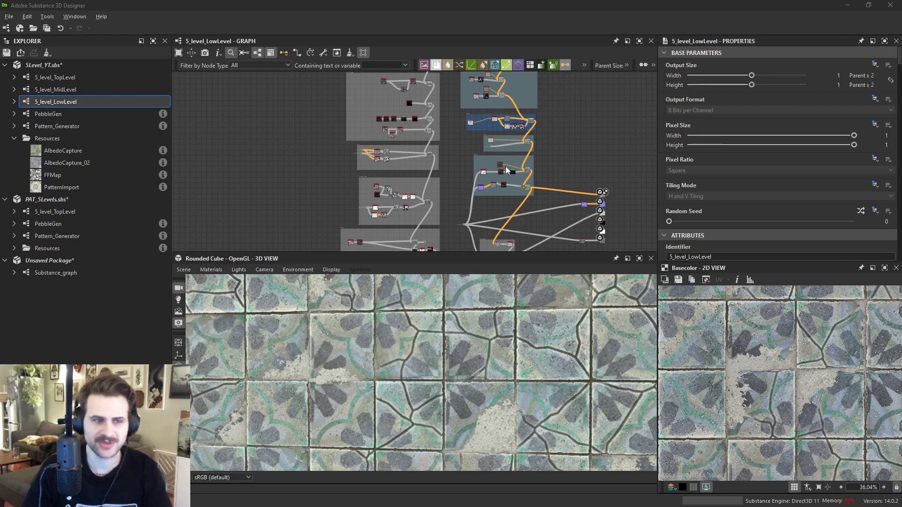
- Inspect the tile material graph and its result on the cube in the 3D view
scroll(505, 165, "down", 2)
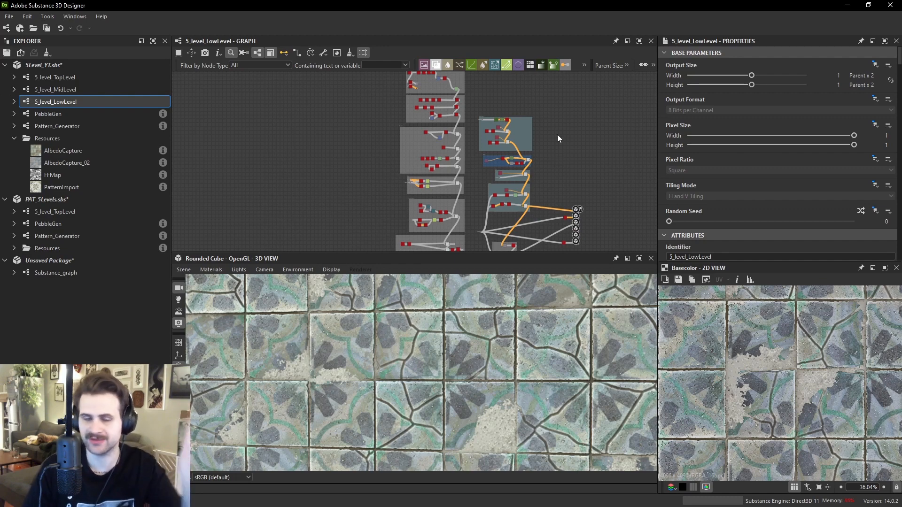
middle_click_drag(557, 141, 546, 177)
scroll(546, 326, "up", 3)
scroll(545, 327, "down", 2)
left_click_drag(546, 327, 584, 322, "ctrl+shift")
scroll(582, 294, "down", 2)
scroll(582, 294, "up", 3)
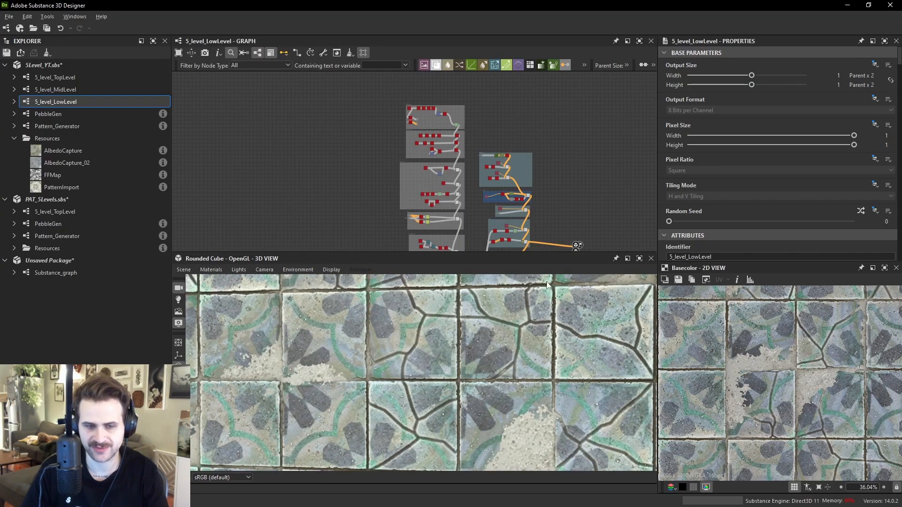
scroll(545, 317, "down", 5)
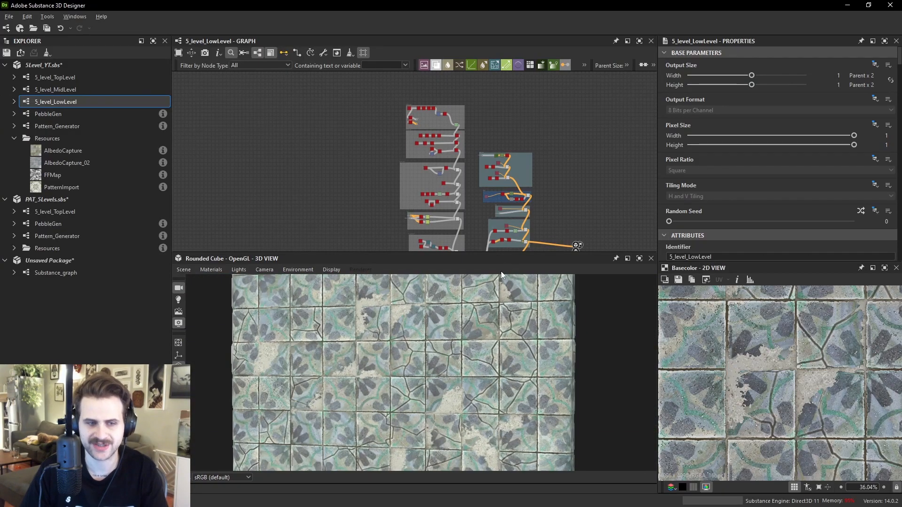
left_click_drag(493, 252, 495, 178)
scroll(508, 288, "up", 4)
left_click_drag(508, 288, 518, 280)
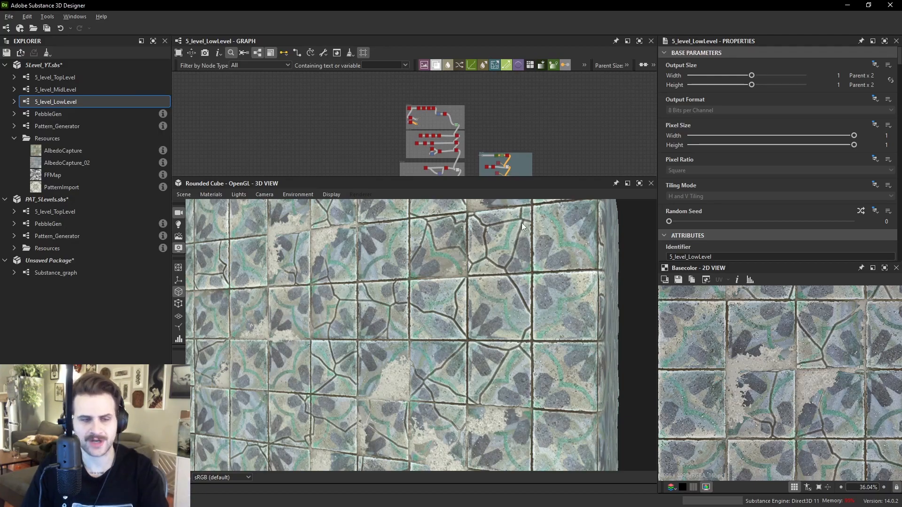
scroll(486, 130, "down", 1)
middle_click_drag(486, 131, 480, 99)
scroll(474, 150, "up", 2)
scroll(523, 281, "up", 5)
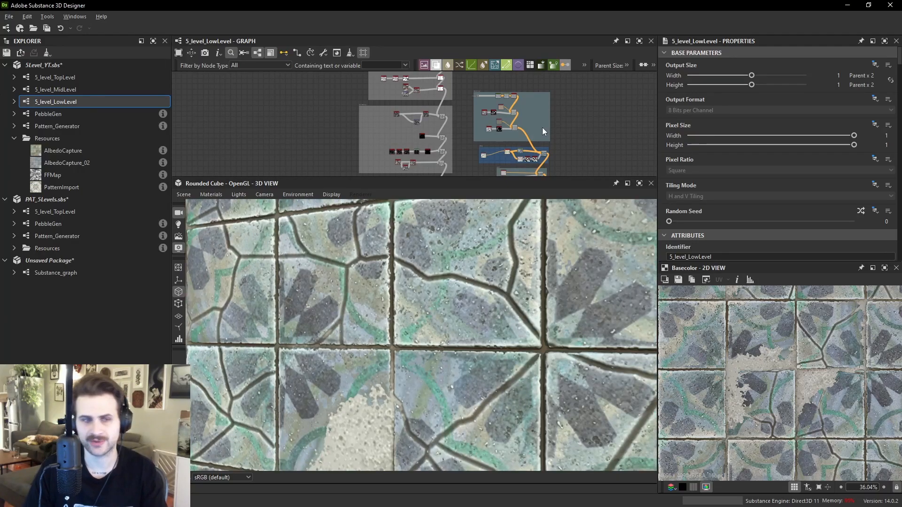
- Add a White Noise Fast node to the graph and preview its output up close
middle_click_drag(542, 134, 497, 167)
key("space")
type("white noise")
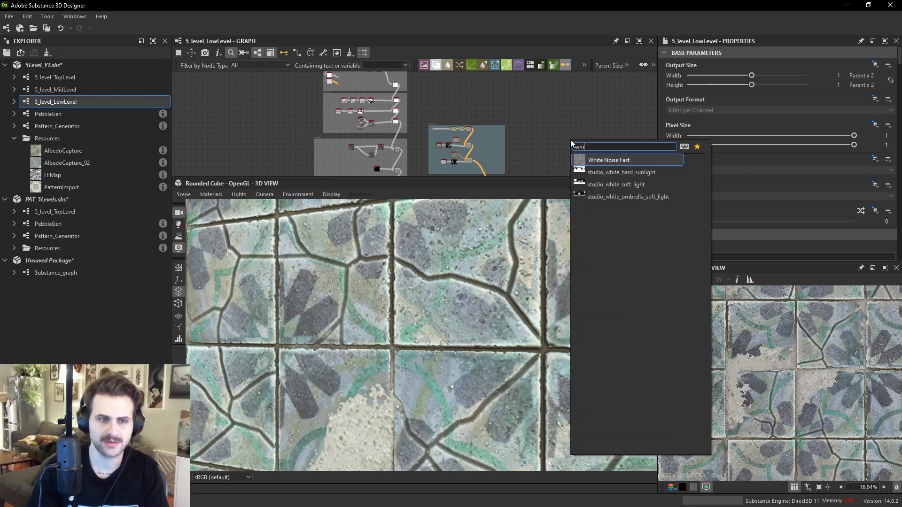
key("Return")
scroll(817, 378, "up", 5)
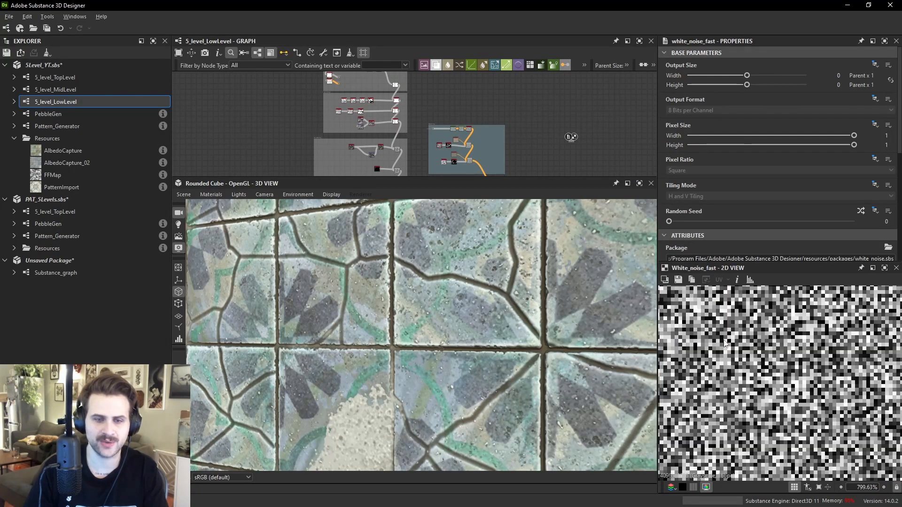
scroll(771, 373, "up", 1)
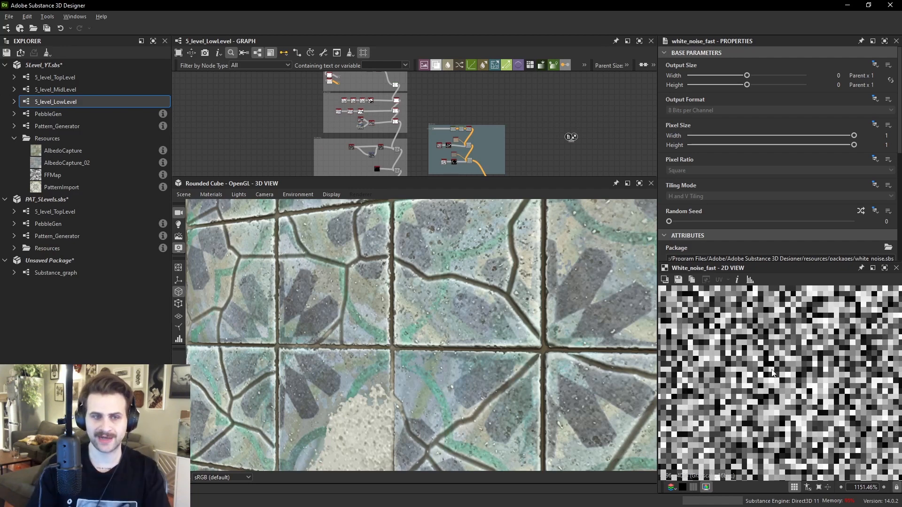
scroll(540, 113, "up", 3)
- Add a Gaussian Noise node beside the White Noise Fast node
middle_click_drag(613, 129, 517, 121)
scroll(517, 121, "up", 4)
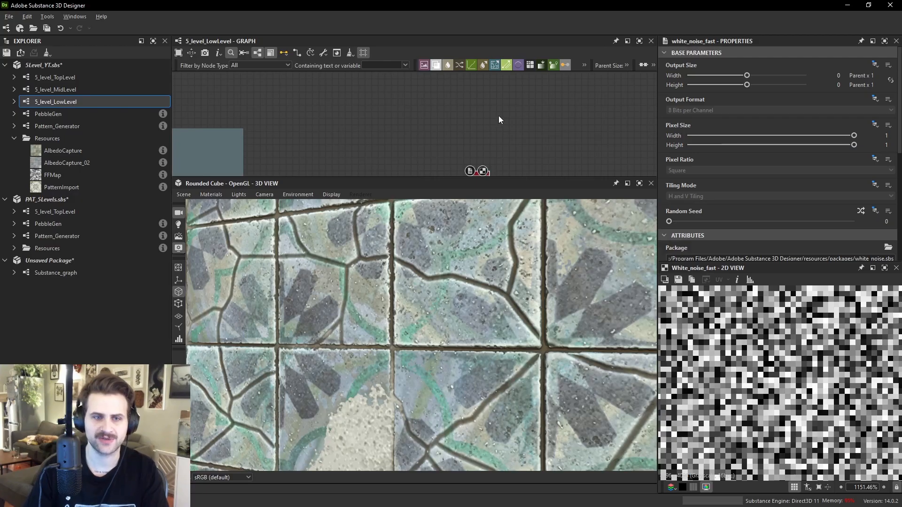
key("space")
type("gaus")
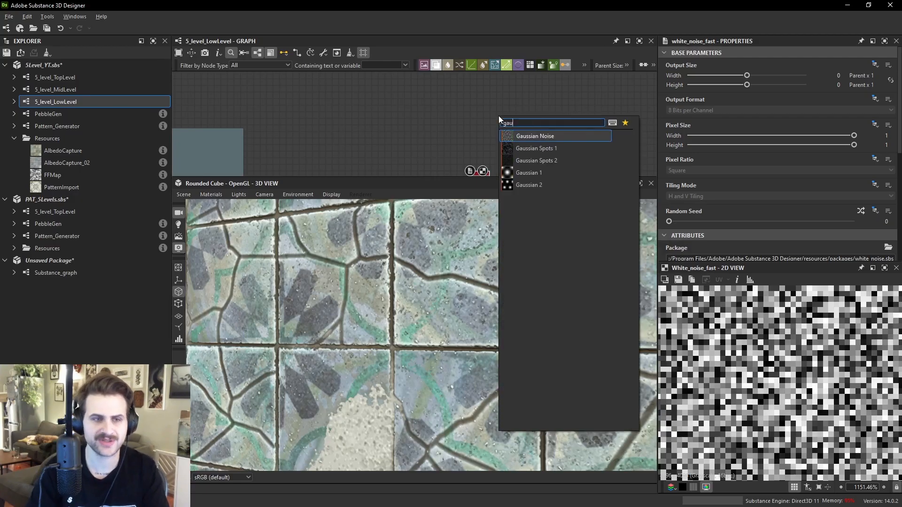
key("Return")
left_click_drag(503, 115, 485, 147)
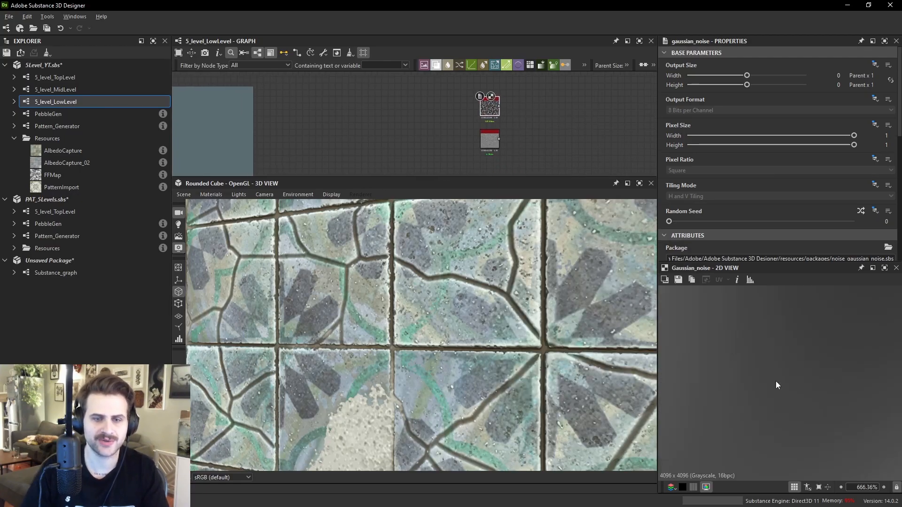
- Examine the Gaussian Noise output and its instance parameters in the 2D view
scroll(773, 356, "down", 10)
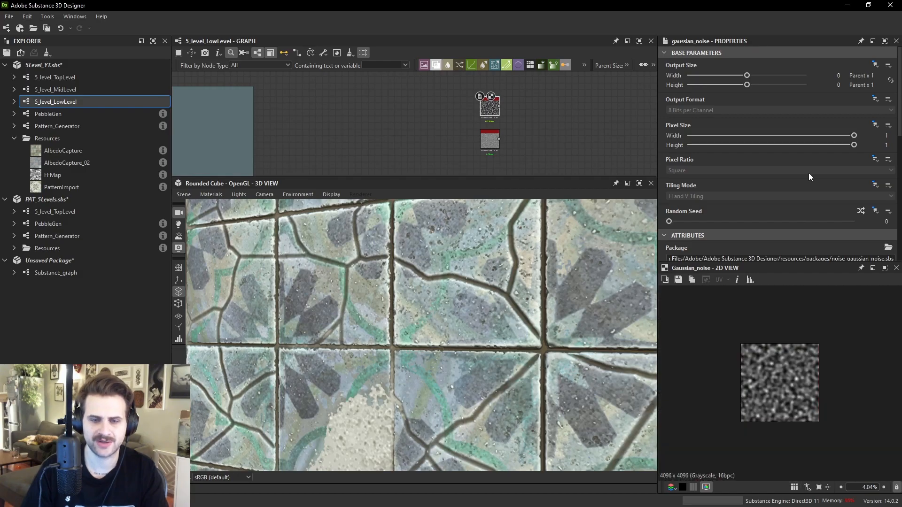
scroll(796, 218, "down", 5)
scroll(771, 377, "up", 3)
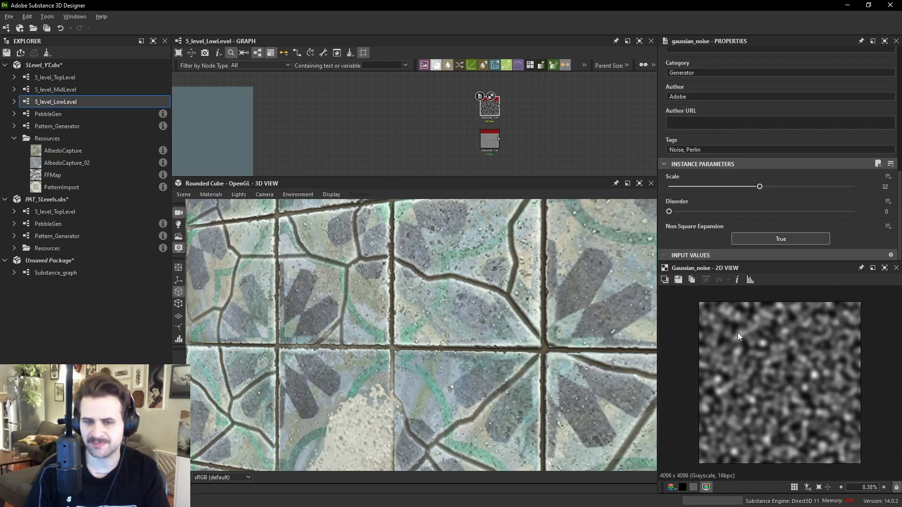
scroll(800, 342, "up", 2)
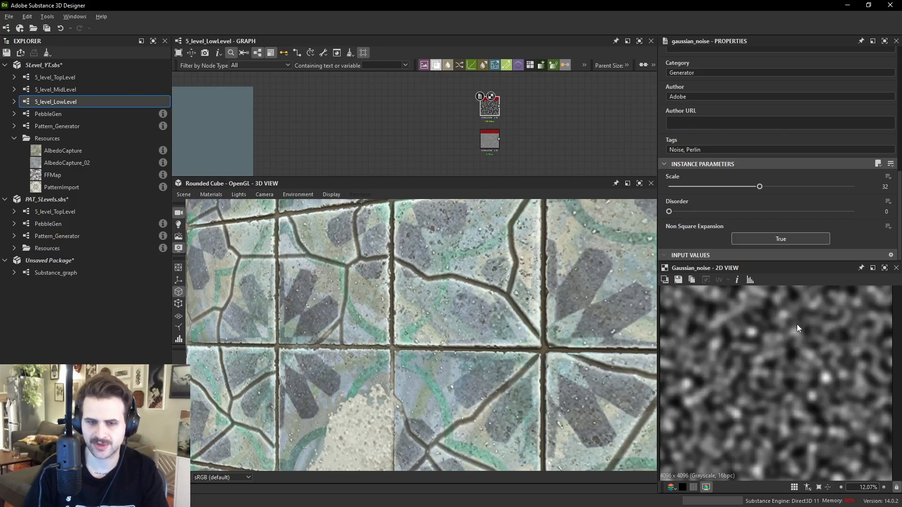
scroll(784, 317, "up", 3)
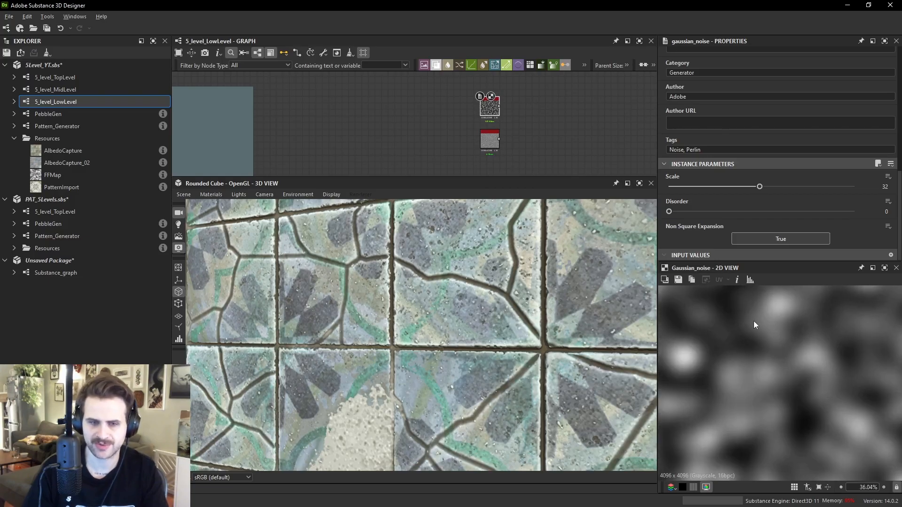
scroll(710, 354, "down", 3)
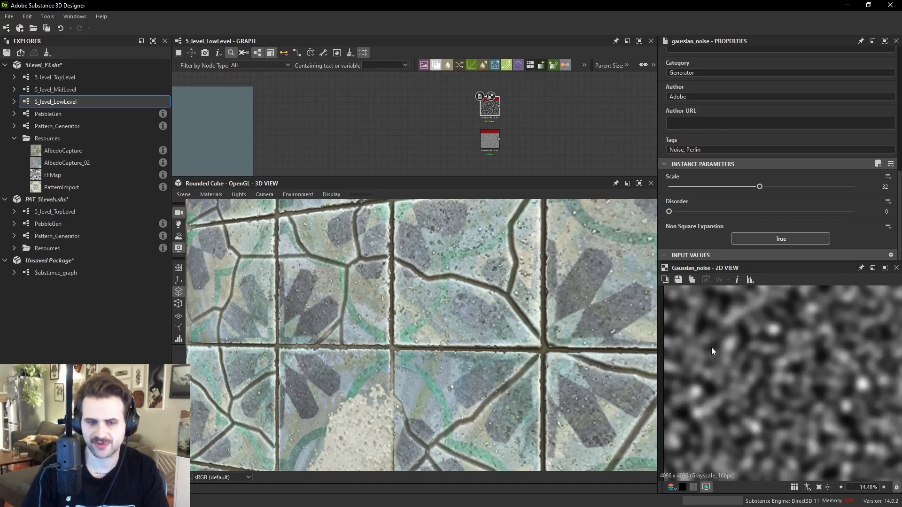
scroll(705, 345, "down", 1)
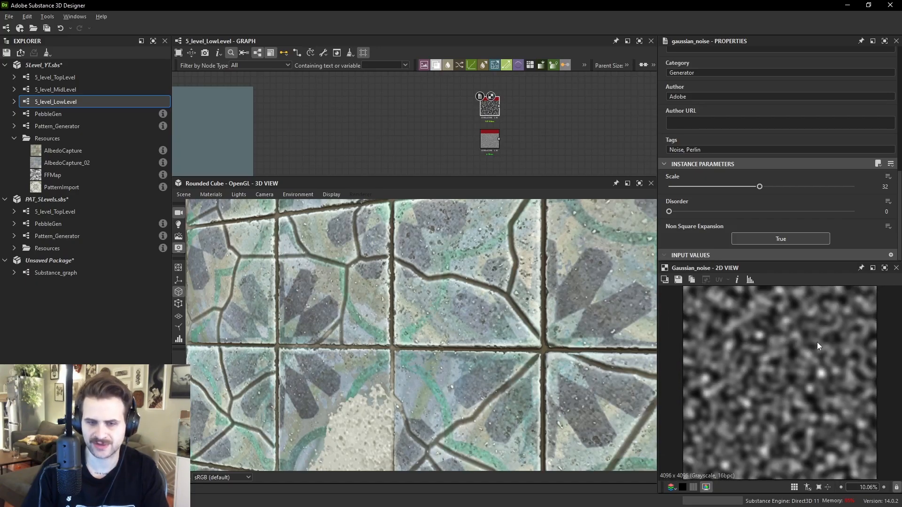
- Select the White Noise Fast node and examine its output up close in the 2D view
left_click(489, 139)
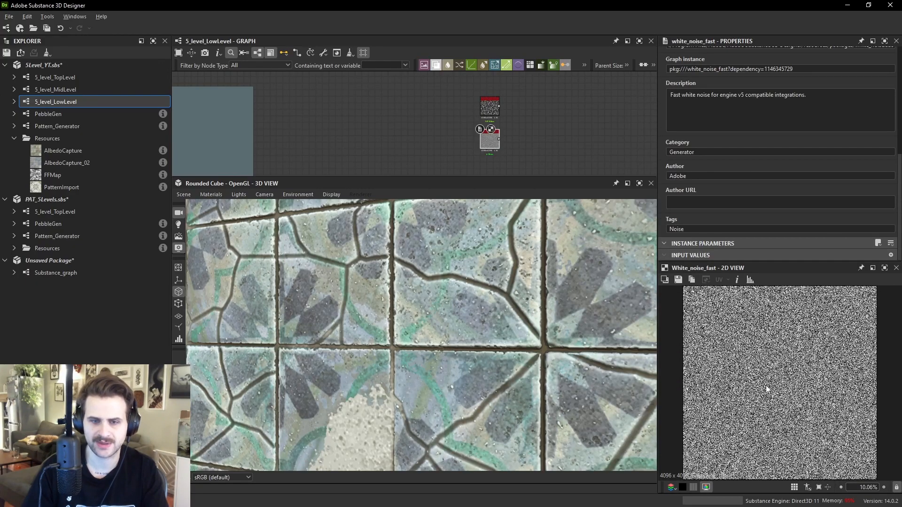
scroll(788, 351, "up", 7)
scroll(788, 351, "up", 6)
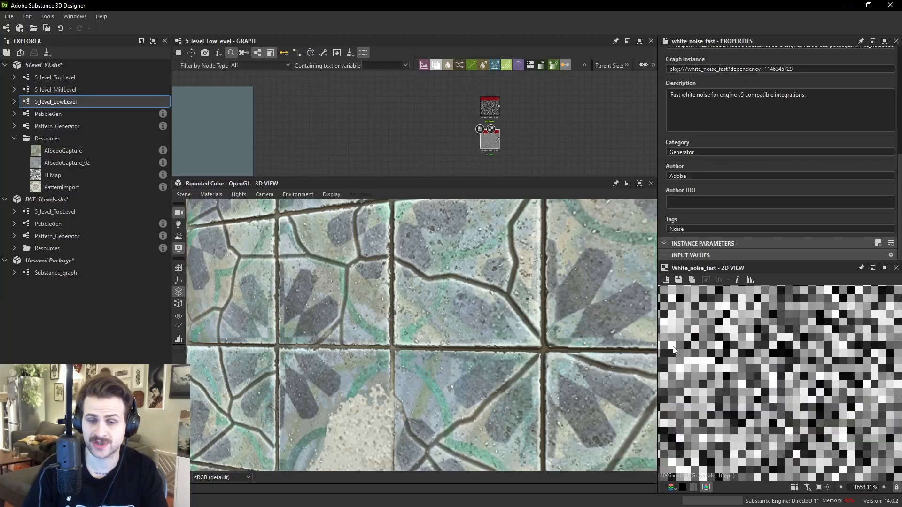
scroll(702, 317, "up", 1)
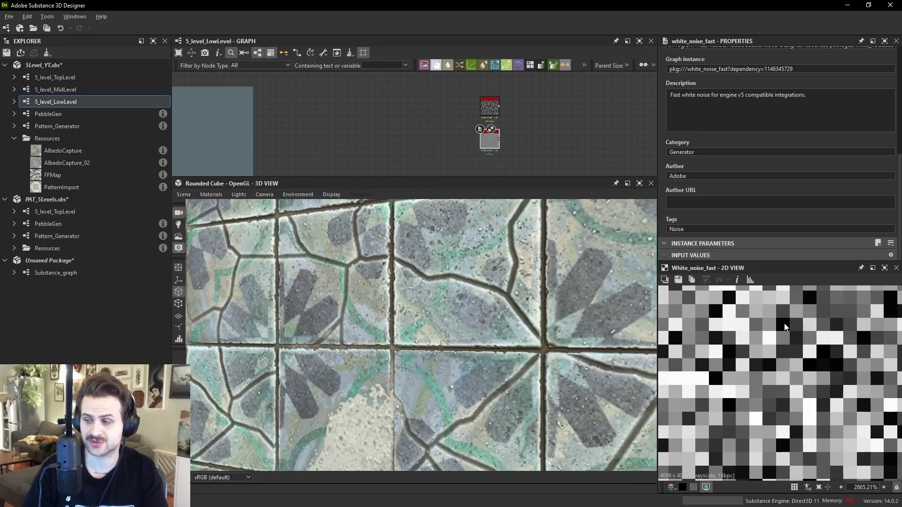
scroll(775, 375, "down", 4)
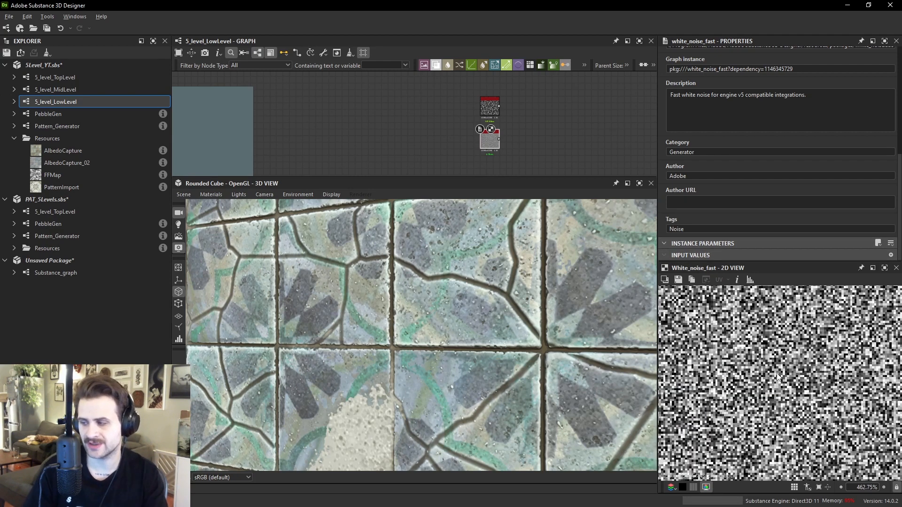
scroll(531, 151, "up", 3)
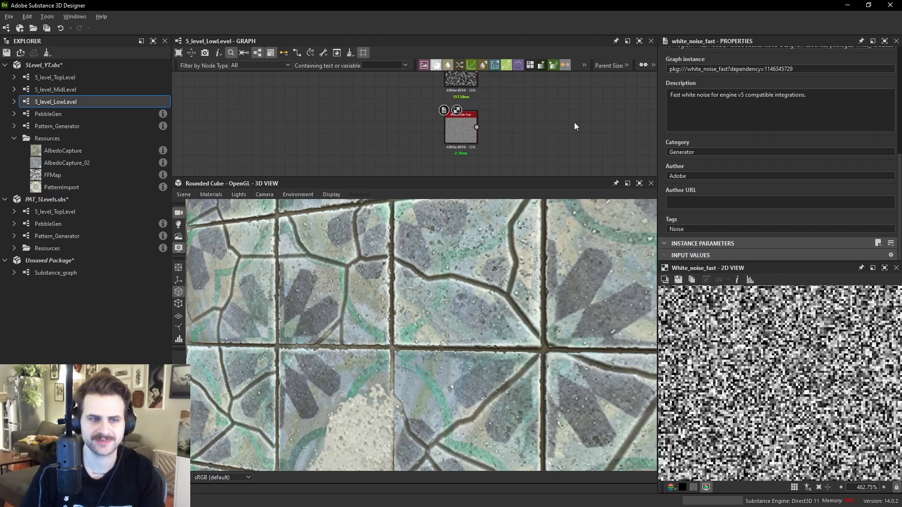
- Add another Gaussian Noise node to the right of the White Noise Fast node
key("space")
type("pa")
key("BackSpace")
key("BackSpace")
type("fa")
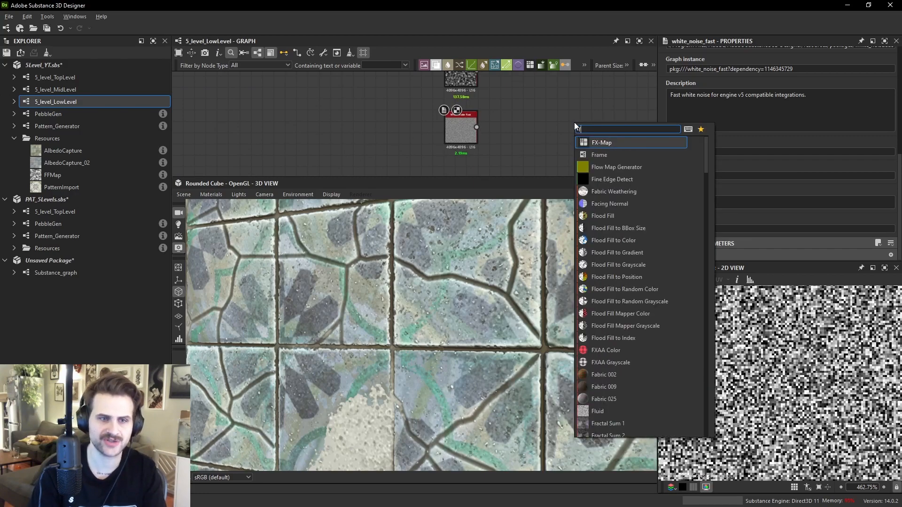
key("BackSpace")
key("BackSpace")
type("gau")
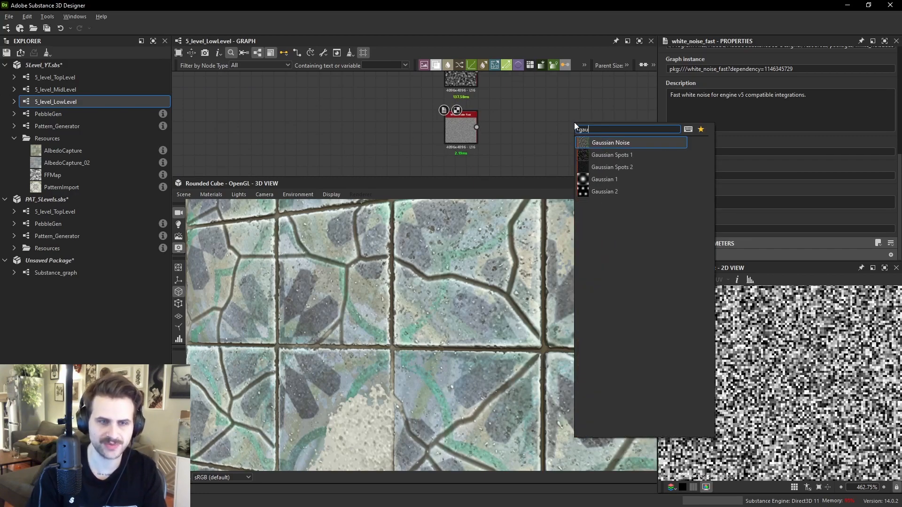
key("Down")
key("Up")
key("Return")
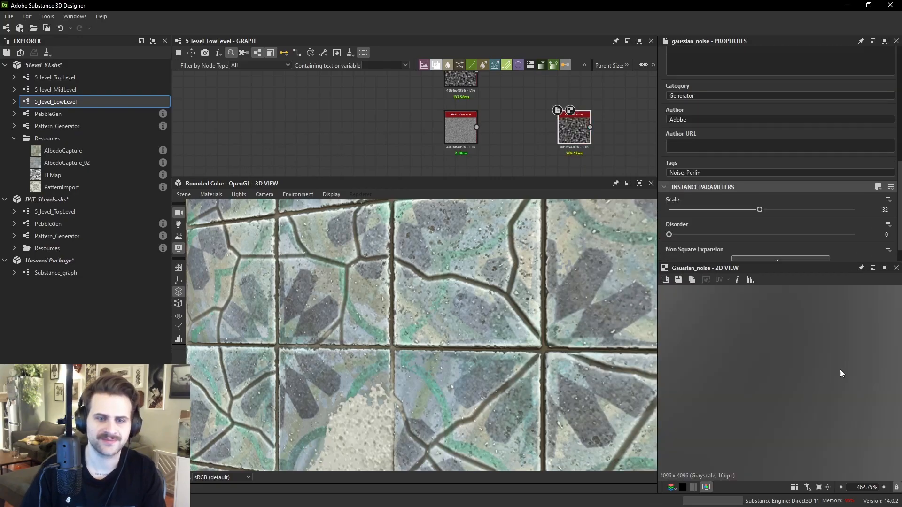
- Set the new Gaussian Noise's Scale to 5
left_click_drag(759, 187, 688, 196)
scroll(774, 382, "down", 5)
scroll(789, 387, "down", 2)
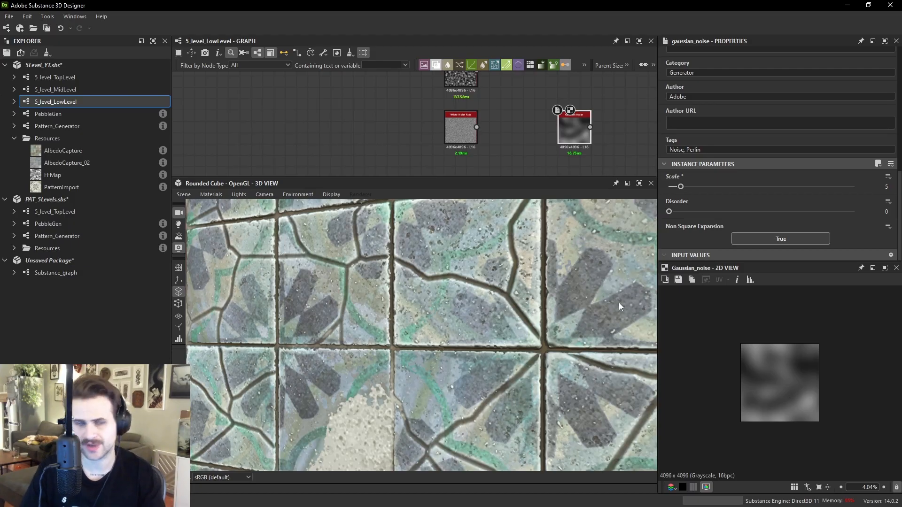
scroll(471, 271, "down", 6)
scroll(471, 274, "down", 3)
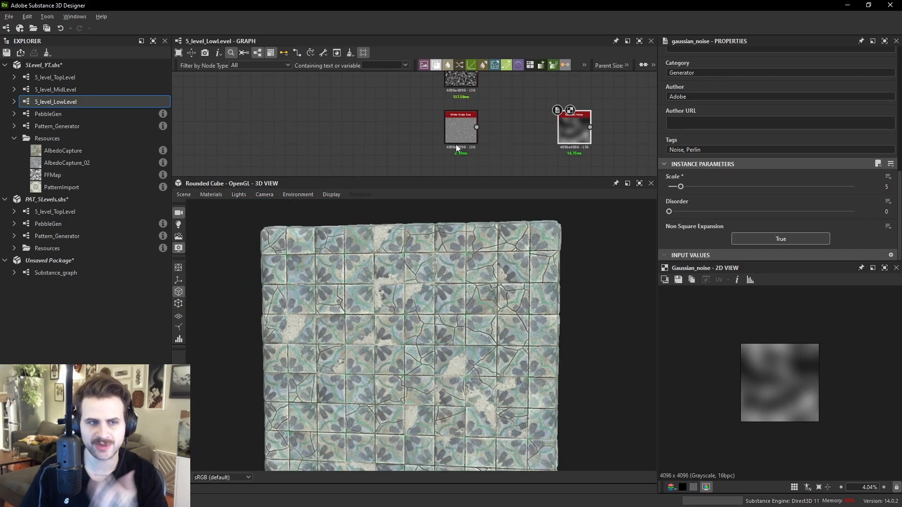
- Delete the added noise nodes
middle_click_drag(461, 152, 461, 165)
left_click_drag(432, 108, 585, 144)
key("Delete")
- Examine the tile surface detail closely in the 3D view
scroll(470, 301, "up", 10)
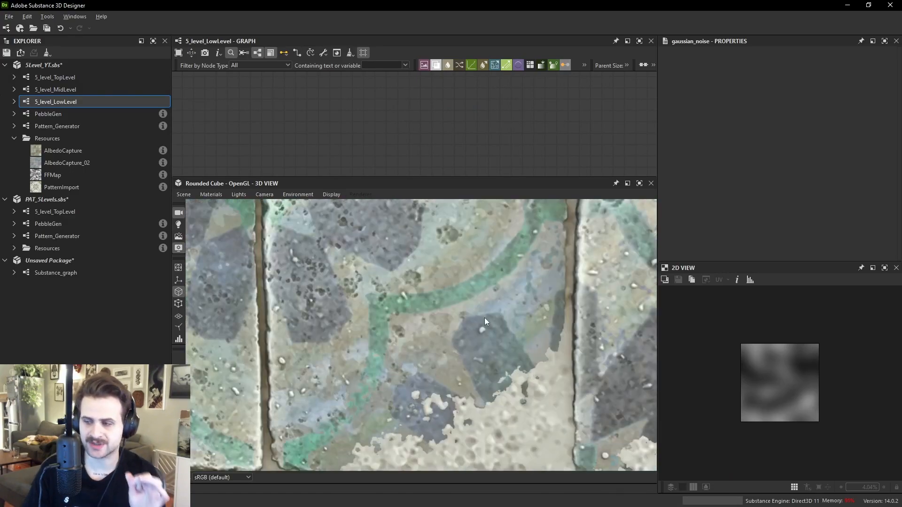
scroll(499, 320, "down", 5)
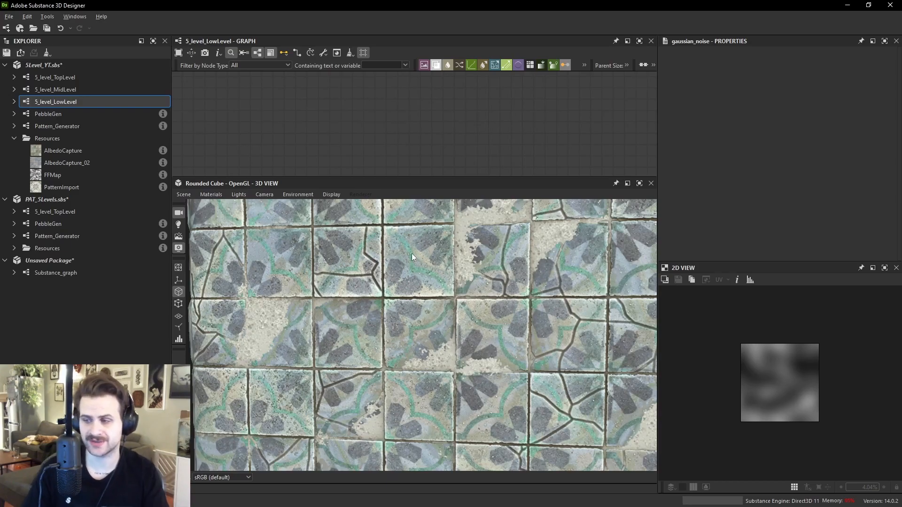
scroll(479, 314, "up", 2)
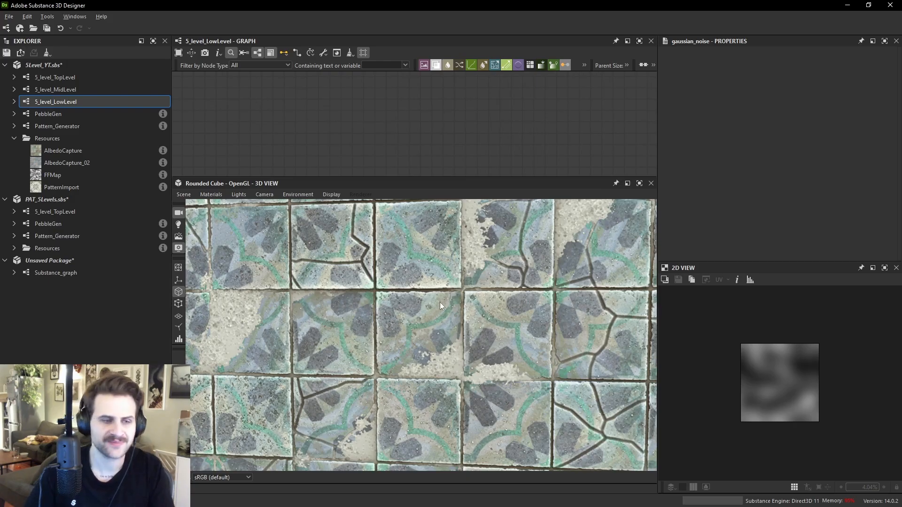
scroll(435, 303, "up", 5)
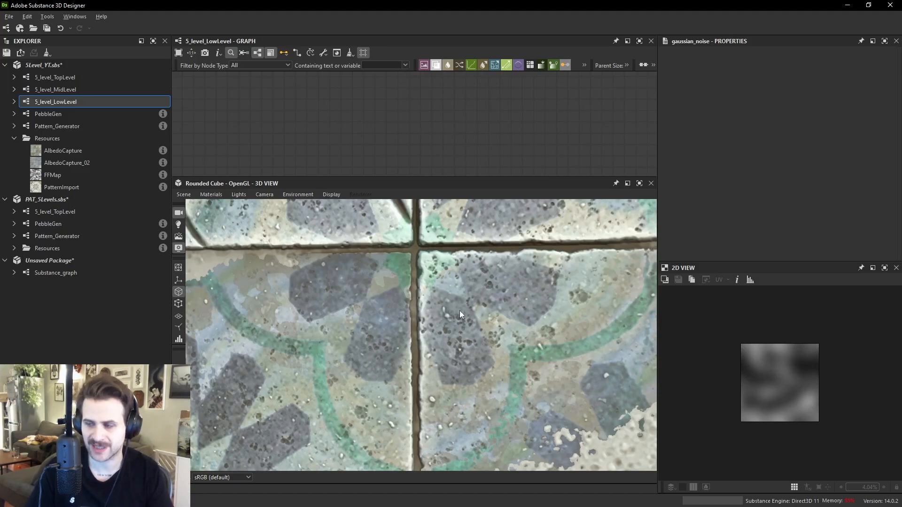
- Enlarge the graph panel and select the Blend node that combines the blurred noise branches
middle_click_drag(410, 126, 509, 129)
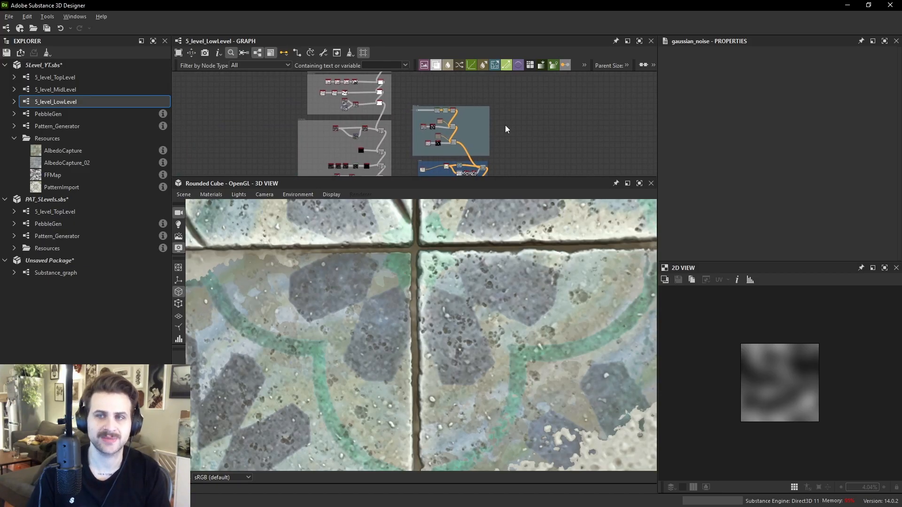
scroll(469, 165, "up", 5)
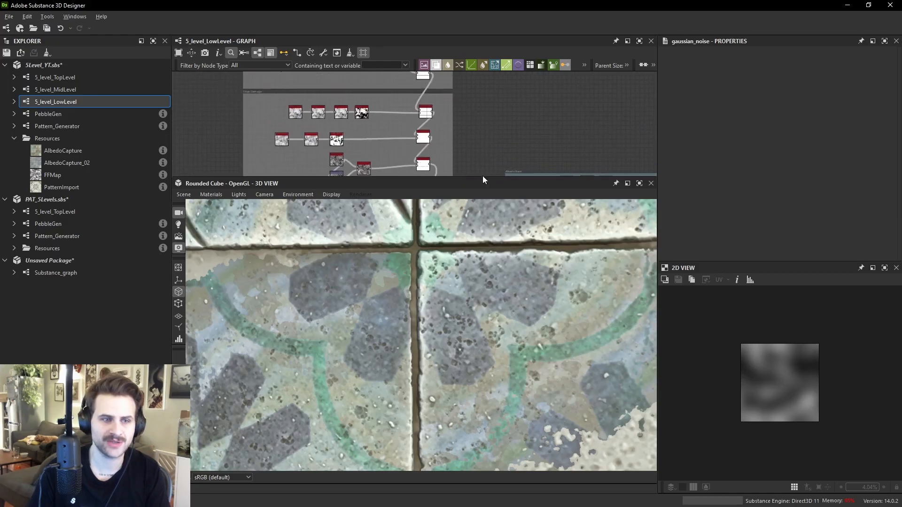
left_click_drag(478, 177, 487, 282)
middle_click_drag(456, 133, 485, 227)
scroll(457, 160, "up", 2)
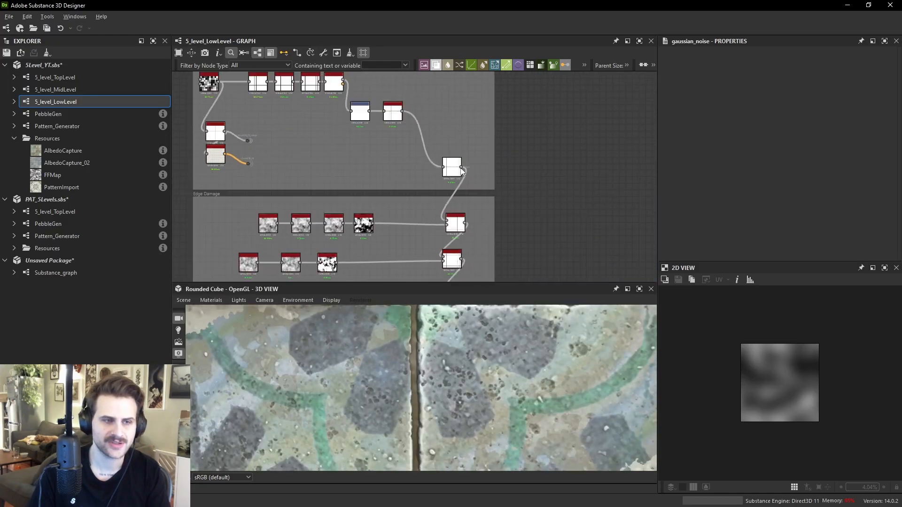
scroll(468, 176, "up", 5)
left_click(475, 212)
middle_click_drag(500, 162, 509, 91)
scroll(782, 364, "up", 5)
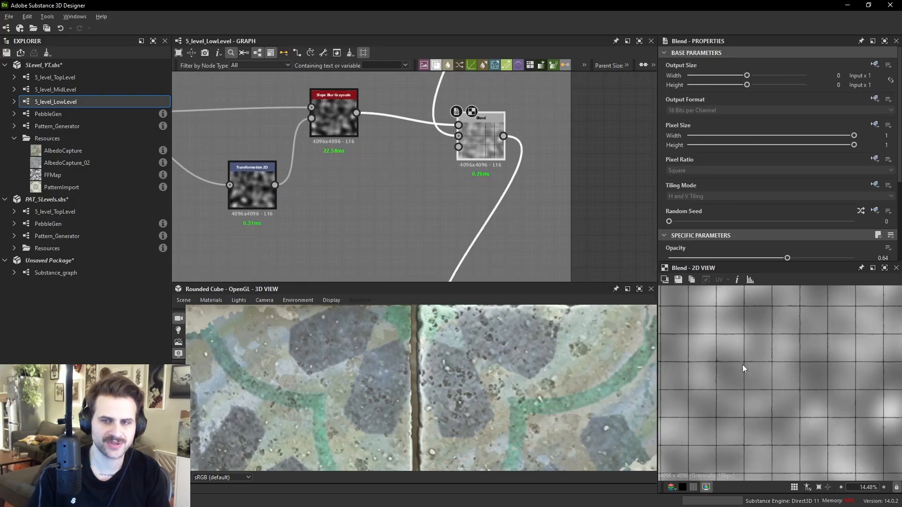
- Examine the Blend node's inputs and its opacity and blending mode settings
middle_click_drag(494, 203, 510, 230)
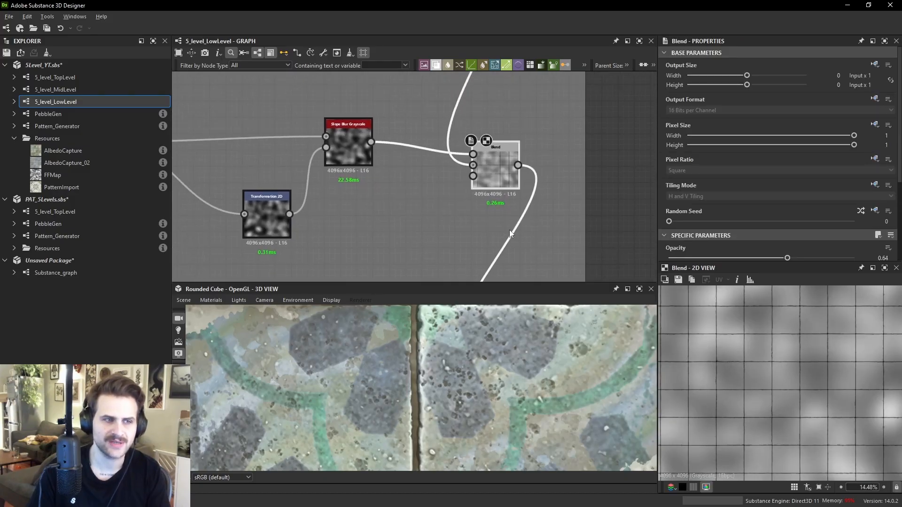
scroll(472, 173, "up", 3)
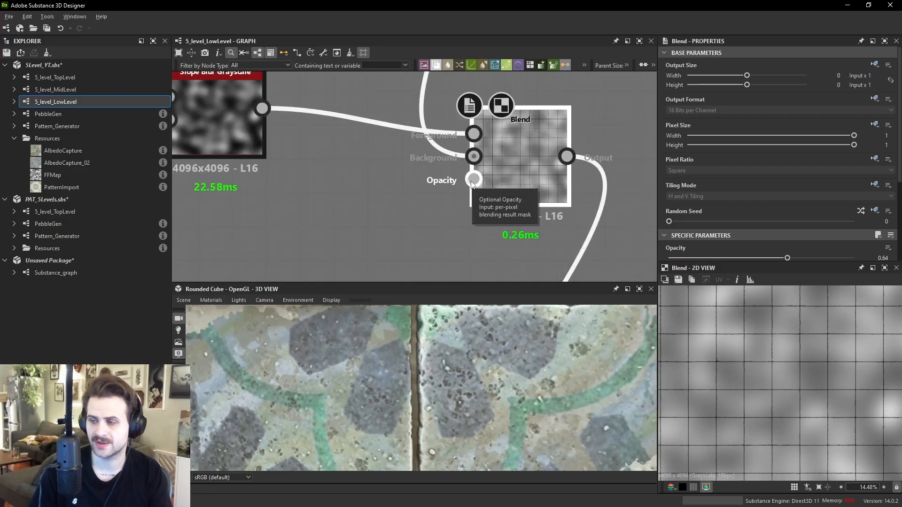
scroll(780, 352, "up", 2)
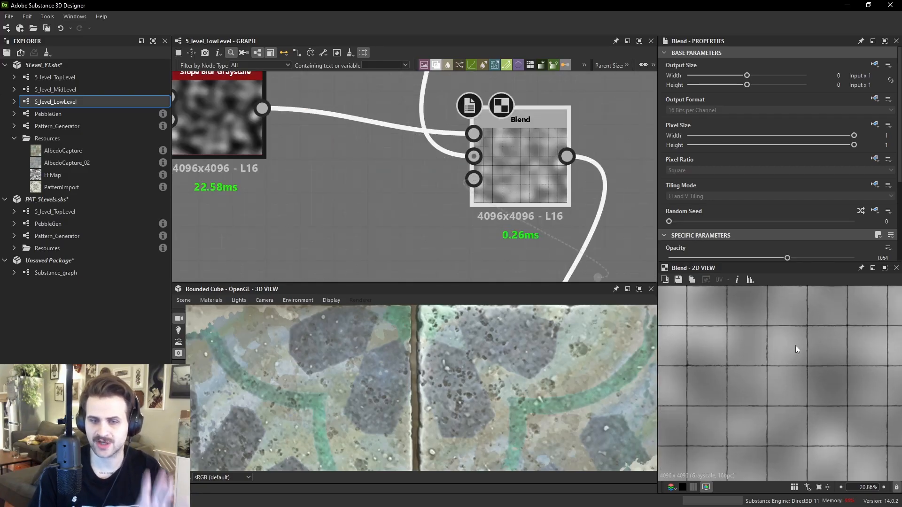
scroll(844, 226, "down", 2)
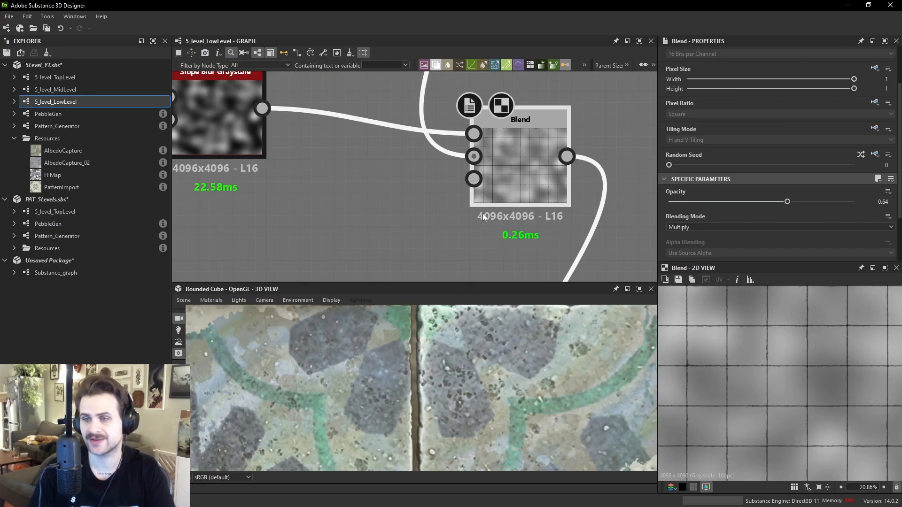
scroll(493, 193, "down", 5)
scroll(500, 190, "down", 3)
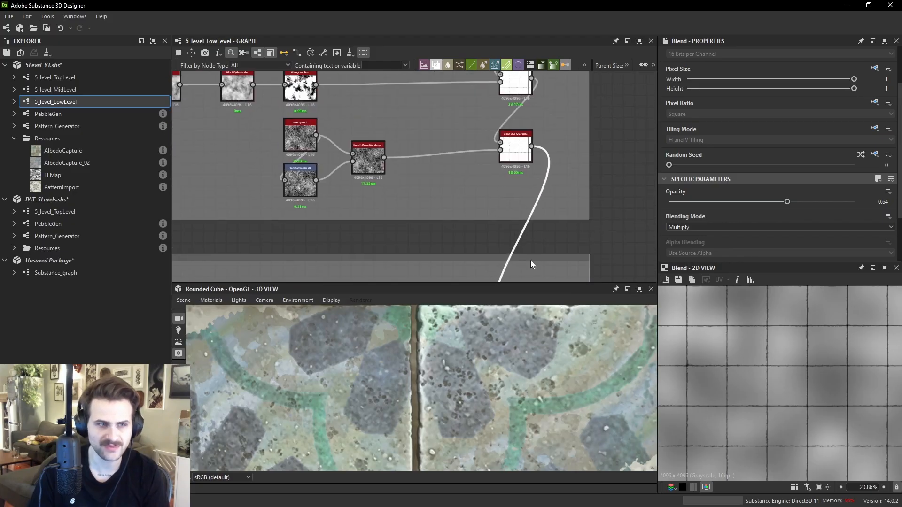
- Add a Normal node beside the surfacing branch and feed it the upper Slope Blur Grayscale output
left_click(368, 151)
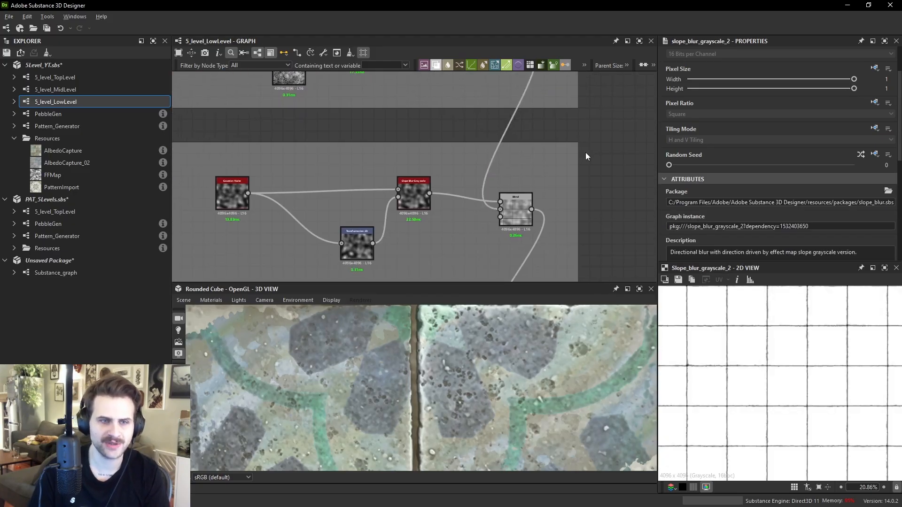
key("space")
type("normal")
key("Escape")
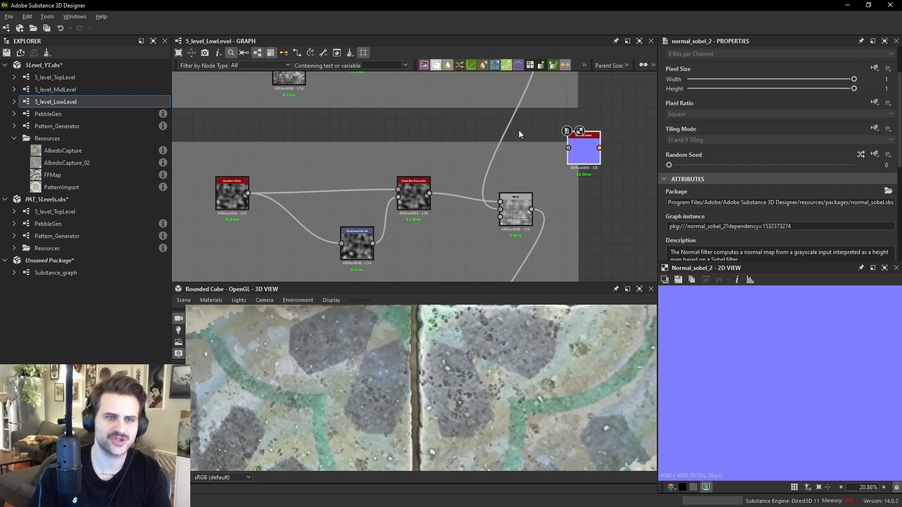
middle_click_drag(543, 120, 510, 179)
left_click_drag(487, 98, 535, 211)
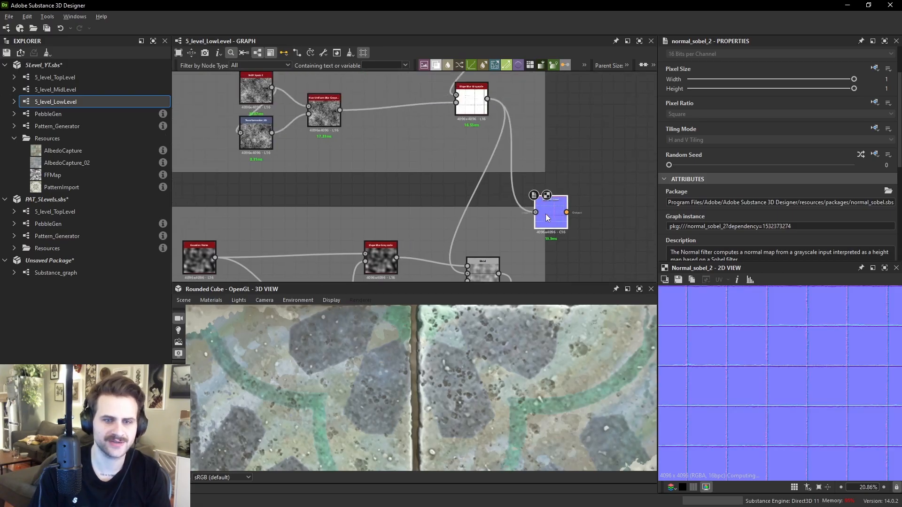
- Set the Normal node's Intensity to 20
scroll(807, 196, "down", 5)
type("20")
key("Return")
scroll(782, 367, "up", 4)
scroll(737, 354, "up", 4)
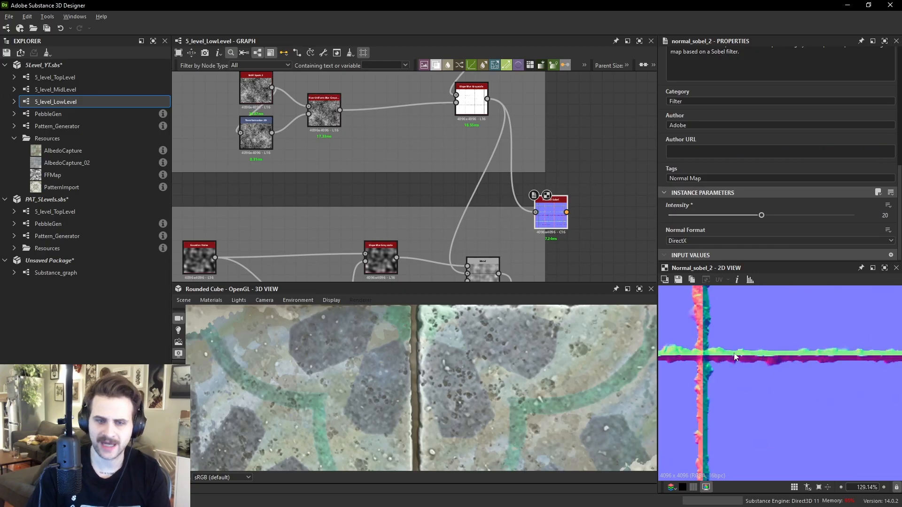
- Preview each node of the tile generation chain in turn, from Tile Generator through Auto Levels
middle_click_drag(507, 234, 577, 344)
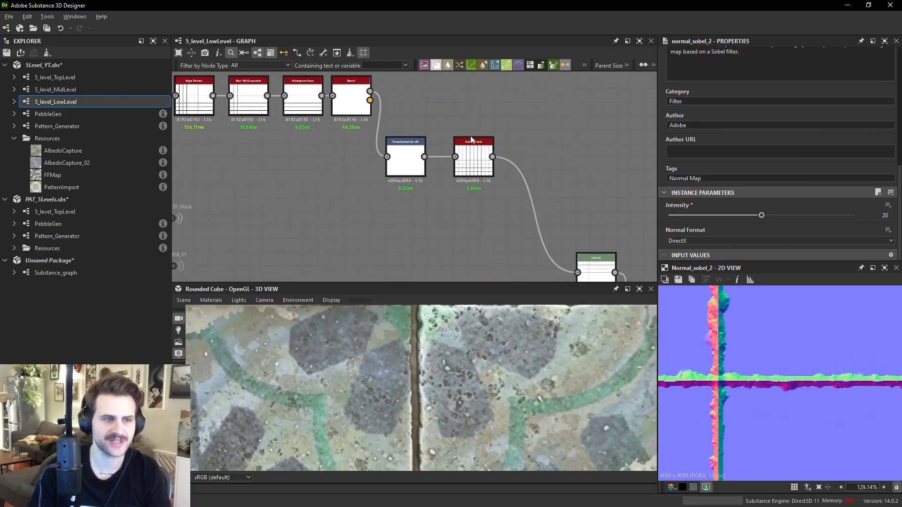
scroll(471, 138, "down", 1)
double_click(243, 108)
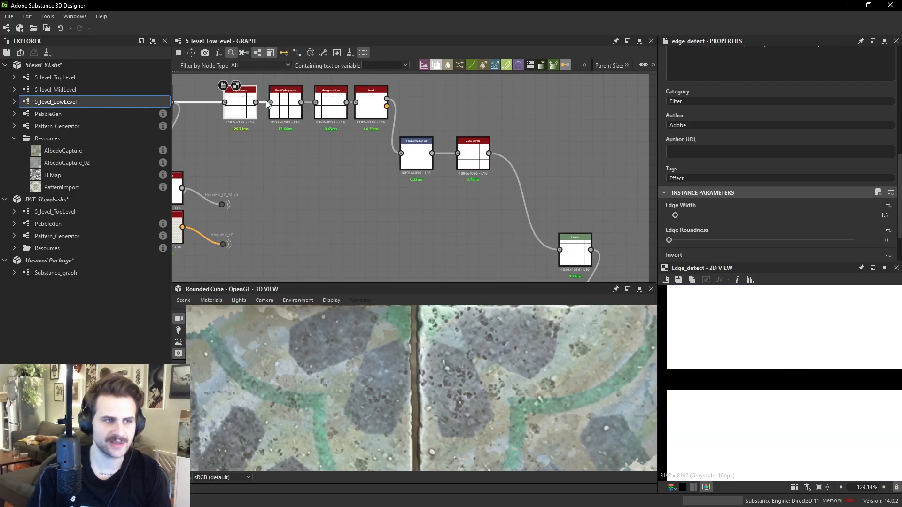
middle_click_drag(221, 131, 345, 172)
double_click(282, 147)
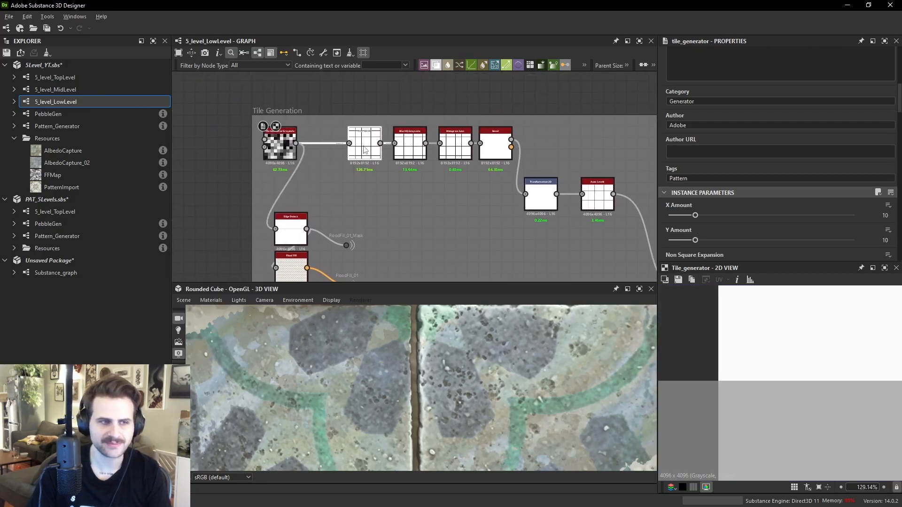
double_click(365, 144)
double_click(409, 144)
double_click(458, 158)
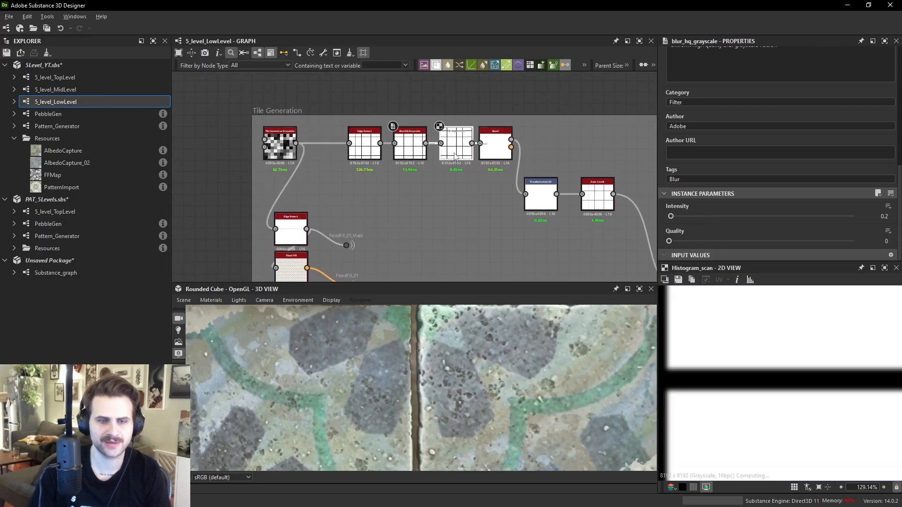
double_click(496, 149)
double_click(540, 197)
double_click(612, 204)
- Preview the Slope Blur Grayscale and Histogram Scan nodes of the crack-surfacing branch
middle_click_drag(567, 203, 390, 117)
scroll(764, 397, "up", 3)
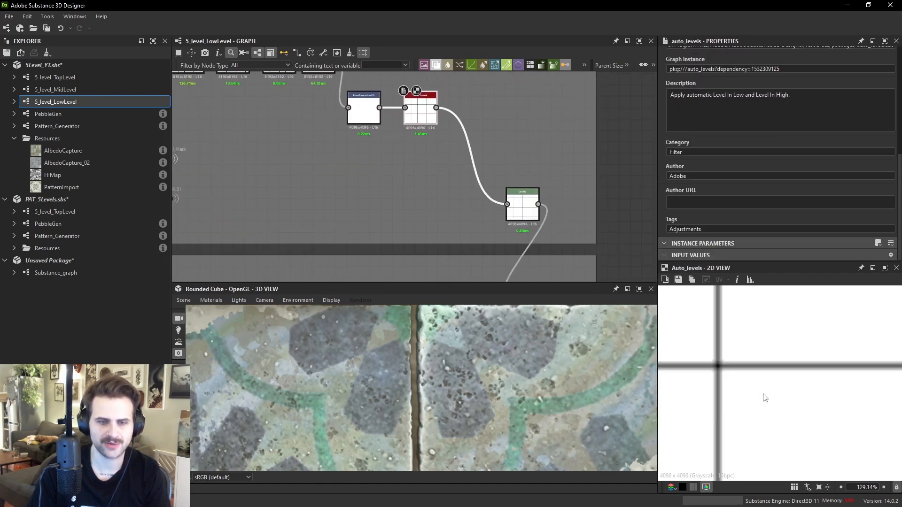
double_click(522, 205)
middle_click_drag(558, 232, 487, 88)
double_click(458, 158)
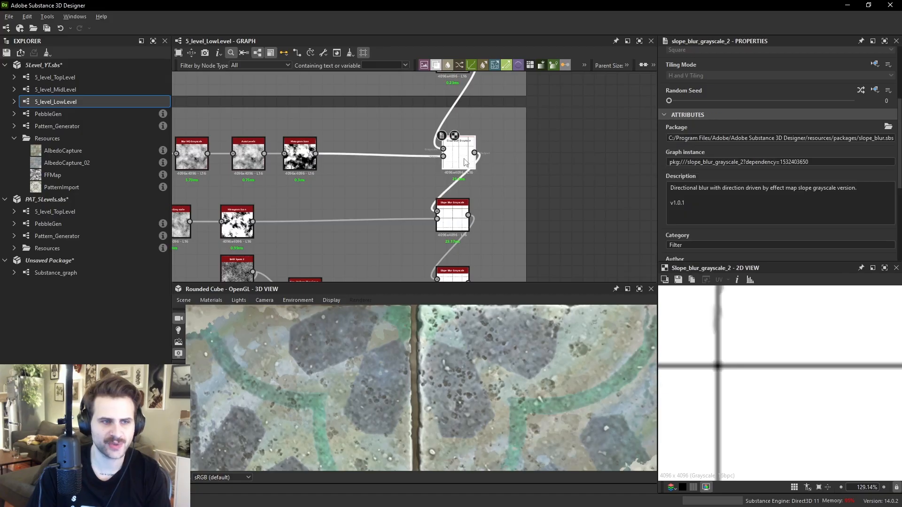
scroll(727, 366, "up", 3)
double_click(452, 217)
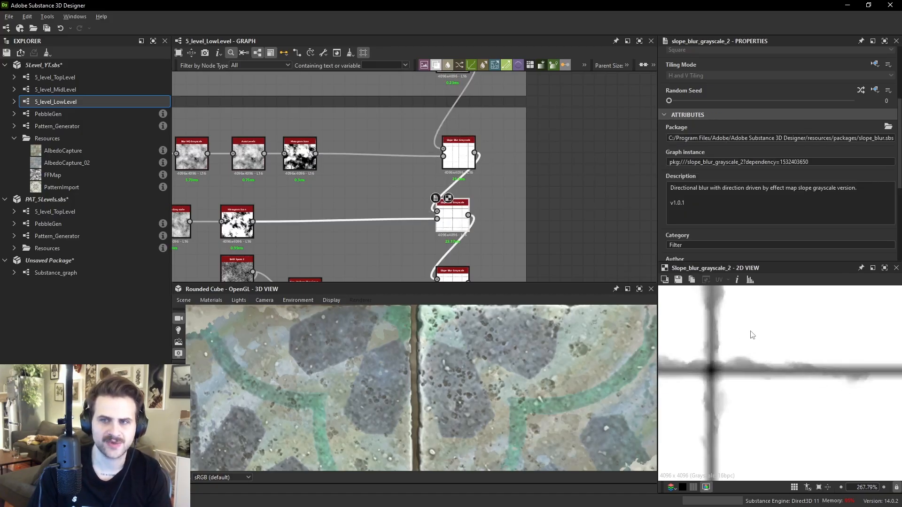
middle_click_drag(723, 343, 746, 398)
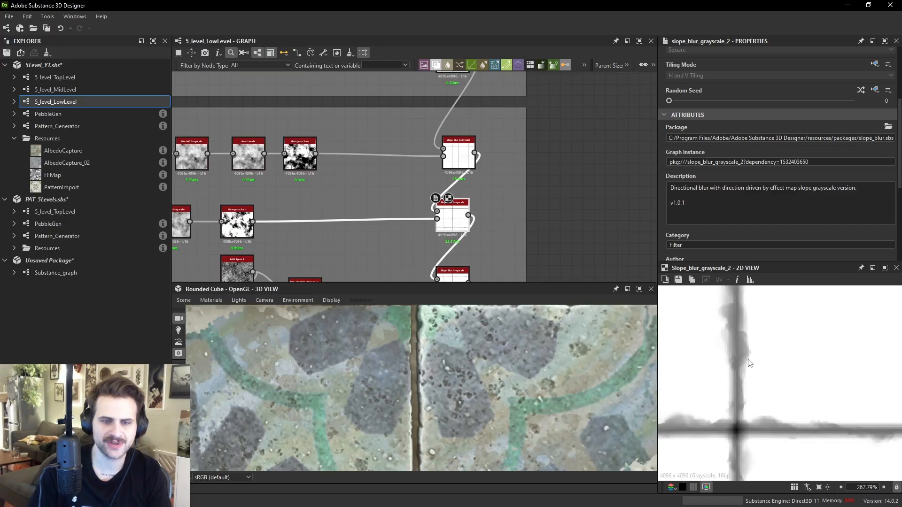
scroll(742, 347, "up", 3)
double_click(299, 153)
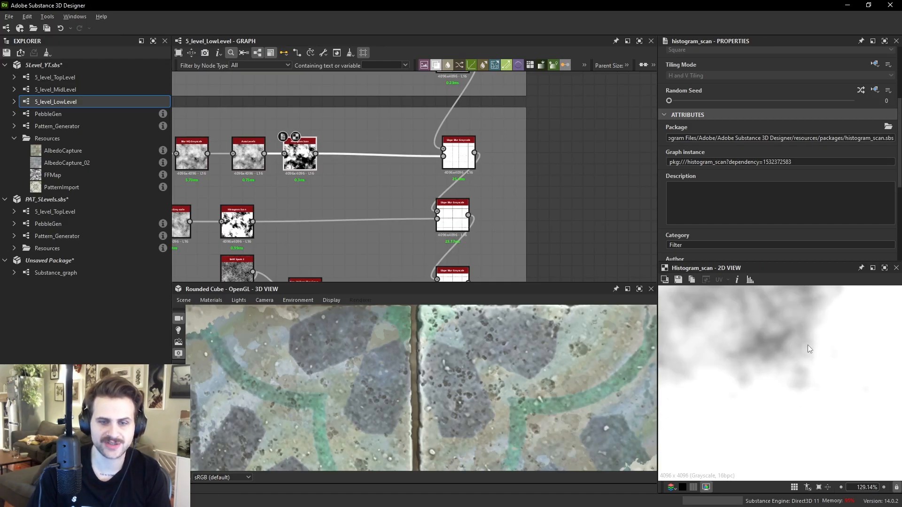
double_click(458, 155)
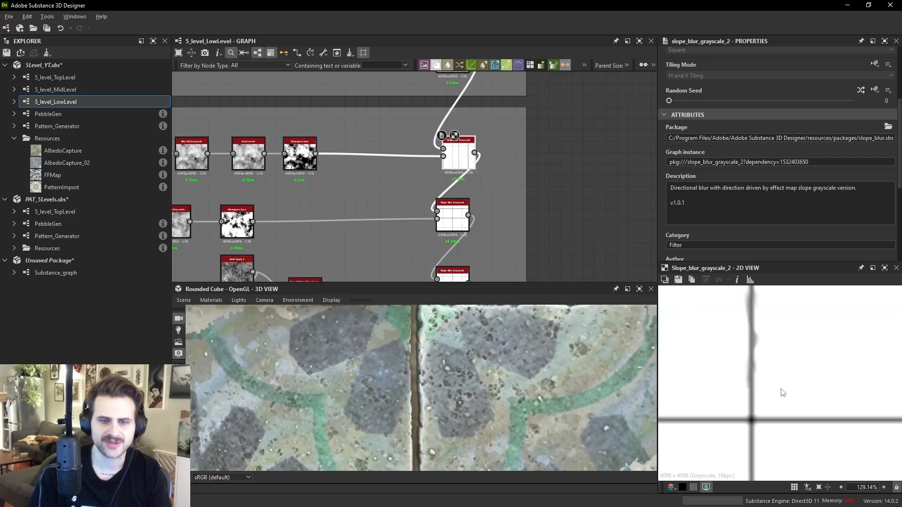
scroll(773, 378, "up", 4)
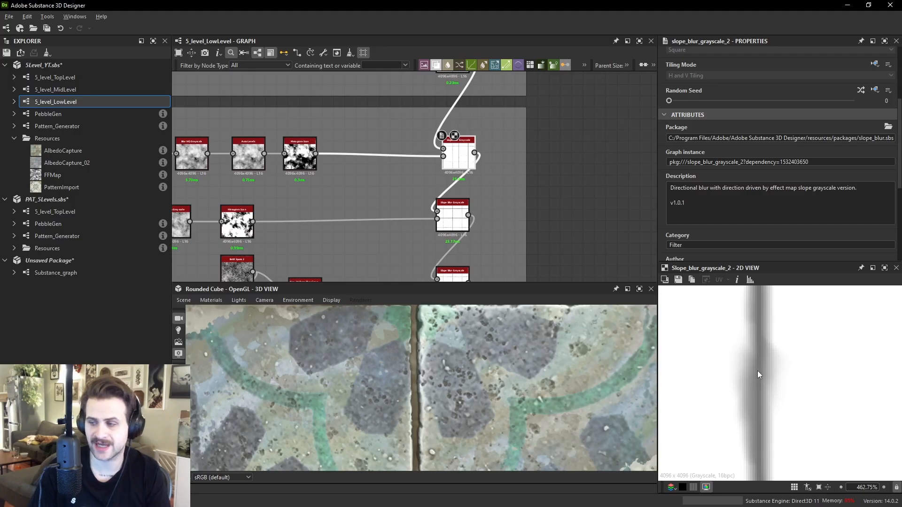
scroll(536, 201, "down", 5)
middle_click_drag(535, 216, 523, 115)
scroll(503, 187, "up", 6)
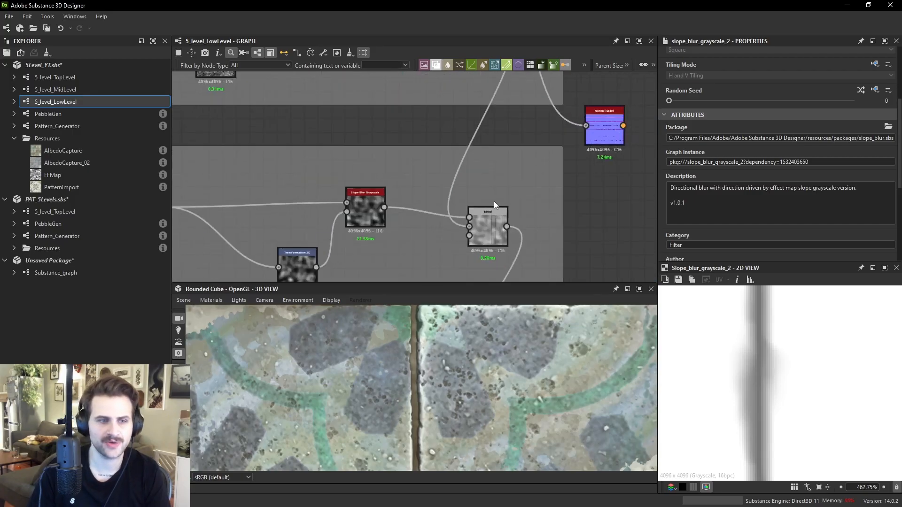
- Connect the Blend node's output to the Normal node's input and preview the normal
double_click(491, 225)
scroll(817, 359, "down", 2)
left_click_drag(507, 228, 612, 197)
double_click(605, 136)
scroll(807, 369, "down", 5)
scroll(807, 367, "down", 3)
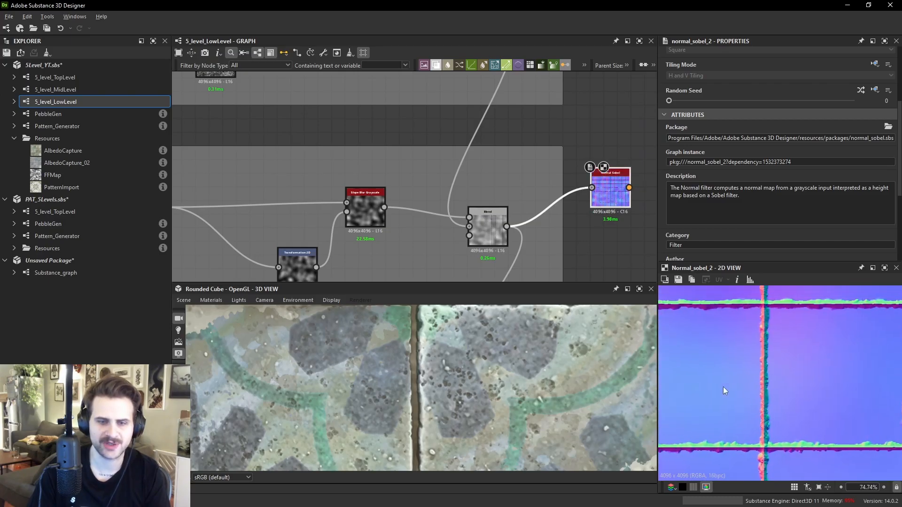
- Preview the Slope Blur Grayscale node feeding the Blend and nudge it slightly right
double_click(367, 207)
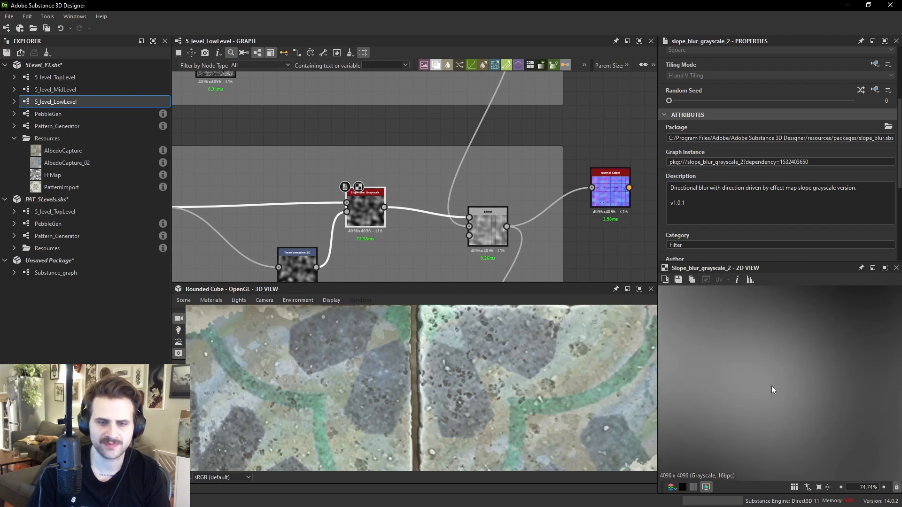
mouse_move(375, 218)
left_mouse_down()
mouse_move(382, 207)
mouse_move(389, 225)
left_mouse_up()
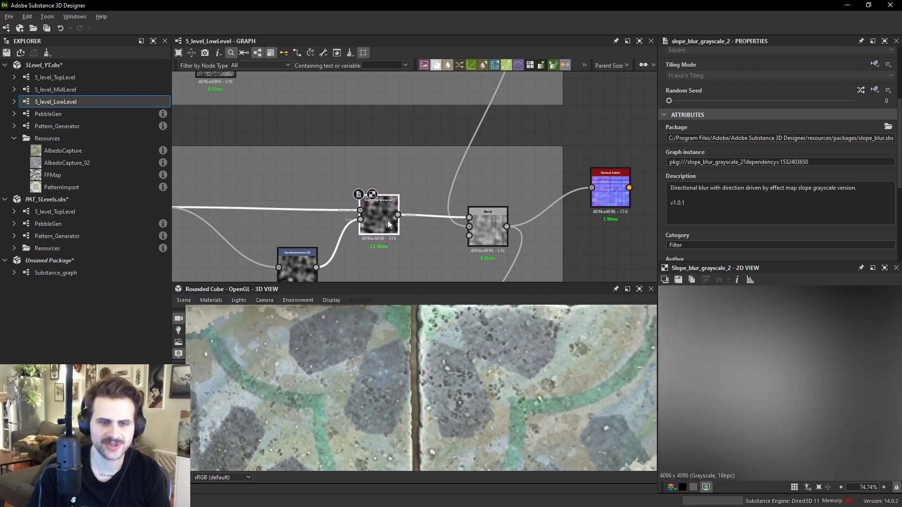
left_click(491, 228)
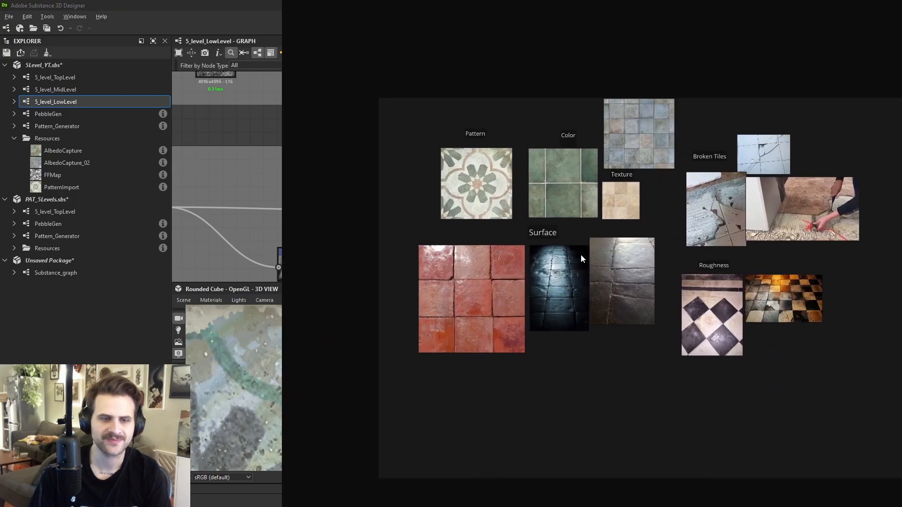
- Switch to the reference board and study the worn stone tile surface photos closely
scroll(581, 261, "up", 6)
scroll(500, 278, "up", 5)
middle_click_drag(430, 424, 485, 374)
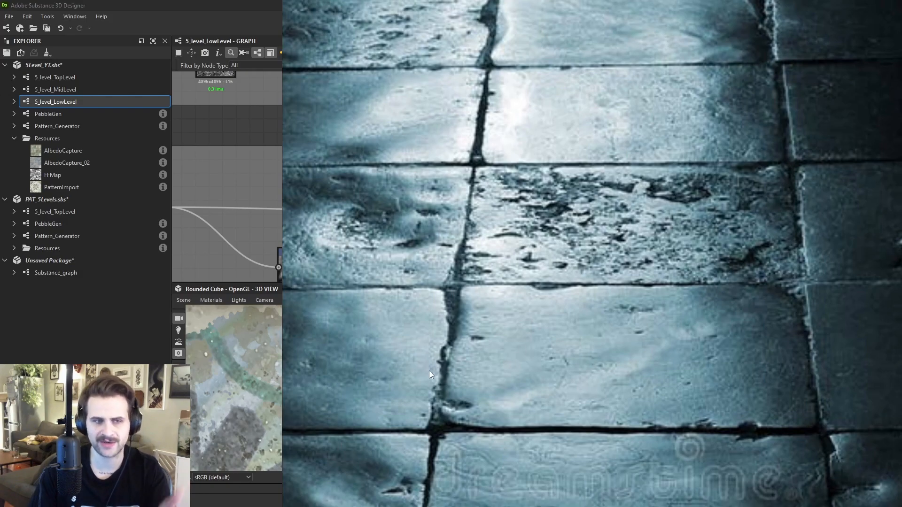
scroll(470, 249, "up", 4)
scroll(480, 269, "down", 3)
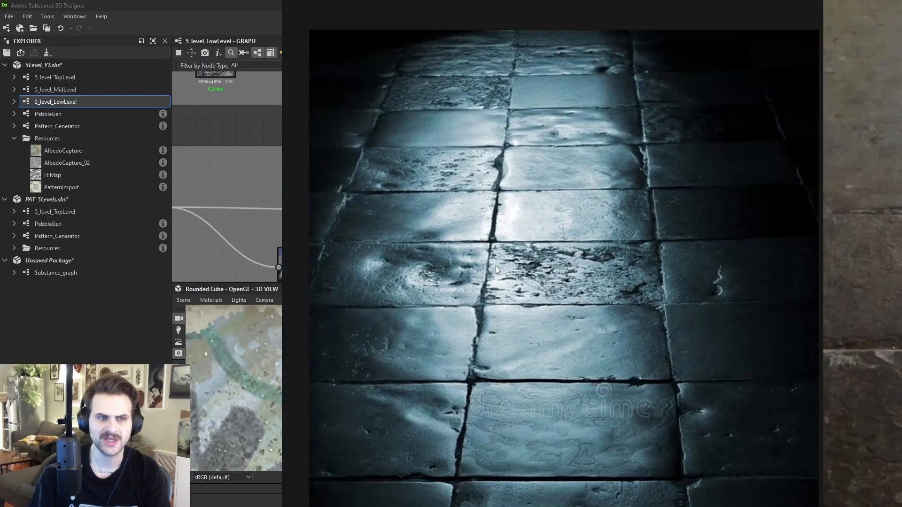
scroll(512, 157, "up", 5)
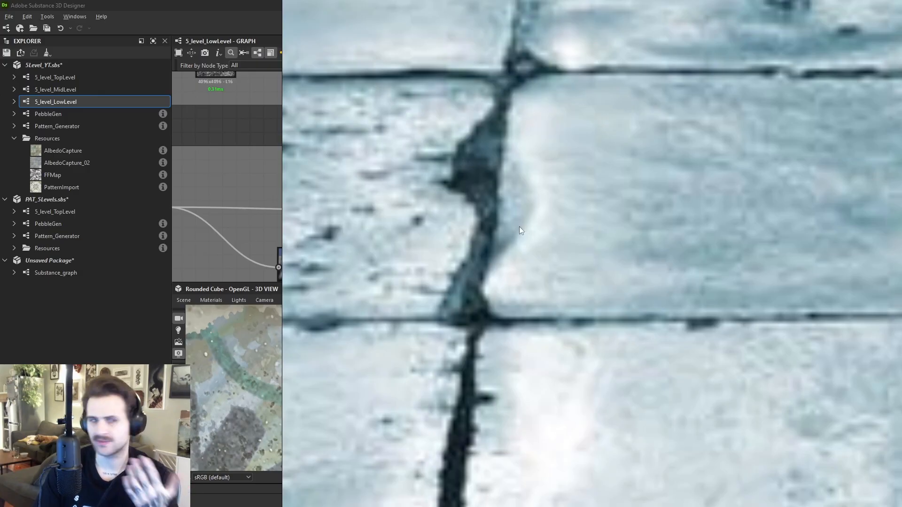
scroll(539, 232, "down", 3)
scroll(574, 278, "down", 3)
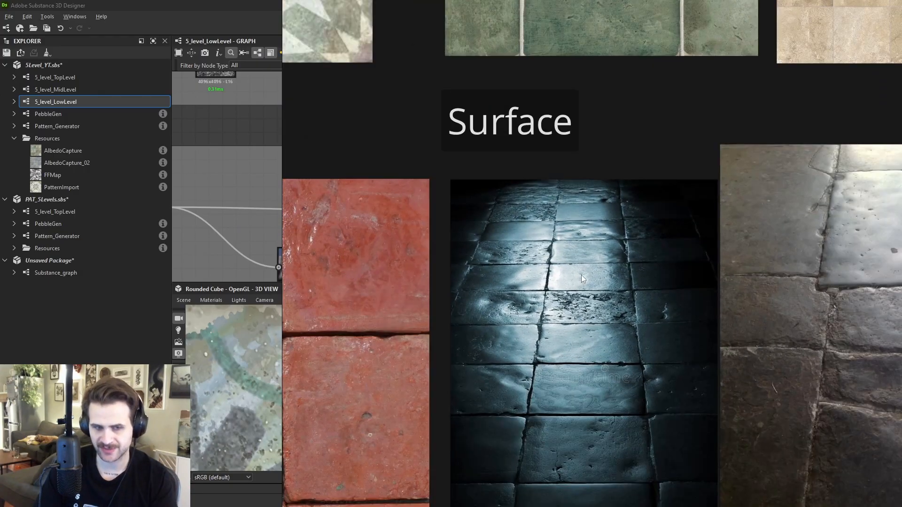
- Examine the broken and cracked tile reference photos on the board
middle_click_drag(654, 281, 633, 281)
middle_click_drag(727, 211, 642, 344)
middle_click_drag(520, 183, 609, 321)
scroll(610, 320, "down", 4)
middle_click_drag(659, 257, 529, 174)
middle_click_drag(689, 305, 735, 225)
scroll(735, 225, "up", 8)
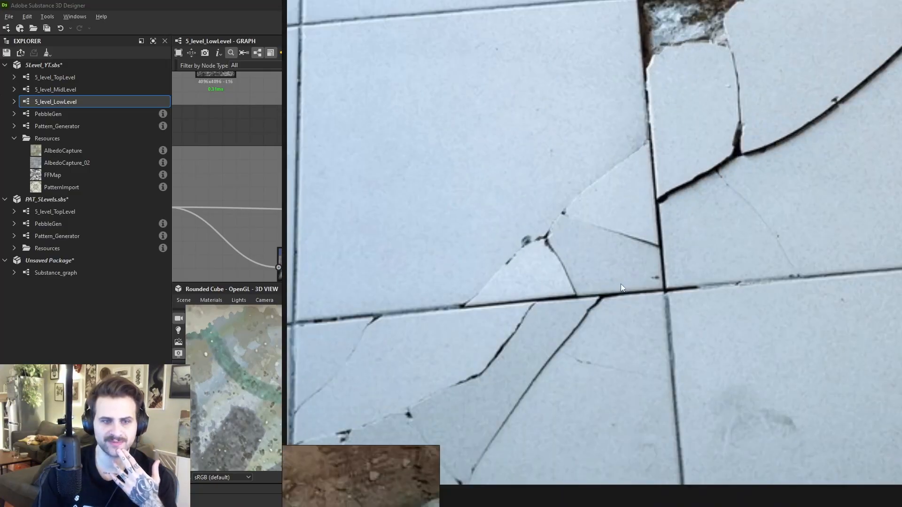
scroll(597, 260, "down", 7)
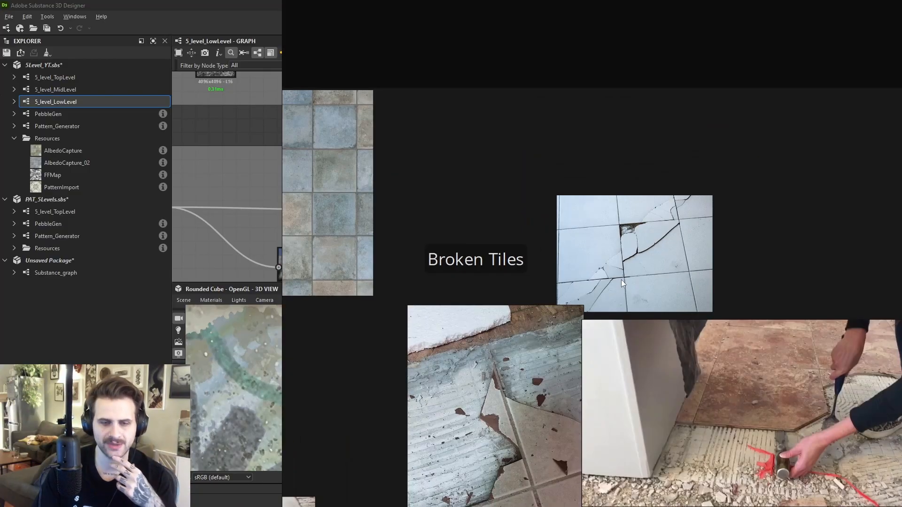
scroll(656, 255, "down", 4)
scroll(497, 353, "up", 5)
middle_click_drag(498, 354, 611, 382)
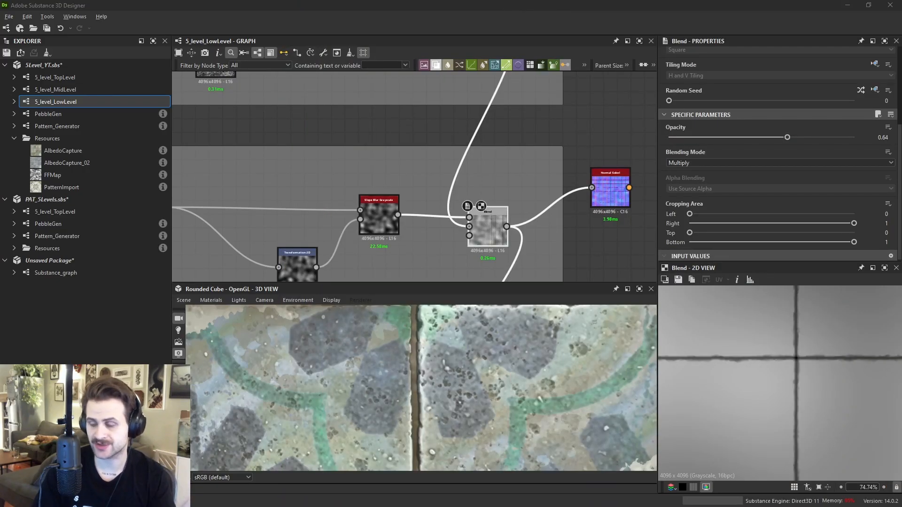
- Compare the previews of the Blend node and the Normal node
left_click(488, 225)
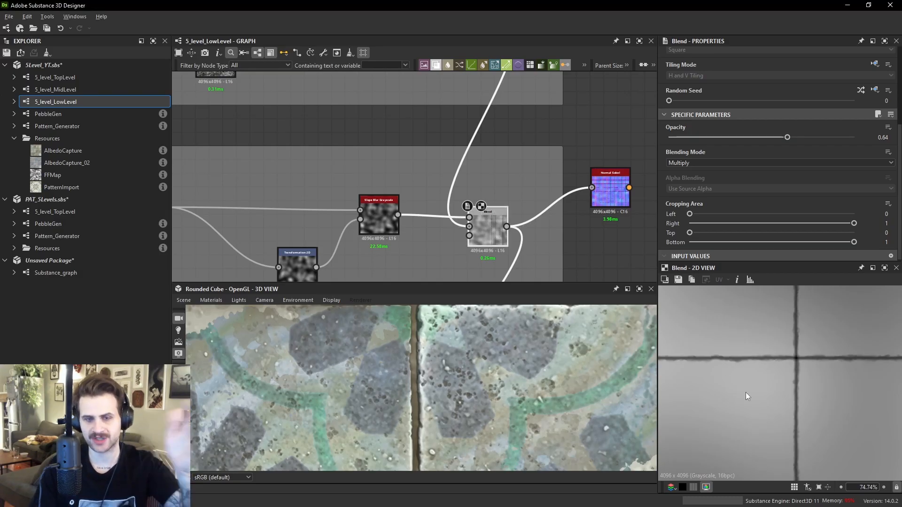
scroll(602, 190, "down", 4)
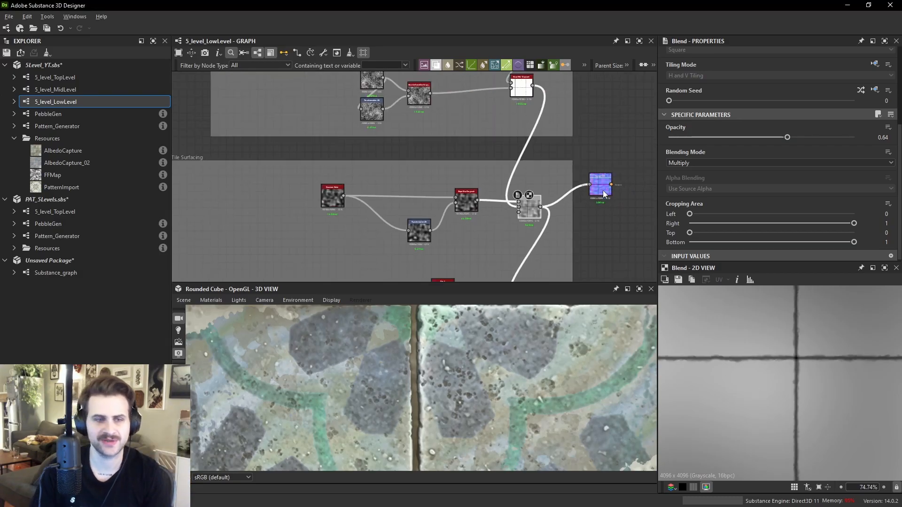
left_click(600, 185)
scroll(754, 349, "up", 3)
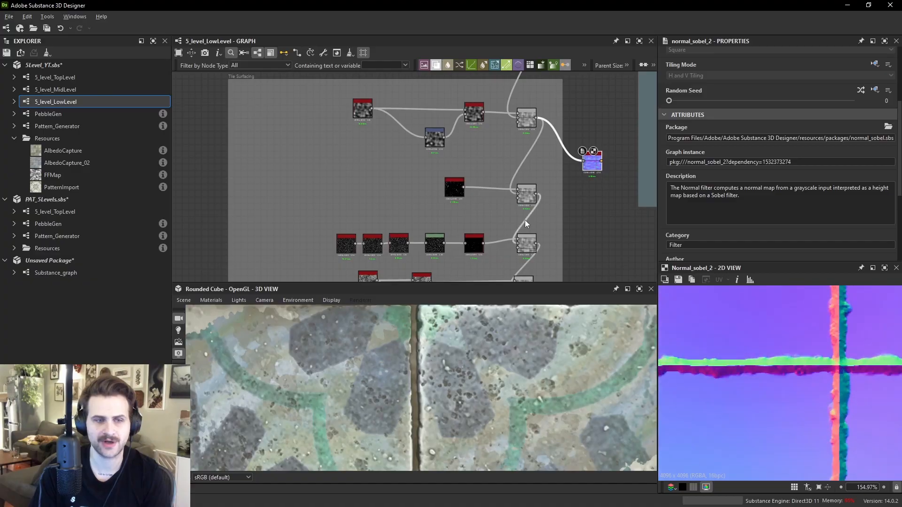
- Inspect the Normal Sobel preview and the Slope Blur Grayscale node feeding it
scroll(775, 346, "down", 4)
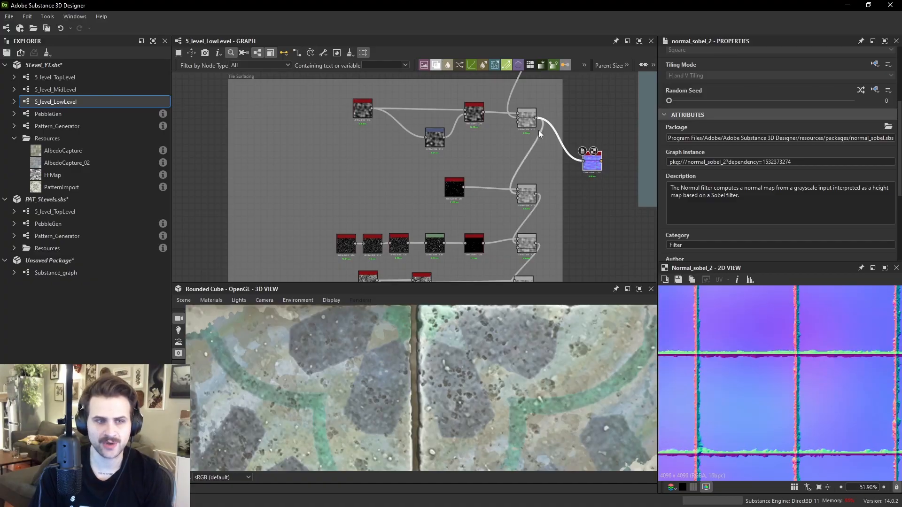
scroll(539, 136, "up", 2)
left_click(453, 105)
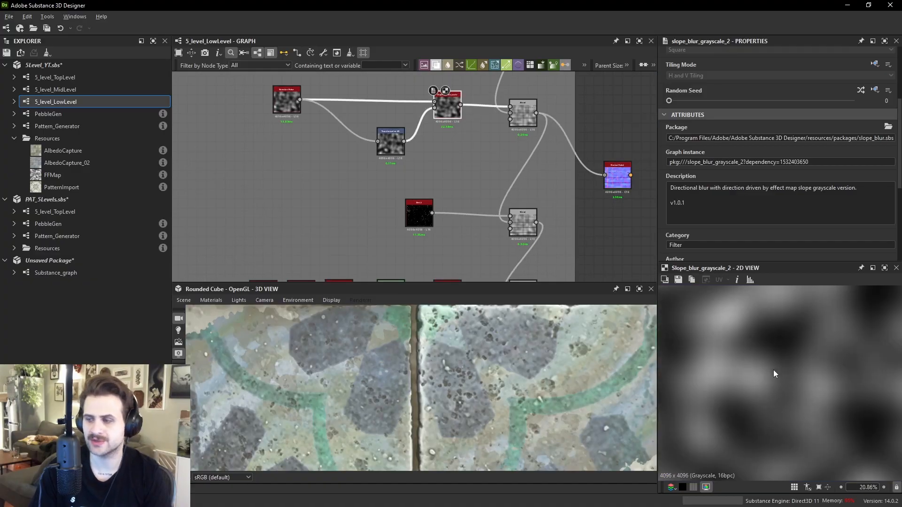
scroll(539, 221, "up", 1)
left_click_drag(535, 222, 635, 189)
left_click(635, 189)
scroll(801, 379, "up", 5)
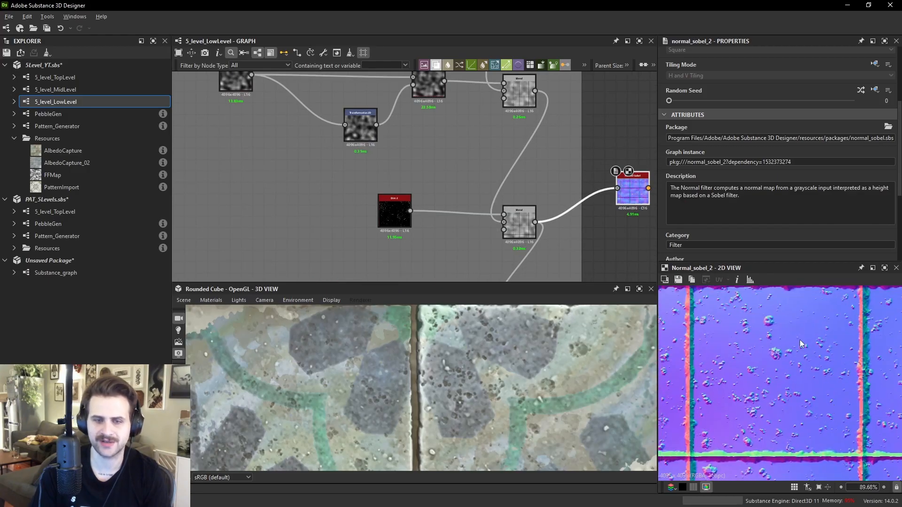
scroll(383, 221, "up", 1)
- Add a BnW Spots 2 noise node next to the Dirt 2 node
left_click(396, 224)
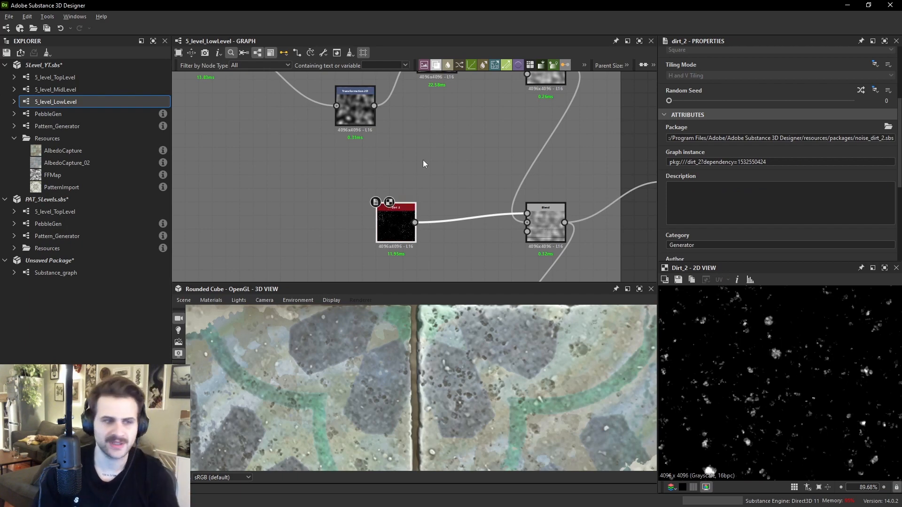
scroll(441, 159, "up", 2)
key("space")
type("bnw")
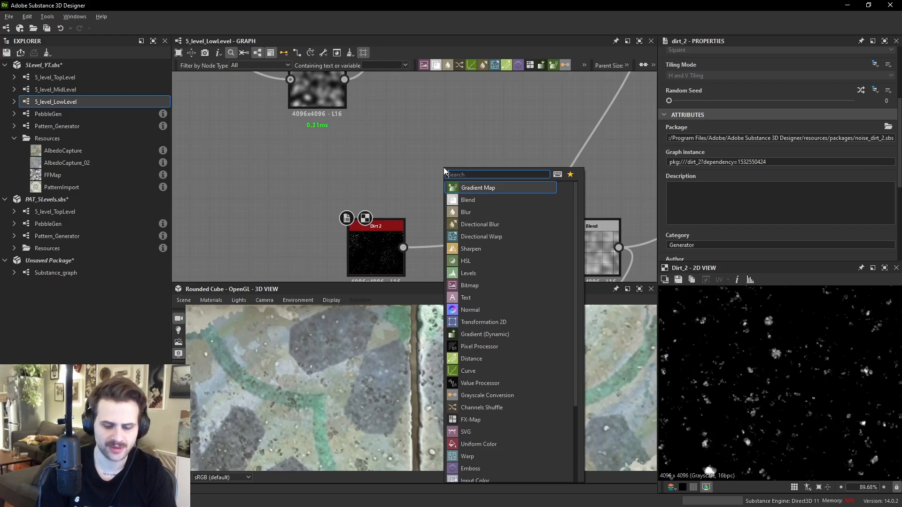
key("Down")
key("Return")
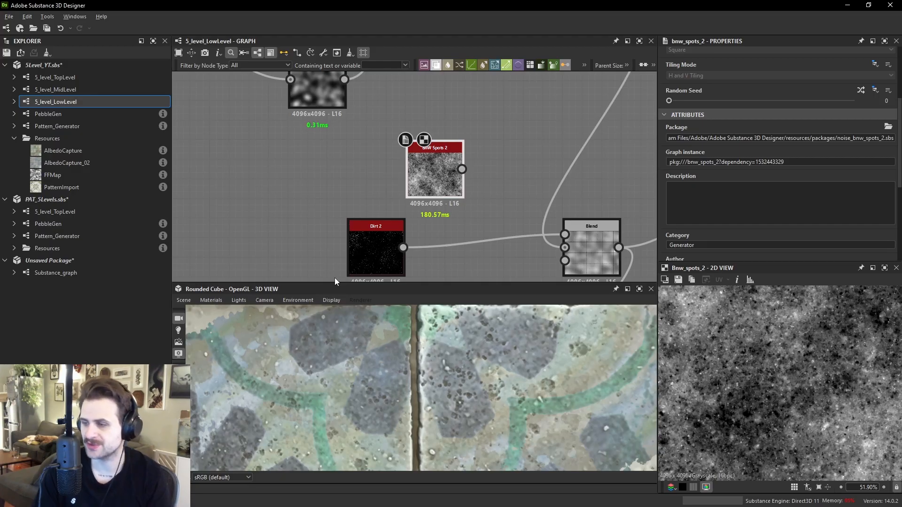
- Wire the BnW Spots 2 node into the Slope Blur Grayscale and Blur HQ Grayscale chain
scroll(558, 199, "down", 4)
middle_click_drag(558, 198, 378, 152)
left_click_drag(492, 156, 493, 230)
middle_click_drag(493, 230, 506, 175)
scroll(437, 205, "up", 1)
left_click_drag(413, 190, 525, 156)
left_click_drag(525, 156, 523, 188)
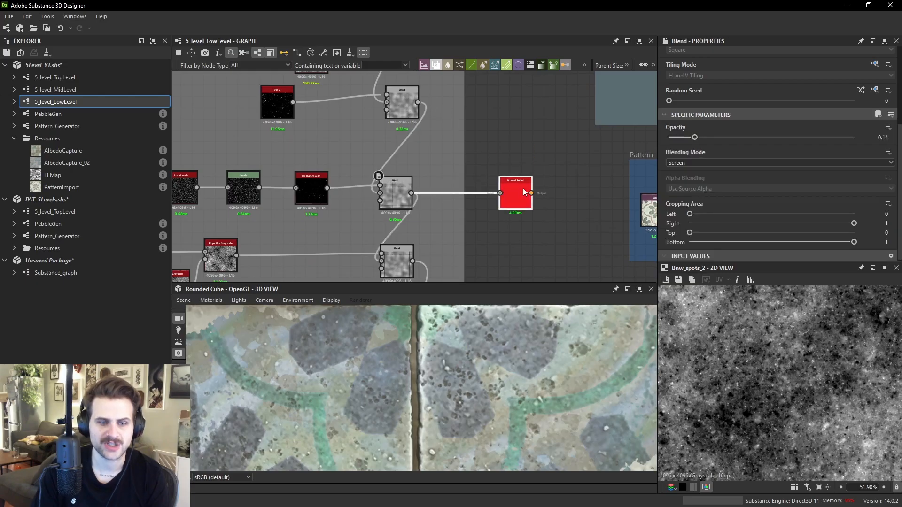
- Preview the Normal Sobel, BnW Spots 2, Blur HQ Grayscale and Slope Blur Grayscale outputs in turn
double_click(522, 188)
scroll(783, 370, "up", 3)
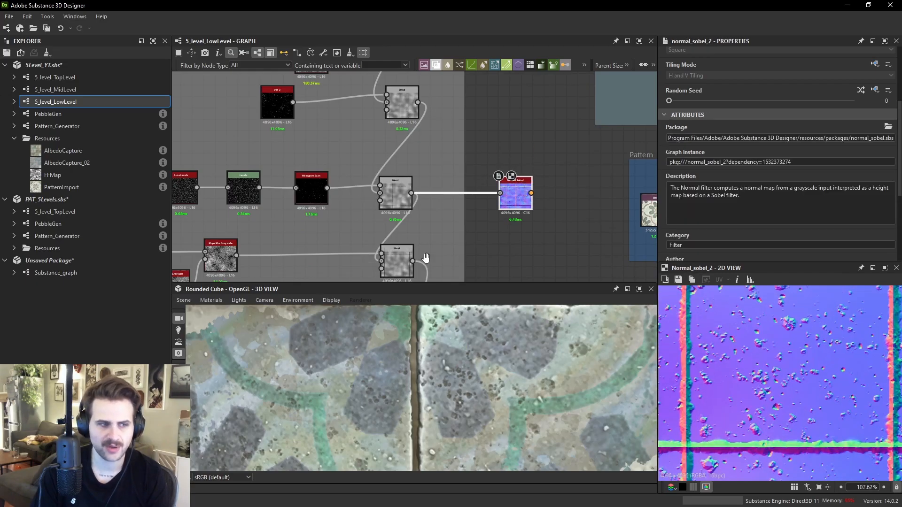
middle_click_drag(422, 263, 463, 230)
left_click_drag(459, 228, 545, 227)
scroll(757, 331, "up", 7)
scroll(763, 361, "up", 1)
double_click(257, 212)
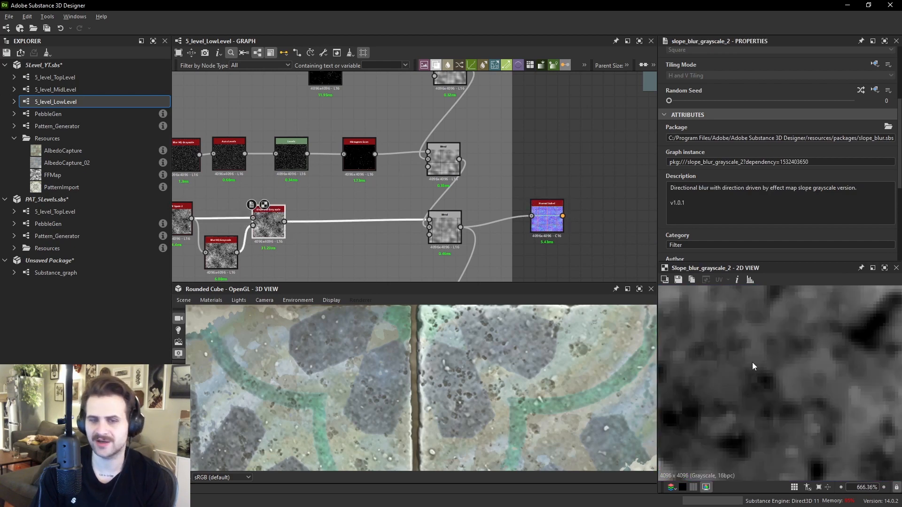
scroll(285, 207, "up", 3)
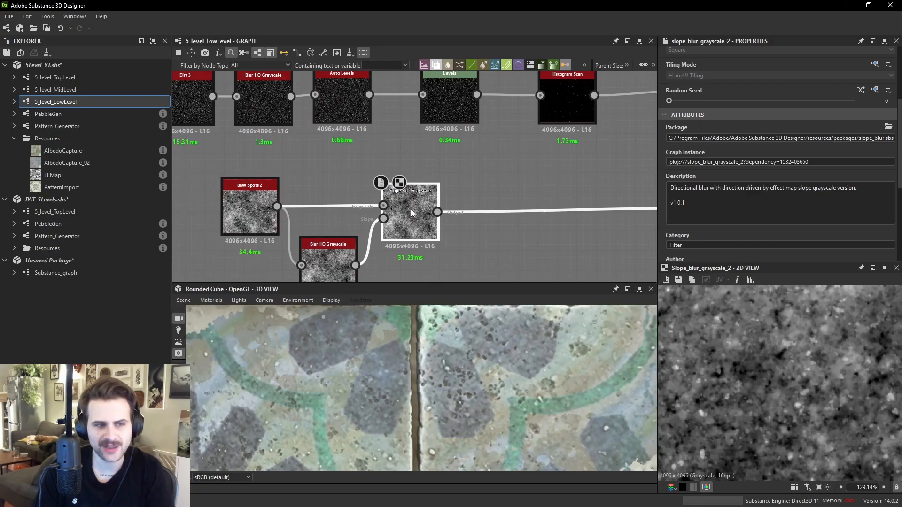
double_click(271, 218)
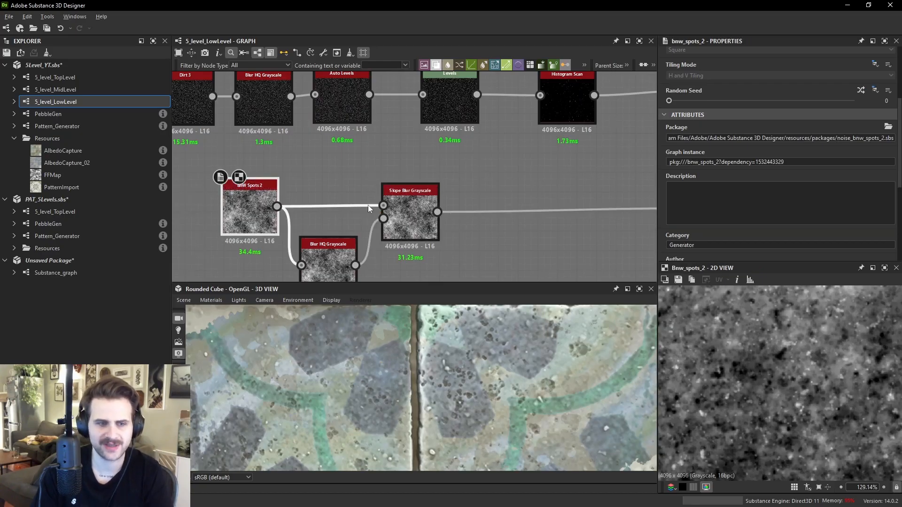
double_click(331, 262)
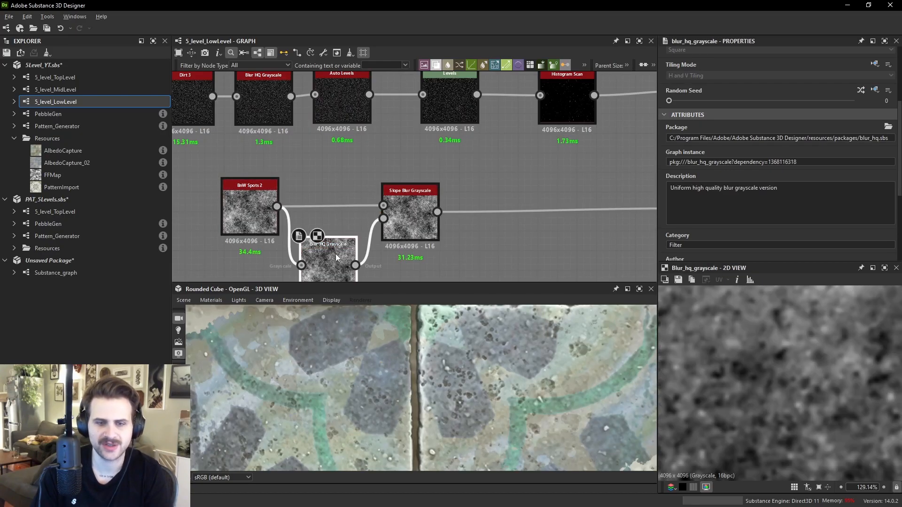
double_click(399, 216)
scroll(794, 386, "up", 5)
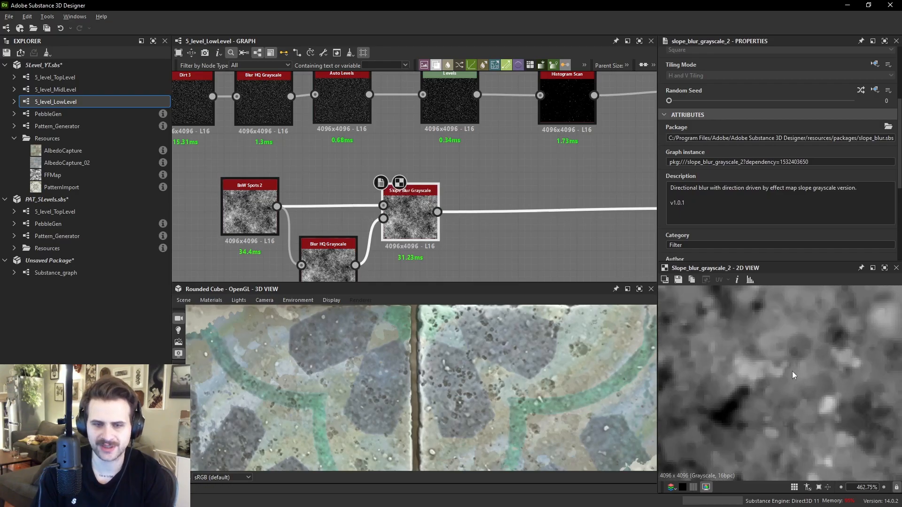
double_click(242, 214)
double_click(402, 213)
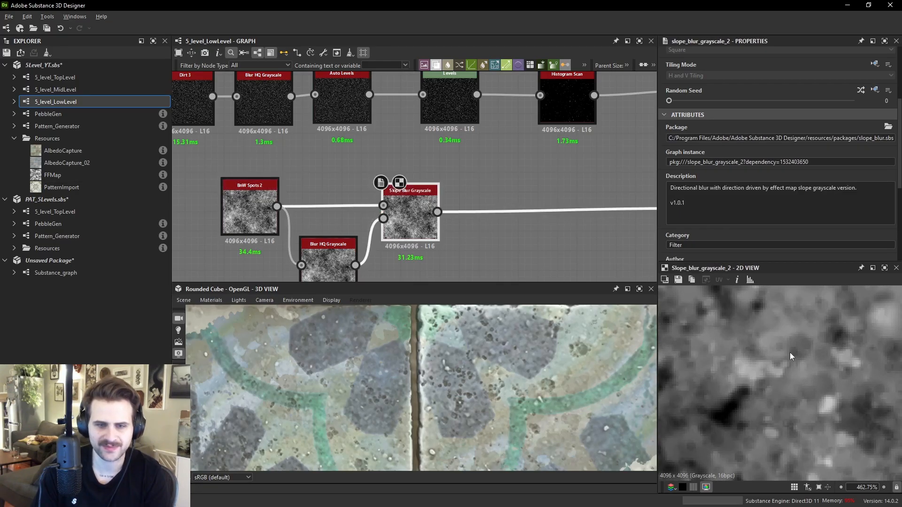
- Compare the Blend node preview with the Normal Sobel preview
middle_click_drag(457, 194, 305, 192)
double_click(584, 243)
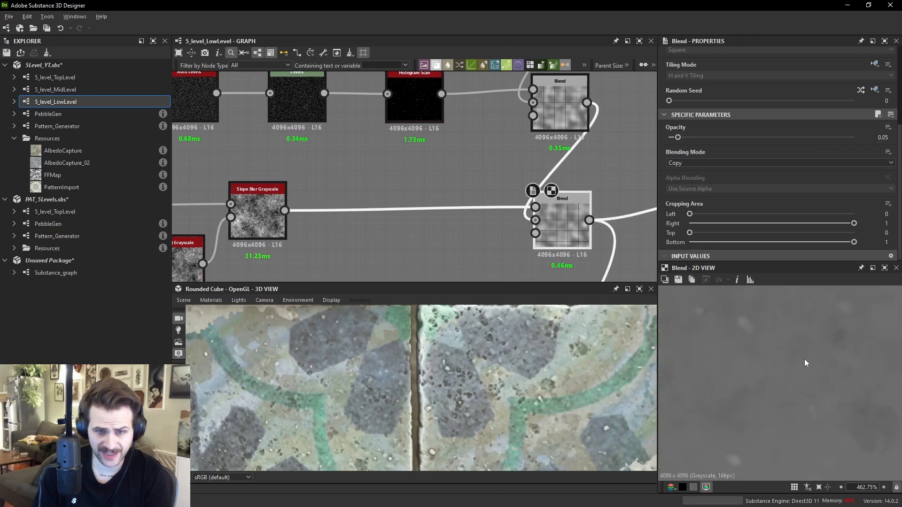
scroll(775, 339, "down", 4)
middle_click_drag(576, 240, 346, 221)
double_click(517, 196)
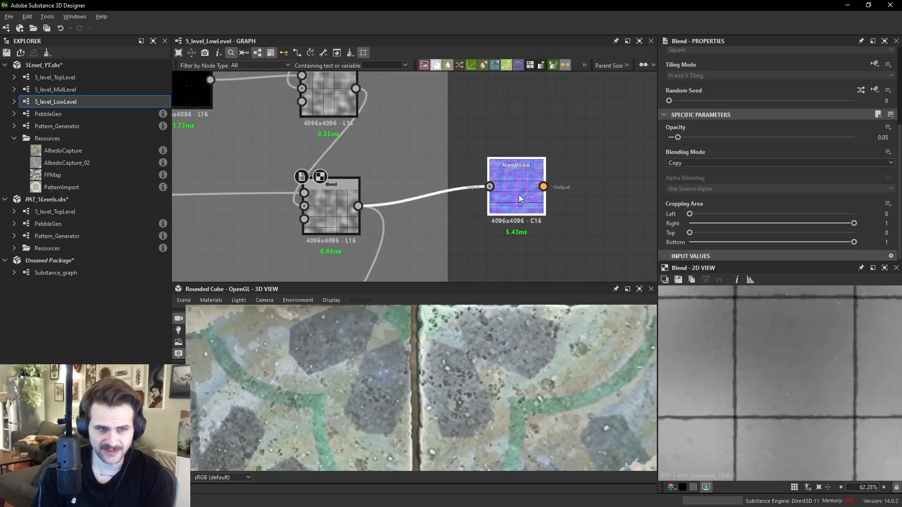
scroll(745, 316, "up", 3)
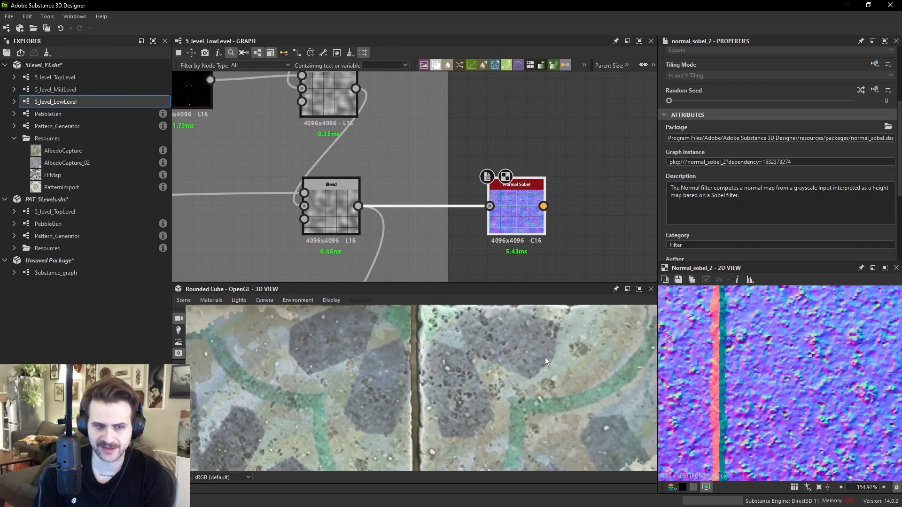
scroll(584, 352, "down", 4)
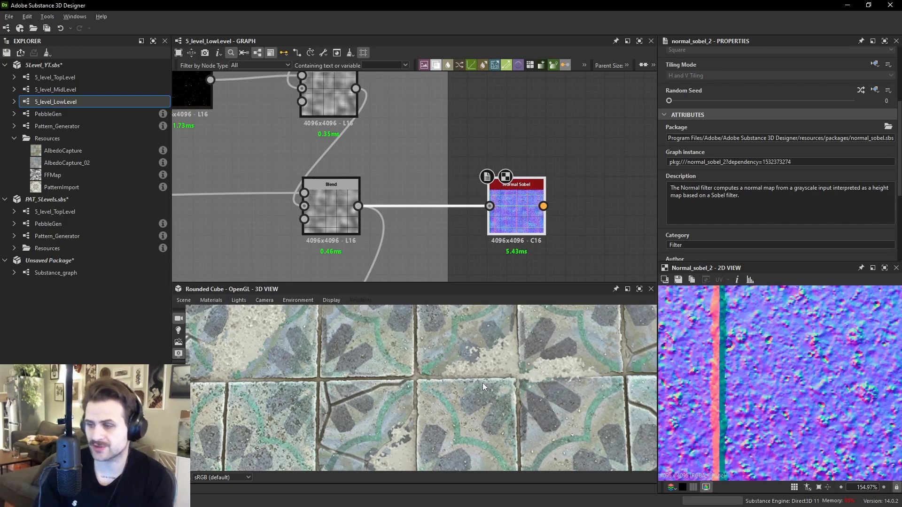
- Examine the tiled floor in the 3D view alongside the Blend preview
scroll(792, 422, "up", 3)
middle_click_drag(762, 342, 818, 371)
scroll(727, 364, "down", 3)
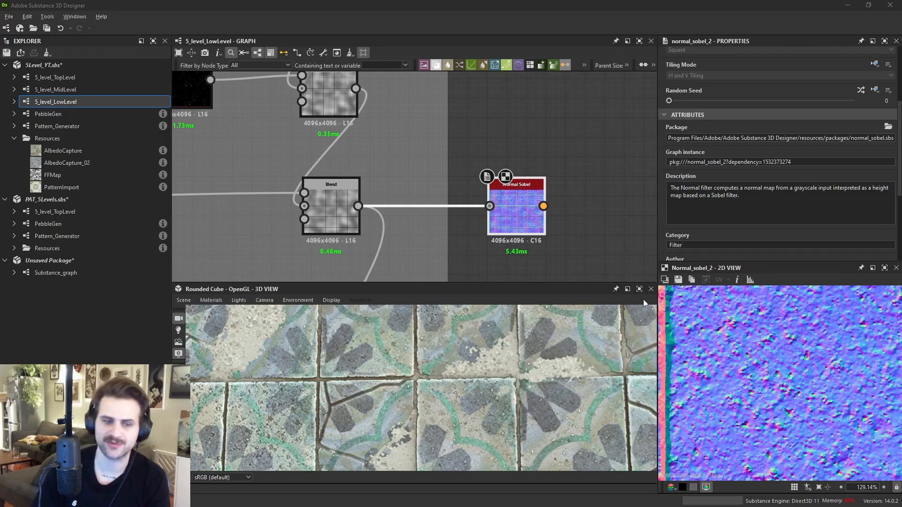
scroll(709, 381, "down", 2)
left_click(342, 213)
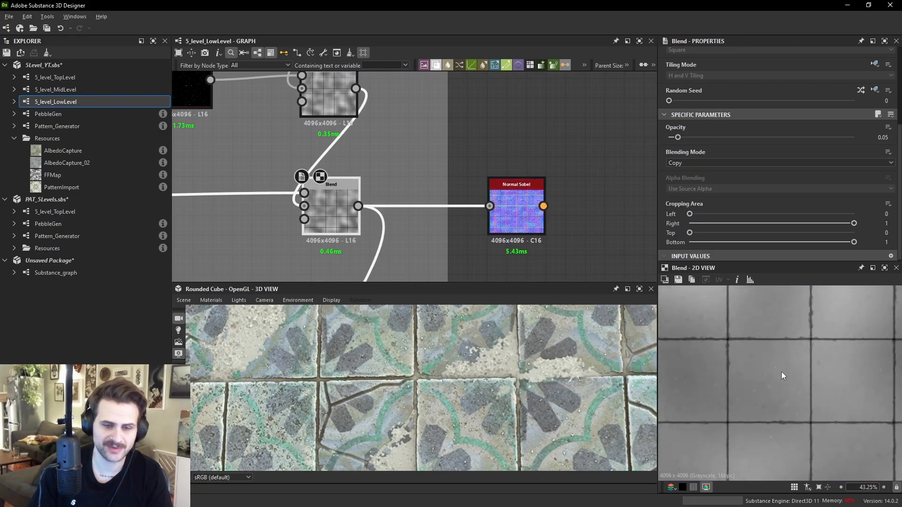
scroll(788, 365, "down", 5)
scroll(837, 353, "up", 3)
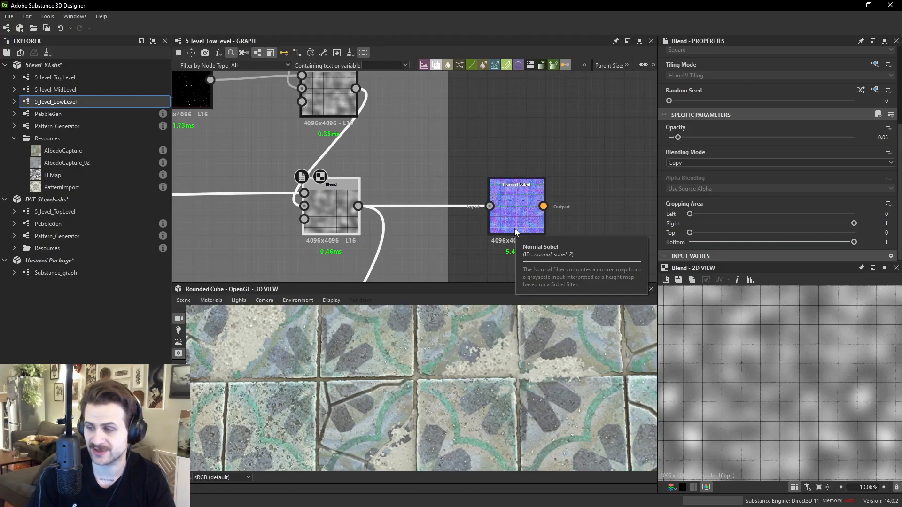
- Preview the tile Blend nodes, the Cracked Tiles blend and the resulting Normal Sobel
middle_click_drag(531, 155, 536, 70)
scroll(536, 77, "down", 1)
left_click_drag(529, 109, 545, 210)
scroll(546, 158, "down", 2)
double_click(545, 210)
scroll(470, 227, "up", 1)
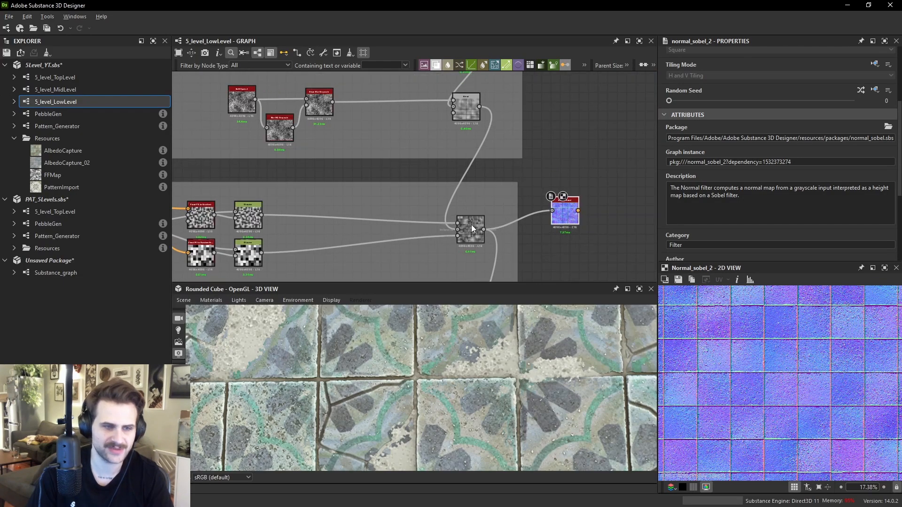
double_click(470, 228)
scroll(614, 216, "down", 3)
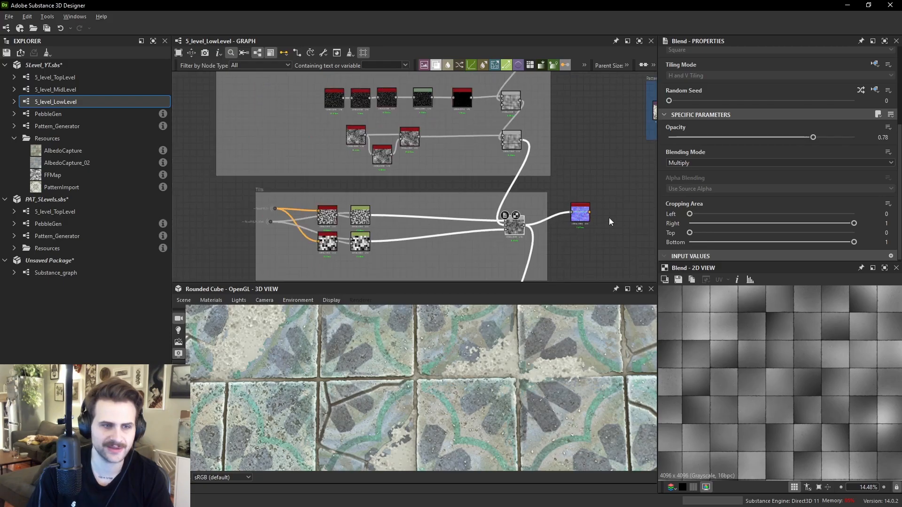
left_click(590, 232)
middle_click_drag(590, 232, 565, 146)
scroll(564, 146, "up", 1)
left_click_drag(565, 145, 577, 211)
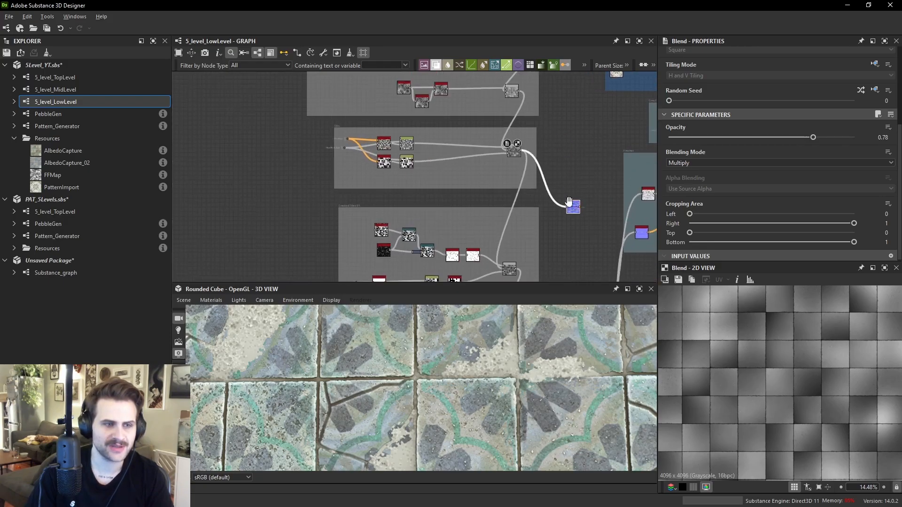
scroll(498, 196, "up", 2)
double_click(472, 218)
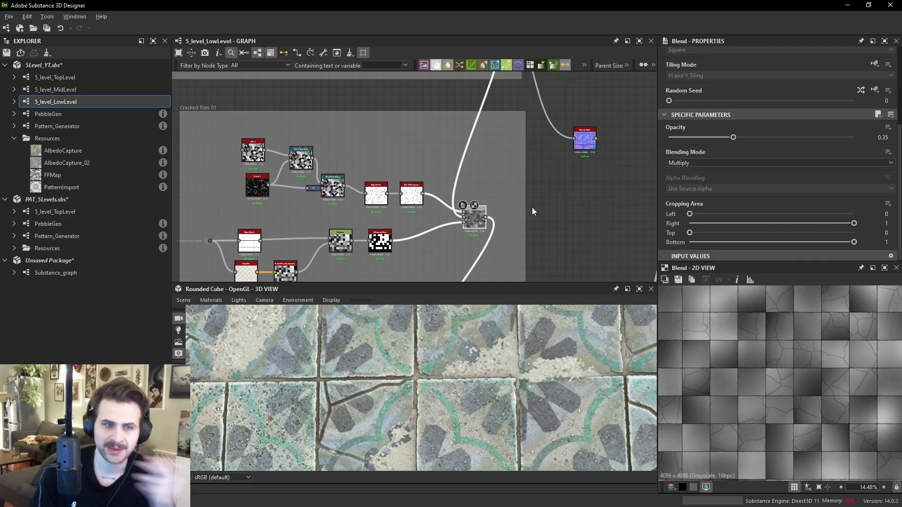
left_click_drag(485, 219, 568, 210)
double_click(568, 210)
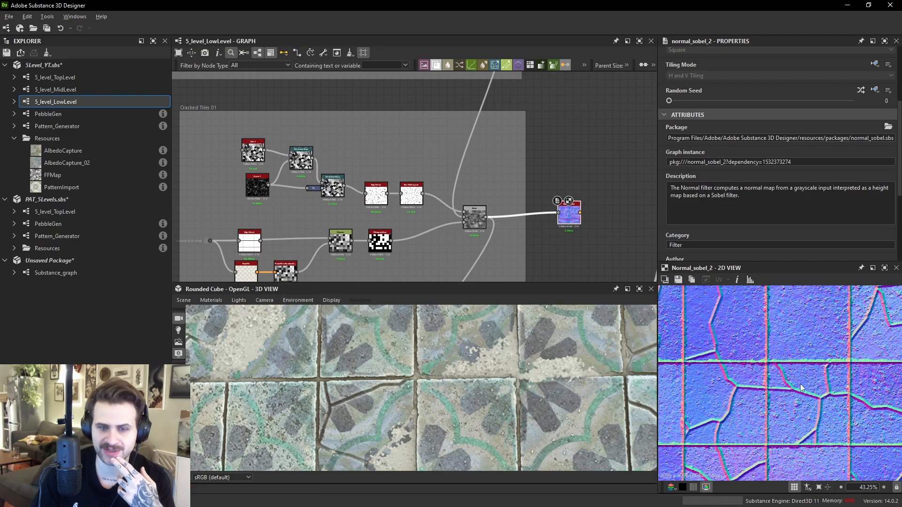
scroll(369, 151, "up", 5)
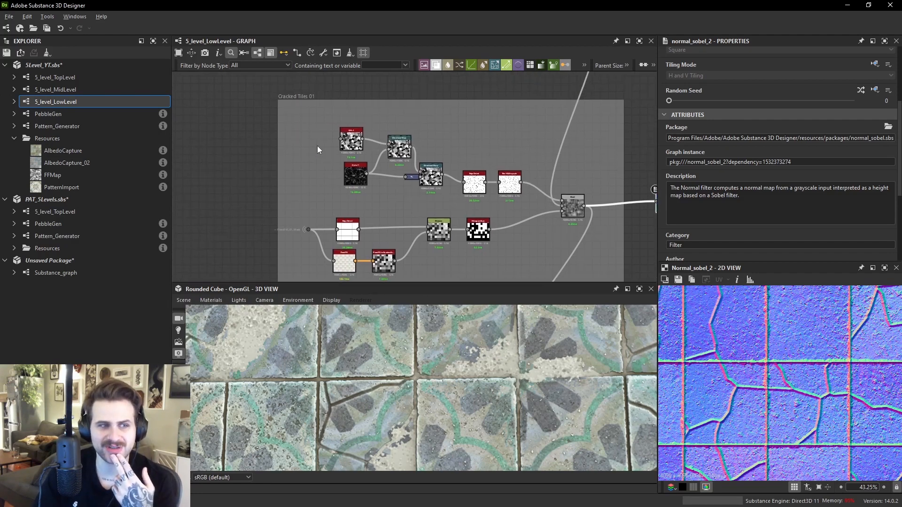
- Step through the Cells 4, Crystal 1 and Directional Warp previews in the Cracked Tiles frame
double_click(385, 120)
scroll(820, 379, "down", 5)
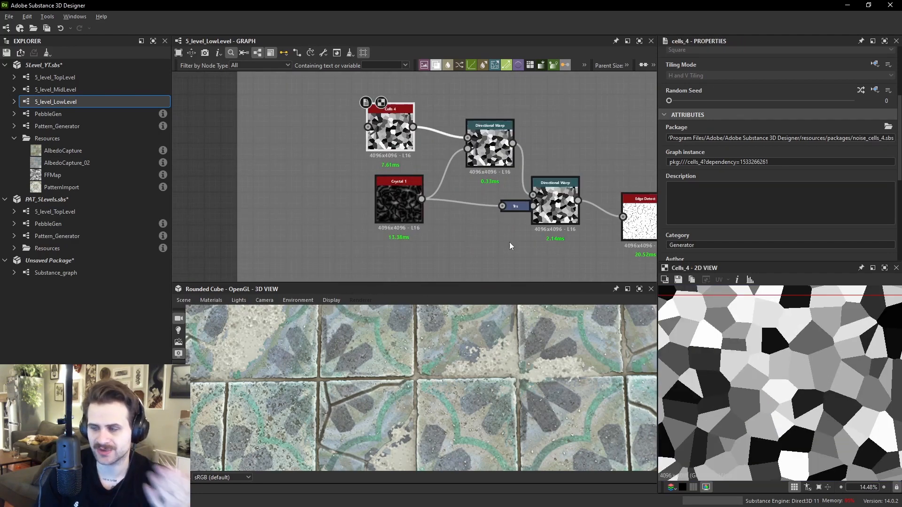
double_click(491, 150)
scroll(768, 373, "up", 2)
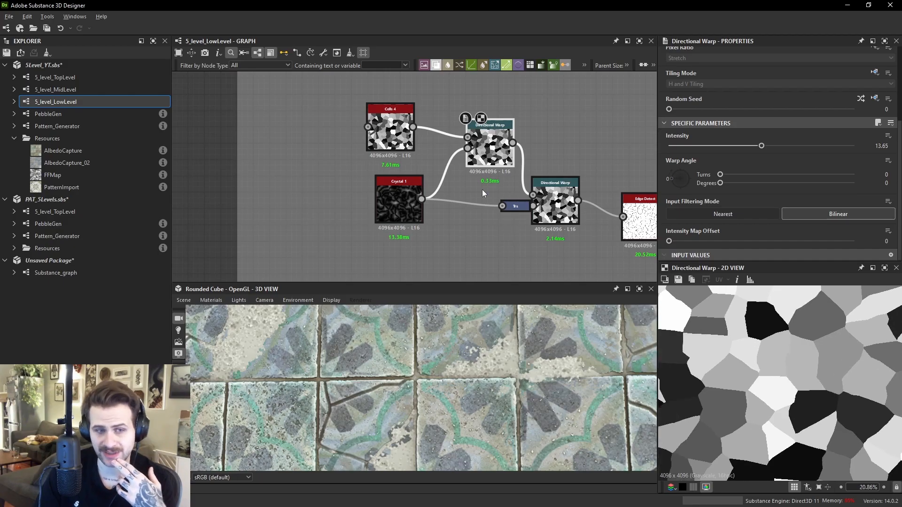
double_click(556, 199)
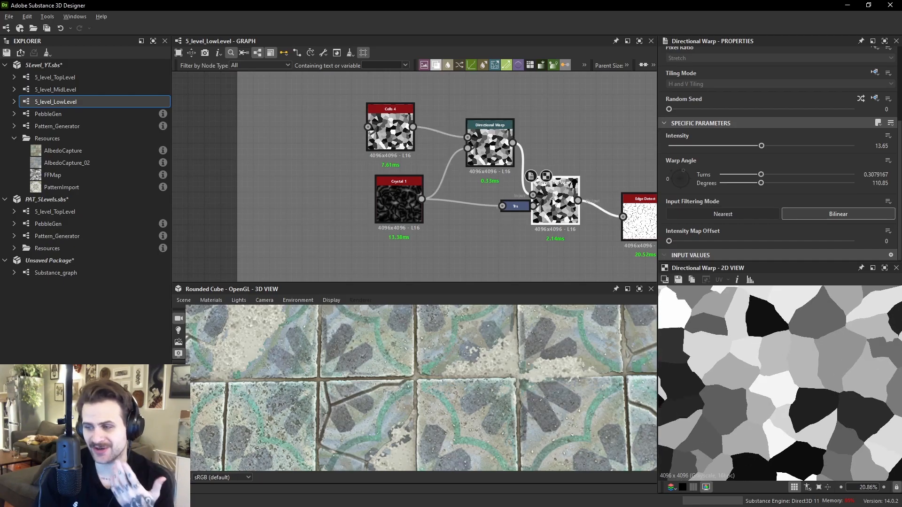
scroll(823, 390, "up", 5)
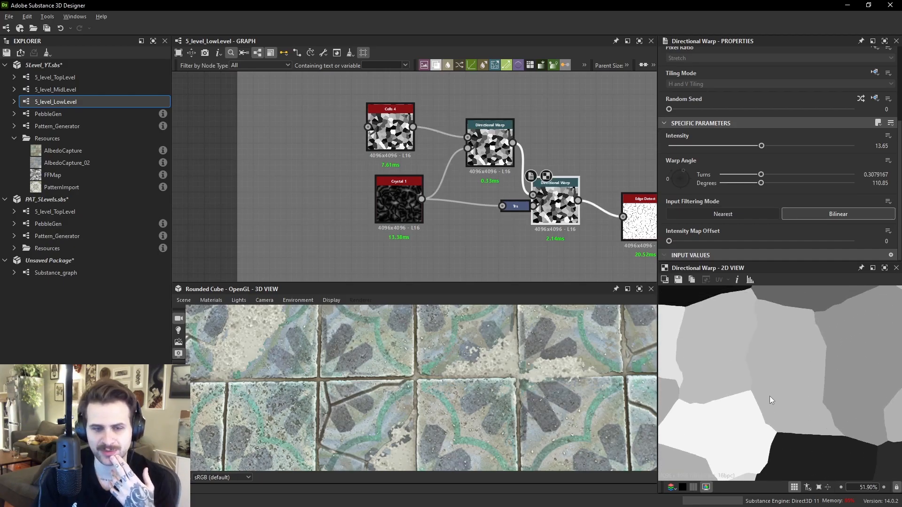
double_click(490, 149)
middle_click_drag(754, 321, 755, 339)
double_click(407, 205)
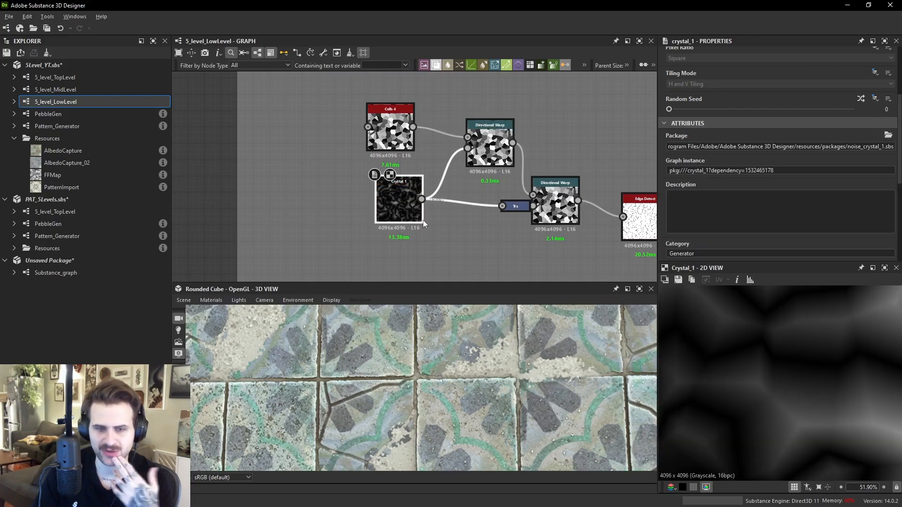
double_click(490, 145)
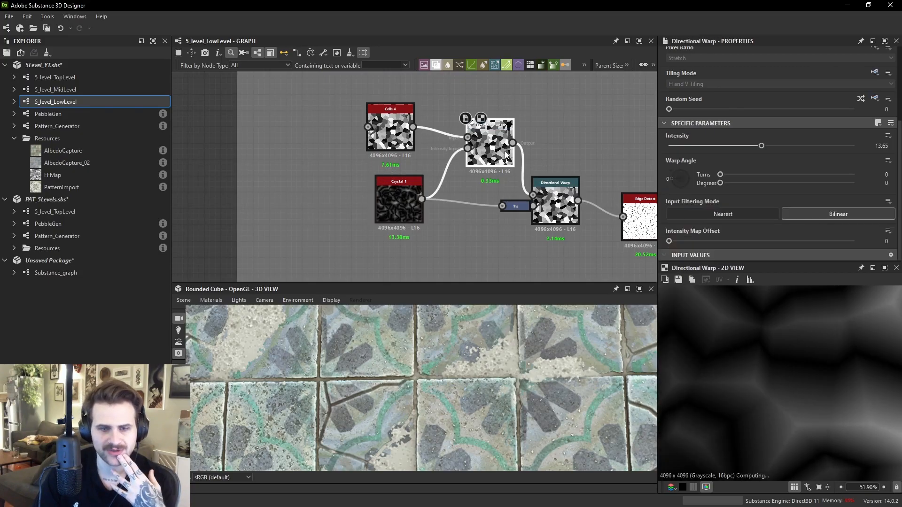
double_click(410, 137)
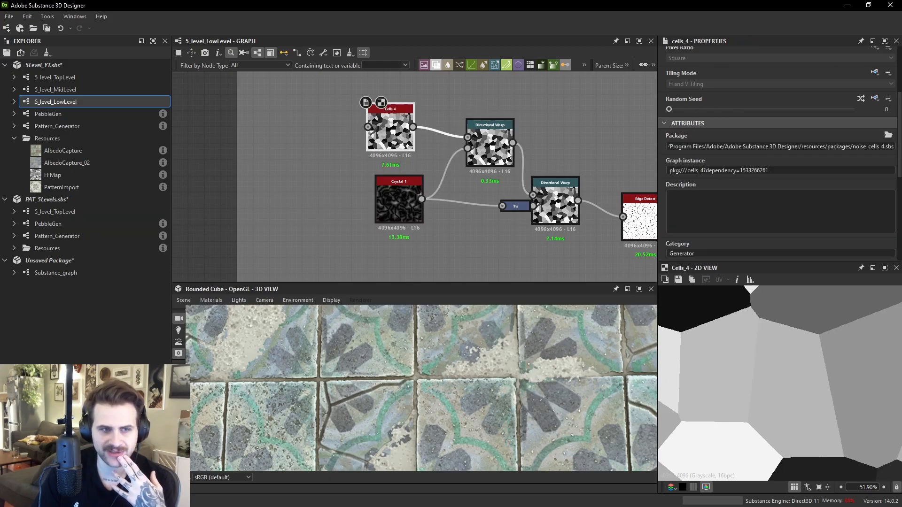
double_click(491, 147)
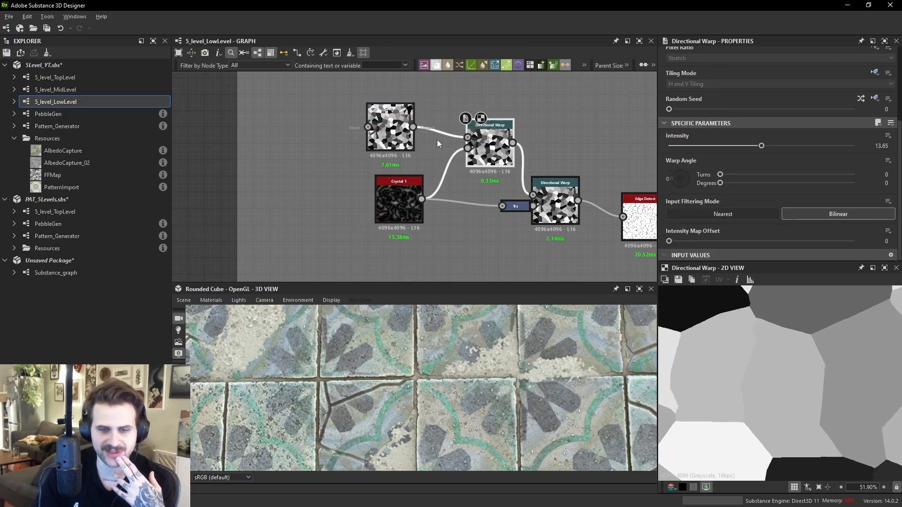
- Preview the second Directional Warp and Edge Detect outputs, then select the first Directional Warp and inspect the floor
double_click(554, 204)
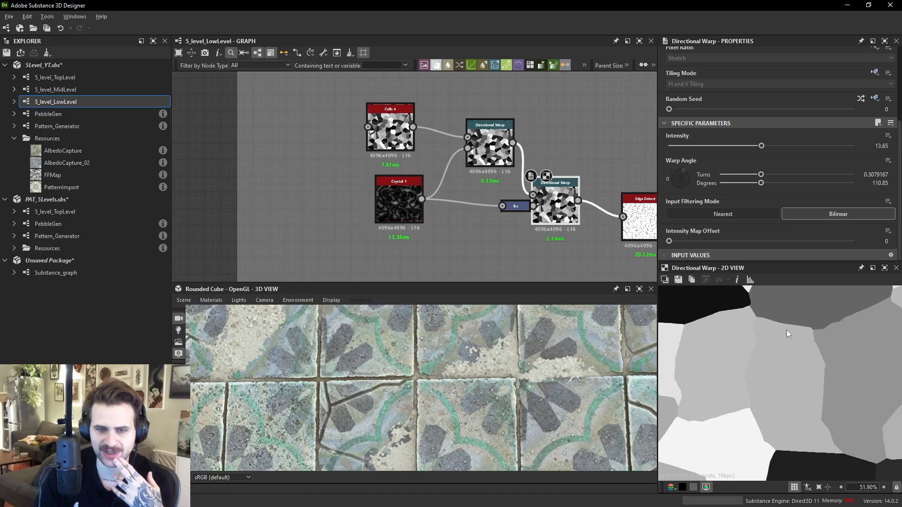
middle_click_drag(586, 223, 433, 190)
double_click(493, 190)
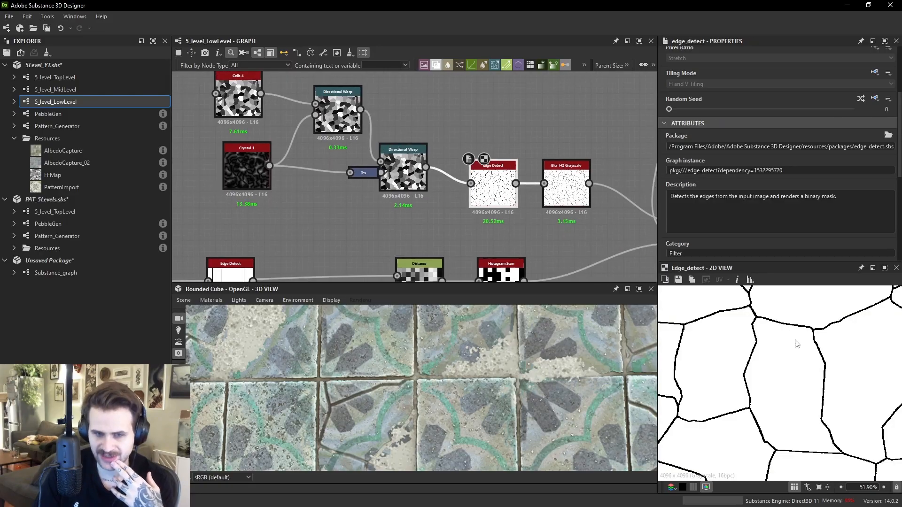
left_click(338, 111)
left_click_drag(470, 362, 472, 366)
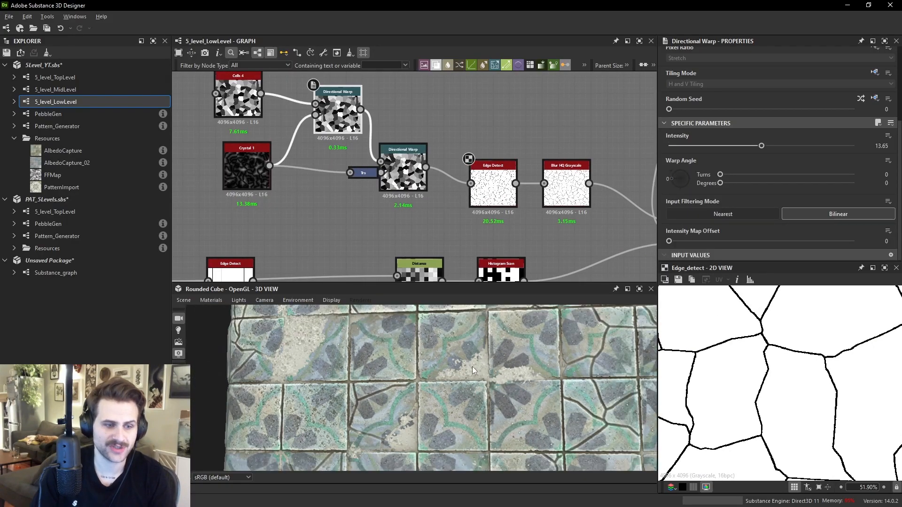
scroll(472, 366, "up", 2)
- Try setting the second Directional Warp's intensity to 0 while inspecting the cracks on the floor, then undo it
left_click_drag(695, 146, 665, 147)
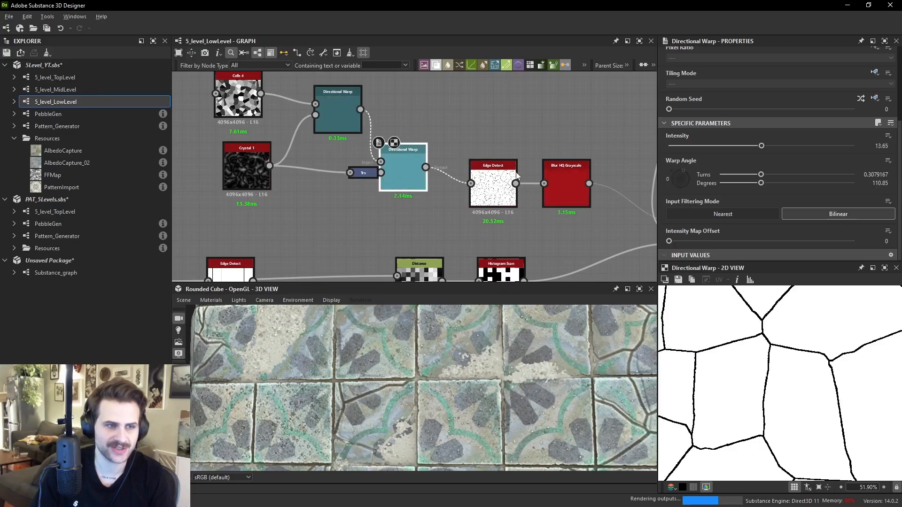
double_click(413, 174)
left_click(669, 145)
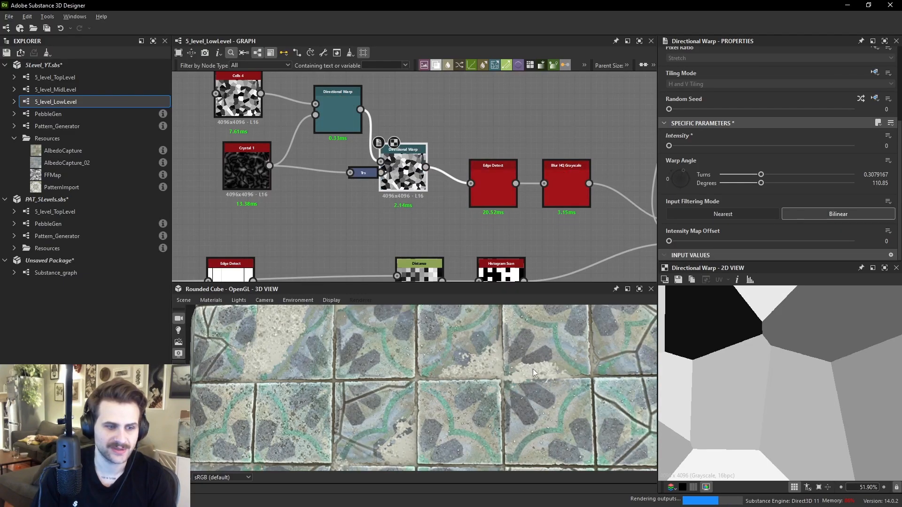
left_click_drag(523, 358, 548, 376)
scroll(410, 384, "up", 3)
left_click_drag(410, 385, 376, 420)
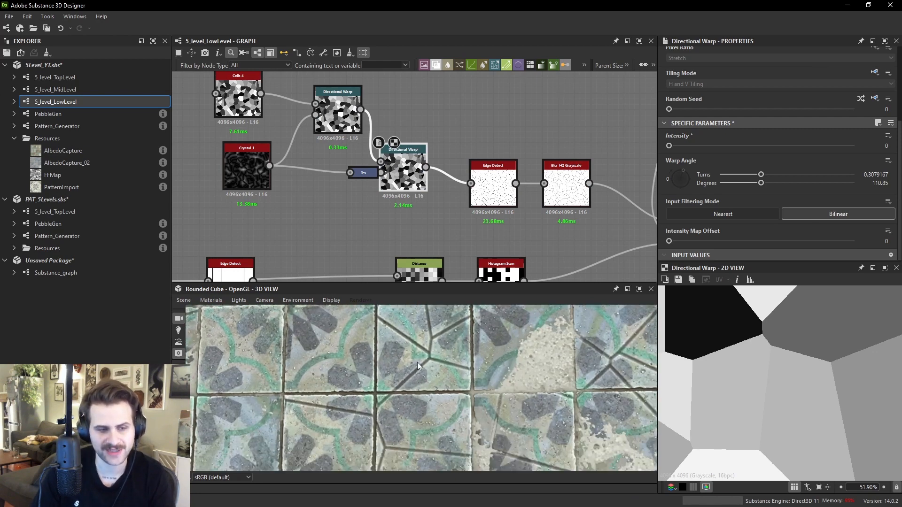
left_click_drag(430, 364, 466, 368)
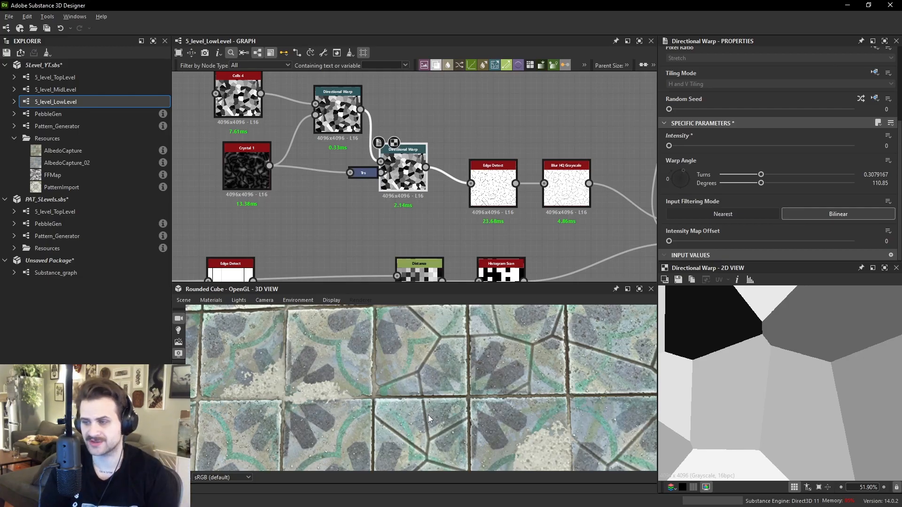
middle_click_drag(431, 161, 454, 189)
key("ctrl+z")
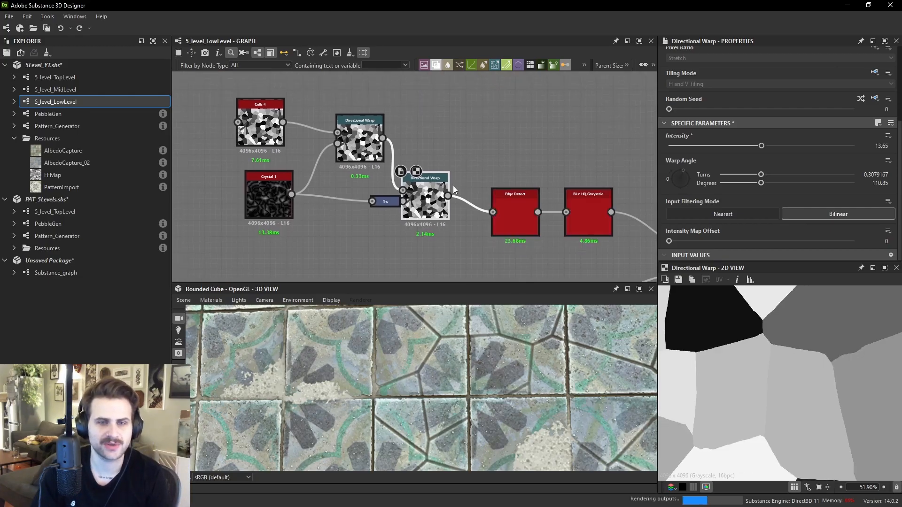
- Inspect the first Directional Warp and Blur HQ Grayscale nodes against the crack lines on the 3D floor
left_click(364, 143)
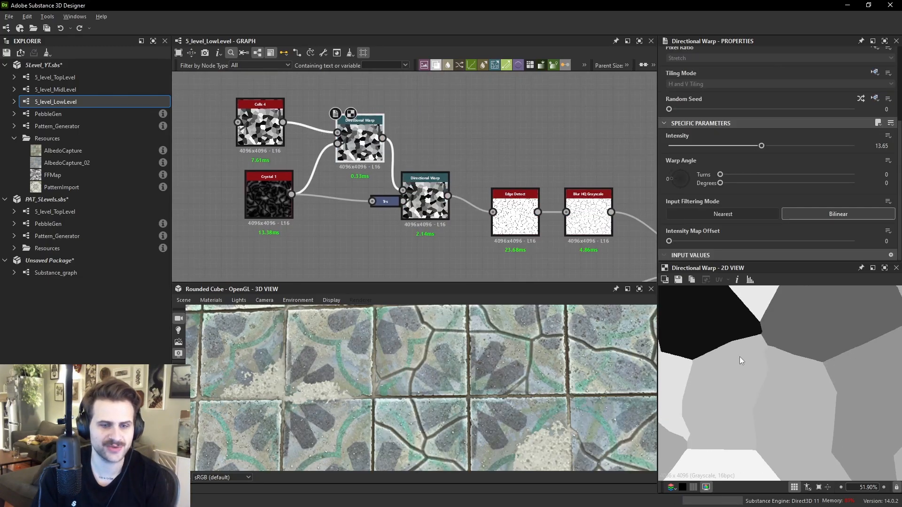
left_click(588, 214)
middle_click_drag(611, 244, 341, 198)
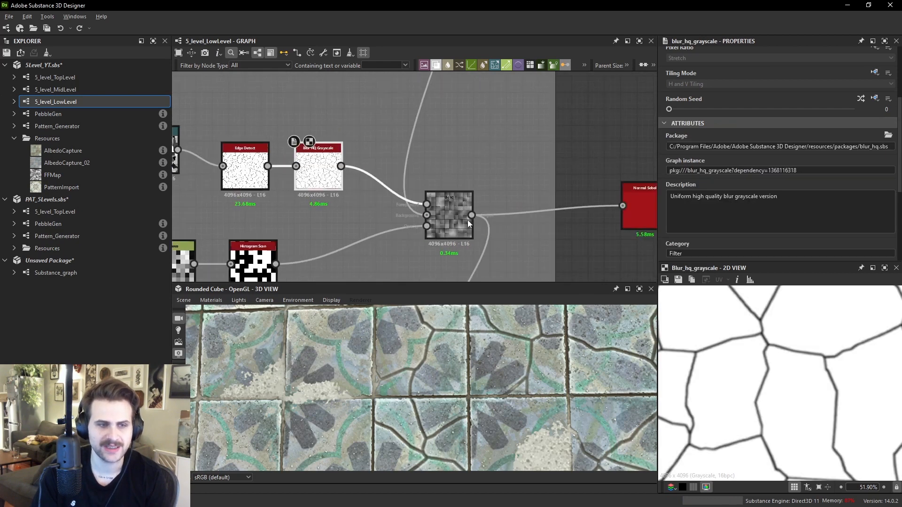
left_click_drag(422, 424, 432, 394)
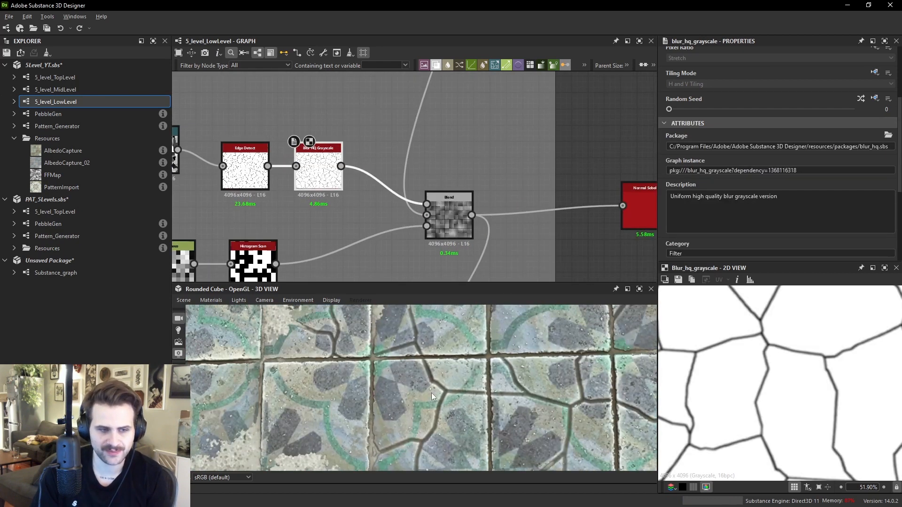
left_click_drag(422, 340, 434, 366)
scroll(535, 340, "up", 3)
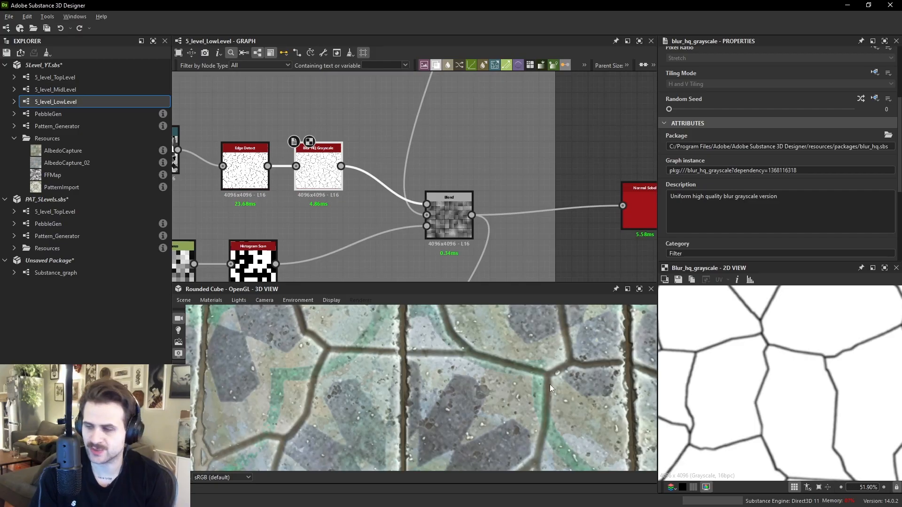
scroll(471, 186, "down", 3)
middle_click_drag(402, 219, 529, 191)
- Preview the Histogram Scan, crack Blend and Distance nodes of the tile variation chain
double_click(475, 202)
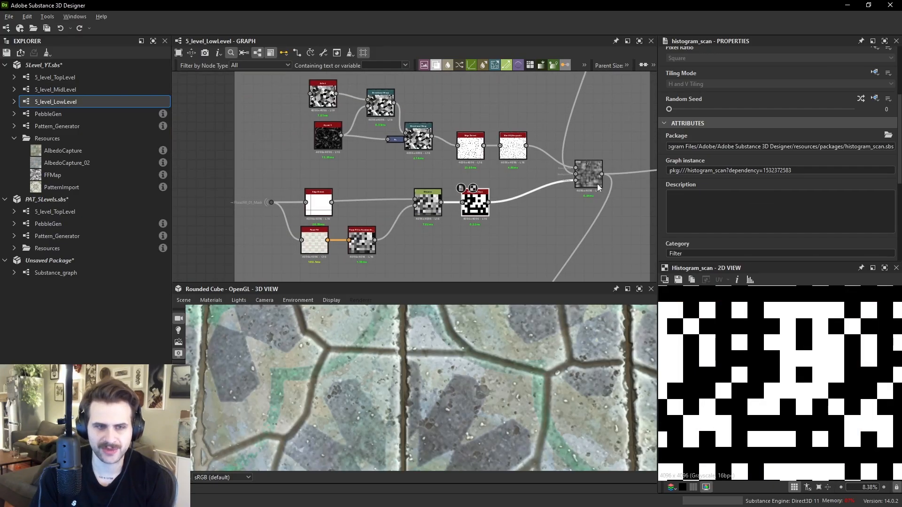
double_click(590, 176)
scroll(759, 368, "down", 1)
scroll(730, 328, "up", 6)
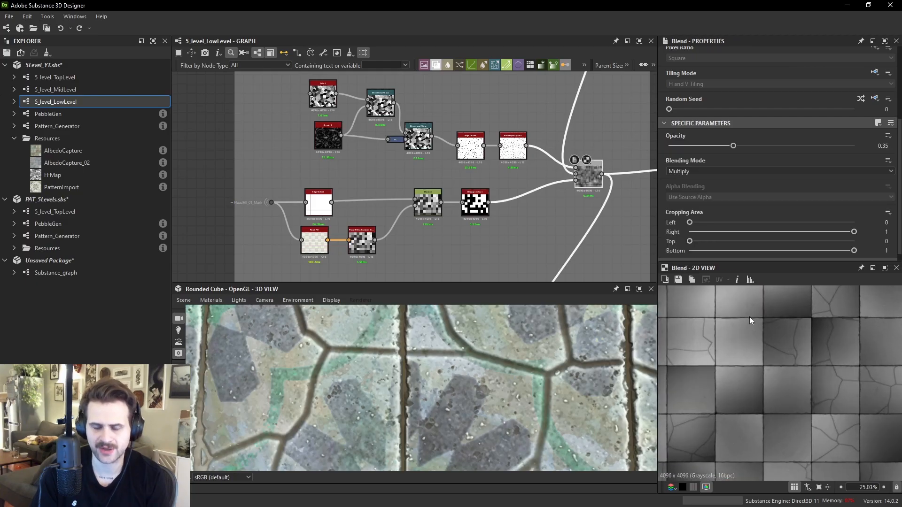
scroll(408, 204, "up", 2)
double_click(413, 207)
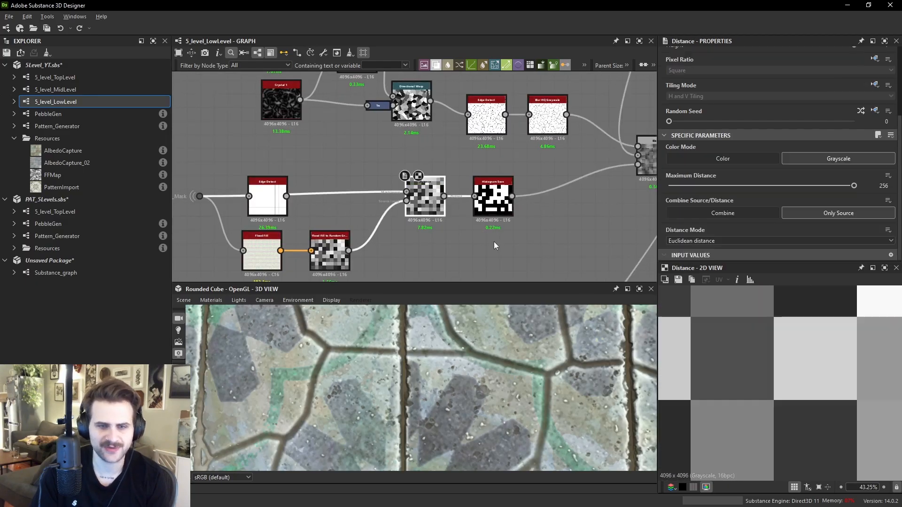
- Set the Histogram Scan node's Position to 0.34 to control how many tiles get selected
double_click(484, 202)
scroll(737, 205, "down", 4)
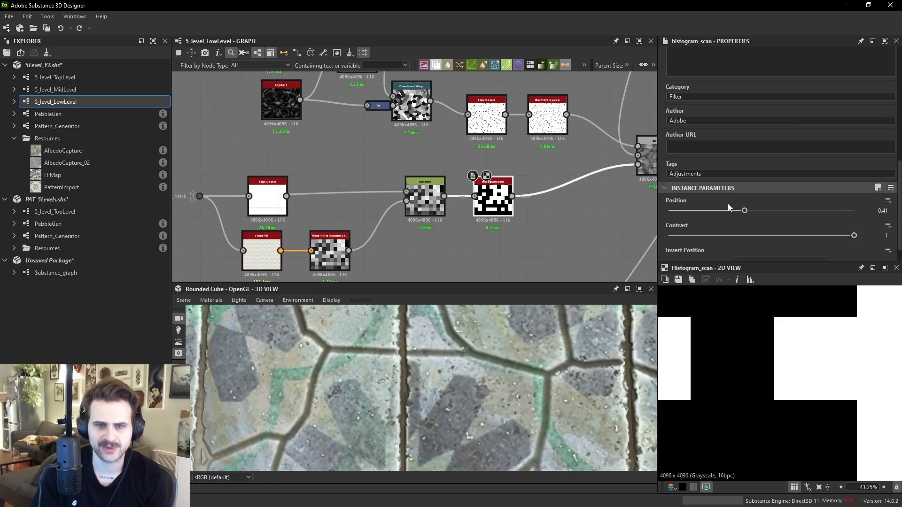
left_click_drag(718, 210, 687, 212)
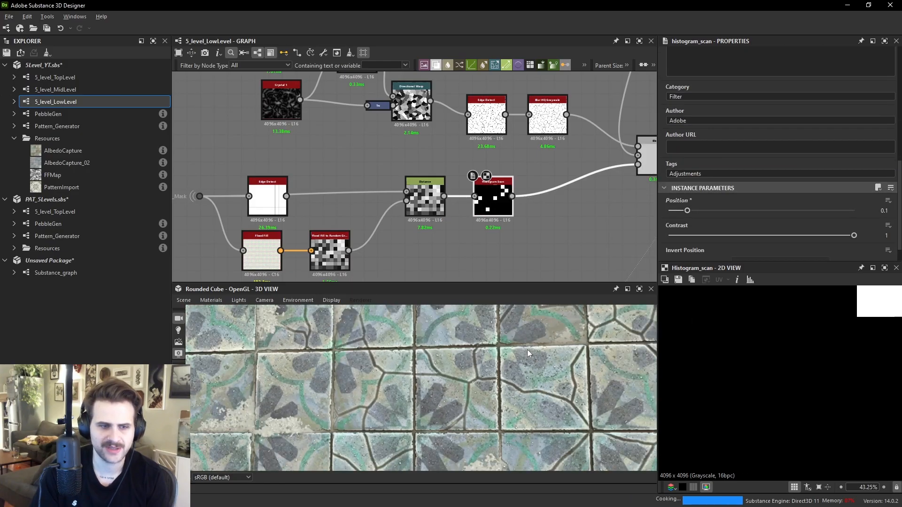
scroll(527, 353, "down", 5)
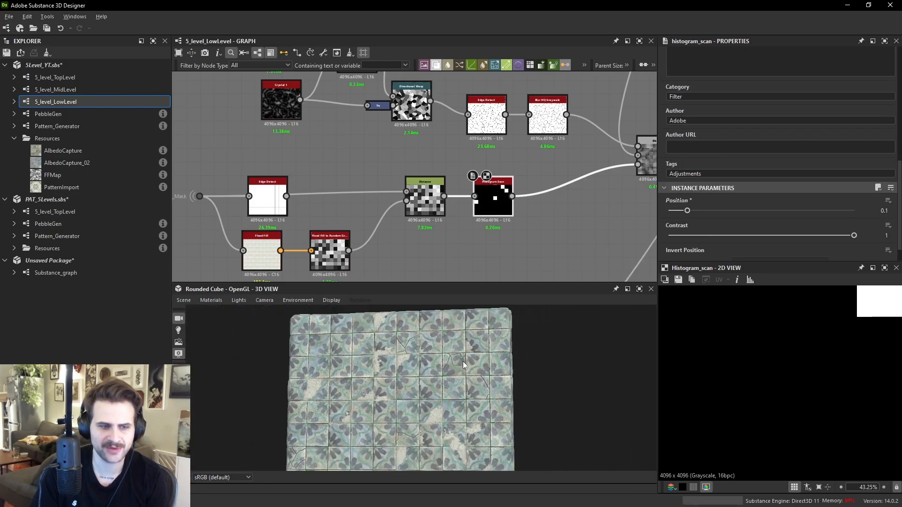
scroll(798, 365, "down", 6)
left_click_drag(687, 211, 732, 215)
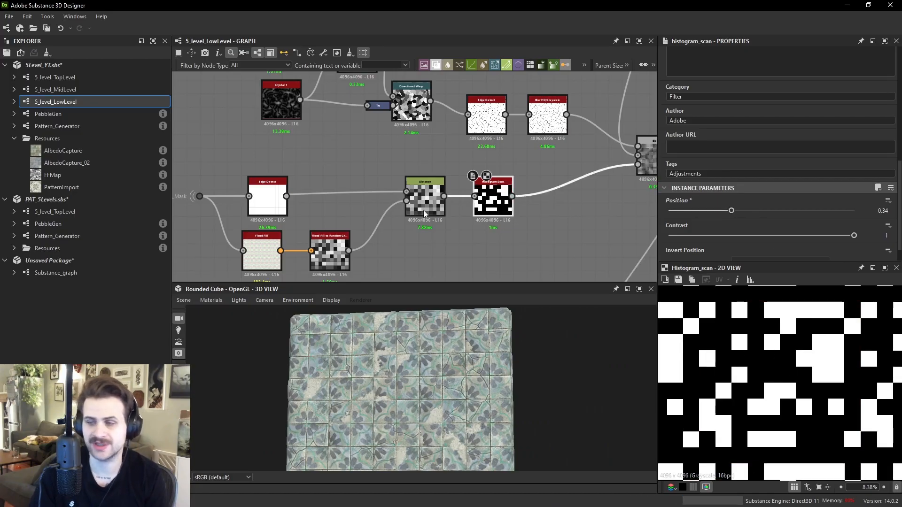
- Select the final height Blend node and examine the tiled floor closely in the 3D view
scroll(523, 201, "down", 5)
scroll(547, 162, "up", 2)
left_click_drag(571, 155, 563, 210)
middle_click_drag(563, 210, 563, 132)
left_click_drag(563, 132, 573, 193)
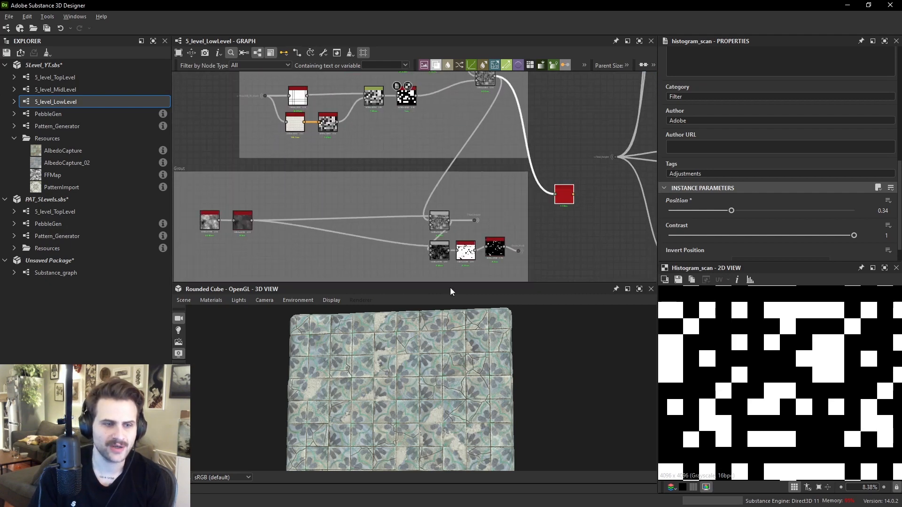
left_click(439, 220)
scroll(439, 220, "up", 2)
scroll(480, 394, "up", 4)
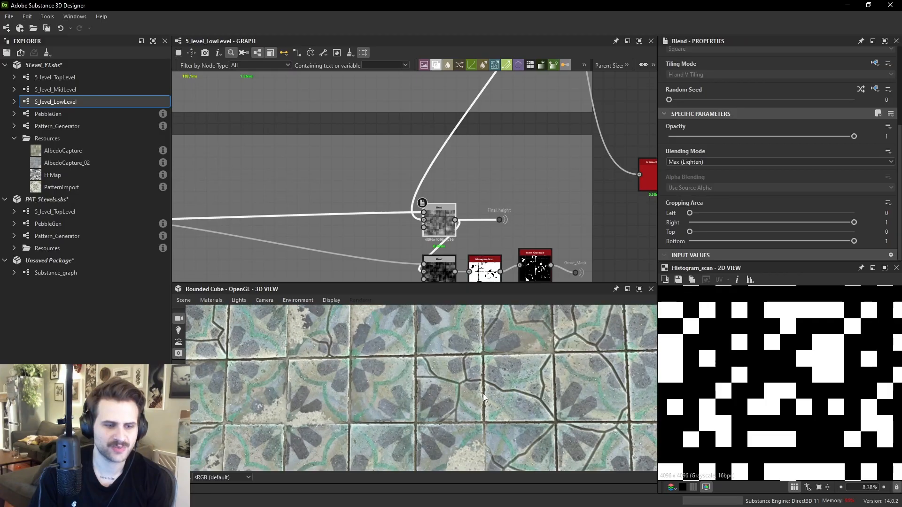
middle_click_drag(481, 394, 489, 378)
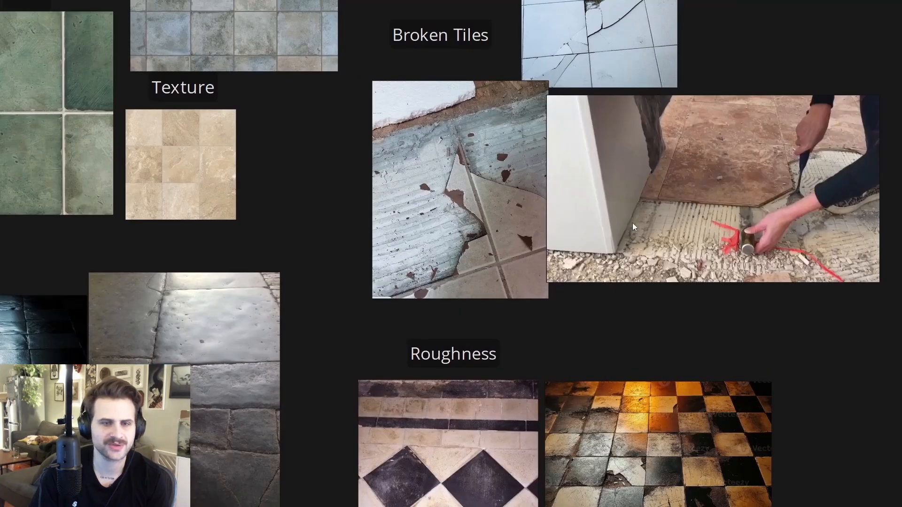
- Examine the Broken Tiles reference images on the reference board and return to the graph
scroll(635, 223, "up", 3)
middle_click_drag(727, 199, 679, 157)
scroll(680, 157, "down", 3)
middle_click_drag(403, 140, 483, 201)
scroll(482, 201, "up", 3)
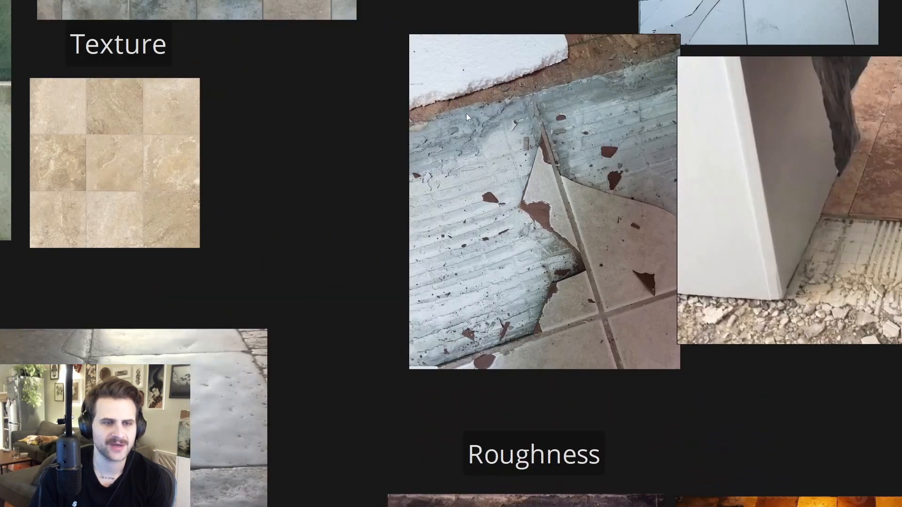
scroll(570, 227, "down", 3)
scroll(674, 162, "up", 3)
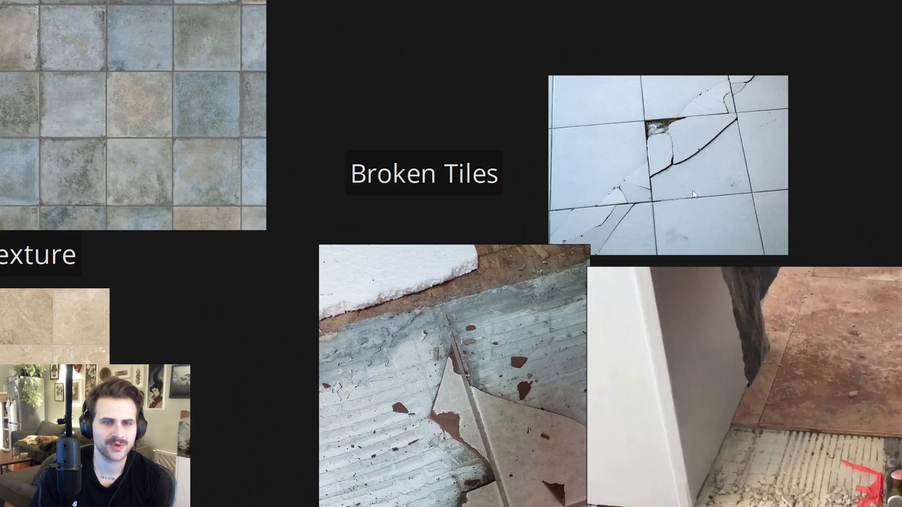
middle_click_drag(773, 423, 635, 311)
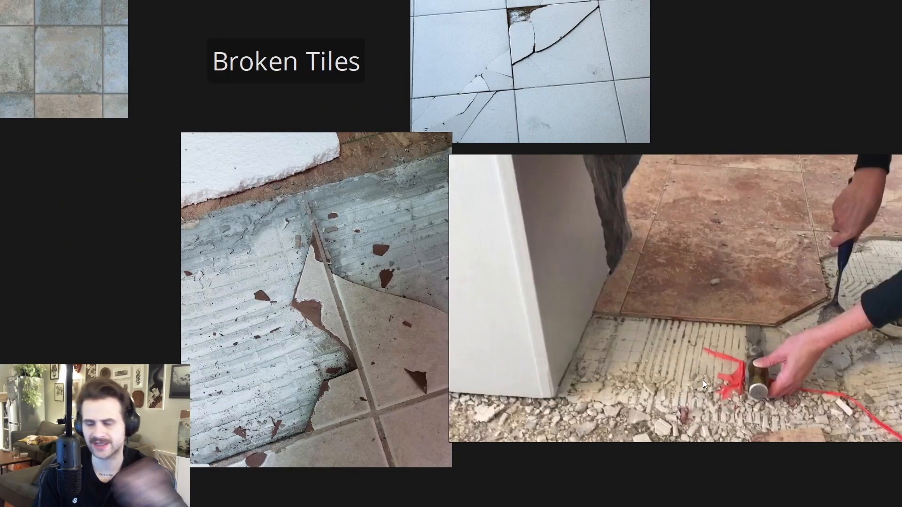
key("alt+Tab")
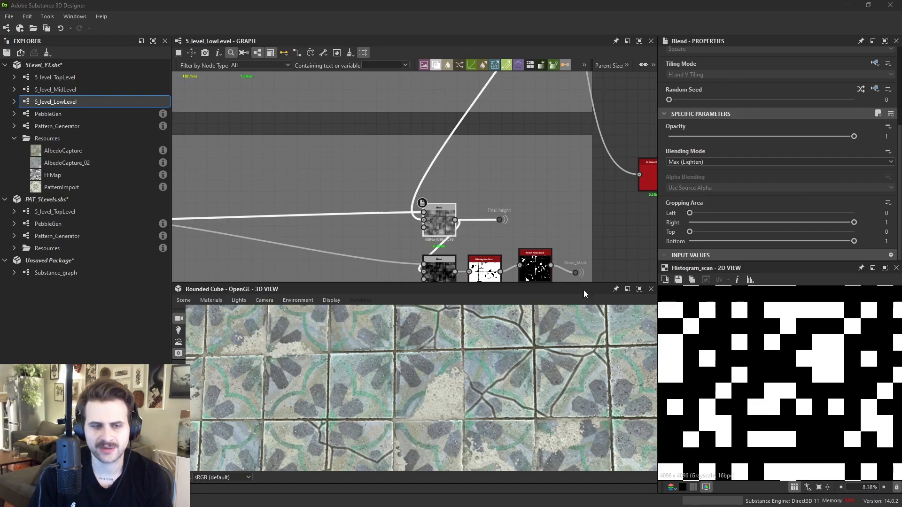
- Navigate to the Grout frame and preview the Moisture Noise and Histogram Range nodes
middle_click_drag(384, 214, 391, 214)
scroll(455, 393, "up", 2)
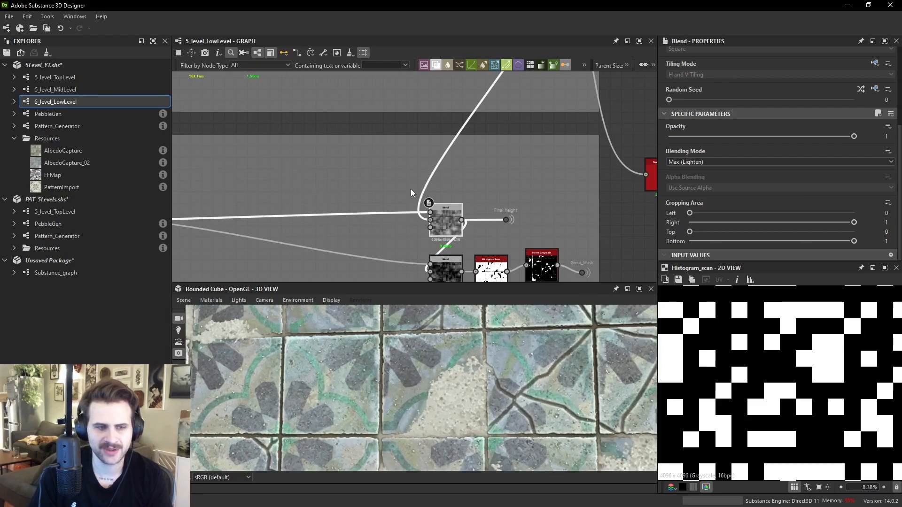
middle_click_drag(237, 205, 452, 164)
left_click_drag(454, 349, 461, 352)
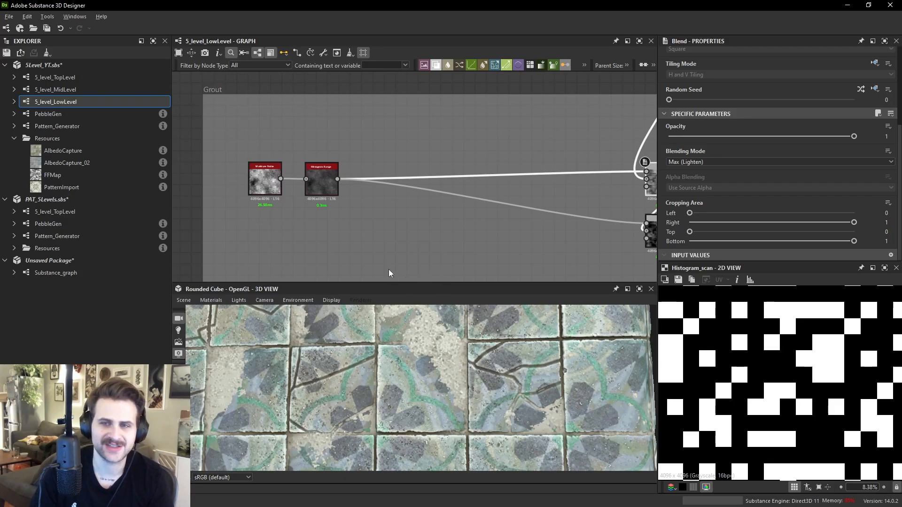
middle_click_drag(315, 182, 359, 174)
double_click(359, 174)
double_click(304, 171)
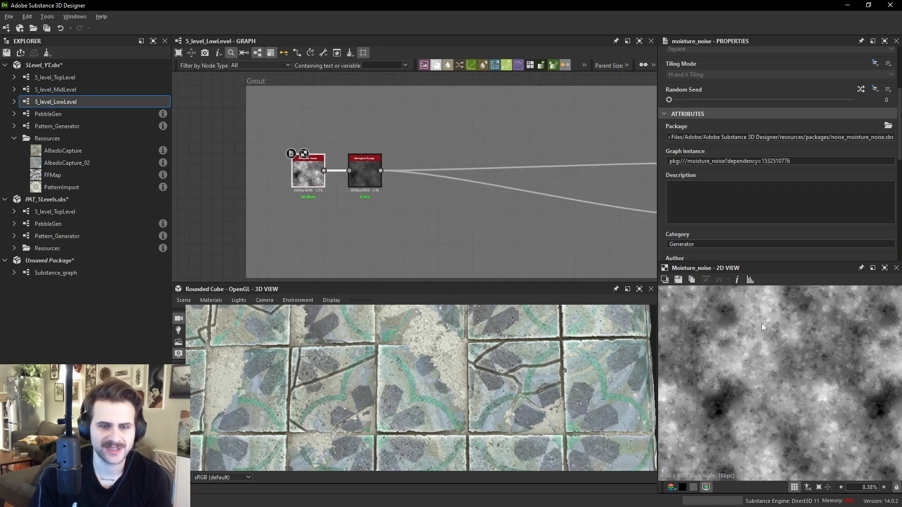
double_click(371, 173)
- Set the grout Histogram Range node's Range to 1 and check the grout on the floor
scroll(376, 215, "up", 1)
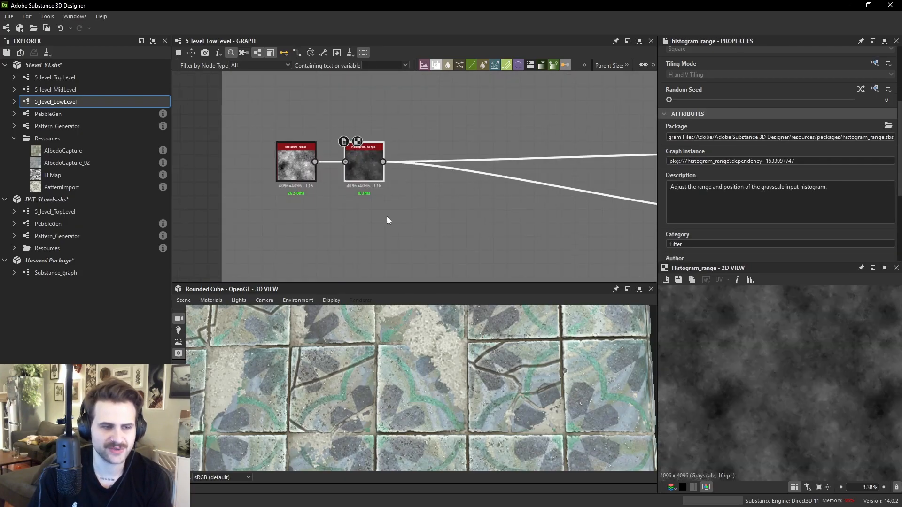
scroll(749, 213, "down", 3)
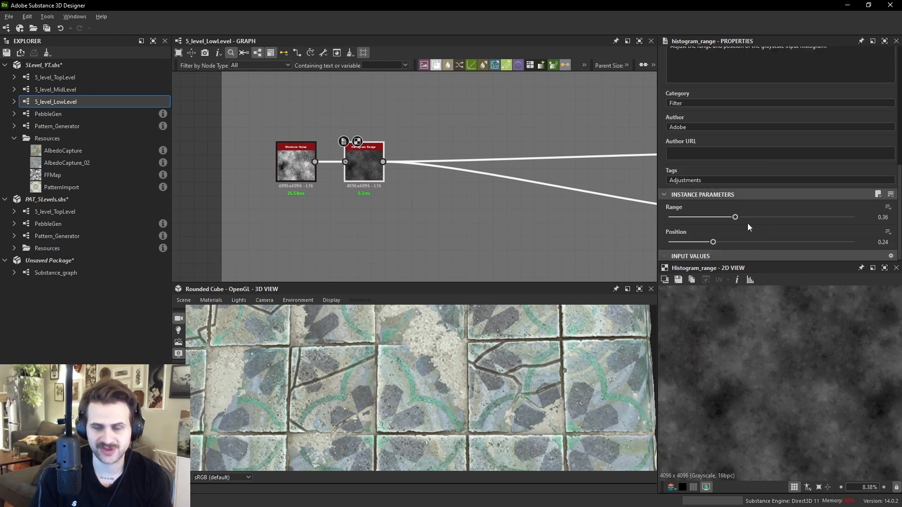
scroll(500, 379, "up", 2)
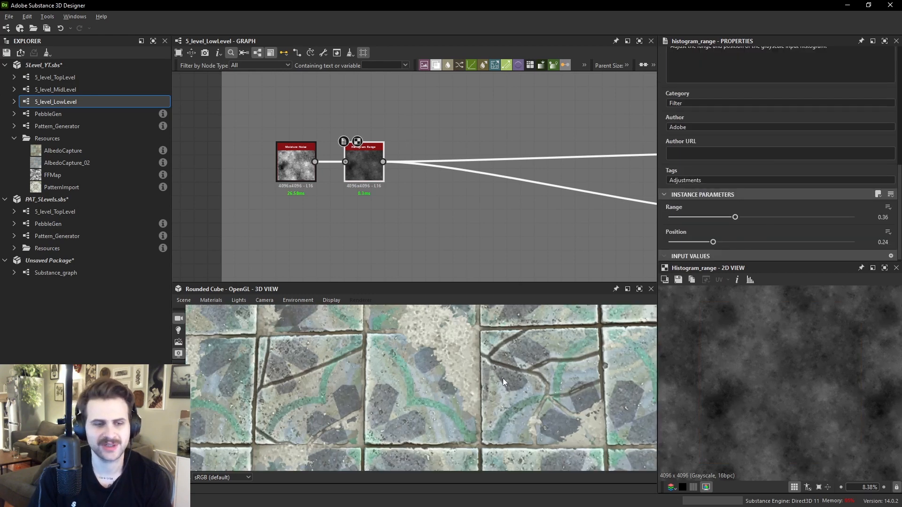
scroll(749, 338, "up", 2)
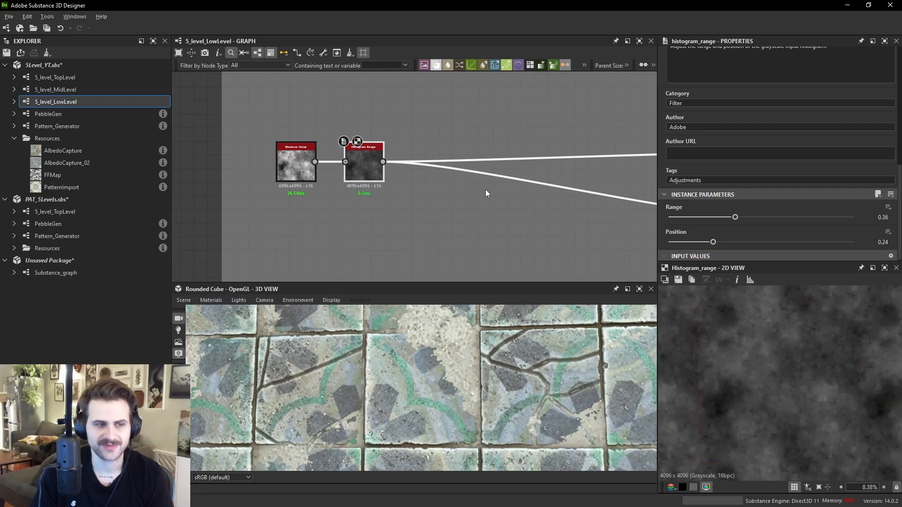
left_click_drag(805, 217, 854, 218)
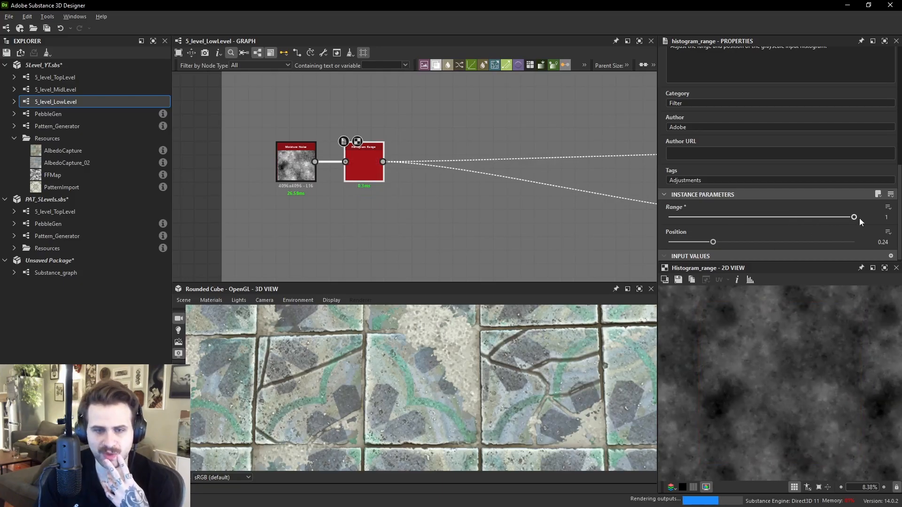
scroll(472, 348, "down", 3)
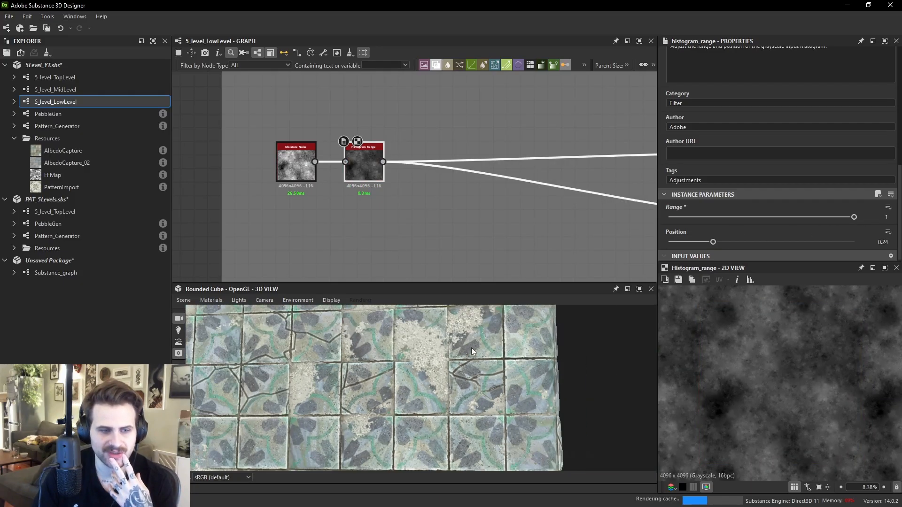
scroll(436, 358, "up", 3)
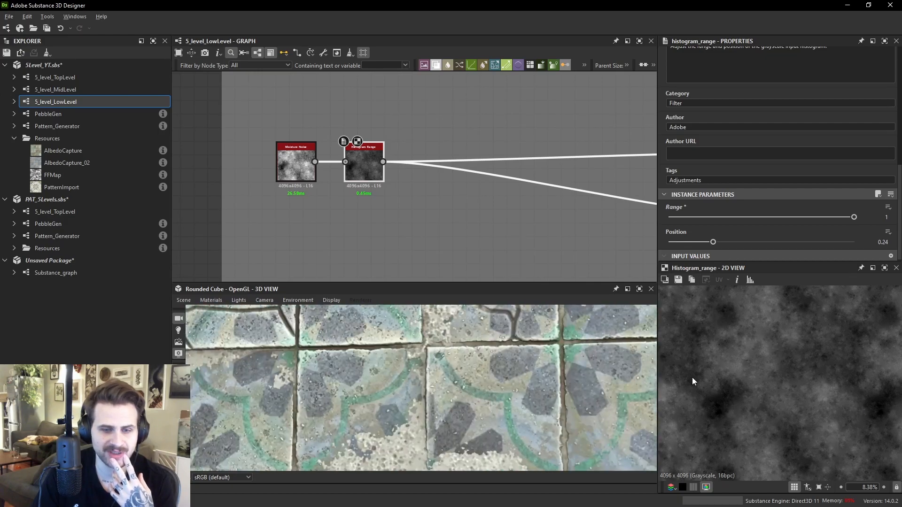
- Lower the grout Histogram Range node's Range to 0.07 and inspect the grout on the floor
mouse_move(295, 168)
left_mouse_down()
mouse_move(289, 140)
mouse_move(301, 162)
left_mouse_up()
scroll(401, 432, "up", 5)
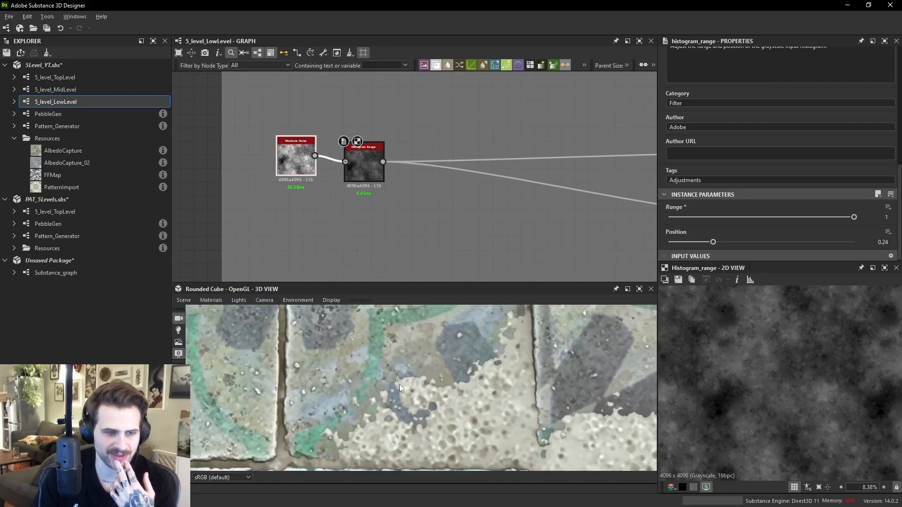
left_click_drag(691, 225, 681, 219)
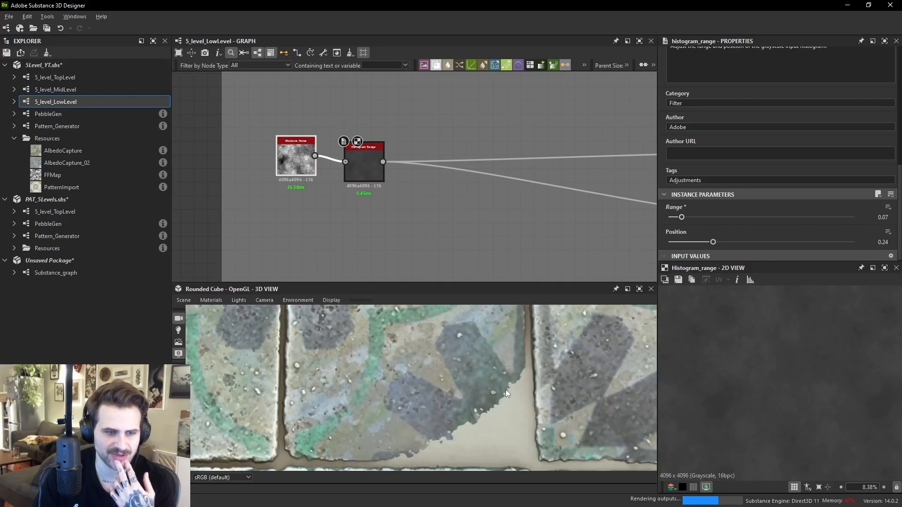
scroll(497, 395, "down", 3)
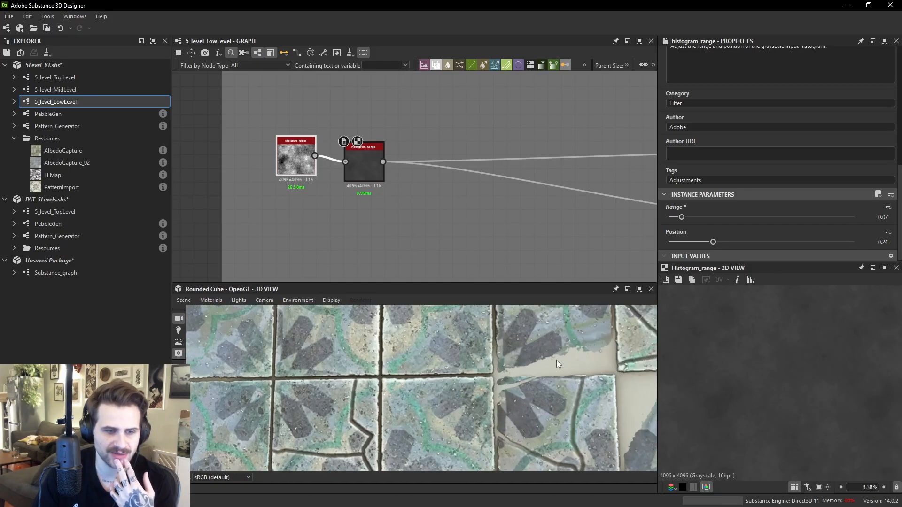
scroll(558, 361, "up", 2)
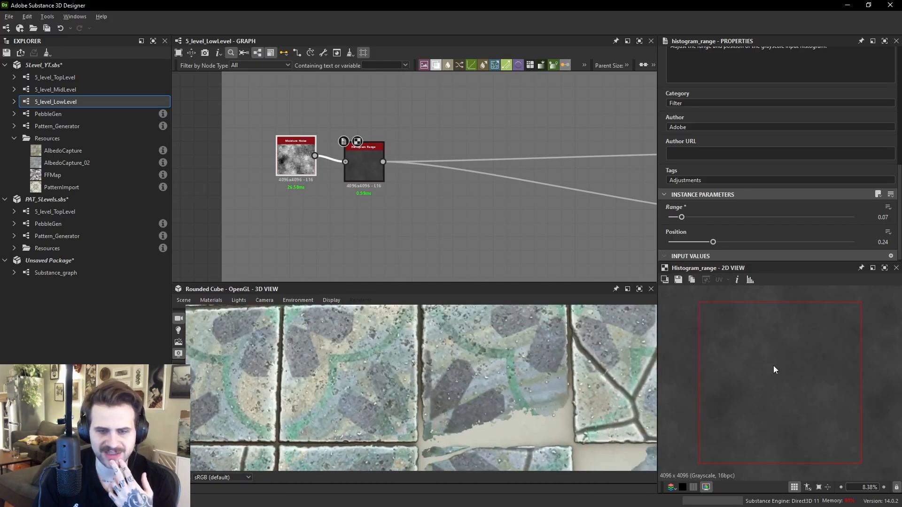
- Set the grout Histogram Range node's Range to 0.37 and its Position to 0.26
left_click_drag(717, 219, 729, 242)
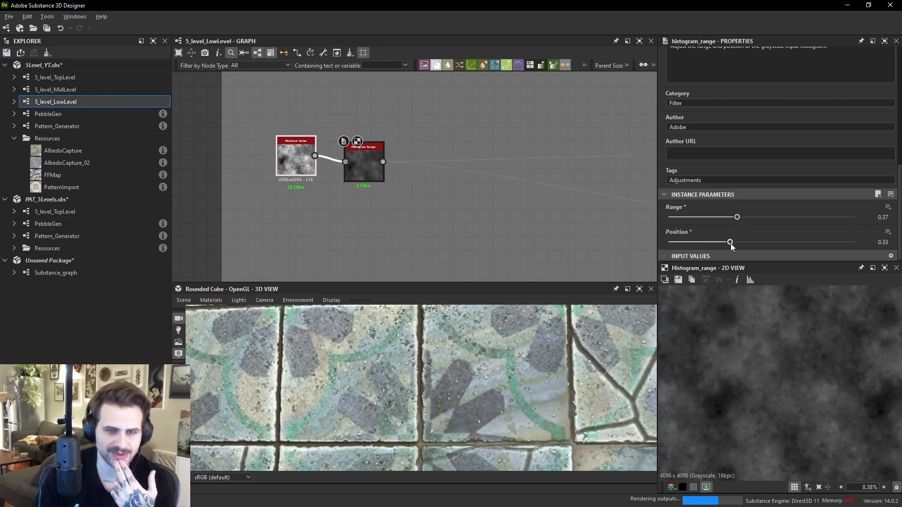
scroll(584, 382, "down", 4)
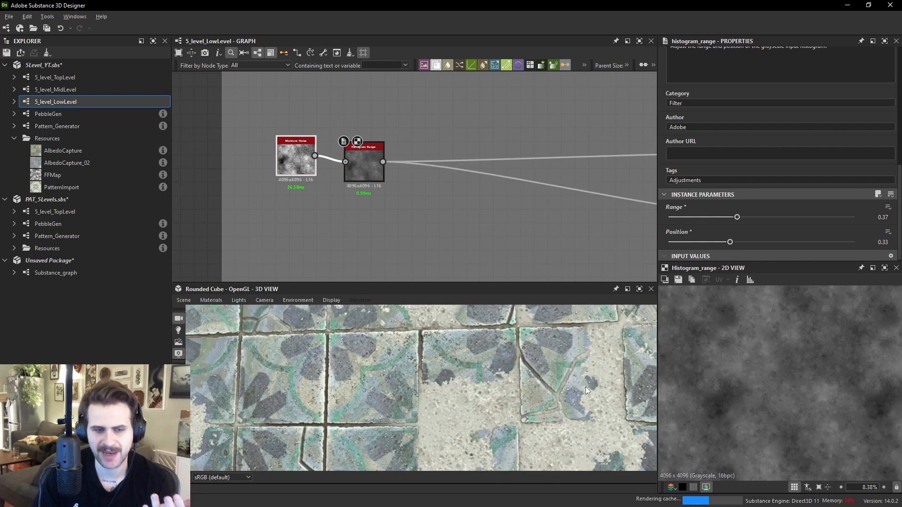
left_click_drag(713, 242, 704, 243)
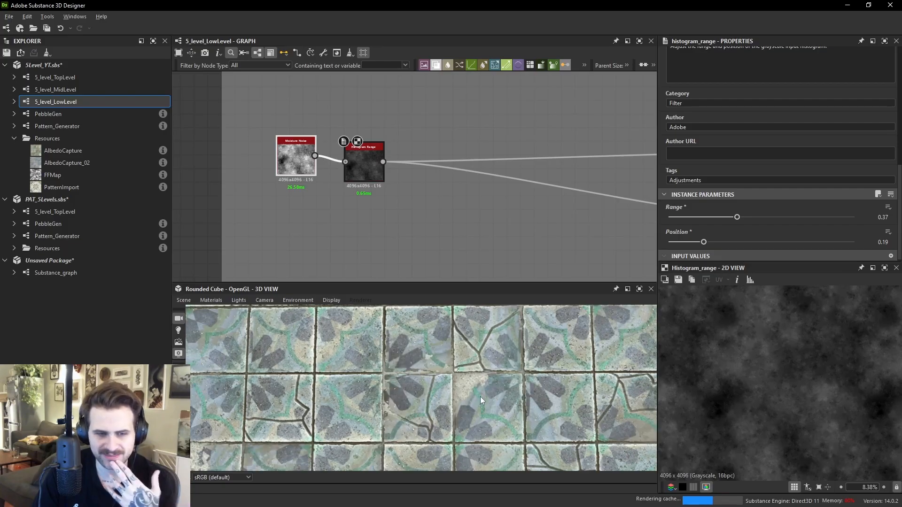
left_click_drag(703, 242, 715, 243)
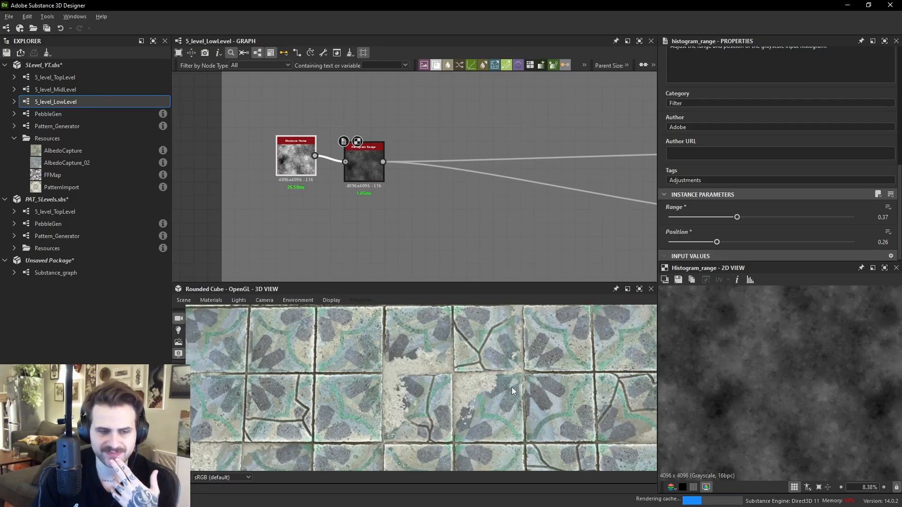
- Examine the grout and tile edges closely on the floor in the 3D view
scroll(517, 383, "down", 5)
scroll(517, 387, "up", 4)
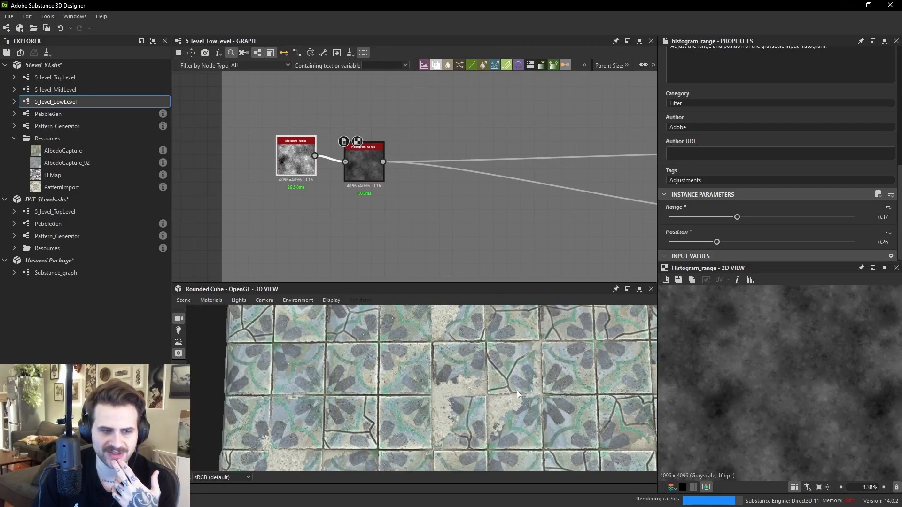
scroll(467, 390, "up", 3)
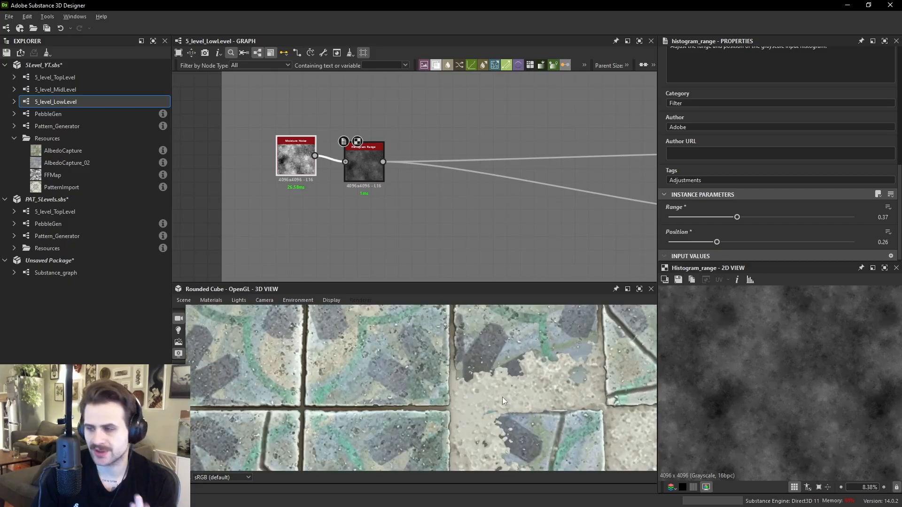
scroll(455, 381, "down", 3)
scroll(455, 383, "up", 5)
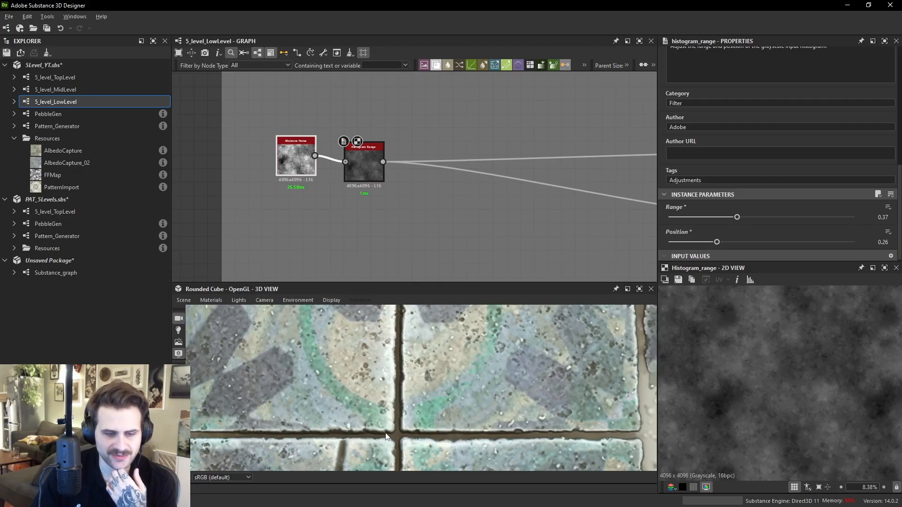
scroll(556, 446, "down", 3)
middle_click_drag(516, 413, 489, 375)
scroll(441, 365, "up", 3)
middle_click_drag(329, 350, 434, 416)
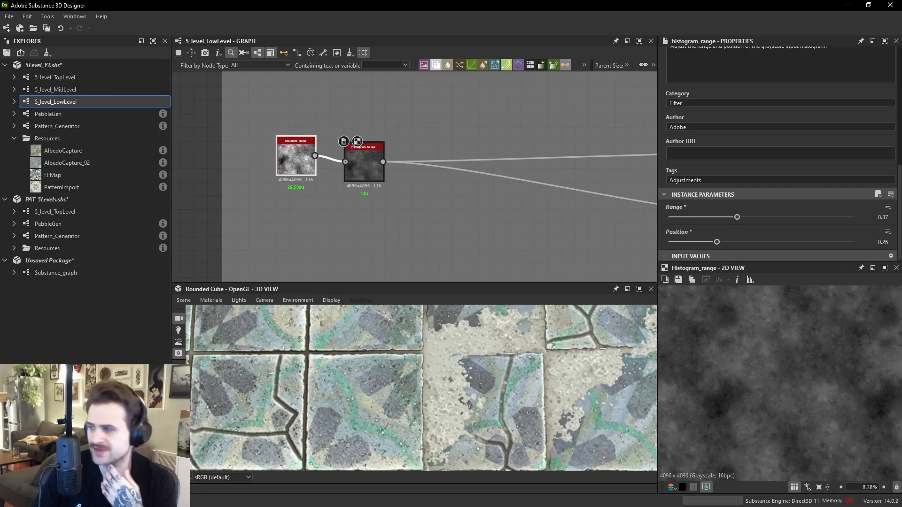
- Examine the Broken Tiles reference images on the reference board and return to the graph
right_click_drag(901, 371, 0, 324)
middle_click_drag(234, 191, 297, 270)
scroll(249, 310, "up", 3)
middle_click_drag(172, 254, 252, 266)
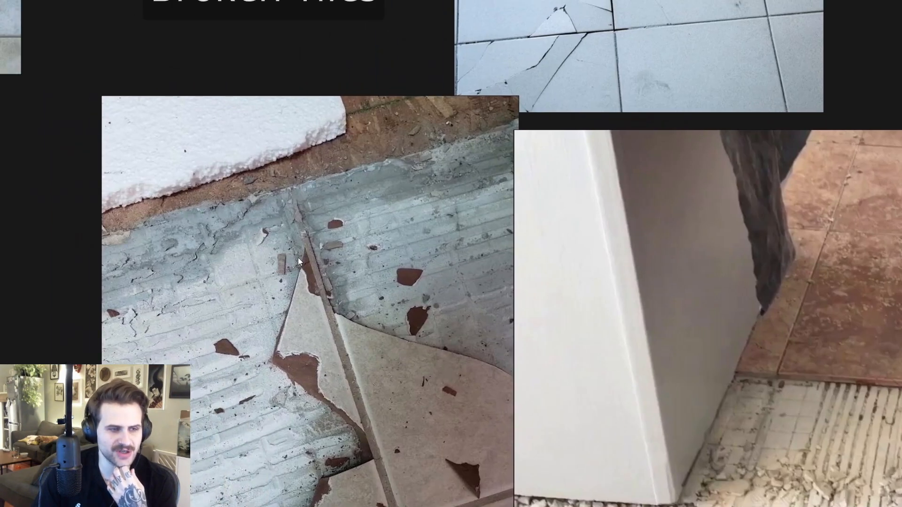
middle_click_drag(365, 423, 390, 409)
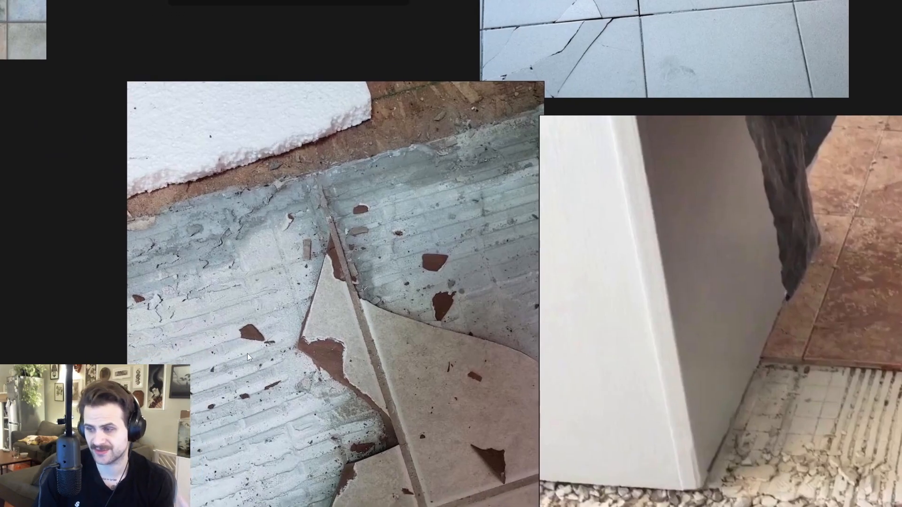
middle_click_drag(293, 377, 319, 365)
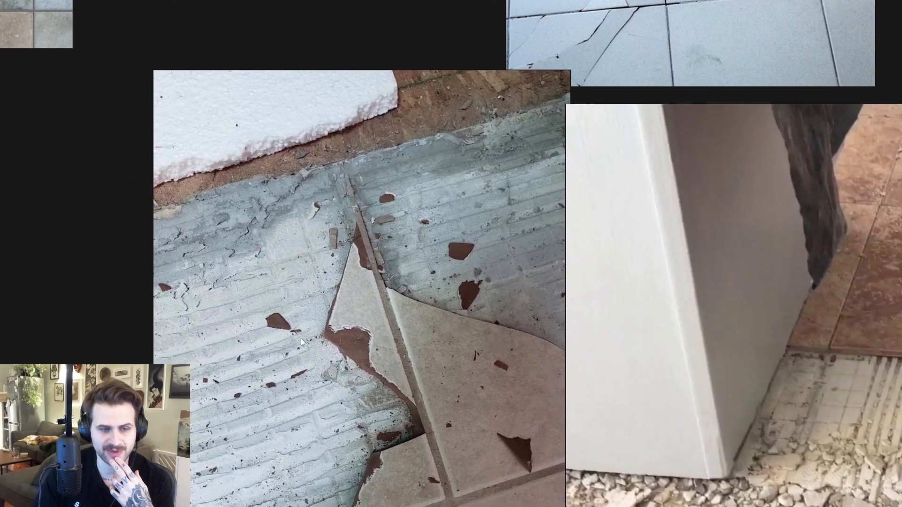
scroll(324, 319, "down", 7)
right_click_drag(323, 317, 901, 318)
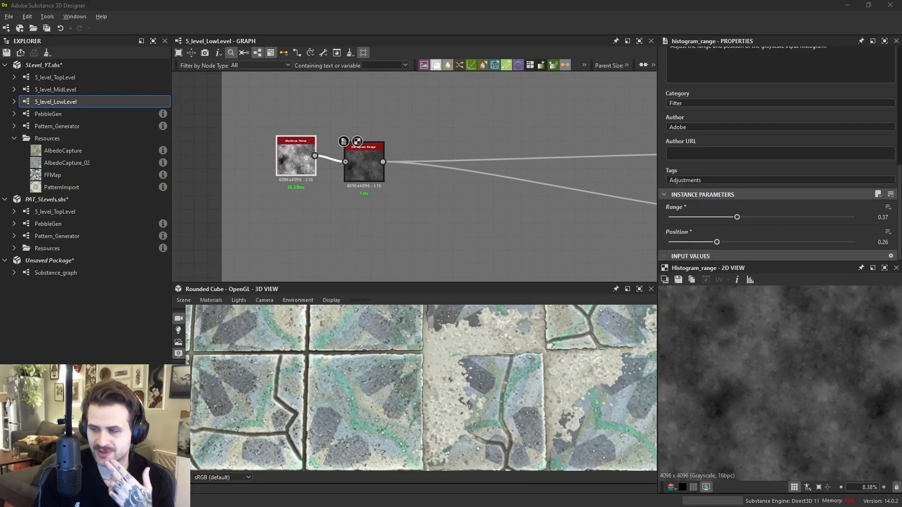
- Navigate to the Albedo Base frame and inspect its Final_height dot and Gradient Map node
scroll(478, 384, "up", 2)
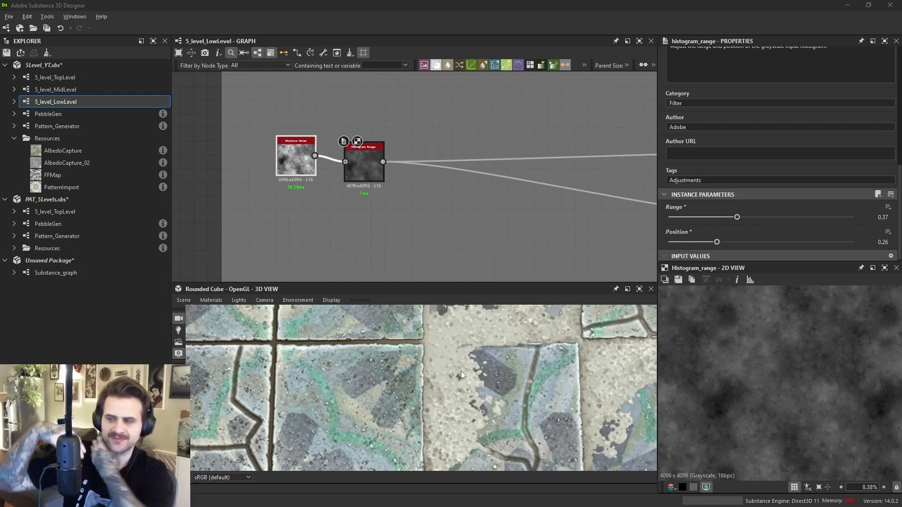
left_click_drag(562, 283, 563, 261)
scroll(574, 233, "down", 6)
middle_click_drag(567, 225, 408, 200)
middle_click_drag(470, 182, 442, 194)
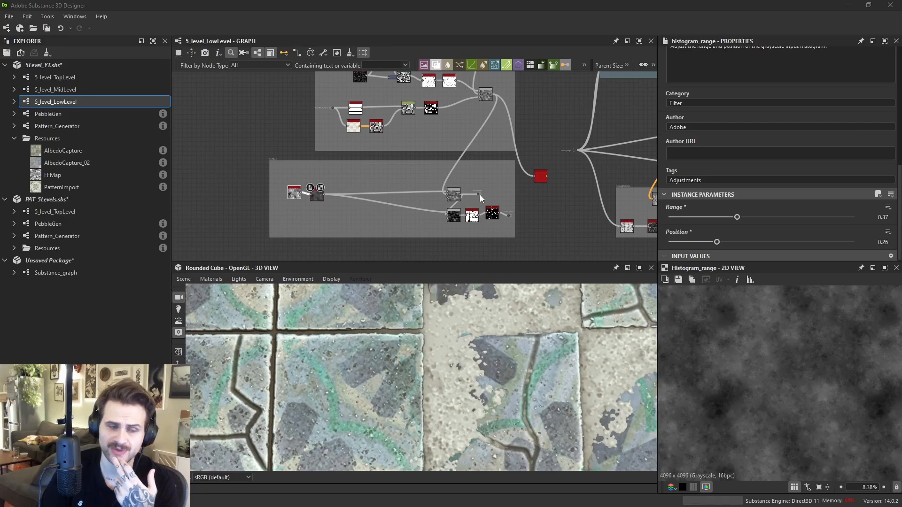
scroll(483, 201, "down", 3)
middle_click_drag(540, 175, 517, 193)
middle_click_drag(579, 95, 517, 203)
middle_click_drag(546, 108, 484, 148)
scroll(478, 168, "up", 4)
scroll(478, 168, "up", 1)
scroll(488, 142, "down", 2)
scroll(489, 142, "up", 3)
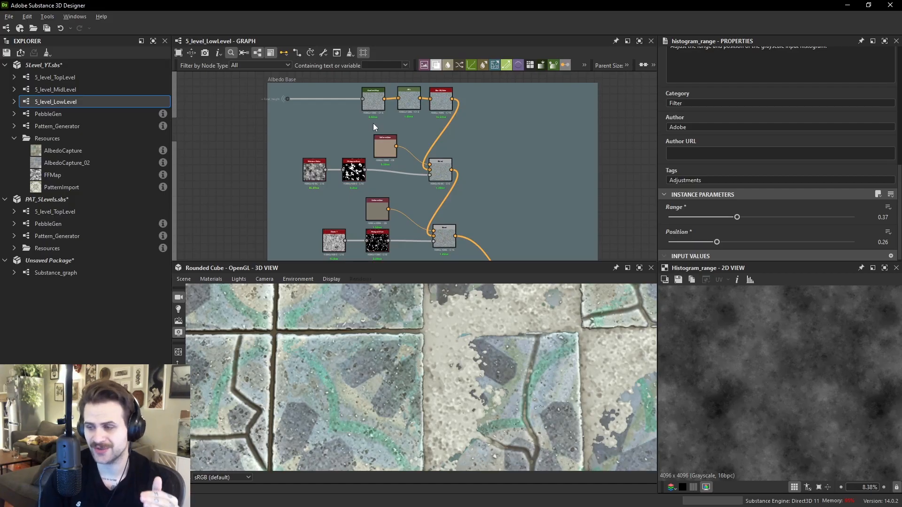
middle_click_drag(400, 114, 424, 161)
scroll(409, 155, "up", 4)
scroll(301, 145, "up", 1)
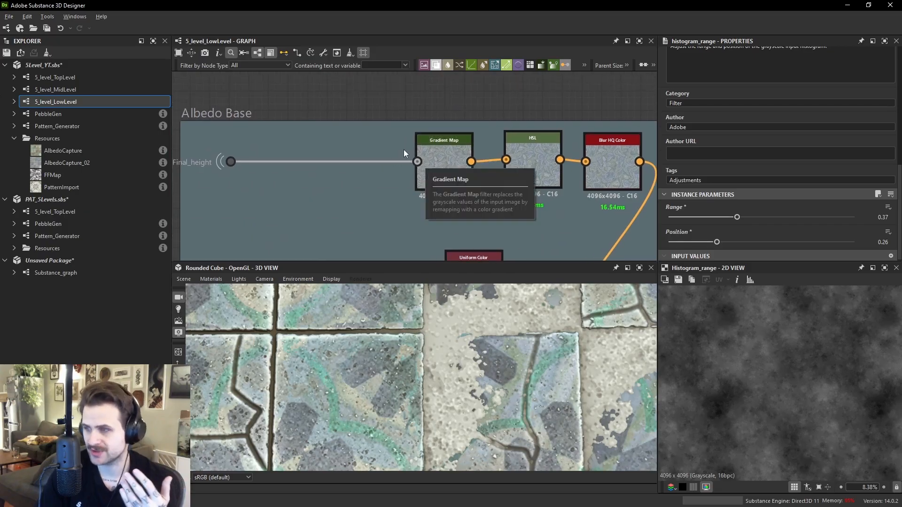
scroll(404, 153, "down", 2)
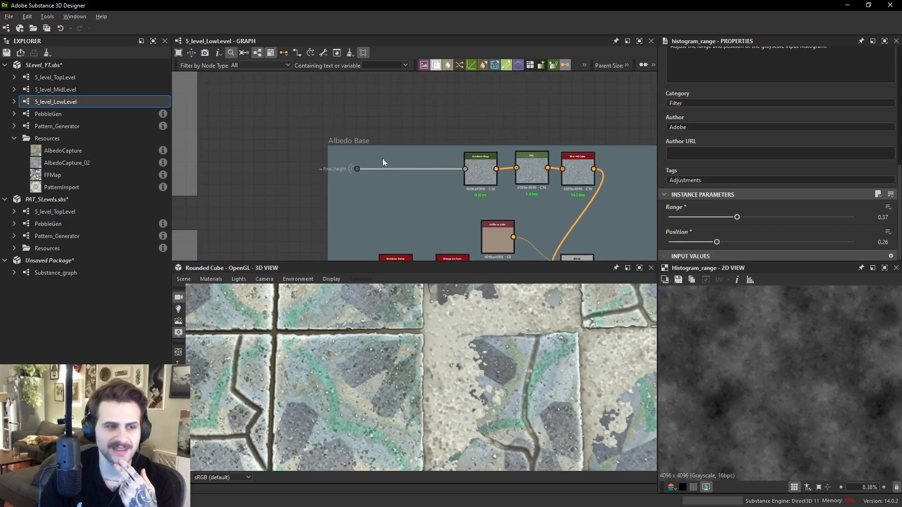
scroll(357, 169, "up", 2)
left_click(361, 170)
scroll(794, 377, "up", 4)
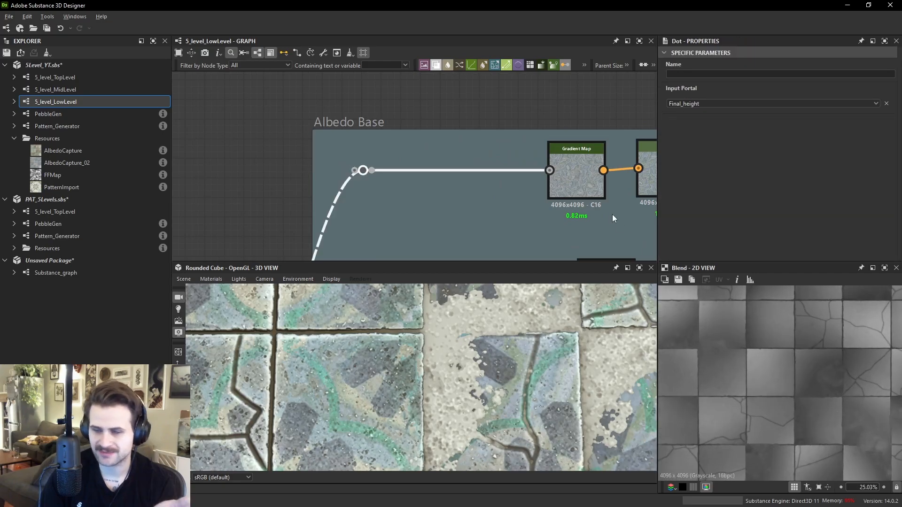
left_click(602, 180)
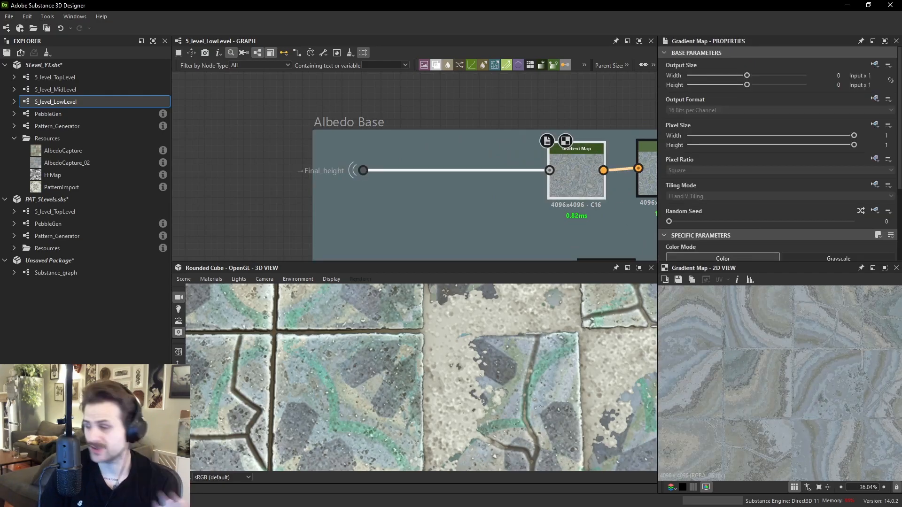
- Add a new Gradient Map node above the Albedo Base frame and connect the Final_height output to it
middle_click_drag(457, 136, 464, 187)
left_click(474, 115)
key("space")
type("gr")
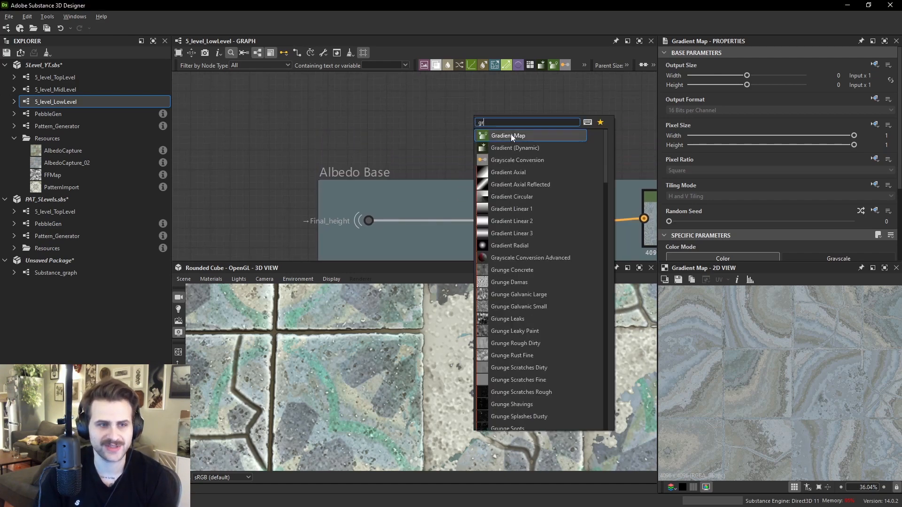
left_click(509, 140)
scroll(418, 220, "up", 1)
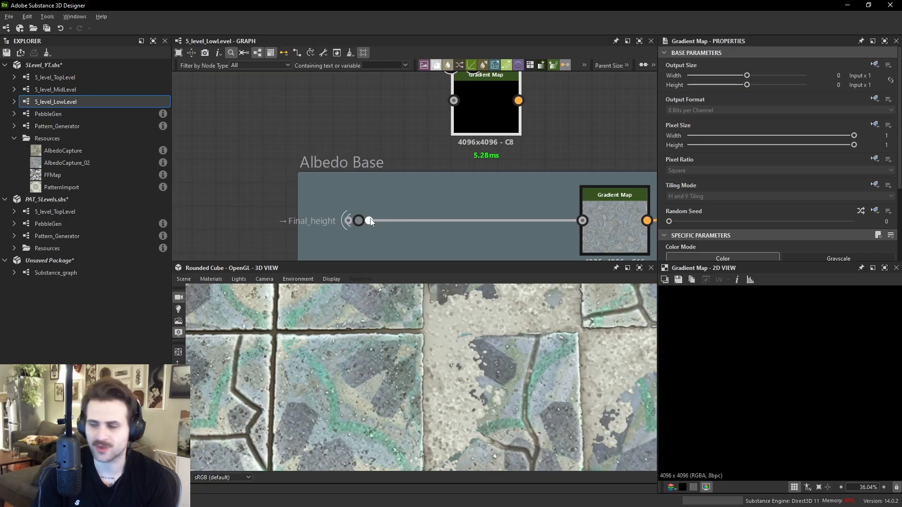
left_click_drag(366, 219, 454, 100)
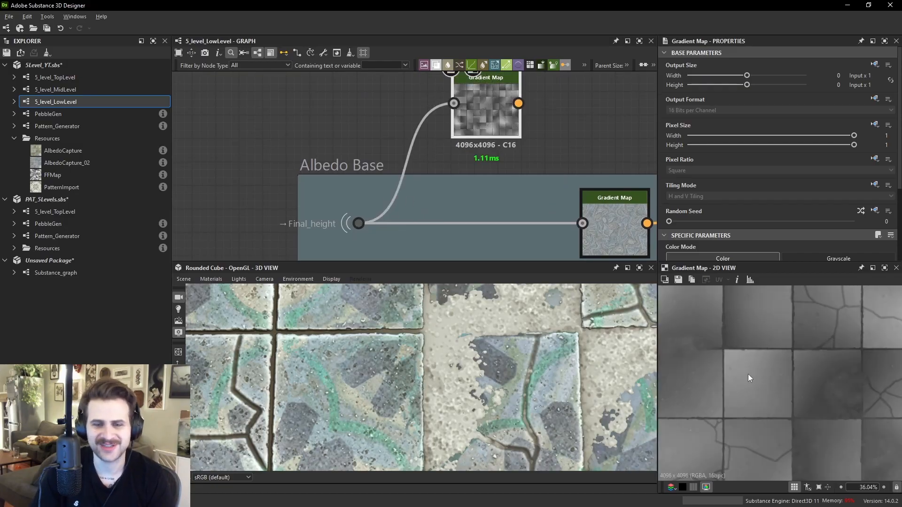
- Open the new Gradient Map's Gradient Editor and try picking gradients from the screen with the eyedropper
scroll(721, 148, "down", 3)
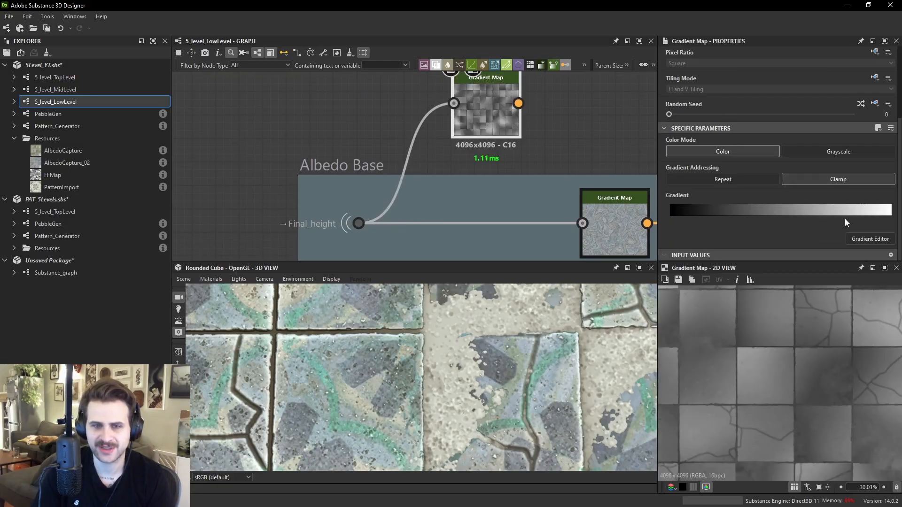
left_click(866, 237)
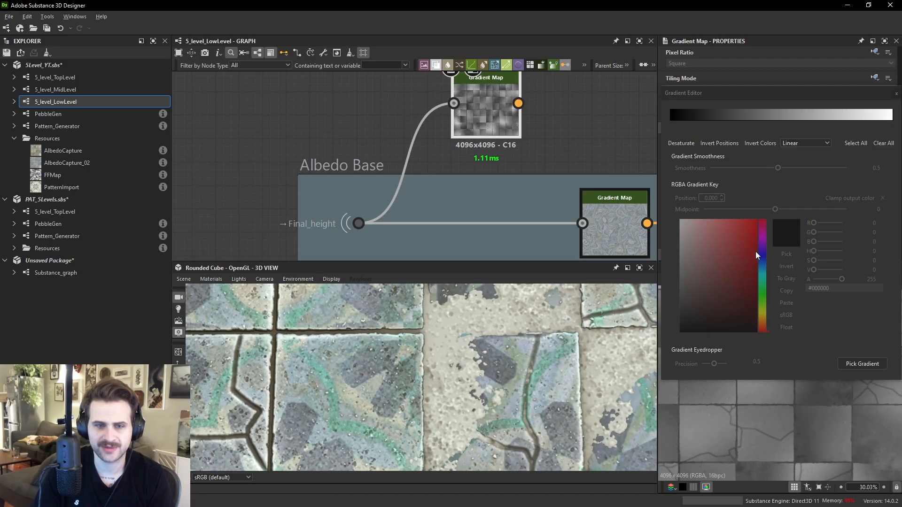
left_click(866, 363)
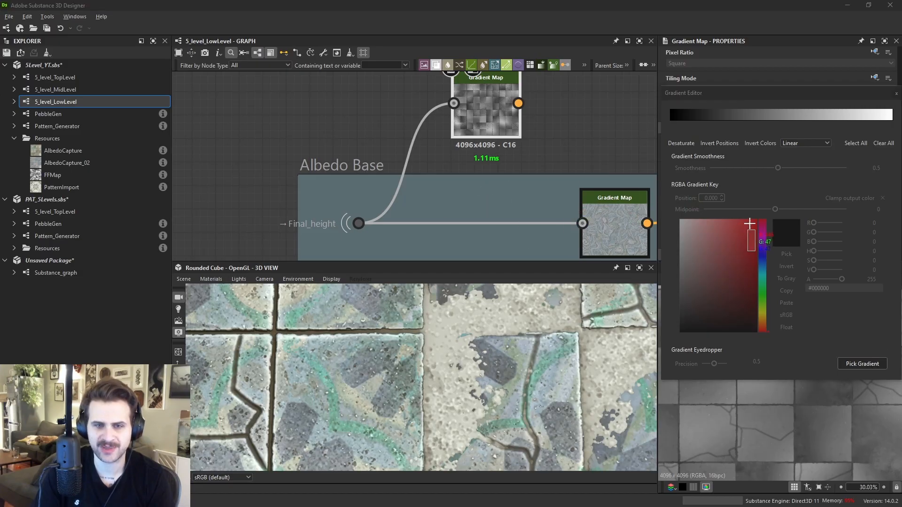
mouse_move(512, 161)
left_mouse_down()
mouse_move(432, 186)
mouse_move(217, 123)
mouse_move(568, 95)
mouse_move(275, 187)
mouse_move(655, 263)
left_mouse_up()
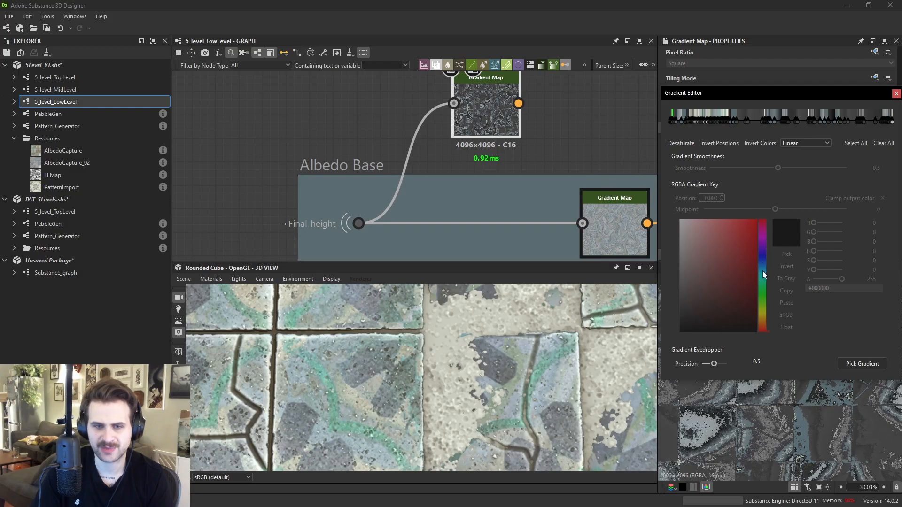
left_click(852, 365)
left_click_drag(763, 223, 760, 331)
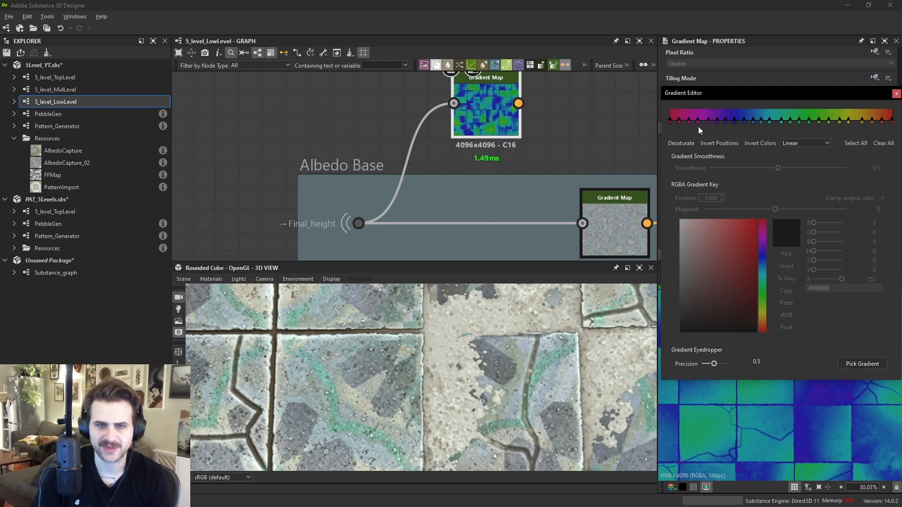
scroll(815, 435, "down", 6)
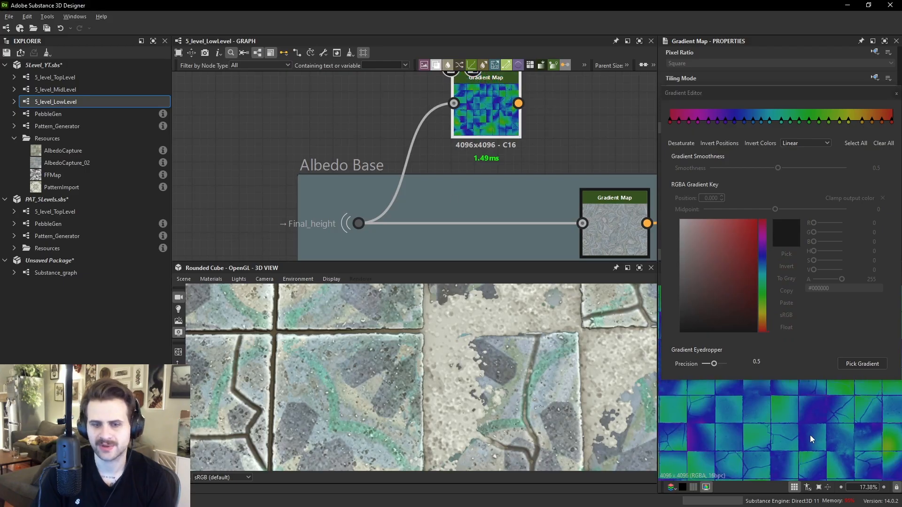
scroll(816, 436, "up", 3)
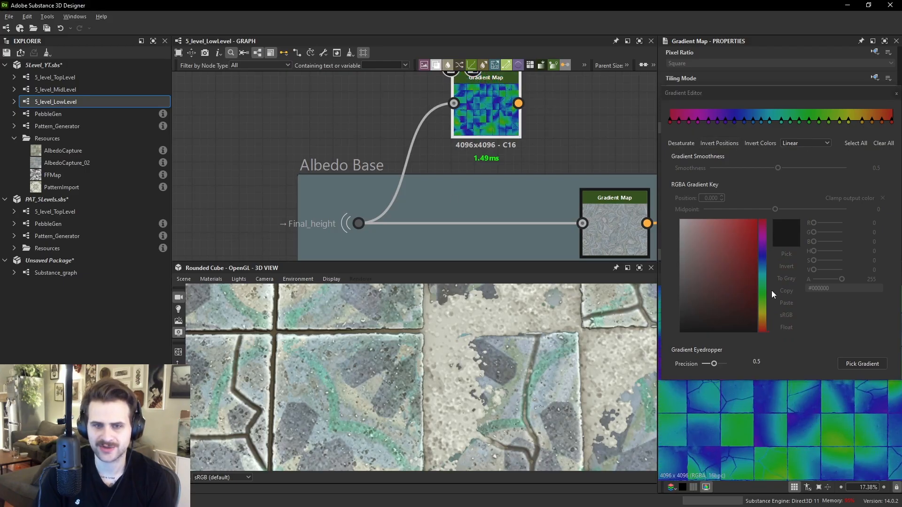
- Clear the new gradient and add keys at 0.342, 0.812 and 0.540, picking each key's colour from the 3D view
left_click(883, 143)
left_click(746, 120)
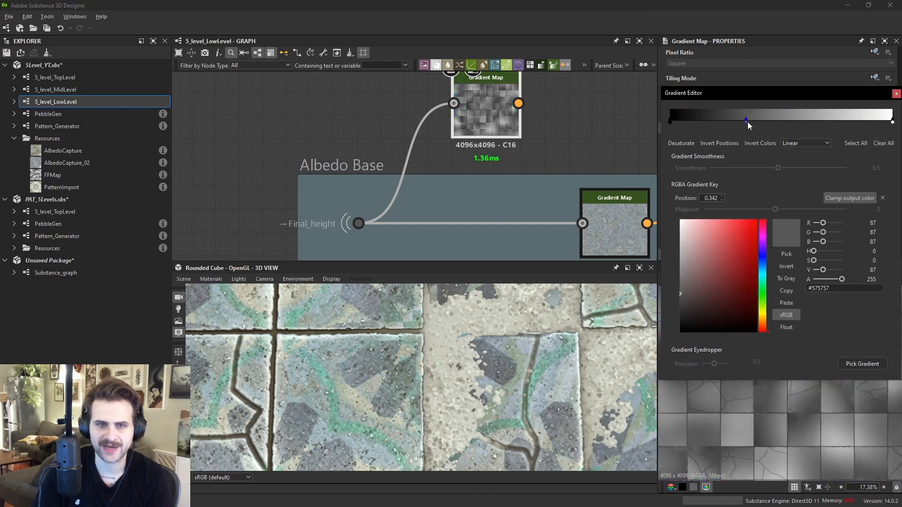
left_click(785, 254)
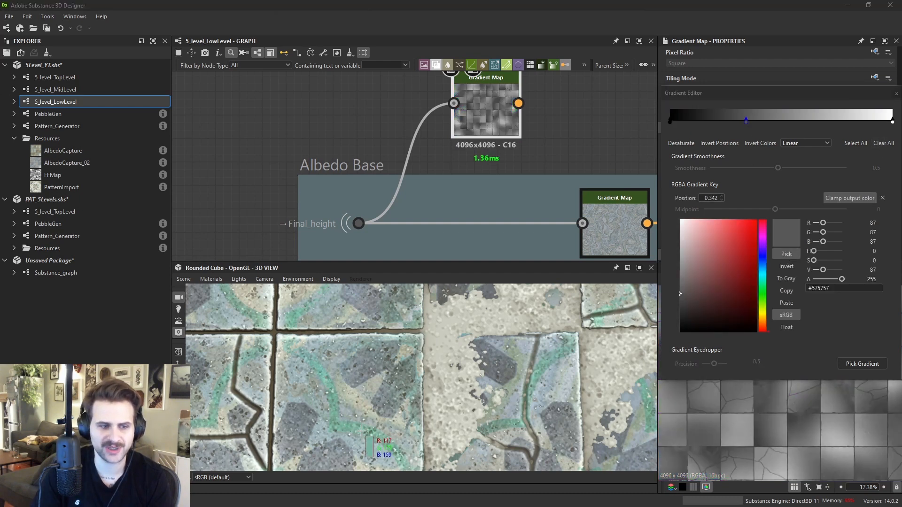
left_click(368, 451)
left_click(850, 121)
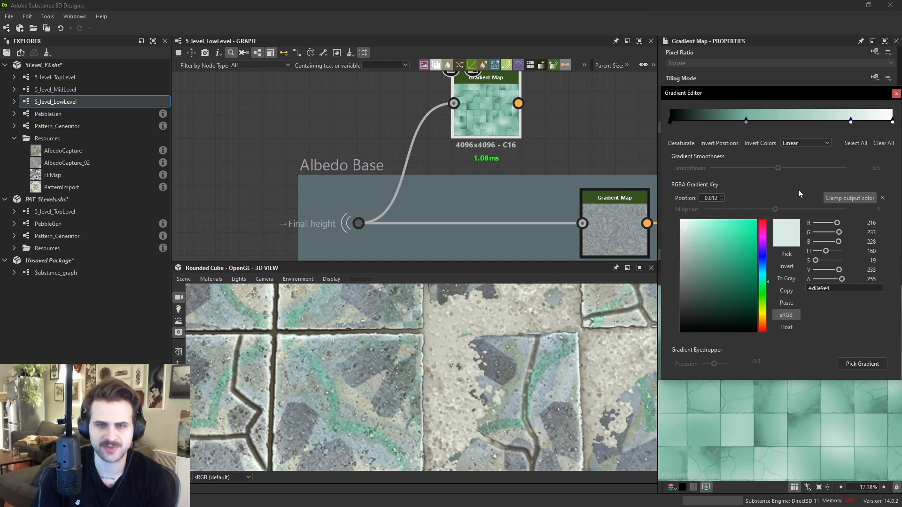
left_click(786, 254)
left_click(245, 378)
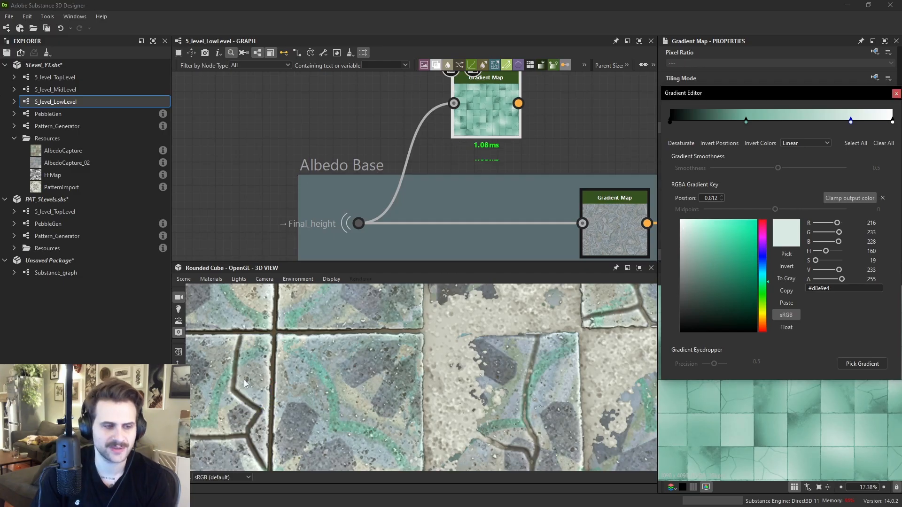
left_click(789, 121)
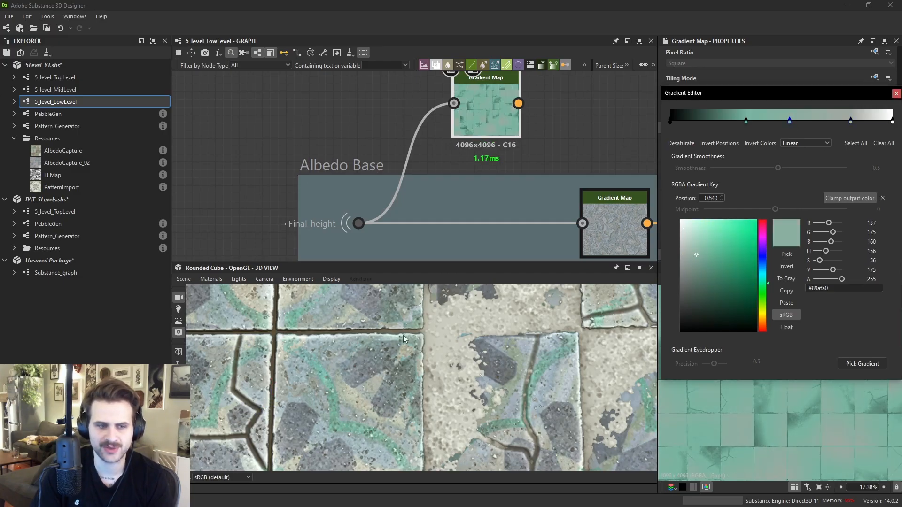
left_click(793, 256)
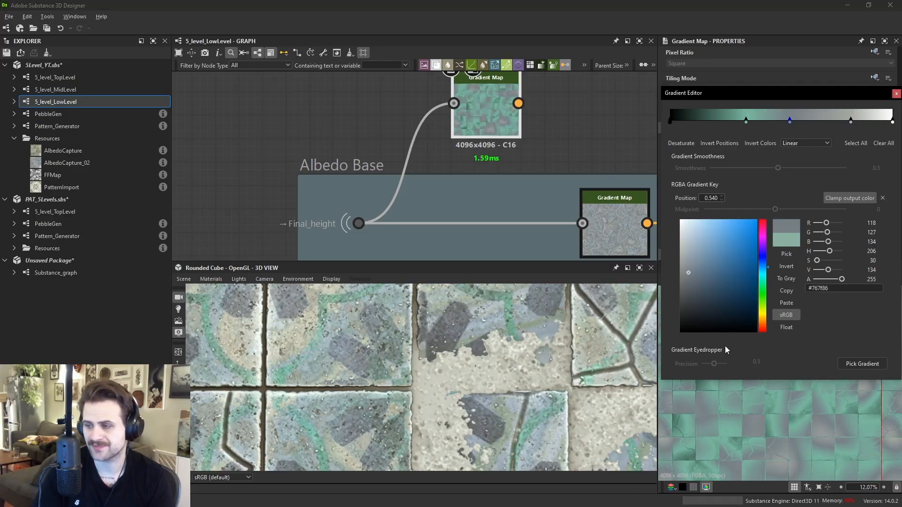
- Delete the added Gradient Map node and show the Albedo Base Gradient Map in the 2D view
left_click_drag(494, 112, 518, 77)
key("Delete")
left_click(626, 220)
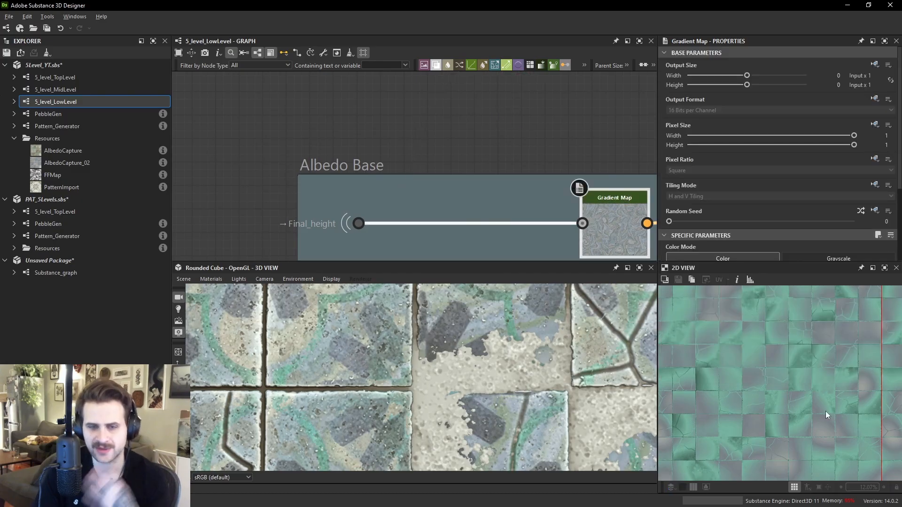
double_click(612, 229)
- Open the Gradient Map's Gradient Editor as a floating window and start the Pick Gradient eyedropper
scroll(830, 376, "up", 5)
scroll(796, 355, "up", 1)
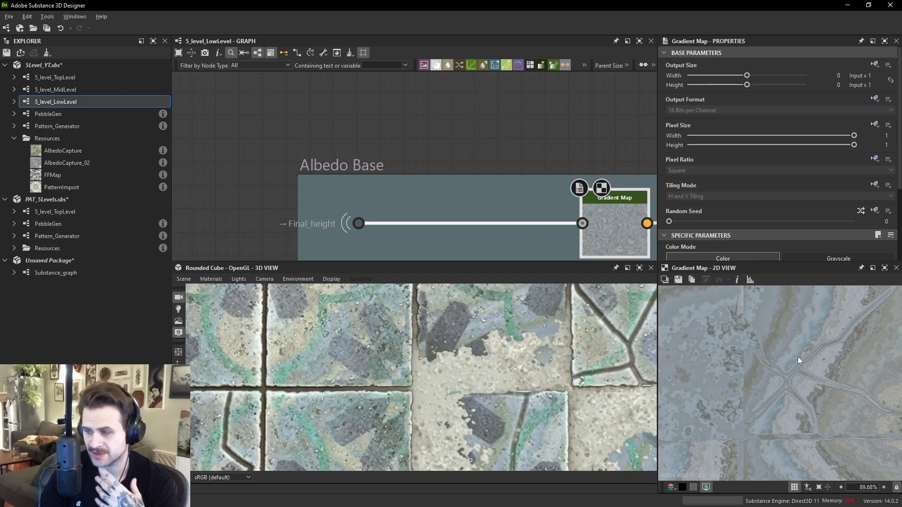
scroll(833, 388, "up", 2)
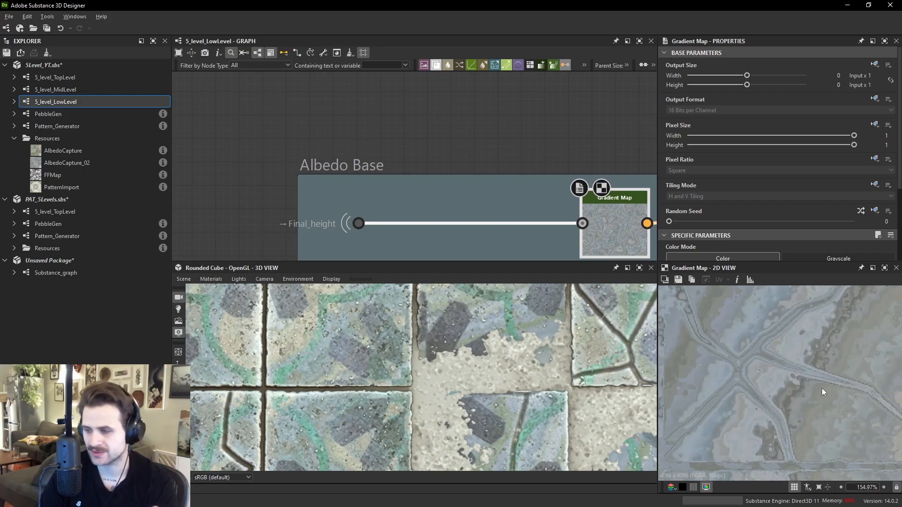
left_click_drag(628, 229, 628, 226)
scroll(762, 225, "down", 4)
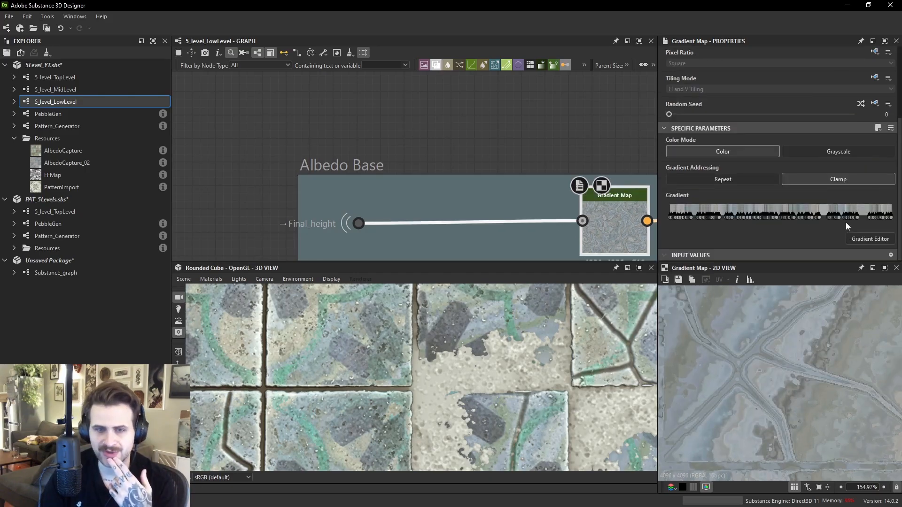
left_click(852, 238)
left_click_drag(792, 42, 534, 46)
left_click_drag(258, 43, 810, 55)
left_click_drag(787, 100, 503, 99)
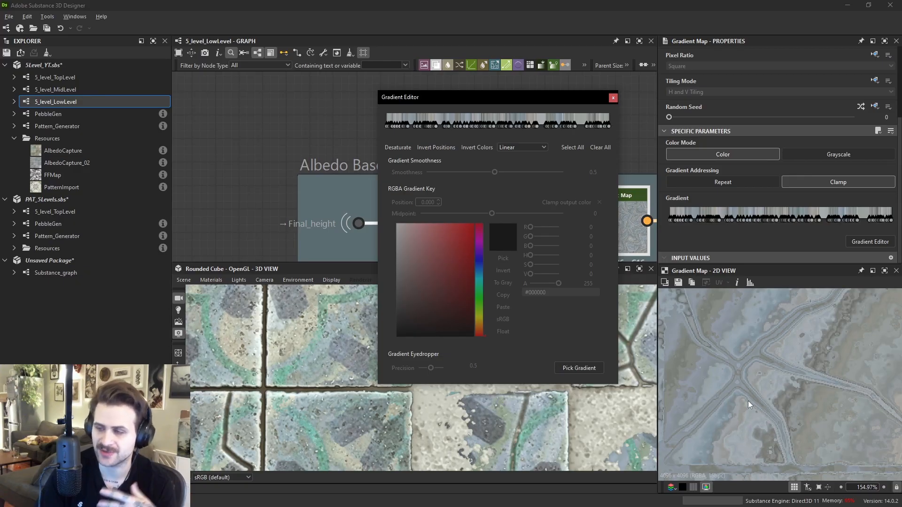
middle_click_drag(754, 390, 733, 441)
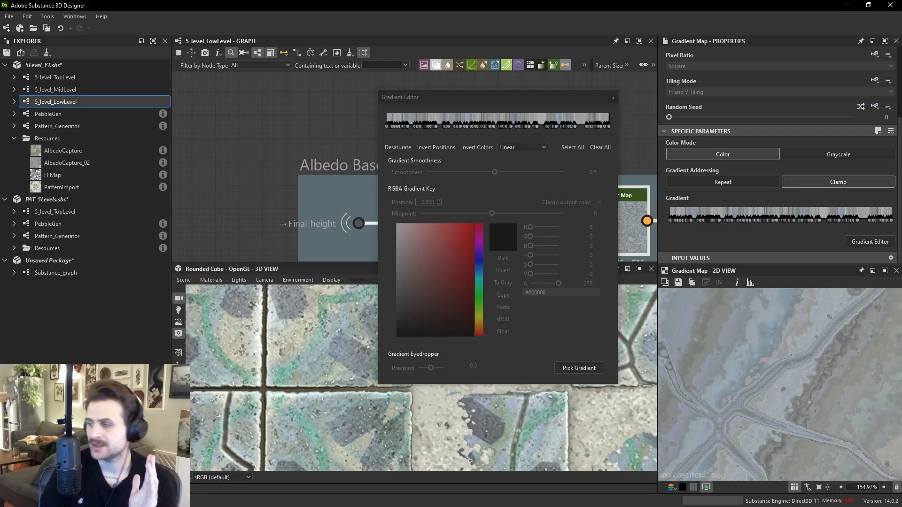
left_click(579, 368)
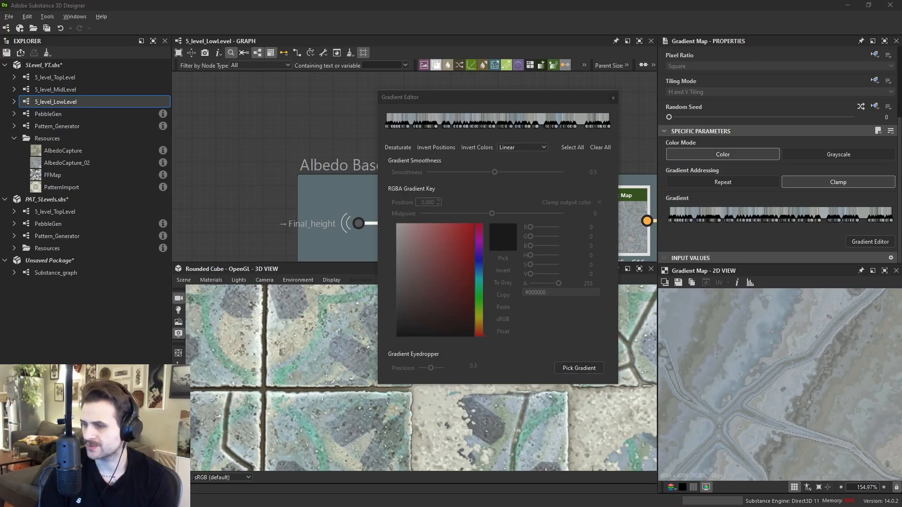
- Switch to the reference board and pick a gradient from the blue Texture tile photo with precision 0.5
key("alt+Tab")
left_click_drag(601, 342, 700, 312)
left_click_drag(461, 96, 235, 81)
key("alt+Tab")
left_click_drag(760, 150, 703, 237)
scroll(703, 236, "up", 5)
left_click_drag(706, 201, 724, 222)
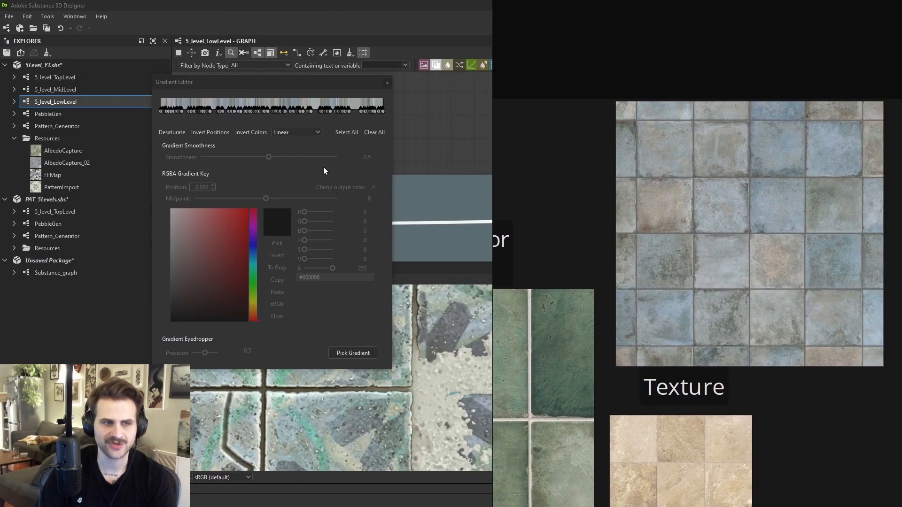
left_click(357, 353)
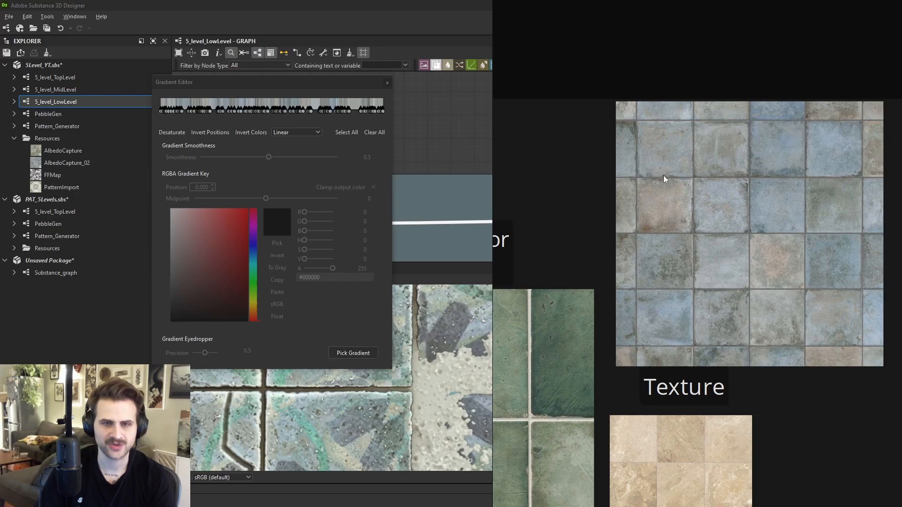
left_click(800, 288)
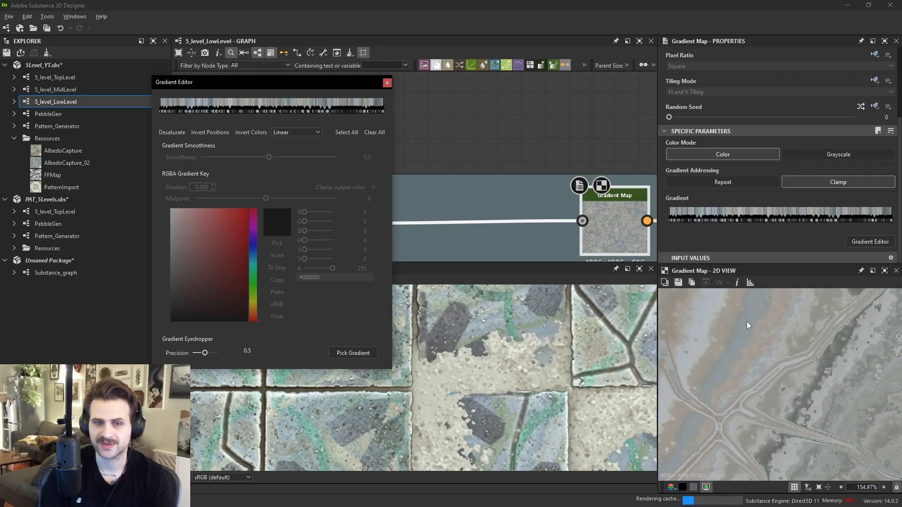
- Compare the 2D view result with the reference tile photo, then close the Gradient Editor
scroll(802, 352, "down", 3)
scroll(802, 353, "down", 2)
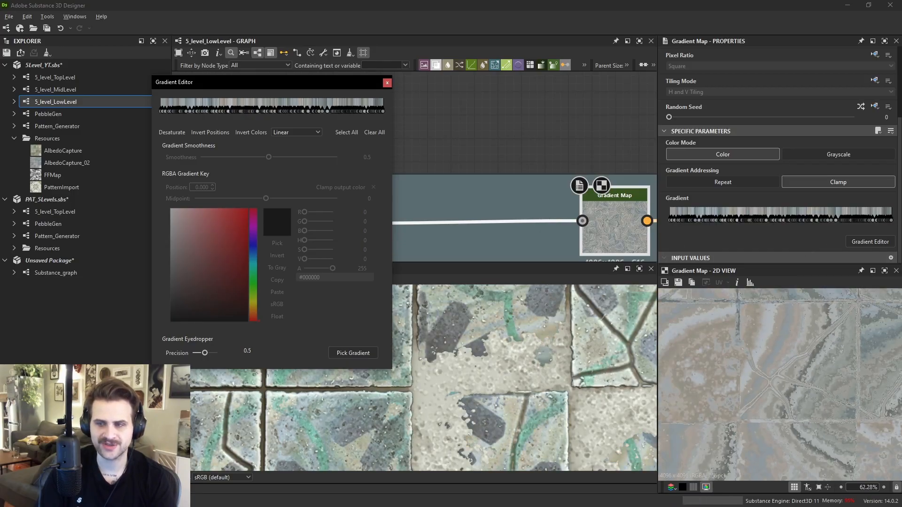
scroll(604, 218, "up", 8)
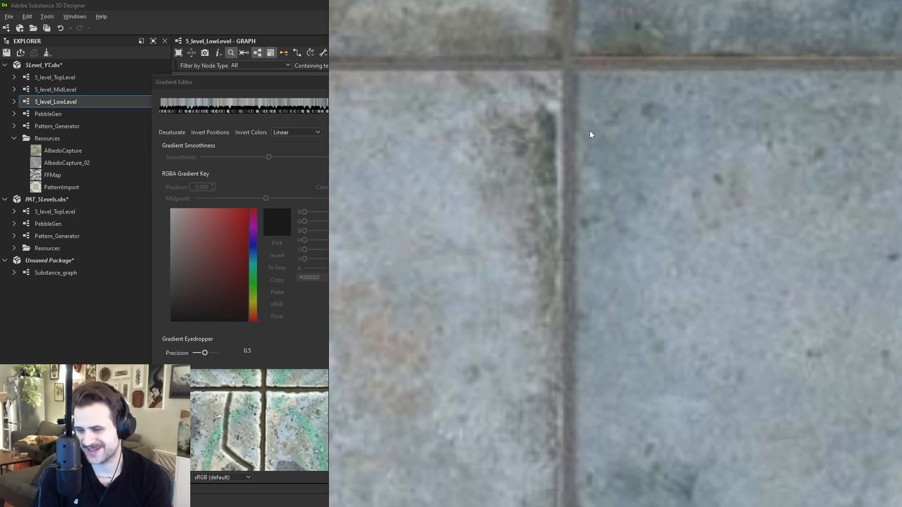
scroll(583, 140, "down", 8)
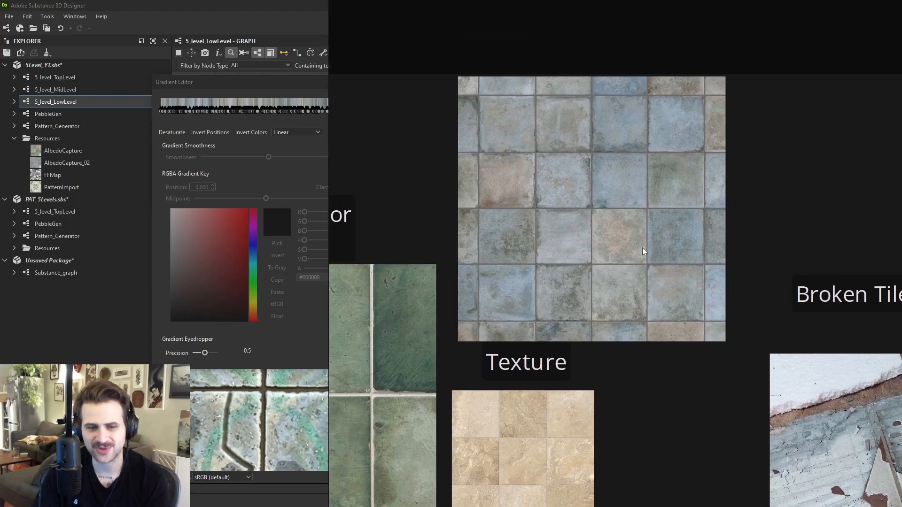
middle_click_drag(581, 216, 588, 238)
scroll(599, 232, "up", 5)
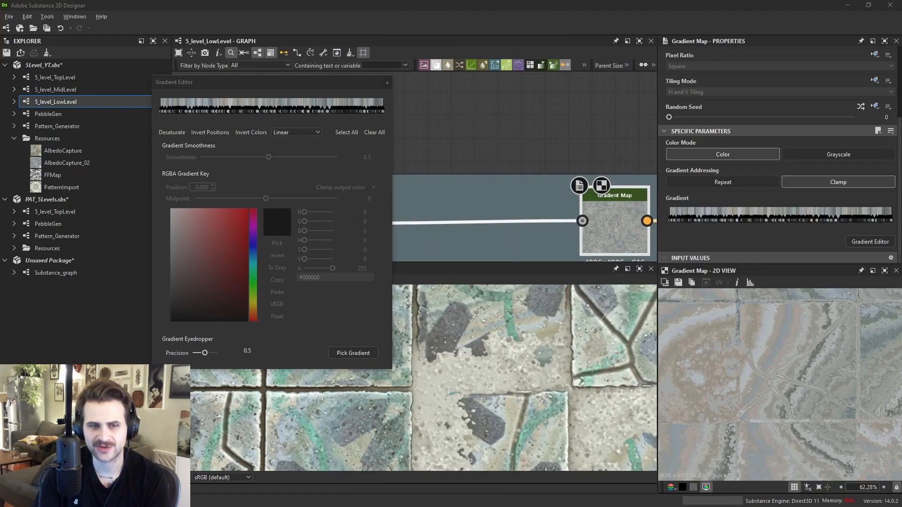
scroll(784, 359, "down", 5)
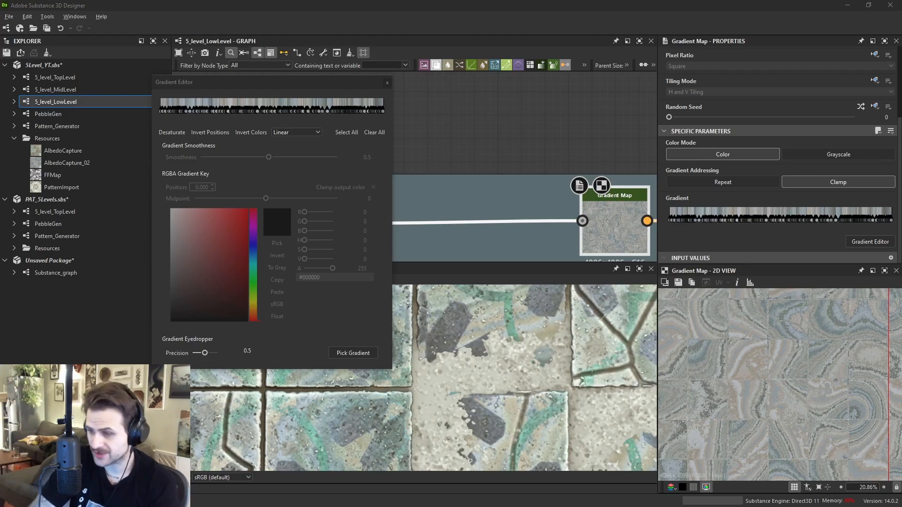
left_click(387, 83)
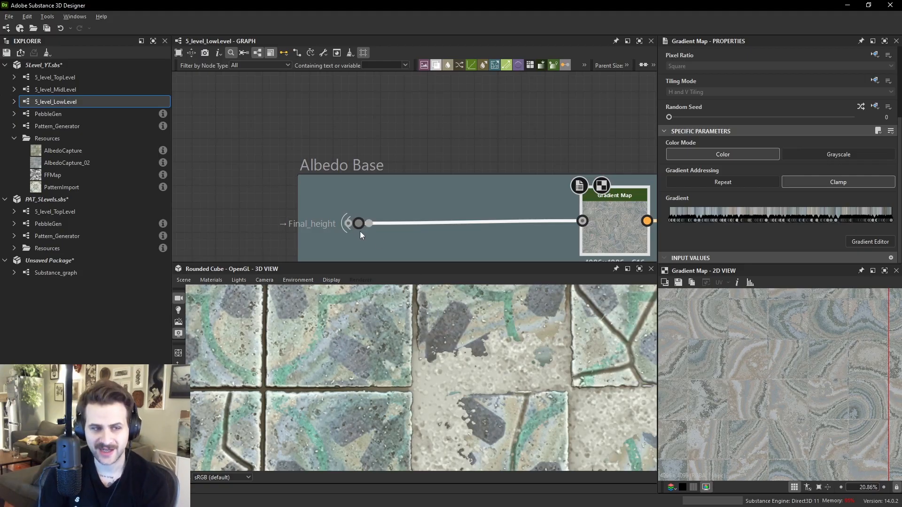
- Inspect the Final_height dot's grayscale output in the 2D view
double_click(348, 224)
scroll(806, 381, "up", 3)
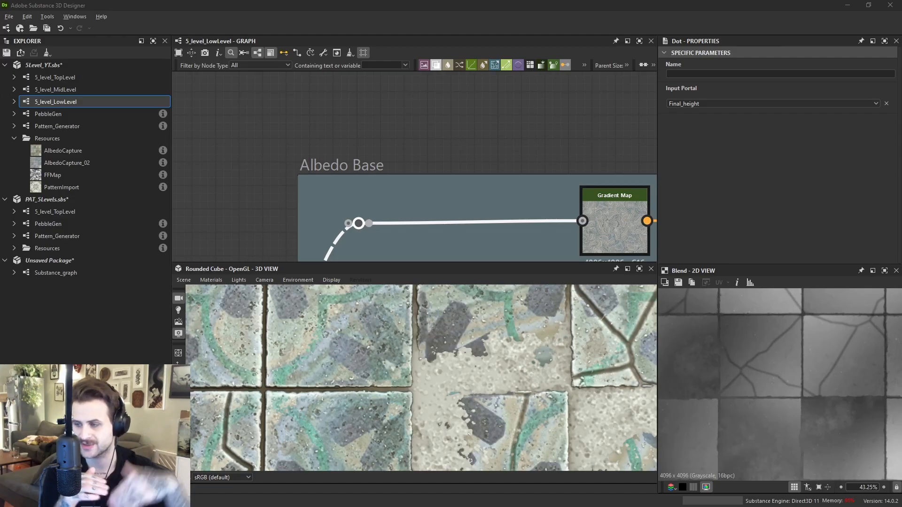
scroll(829, 332, "up", 6)
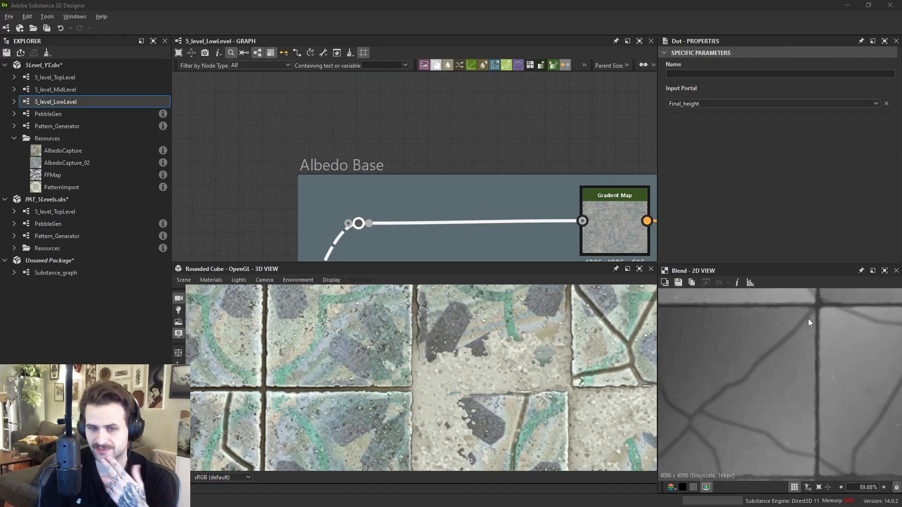
middle_click_drag(827, 351, 806, 366)
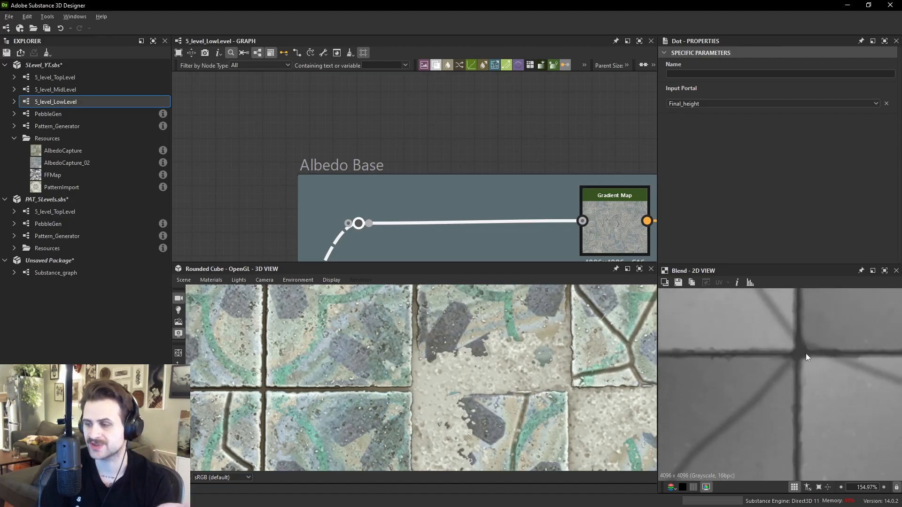
scroll(779, 347, "down", 9)
scroll(792, 365, "up", 3)
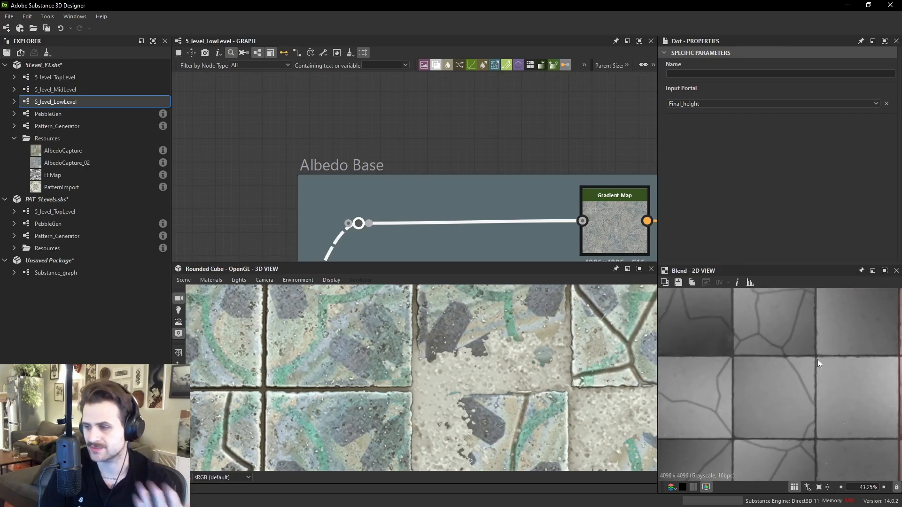
- Inspect the Gradient Map's coloured output in the 2D view
double_click(612, 215)
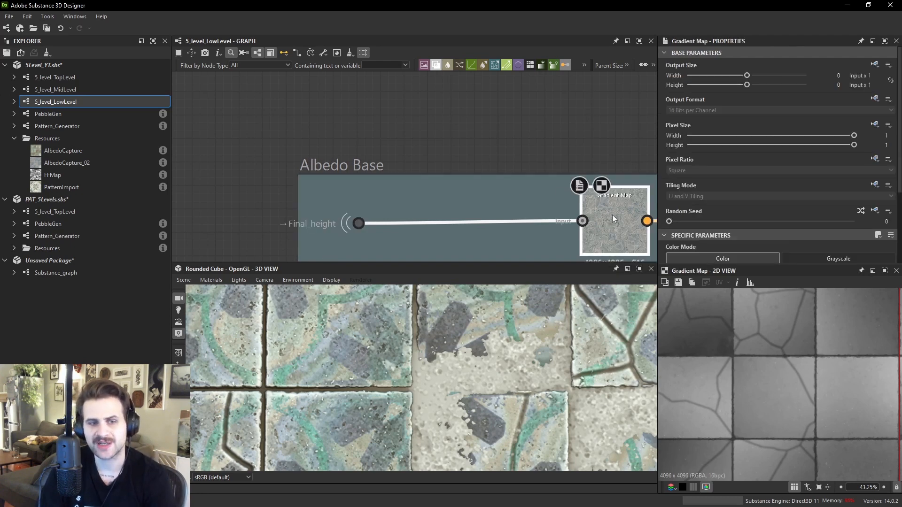
scroll(791, 364, "up", 3)
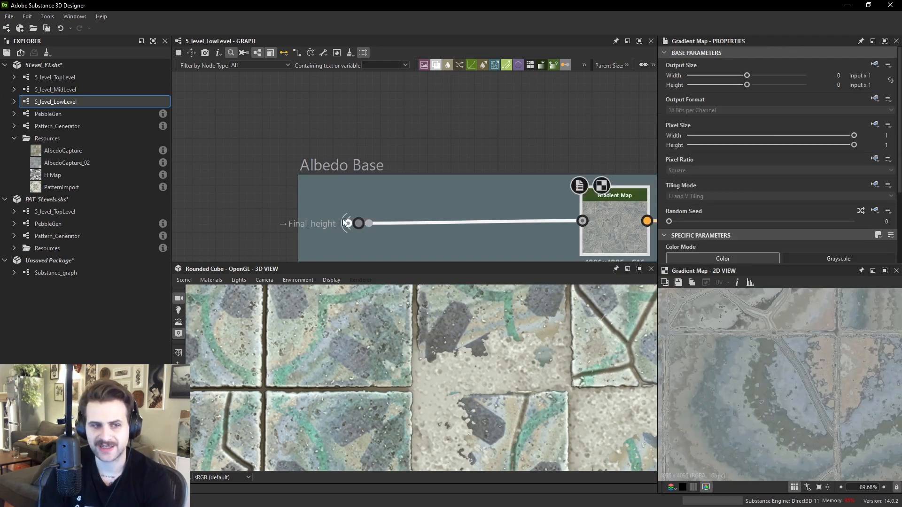
scroll(802, 210, "down", 3)
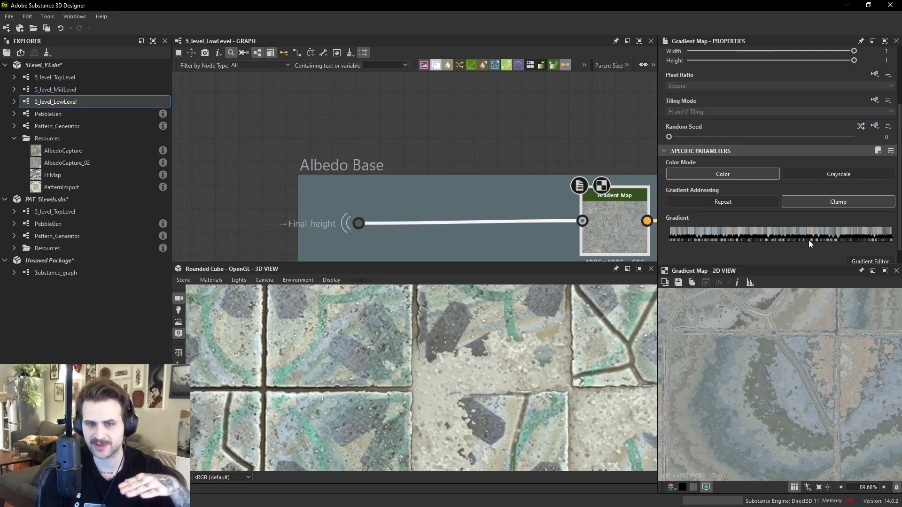
middle_click_drag(822, 331, 805, 362)
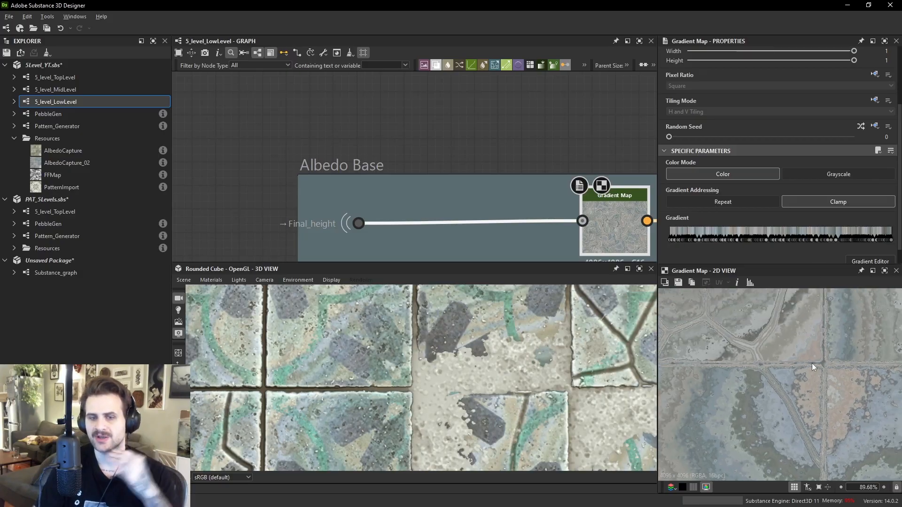
scroll(805, 362, "up", 2)
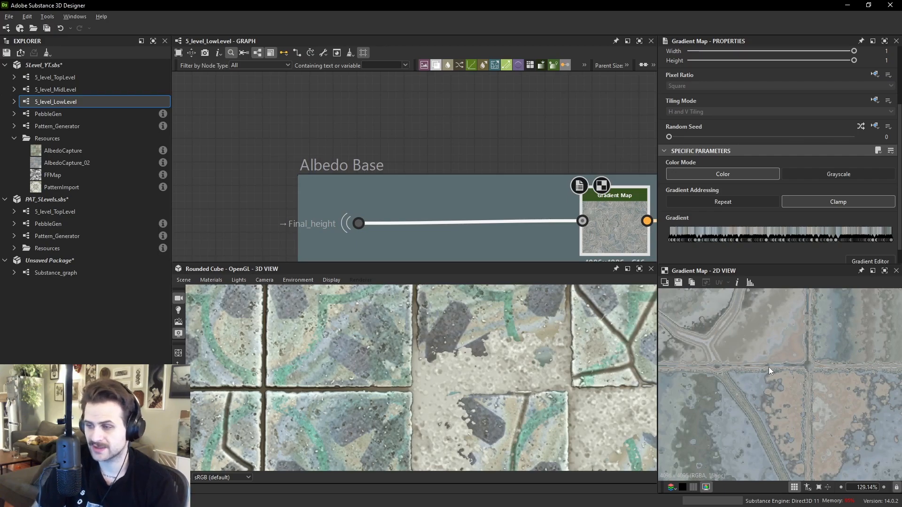
scroll(769, 367, "down", 3)
scroll(762, 397, "up", 1)
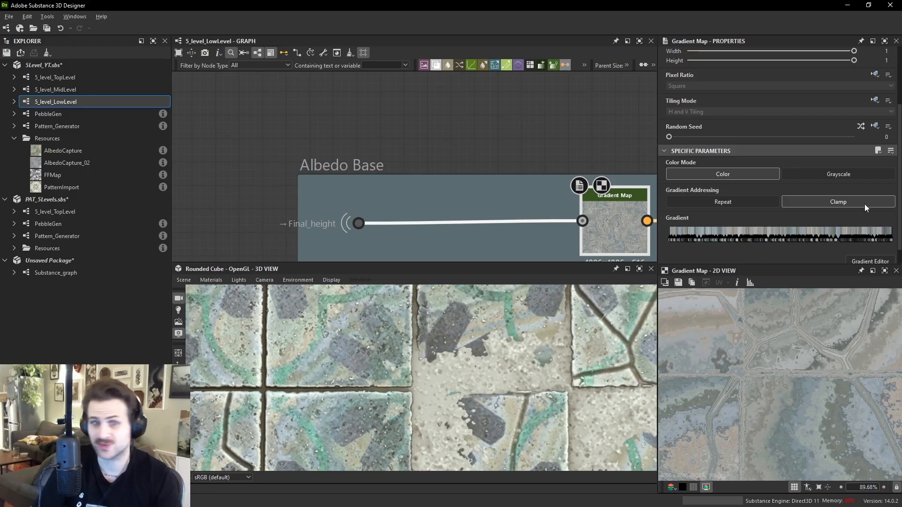
scroll(825, 227, "down", 1)
- Try picking a new gradient from the 3D view with the eyedropper and undo the pick
left_click(869, 241)
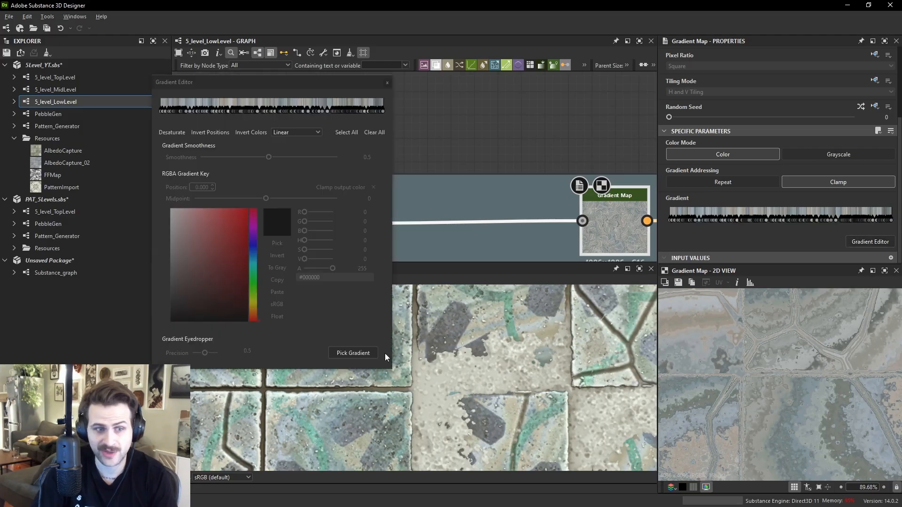
left_click(355, 356)
mouse_move(547, 344)
left_mouse_down()
mouse_move(653, 397)
mouse_move(749, 337)
mouse_move(797, 234)
mouse_move(760, 284)
left_mouse_up()
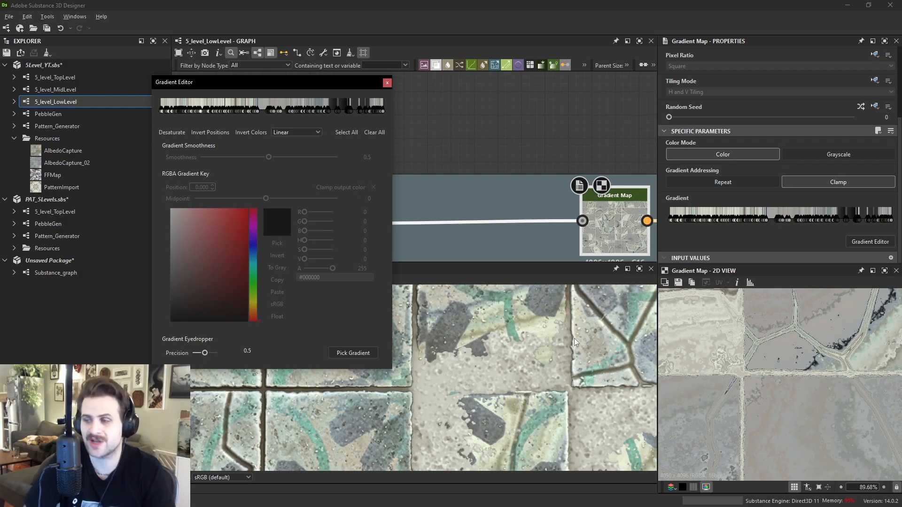
key("ctrl+z")
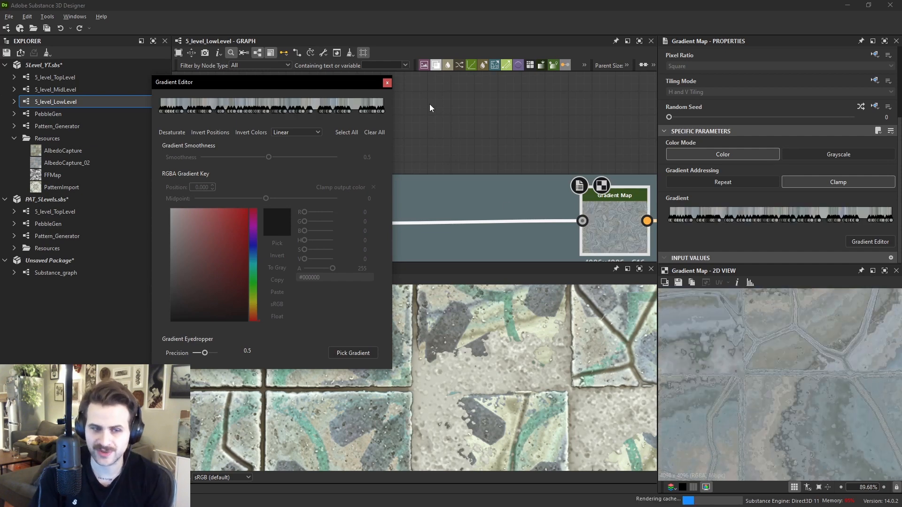
- Close the Gradient Editor and inspect the HSL and Blur HQ Color nodes that follow the Gradient Map
left_click(387, 83)
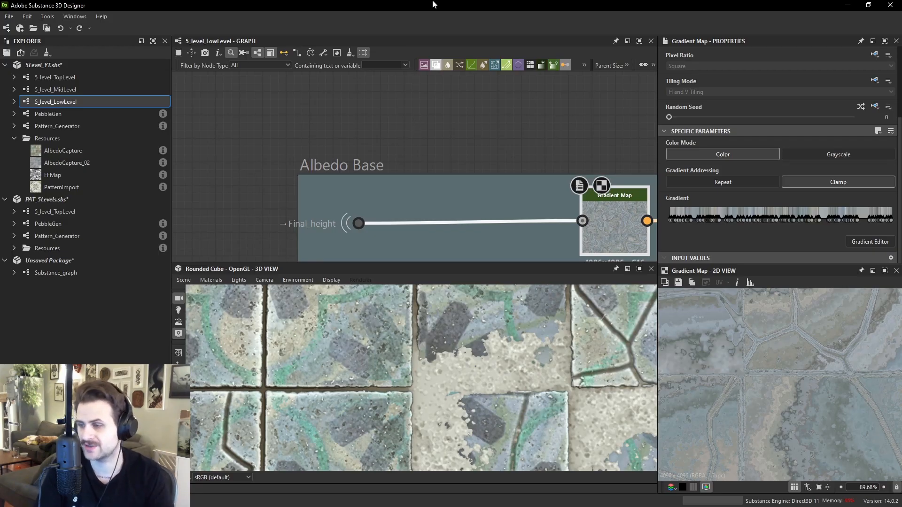
scroll(440, 144, "down", 3)
scroll(521, 176, "up", 3)
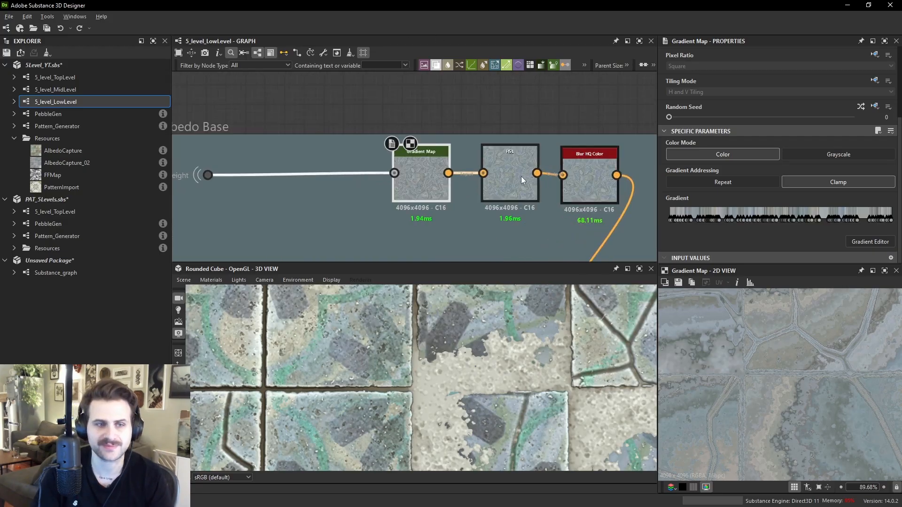
left_click(521, 177)
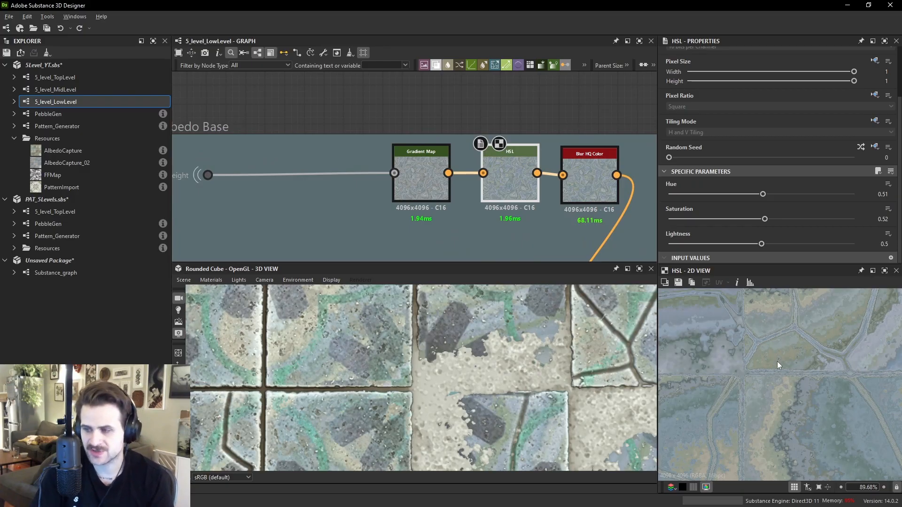
left_click(588, 190)
scroll(805, 386, "up", 2)
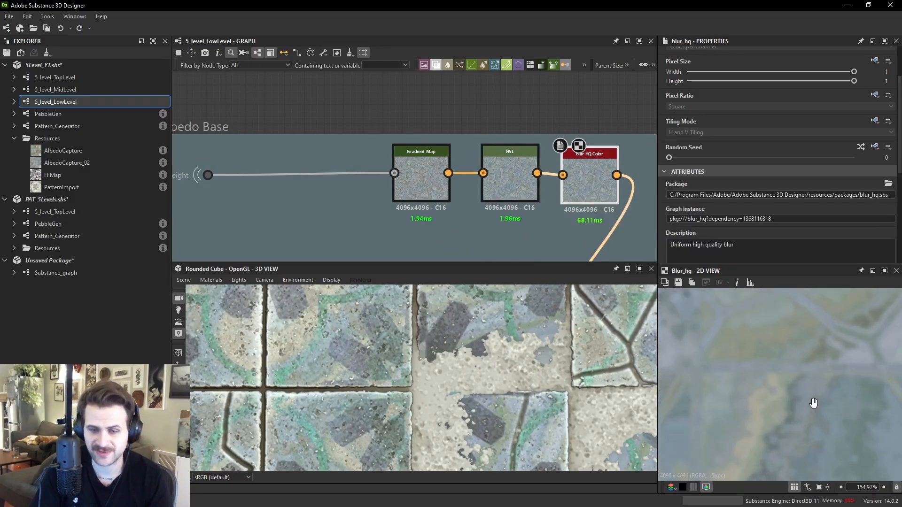
- Insert a Levels node between the Blur HQ Color node and the albedo output
middle_click_drag(567, 312, 465, 418)
scroll(574, 190, "down", 9)
middle_click_drag(574, 189, 531, 176)
scroll(531, 180, "up", 3)
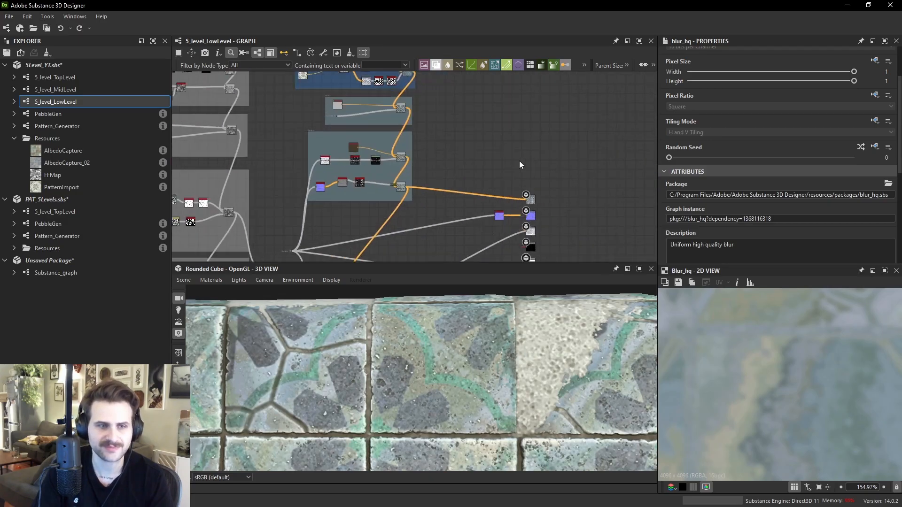
key("space")
type("lev")
key("Return")
middle_click_drag(465, 137, 468, 227)
scroll(410, 121, "up", 1)
scroll(351, 97, "up", 1)
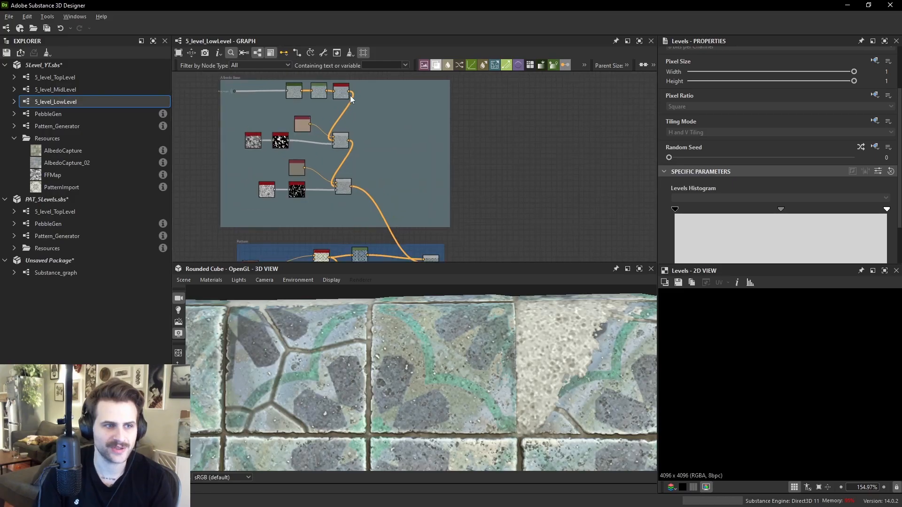
left_click(350, 93)
middle_click_drag(512, 254, 488, 163)
left_click(490, 197)
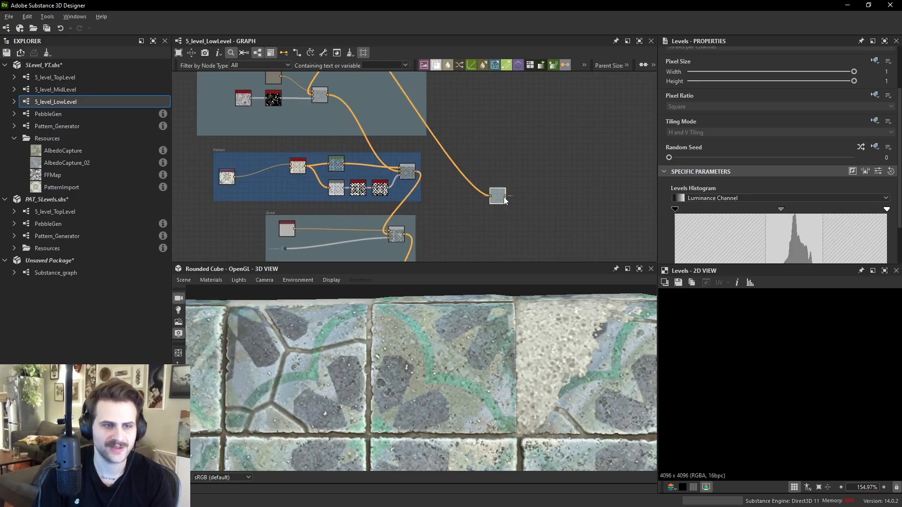
left_click(504, 196)
scroll(515, 215, "down", 2)
middle_click_drag(547, 259, 535, 178)
left_click(567, 249)
left_click_drag(567, 248, 492, 107)
middle_click_drag(497, 96, 537, 163)
scroll(537, 163, "up", 1)
left_click_drag(528, 185, 517, 116)
middle_click_drag(517, 116, 545, 215)
left_click_drag(545, 215, 543, 172)
scroll(725, 360, "down", 2)
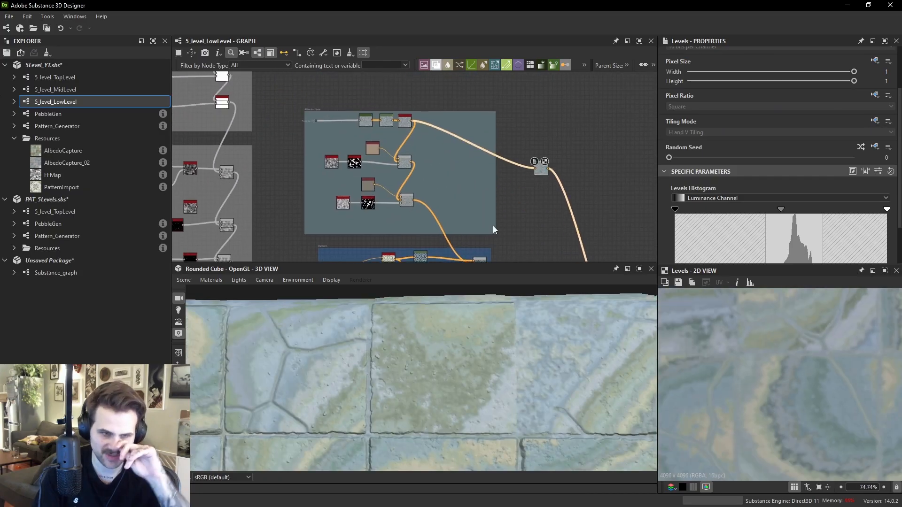
- Disconnect the Levels node from the Blur HQ Color output
scroll(520, 349, "down", 2)
left_click_drag(521, 349, 509, 331)
scroll(405, 111, "up", 2)
left_click(335, 130)
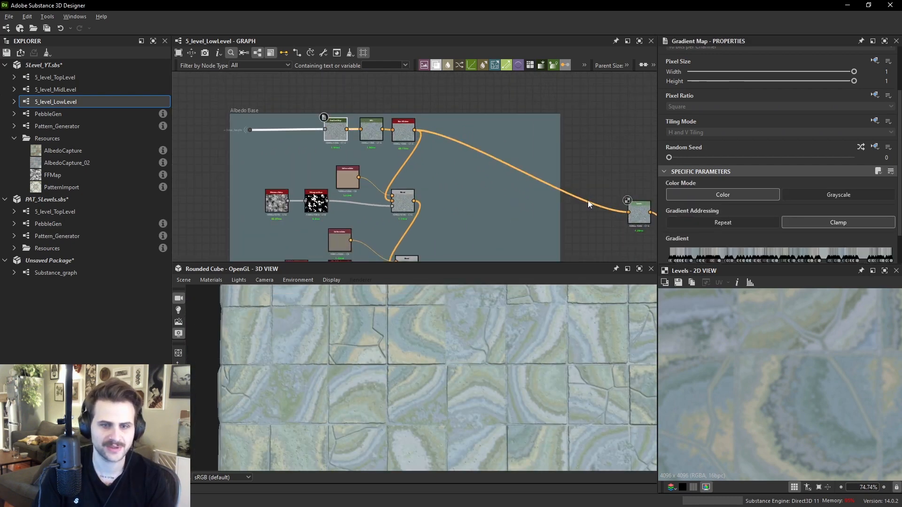
scroll(585, 201, "down", 2)
middle_click_drag(562, 212, 533, 192)
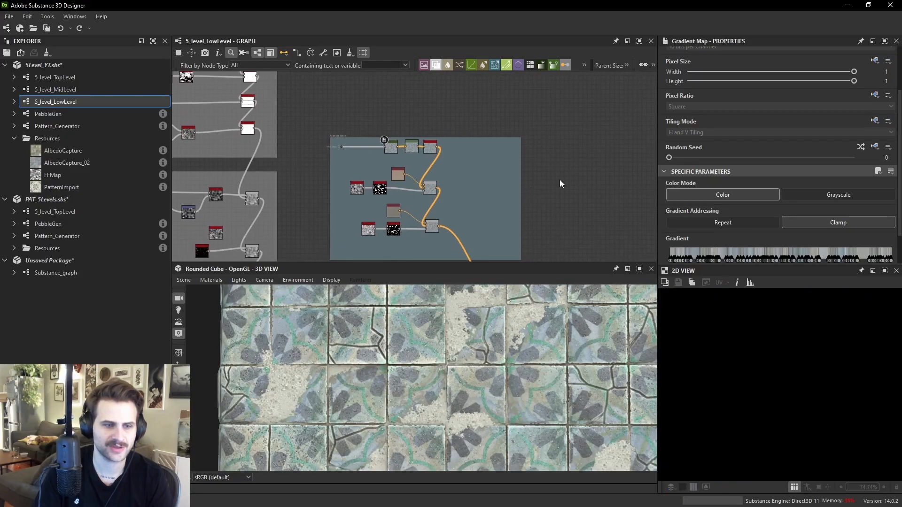
- Add a new Levels node and feed it the output of the first Blend in the Albedo Base frame
key("space")
type("levels")
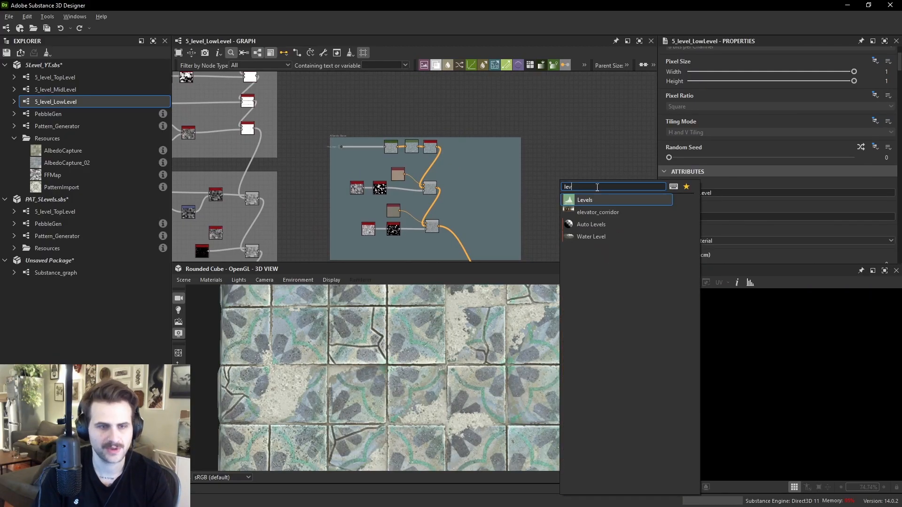
key("Return")
scroll(444, 148, "up", 2)
left_click(430, 207)
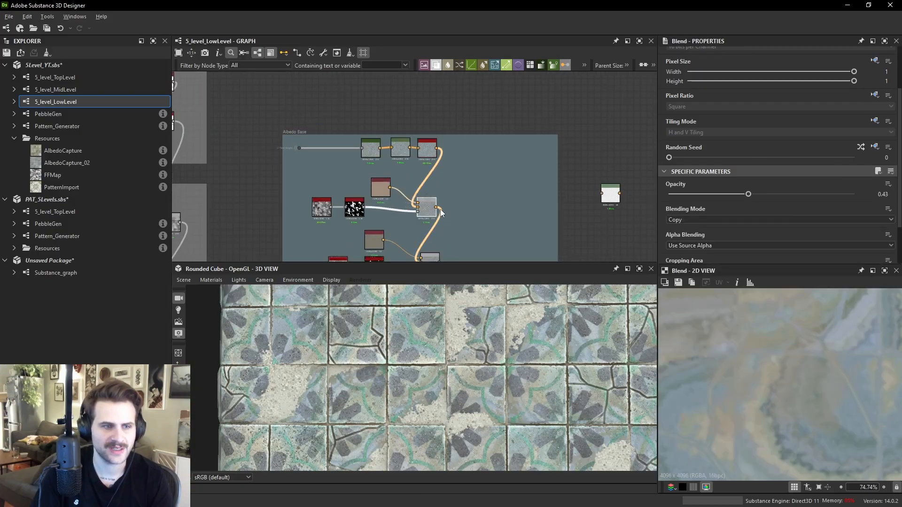
left_click_drag(437, 207, 601, 193)
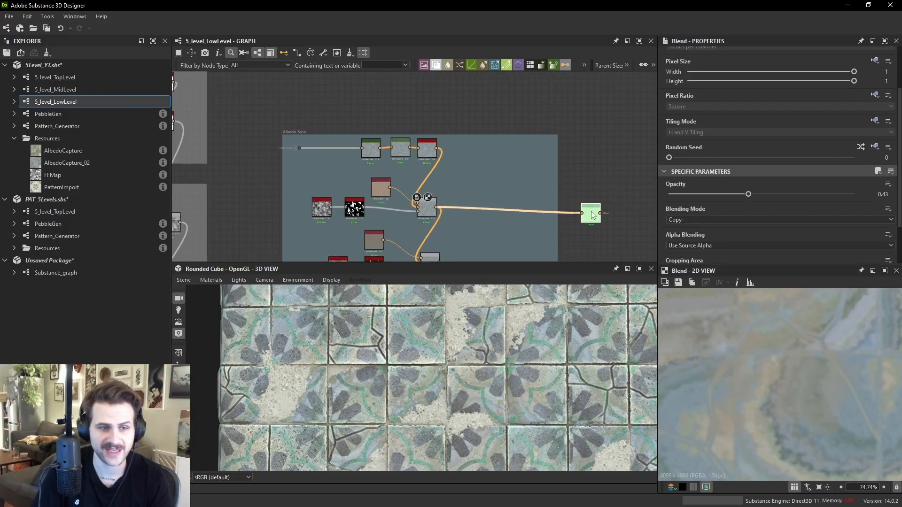
scroll(494, 195, "down", 1)
middle_click_drag(495, 194, 501, 134)
left_click_drag(337, 117, 486, 192)
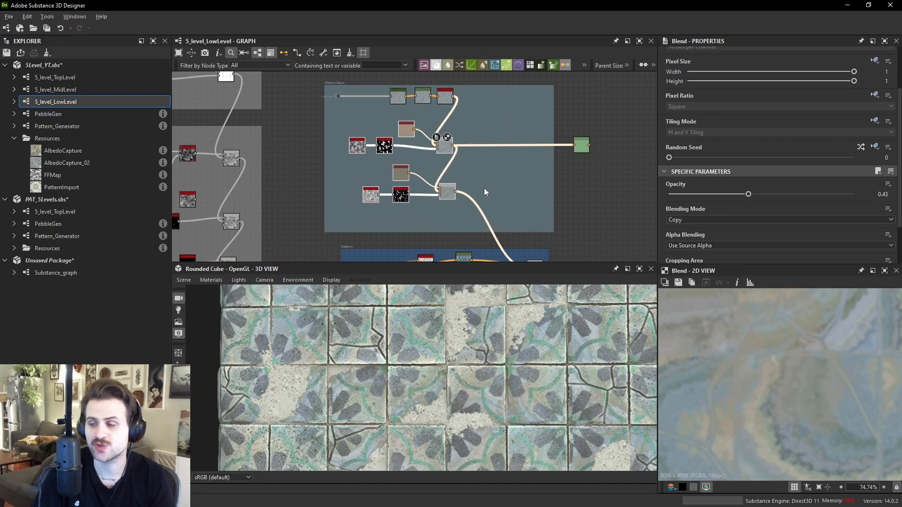
left_click(591, 149)
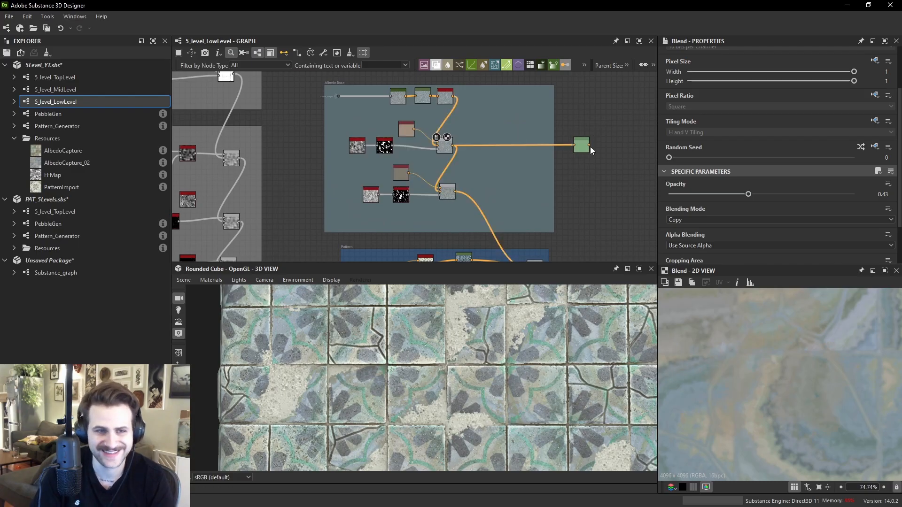
- Connect the new Levels node's output to the albedo output node
scroll(467, 104, "up", 1)
left_click_drag(450, 95, 605, 232)
scroll(605, 232, "down", 4)
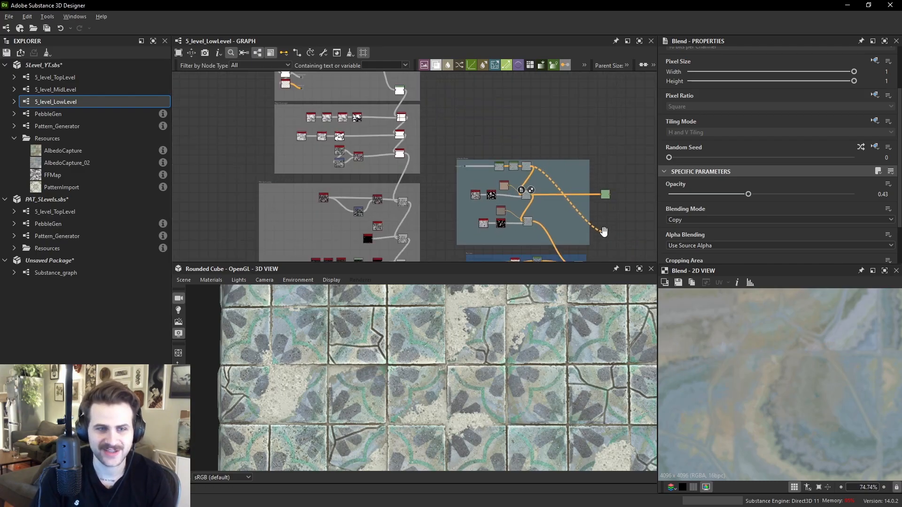
middle_click_drag(604, 232, 503, 108)
middle_click_drag(538, 207, 527, 143)
left_click(586, 204)
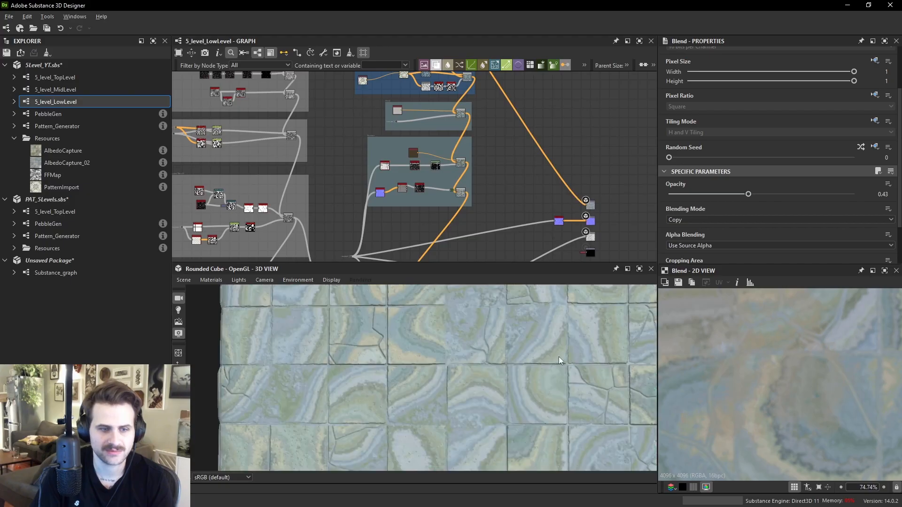
scroll(517, 206, "up", 4)
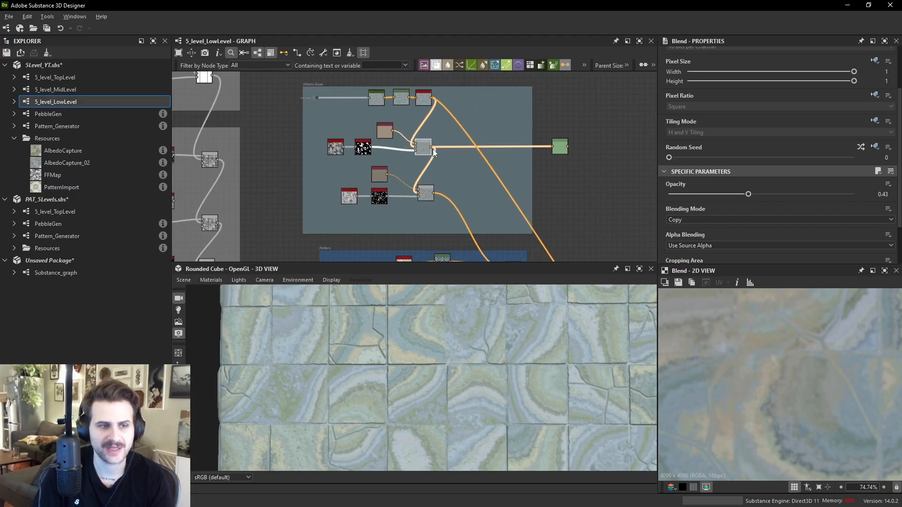
left_click(567, 146)
scroll(567, 146, "down", 3)
middle_click_drag(583, 209, 485, 23)
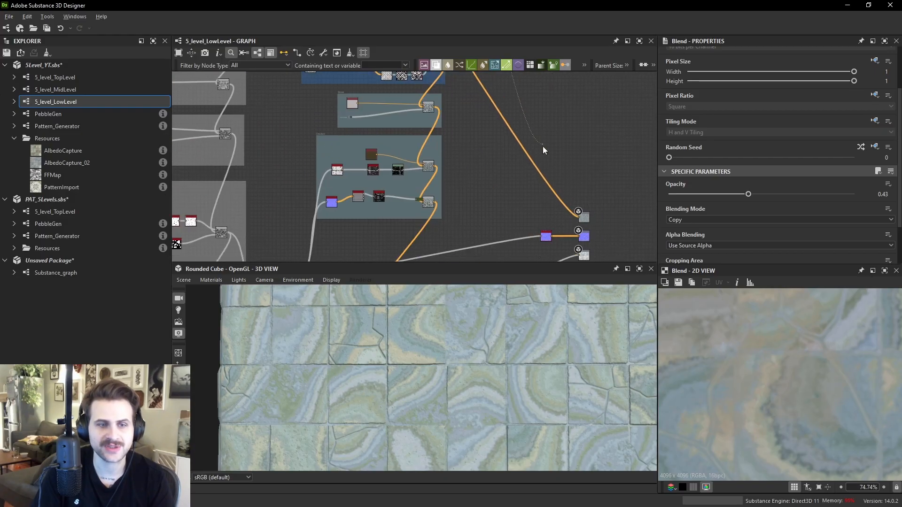
left_click(581, 215)
middle_click_drag(477, 92, 480, 209)
scroll(480, 209, "up", 3)
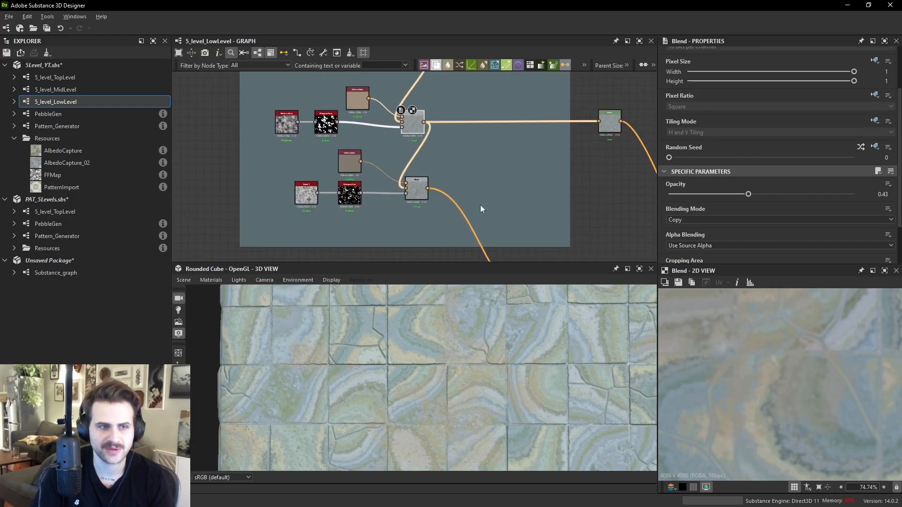
- Compare the Uniform Color node's tint with the reference floor tile photo
left_click(364, 102)
scroll(766, 329, "down", 3)
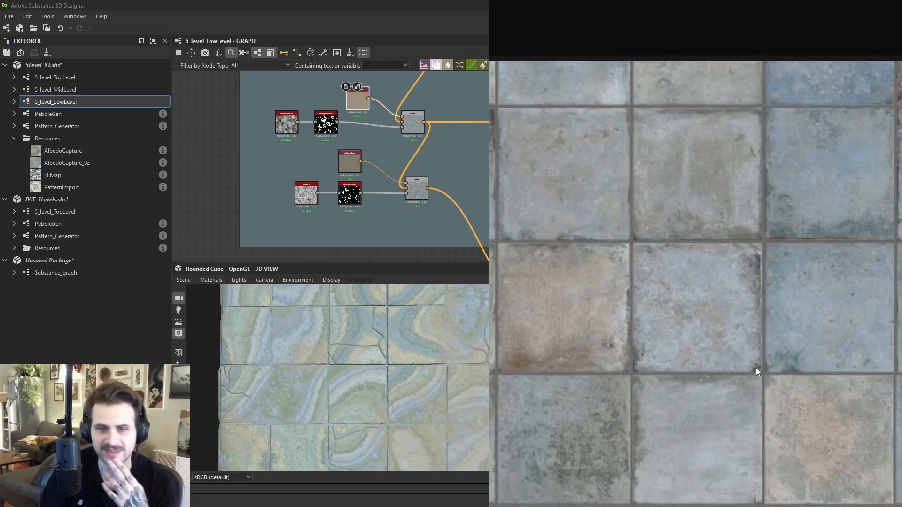
scroll(797, 412, "up", 4)
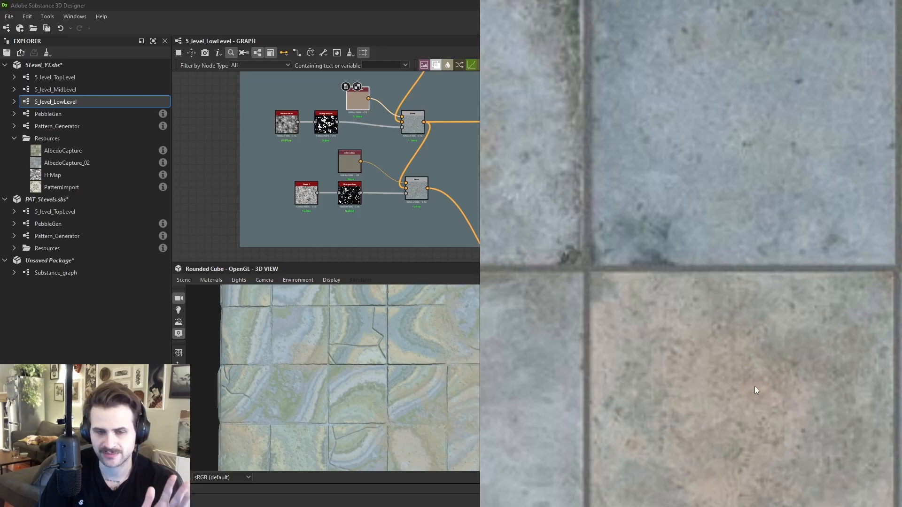
scroll(777, 403, "down", 5)
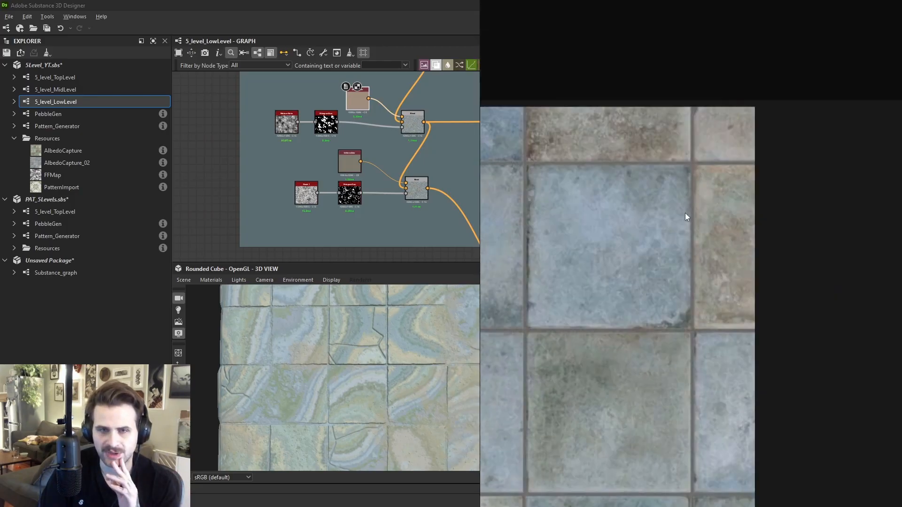
scroll(711, 184, "up", 6)
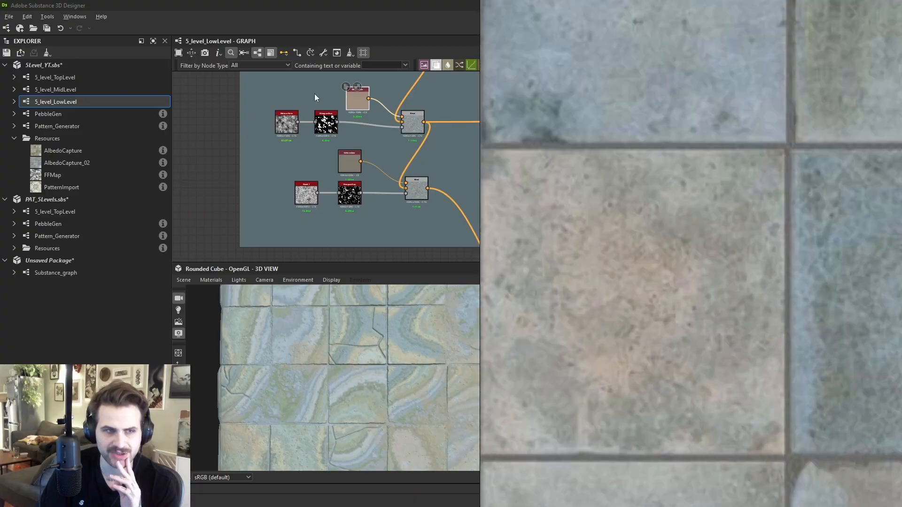
left_click_drag(356, 100, 356, 98)
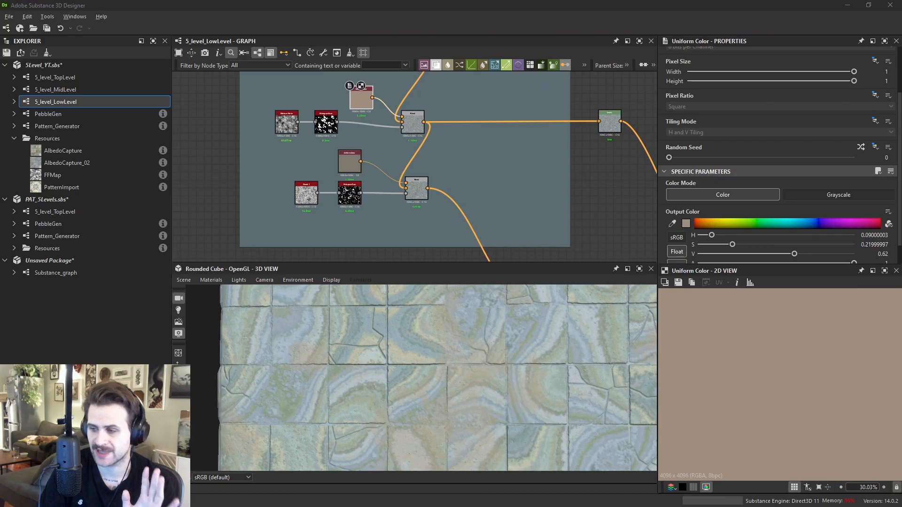
scroll(324, 121, "up", 5)
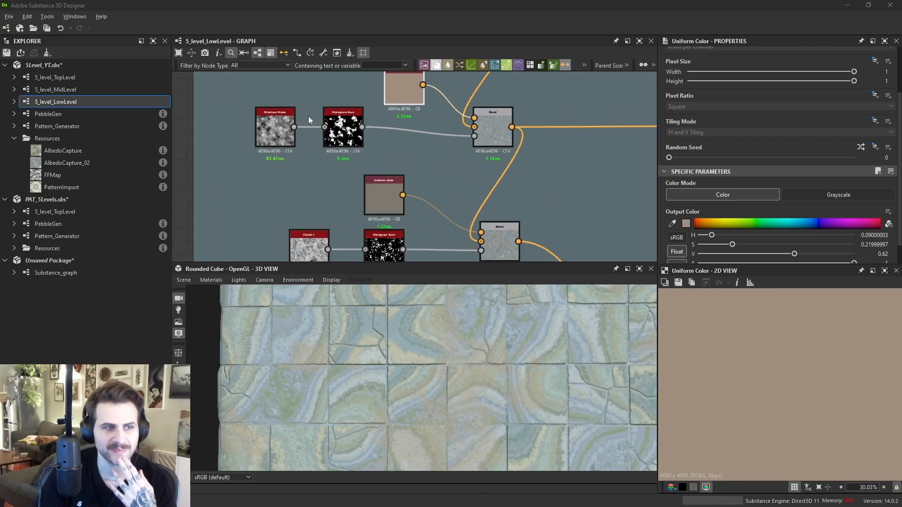
- Adjust the opacity of the Blend that layers the Uniform Color over the albedo
double_click(346, 134)
middle_click_drag(491, 172, 457, 217)
scroll(469, 219, "down", 1)
double_click(577, 188)
scroll(789, 348, "up", 5)
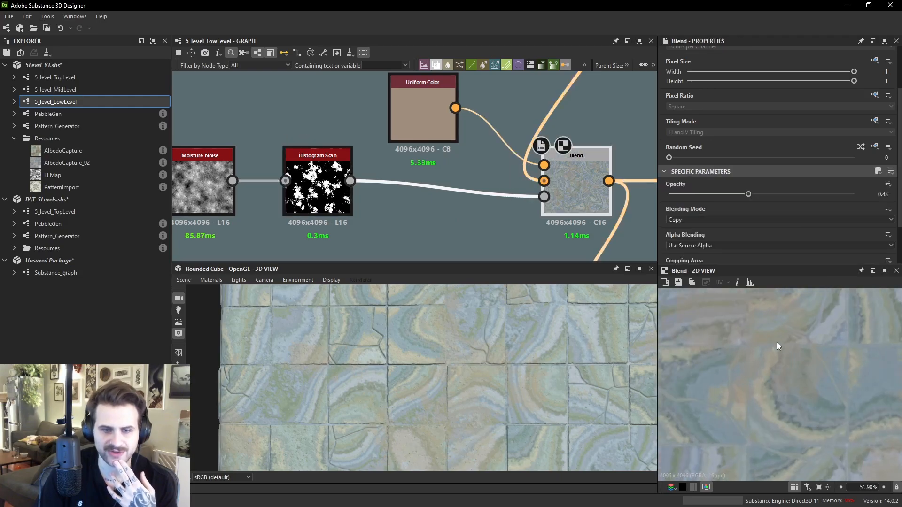
left_click(796, 194)
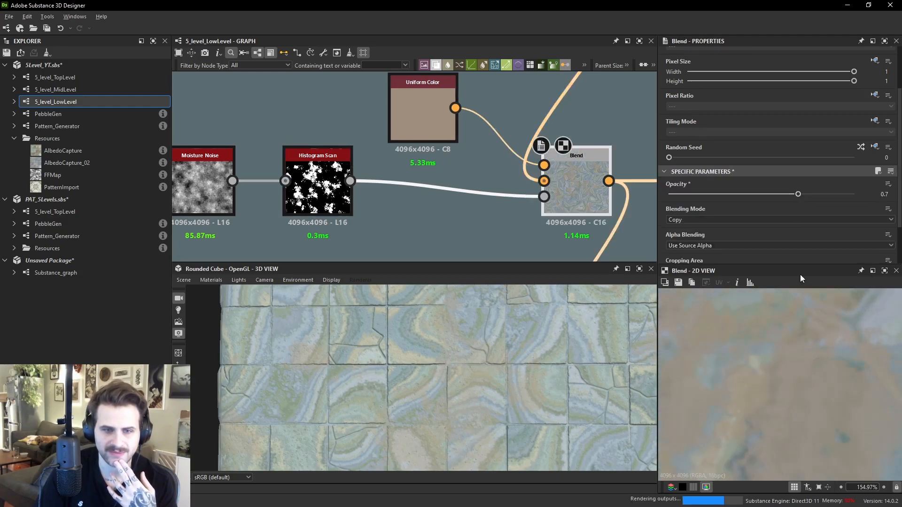
left_click_drag(742, 193, 747, 194)
- Inspect the lower Uniform Color, Histogram Scan and Blend nodes
scroll(480, 168, "down", 2)
middle_click_drag(480, 167, 459, 74)
left_click(404, 142)
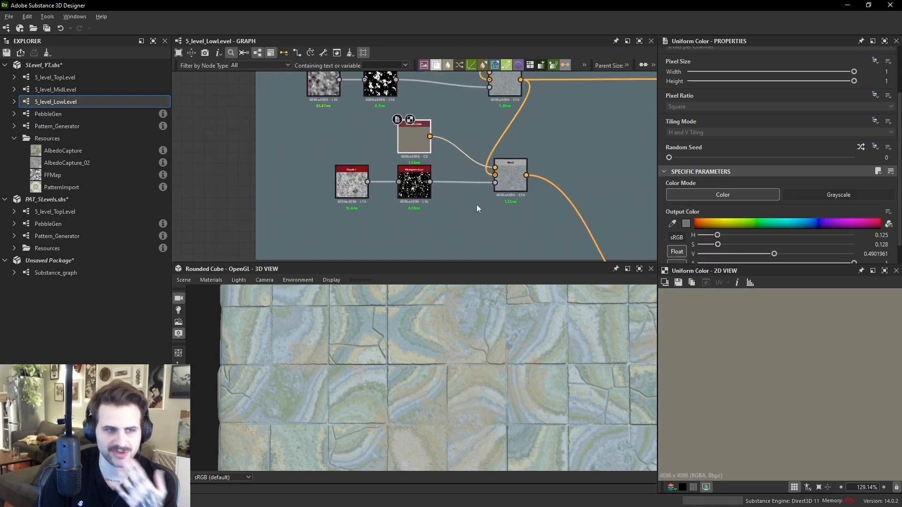
left_click(427, 190)
left_click(521, 172)
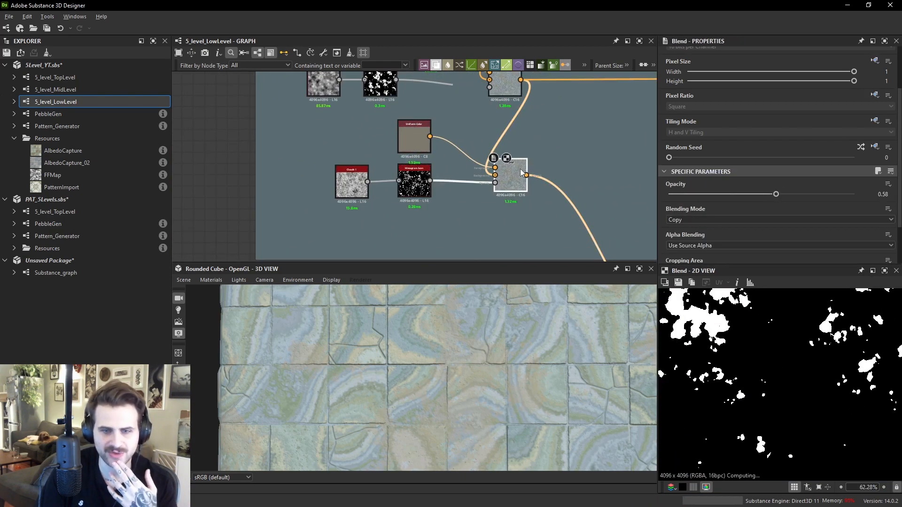
- Feed the Levels node from the lower Blend's output instead of the first Blend
scroll(523, 173, "down", 1)
middle_click_drag(563, 167, 375, 178)
left_click(526, 119)
left_click_drag(513, 121, 537, 185)
scroll(339, 111, "down", 1)
middle_click_drag(226, 97, 334, 129)
scroll(332, 128, "up", 1)
left_click_drag(308, 116, 491, 235)
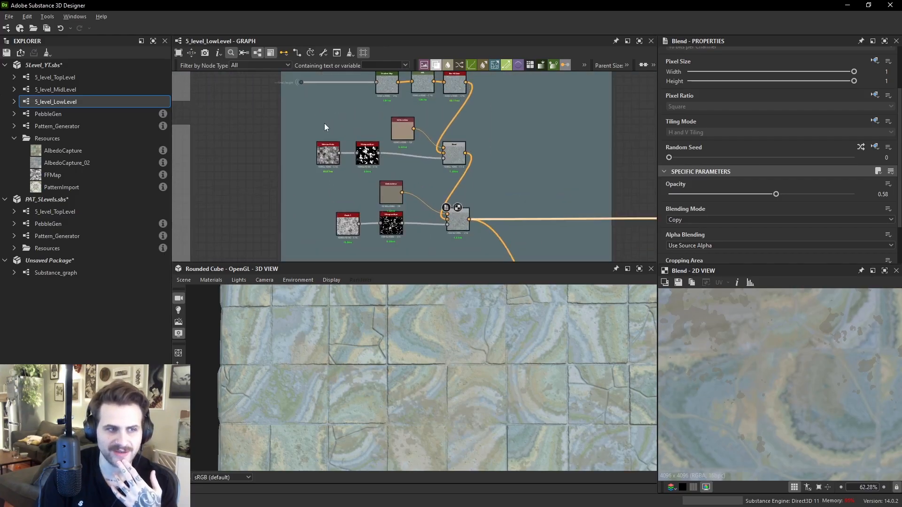
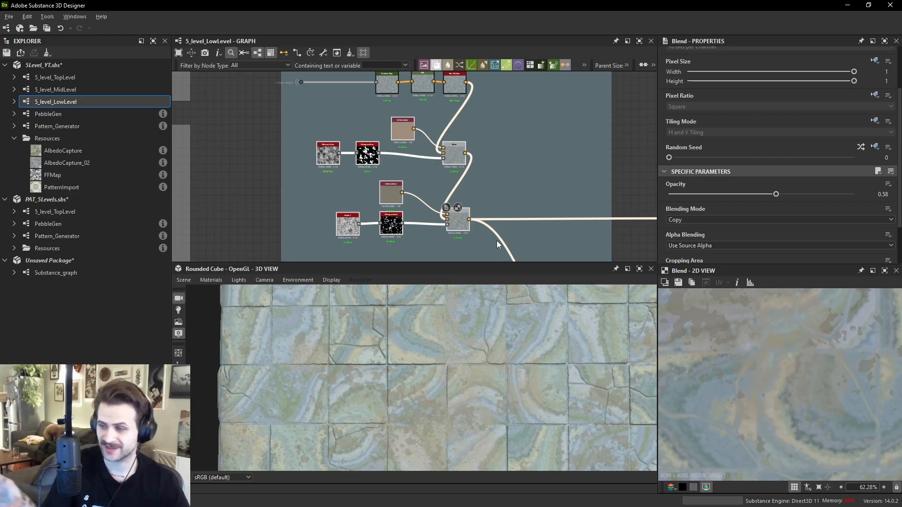
- Feed the Levels node from the Pattern frame's Blend output to show the tile pattern on the material
left_click_drag(539, 234, 316, 117)
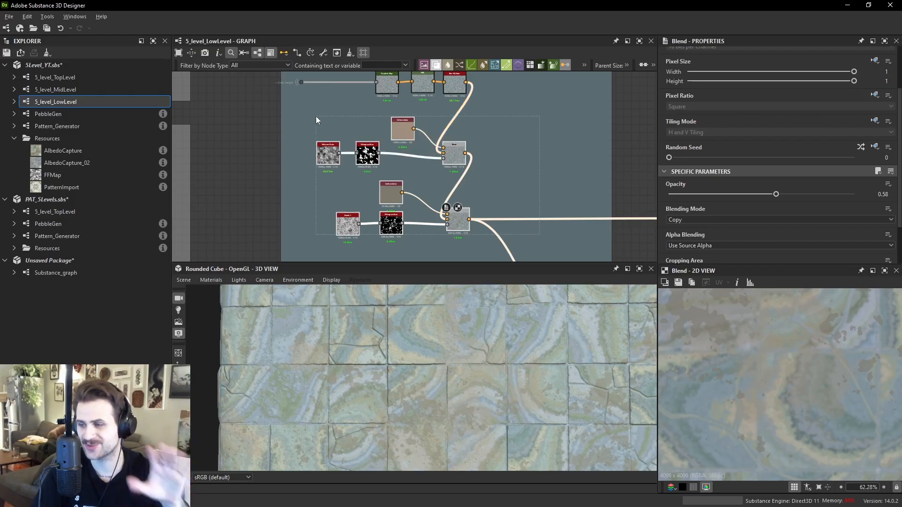
left_click_drag(316, 117, 314, 117)
scroll(513, 136, "down", 4)
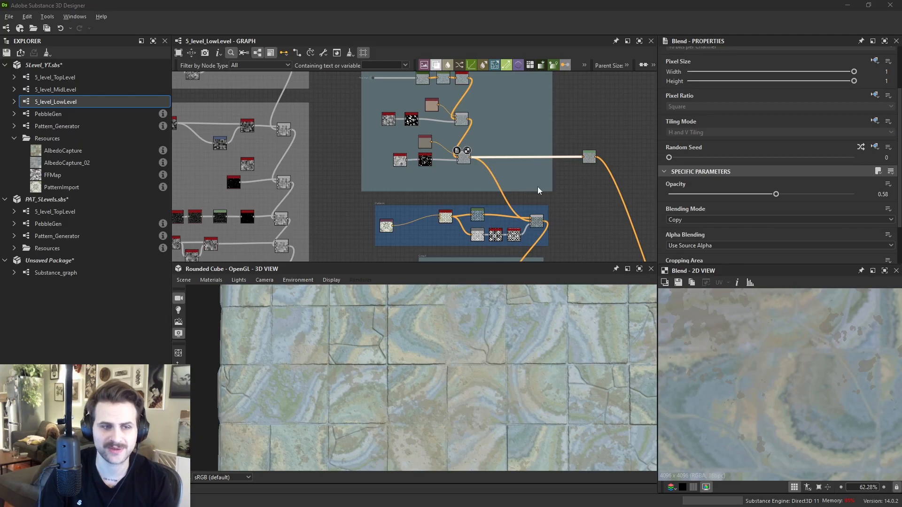
scroll(578, 143, "up", 2)
left_click_drag(577, 147, 556, 193)
middle_click_drag(521, 221, 522, 198)
scroll(523, 199, "up", 2)
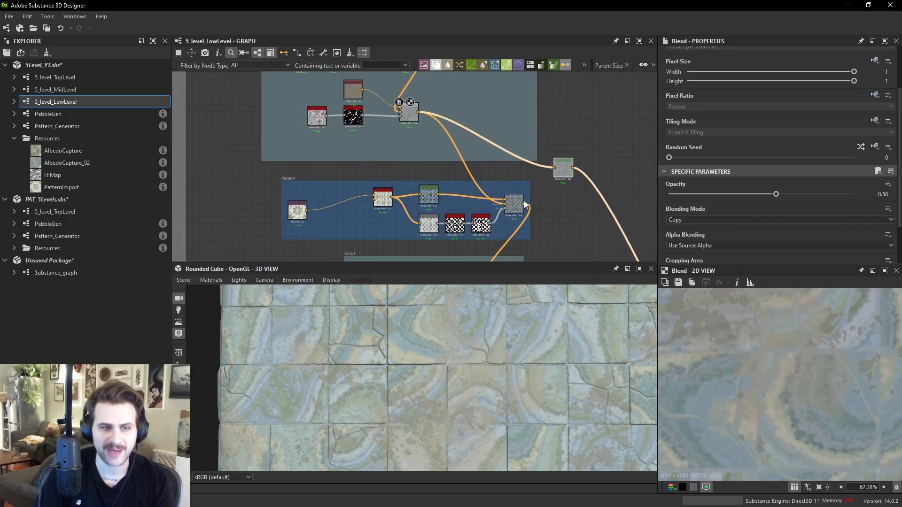
left_click_drag(524, 205, 562, 205)
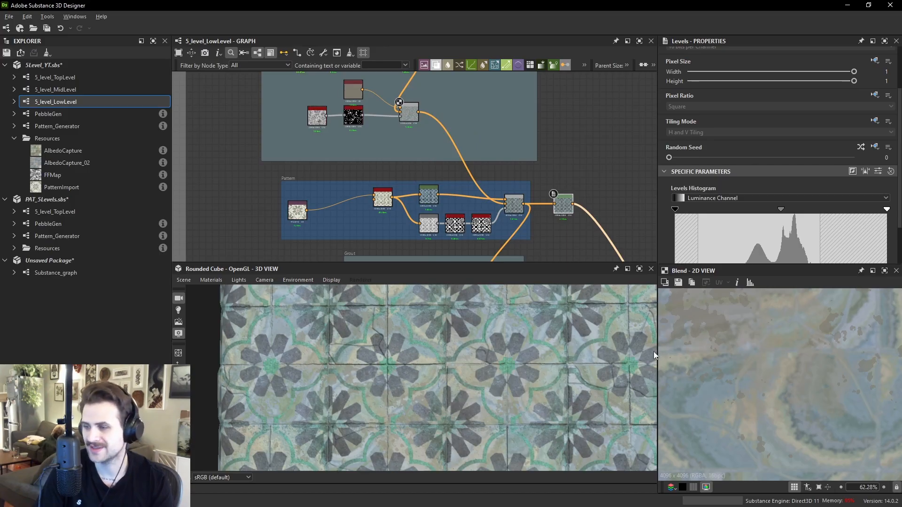
- Inspect the imported PatternImport bitmap in the 2D view
scroll(293, 214, "up", 3)
left_click(297, 210)
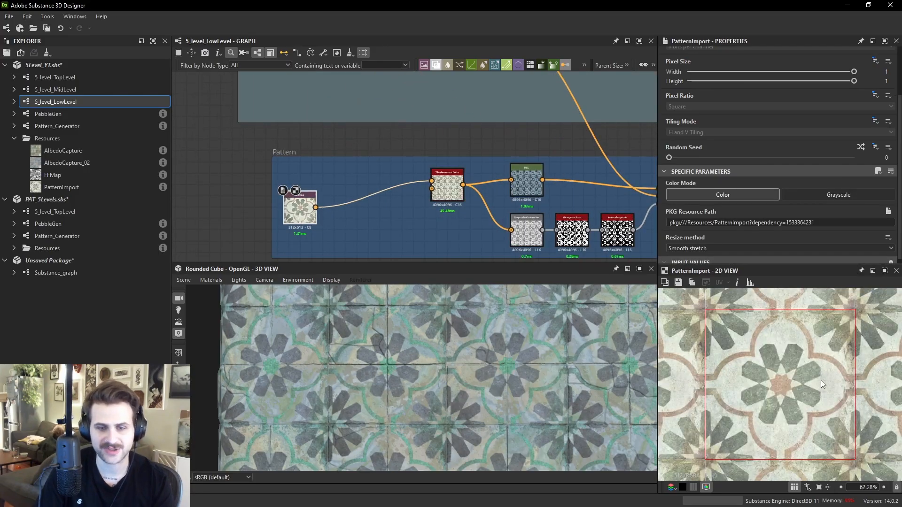
scroll(797, 379, "up", 2)
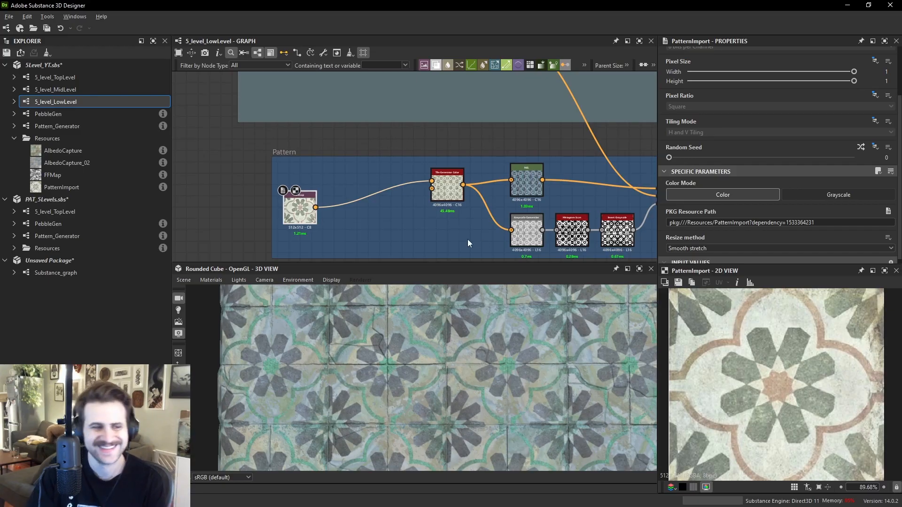
scroll(283, 196, "up", 3)
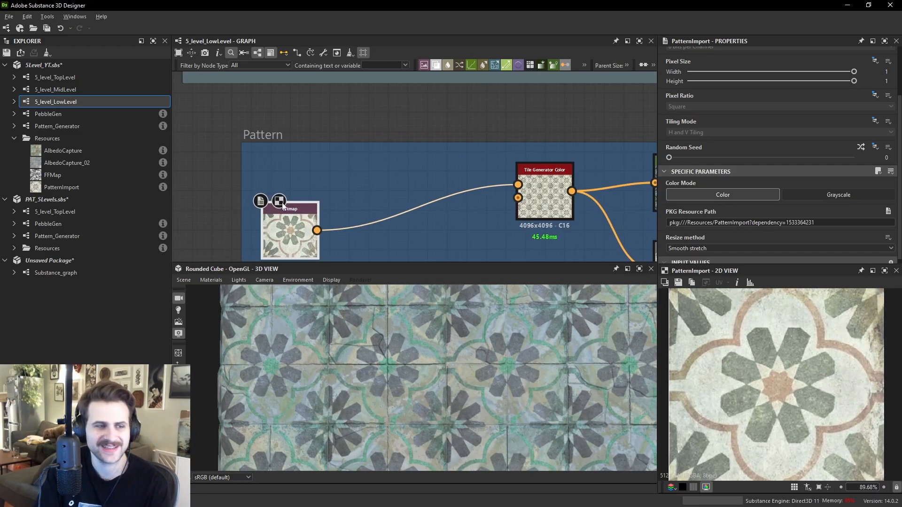
scroll(793, 353, "down", 3)
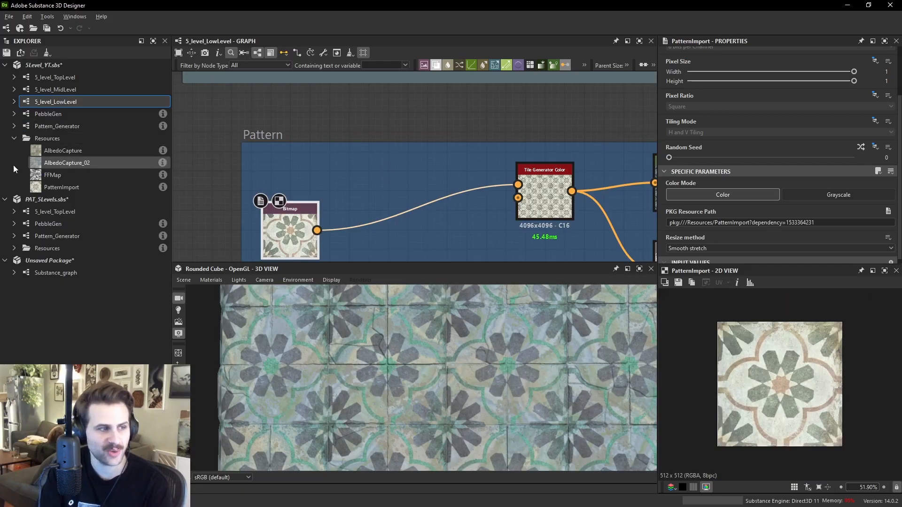
left_click_drag(75, 189, 401, 169)
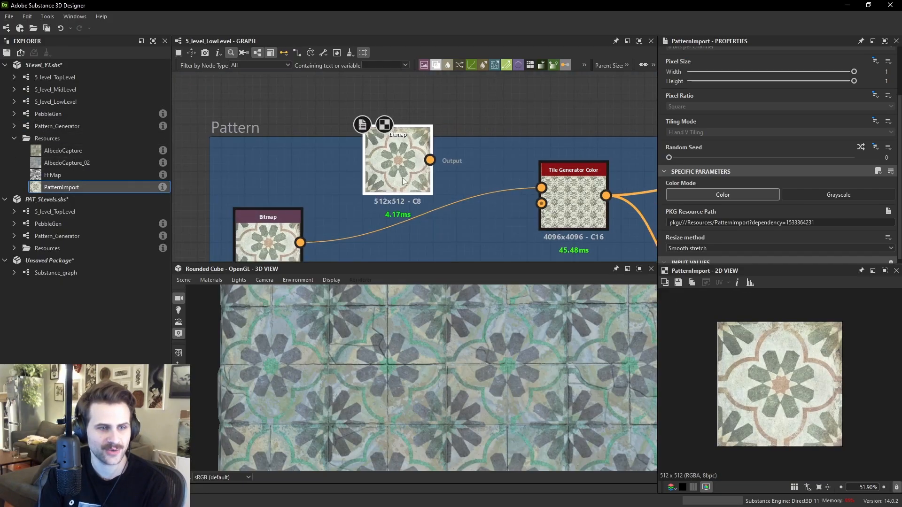
scroll(834, 377, "up", 3)
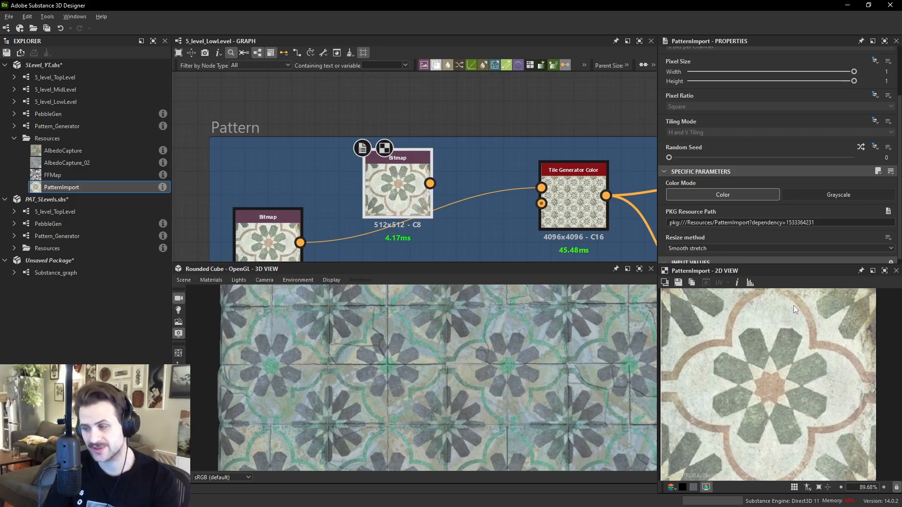
middle_click_drag(343, 216, 394, 195)
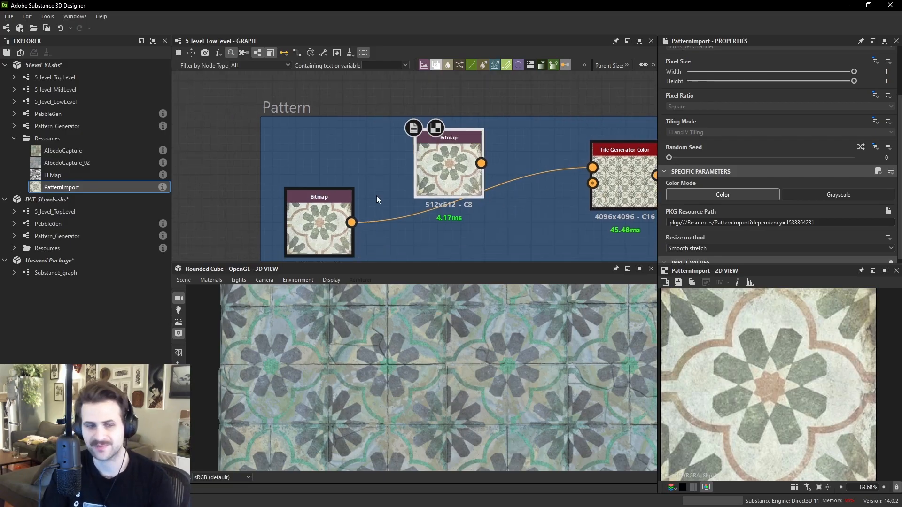
key("f")
scroll(726, 325, "down", 1)
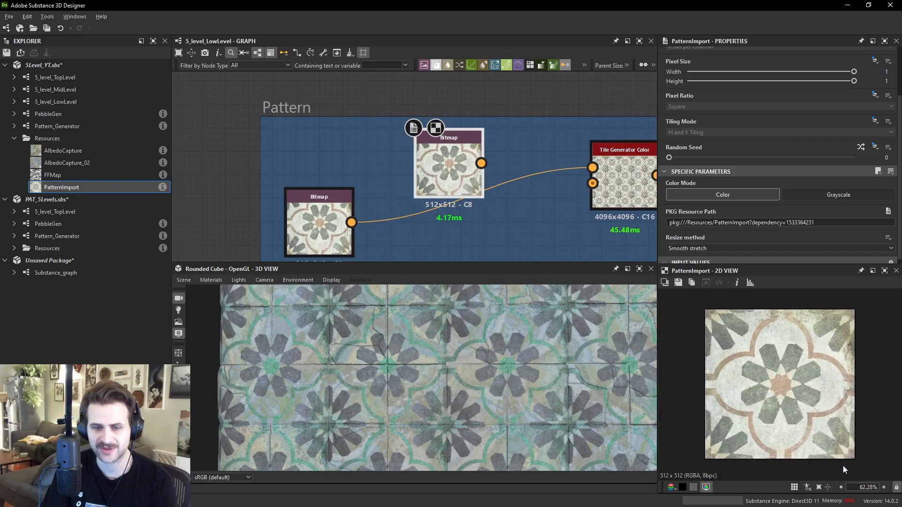
left_click(320, 226)
left_click_drag(445, 195, 421, 172)
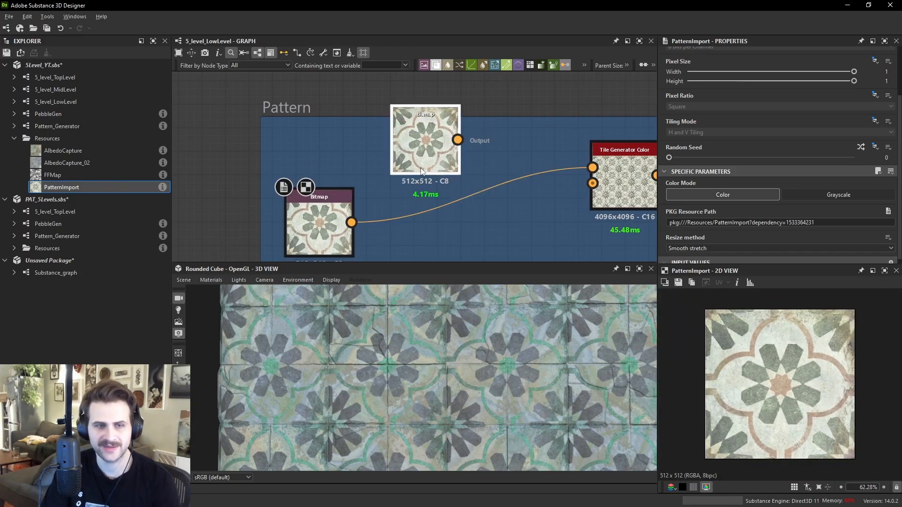
key("Delete")
- Open the Tile Generator Color node and examine its tiling on the 3D preview
double_click(622, 189)
scroll(767, 332, "down", 7)
middle_click_drag(768, 365, 783, 435)
middle_click_drag(339, 329, 378, 337)
scroll(378, 337, "up", 3)
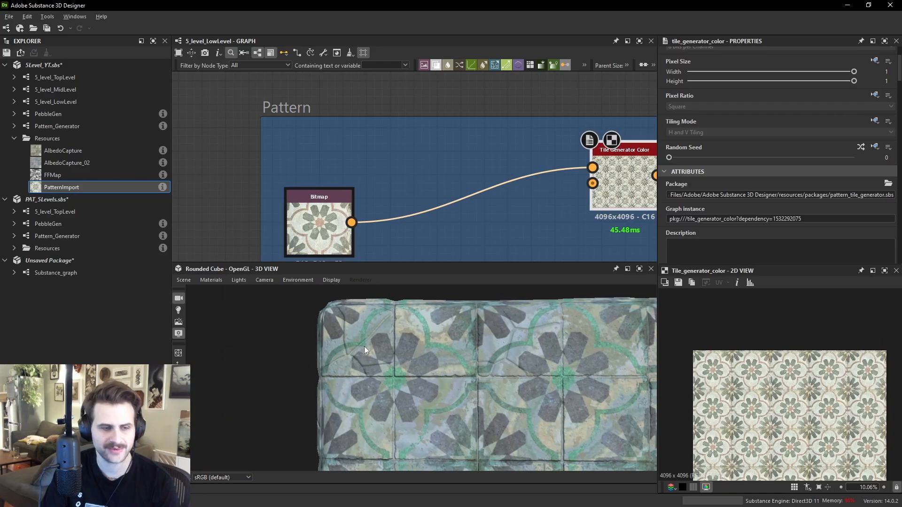
scroll(412, 357, "up", 5)
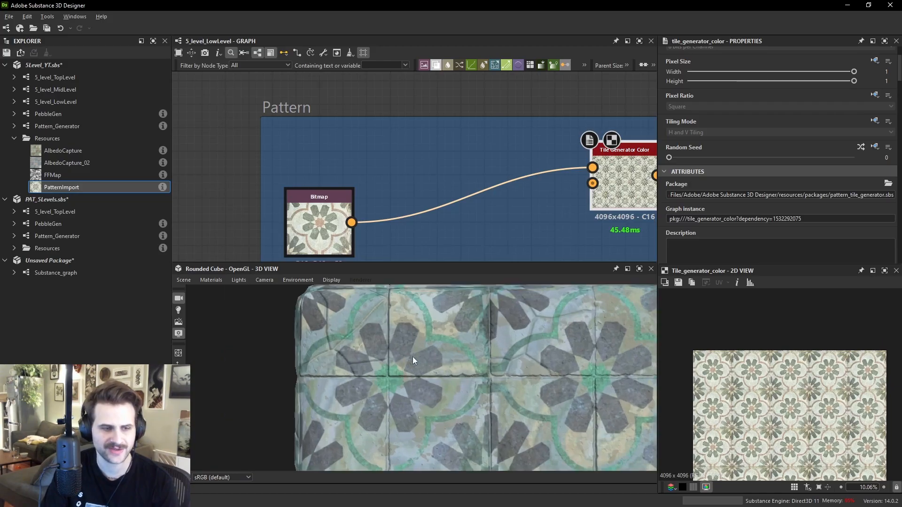
middle_click_drag(475, 306, 420, 403)
scroll(413, 380, "down", 3)
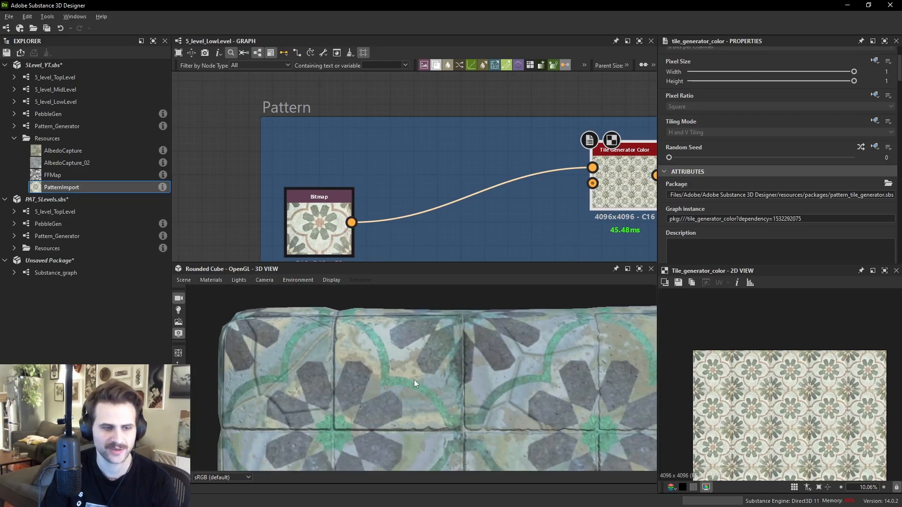
- Try setting the Tile Generator Color's X Amount and Y Amount to 10, then undo both changes
scroll(728, 212, "down", 3)
scroll(746, 219, "down", 3)
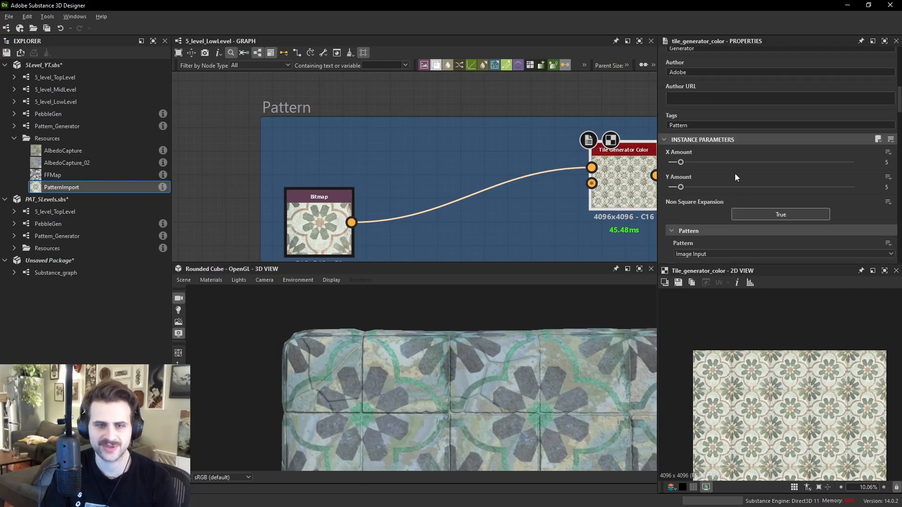
type("10")
key("Return")
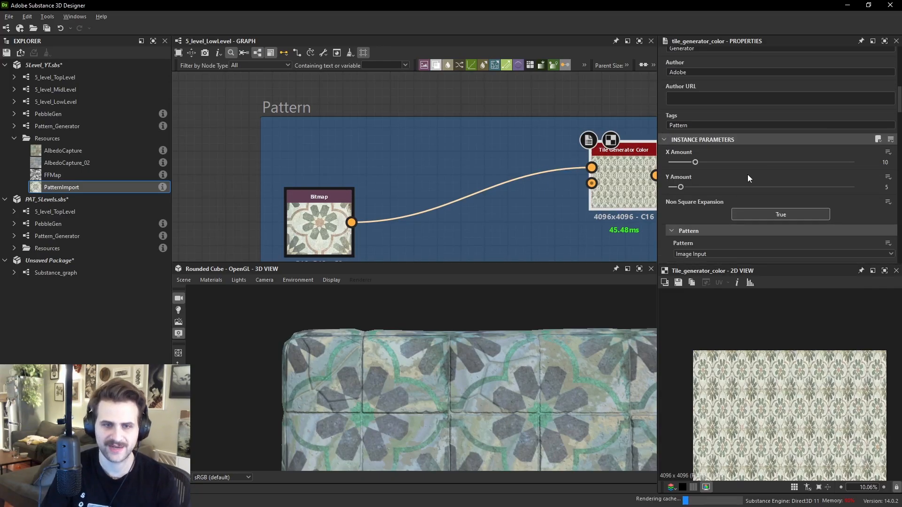
key("Tab")
type("10")
key("Return")
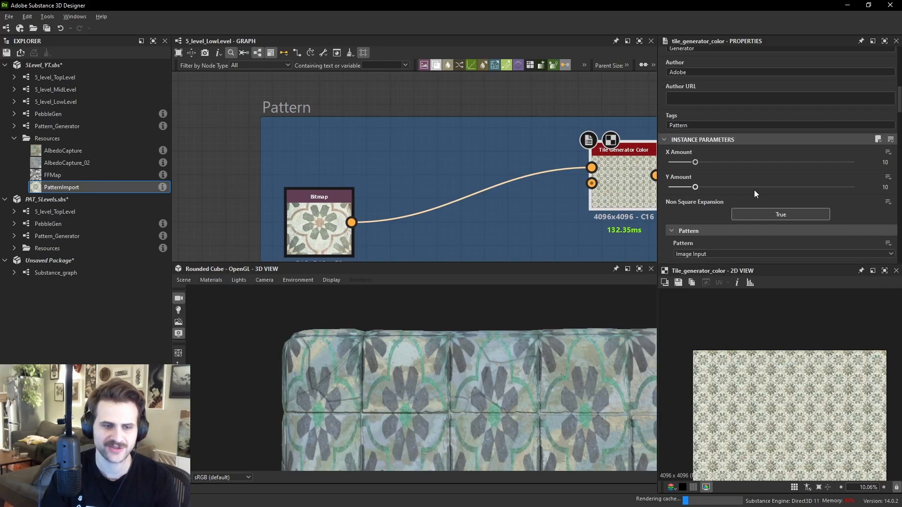
left_click_drag(535, 337, 472, 350)
scroll(472, 350, "up", 6)
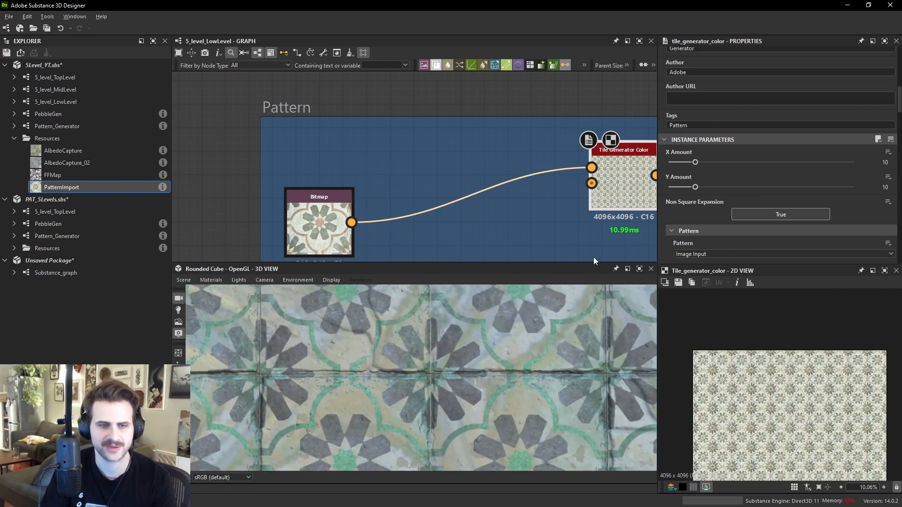
key("ctrl+z")
key("ctrl+z")
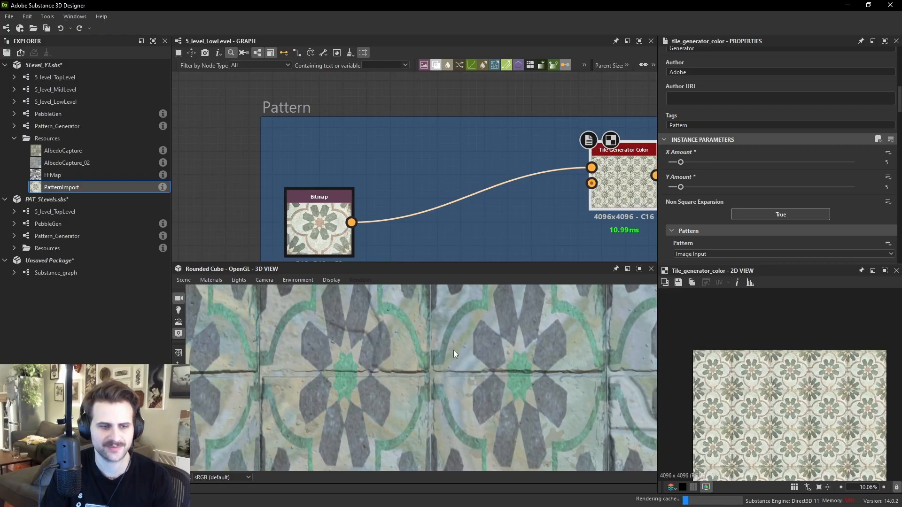
- Try scaling the pattern bitmap through a new Transformation 2D node, then delete that node
left_click_drag(455, 350, 368, 339)
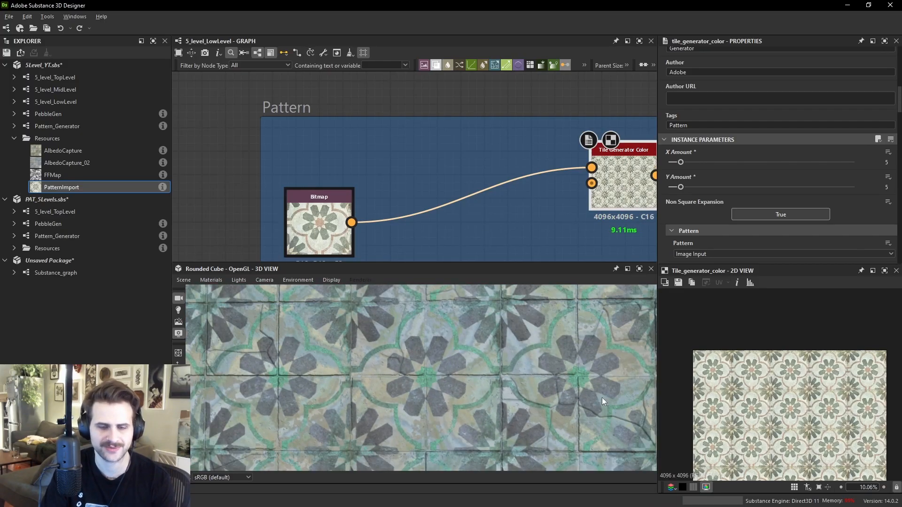
scroll(780, 389, "up", 2)
middle_click_drag(565, 201, 485, 179)
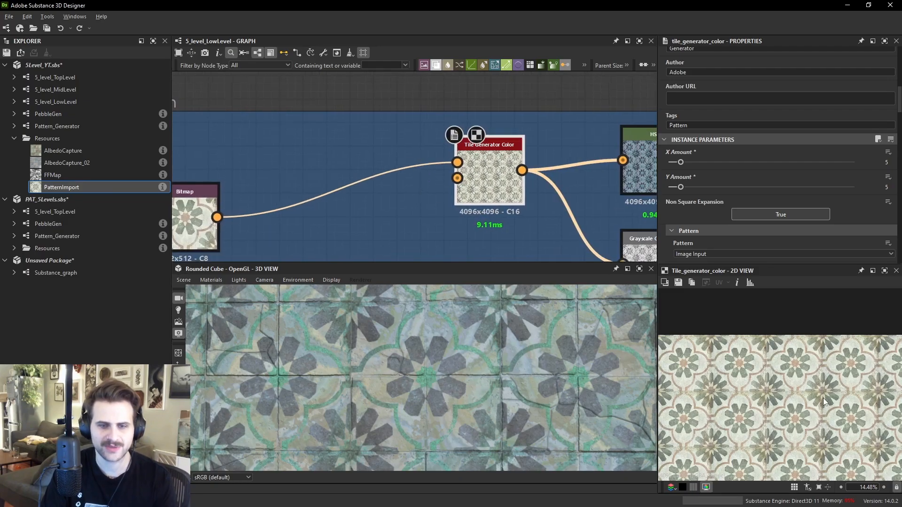
scroll(801, 388, "up", 3)
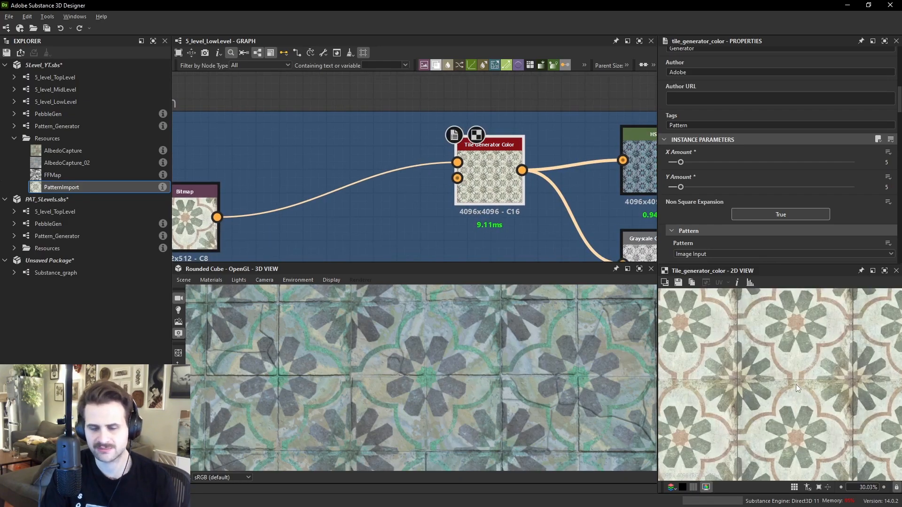
key("space")
type("tr")
left_click(395, 215)
left_click_drag(217, 217, 374, 220)
scroll(878, 104, "up", 2)
left_click(880, 96)
left_click(881, 96)
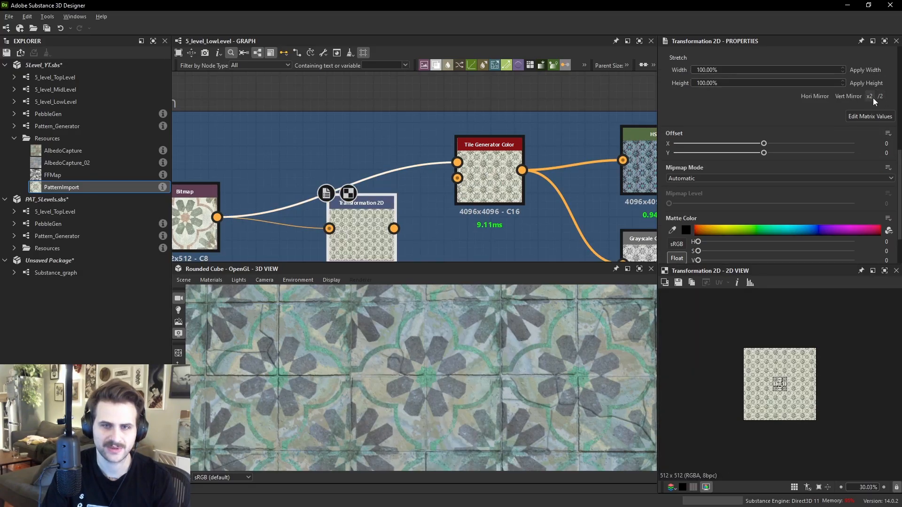
scroll(818, 354, "up", 3)
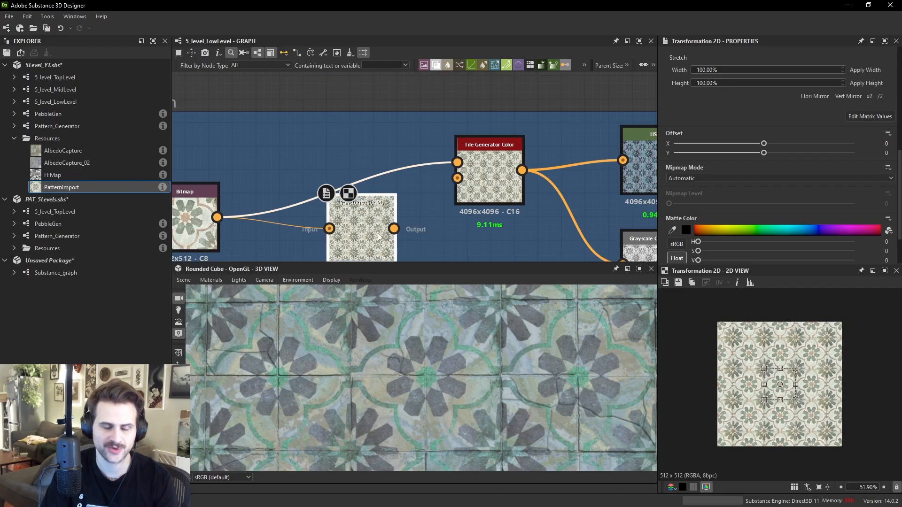
left_click_drag(359, 225, 382, 226)
middle_click_drag(382, 226, 353, 230)
key("Delete")
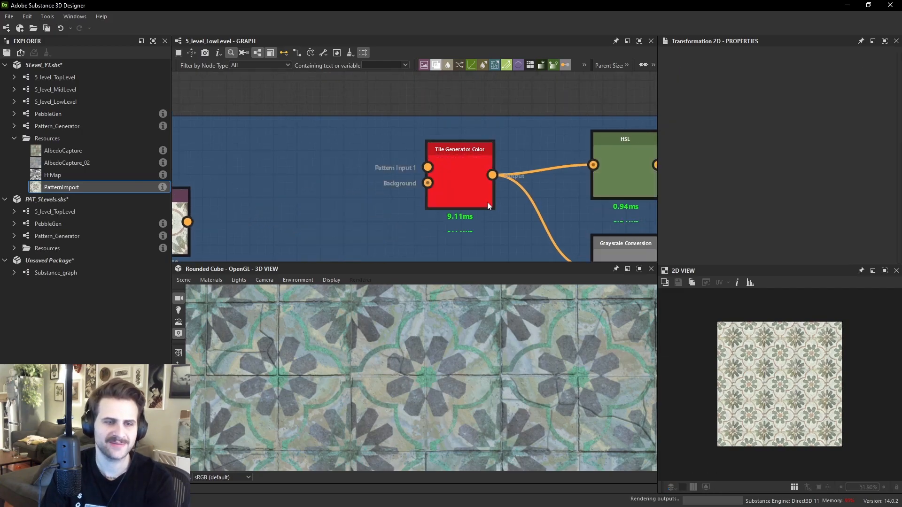
middle_click_drag(545, 192, 407, 199)
key("ctrl+z")
key("ctrl+z")
scroll(370, 216, "down", 3)
middle_click_drag(316, 208, 315, 182)
left_click_drag(275, 207, 297, 229)
key("Delete")
- Inspect the Grayscale Conversion, Histogram Scan and Invert Grayscale nodes of the pattern mask chain
double_click(440, 218)
scroll(807, 362, "down", 2)
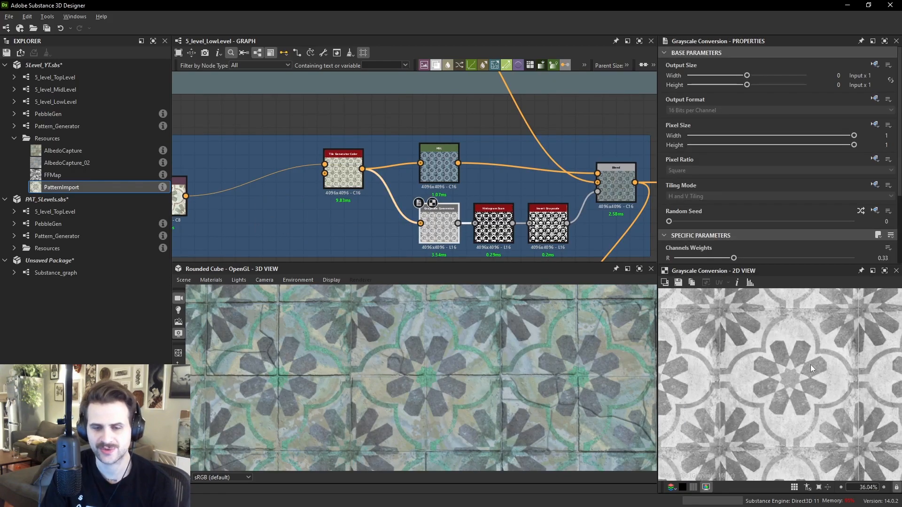
left_click_drag(446, 226, 440, 226)
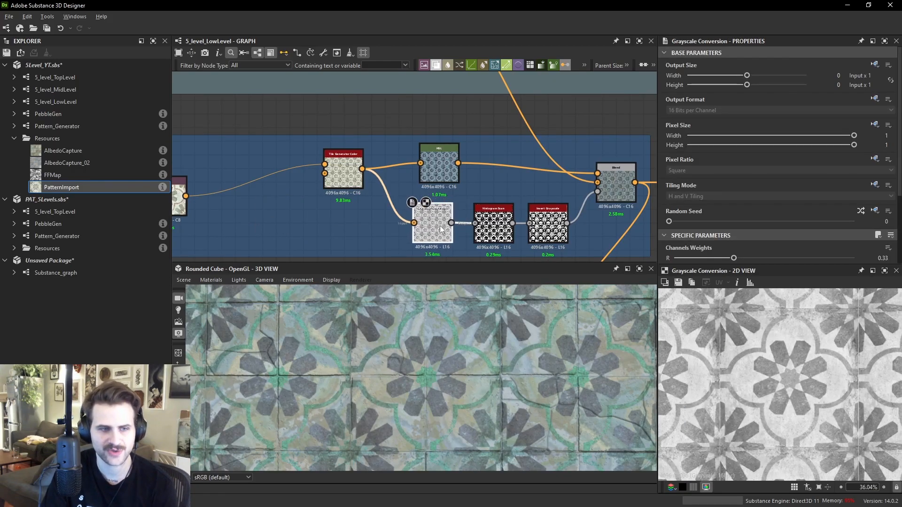
scroll(516, 224, "up", 1)
scroll(517, 224, "up", 1)
double_click(494, 221)
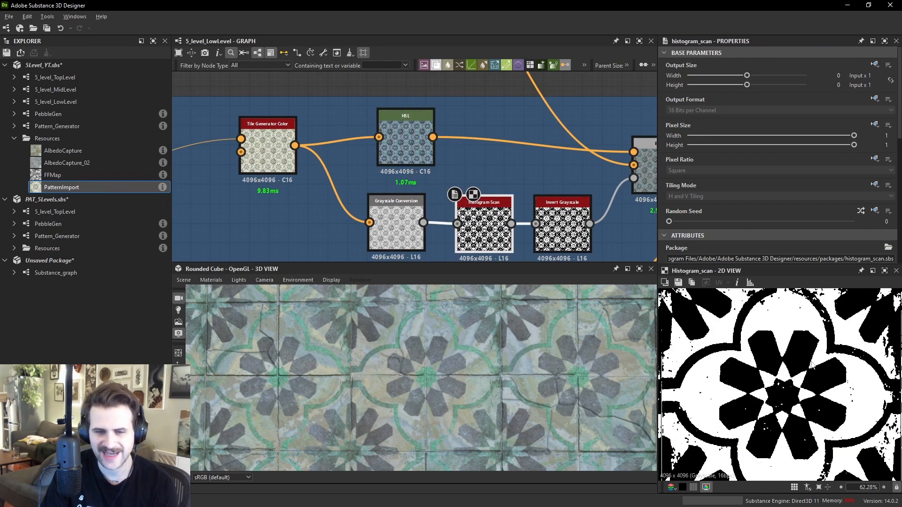
double_click(562, 221)
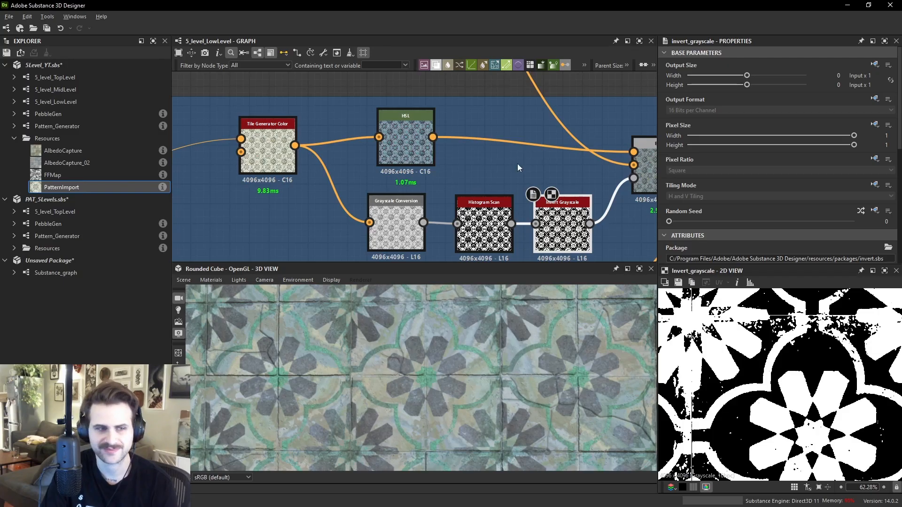
- Examine the pattern Blend's output and the Histogram Scan mask up close in the 2D view
middle_click_drag(584, 164, 493, 165)
left_click(582, 164)
double_click(582, 166)
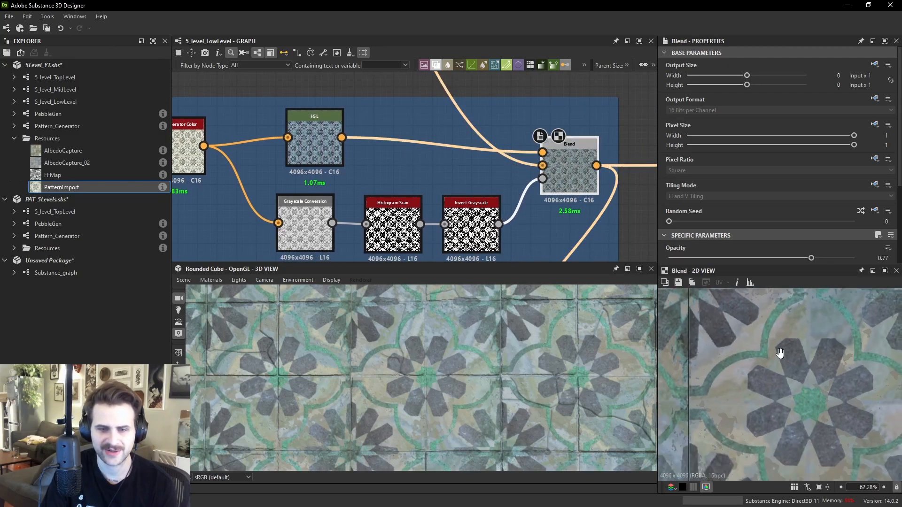
middle_click_drag(857, 371, 769, 358)
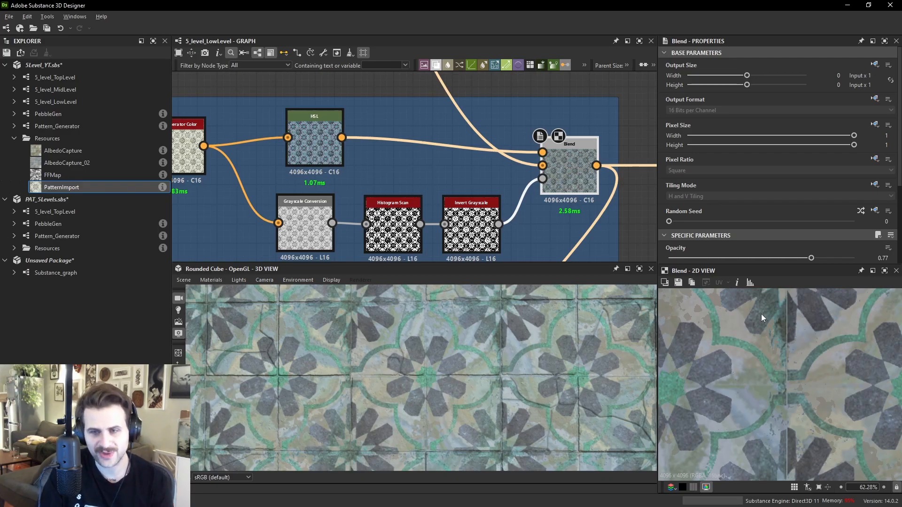
middle_click_drag(444, 186, 501, 147)
double_click(446, 185)
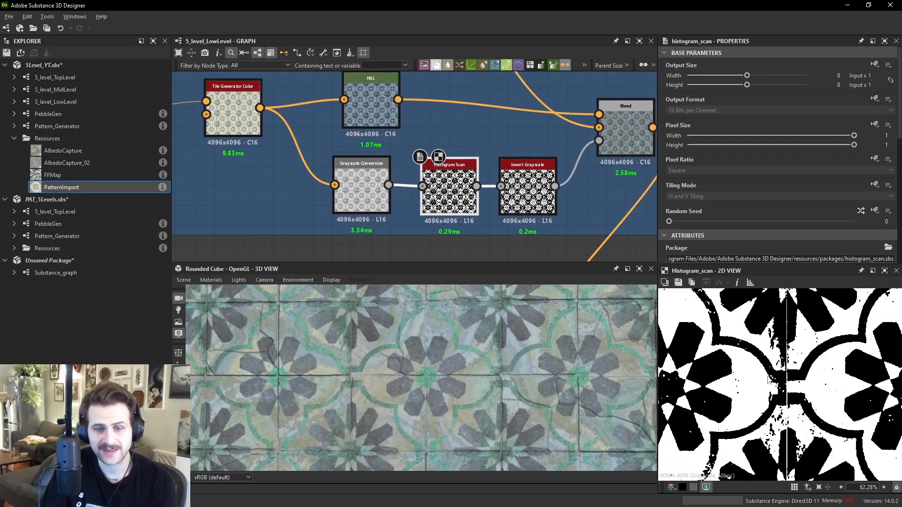
scroll(765, 353, "up", 4)
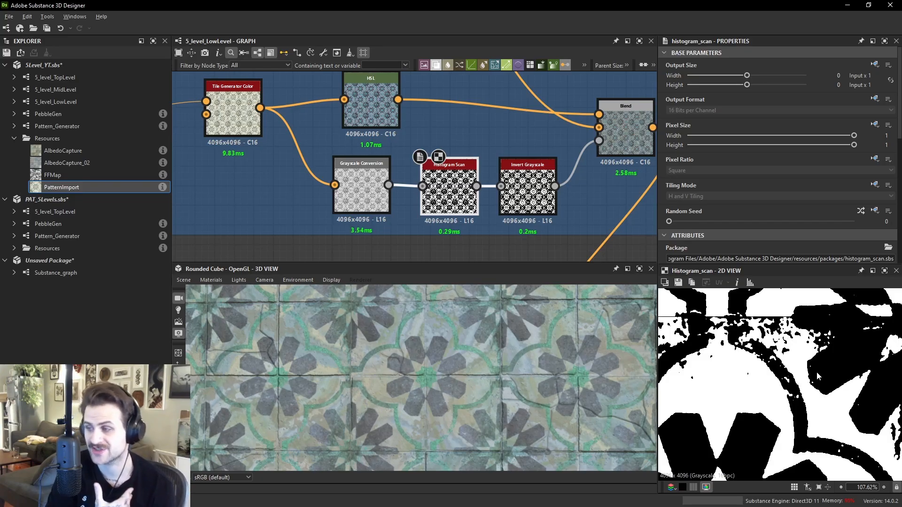
- Compare the Tile Generator Color output with the Grayscale Conversion, Histogram Scan and Invert Grayscale masks in the 2D view
scroll(425, 373, "up", 10)
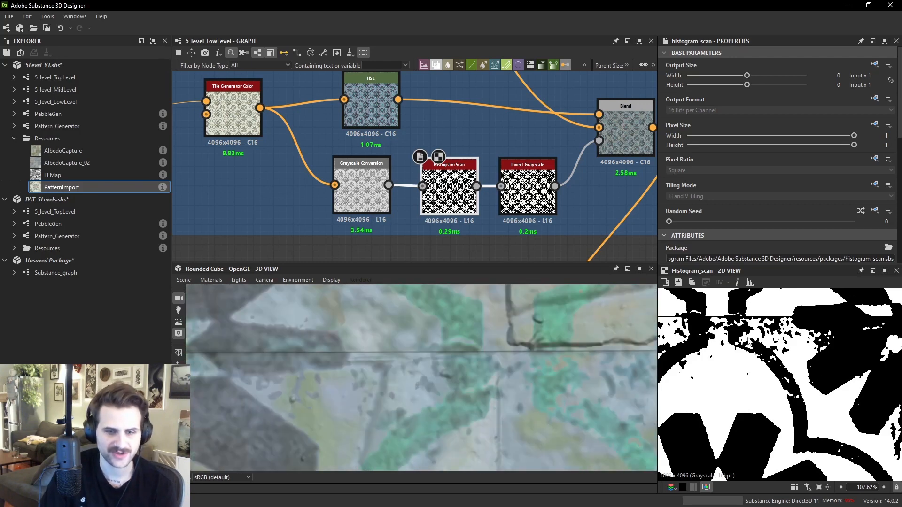
scroll(734, 323, "down", 4)
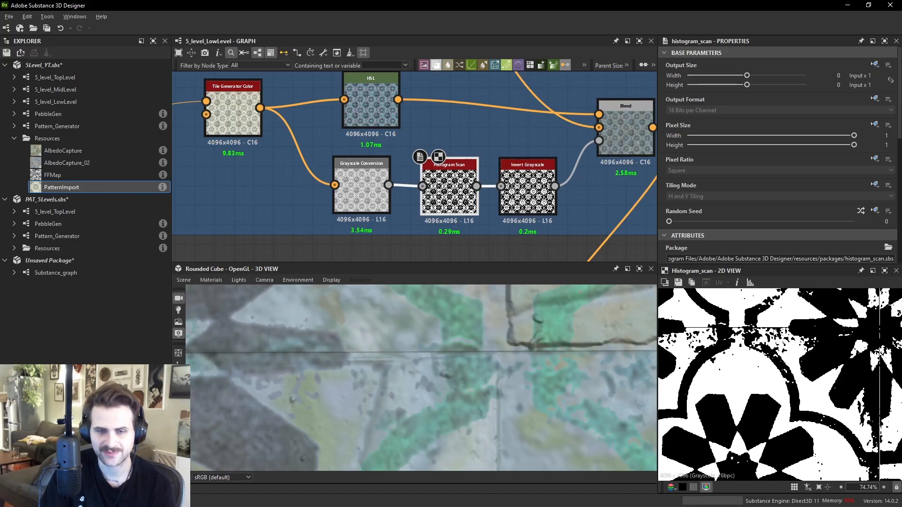
scroll(715, 415, "up", 9)
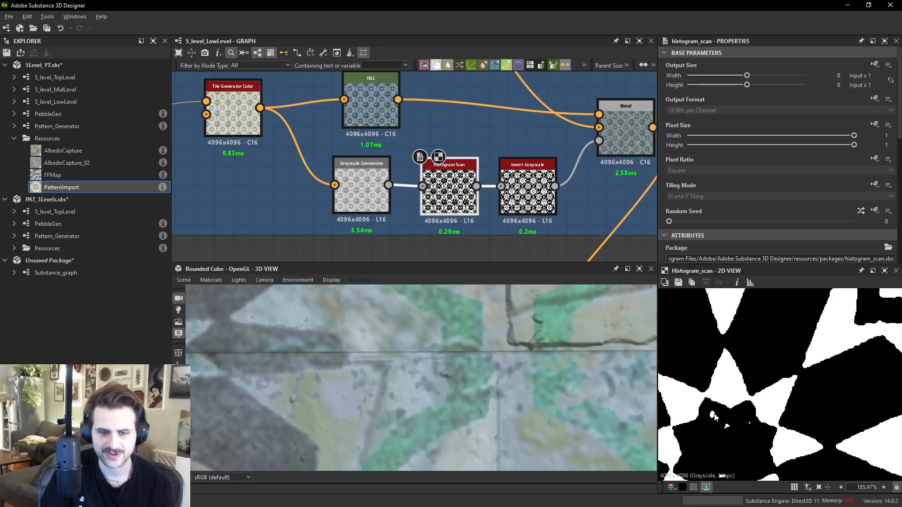
scroll(721, 409, "down", 4)
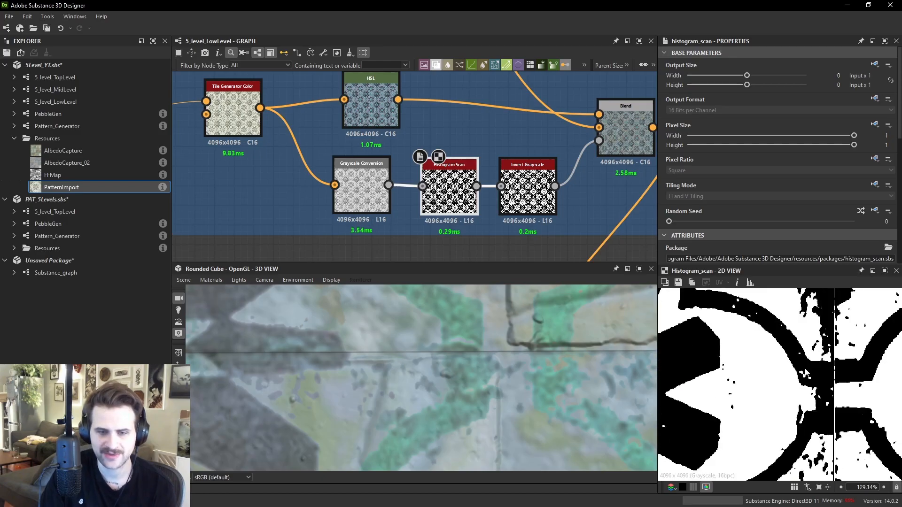
scroll(818, 360, "down", 5)
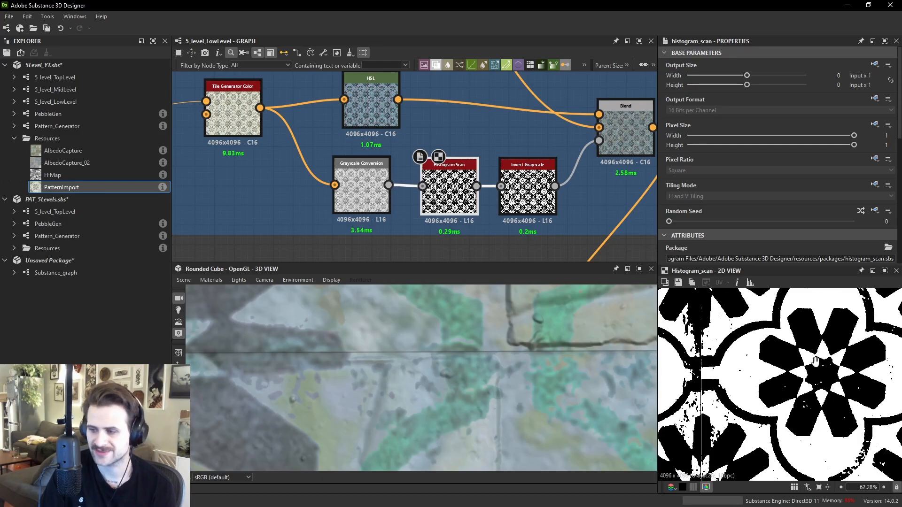
double_click(233, 120)
scroll(857, 384, "down", 3)
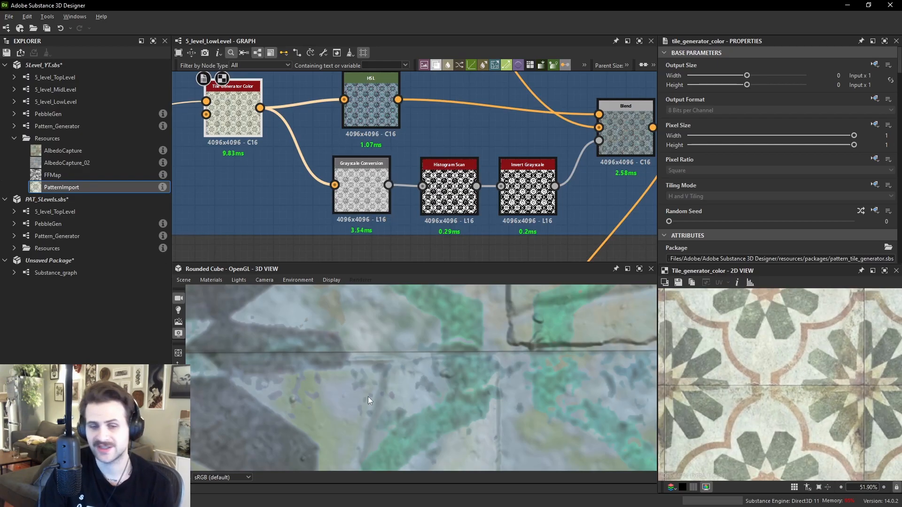
scroll(465, 372, "down", 5)
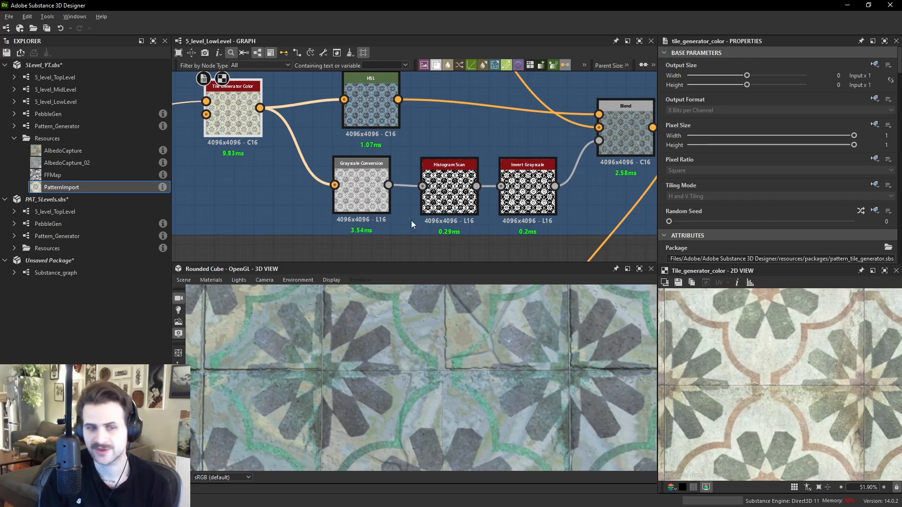
double_click(361, 188)
double_click(449, 190)
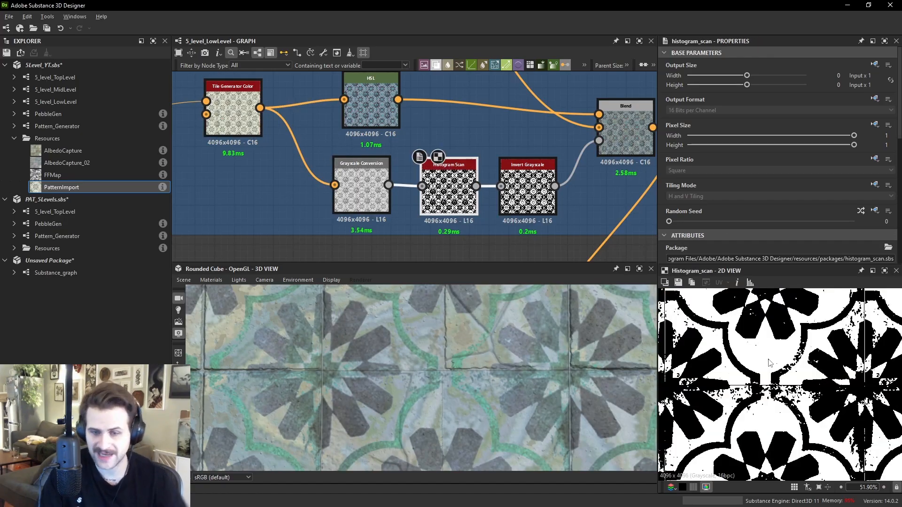
double_click(528, 190)
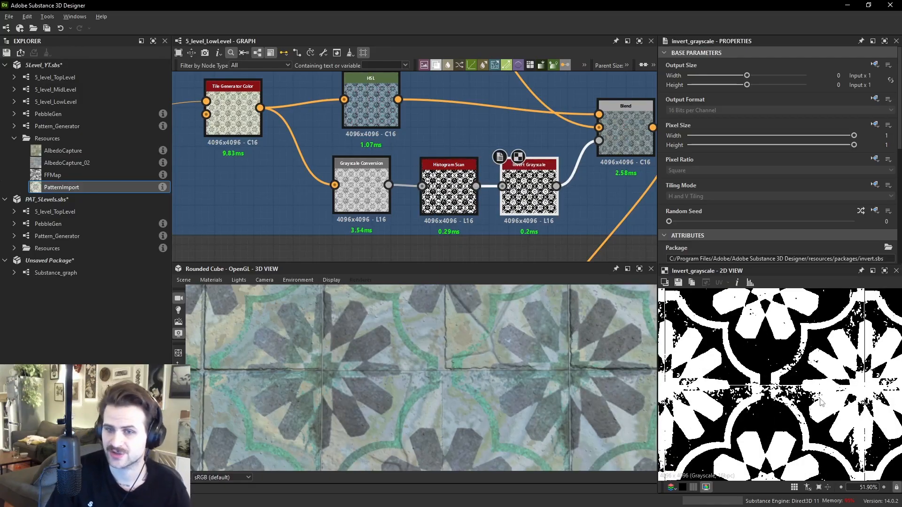
- Adjust the pattern HSL node's Hue to 0.62 and Lightness to 0.34
middle_click_drag(469, 105, 477, 134)
double_click(378, 134)
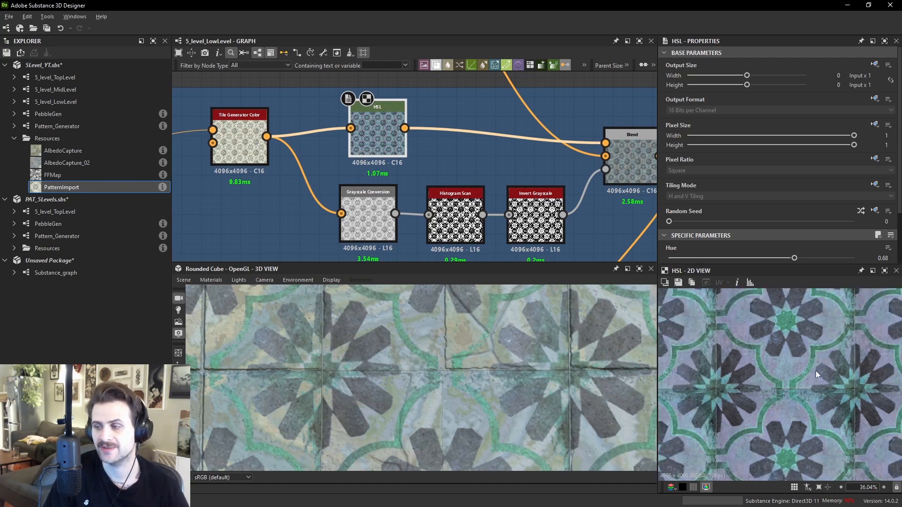
scroll(847, 201, "down", 3)
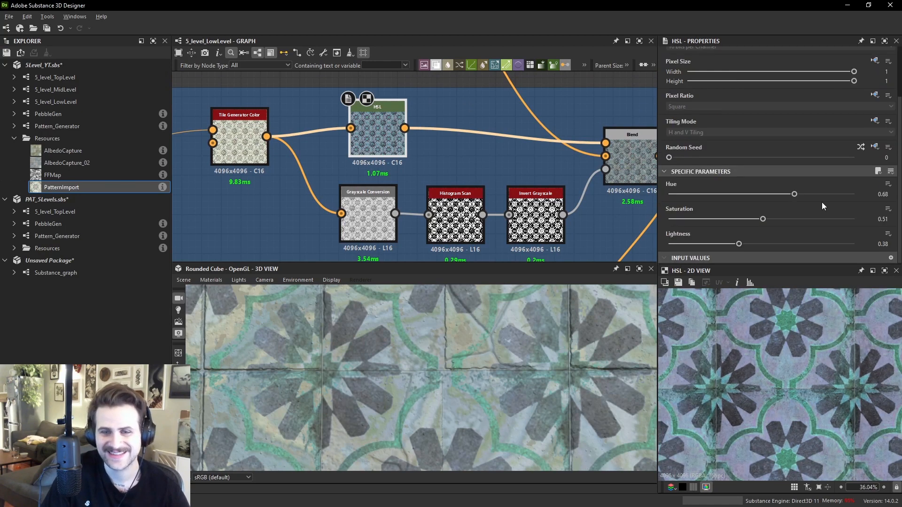
left_click_drag(794, 194, 784, 194)
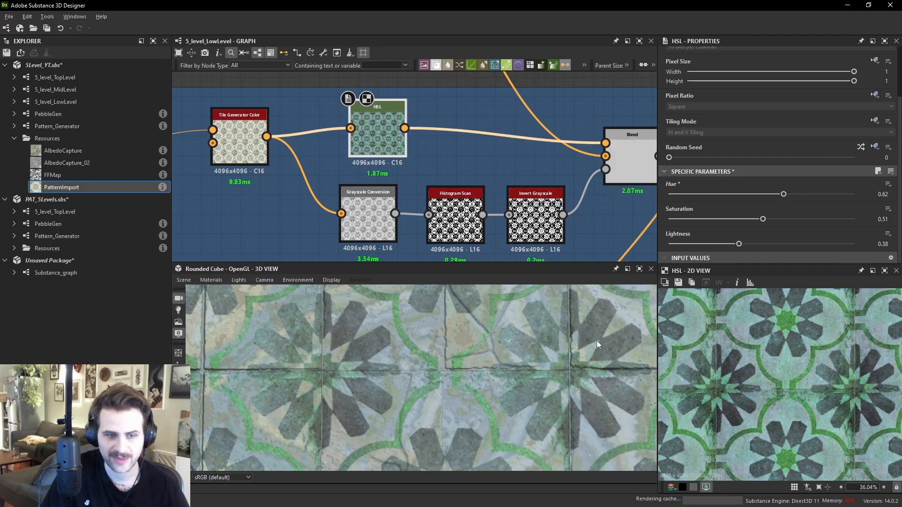
left_click_drag(740, 244, 731, 244)
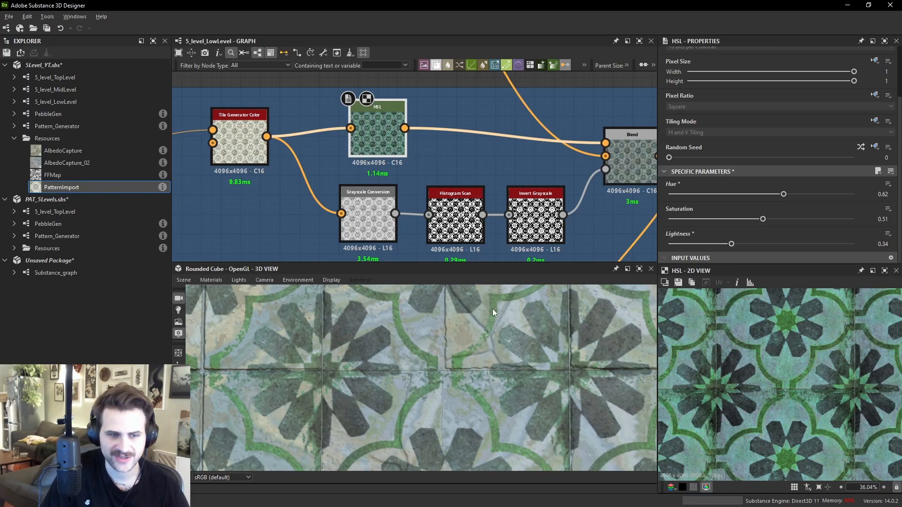
- Try setting the HSL Hue to 0.56, Saturation to 0.56 and Lightness to 0.39, then undo these three changes
middle_click_drag(531, 290, 460, 327)
scroll(551, 417, "up", 2)
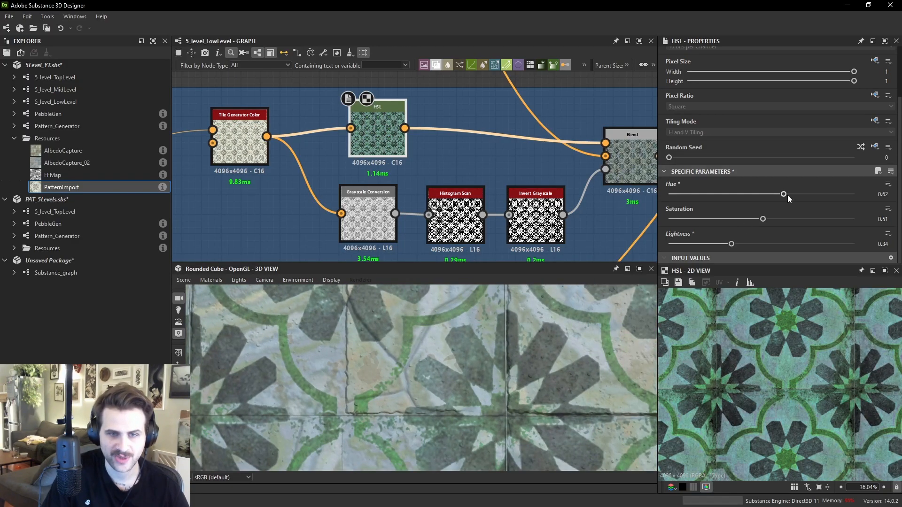
left_click_drag(782, 194, 772, 219)
left_click_drag(730, 244, 741, 244)
scroll(737, 355, "up", 2)
scroll(763, 369, "up", 1)
middle_click_drag(766, 372, 747, 442)
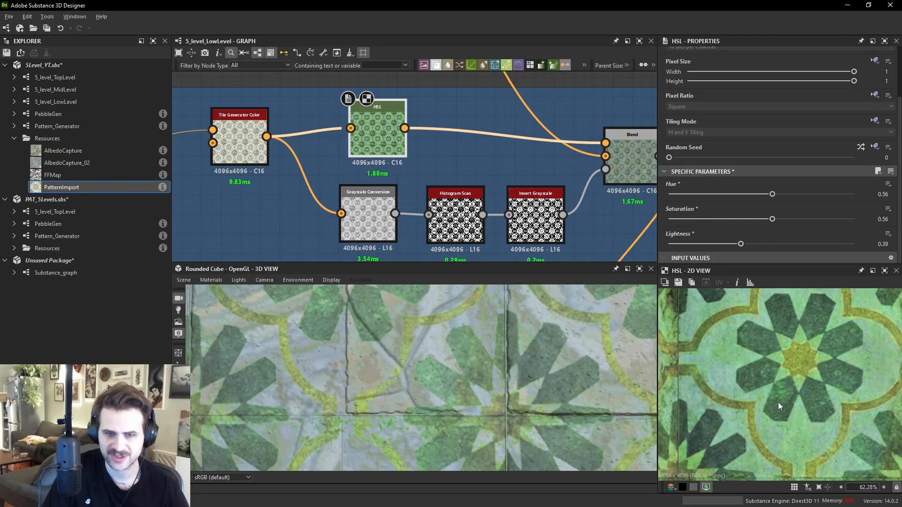
scroll(816, 369, "up", 3)
scroll(792, 357, "up", 2)
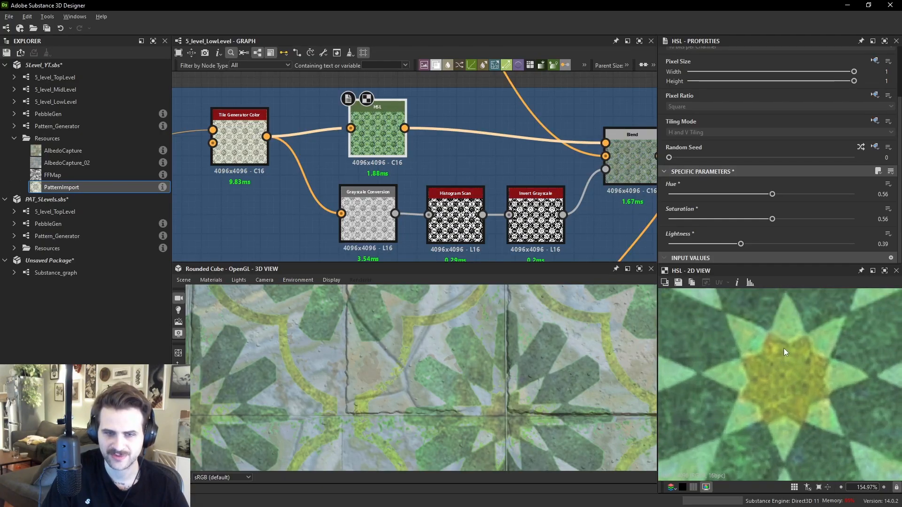
scroll(798, 426, "down", 5)
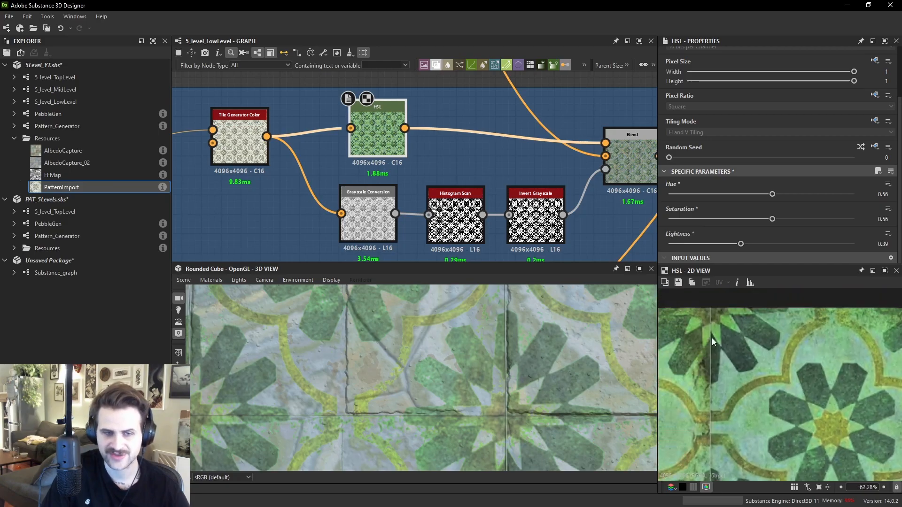
key("ctrl+z")
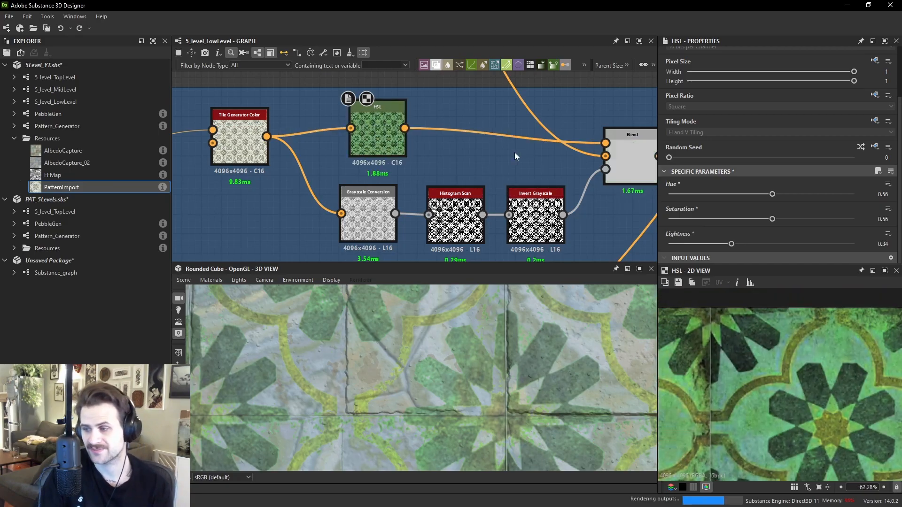
key("ctrl+z")
scroll(545, 348, "down", 5)
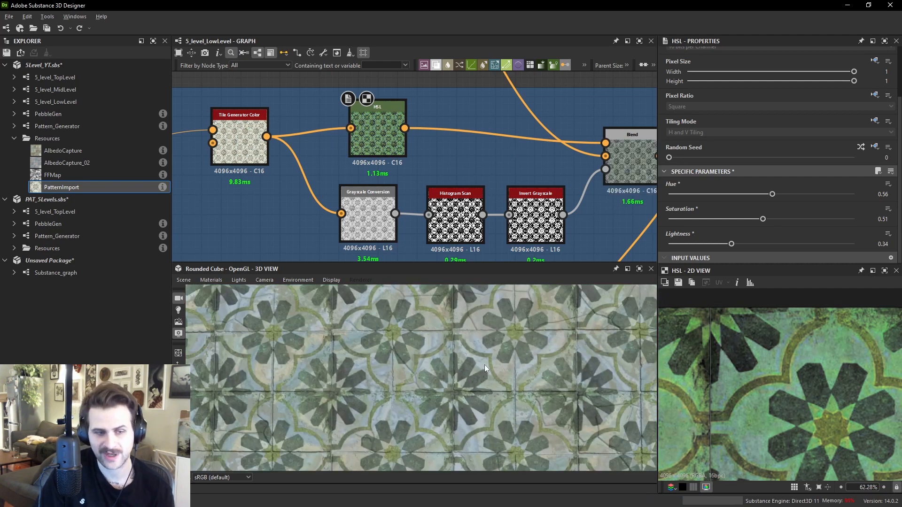
scroll(485, 367, "up", 3)
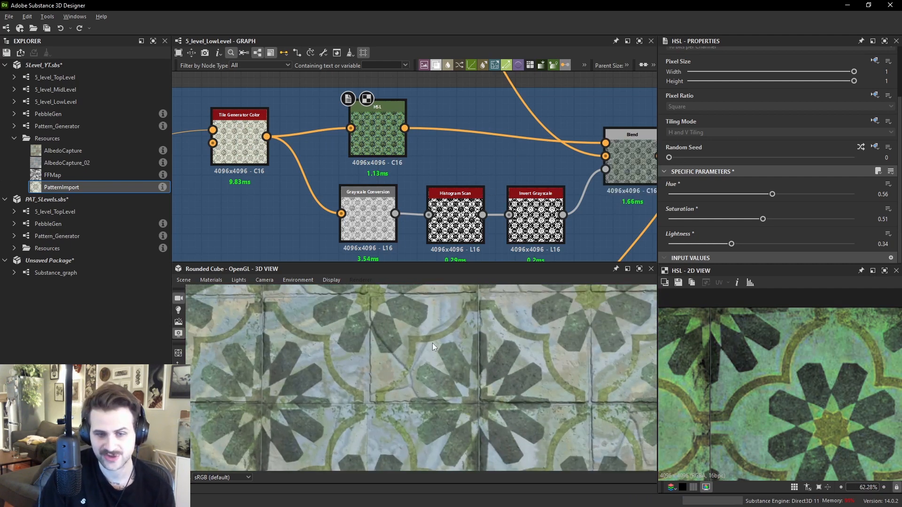
key("ctrl+z")
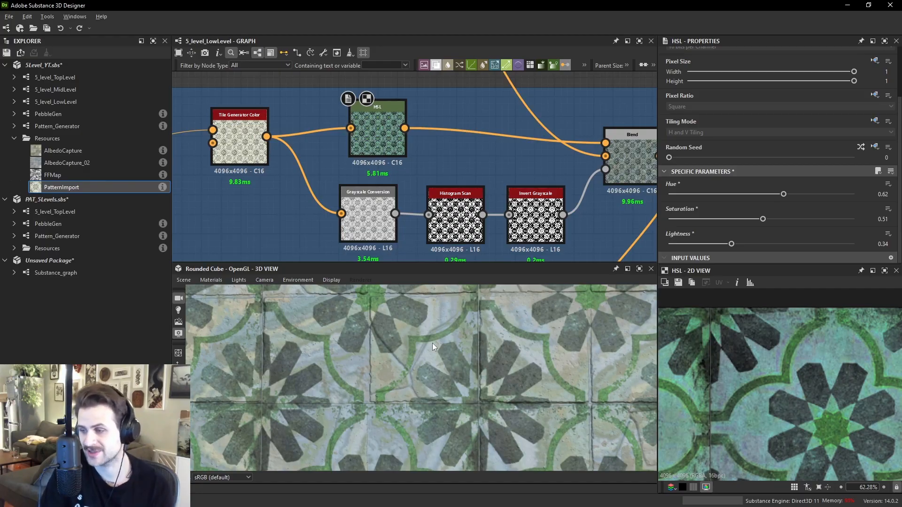
- Inspect the Levels node after the Grout frame and the Blend node in the Finisher frame
scroll(496, 221, "down", 2)
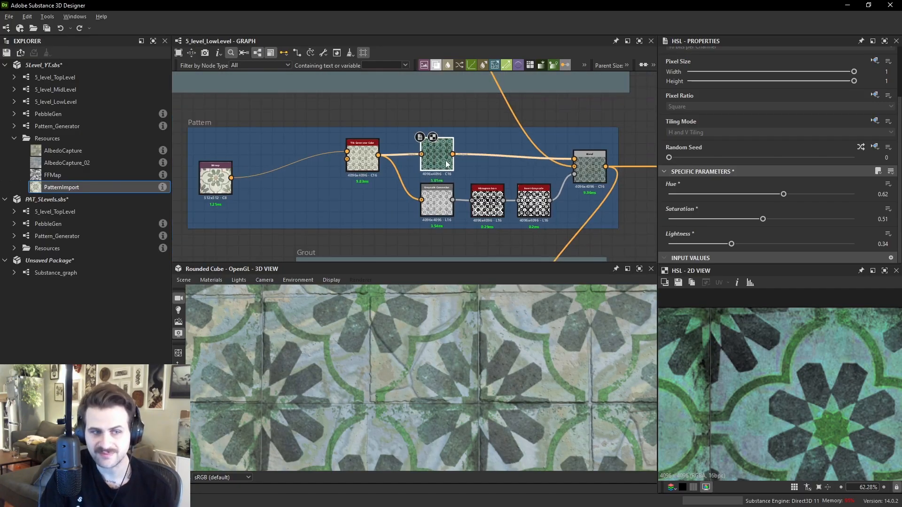
scroll(493, 132, "down", 2)
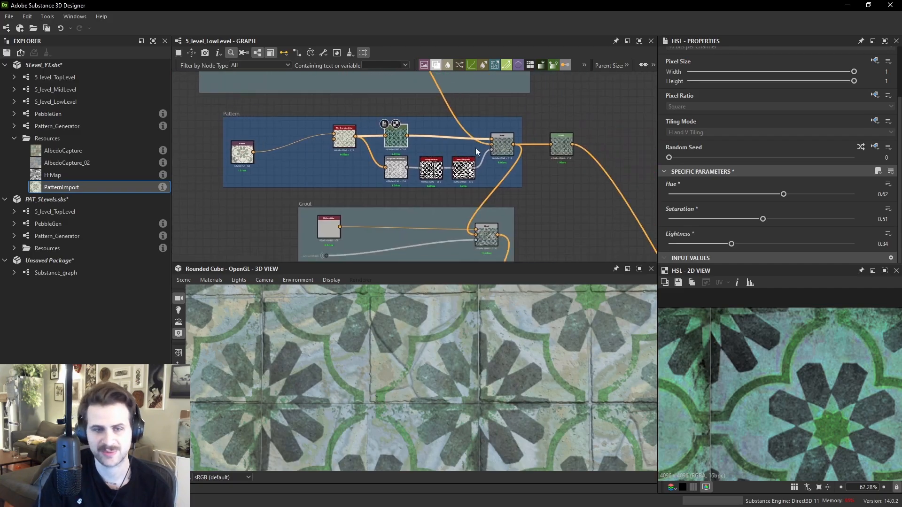
middle_click_drag(487, 182, 472, 115)
left_click_drag(551, 86, 543, 165)
left_click_drag(464, 169, 545, 164)
double_click(544, 165)
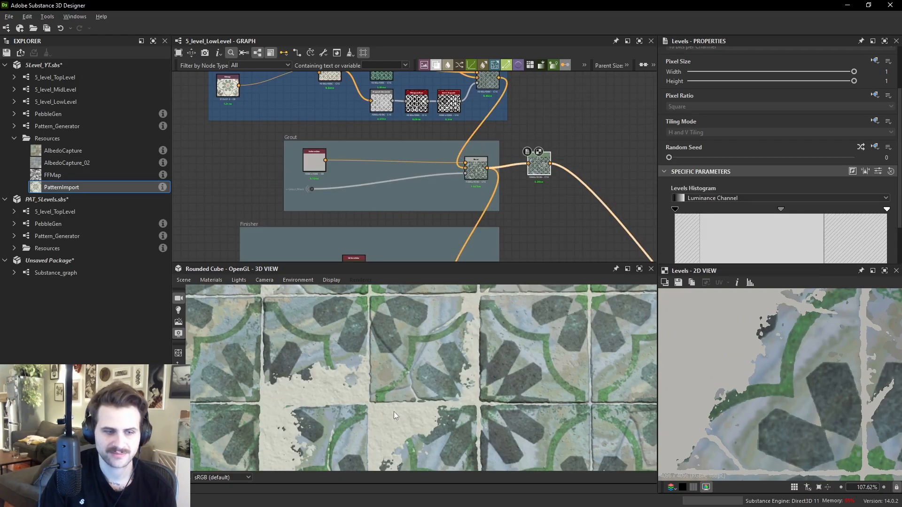
middle_click_drag(511, 195, 524, 160)
left_click_drag(544, 128, 532, 187)
middle_click_drag(511, 232, 516, 179)
scroll(493, 199, "up", 1)
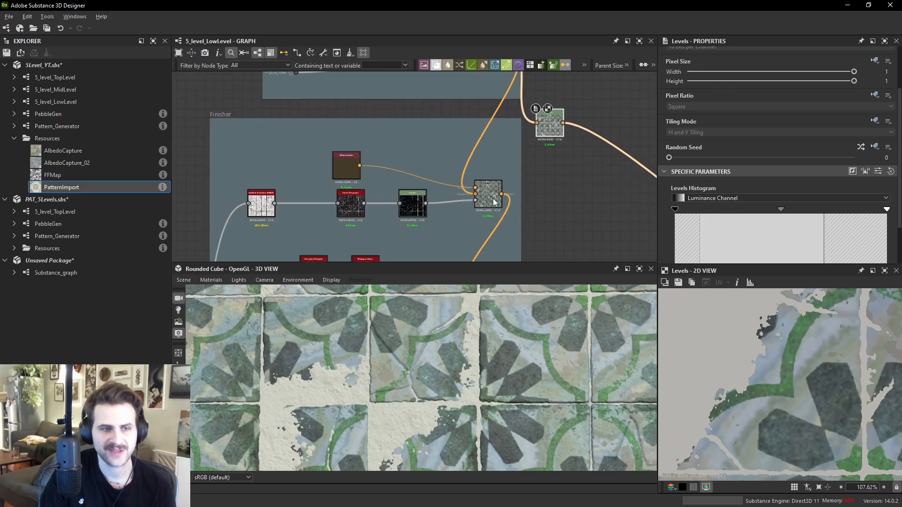
double_click(494, 202)
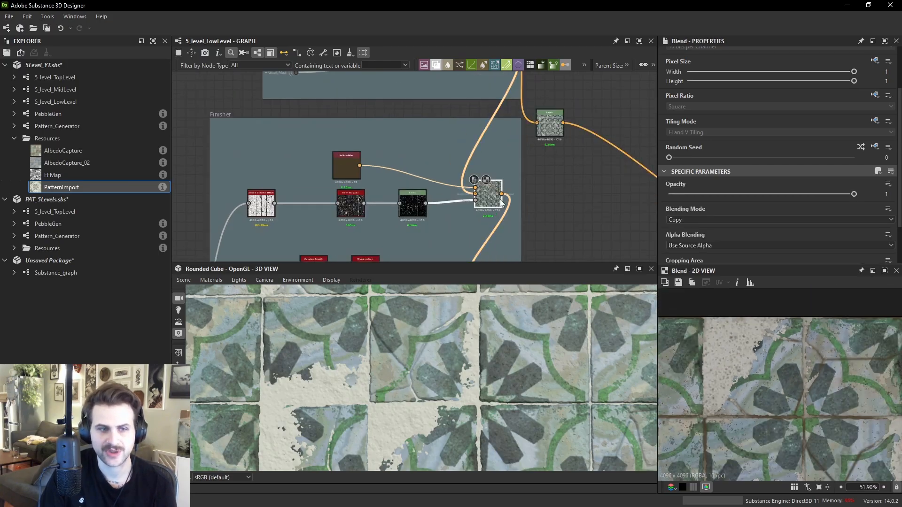
left_click_drag(502, 193, 564, 200)
middle_click_drag(563, 201, 562, 149)
left_click_drag(500, 233, 552, 148)
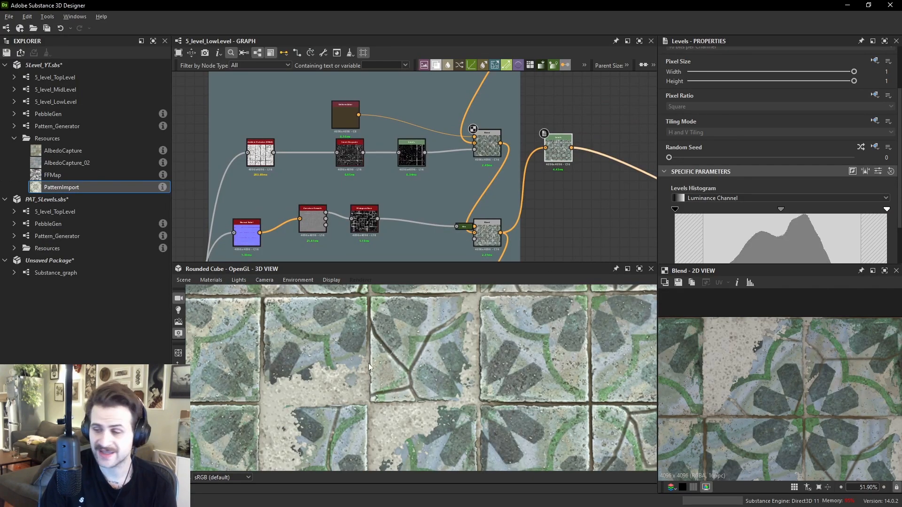
- Examine the Finisher's Histogram Scan and Levels masks in the 2D view against the tiles in the 3D view
left_click(371, 223)
middle_click_drag(835, 393, 822, 375)
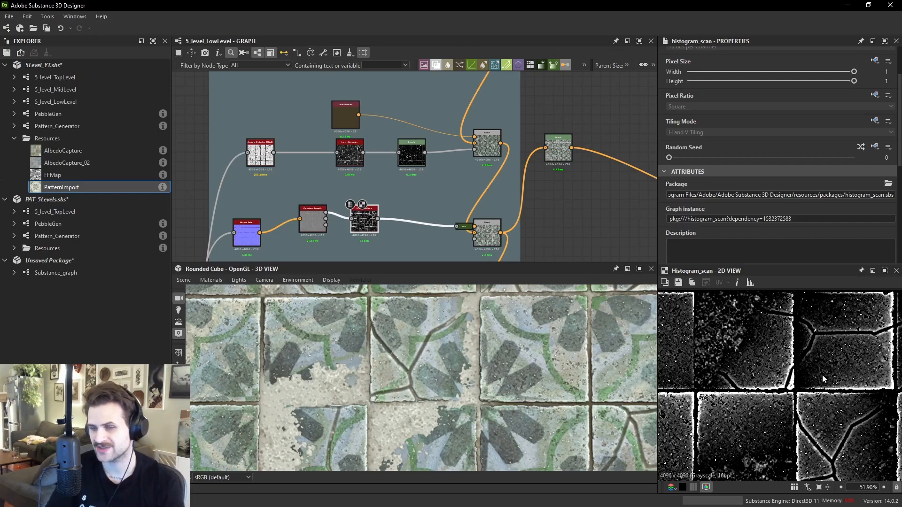
scroll(576, 425, "up", 5)
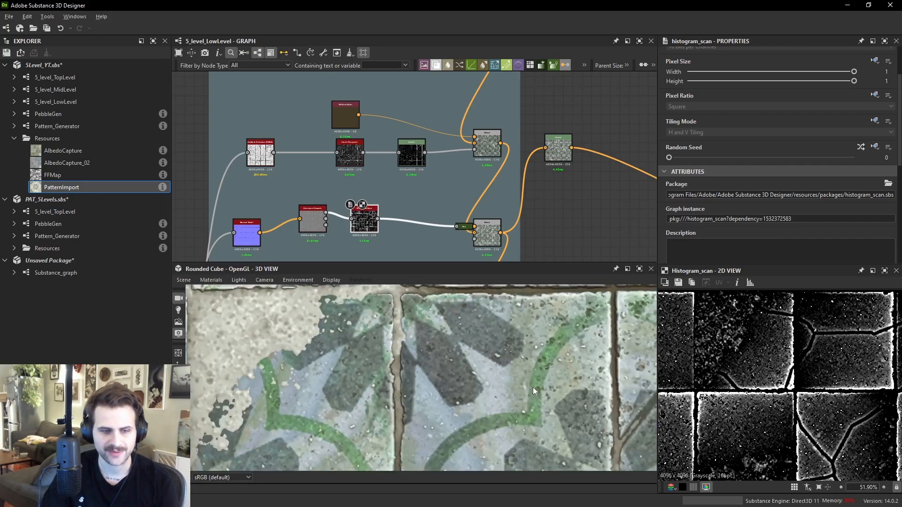
middle_click_drag(533, 387, 481, 377)
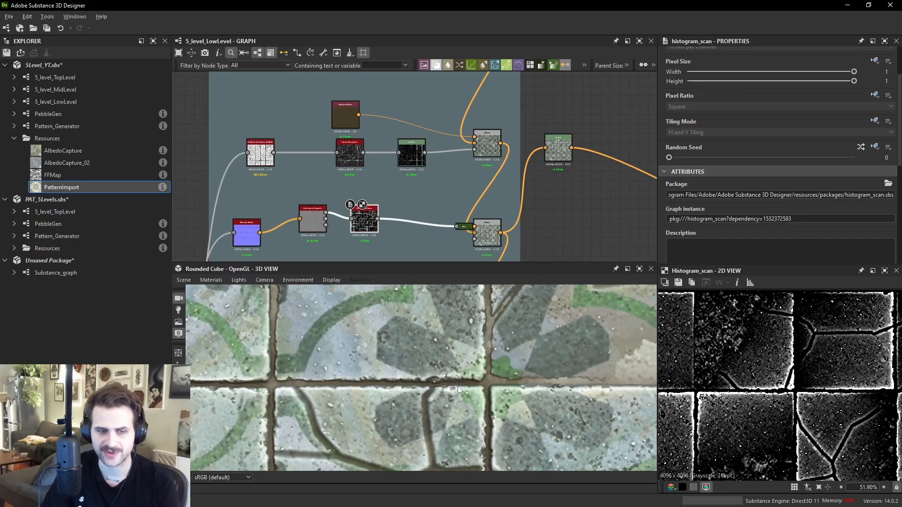
scroll(494, 379, "up", 6)
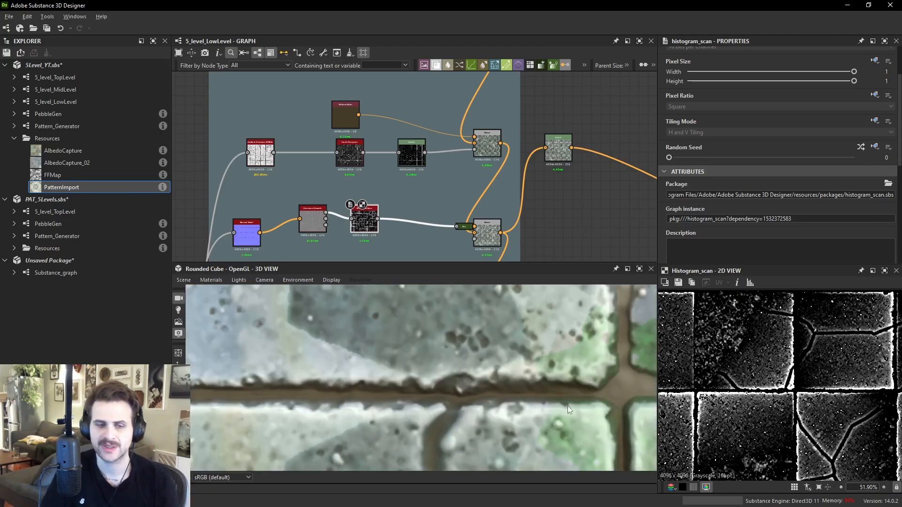
scroll(597, 405, "down", 8)
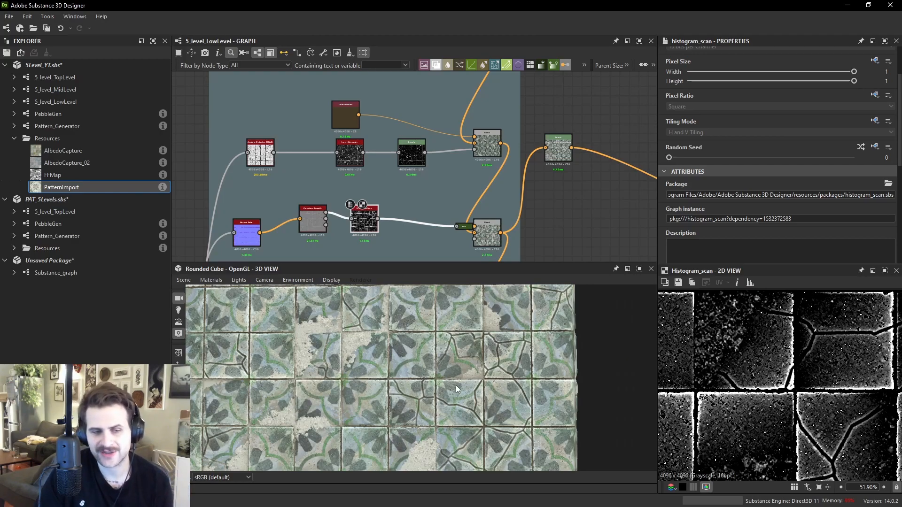
right_click_drag(455, 385, 500, 288)
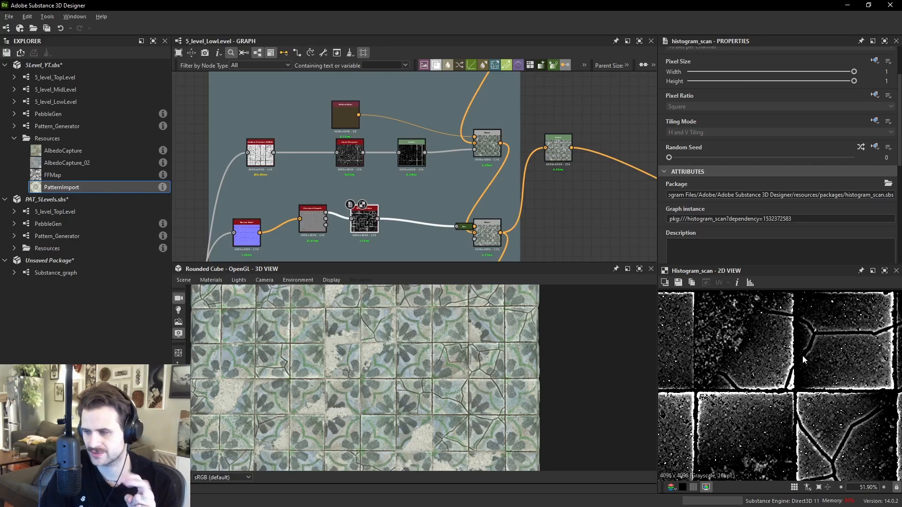
left_click(412, 153)
middle_click_drag(458, 167, 487, 207)
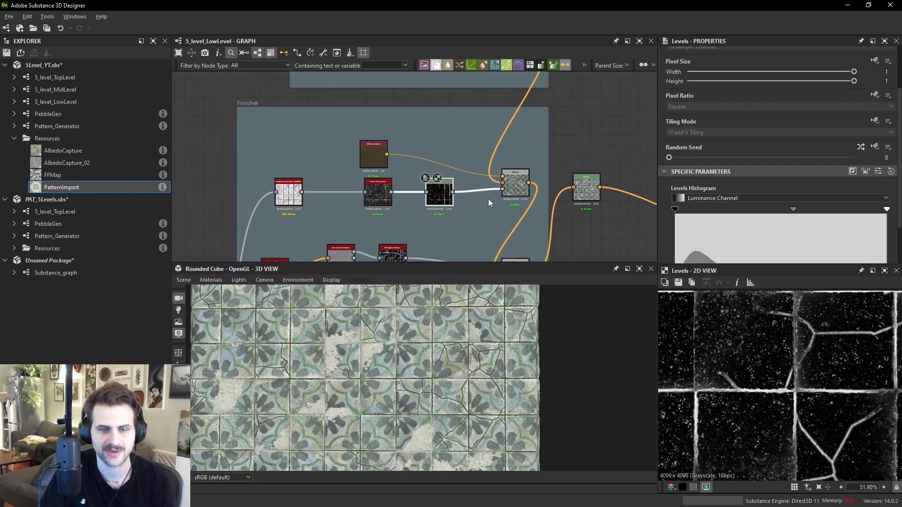
- Move the dark color node in the Finisher frame closer to its Blend, then inspect the Blend and its Levels opacity mask
left_click_drag(373, 160, 416, 155)
left_click(509, 189)
scroll(819, 387, "up", 3)
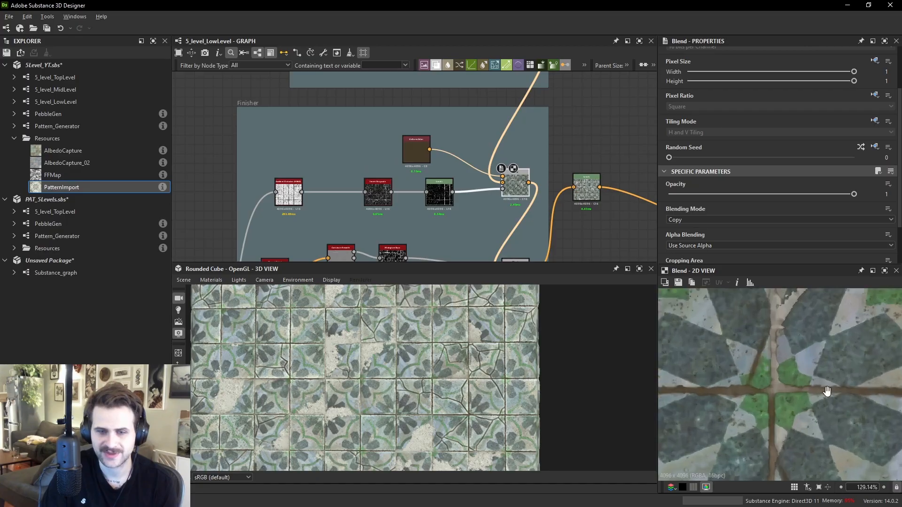
scroll(798, 359, "up", 4)
left_click(439, 192)
scroll(793, 352, "down", 1)
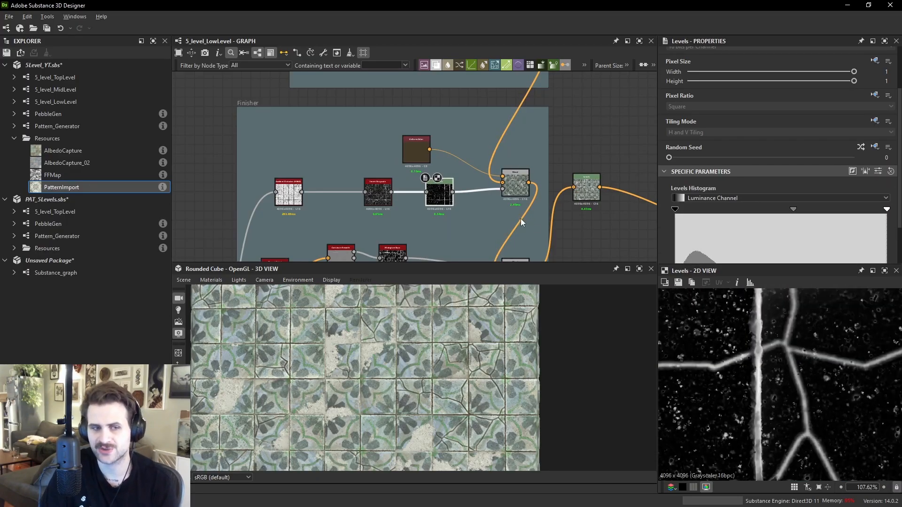
scroll(508, 189, "up", 5)
left_click(511, 186)
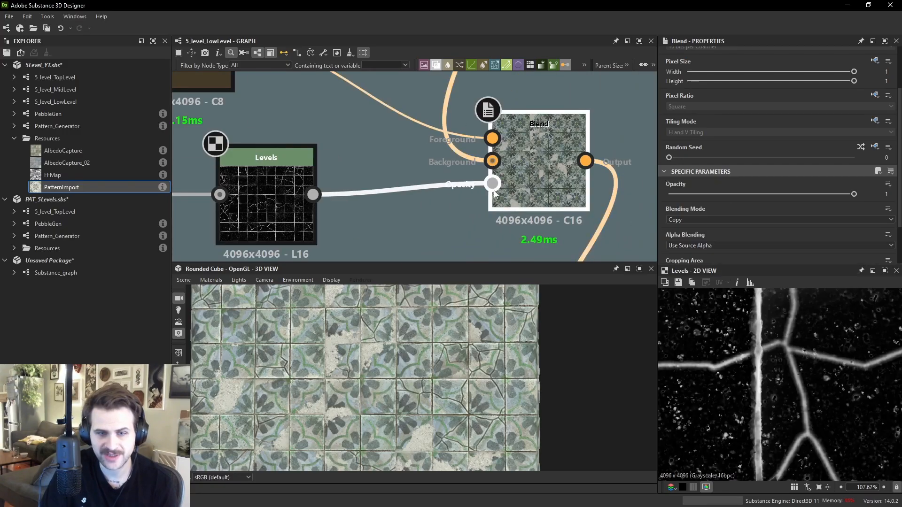
- Add a Gradient Map node and wire it into the Finisher Blend's foreground input
middle_click_drag(400, 156, 419, 227)
left_click(235, 139)
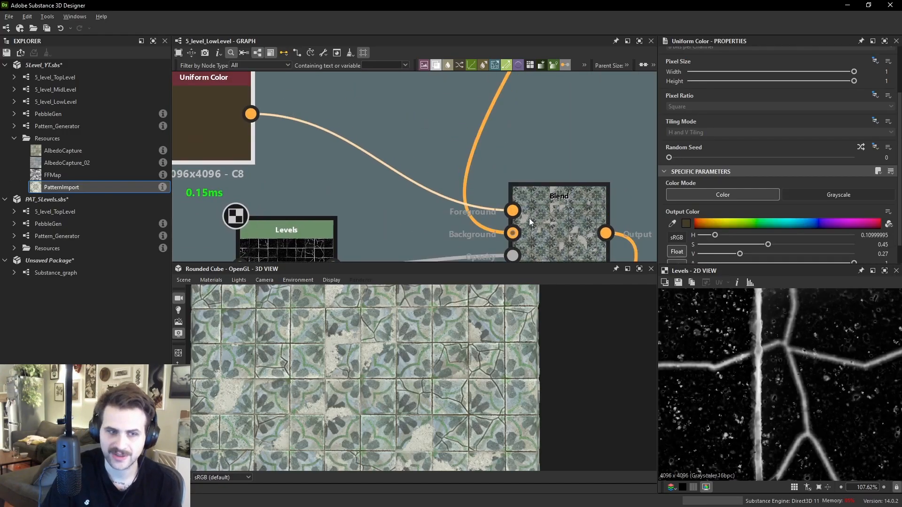
scroll(533, 227, "down", 3)
left_click(464, 238)
key("space")
type("gr")
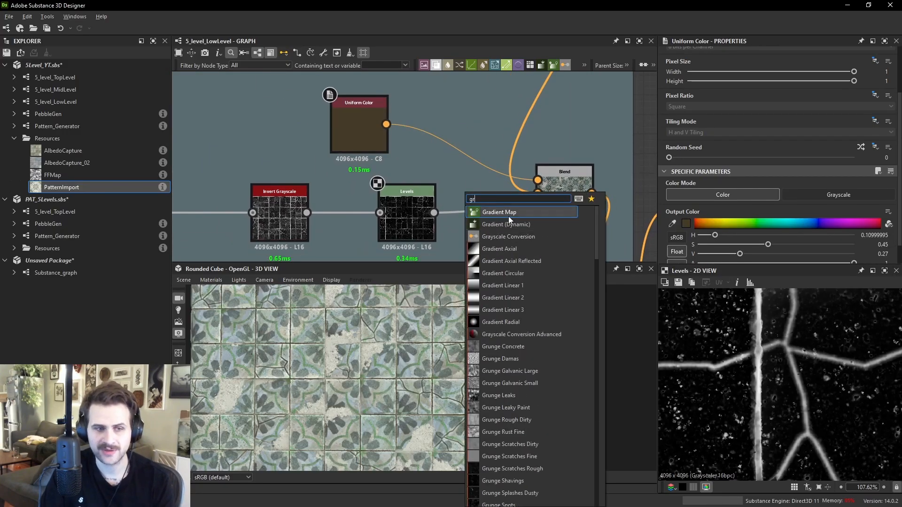
left_click(499, 212)
scroll(435, 216, "down", 1)
scroll(434, 216, "down", 1)
left_click_drag(217, 214, 459, 245)
left_click_drag(459, 245, 525, 193)
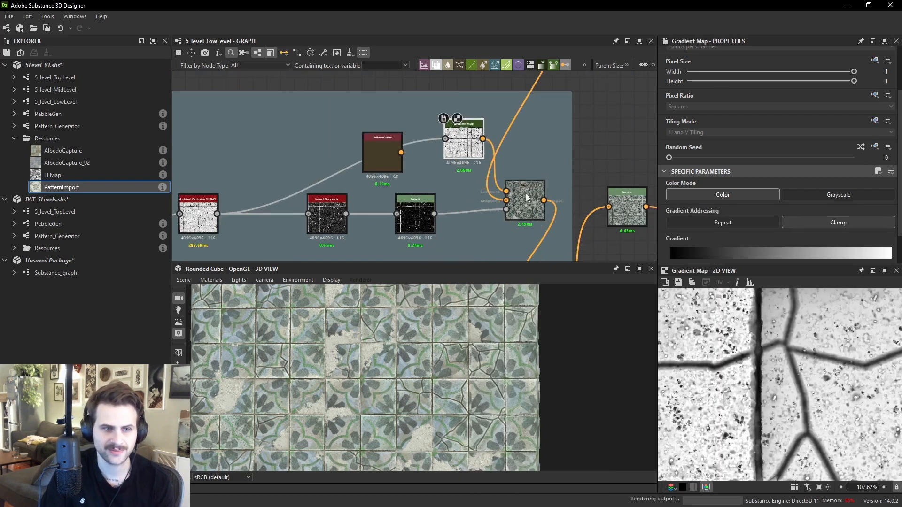
- Set the Finisher Blend's blending mode to Multiply, then undo that change
left_click(535, 211)
left_click(690, 218)
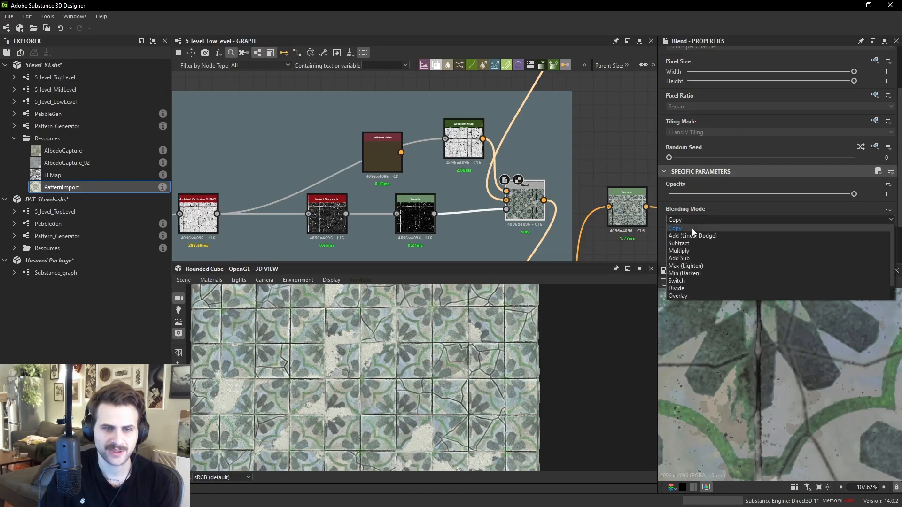
left_click(696, 251)
scroll(437, 359, "up", 5)
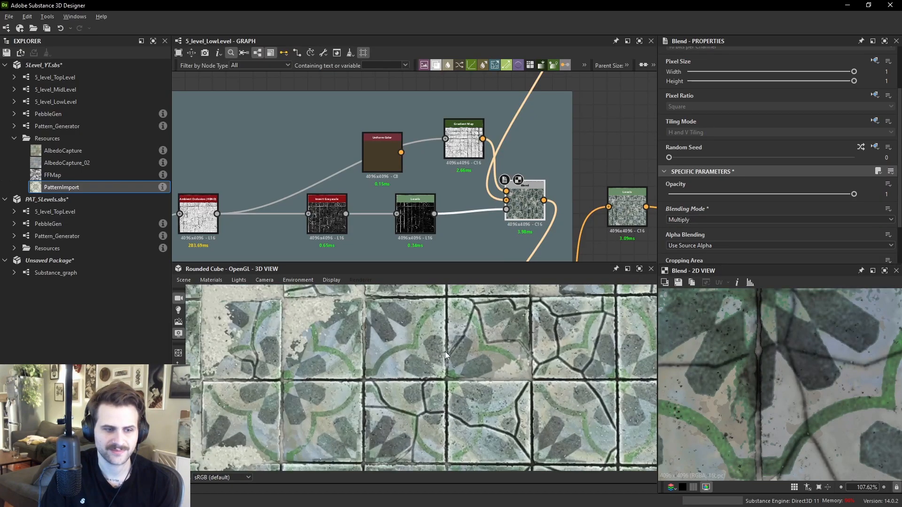
scroll(771, 383, "down", 3)
scroll(790, 394, "up", 5)
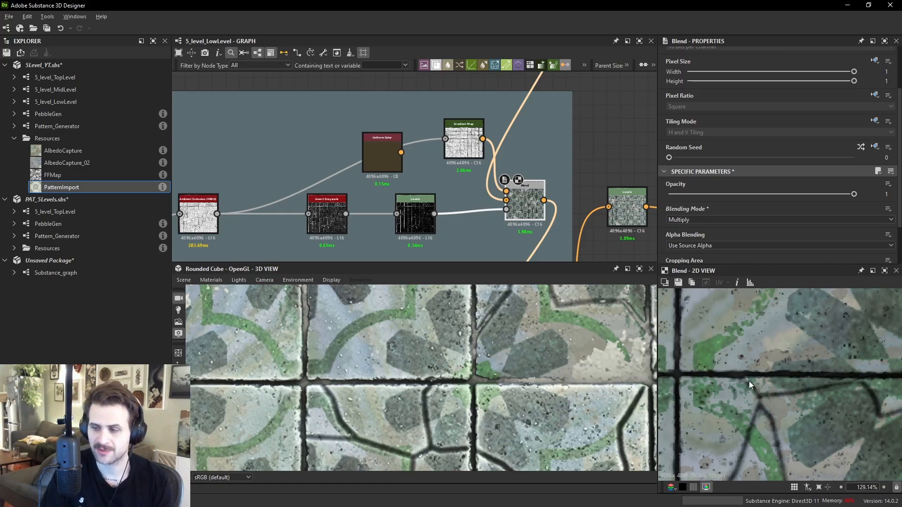
key("ctrl+z")
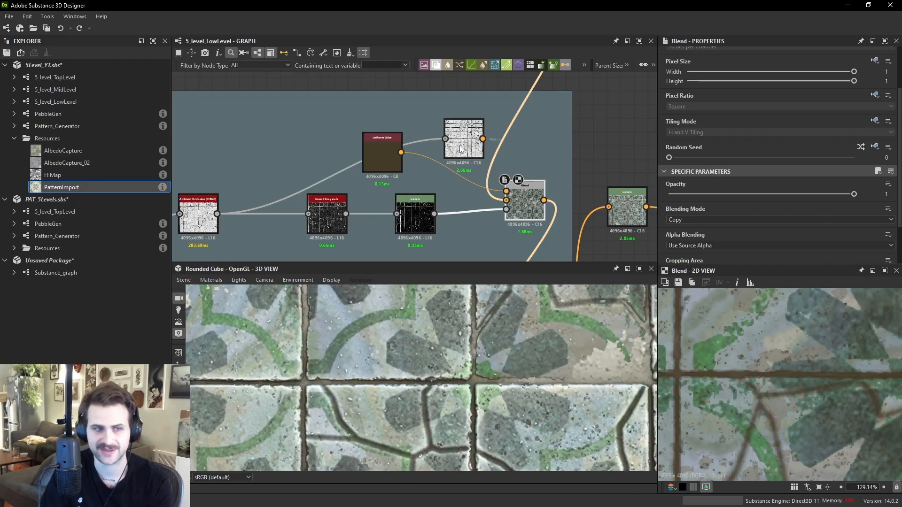
- Delete the Gradient Map node and nudge the Finisher Blend node back into place
left_click_drag(458, 145, 473, 116)
key("Delete")
left_click_drag(527, 210, 533, 217)
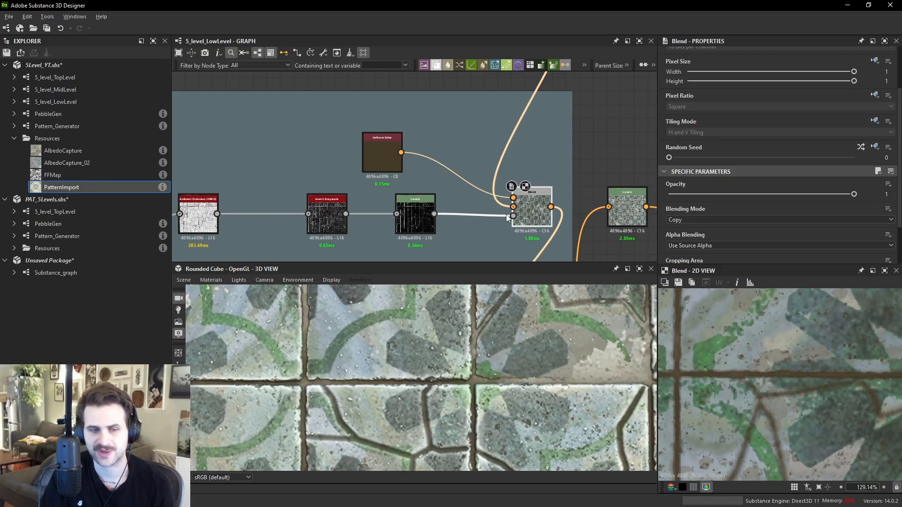
- Navigate to the Roughness frame and preview its Grayscale Conversion and Histogram Range nodes
scroll(490, 209, "down", 2)
scroll(491, 207, "down", 2)
middle_click_drag(550, 208, 545, 134)
left_click_drag(554, 132, 568, 182)
scroll(563, 181, "down", 1)
scroll(560, 174, "down", 2)
middle_click_drag(560, 174, 538, 256)
scroll(464, 174, "down", 3)
middle_click_drag(500, 222, 503, 241)
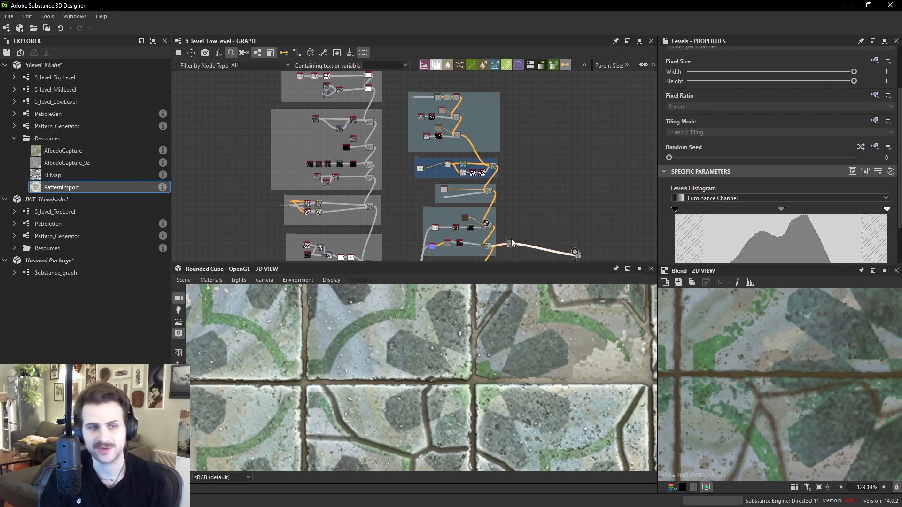
middle_click_drag(494, 205, 480, 83)
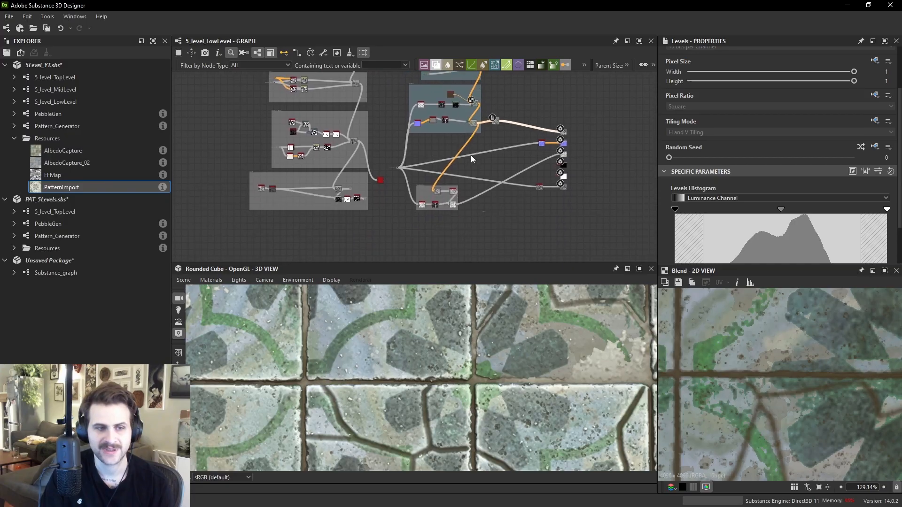
scroll(441, 202, "up", 5)
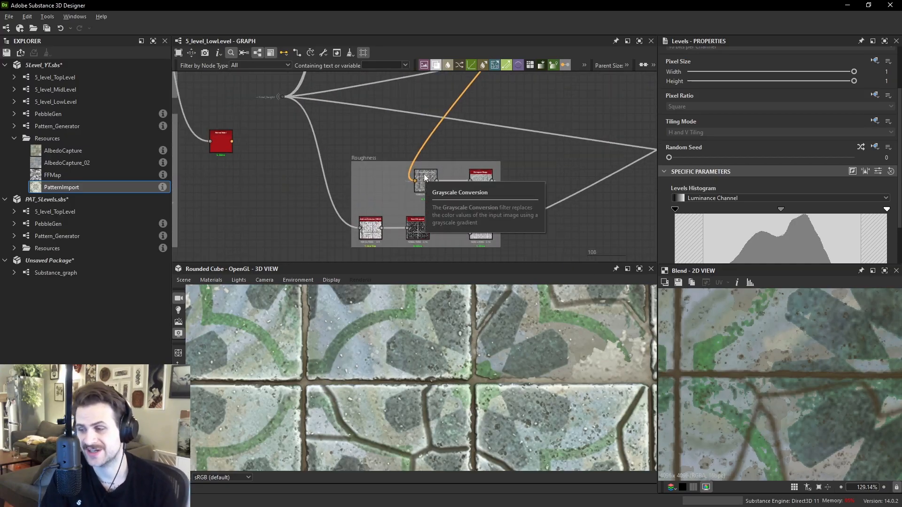
scroll(424, 177, "up", 3)
double_click(415, 200)
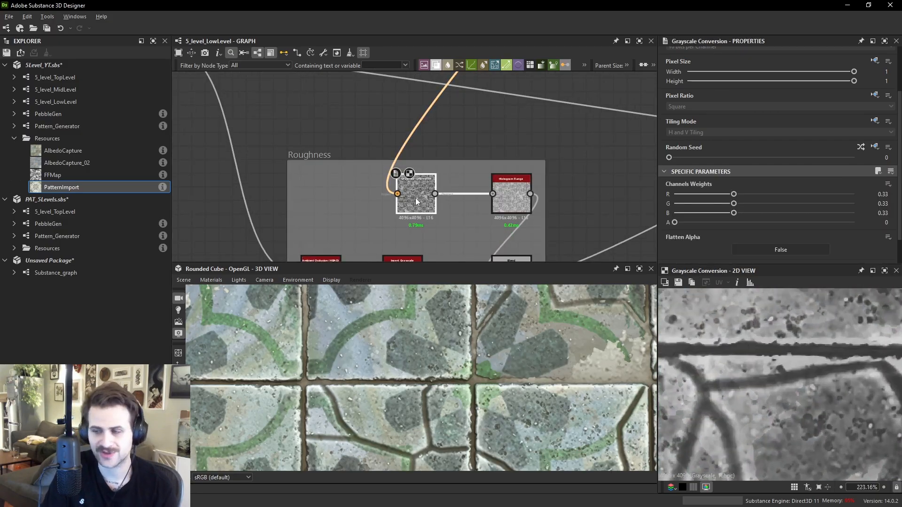
double_click(511, 194)
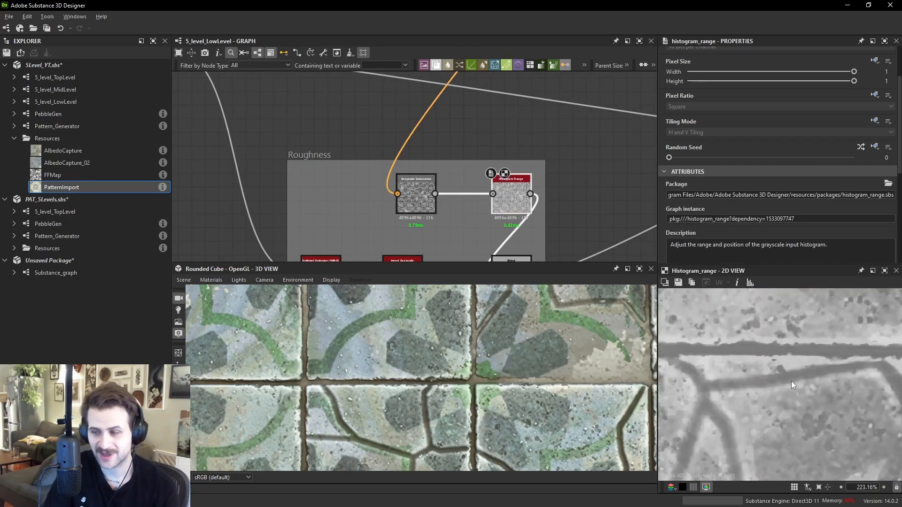
scroll(772, 336, "down", 1)
scroll(773, 338, "down", 2)
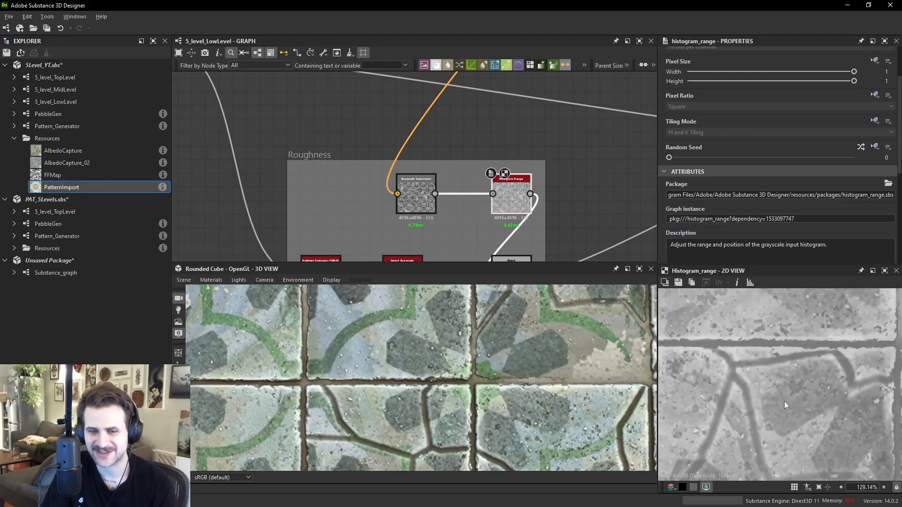
scroll(765, 387, "down", 3)
- Nudge the Histogram Range node left and compare the Roughness Blend and Grayscale Conversion previews
left_click_drag(514, 207, 500, 207)
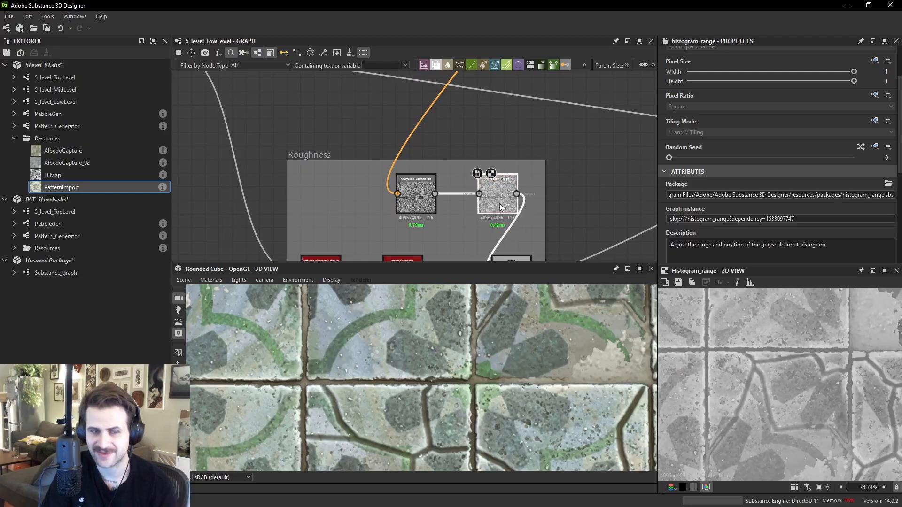
scroll(504, 223, "up", 3)
scroll(503, 181, "down", 2)
left_click(511, 215)
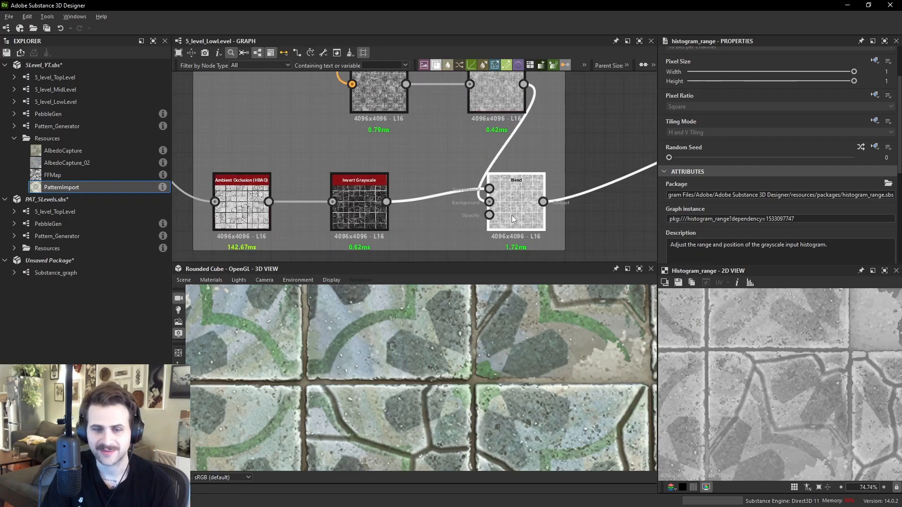
scroll(796, 360, "up", 2)
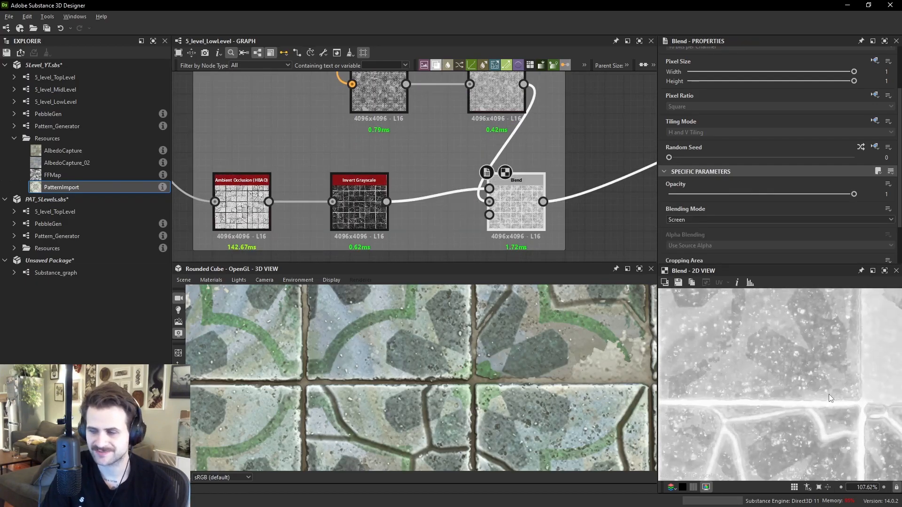
left_click(390, 101)
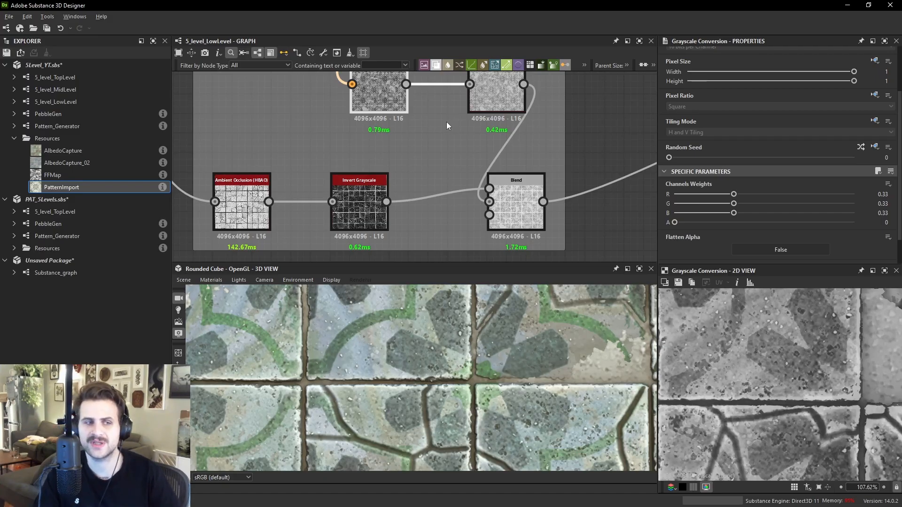
middle_click_drag(388, 94, 407, 131)
scroll(796, 376, "up", 2)
middle_click_drag(766, 350, 762, 392)
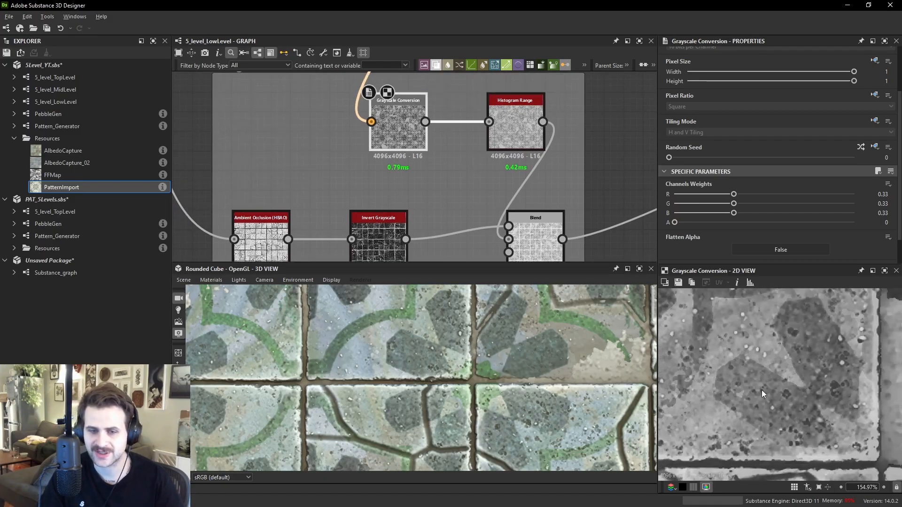
double_click(545, 219)
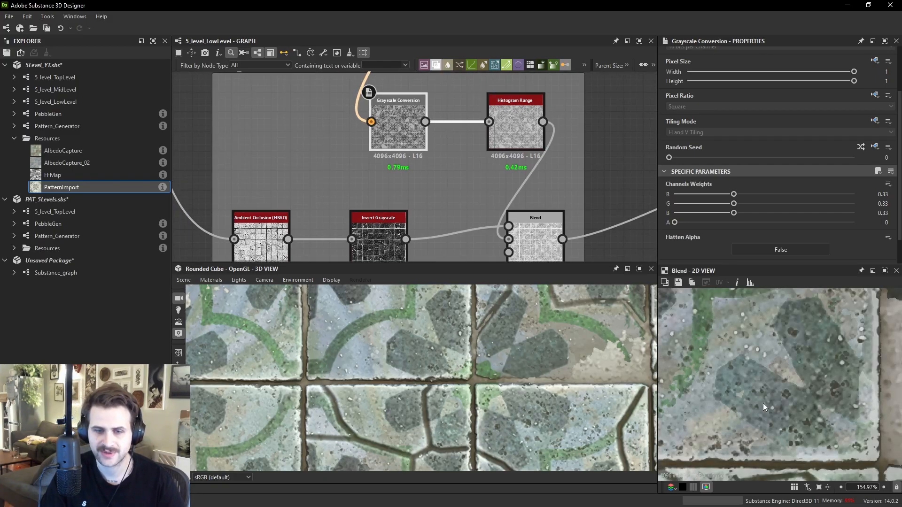
double_click(398, 124)
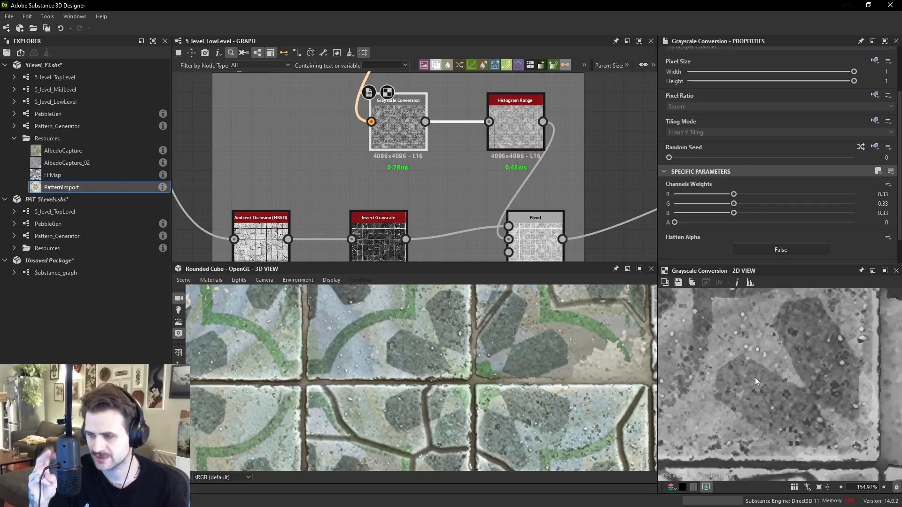
scroll(827, 429, "down", 3)
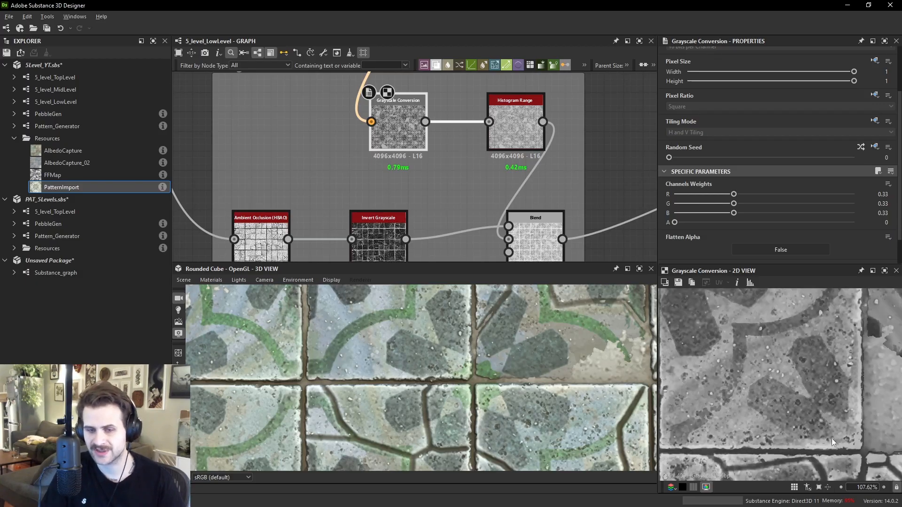
scroll(810, 370, "up", 6)
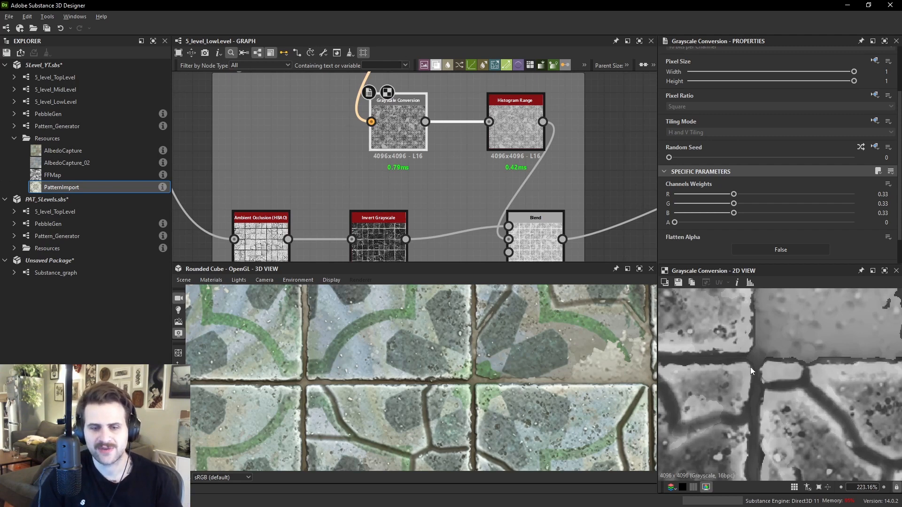
scroll(750, 367, "down", 12)
- Raise the Histogram Range node's Range to 1
double_click(373, 122)
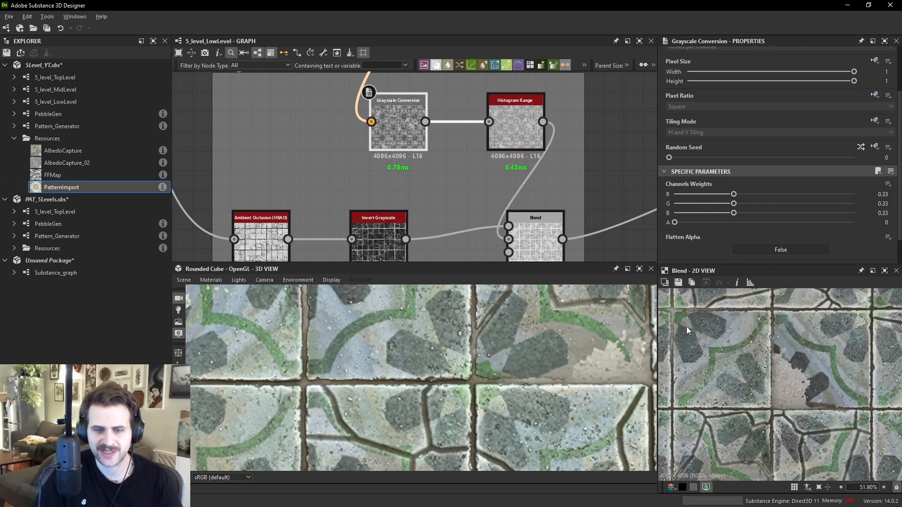
double_click(527, 131)
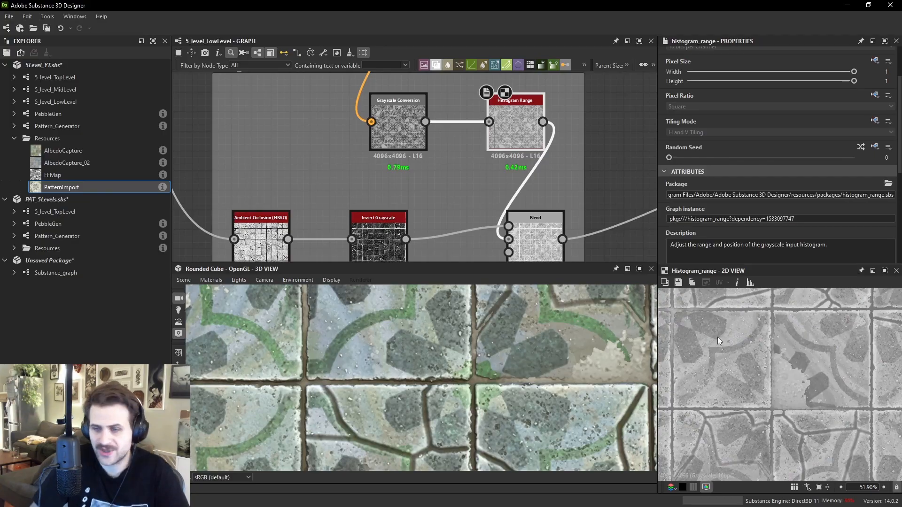
scroll(717, 337, "up", 6)
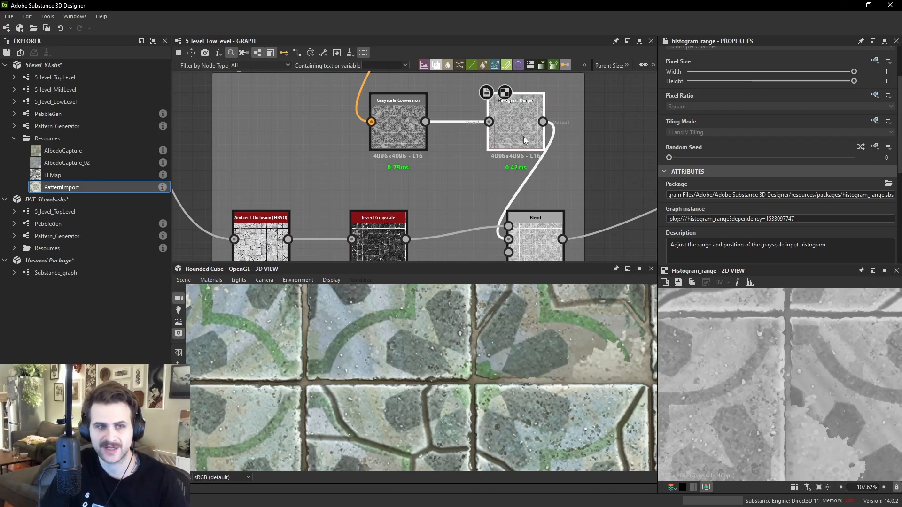
scroll(705, 179, "down", 1)
scroll(705, 179, "down", 6)
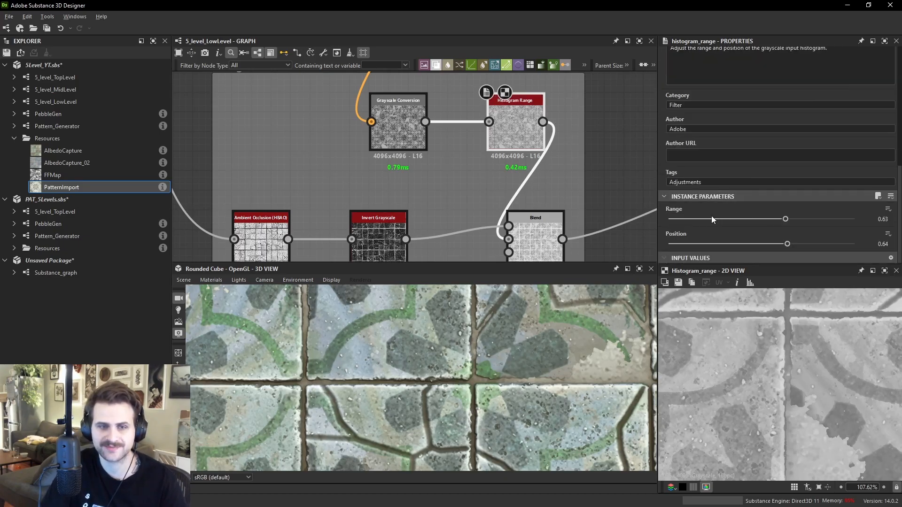
left_click_drag(797, 219, 860, 219)
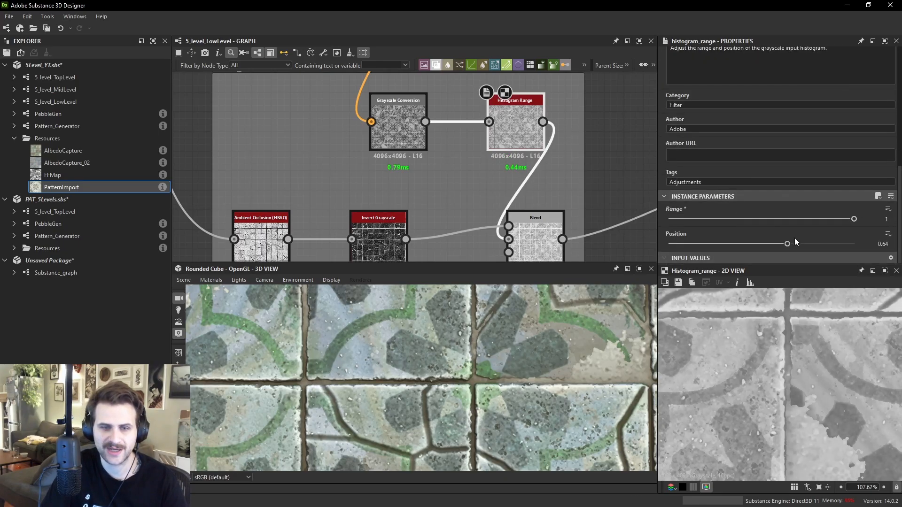
- Set the Roughness frame Blend node's opacity to 0
double_click(415, 139)
double_click(520, 127)
scroll(779, 219, "down", 3)
scroll(525, 358, "down", 3)
mouse_move(525, 358)
left_mouse_down()
mouse_move(497, 363)
mouse_move(477, 344)
mouse_move(497, 331)
mouse_move(317, 302)
mouse_move(297, 308)
mouse_move(335, 319)
left_mouse_up()
scroll(500, 365, "up", 5)
scroll(501, 366, "down", 3)
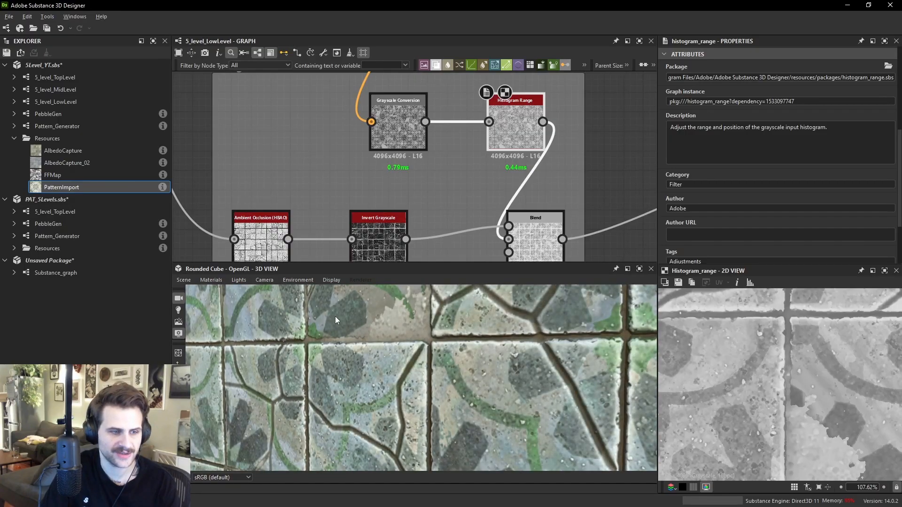
double_click(542, 235)
left_click_drag(758, 139, 643, 140)
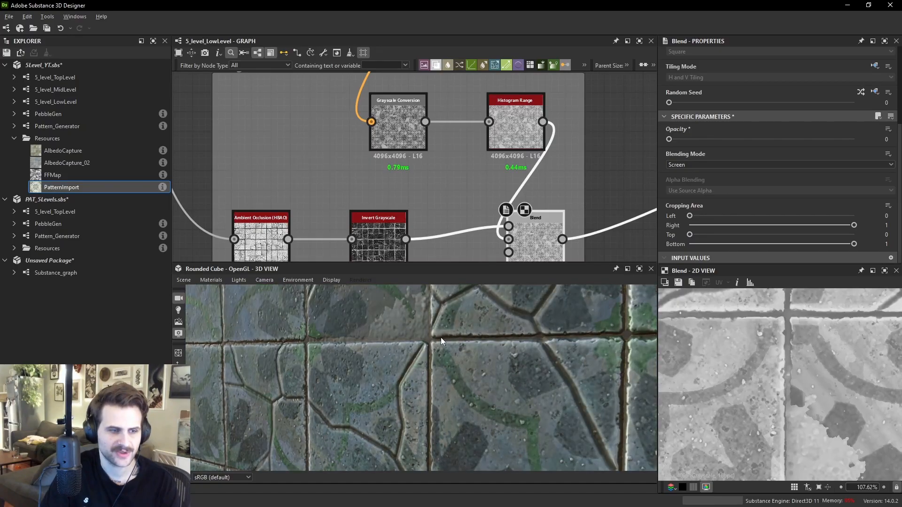
- Examine the roughness on the tiles in the 3D view and the Grayscale Conversion output in the 2D view
left_click_drag(429, 339, 608, 375)
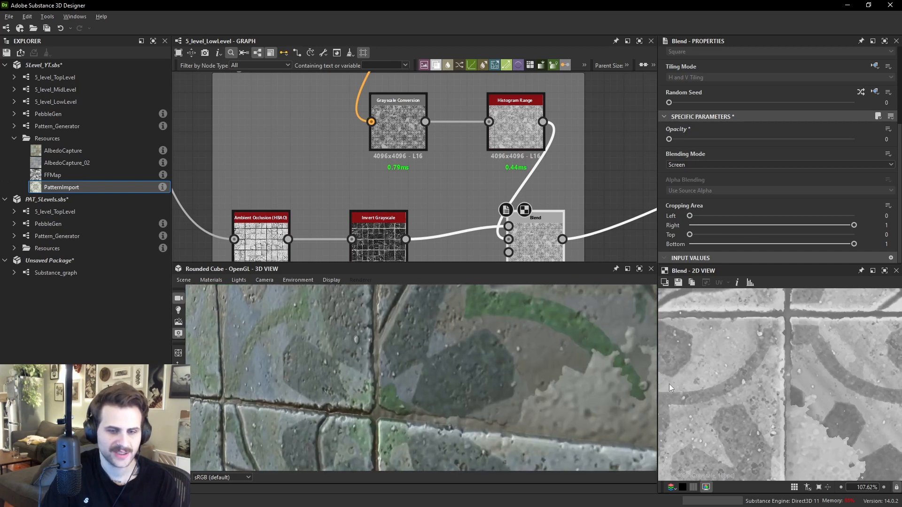
double_click(396, 123)
scroll(799, 308, "up", 3)
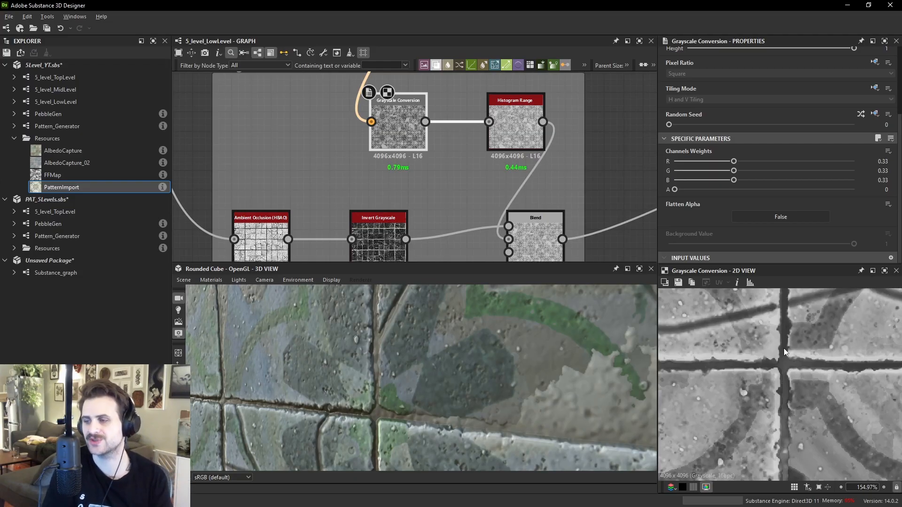
scroll(787, 367, "down", 2)
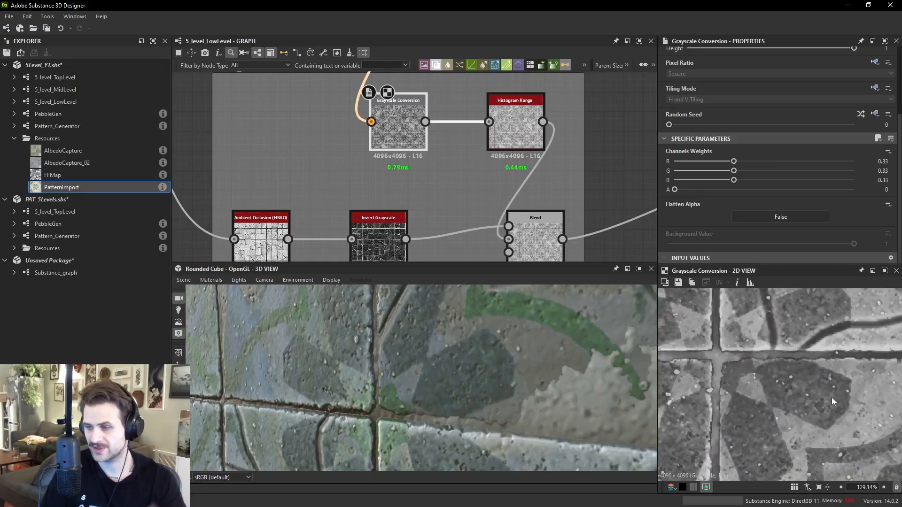
middle_click_drag(801, 382, 810, 390)
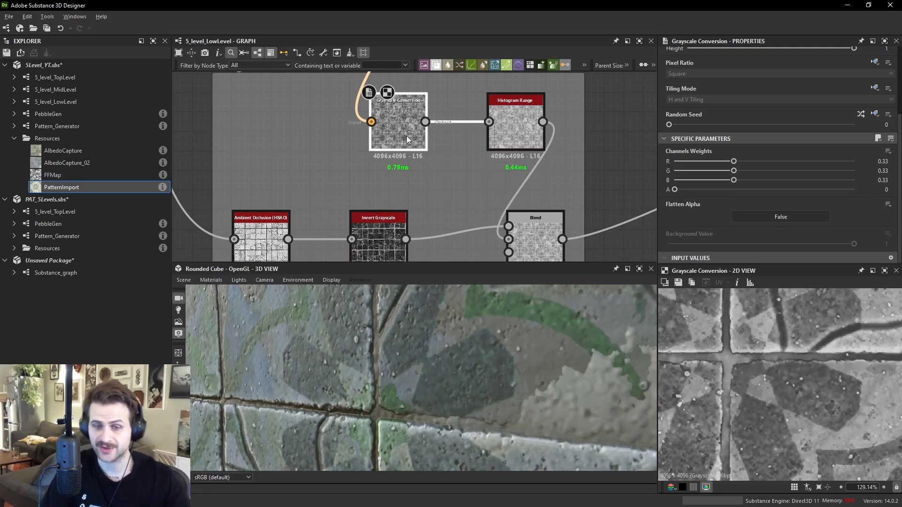
scroll(846, 420, "down", 4)
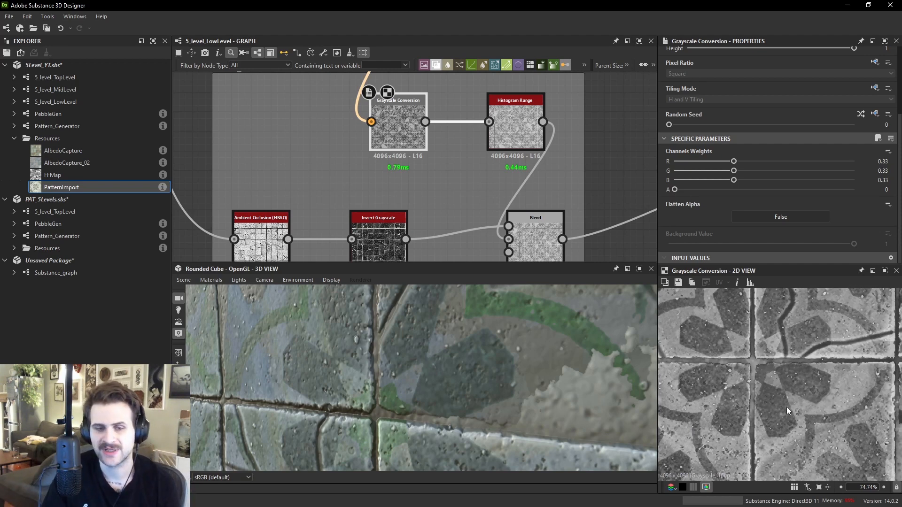
- Survey the Roughness frame and the surrounding nodes of the low-level graph
scroll(777, 370, "down", 1)
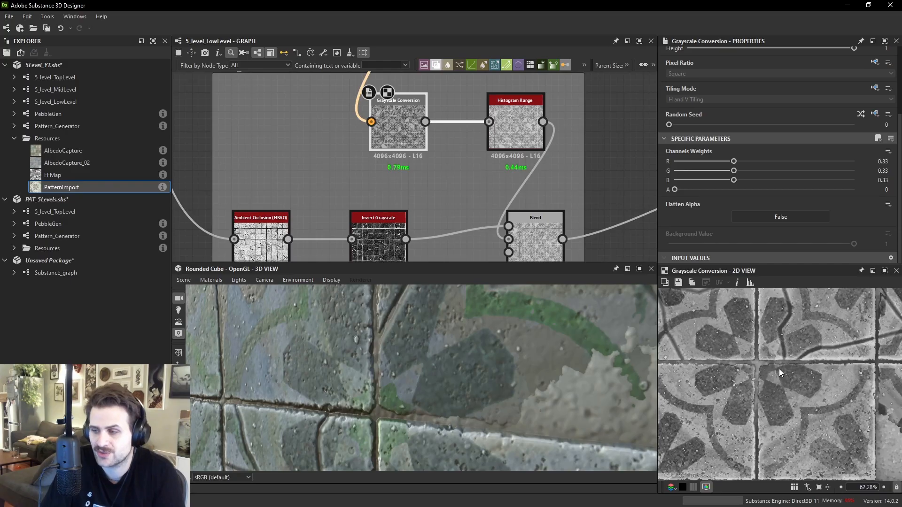
middle_click_drag(486, 170, 466, 162)
scroll(465, 172, "down", 3)
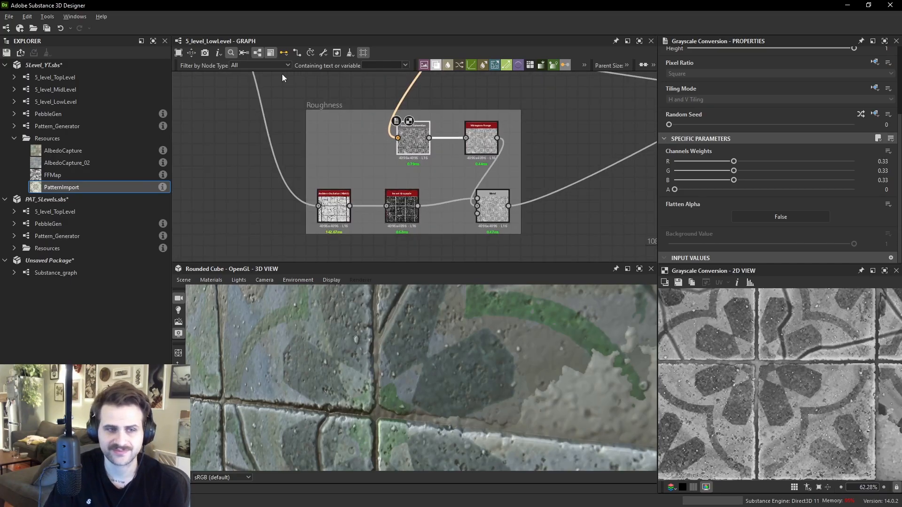
scroll(397, 96, "down", 2)
middle_click_drag(381, 87, 410, 162)
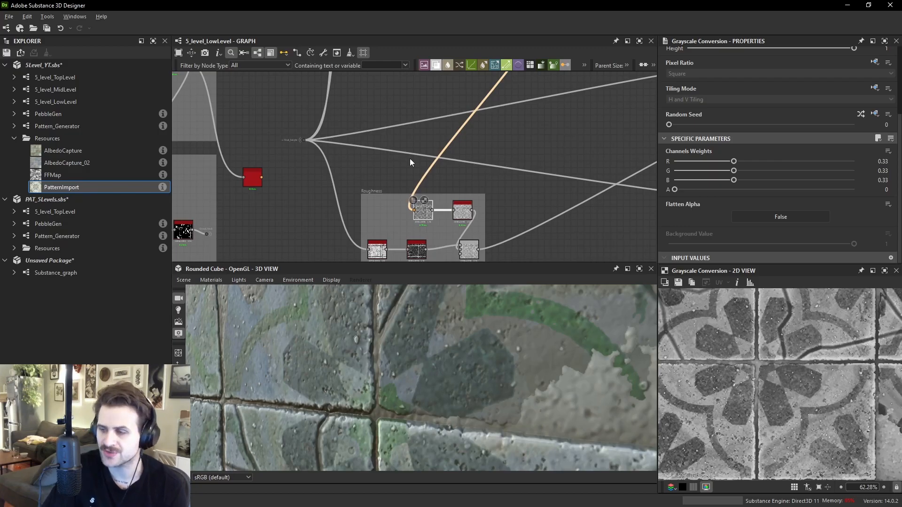
scroll(444, 129, "down", 2)
middle_click_drag(411, 83, 443, 254)
scroll(446, 136, "up", 2)
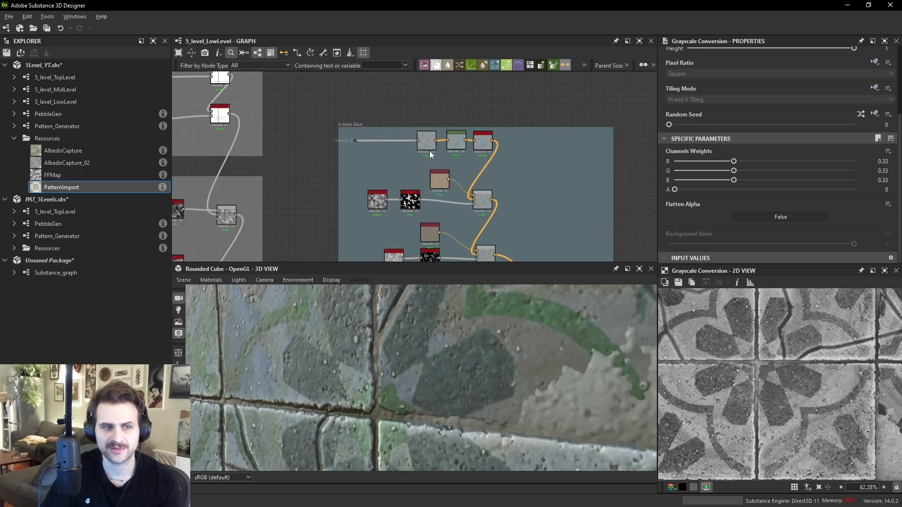
- Preview nodes in the basic base frame and inspect the tiled result in the 3D view
double_click(428, 143)
scroll(493, 188, "down", 2)
middle_click_drag(512, 235, 514, 87)
middle_click_drag(498, 256, 499, 176)
scroll(498, 176, "up", 2)
double_click(480, 174)
scroll(455, 361, "down", 5)
left_click_drag(462, 367, 362, 357)
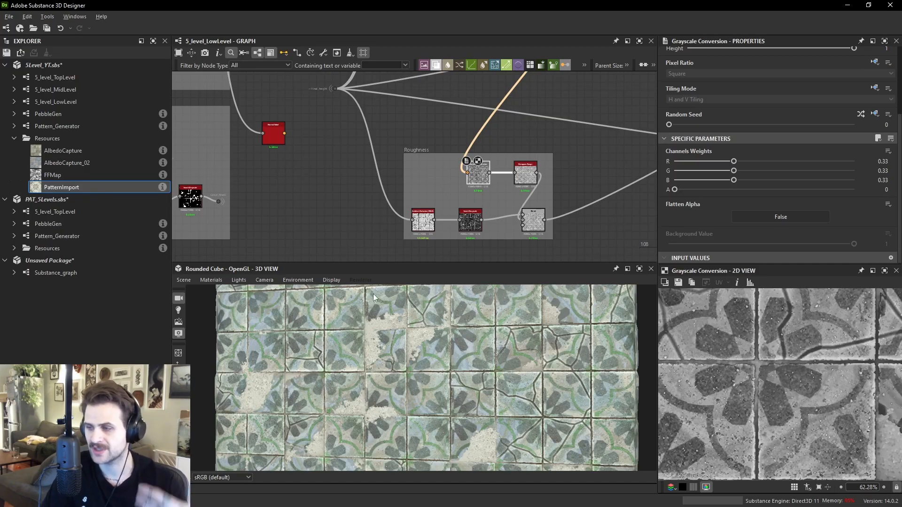
middle_click_drag(414, 145, 644, 261)
middle_click_drag(378, 98, 439, 179)
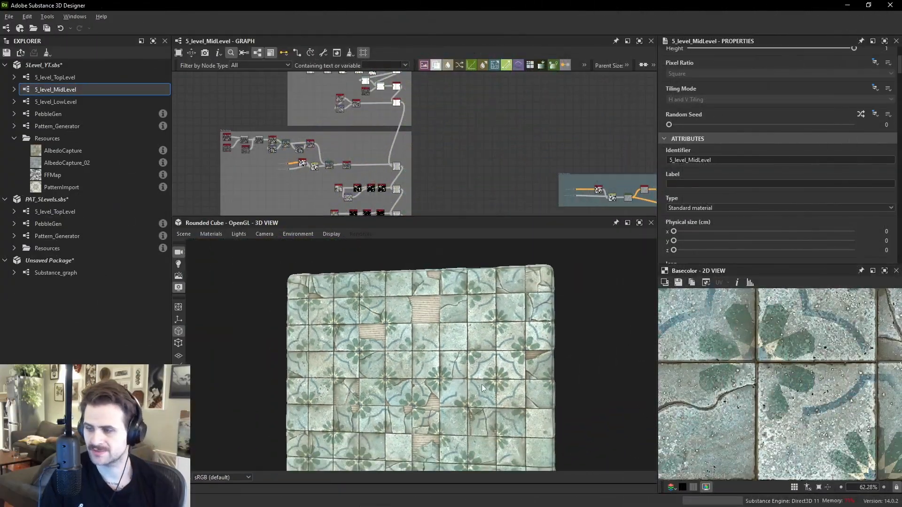
- Examine the mid-level material's tiles, cracks and pattern closely in the 3D view
scroll(481, 387, "up", 4)
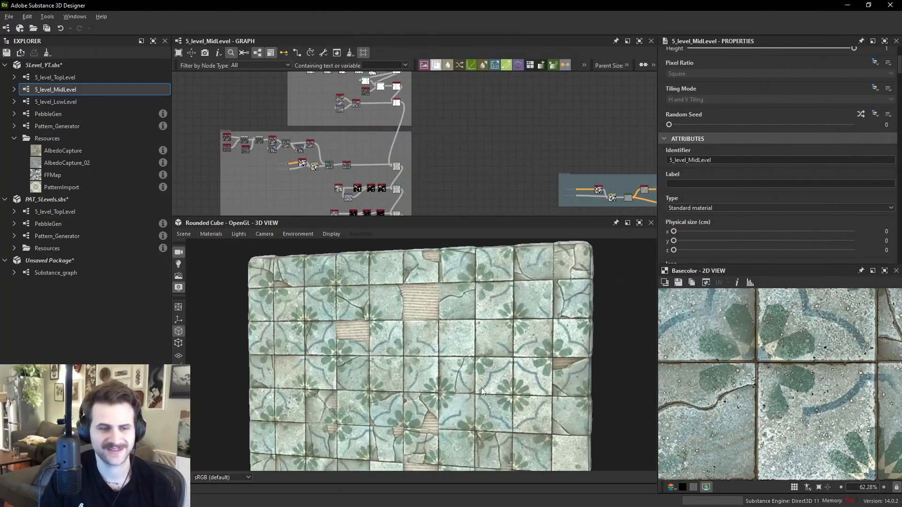
scroll(475, 380, "down", 1)
scroll(473, 373, "up", 1)
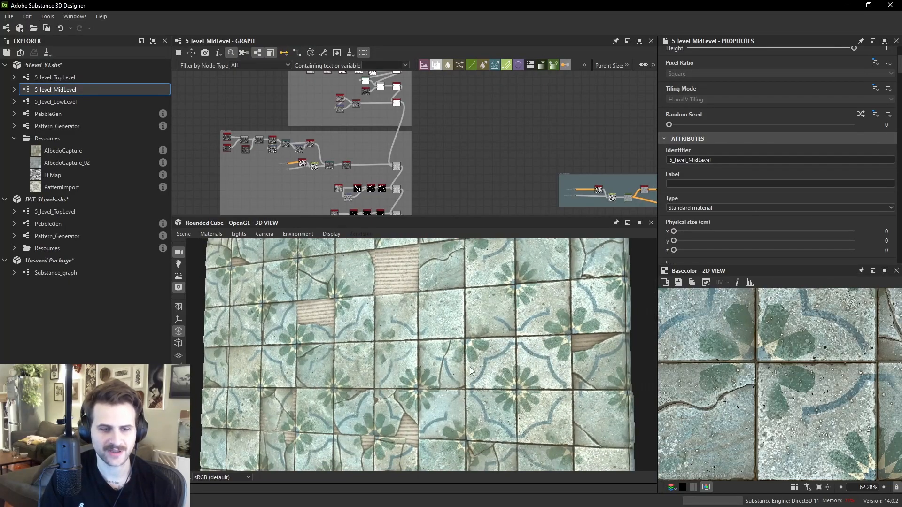
left_click_drag(472, 373, 490, 362)
scroll(486, 363, "down", 2)
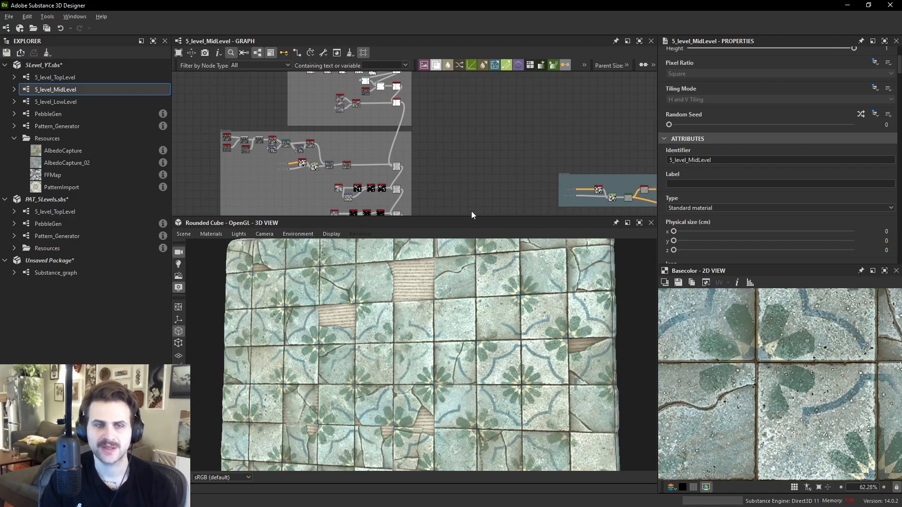
scroll(506, 321, "up", 5)
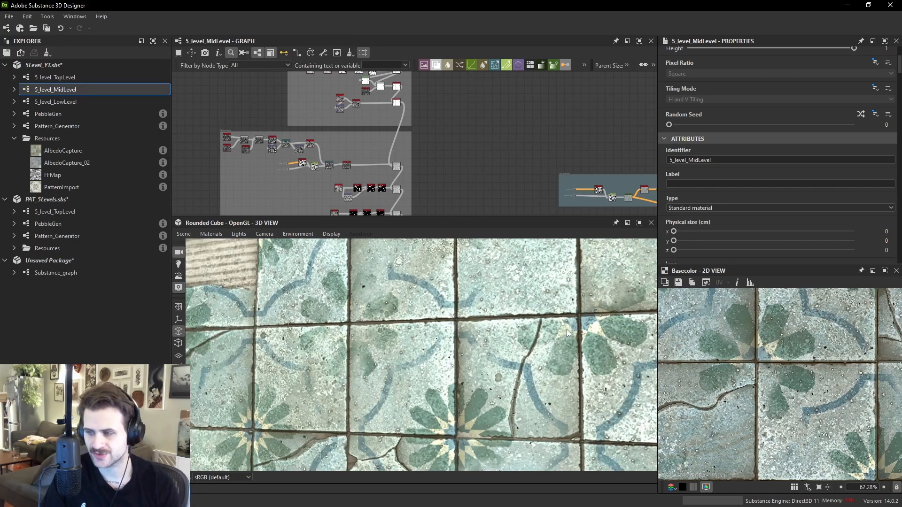
scroll(530, 344, "down", 5)
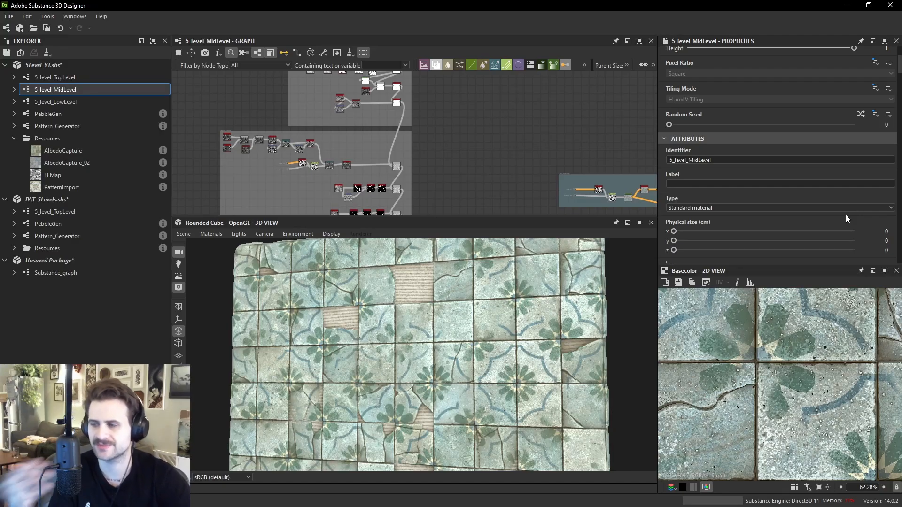
scroll(463, 160, "down", 3)
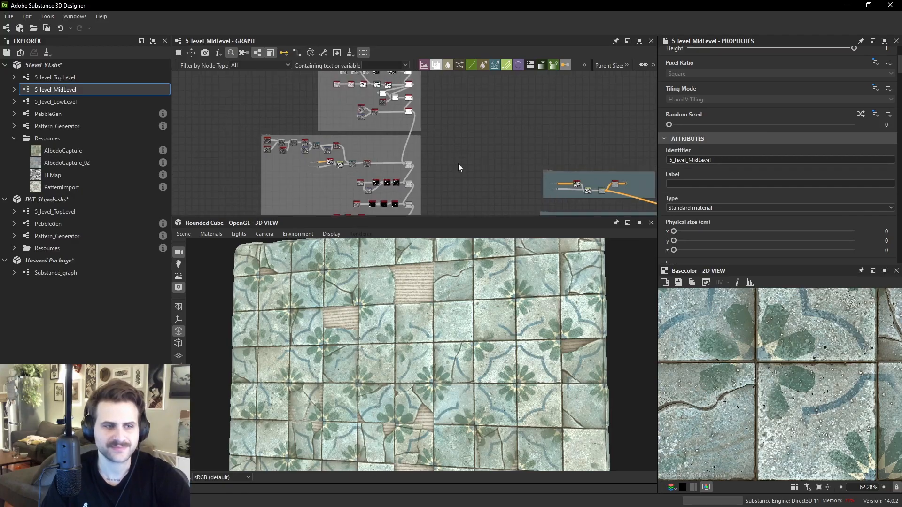
scroll(454, 138, "up", 2)
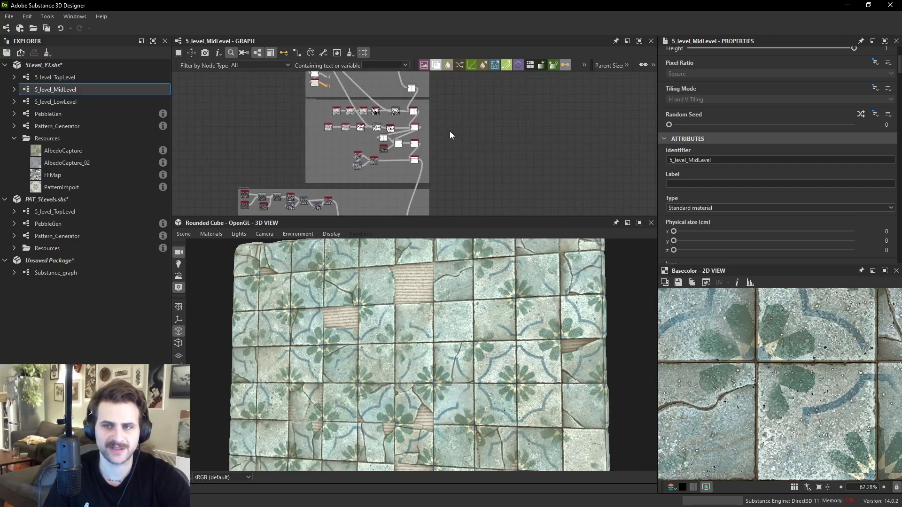
scroll(545, 350, "up", 5)
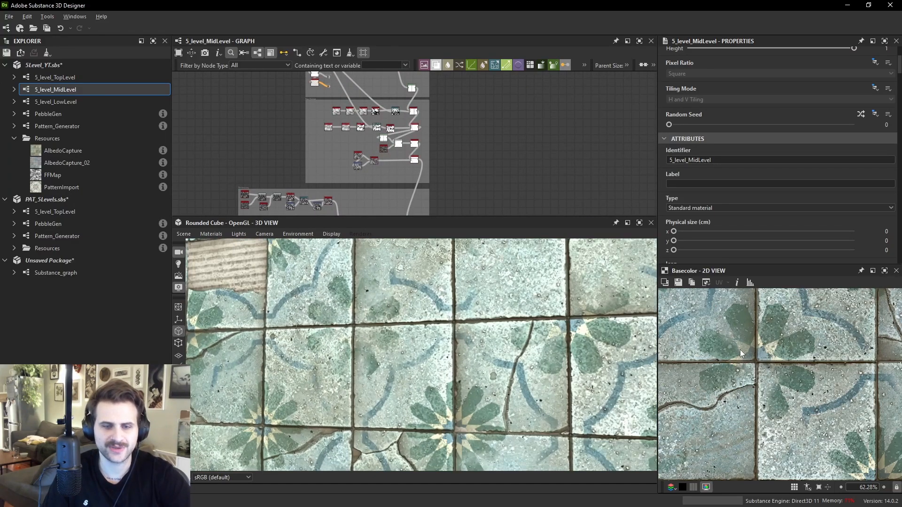
scroll(740, 352, "up", 2)
scroll(422, 155, "up", 2)
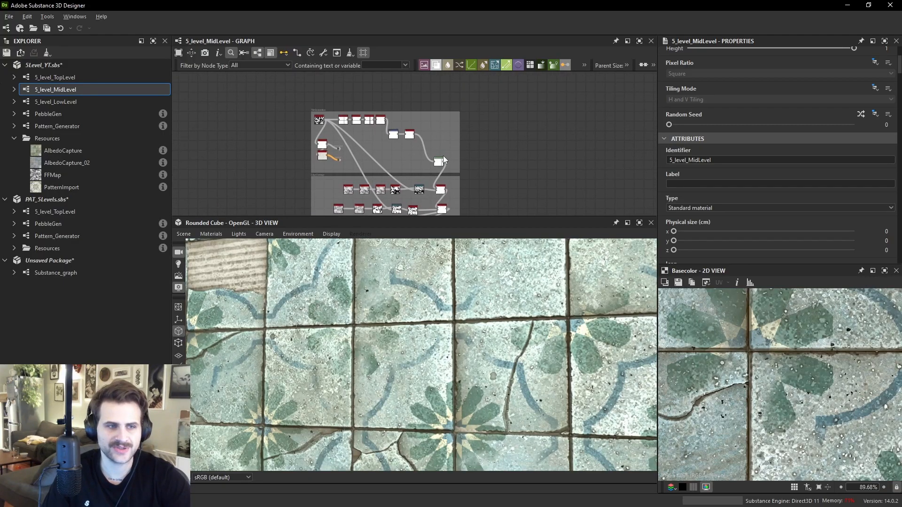
- Preview the auto_levels node and neighbouring nodes in the mid-level graph's grout section
double_click(438, 164)
middle_click_drag(467, 133, 470, 84)
double_click(444, 171)
middle_click_drag(478, 180, 455, 152)
scroll(455, 152, "up", 1)
double_click(443, 129)
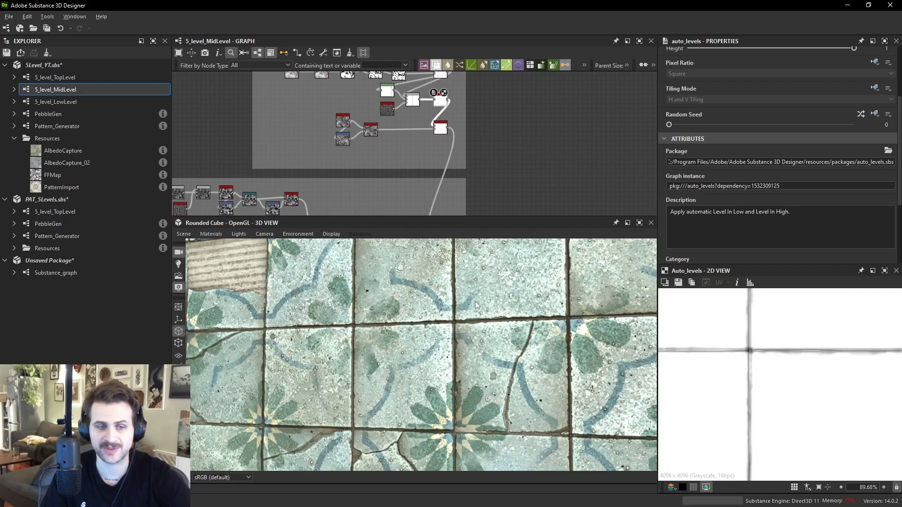
scroll(484, 327, "down", 1)
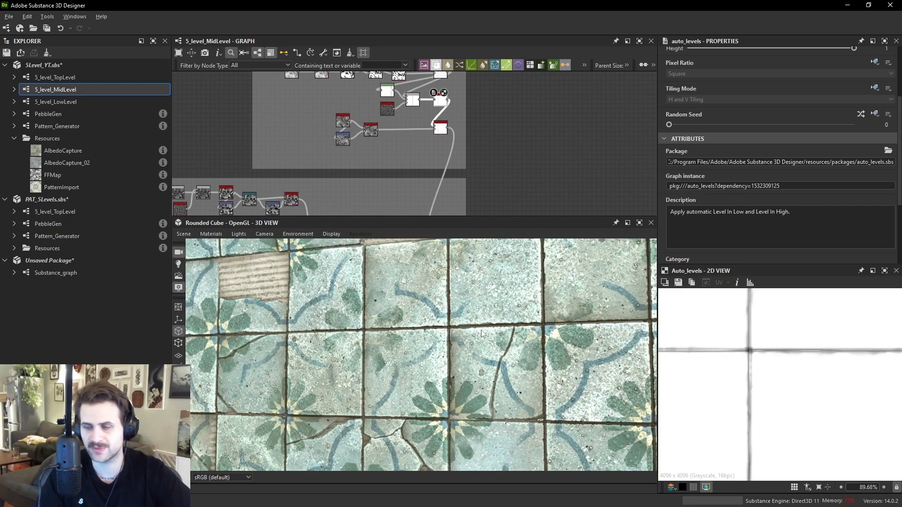
scroll(505, 320, "down", 4)
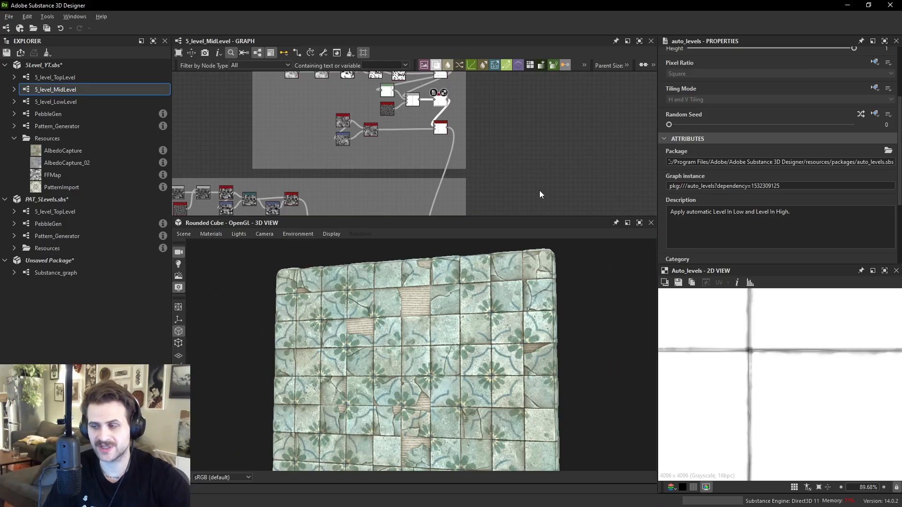
scroll(505, 159, "down", 5)
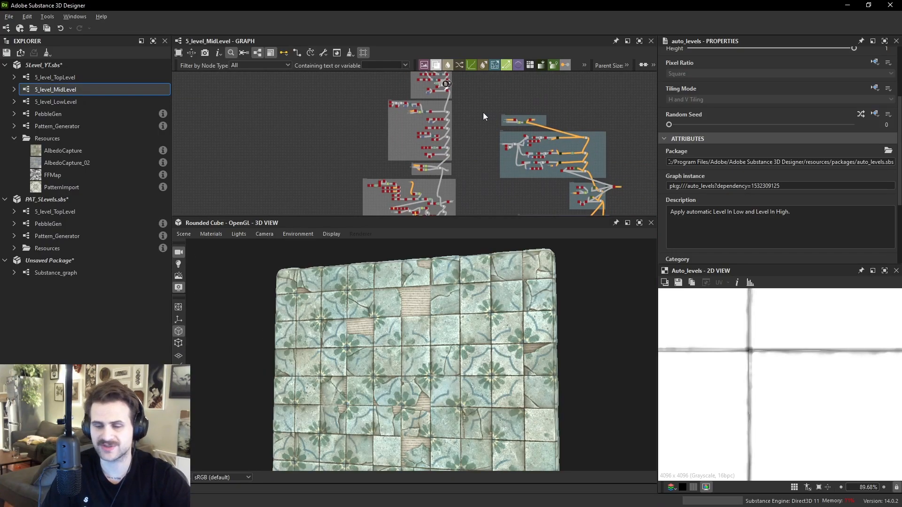
middle_click_drag(483, 114, 487, 145)
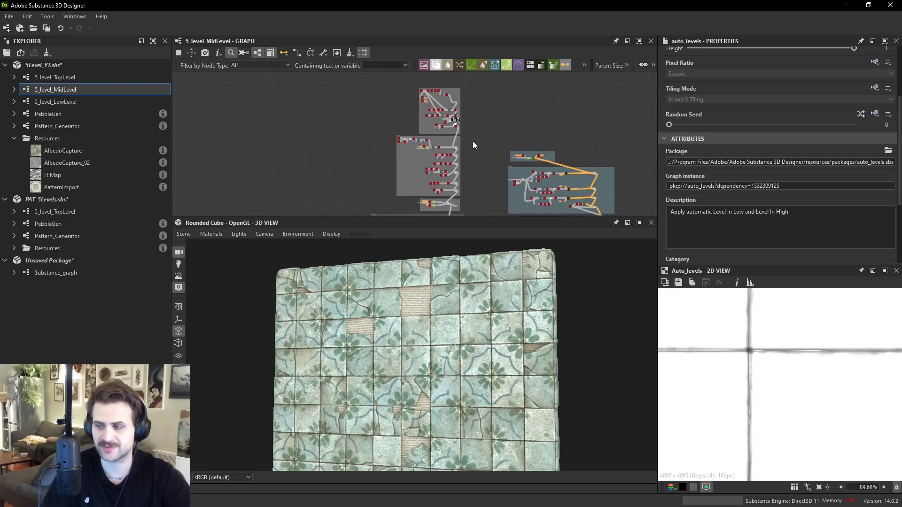
scroll(472, 141, "up", 5)
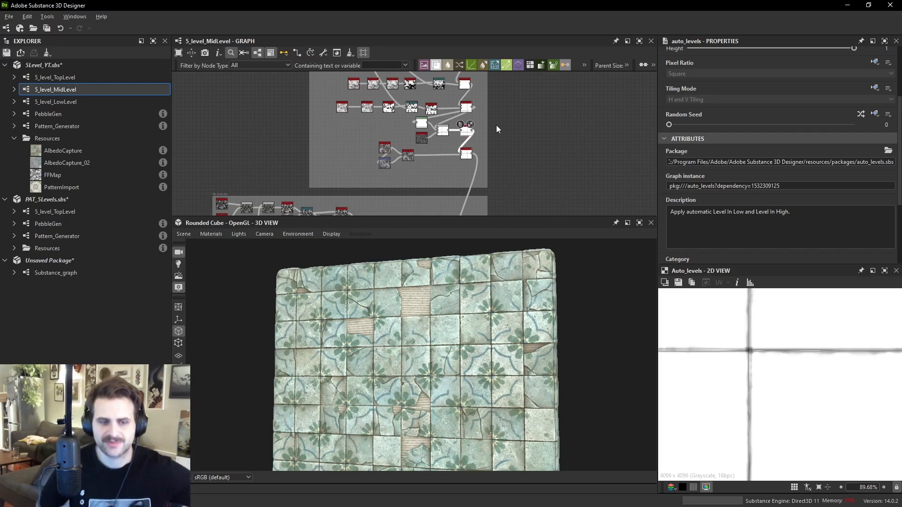
mouse_move(521, 148)
middle_mouse_down()
mouse_move(511, 150)
mouse_move(515, 136)
middle_mouse_up()
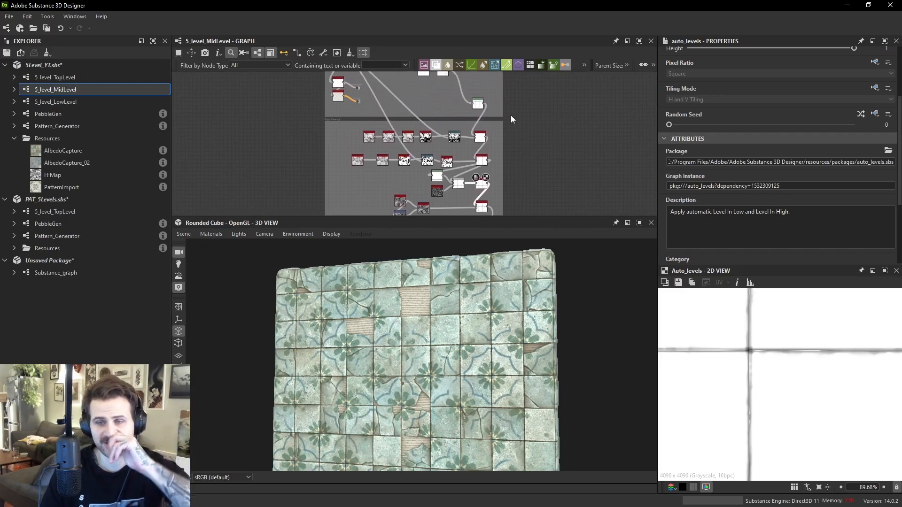
scroll(509, 150, "up", 5)
- Add a Normal Sobel node next to the Levels node and wire it into the graph
left_click(461, 159)
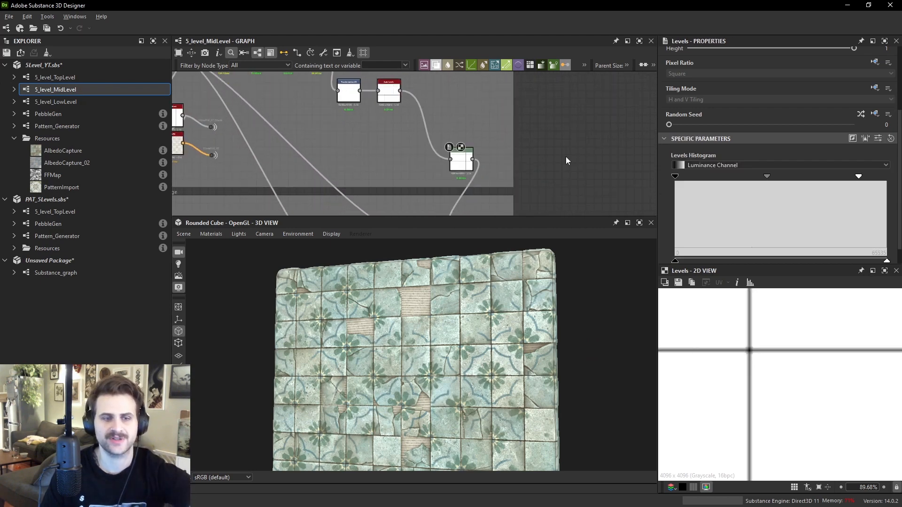
key("space")
type("mn")
key("BackSpace")
key("BackSpace")
type("normal so")
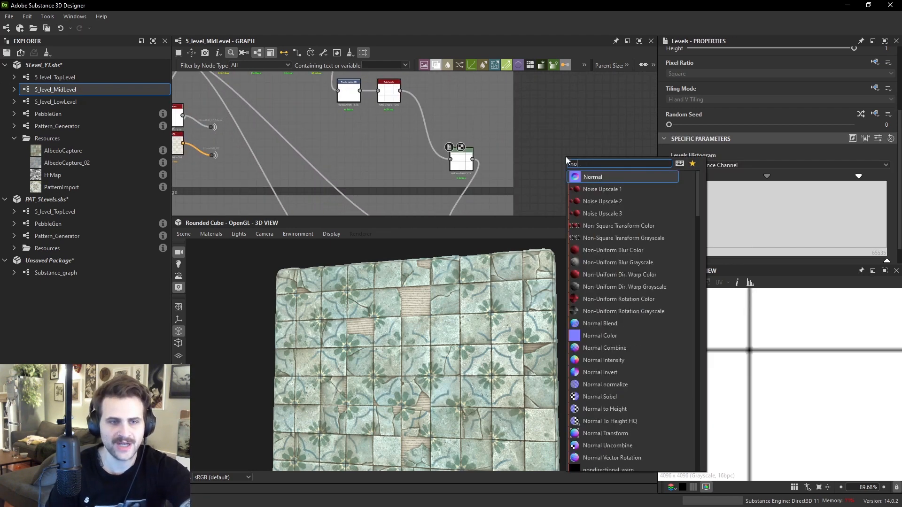
key("Return")
left_click_drag(472, 159, 567, 183)
middle_click_drag(567, 183, 553, 106)
left_click_drag(553, 106, 552, 155)
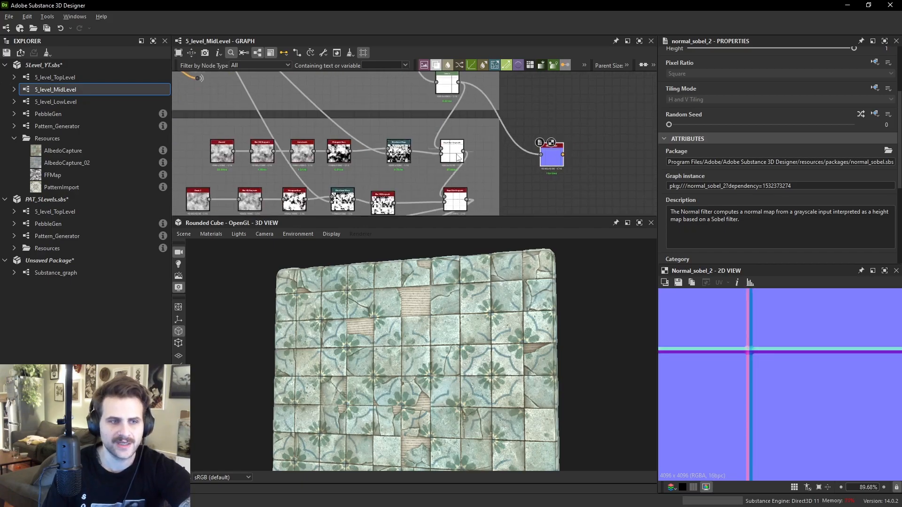
- Feed the Slope Blur Grayscale output into the Normal Sobel node and preview its normal map
scroll(447, 156, "up", 7)
double_click(457, 153)
scroll(458, 154, "down", 2)
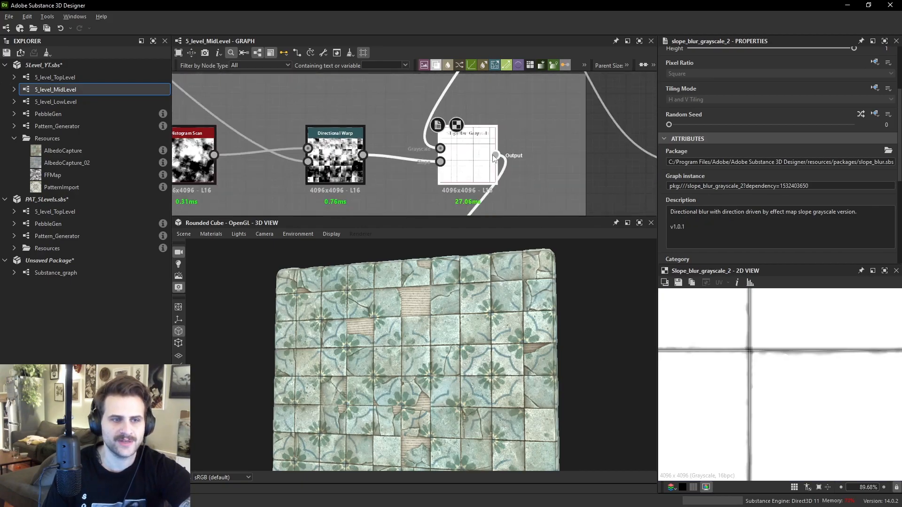
middle_click_drag(460, 154, 366, 137)
left_click_drag(399, 137, 650, 158)
double_click(625, 149)
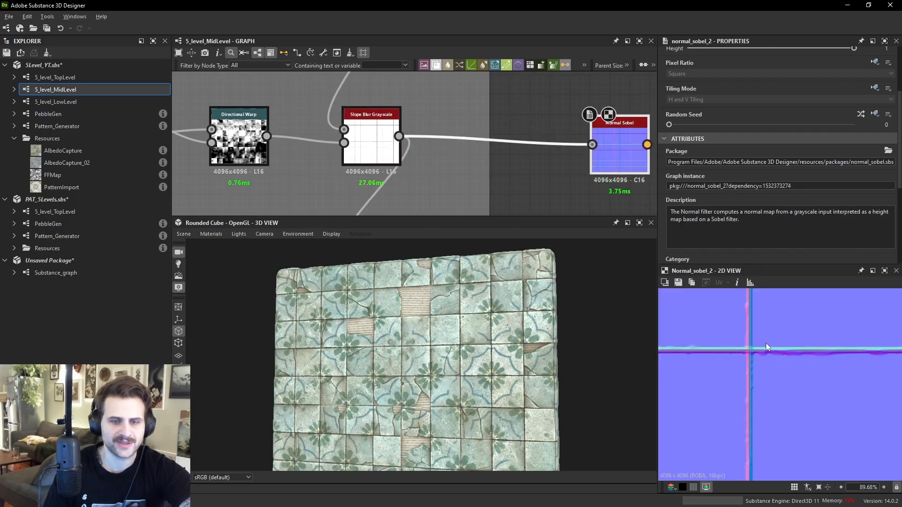
middle_click_drag(381, 141, 525, 153)
- Preview the Histogram Scan, Slope Blur Grayscale and Directional Warp nodes in the 2D view
double_click(236, 157)
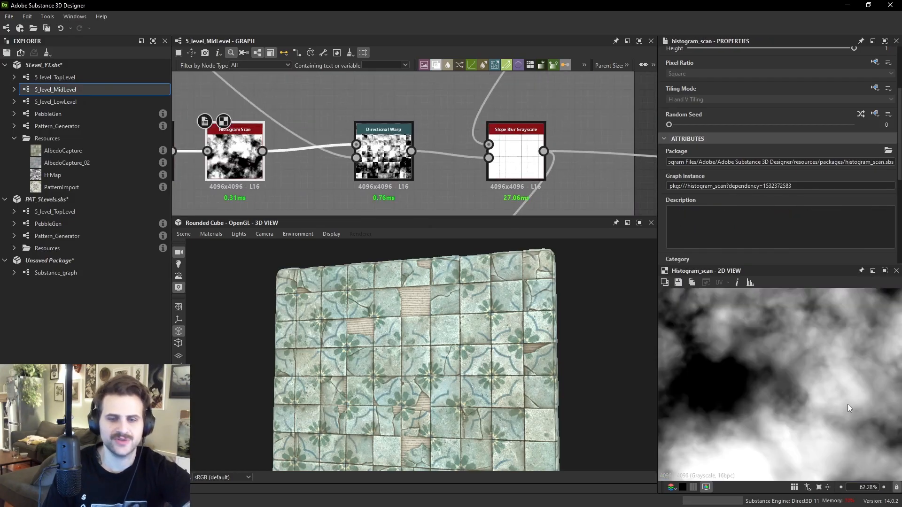
scroll(848, 404, "down", 4)
double_click(502, 163)
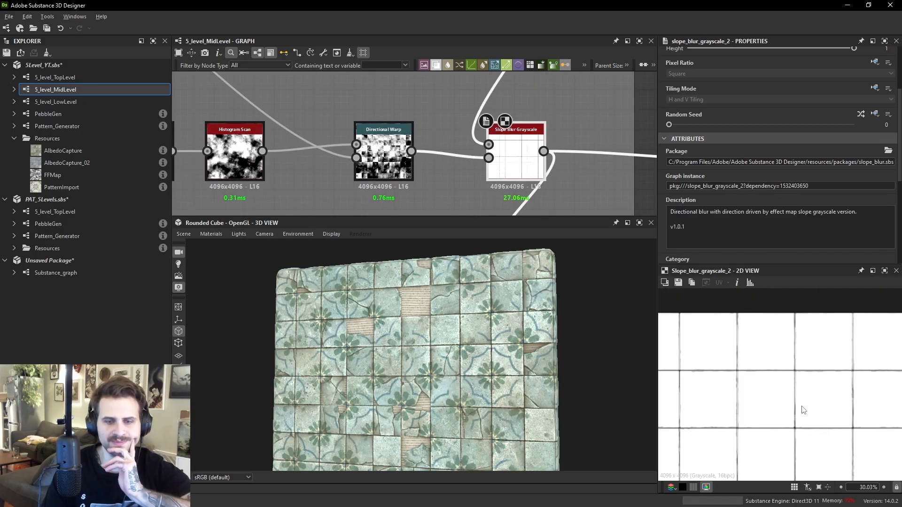
scroll(807, 382, "up", 9)
middle_click_drag(808, 383, 789, 387)
scroll(793, 395, "up", 2)
double_click(386, 156)
scroll(790, 359, "down", 11)
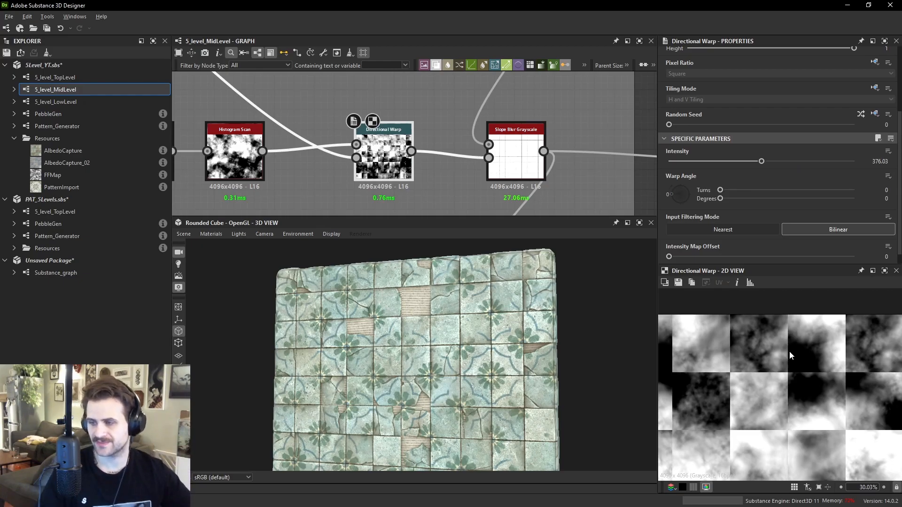
scroll(816, 345, "up", 4)
scroll(744, 328, "up", 11)
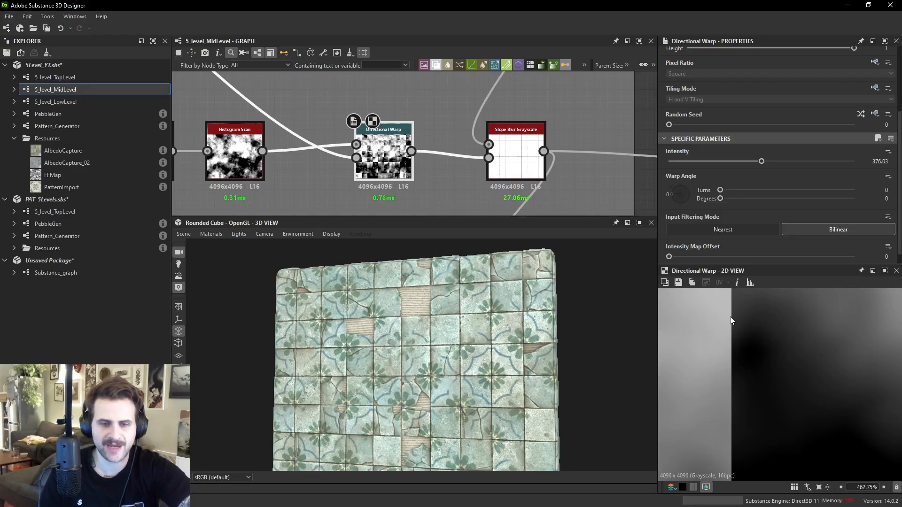
- Inspect the Slope Blur Grayscale output closely along a grout line in the 2D view
left_click_drag(513, 179, 522, 179)
double_click(522, 178)
middle_click_drag(771, 351, 766, 319)
middle_click_drag(764, 392, 747, 298)
scroll(744, 372, "up", 5)
middle_click_drag(798, 376, 733, 366)
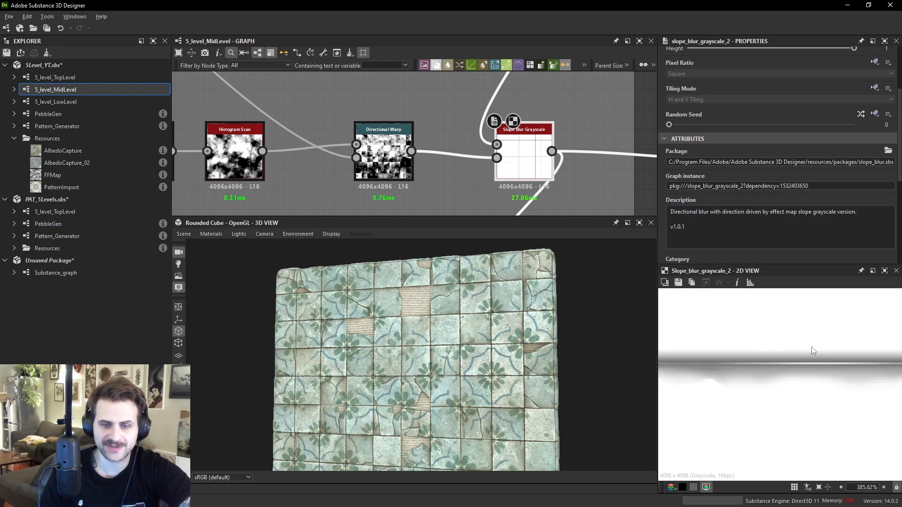
scroll(778, 350, "up", 1)
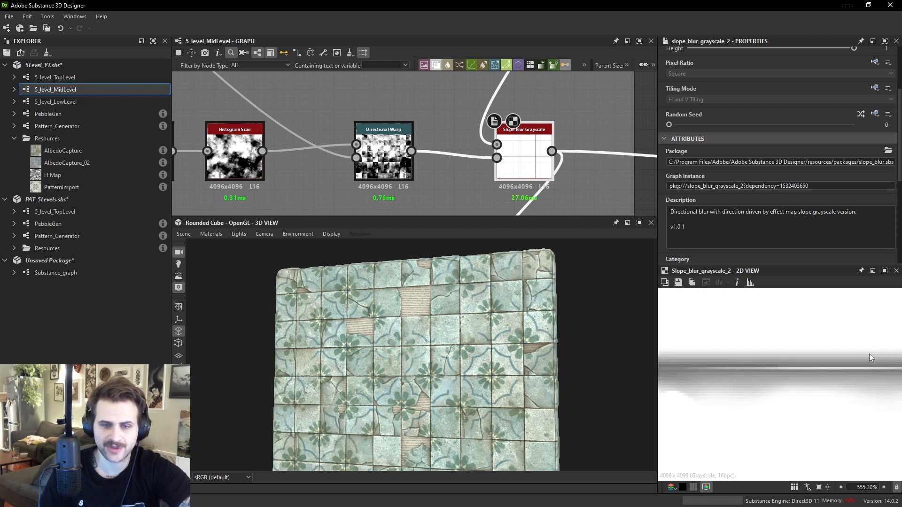
middle_click_drag(840, 356, 764, 339)
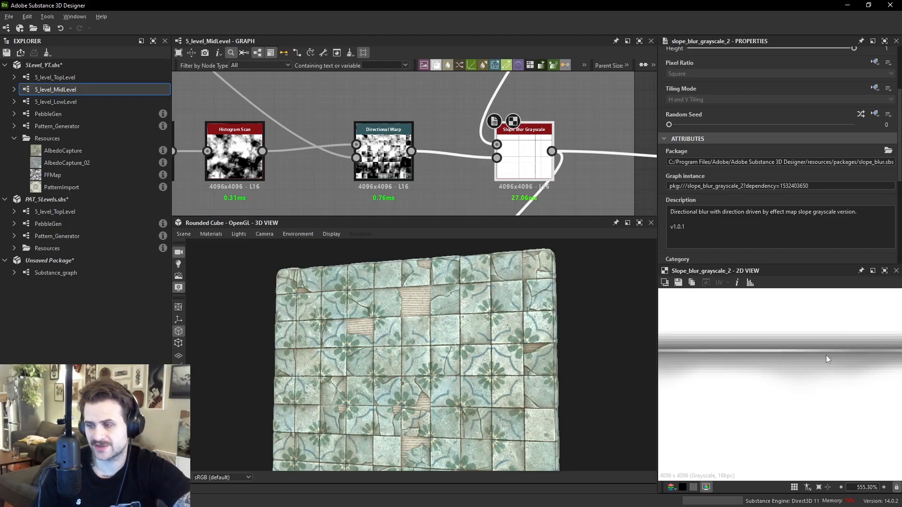
scroll(452, 134, "down", 4)
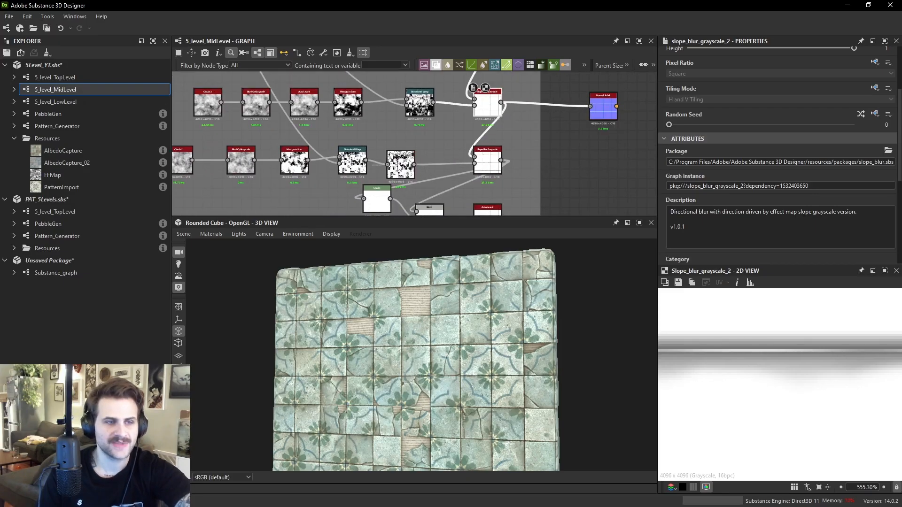
- Move the Normal Sobel node lower and reconnect the Slope Blur Grayscale output to its input
left_click(398, 162)
left_click_drag(599, 110, 599, 150)
left_click_drag(493, 155, 588, 180)
double_click(587, 180)
middle_click_drag(588, 180, 565, 85)
left_click_drag(566, 85, 588, 181)
scroll(455, 172, "up", 1)
left_click(456, 172)
scroll(580, 123, "down", 1)
middle_click_drag(588, 181, 576, 55)
scroll(586, 85, "down", 1)
left_click_drag(581, 79, 570, 151)
middle_click_drag(349, 132, 489, 123)
middle_click_drag(329, 109, 472, 152)
scroll(470, 150, "down", 1)
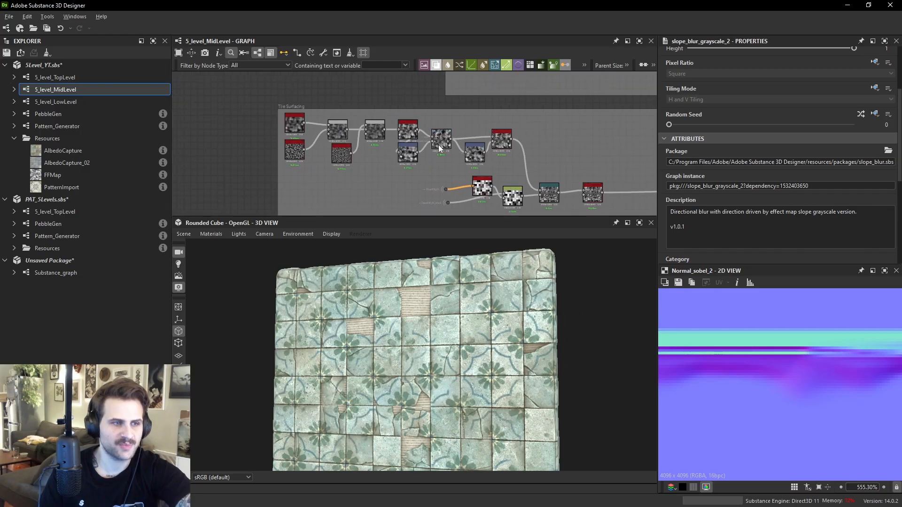
- Connect the grout Blend node's output to the Normal Sobel input and preview the resulting normal map
scroll(467, 135, "up", 1)
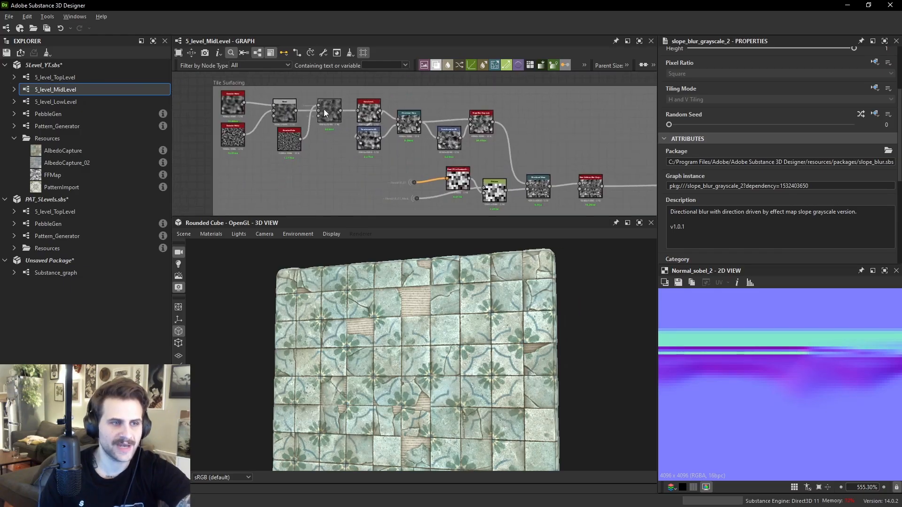
scroll(235, 106, "up", 1)
double_click(235, 106)
scroll(783, 357, "down", 3)
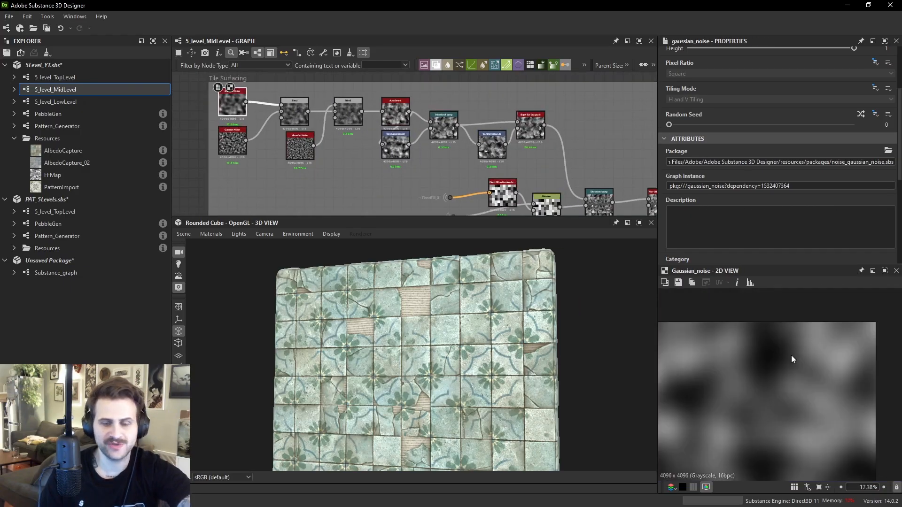
middle_click_drag(455, 142, 329, 118)
middle_click_drag(593, 155, 462, 139)
double_click(594, 176)
scroll(750, 365, "up", 3)
middle_click_drag(611, 169, 539, 166)
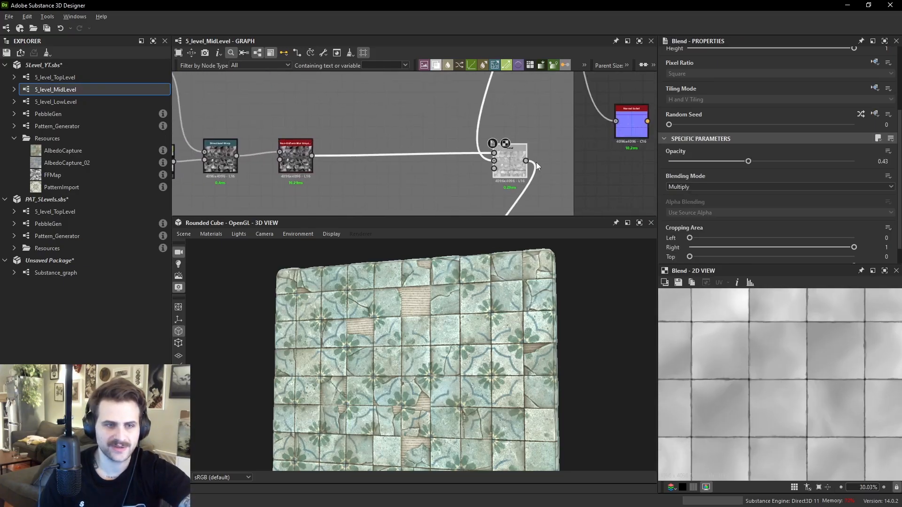
left_click_drag(525, 161, 616, 121)
double_click(632, 120)
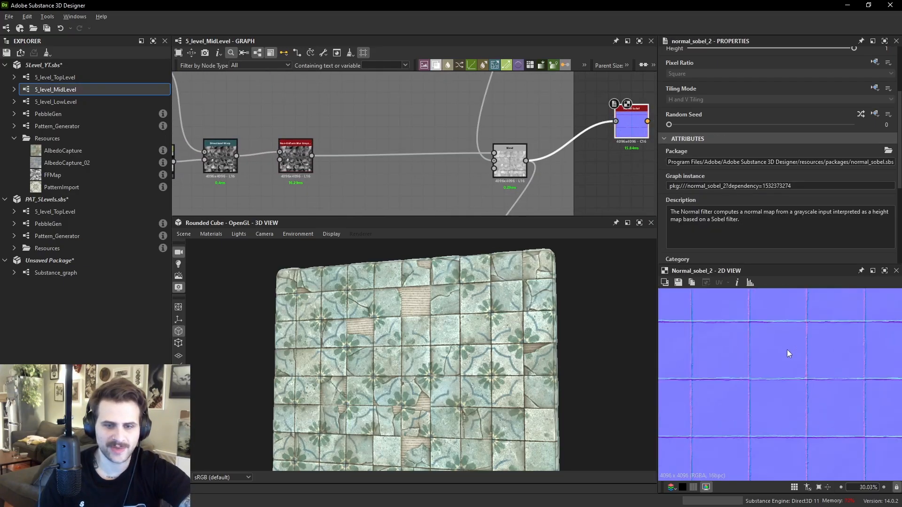
- Set the Normal Sobel intensity to 12
scroll(779, 193, "up", 2)
scroll(787, 202, "down", 5)
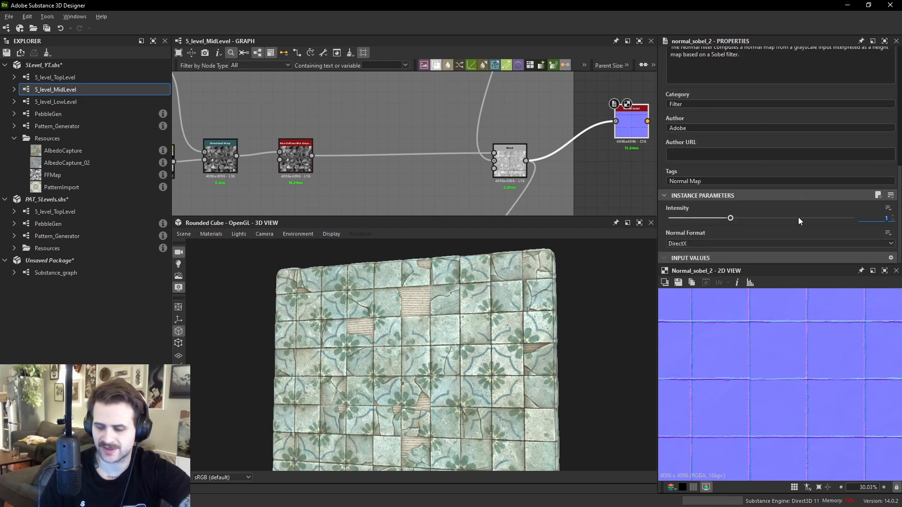
type("8")
key("Return")
scroll(776, 366, "up", 2)
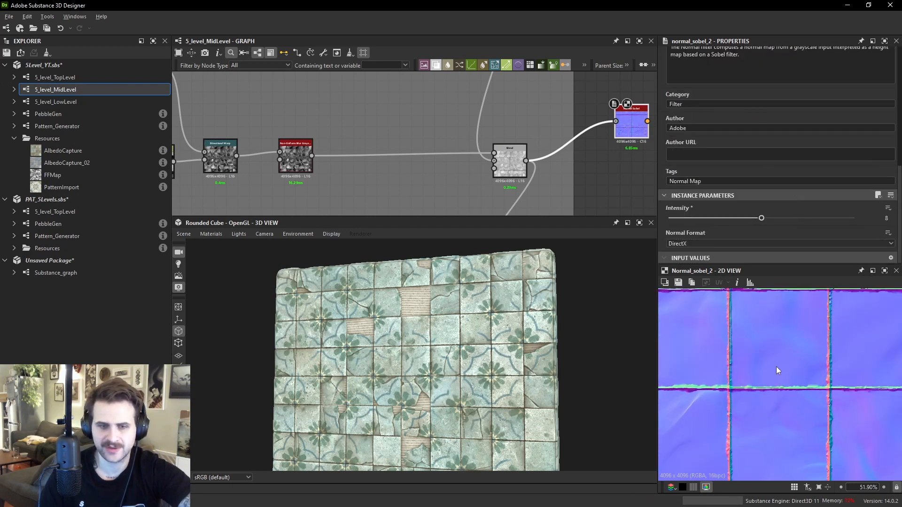
scroll(819, 440, "up", 2)
type("12")
key("Return")
scroll(748, 392, "down", 4)
scroll(747, 391, "up", 2)
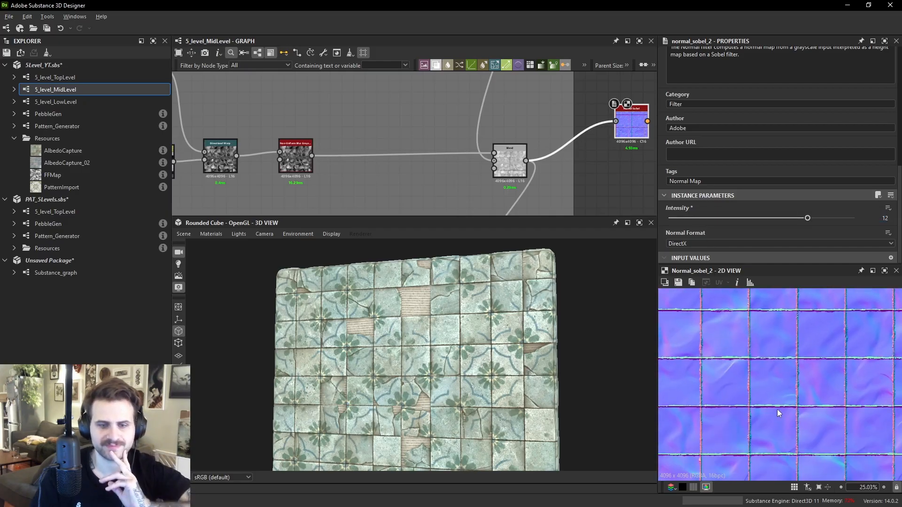
- Feed the grout chain's Non-Uniform Blur Grayscale output into the Normal Sobel input and preview it
scroll(401, 191, "down", 3)
middle_click_drag(434, 154, 480, 150)
scroll(207, 108, "up", 1)
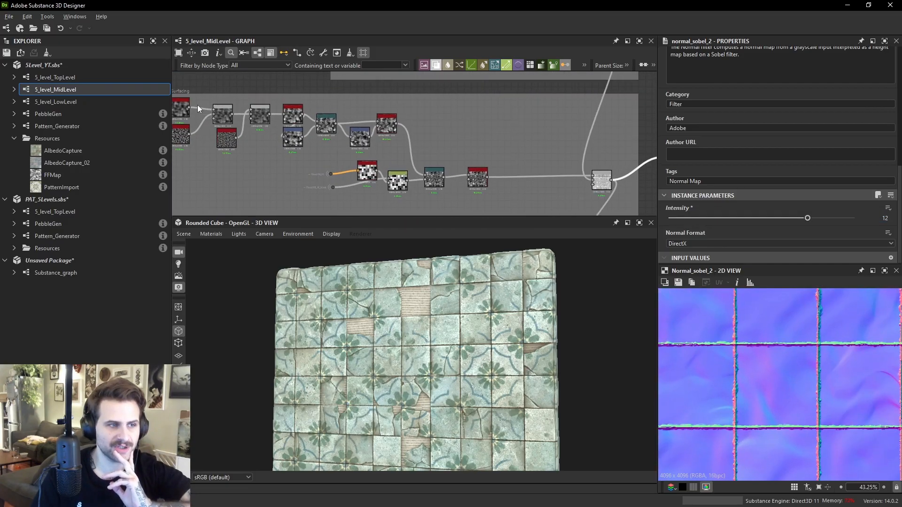
left_click_drag(186, 111, 192, 110)
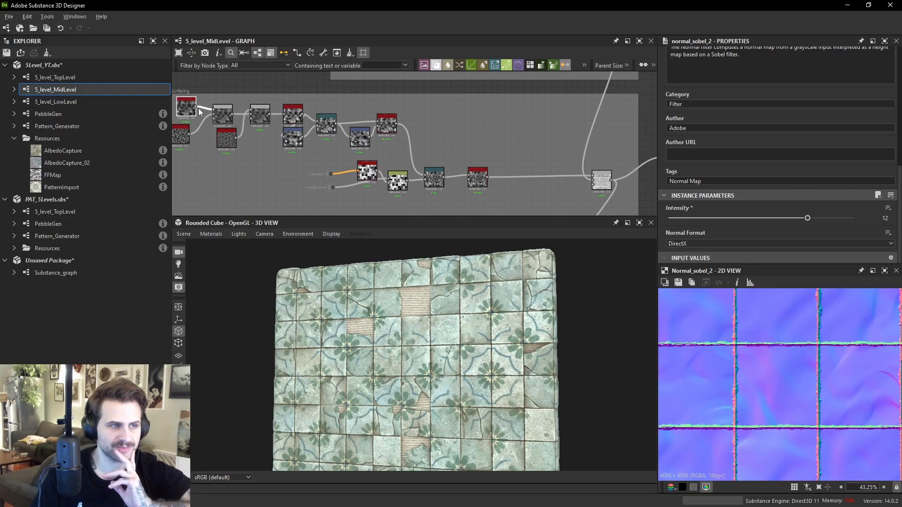
middle_click_drag(607, 122, 432, 129)
left_click(502, 164)
left_click(501, 164)
scroll(774, 355, "down", 1)
scroll(776, 358, "down", 4)
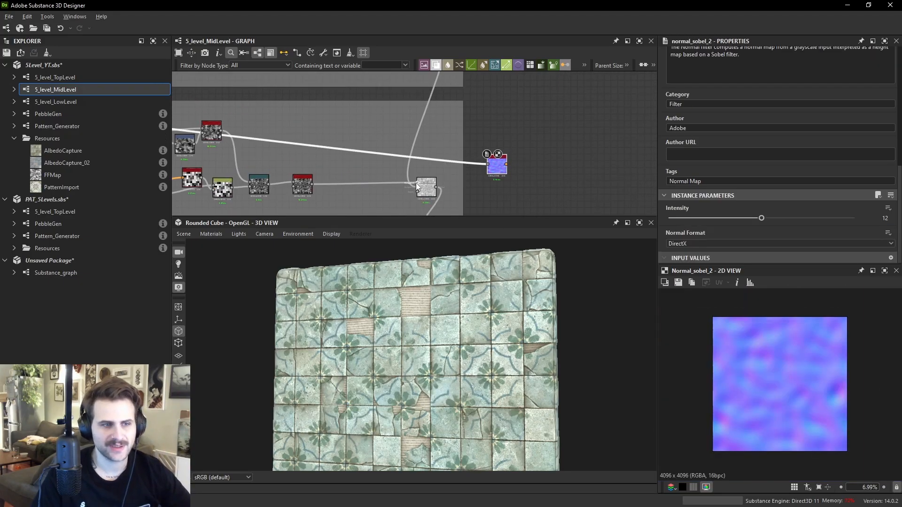
left_click_drag(313, 184, 487, 164)
scroll(801, 368, "up", 5)
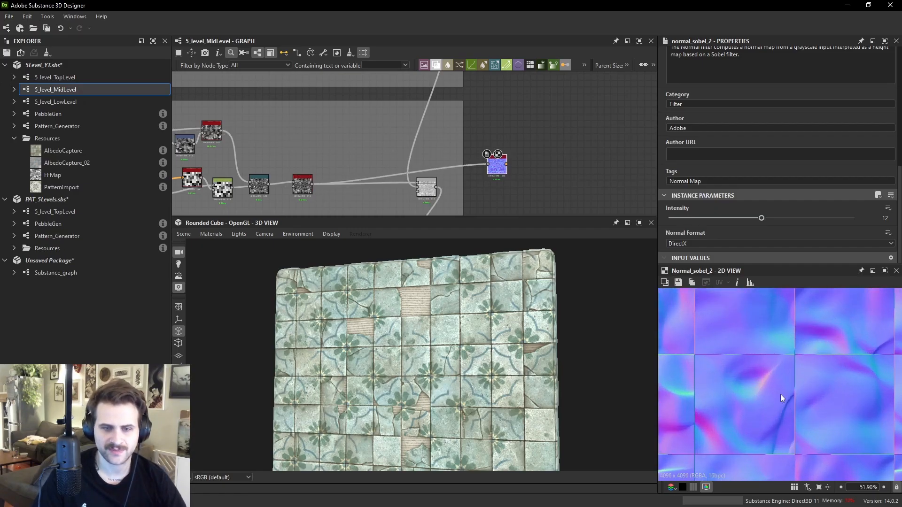
middle_click_drag(827, 387, 771, 399)
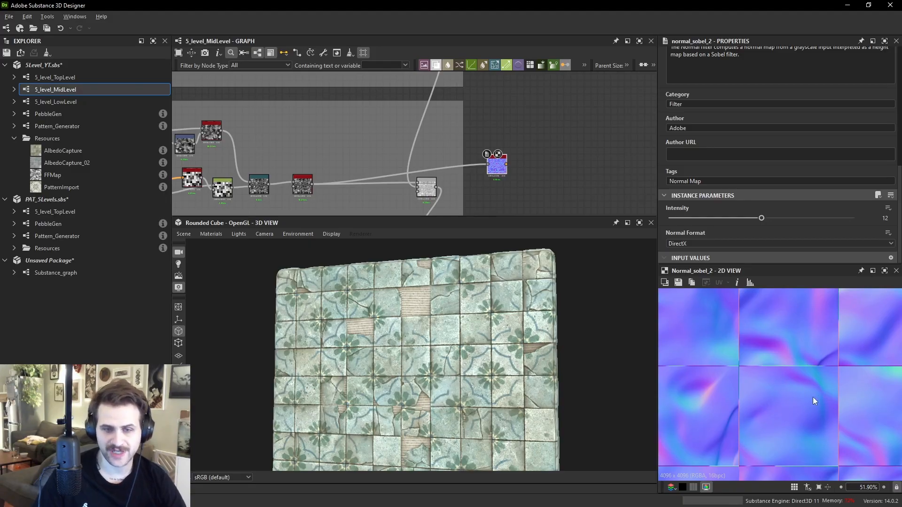
- Preview the Blend, Auto Levels, Gaussian Noise, Directional Warp and Slope Blur Grayscale nodes of the noise chain
scroll(306, 145, "up", 6)
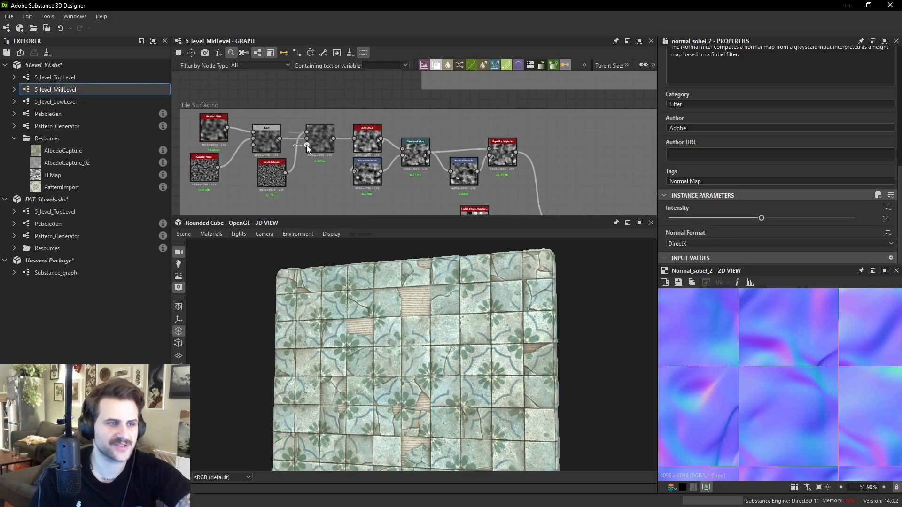
left_click(252, 147)
left_click_drag(251, 144, 260, 145)
scroll(796, 369, "down", 3)
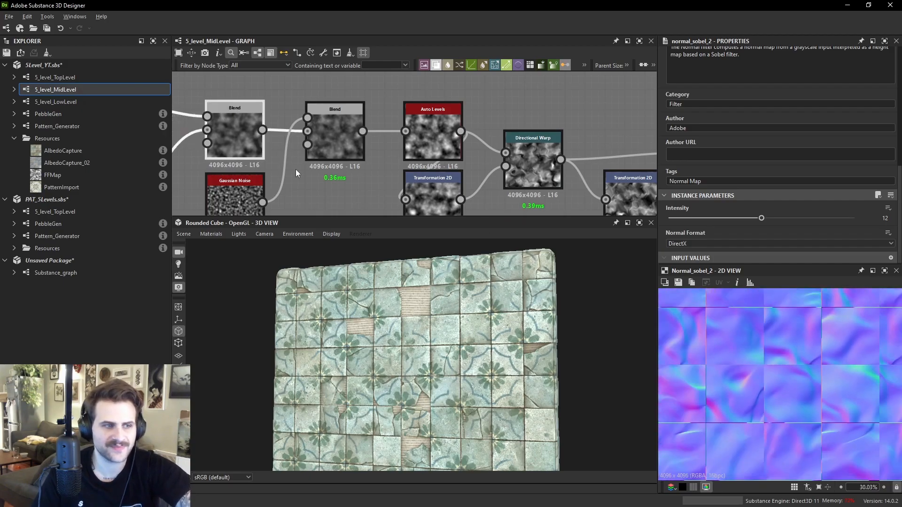
double_click(253, 146)
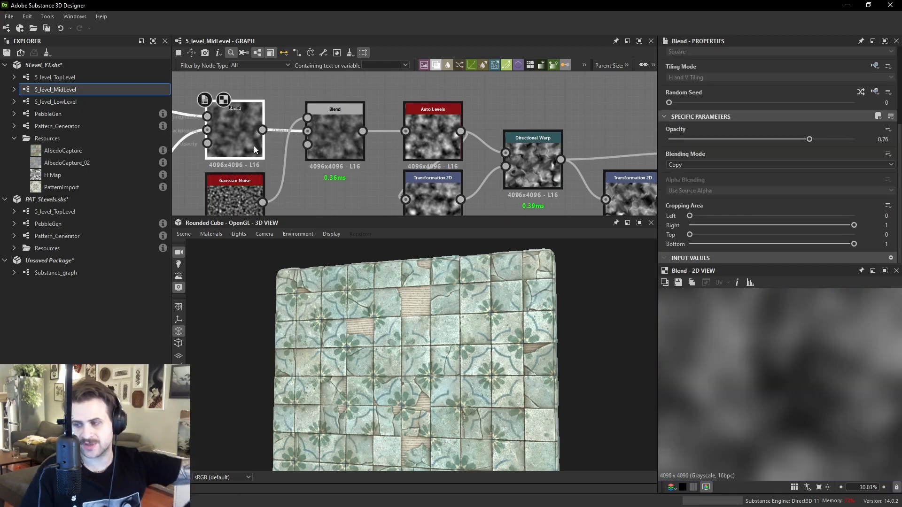
double_click(418, 131)
middle_click_drag(318, 156, 428, 146)
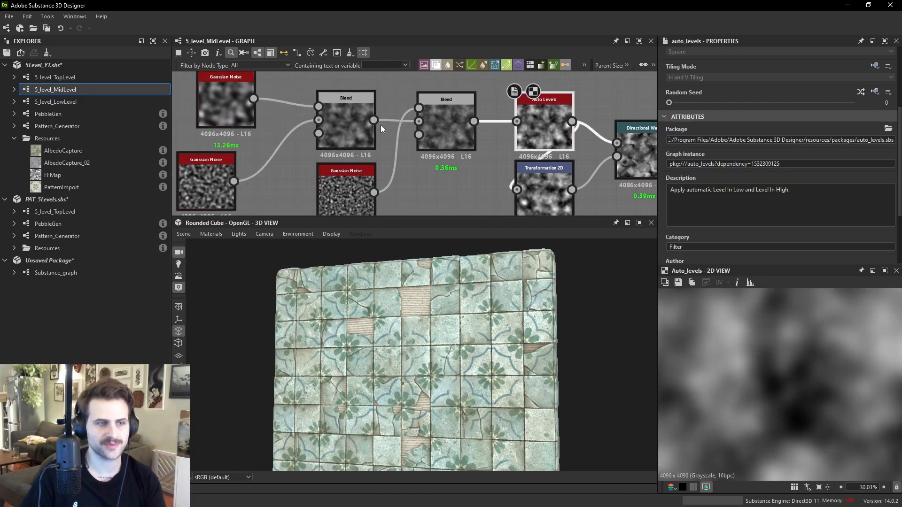
double_click(232, 106)
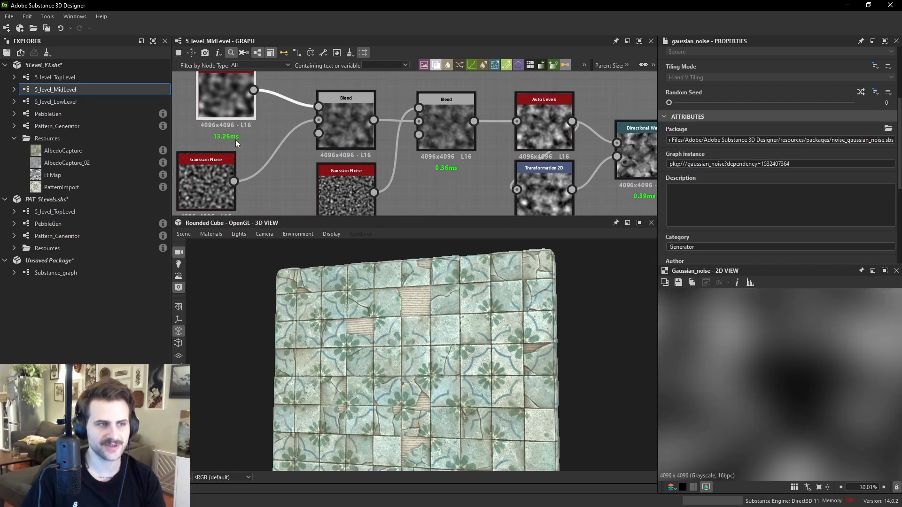
double_click(206, 176)
double_click(357, 193)
double_click(449, 133)
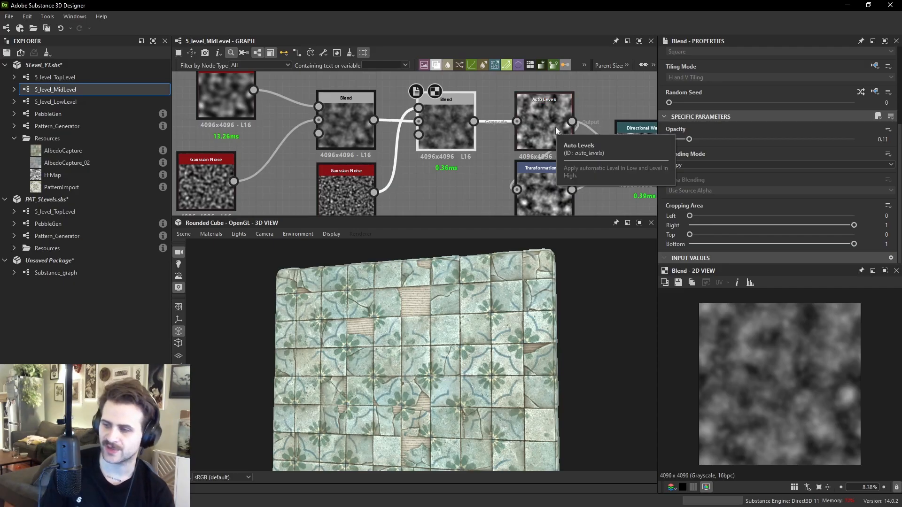
left_click(543, 112)
middle_click_drag(542, 135, 427, 127)
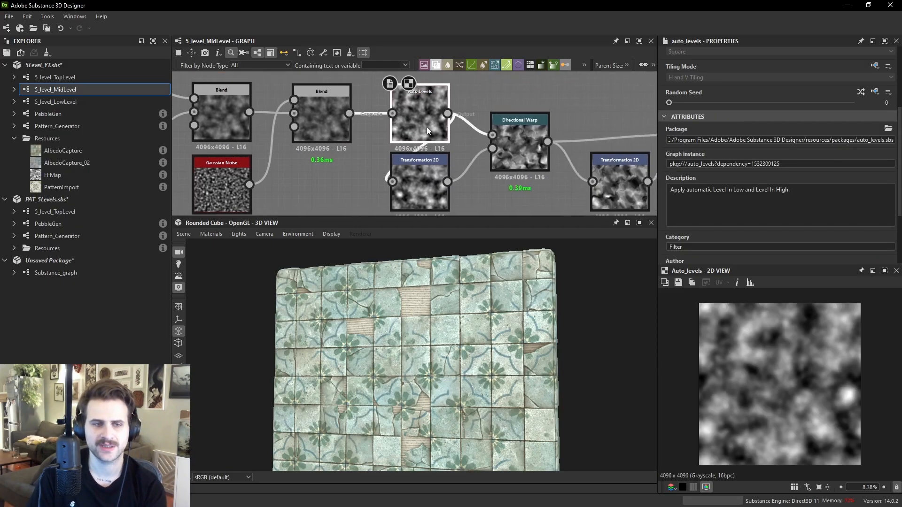
left_click(534, 131)
scroll(813, 354, "up", 5)
double_click(622, 180)
middle_click_drag(622, 179, 368, 188)
double_click(446, 157)
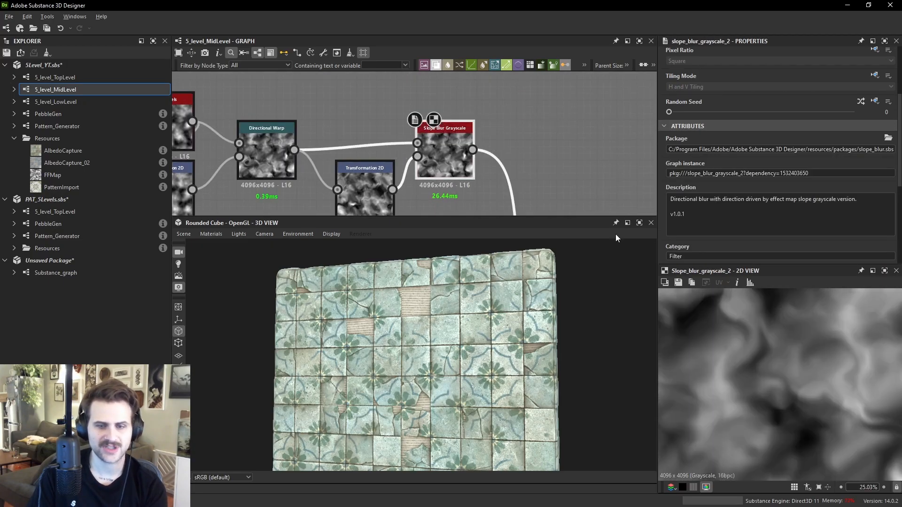
scroll(559, 214, "down", 2)
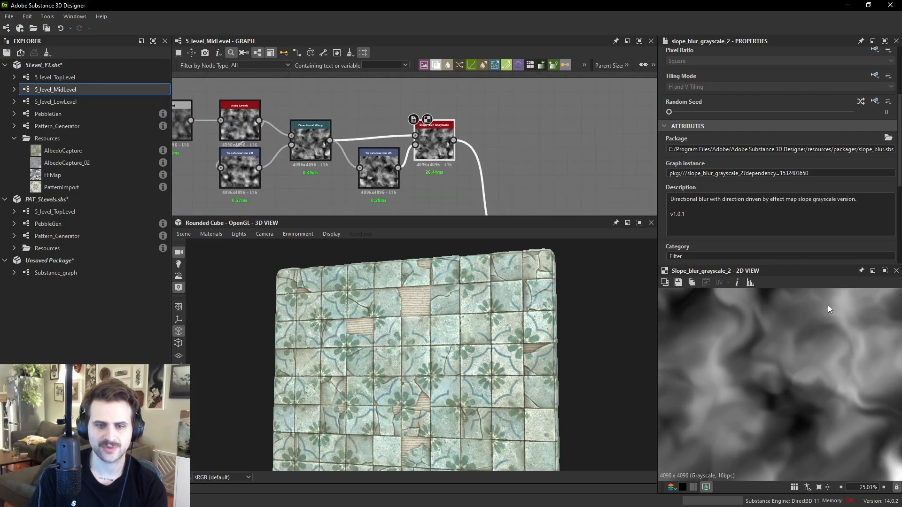
scroll(822, 362, "down", 3)
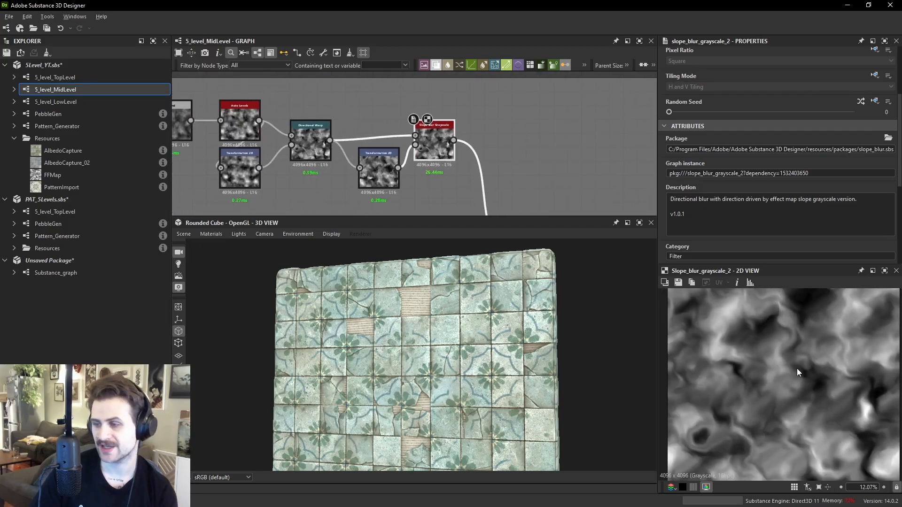
- Move the Normal Sobel node above the grout Directional Warp chain and preview its normal map
middle_click_drag(507, 136, 440, 72)
left_click(447, 136)
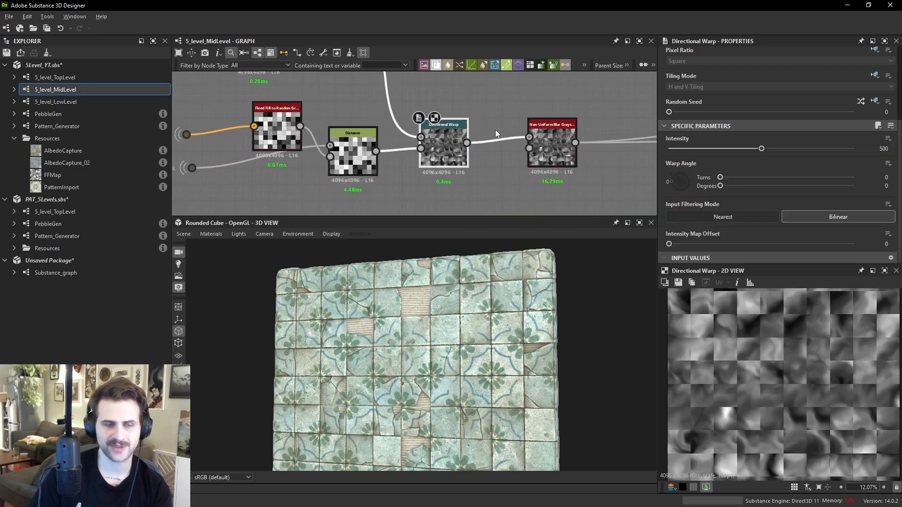
scroll(494, 131, "down", 5)
middle_click_drag(494, 113, 503, 187)
middle_click_drag(559, 127, 243, 139)
scroll(487, 92, "up", 5)
scroll(244, 140, "down", 3)
middle_click_drag(591, 129, 531, 133)
left_click_drag(594, 107, 391, 119)
mouse_move(482, 141)
left_mouse_down()
mouse_move(362, 99)
mouse_move(482, 141)
left_mouse_up()
key("Escape")
left_click_drag(386, 117, 334, 105)
middle_click_drag(333, 105, 470, 161)
left_click_drag(470, 161, 419, 150)
double_click(419, 150)
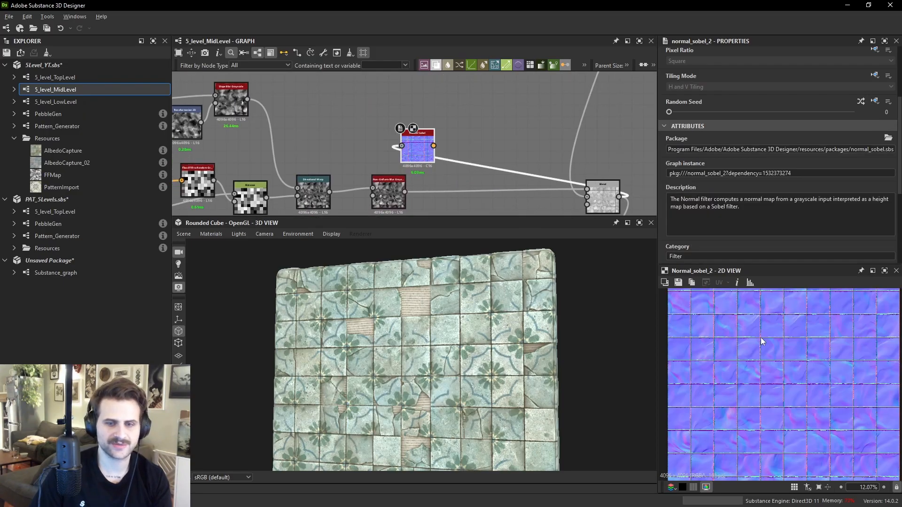
- Set the grout Directional Warp intensity to 0 and compare the Normal Sobel preview
scroll(754, 335, "up", 10)
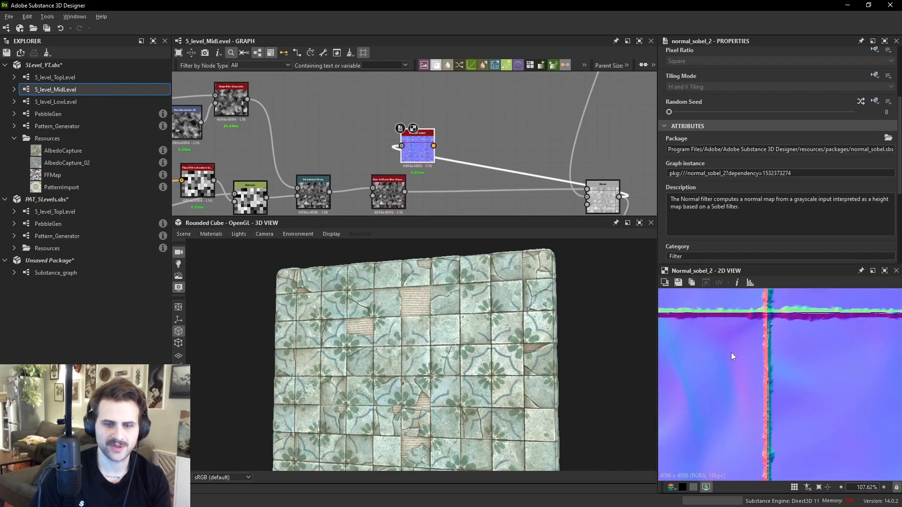
middle_click_drag(296, 137, 400, 64)
scroll(420, 126, "up", 1)
double_click(429, 133)
scroll(754, 339, "down", 3)
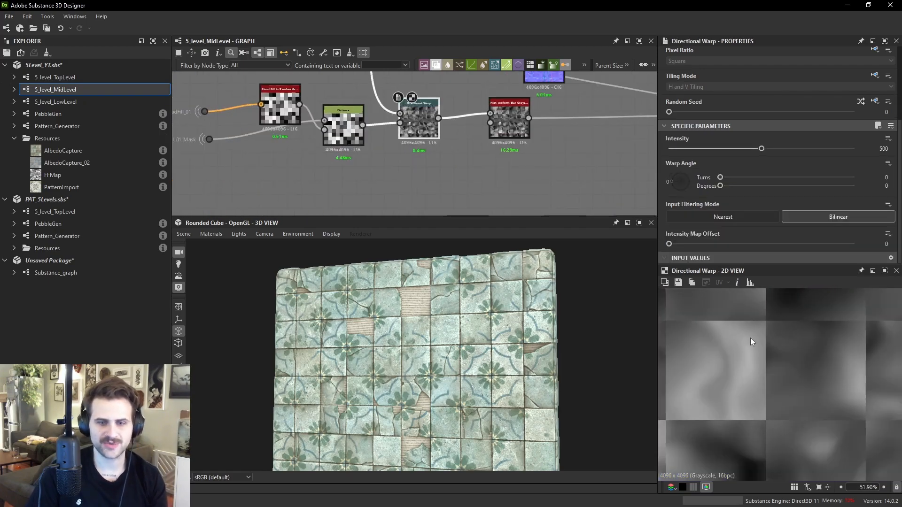
scroll(766, 339, "up", 2)
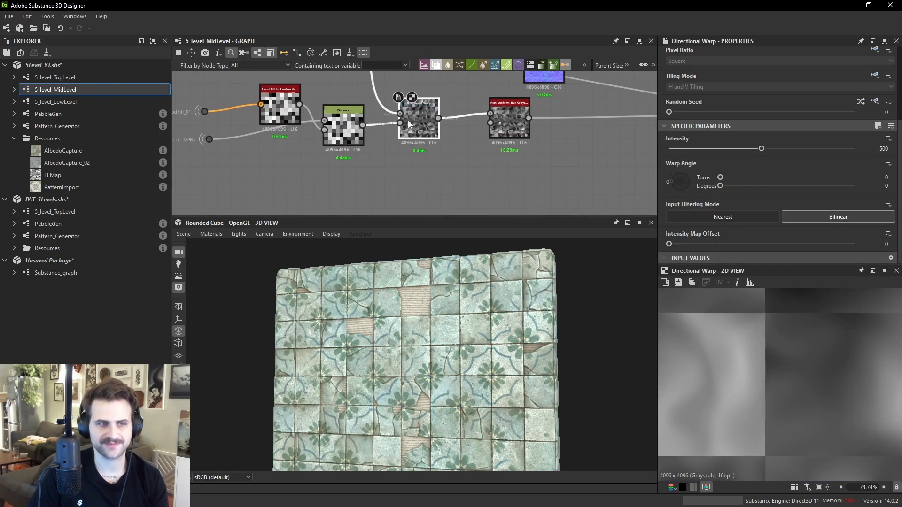
left_click_drag(703, 148, 563, 138)
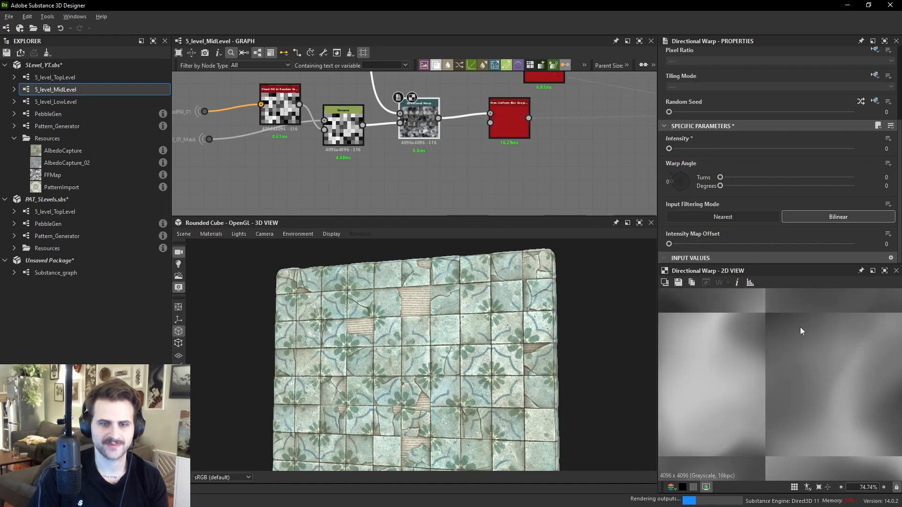
middle_click_drag(550, 113, 542, 185)
left_click(537, 136)
scroll(805, 368, "up", 8)
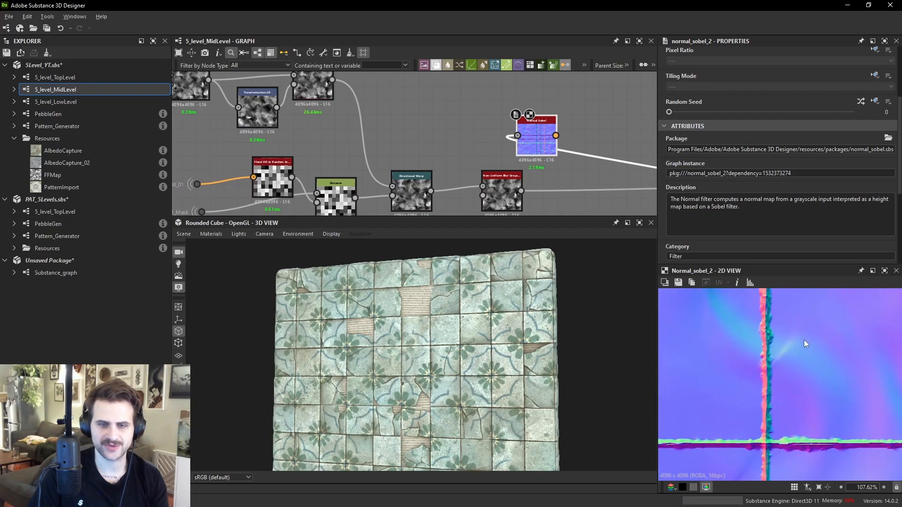
scroll(802, 343, "down", 4)
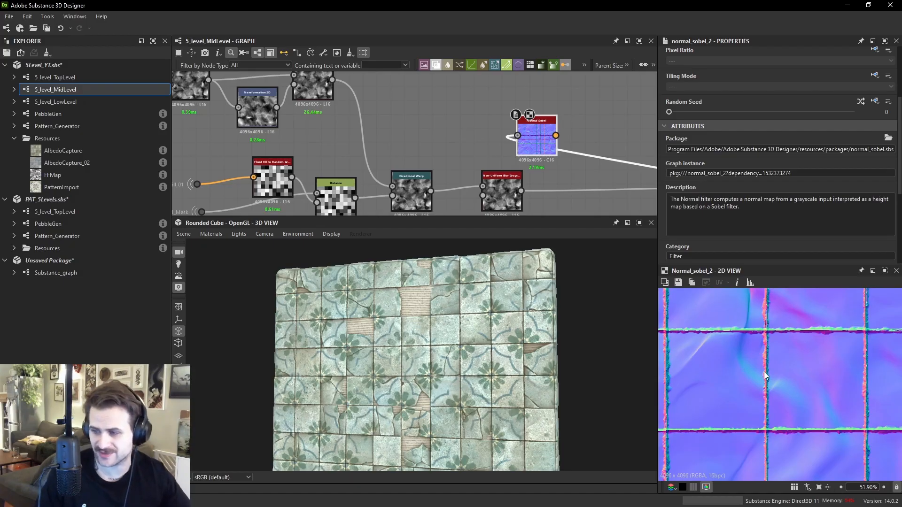
- Set the grout Directional Warp intensity to 0.46
middle_click_drag(313, 124, 375, 97)
right_click(367, 100)
double_click(474, 164)
left_click_drag(669, 148, 753, 148)
middle_click_drag(451, 94, 455, 144)
- Add a new Directional Warp node to the graph through the node search
key("space")
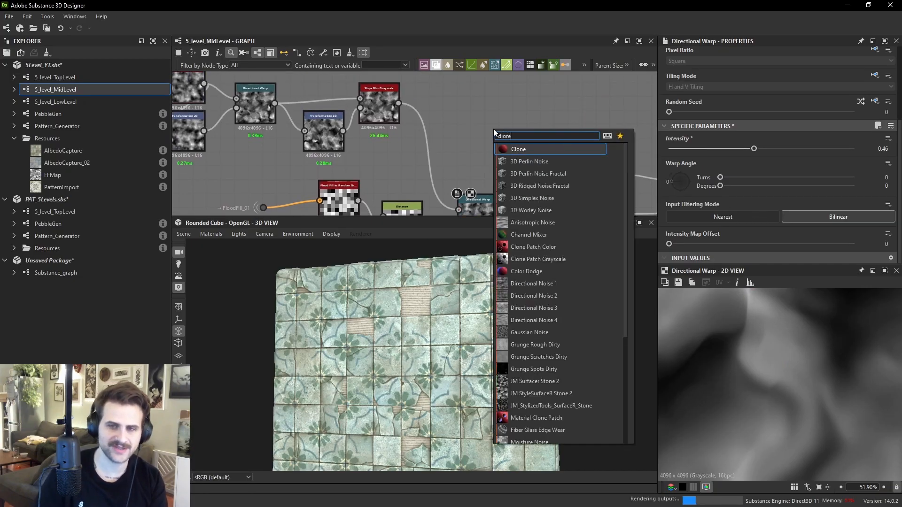
type("d")
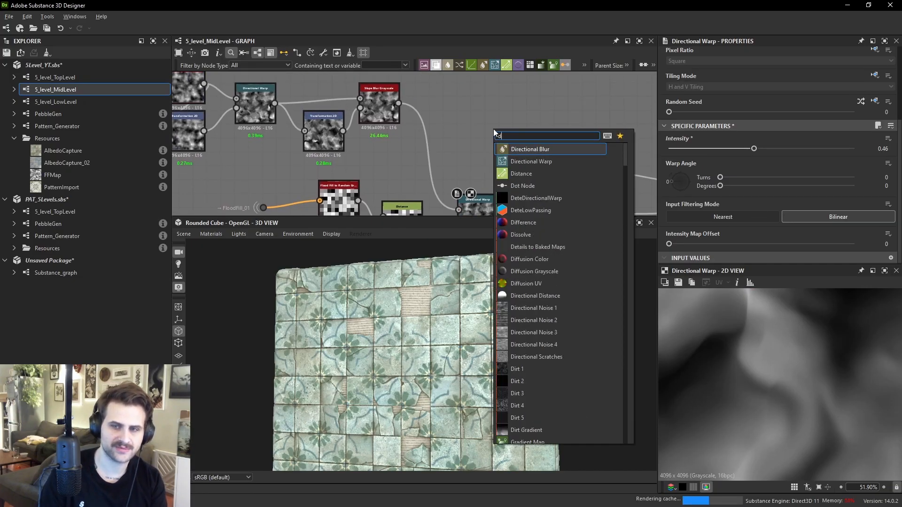
type("ire")
key("Down")
key("Return")
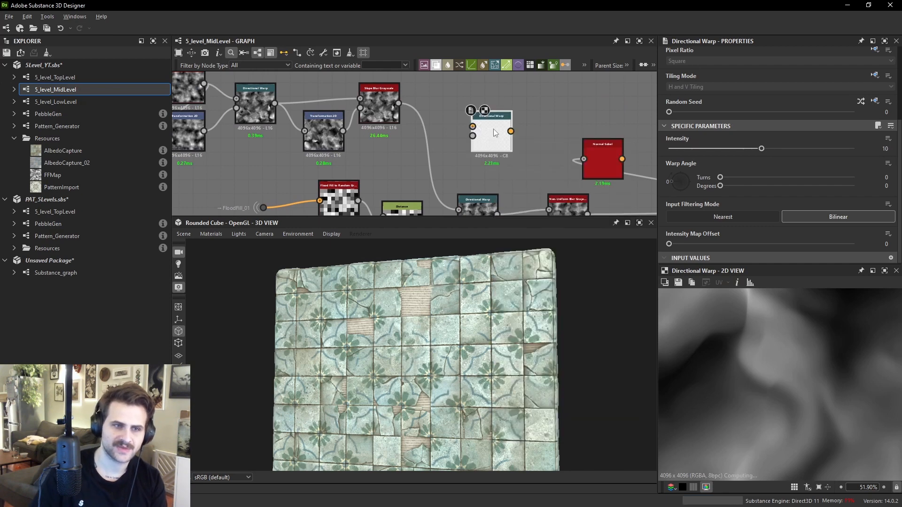
- Feed the Slope Blur Grayscale output into the new Directional Warp and set its warp angle to about 60 degrees
middle_click_drag(438, 78, 436, 79)
left_click_drag(401, 103, 510, 104)
middle_click_drag(511, 105, 492, 124)
left_click_drag(673, 185, 671, 165)
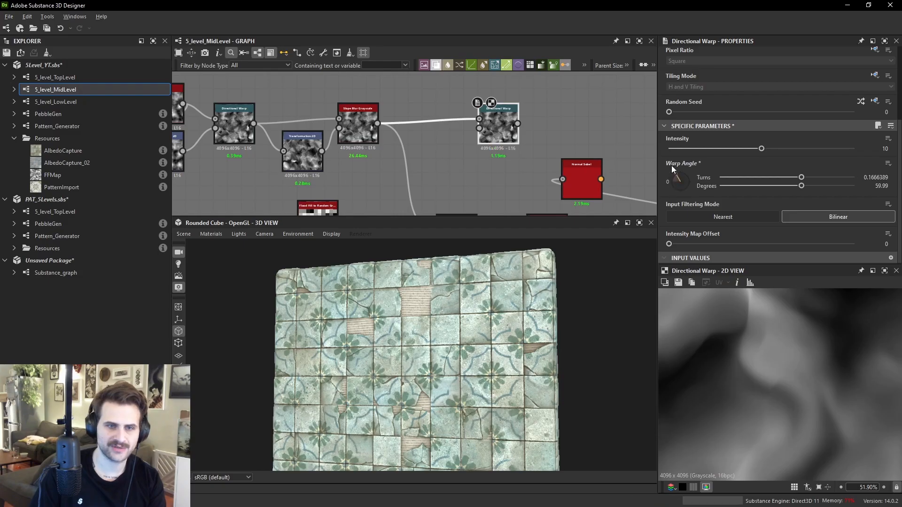
- Set the new Directional Warp's intensity to about 16.35
left_click_drag(770, 151, 820, 149)
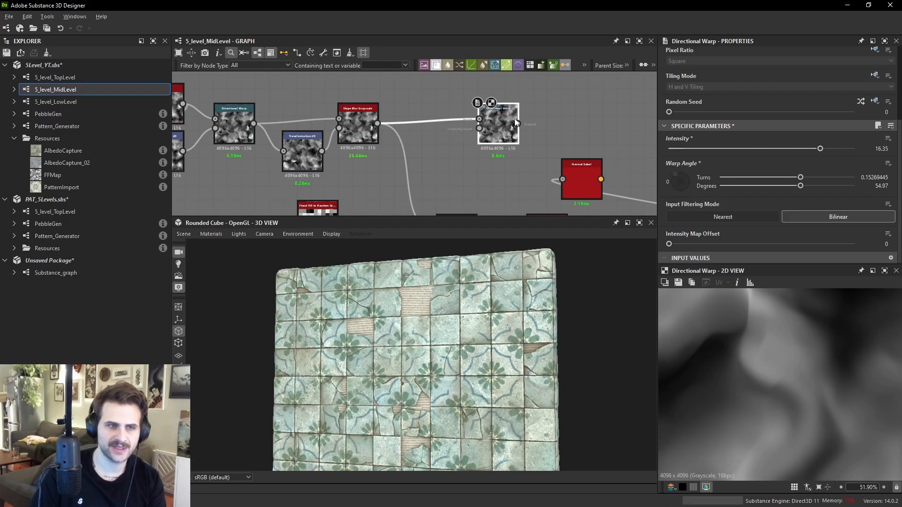
scroll(447, 136, "up", 3)
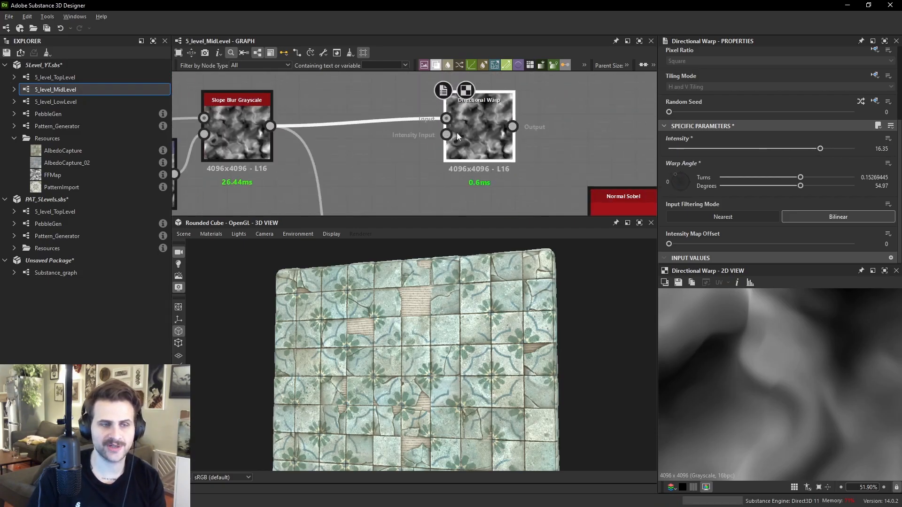
left_click_drag(453, 139, 500, 139)
- Add a grayscale Uniform Color node at 0.5 and connect it to the new Directional Warp's intensity input
key("space")
type("uni")
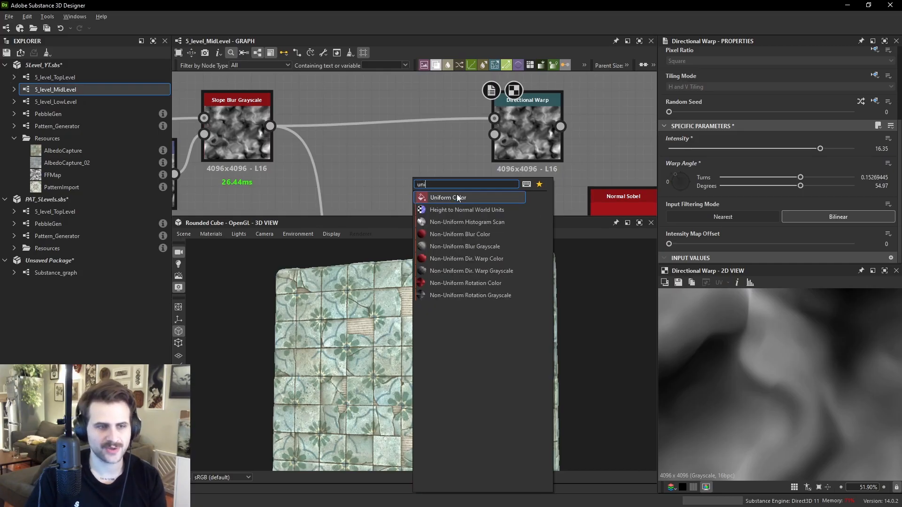
key("Return")
left_click(790, 171)
left_click(769, 239)
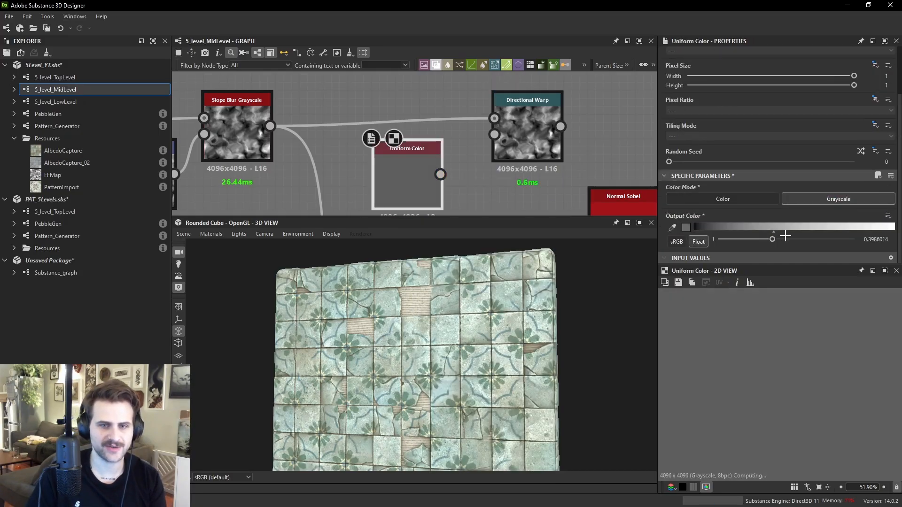
left_click_drag(440, 174, 494, 135)
double_click(528, 136)
left_click(407, 187)
mouse_move(776, 240)
left_mouse_down()
mouse_move(704, 243)
mouse_move(900, 240)
mouse_move(787, 241)
left_mouse_up()
middle_click_drag(525, 101, 502, 135)
left_click_drag(502, 135, 574, 135)
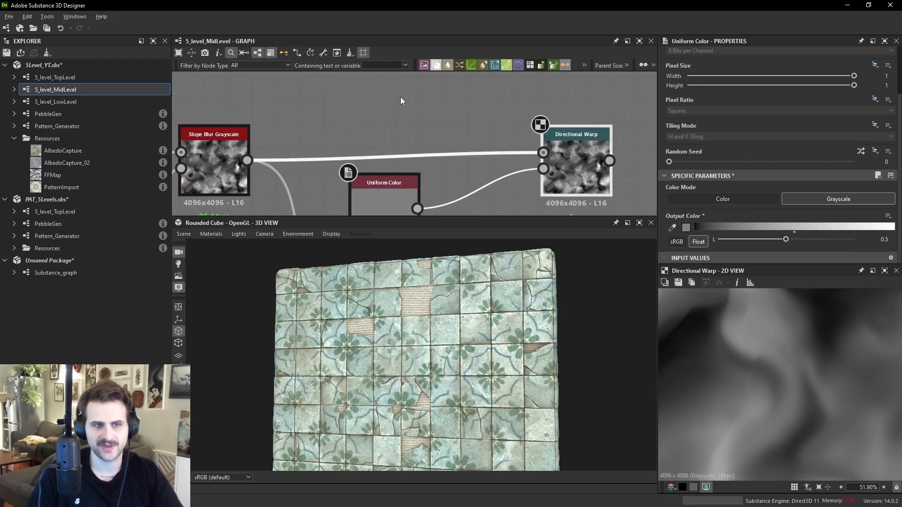
left_click(461, 106)
key("space")
type("f")
left_click(417, 103)
key("space")
type("grf")
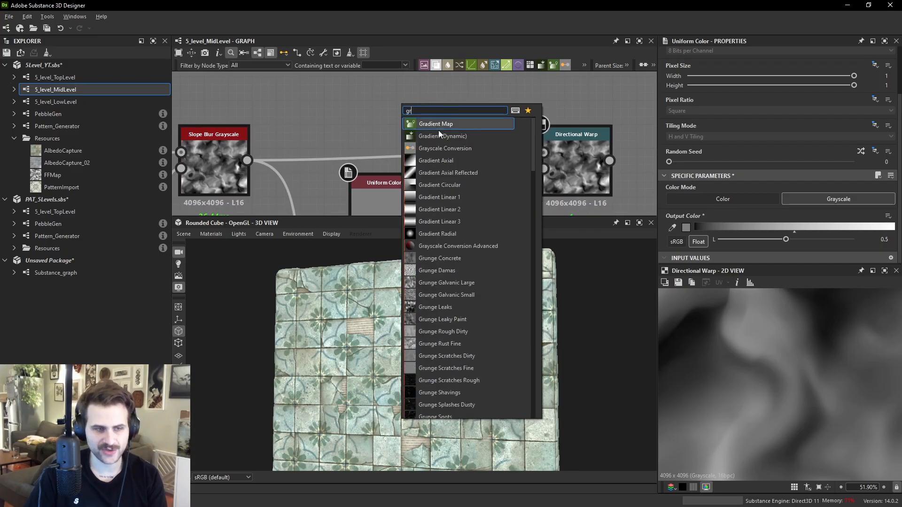
- Add a Gradient Linear 1 node and connect it to the Directional Warp's intensity input
left_click(371, 113)
key("space")
type("grd")
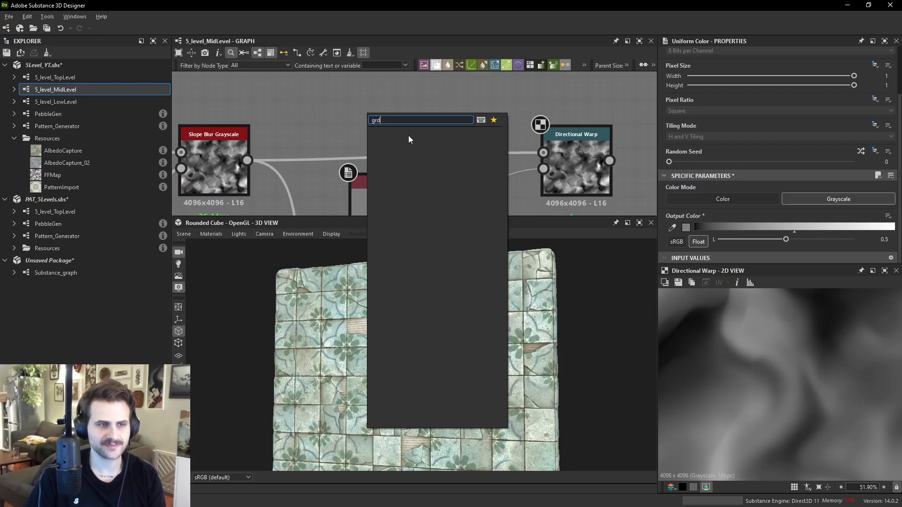
key("BackSpace")
type("ad")
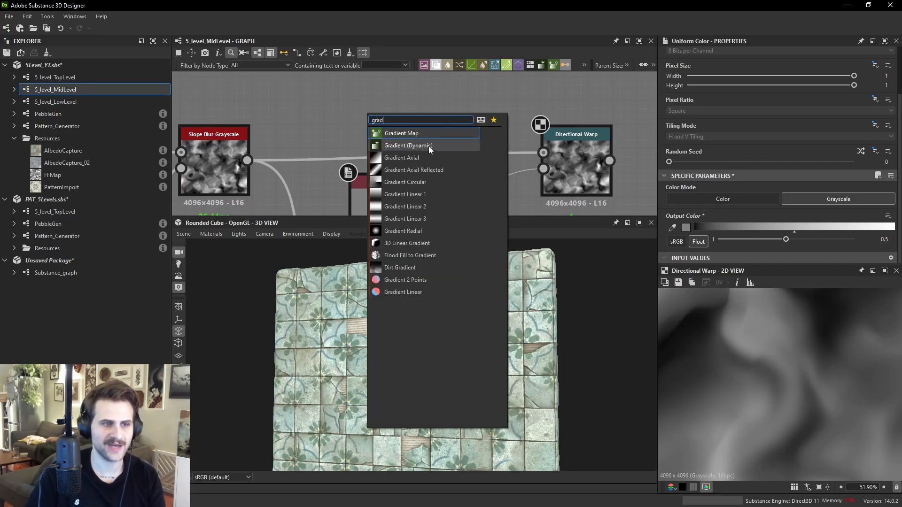
left_click(405, 183)
left_click_drag(393, 113, 573, 172)
left_click(573, 172)
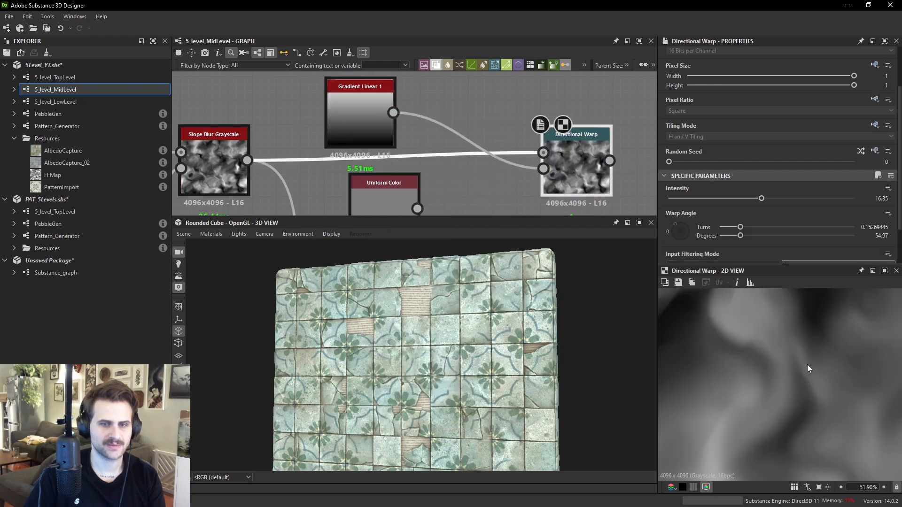
- Reset the Directional Warp's warp angle to 0 and set its intensity to 200
scroll(790, 354, "down", 2)
scroll(816, 331, "down", 2)
left_click(676, 232)
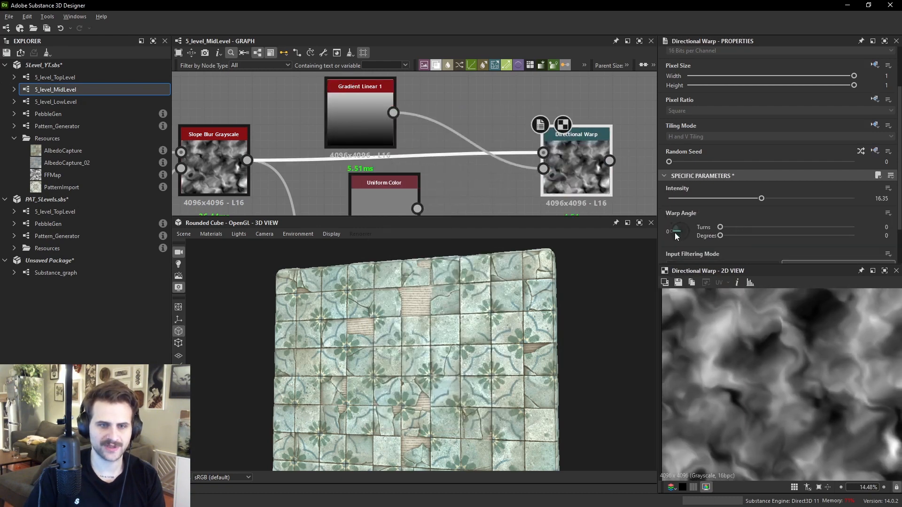
left_click(772, 197)
type("200")
key("Return")
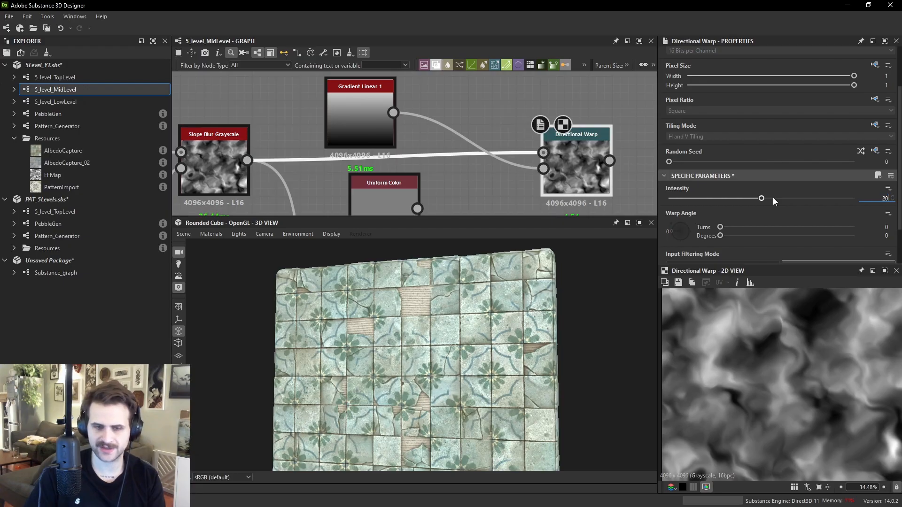
- Preview the Gradient Linear 1 node and lower the Directional Warp's intensity to about 107
scroll(784, 339, "down", 2)
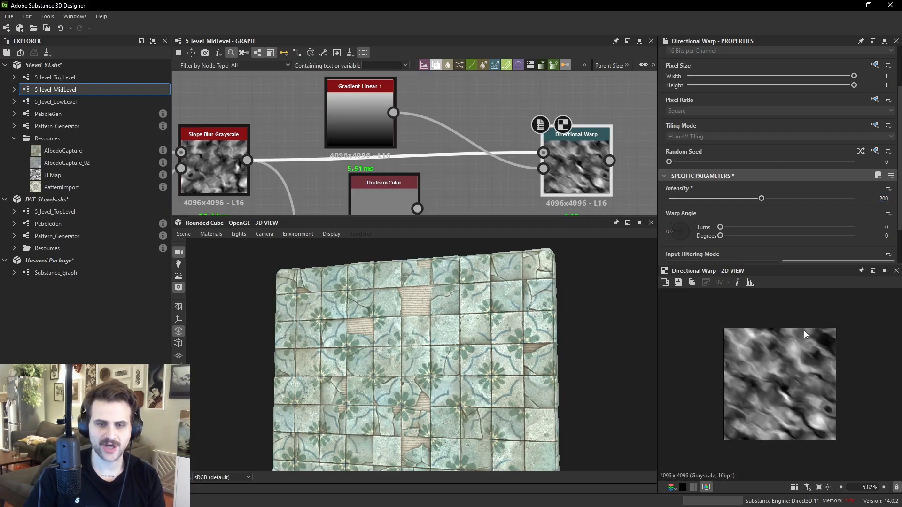
mouse_move(761, 203)
left_mouse_down()
mouse_move(707, 197)
mouse_move(760, 195)
left_mouse_up()
mouse_move(382, 166)
middle_mouse_down()
mouse_move(378, 94)
mouse_move(386, 156)
middle_mouse_up()
left_click(381, 127)
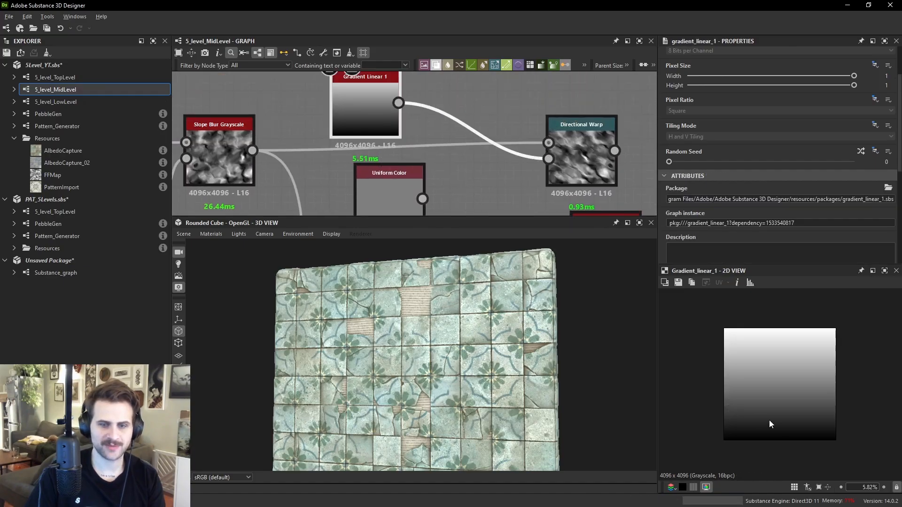
middle_click_drag(486, 131, 488, 149)
left_click(602, 155)
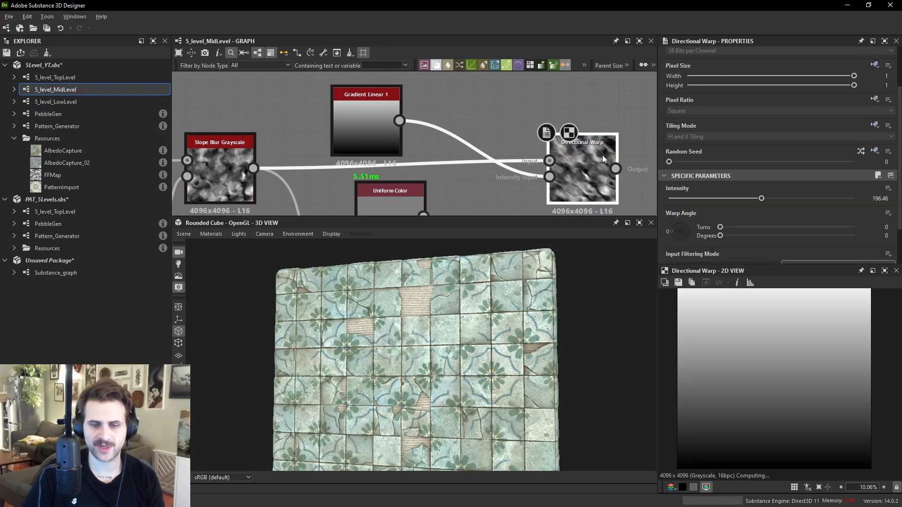
left_click_drag(762, 198, 721, 201)
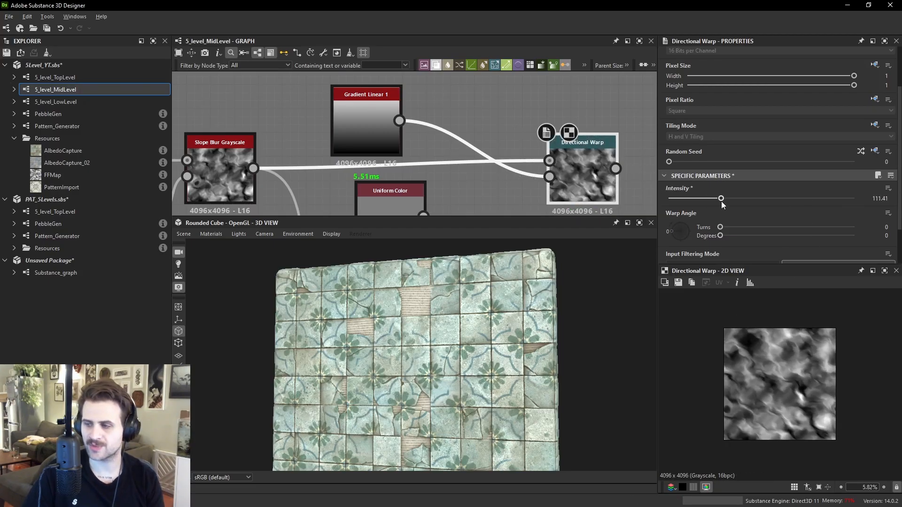
scroll(458, 143, "up", 3)
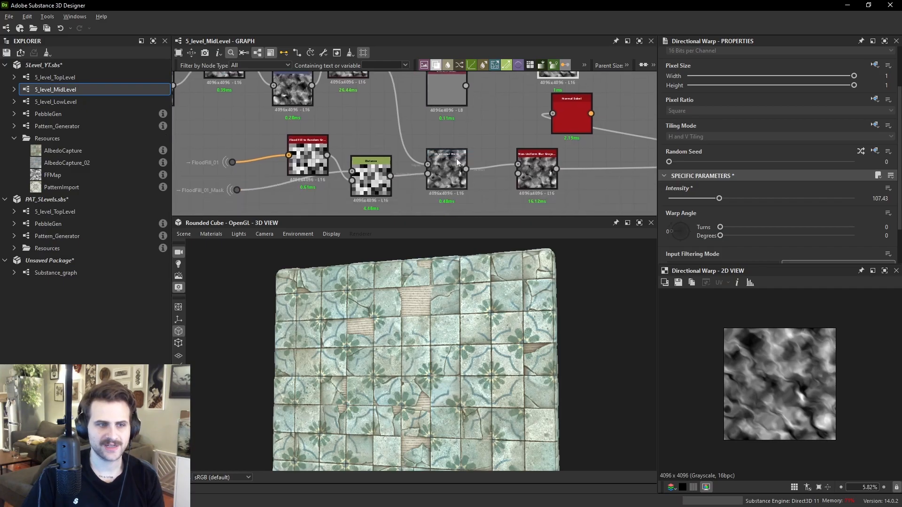
- Inspect the Flood Fill to Random Grayscale, Distance and Directional Warp nodes in the tile chain
double_click(439, 172)
middle_click_drag(421, 193, 448, 172)
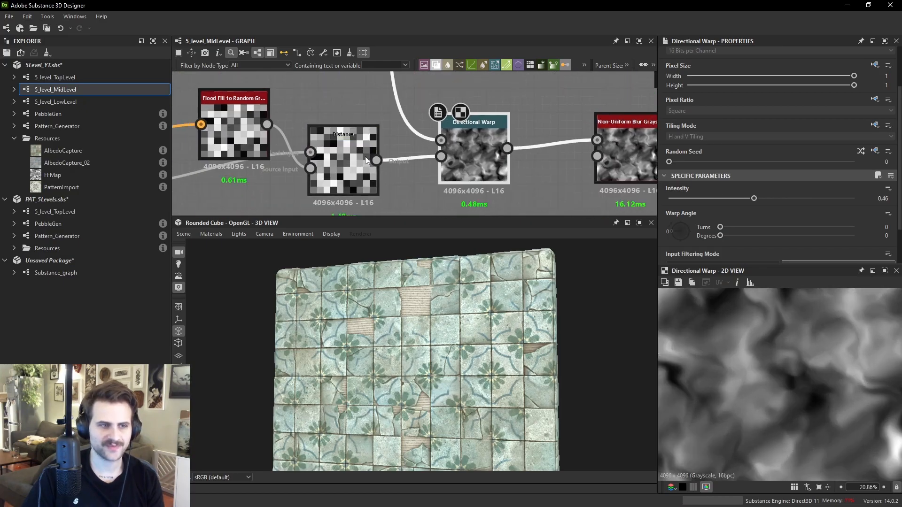
double_click(343, 170)
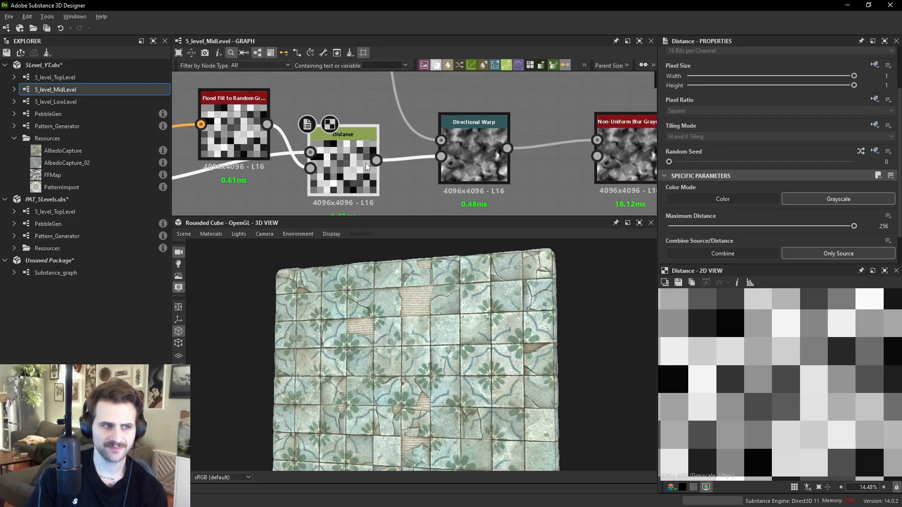
middle_click_drag(421, 199, 532, 211)
double_click(347, 143)
scroll(791, 382, "up", 2)
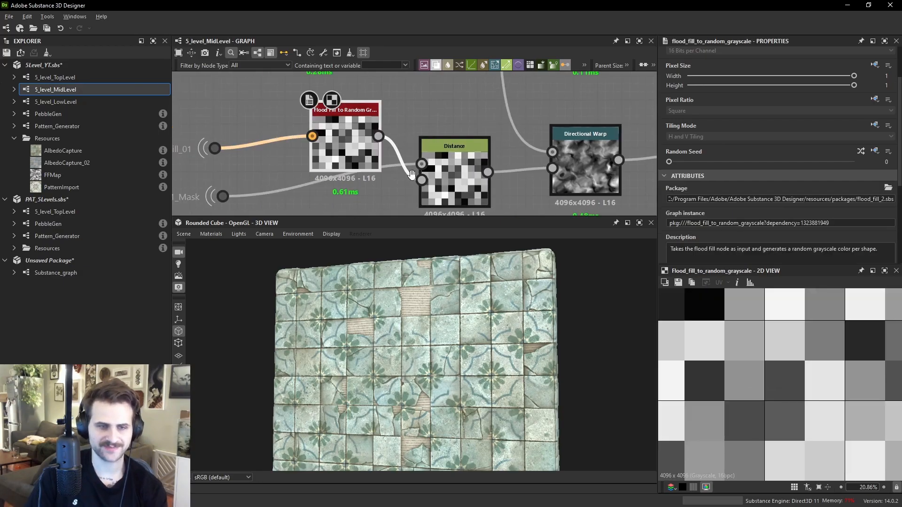
middle_click_drag(412, 180, 464, 189)
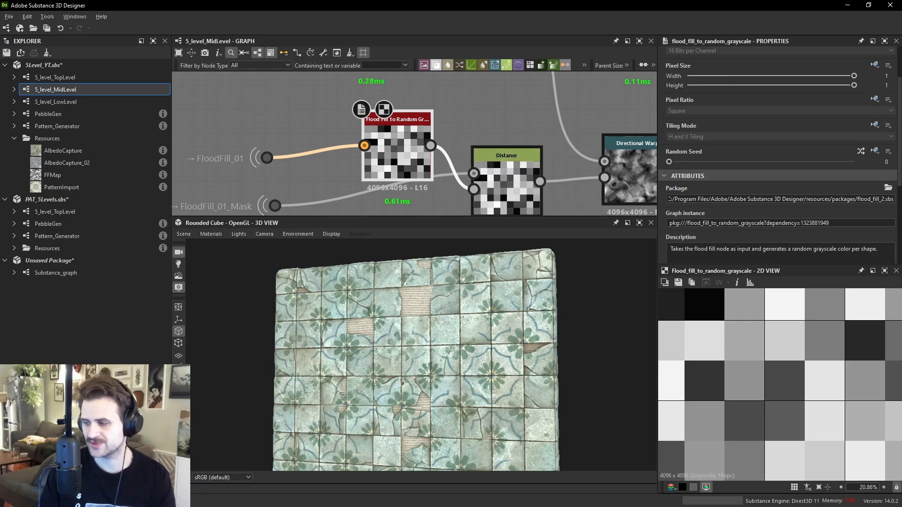
middle_click_drag(525, 160, 444, 142)
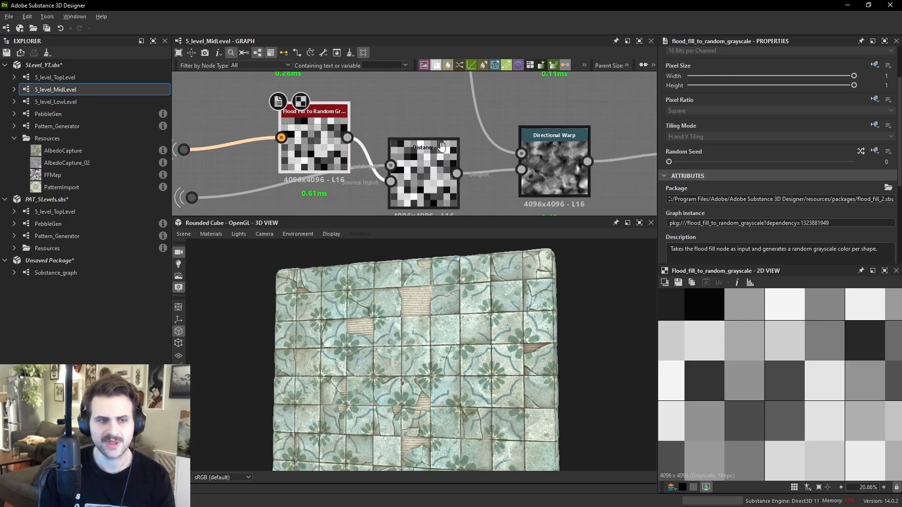
left_click(431, 166)
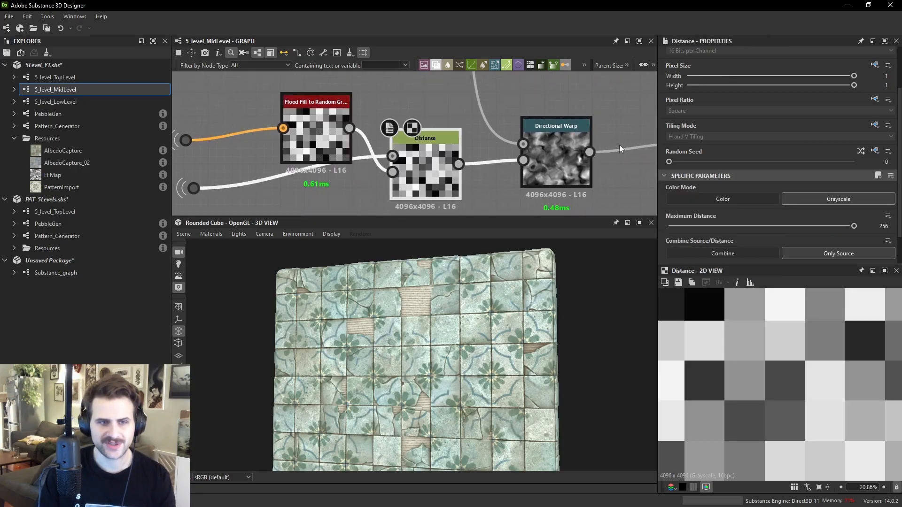
double_click(559, 148)
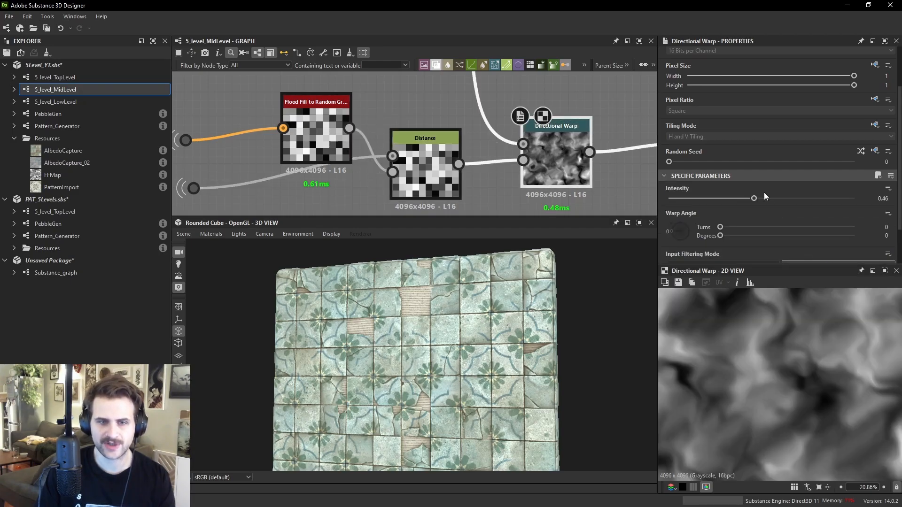
- Set the tile chain Directional Warp's intensity to 500
left_click_drag(780, 200, 893, 202)
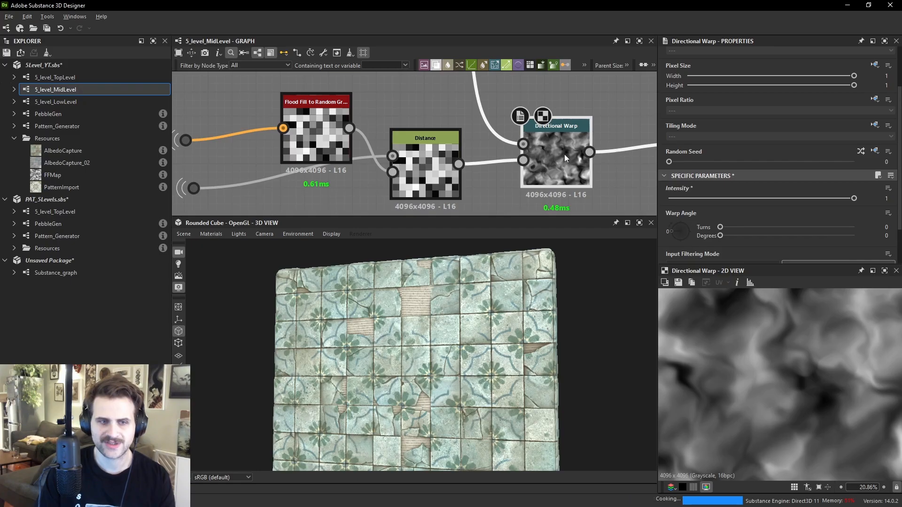
type("500")
key("Return")
scroll(805, 379, "up", 2)
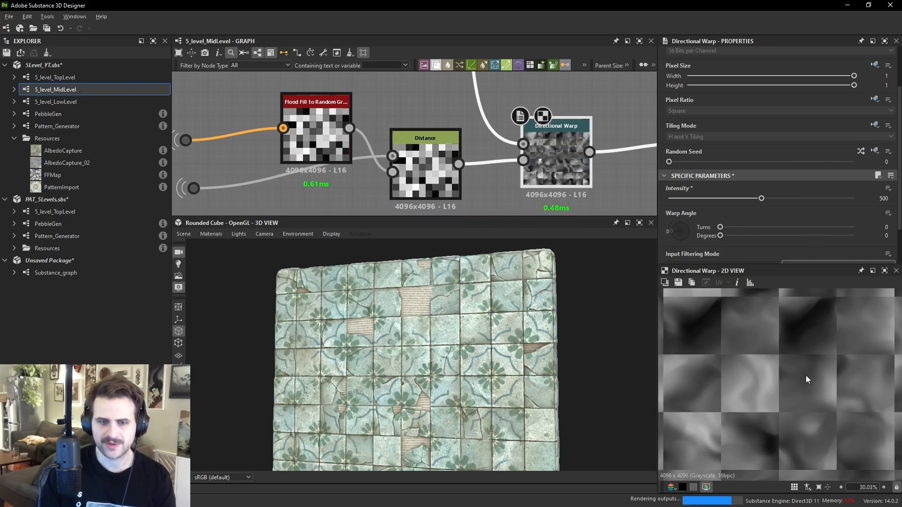
scroll(771, 361, "up", 2)
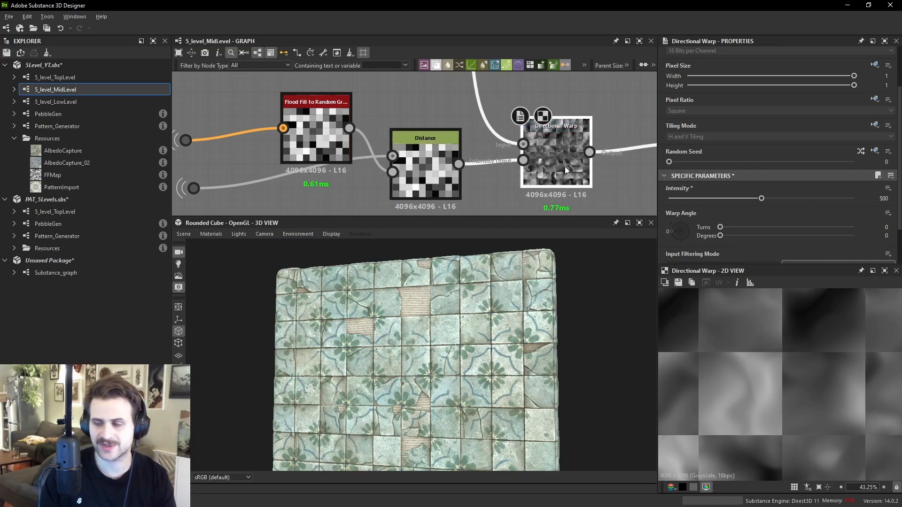
- Navigate the graph to the Normal Sobel node and preview its normal map
scroll(564, 160, "down", 3)
middle_click_drag(564, 160, 405, 186)
double_click(525, 128)
left_click_drag(525, 129, 569, 164)
scroll(577, 161, "down", 3)
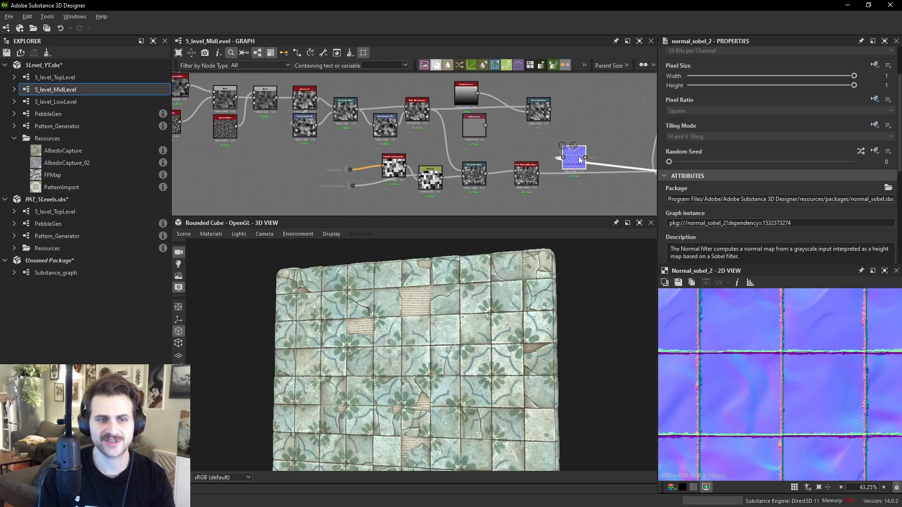
scroll(578, 162, "down", 1)
middle_click_drag(577, 162, 413, 144)
left_click_drag(413, 144, 527, 142)
middle_click_drag(527, 141, 575, 142)
left_click_drag(576, 142, 615, 162)
middle_click_drag(615, 162, 553, 119)
left_click_drag(552, 120, 565, 186)
scroll(465, 187, "up", 2)
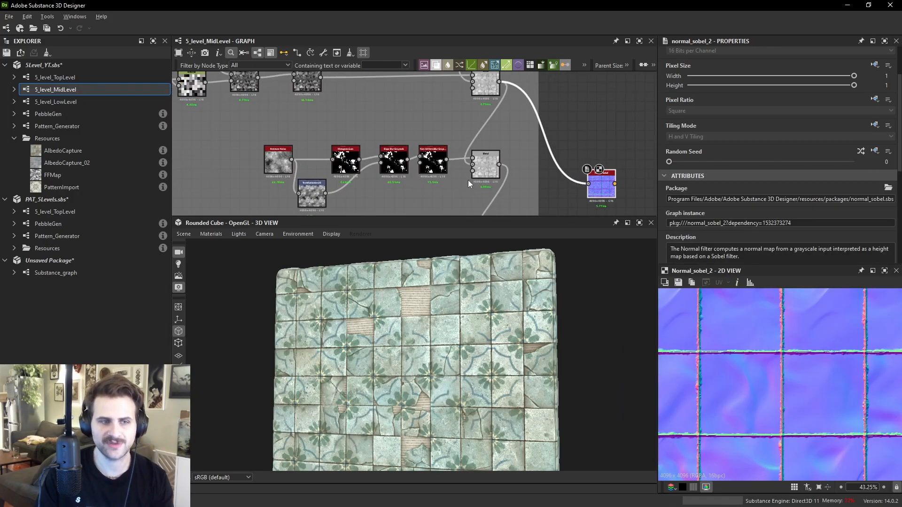
scroll(464, 183, "up", 1)
- Feed the damage Blend node's output into the Normal Sobel input
double_click(494, 160)
middle_click_drag(518, 153, 474, 139)
left_click_drag(467, 150, 569, 169)
double_click(586, 166)
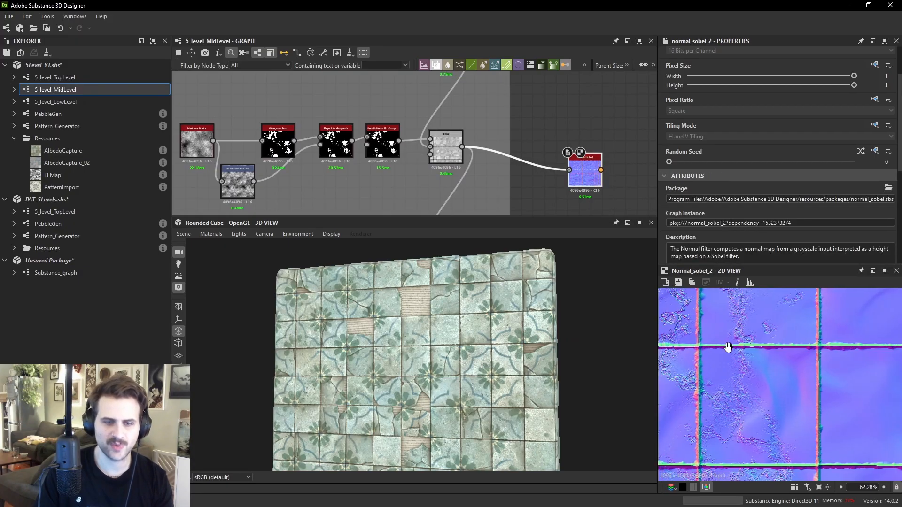
- Inspect the Normal Sobel normal map up close in the 2D and 3D views
scroll(726, 345, "up", 3)
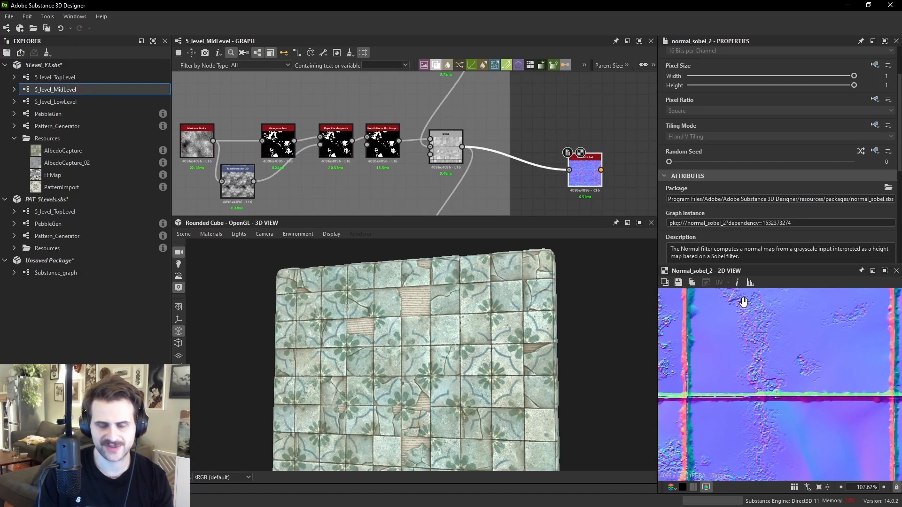
middle_click_drag(743, 302, 746, 322)
scroll(498, 350, "up", 5)
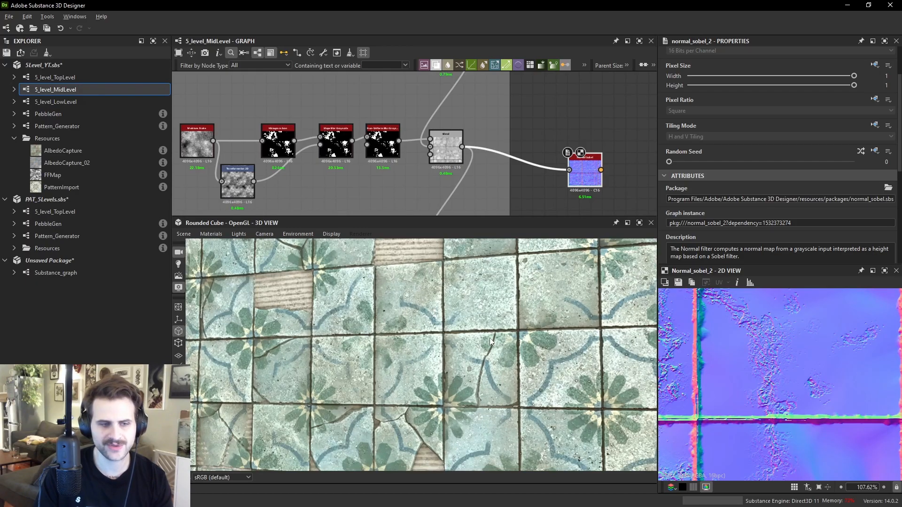
scroll(763, 323, "up", 2)
middle_click_drag(768, 325, 760, 361)
scroll(765, 354, "down", 4)
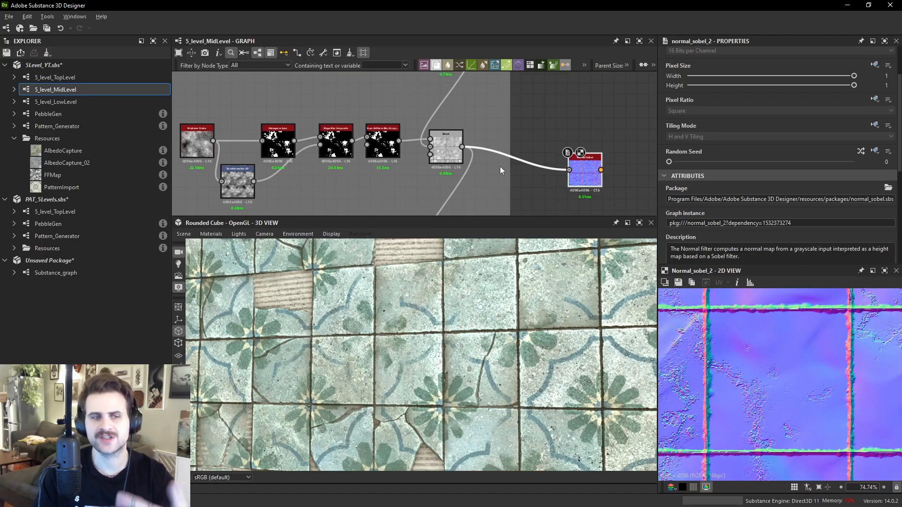
scroll(436, 160, "up", 6)
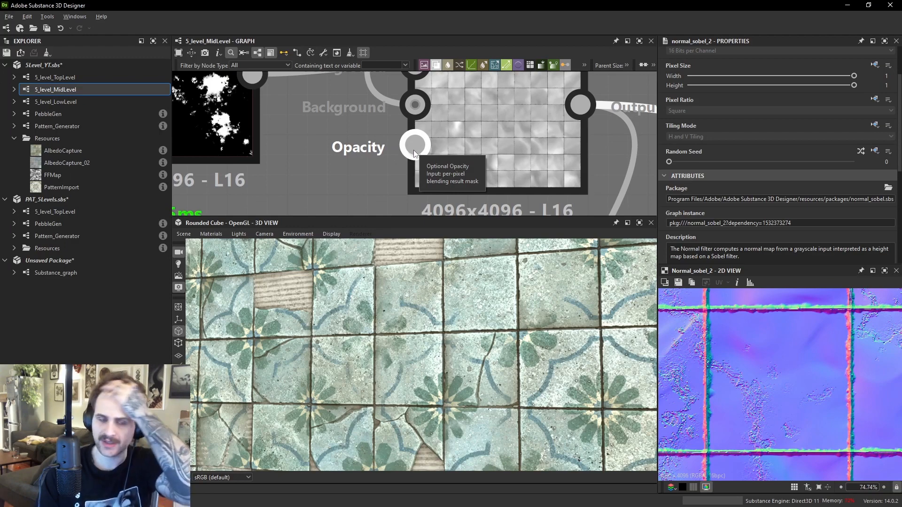
scroll(779, 382, "down", 4)
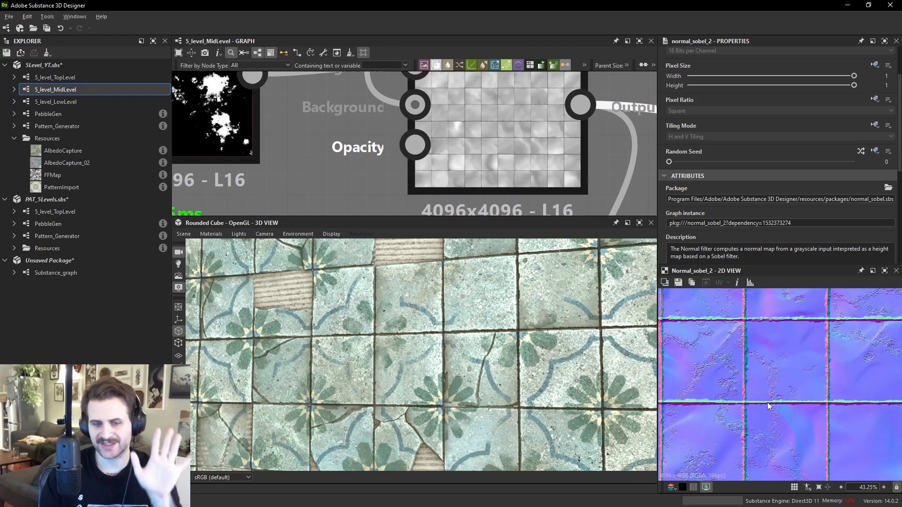
scroll(764, 402, "up", 4)
scroll(371, 178, "down", 4)
middle_click_drag(630, 179, 447, 142)
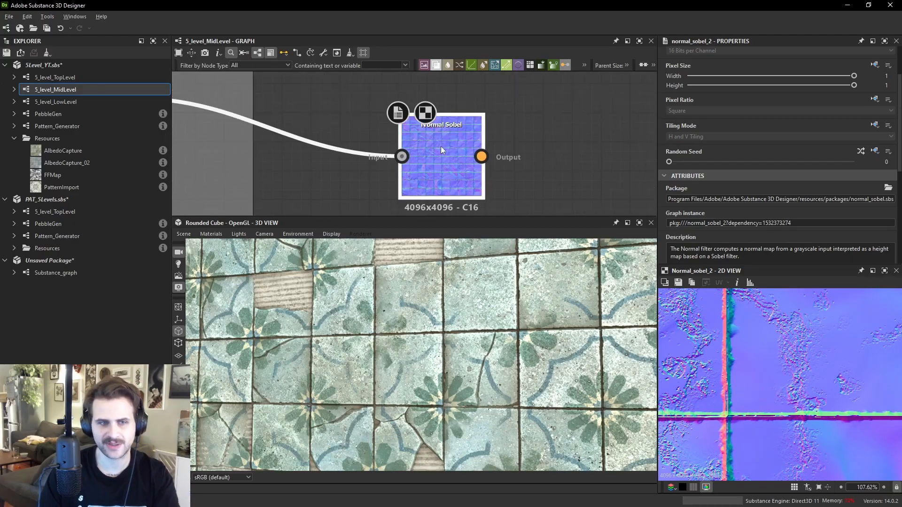
- Examine the Normal Sobel normal map up close in the 2D view and pan the graph around it
scroll(831, 393, "down", 9)
scroll(767, 352, "up", 5)
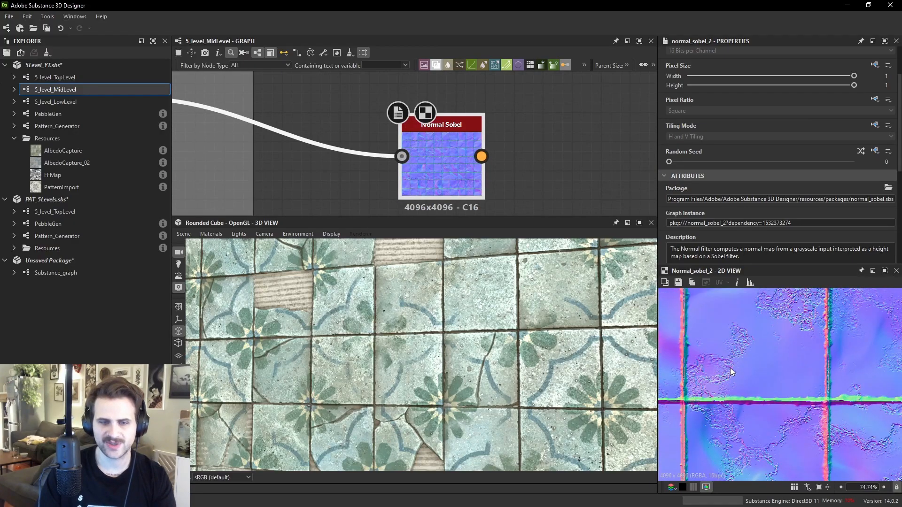
scroll(737, 366, "up", 3)
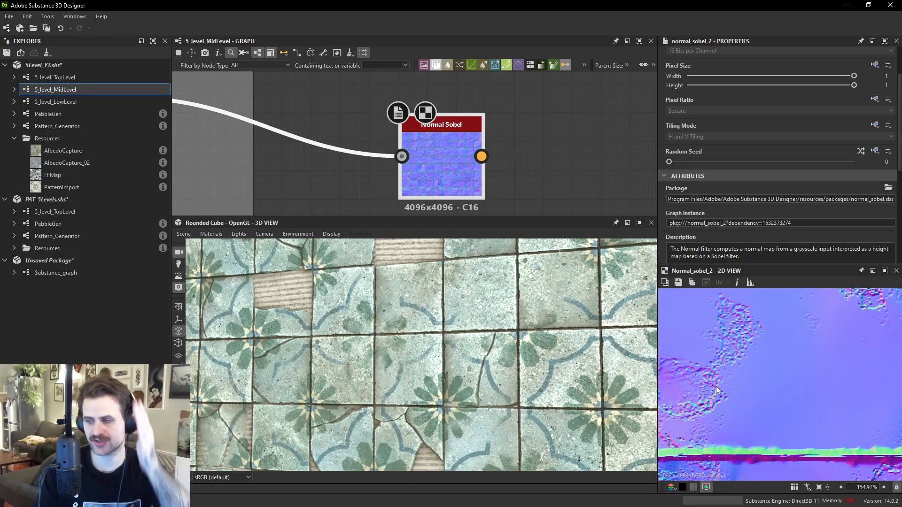
scroll(715, 386, "down", 3)
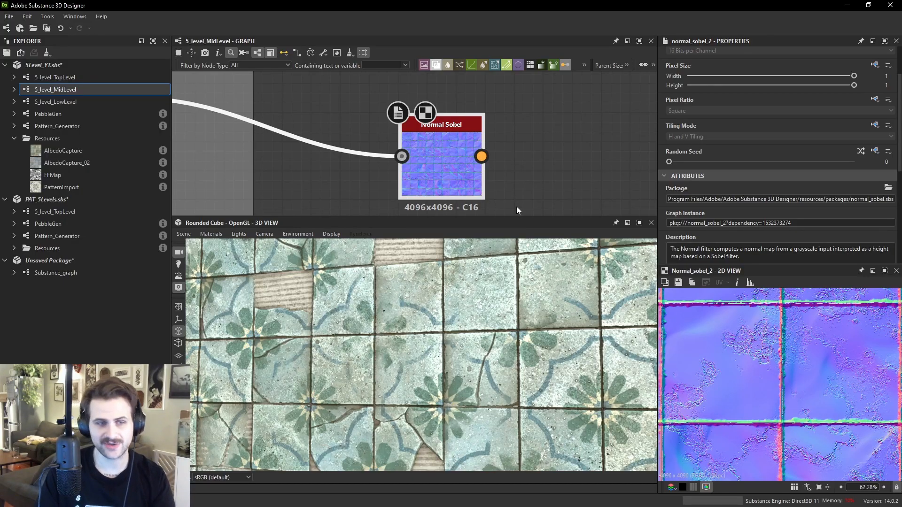
scroll(477, 177, "down", 4)
scroll(477, 177, "down", 1)
middle_click_drag(475, 207, 564, 153)
scroll(521, 111, "down", 2)
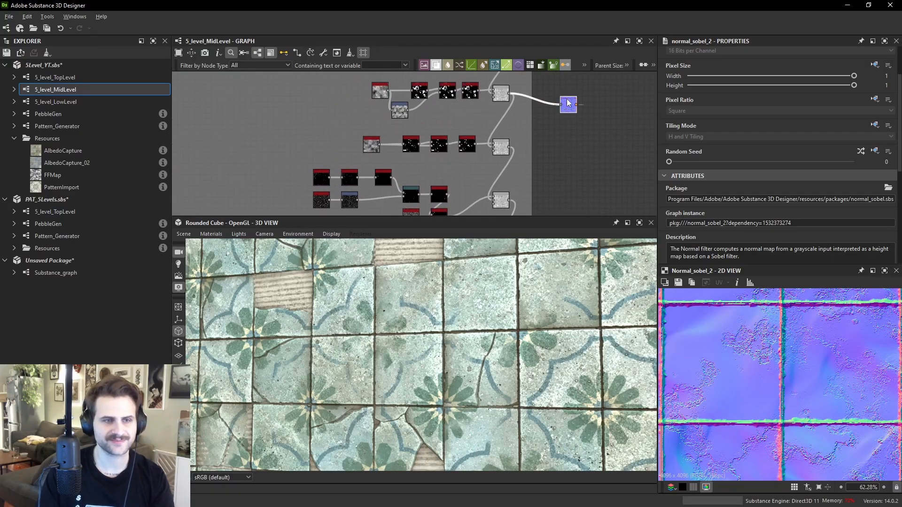
- Rewire the Normal Sobel input to a different Blend node output from the damage chain
left_click_drag(568, 103, 568, 141)
scroll(540, 146, "up", 2)
left_click_drag(495, 145, 559, 203)
middle_click_drag(559, 203, 551, 145)
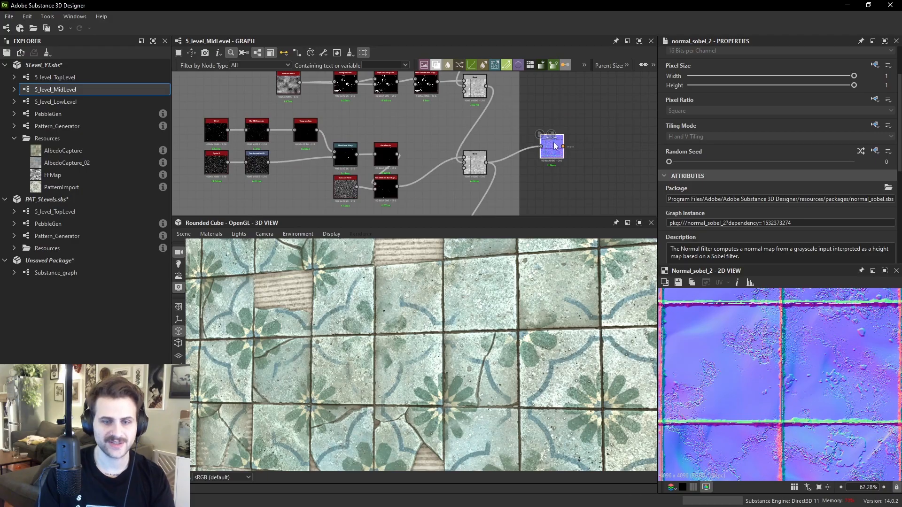
left_click_drag(556, 149, 553, 179)
middle_click_drag(552, 179, 540, 131)
middle_click_drag(516, 177, 514, 151)
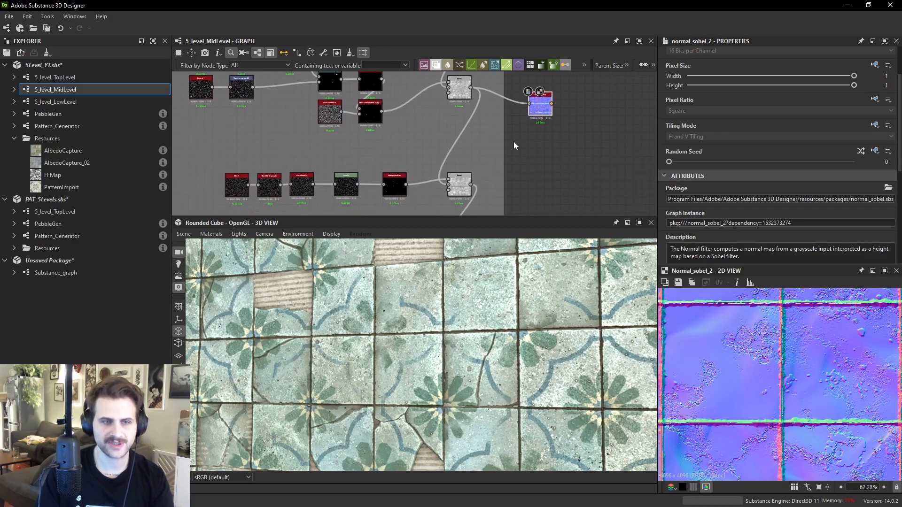
left_click_drag(470, 184, 534, 166)
scroll(733, 371, "down", 1)
middle_click_drag(538, 193, 539, 109)
left_click_drag(534, 83, 542, 144)
left_click_drag(472, 164, 542, 154)
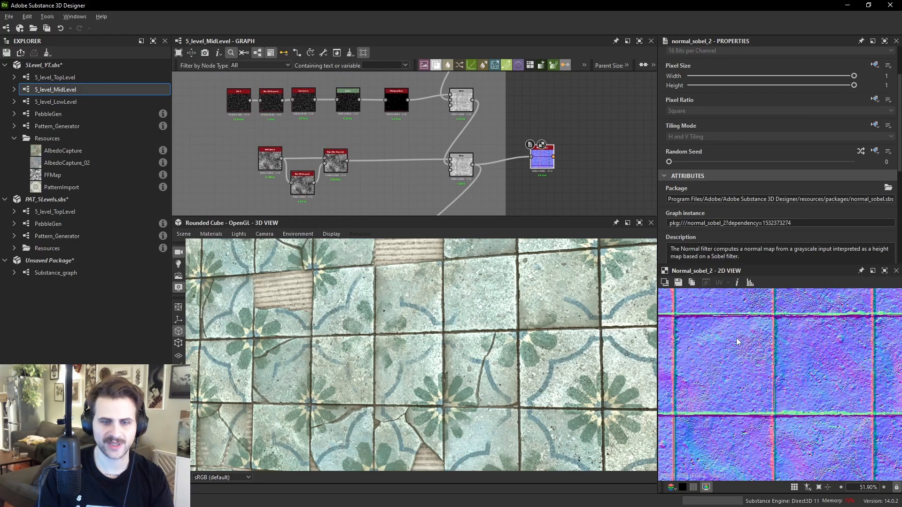
- Inspect the resulting normal detail in the 2D view and navigate the graph toward the crack nodes
scroll(741, 330, "up", 5)
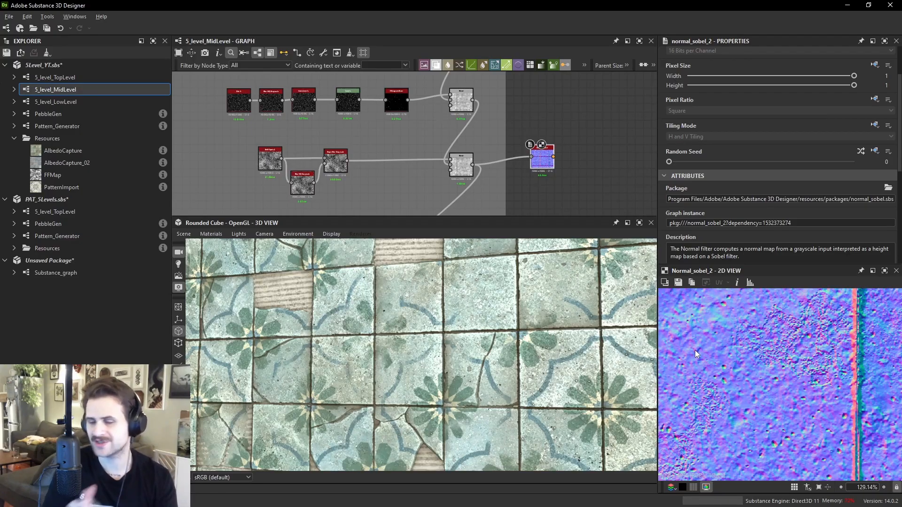
scroll(548, 165, "down", 3)
middle_click_drag(549, 170, 547, 133)
scroll(547, 132, "down", 2)
scroll(546, 133, "up", 2)
scroll(546, 133, "down", 3)
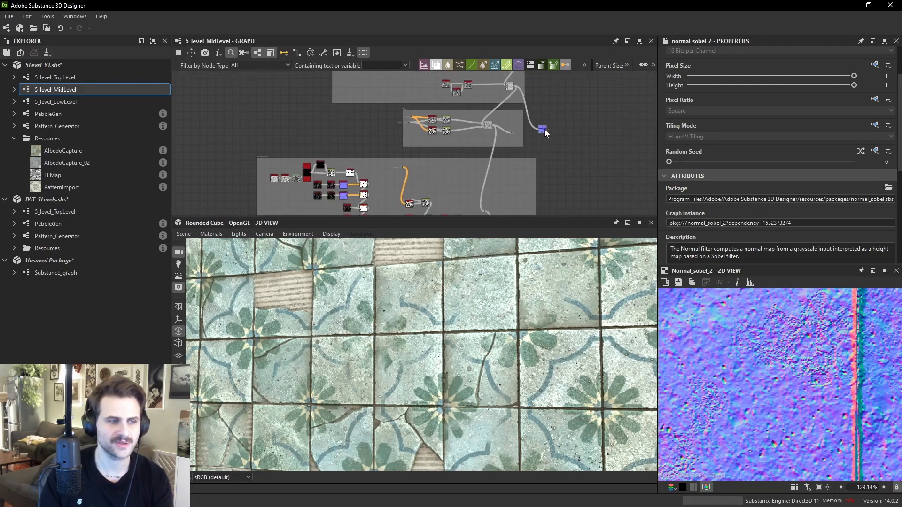
scroll(545, 133, "up", 4)
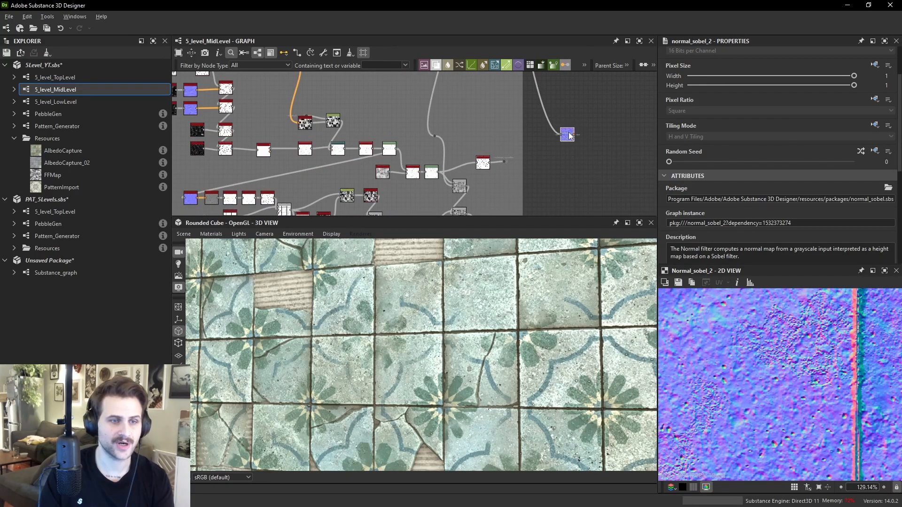
scroll(513, 153, "up", 1)
- Preview the crack mask, then feed the crack chain's output into the Normal Sobel input
left_click(468, 168)
scroll(836, 366, "up", 5)
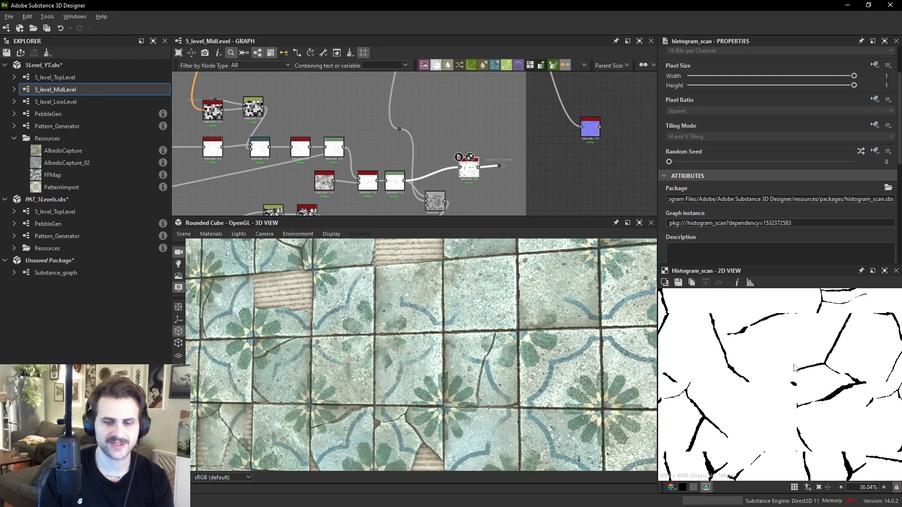
left_click(441, 201)
left_click_drag(444, 201, 577, 168)
left_click_drag(526, 244, 457, 316, "alt")
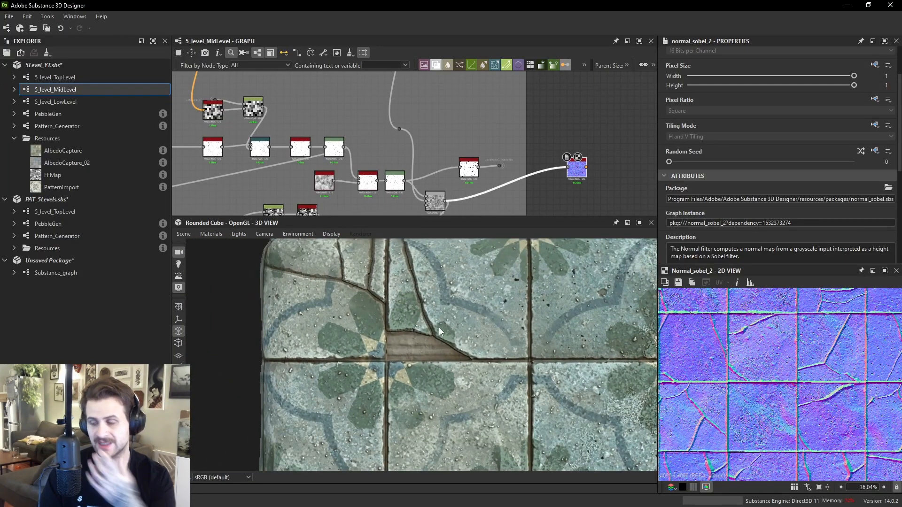
- Add a Cells 4 noise node beside the Cracked Tiles graph
middle_click_drag(393, 165, 332, 126)
scroll(331, 123, "up", 2)
left_click(391, 111)
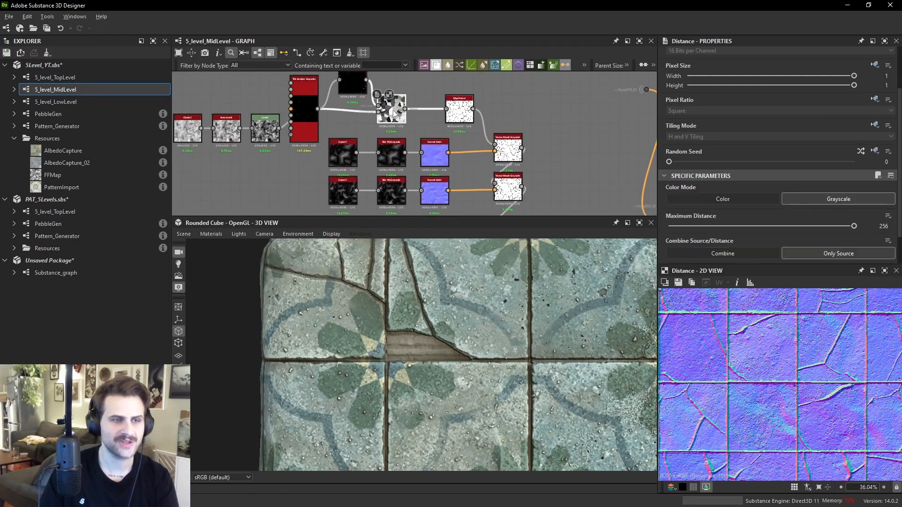
middle_click_drag(364, 107, 437, 138)
left_click(377, 141)
scroll(341, 180, "up", 1)
key("space")
type("cells")
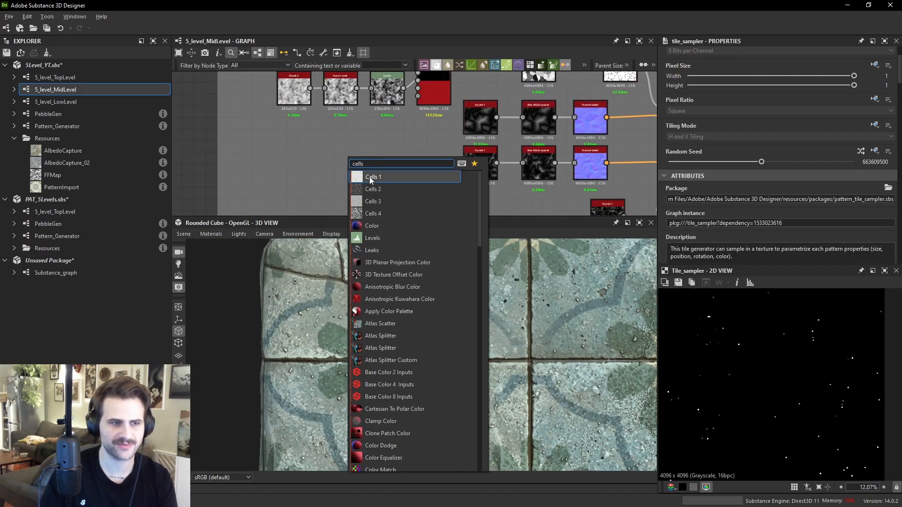
left_click(390, 213)
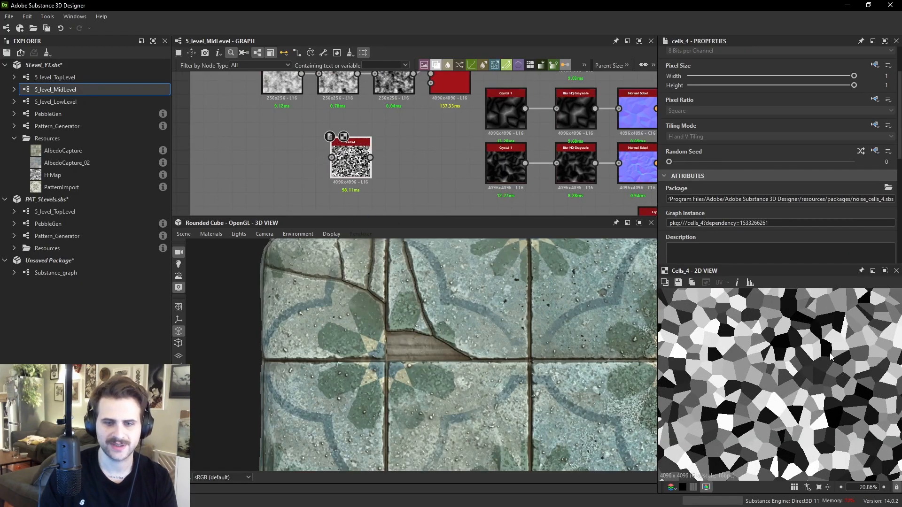
- Set the Cells 4 node's scale to 9
scroll(802, 297, "down", 3)
scroll(745, 201, "down", 5)
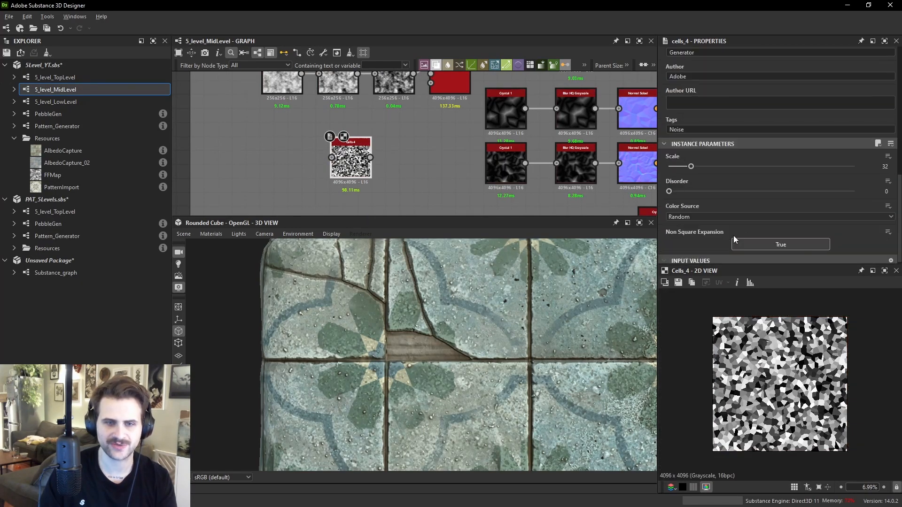
left_click_drag(716, 168, 681, 171)
scroll(798, 370, "up", 2)
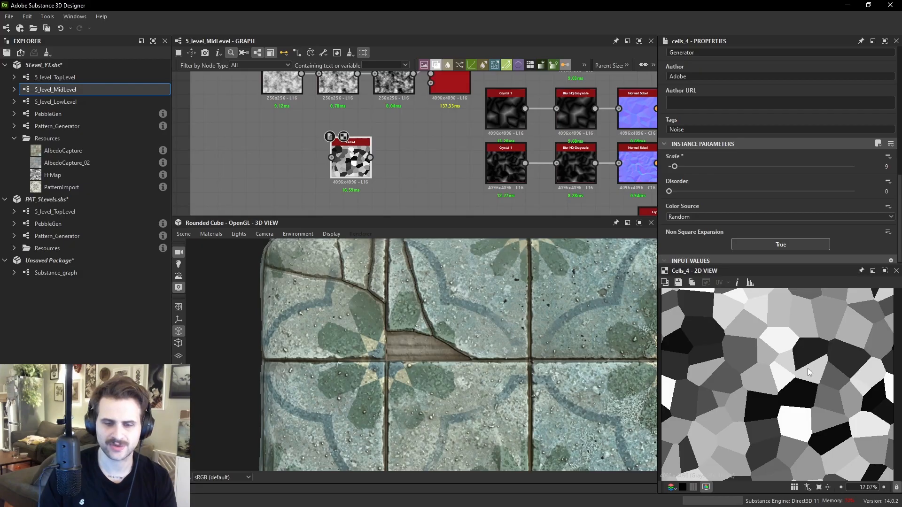
- Preview the tile sampler, Levels and Distance nodes of the Cracked Tiles chain
scroll(430, 193, "down", 3)
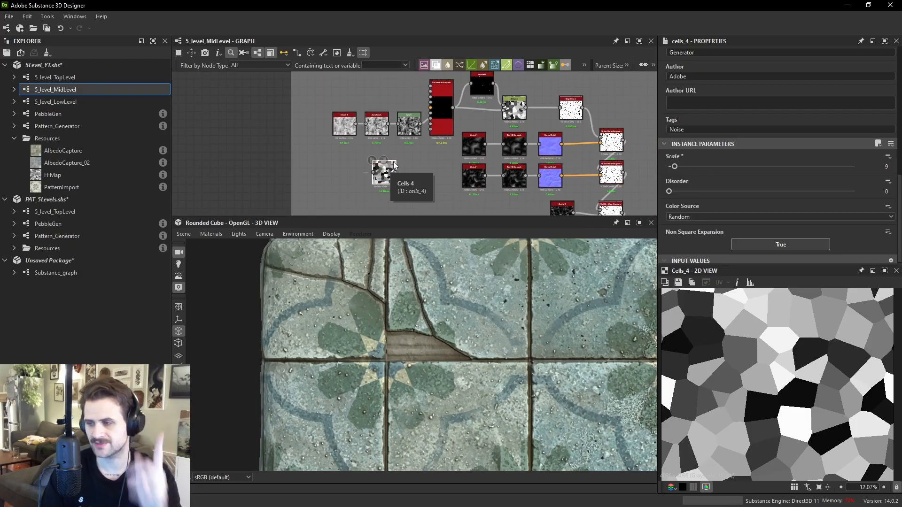
scroll(452, 109, "up", 1)
left_click(444, 113)
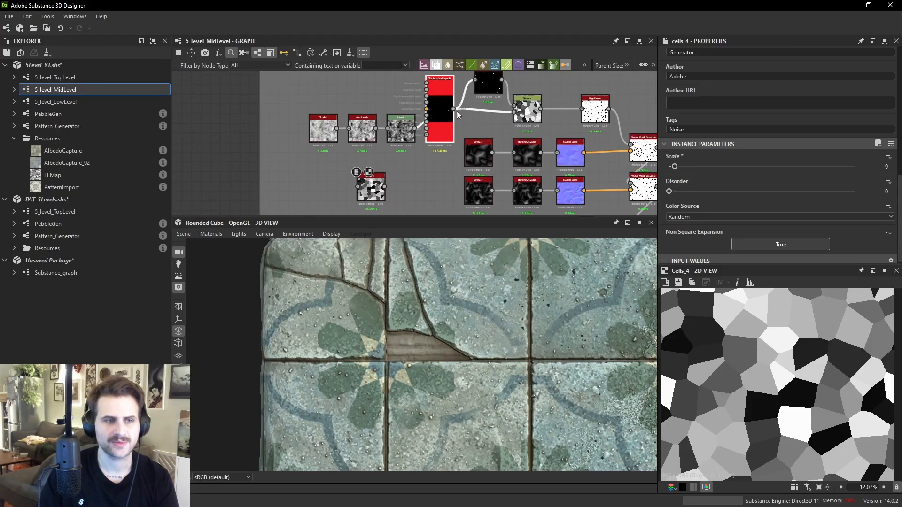
scroll(802, 362, "up", 2)
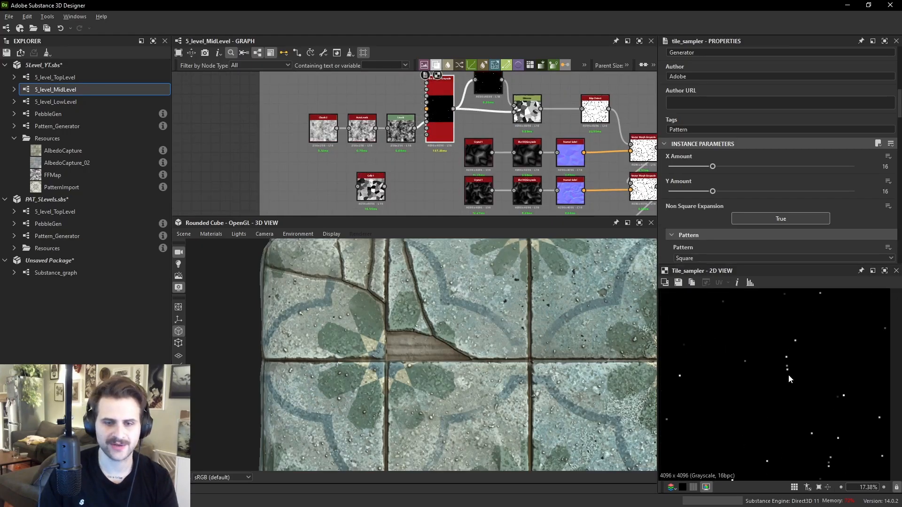
middle_click_drag(798, 349, 798, 385)
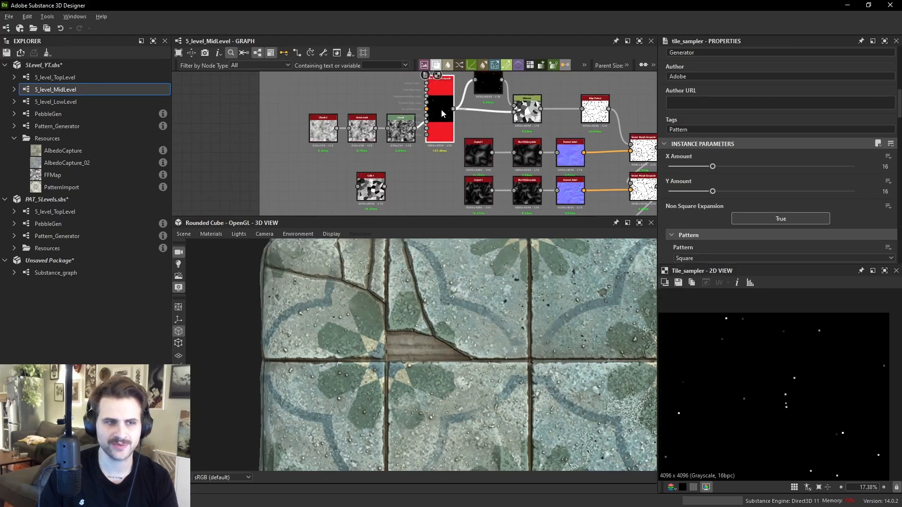
left_click(400, 129)
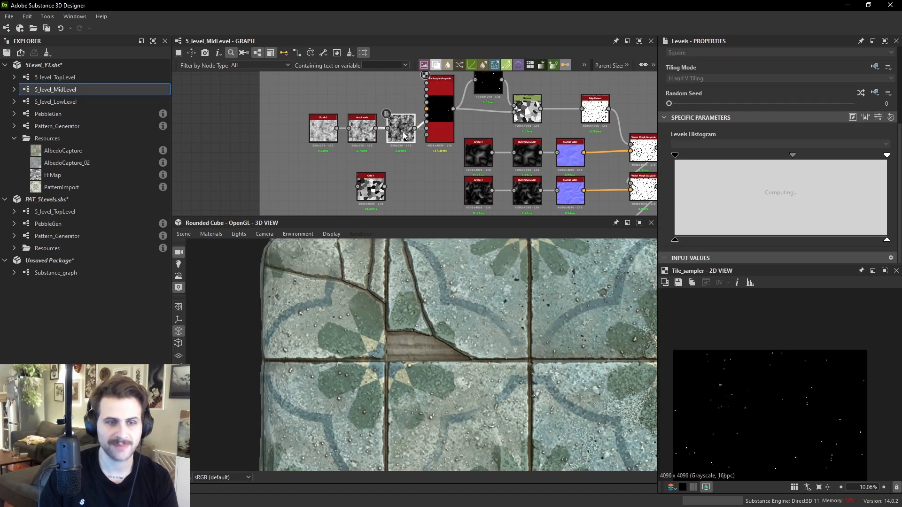
scroll(783, 390, "up", 10)
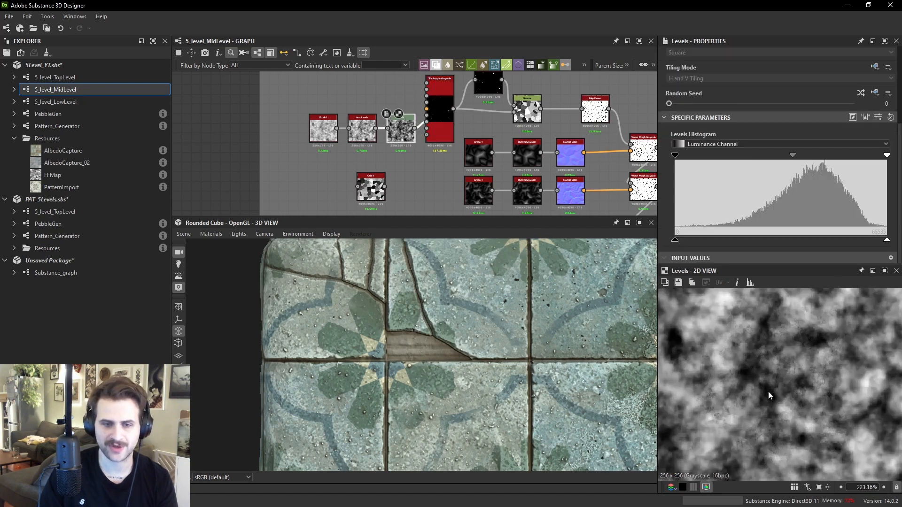
middle_click_drag(525, 109, 518, 144)
left_click(518, 146)
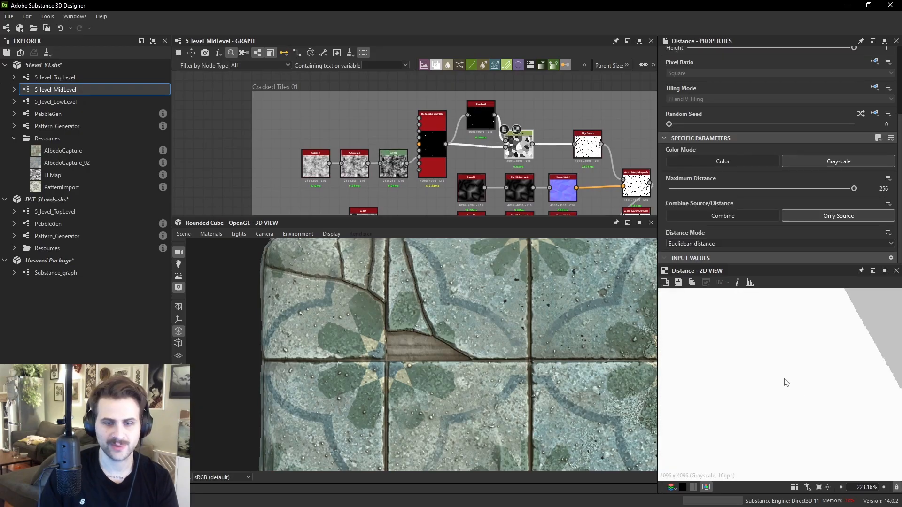
scroll(801, 379, "down", 10)
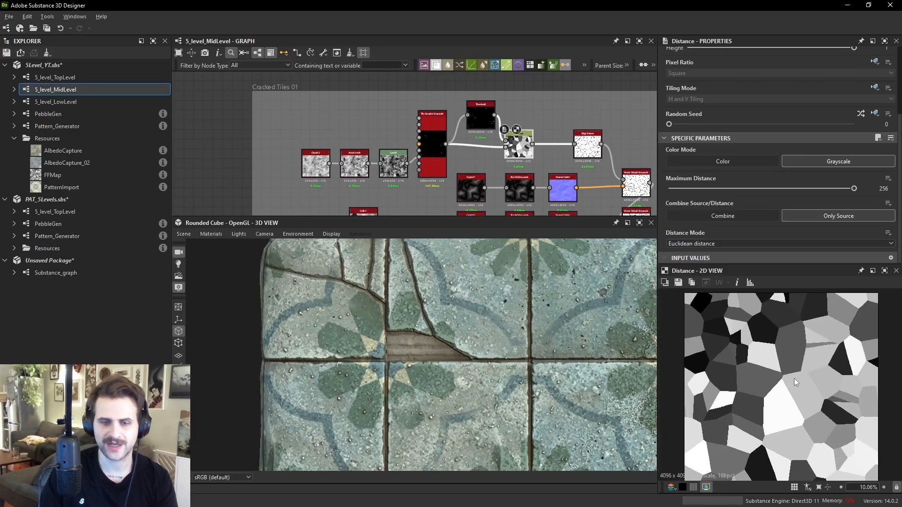
scroll(738, 337, "up", 2)
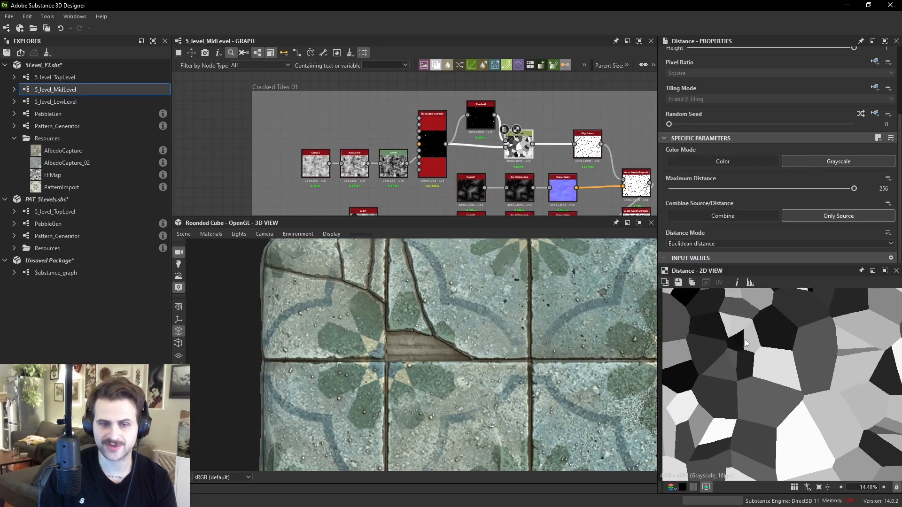
- Preview the tile sampler, Threshold, Distance and Edge Detect nodes to study how the cracks are built
double_click(433, 150)
scroll(797, 360, "up", 8)
middle_click_drag(812, 360, 800, 374)
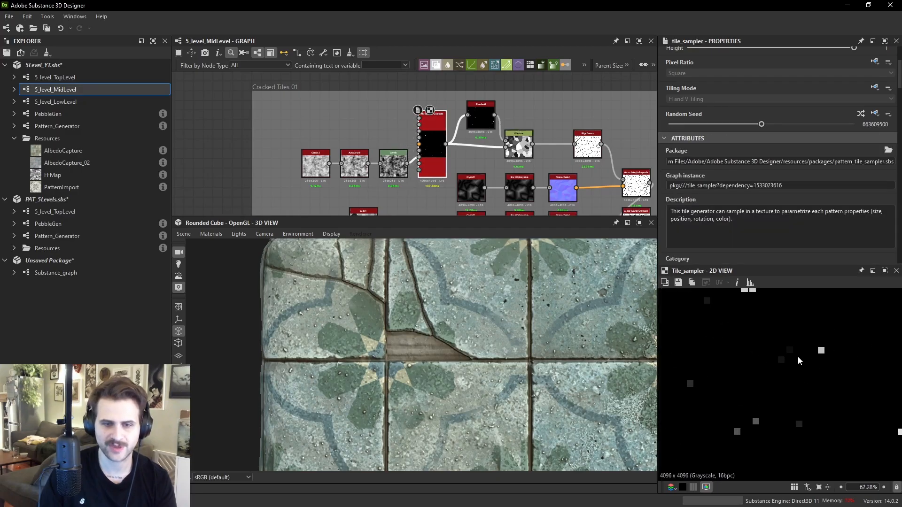
double_click(481, 119)
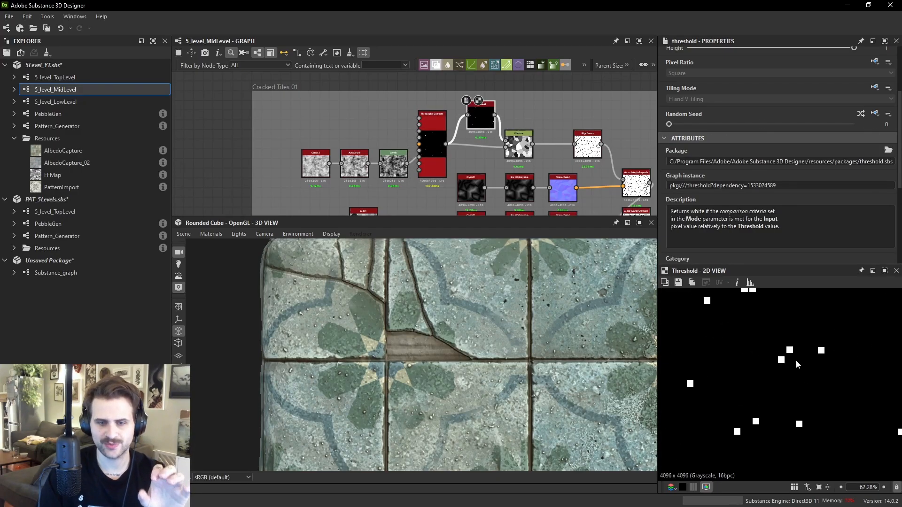
scroll(792, 358, "up", 1)
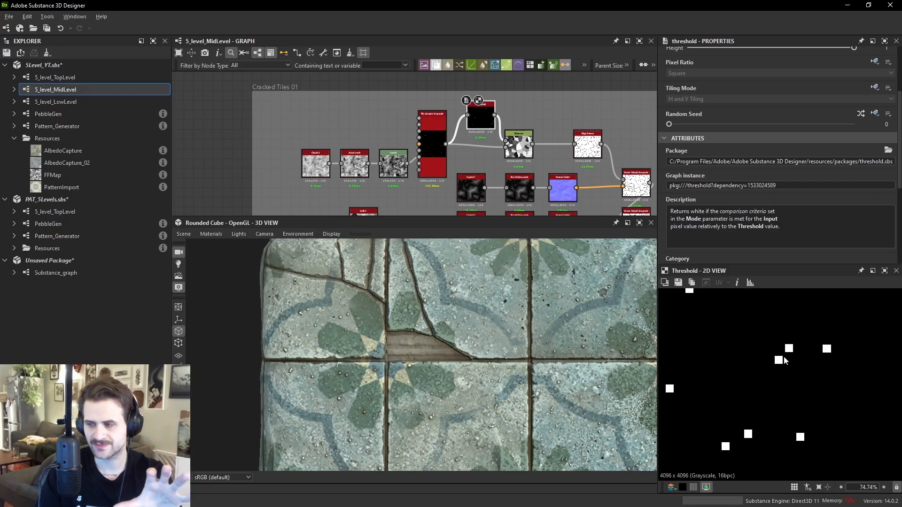
scroll(786, 348, "down", 7)
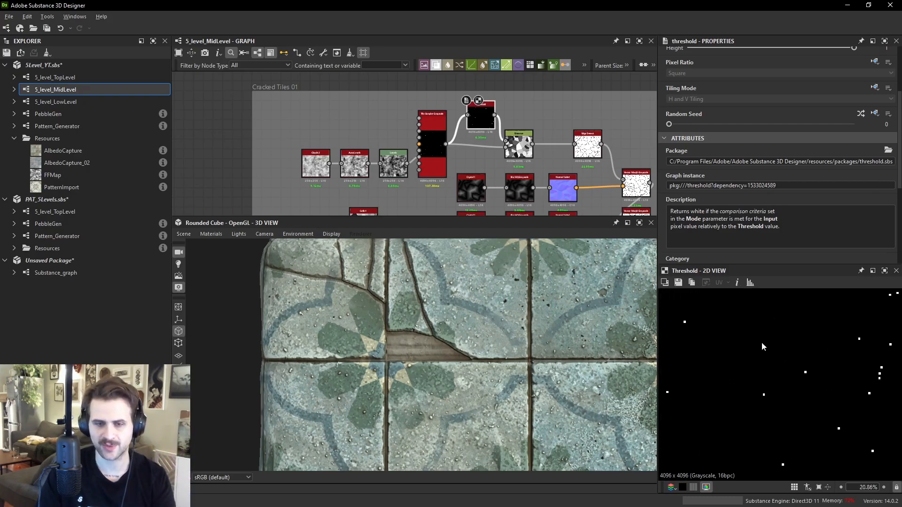
double_click(524, 152)
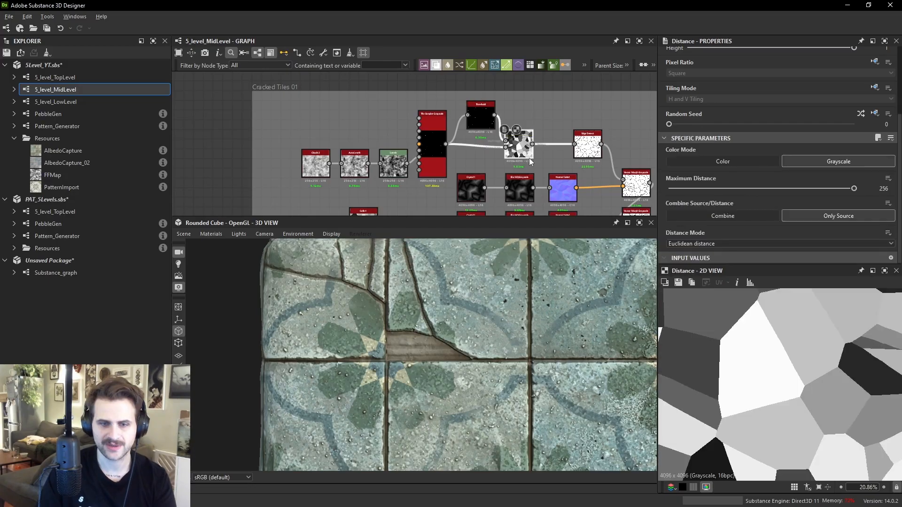
middle_click_drag(751, 305, 793, 442)
middle_click_drag(822, 339, 802, 366)
double_click(588, 154)
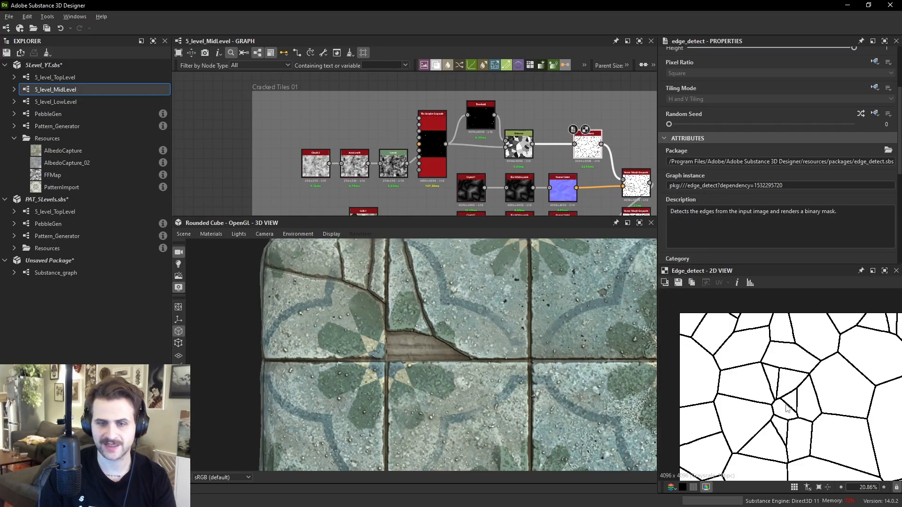
- Add an Edge Detect node fed by Cells 4 and set its edge width to 1.53 and roundness to 0
middle_click_drag(427, 189, 421, 163)
left_click(418, 170)
key("space")
type("ed")
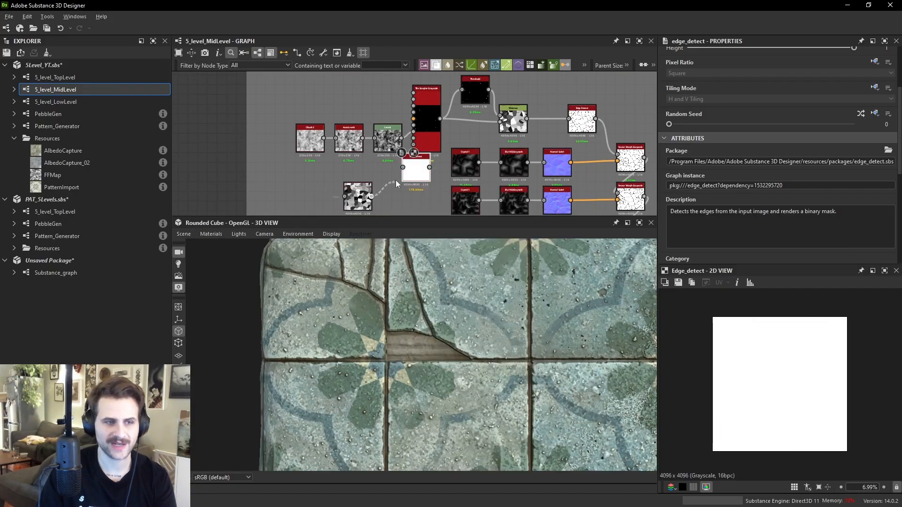
left_click_drag(383, 188, 403, 168)
left_click_drag(412, 174, 402, 195)
scroll(695, 237, "down", 7)
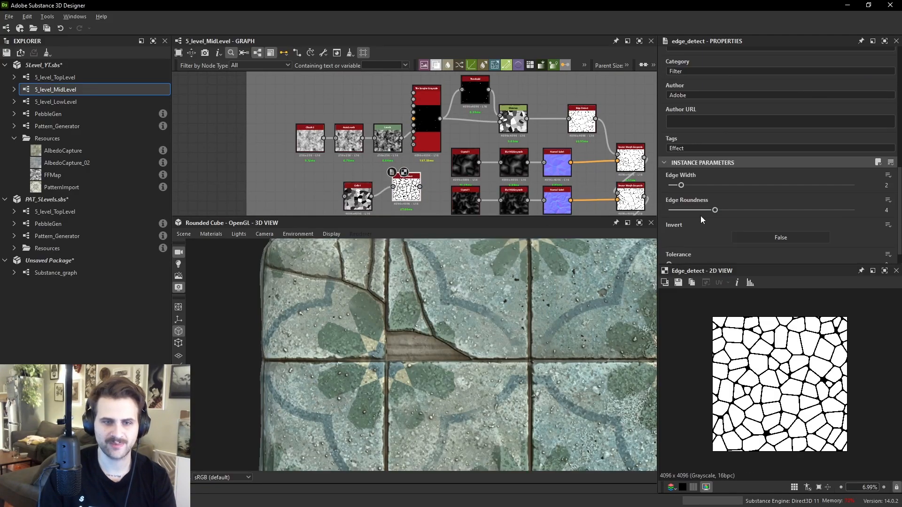
left_click_drag(688, 210, 674, 186)
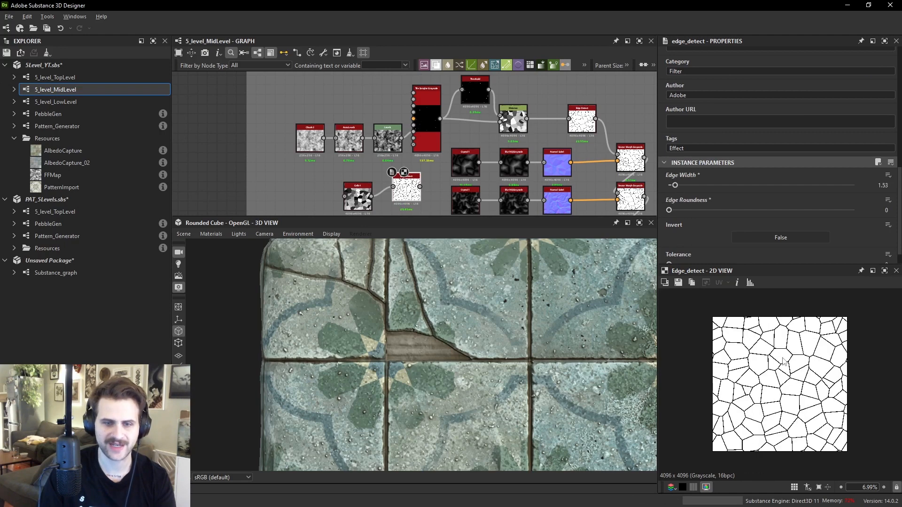
- Preview the existing Edge Detect node and the two Vector Morph nodes of the crack chain
scroll(782, 359, "up", 2)
left_click(593, 128)
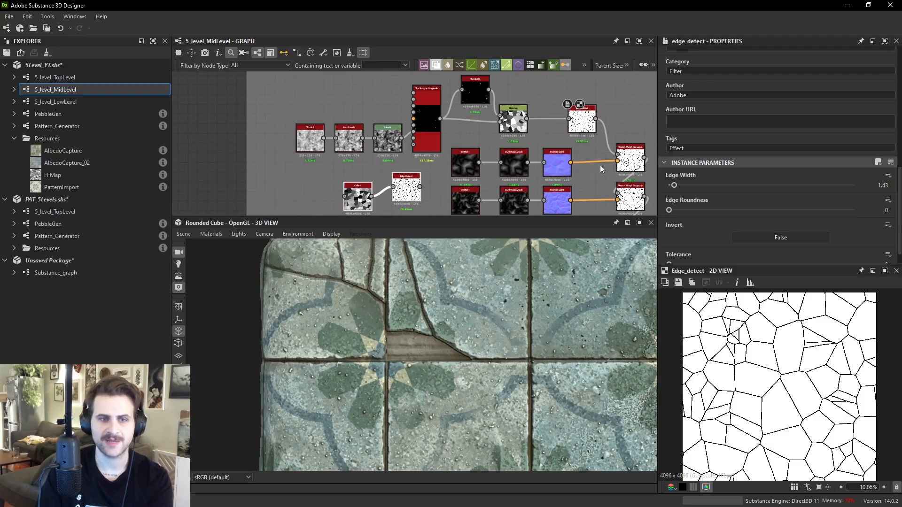
left_click(630, 158)
middle_click_drag(629, 158, 577, 145)
scroll(814, 374, "up", 5)
scroll(813, 374, "up", 3)
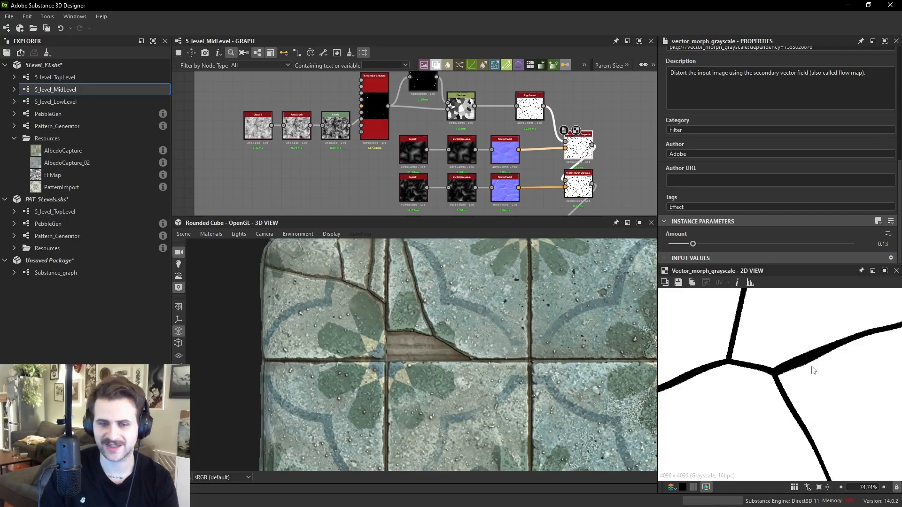
scroll(820, 350, "down", 2)
left_click(574, 184)
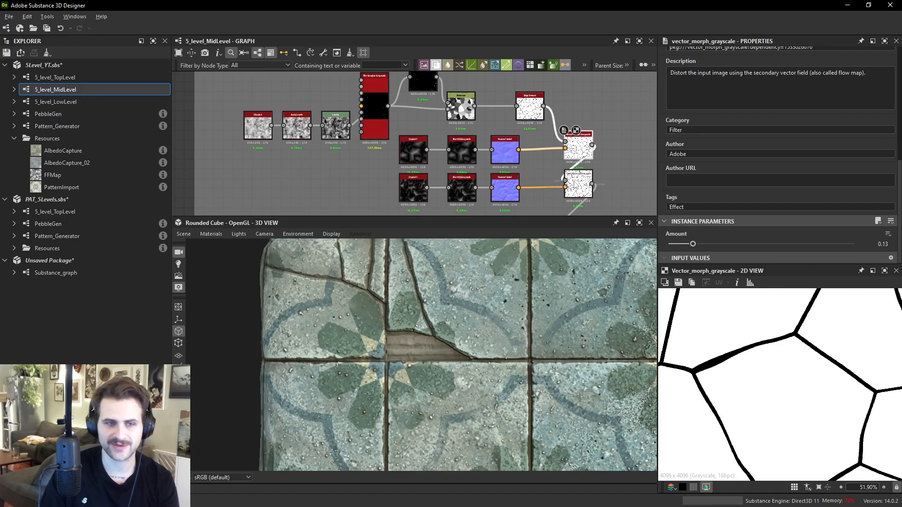
- Preview the Vector Morph and Multi-Directional Warp nodes that distort the crack lines
middle_click_drag(601, 210, 526, 153)
scroll(510, 94, "up", 2)
middle_click_drag(534, 97, 521, 115)
double_click(521, 114)
double_click(519, 170)
middle_click_drag(523, 186, 499, 133)
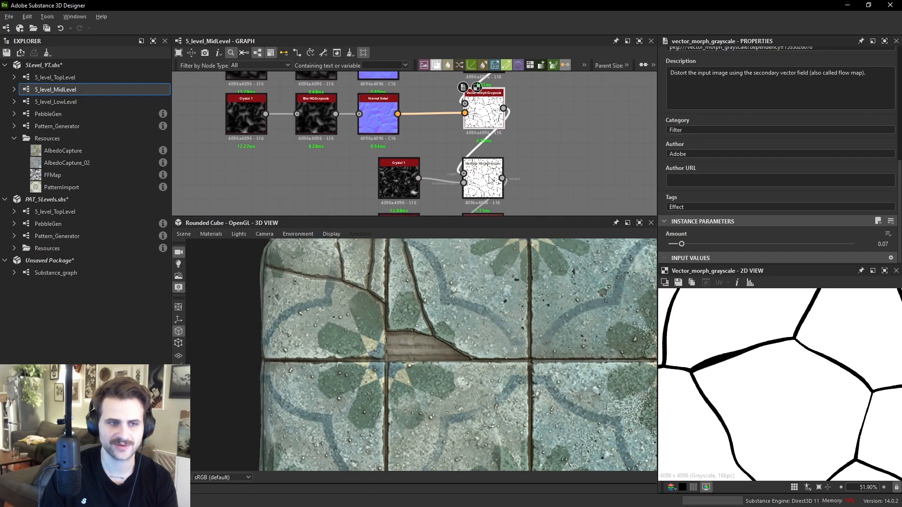
double_click(489, 179)
middle_click_drag(490, 179, 484, 131)
double_click(478, 188)
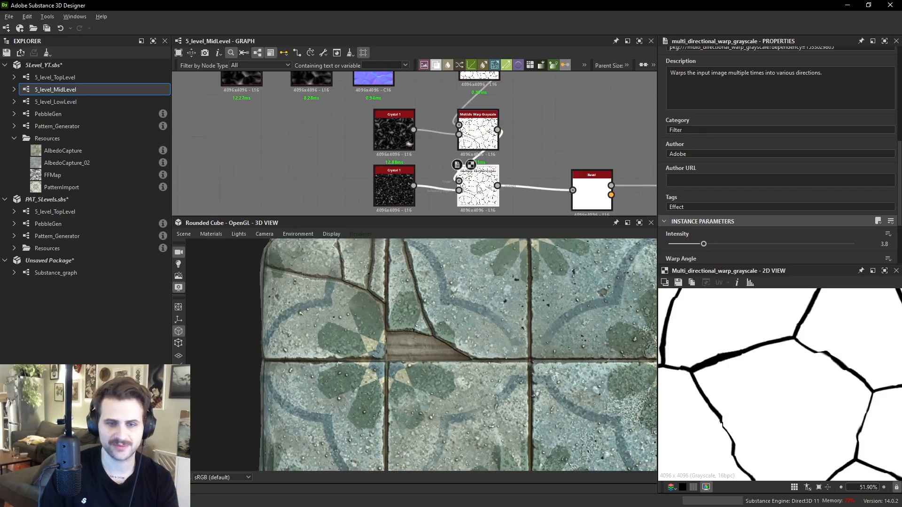
- Preview the Bevel, Auto Levels, Directional Warp and Levels nodes further along the crack chain
scroll(713, 363, "down", 4)
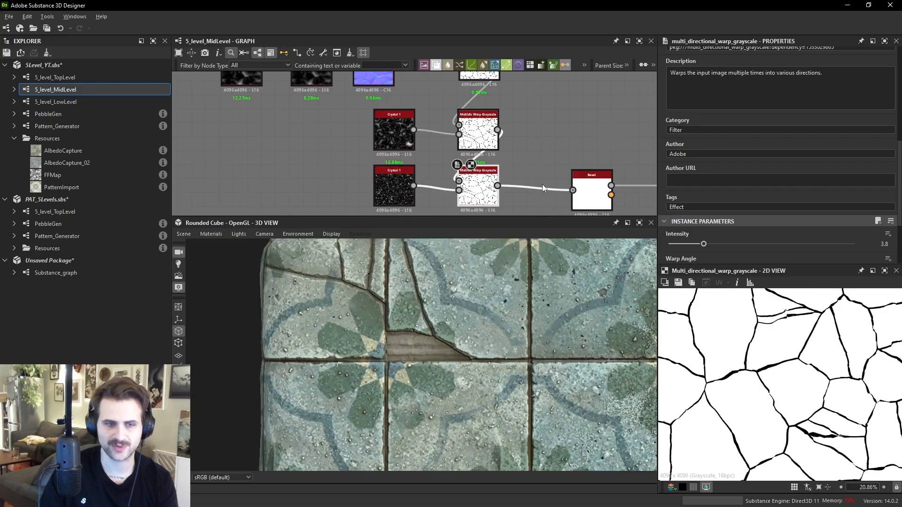
middle_click_drag(570, 172, 451, 146)
double_click(477, 165)
scroll(773, 363, "up", 2)
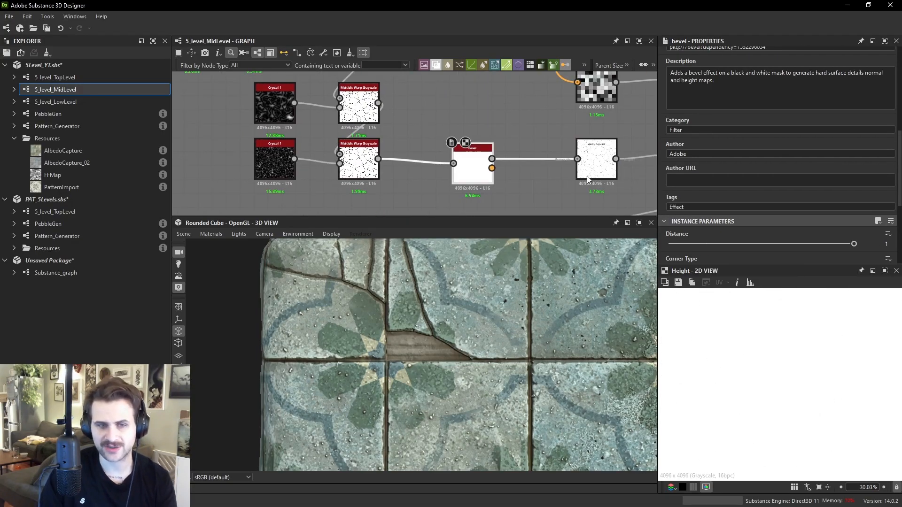
middle_click_drag(587, 176, 511, 175)
double_click(512, 172)
scroll(736, 326, "down", 2)
middle_click_drag(607, 170, 469, 171)
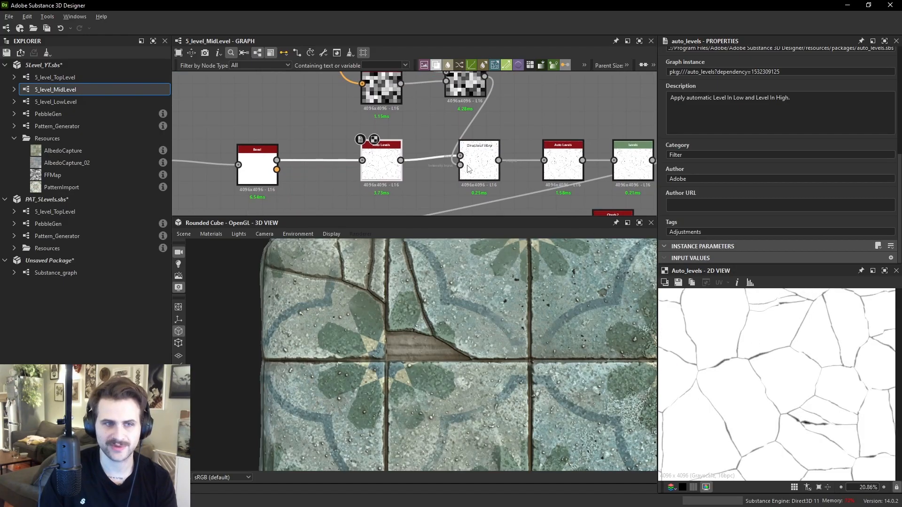
double_click(485, 160)
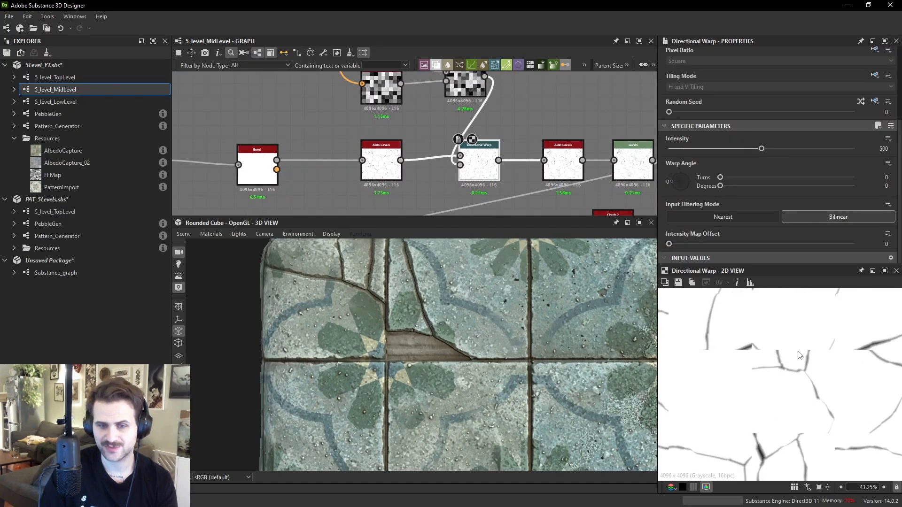
scroll(789, 377, "down", 2)
middle_click_drag(567, 131, 463, 151)
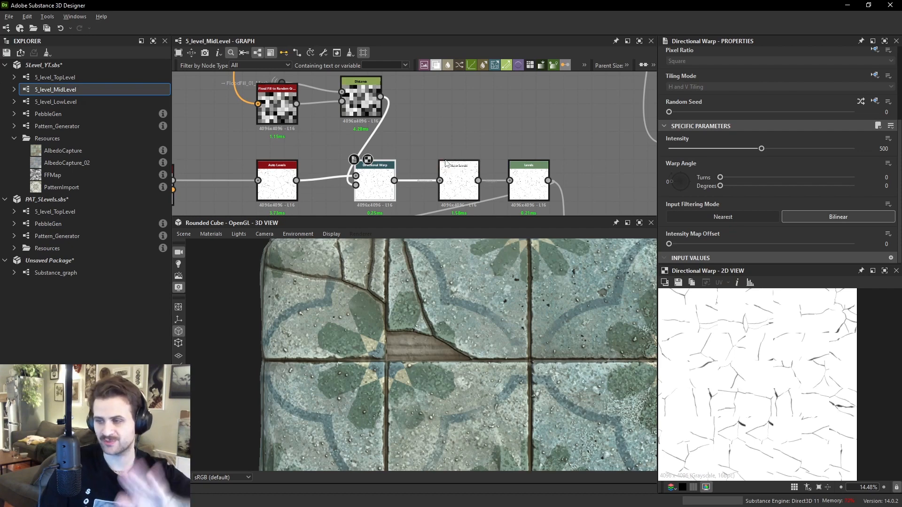
scroll(752, 389, "up", 8)
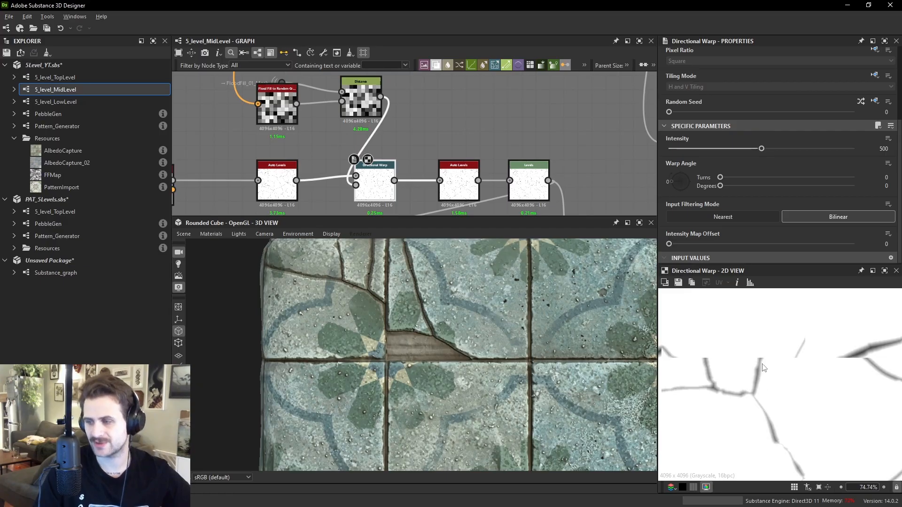
left_click(459, 184)
left_click(528, 184)
scroll(477, 131, "down", 2)
scroll(477, 131, "up", 2)
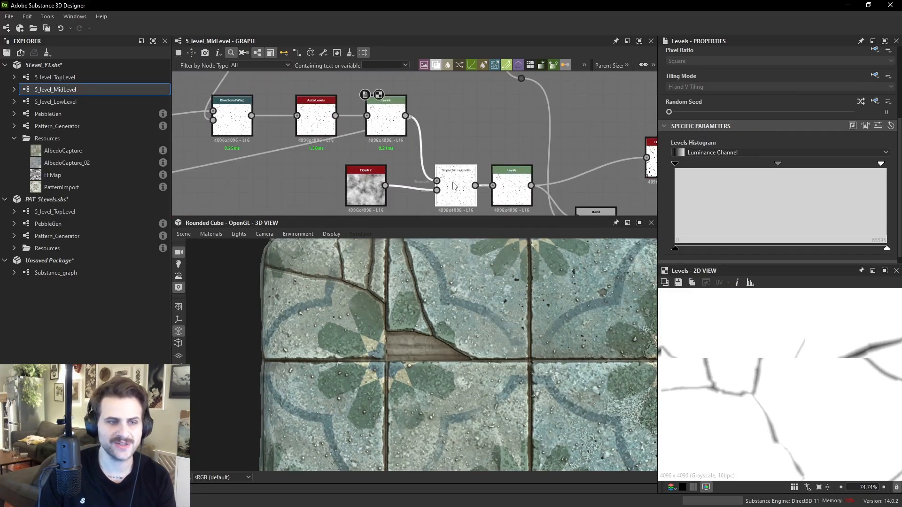
- Preview the Slope Blur and Clouds 2 nodes and inspect the cracks closely on the 3D model
left_click(462, 193)
middle_click_drag(358, 190, 371, 151)
scroll(371, 151, "up", 2)
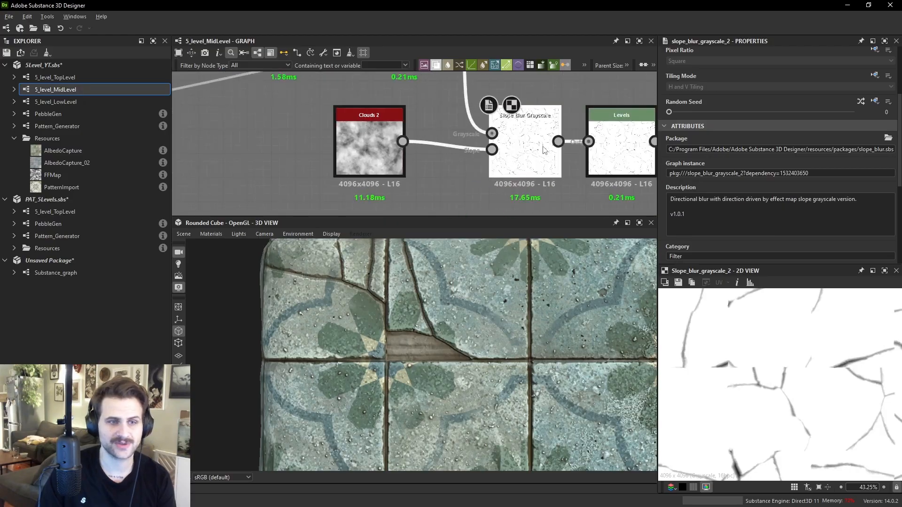
scroll(810, 397, "up", 8)
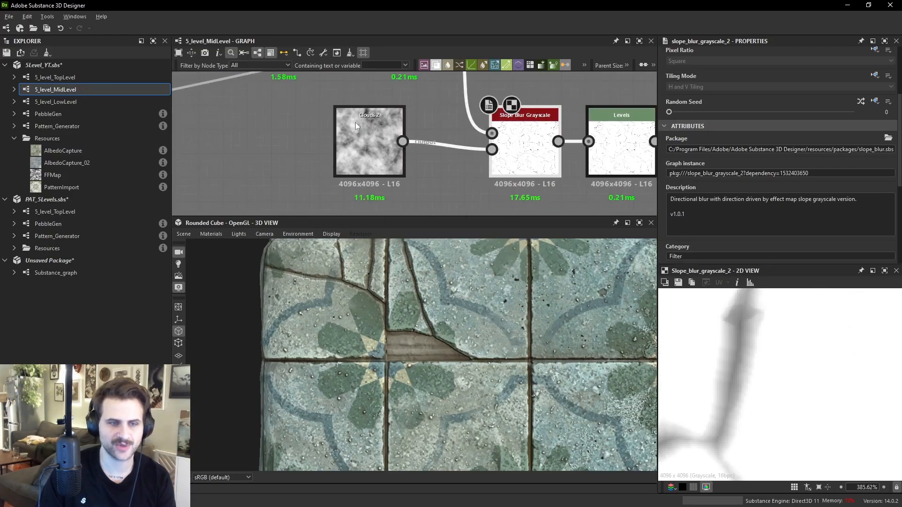
left_click(350, 116)
scroll(804, 369, "down", 2)
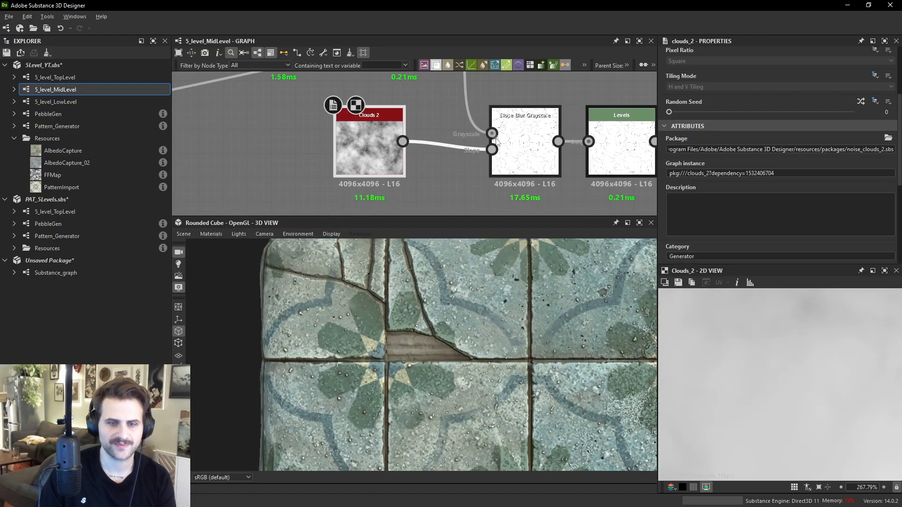
scroll(349, 282, "up", 2)
left_click_drag(350, 278, 366, 286)
scroll(367, 286, "up", 3)
left_click_drag(423, 322, 429, 327)
right_click_drag(429, 327, 435, 325, "ctrl+shift")
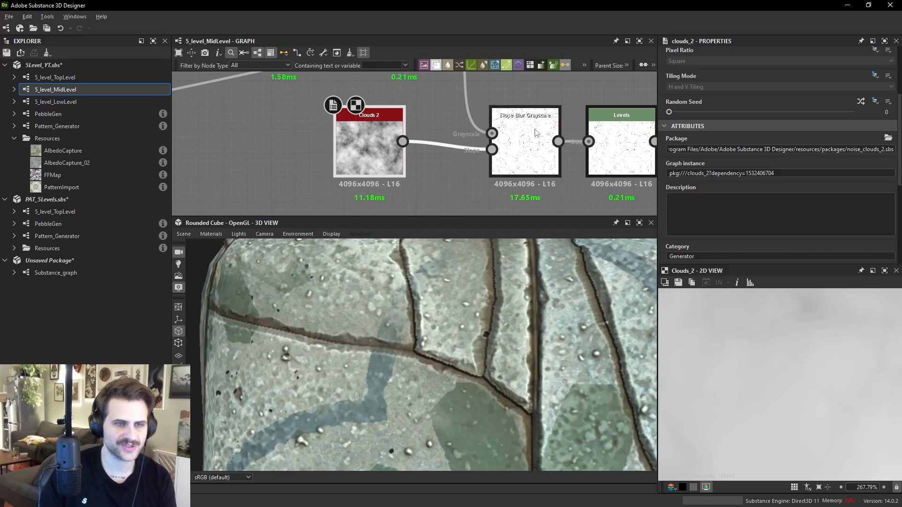
- Set the Slope Blur's intensity to 0 to compare the cracks, then undo the change
left_click(525, 141)
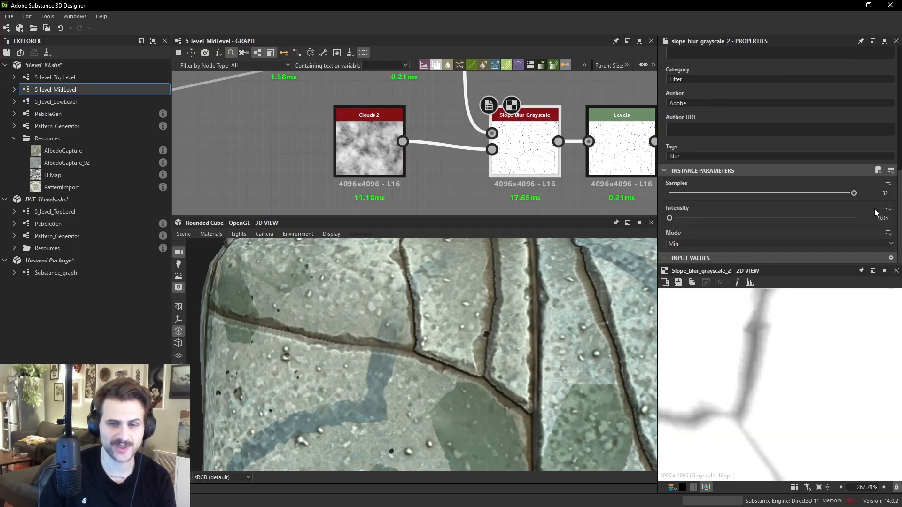
left_click(665, 217)
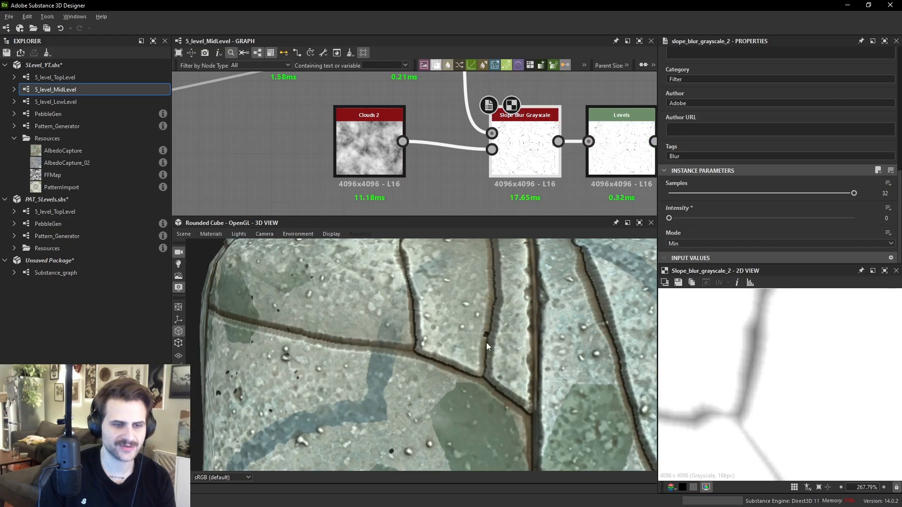
key("ctrl+z")
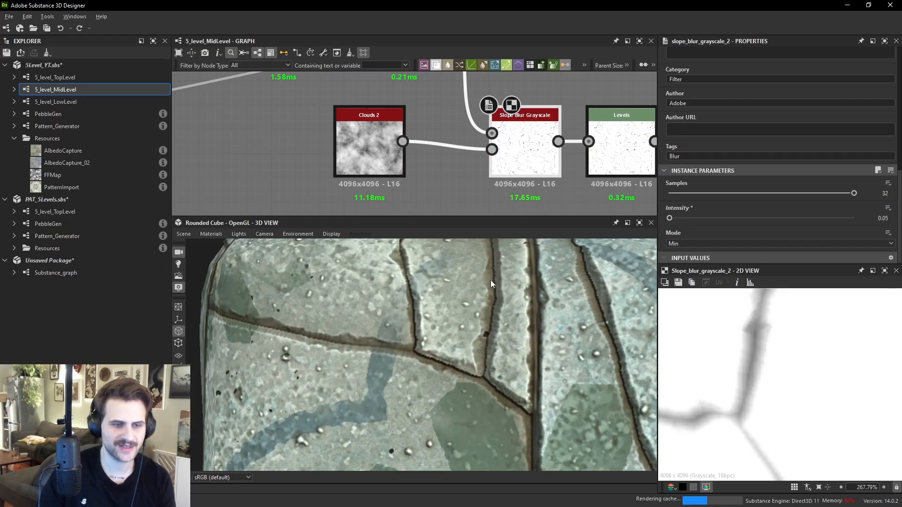
scroll(539, 177, "down", 4)
middle_click_drag(539, 176, 488, 149)
scroll(400, 88, "down", 1)
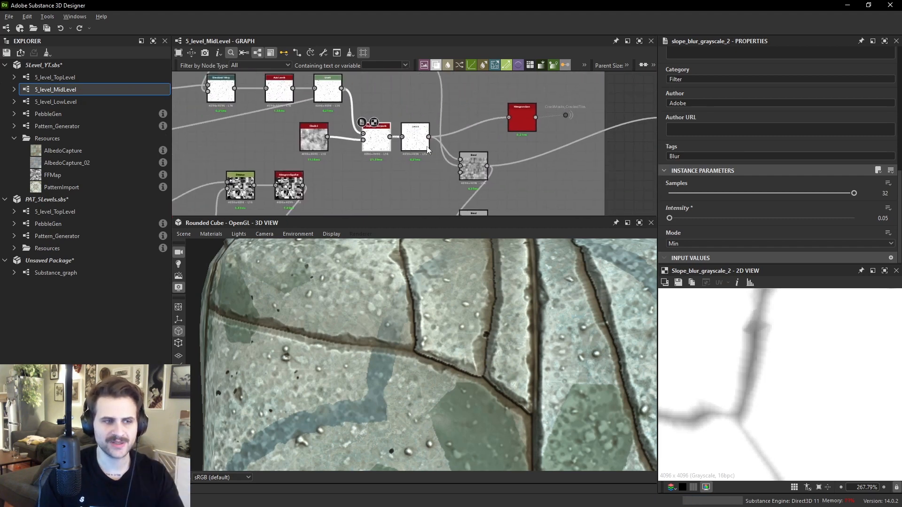
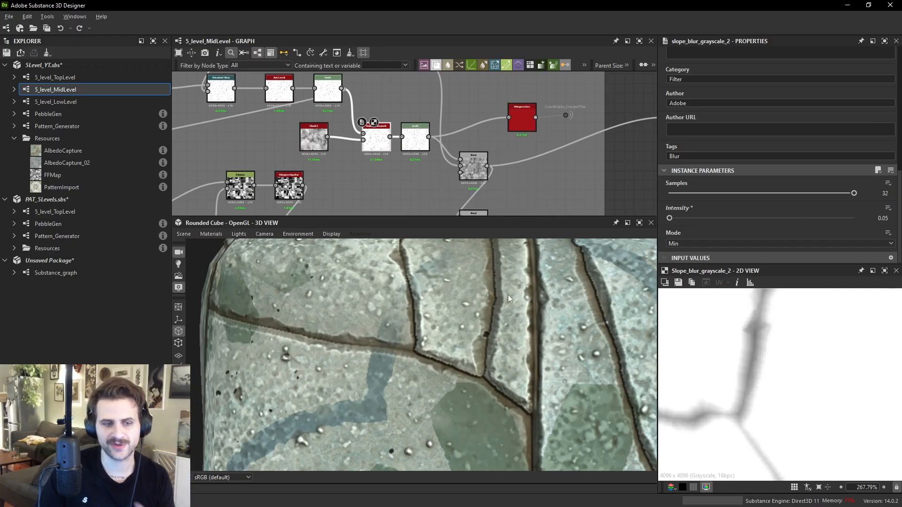
- Inspect the cracked tiles on the 3D model from a wider view
scroll(560, 325, "down", 5)
left_click_drag(559, 325, 545, 355)
middle_click_drag(545, 355, 470, 308)
scroll(498, 318, "down", 4)
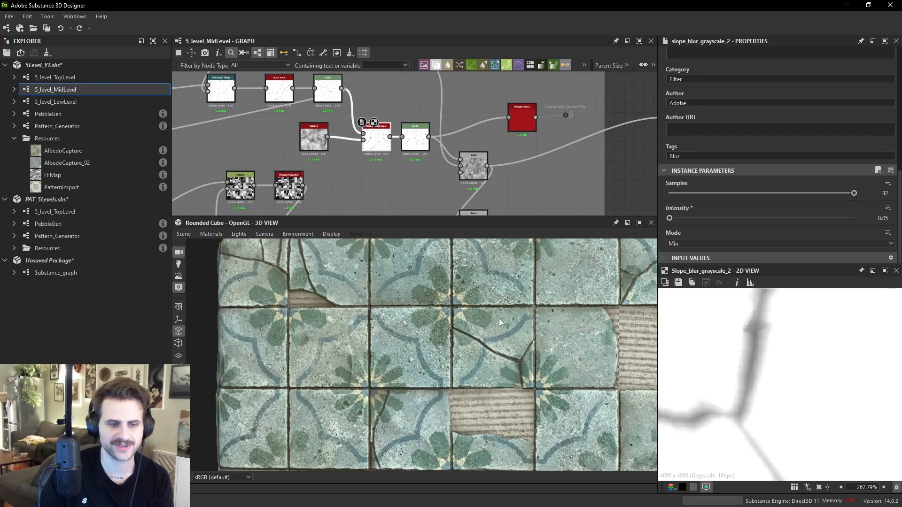
right_click_drag(470, 308, 561, 296, "ctrl+shift")
mouse_move(561, 296)
middle_mouse_down()
mouse_move(552, 286)
mouse_move(547, 300)
mouse_move(557, 295)
middle_mouse_up()
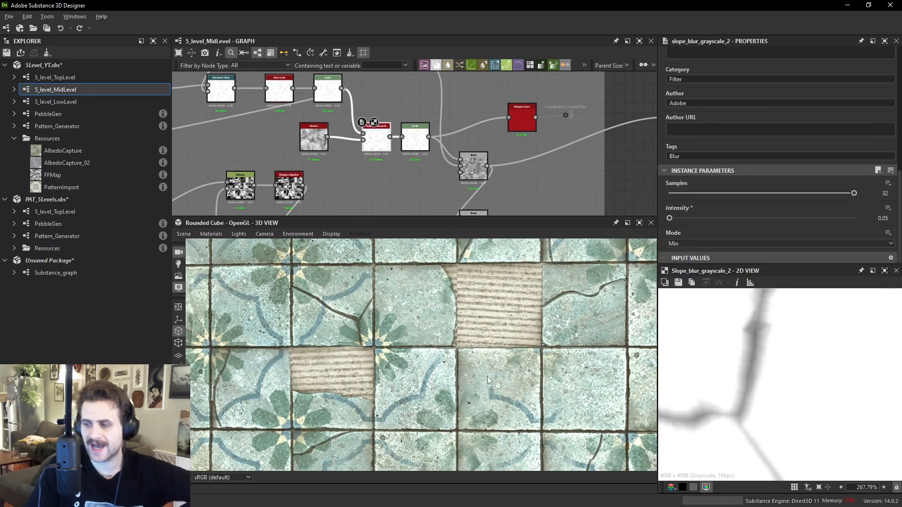
scroll(454, 182, "down", 4)
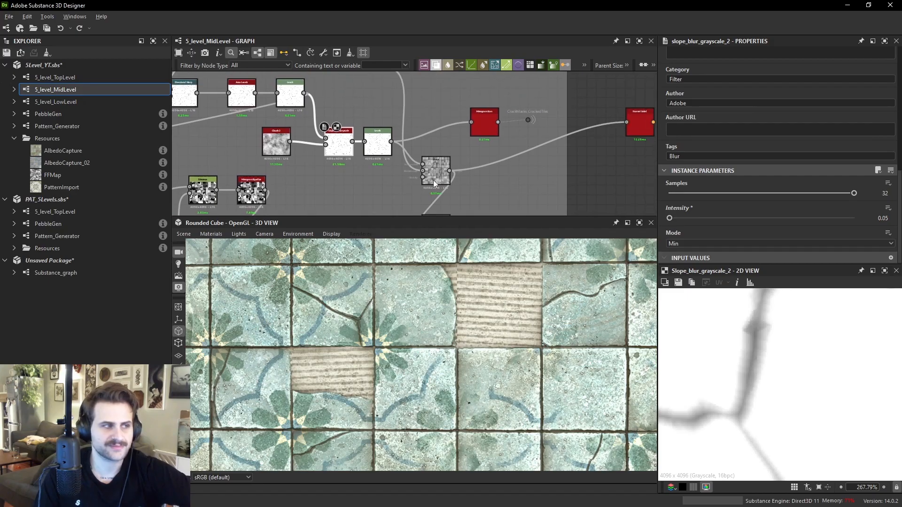
- Preview the Blend node that multiplies the cracks over the tile heights and examine its output closely
left_click_drag(571, 154, 569, 182)
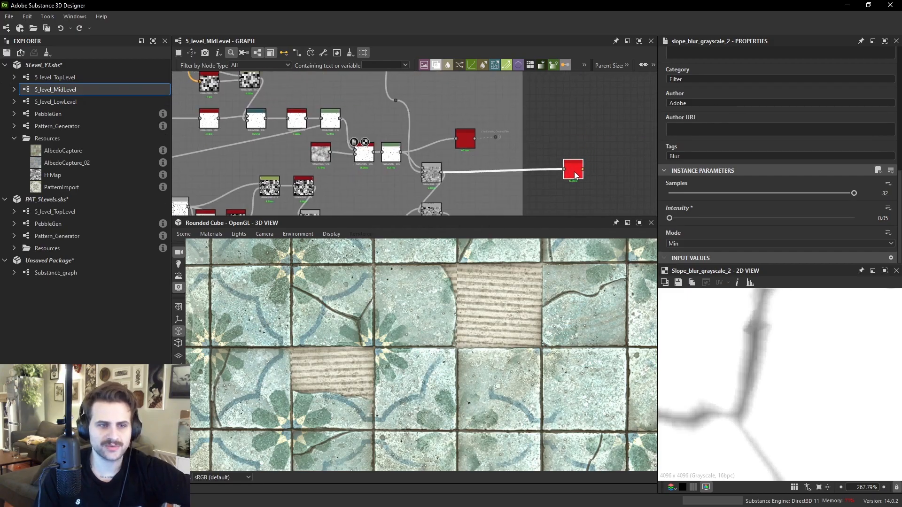
scroll(428, 171, "up", 2)
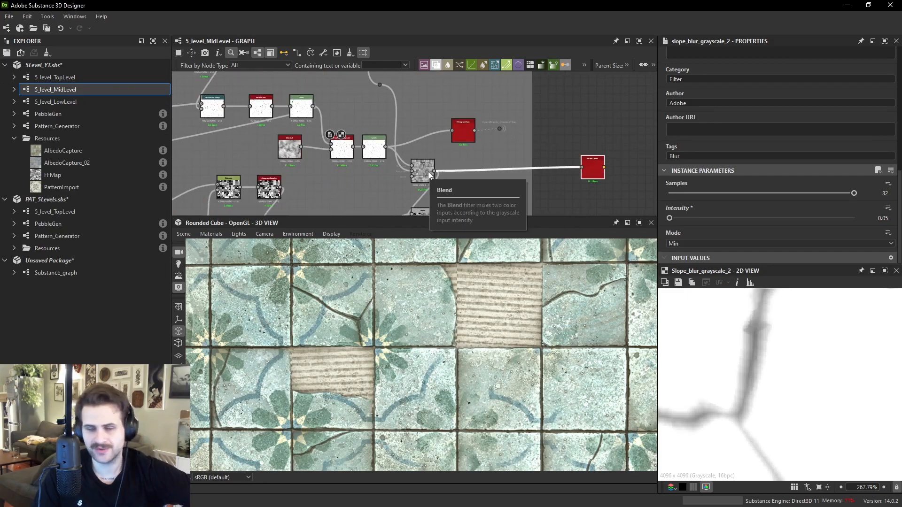
left_click(428, 171)
scroll(776, 338, "down", 6)
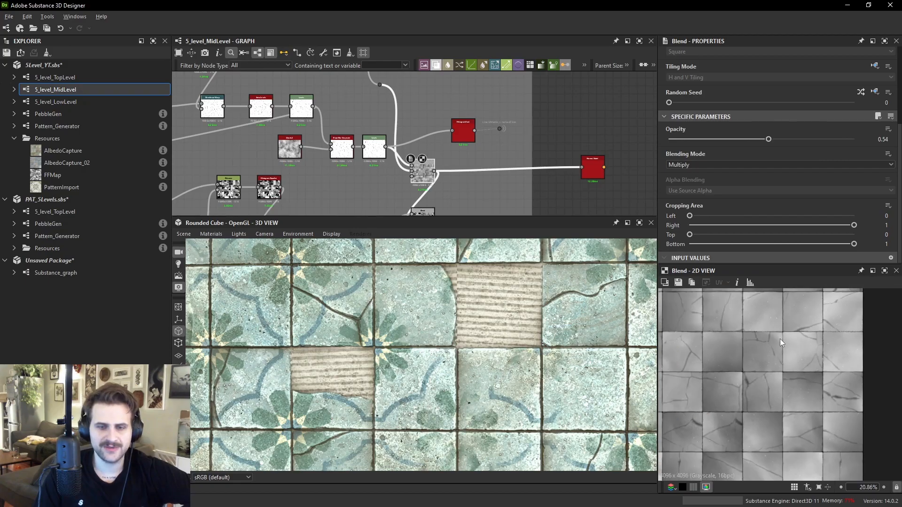
scroll(759, 357, "up", 2)
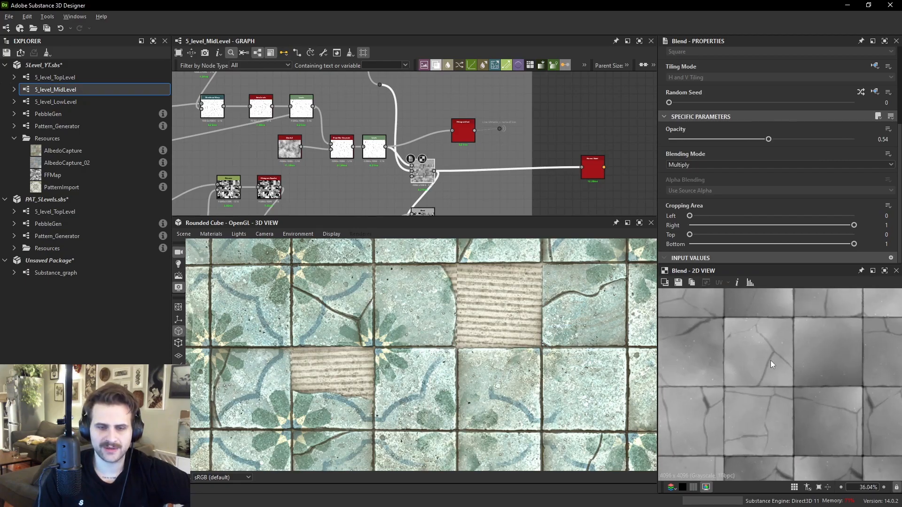
middle_click_drag(770, 350, 765, 377)
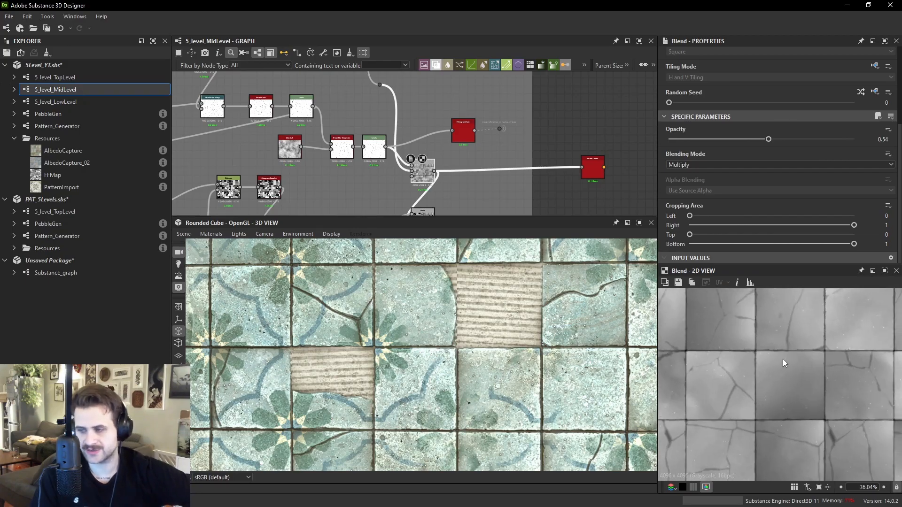
scroll(521, 147, "down", 3)
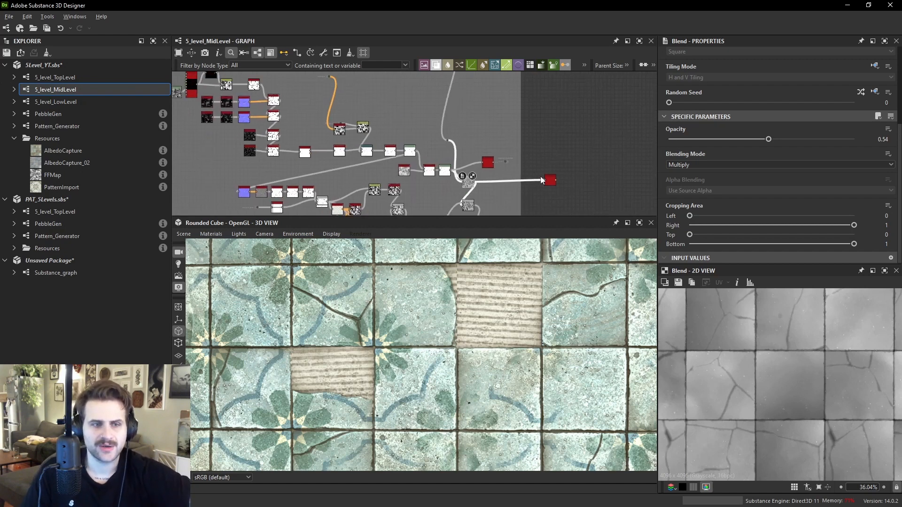
- Preview the Levels node feeding that crack Blend, then return to the Blend's output
left_click_drag(562, 187, 567, 183)
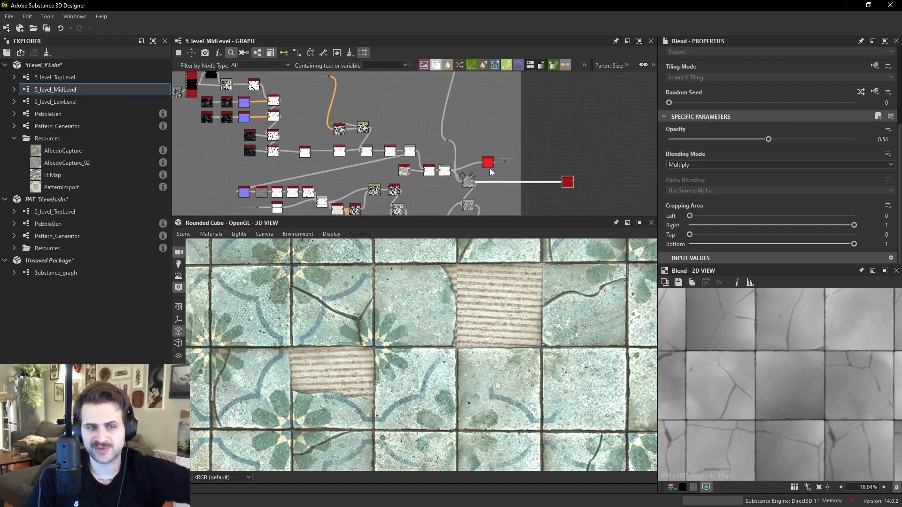
scroll(439, 137, "up", 3)
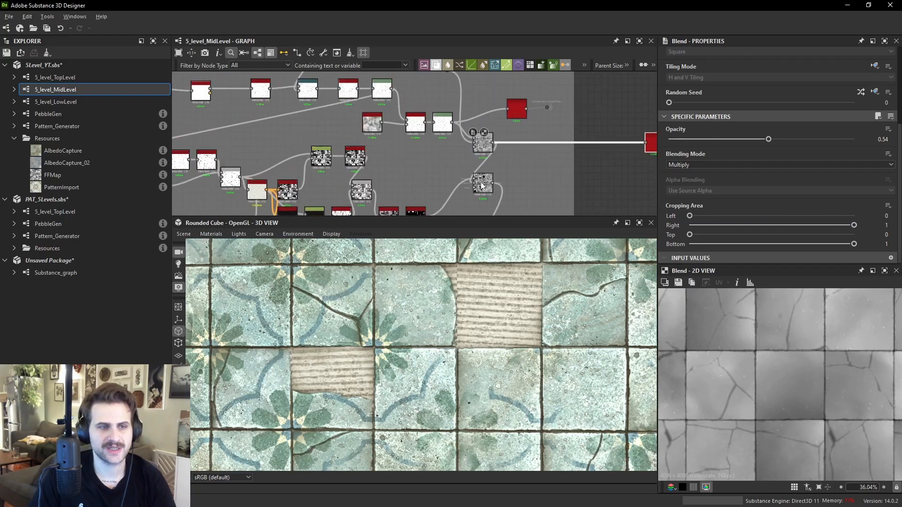
scroll(827, 371, "down", 5)
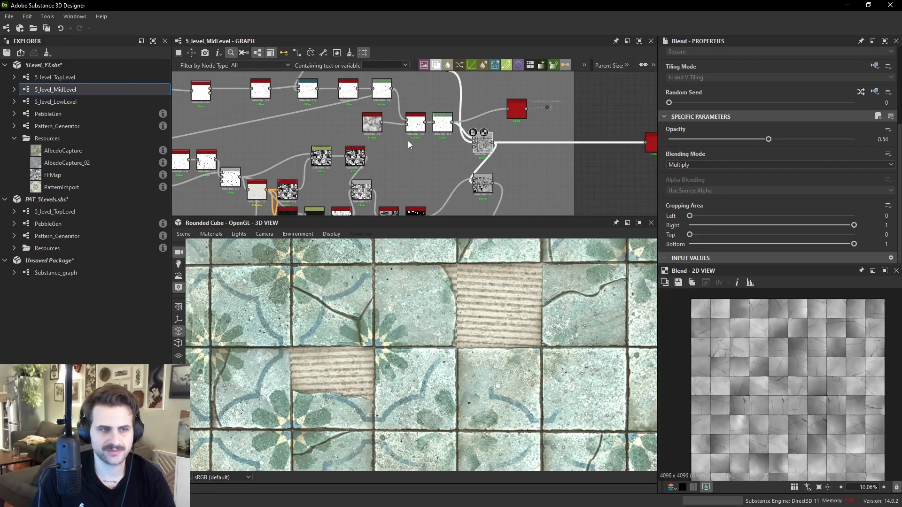
scroll(481, 143, "up", 5)
left_click(455, 120)
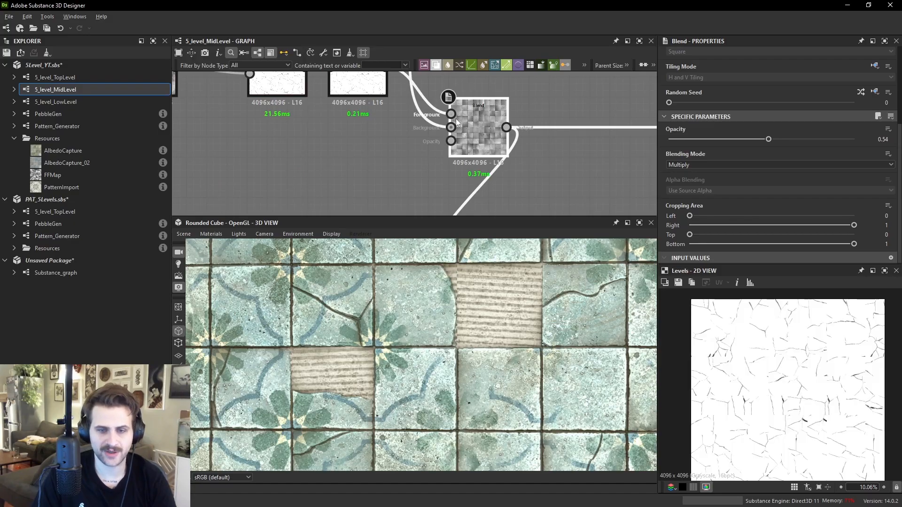
double_click(478, 126)
scroll(483, 131, "down", 6)
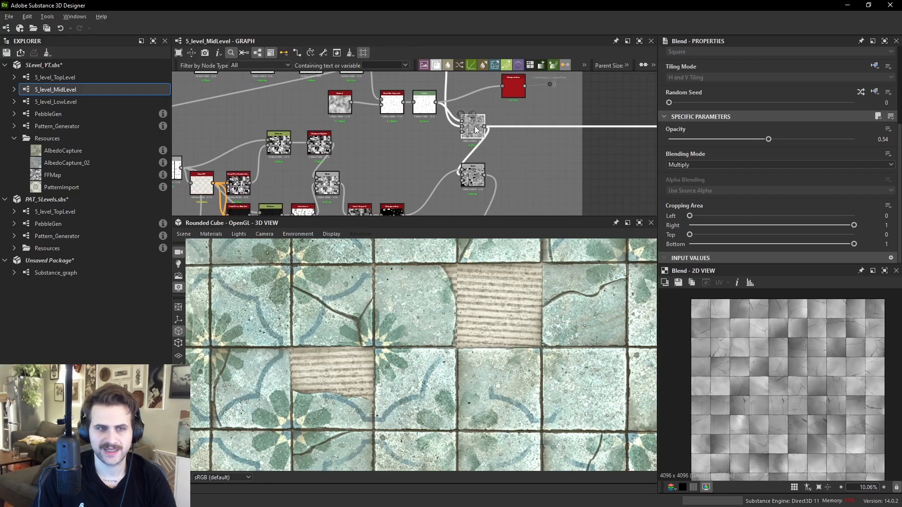
scroll(543, 95, "up", 6)
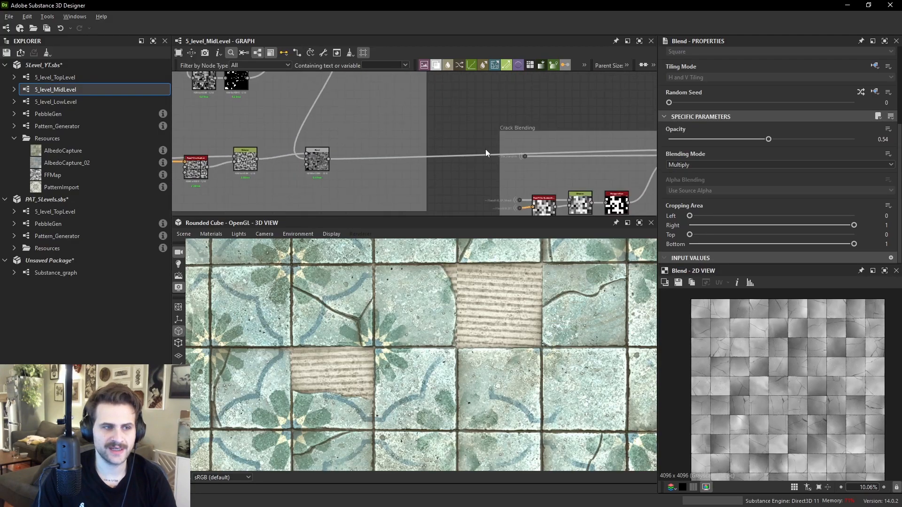
- Preview the Blend node inside the Crack Blending frame and examine its tile output
double_click(595, 151)
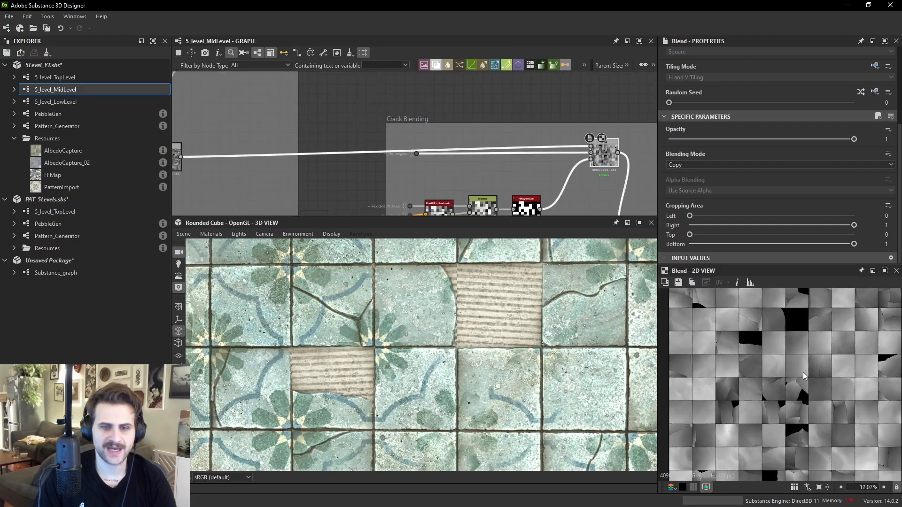
scroll(421, 150, "up", 2)
left_click_drag(415, 156, 422, 131)
scroll(563, 157, "up", 2)
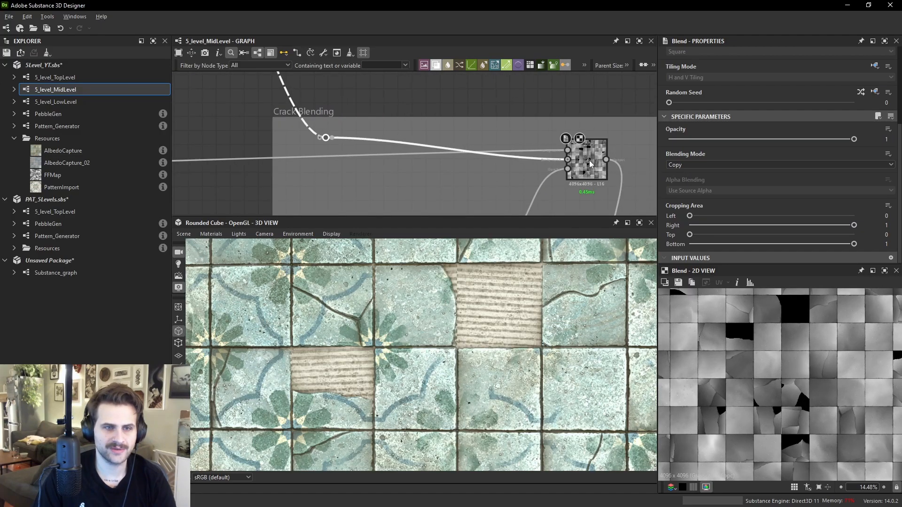
left_click_drag(568, 156, 568, 160)
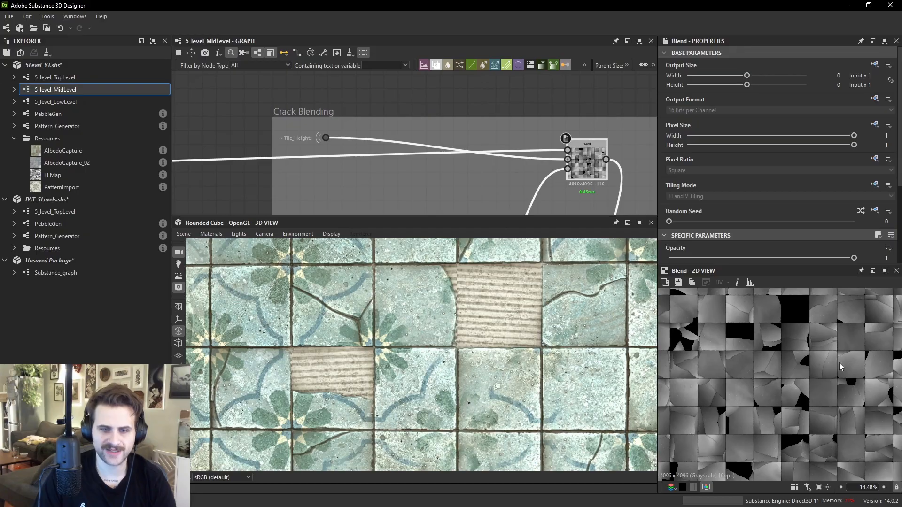
scroll(808, 357, "up", 5)
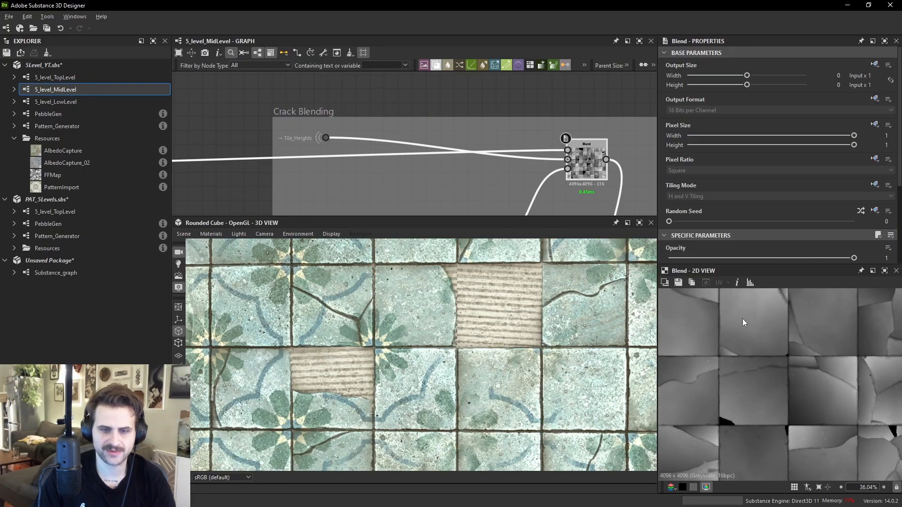
scroll(803, 359, "down", 5)
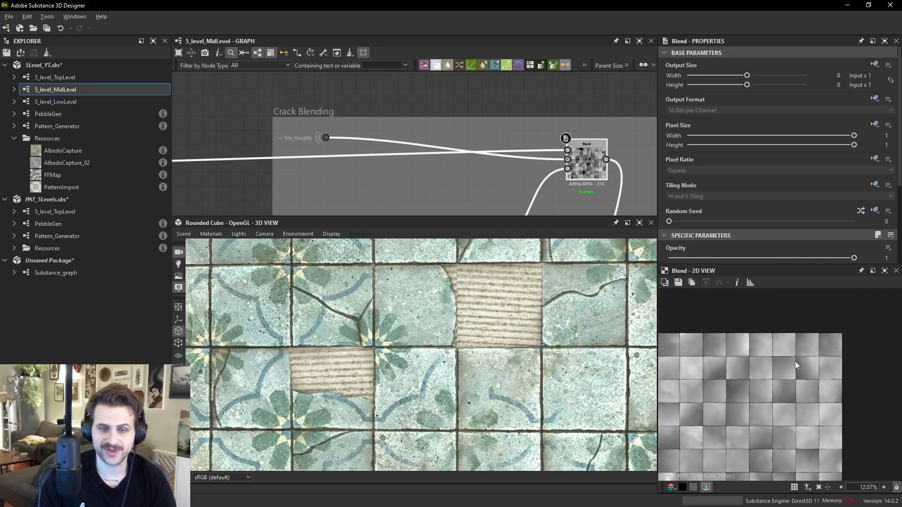
scroll(600, 190, "down", 3)
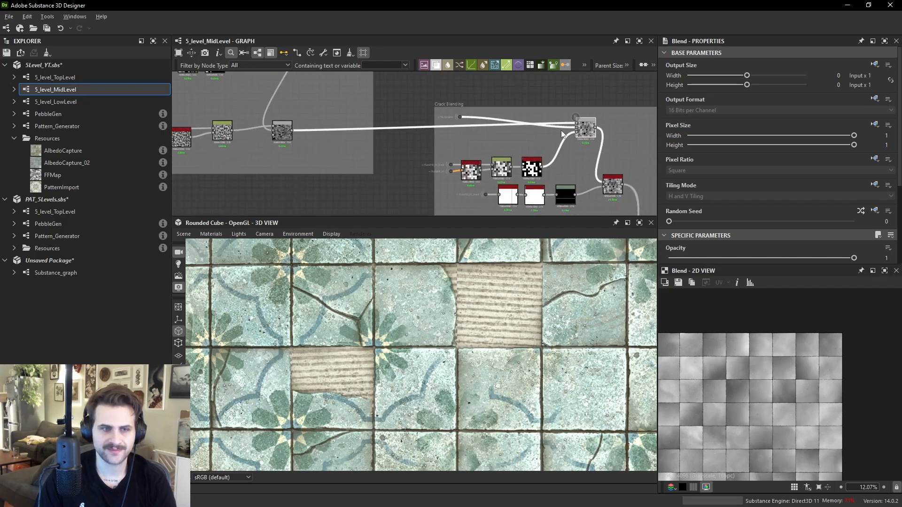
- Preview the Histogram Scan node and follow the Tile_Heights dot connection feeding the Crack Blending frame
double_click(530, 170)
middle_click_drag(528, 116, 525, 157)
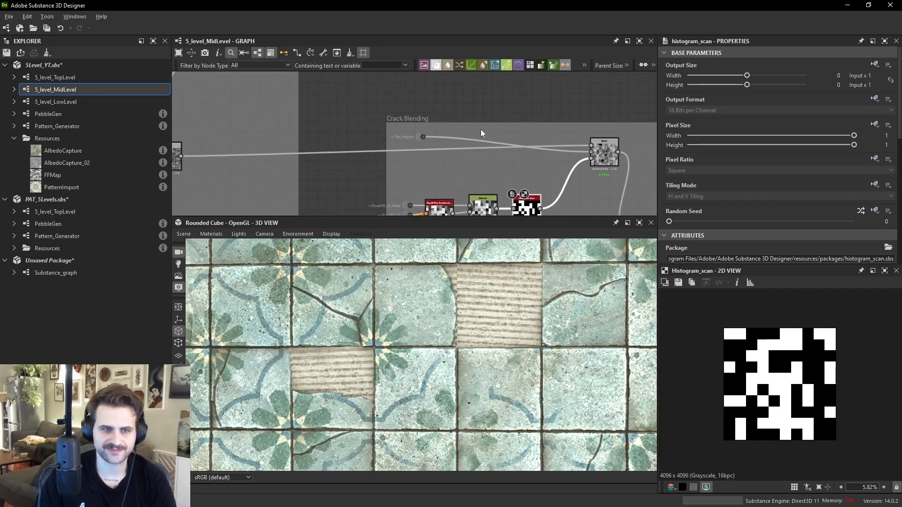
scroll(419, 140, "up", 3)
left_click_drag(423, 145, 429, 174)
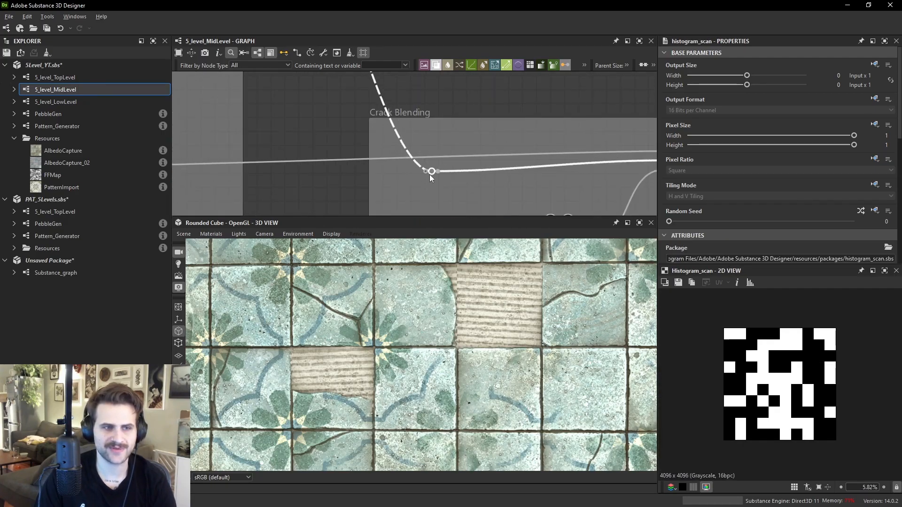
scroll(409, 154, "up", 2)
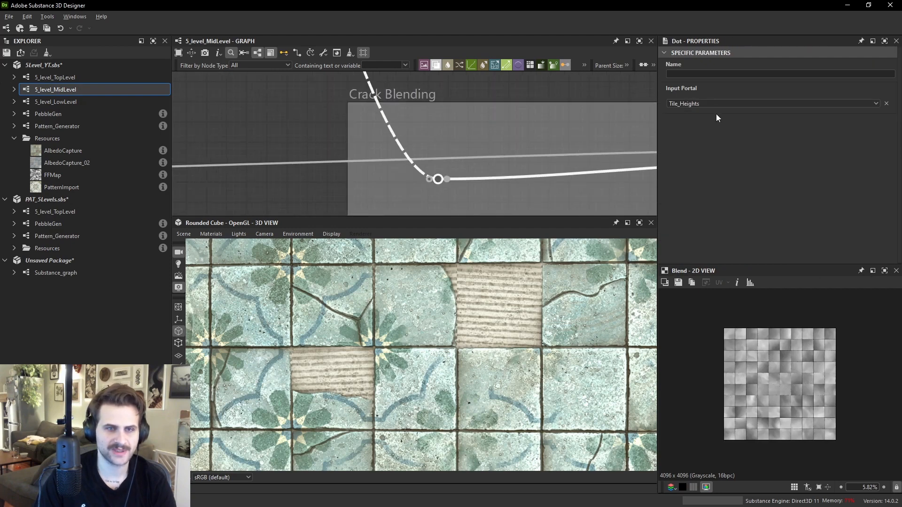
scroll(466, 173, "down", 5)
middle_click_drag(423, 155, 465, 174)
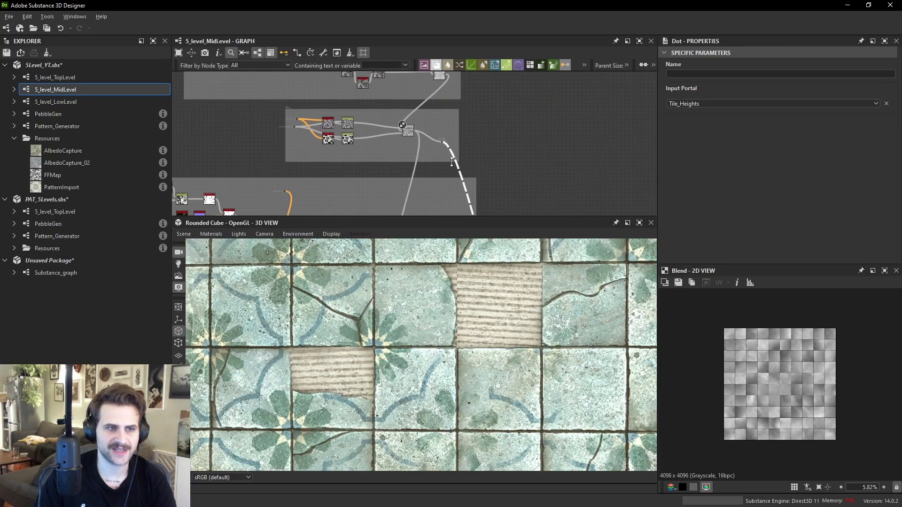
scroll(444, 142, "up", 4)
left_click_drag(443, 135, 455, 101)
left_click(350, 97)
left_click(458, 102)
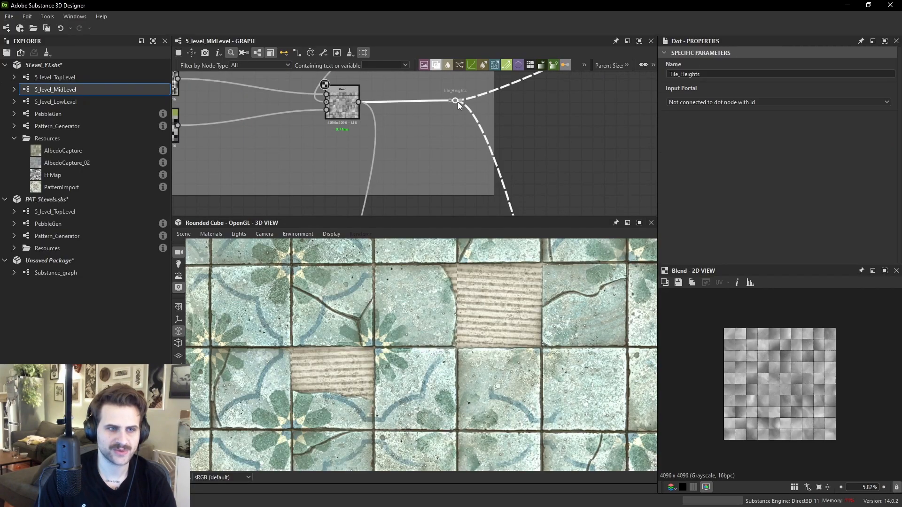
- Preview the Blend node that combines the cracks just before the Crack Blending frame
scroll(475, 117, "down", 2)
middle_click_drag(493, 202, 423, 61)
middle_click_drag(460, 200, 560, 170)
scroll(445, 173, "up", 2)
scroll(433, 165, "down", 2)
left_click(341, 168)
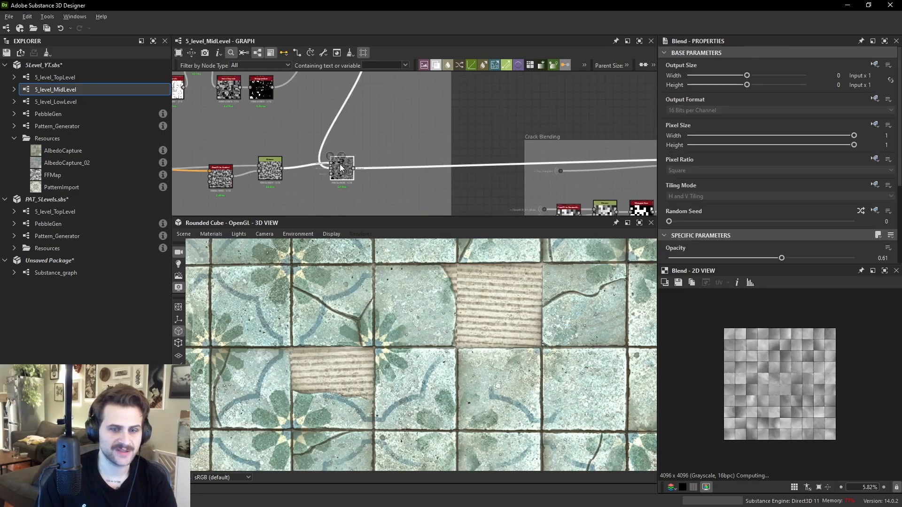
double_click(340, 167)
- Compare the Crack Blending Blend and Histogram Scan previews and open the Histogram Scan's parameters
scroll(781, 375, "up", 3)
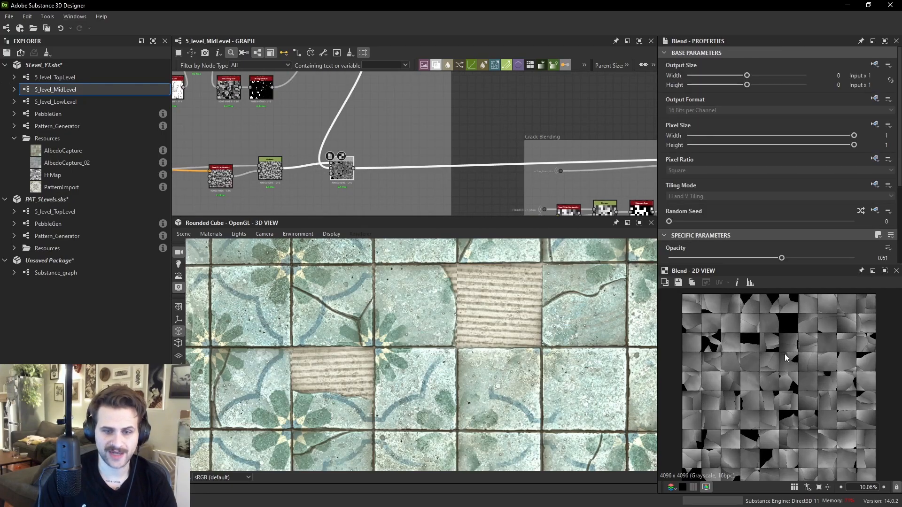
middle_click_drag(554, 144, 373, 154)
middle_click_drag(507, 187, 527, 144)
double_click(543, 134)
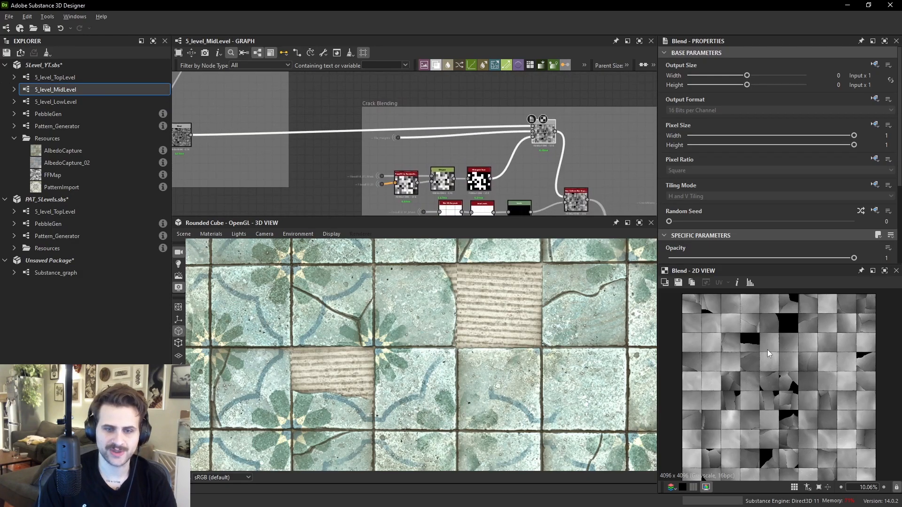
double_click(478, 180)
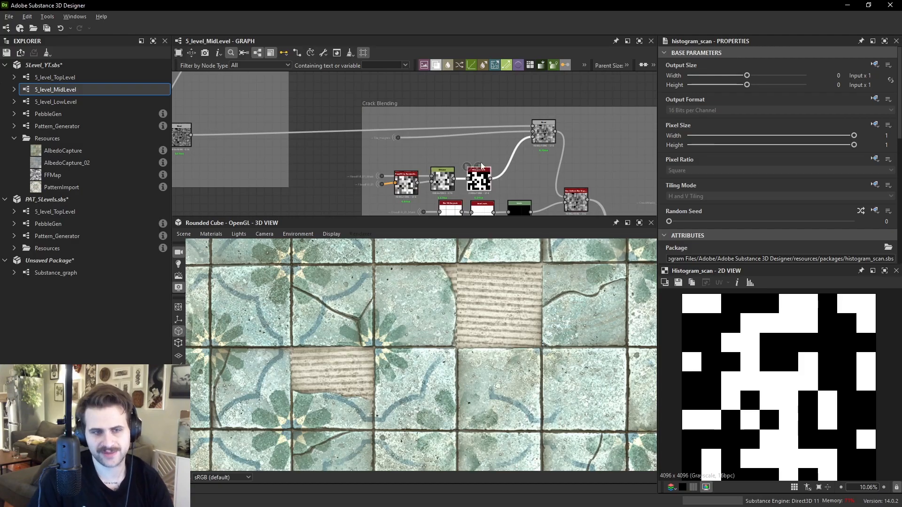
double_click(545, 134)
middle_click_drag(546, 136, 554, 136)
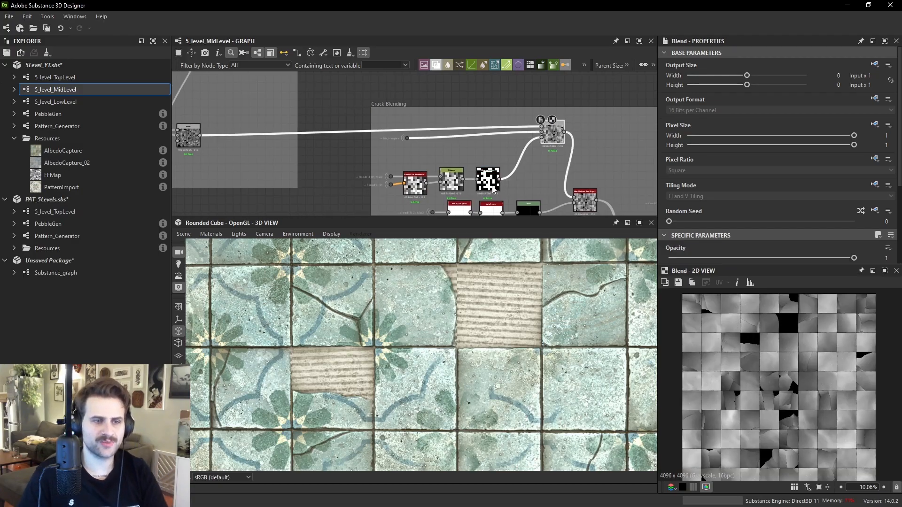
left_click_drag(489, 181, 490, 178)
scroll(756, 188, "down", 6)
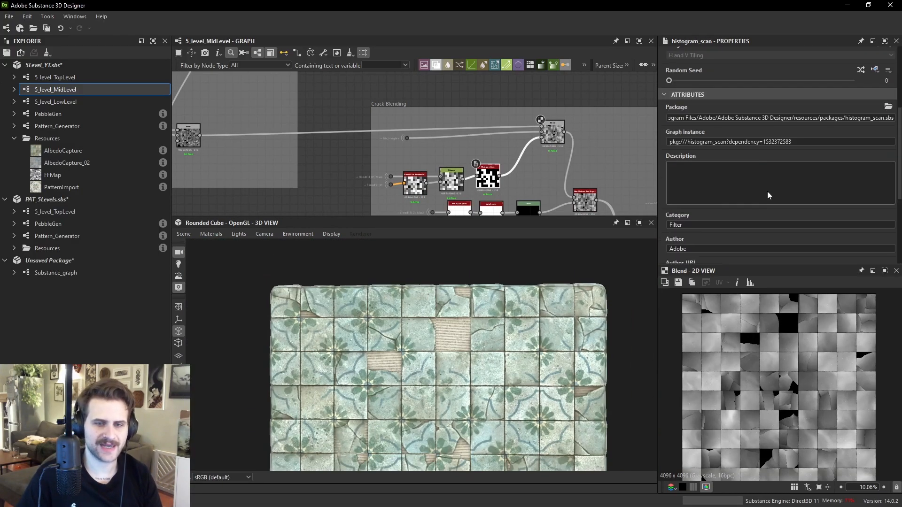
- Adjust the Histogram Scan's Position to control which tiles get cracked, settling at 0.47
left_click_drag(778, 190, 831, 190)
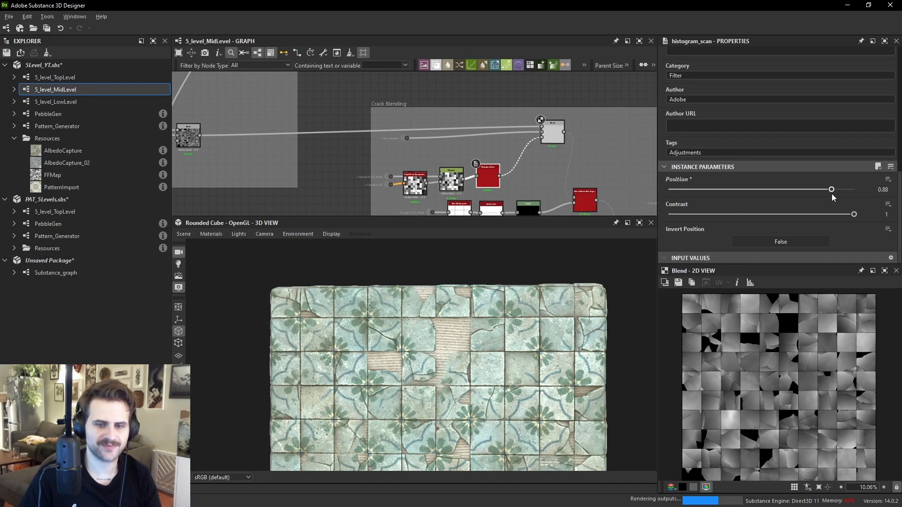
middle_click_drag(554, 322, 564, 264)
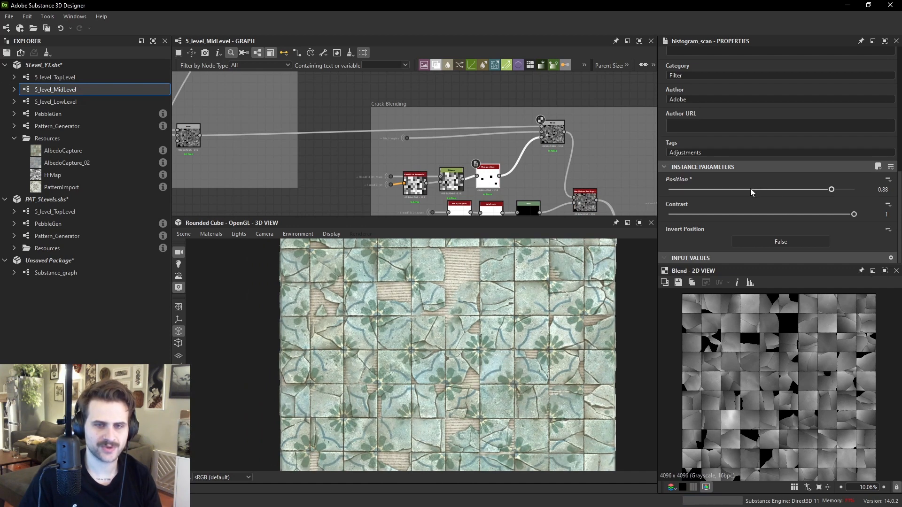
left_click_drag(753, 189, 736, 189)
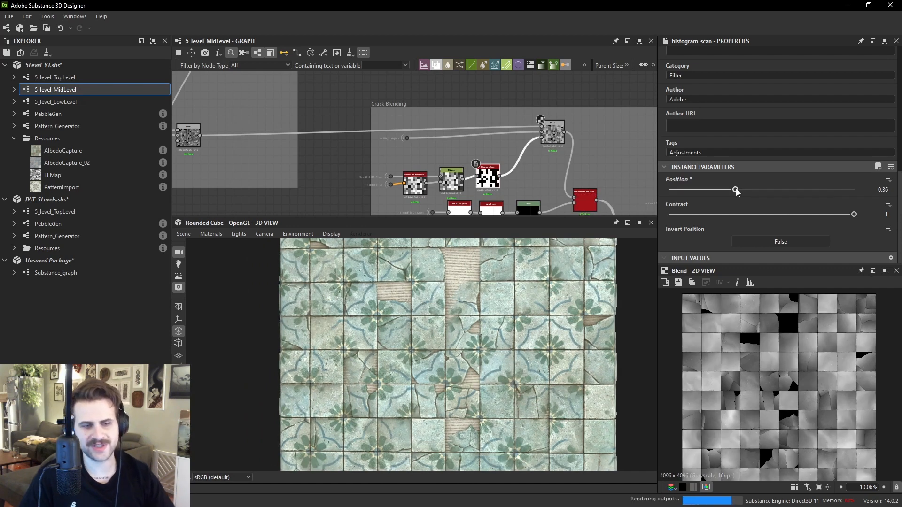
left_click(754, 190)
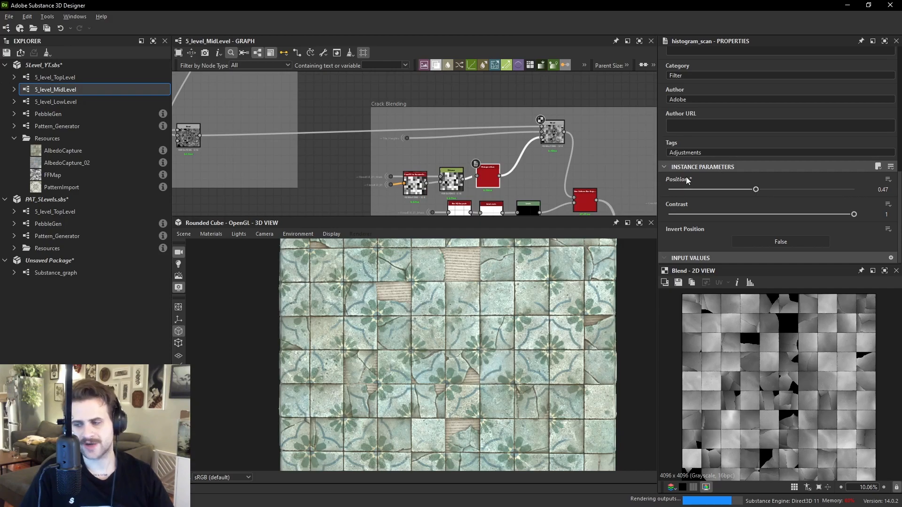
- Navigate the graph to the Subtract-mode Blend node that cuts cracked pieces out of the tiles and preview it
middle_click_drag(376, 204, 406, 97)
scroll(420, 133, "down", 2)
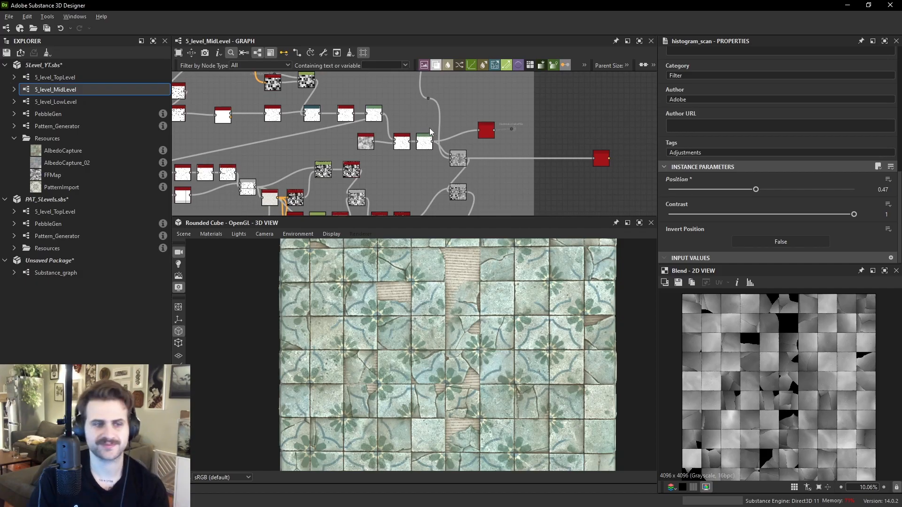
middle_click_drag(427, 130, 479, 129)
scroll(515, 179, "up", 2)
middle_click_drag(515, 179, 515, 143)
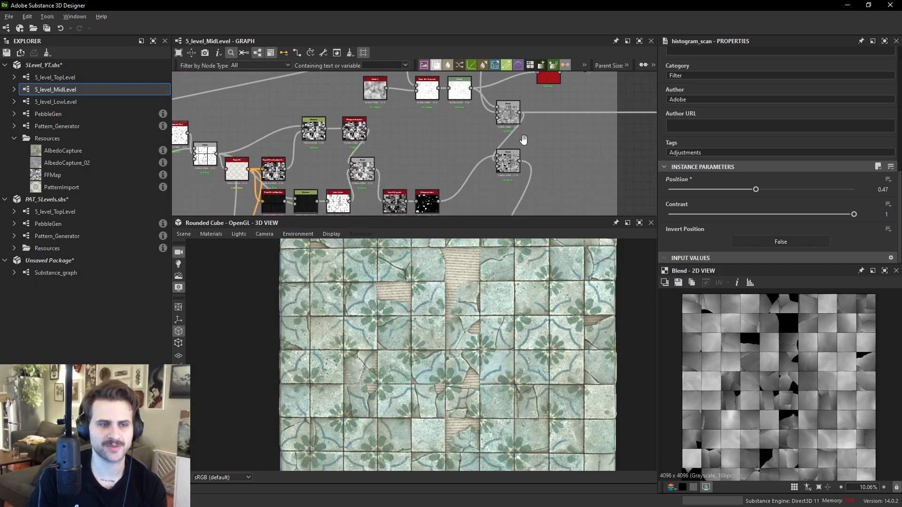
left_click(505, 162)
scroll(813, 345, "up", 3)
scroll(812, 342, "up", 5)
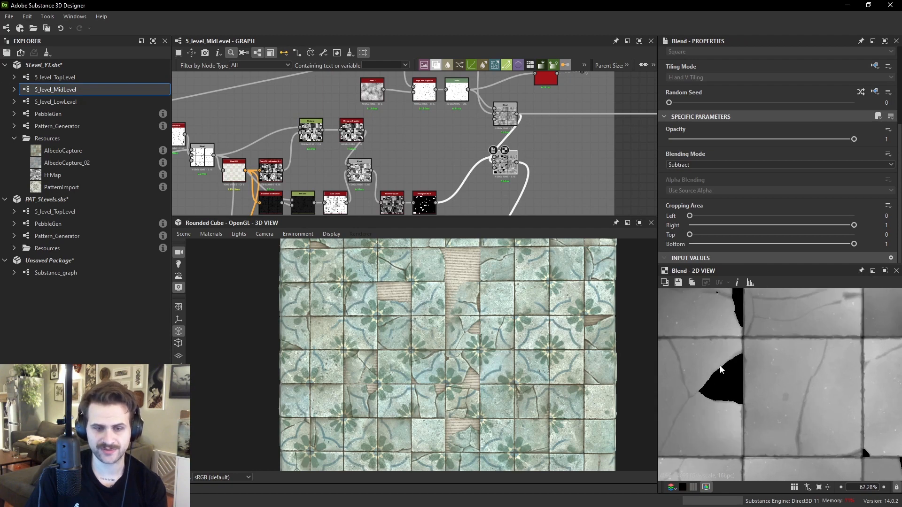
scroll(766, 339, "down", 3)
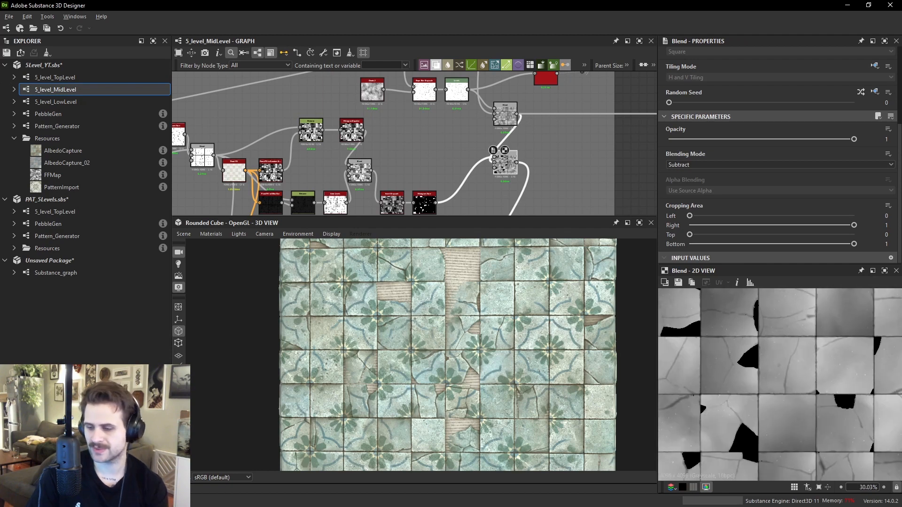
- Compare the broken-tile reference images with the cracked tiles up close in the 3D view
middle_click_drag(0, 347, 78, 332)
scroll(285, 230, "down", 8)
middle_click_drag(759, 474, 517, 302)
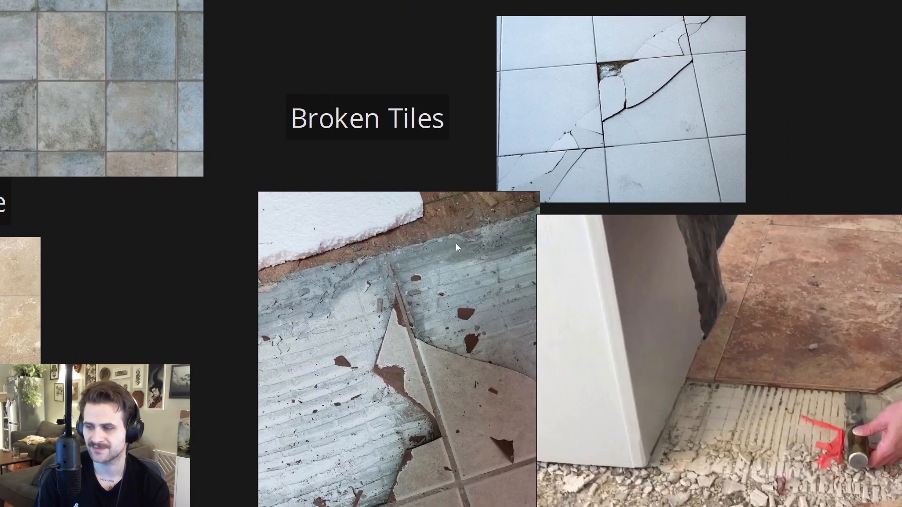
key("alt+Tab")
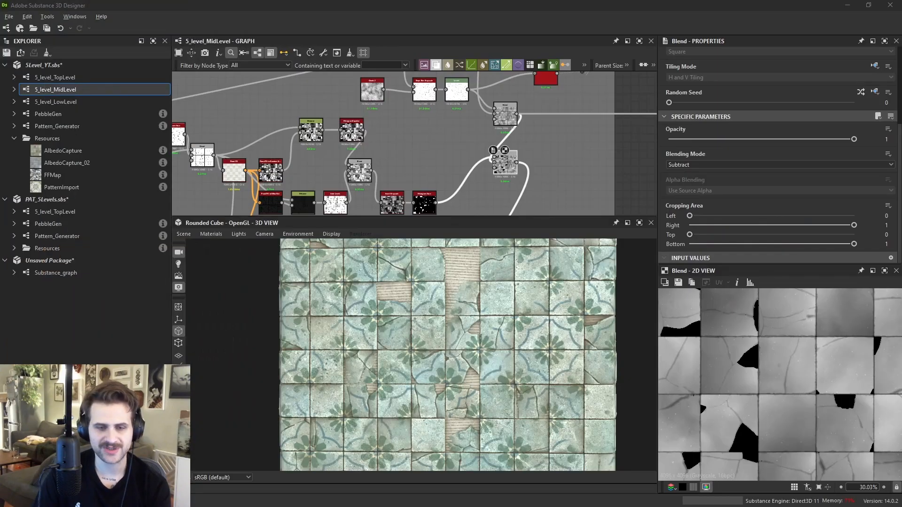
scroll(472, 412, "up", 5)
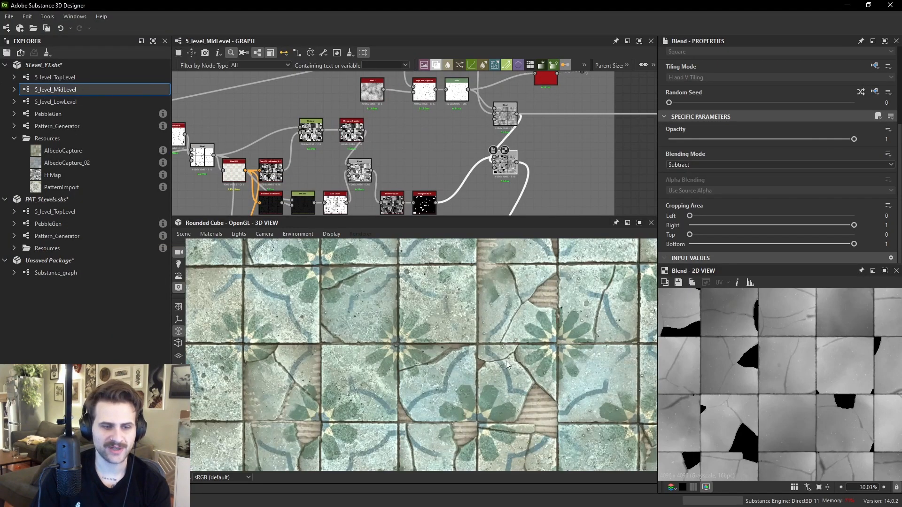
scroll(520, 376, "up", 3)
mouse_move(430, 357)
middle_mouse_down()
mouse_move(410, 370)
mouse_move(396, 326)
mouse_move(430, 357)
middle_mouse_up()
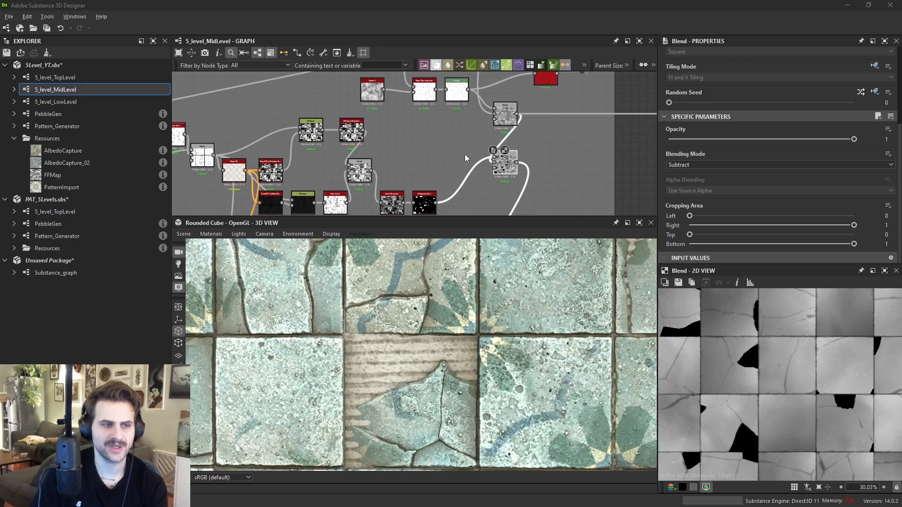
- Preview the Normal Sobel and Curvature Sobel nodes at the start of the crack extraction chain
middle_click_drag(301, 143, 479, 144)
scroll(479, 143, "up", 2)
middle_click_drag(262, 136, 389, 141)
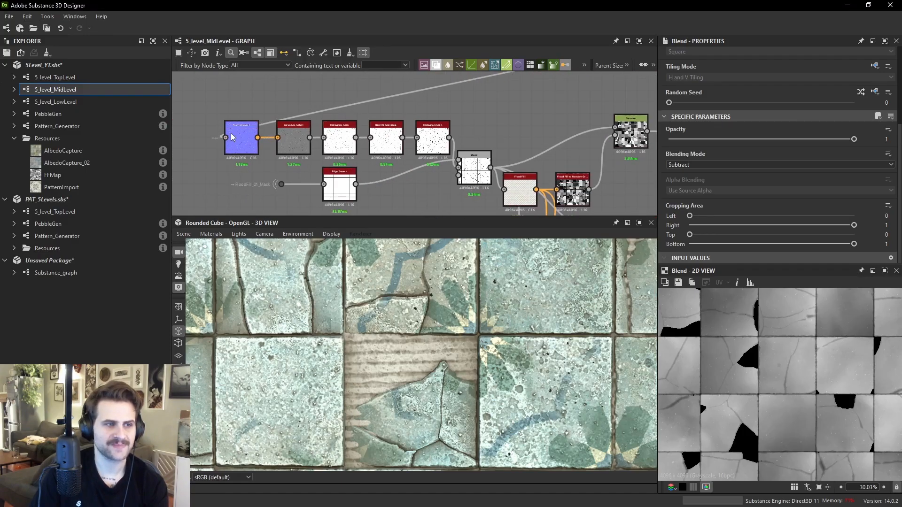
double_click(242, 141)
scroll(789, 371, "up", 2)
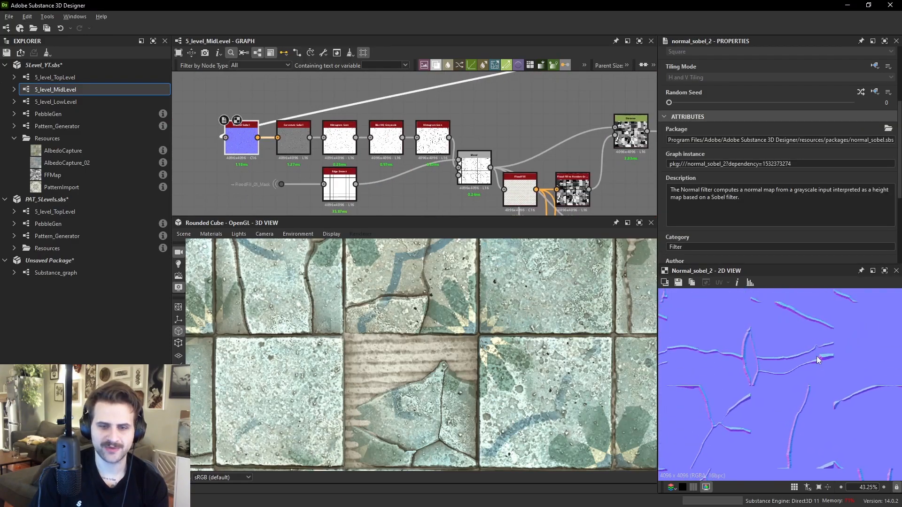
scroll(282, 145, "up", 2)
double_click(285, 139)
scroll(820, 350, "up", 5)
scroll(309, 131, "up", 2)
middle_click_drag(309, 131, 327, 134)
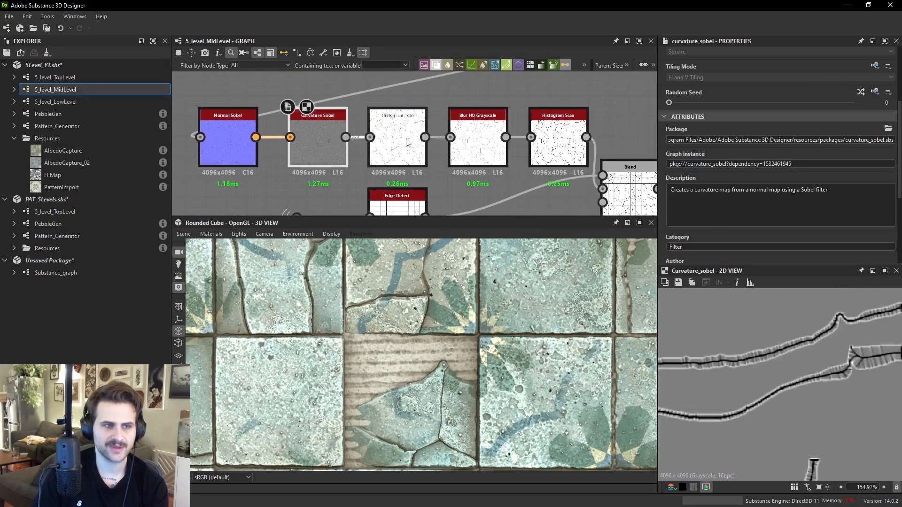
- Preview the following filter node and the Multiply Blend that merges cracks with the Edge Detect tile borders
double_click(397, 141)
scroll(837, 319, "down", 2)
middle_click_drag(707, 345, 785, 386)
middle_click_drag(400, 156, 264, 106)
double_click(494, 141)
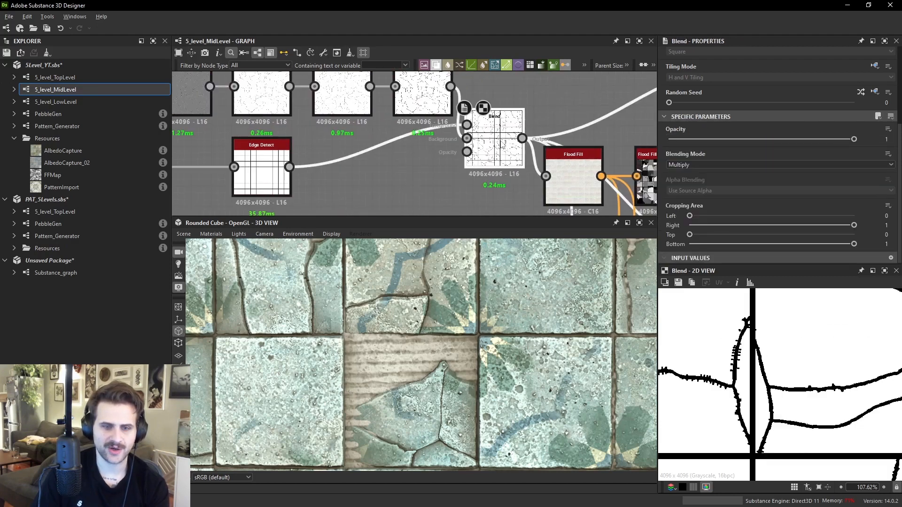
scroll(752, 329, "down", 1)
middle_click_drag(751, 329, 762, 391)
scroll(765, 323, "down", 1)
scroll(806, 332, "down", 1)
middle_click_drag(807, 332, 761, 323)
- Preview the Flood Fill node and inspect the cracked tile pieces in the 3D view
double_click(577, 188)
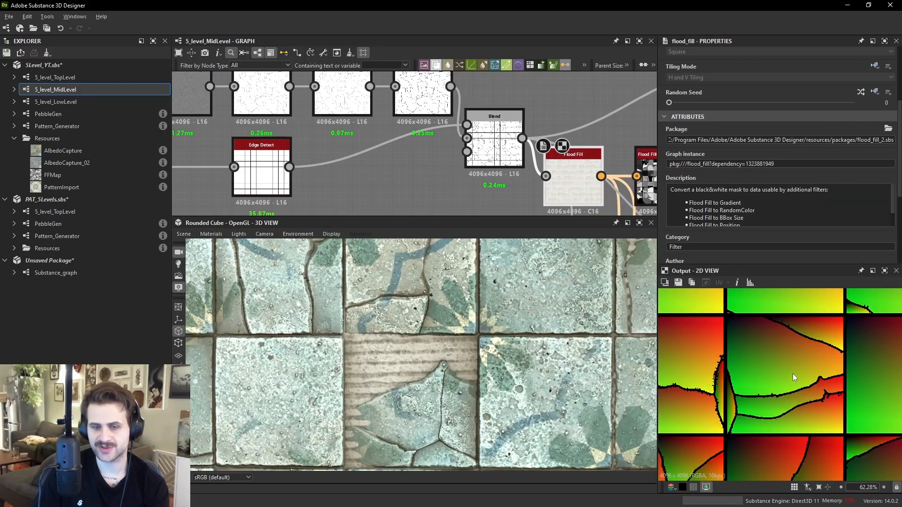
scroll(787, 357, "down", 2)
scroll(496, 347, "down", 1)
middle_click_drag(393, 245, 479, 300)
scroll(422, 291, "up", 3)
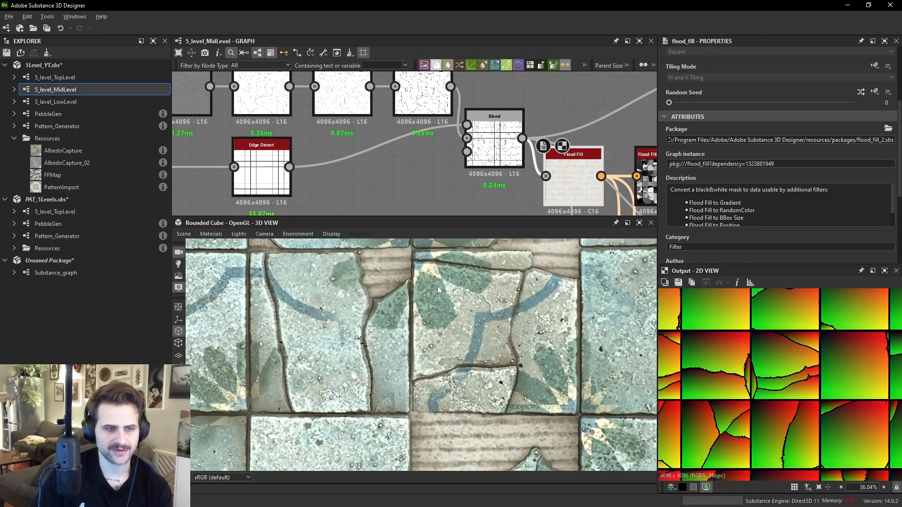
middle_click_drag(319, 383, 392, 385)
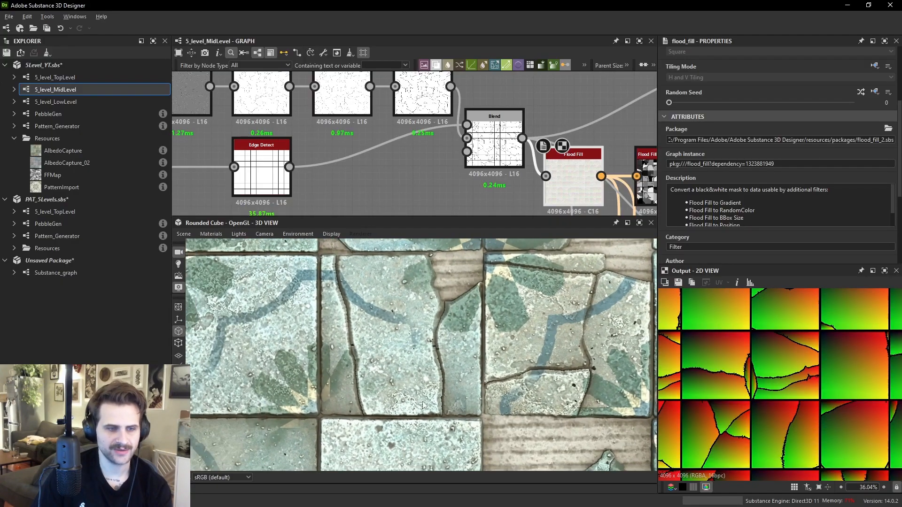
middle_click_drag(347, 354, 431, 368)
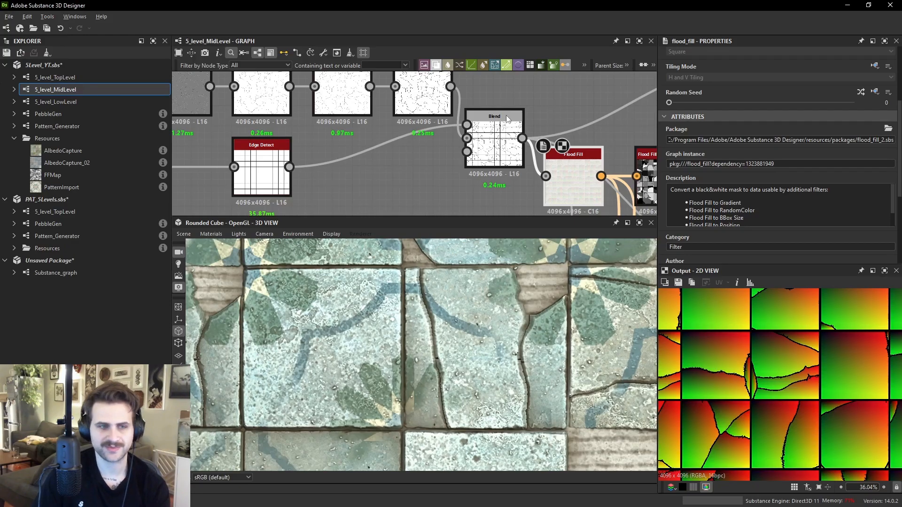
- Preview the Flood Fill to Random Grayscale node and select the Distance node beside it
middle_click_drag(477, 92, 227, 45)
double_click(413, 133)
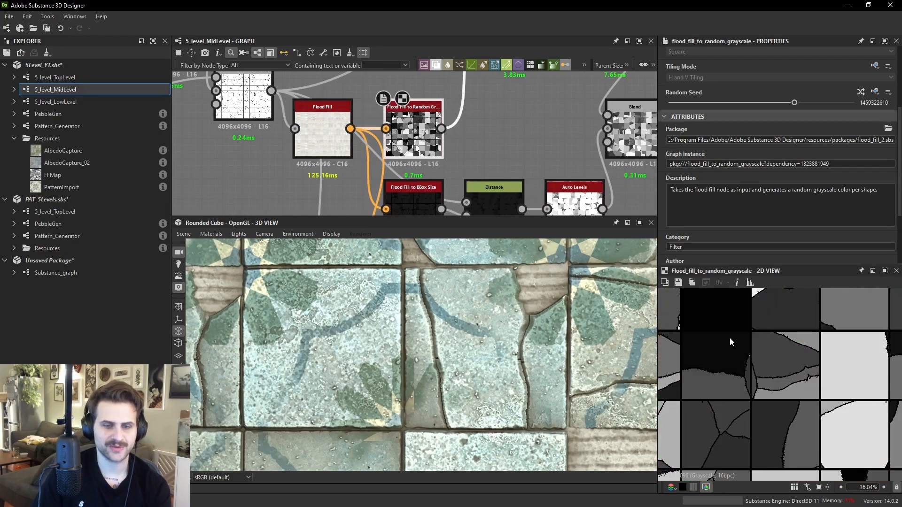
scroll(797, 355, "down", 2)
middle_click_drag(551, 137, 438, 221)
left_click(402, 125)
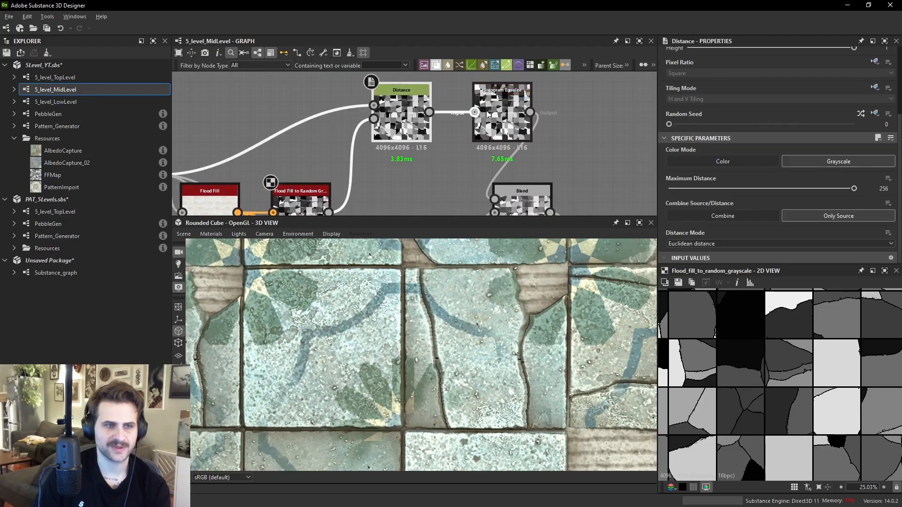
- Preview the Histogram Equalize node and the Blend node that follows it
double_click(499, 120)
middle_click_drag(528, 212, 503, 174)
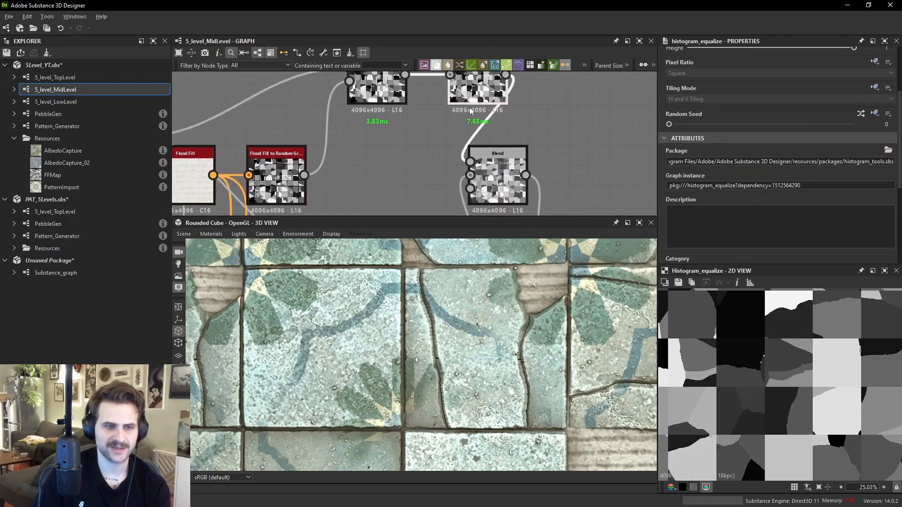
double_click(503, 175)
middle_click_drag(627, 168, 532, 71)
- Preview the Histogram Scan after Invert Grayscale and open its instance parameters
left_click(495, 164)
double_click(561, 162)
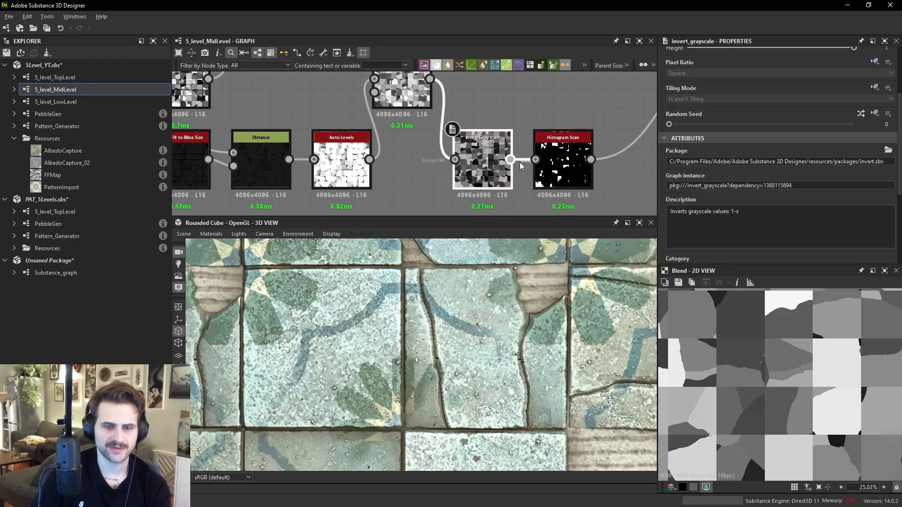
scroll(771, 346, "down", 2)
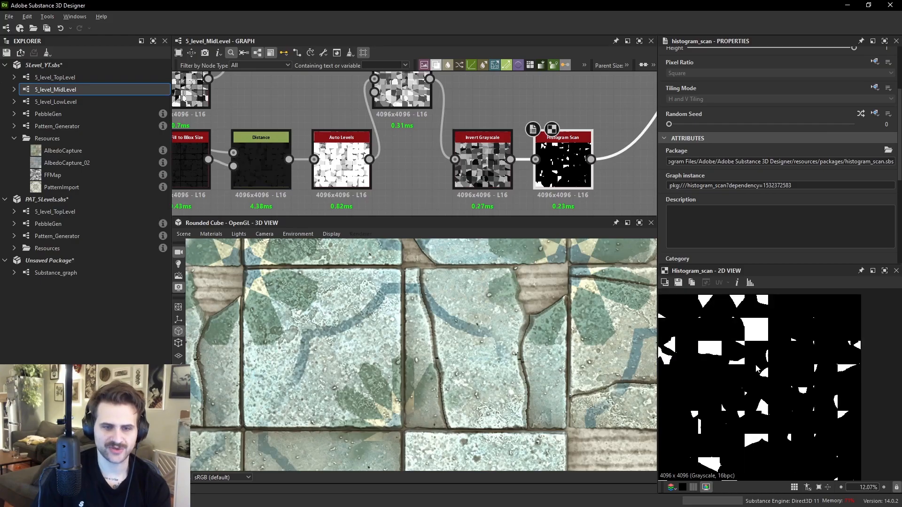
scroll(738, 199, "down", 5)
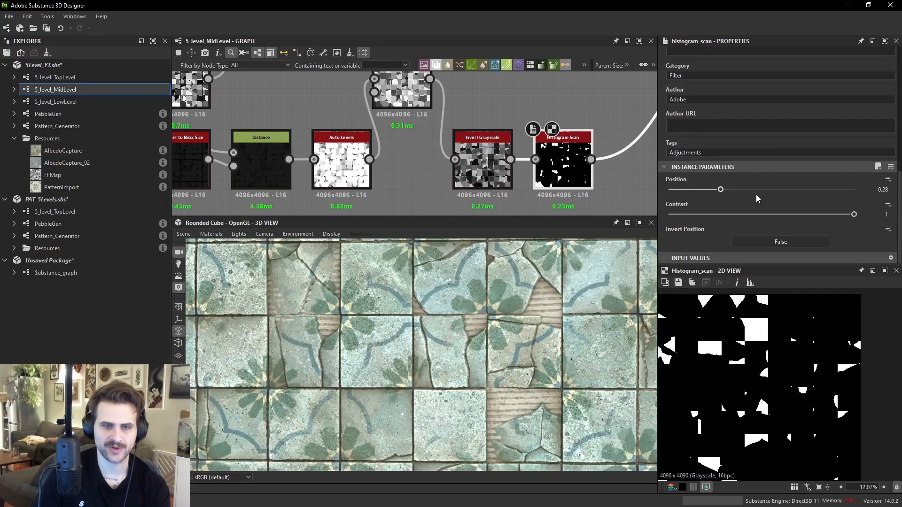
- Try Histogram Scan Position values of 0.58 and 0.23, then undo both changes
left_click(775, 190)
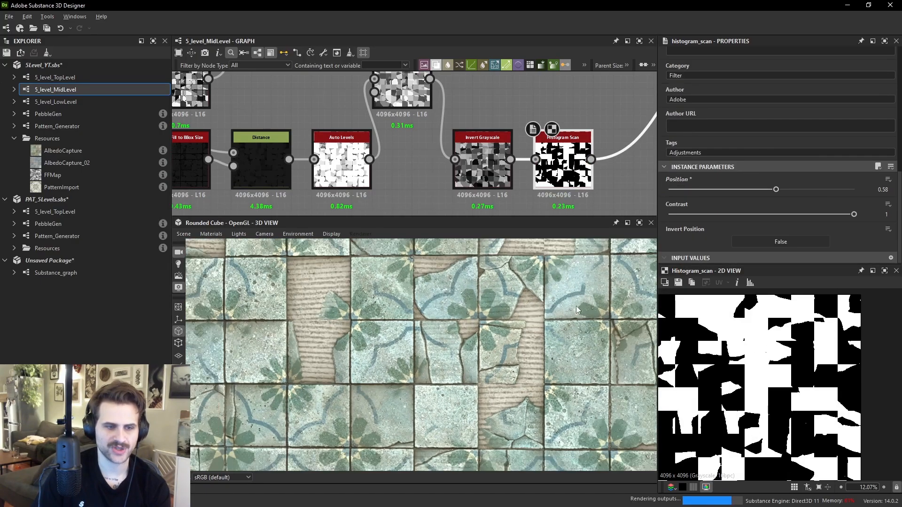
left_click(692, 190)
left_click_drag(691, 190, 711, 189)
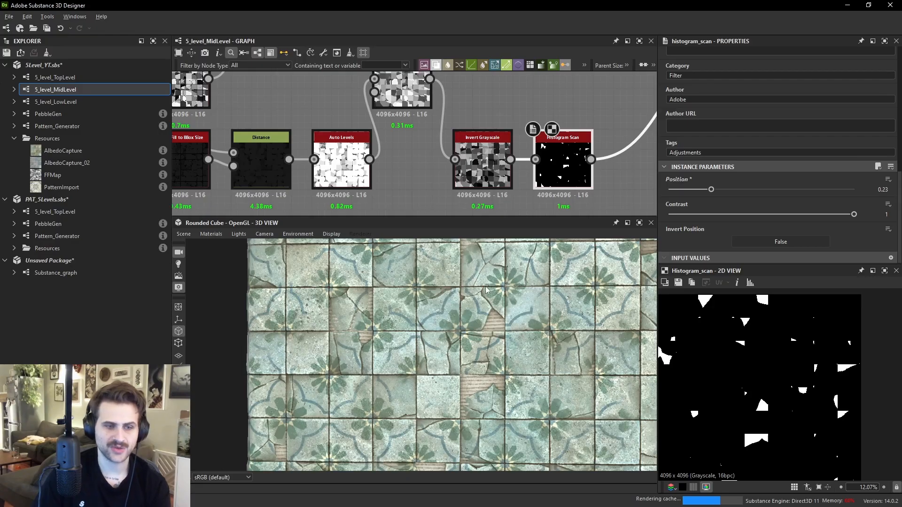
scroll(493, 285, "up", 6)
left_click_drag(526, 323, 515, 342)
middle_click_drag(640, 346, 527, 352)
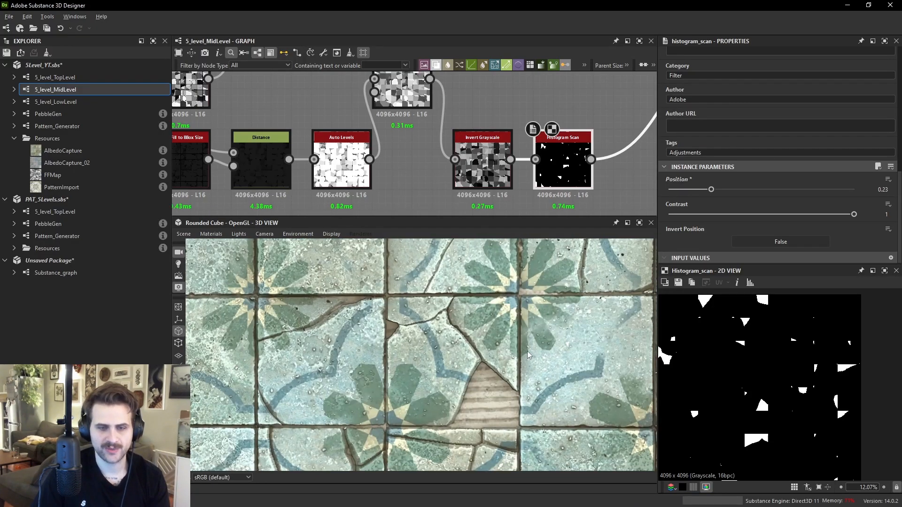
key("ctrl+z")
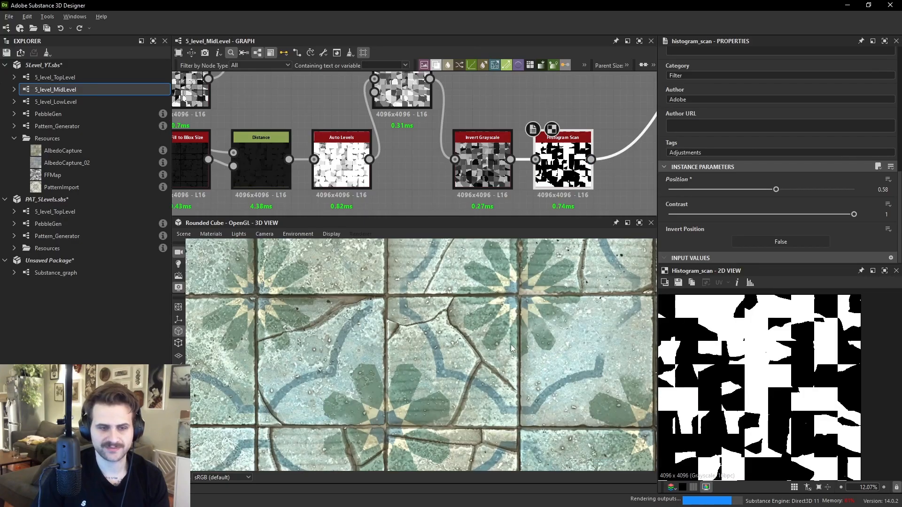
key("ctrl+z")
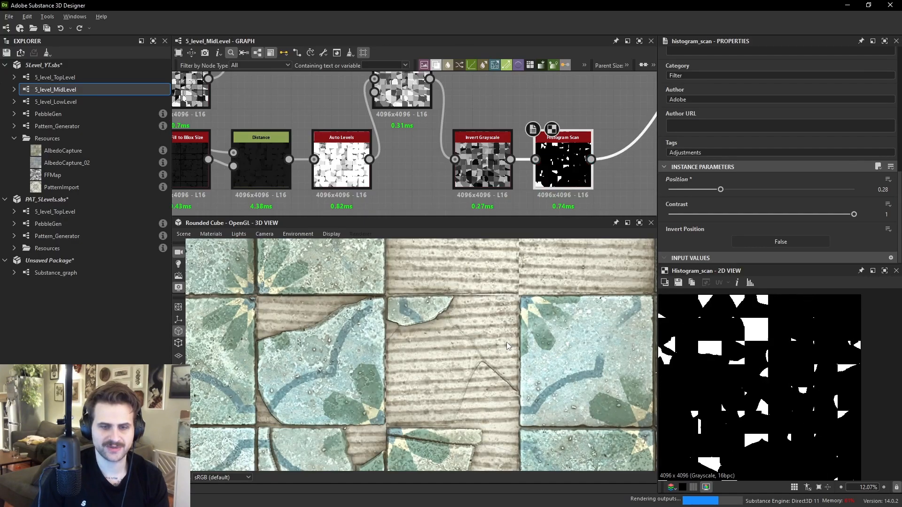
- Navigate the graph to the damage nodes above and select the Histogram Range node
scroll(395, 112, "down", 8)
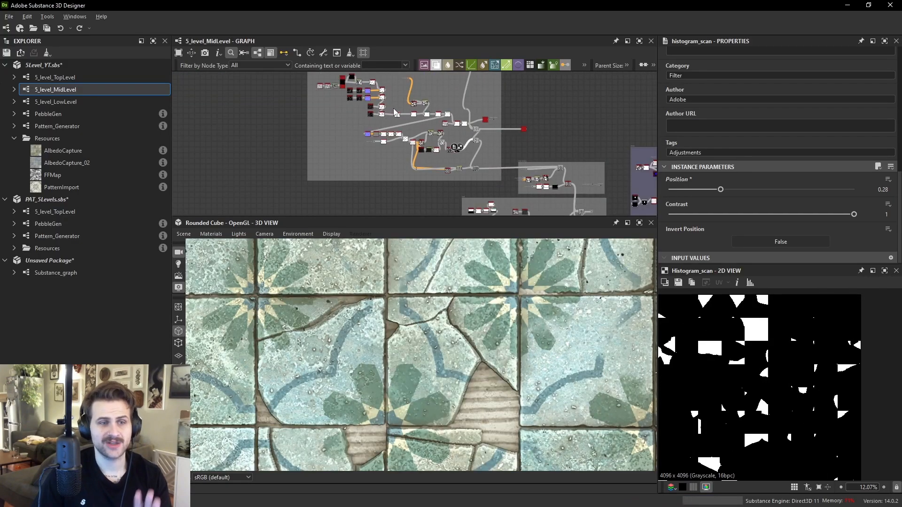
scroll(395, 114, "down", 4)
left_click_drag(335, 112, 449, 170)
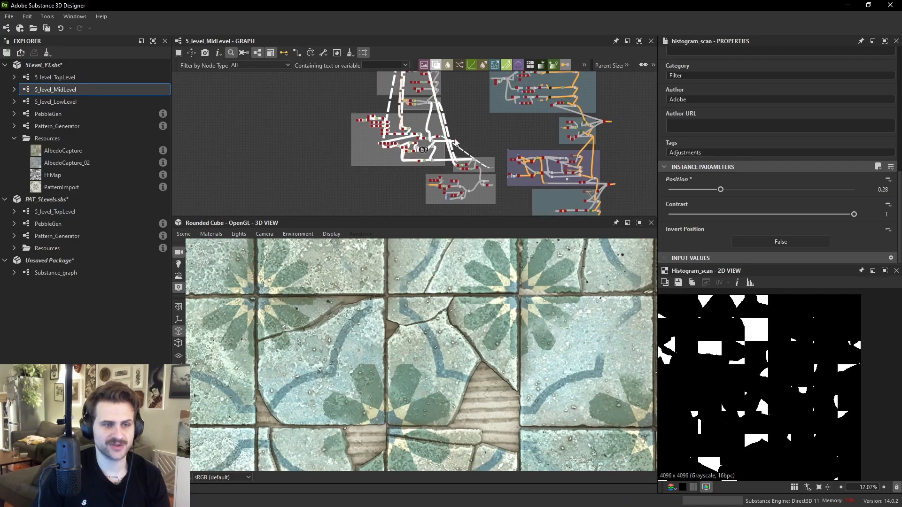
middle_click_drag(450, 160, 432, 197)
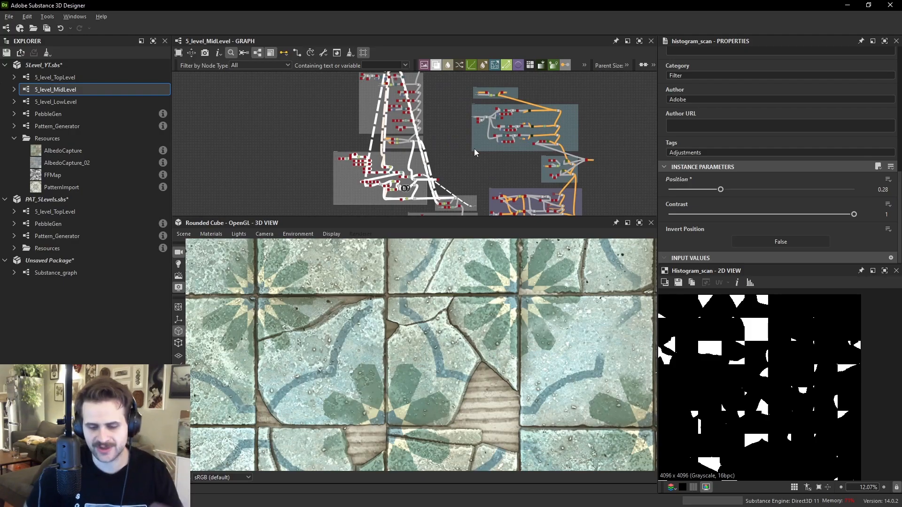
scroll(449, 157, "up", 6)
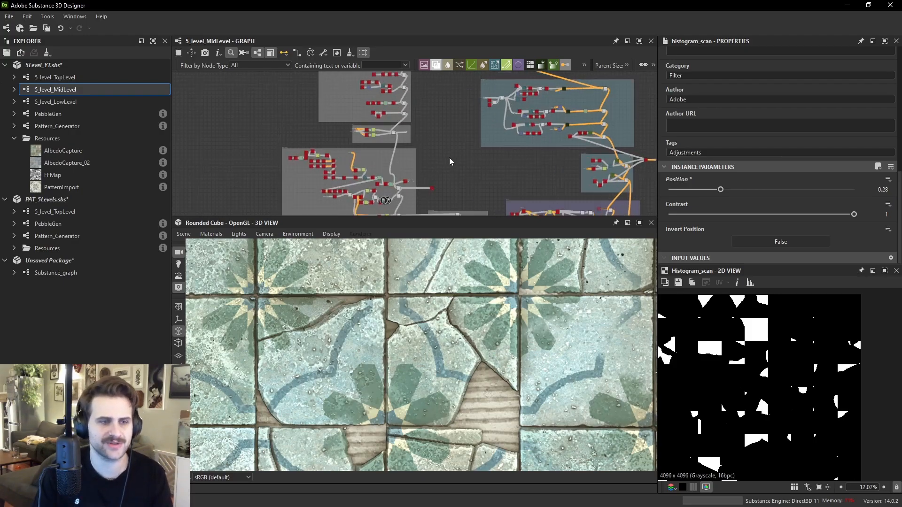
middle_click_drag(440, 161, 450, 139)
scroll(348, 207, "up", 4)
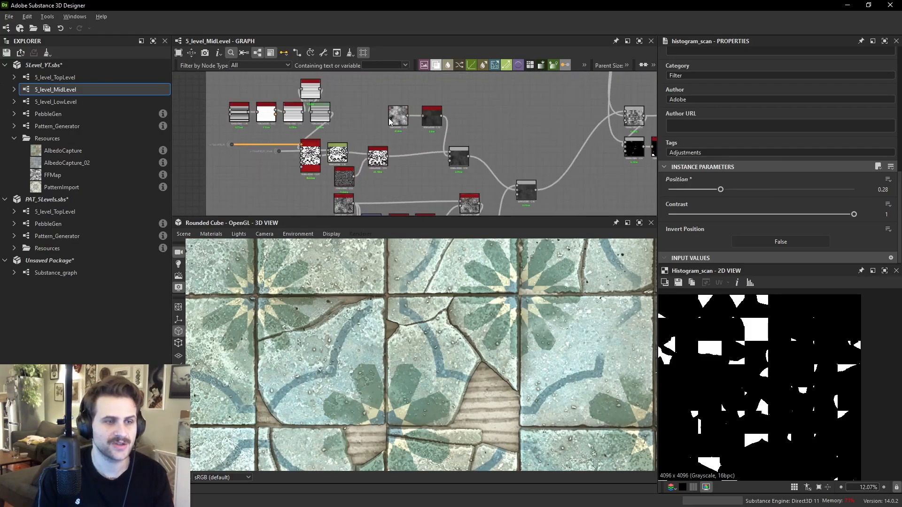
scroll(511, 394, "up", 5)
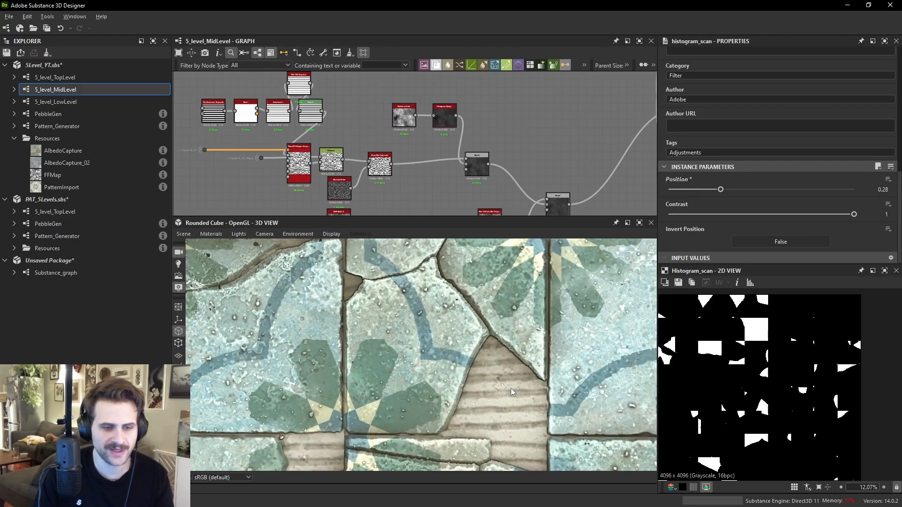
left_click(444, 116)
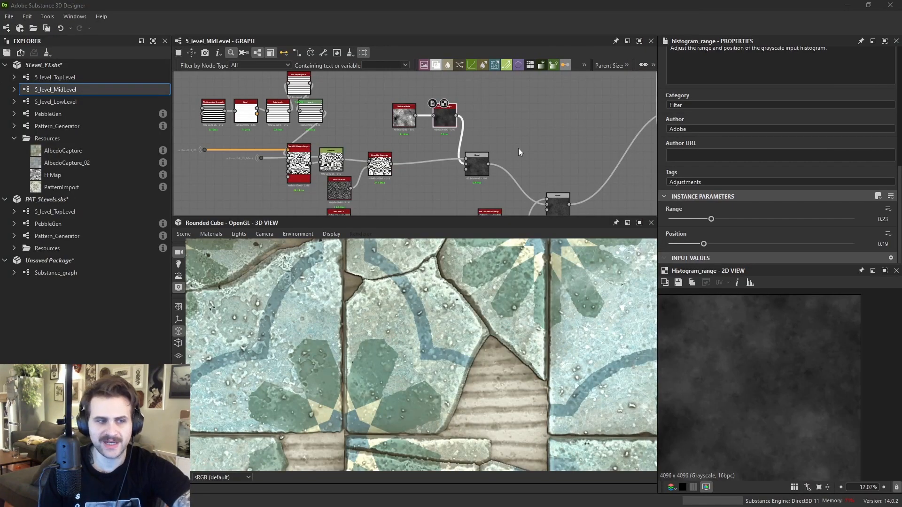
middle_click_drag(346, 126, 379, 137)
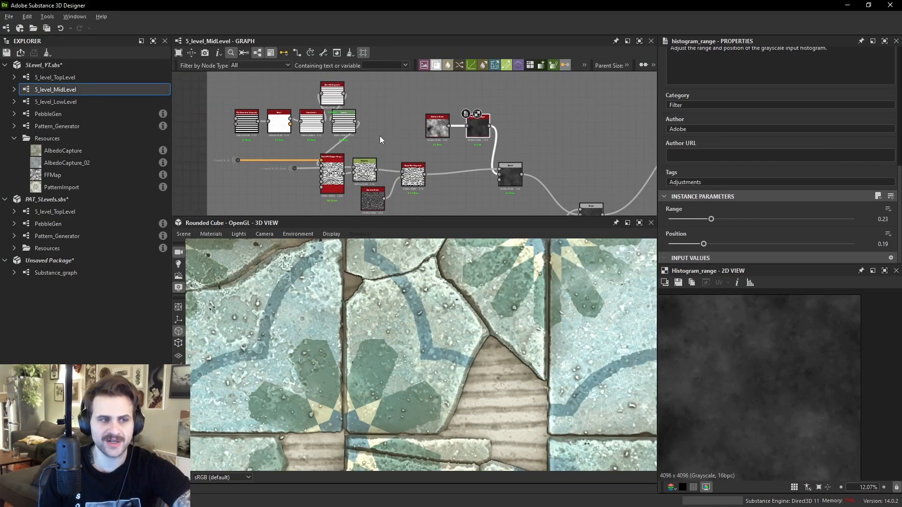
- Preview the Levels, Tile Generator and Flood Fill Mapper Grayscale nodes of the stripe pattern chain
double_click(350, 125)
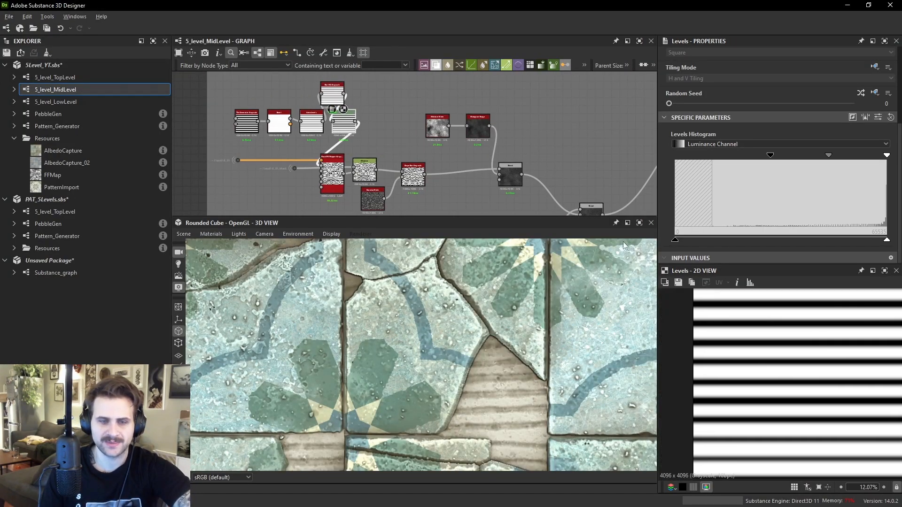
double_click(242, 120)
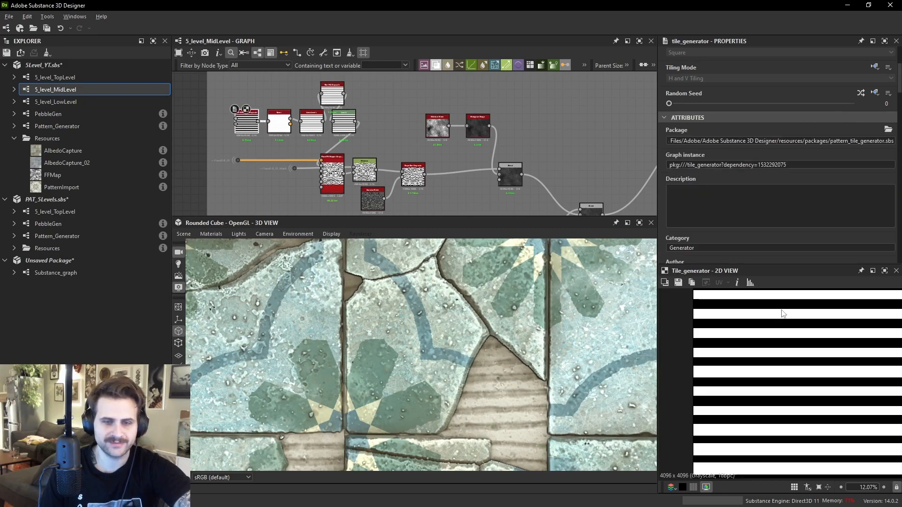
double_click(333, 170)
- Inspect the Distance and Slope Blur Grayscale nodes, and set the following Blend node's blending mode to Add Sub
scroll(849, 371, "up", 10)
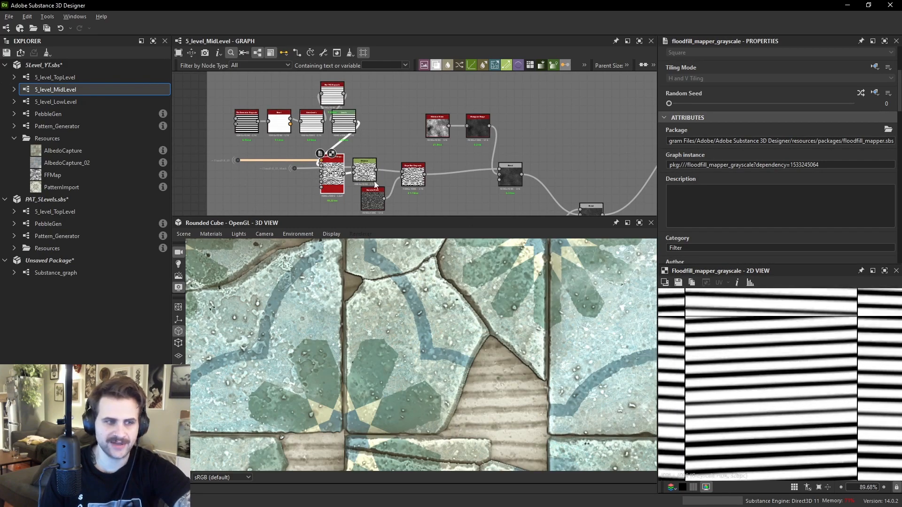
scroll(331, 169, "up", 5)
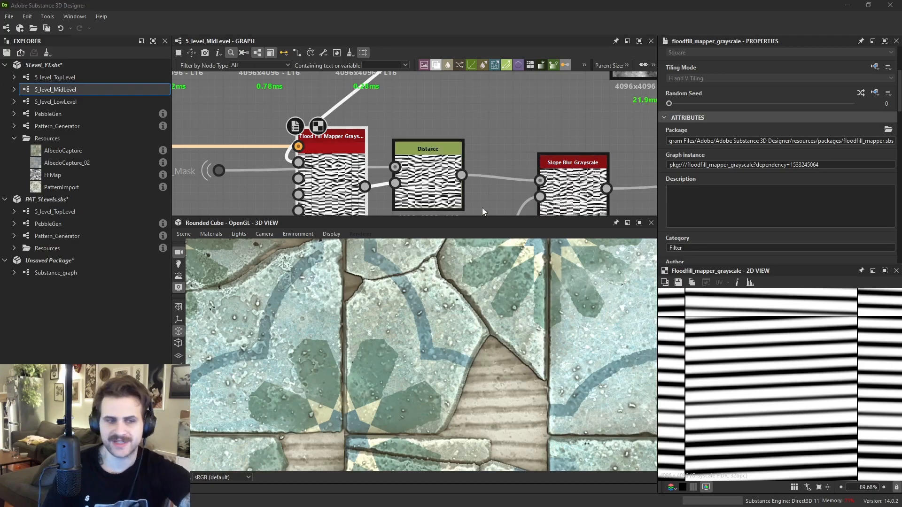
left_click(434, 169)
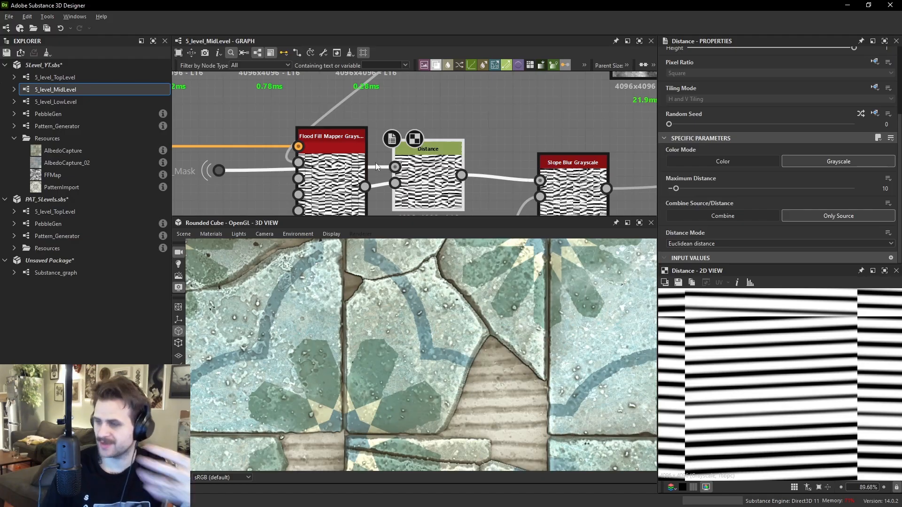
middle_click_drag(627, 185, 482, 142)
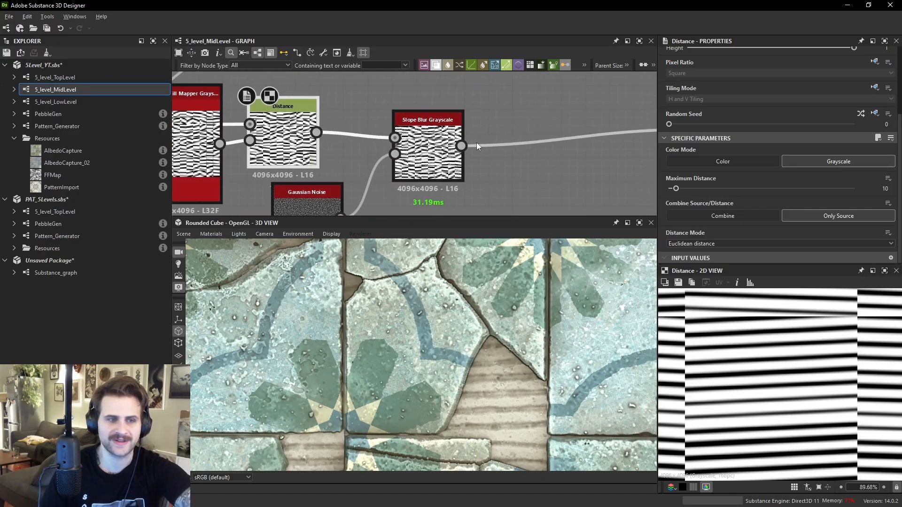
left_click(430, 150)
middle_click_drag(555, 125, 472, 137)
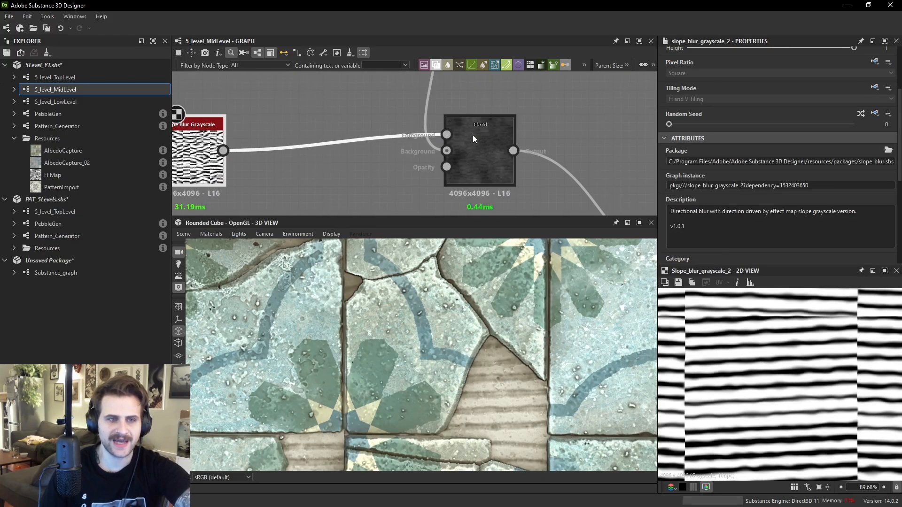
left_click(473, 136)
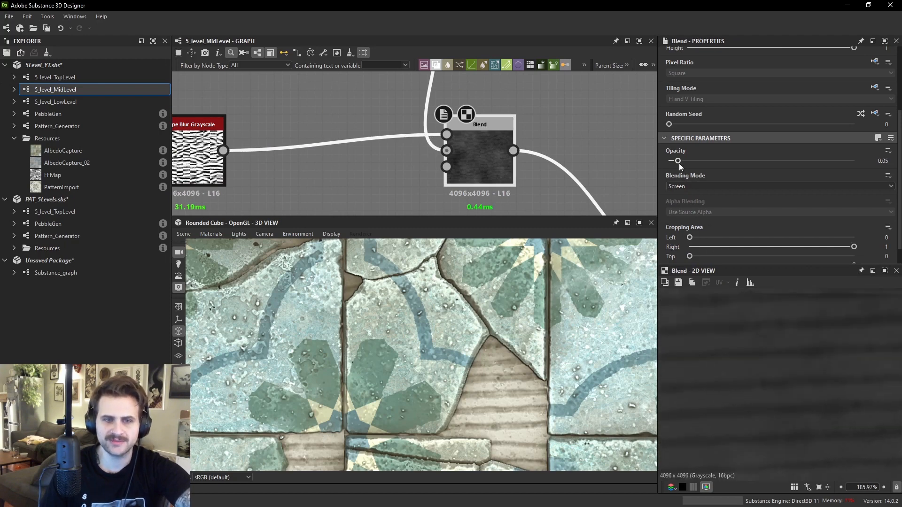
scroll(619, 144, "down", 4)
left_click(554, 165)
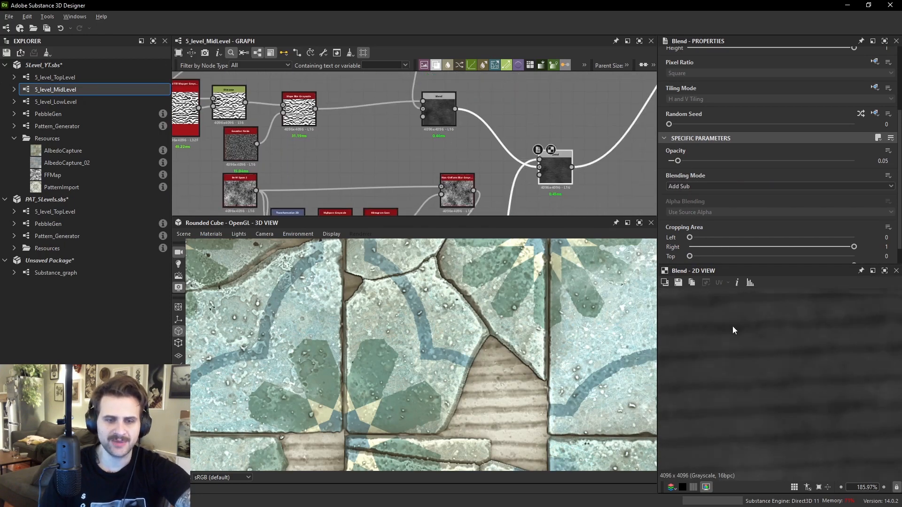
- Orbit and zoom the 3D view to examine the tile surface, and move the graph to the Color Samples frame
scroll(776, 362, "down", 3)
scroll(479, 381, "down", 3)
middle_click_drag(478, 381, 476, 368)
scroll(476, 369, "up", 7)
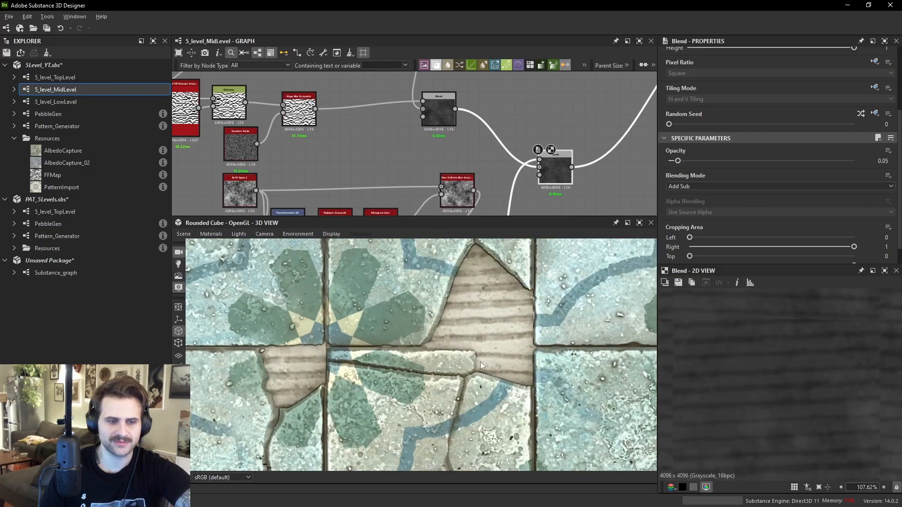
mouse_move(496, 337)
left_mouse_down()
mouse_move(501, 322)
mouse_move(491, 321)
mouse_move(515, 348)
mouse_move(499, 340)
mouse_move(548, 306)
mouse_move(541, 339)
mouse_move(452, 320)
mouse_move(461, 334)
mouse_move(440, 341)
left_mouse_up()
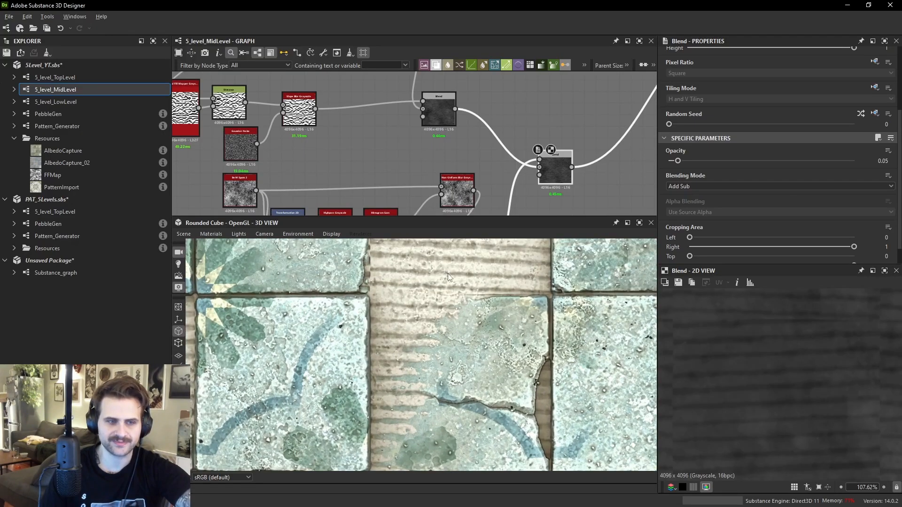
scroll(449, 282, "up", 3)
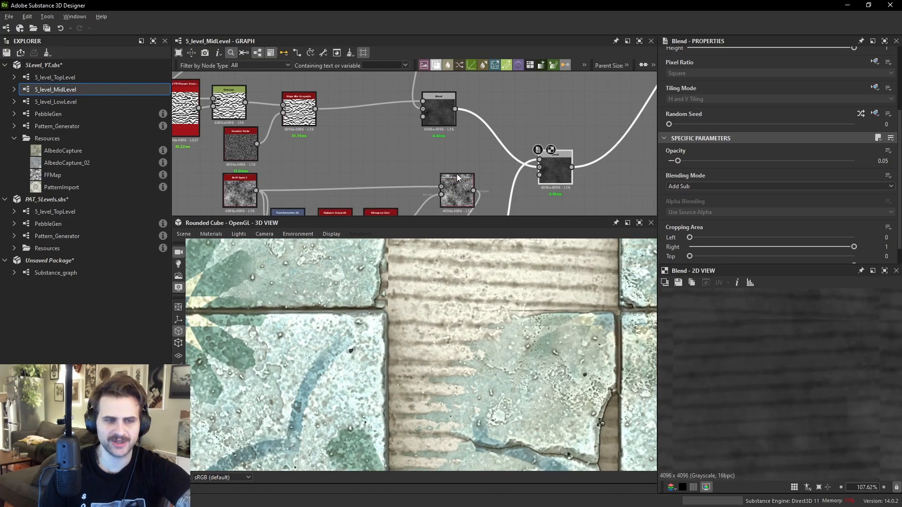
scroll(458, 185, "down", 5)
scroll(485, 147, "down", 4)
middle_click_drag(523, 124, 525, 201)
scroll(418, 182, "up", 5)
middle_click_drag(407, 206, 544, 155)
scroll(582, 120, "up", 1)
scroll(485, 297, "down", 2)
scroll(486, 296, "down", 3)
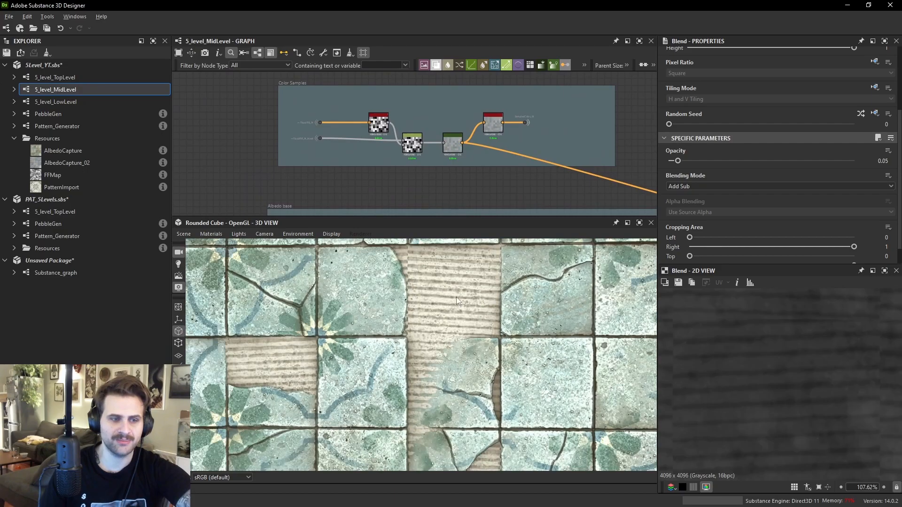
- Select the Gradient Map node in the Color Samples frame and open and close its Gradient Editor
scroll(387, 137, "up", 3)
left_click(501, 148)
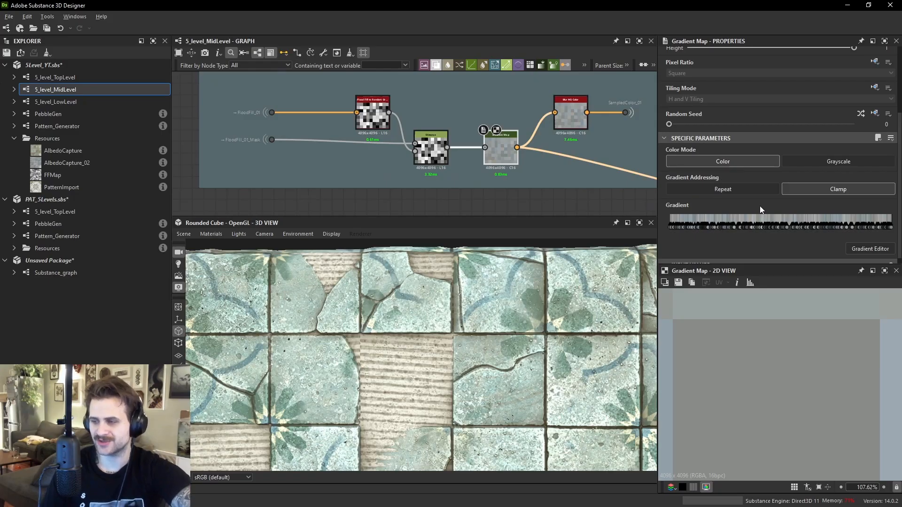
left_click(865, 248)
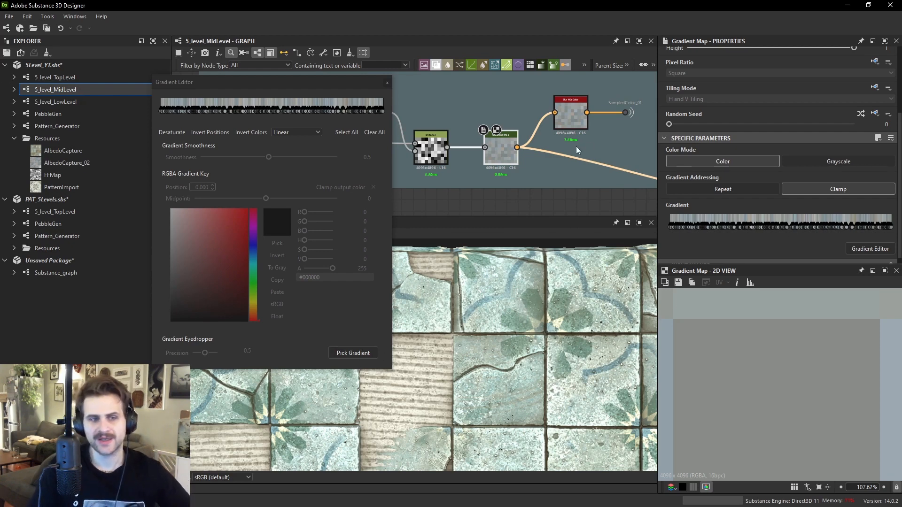
left_click(487, 106)
left_click(390, 85)
left_click(387, 82)
scroll(456, 131, "up", 2)
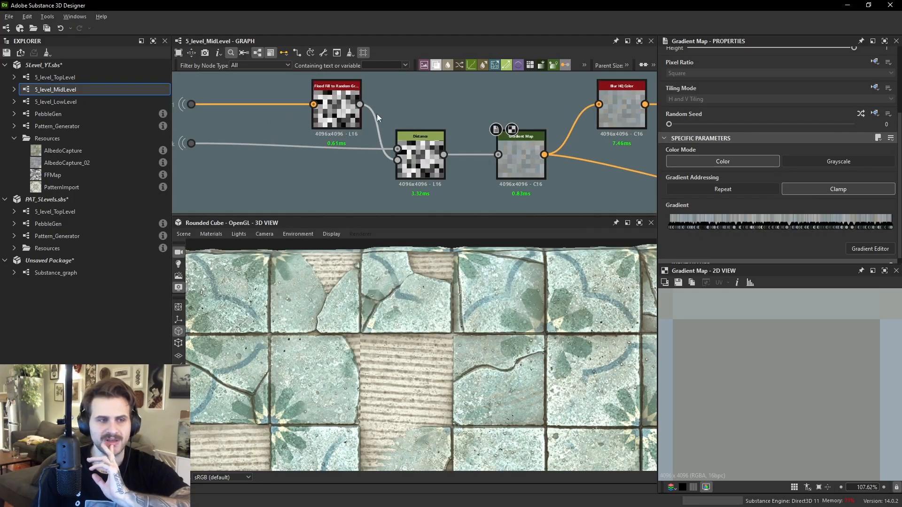
- Preview the Flood Fill to Random Grayscale, Distance and Gradient Map nodes in the 2D view
scroll(793, 379, "down", 1)
scroll(810, 386, "down", 12)
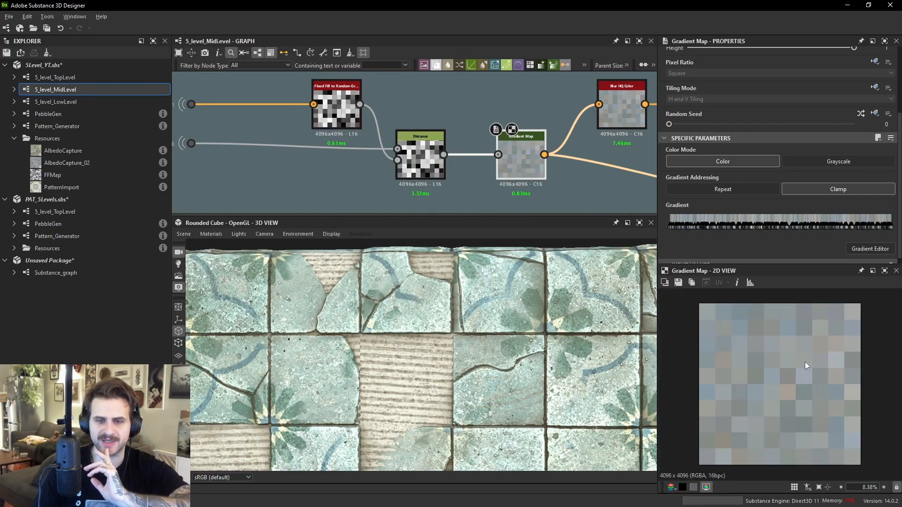
double_click(339, 109)
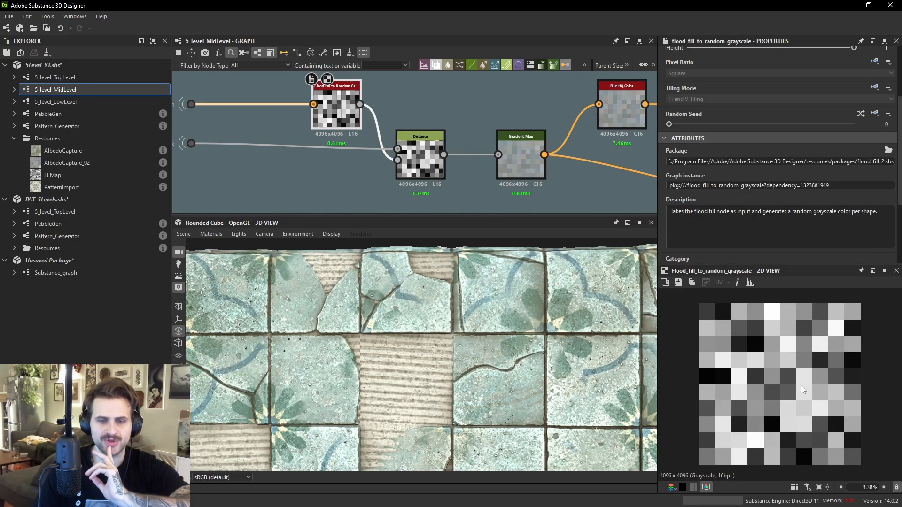
double_click(421, 157)
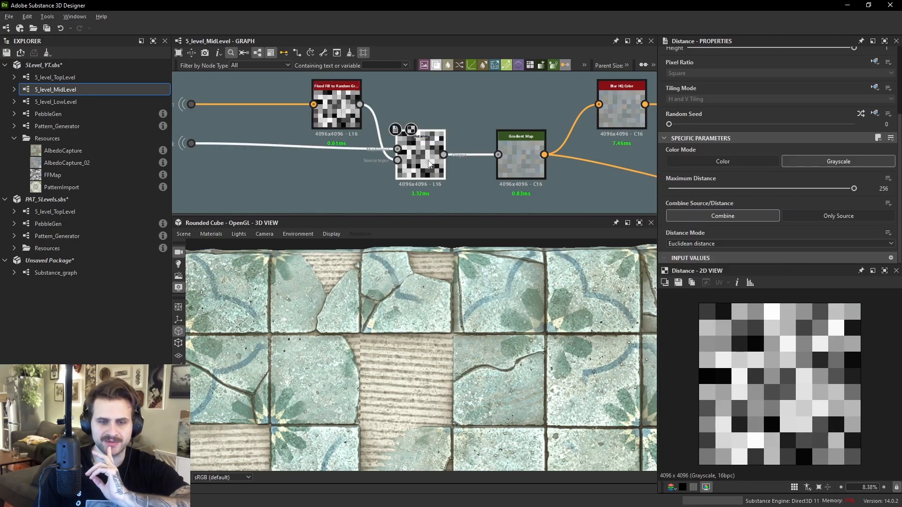
scroll(728, 334, "up", 2)
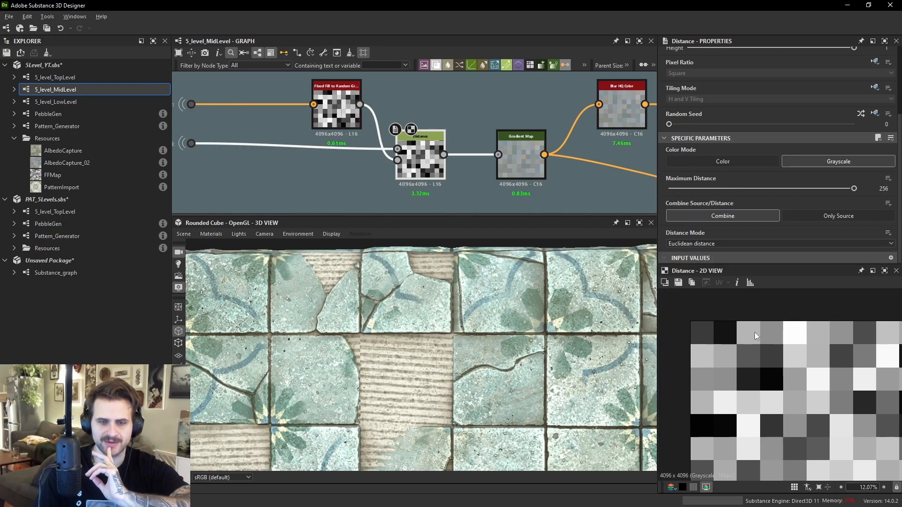
scroll(830, 329, "down", 3)
double_click(514, 156)
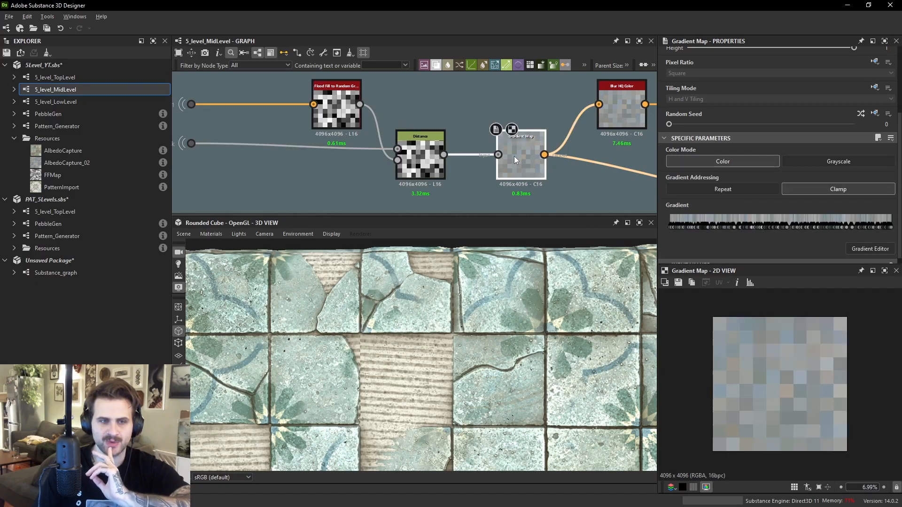
double_click(498, 155)
scroll(765, 378, "up", 4)
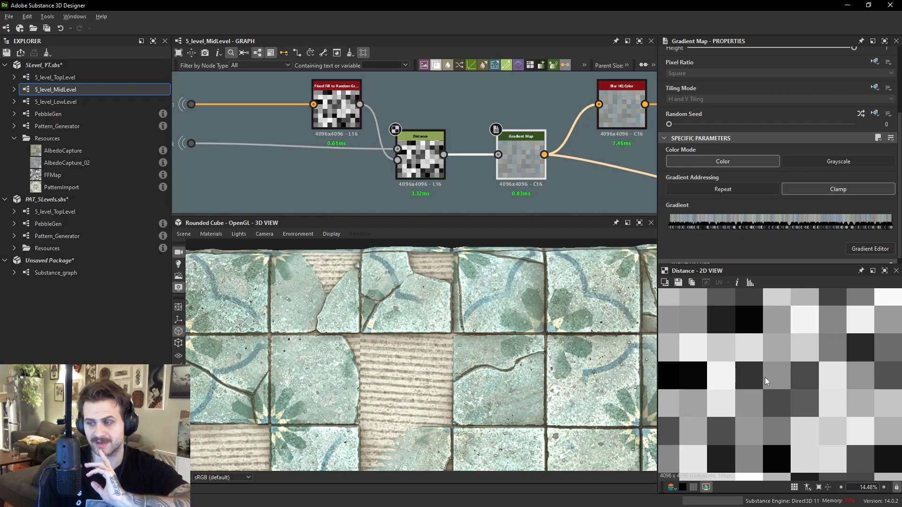
double_click(531, 159)
scroll(765, 341, "down", 3)
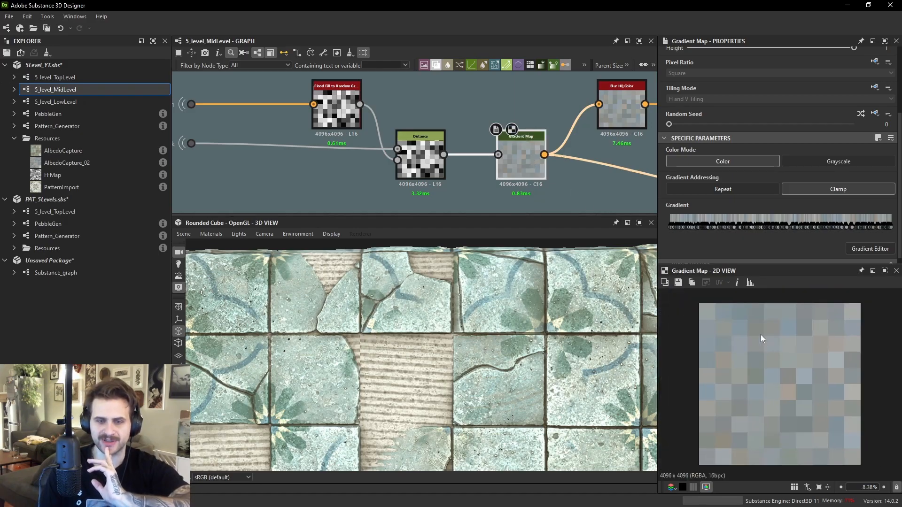
scroll(779, 337, "up", 2)
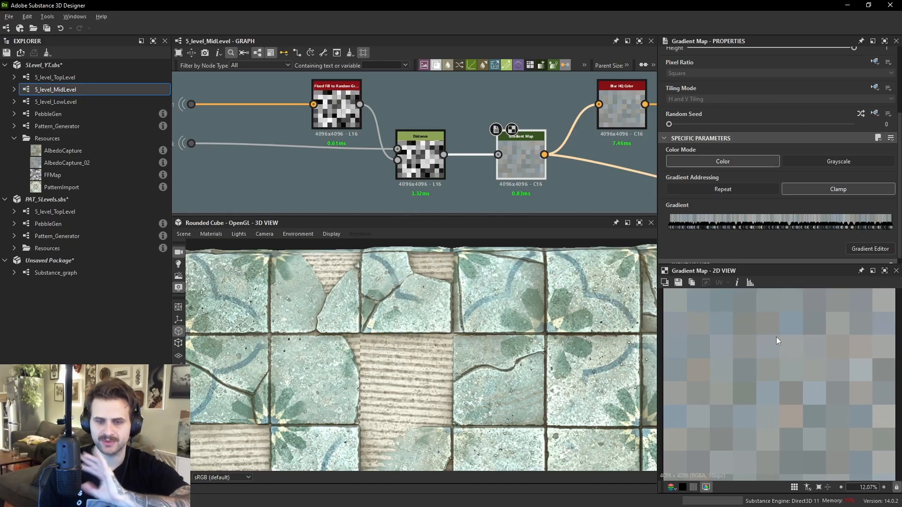
- Pan the graph and preview the Blur HQ Color node after the Gradient Map
middle_click_drag(482, 97, 484, 137)
left_click(484, 138)
key("space")
left_click(485, 120)
left_click(528, 188)
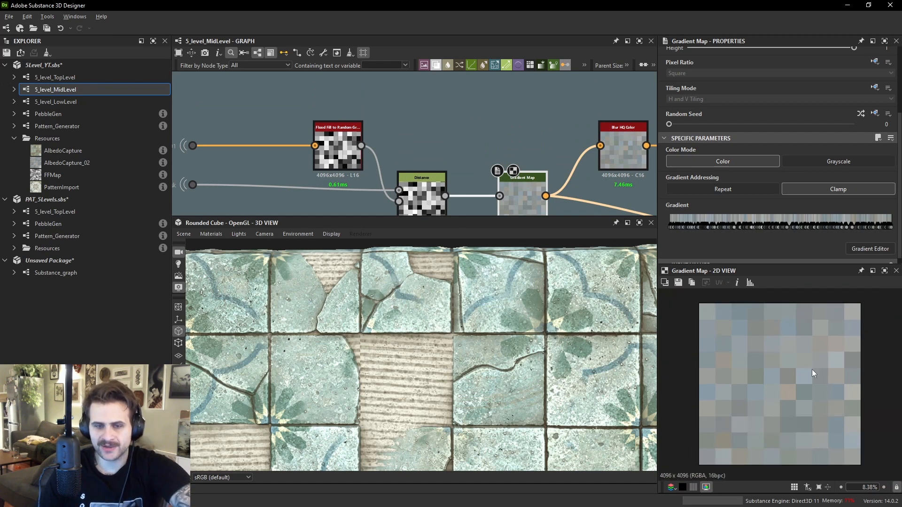
scroll(815, 382, "up", 3)
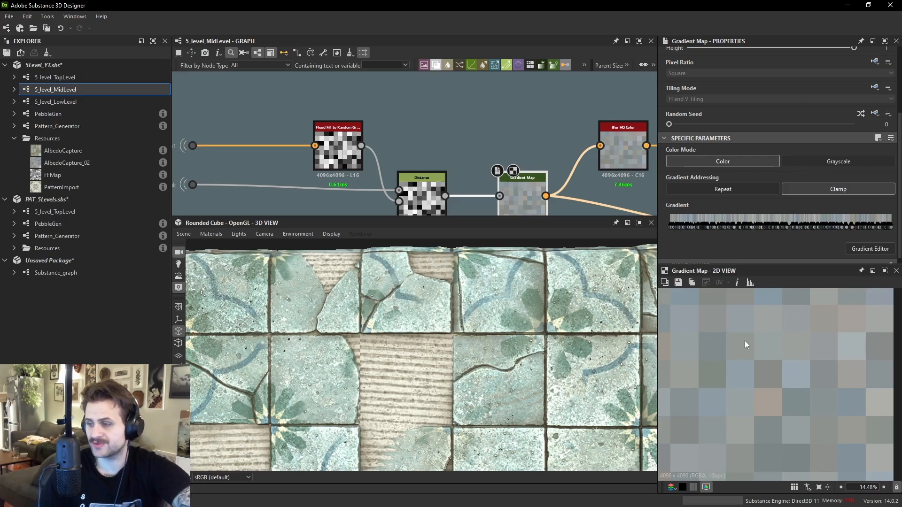
middle_click_drag(611, 167, 500, 137)
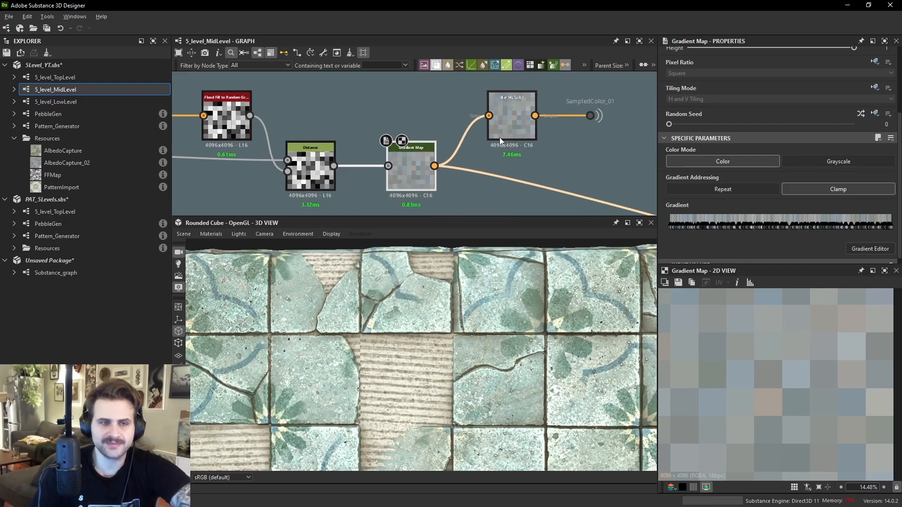
double_click(521, 128)
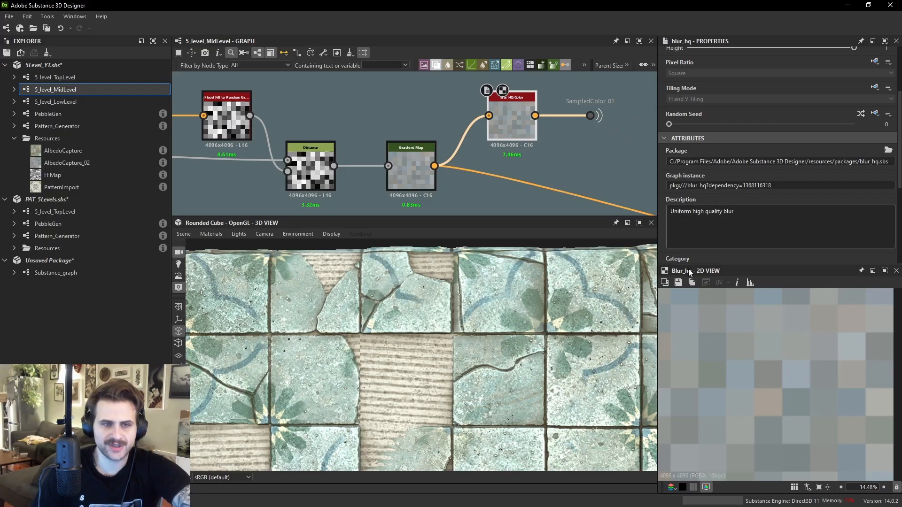
- Try a Blur HQ Intensity of 5.06, then undo the change
scroll(754, 216, "down", 4)
left_click(726, 218)
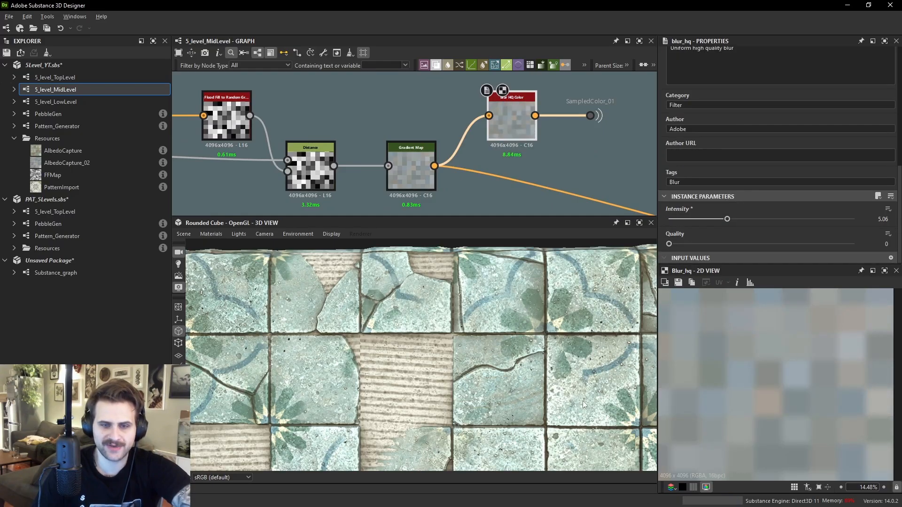
key("ctrl+z")
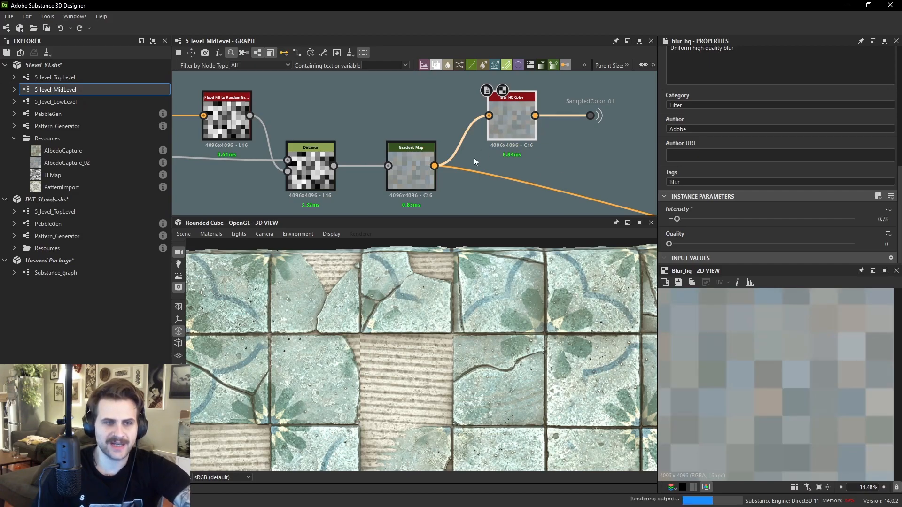
- Select the SampledColor_01 output, navigate the graph and preview the Blur HQ Color node fitted in the 2D view
left_click(589, 116)
scroll(586, 119, "down", 4)
middle_click_drag(530, 134, 422, 52)
middle_click_drag(540, 164, 427, 40)
middle_click_drag(540, 147, 512, 46)
mouse_move(518, 130)
middle_mouse_down()
mouse_move(510, 106)
mouse_move(494, 230)
middle_mouse_up()
middle_click_drag(523, 80, 519, 172)
scroll(514, 164, "down", 2)
middle_click_drag(479, 127, 506, 166)
scroll(374, 132, "up", 2)
double_click(348, 111)
scroll(801, 361, "down", 2)
key("f")
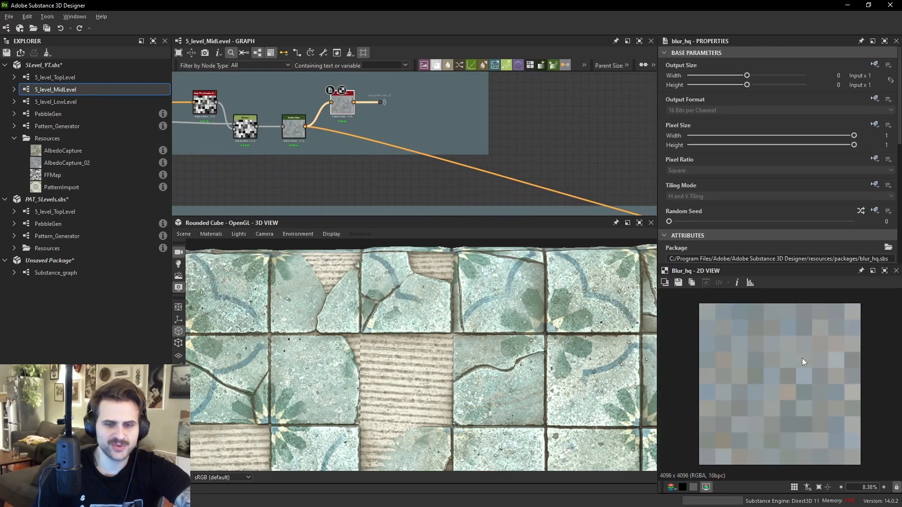
- Preview the Gradient Map node and examine its colour patches in the 2D view
double_click(294, 127)
scroll(798, 358, "up", 3)
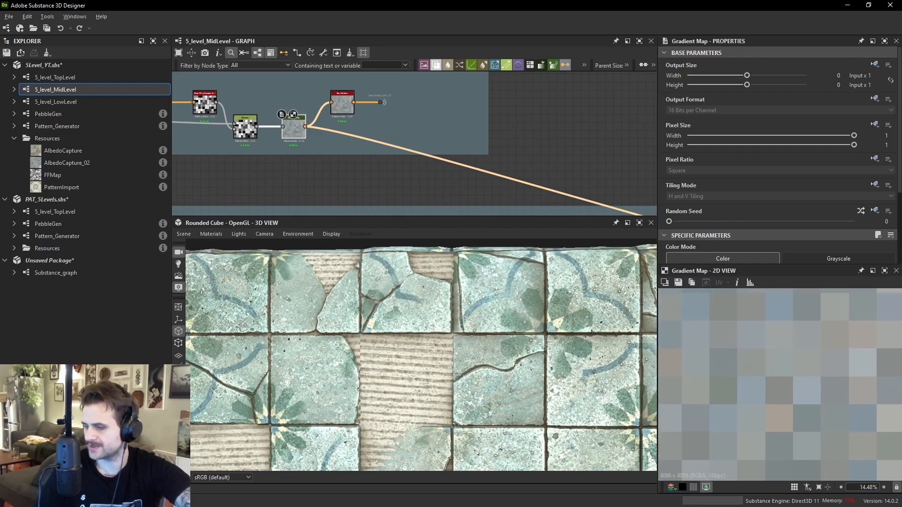
right_click_drag(901, 253, 484, 257)
scroll(548, 197, "down", 3)
middle_click_drag(548, 186, 670, 302)
middle_click_drag(282, 223, 414, 194)
scroll(415, 198, "up", 2)
right_click_drag(385, 218, 738, 506)
right_click_drag(502, 348, 901, 297)
left_click(721, 356)
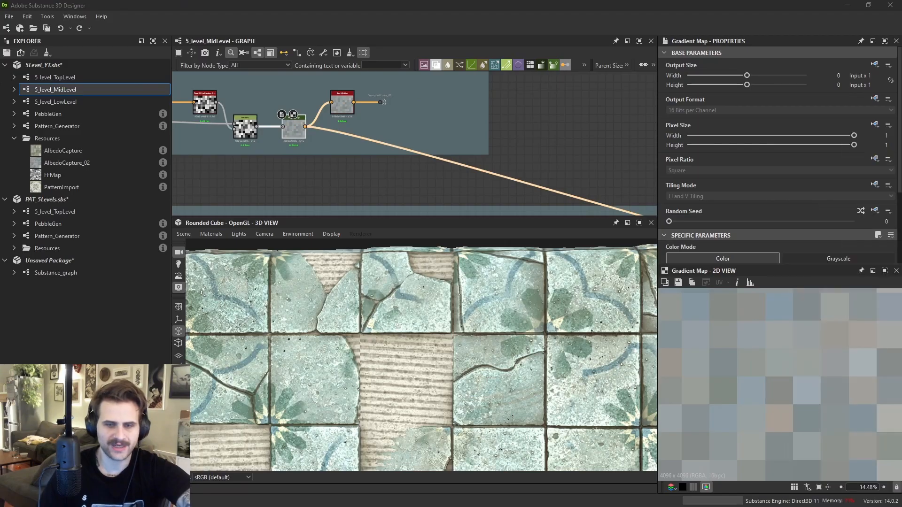
- Follow the sampled-colour wire to the Blend node it feeds and preview that Blend node
scroll(528, 143, "up", 1)
middle_click_drag(528, 143, 338, 38)
middle_click_drag(616, 158, 375, 110)
scroll(540, 143, "up", 2)
double_click(596, 156)
scroll(780, 381, "up", 5)
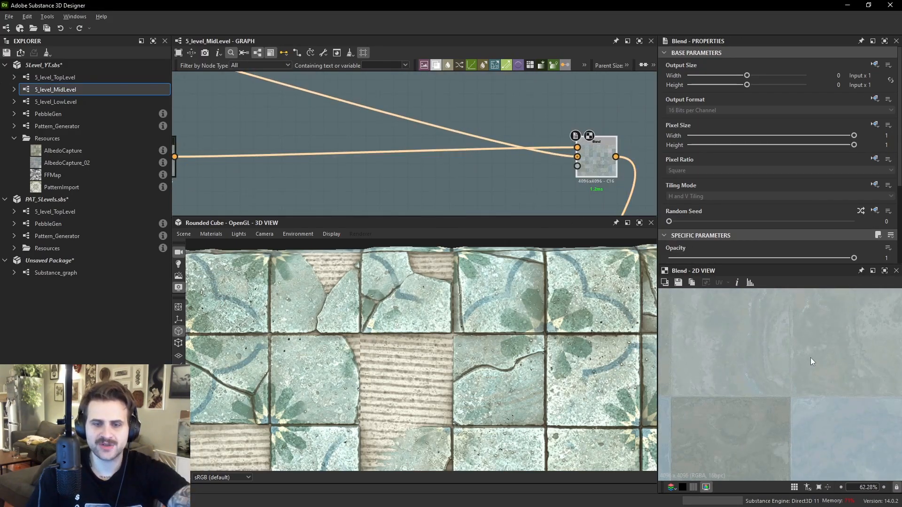
scroll(532, 174, "down", 3)
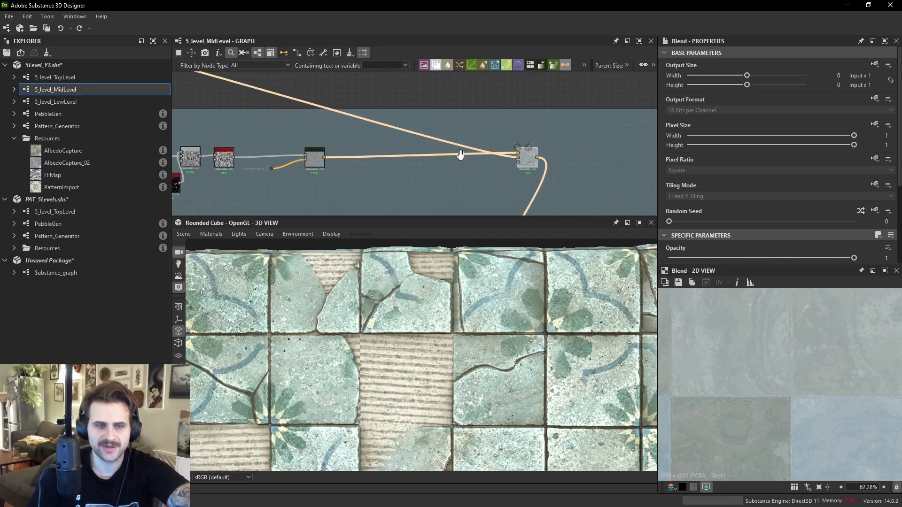
- Add a Transformation 2D node and wire it into the sampled-colour chain
middle_click_drag(535, 162, 414, 146)
scroll(448, 151, "down", 2)
left_click_drag(448, 151, 532, 191)
scroll(525, 189, "down", 5)
type("tr")
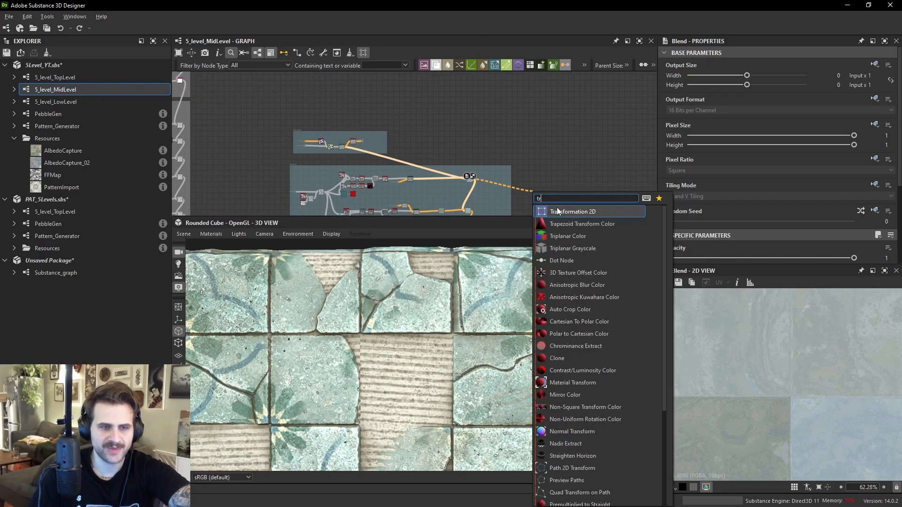
left_click(557, 211)
scroll(540, 187, "up", 4)
left_click_drag(536, 196, 559, 206)
scroll(559, 206, "down", 2)
middle_click_drag(263, 188, 554, 159)
left_click_drag(559, 205, 551, 147)
middle_click_drag(550, 146, 366, 161)
middle_click_drag(601, 147, 365, 60)
middle_click_drag(517, 207, 451, 205)
scroll(449, 120, "up", 3)
left_click(452, 95)
middle_click_drag(469, 94, 529, 232)
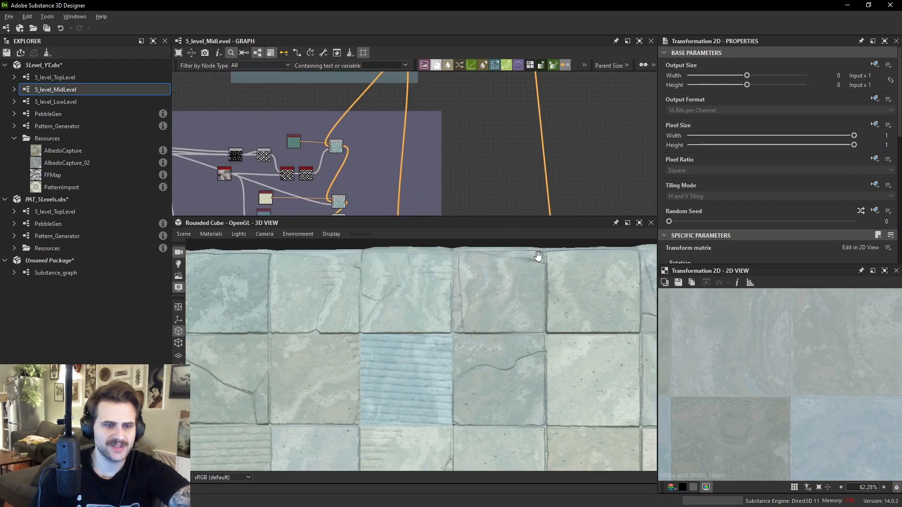
- Orbit the 3D view, navigate the graph and preview the Tile_Heights input dot in the 2D view
scroll(547, 337, "down", 2)
middle_click_drag(519, 413, 530, 314)
middle_click_drag(451, 278, 554, 308)
middle_click_drag(495, 335, 612, 350)
middle_click_drag(466, 78, 517, 239)
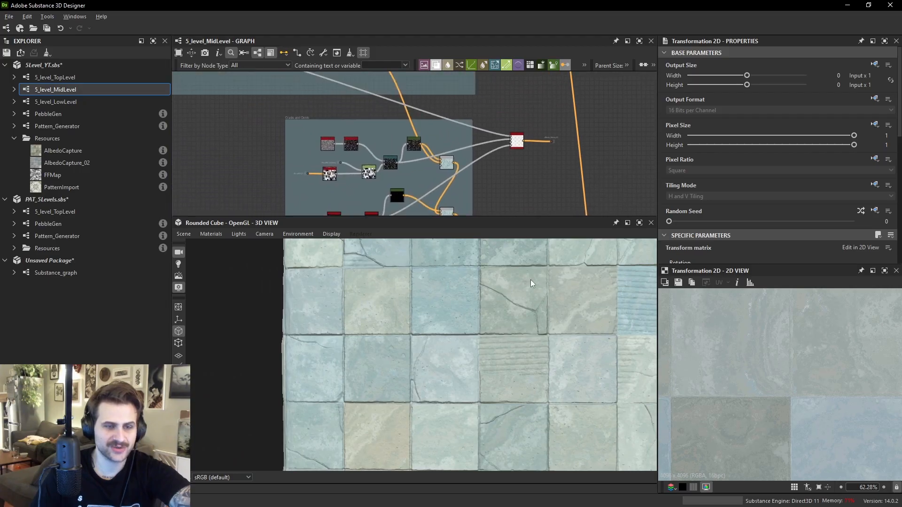
mouse_move(547, 184)
middle_mouse_down()
mouse_move(527, 125)
mouse_move(538, 123)
mouse_move(550, 200)
middle_mouse_up()
scroll(553, 189, "up", 2)
left_click_drag(554, 189, 492, 146)
scroll(308, 135, "up", 1)
middle_click_drag(353, 161, 402, 131)
scroll(232, 137, "down", 1)
scroll(240, 135, "up", 3)
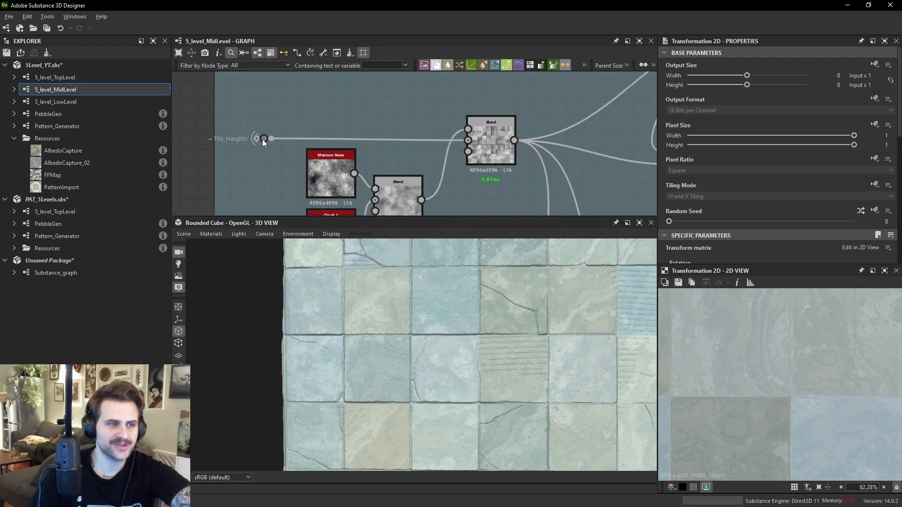
double_click(264, 138)
scroll(810, 373, "down", 2)
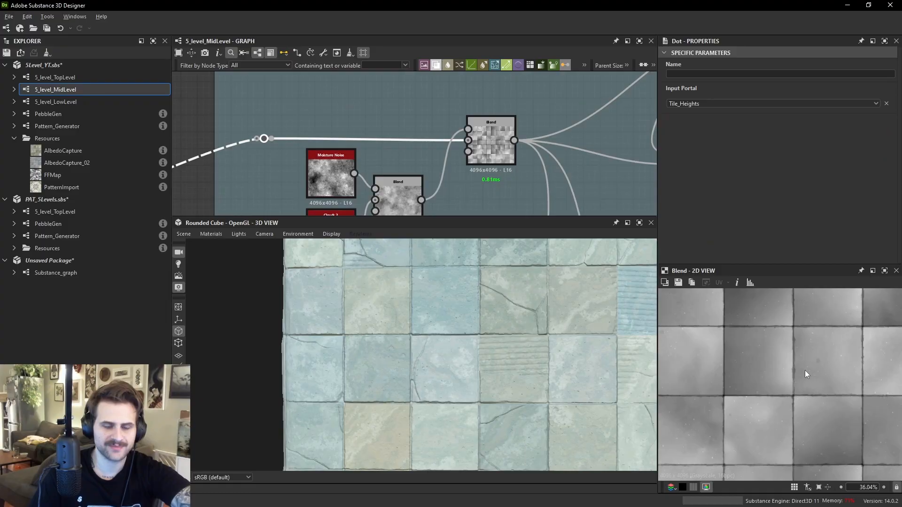
- Preview the Gradient (Dynamic), Quantize Grayscale and Moisture Noise nodes in the 2D view
middle_click_drag(503, 169, 529, 125)
double_click(527, 127)
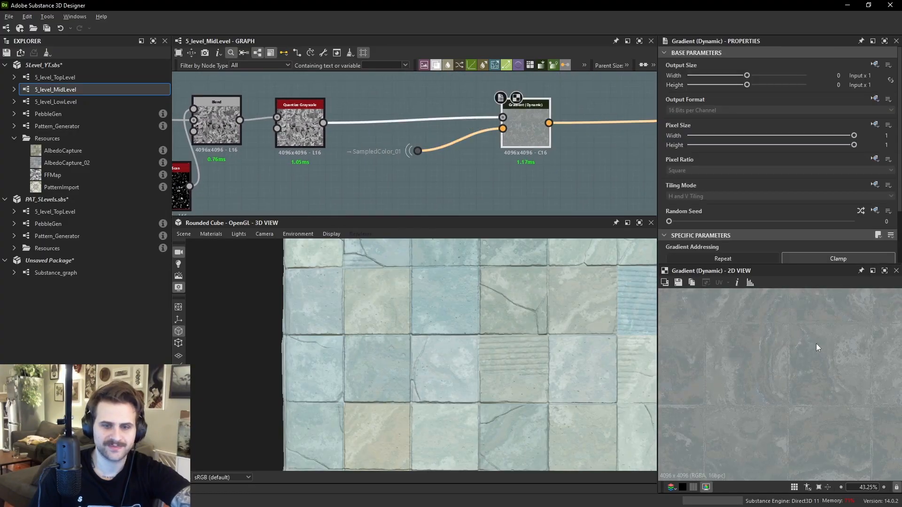
middle_click_drag(428, 126, 412, 161)
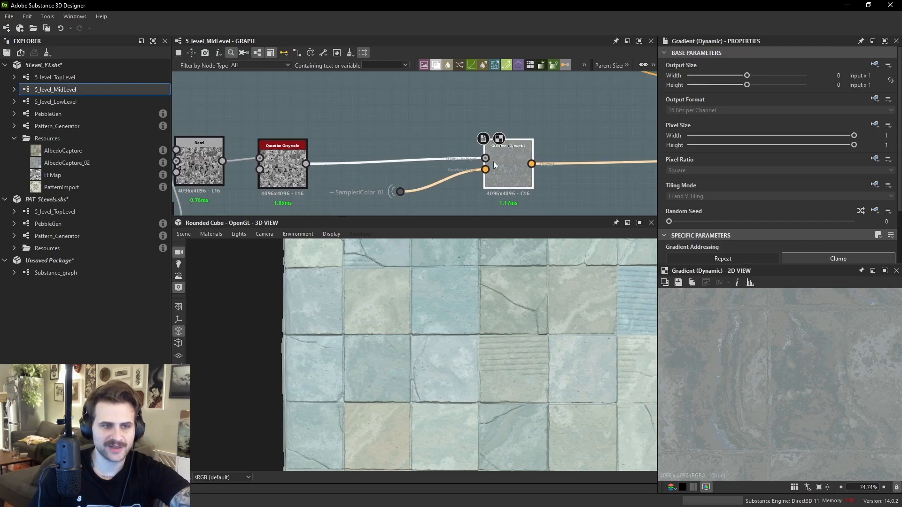
left_click_drag(499, 138, 257, 139)
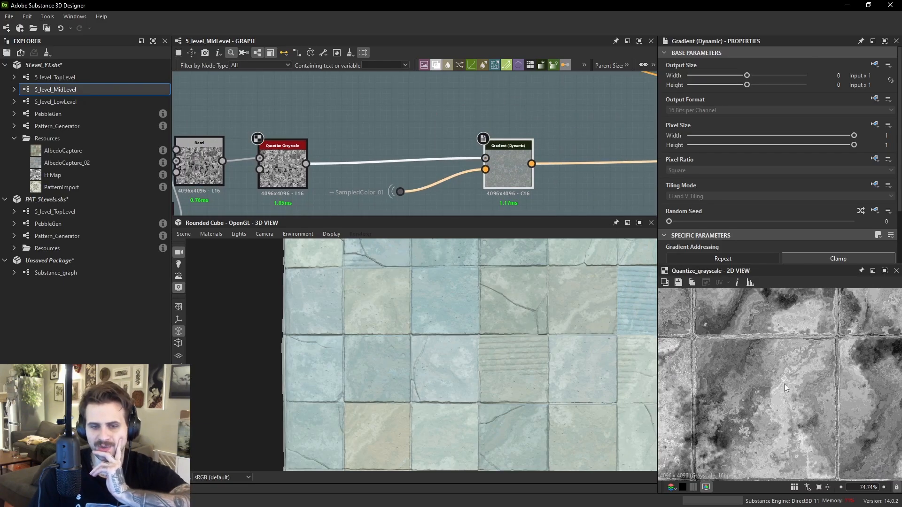
middle_click_drag(435, 167, 327, 137)
left_click(300, 132)
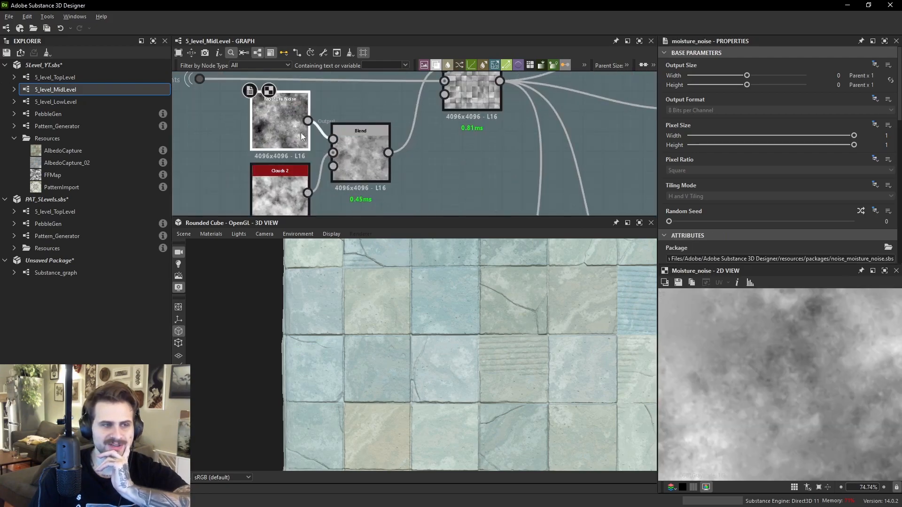
- Set the Opacity of the Add Sub Blend node fed by the Tile_Heights input to 0.4
left_click(276, 182)
left_click(361, 152)
middle_click_drag(484, 95, 466, 145)
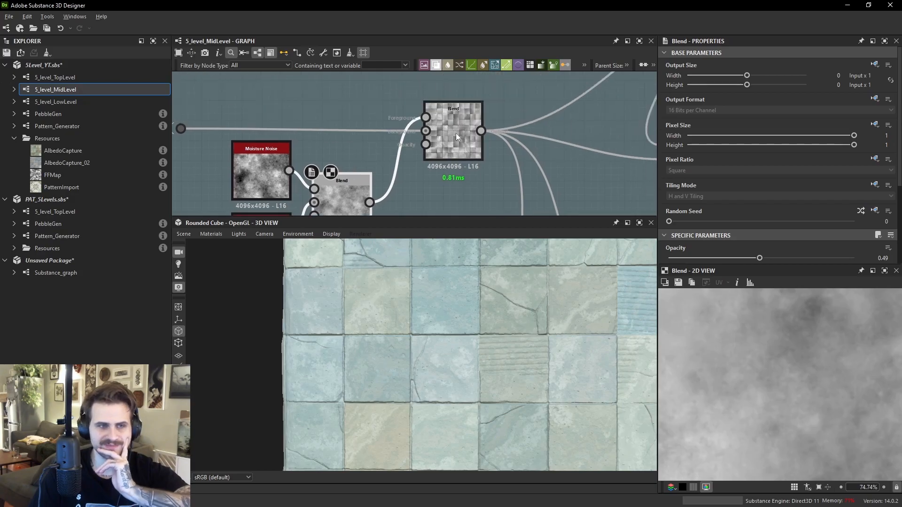
left_click(468, 136)
scroll(779, 196, "down", 3)
scroll(833, 361, "down", 3)
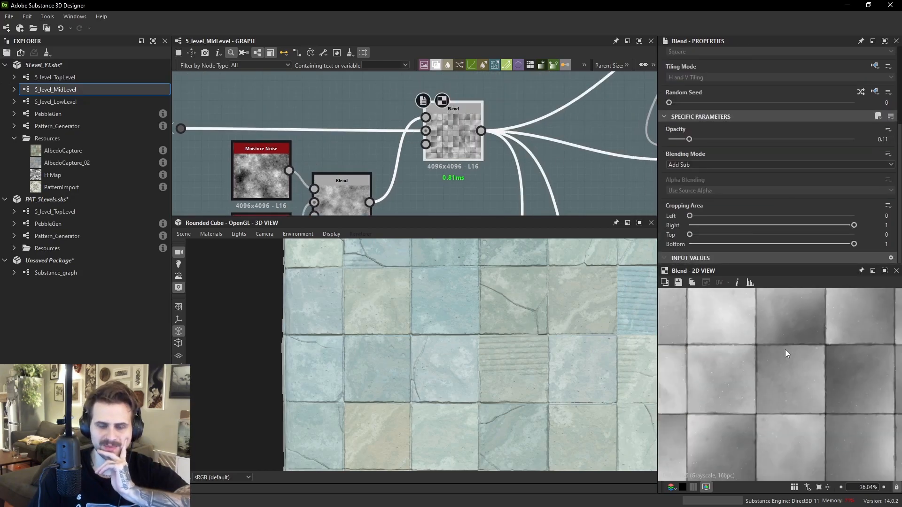
middle_click_drag(776, 351, 776, 374)
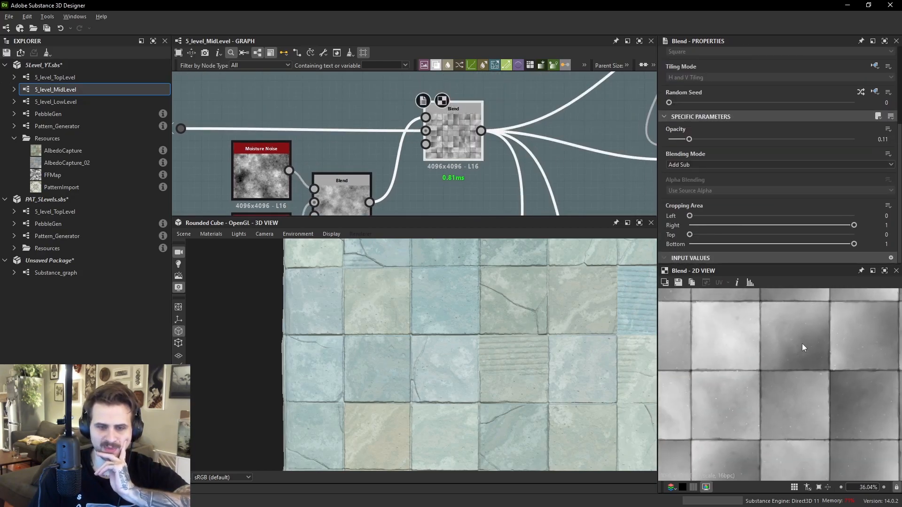
left_click_drag(689, 139, 743, 139)
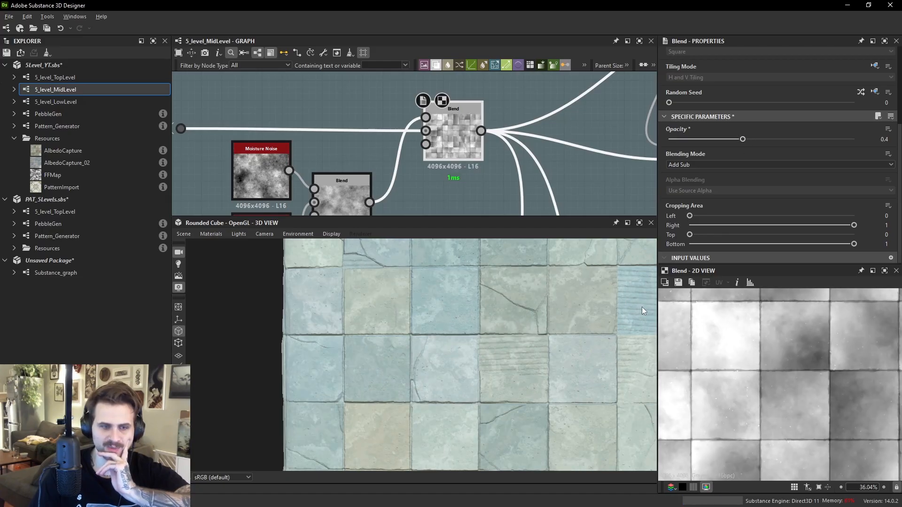
- Follow the chain through the Directional Warp, Auto Levels, Blend and Quantize Grayscale nodes, previewing each one
middle_click_drag(597, 168, 408, 210)
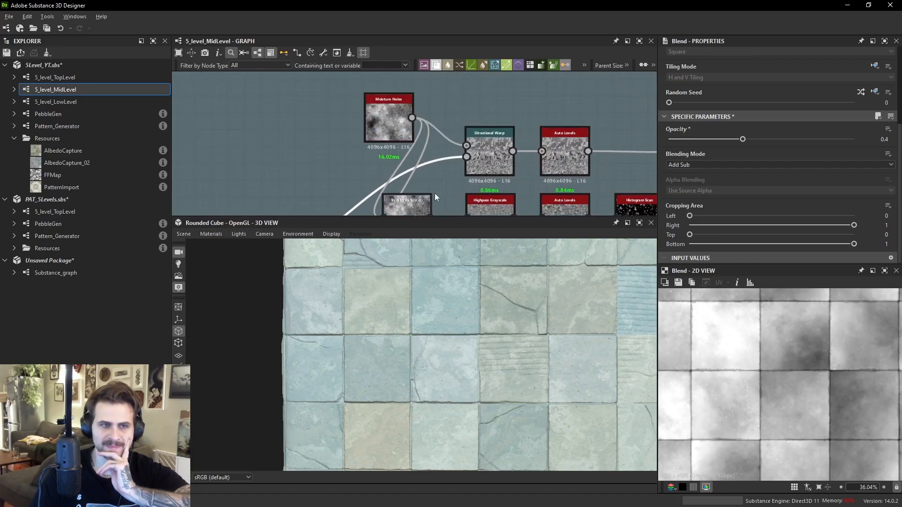
double_click(486, 142)
scroll(798, 354, "up", 4)
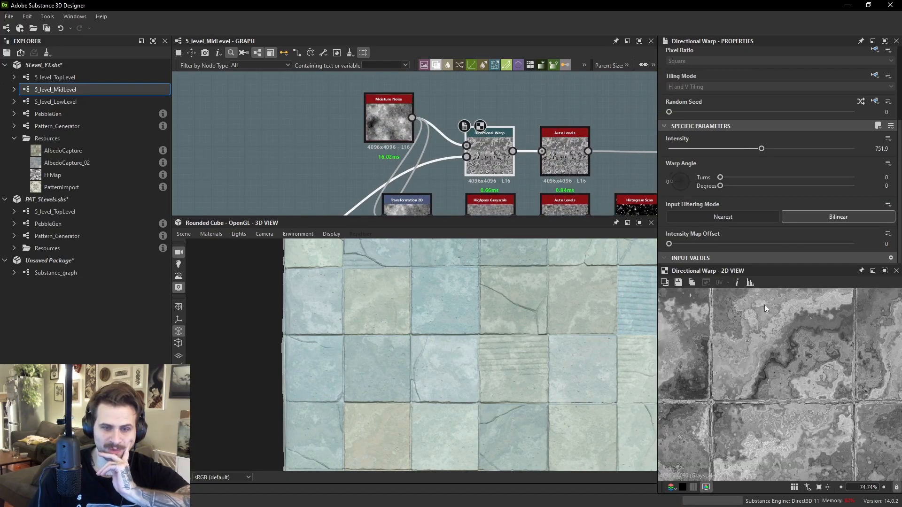
double_click(564, 157)
middle_click_drag(560, 134, 450, 128)
double_click(366, 153)
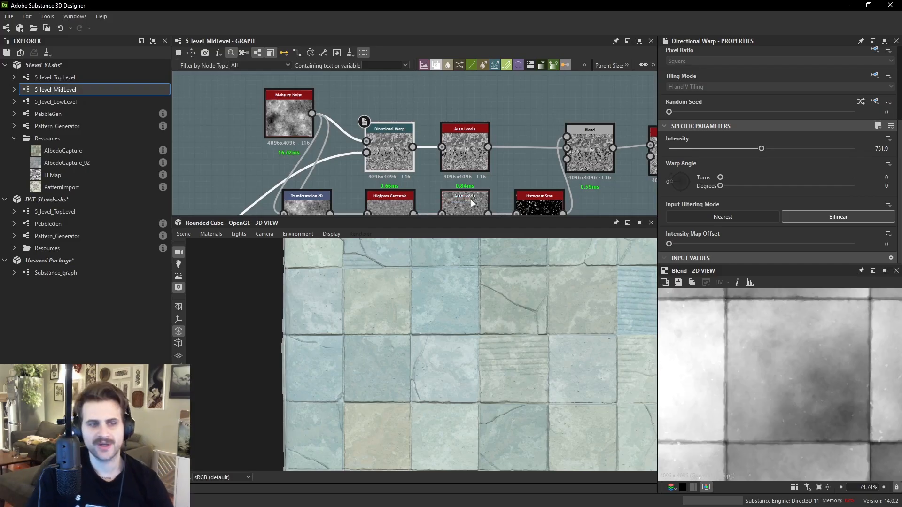
double_click(471, 150)
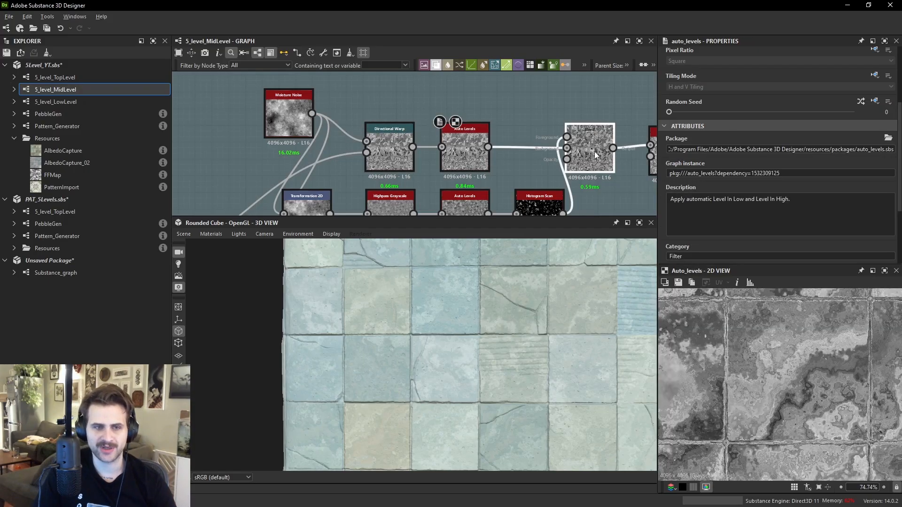
double_click(595, 154)
middle_click_drag(632, 169, 526, 166)
double_click(574, 151)
middle_click_drag(582, 155, 372, 162)
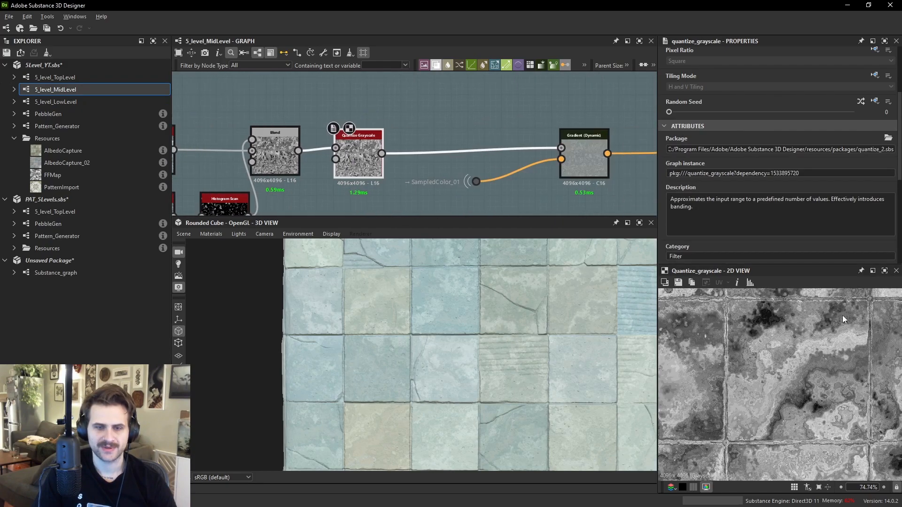
- Preview the Gradient (Dynamic) node and trace its SampledColor_01 input back to the Blur HQ node
double_click(584, 156)
scroll(799, 373, "up", 5)
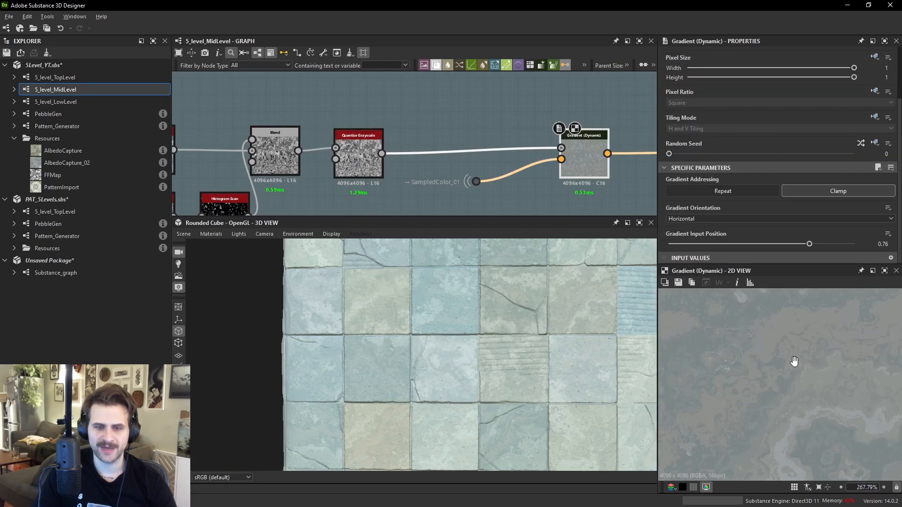
scroll(813, 369, "down", 8)
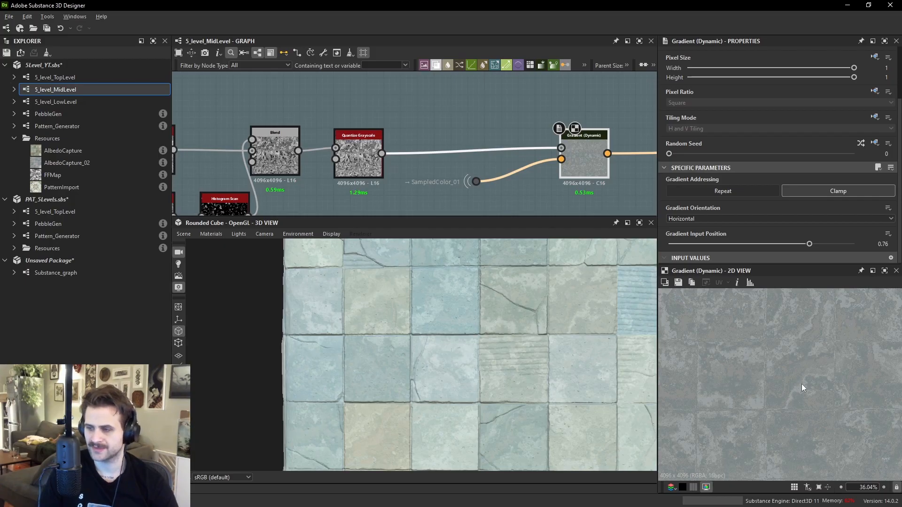
scroll(789, 363, "up", 3)
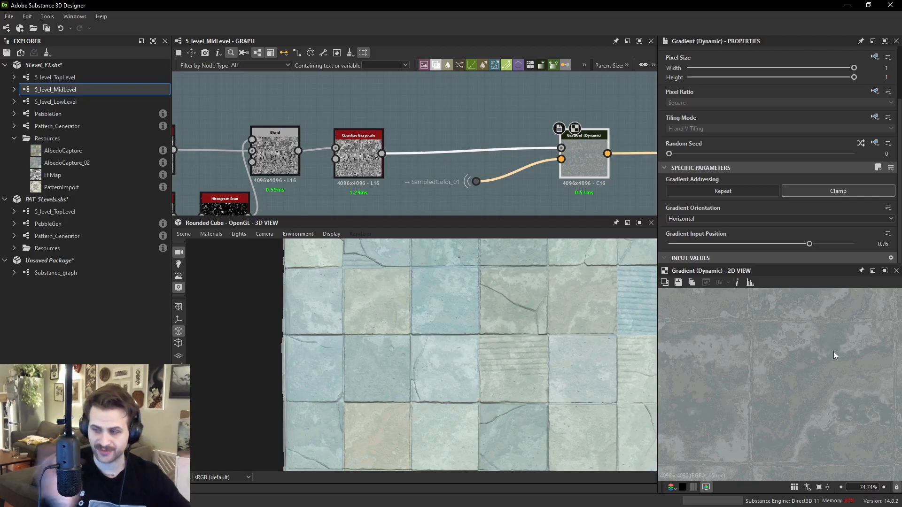
left_click(475, 181)
scroll(778, 358, "down", 6)
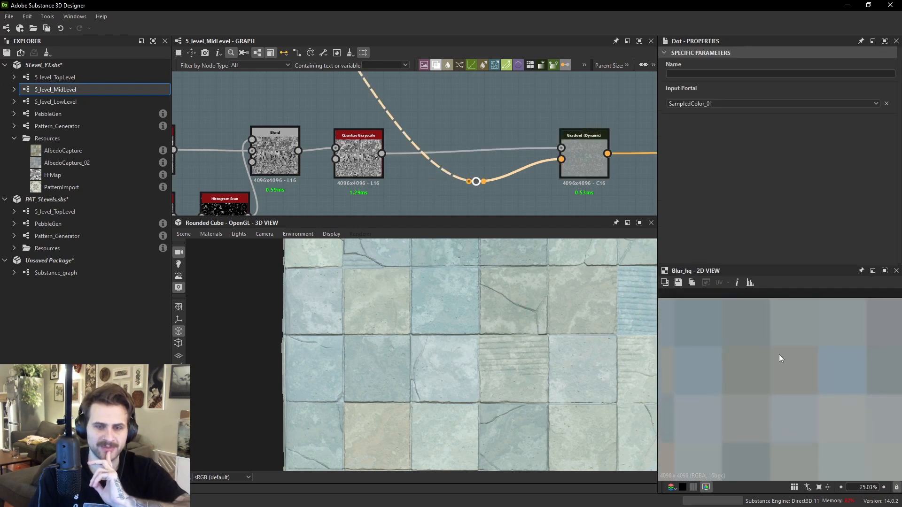
scroll(526, 162, "down", 3)
middle_click_drag(383, 80, 418, 168)
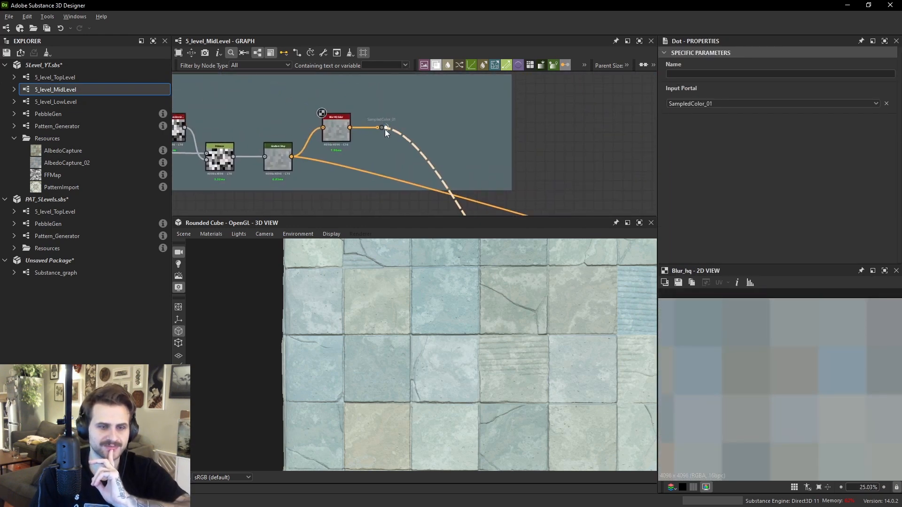
double_click(384, 129)
double_click(450, 140)
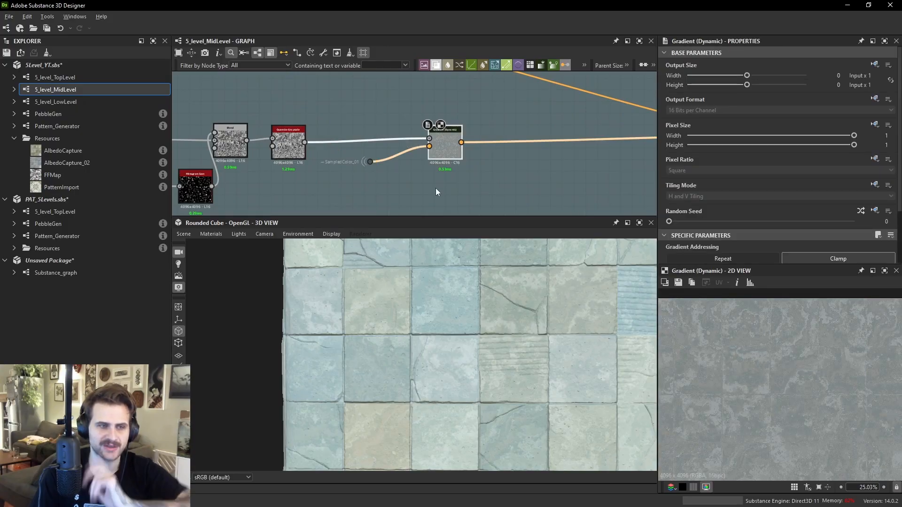
key("space")
type("hsl")
key("Return")
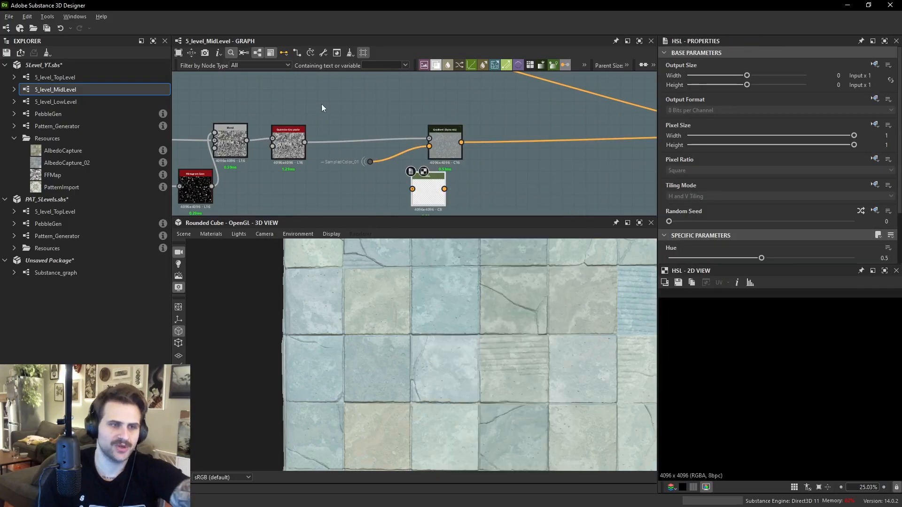
key("Delete")
- Try inserting a Levels node on the SampledColor_01 wire with its histogram set to Blue Channel, then undo it
key("space")
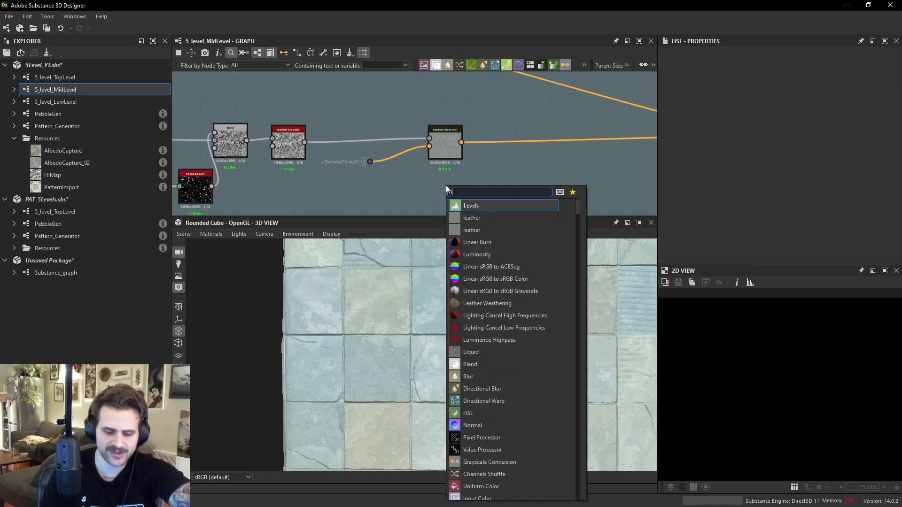
type("evels")
key("Return")
left_click_drag(376, 162, 423, 188)
left_click_drag(432, 189, 403, 189)
scroll(719, 187, "down", 3)
left_click(701, 178)
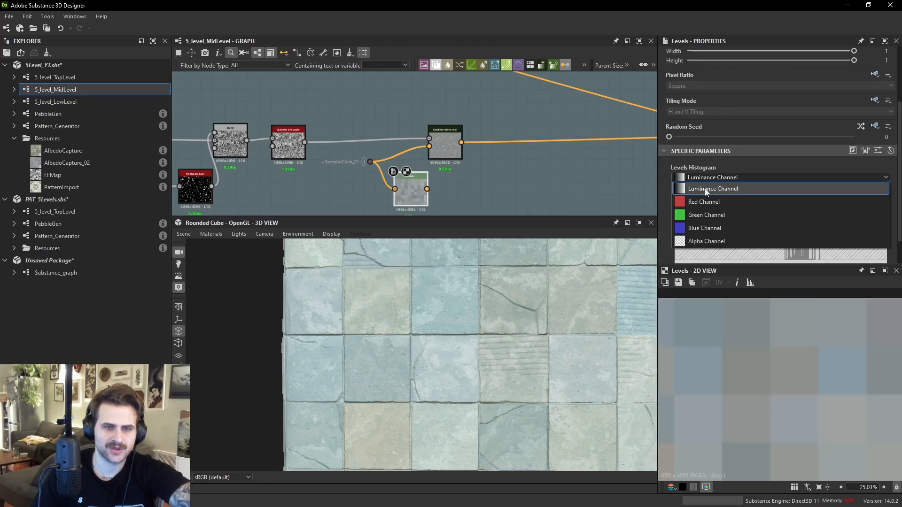
left_click(705, 228)
scroll(704, 228, "down", 1)
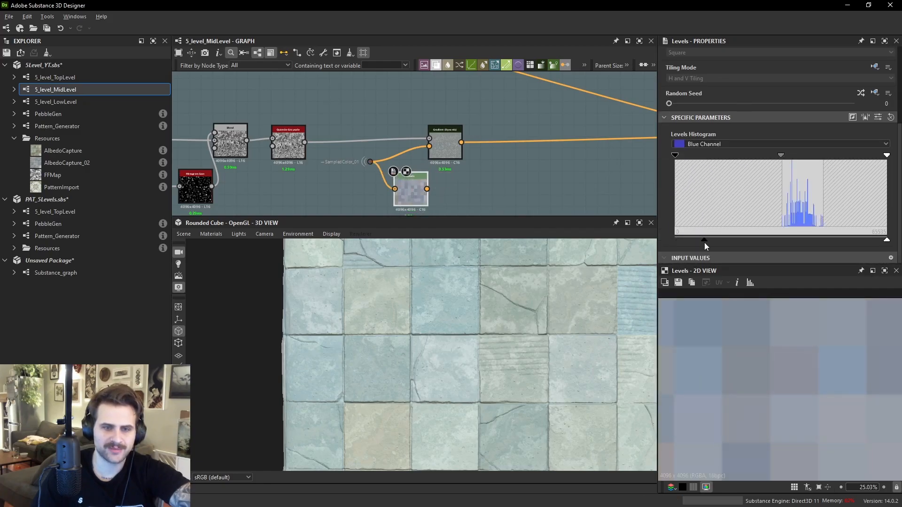
left_click_drag(438, 153, 447, 148)
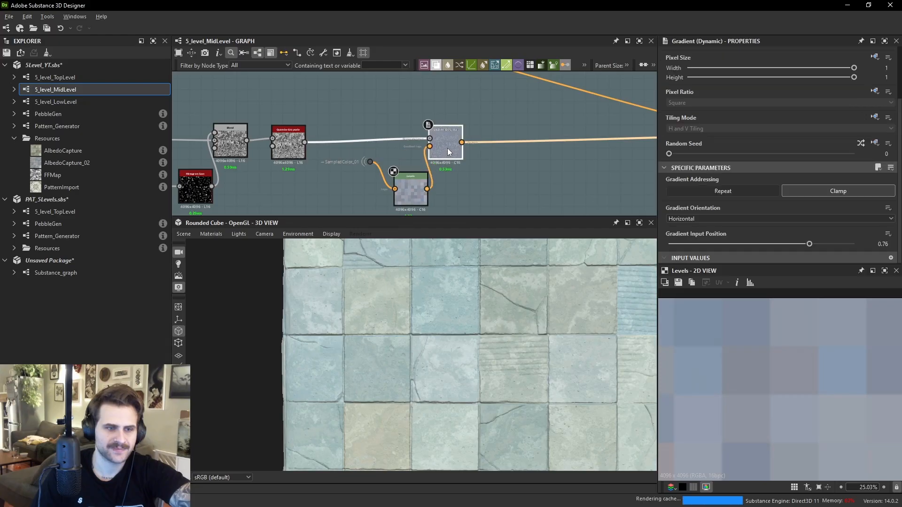
scroll(796, 378, "up", 3)
scroll(801, 374, "up", 1)
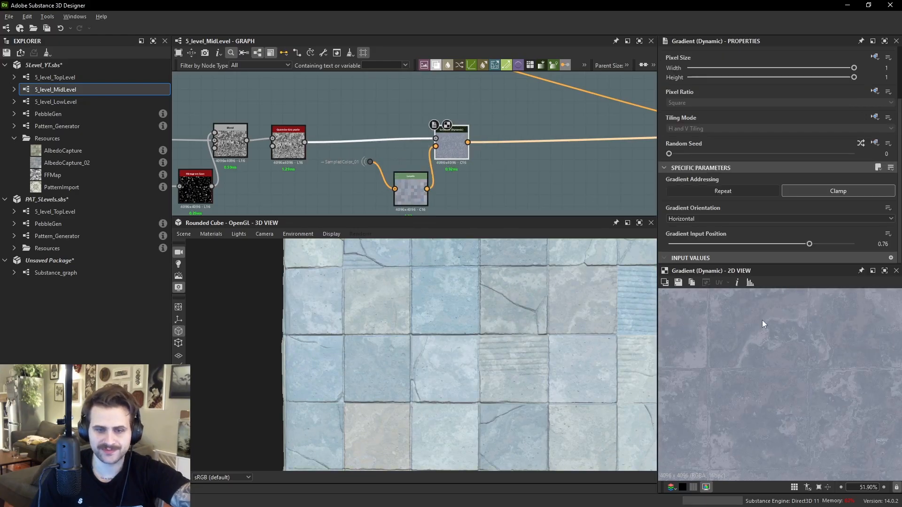
key("ctrl+z")
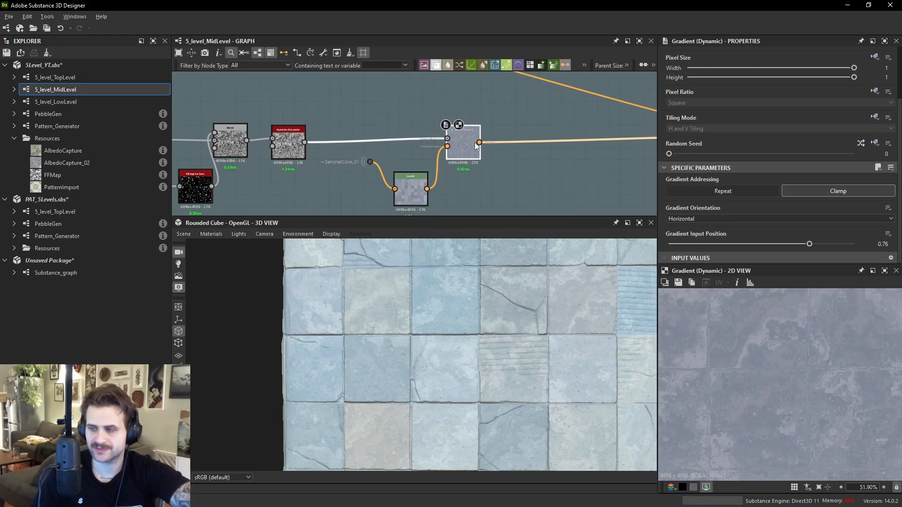
scroll(475, 142, "down", 2)
key("ctrl+z")
- Navigate the graph overview and preview the Quantize Grayscale node of another colour chain
left_click_drag(425, 178, 459, 188)
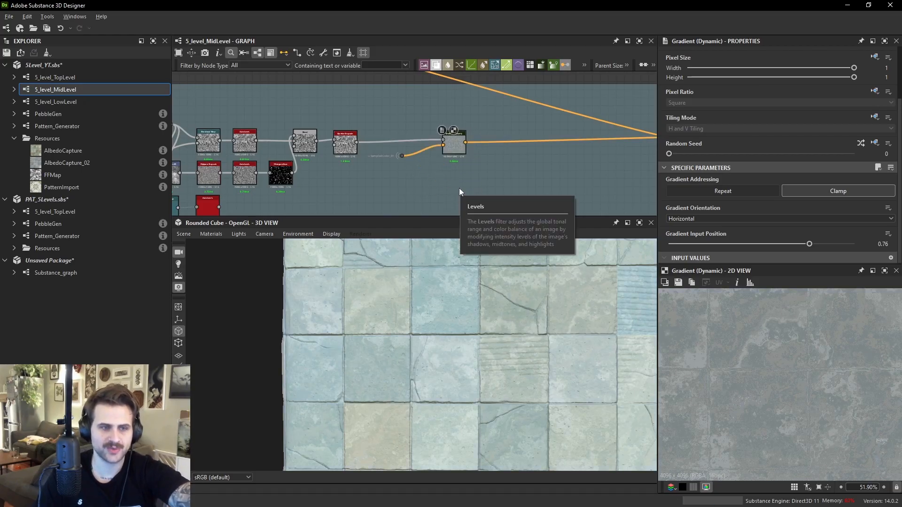
scroll(472, 151, "down", 3)
middle_click_drag(330, 142, 328, 113)
left_click_drag(300, 122, 574, 138)
scroll(523, 105, "down", 1)
middle_click_drag(522, 104, 508, 130)
left_click_drag(294, 96, 482, 129)
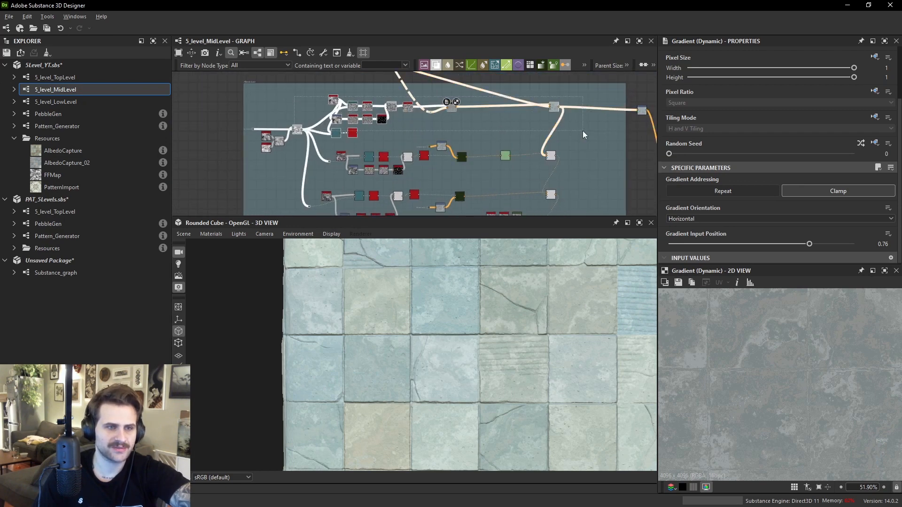
left_click_drag(579, 178, 341, 146)
middle_click_drag(377, 155, 372, 114)
left_click_drag(307, 143, 434, 186)
scroll(811, 358, "up", 3)
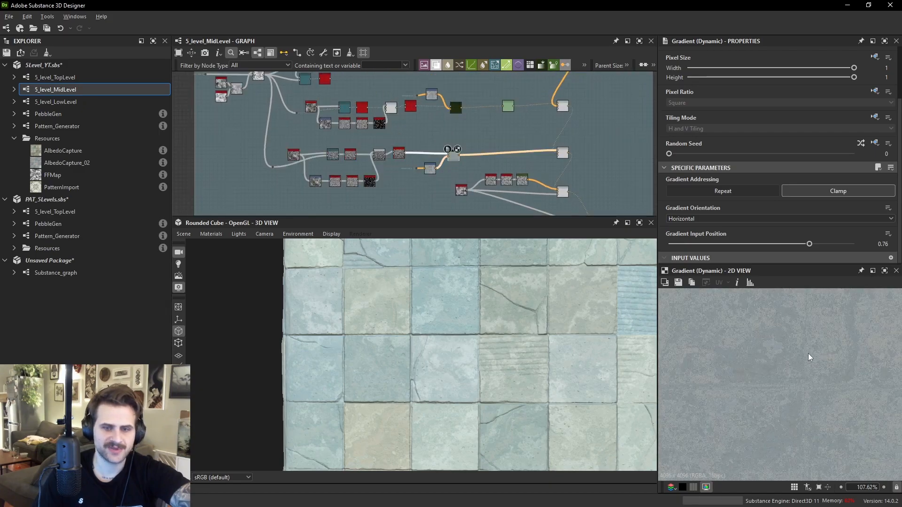
scroll(479, 133, "up", 2)
double_click(457, 141)
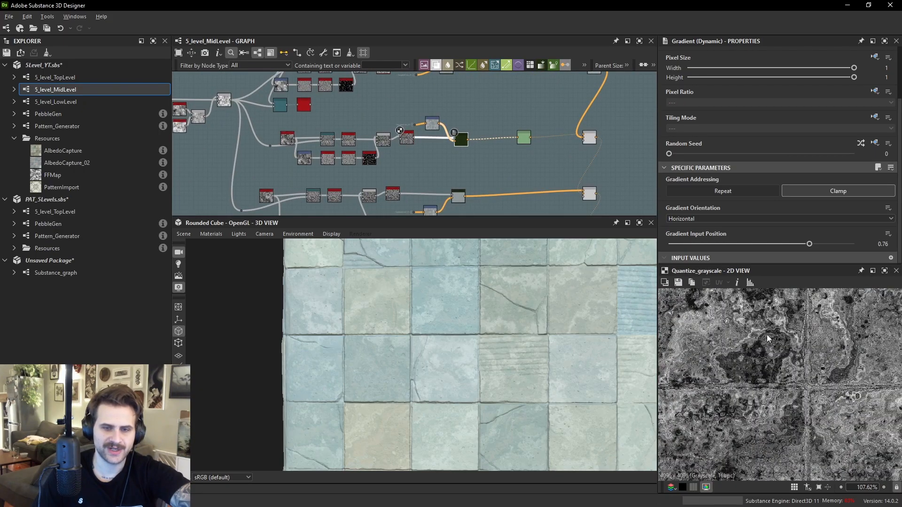
- Preview the Gradient (Dynamic) node in the mid-level colour chain
left_click(463, 131)
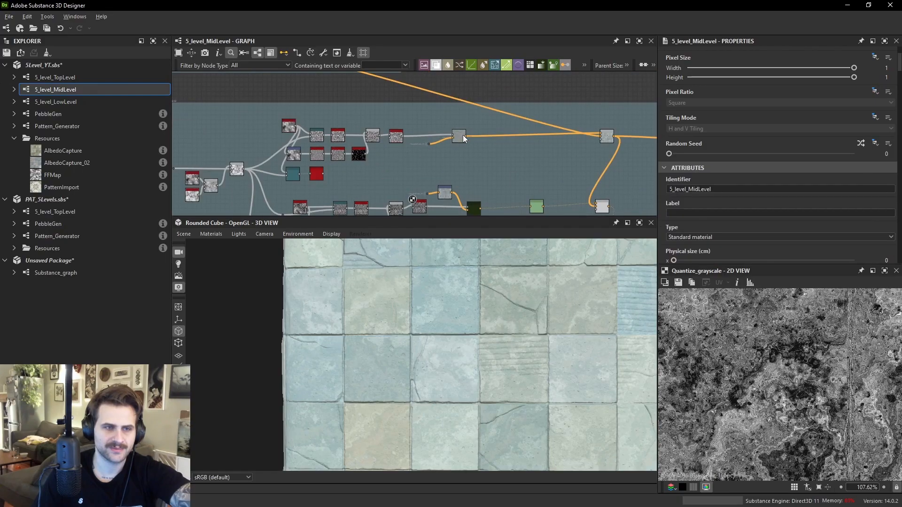
double_click(463, 144)
left_click_drag(412, 141, 448, 142)
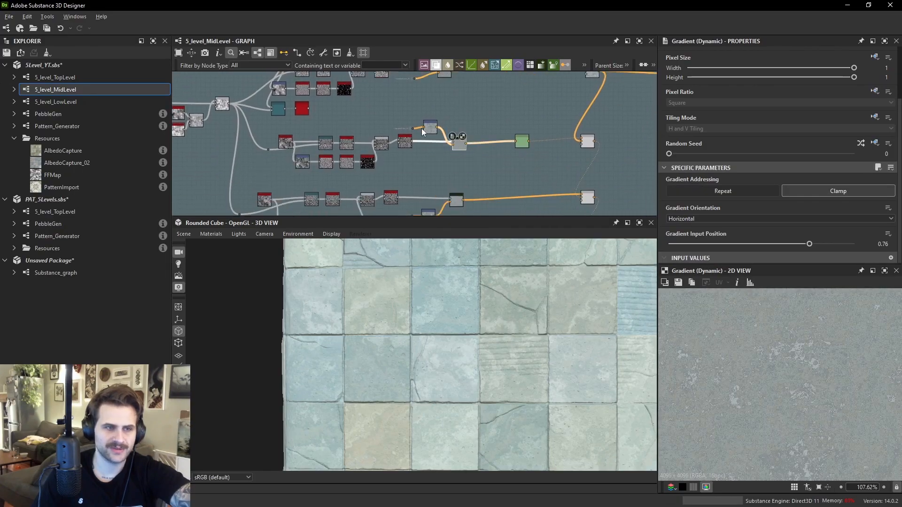
- Preview the BnW Spots 2 noise node and the Transformation 2D node that follows it
scroll(461, 162, "up", 3)
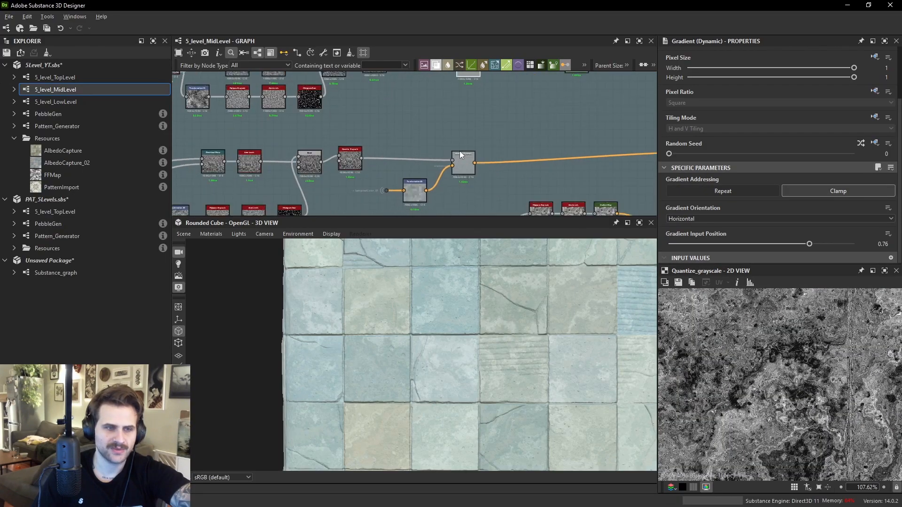
middle_click_drag(356, 135, 548, 146)
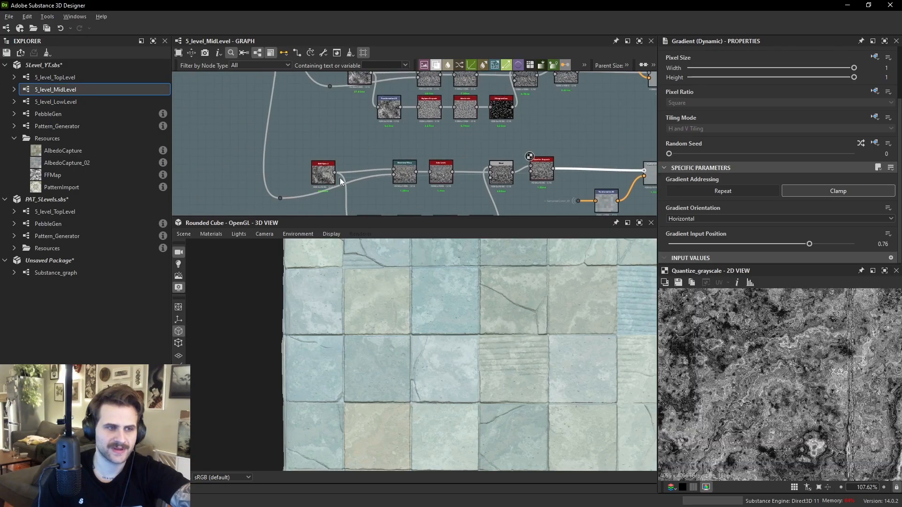
double_click(324, 174)
scroll(472, 160, "down", 3)
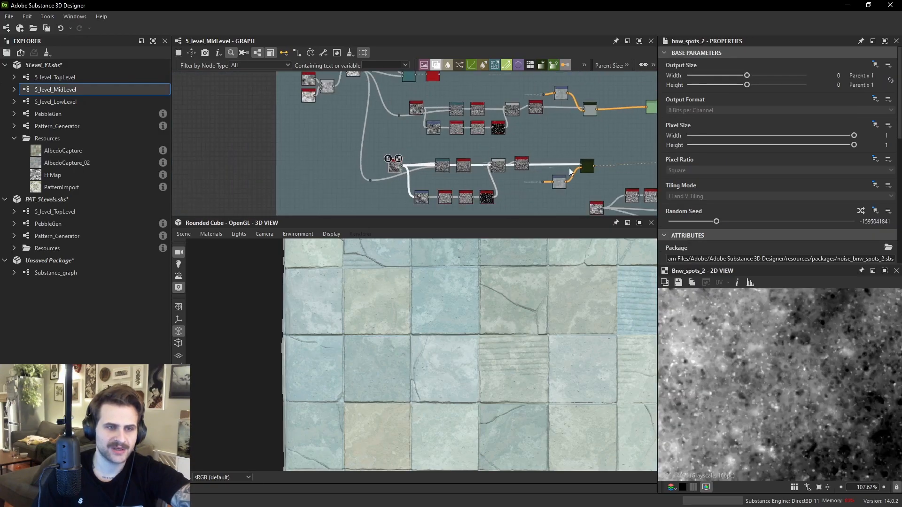
double_click(559, 183)
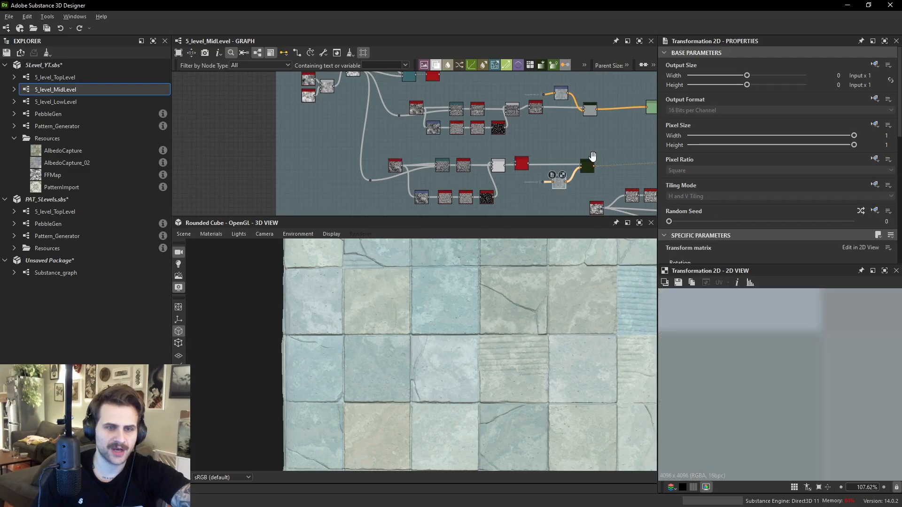
- Navigate along the orange colour wires and preview the Levels node feeding the Blend
middle_click_drag(593, 156, 426, 170)
scroll(426, 170, "down", 1)
left_click_drag(541, 98, 481, 177)
scroll(443, 150, "up", 2)
middle_click_drag(481, 177, 481, 129)
left_click_drag(481, 130, 484, 121)
scroll(447, 150, "up", 2)
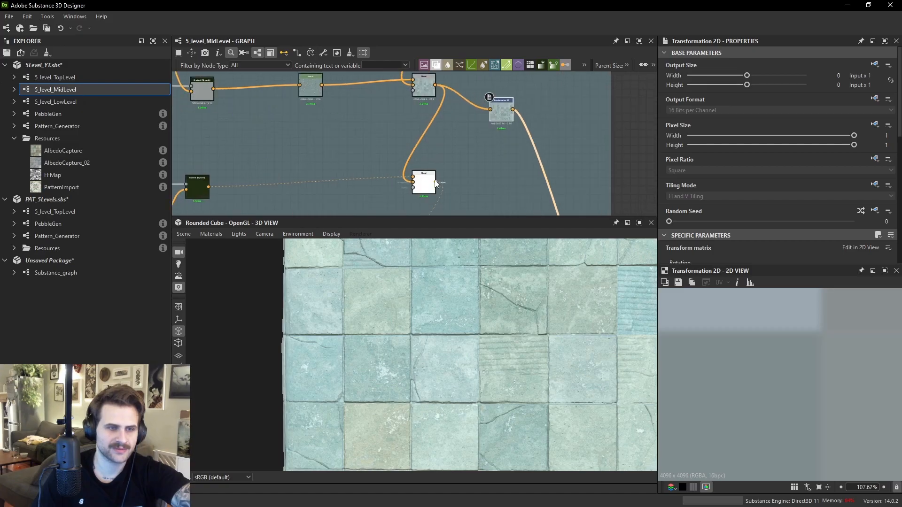
left_click(407, 146)
middle_click_drag(327, 105, 354, 132)
double_click(337, 115)
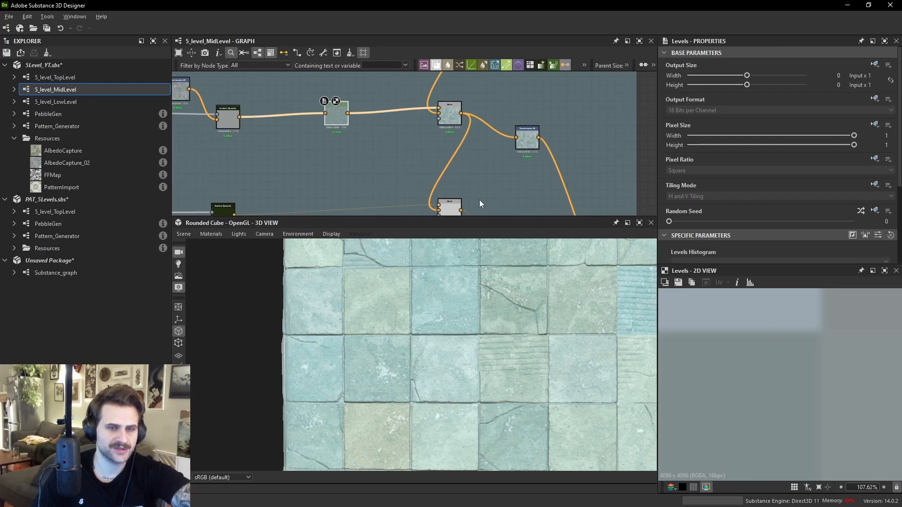
scroll(771, 373, "down", 2)
scroll(815, 360, "up", 4)
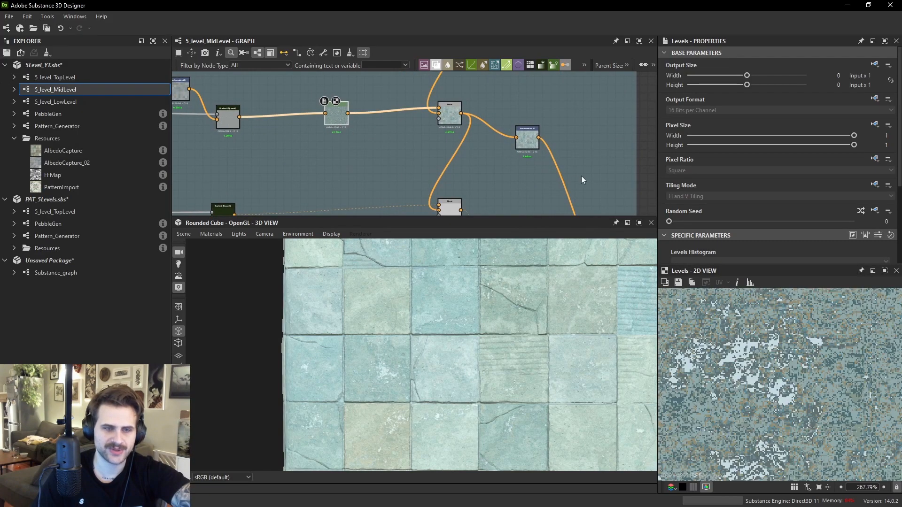
- Reposition the Transformation 2D node beside the Blend and preview its output in the 2D view
middle_click_drag(473, 215, 475, 157)
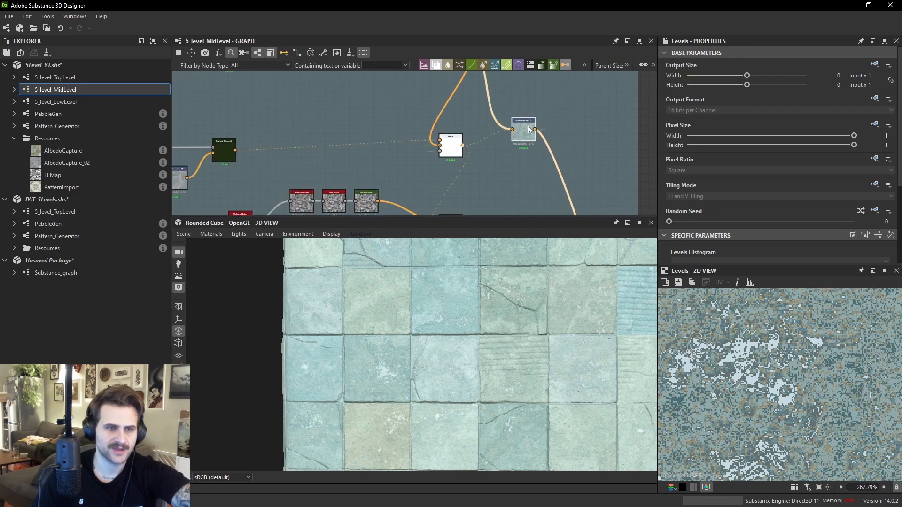
left_click_drag(526, 125, 535, 133)
scroll(541, 320, "up", 3)
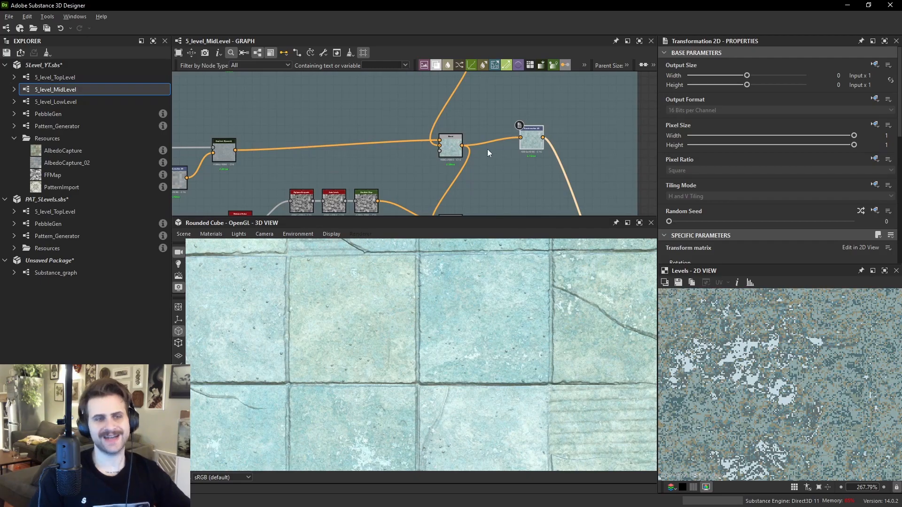
left_click_drag(540, 134, 516, 147)
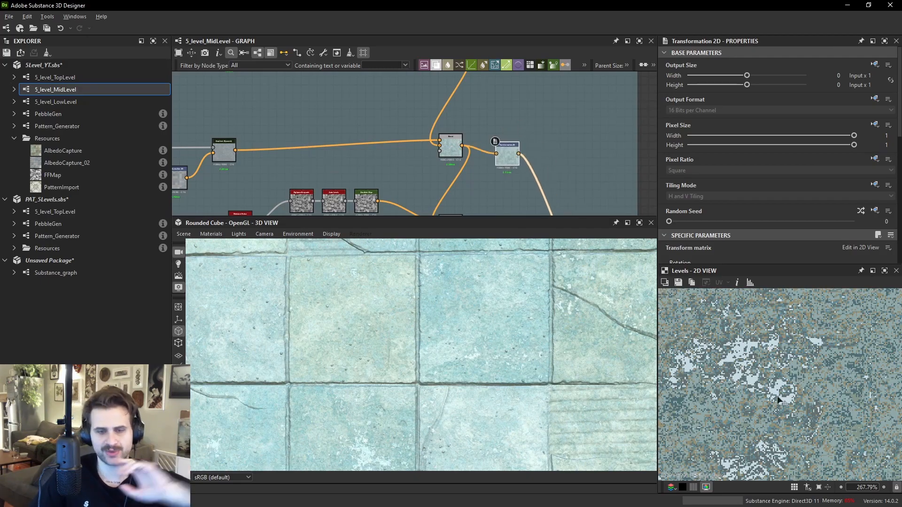
double_click(508, 154)
scroll(771, 356, "down", 3)
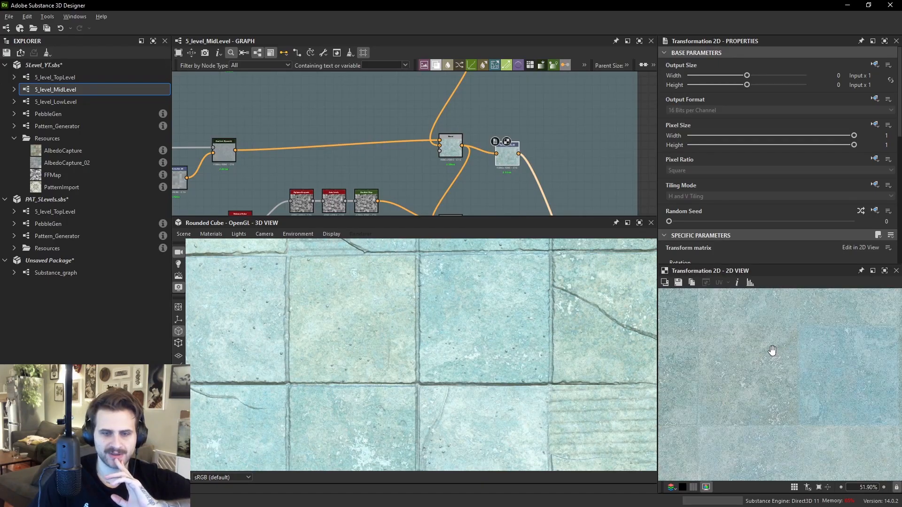
middle_click_drag(785, 430, 791, 444)
scroll(804, 365, "up", 3)
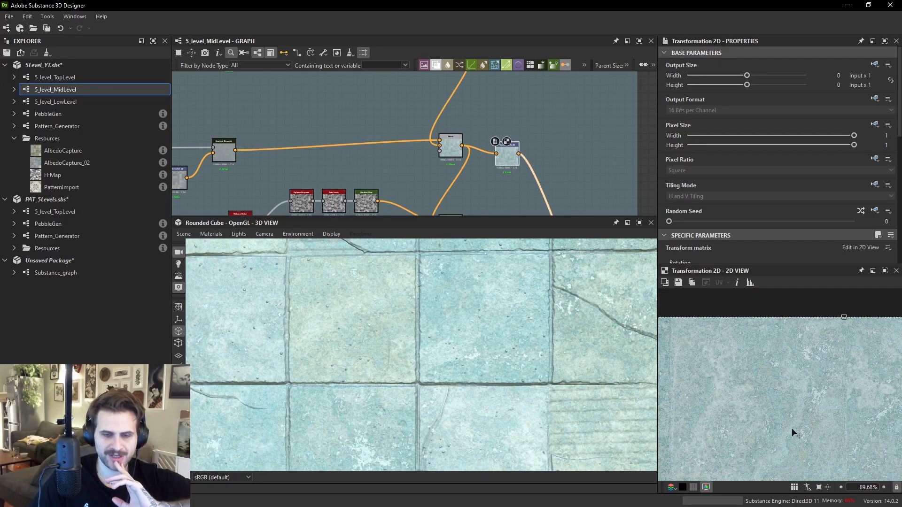
- Inspect the tiles in the graph and 3D view, then select the low-opacity Blend node
middle_click_drag(512, 147, 509, 117)
left_click_drag(457, 172, 529, 145)
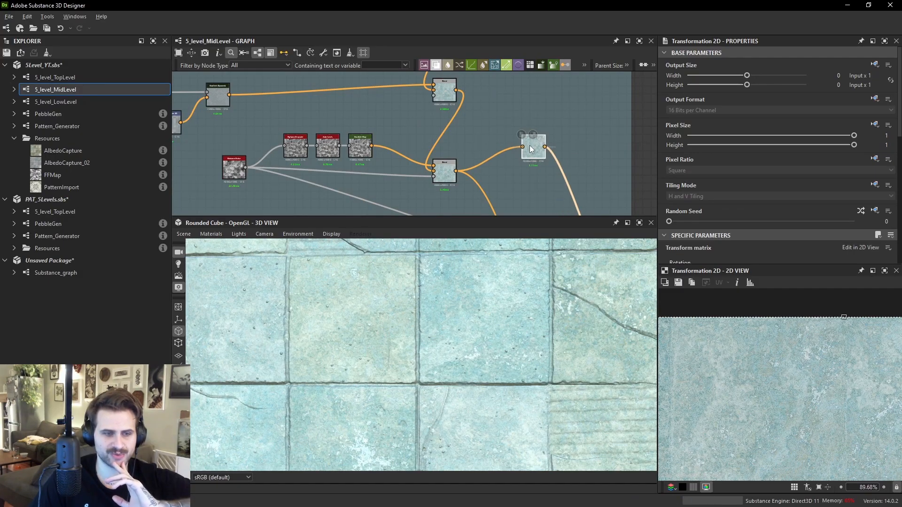
scroll(529, 145, "down", 3)
scroll(510, 300, "down", 4)
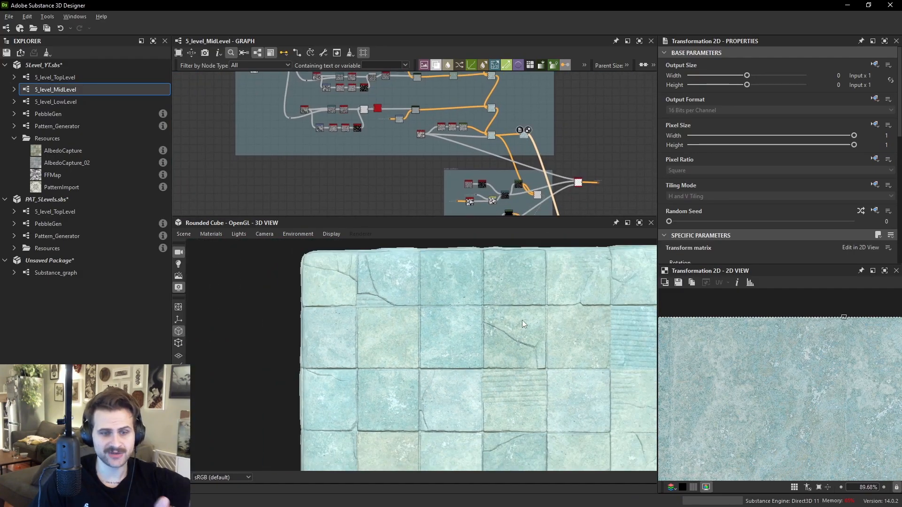
middle_click_drag(522, 320, 508, 325)
scroll(488, 110, "up", 2)
left_click_drag(537, 146, 605, 155)
middle_click_drag(605, 155, 544, 74)
left_click_drag(543, 74, 558, 171)
scroll(504, 120, "up", 2)
middle_click_drag(558, 171, 539, 149)
scroll(467, 138, "up", 2)
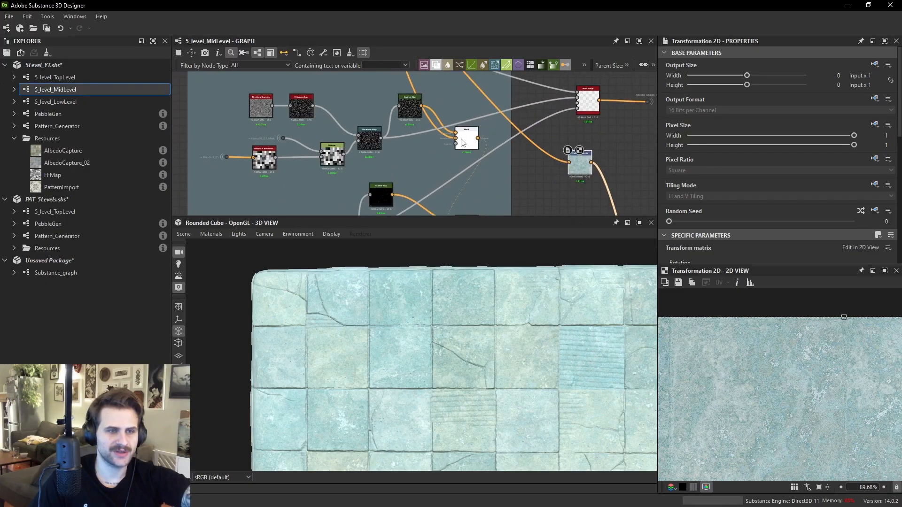
left_click(465, 137)
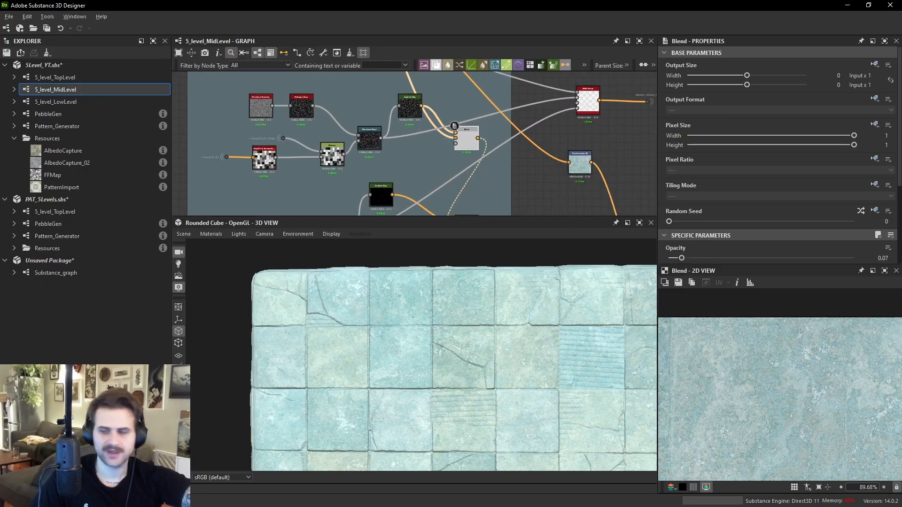
- Switch to the reference image board and examine the tile pattern, colour and texture references
right_click_drag(901, 324, 283, 325)
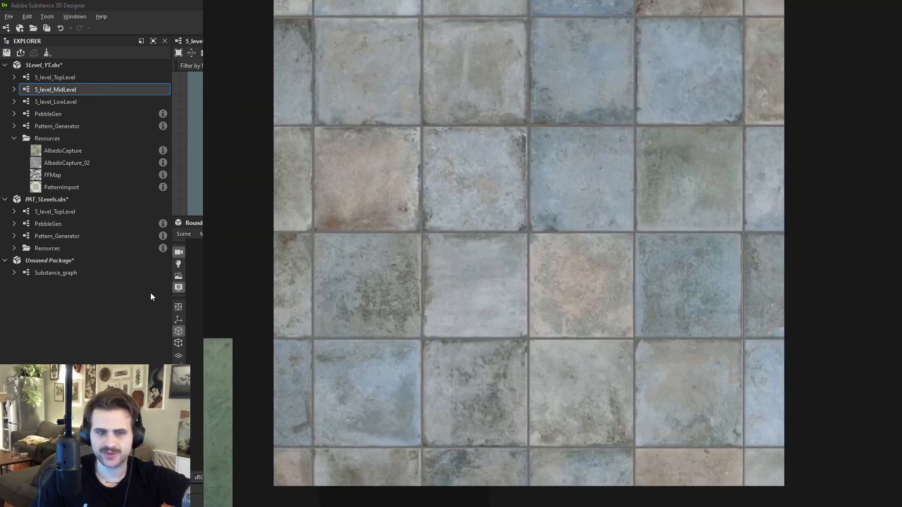
scroll(408, 312, "down", 6)
middle_click_drag(408, 312, 443, 261)
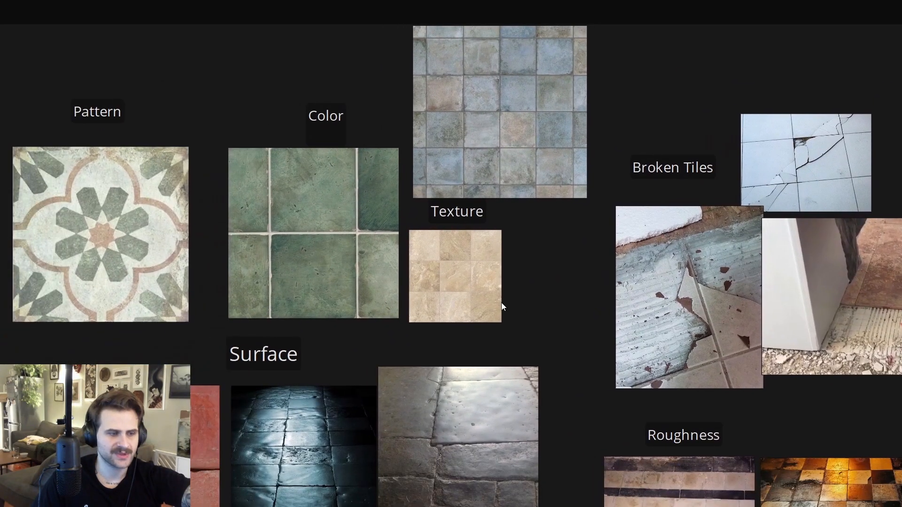
scroll(531, 260, "up", 8)
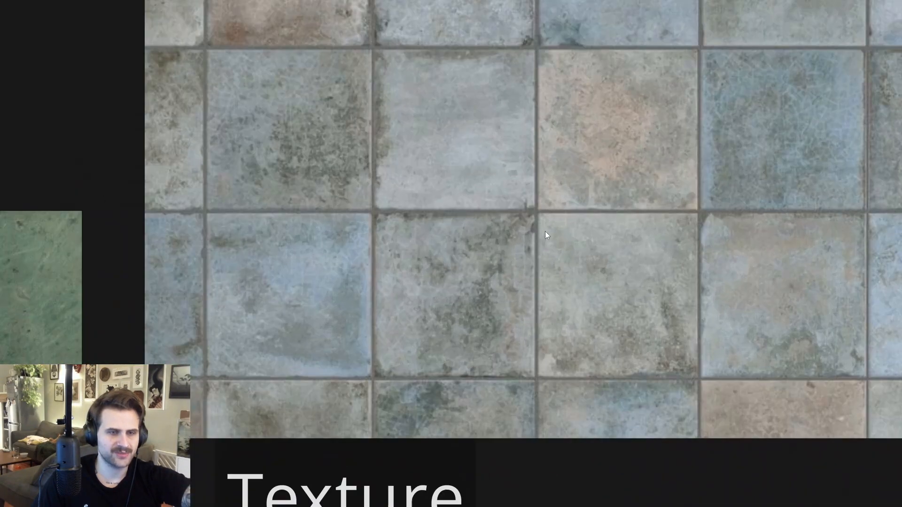
scroll(620, 251, "down", 1)
middle_click_drag(679, 276, 607, 295)
scroll(606, 296, "up", 4)
middle_click_drag(681, 181, 610, 260)
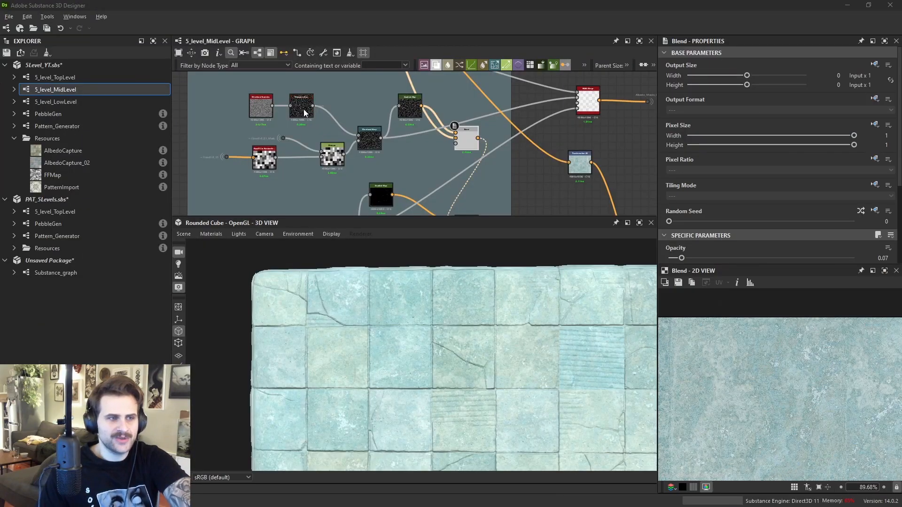
- Preview the Directional Scratches, Histogram Scan and Directional Warp nodes of the scratch chain
double_click(261, 106)
scroll(263, 107, "up", 3)
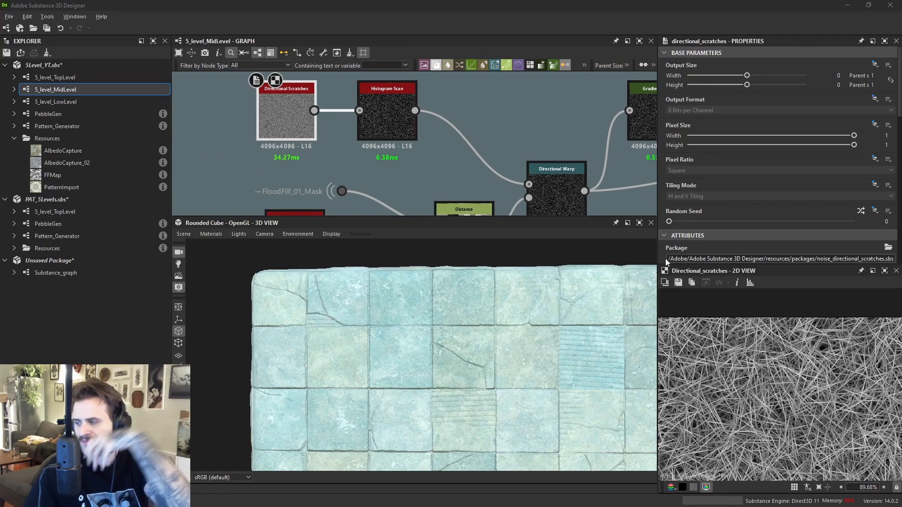
double_click(401, 116)
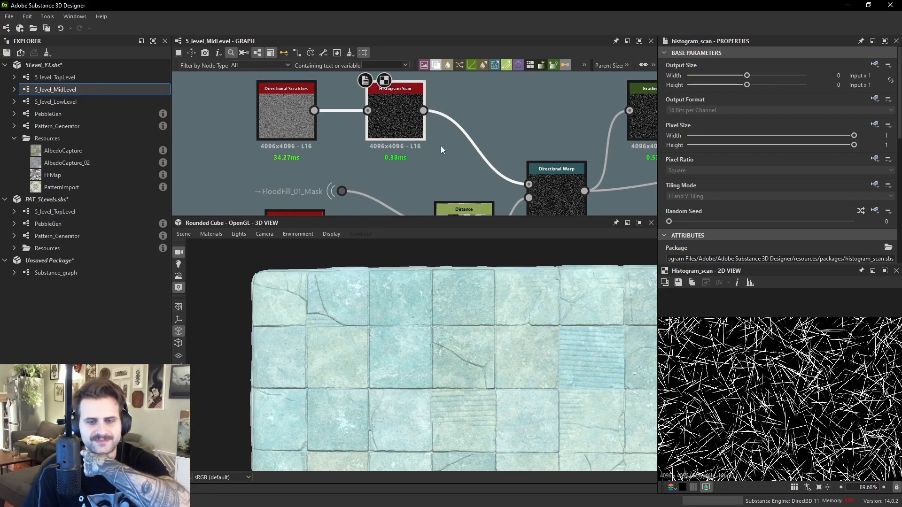
middle_click_drag(575, 187, 446, 152)
double_click(537, 136)
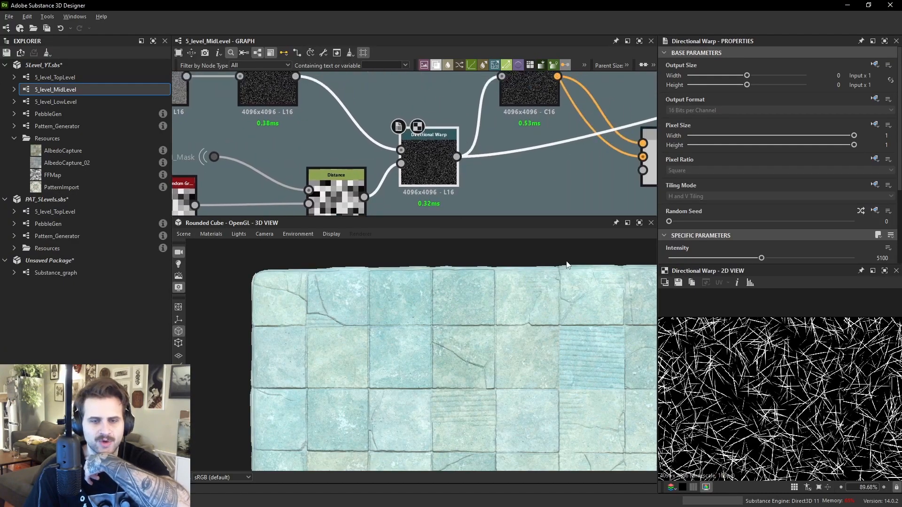
- Preview the Distance and following nodes down to the scratch Blend node, zooming its 2D view
scroll(780, 385, "up", 5)
double_click(337, 190)
scroll(794, 381, "down", 6)
double_click(435, 159)
middle_click_drag(435, 159, 408, 192)
double_click(501, 141)
middle_click_drag(501, 140, 328, 115)
double_click(471, 169)
scroll(800, 335, "up", 3)
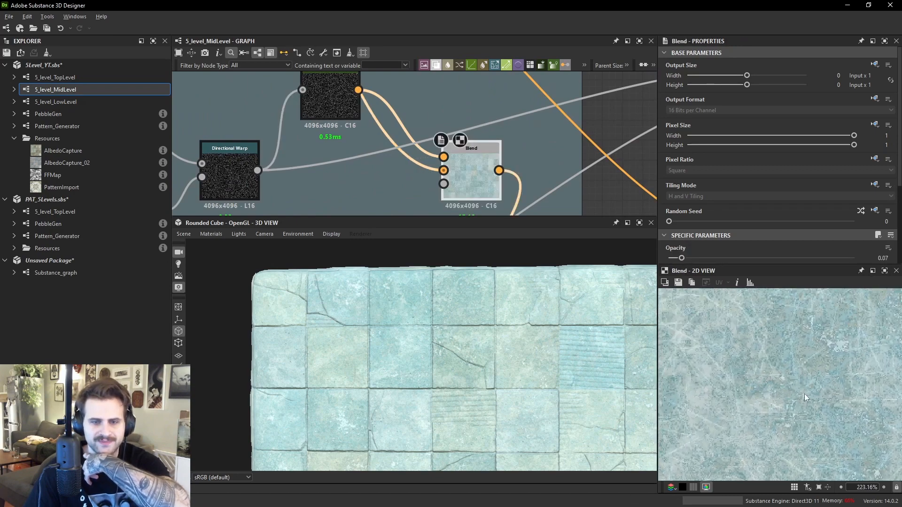
scroll(772, 377, "up", 3)
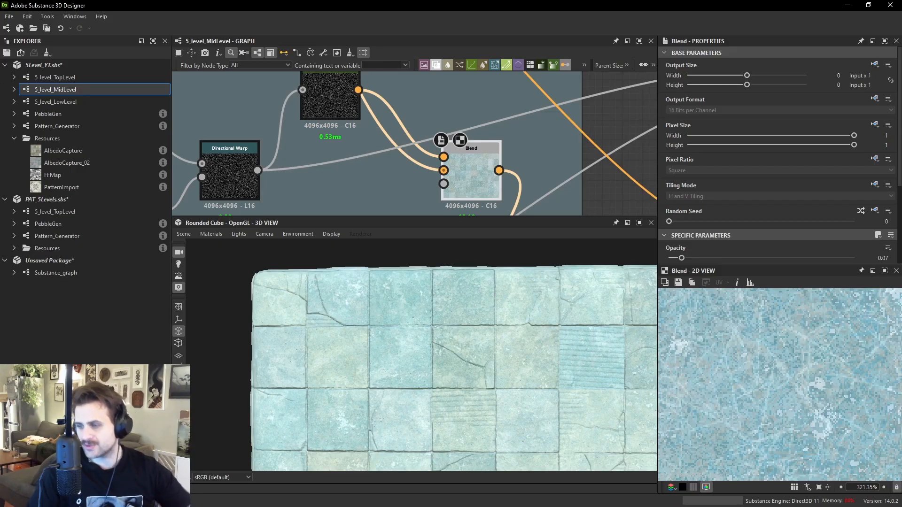
- Connect the lower Blend node's output into the Transformation 2D node
scroll(527, 162, "down", 5)
middle_click_drag(527, 162, 506, 97)
left_click(477, 173)
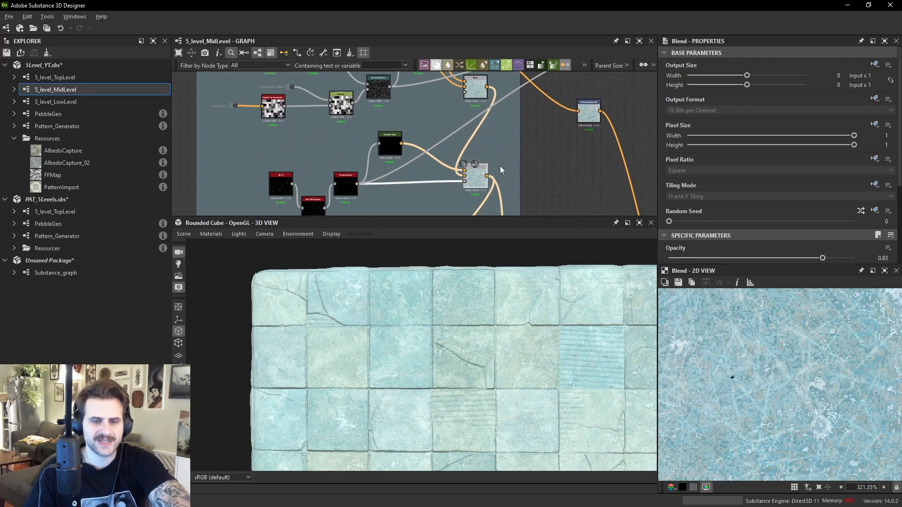
left_click_drag(487, 176, 572, 146)
left_click(588, 113)
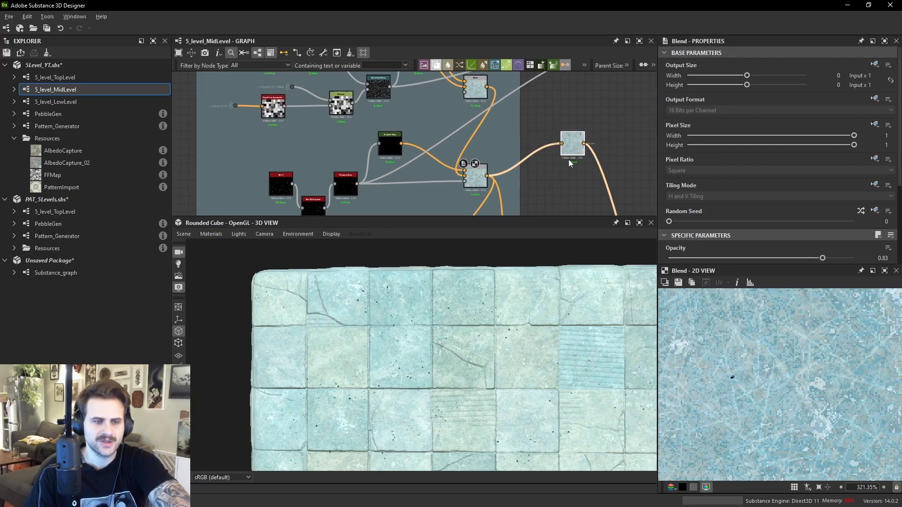
- Zoom into the 3D view to inspect the speckled tiles and navigate to the pattern section
scroll(469, 308, "up", 3)
scroll(468, 304, "up", 2)
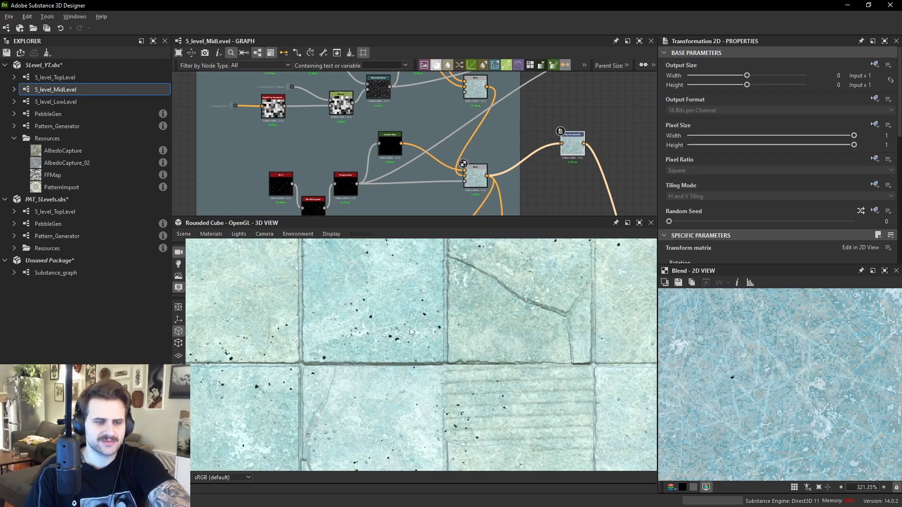
left_click(474, 176)
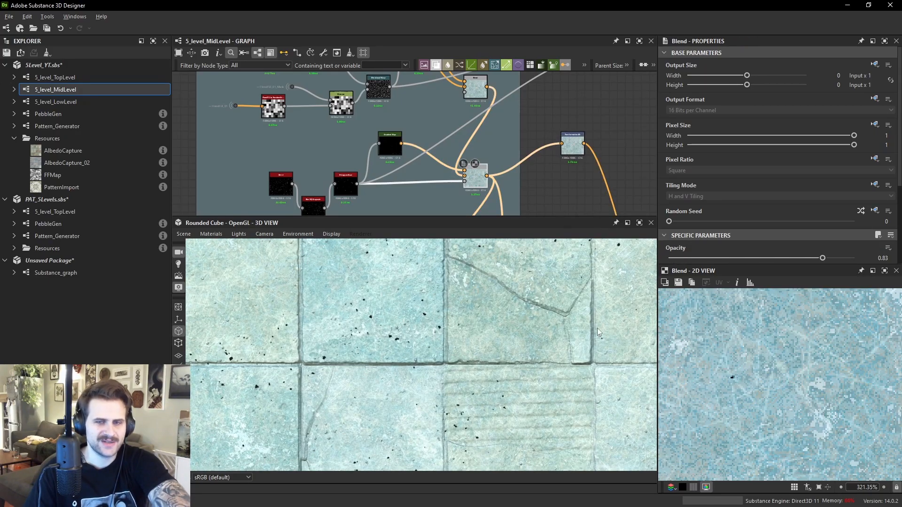
scroll(556, 156, "down", 2)
middle_click_drag(516, 162, 586, 99)
left_click_drag(580, 103, 561, 147)
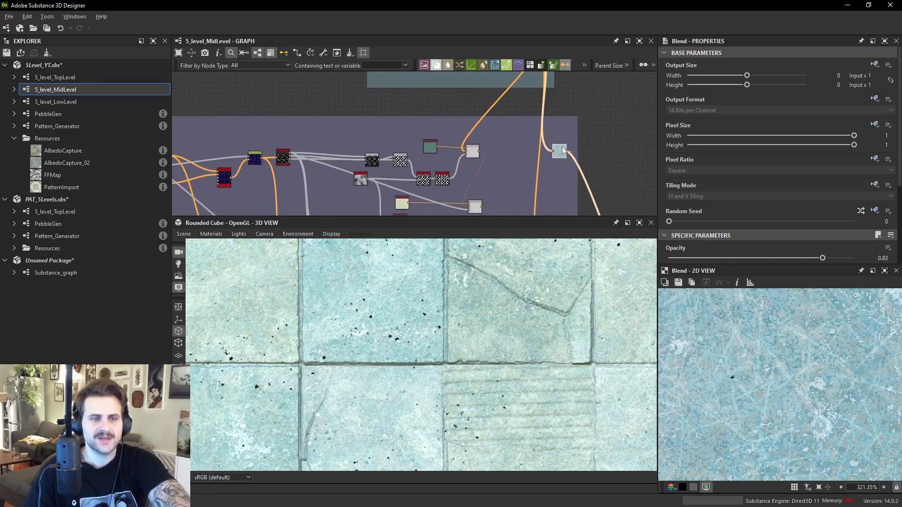
scroll(517, 169, "up", 1)
middle_click_drag(483, 168, 477, 134)
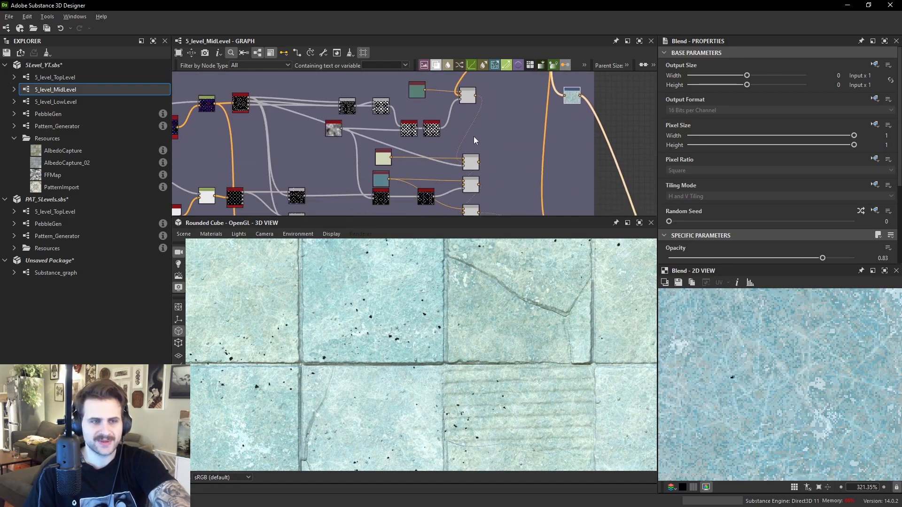
- Preview the Blend nodes that overlay the decorative tile pattern onto the colour
left_click(470, 188)
middle_click_drag(470, 192, 458, 136)
scroll(796, 377, "down", 11)
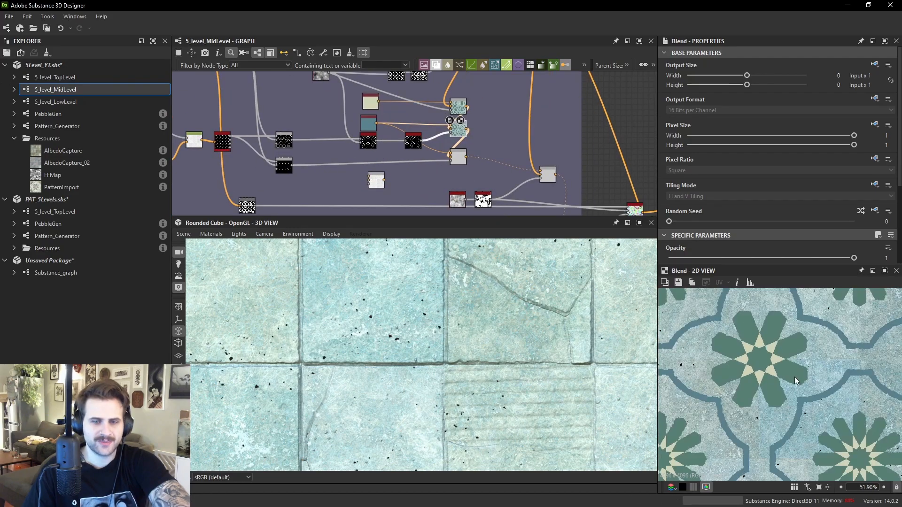
left_click(548, 174)
scroll(548, 176, "down", 1)
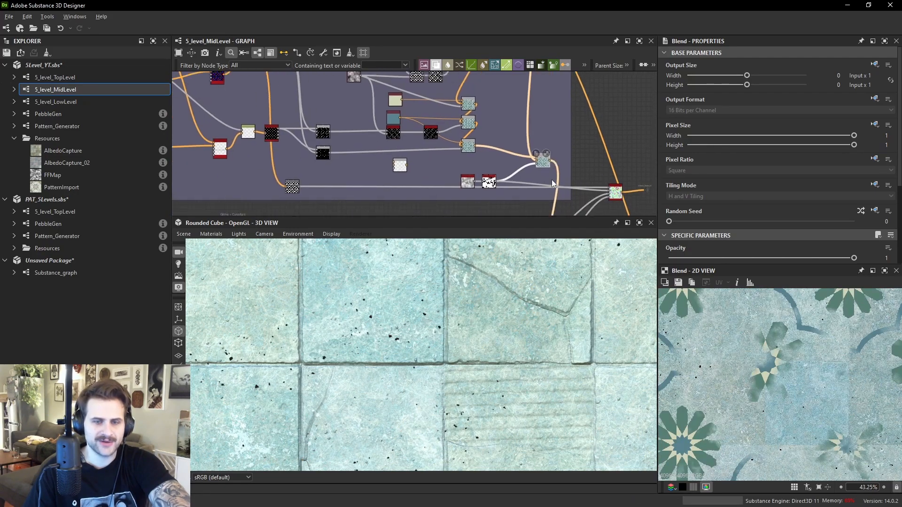
- Preview the Transformation 2D node's output and inspect the decorative pattern on the tiles in the 3D view
scroll(533, 151, "up", 1)
middle_click_drag(507, 86, 512, 200)
left_click(555, 143)
double_click(566, 144)
scroll(439, 351, "down", 7)
middle_click_drag(474, 342, 511, 326)
scroll(511, 325, "up", 3)
scroll(524, 291, "up", 3)
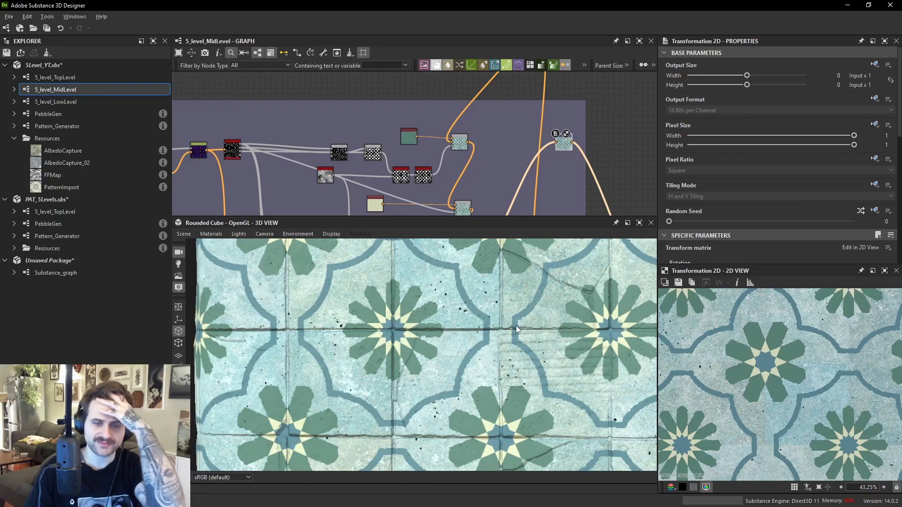
- Preview the pattern mask nodes and lighten the pattern's Uniform Color by setting its HSV value to 0.62
middle_click_drag(421, 133, 444, 92)
scroll(444, 92, "up", 1)
scroll(445, 92, "up", 2)
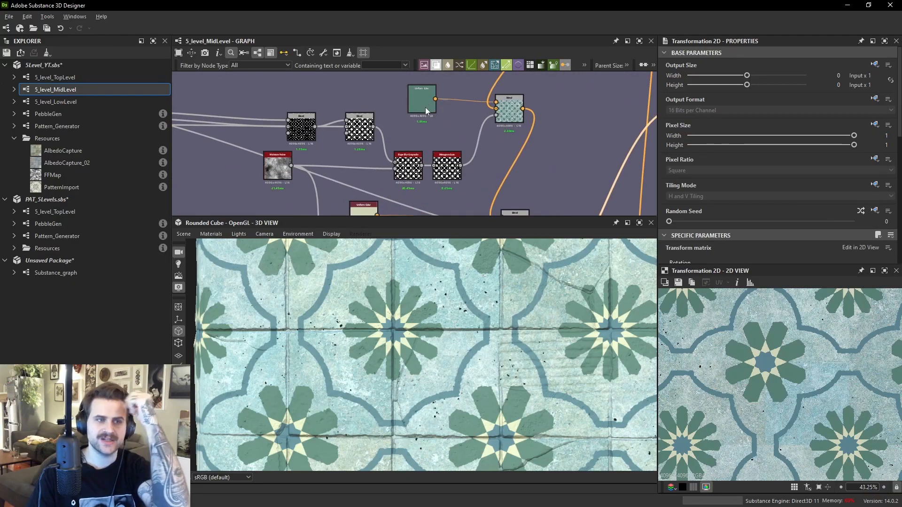
double_click(424, 108)
double_click(365, 129)
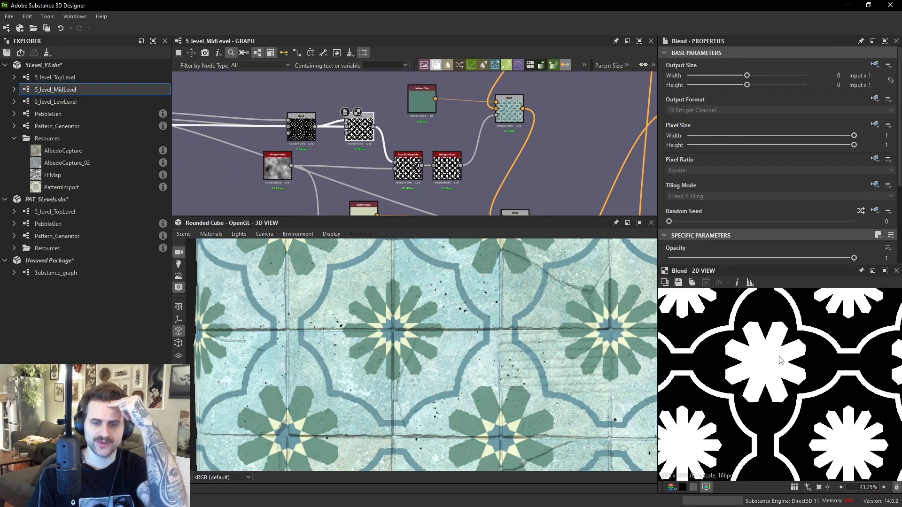
double_click(424, 100)
scroll(787, 187, "down", 3)
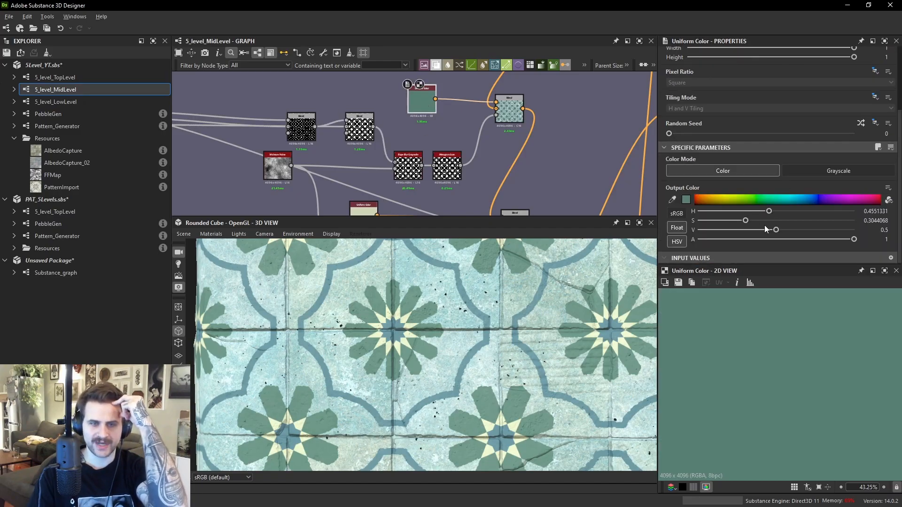
left_click(795, 230)
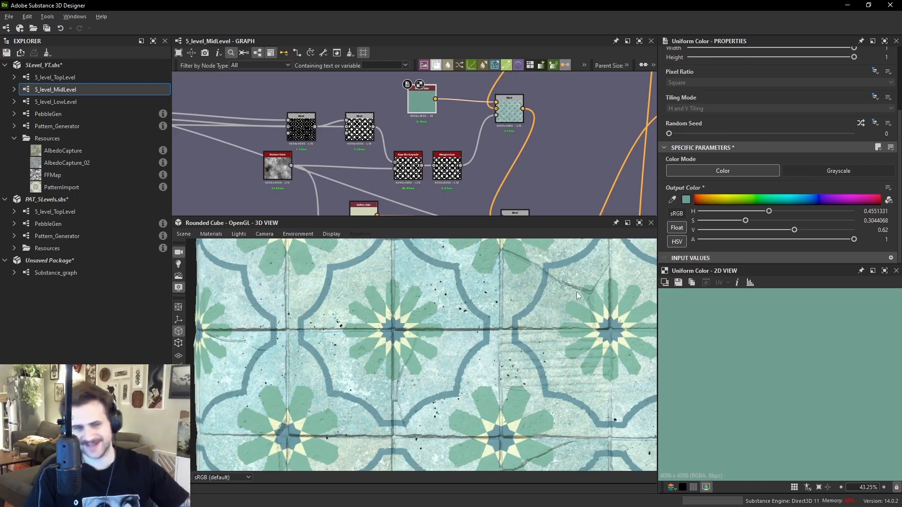
- Preview the Histogram Scan, Blend and Distance nodes that build the decorative pattern masks
double_click(448, 170)
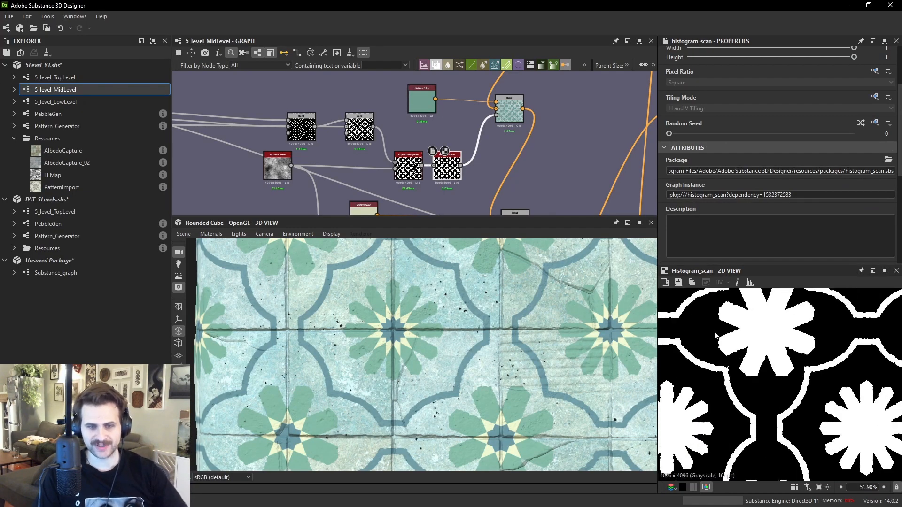
double_click(301, 128)
middle_click_drag(267, 139, 528, 136)
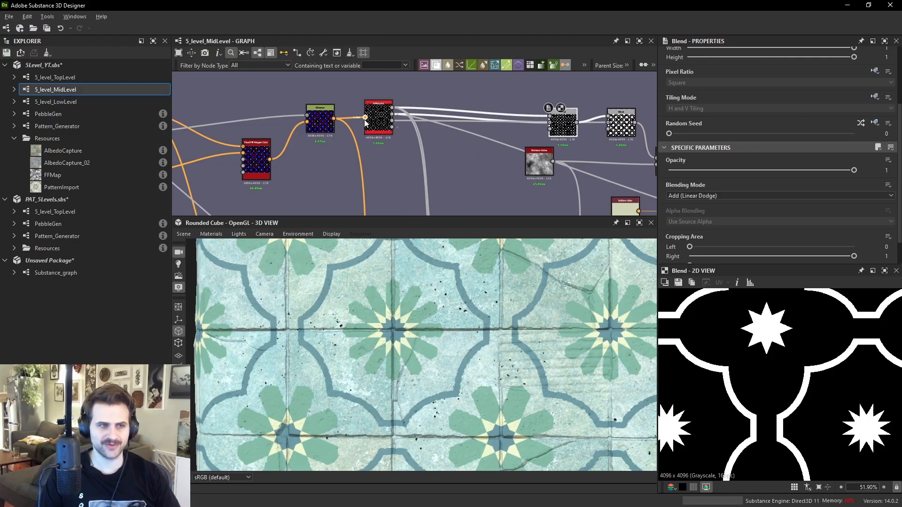
double_click(319, 121)
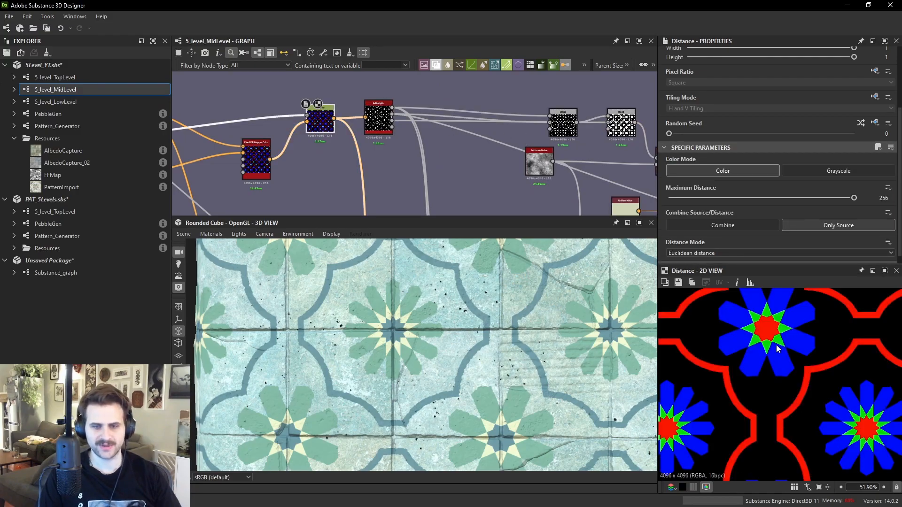
middle_click_drag(774, 356, 796, 440)
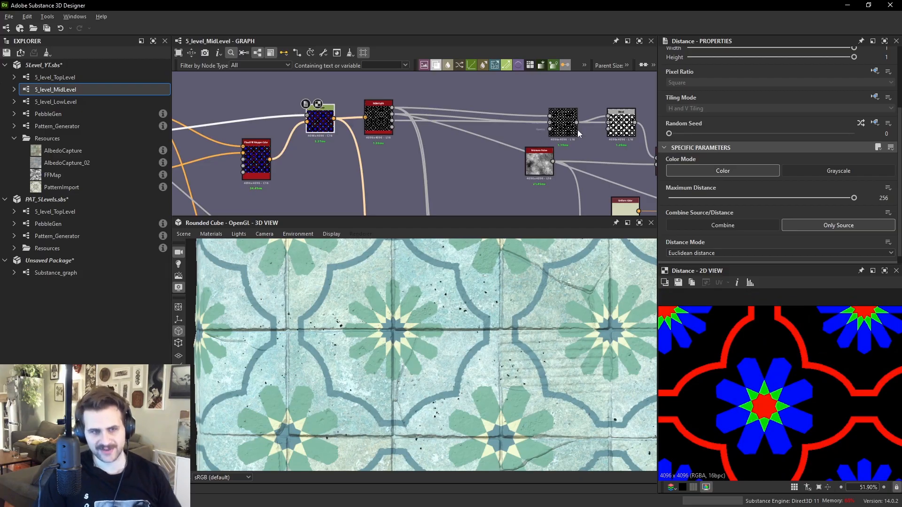
middle_click_drag(610, 122, 513, 128)
middle_click_drag(636, 128, 459, 35)
double_click(473, 182)
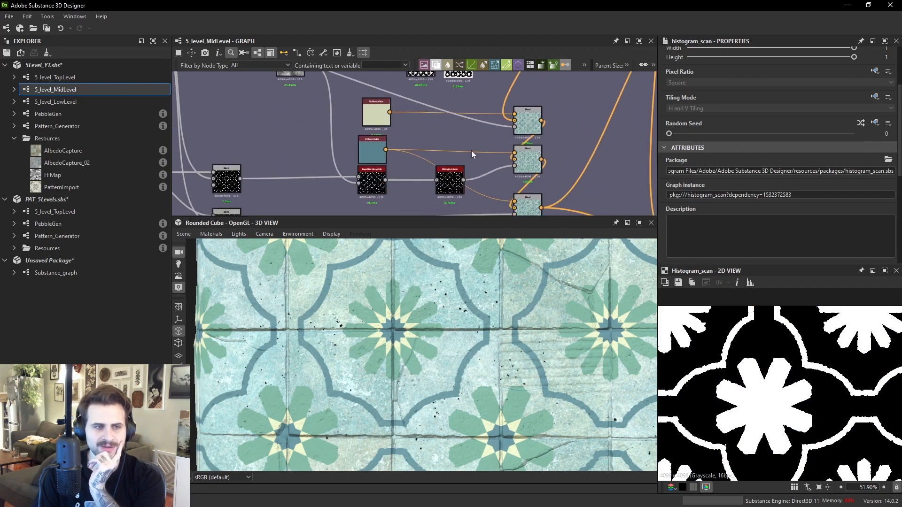
double_click(515, 127)
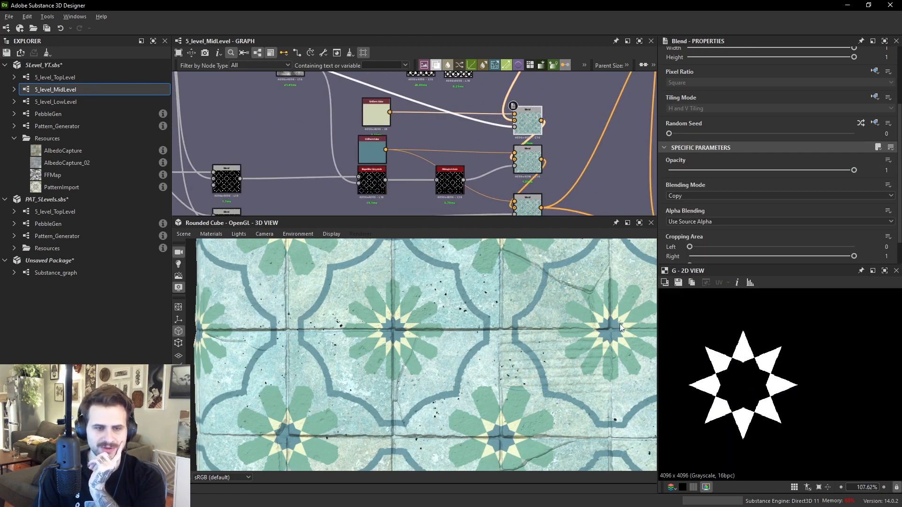
- Preview the Slope Blur and Blend nodes that combine the pattern colour layers onto the tiles
scroll(621, 327, "up", 2)
middle_click_drag(468, 199, 471, 163)
scroll(465, 156, "down", 1)
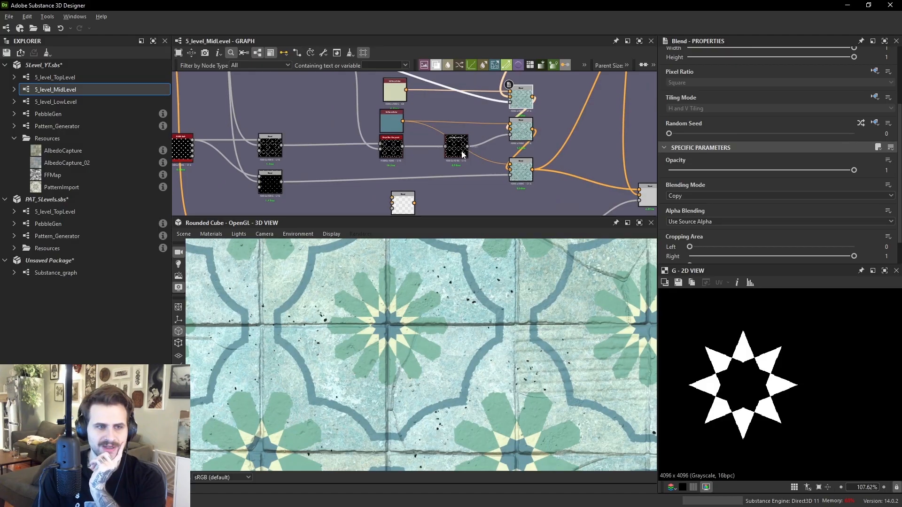
left_click(397, 143)
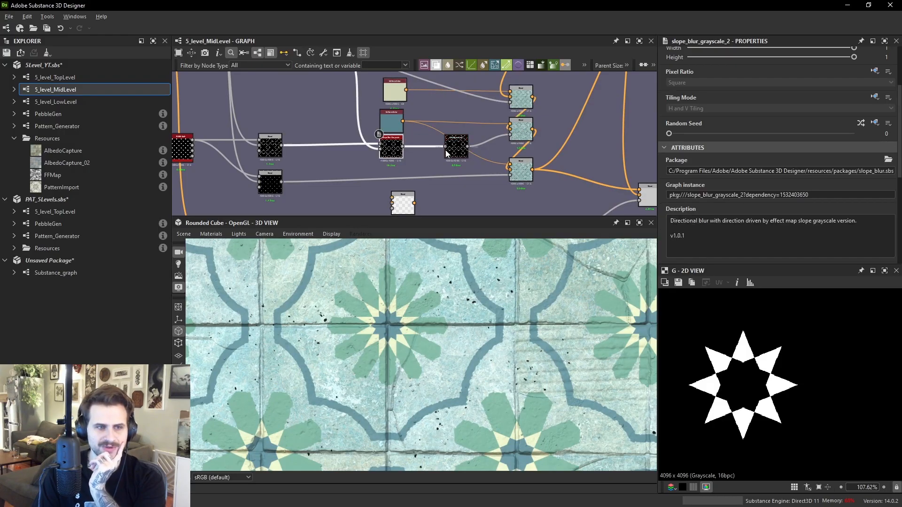
double_click(513, 175)
scroll(533, 176, "down", 2)
middle_click_drag(533, 174, 486, 143)
double_click(567, 160)
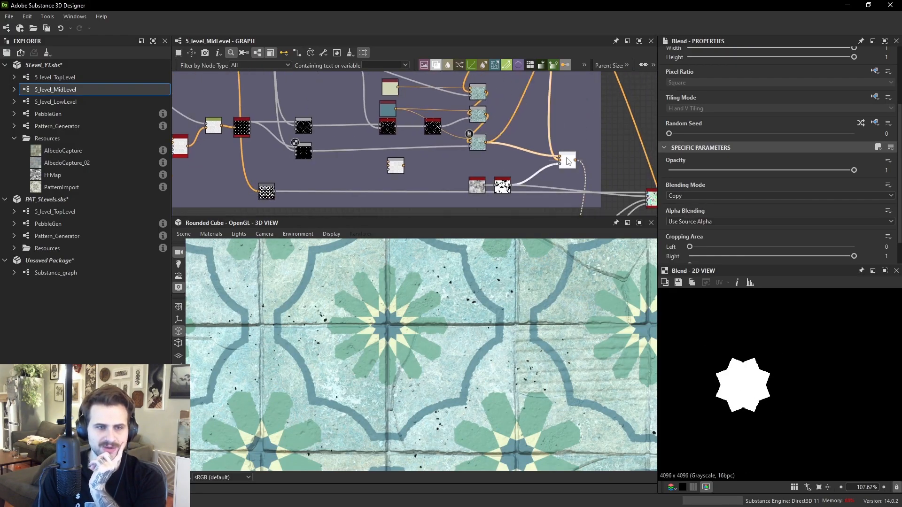
scroll(773, 379, "down", 2)
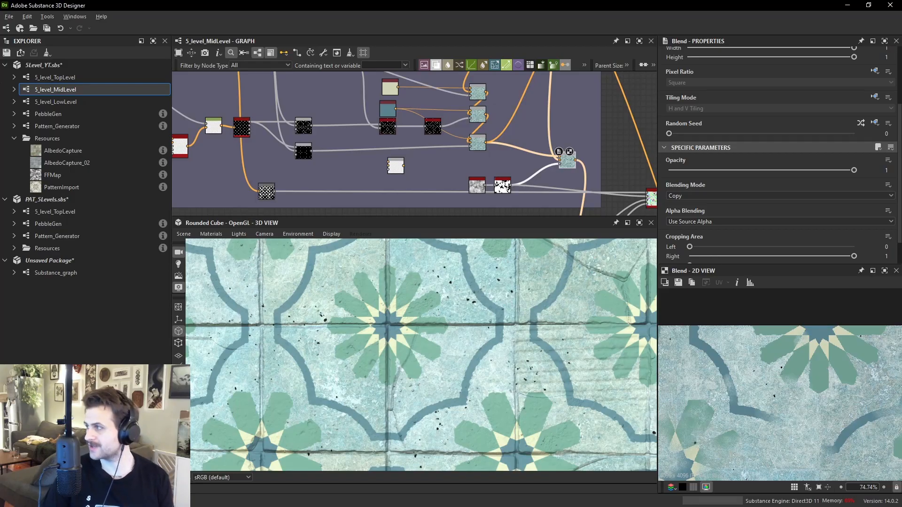
- Inspect the tiles in the 3D view, then open the Pattern_Generator graph that creates the tile pattern
scroll(504, 352, "down", 3)
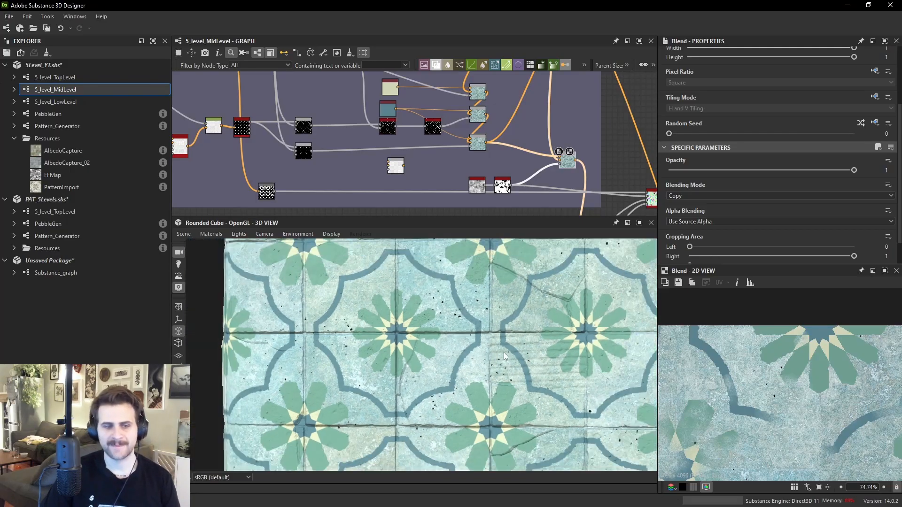
left_click_drag(541, 329, 564, 294)
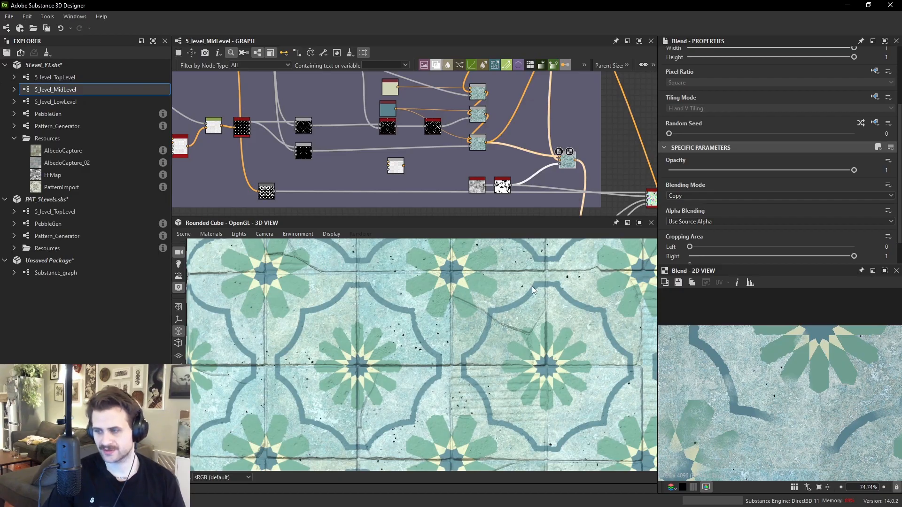
scroll(339, 151, "up", 6)
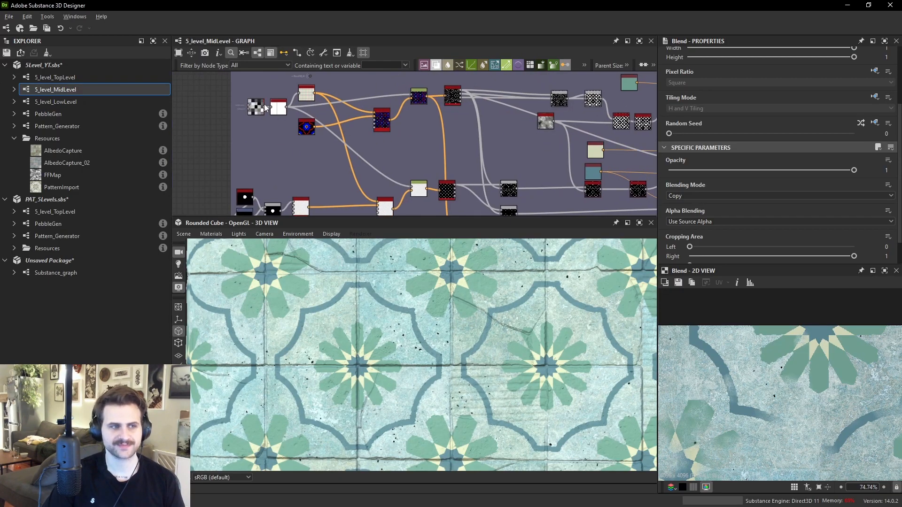
left_click_drag(339, 150, 345, 136)
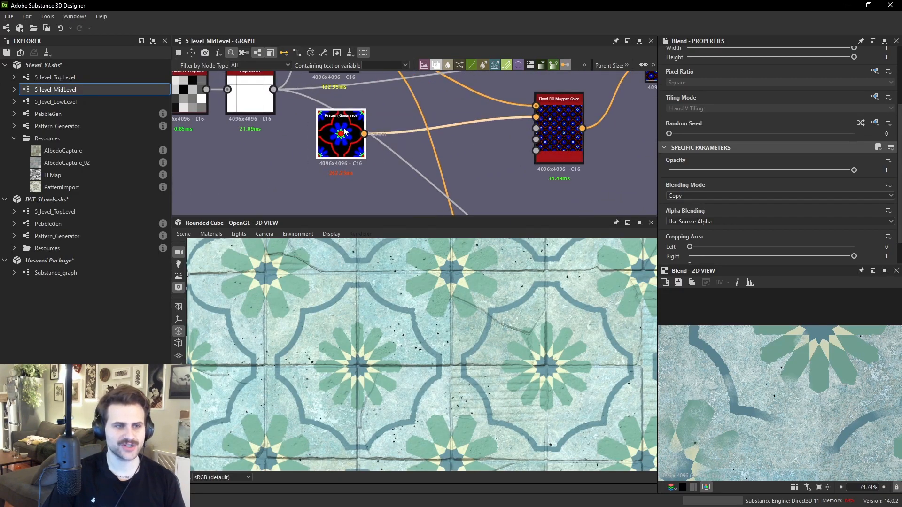
left_click(88, 118)
double_click(88, 117)
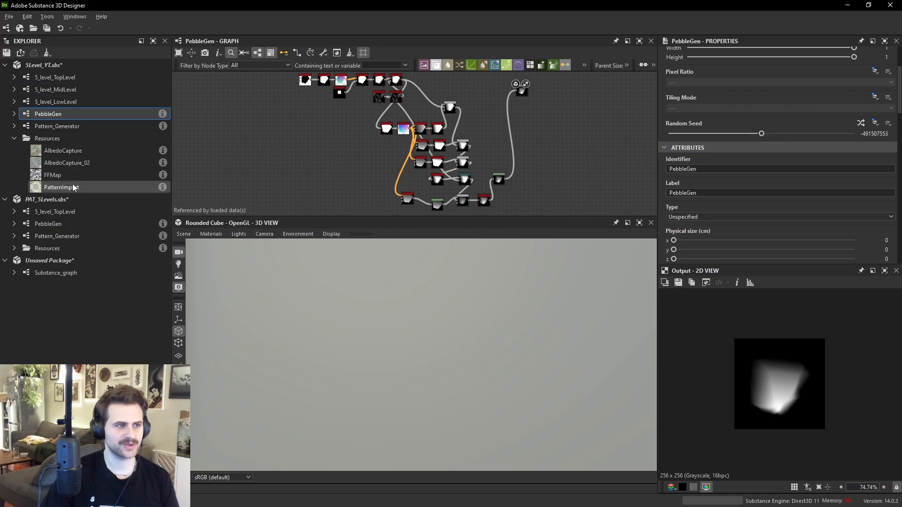
left_click(81, 126)
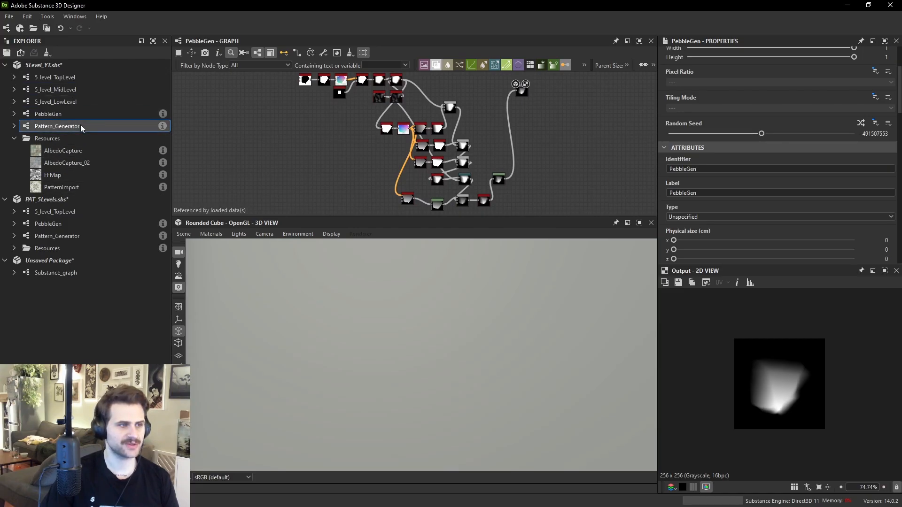
double_click(81, 125)
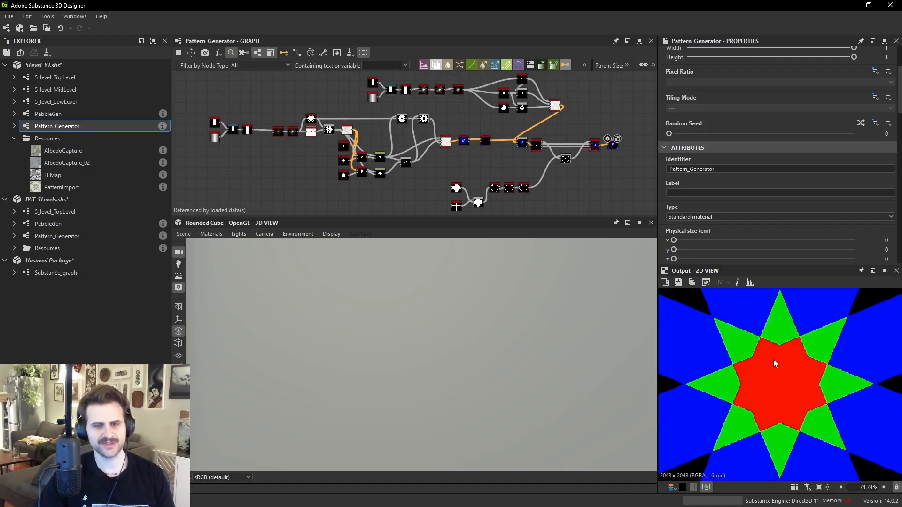
- Enlarge the graph view and preview the Splatter Circular node at the start of the pattern chain
scroll(801, 360, "down", 3)
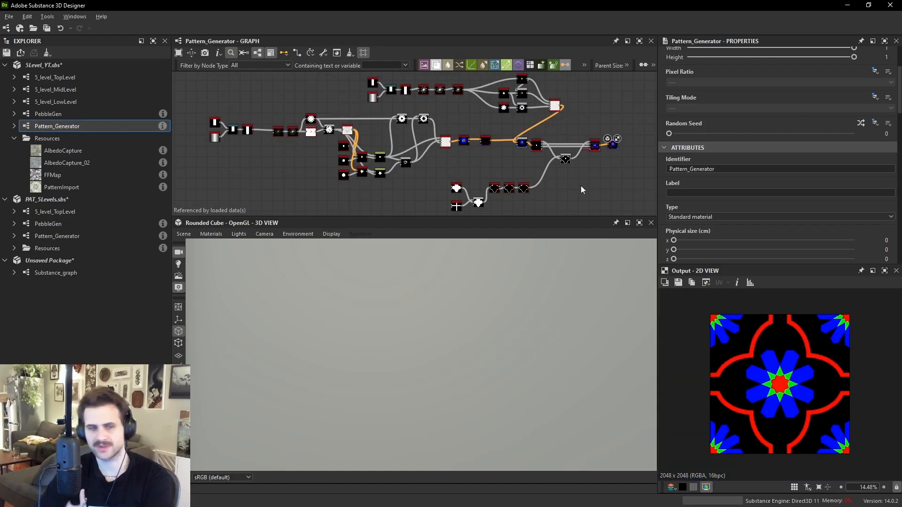
scroll(448, 113, "up", 3)
left_click_drag(475, 217, 472, 280)
middle_click_drag(536, 200, 436, 194)
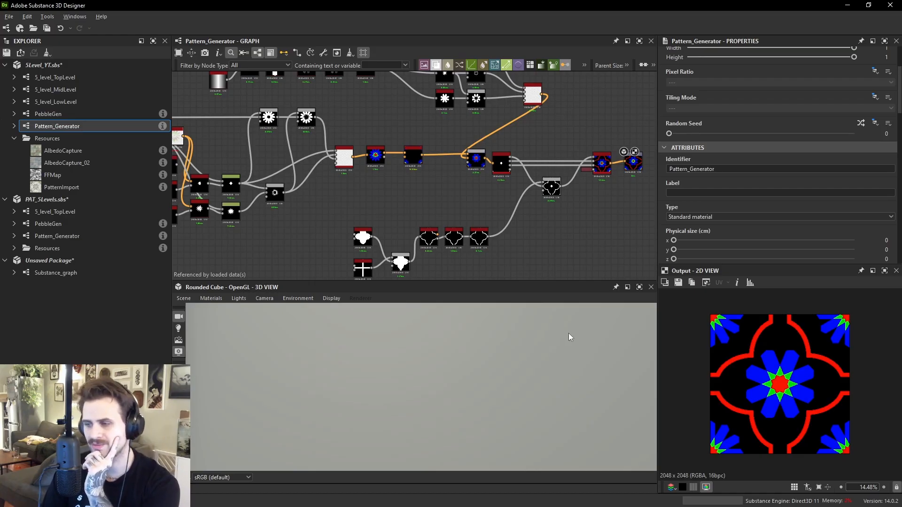
scroll(303, 150, "up", 5)
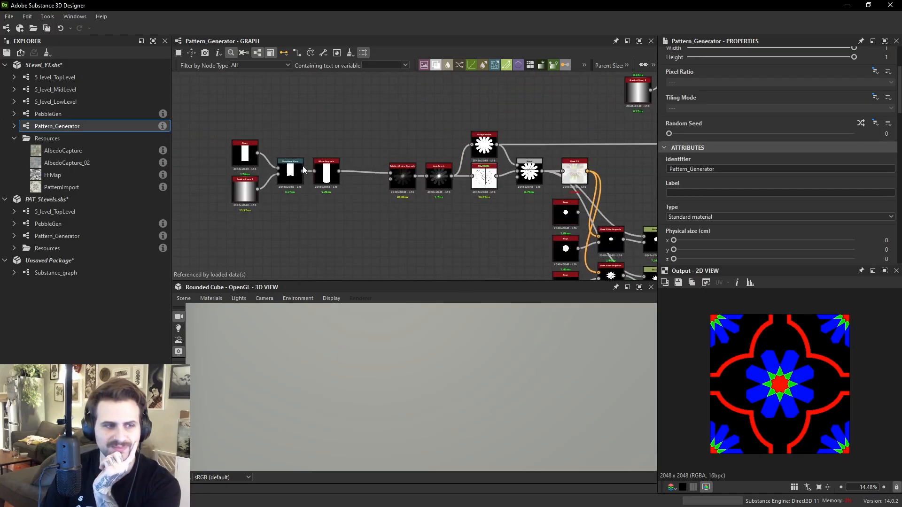
double_click(382, 176)
scroll(761, 362, "up", 5)
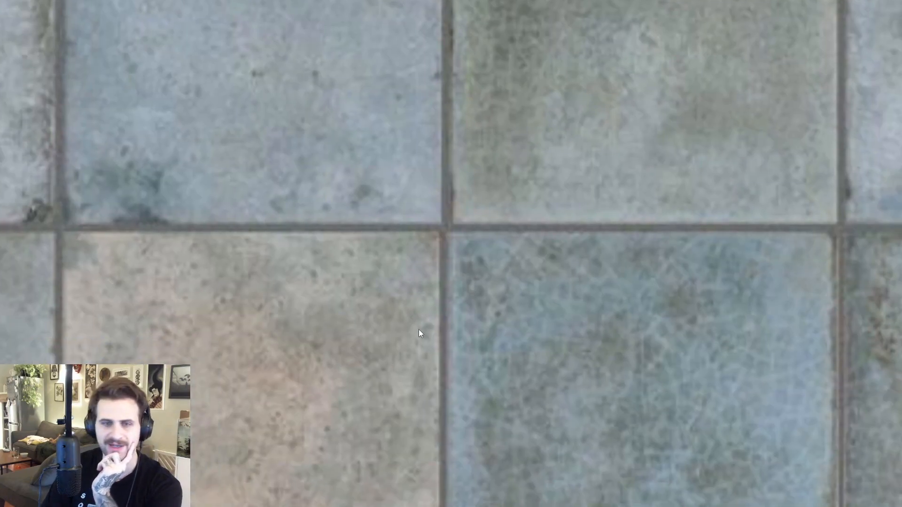
- Switch to the reference board and zoom into the decorative patterned tile reference image
scroll(503, 315, "down", 8)
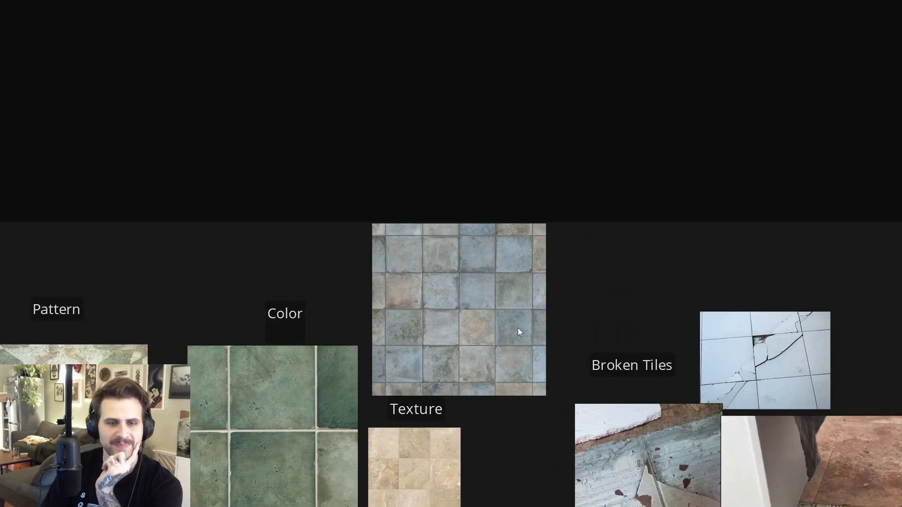
scroll(517, 327, "down", 5)
scroll(278, 166, "up", 12)
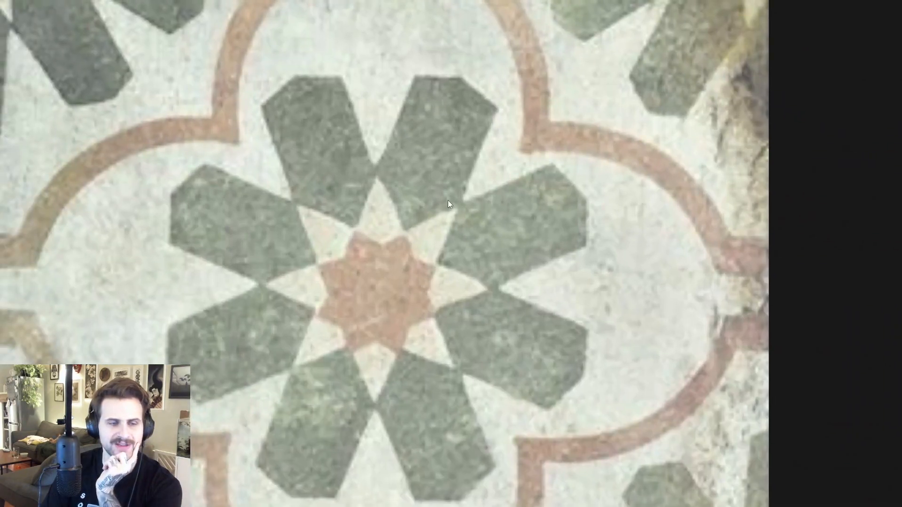
middle_click_drag(447, 201, 486, 194)
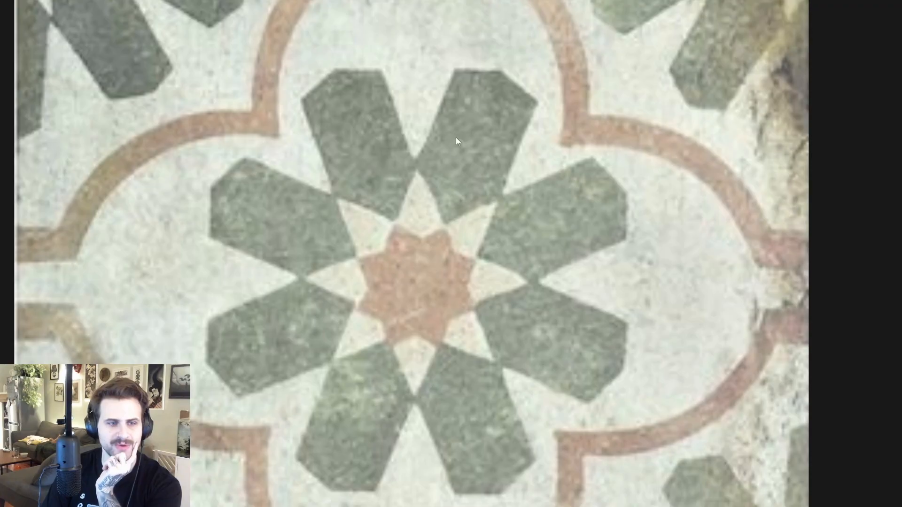
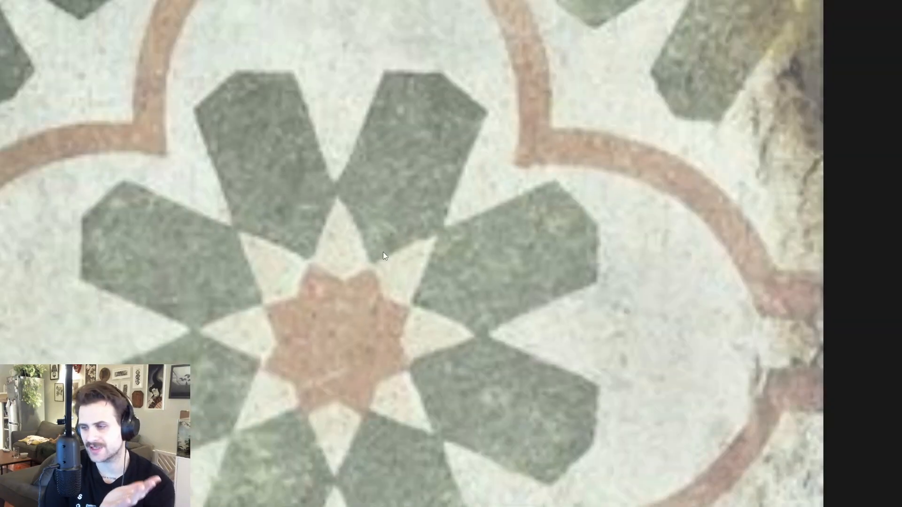
- Compare the zoomed decorative tile reference with the Mirror Grayscale node feeding the pattern splatter
scroll(389, 195, "up", 2)
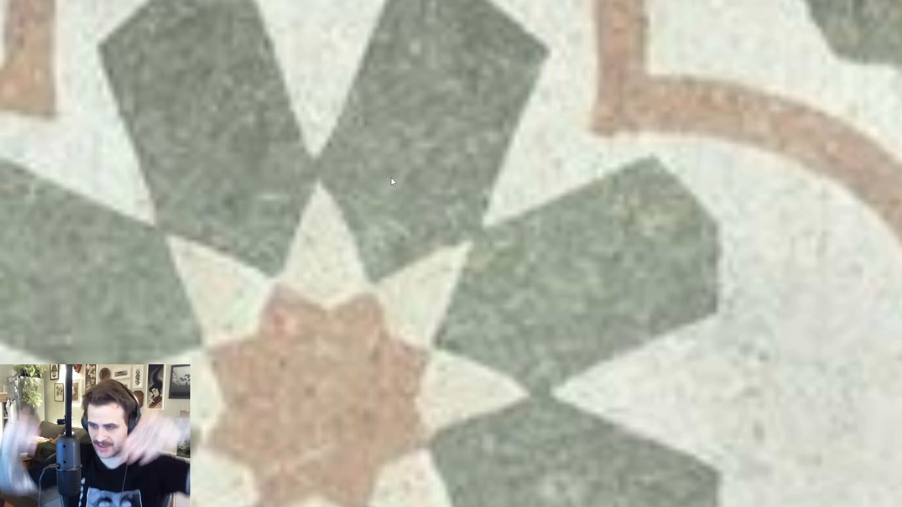
middle_click_drag(356, 258, 380, 224)
middle_click_drag(364, 341, 352, 355)
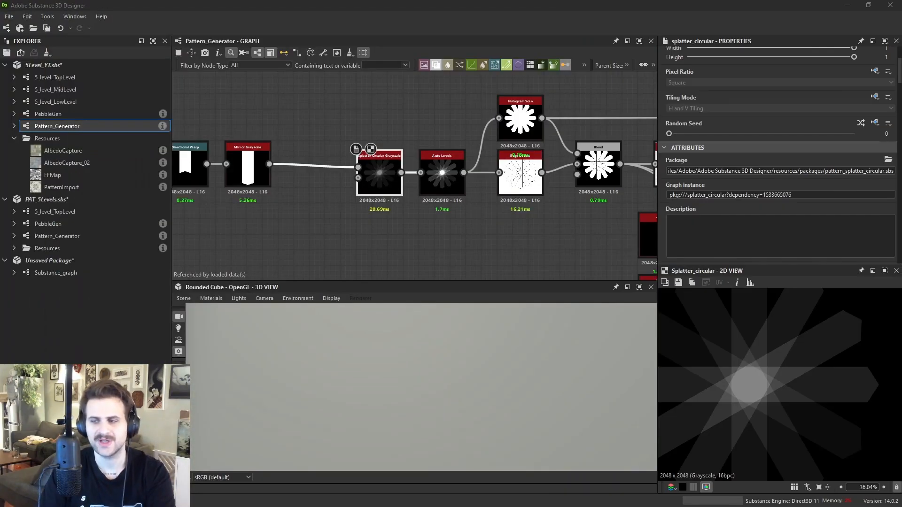
middle_click_drag(287, 172, 468, 101)
double_click(324, 146)
scroll(782, 352, "down", 5)
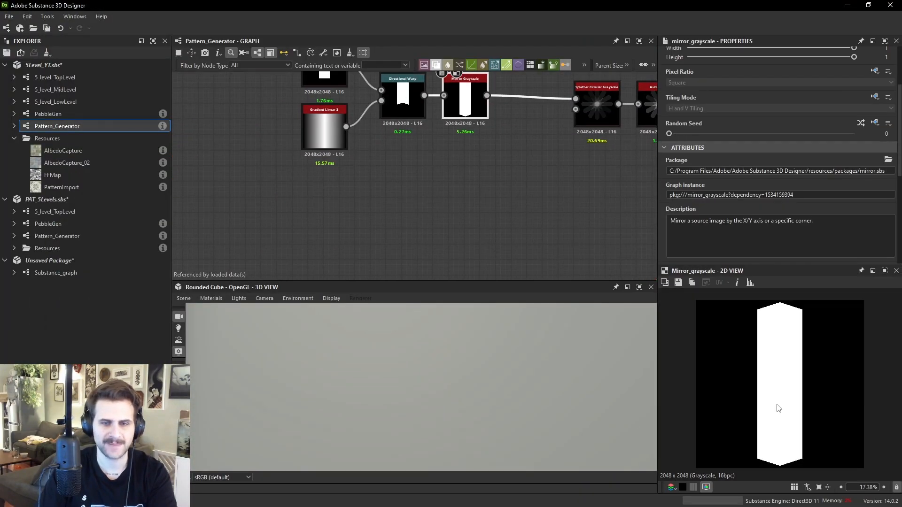
right_click_drag(901, 287, 609, 289)
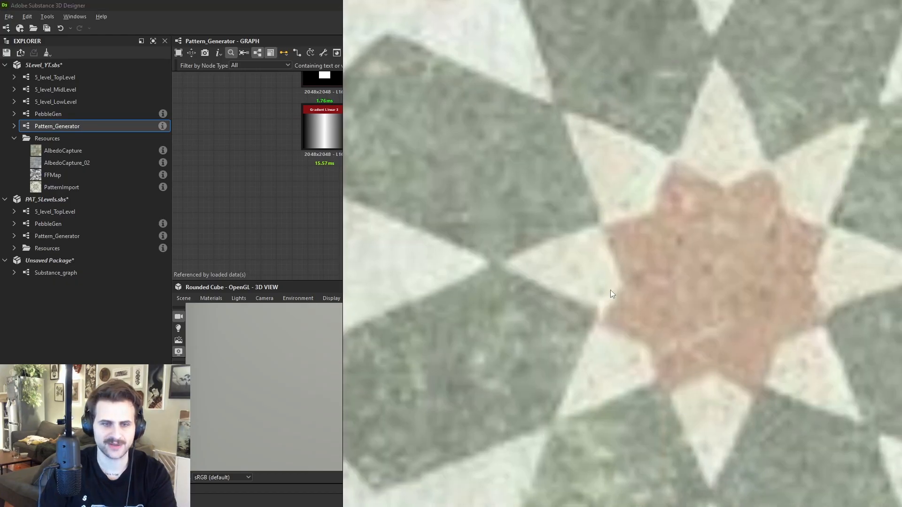
scroll(627, 268, "down", 4)
right_click_drag(690, 204, 901, 205)
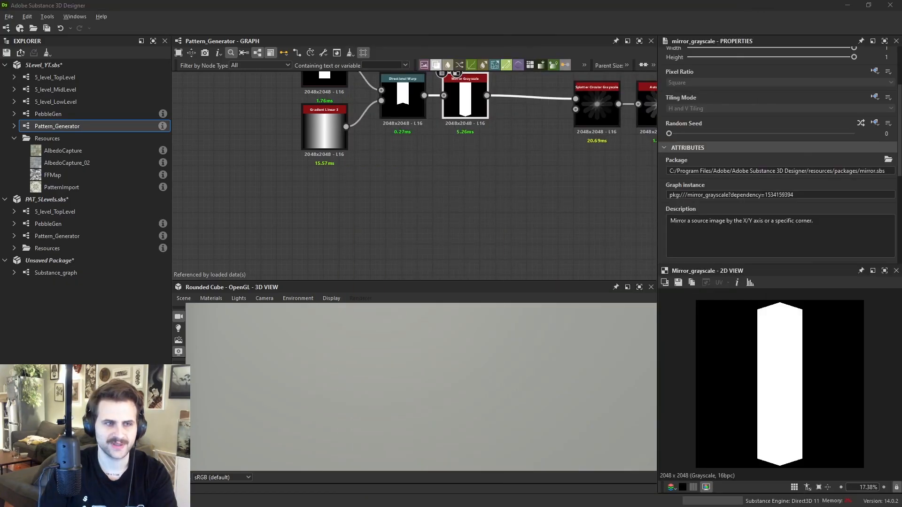
- Preview the Shape, Gradient Linear 3, Directional Warp and Mirror Grayscale nodes that build the petal shape
middle_click_drag(363, 117, 345, 175)
double_click(305, 126)
double_click(388, 164)
scroll(321, 190, "up", 1)
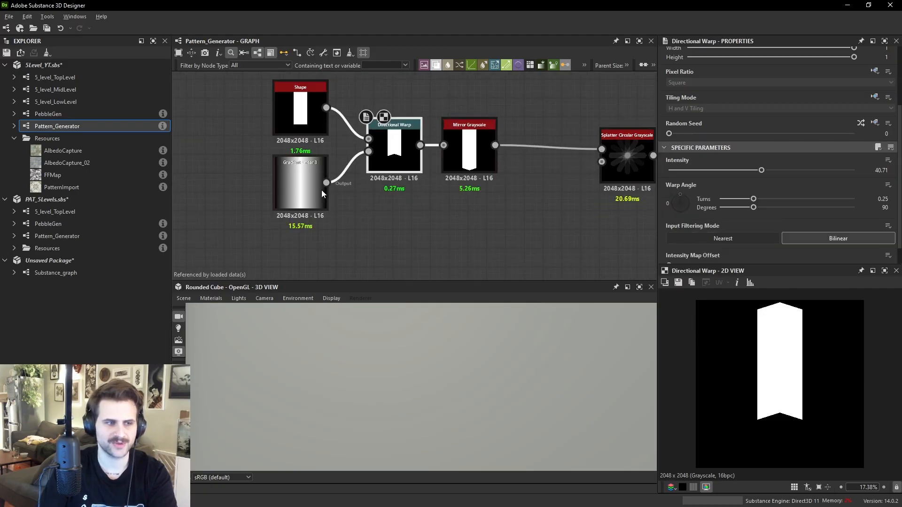
double_click(321, 190)
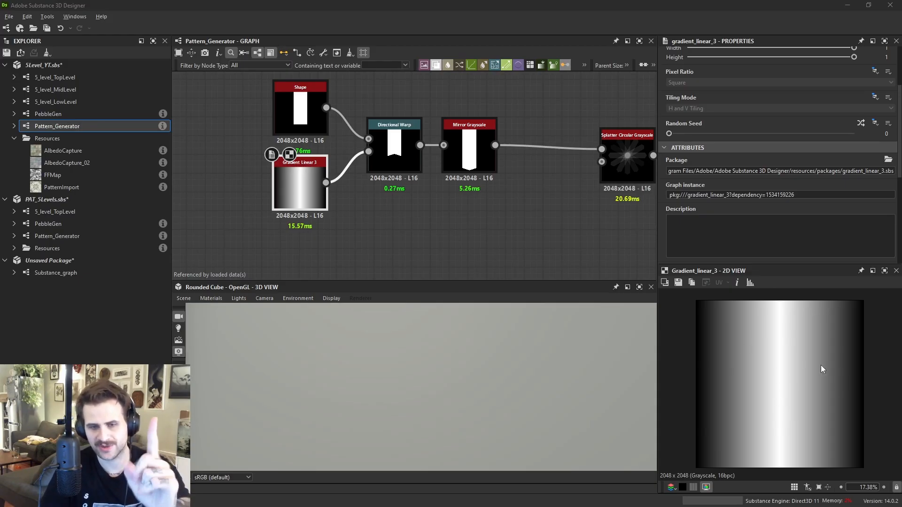
left_click(376, 151)
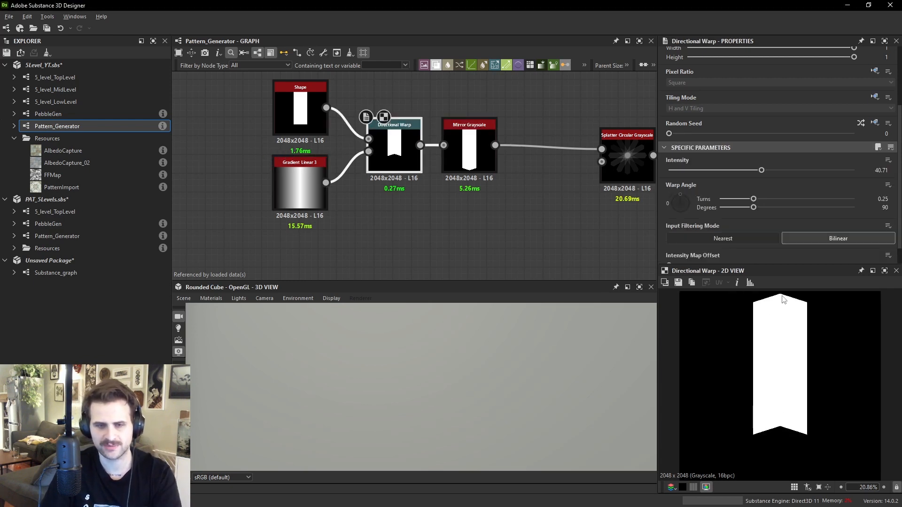
left_click(479, 157)
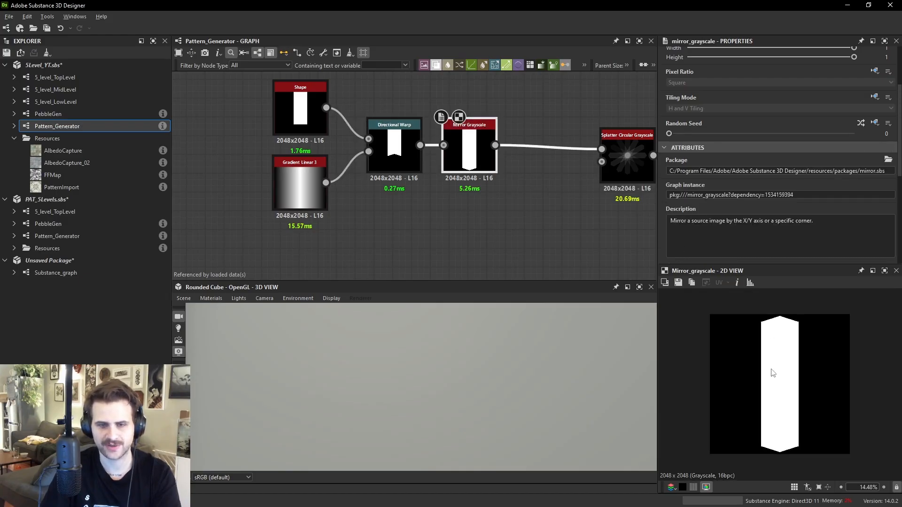
left_click(396, 170)
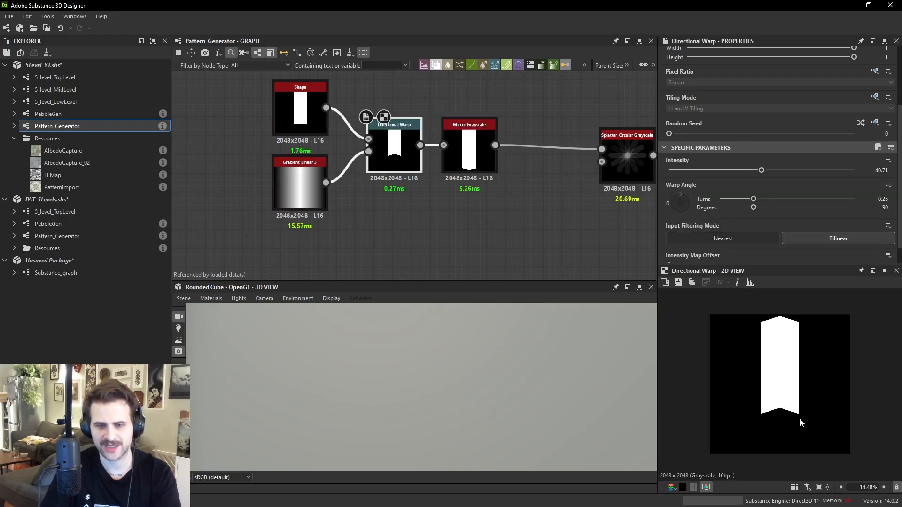
left_click(493, 167)
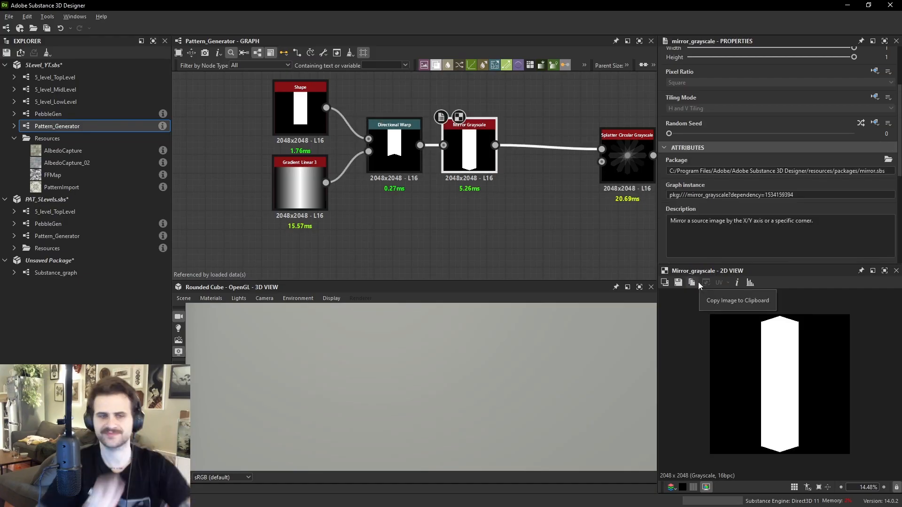
- Add a Splatter Circular Grayscale node and connect the Mirror Grayscale output to its pattern input
middle_click_drag(519, 236, 453, 215)
left_click(447, 229)
key("space")
type("splatt")
left_click(481, 211)
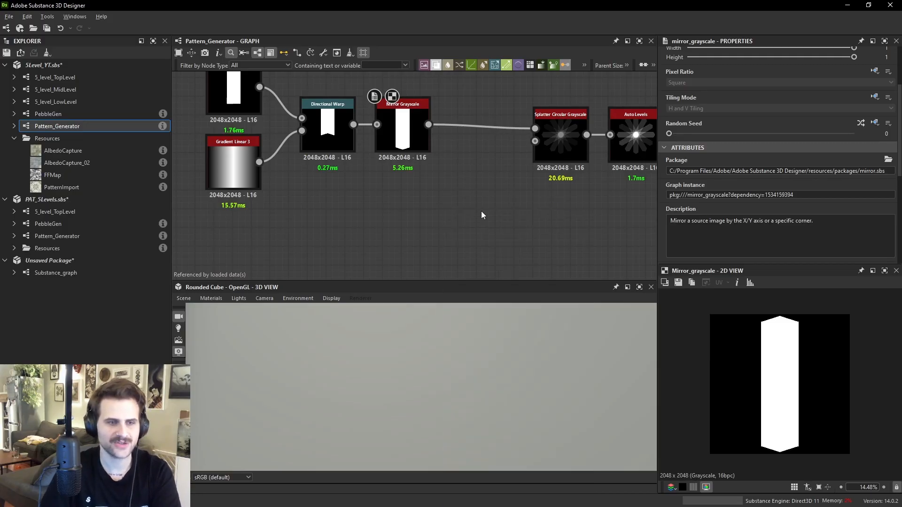
left_click_drag(429, 124, 445, 238)
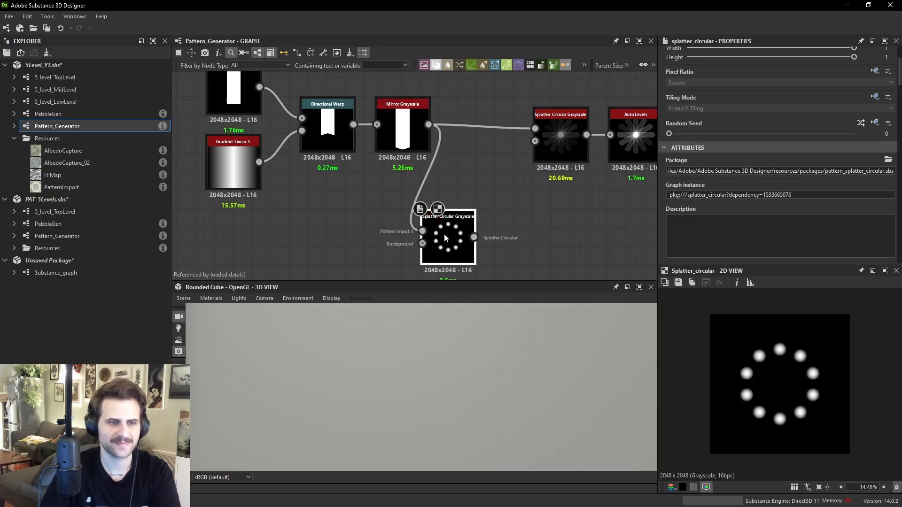
- Set the new splatter's pattern to Image Input
scroll(733, 197, "down", 10)
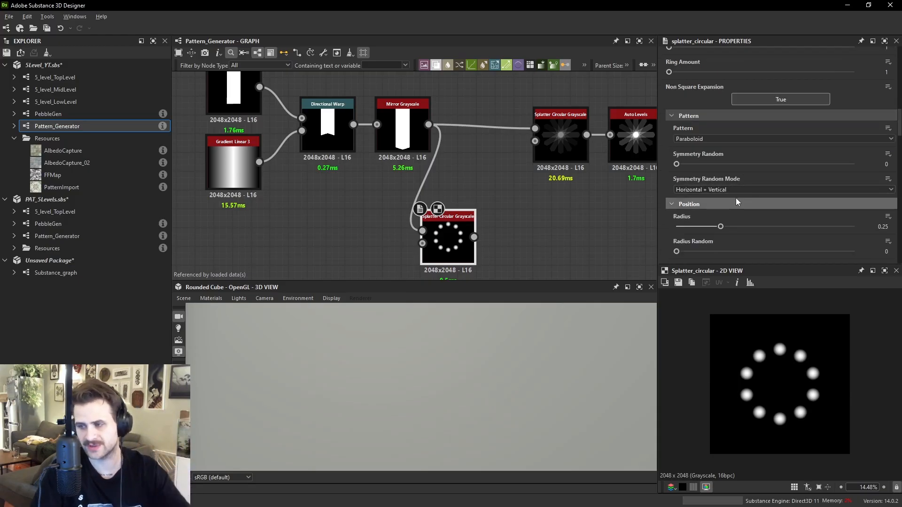
left_click(714, 139)
left_click(695, 148)
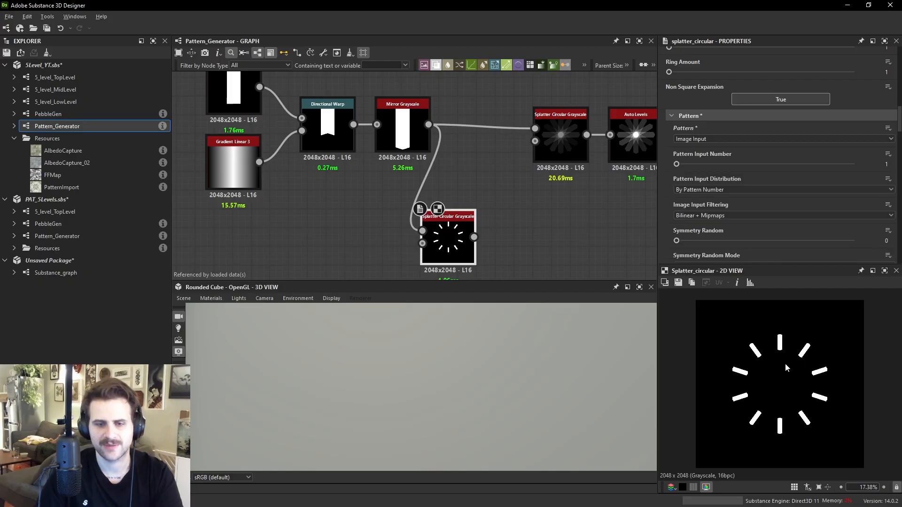
- Set the splatter's pattern amount to 8 and its radius to 0
scroll(704, 131, "up", 3)
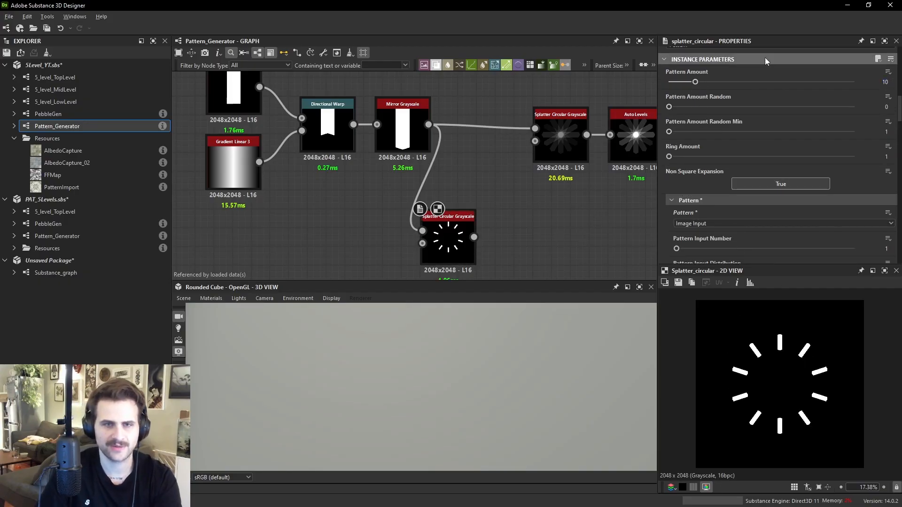
scroll(756, 81, "down", 2)
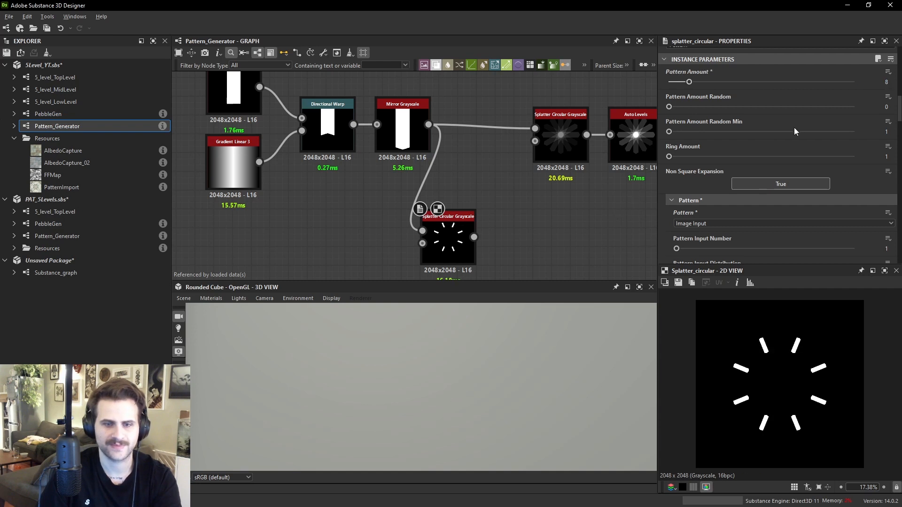
scroll(794, 127, "down", 5)
left_click_drag(719, 218, 661, 224)
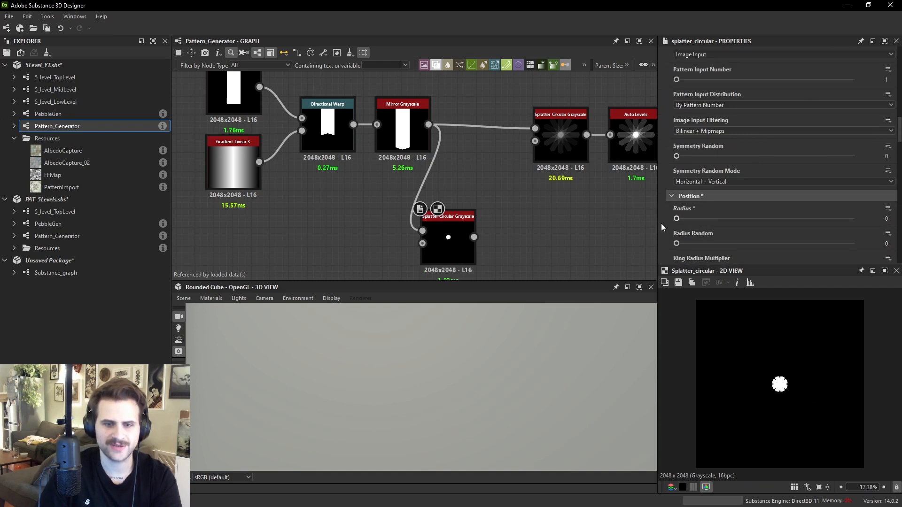
scroll(793, 379, "up", 5)
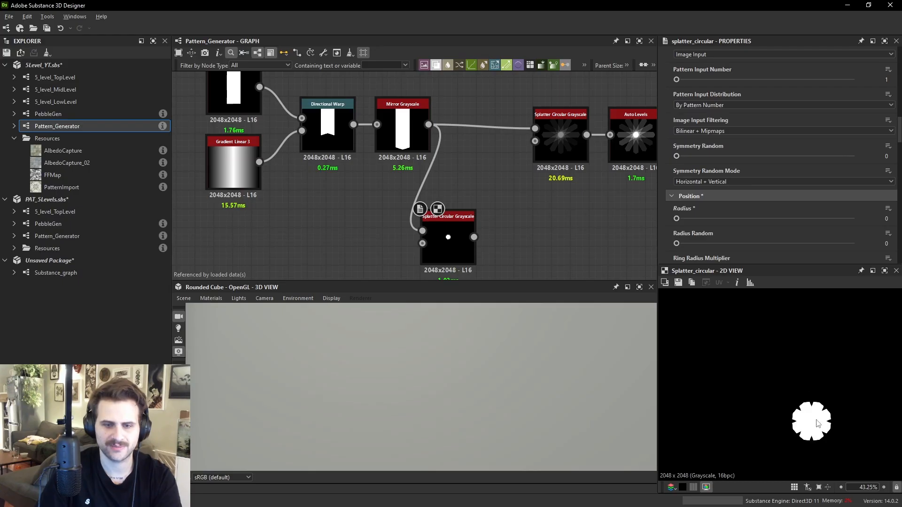
- Set the splatter's scale to 10 and its Size X to about 0.06
left_click(426, 149)
scroll(817, 399, "down", 5)
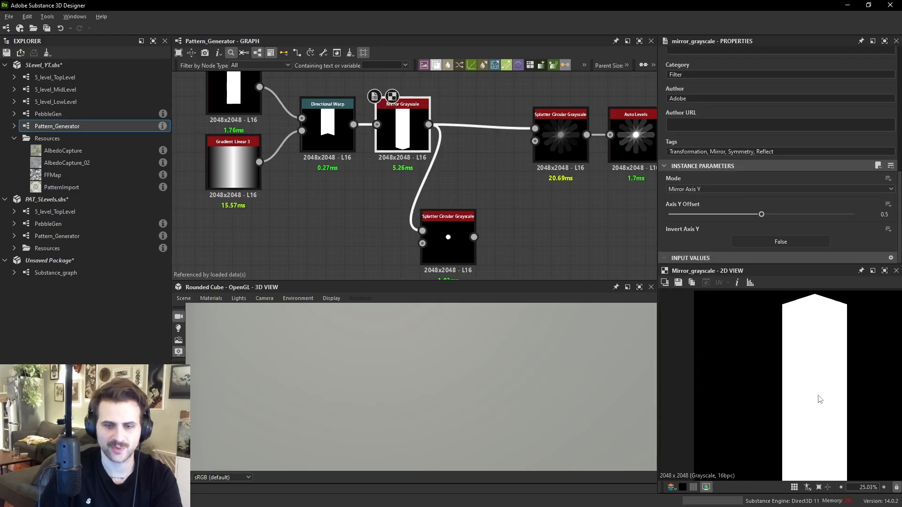
left_click(463, 246)
scroll(715, 191, "down", 5)
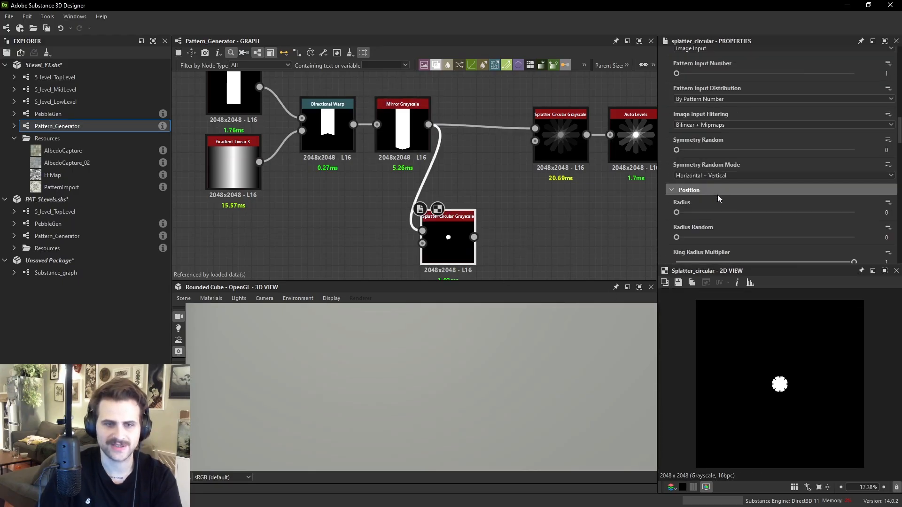
scroll(713, 218, "up", 3)
scroll(693, 225, "down", 1)
left_click_drag(765, 221, 864, 226)
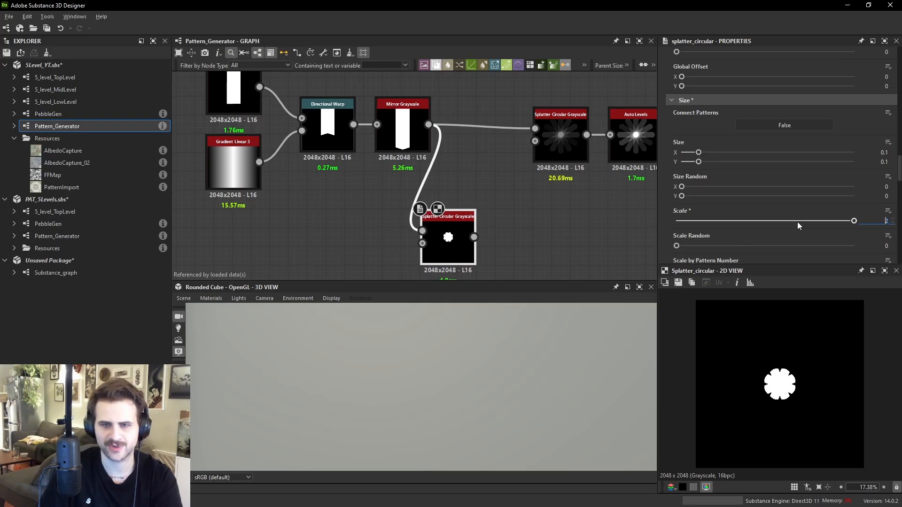
type("4")
key("Return")
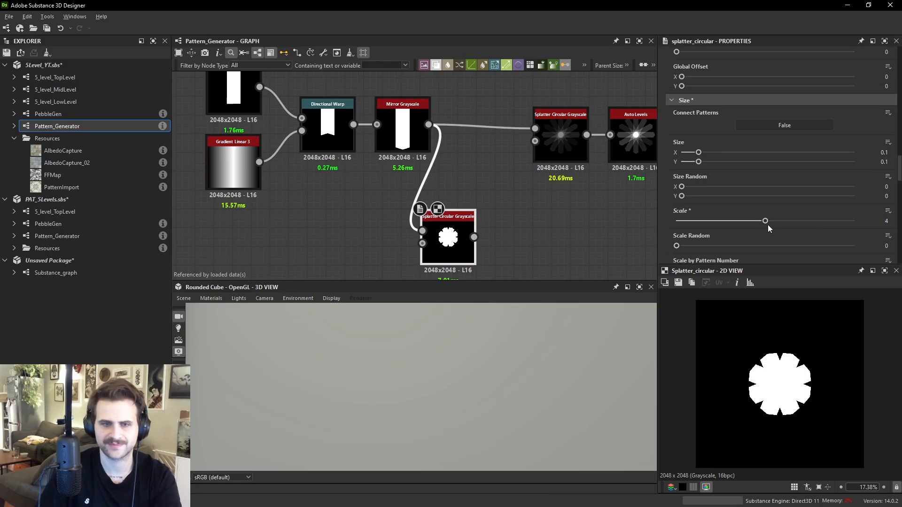
left_click_drag(787, 221, 856, 222)
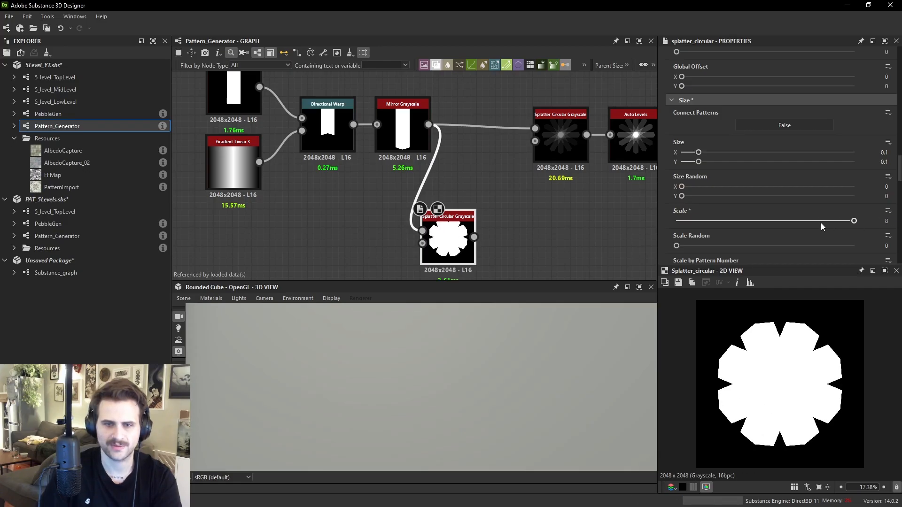
key("Tab")
type("10")
key("Return")
left_click_drag(692, 154, 692, 156)
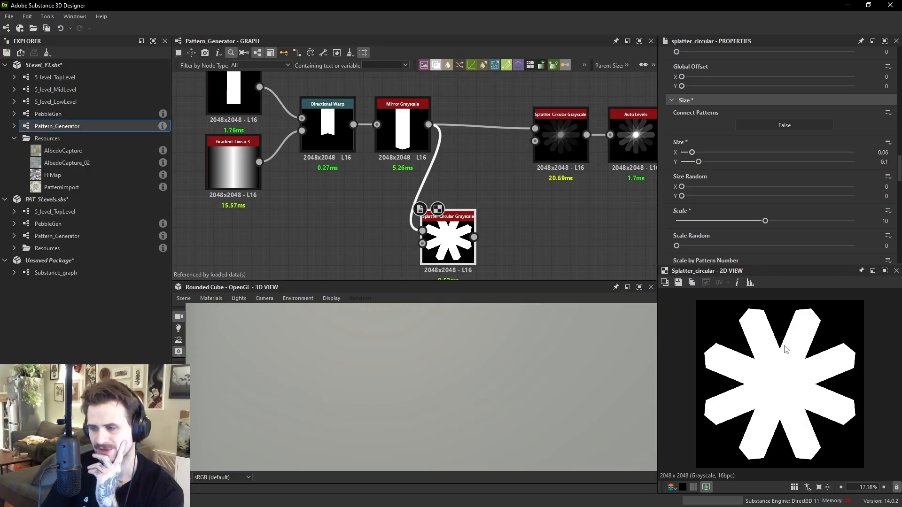
- Set the splatter's Luminance by Pattern Number to 1 to vary the petal brightness
scroll(769, 165, "down", 3)
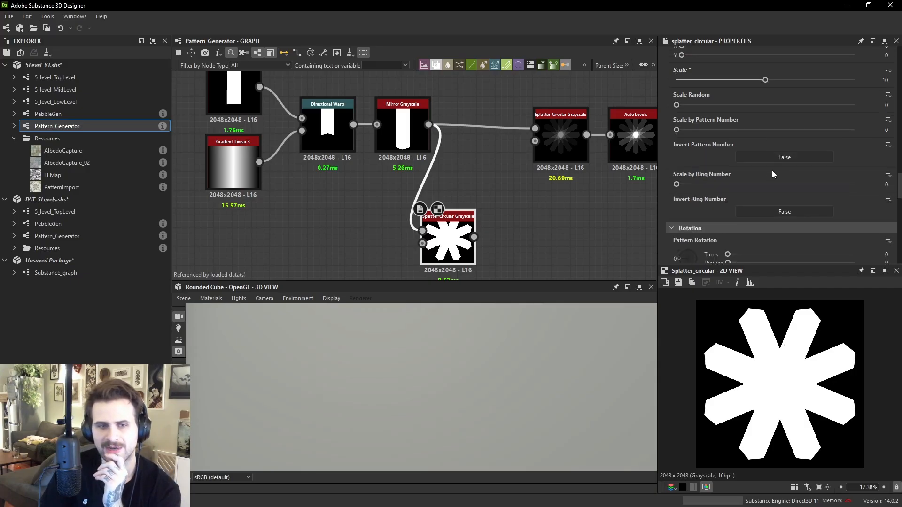
scroll(771, 170, "down", 3)
scroll(771, 170, "down", 3)
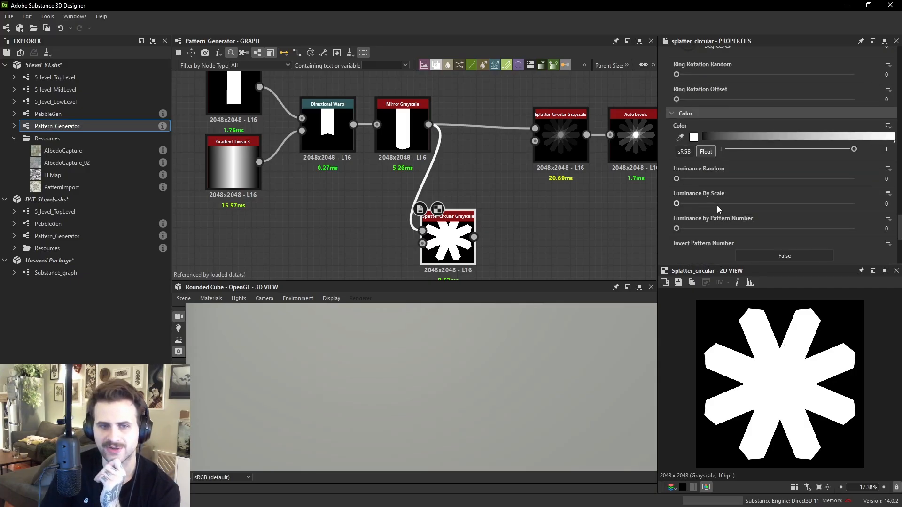
left_click_drag(676, 228, 872, 251)
scroll(849, 407, "up", 5)
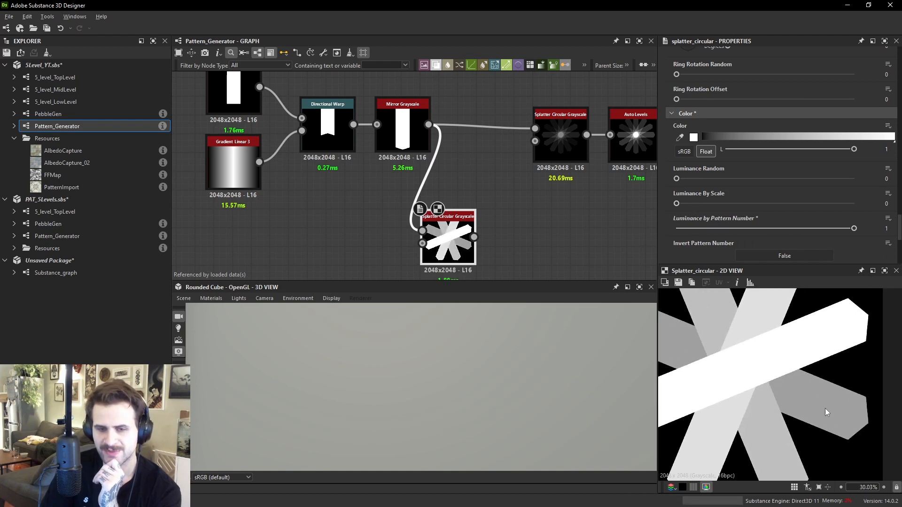
middle_click_drag(823, 400, 844, 402)
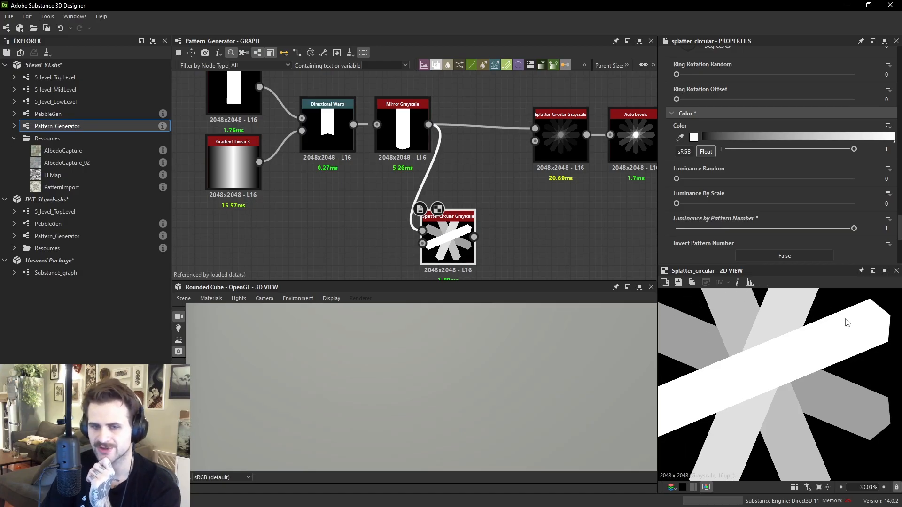
scroll(835, 346, "down", 3)
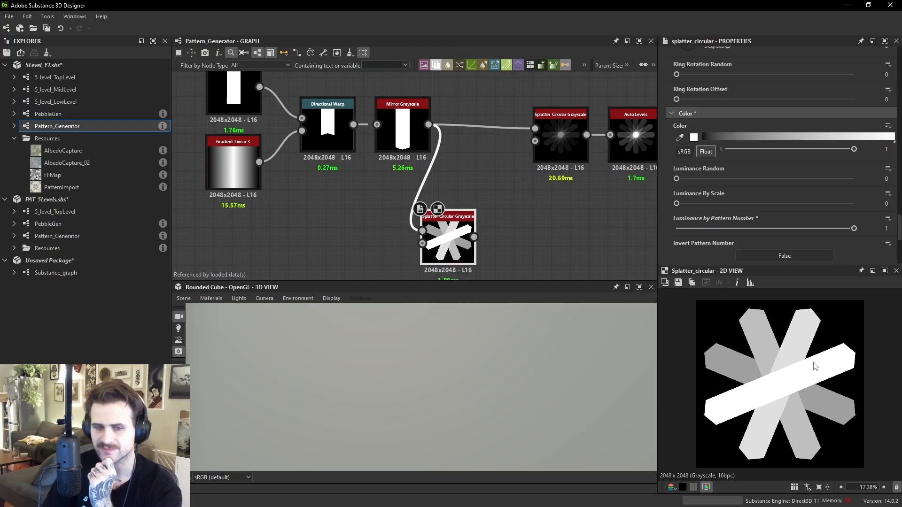
- Try an Edge Detect node on the splatter output with higher edge roundness and width, and delete it
key("space")
type("edge")
key("Return")
left_click_drag(475, 242, 517, 237)
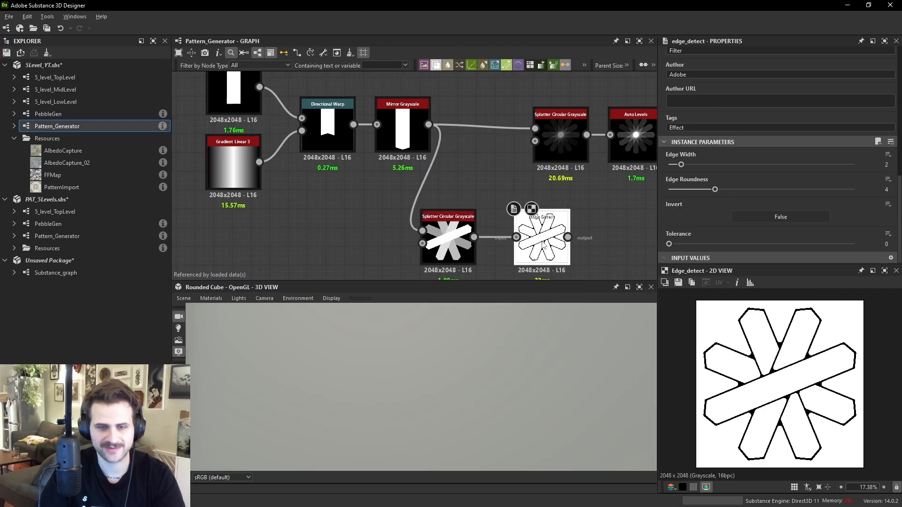
left_click_drag(688, 188, 789, 195)
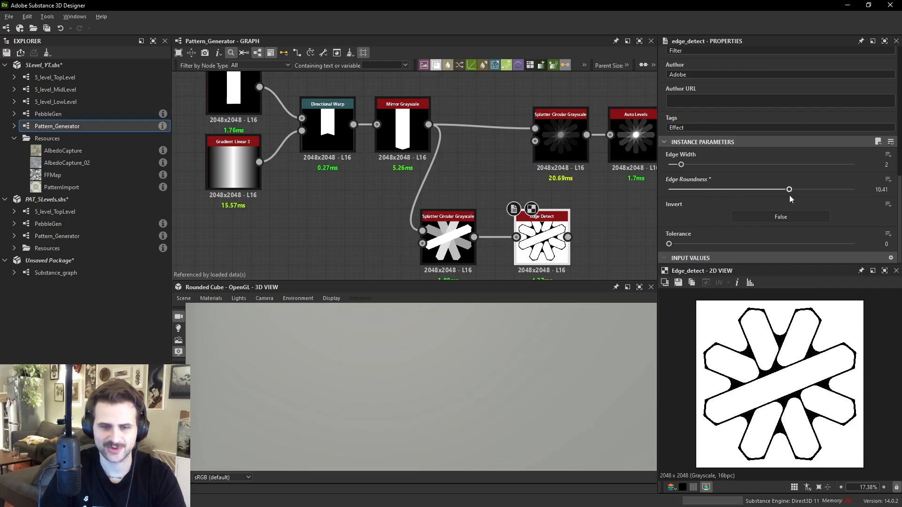
scroll(779, 384, "down", 2)
mouse_move(681, 165)
left_mouse_down()
mouse_move(729, 169)
mouse_move(691, 174)
left_mouse_up()
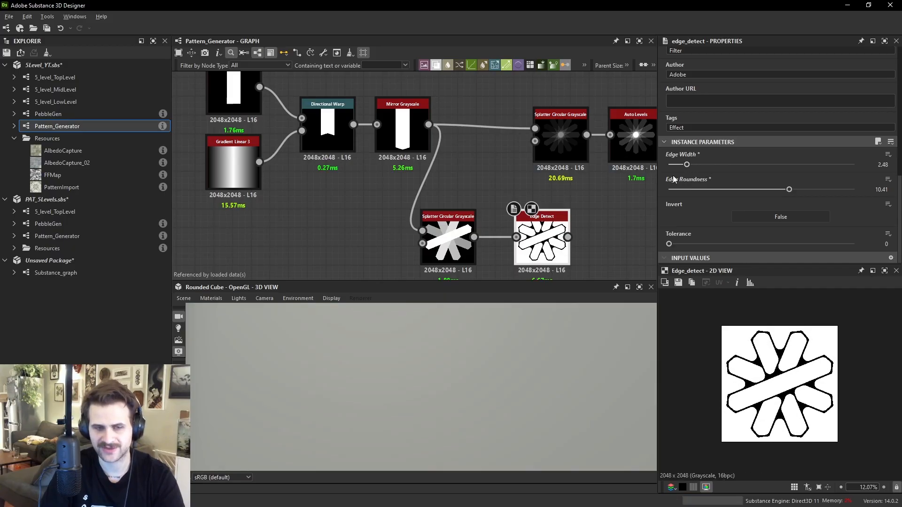
key("Delete")
left_click(456, 256)
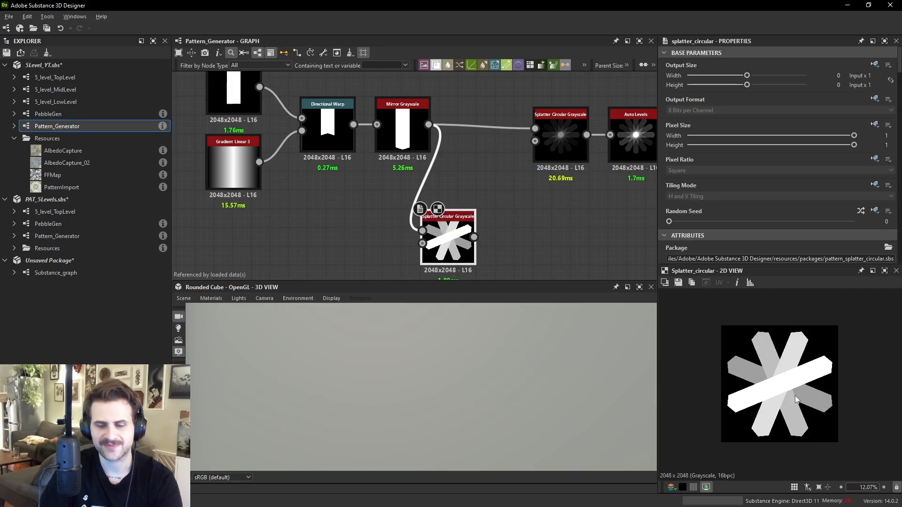
- Review the Splatter Circular node's pattern parameters
scroll(779, 376, "up", 4)
scroll(781, 187, "down", 2)
scroll(781, 183, "down", 10)
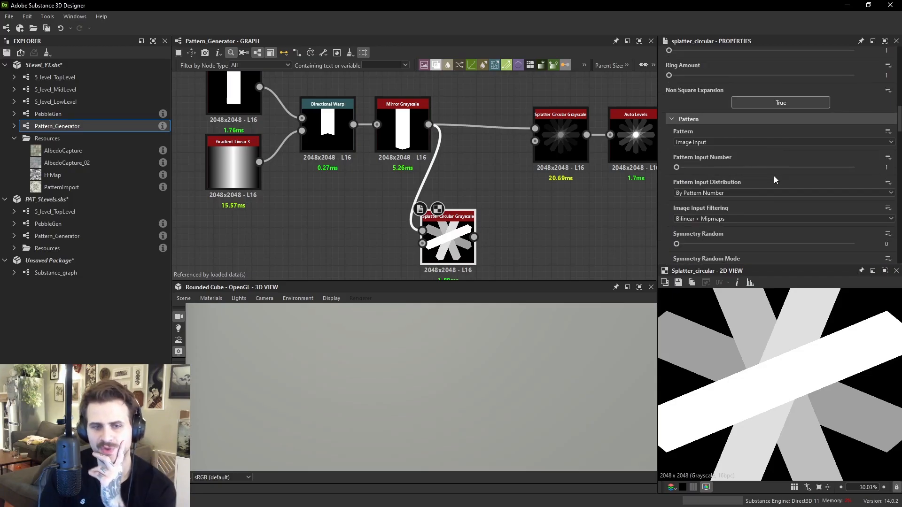
- Switch the splatter's Blending Mode between Add and Max to compare them, leaving it on Add
scroll(768, 187, "down", 8)
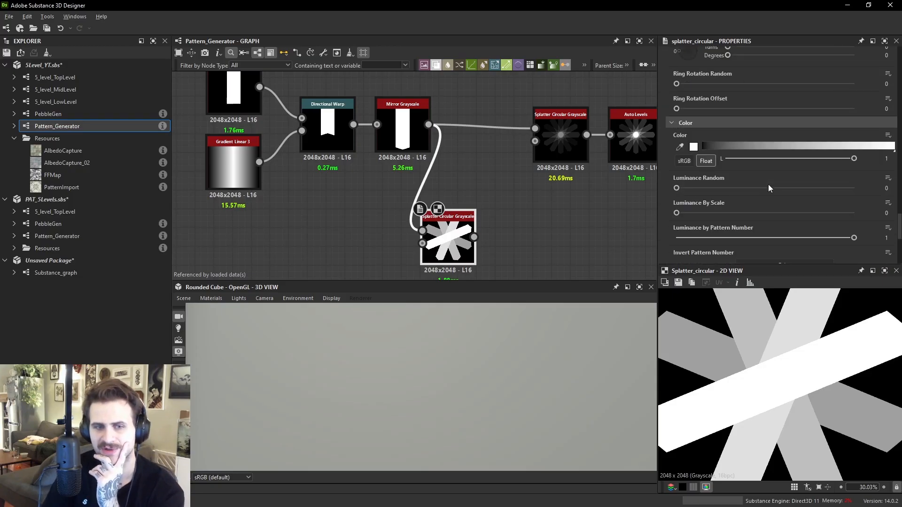
scroll(719, 376, "up", 1)
mouse_move(735, 358)
middle_mouse_down()
mouse_move(719, 367)
mouse_move(740, 356)
middle_mouse_up()
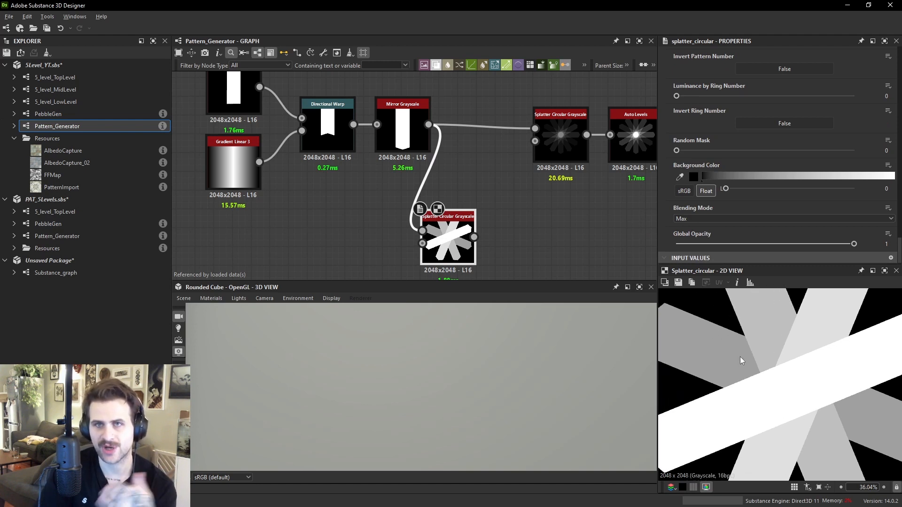
middle_click_drag(776, 326, 770, 337)
middle_click_drag(829, 335, 771, 340)
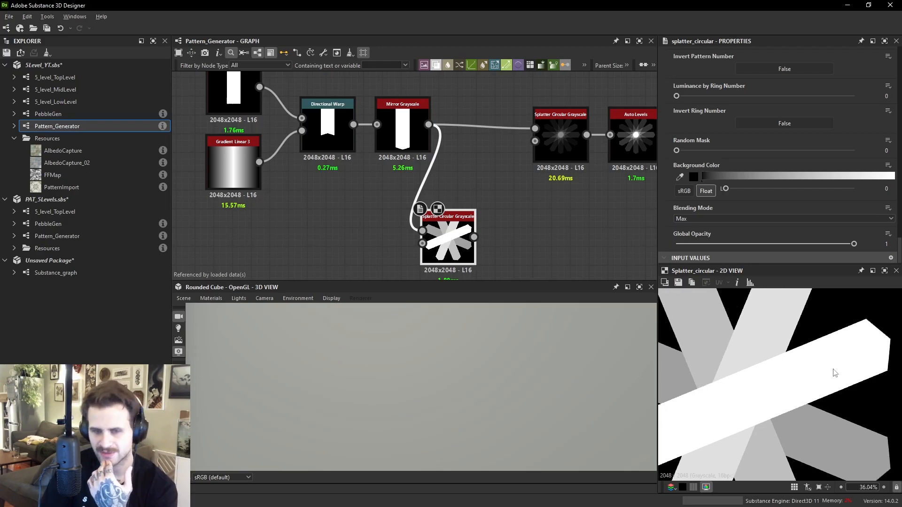
left_click(691, 220)
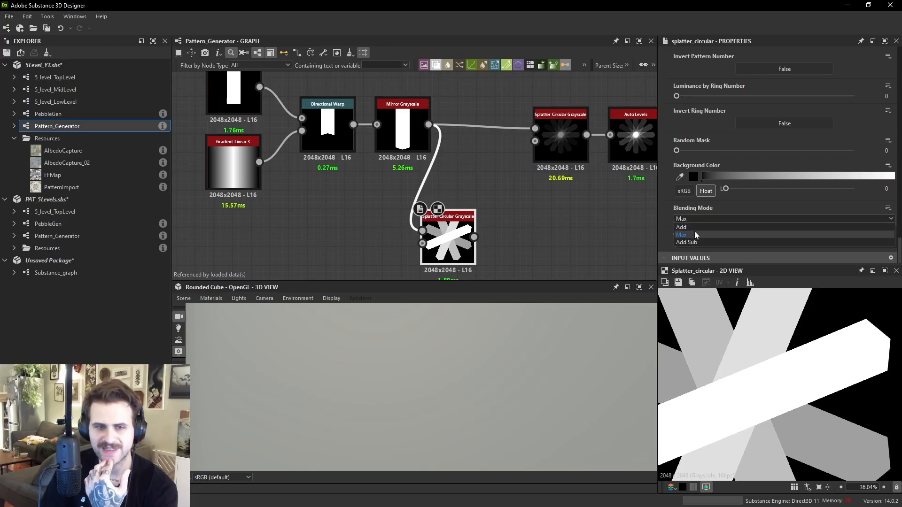
left_click(694, 231)
mouse_move(715, 374)
middle_mouse_down()
mouse_move(784, 353)
mouse_move(713, 368)
middle_mouse_up()
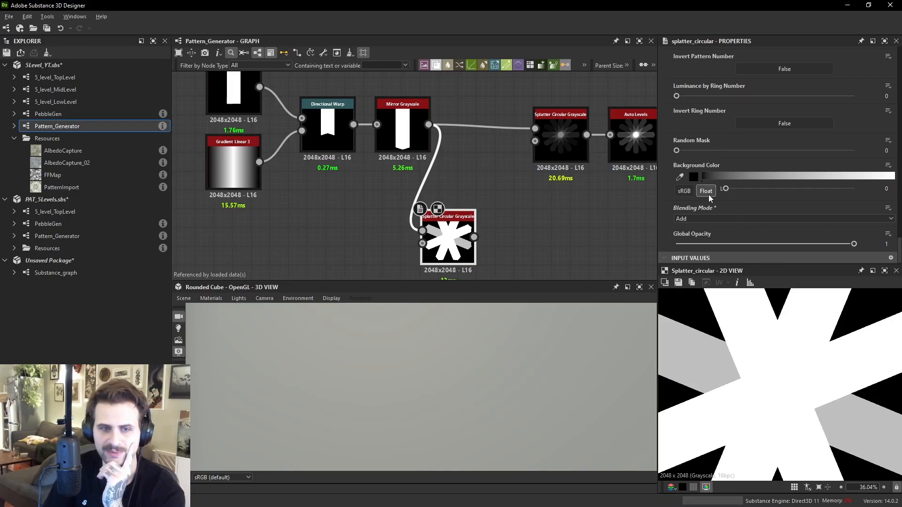
left_click(691, 218)
left_click(689, 232)
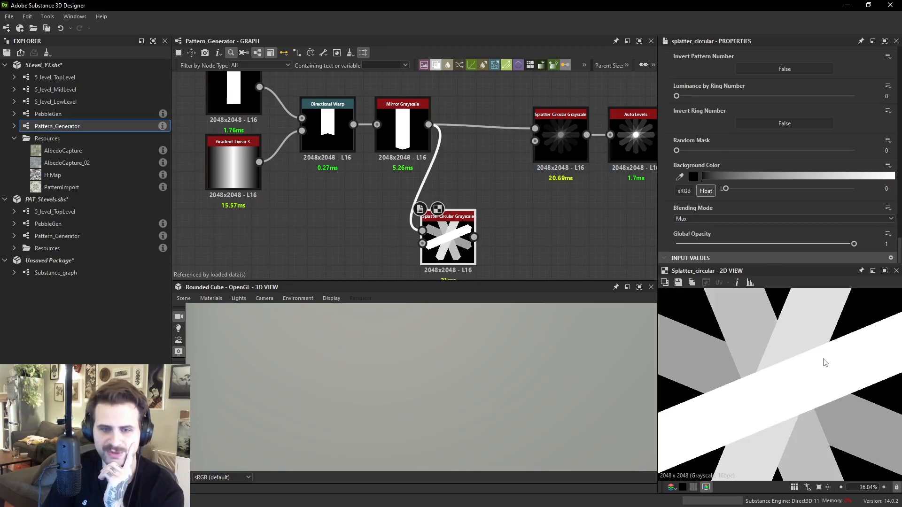
scroll(798, 373, "up", 2)
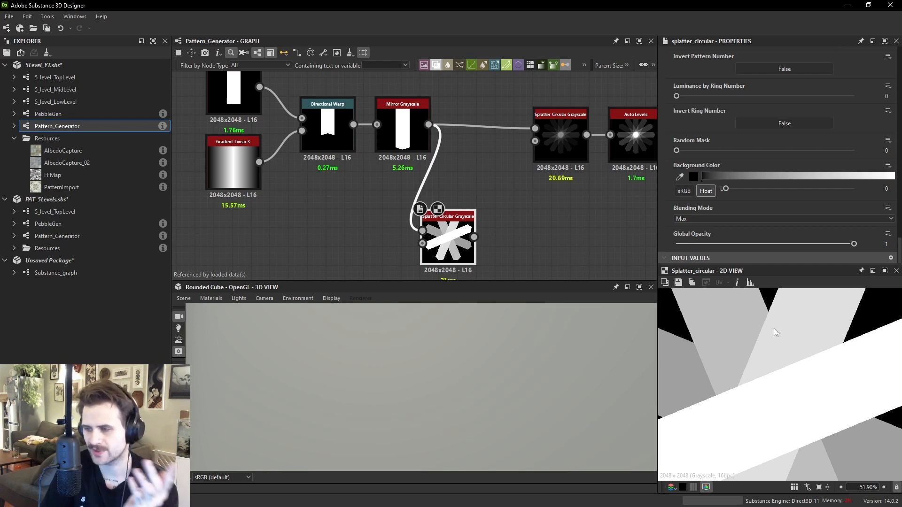
left_click(709, 217)
left_click(684, 227)
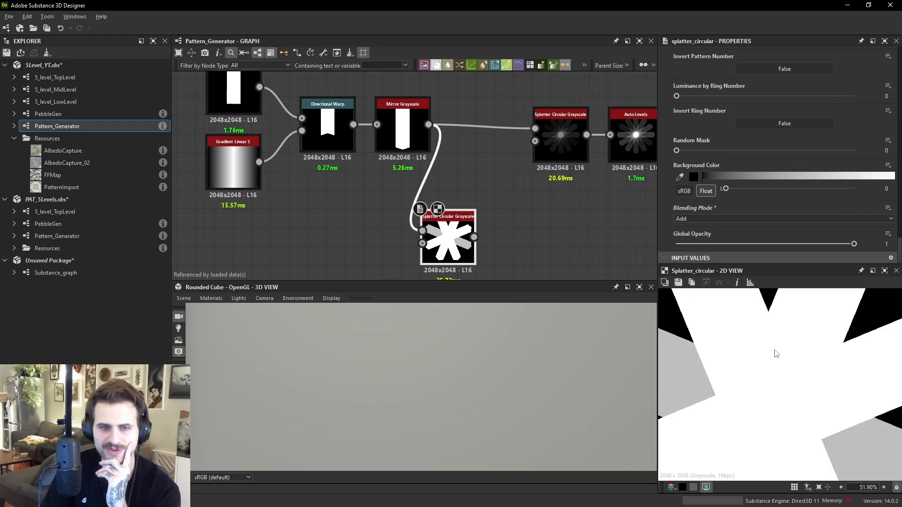
- Lower the splatter's Color luminance to 0.19 and compare Max and Add blending again, keeping Add
scroll(769, 154, "up", 5)
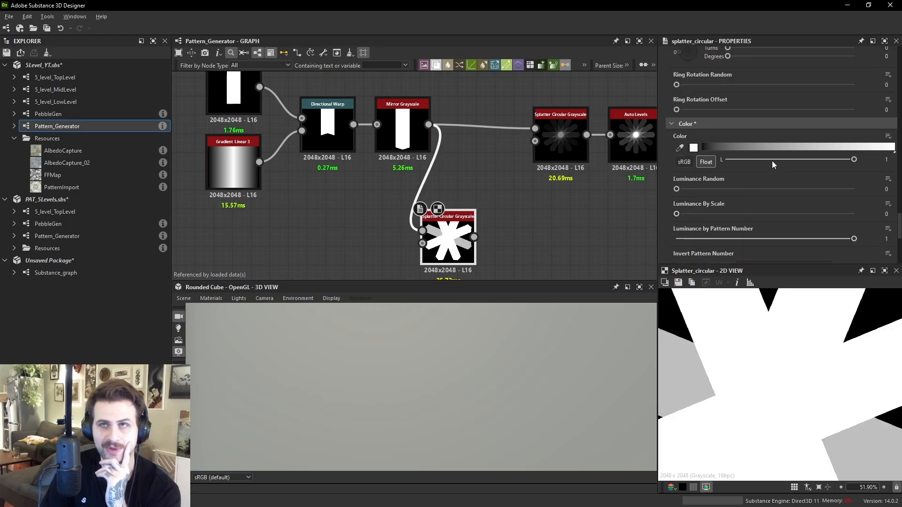
left_click_drag(854, 160, 750, 168)
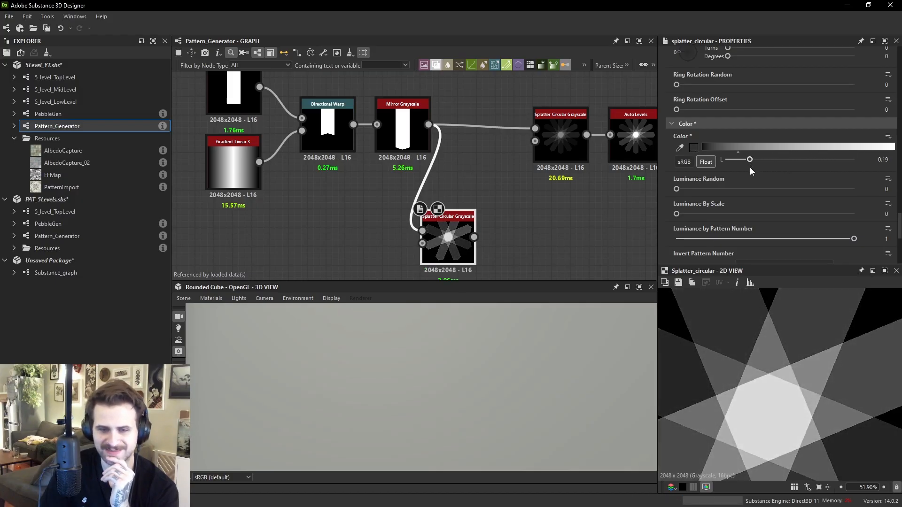
scroll(799, 401, "down", 2)
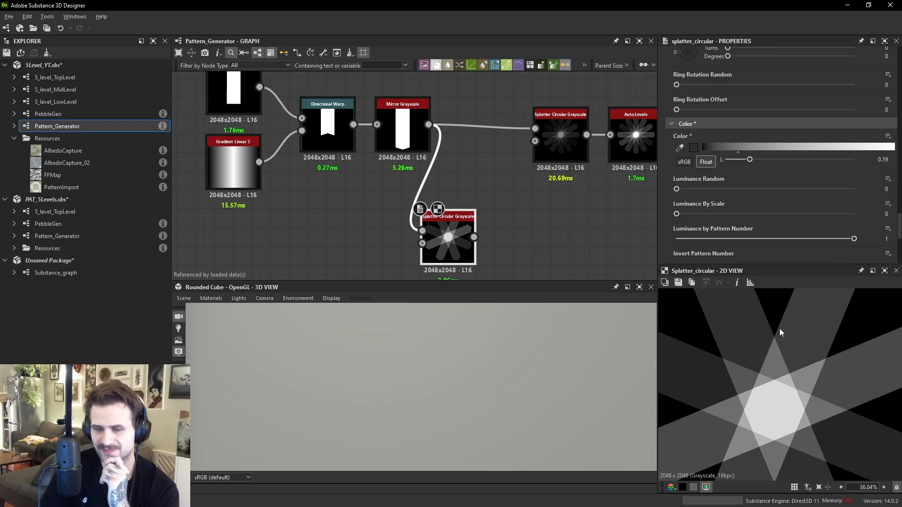
scroll(726, 214, "down", 3)
left_click(702, 247)
left_click(702, 266)
scroll(725, 381, "down", 1)
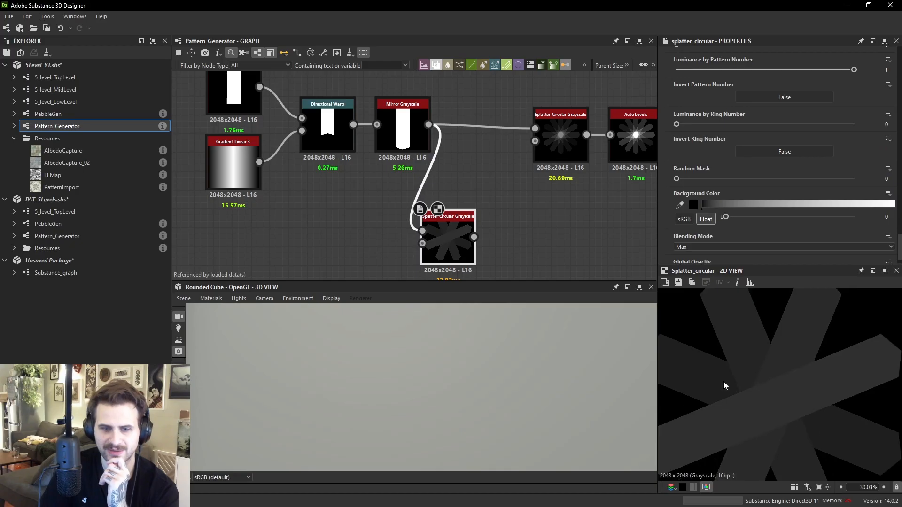
scroll(711, 387, "up", 2)
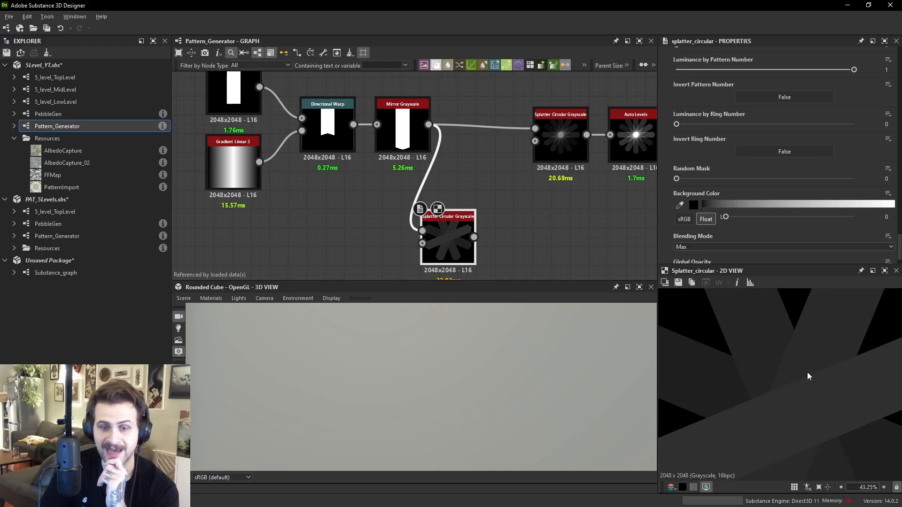
left_click(711, 247)
left_click(690, 255)
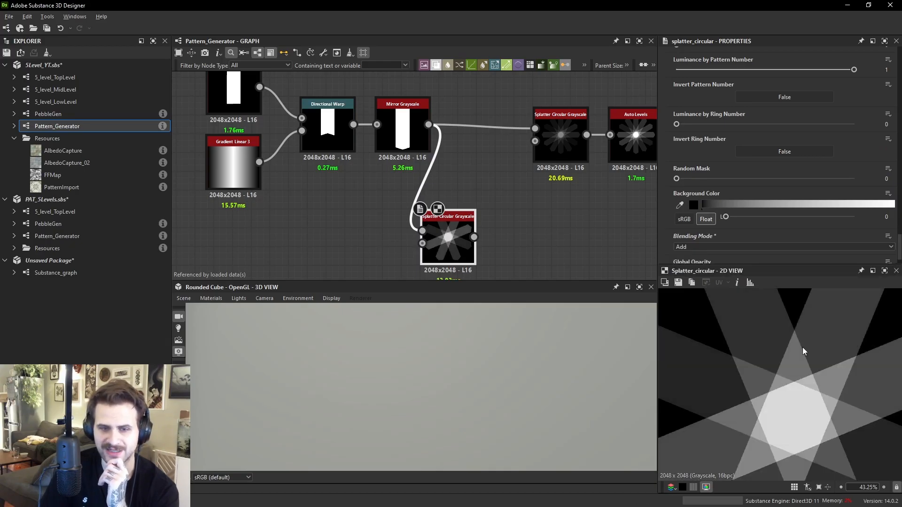
- Add an Edge Detect node after the second splatter and set its Edge Roundness to 0
middle_click_drag(563, 241, 543, 224)
left_click(524, 217)
key("space")
type("ed")
left_click(536, 213)
left_click_drag(454, 219, 496, 219)
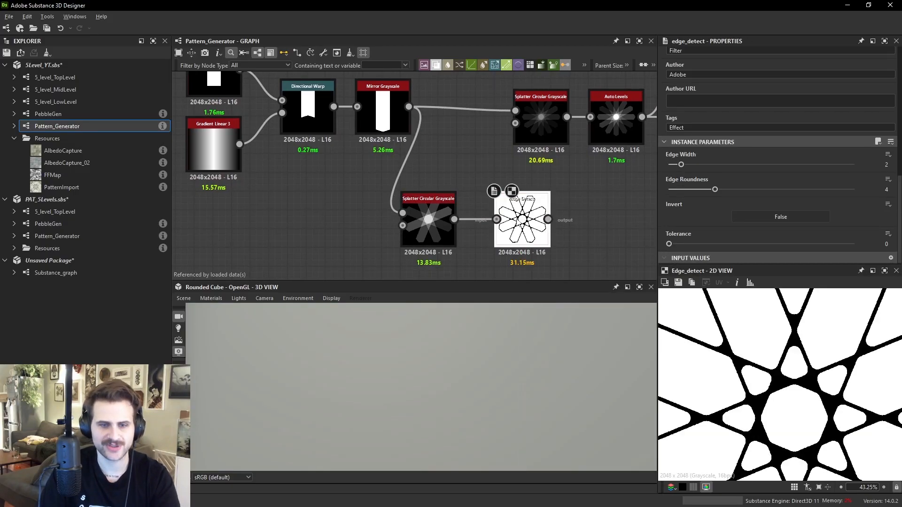
left_click(669, 190)
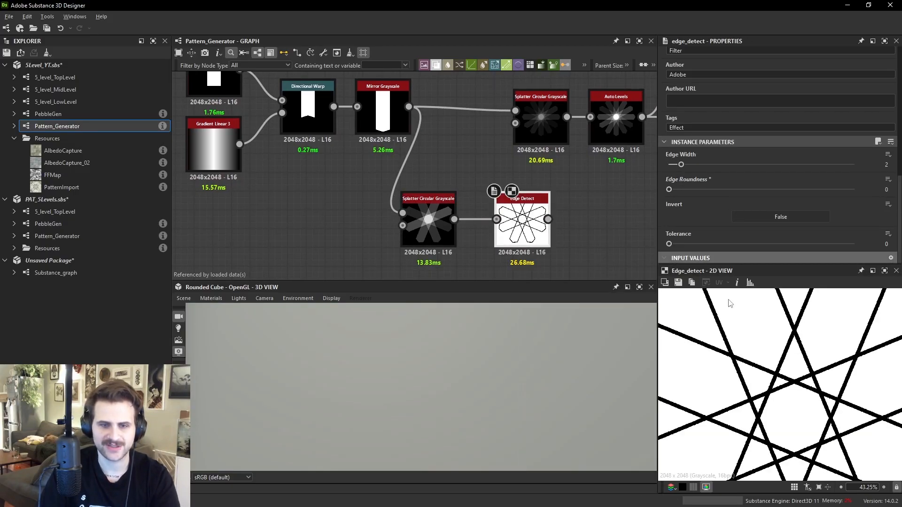
- Compare with the tile reference and set the second splatter's Size to about 0.09 X and 0.08 Y
scroll(802, 401, "down", 3)
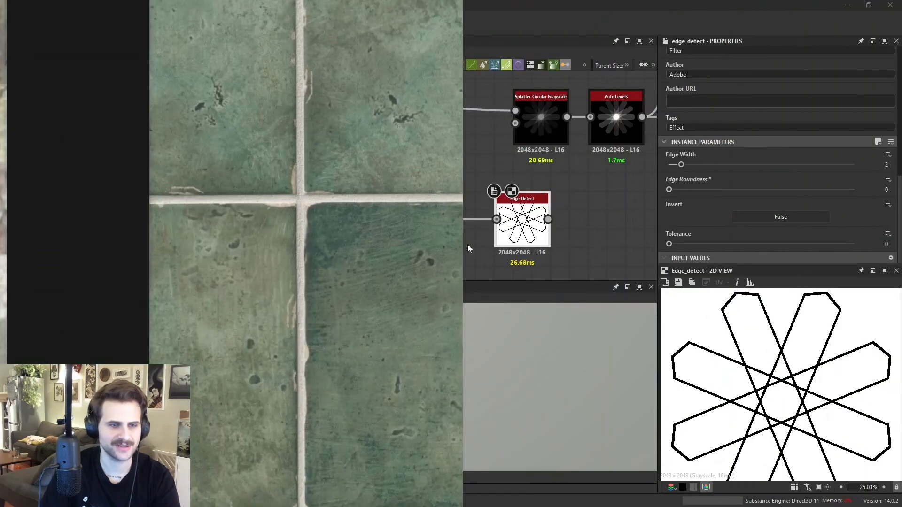
scroll(467, 244, "down", 1)
scroll(813, 391, "down", 3)
middle_click_drag(462, 176, 540, 199)
left_click(490, 217)
double_click(489, 218)
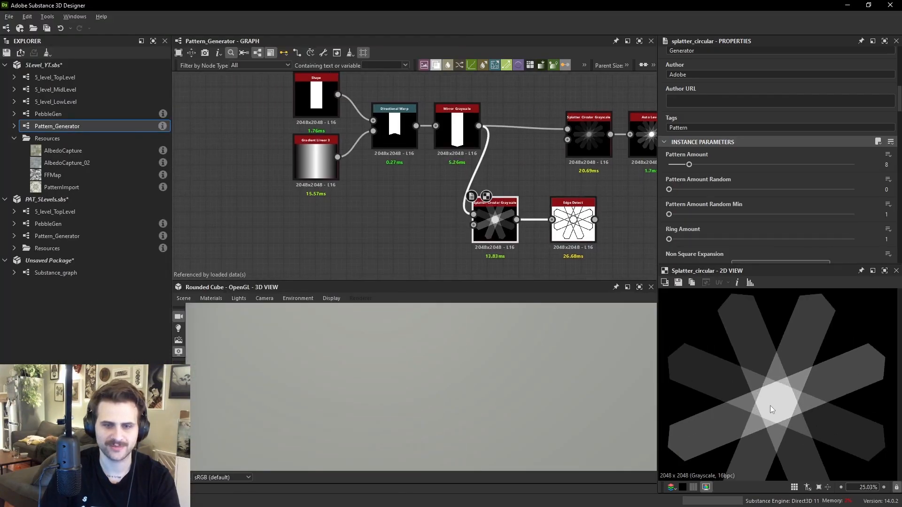
scroll(752, 199, "down", 8)
scroll(742, 209, "down", 9)
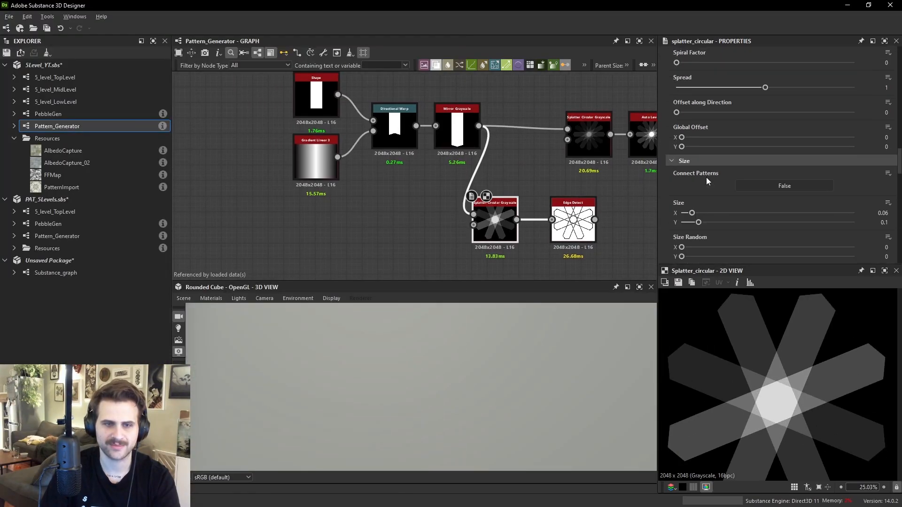
left_click_drag(698, 222, 696, 213)
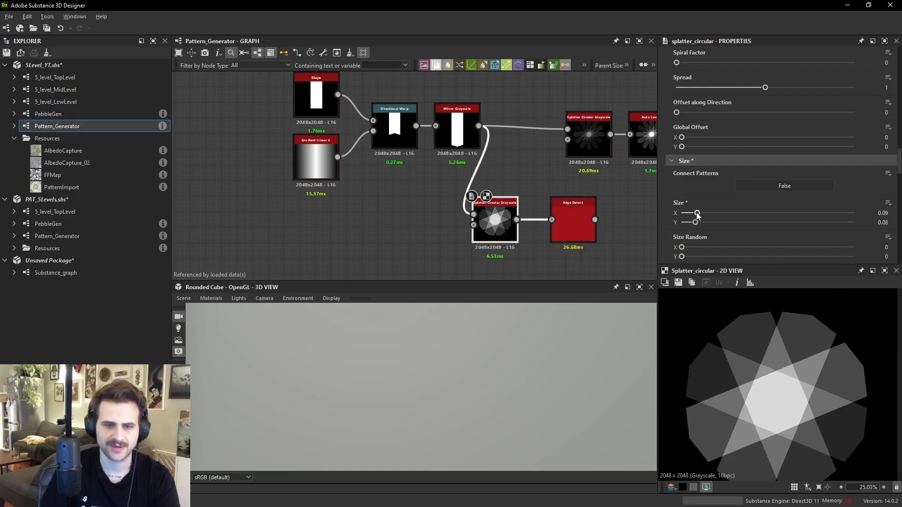
- Increase the second splatter's Pattern Amount to 10
double_click(576, 203)
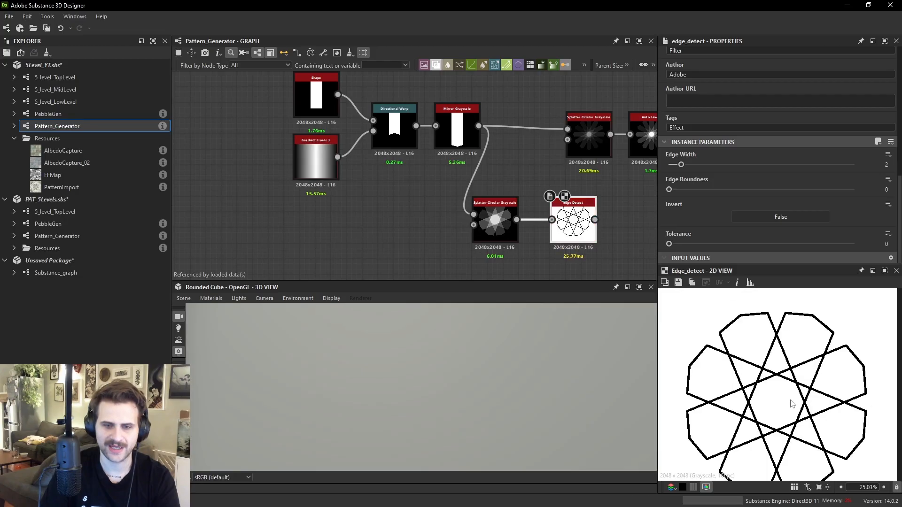
double_click(495, 220)
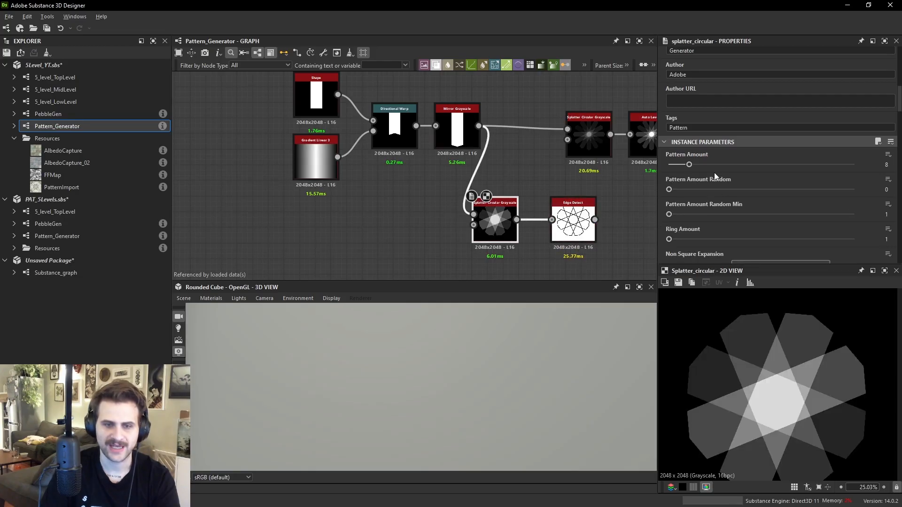
left_click_drag(690, 165, 700, 170)
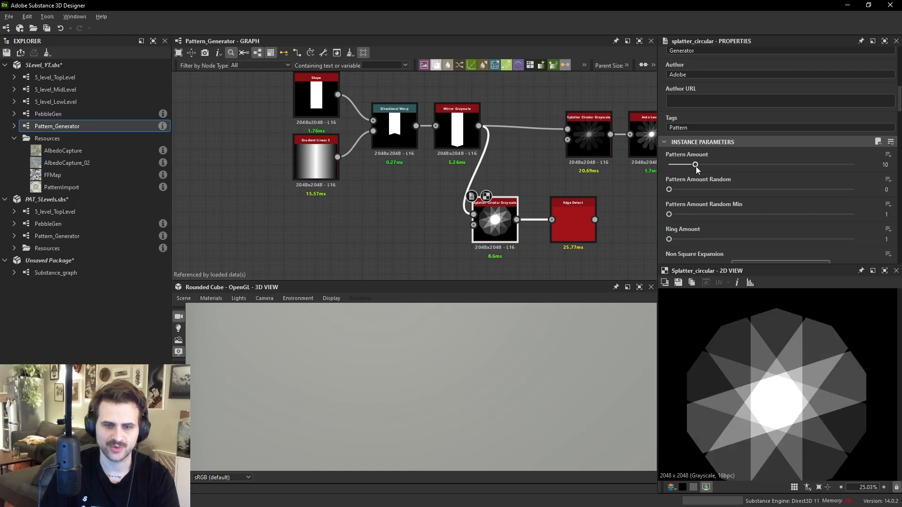
- Set the second splatter's Size X to 0.06
scroll(695, 168, "down", 5)
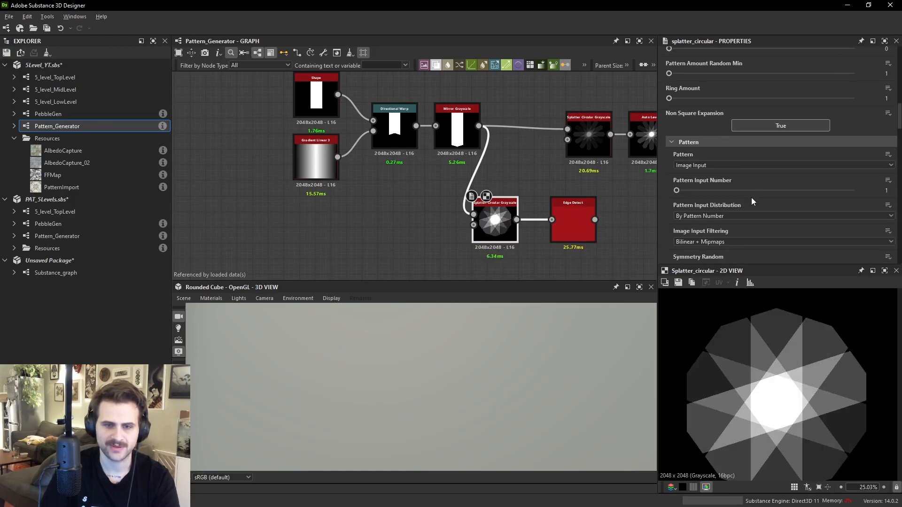
scroll(724, 190, "down", 9)
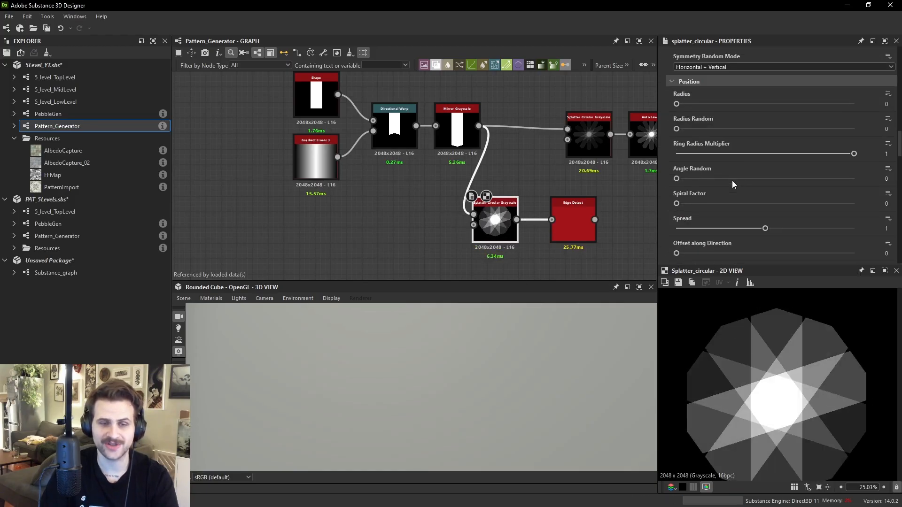
scroll(737, 155, "up", 8)
scroll(741, 160, "up", 1)
scroll(741, 160, "down", 12)
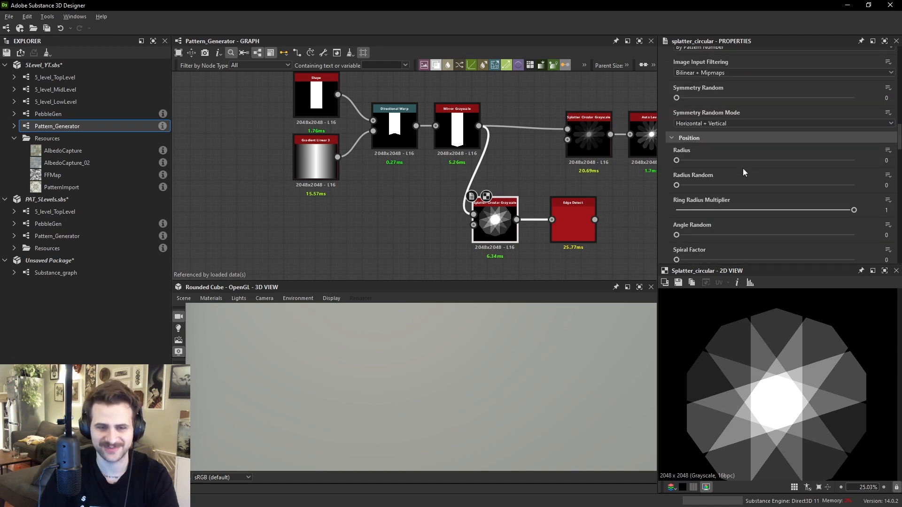
left_click_drag(695, 213, 691, 213)
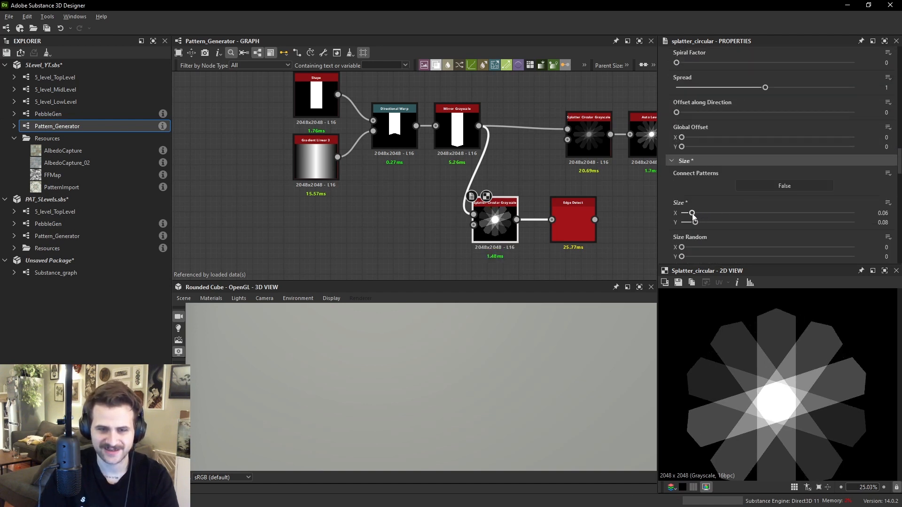
scroll(700, 234, "down", 3)
- Try enlarging the splatter's Size Y, check the Edge Detect result, and undo it
left_click_drag(684, 222, 726, 222)
double_click(574, 222)
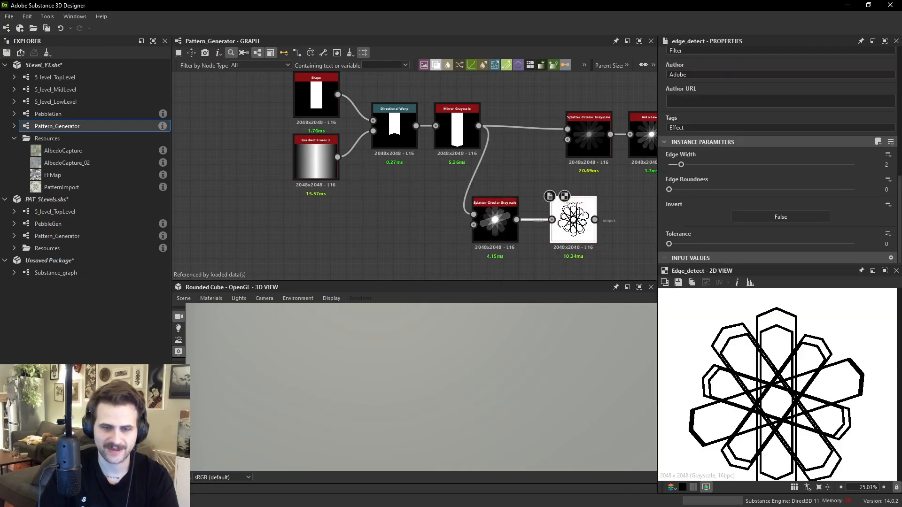
key("ctrl+z")
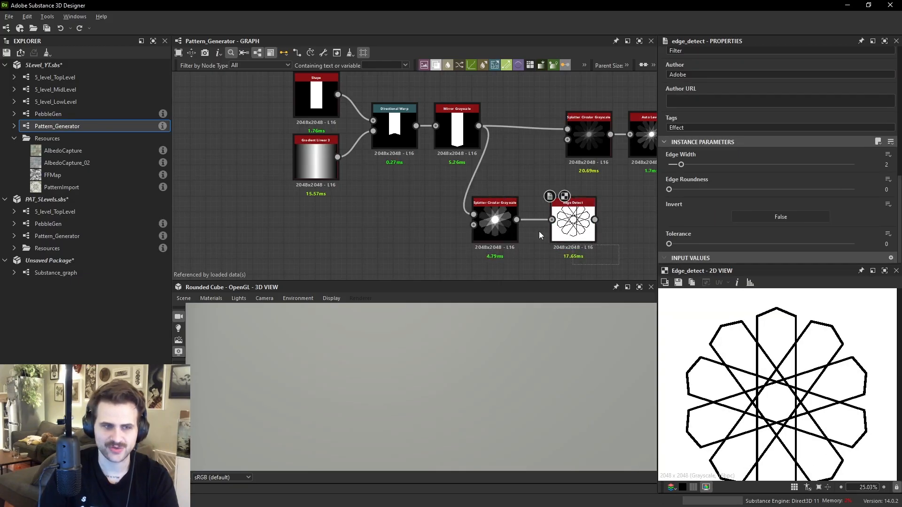
- Delete the second splatter and its Edge Detect node from the graph
scroll(537, 189, "down", 1)
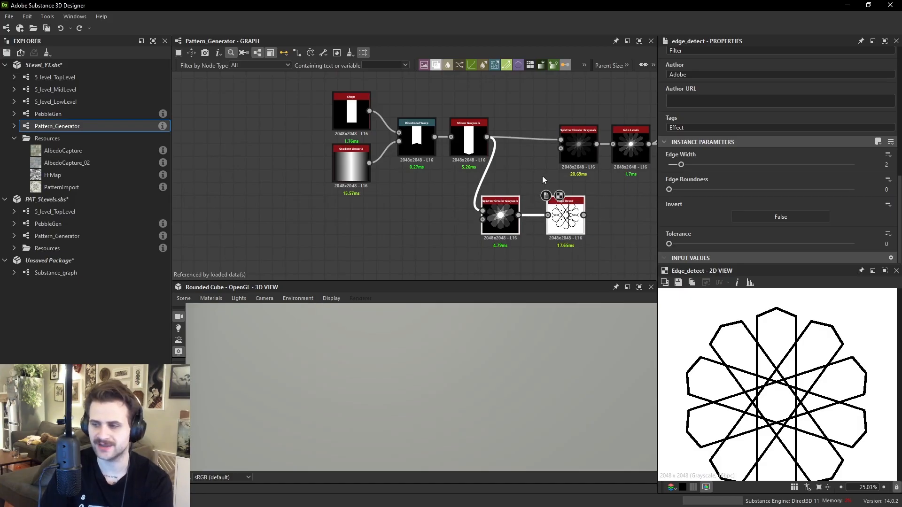
key("Delete")
left_click(456, 151)
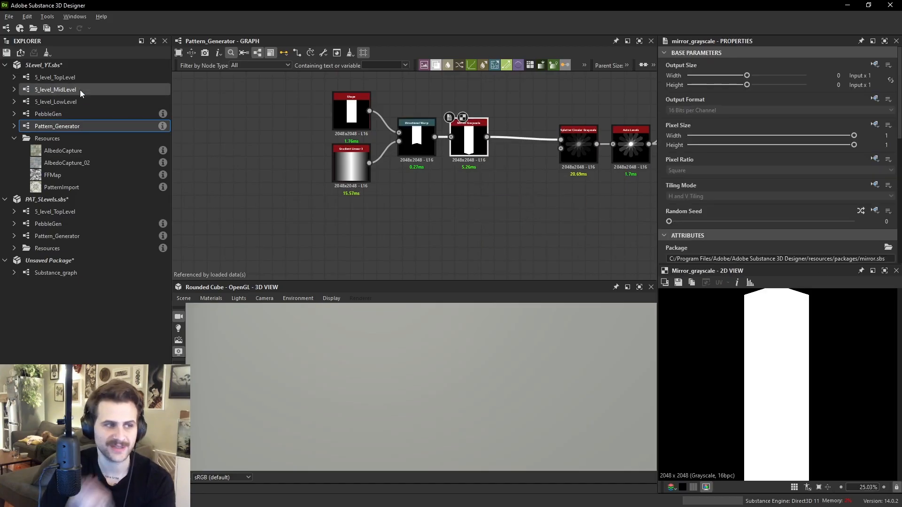
- Open the 5_level_MidLevel graph and navigate to its tile pattern node frames
left_click(81, 89)
double_click(82, 89)
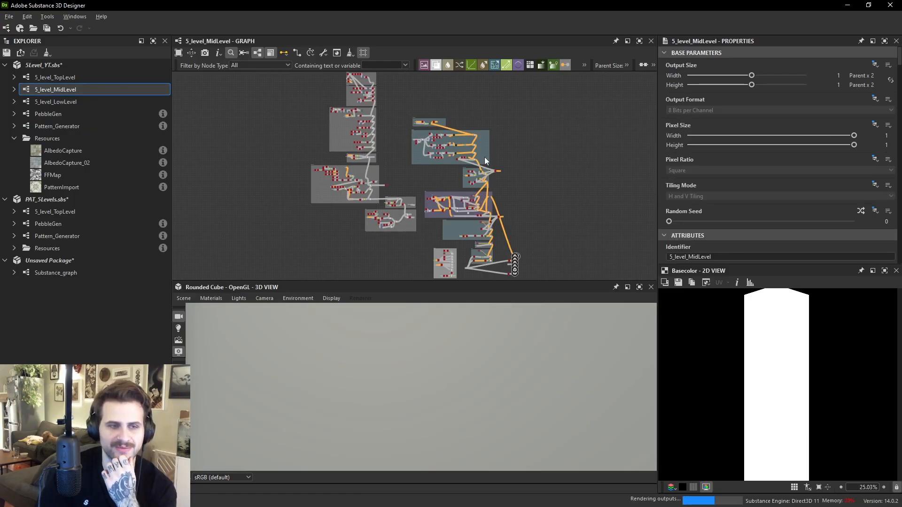
scroll(481, 181, "up", 9)
middle_click_drag(470, 169, 516, 255)
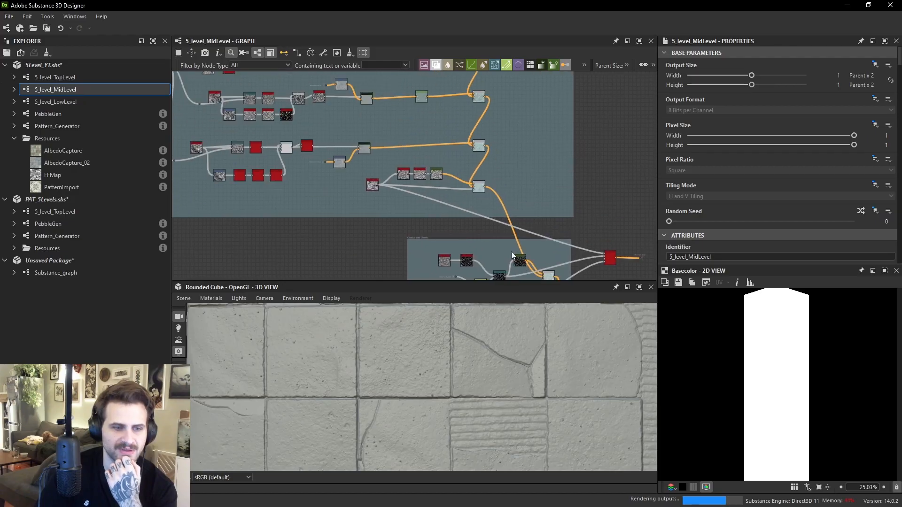
scroll(458, 347, "up", 3)
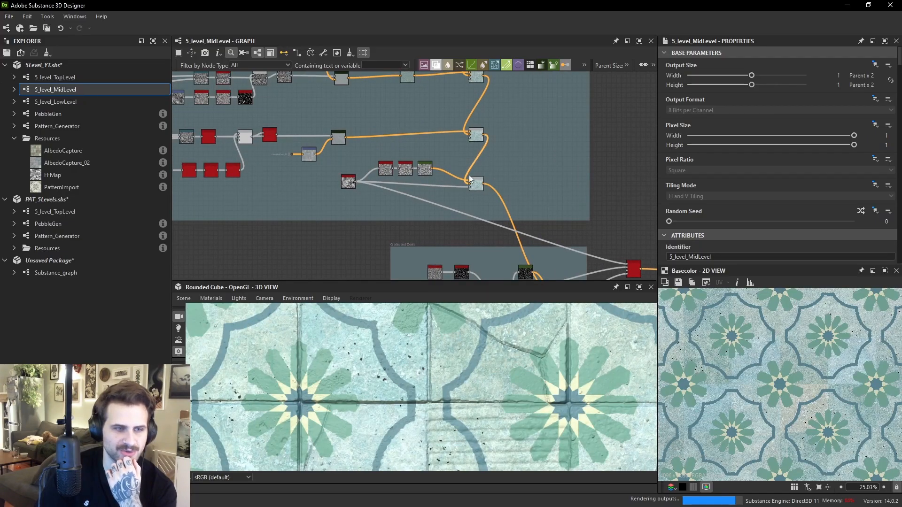
- Inspect the Blend nodes that combine the star-flower tile pattern layers in the 5_level_MidLevel graph
scroll(556, 207, "down", 6)
middle_click_drag(582, 202, 553, 238)
middle_click_drag(527, 203, 487, 80)
middle_click_drag(510, 258, 511, 168)
scroll(516, 167, "up", 4)
scroll(542, 177, "down", 3)
mouse_move(555, 218)
middle_mouse_down()
mouse_move(545, 148)
mouse_move(543, 217)
middle_mouse_up()
scroll(502, 110, "up", 1)
scroll(503, 112, "up", 3)
left_click_drag(491, 79, 479, 122)
scroll(414, 164, "up", 2)
double_click(414, 164)
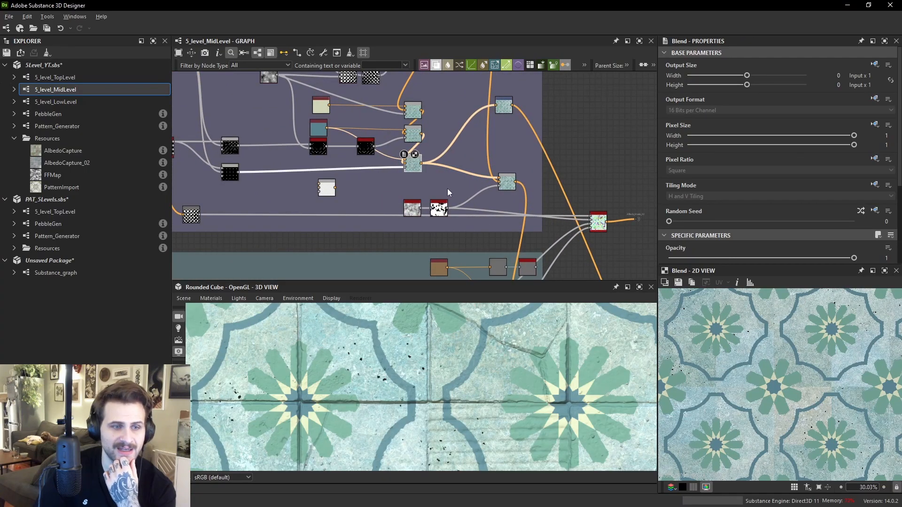
- Inspect the Blend nodes and the histogram_scan mask that combine the tile pattern layers
scroll(474, 185, "up", 3)
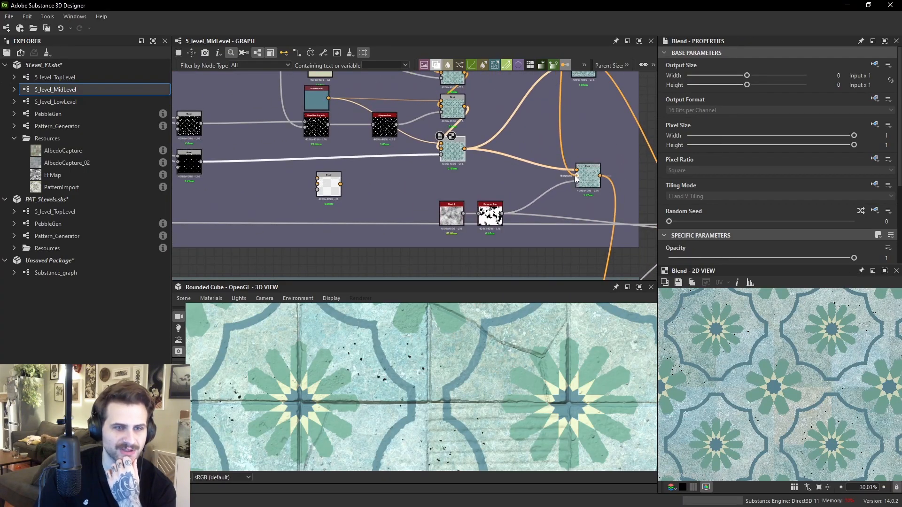
middle_click_drag(596, 168, 504, 197)
scroll(505, 197, "down", 1)
left_click_drag(505, 203, 523, 187)
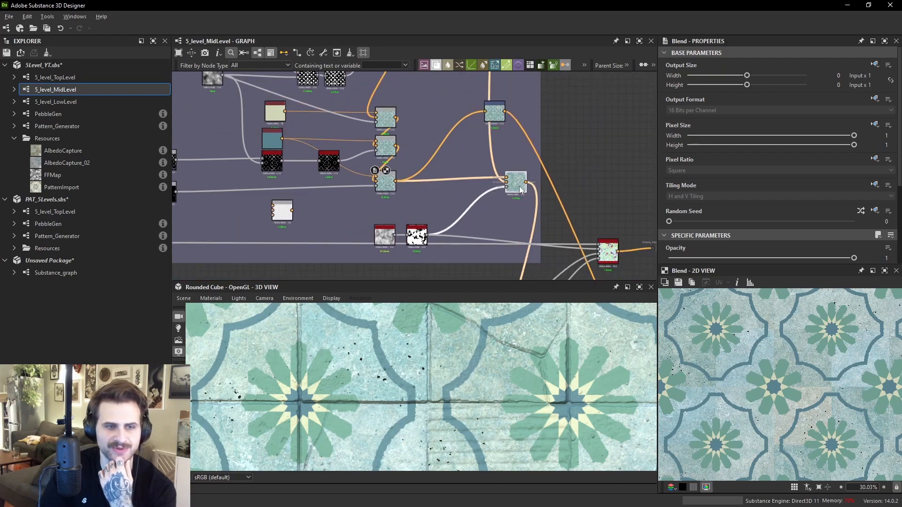
scroll(517, 187, "up", 1)
middle_click_drag(820, 336, 752, 388)
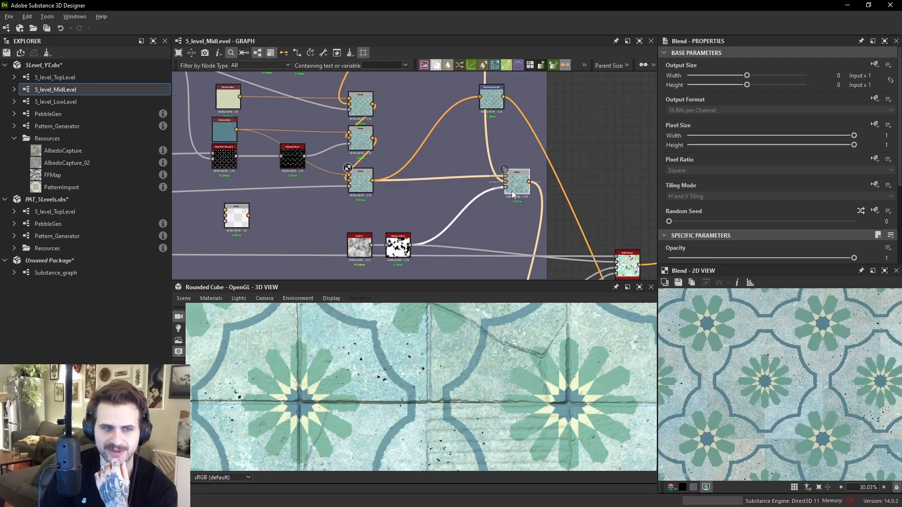
scroll(510, 189, "up", 1)
left_click_drag(504, 182, 788, 356)
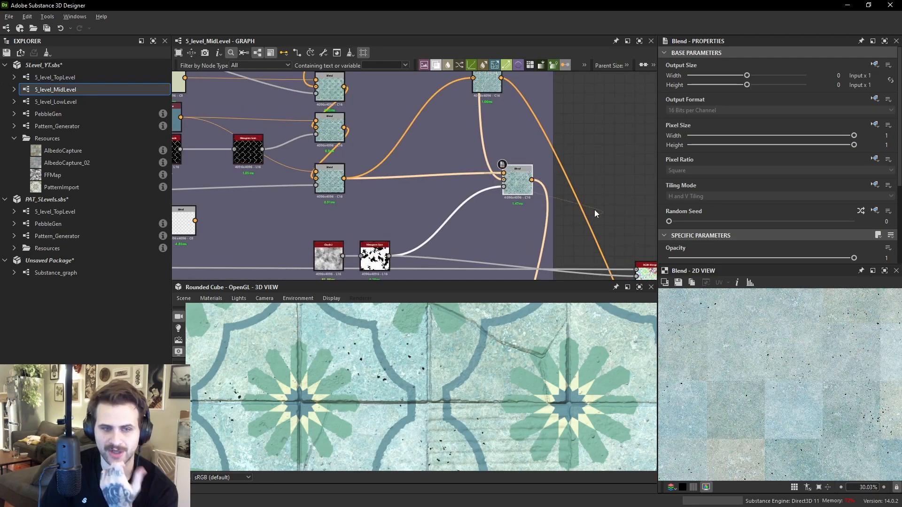
double_click(503, 187)
scroll(818, 388, "down", 5)
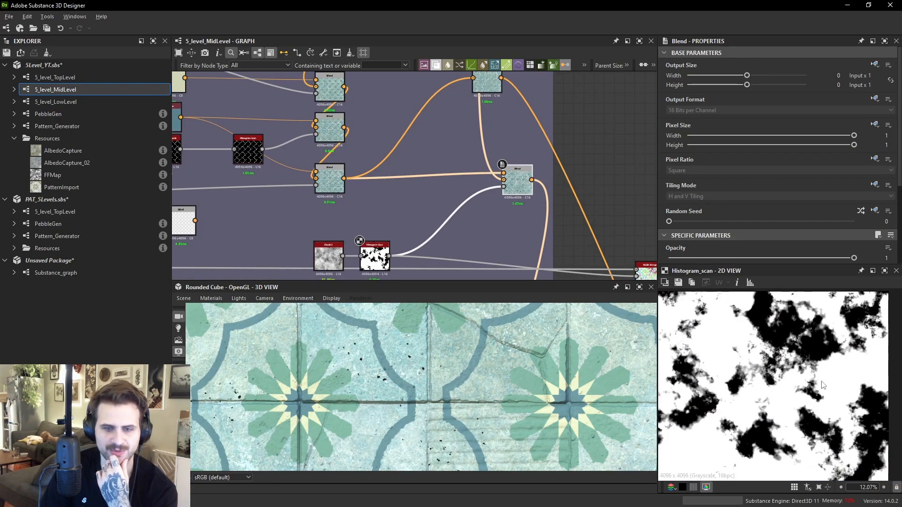
double_click(517, 192)
left_click_drag(518, 196, 518, 217)
scroll(809, 362, "up", 6)
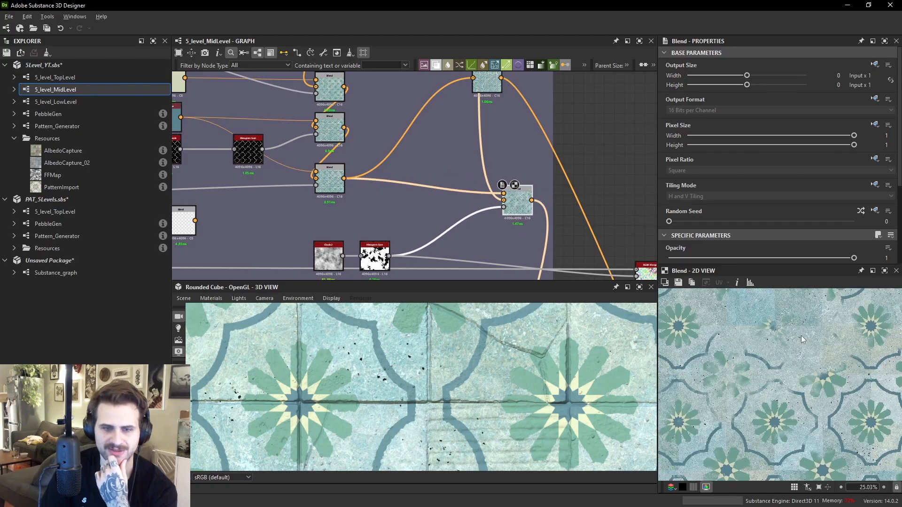
left_click_drag(490, 85, 610, 207)
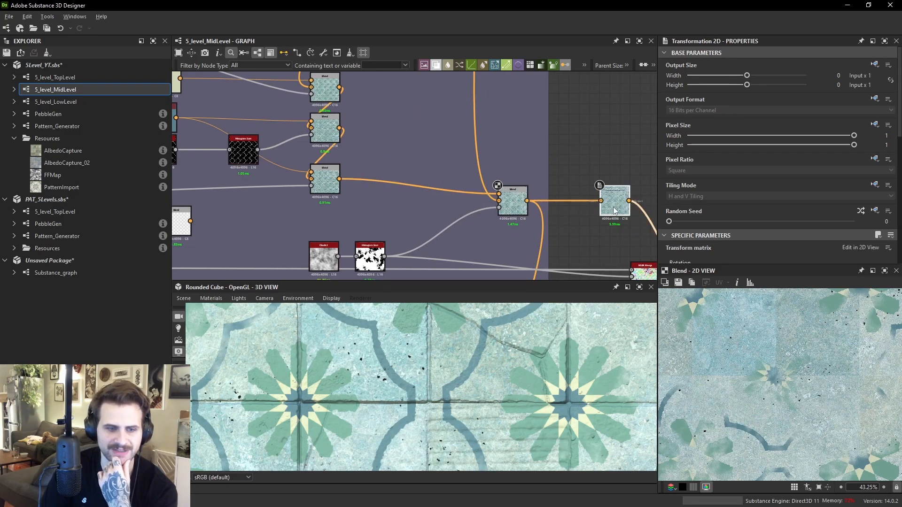
scroll(592, 368, "down", 3)
double_click(371, 258)
scroll(581, 409, "up", 2)
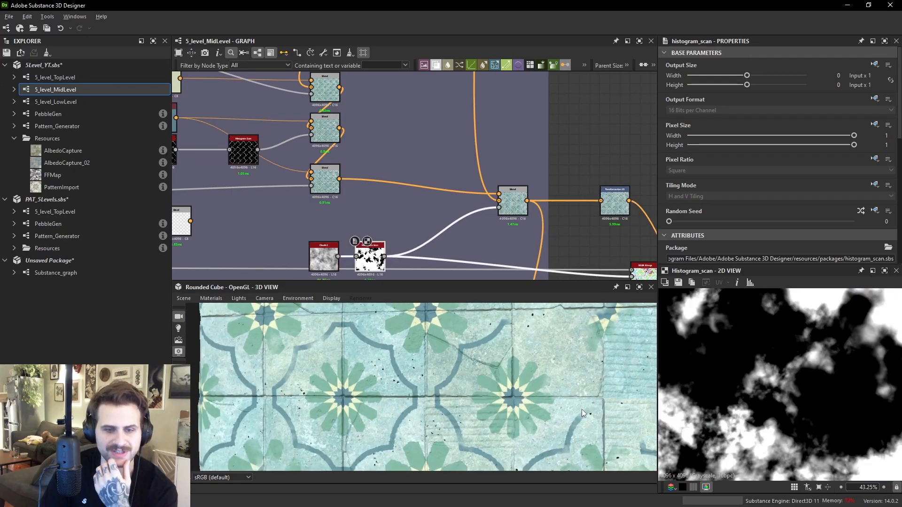
- Set the histogram_scan node's Contrast to about 0.89 while checking the result on the 3D tile
scroll(728, 229, "down", 5)
scroll(542, 397, "down", 2)
scroll(541, 397, "up", 2)
middle_click_drag(563, 350, 525, 384)
scroll(526, 384, "up", 3)
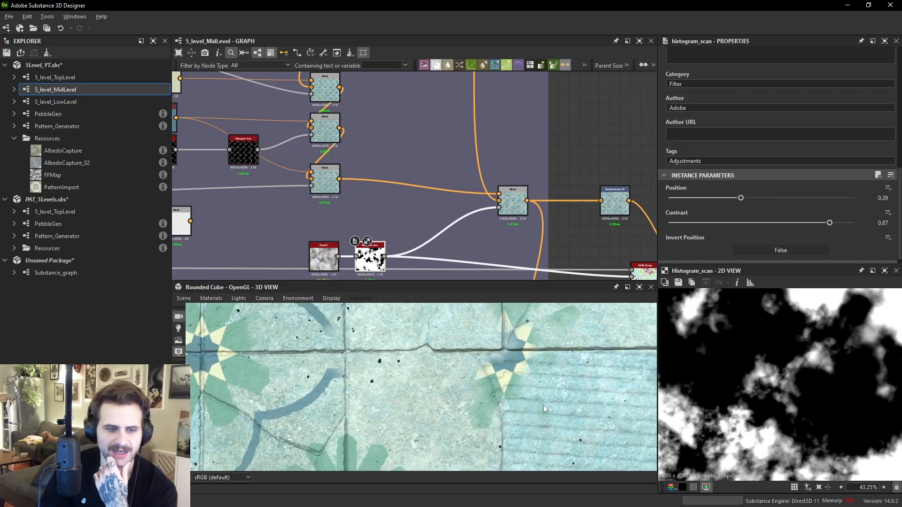
scroll(507, 384, "up", 2)
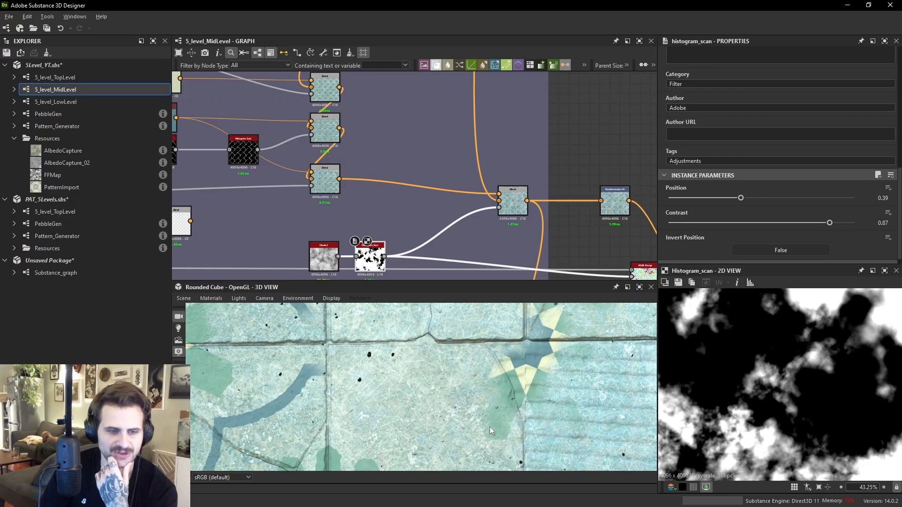
left_click_drag(836, 222, 859, 223)
scroll(548, 384, "down", 1)
scroll(548, 383, "down", 2)
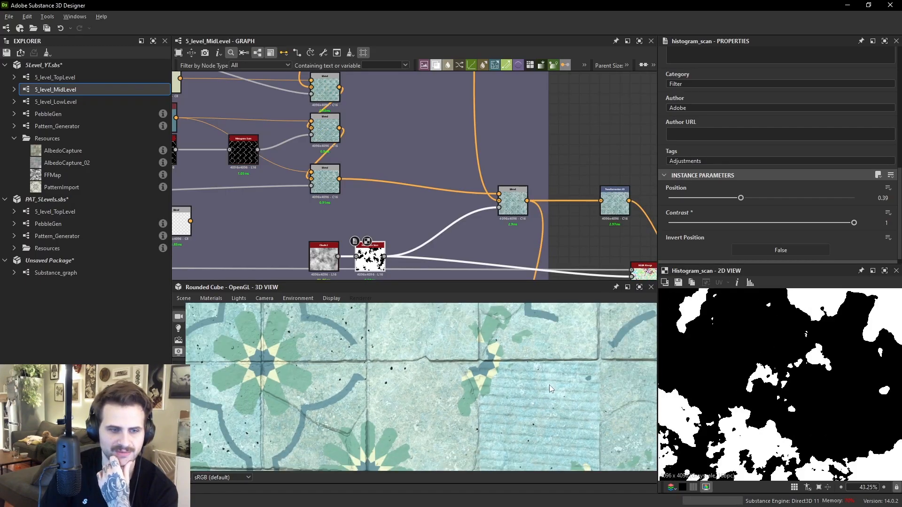
middle_click_drag(546, 384, 564, 401)
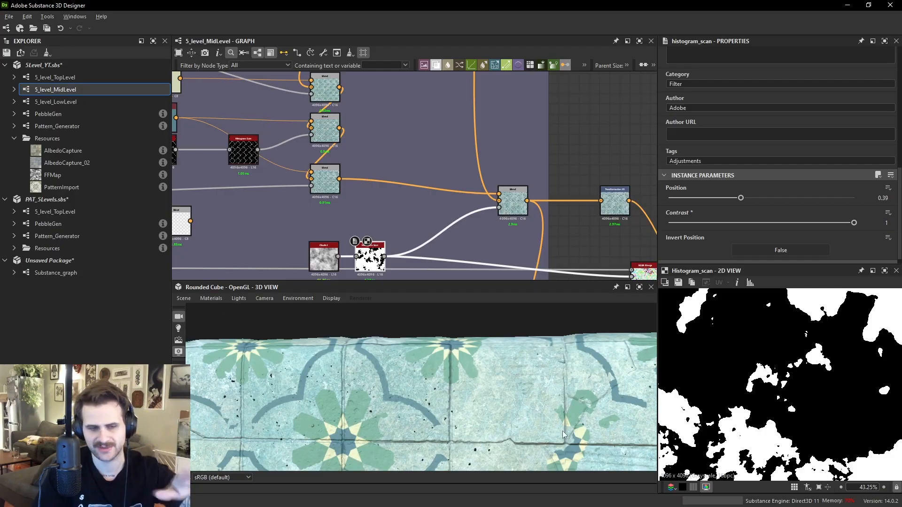
scroll(579, 395, "up", 3)
middle_click_drag(550, 396, 505, 355)
scroll(505, 354, "up", 2)
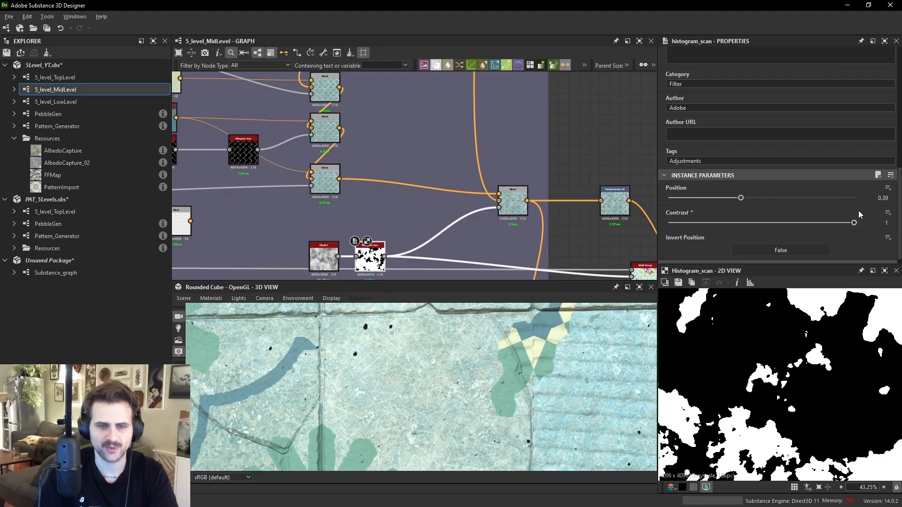
left_click_drag(838, 223, 832, 222)
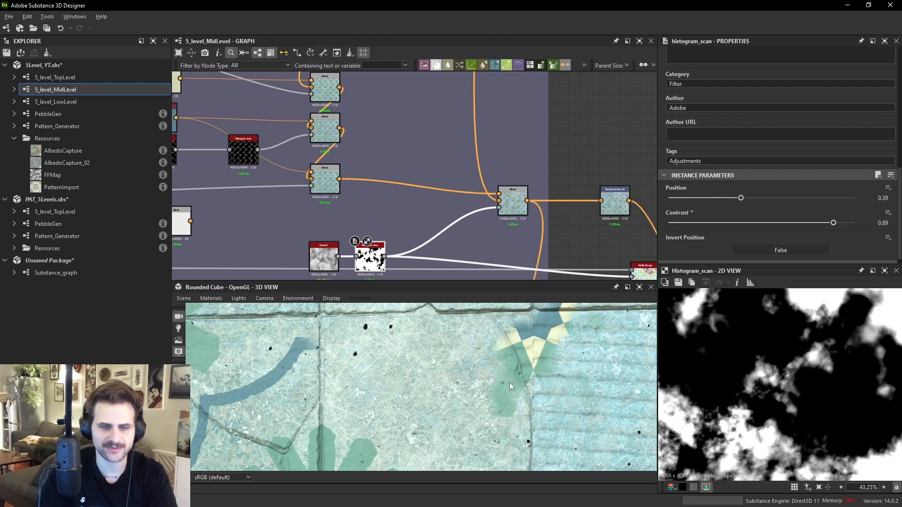
scroll(424, 187, "down", 4)
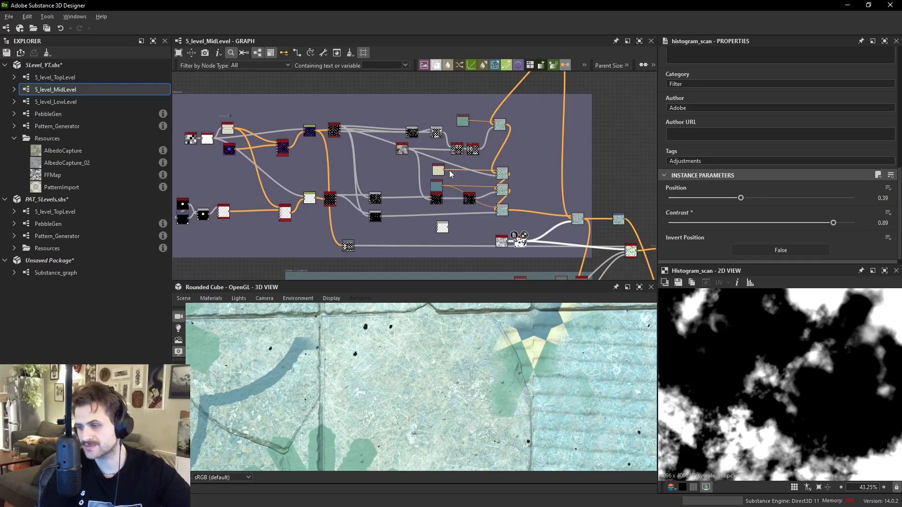
- Recolor the teal and beige Uniform Color nodes to cyan and pink to identify their flower layers
scroll(424, 142, "up", 2)
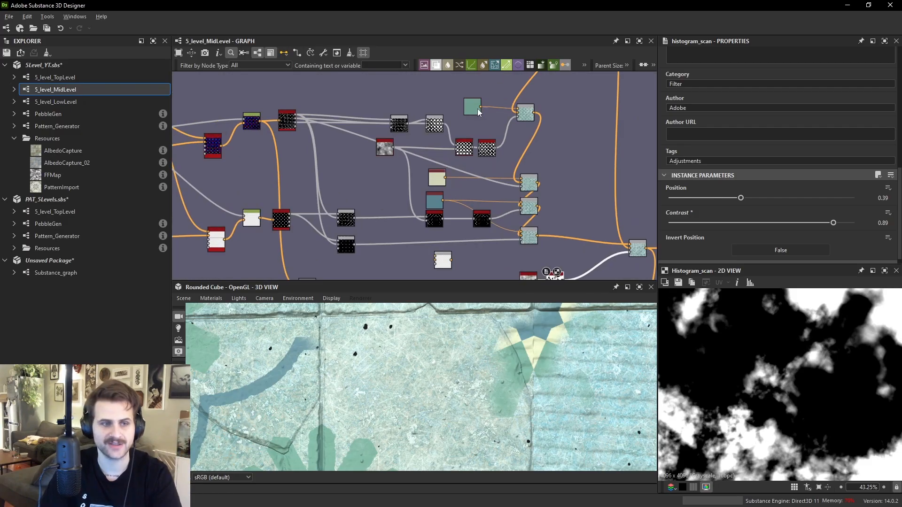
left_click(475, 108)
scroll(491, 403, "down", 3)
left_click(779, 199)
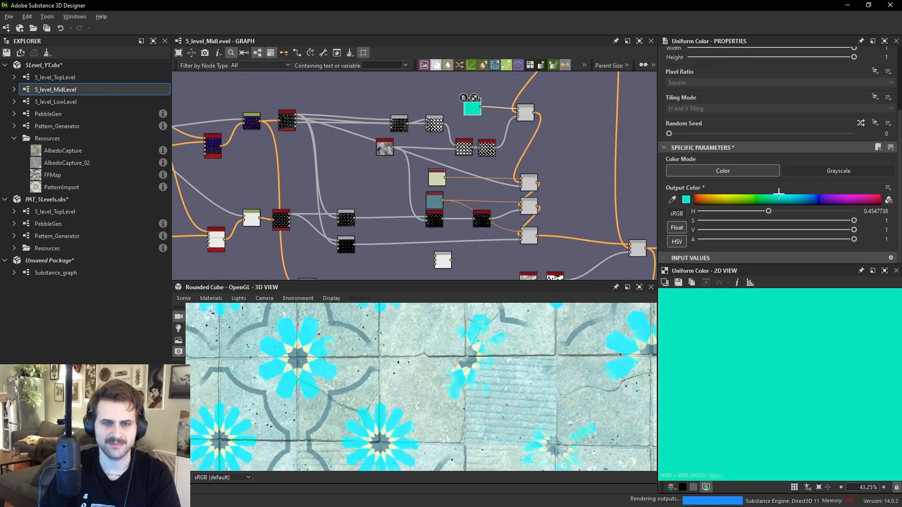
left_click(437, 178)
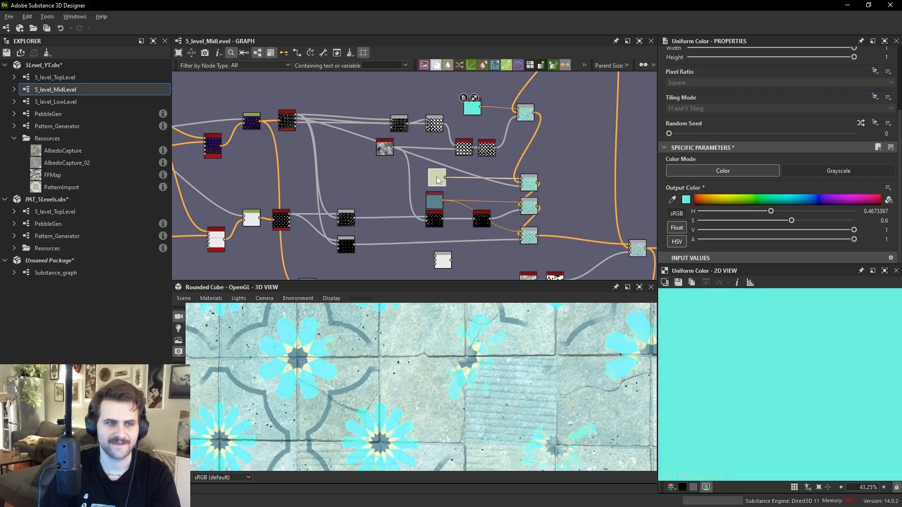
left_click(856, 196)
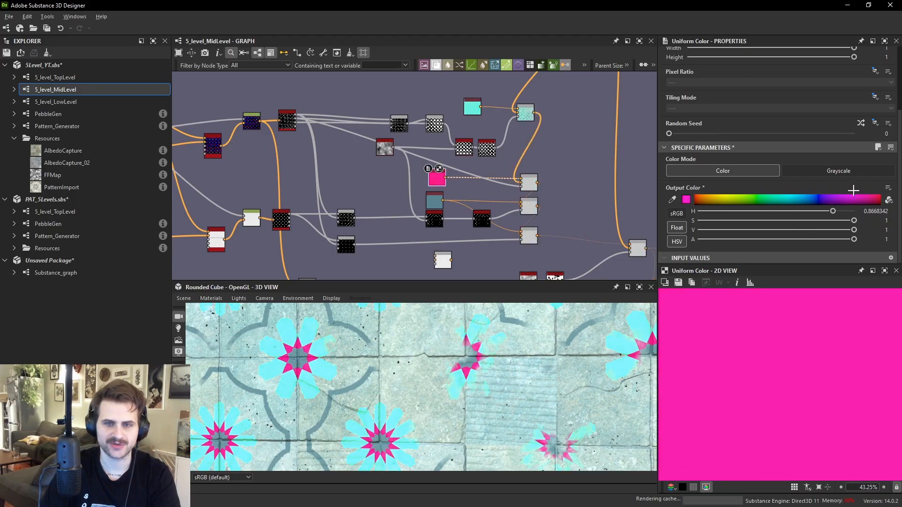
left_click(794, 220)
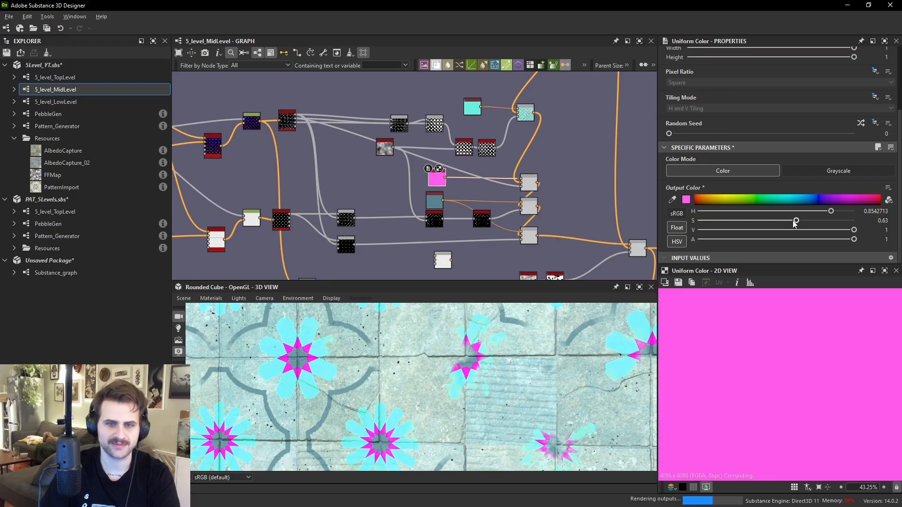
- Recolor the blue-gray Uniform Color node to purple to identify the outline layer
left_click(434, 207)
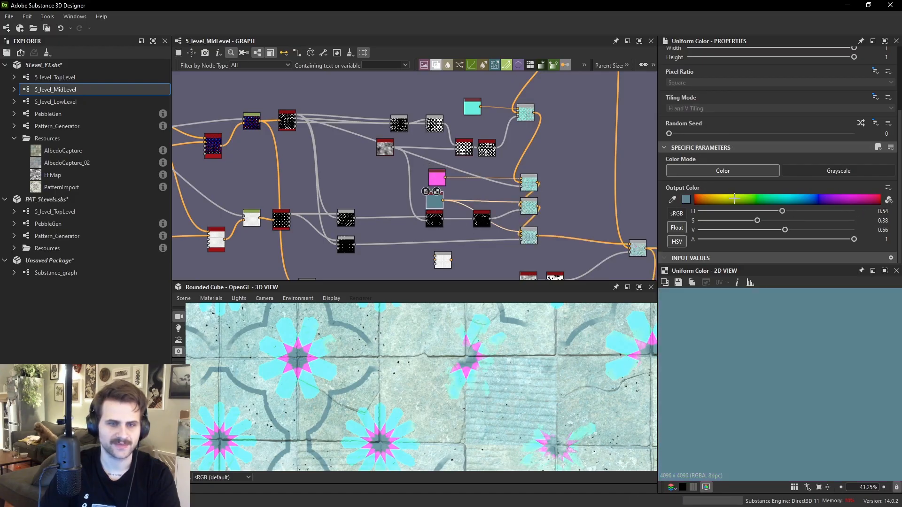
left_click(827, 199)
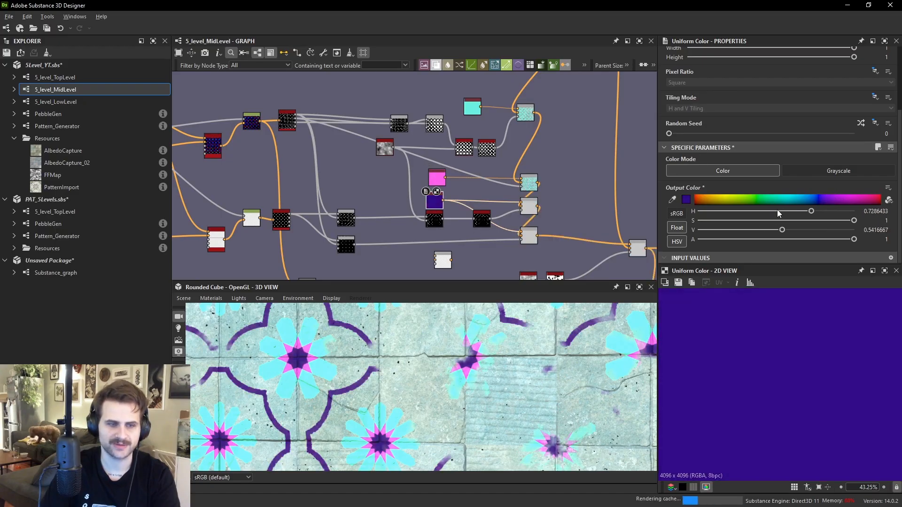
left_click(754, 220)
left_click(802, 229)
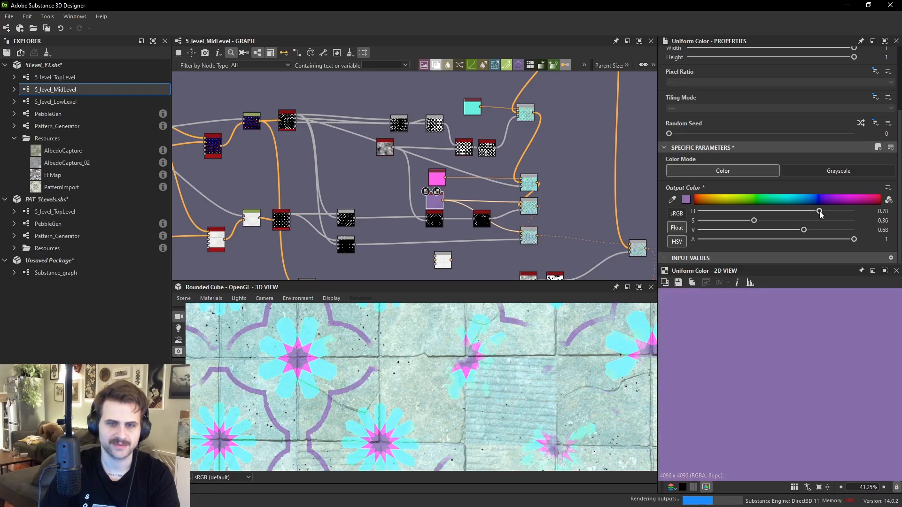
scroll(464, 372, "down", 3)
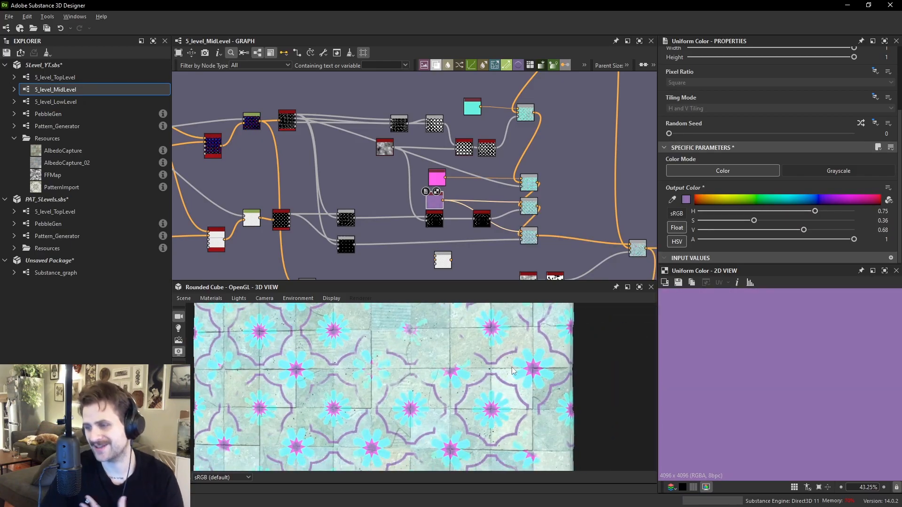
- Undo the color changes and move the teal Uniform Color node aside
key("ctrl+z")
key("ctrl+z")
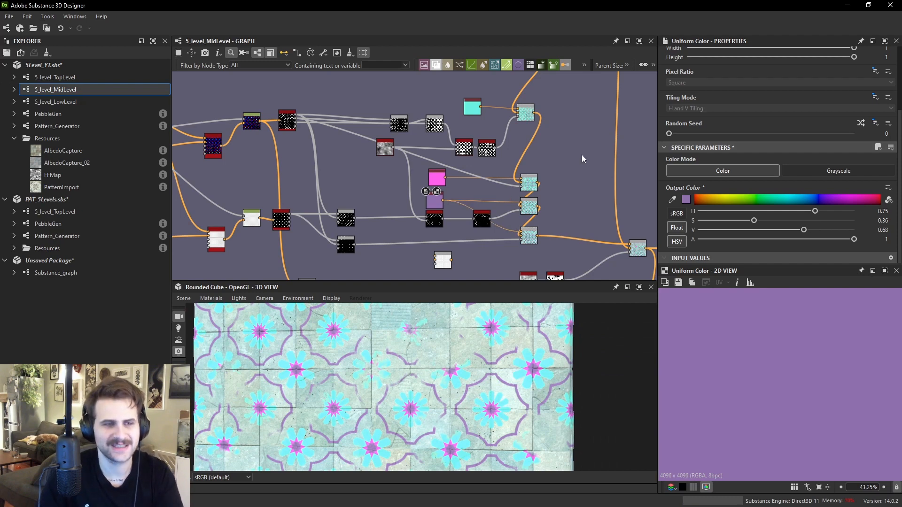
key("ctrl+z")
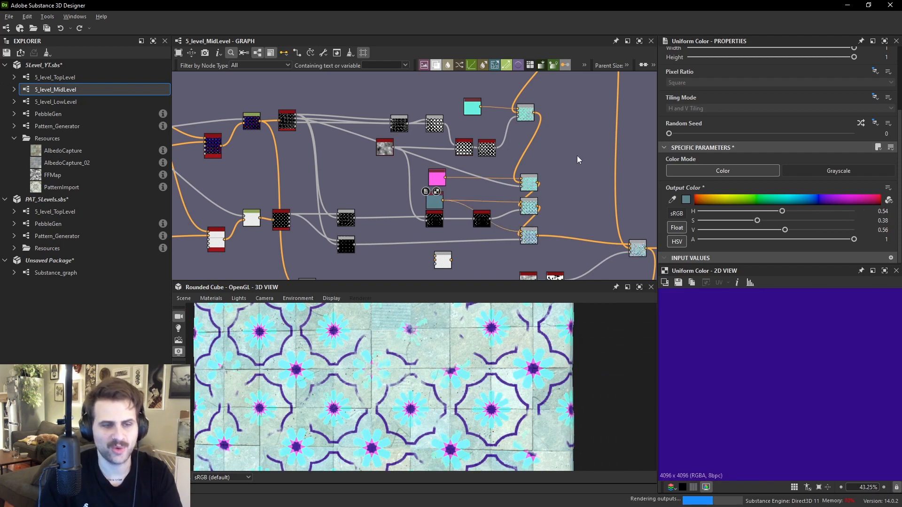
left_click_drag(439, 180, 435, 181)
left_click_drag(471, 110, 425, 103)
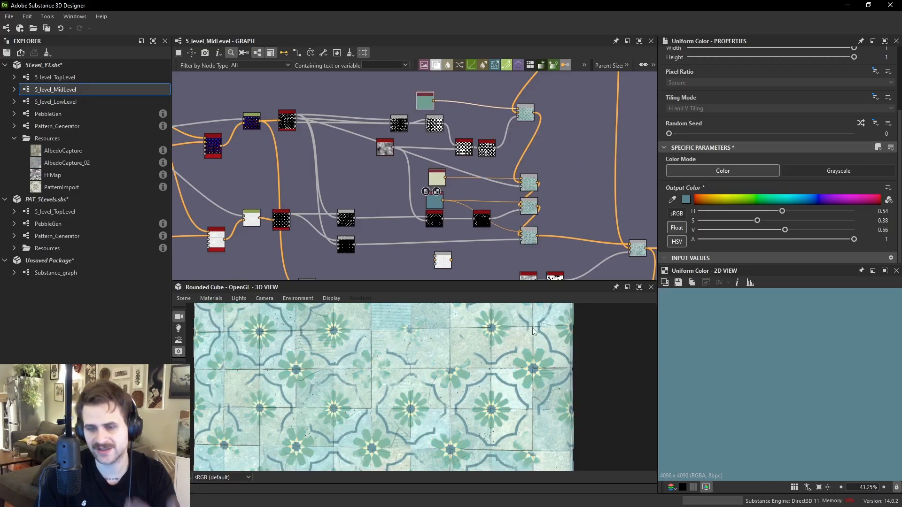
- Connect the grunge Blend node's output to the Transformation 2D node's input
middle_click_drag(518, 211, 404, 106)
scroll(404, 106, "down", 2)
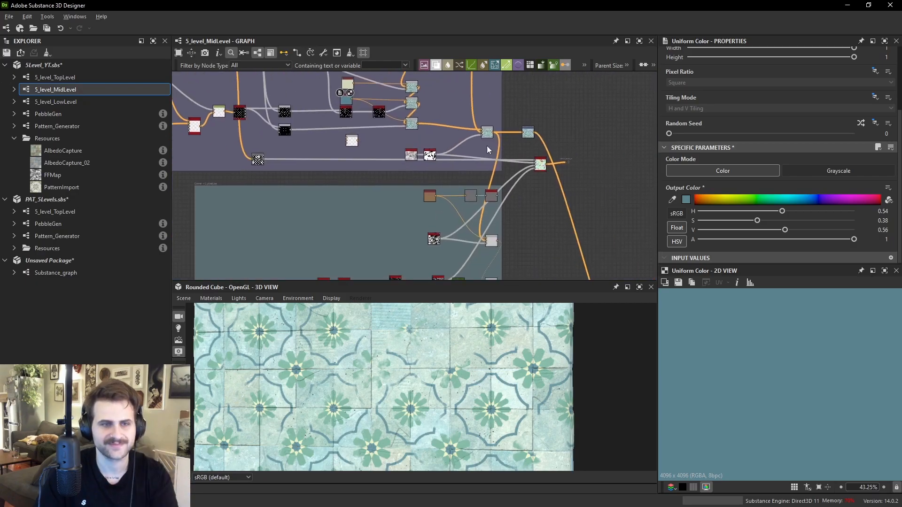
scroll(531, 229, "up", 2)
middle_click_drag(531, 229, 529, 167)
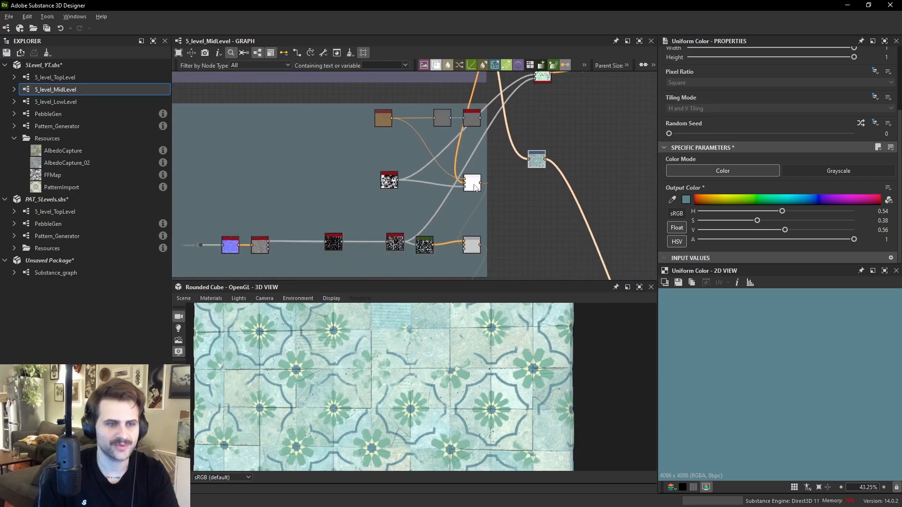
left_click(477, 188)
left_click_drag(480, 184, 529, 159)
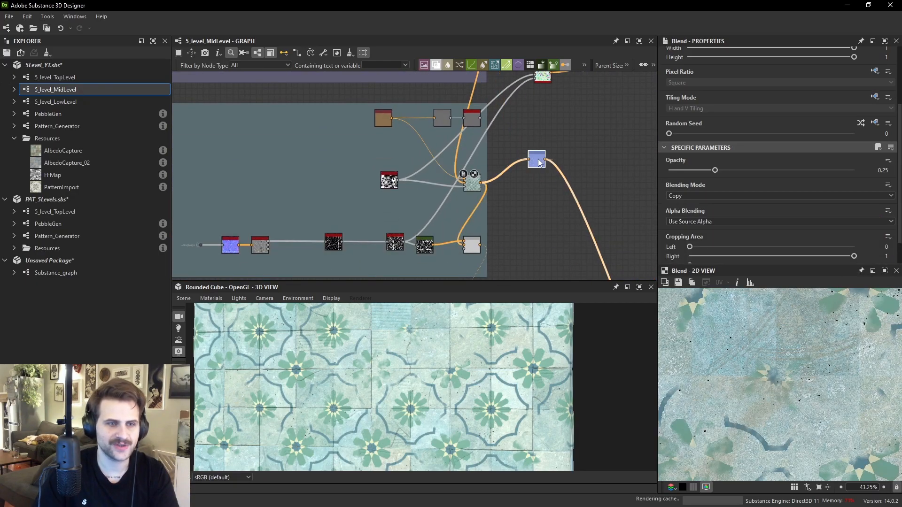
- Inspect the grunge_map_007 node and the Transformation 2D output in the 2D view
scroll(412, 195, "up", 1)
double_click(380, 179)
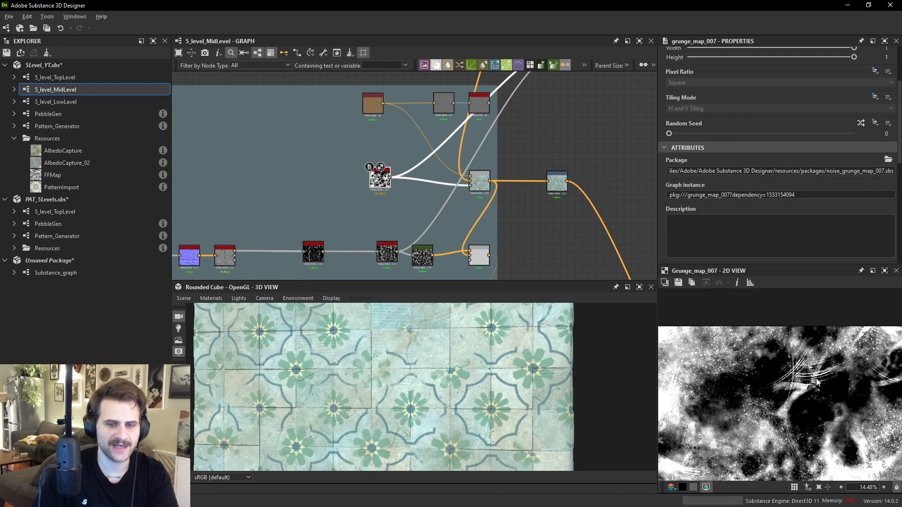
double_click(557, 180)
scroll(791, 409, "up", 4)
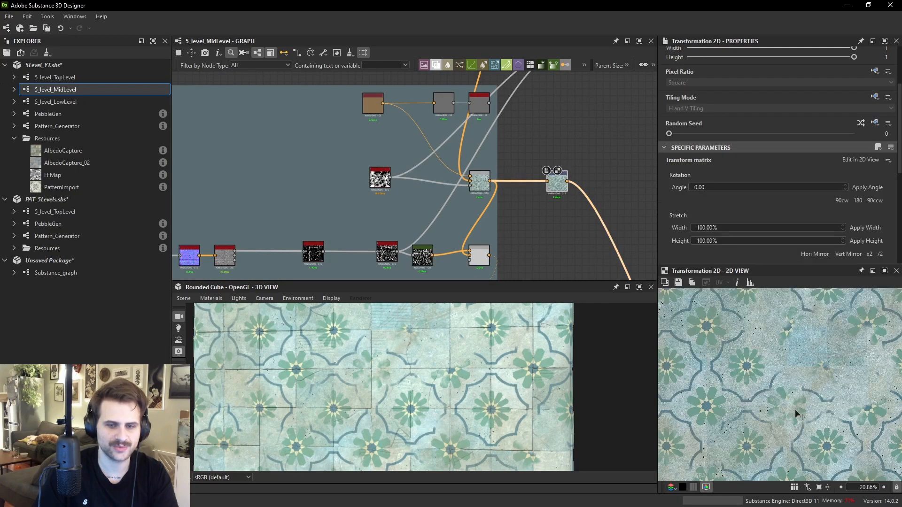
scroll(844, 358, "up", 2)
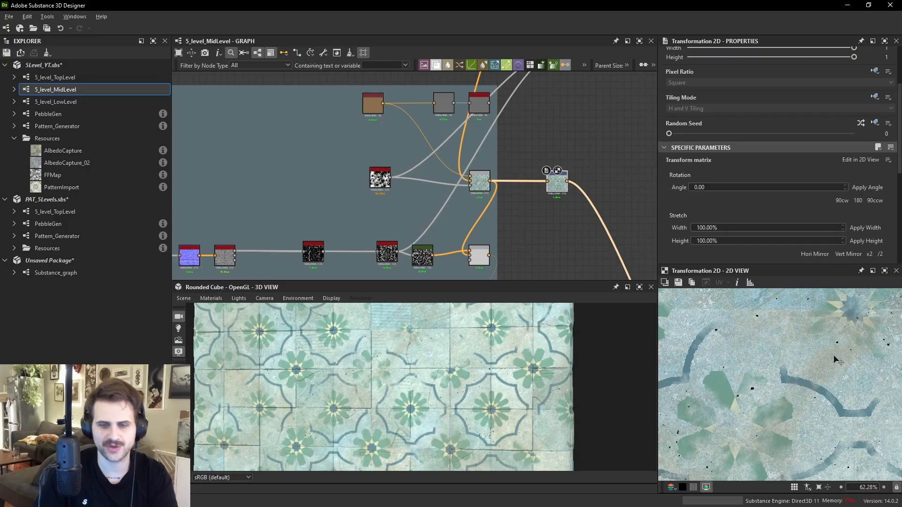
left_click_drag(555, 187, 554, 219)
scroll(484, 260, "up", 1)
- Reconnect the Transformation 2D node to take the lower grunge Blend node's output
double_click(481, 258)
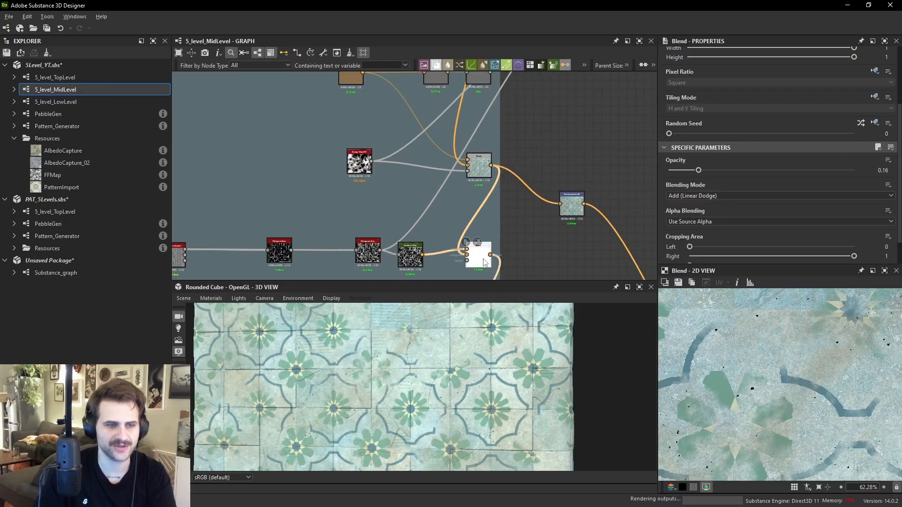
double_click(411, 257)
scroll(804, 368, "down", 4)
middle_click_drag(450, 270, 449, 226)
double_click(490, 214)
left_click_drag(490, 211, 564, 185)
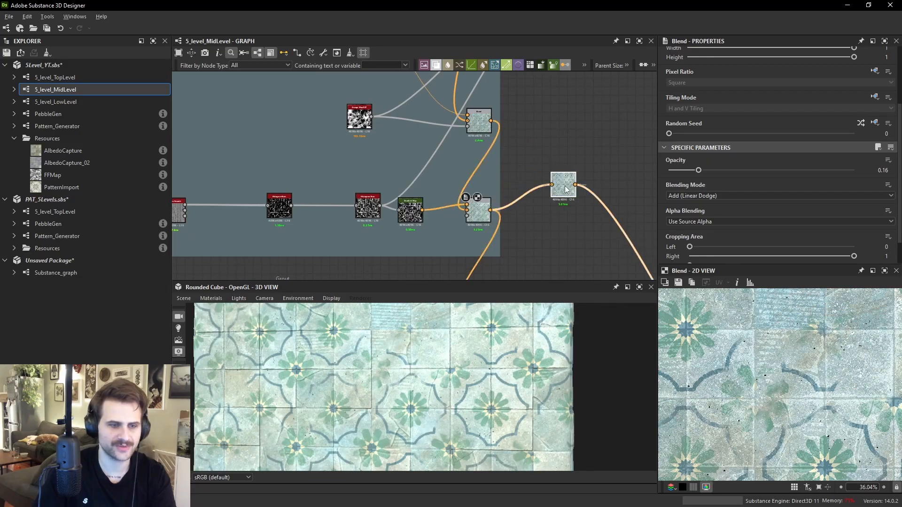
- Inspect the Transformation 2D result and the histogram_scan node in the grout branch
double_click(564, 185)
scroll(483, 380, "up", 5)
scroll(492, 376, "up", 2)
middle_click_drag(235, 142, 335, 132)
double_click(382, 197)
middle_click_drag(823, 353, 843, 367)
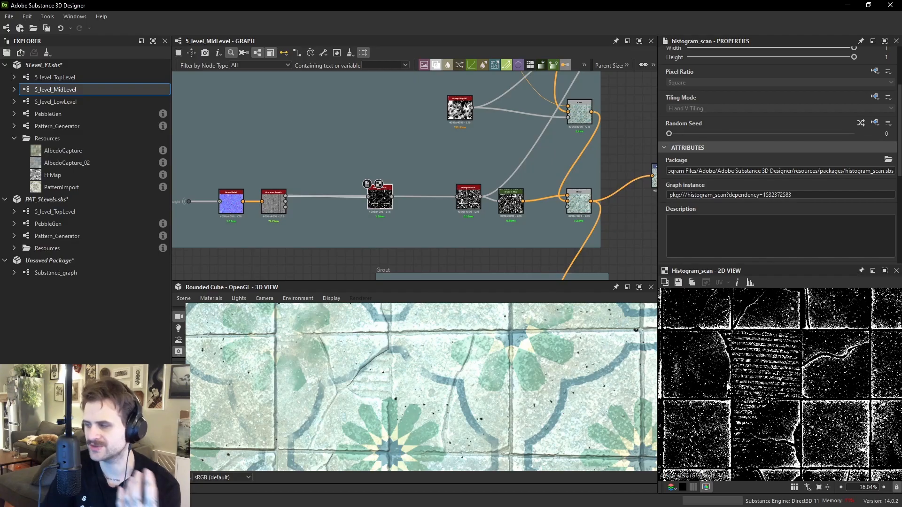
- Inspect the grunge Blend node's result in the 2D view and the tiled floor in the 3D view
double_click(590, 206)
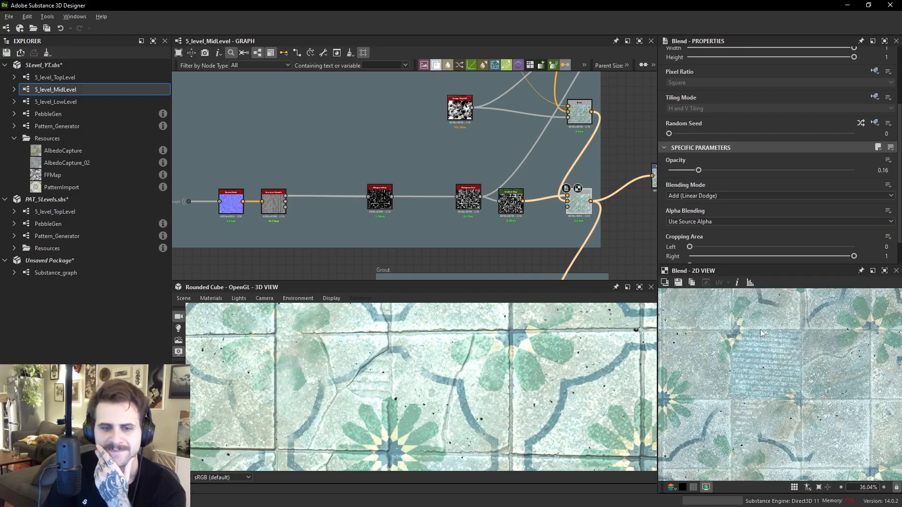
scroll(820, 367, "up", 2)
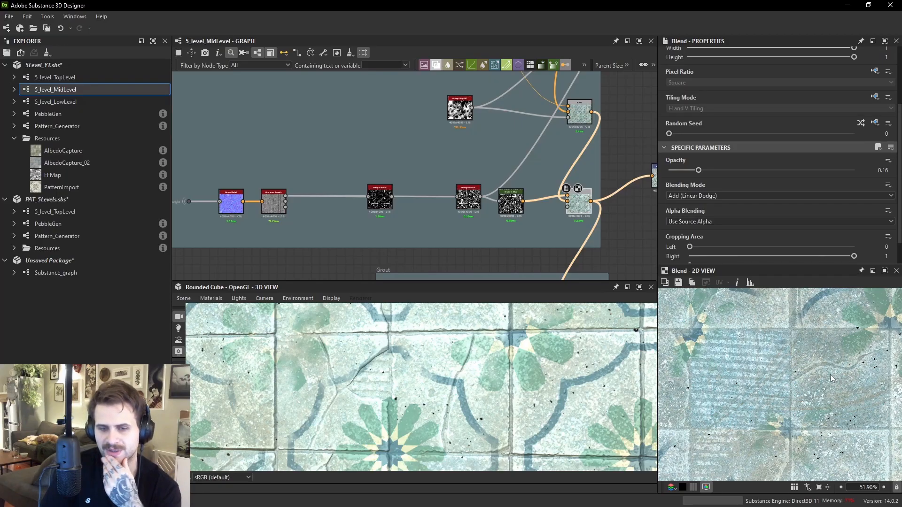
scroll(808, 368, "up", 1)
middle_click_drag(512, 209, 446, 184)
scroll(563, 385, "down", 5)
middle_click_drag(580, 394, 536, 370)
scroll(537, 370, "up", 4)
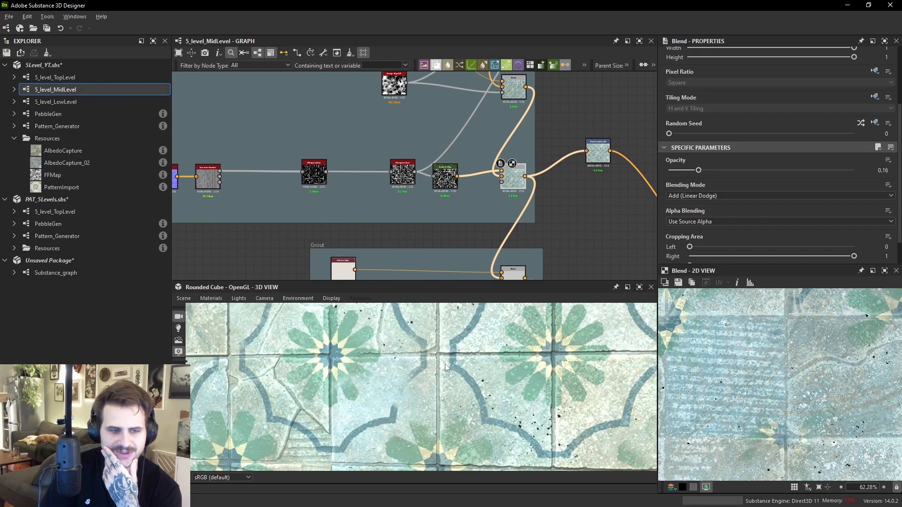
middle_click_drag(508, 256, 503, 232)
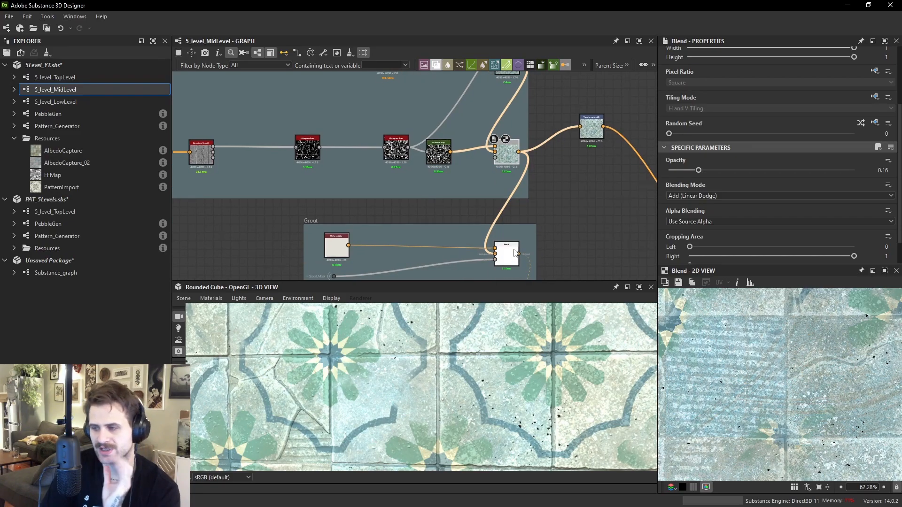
- Route the Finisher group's Blend output into the Transformation 2D node
left_click_drag(596, 137, 593, 196)
scroll(595, 169, "down", 3)
middle_click_drag(594, 196, 577, 115)
left_click_drag(577, 115, 581, 146)
scroll(532, 230, "up", 2)
double_click(525, 232)
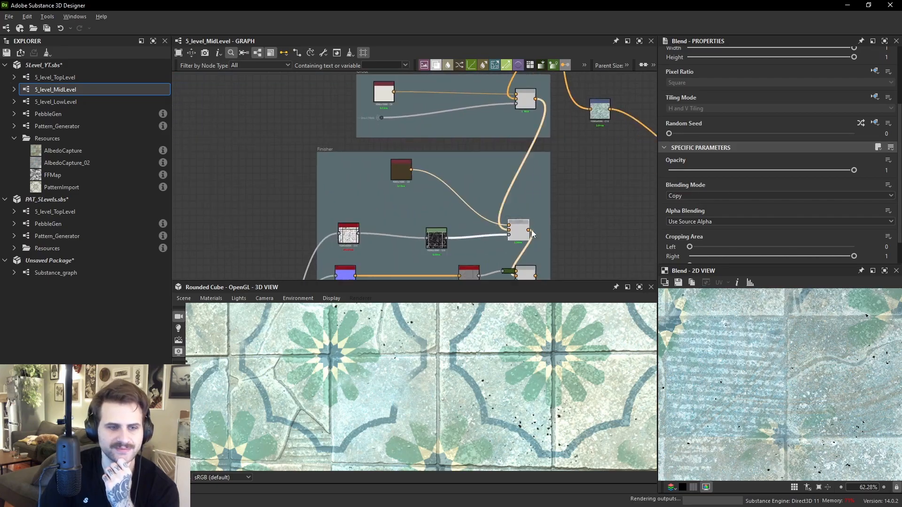
left_click_drag(528, 230, 593, 201)
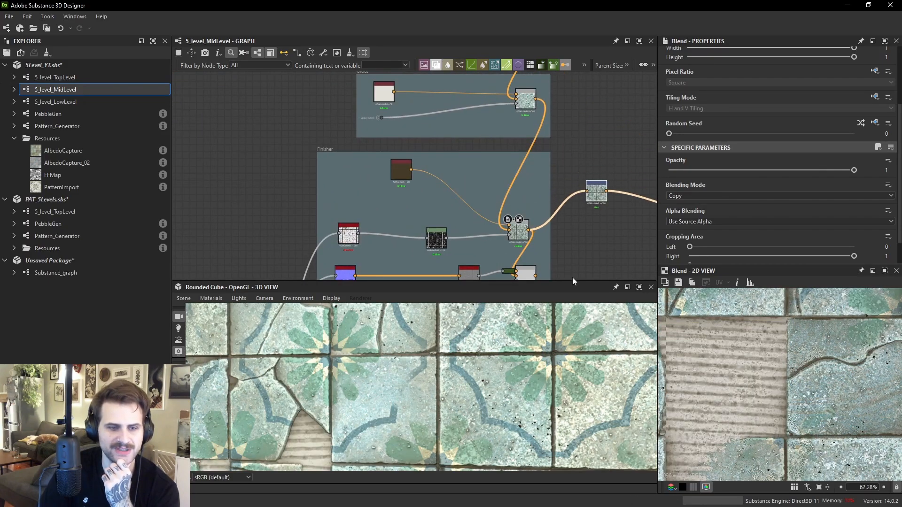
scroll(518, 416, "down", 2)
middle_click_drag(561, 233, 543, 189)
left_click(501, 241)
left_click_drag(515, 233, 563, 219)
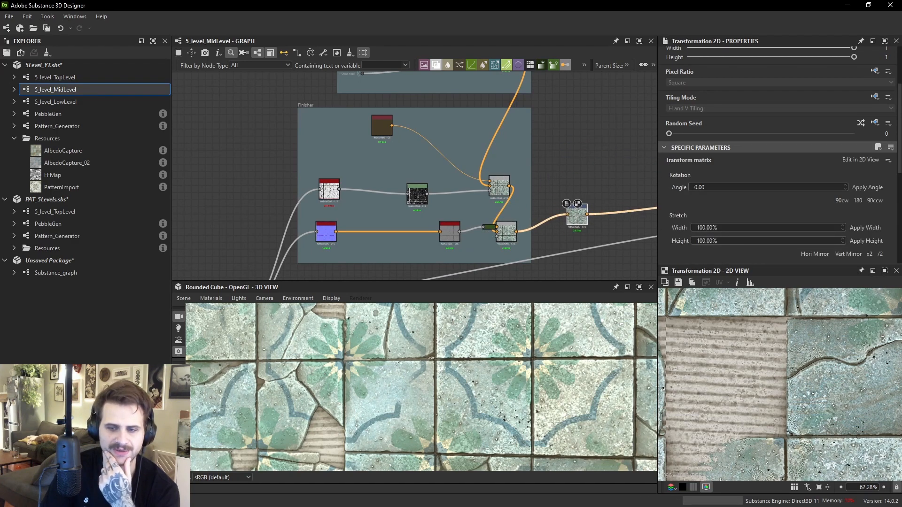
- Inspect the grunge_map_007 node in the 2D view
scroll(545, 164, "down", 3)
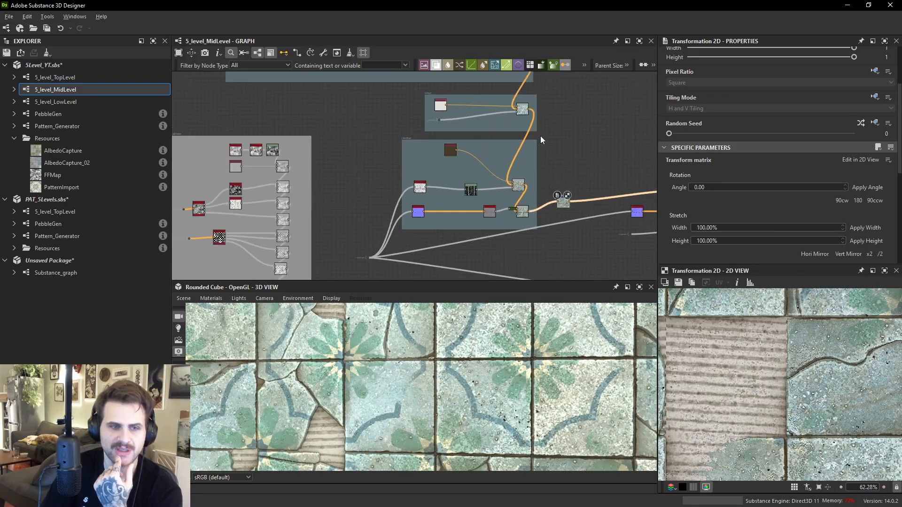
middle_click_drag(544, 163, 558, 246)
middle_click_drag(524, 125, 516, 229)
scroll(480, 204, "up", 2)
left_click(470, 207)
double_click(470, 209)
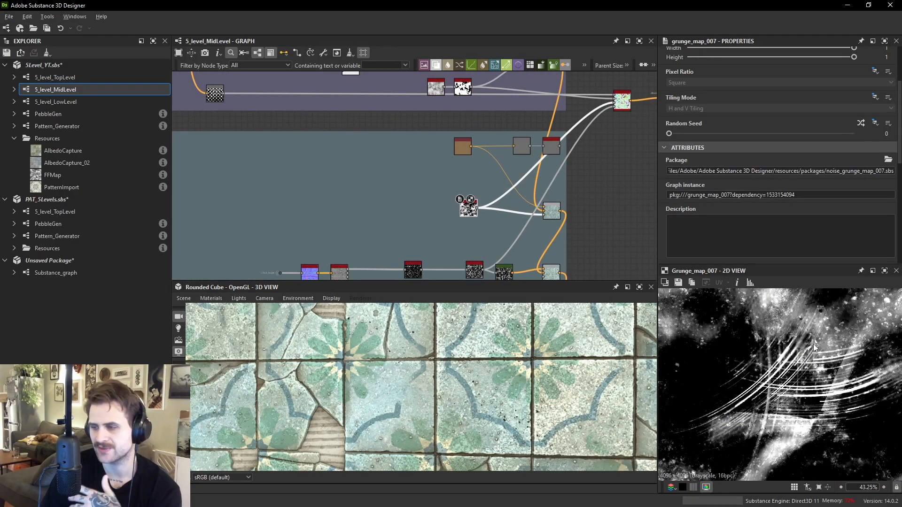
scroll(813, 362, "down", 4)
scroll(457, 235, "up", 2)
scroll(458, 234, "up", 2)
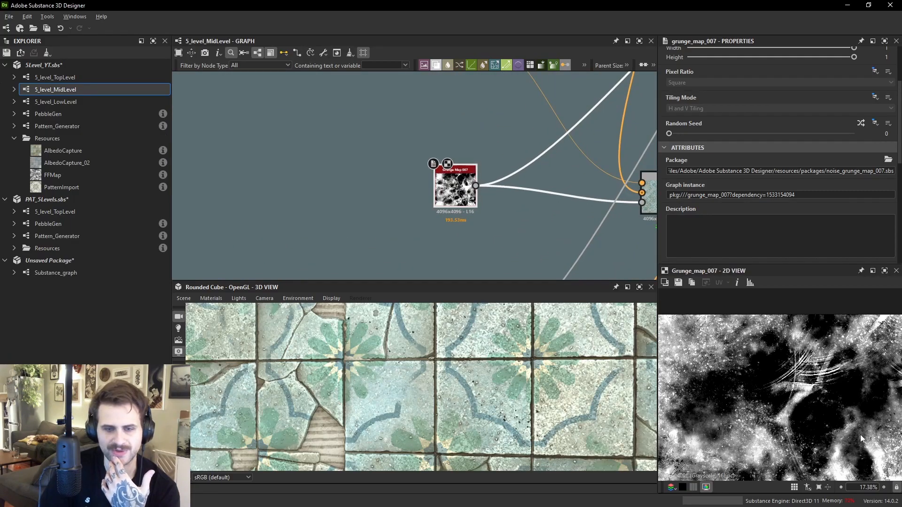
scroll(814, 365, "down", 3)
scroll(815, 365, "up", 2)
- Add a Grunge Map 008 node beside grunge_map_007 and compare the two in the 2D view
left_click(477, 233)
key("space")
type("grunge")
scroll(526, 449, "down", 2)
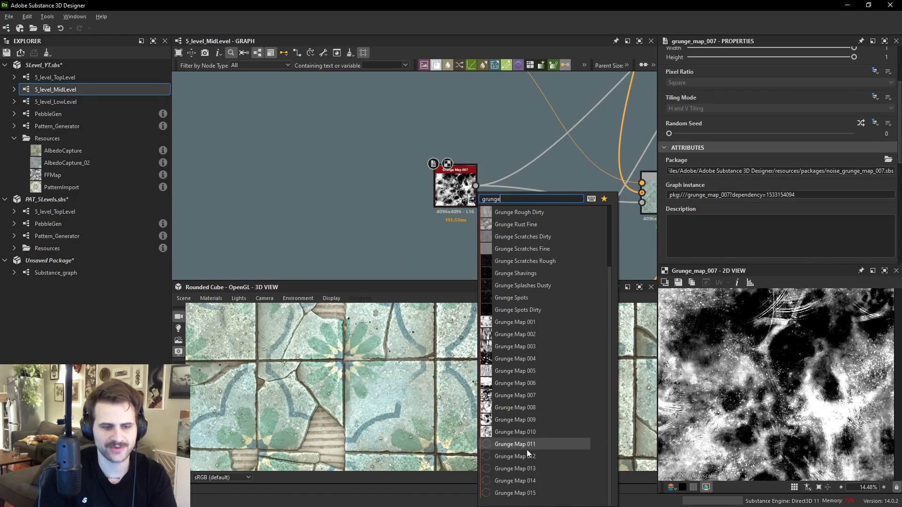
left_click(540, 407)
double_click(481, 234)
scroll(835, 397, "down", 2)
scroll(832, 395, "down", 1)
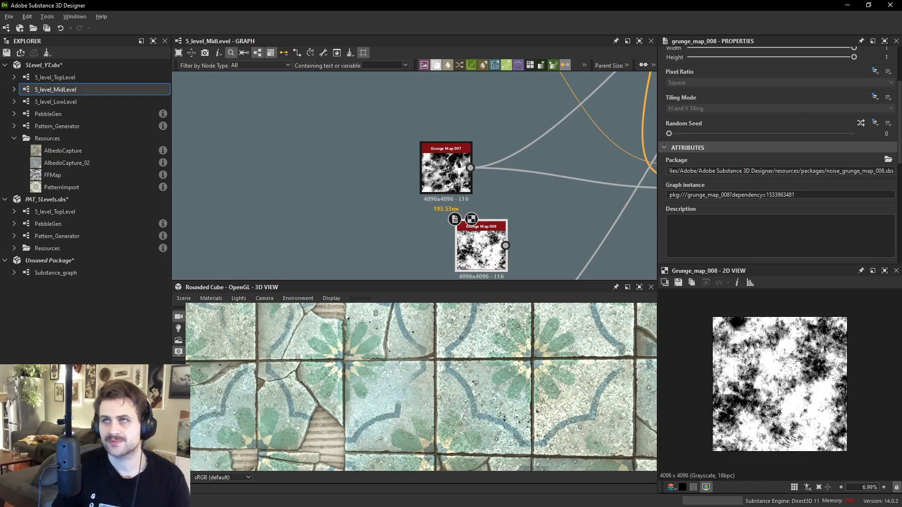
left_click(446, 170)
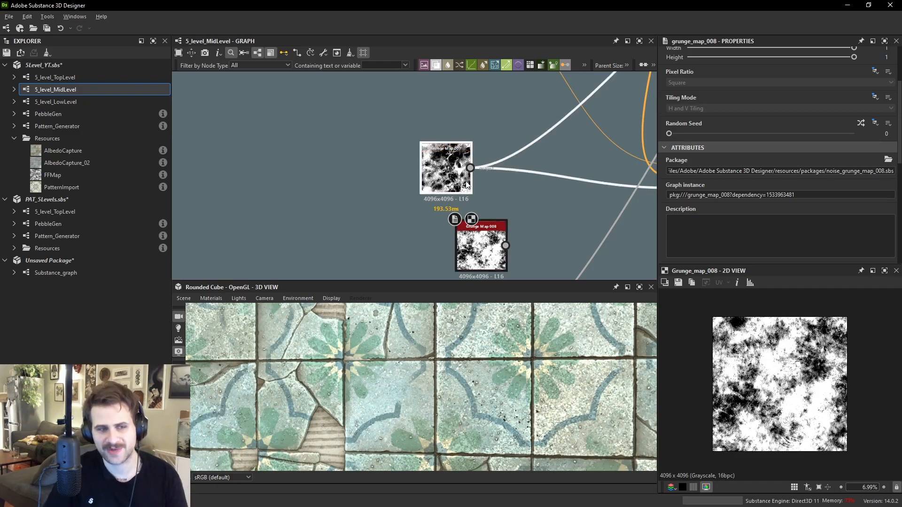
scroll(794, 357, "up", 5)
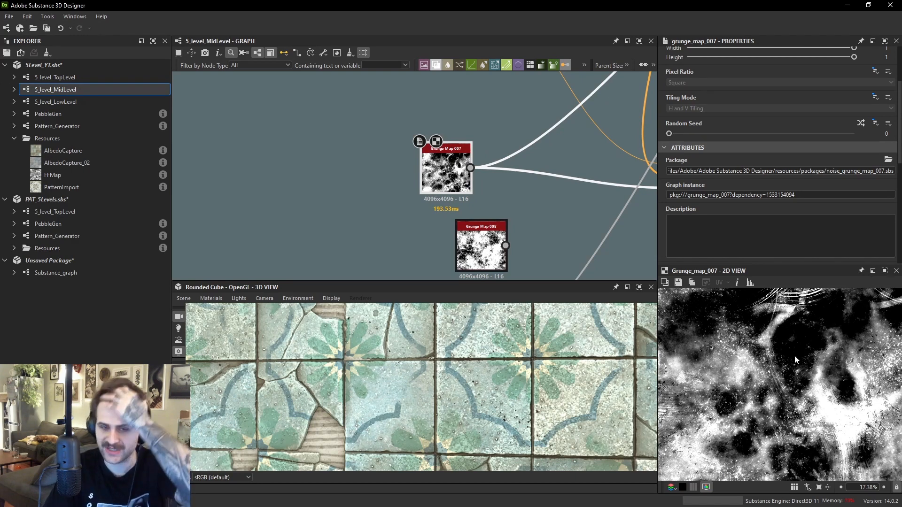
middle_click_drag(794, 356, 798, 402)
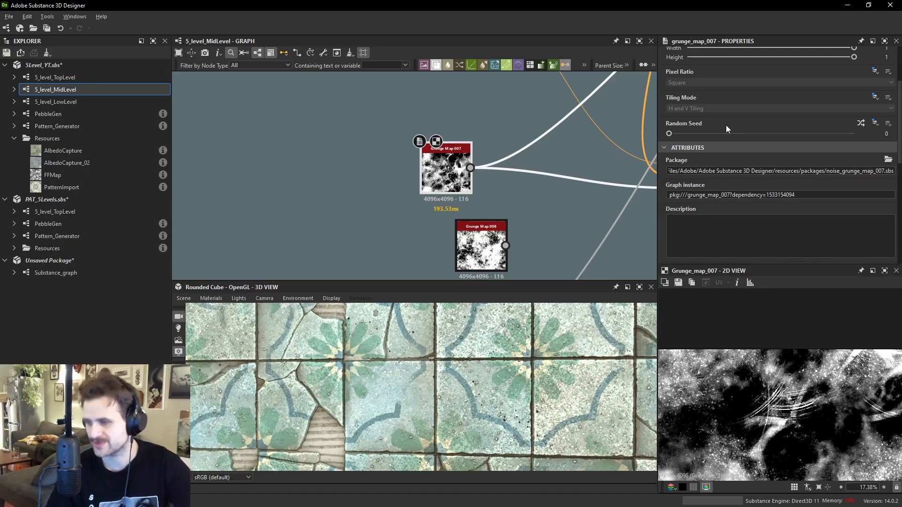
- Inspect the Transformation 2D node and the Roughness group's Blend and Uniform Color nodes
scroll(561, 207, "down", 4)
mouse_move(563, 246)
middle_mouse_down()
mouse_move(526, 165)
mouse_move(519, 101)
middle_mouse_up()
middle_click_drag(501, 241, 483, 117)
middle_click_drag(509, 192, 503, 163)
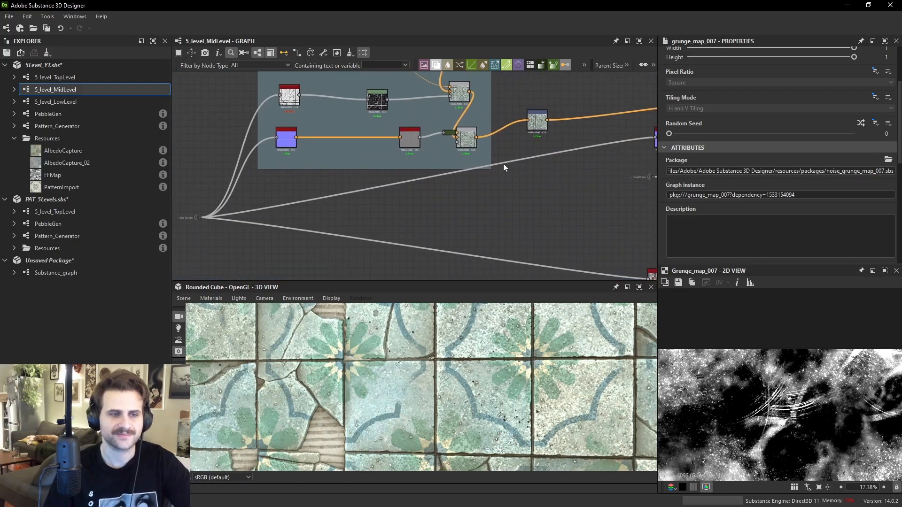
left_click(538, 125)
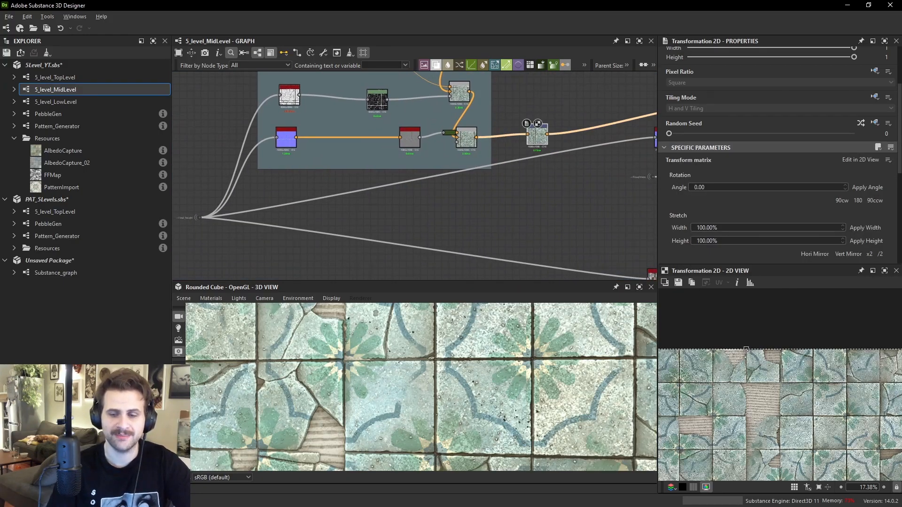
scroll(507, 134, "down", 4)
middle_click_drag(508, 277, 597, 332)
scroll(386, 148, "up", 1)
scroll(386, 148, "up", 1)
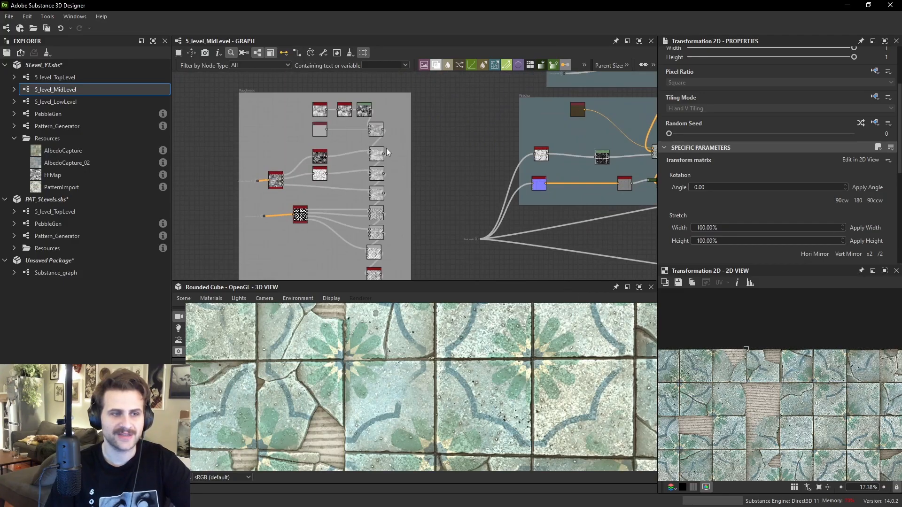
left_click(376, 127)
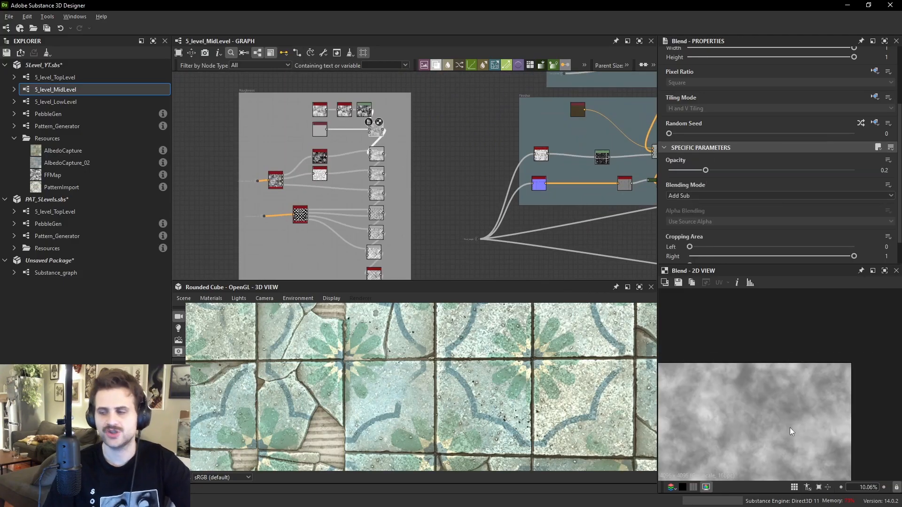
middle_click_drag(437, 175, 464, 186)
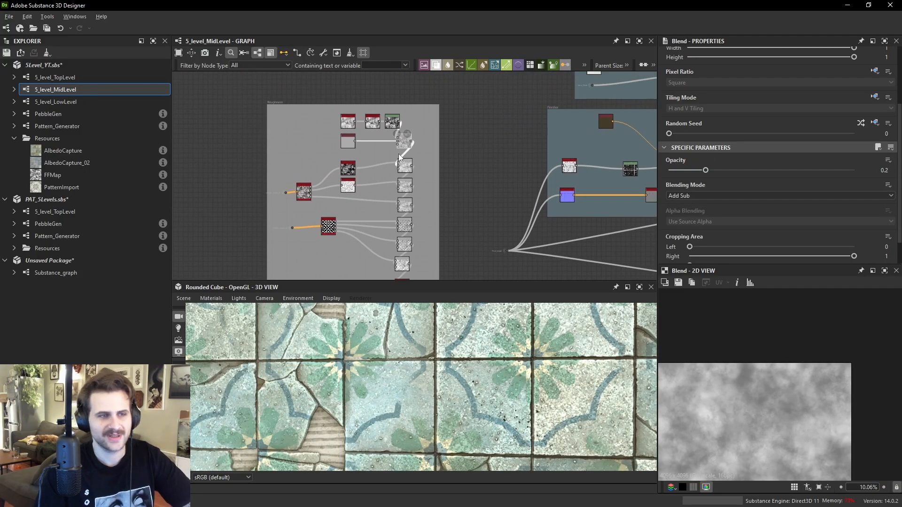
scroll(376, 141, "up", 3)
left_click(314, 140)
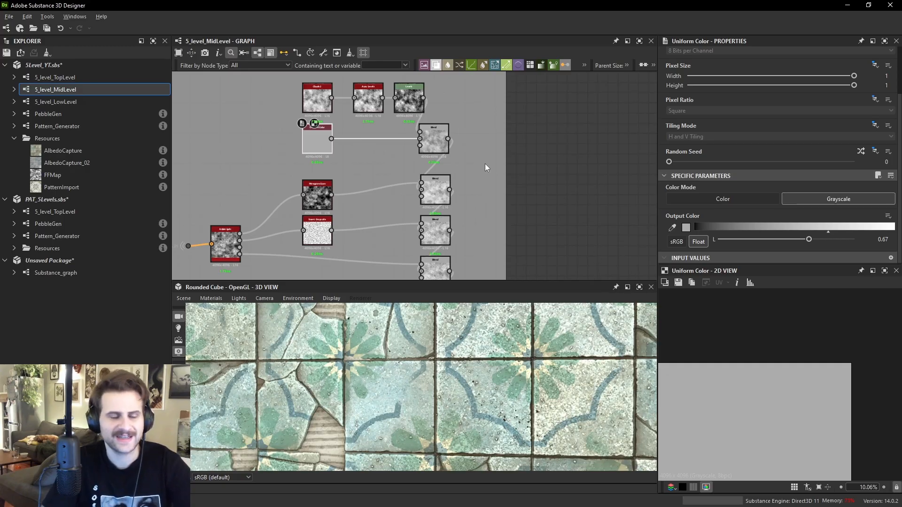
middle_click_drag(335, 107, 345, 133)
scroll(342, 136, "up", 1)
double_click(467, 176)
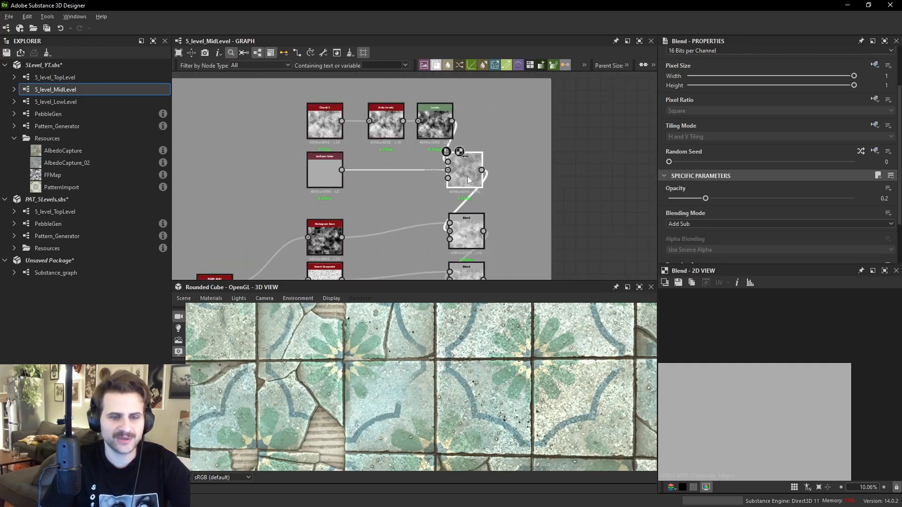
scroll(471, 172, "down", 3)
left_click_drag(478, 171, 576, 209)
scroll(575, 209, "down", 3)
scroll(576, 210, "down", 1)
middle_click_drag(576, 209, 399, 185)
middle_click_drag(523, 193, 398, 184)
left_click_drag(277, 212, 275, 200)
type("tr")
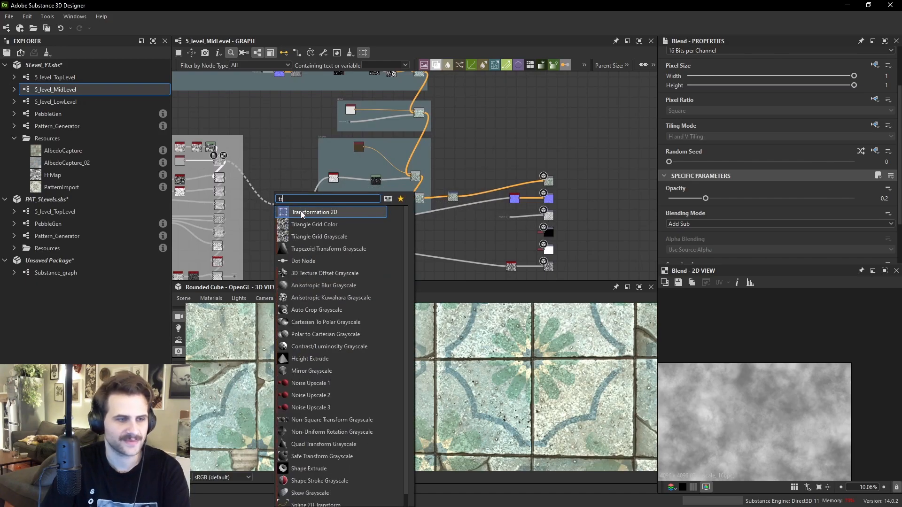
left_click(265, 207)
- Connect the Roughness group's lower Blend node to the Roughness output
middle_click_drag(255, 223, 260, 193)
left_click_drag(240, 247, 361, 154)
scroll(230, 128, "up", 5)
scroll(226, 142, "up", 1)
left_click_drag(365, 155, 366, 188)
middle_click_drag(307, 169, 519, 181)
left_click(425, 152)
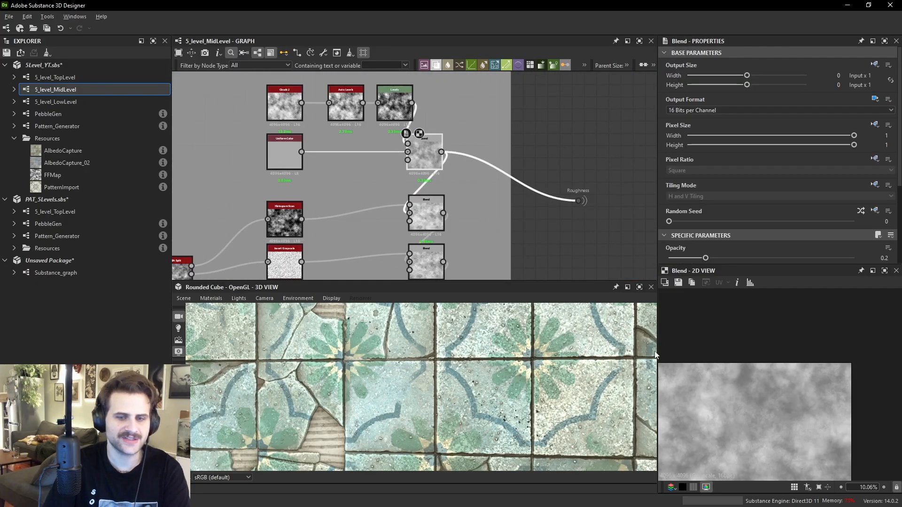
scroll(817, 351, "up", 2)
scroll(797, 353, "up", 2)
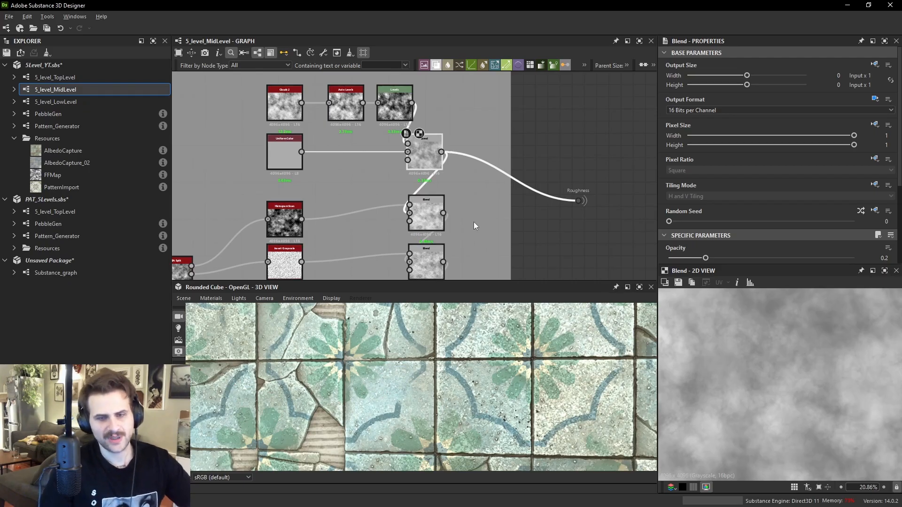
scroll(788, 338, "down", 1)
scroll(787, 338, "down", 1)
left_click_drag(414, 400, 366, 378)
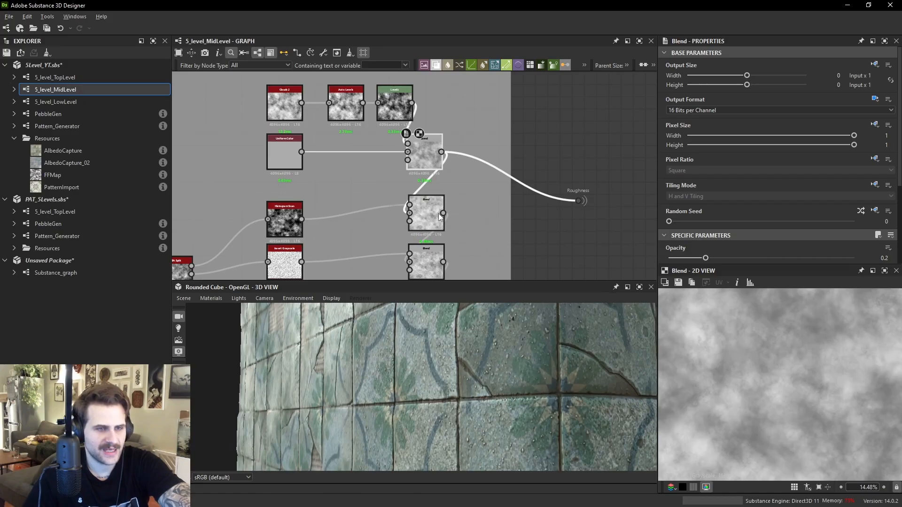
left_click_drag(534, 213, 574, 201)
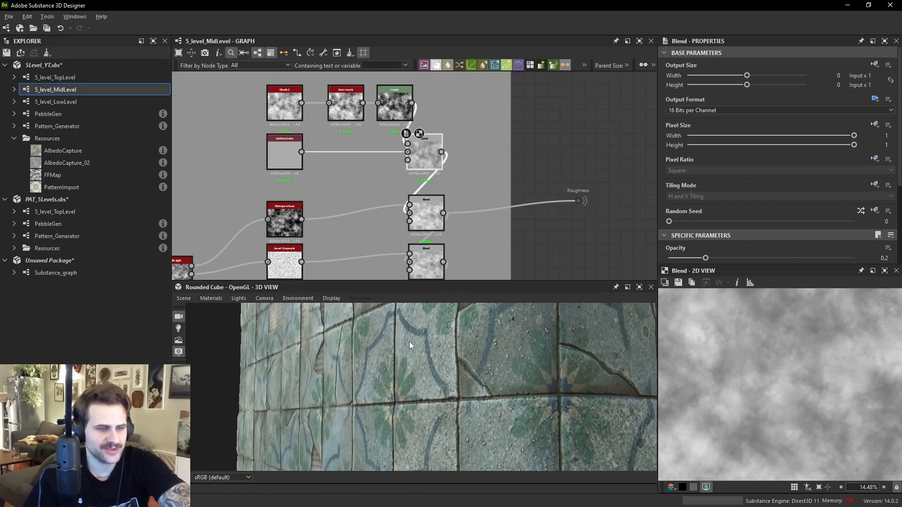
- Trace the Roughness group's Blend, rgba_split and input dot up to the rgba_merge node
left_click(442, 254)
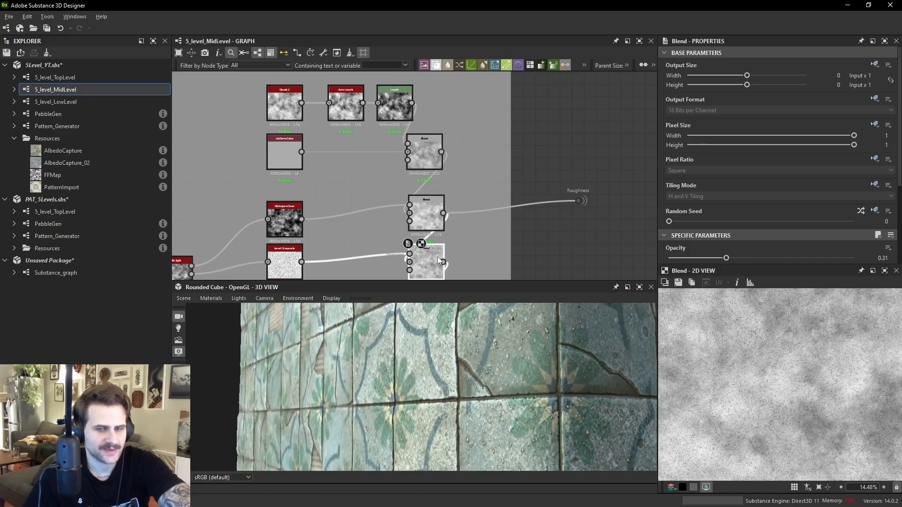
middle_click_drag(393, 243, 394, 239)
middle_click_drag(239, 218, 396, 170)
scroll(345, 219, "up", 2)
left_click(346, 219)
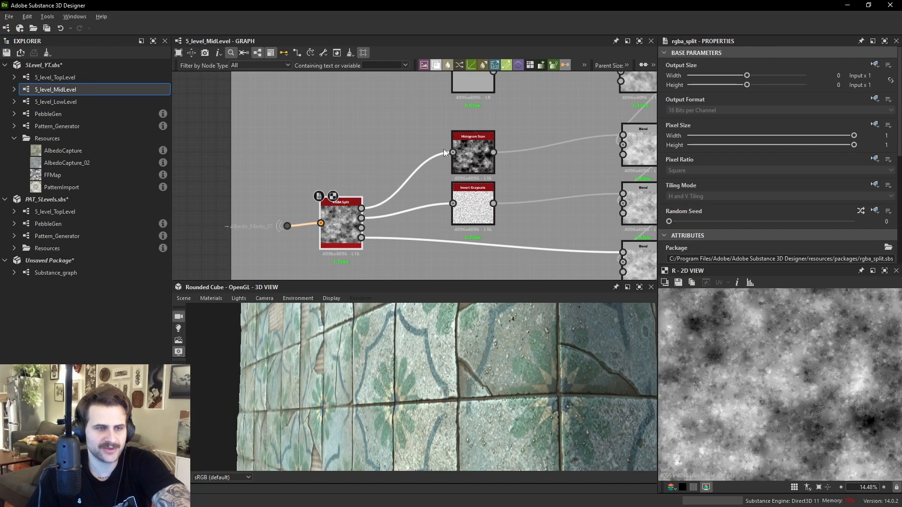
left_click(287, 227)
scroll(334, 195, "down", 2)
middle_click_drag(394, 163, 364, 210)
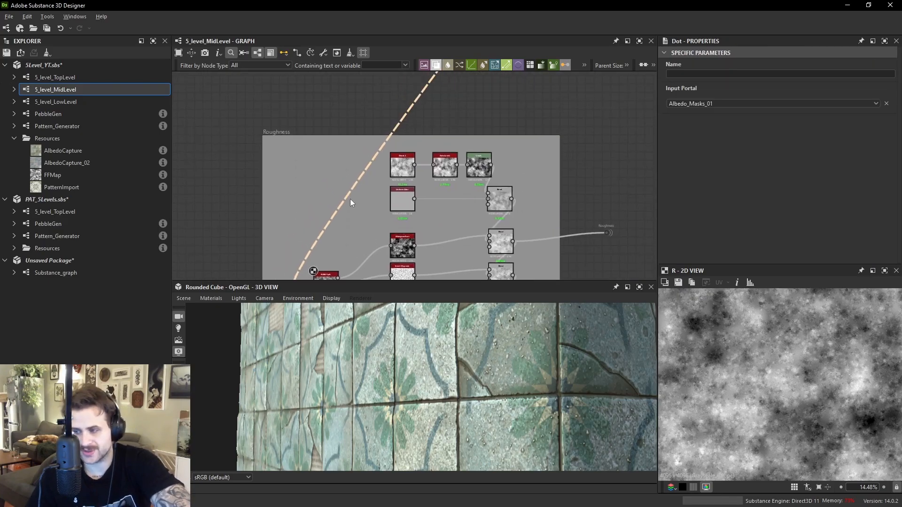
middle_click_drag(400, 187, 500, 125)
double_click(501, 125)
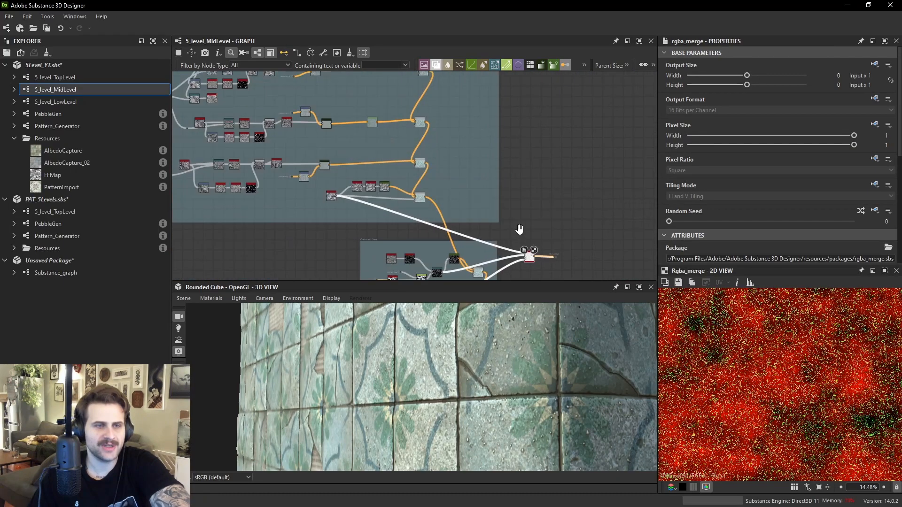
scroll(497, 203, "up", 5)
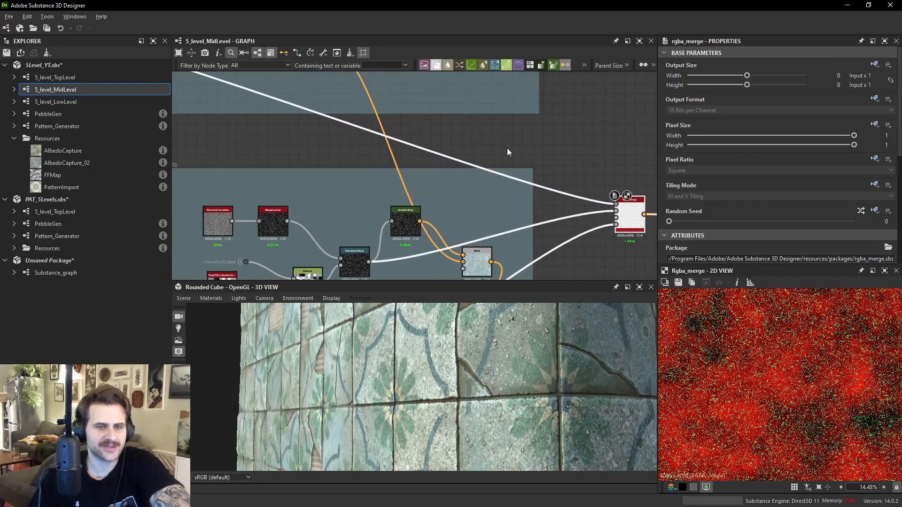
middle_click_drag(429, 134, 523, 156)
- Set the opacity of the Blend mixing moisture_noise into the color chain to 0.32
double_click(249, 161)
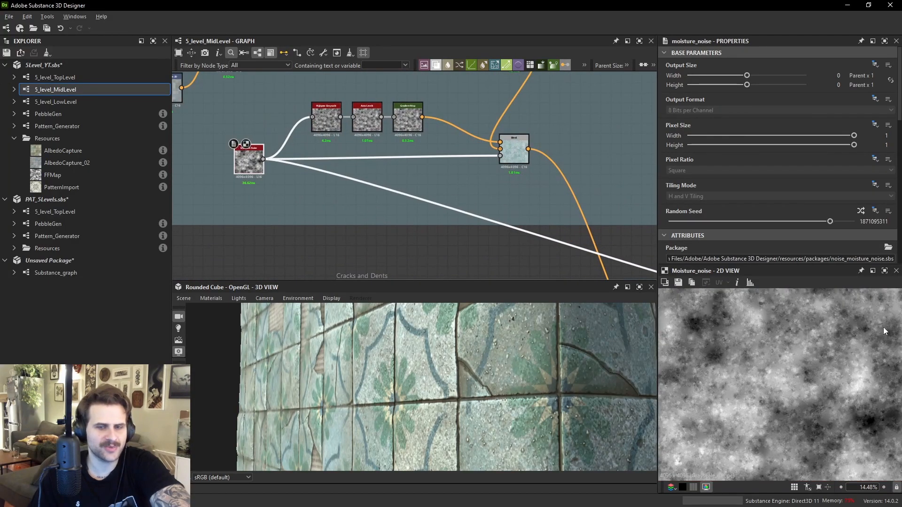
double_click(518, 164)
scroll(779, 376, "up", 4)
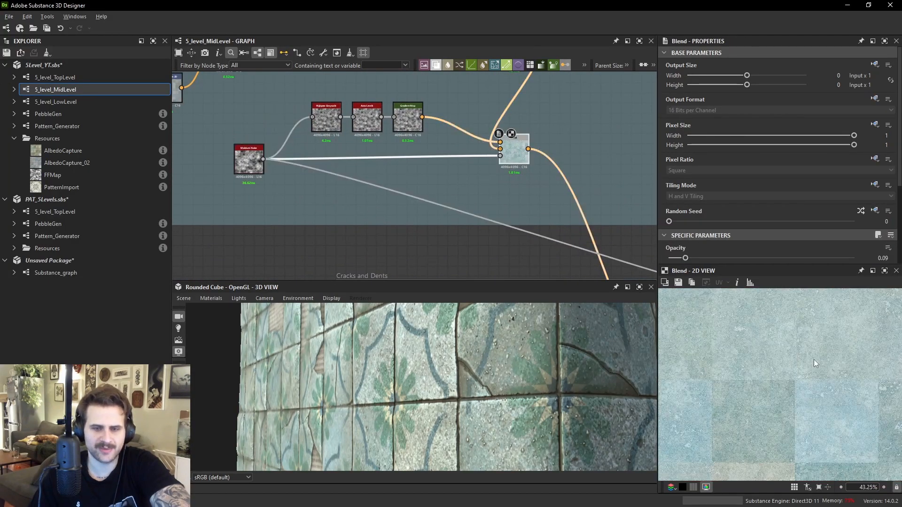
left_click(765, 258)
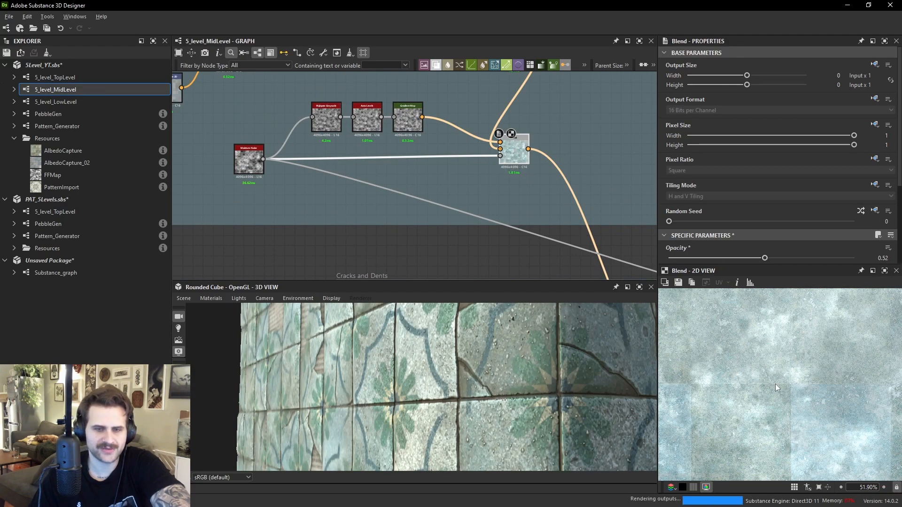
- Inspect the moisture_noise node, the RGBA Merge node's inputs and its Albedo_Masks output
scroll(773, 384, "down", 4)
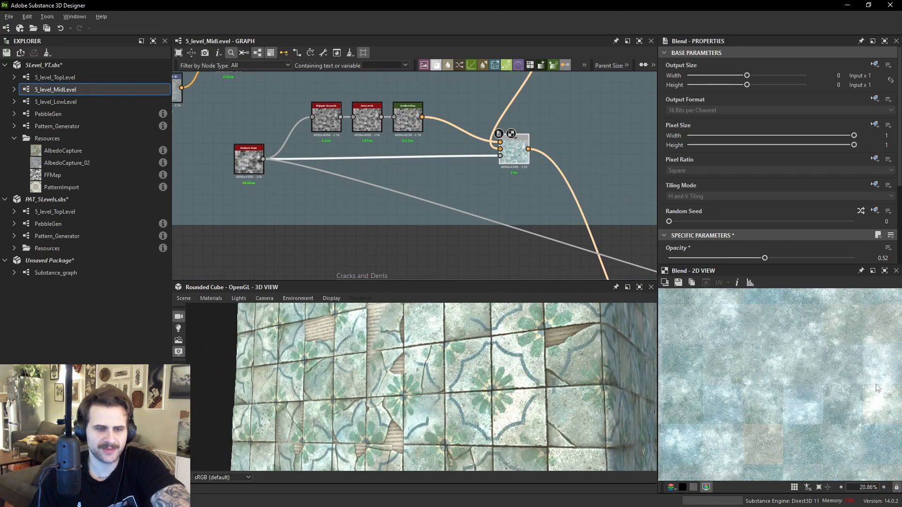
scroll(794, 352, "up", 2)
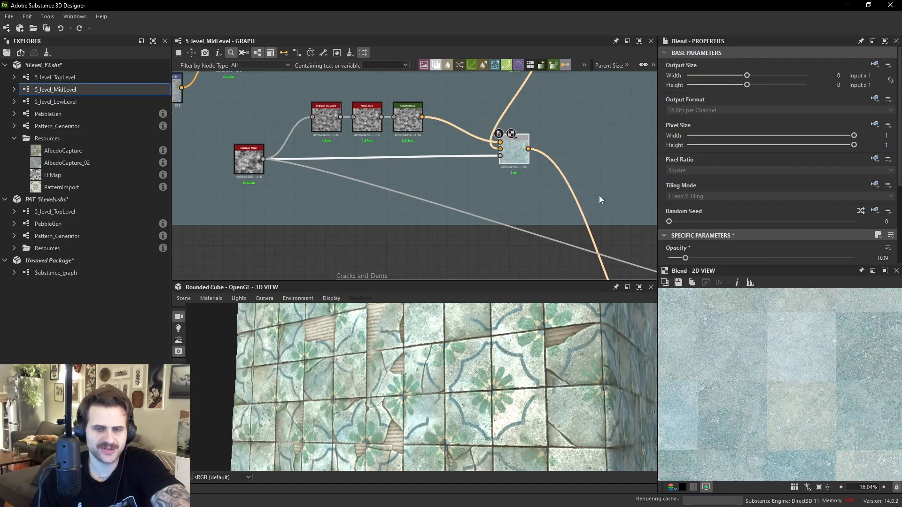
double_click(249, 161)
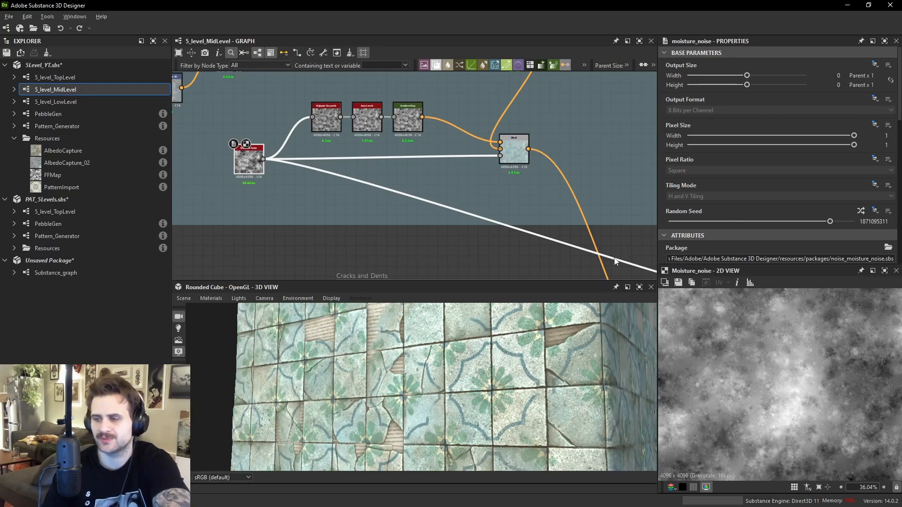
middle_click_drag(625, 238, 358, 132)
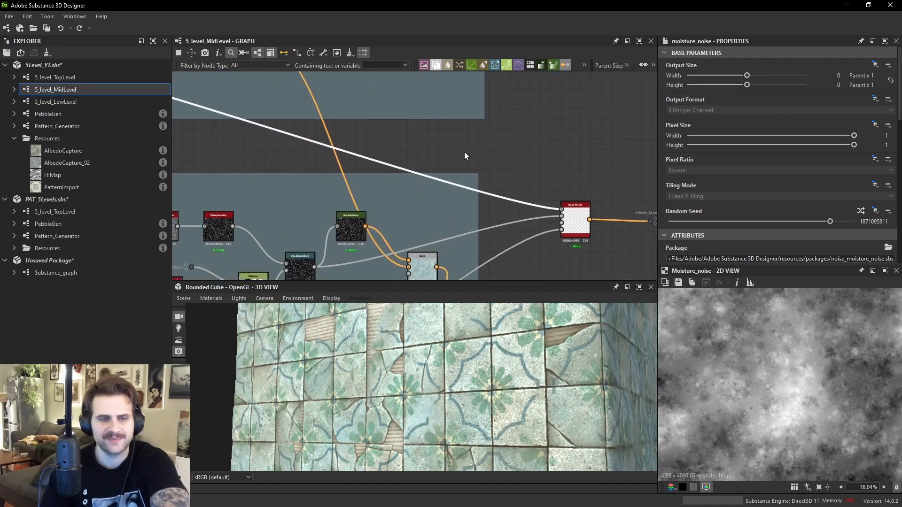
left_click(565, 213)
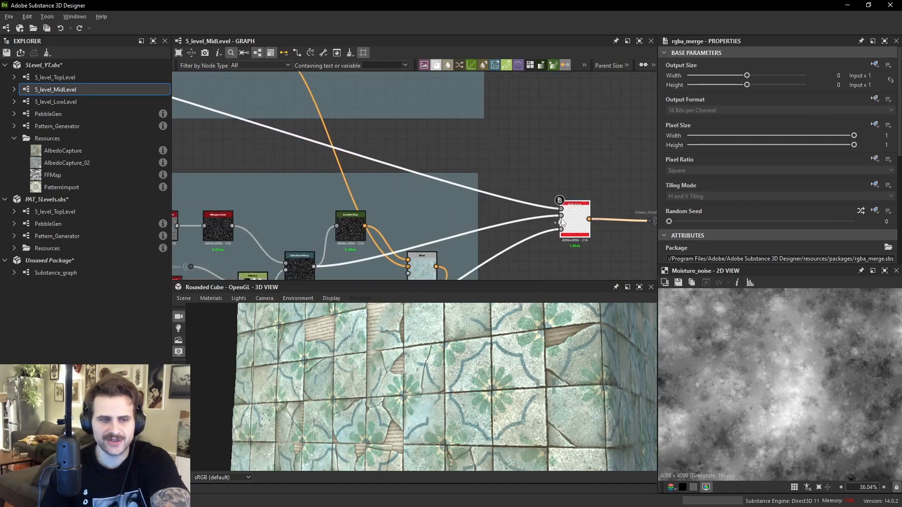
scroll(571, 212, "up", 5)
scroll(576, 213, "down", 4)
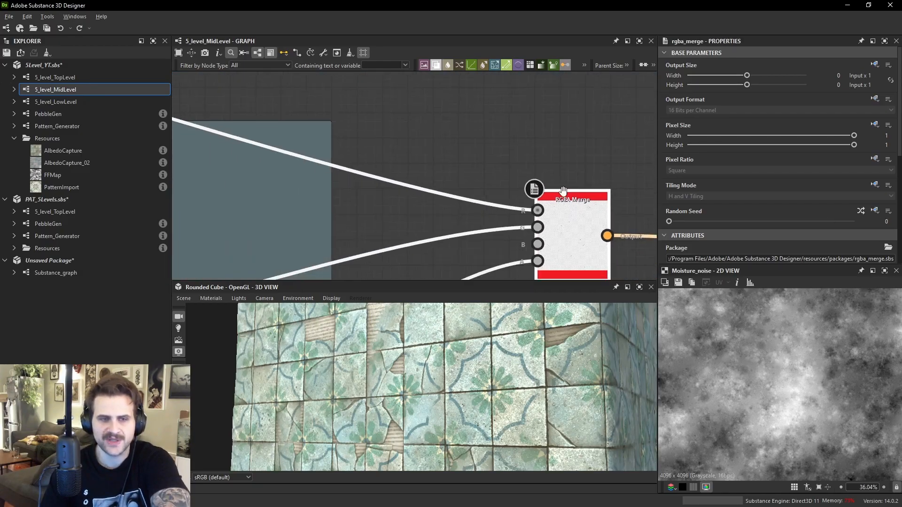
middle_click_drag(576, 213, 507, 154)
double_click(498, 167)
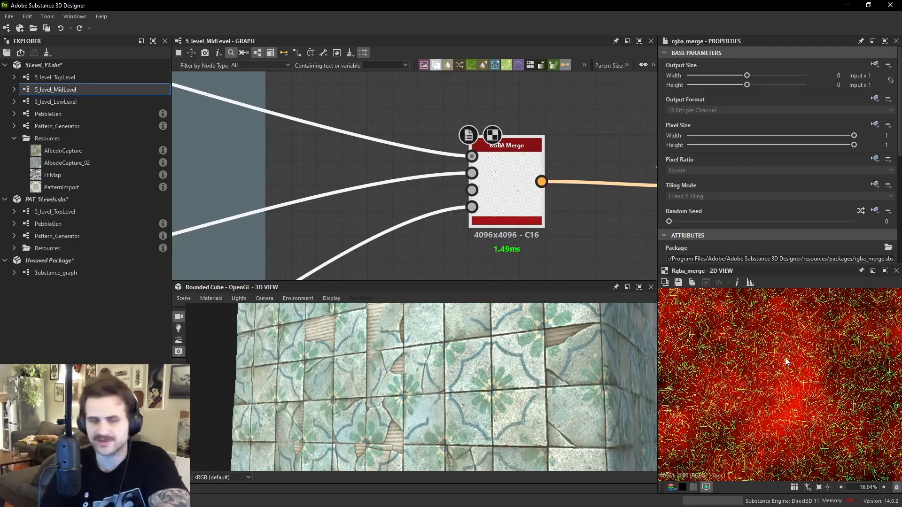
double_click(472, 174)
scroll(769, 355, "up", 6)
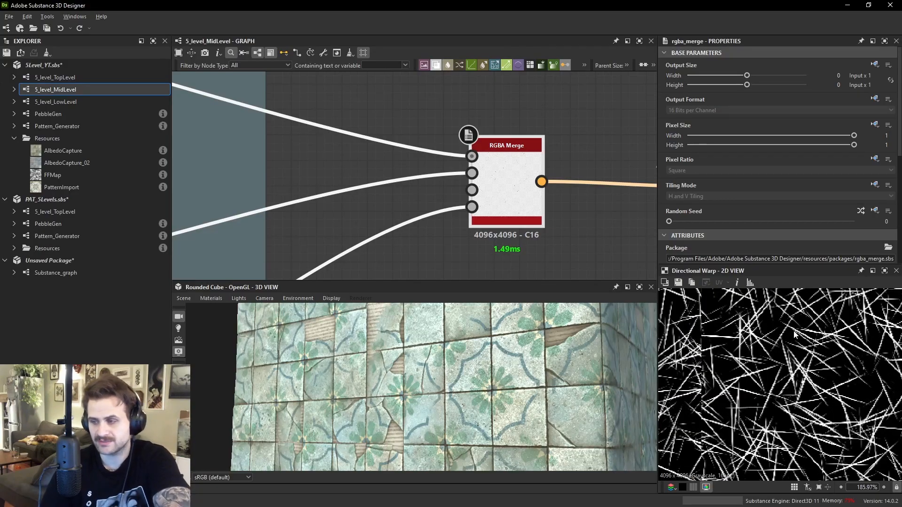
double_click(471, 210)
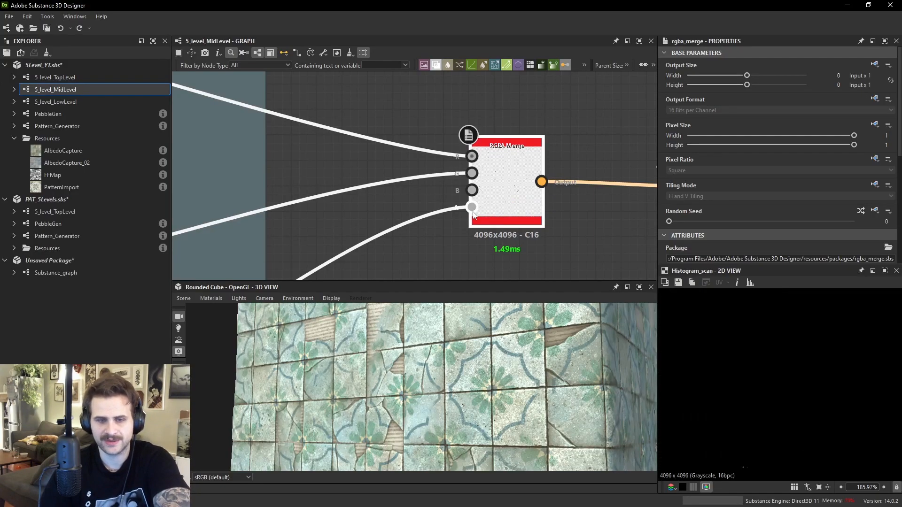
scroll(471, 227, "down", 3)
middle_click_drag(467, 227, 510, 127)
middle_click_drag(346, 211, 483, 97)
scroll(407, 191, "down", 1)
middle_click_drag(472, 171, 331, 269)
middle_click_drag(581, 122, 543, 151)
scroll(543, 151, "up", 2)
left_click(539, 142)
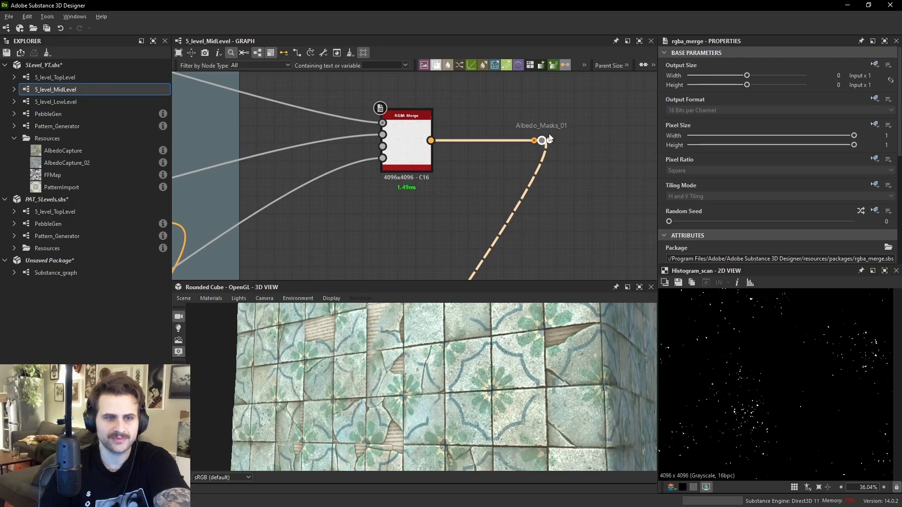
left_click_drag(430, 140, 495, 201)
type("do")
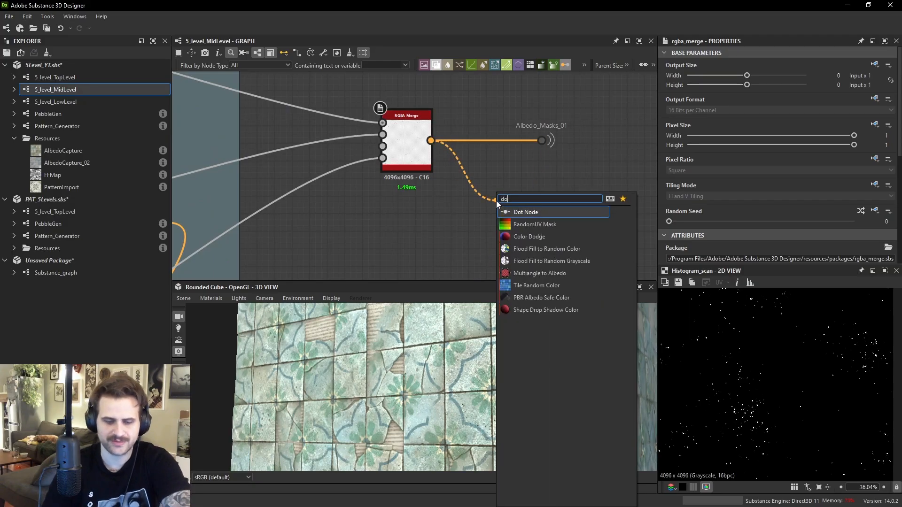
key("Return")
left_click(625, 187)
key("space")
type("do")
key("Return")
left_click(732, 102)
left_click(603, 167)
left_click(518, 205)
left_click(623, 188)
key("Delete")
scroll(571, 204, "down", 4)
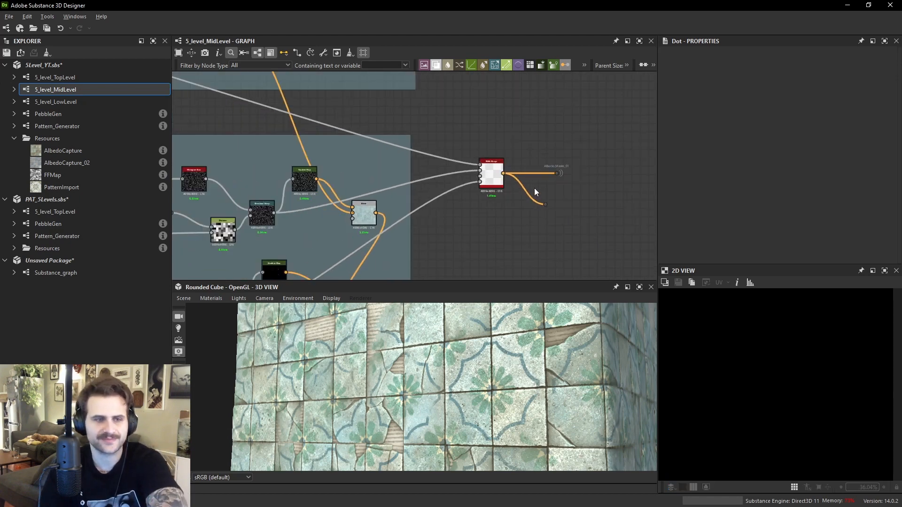
left_click(545, 204)
key("Delete")
- Inspect the RGBA Merge, rgba_split, histogram_scan and Multiply Blend nodes in the Roughness group
double_click(491, 177)
scroll(483, 181, "down", 6)
middle_click_drag(404, 253, 526, 61)
scroll(438, 172, "up", 8)
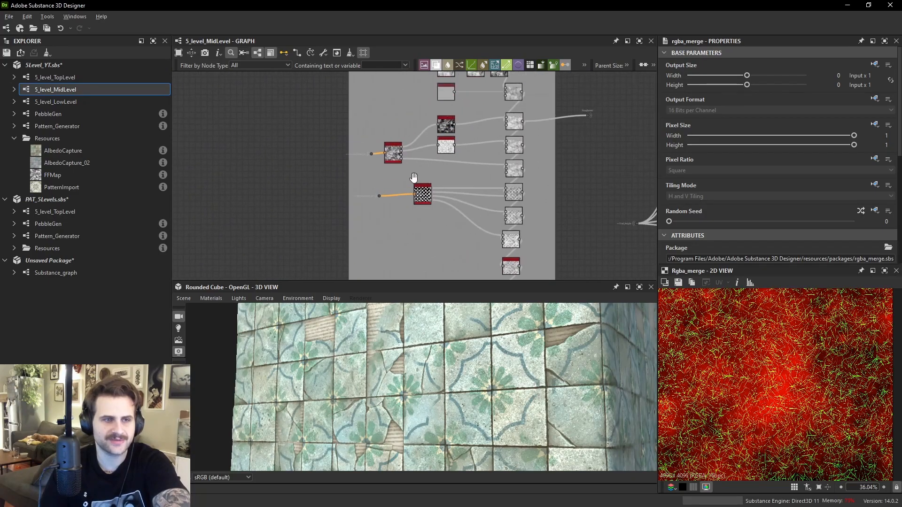
double_click(394, 146)
middle_click_drag(461, 136, 386, 167)
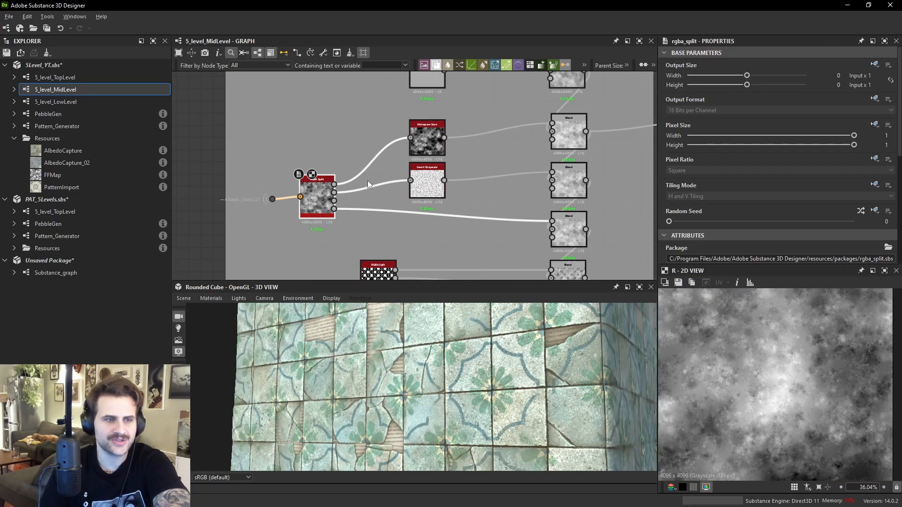
double_click(566, 134)
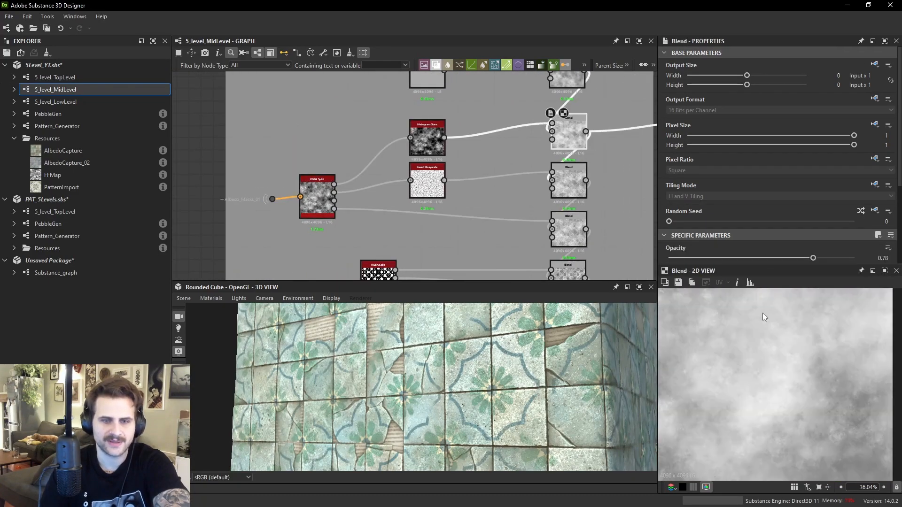
scroll(763, 202, "down", 3)
left_click(439, 143)
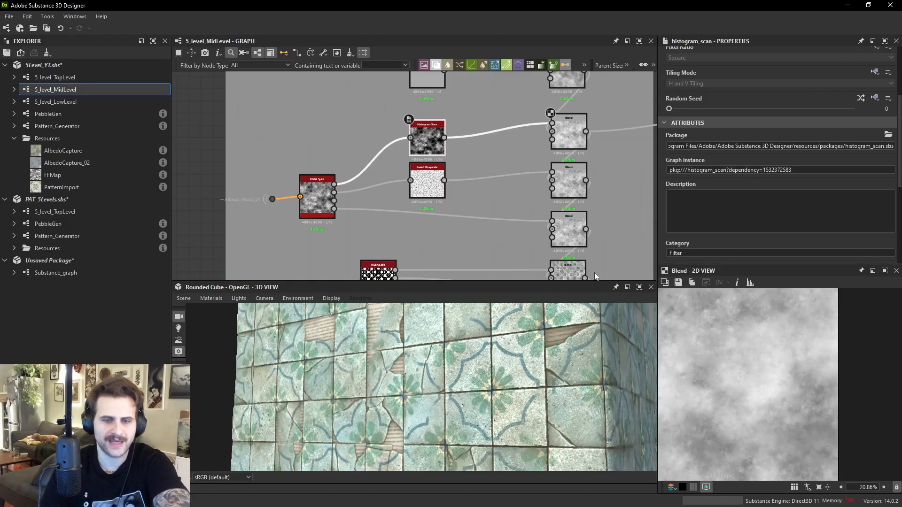
left_click(561, 135)
middle_click_drag(610, 150, 565, 169)
left_click(523, 203)
scroll(709, 303, "up", 5)
left_click_drag(602, 374, 584, 376)
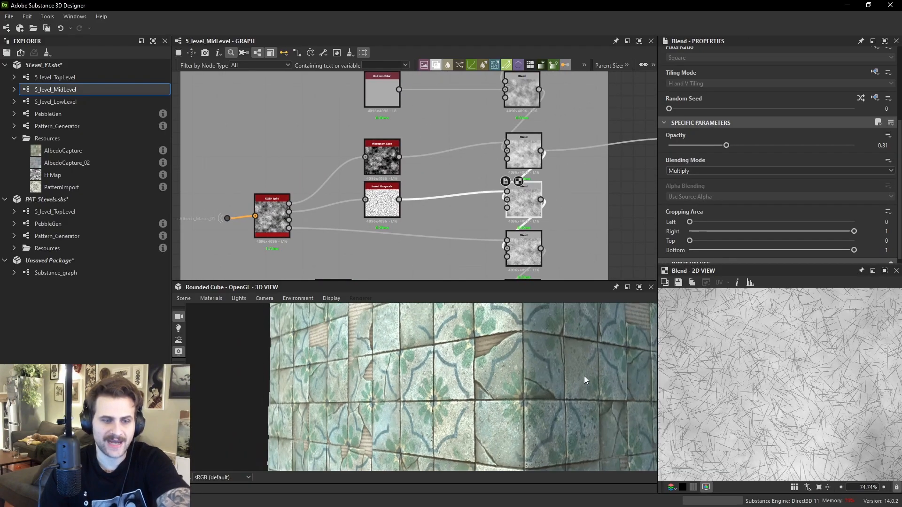
scroll(584, 375, "up", 5)
- Connect the Multiply Blend node to the Roughness output and set its opacity to 0.39
middle_click_drag(539, 199, 432, 232)
left_click_drag(433, 232, 567, 171)
left_click_drag(519, 331, 466, 348)
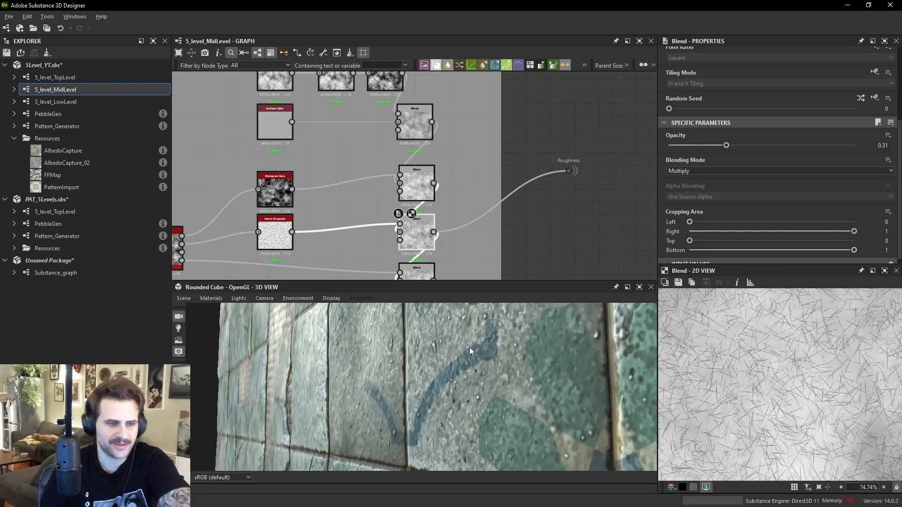
left_click_drag(747, 147, 818, 147)
left_click_drag(388, 346, 401, 338)
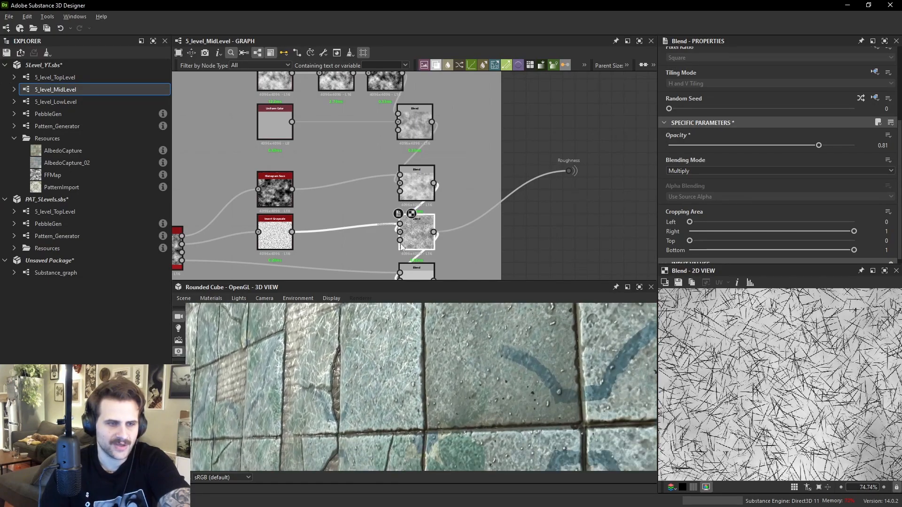
scroll(399, 240, "up", 2)
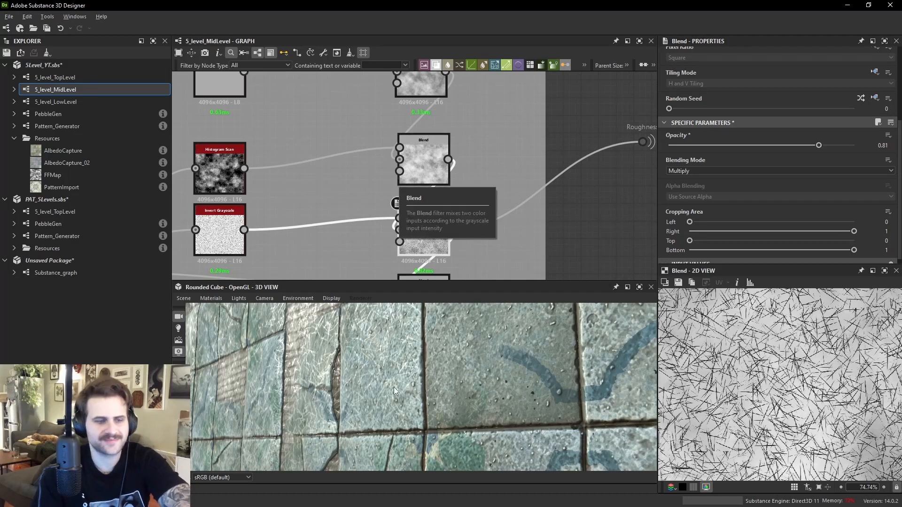
left_click_drag(770, 148, 746, 147)
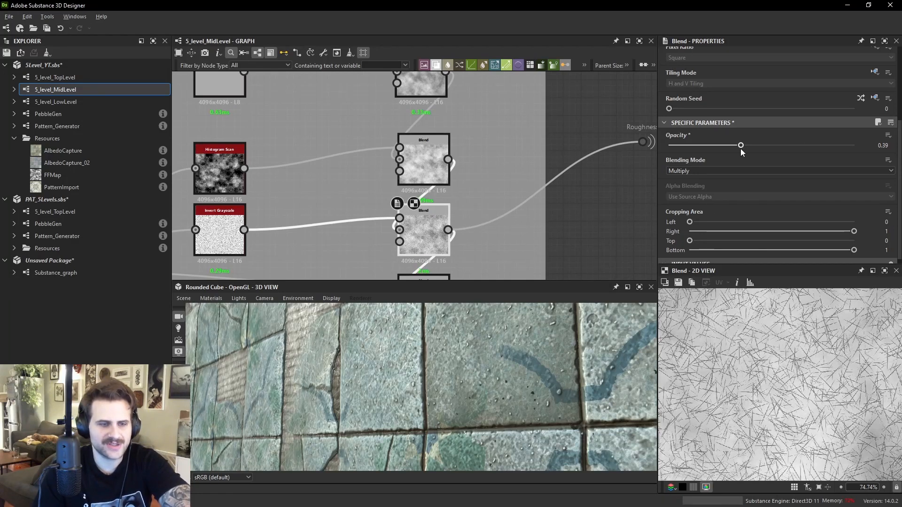
- Set the Subtract Blend node's opacity to 0.58 and connect it to the Roughness output
middle_click_drag(423, 244, 439, 187)
left_click(443, 232)
scroll(474, 226, "down", 2)
middle_click_drag(472, 226, 485, 171)
double_click(452, 227)
double_click(442, 222)
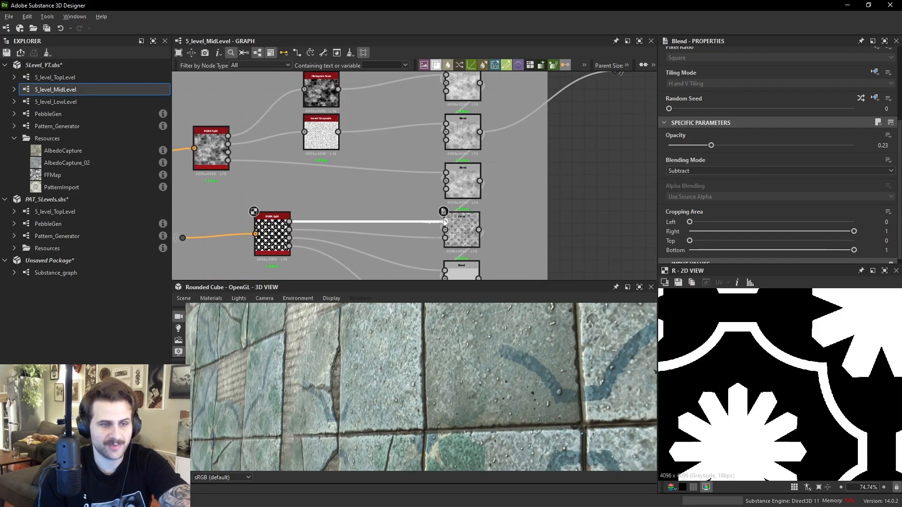
double_click(466, 221)
left_click_drag(609, 375, 509, 351)
right_click_drag(509, 351, 526, 352, "ctrl+shift")
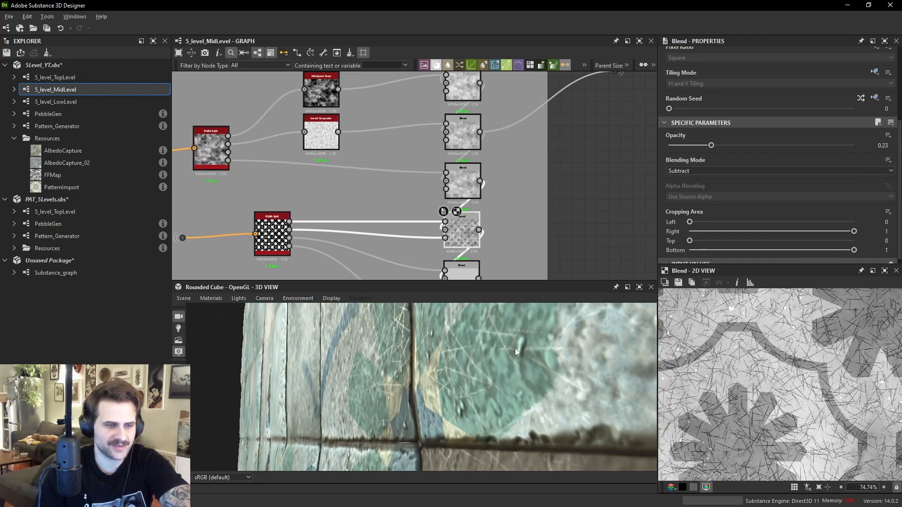
left_click_drag(751, 146, 776, 145)
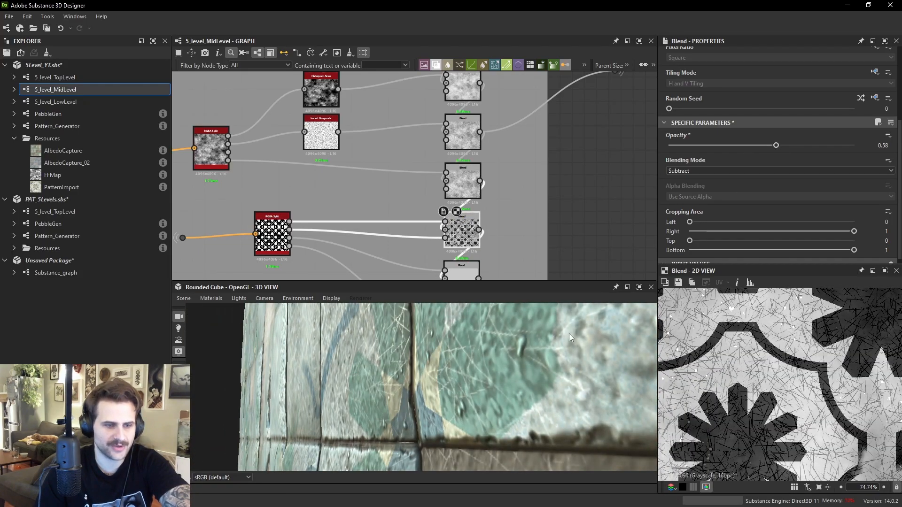
left_click_drag(478, 229, 588, 184)
- Switch that Blend node's blending mode to Add (Linear Dodge)
left_click_drag(535, 333, 378, 338)
left_click(462, 250)
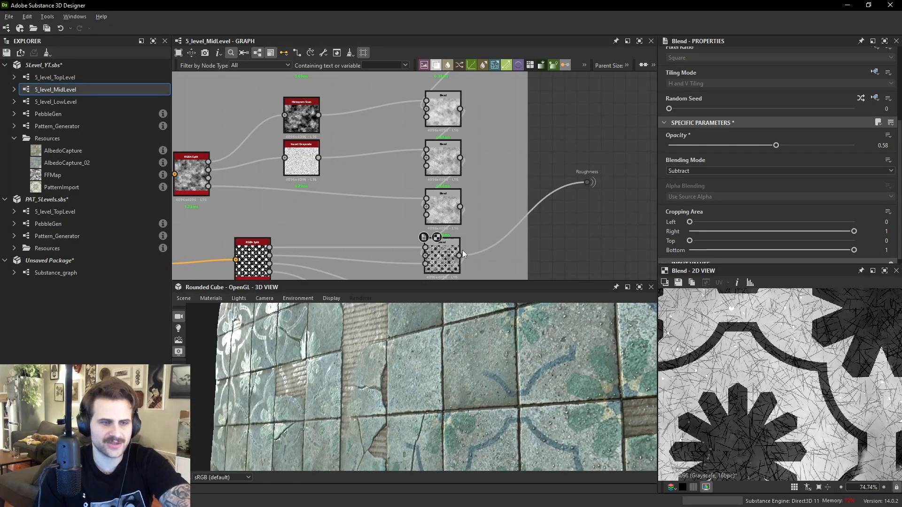
left_click(444, 251)
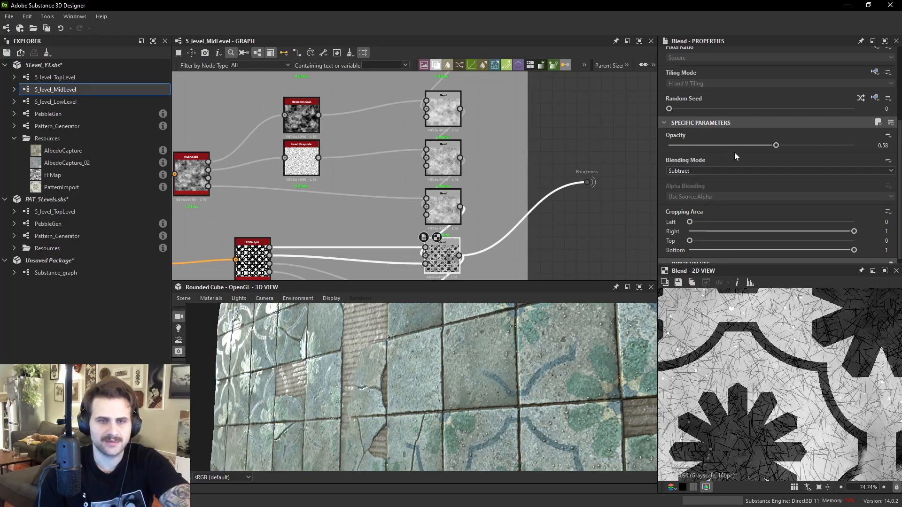
left_click(709, 172)
left_click(700, 181)
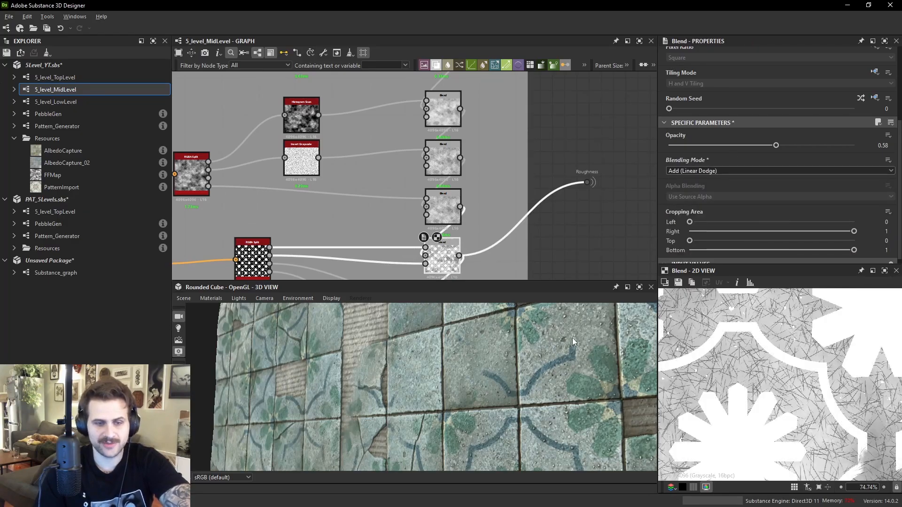
left_click_drag(461, 371, 375, 350)
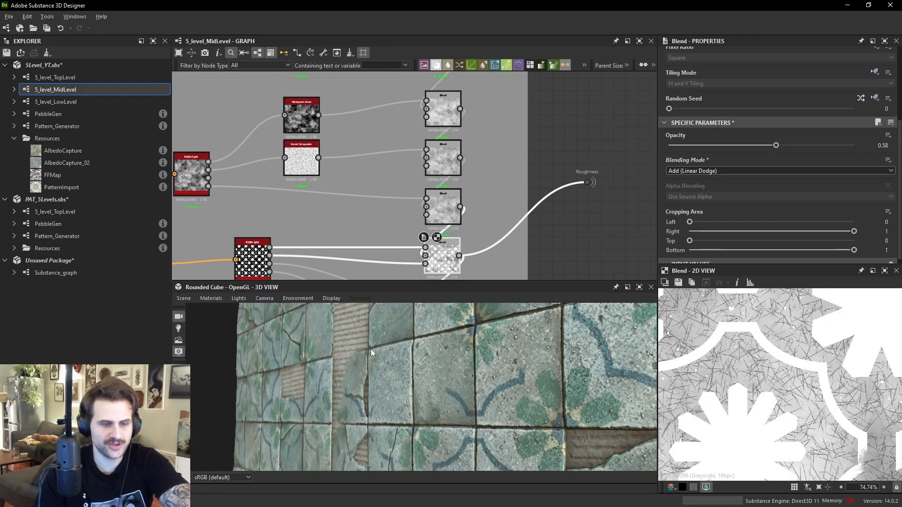
- Set the Blend node's mode back to Subtract and its opacity to 0.22
left_click(693, 173)
scroll(690, 188, "up", 1)
left_click(687, 196)
mouse_move(776, 145)
left_mouse_down()
mouse_move(815, 145)
mouse_move(694, 147)
mouse_move(709, 145)
left_mouse_up()
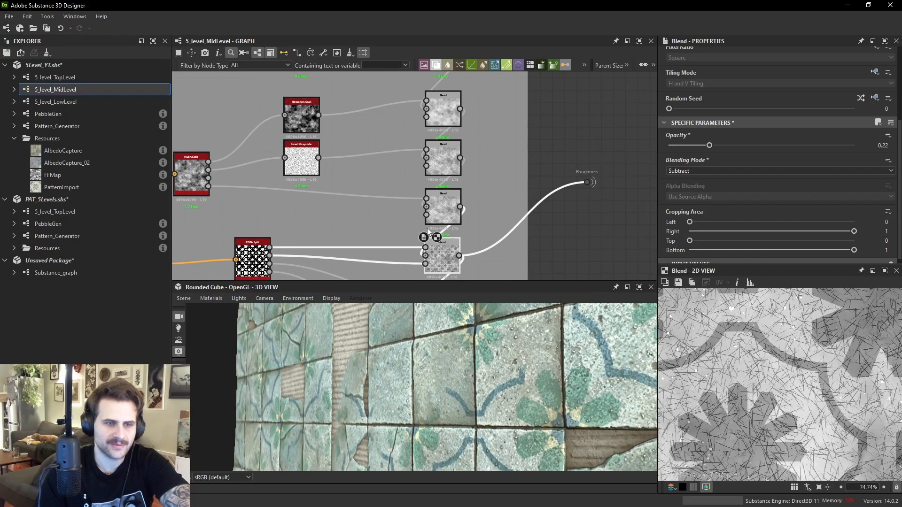
- Reroute the Roughness dot to take its input from the lower Blend chain of the Roughness group
middle_click_drag(451, 247, 450, 216)
left_click(441, 247)
left_click_drag(455, 244, 567, 226)
middle_click_drag(567, 226, 551, 135)
left_click_drag(550, 135, 558, 170)
left_click_drag(435, 204, 551, 166)
left_click(557, 166)
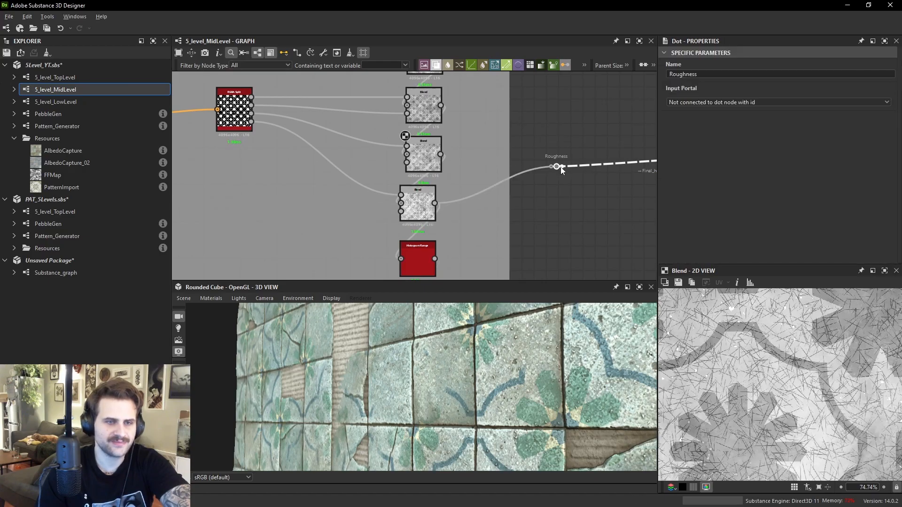
double_click(413, 207)
scroll(701, 312, "up", 3)
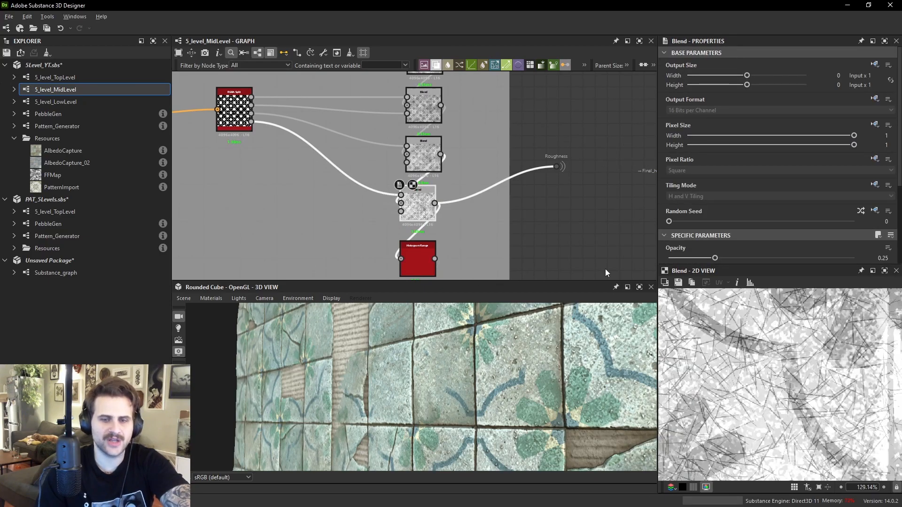
left_click_drag(435, 258, 556, 167)
left_click_drag(556, 168, 543, 226)
- Move the Roughness dot next to the final node of the Roughness group chain
scroll(839, 383, "down", 9)
middle_click_drag(574, 194, 366, 211)
scroll(779, 374, "up", 3)
scroll(780, 375, "up", 3)
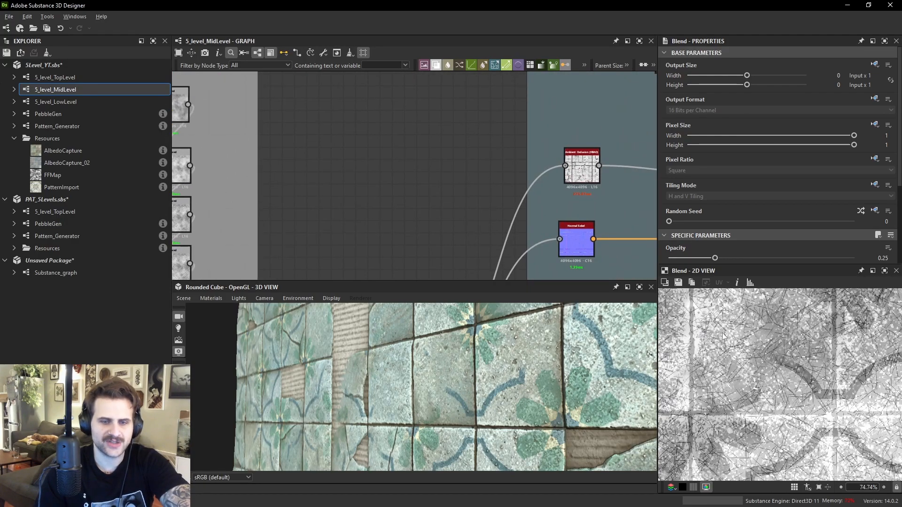
scroll(492, 164, "down", 4)
scroll(492, 159, "down", 2)
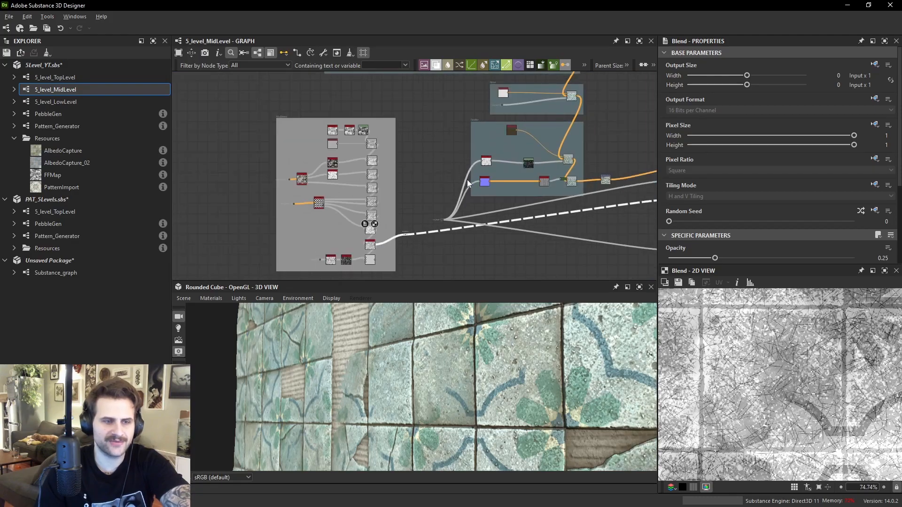
scroll(390, 244, "up", 3)
scroll(357, 273, "up", 2)
mouse_move(414, 225)
left_mouse_down()
mouse_move(418, 219)
mouse_move(419, 241)
left_mouse_up()
middle_click_drag(419, 241, 459, 198)
left_click_drag(460, 198, 460, 228)
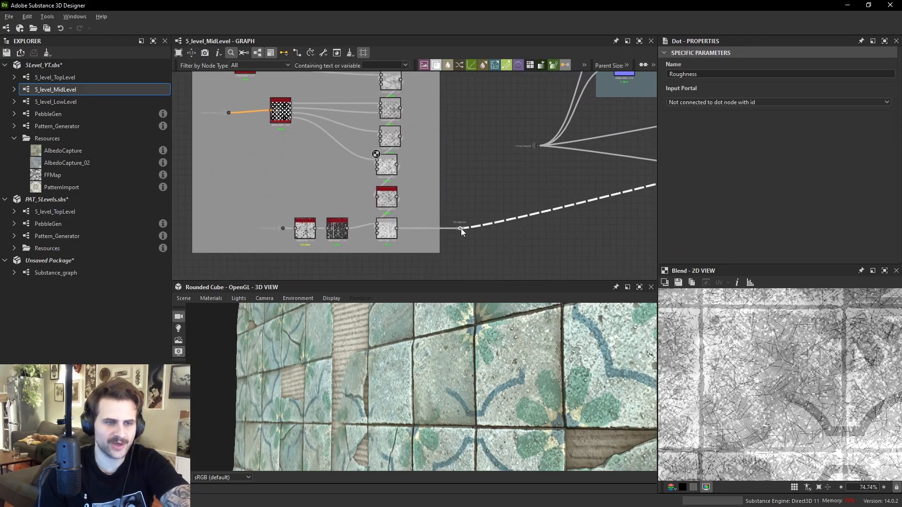
scroll(792, 361, "down", 3)
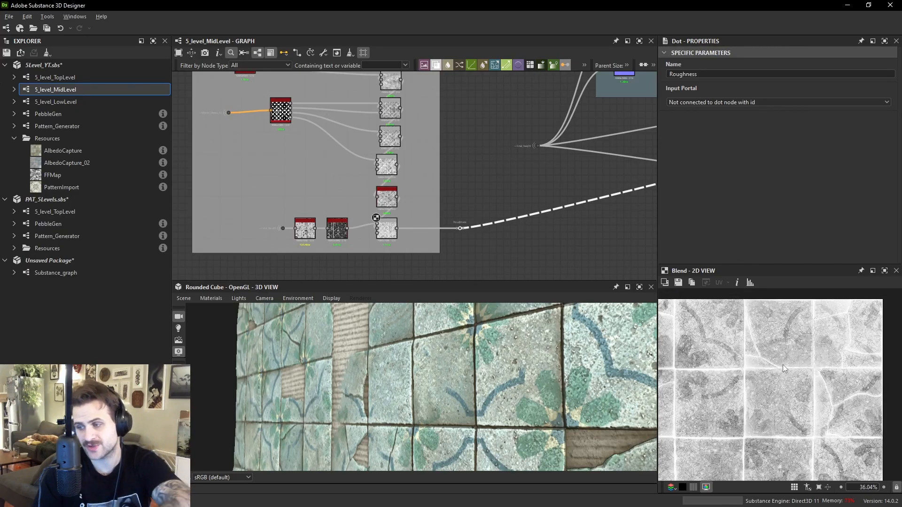
- Pan and zoom through the MidLevel graph to review the Roughness group's Blend chain
middle_click_drag(537, 210, 553, 233)
scroll(553, 233, "down", 2)
scroll(458, 204, "up", 3)
left_click(446, 201)
left_click(473, 157)
middle_click_drag(474, 155, 490, 268)
left_click_drag(491, 268, 460, 111)
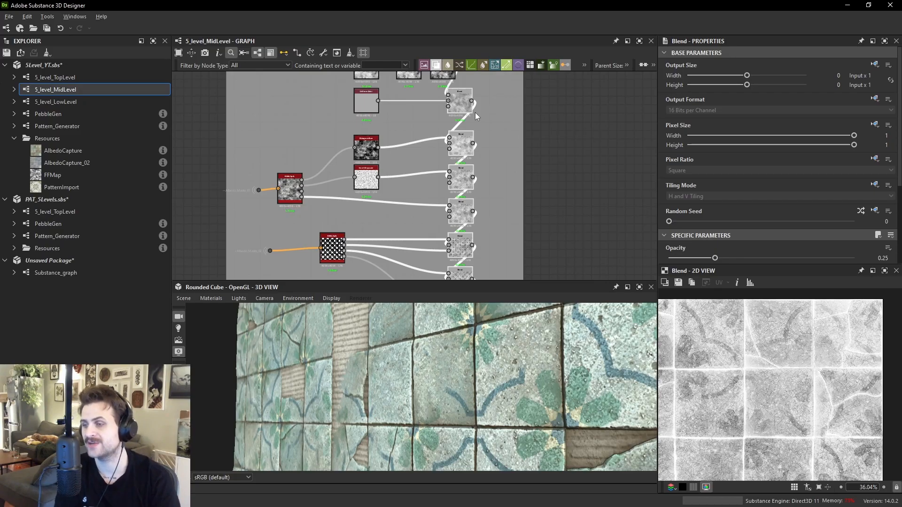
left_click_drag(525, 368, 550, 128)
left_click_drag(511, 291, 494, 283)
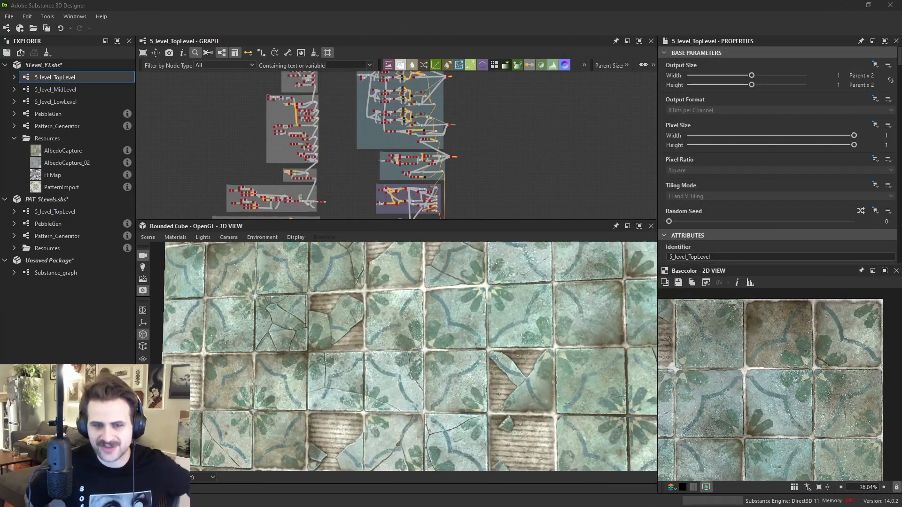
- Pan and zoom around the TopLevel graph to survey its frames of node groups
middle_click_drag(446, 149, 486, 194)
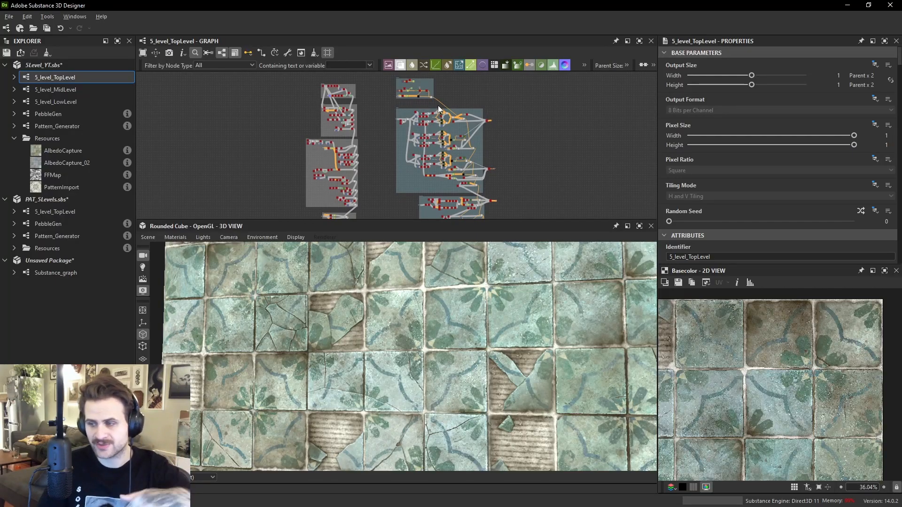
mouse_move(388, 123)
middle_mouse_down()
mouse_move(379, 141)
mouse_move(389, 139)
middle_mouse_up()
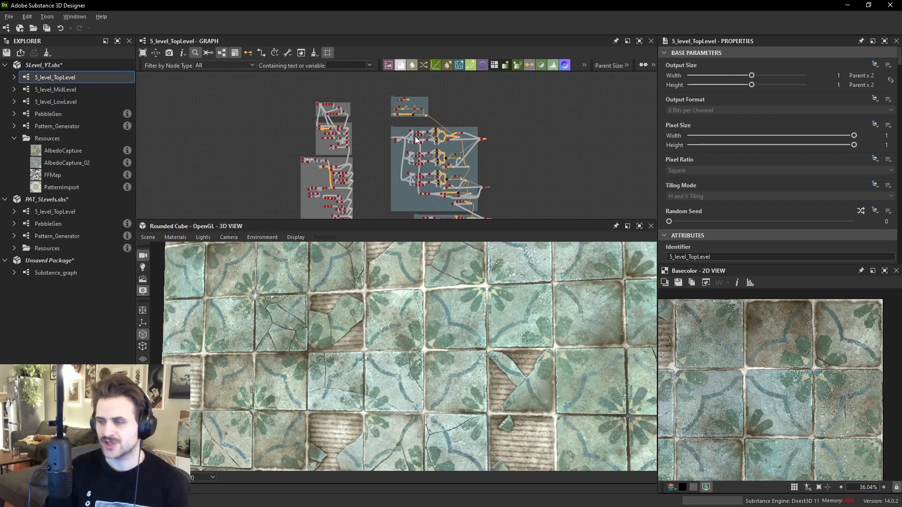
scroll(415, 136, "up", 4)
middle_click_drag(451, 158, 463, 98)
middle_click_drag(469, 147, 471, 87)
middle_click_drag(462, 140, 465, 93)
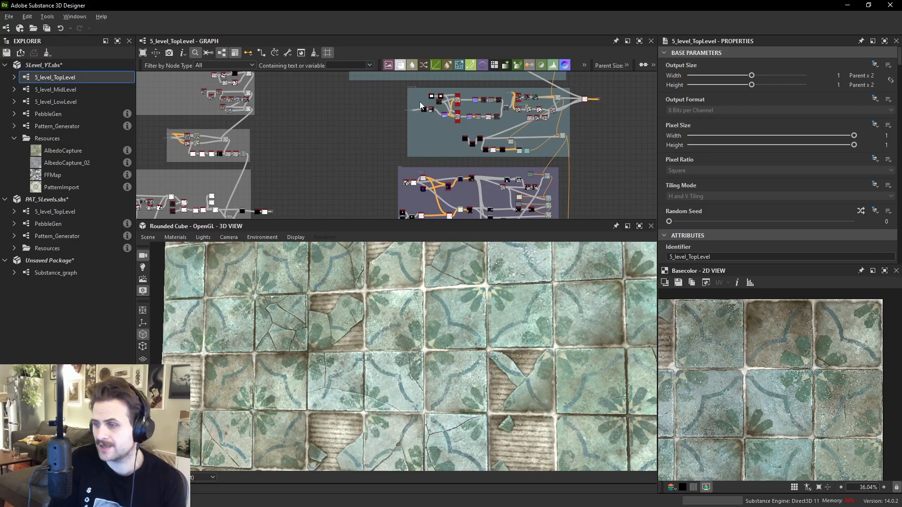
scroll(470, 141, "up", 4)
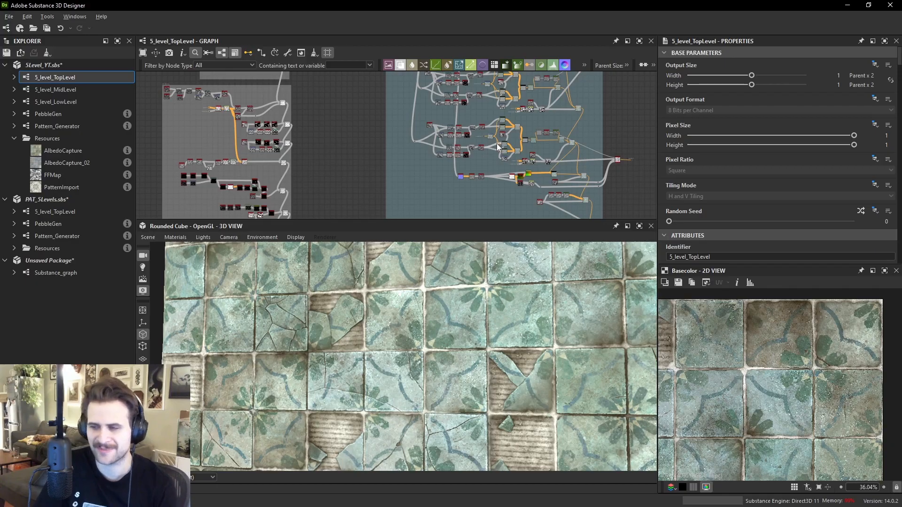
middle_click_drag(546, 116, 554, 180)
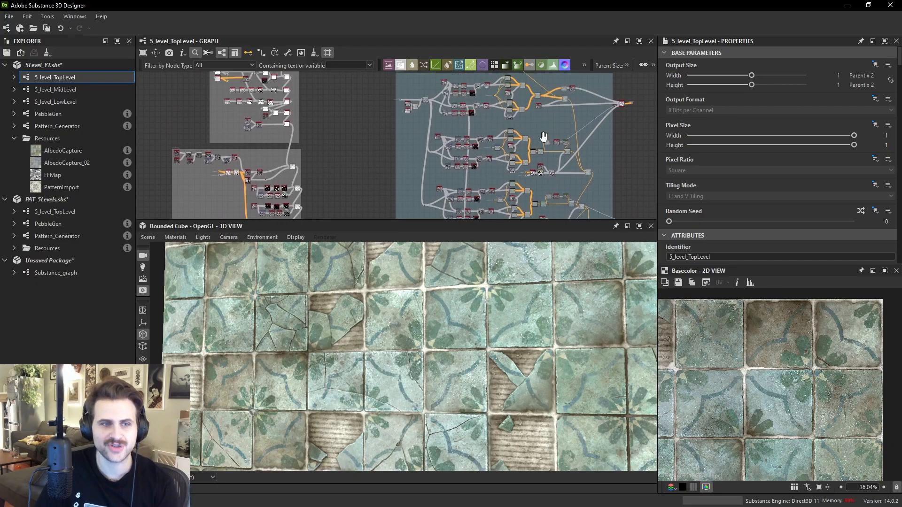
middle_click_drag(543, 138, 545, 174)
scroll(490, 164, "down", 2)
middle_click_drag(464, 114, 492, 92)
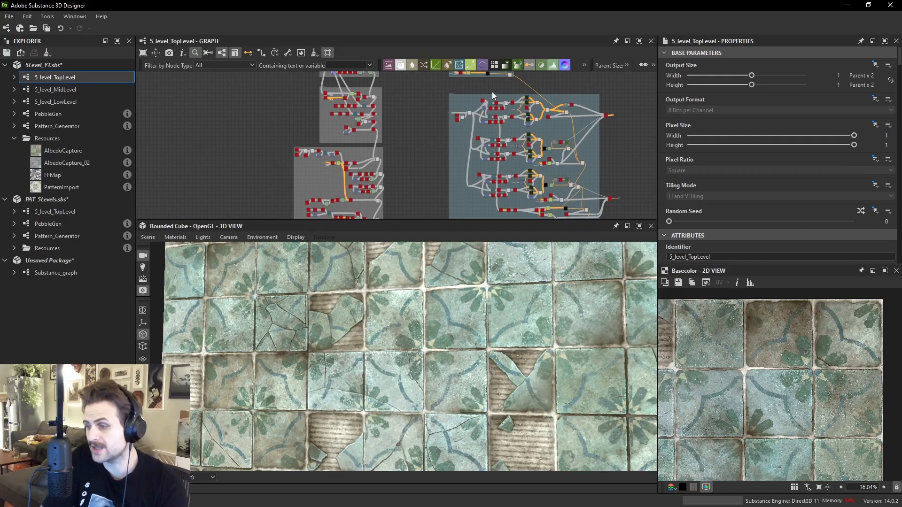
- Orbit and zoom the 3D view to inspect the tiles, grout and broken-tile details of the material
left_click_drag(529, 316, 530, 317)
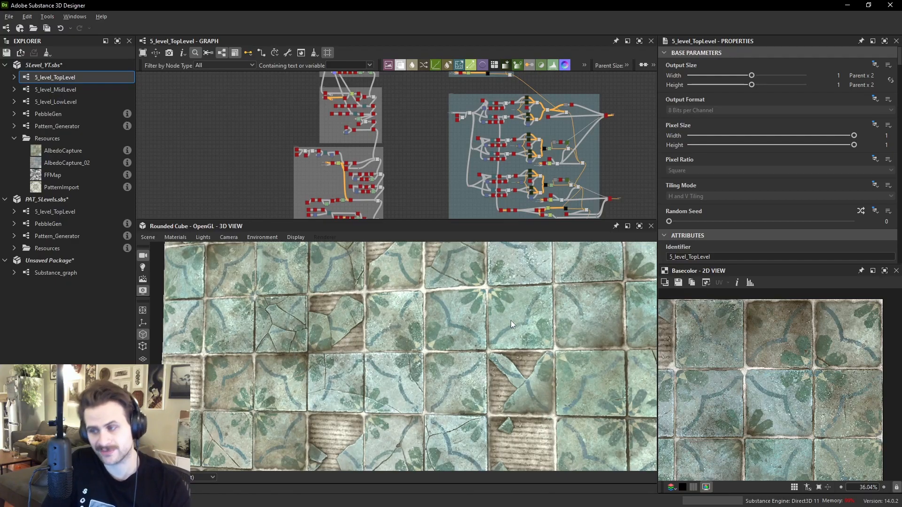
left_click_drag(475, 287, 492, 278)
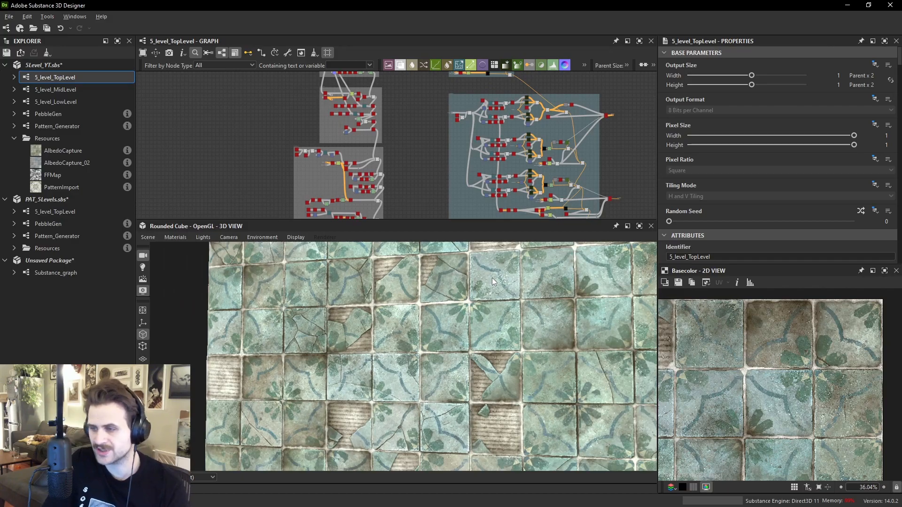
scroll(466, 308, "up", 5)
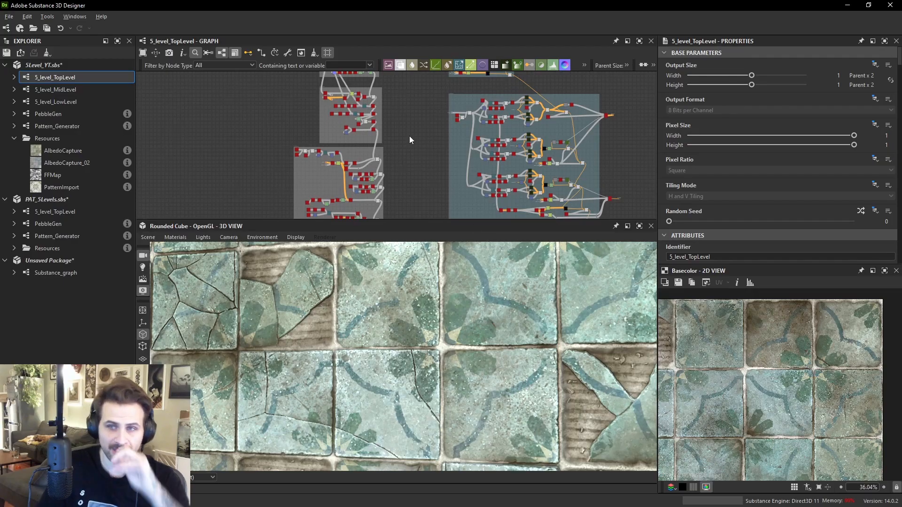
middle_click_drag(360, 119, 387, 146)
scroll(433, 291, "up", 5)
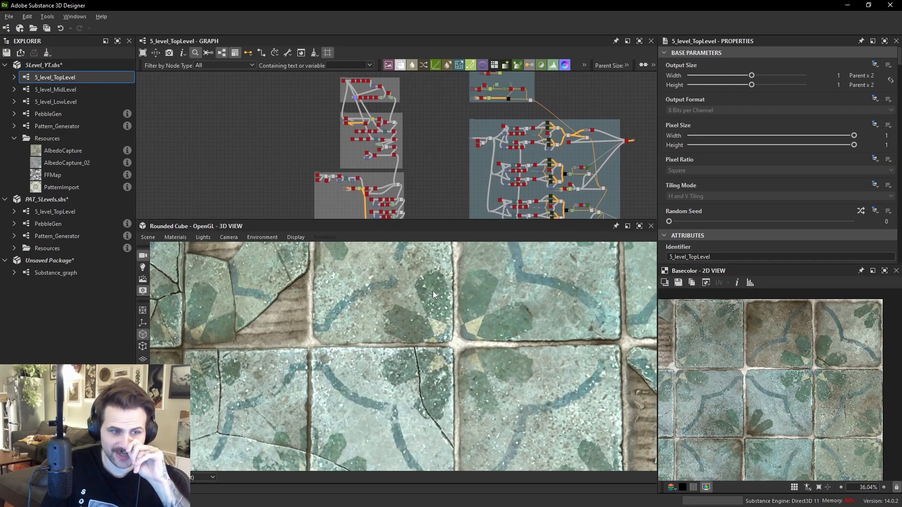
left_click_drag(543, 322, 402, 340)
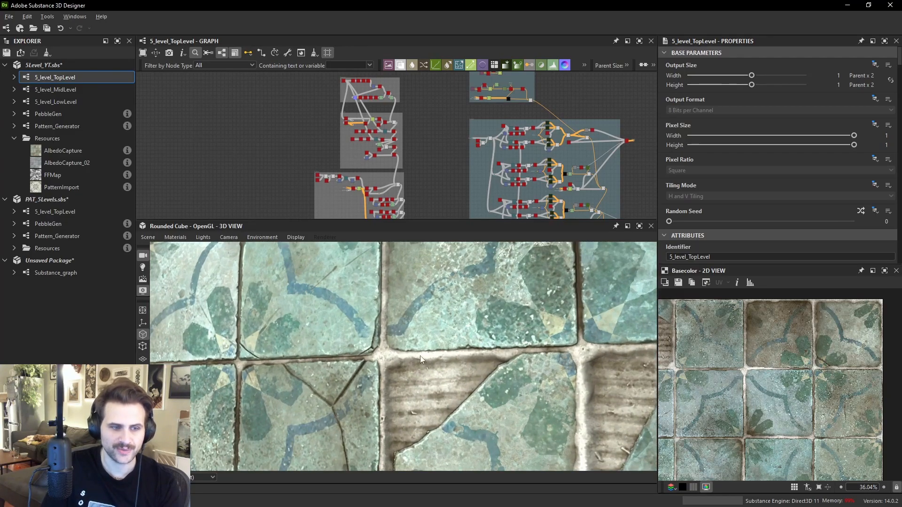
left_click_drag(388, 354, 424, 315)
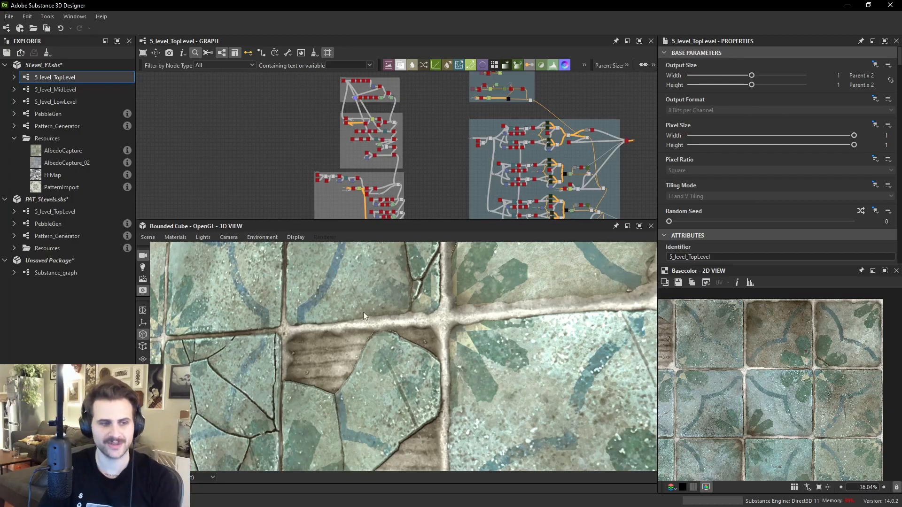
mouse_move(544, 312)
middle_mouse_down()
mouse_move(491, 319)
mouse_move(542, 317)
middle_mouse_up()
left_click_drag(332, 356, 403, 340)
middle_click_drag(522, 419, 439, 342)
scroll(418, 351, "up", 5)
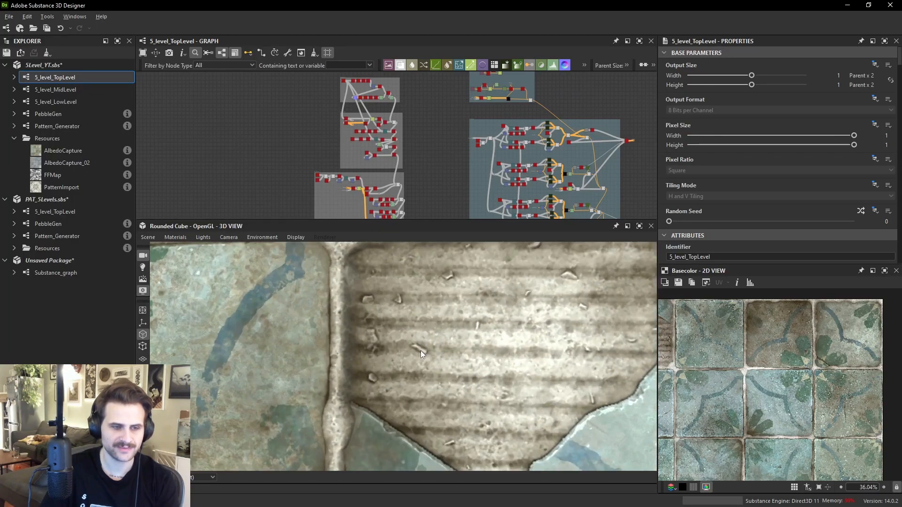
scroll(425, 350, "down", 1)
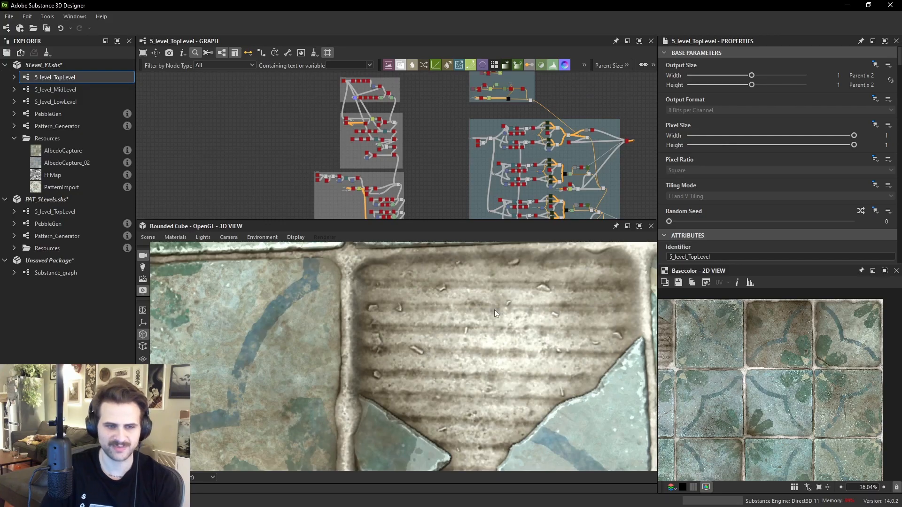
scroll(532, 295, "down", 2)
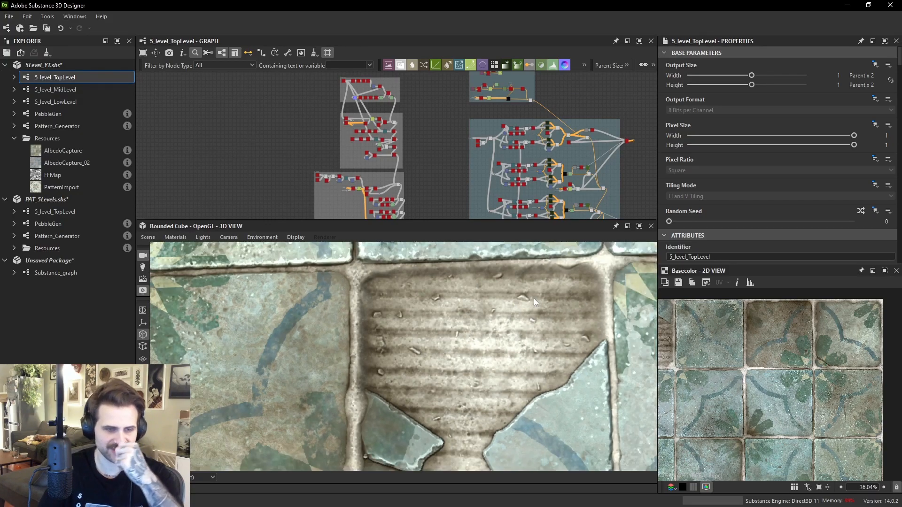
scroll(525, 315, "down", 1)
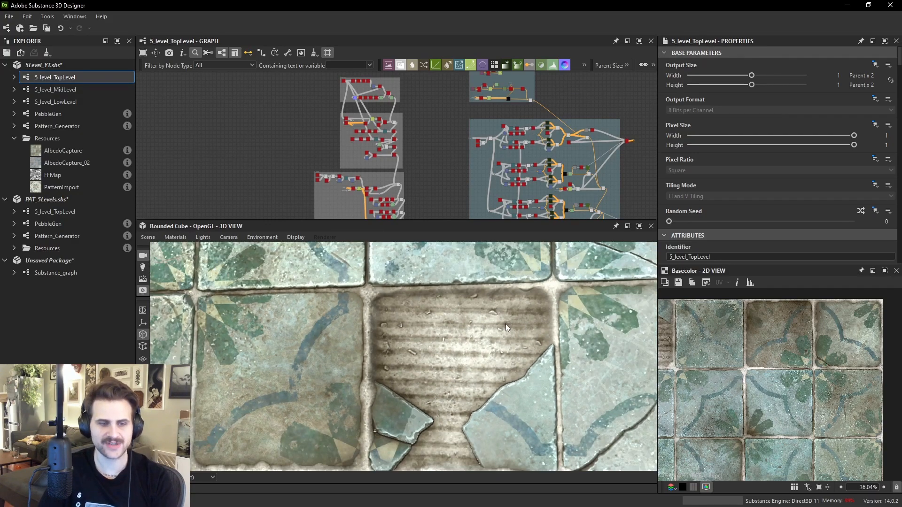
scroll(531, 346, "down", 3)
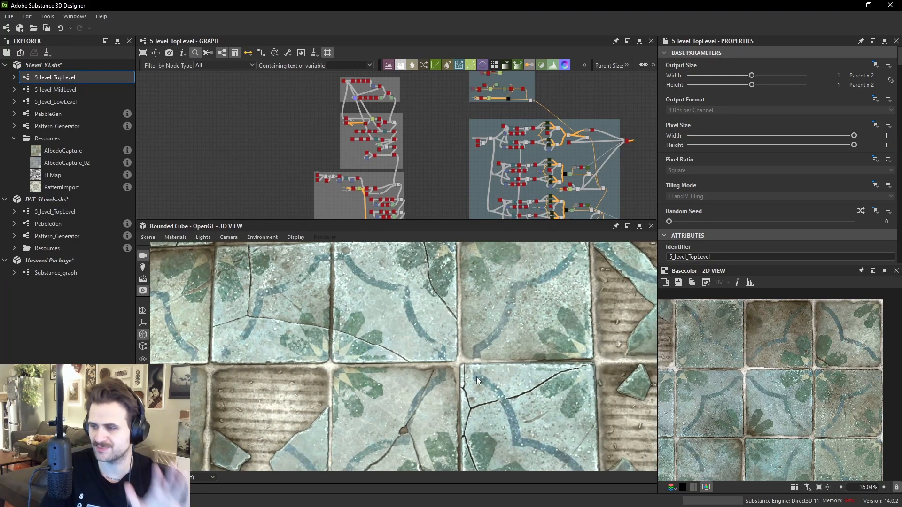
scroll(484, 375, "up", 3)
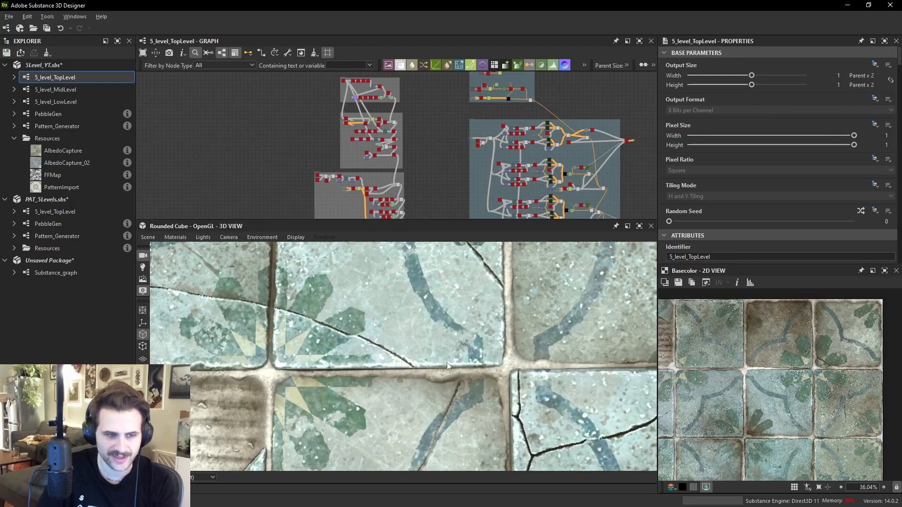
scroll(277, 359, "down", 3)
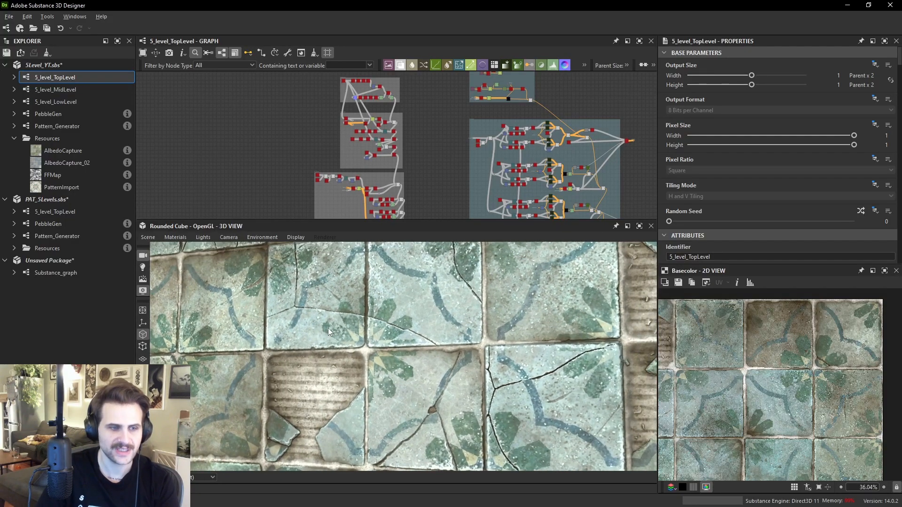
scroll(349, 321, "down", 2)
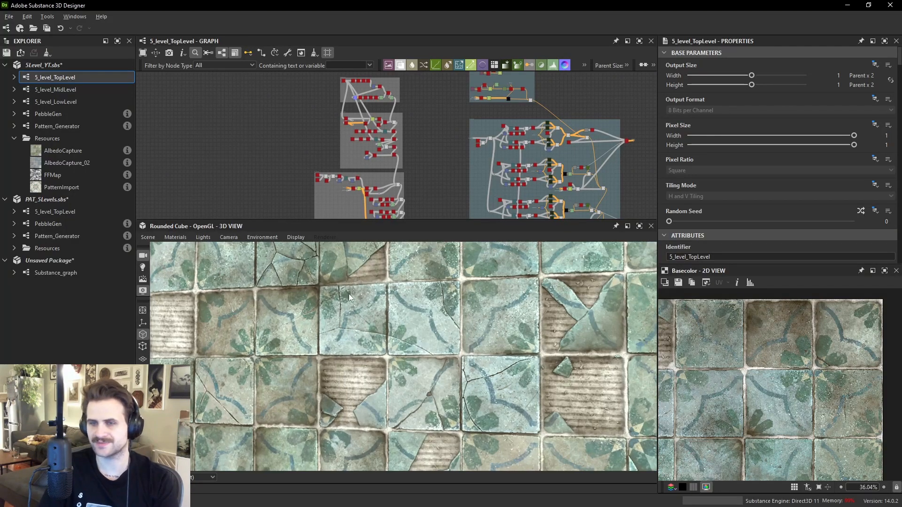
- Add a Normal Sobel node beside the final Blend node in the TopLevel graph and connect the Blend output to it
middle_click_drag(411, 121, 413, 184)
scroll(401, 157, "up", 7)
middle_click_drag(423, 146, 427, 88)
scroll(402, 133, "up", 1)
middle_click_drag(399, 149, 408, 60)
key("space")
type("nor")
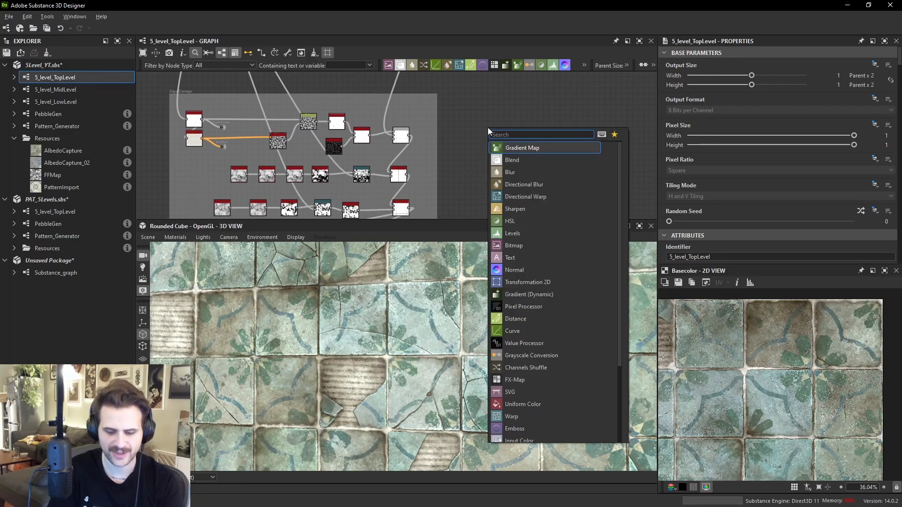
type("mal s")
key("Return")
middle_click_drag(421, 177, 409, 137)
left_click_drag(396, 136, 470, 90)
left_click_drag(478, 91, 467, 157)
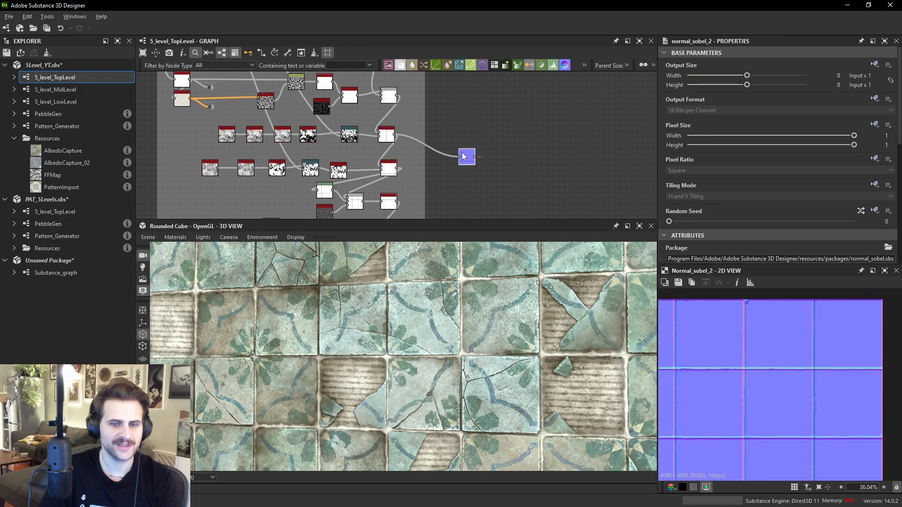
- Inspect the Normal Sobel node's result and its connection layout in the graph and 2D view
scroll(699, 203, "down", 3)
scroll(701, 203, "down", 3)
left_click(748, 227)
scroll(480, 152, "up", 1)
left_click_drag(463, 162, 464, 186)
scroll(465, 187, "down", 1)
middle_click_drag(464, 187, 483, 105)
left_click_drag(483, 102, 482, 181)
double_click(400, 159)
middle_click_drag(481, 182, 485, 115)
left_click_drag(485, 115, 479, 187)
middle_click_drag(479, 187, 480, 134)
left_click_drag(480, 134, 481, 157)
scroll(436, 165, "up", 1)
double_click(421, 164)
left_click_drag(426, 162, 490, 171)
double_click(490, 172)
scroll(799, 375, "down", 3)
scroll(813, 395, "up", 5)
scroll(814, 395, "up", 1)
middle_click_drag(813, 395, 844, 401)
scroll(414, 168, "up", 2)
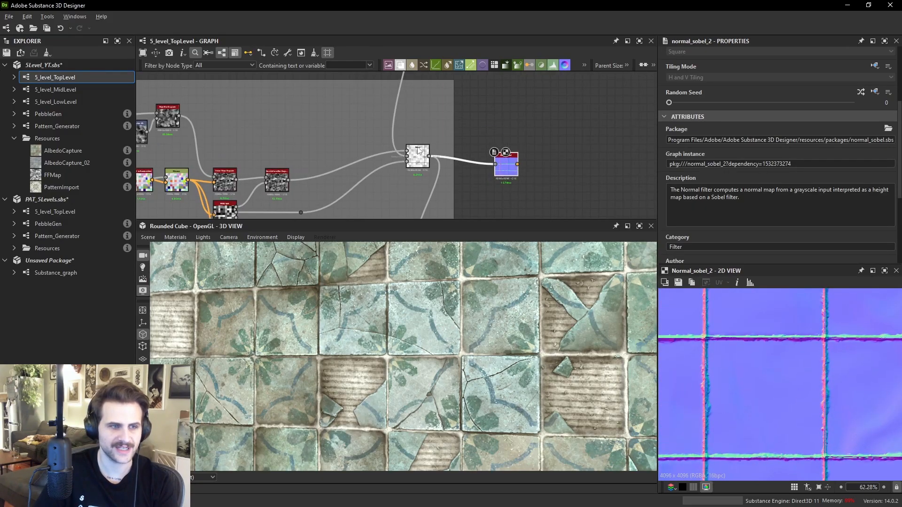
- Preview the Blend node feeding the Normal Sobel and its mask input in the 2D view
double_click(405, 153)
scroll(834, 390, "down", 2)
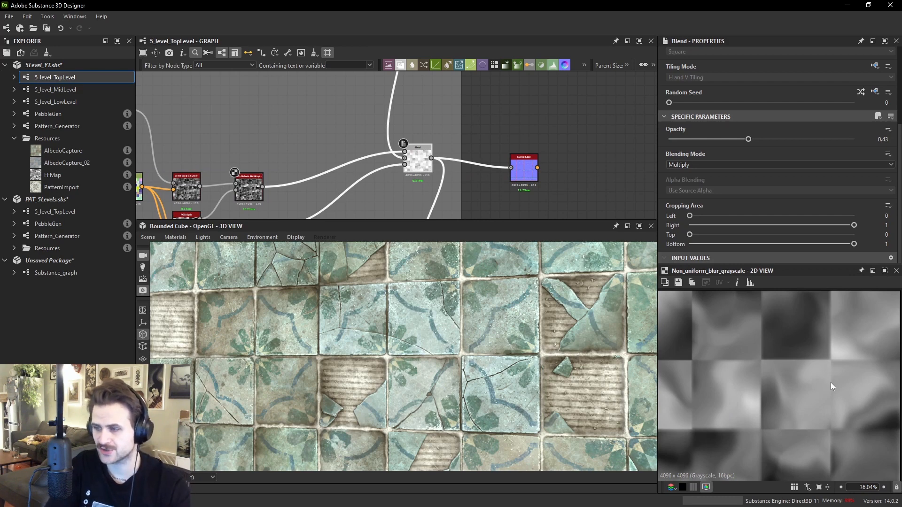
scroll(437, 188, "up", 2)
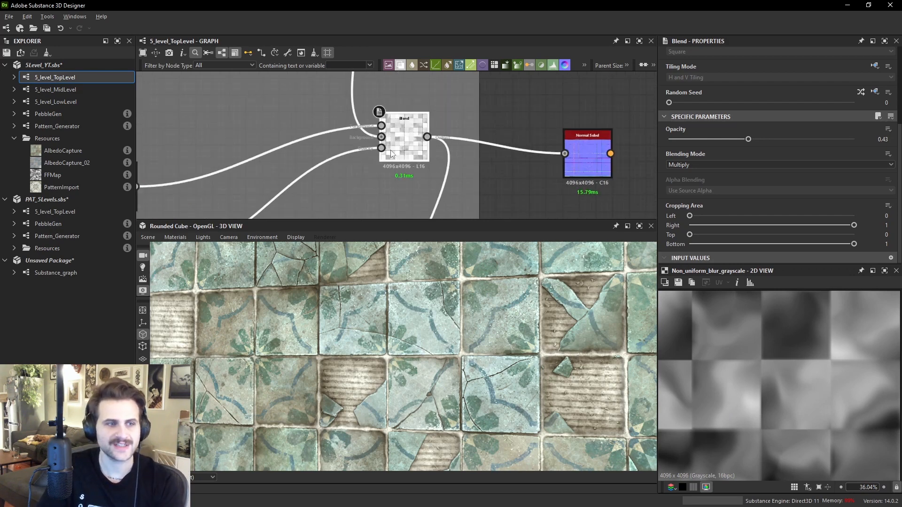
double_click(380, 148)
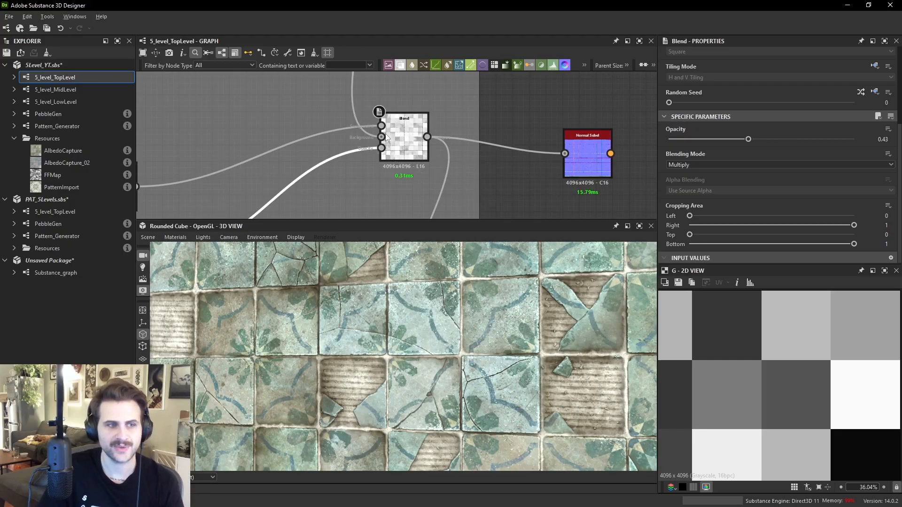
double_click(401, 143)
scroll(853, 373, "down", 2)
- Set the Normal Sobel node's Intensity to 8
double_click(605, 177)
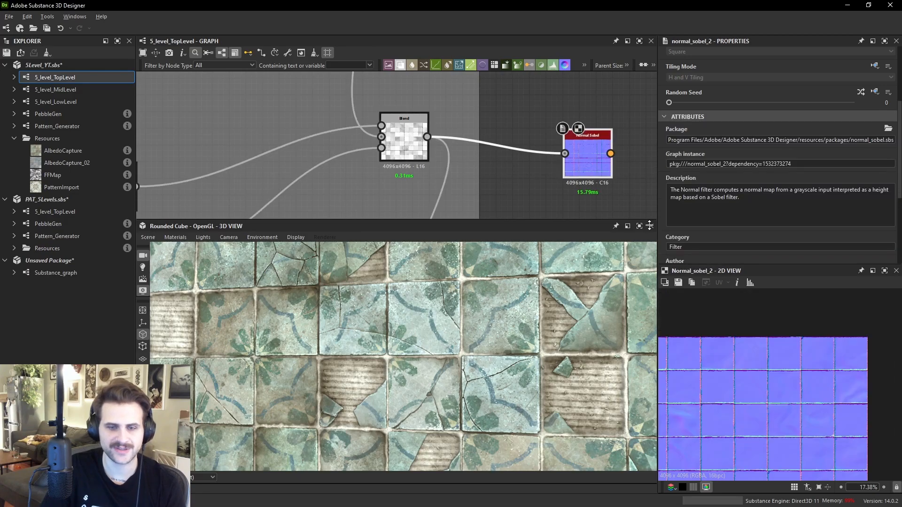
scroll(780, 404, "up", 2)
scroll(804, 232, "down", 3)
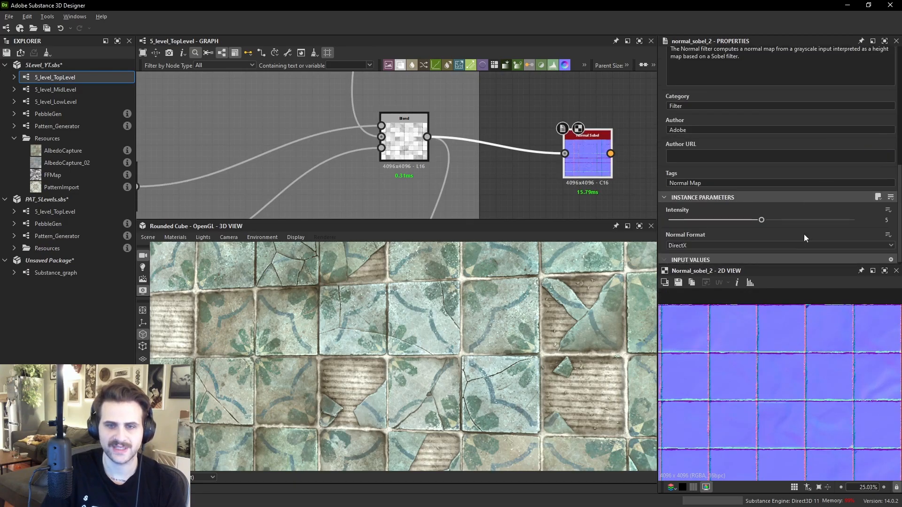
left_click(816, 219)
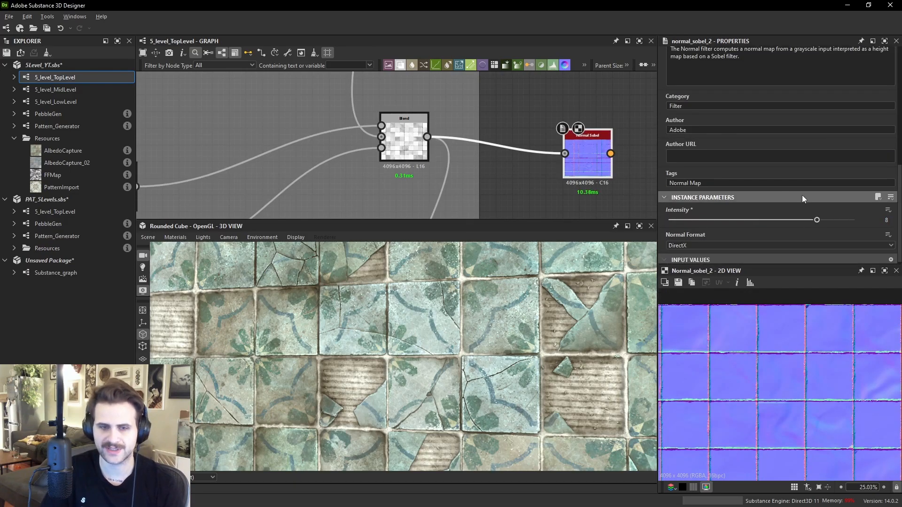
- Move the Normal Sobel node closer and delete the mask connection into its source Blend node
left_click_drag(597, 163, 581, 145)
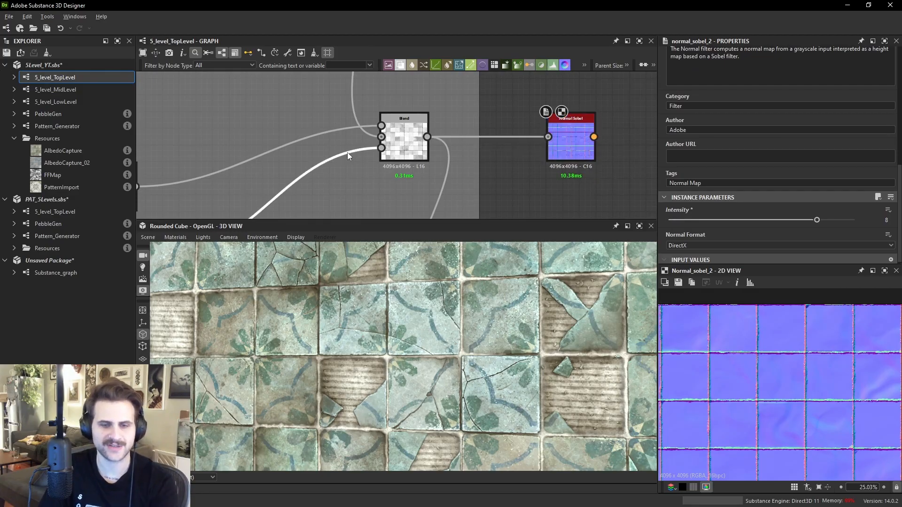
key("Delete")
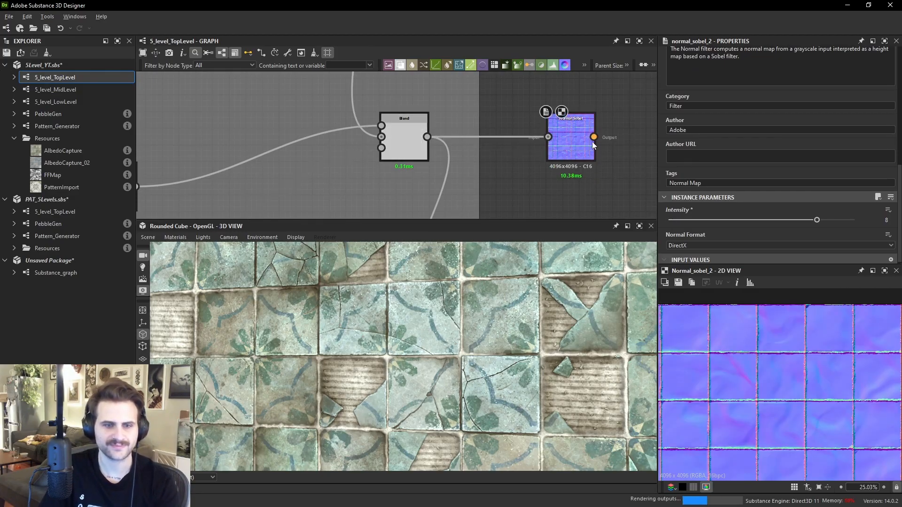
scroll(817, 365, "up", 5)
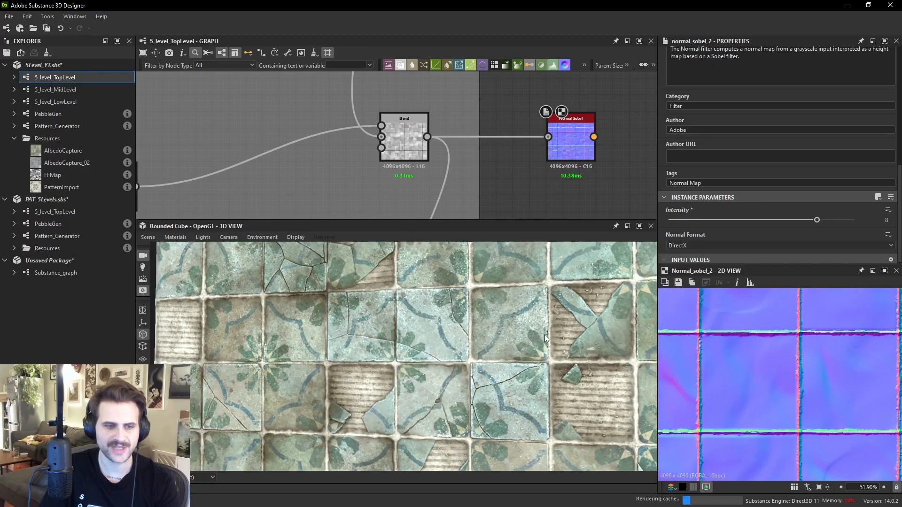
scroll(822, 388, "down", 4)
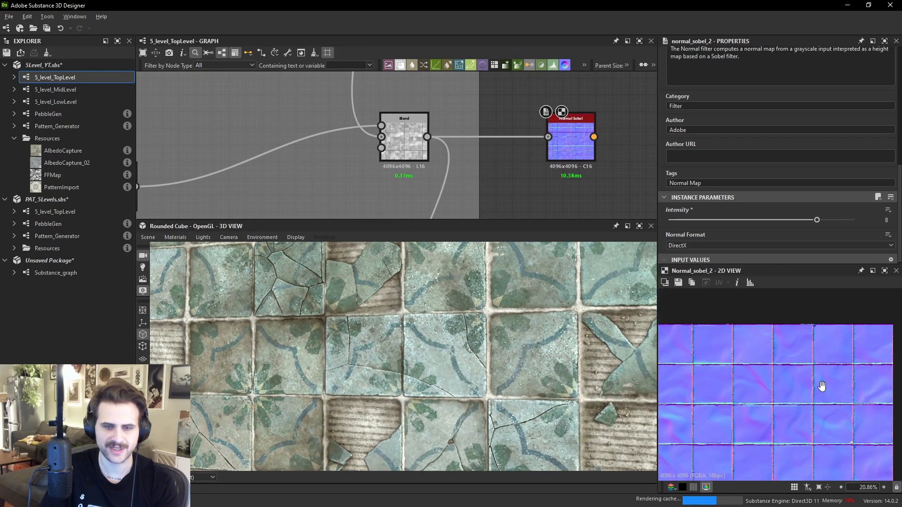
- Undo the deletion of the mask connection into the Blend node feeding the Normal Sobel
scroll(781, 373, "up", 5)
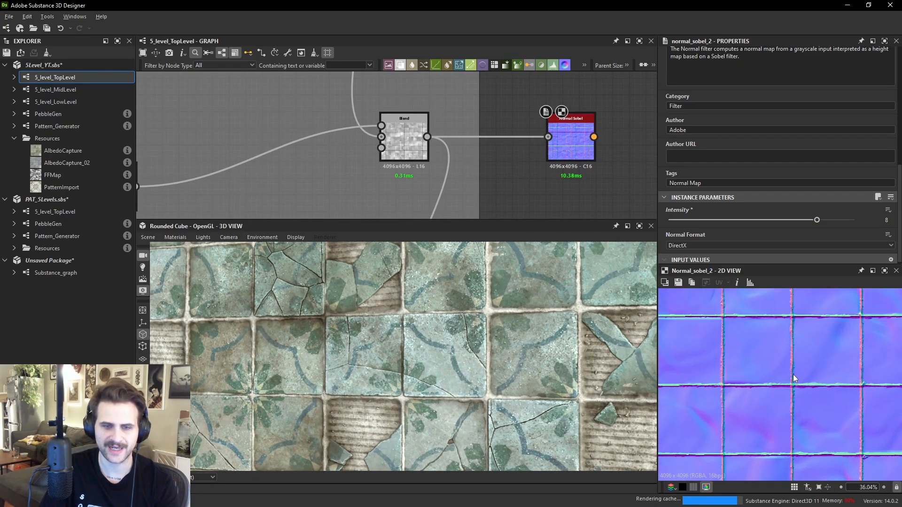
scroll(782, 359, "down", 1)
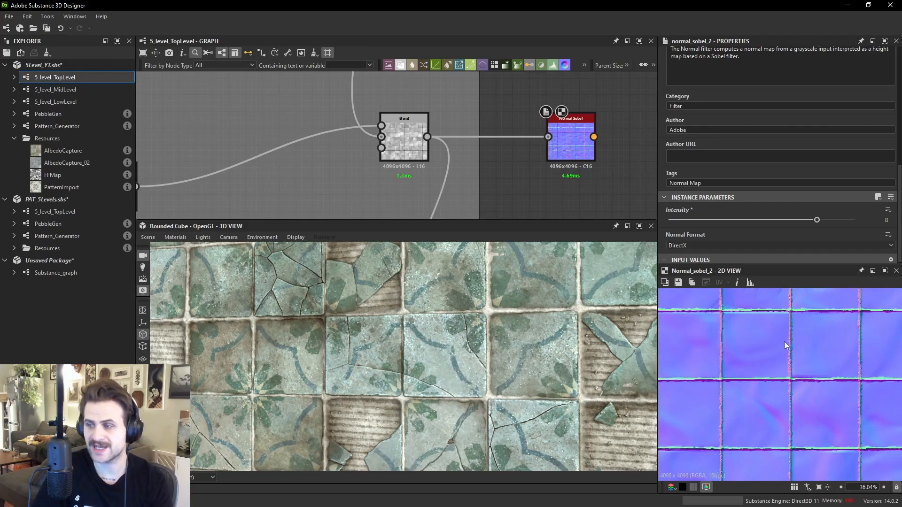
key("ctrl+z")
- Compare the Blend node's grayscale result with the Normal Sobel output in the 2D view
double_click(382, 148)
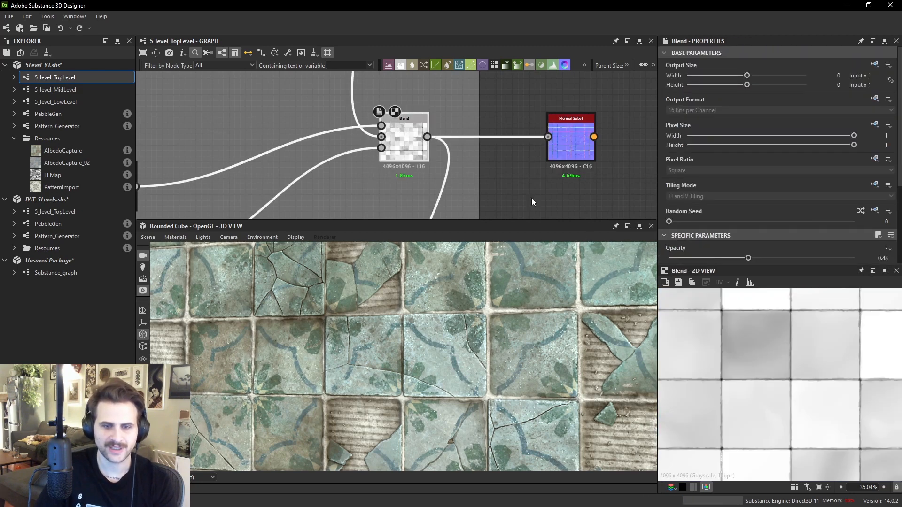
double_click(571, 141)
scroll(842, 368, "up", 5)
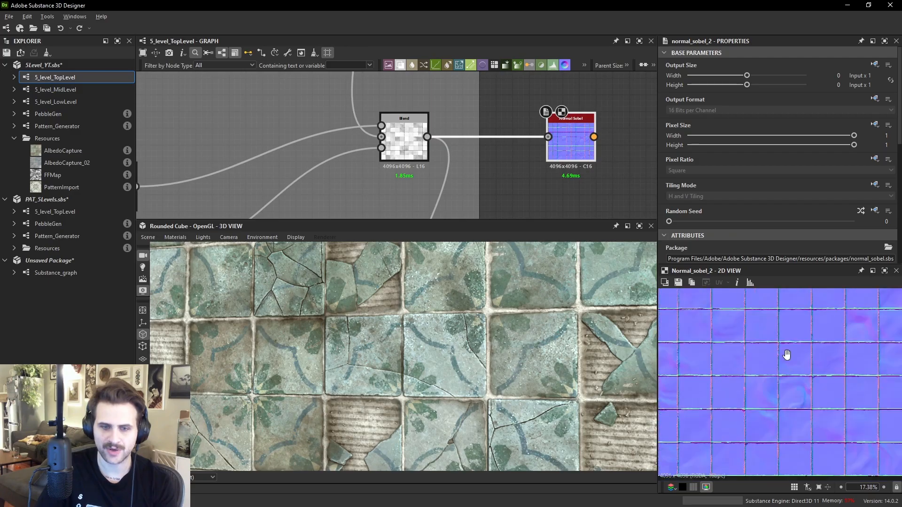
double_click(381, 148)
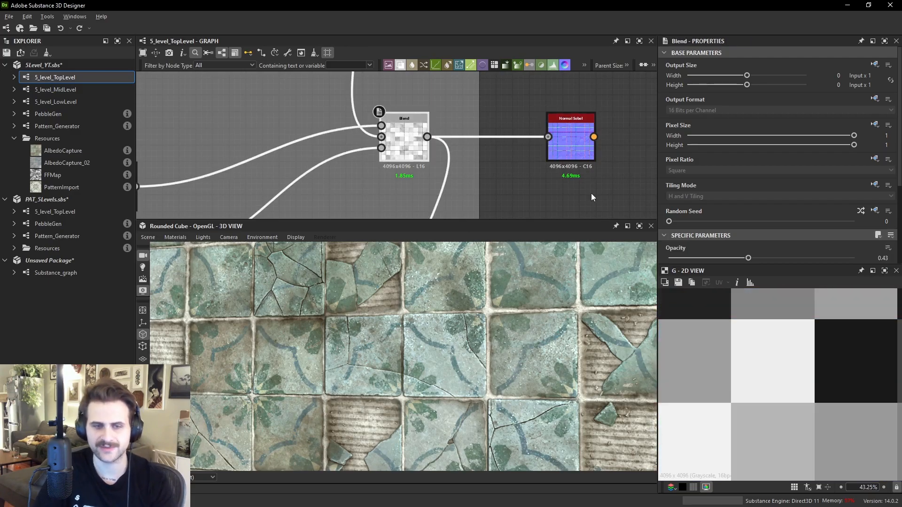
double_click(563, 136)
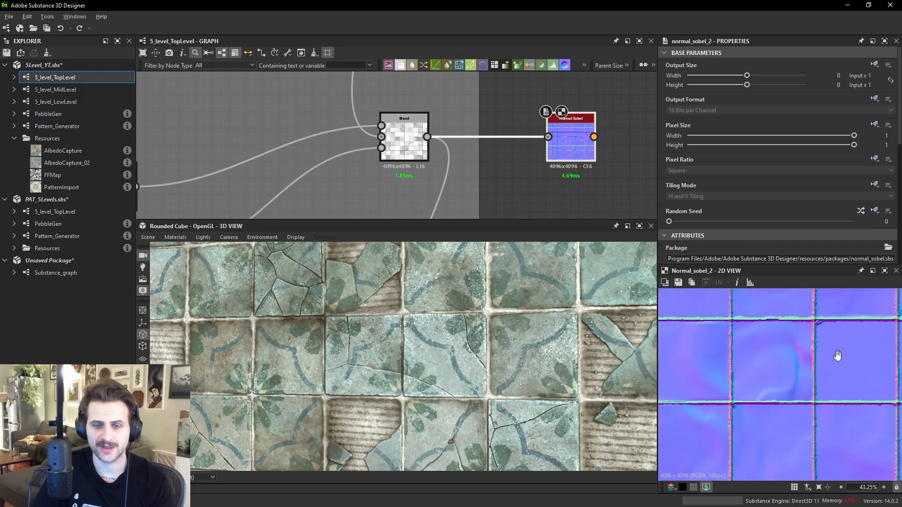
scroll(844, 353, "up", 3)
scroll(785, 364, "down", 5)
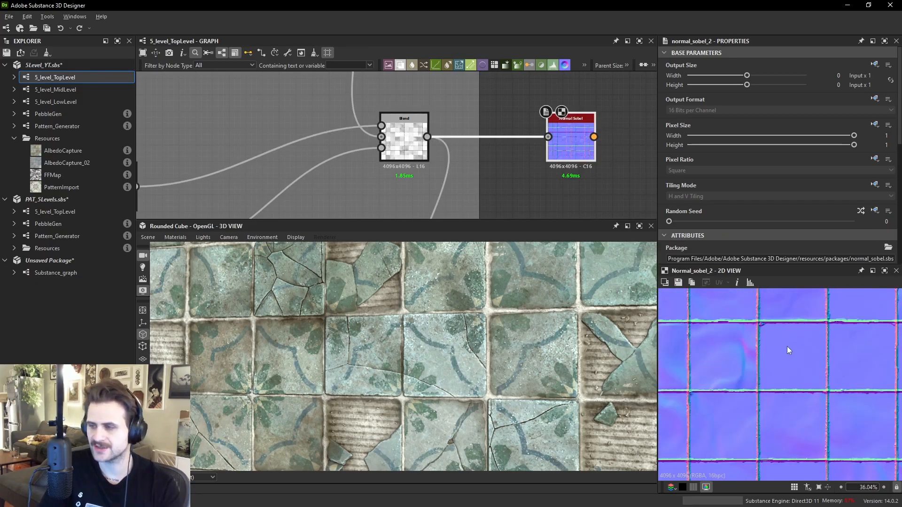
scroll(782, 362, "up", 2)
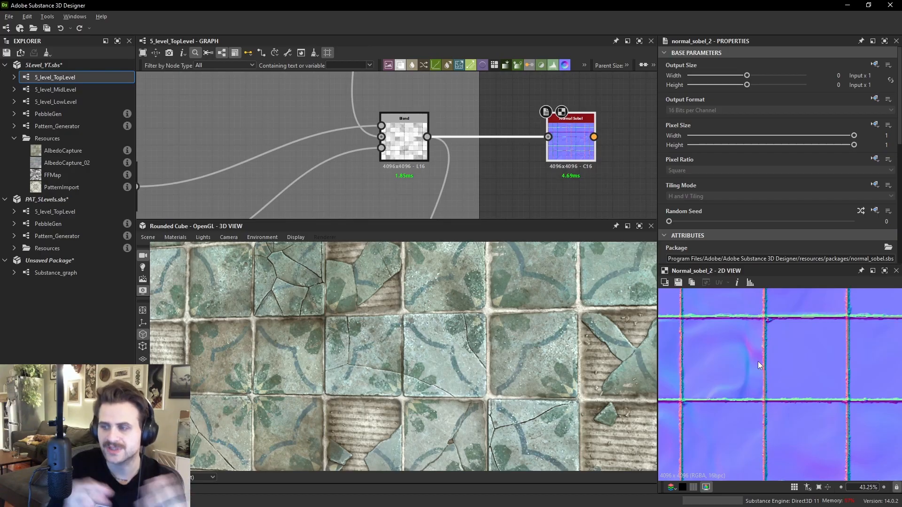
scroll(570, 178, "down", 5)
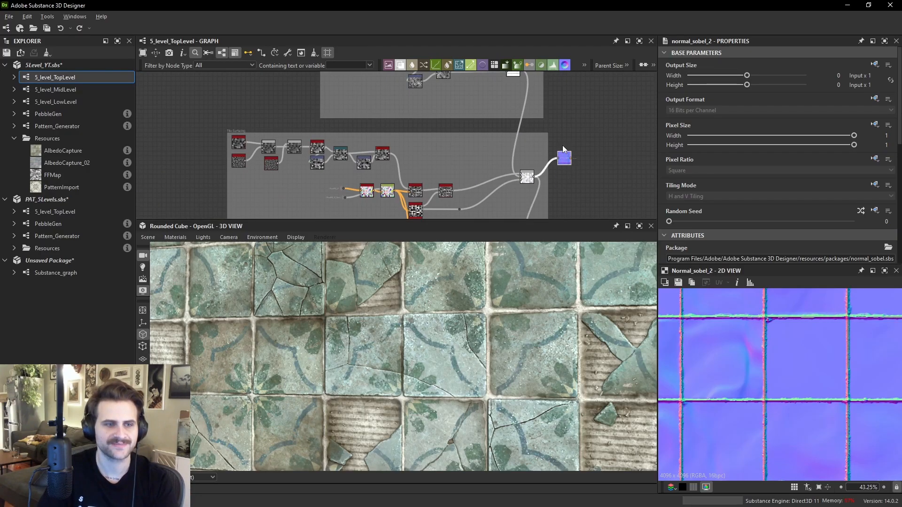
- Examine the Normal Sobel output close up in the 2D view
scroll(560, 162, "up", 4)
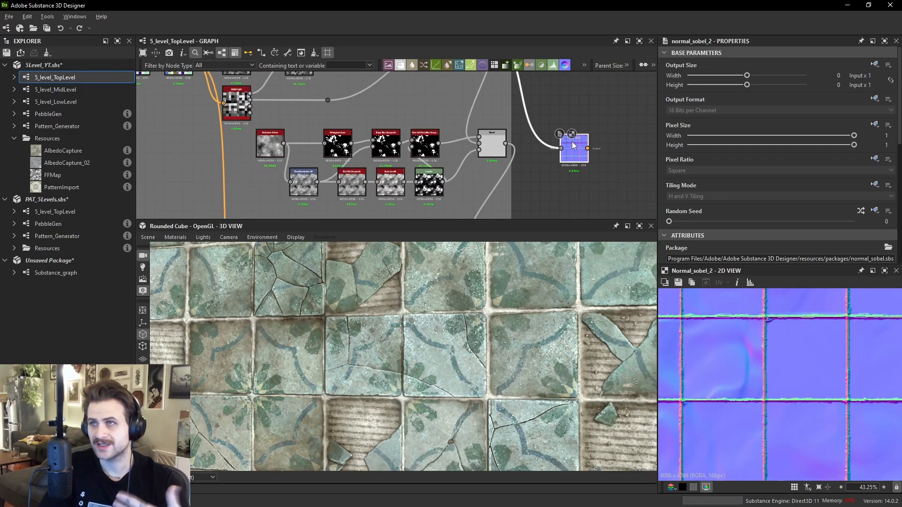
left_click_drag(571, 142, 571, 141)
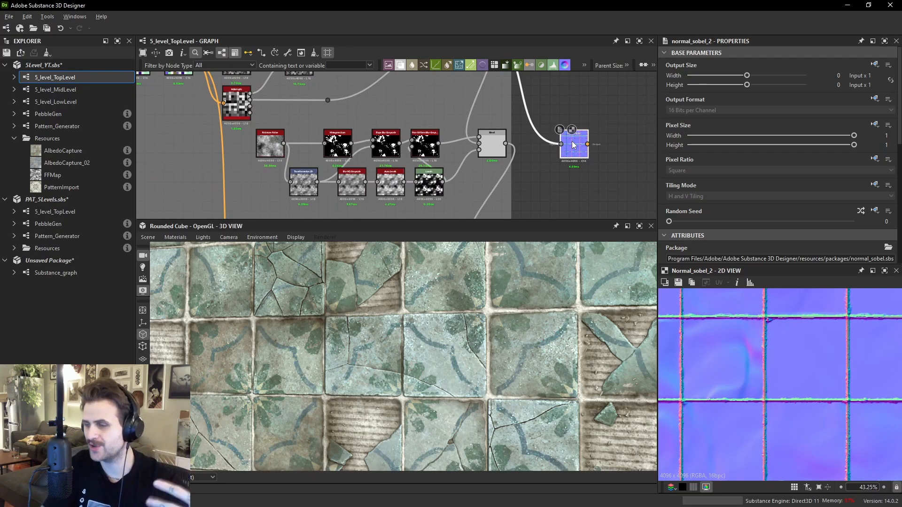
scroll(488, 149, "up", 2)
left_click(508, 149)
left_click_drag(514, 140, 594, 141)
double_click(618, 147)
scroll(803, 364, "up", 2)
scroll(795, 351, "down", 3)
scroll(826, 423, "up", 4)
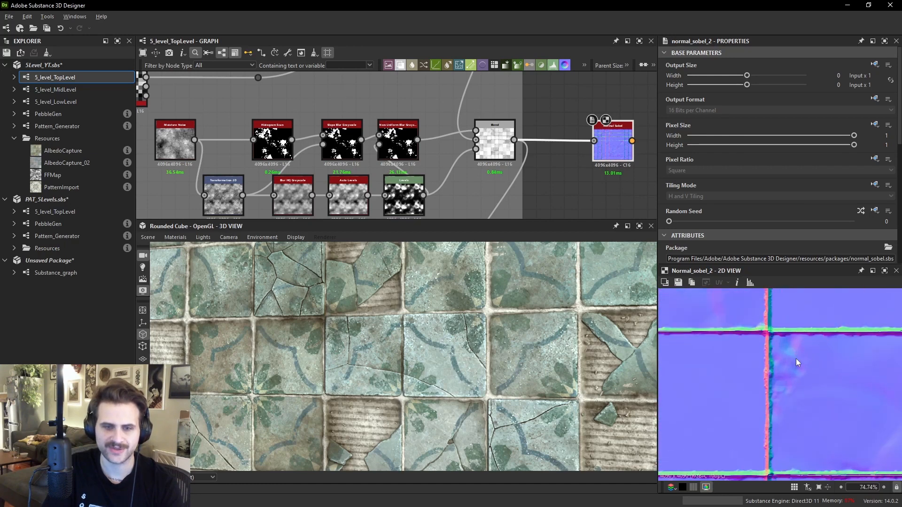
- Preview each node of the grunge chain: Non Uniform Blur, Slope Blur, Transformation 2D, Blur HQ and Levels
double_click(400, 139)
scroll(833, 427, "down", 3)
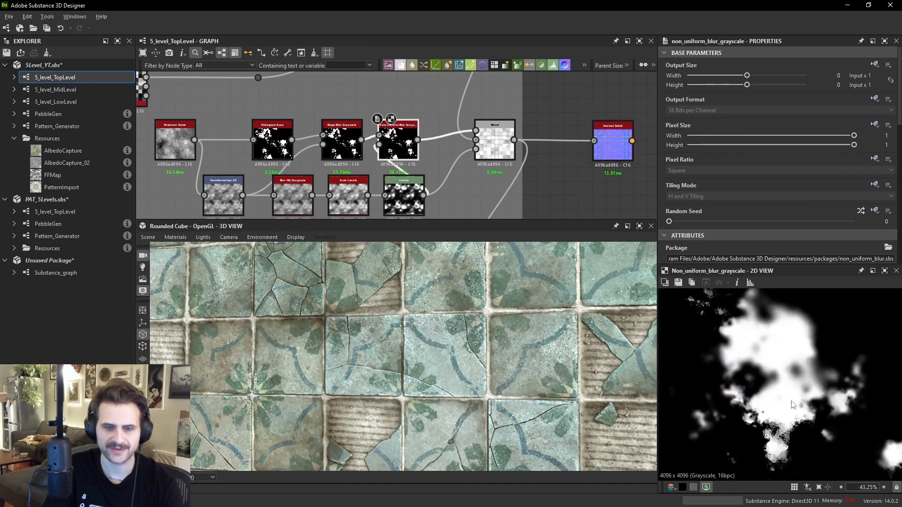
middle_click_drag(342, 140, 361, 145)
double_click(362, 144)
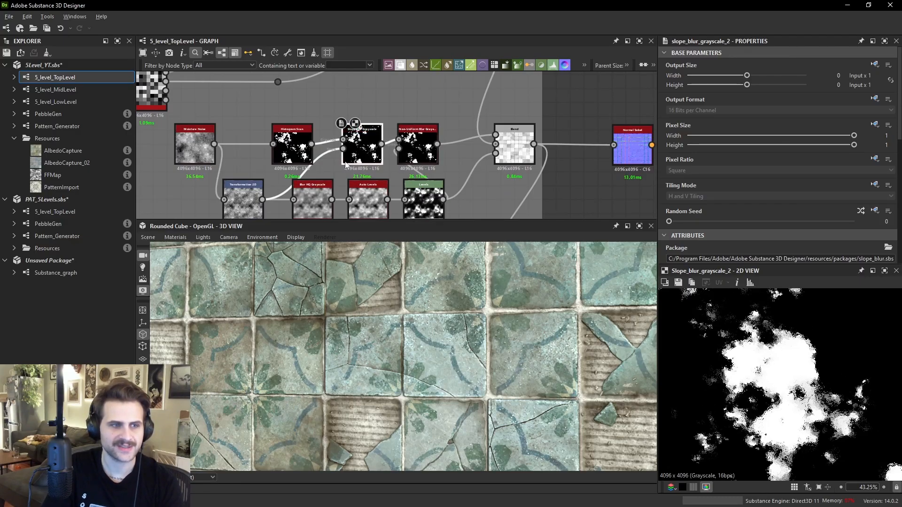
middle_click_drag(243, 188, 276, 153)
double_click(279, 163)
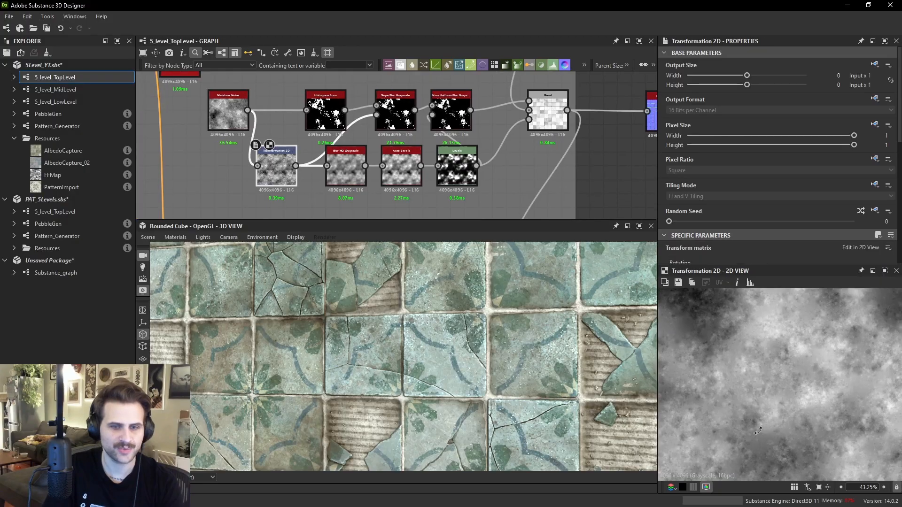
double_click(354, 170)
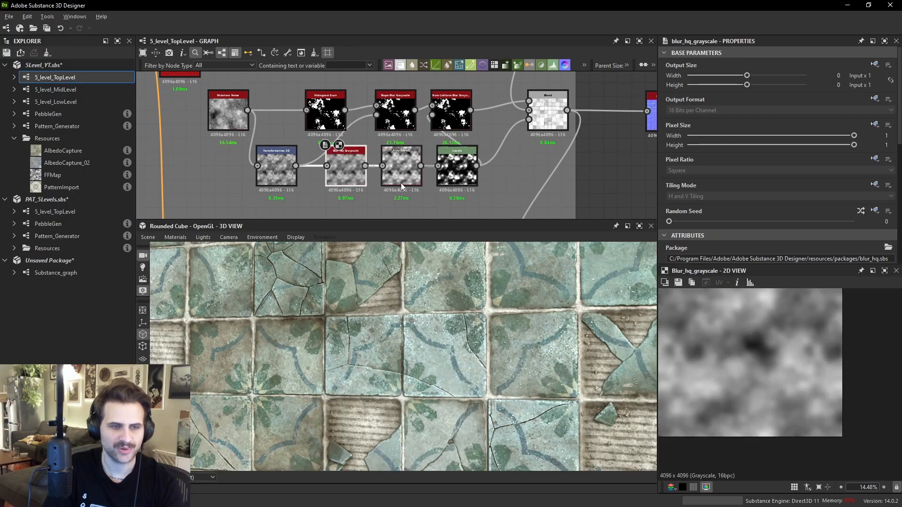
left_click_drag(444, 155, 451, 162)
double_click(451, 163)
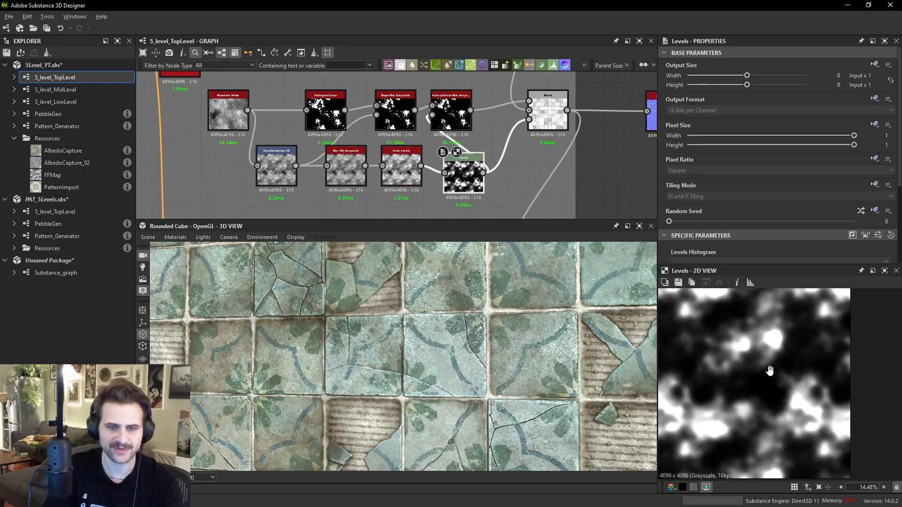
scroll(449, 109, "up", 3)
double_click(451, 108)
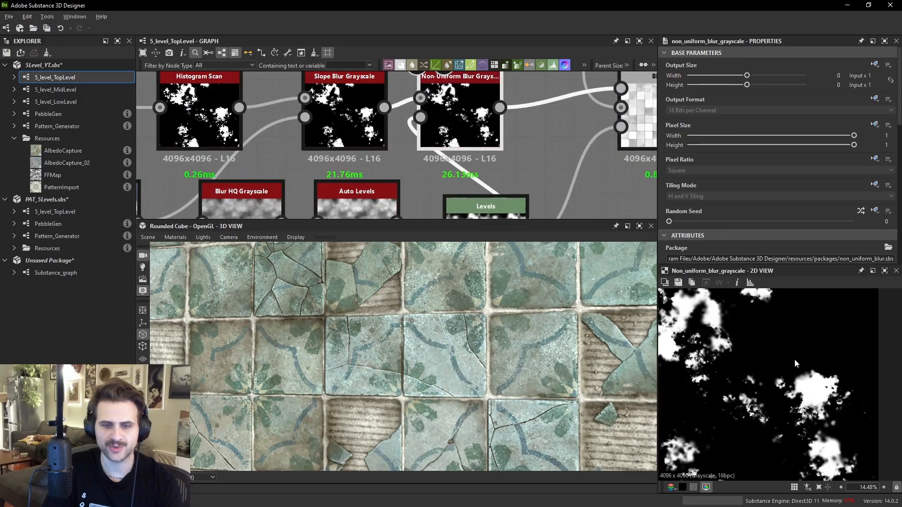
scroll(779, 365, "up", 6)
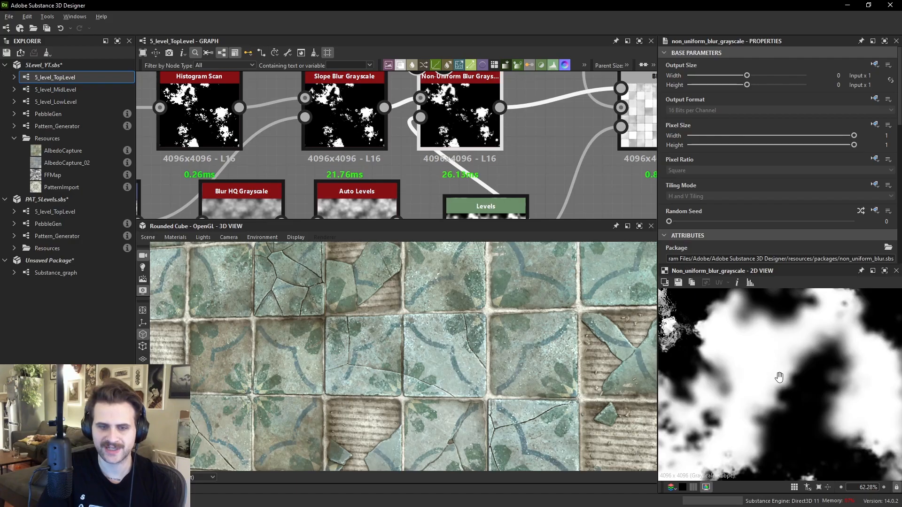
scroll(817, 390, "up", 3)
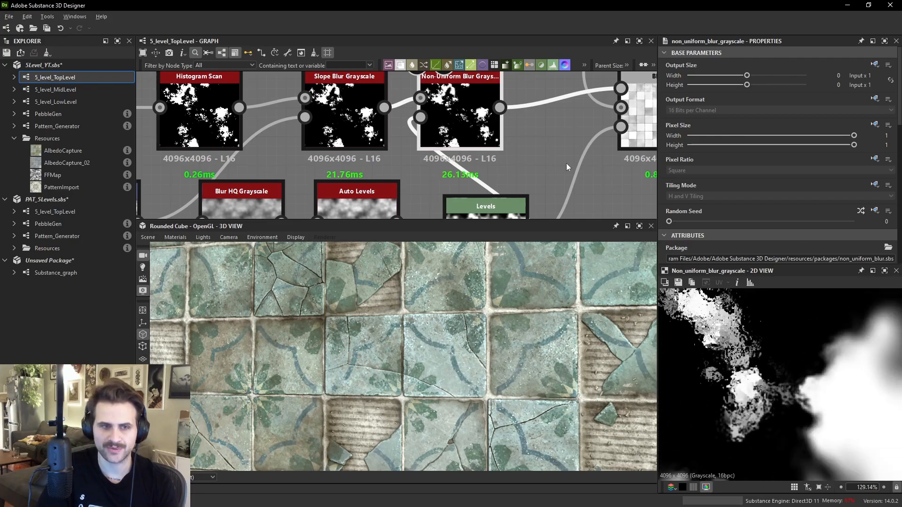
- Inspect the Blend node's foreground input and the fine detail of the Normal Sobel result
middle_click_drag(560, 174, 510, 213)
left_click(570, 129)
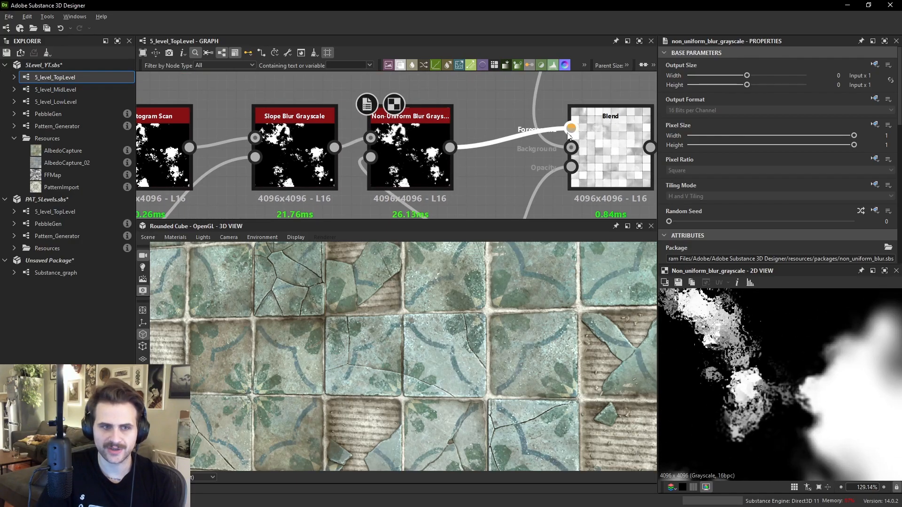
double_click(611, 150)
scroll(505, 121, "down", 1)
middle_click_drag(504, 121, 237, 131)
double_click(559, 170)
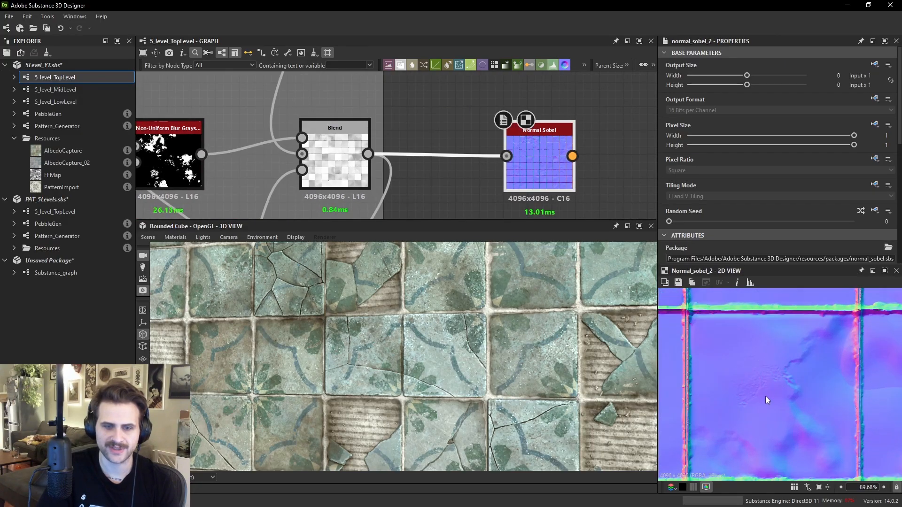
scroll(765, 399, "up", 4)
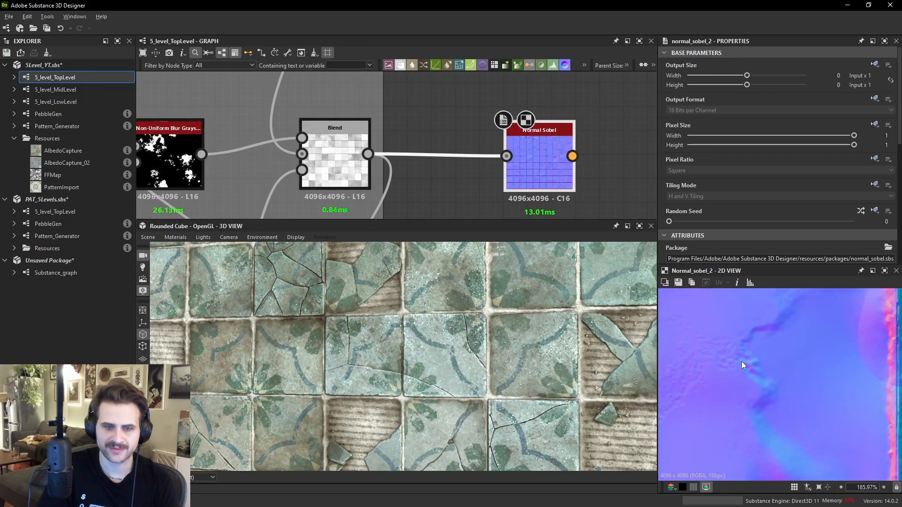
middle_click_drag(760, 419, 745, 370)
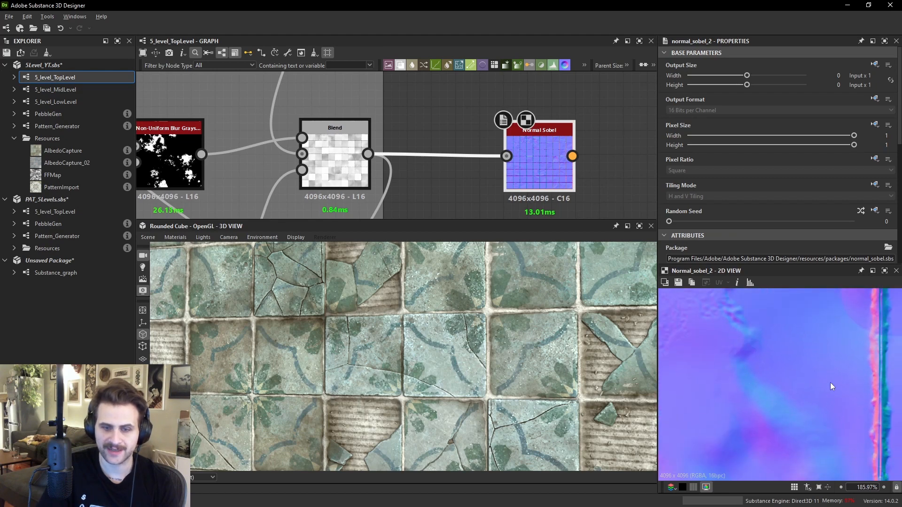
scroll(794, 377, "up", 3)
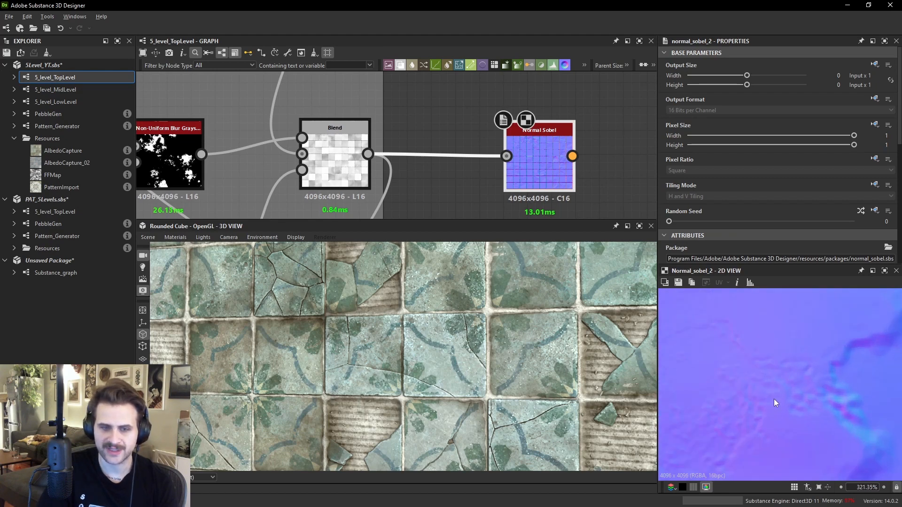
middle_click_drag(792, 382, 738, 405)
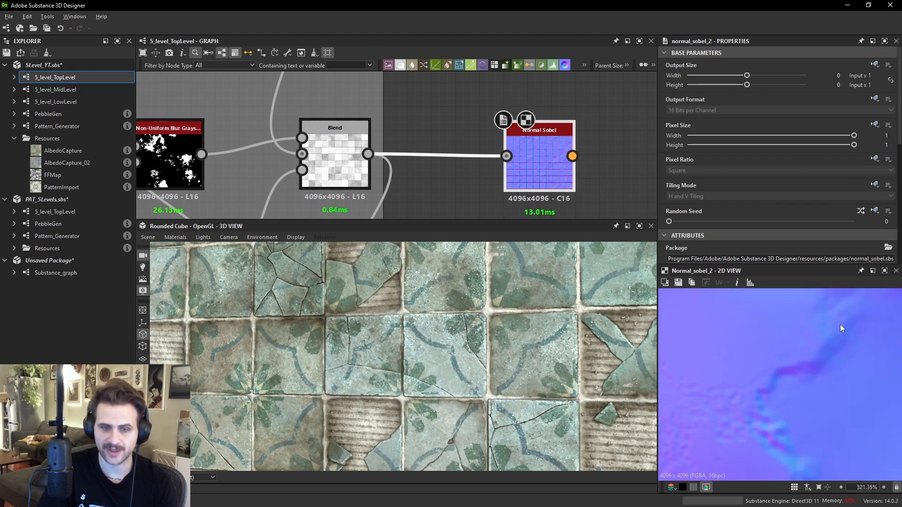
- Compare the Non-Uniform Blur grunge mask with the Normal Sobel detail and the Blend node's result
double_click(200, 150)
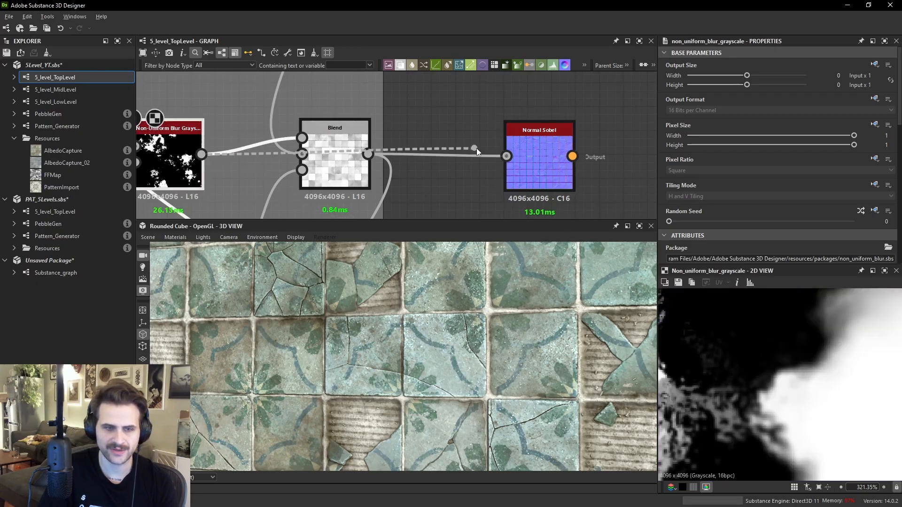
middle_click_drag(456, 110, 491, 103)
middle_click_drag(772, 374, 827, 405)
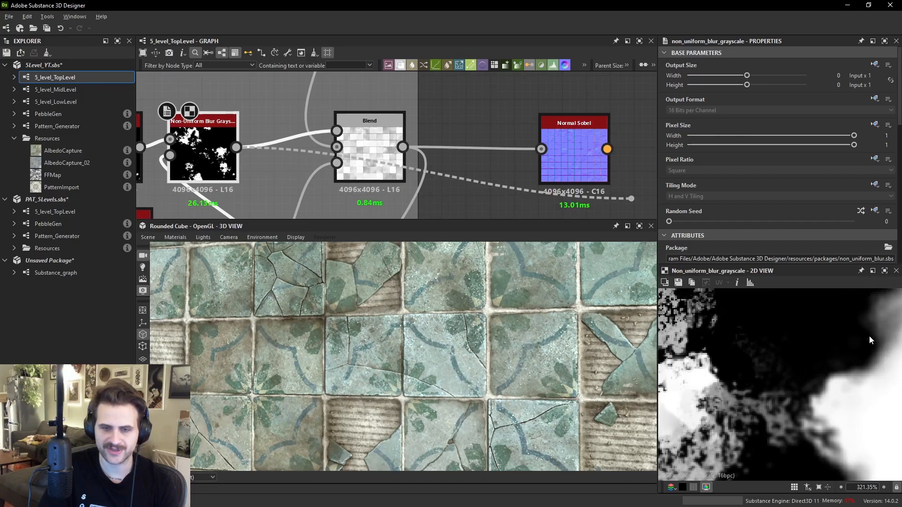
left_click(391, 158)
double_click(574, 155)
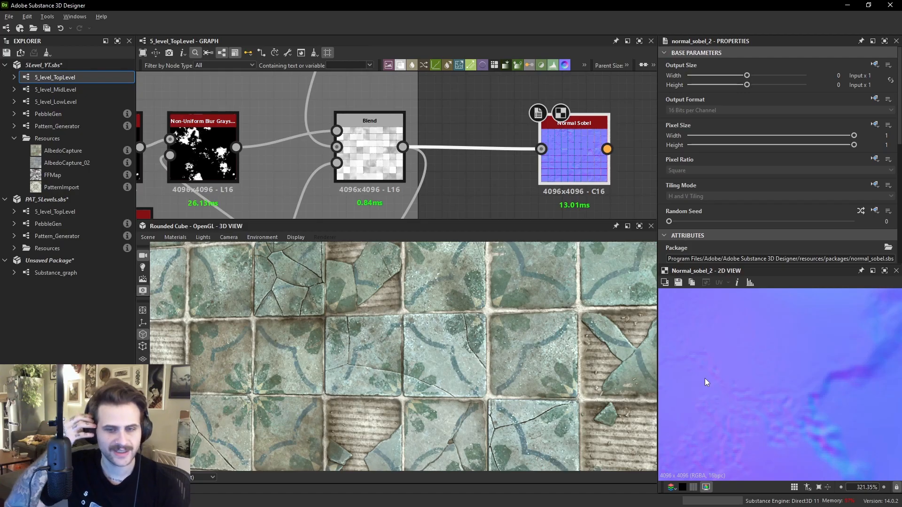
scroll(685, 354, "down", 2)
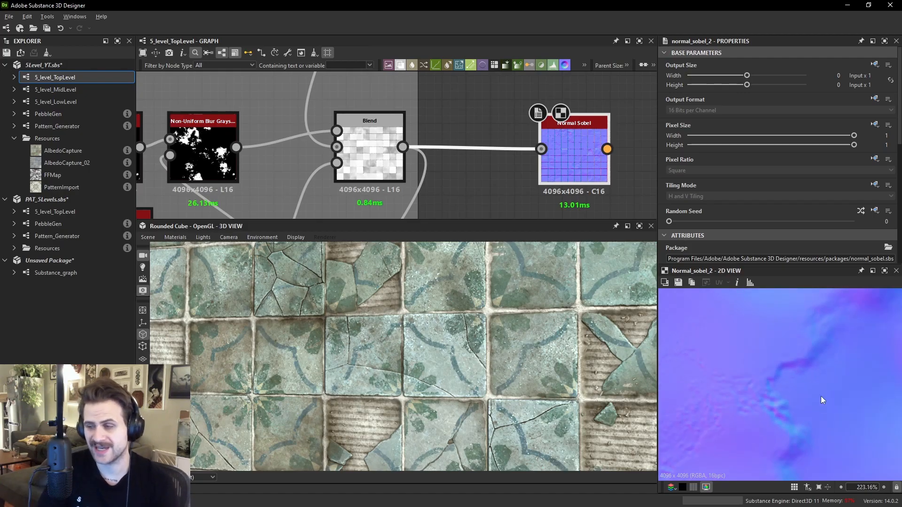
middle_click_drag(816, 361, 840, 395)
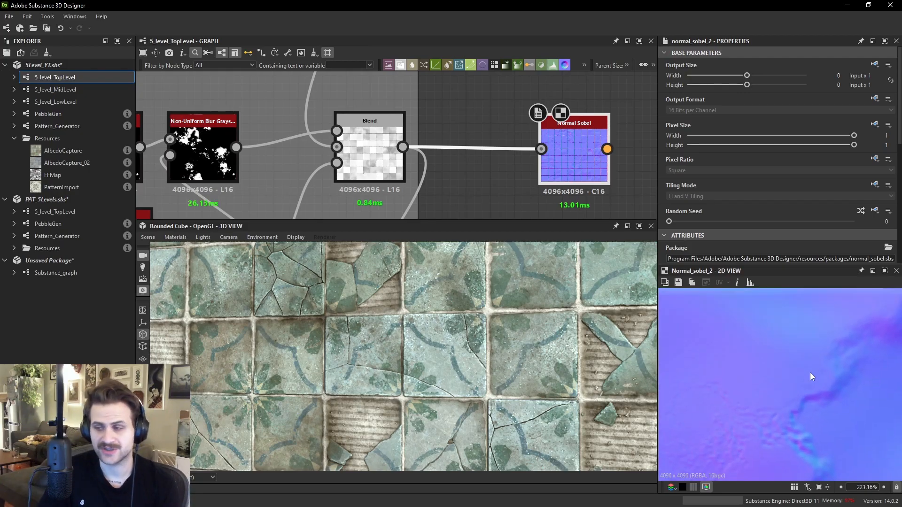
middle_click_drag(764, 384, 801, 398)
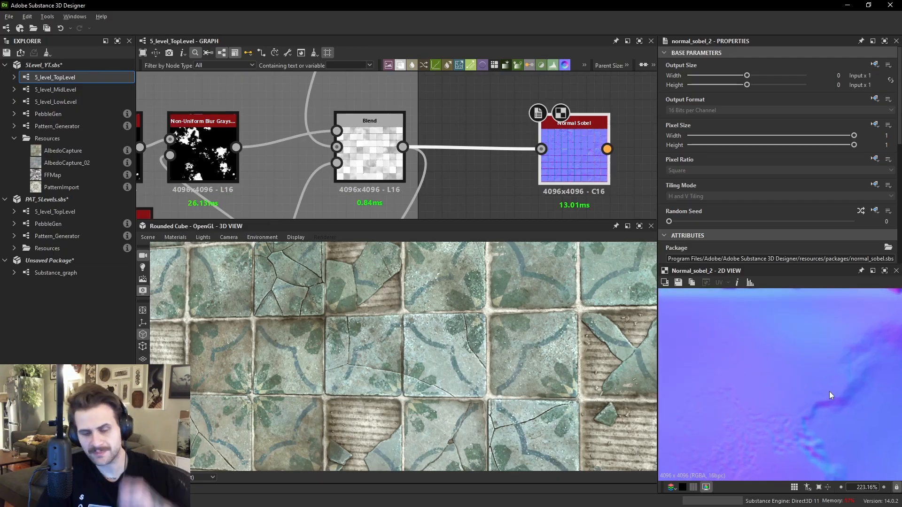
scroll(390, 161, "down", 3)
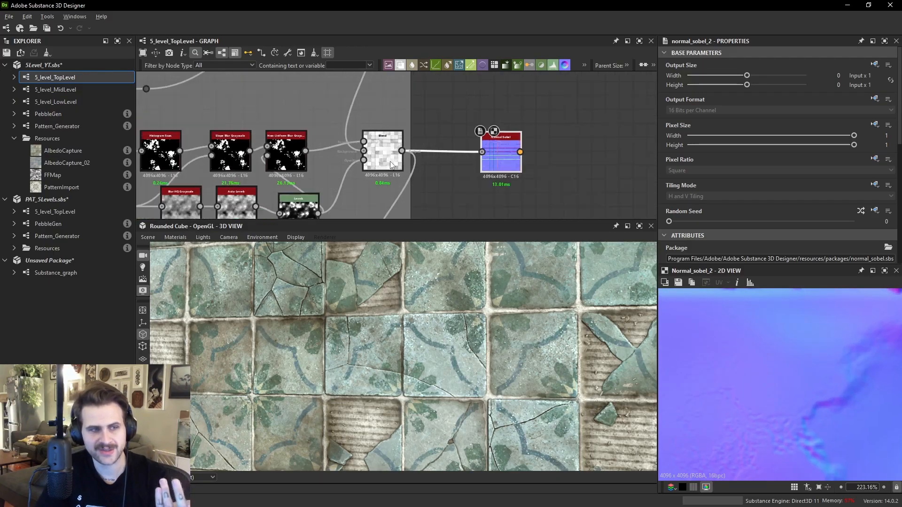
left_click(368, 162)
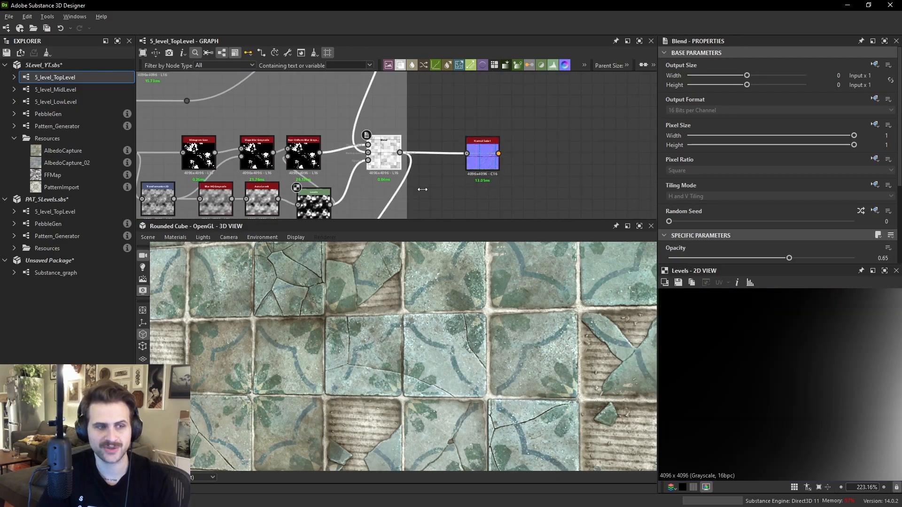
middle_click_drag(355, 199, 392, 188)
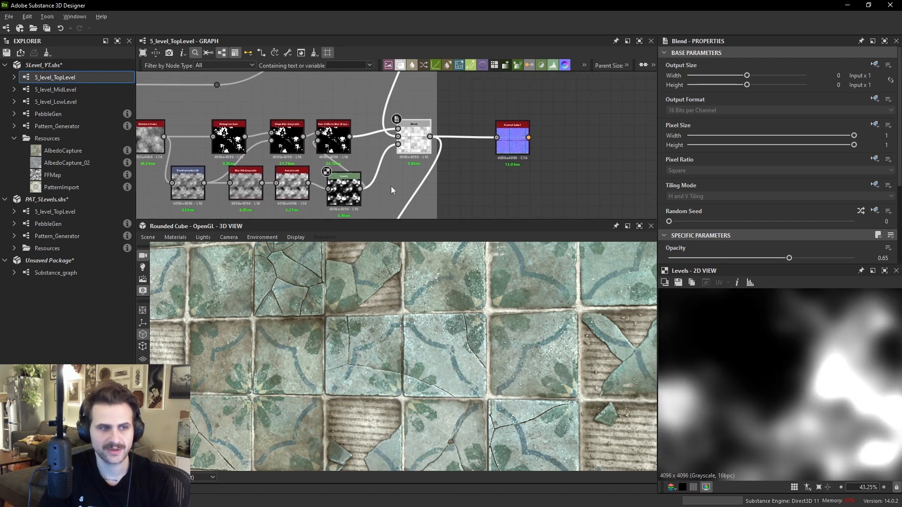
- Preview the Normal Sobel, Non Uniform Blur, Slope Blur and Levels nodes of the grunge chain
double_click(513, 137)
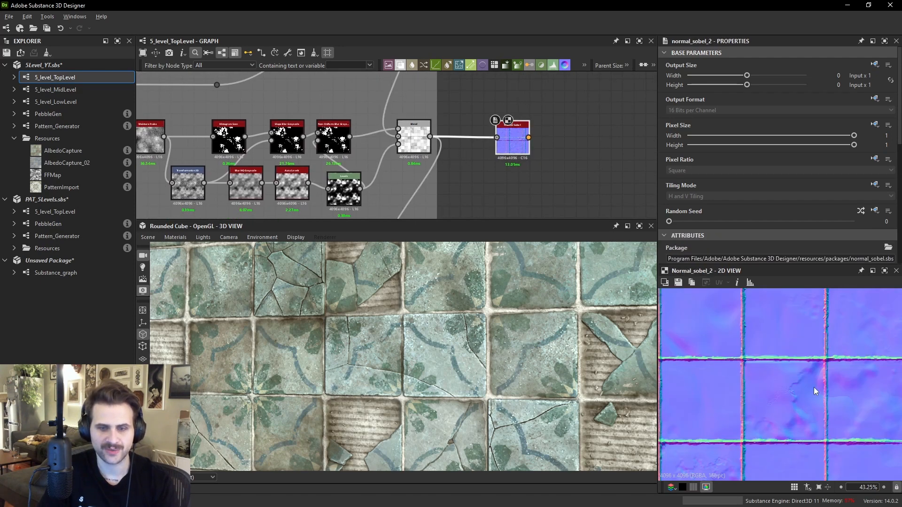
scroll(798, 394, "down", 6)
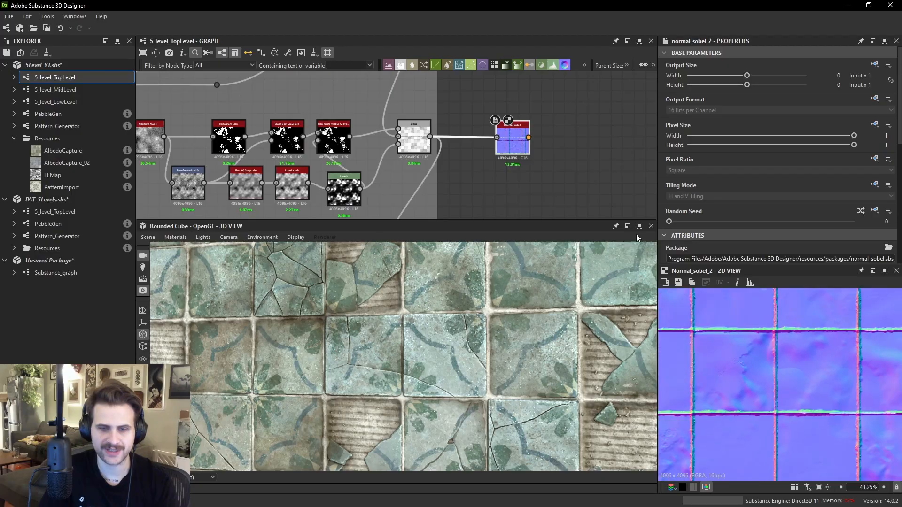
left_click_drag(513, 149, 504, 214)
middle_click_drag(504, 214, 483, 94)
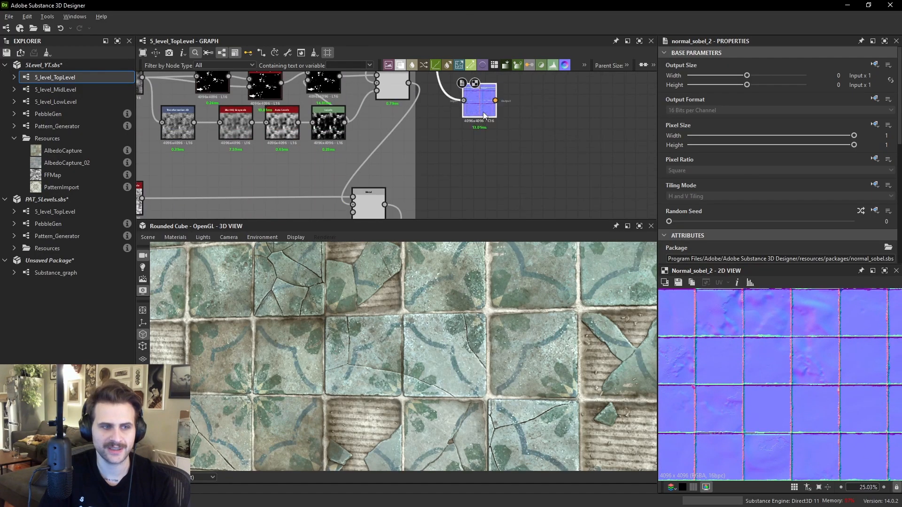
middle_click_drag(381, 89, 419, 152)
double_click(365, 129)
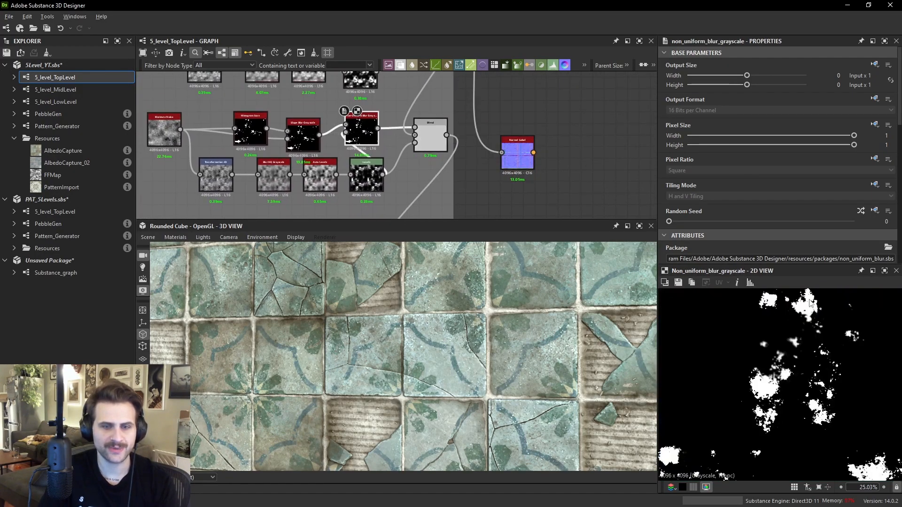
scroll(793, 366, "up", 4)
mouse_move(441, 137)
left_mouse_down()
mouse_move(504, 152)
mouse_move(441, 143)
left_mouse_up()
double_click(304, 135)
double_click(362, 131)
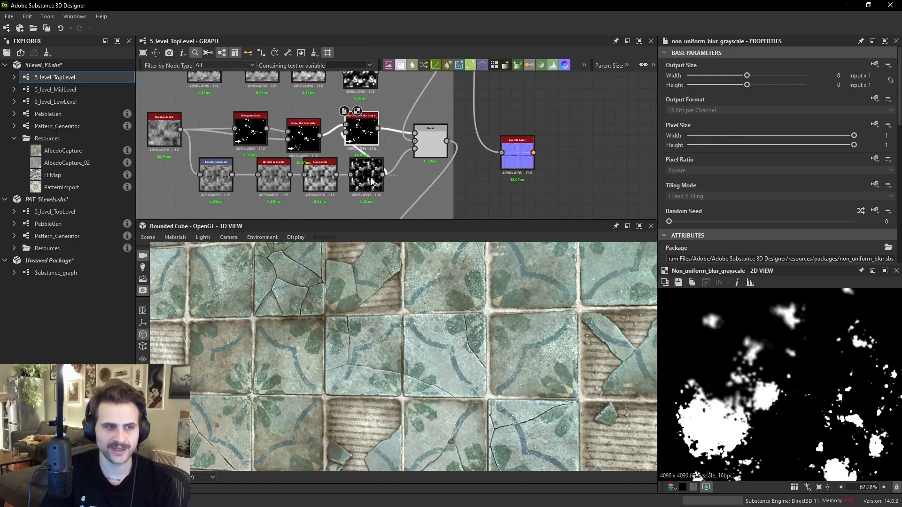
double_click(371, 182)
scroll(764, 381, "down", 3)
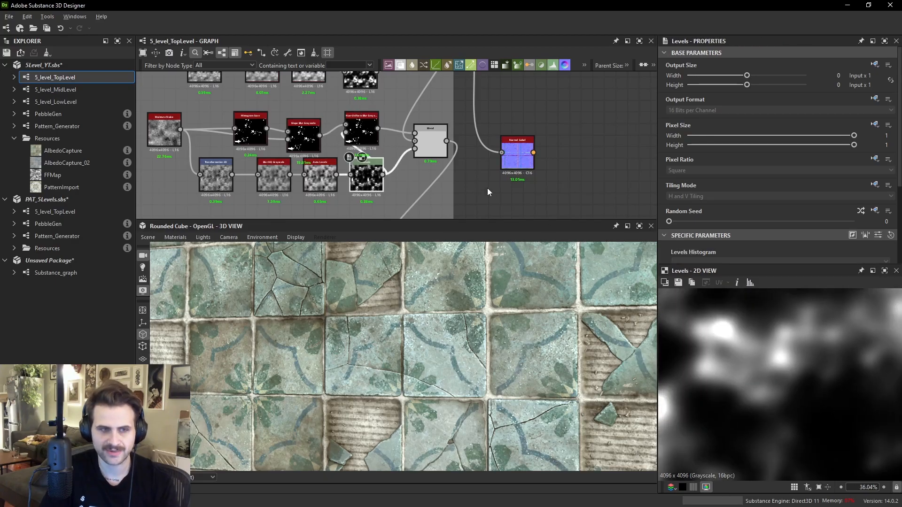
- Examine the nodes feeding the Blend and Normal Sobel nodes across the graph and 2D view
left_click_drag(446, 141, 501, 153)
double_click(516, 155)
middle_click_drag(801, 381, 827, 412)
left_click_drag(517, 155, 517, 159)
middle_click_drag(518, 159, 513, 113)
left_click_drag(514, 113, 502, 143)
middle_click_drag(441, 195, 450, 172)
double_click(411, 188)
left_click_drag(428, 187, 538, 199)
double_click(513, 120)
scroll(816, 407, "down", 2)
scroll(556, 154, "down", 1)
middle_click_drag(538, 200, 519, 109)
left_click_drag(518, 109, 510, 155)
middle_click_drag(511, 155, 521, 73)
left_click_drag(522, 73, 512, 113)
left_click_drag(433, 140, 508, 195)
middle_click_drag(508, 195, 506, 71)
double_click(441, 164)
left_click_drag(441, 164, 433, 184)
middle_click_drag(435, 181, 434, 191)
left_click_drag(436, 191, 495, 193)
double_click(496, 115)
middle_click_drag(495, 192, 511, 124)
- Inspect the Non Uniform Blur grunge mask close up in the 2D view
double_click(376, 105)
scroll(821, 383, "up", 2)
scroll(799, 385, "up", 3)
scroll(798, 387, "up", 2)
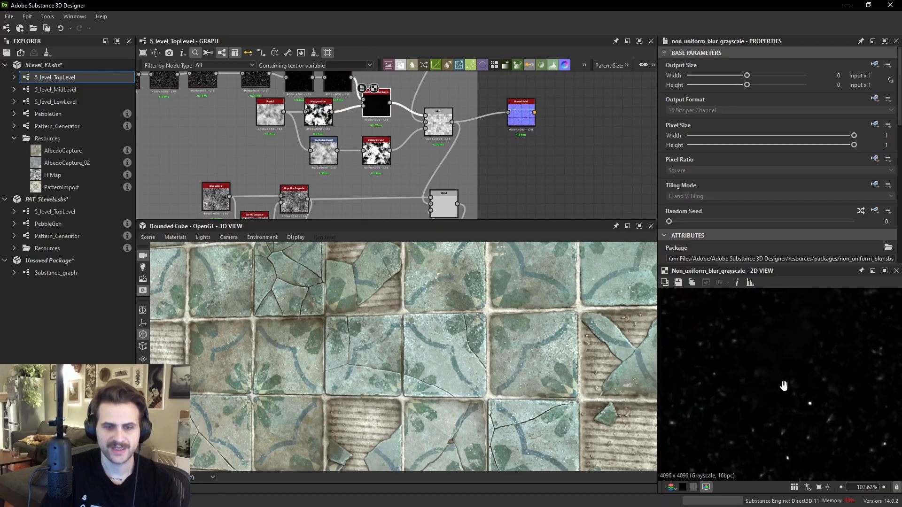
scroll(817, 356, "up", 2)
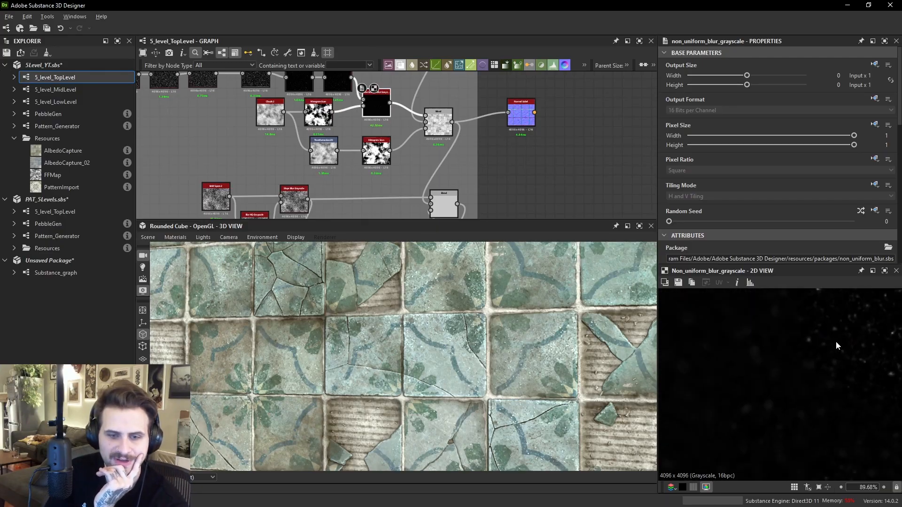
- Compare the Blur HQ, Non Uniform Blur and Normal Sobel results up close
middle_click_drag(255, 91, 274, 136)
double_click(209, 118)
scroll(835, 386, "down", 1)
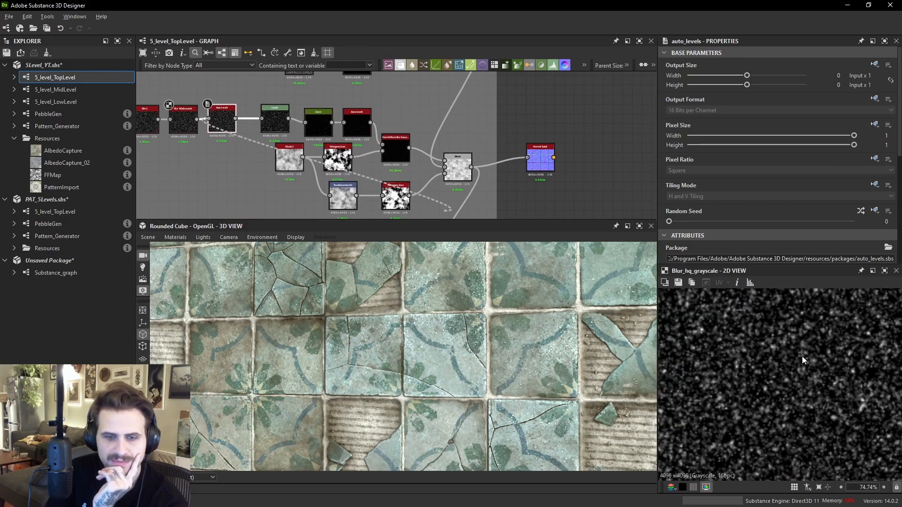
left_click_drag(290, 146, 219, 112)
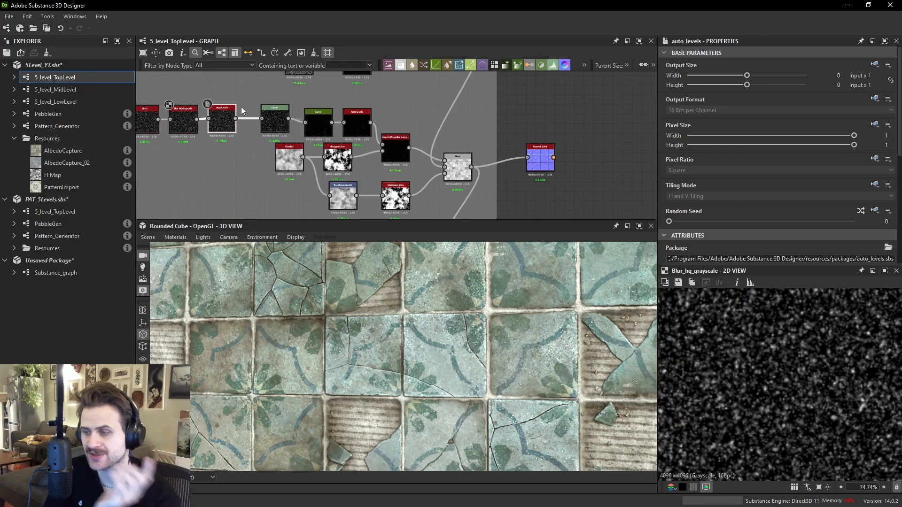
double_click(394, 145)
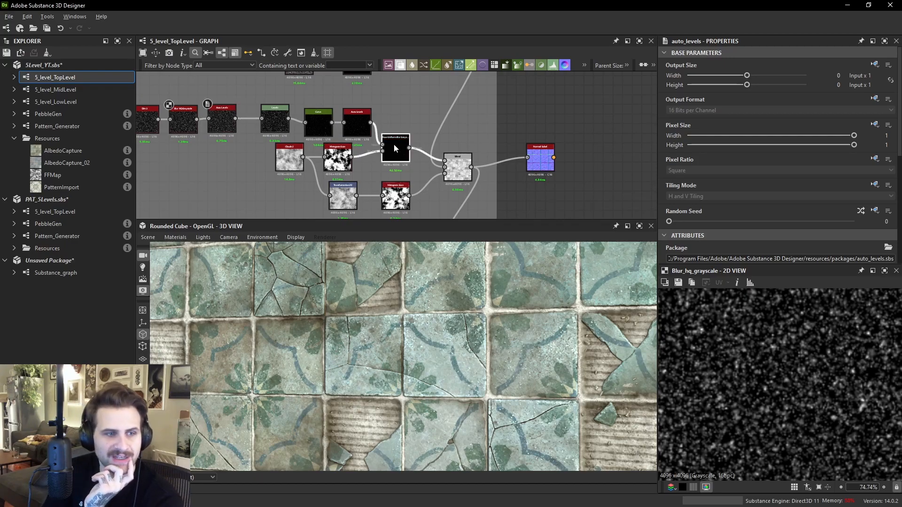
scroll(814, 363, "up", 1)
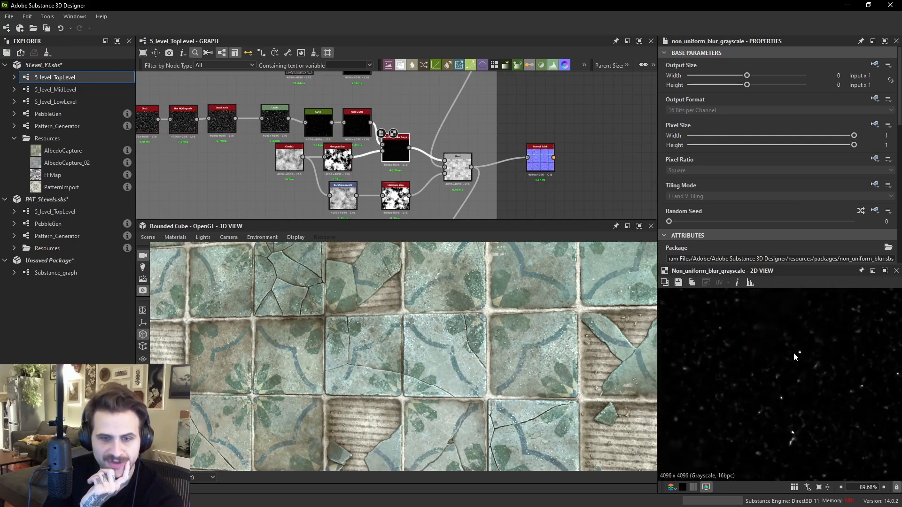
double_click(549, 168)
scroll(806, 364, "up", 4)
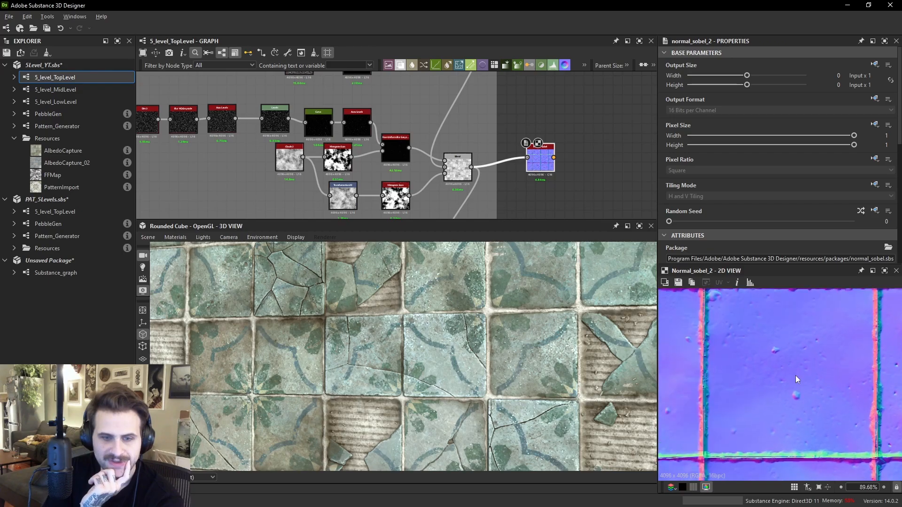
middle_click_drag(765, 341, 794, 411)
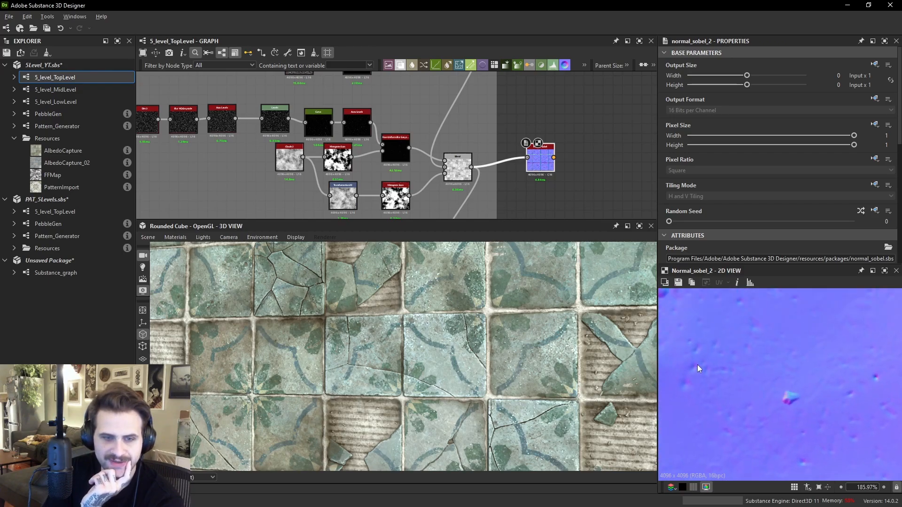
mouse_move(784, 373)
middle_mouse_down()
mouse_move(767, 369)
mouse_move(794, 371)
middle_mouse_up()
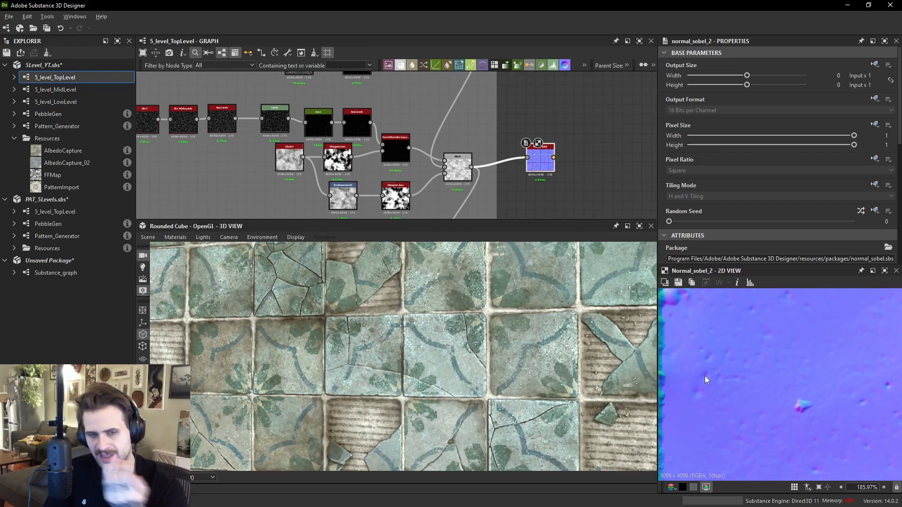
- Preview the Blur HQ and Histogram Scan nodes, then the Vector Warp Grayscale node in the tile section
double_click(190, 127)
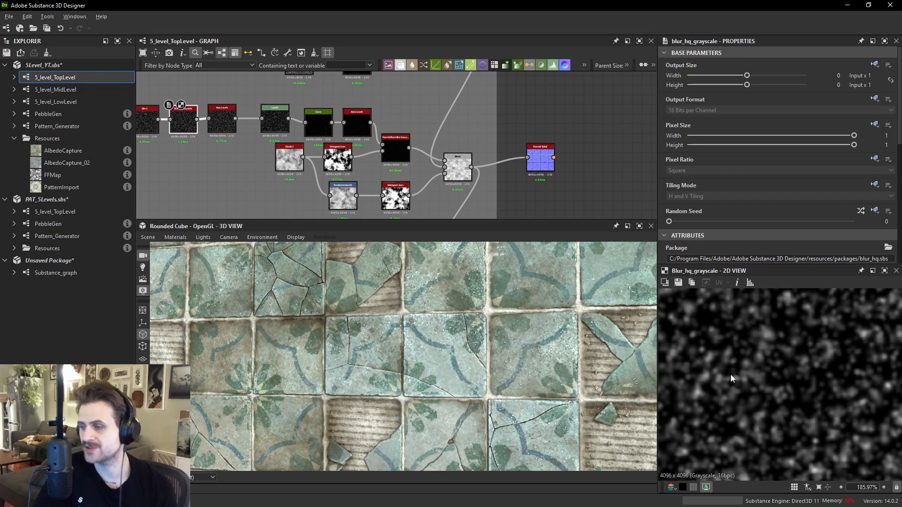
scroll(468, 191, "down", 1)
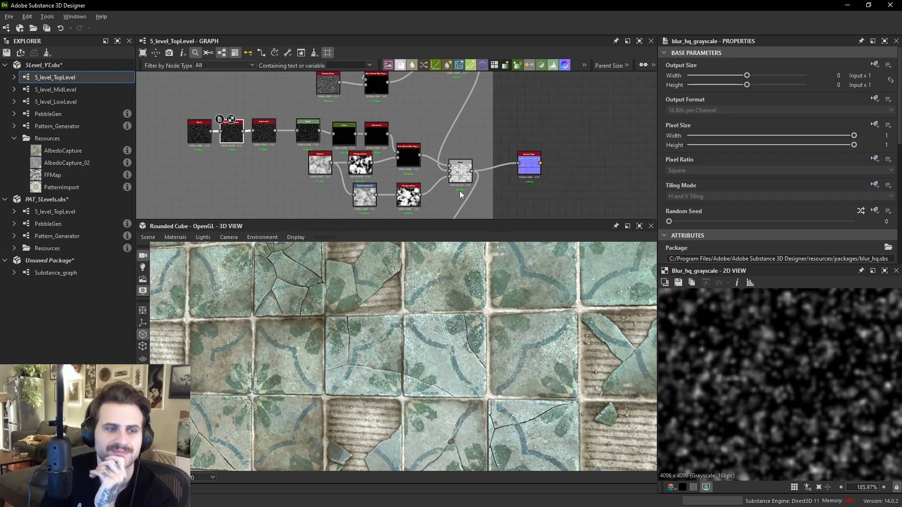
double_click(408, 196)
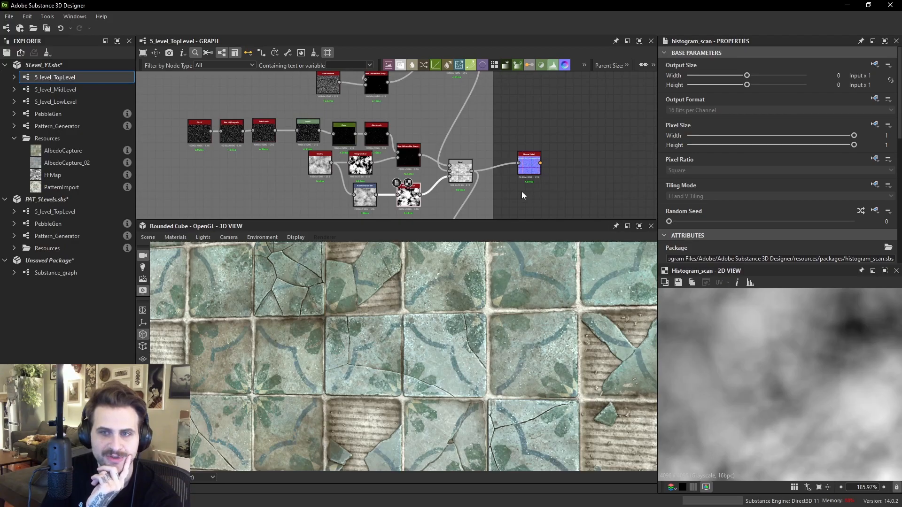
scroll(495, 128, "down", 2)
left_click(518, 148)
scroll(522, 140, "down", 2)
middle_click_drag(529, 134, 550, 184)
scroll(494, 125, "up", 5)
scroll(500, 164, "up", 5)
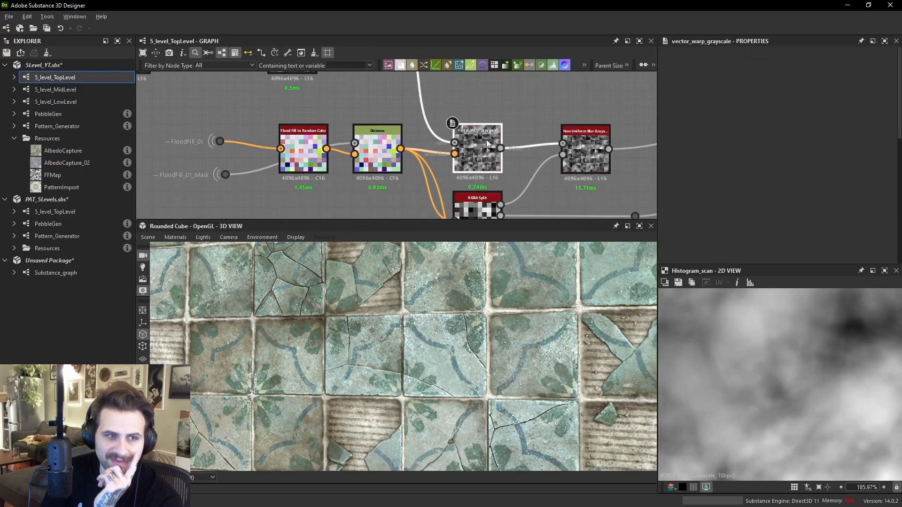
double_click(486, 140)
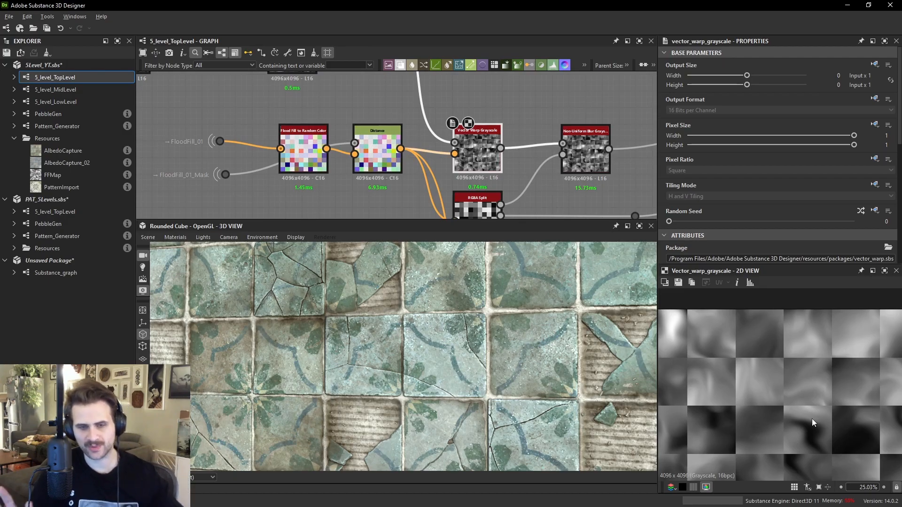
- Add a Directional Warp node and feed the Slope Blur Grayscale output into it
middle_click_drag(499, 71, 492, 145)
key("space")
type("directional")
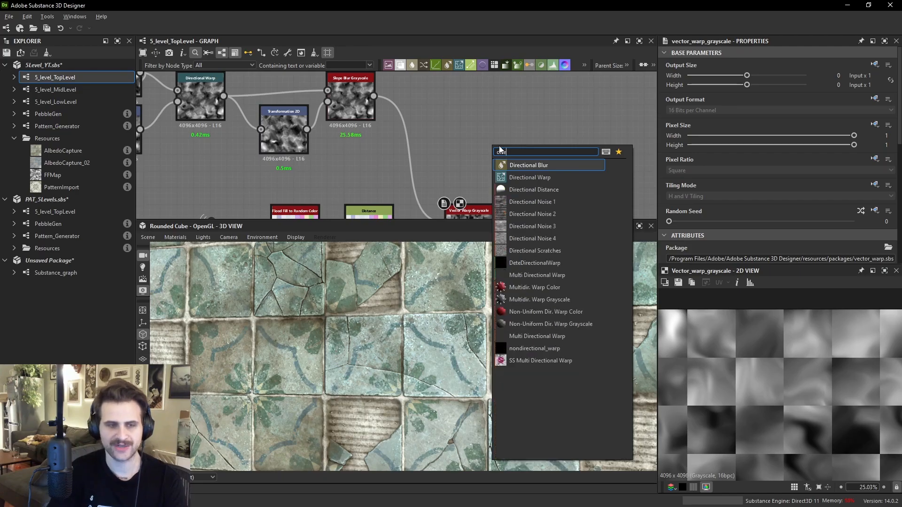
left_click(513, 175)
middle_click_drag(402, 108, 397, 121)
left_click_drag(369, 108, 512, 117)
- Add a Flood Fill to Random Grayscale node and connect the flood fill output to it
key("space")
type("flood")
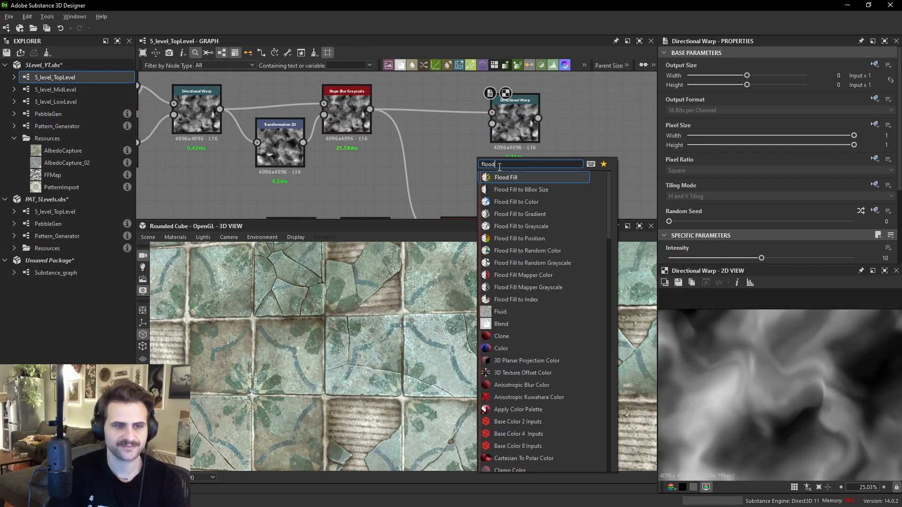
left_click(507, 263)
middle_click_drag(465, 183, 457, 133)
left_click_drag(200, 185, 445, 142)
left_click_drag(392, 154, 500, 88)
- Add a Distance node fed by the Flood Fill to Random Grayscale node and preview the random grayscale
key("space")
type("di")
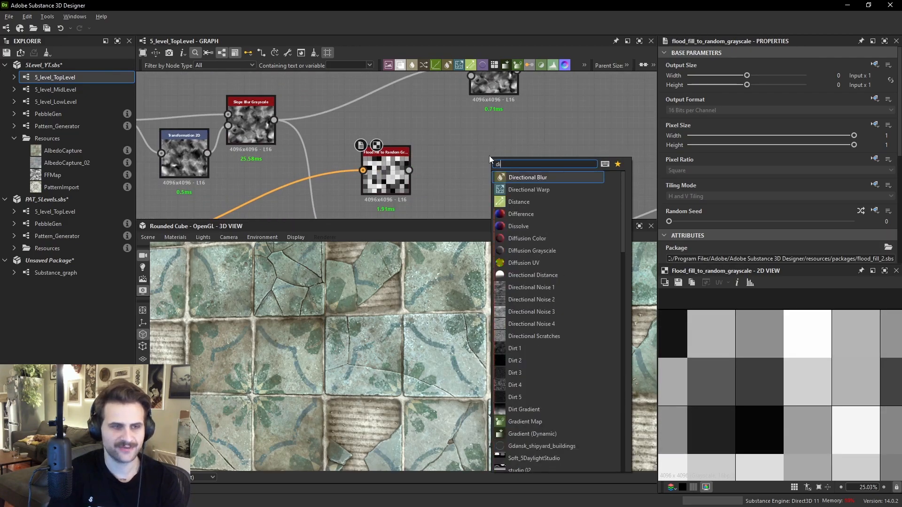
type("st")
key("Return")
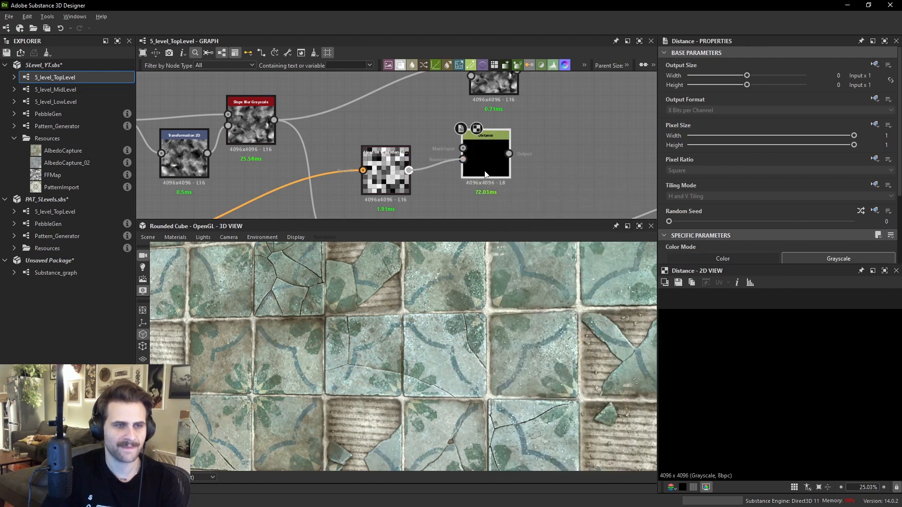
scroll(480, 175, "down", 2)
middle_click_drag(376, 175, 462, 94)
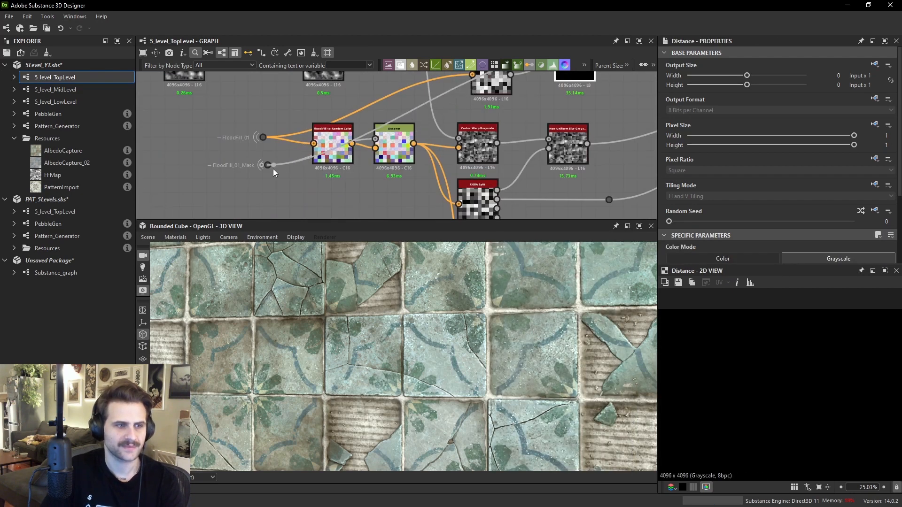
middle_click_drag(275, 168, 154, 227)
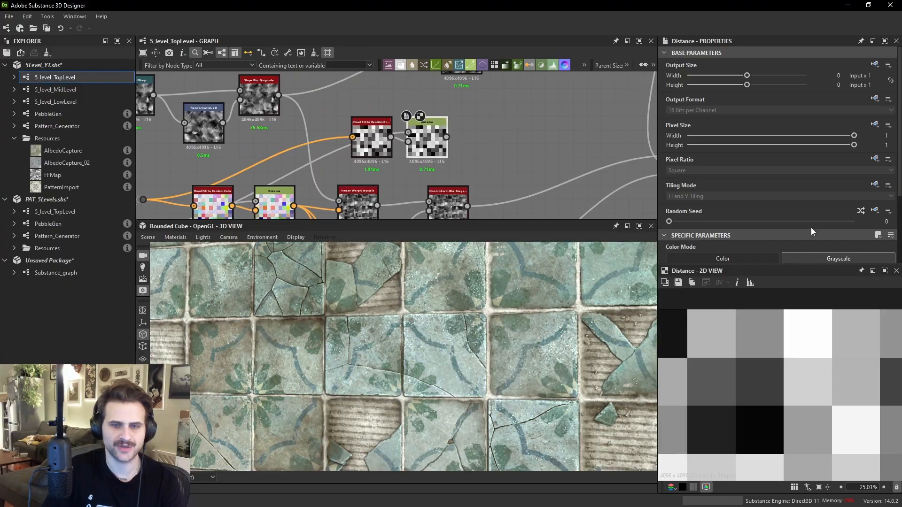
scroll(809, 233, "down", 3)
left_click(368, 144)
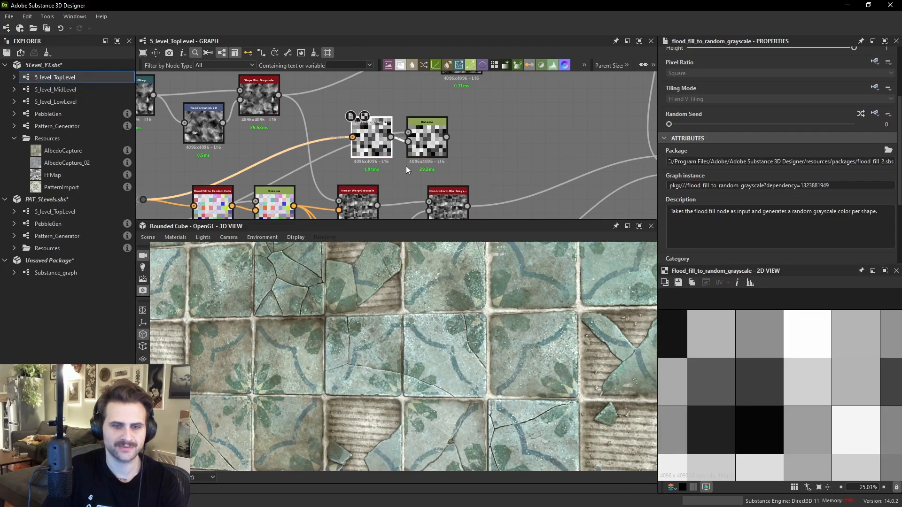
scroll(803, 368, "up", 6)
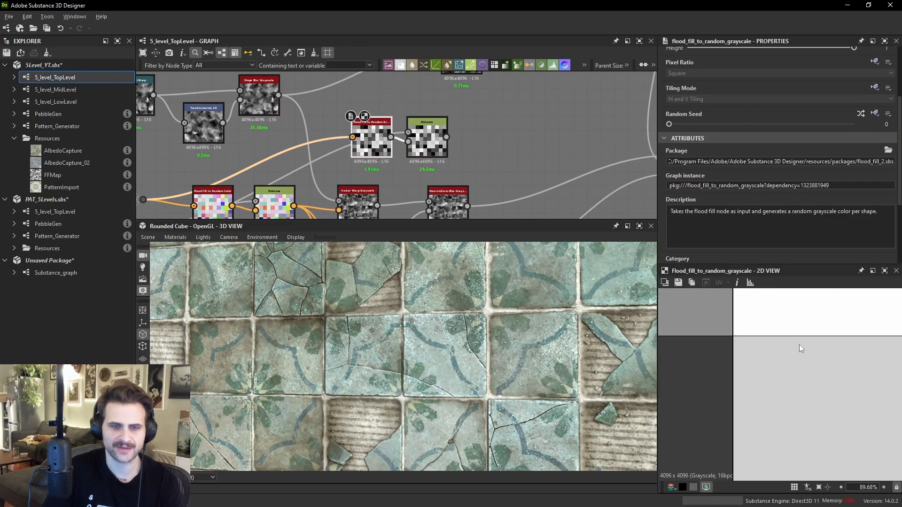
scroll(771, 337, "up", 1)
- Connect the Distance output into the Directional Warp node and place the warp beside it
left_click(439, 148)
middle_click_drag(480, 139, 448, 178)
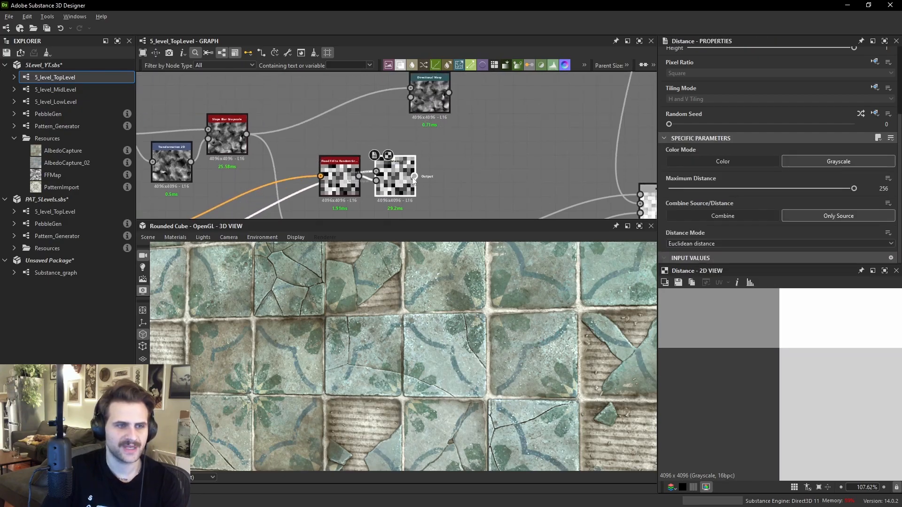
left_click_drag(433, 112, 470, 148)
scroll(804, 368, "down", 9)
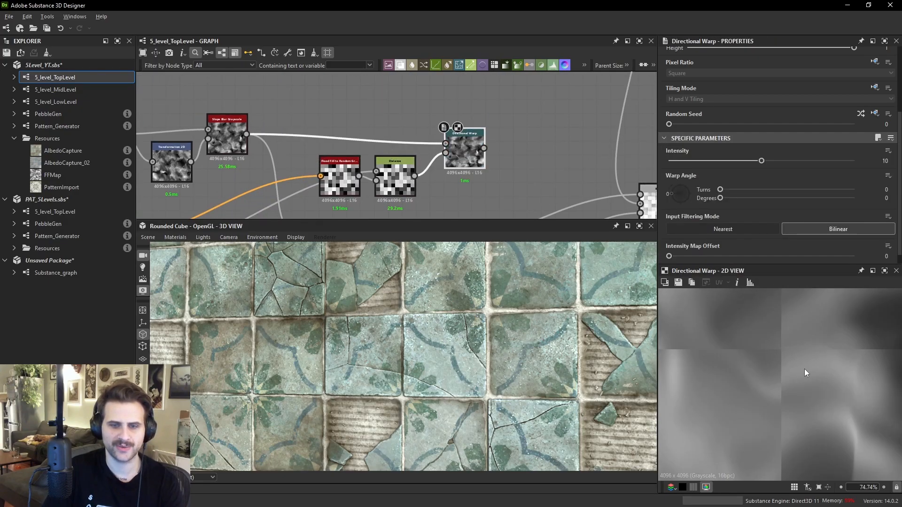
- Set the Directional Warp intensity to 500 and its warp angle to about 43 degrees
left_click(791, 162)
type("500")
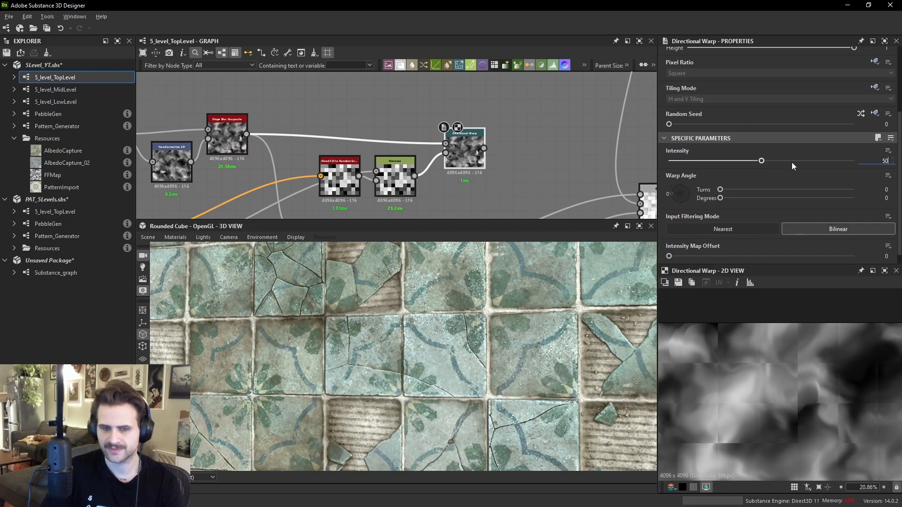
key("Return")
scroll(774, 405, "up", 2)
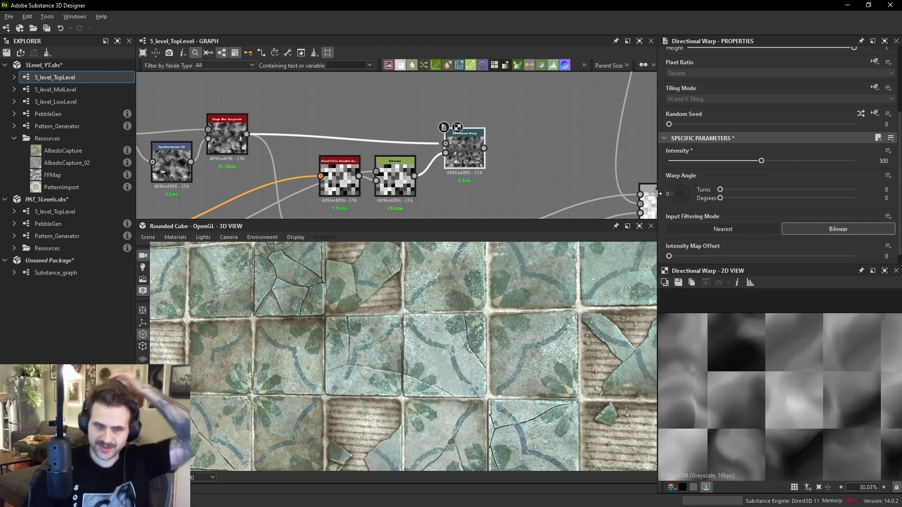
left_click_drag(686, 197, 676, 190)
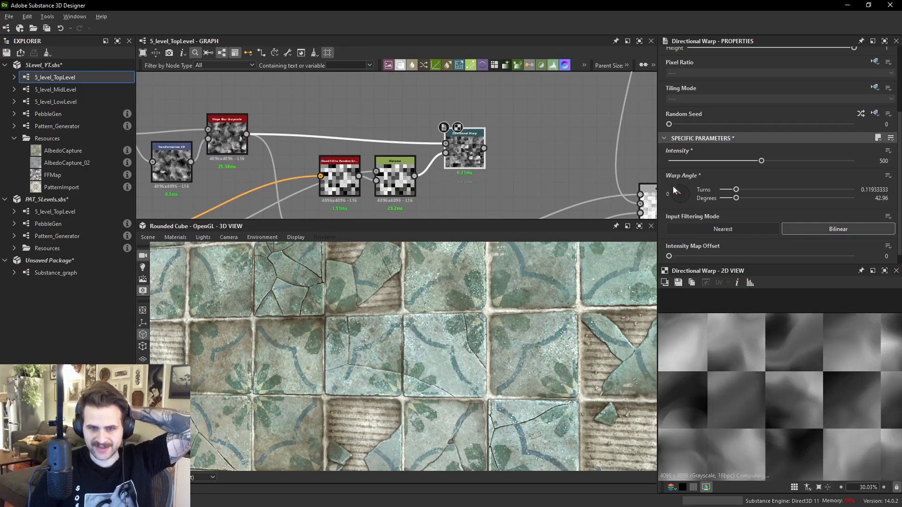
- Compare the Distance and Directional Warp previews
double_click(394, 176)
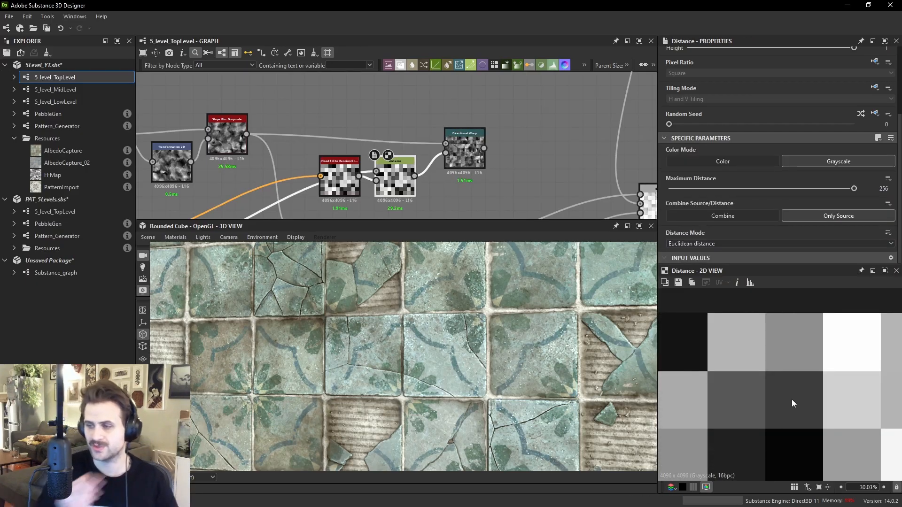
double_click(474, 157)
double_click(395, 177)
double_click(460, 148)
- Set the Directional Warp intensity to about 23 and the warp angle to about 46 degrees
left_click_drag(675, 188, 674, 188)
left_click_drag(761, 161, 672, 173)
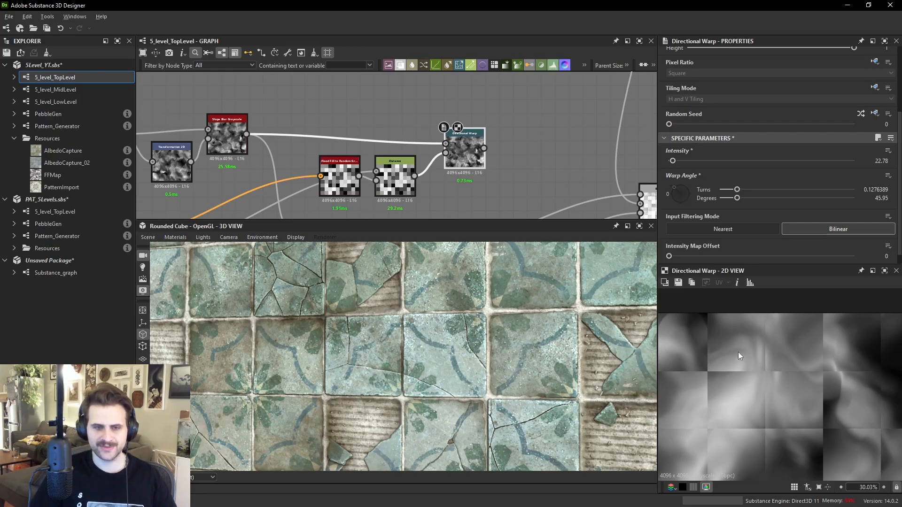
scroll(730, 432, "down", 1)
middle_click_drag(729, 432, 755, 374)
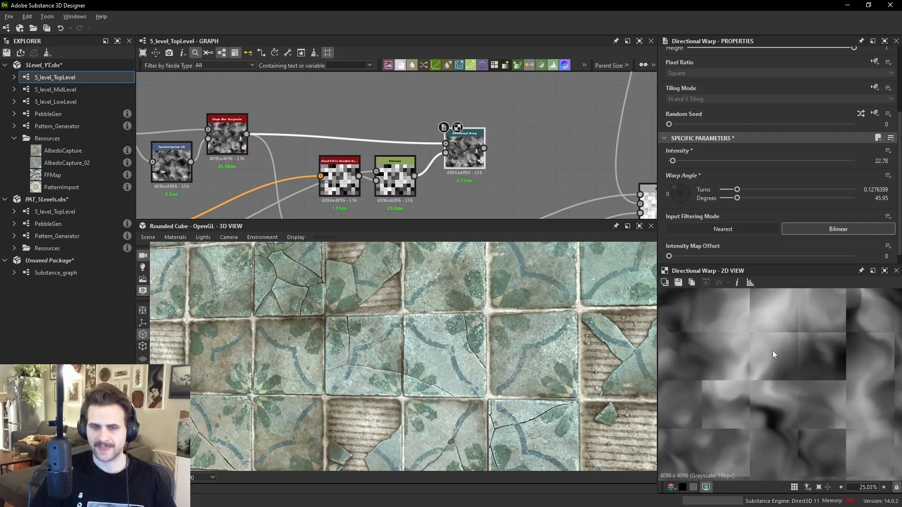
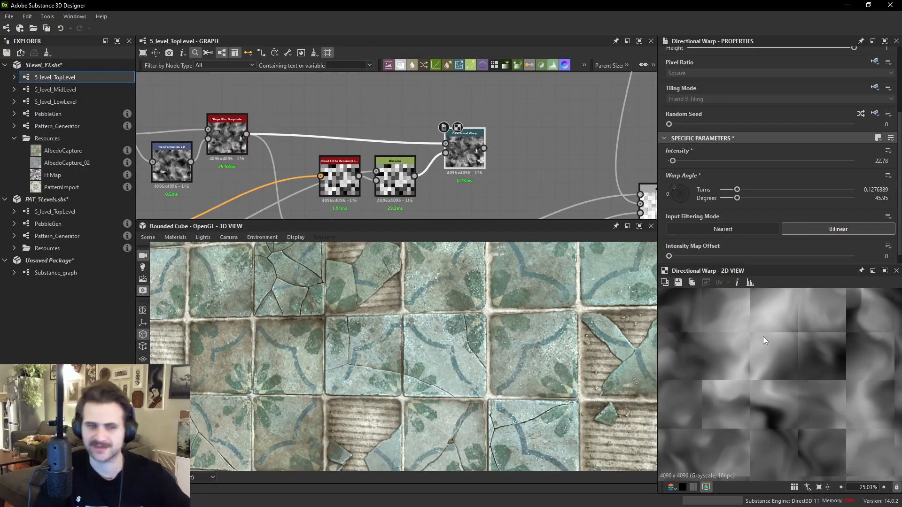
- Raise the Directional Warp node's Intensity to about 392
scroll(796, 379, "down", 2)
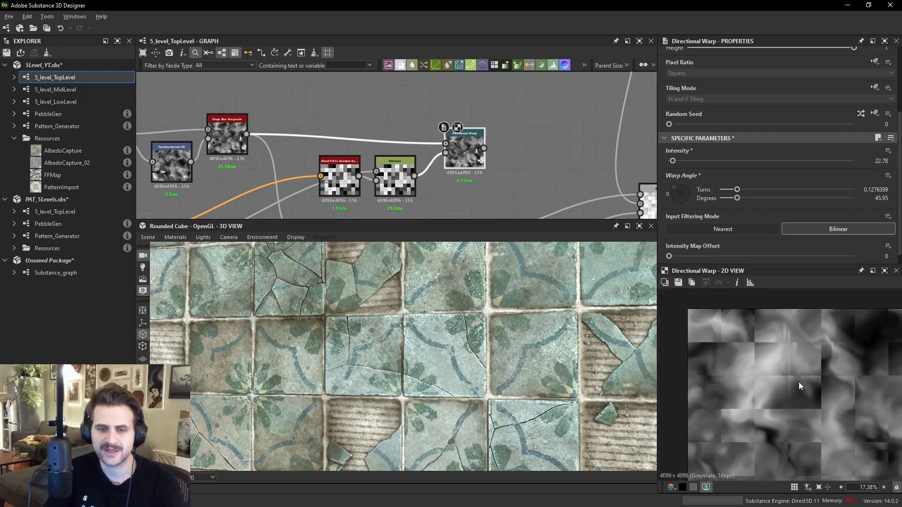
left_click_drag(673, 161, 689, 163)
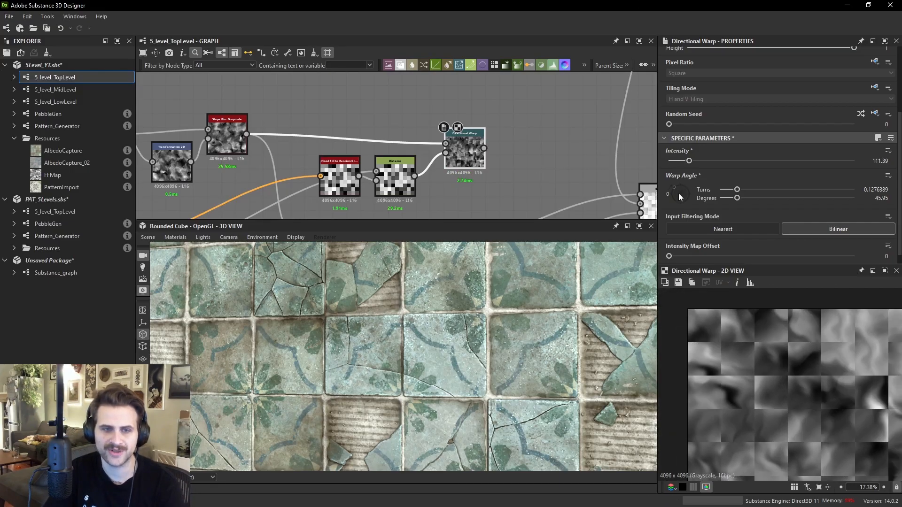
scroll(674, 209, "up", 3)
scroll(680, 238, "down", 3)
left_click_drag(678, 203, 741, 173)
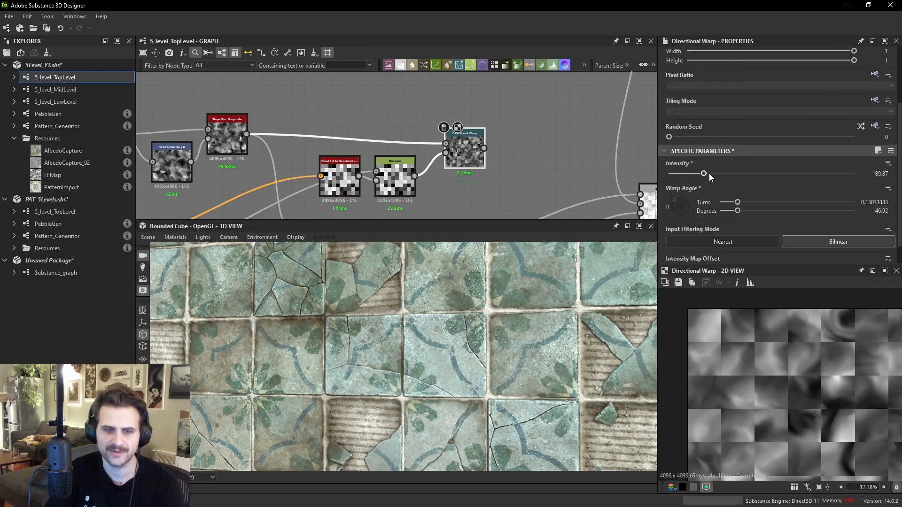
- Replace the Directional Warp node with a new Vector Warp Grayscale node and reconnect its input links
middle_click_drag(493, 176, 512, 159)
key("space")
type("vec")
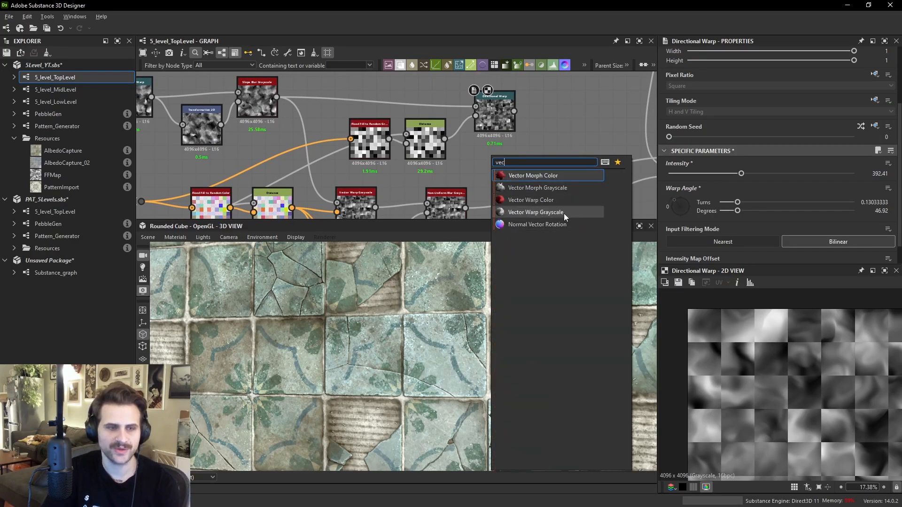
left_click(559, 213)
left_click_drag(357, 101, 492, 174)
key("Delete")
left_click_drag(269, 122, 434, 143)
middle_click_drag(436, 143, 444, 83)
- Set the Vector Warp Grayscale node's Intensity to 1
scroll(690, 156, "down", 1)
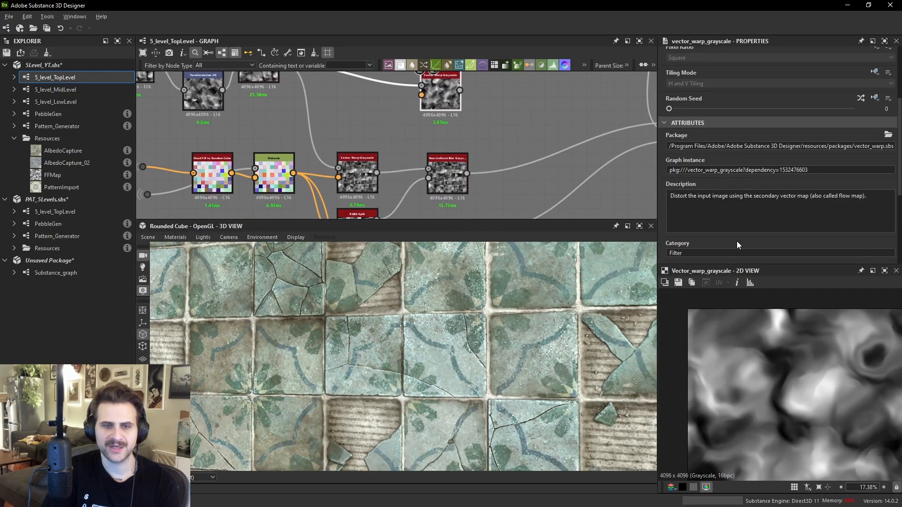
scroll(735, 229, "down", 3)
left_click_drag(830, 222, 864, 221)
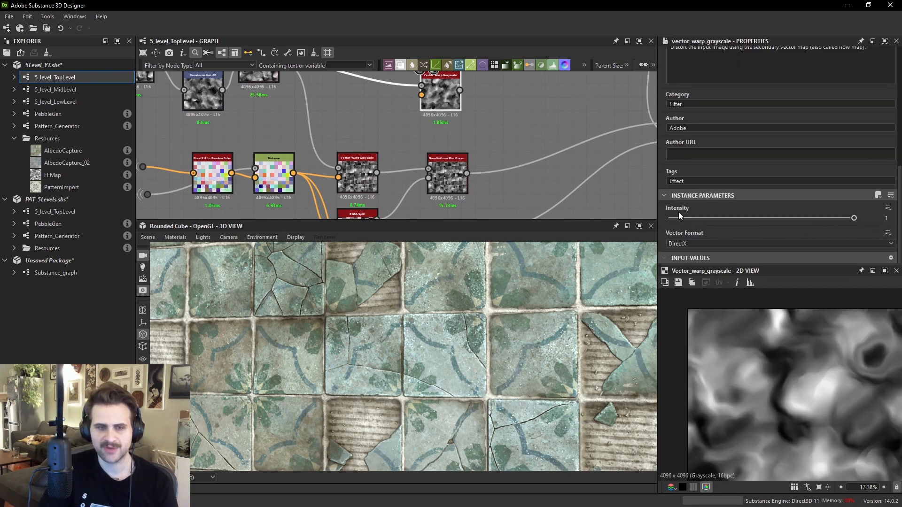
- Add a Directional Warp node beside the Vector Warp Grayscale node
middle_click_drag(492, 97, 515, 123)
key("space")
type("dire")
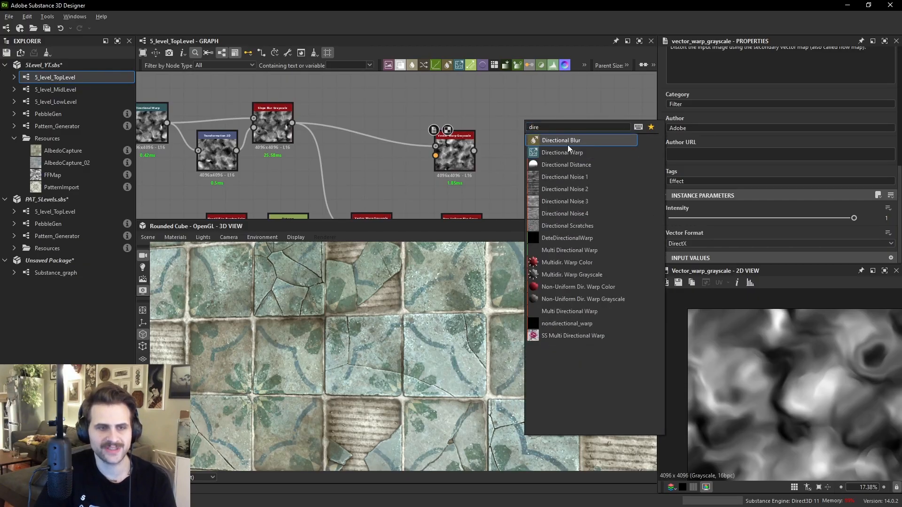
left_click(566, 152)
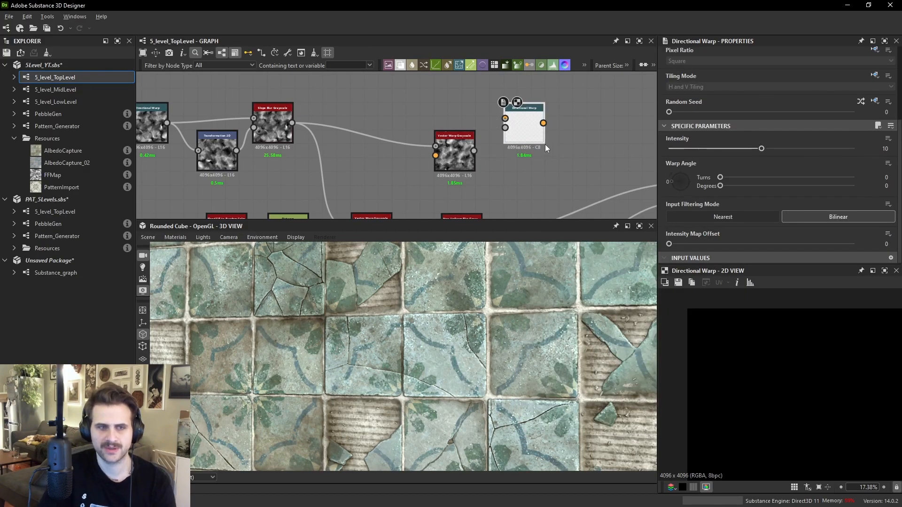
left_click_drag(670, 180, 688, 188)
- Connect the Distance node's output to the Vector Warp Grayscale node's vector map input
left_click(472, 160)
middle_click_drag(590, 195, 641, 162)
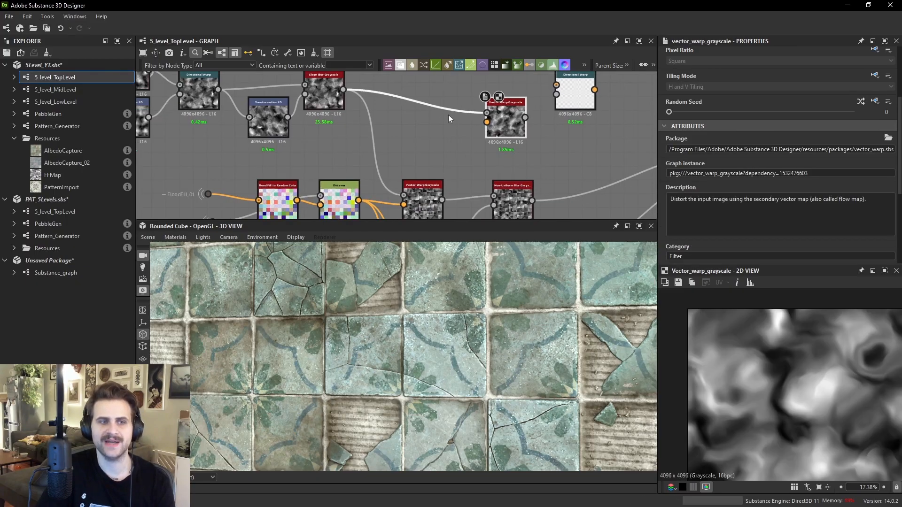
scroll(454, 118, "up", 2)
scroll(392, 166, "down", 1)
middle_click_drag(390, 162, 412, 125)
left_click(503, 94)
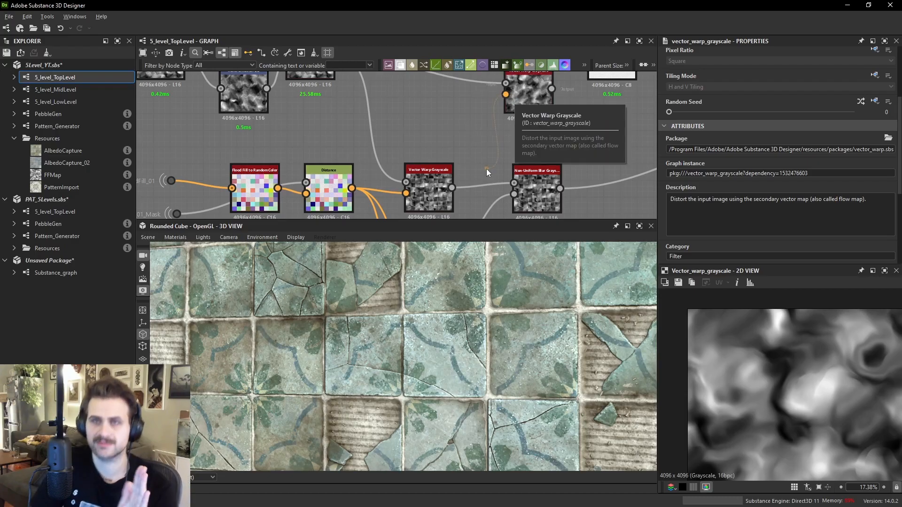
left_click_drag(486, 169, 479, 171)
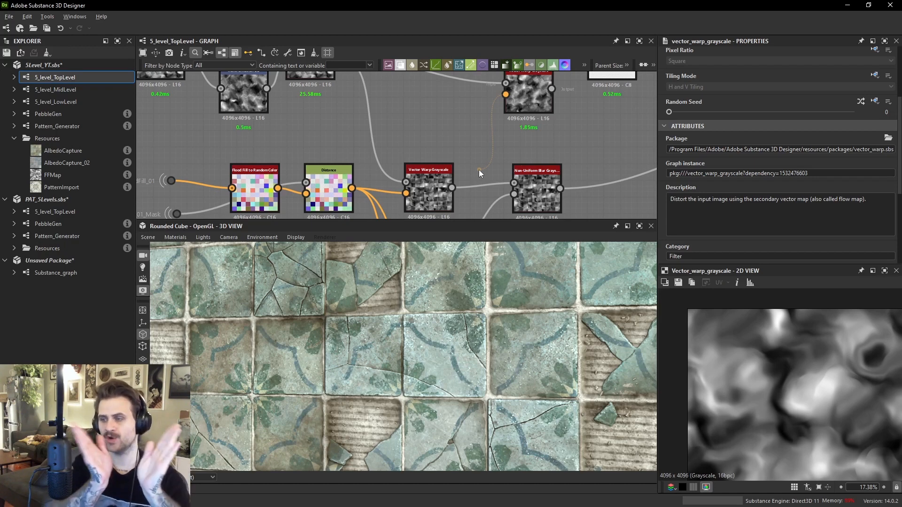
left_click_drag(478, 170, 363, 190)
left_click(329, 171)
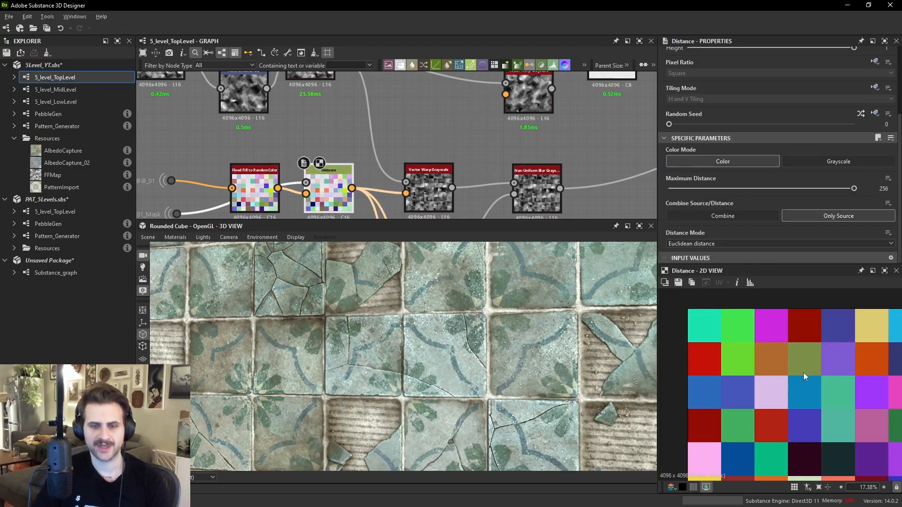
scroll(846, 384, "down", 3)
middle_click_drag(837, 388, 804, 401)
left_click_drag(352, 187, 516, 106)
- Set the Vector Warp Grayscale node's Intensity to 0.85
left_click(525, 108)
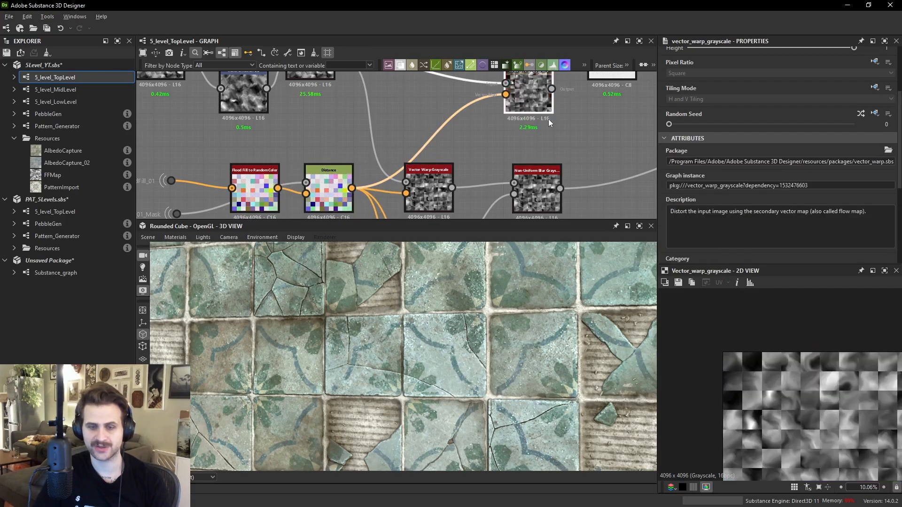
scroll(798, 408, "up", 2)
scroll(802, 230, "down", 5)
left_click_drag(815, 218, 827, 260)
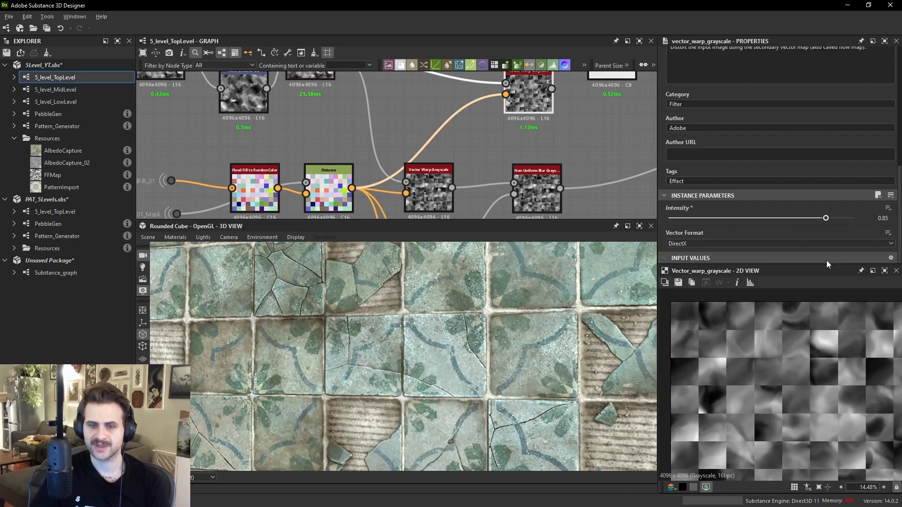
scroll(833, 376, "down", 2)
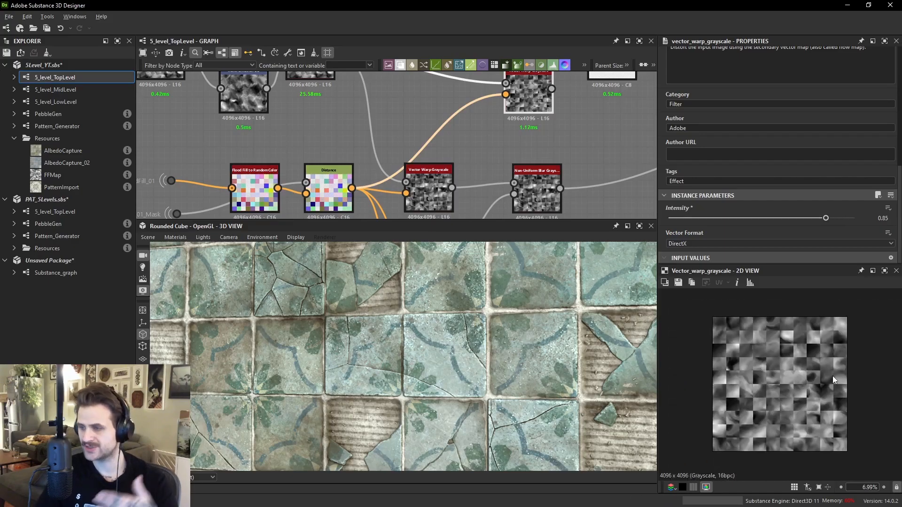
- Select and delete the unconnected Directional Warp node
middle_click_drag(539, 122, 545, 148)
left_click_drag(545, 148, 616, 97)
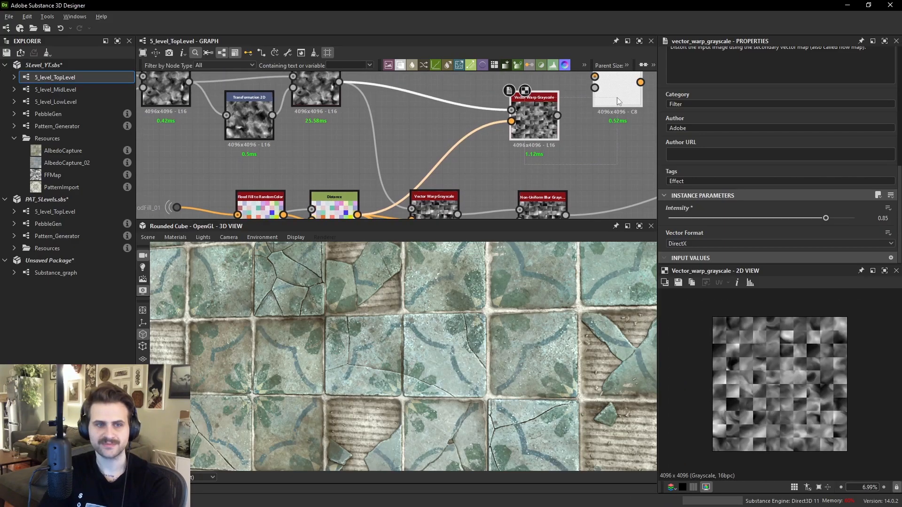
key("Delete")
middle_click_drag(482, 168, 474, 95)
scroll(451, 130, "down", 5)
middle_click_drag(465, 166, 455, 118)
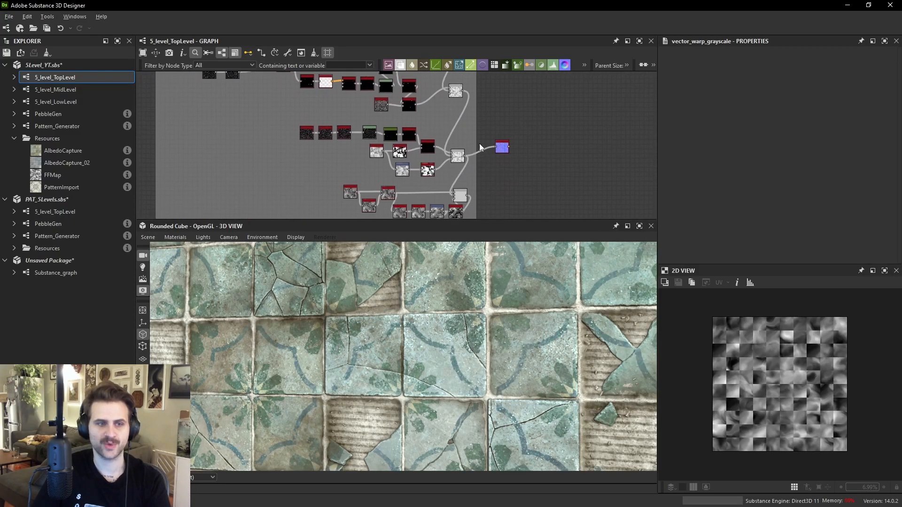
left_click_drag(501, 148, 501, 176)
middle_click_drag(501, 176, 502, 110)
left_click_drag(502, 110, 508, 182)
middle_click_drag(509, 183, 515, 126)
left_click_drag(515, 126, 515, 133)
middle_click_drag(515, 132, 515, 115)
left_click_drag(515, 115, 518, 146)
middle_click_drag(518, 146, 514, 102)
left_click_drag(514, 101, 516, 160)
middle_click_drag(516, 160, 515, 130)
left_click_drag(515, 132, 525, 202)
middle_click_drag(525, 202, 529, 134)
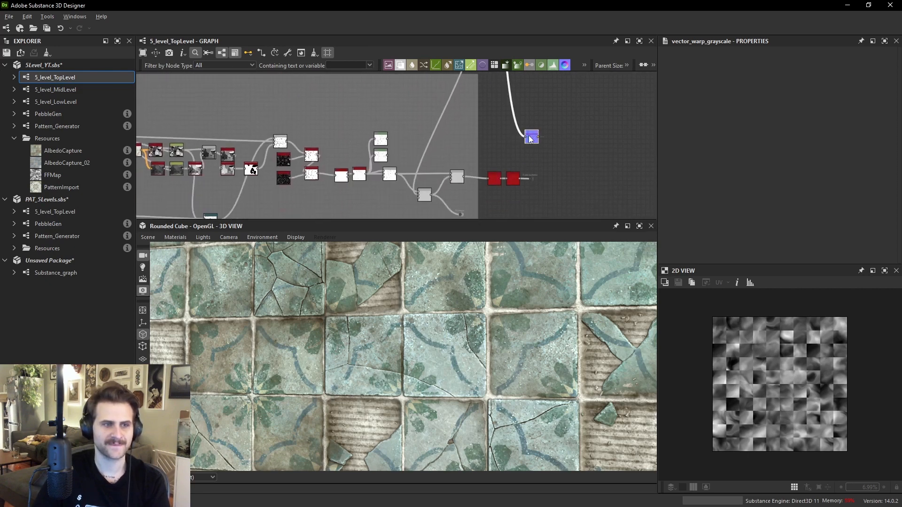
left_click_drag(529, 135, 532, 117)
- Zoom out and pan across the graph to survey its frames and node chains
scroll(520, 154, "up", 2)
scroll(490, 150, "down", 6)
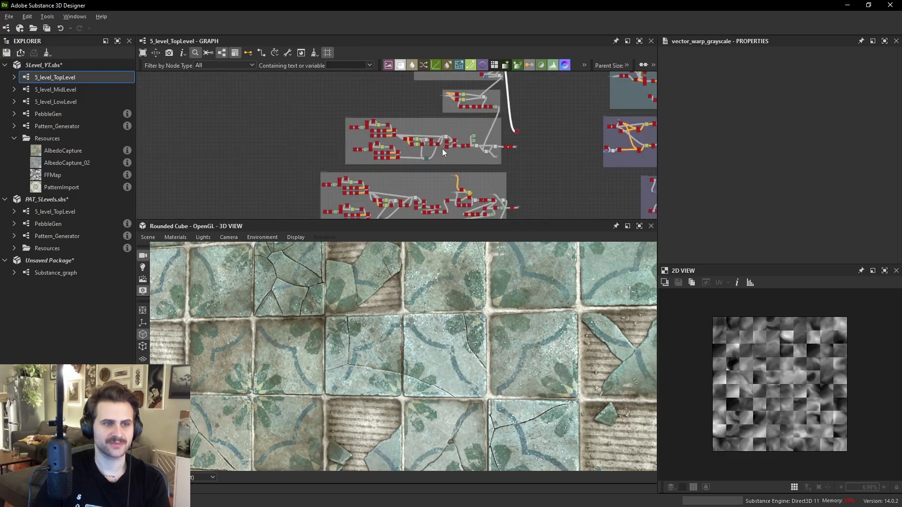
scroll(456, 112, "down", 1)
scroll(358, 111, "down", 2)
scroll(352, 101, "up", 1)
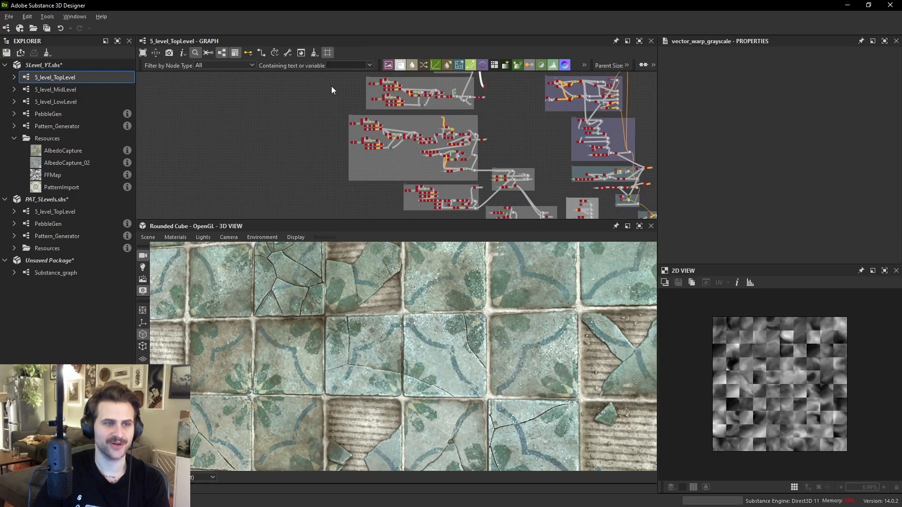
middle_click_drag(317, 83, 311, 96)
middle_click_drag(491, 145, 503, 172)
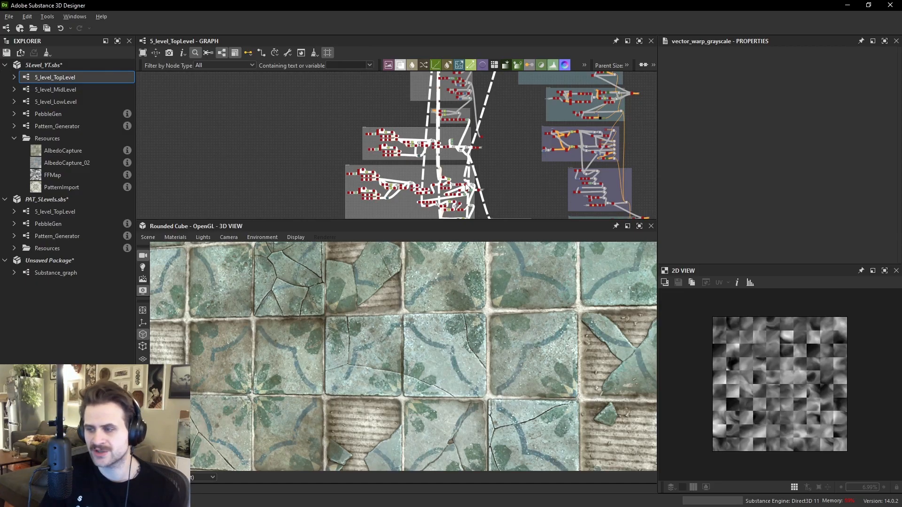
scroll(501, 137, "up", 2)
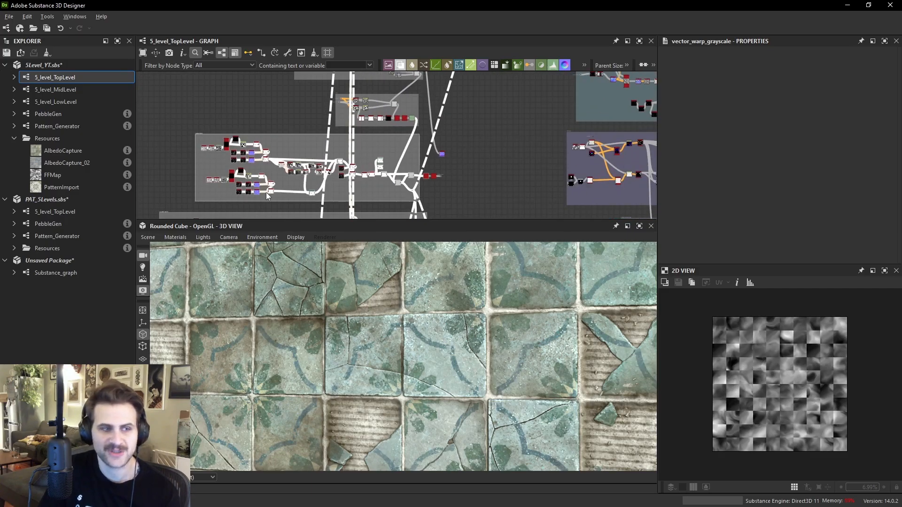
middle_click_drag(260, 176, 359, 70)
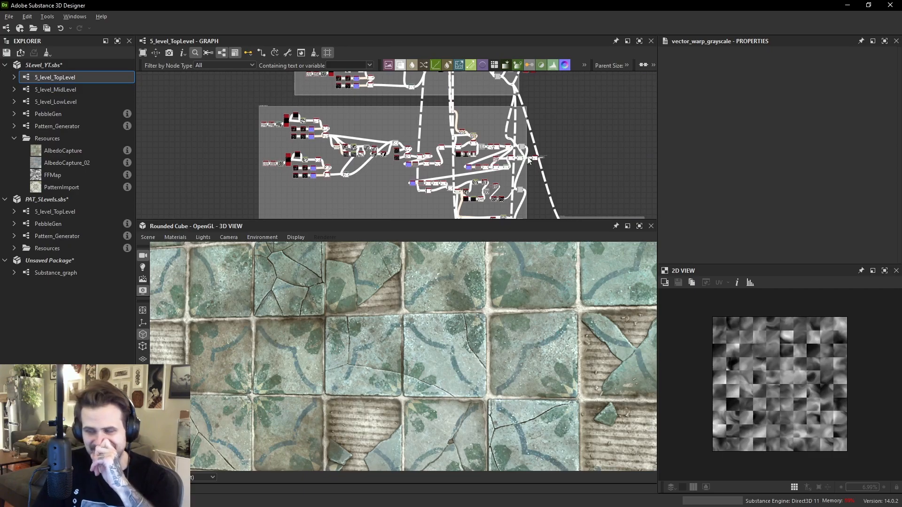
scroll(489, 111, "up", 3)
middle_click_drag(490, 116, 508, 262)
middle_click_drag(195, 122, 216, 118)
left_click_drag(200, 118, 424, 168)
middle_click_drag(355, 178, 384, 130)
left_click_drag(240, 124, 362, 167)
middle_click_drag(503, 125, 372, 167)
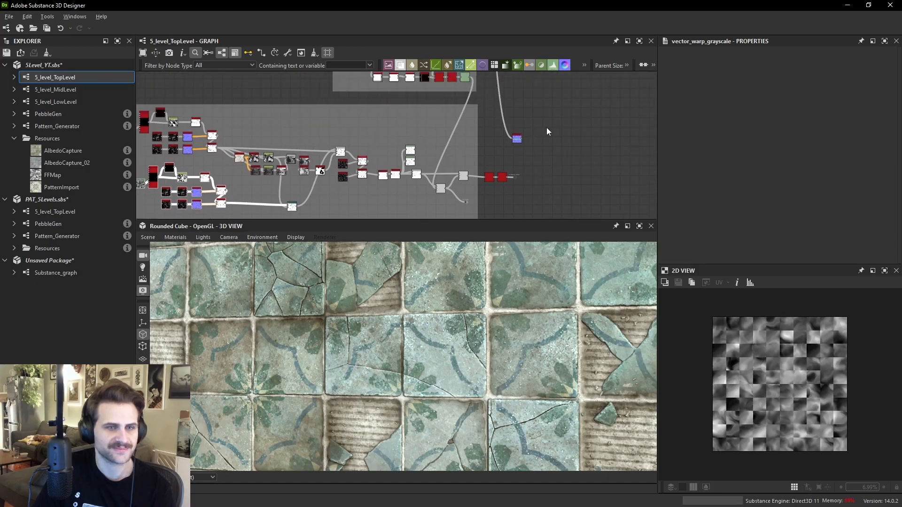
scroll(317, 169, "up", 3)
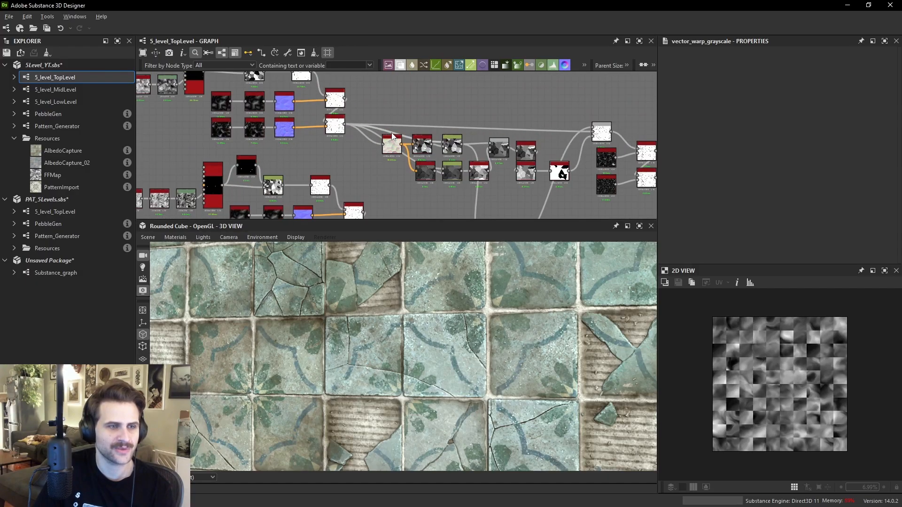
- Preview the Vector Morph Grayscale nodes of the crack chain in the 2D view
double_click(324, 125)
scroll(766, 380, "up", 5)
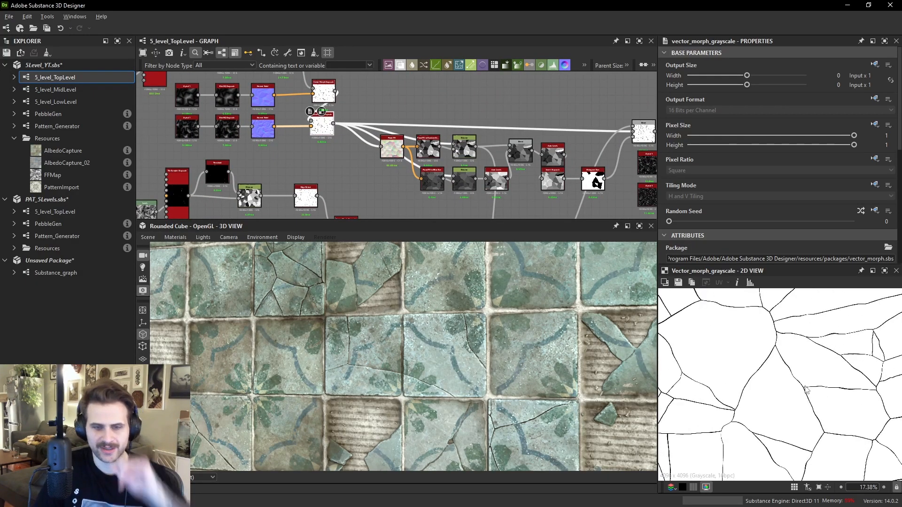
middle_click_drag(766, 379, 790, 363)
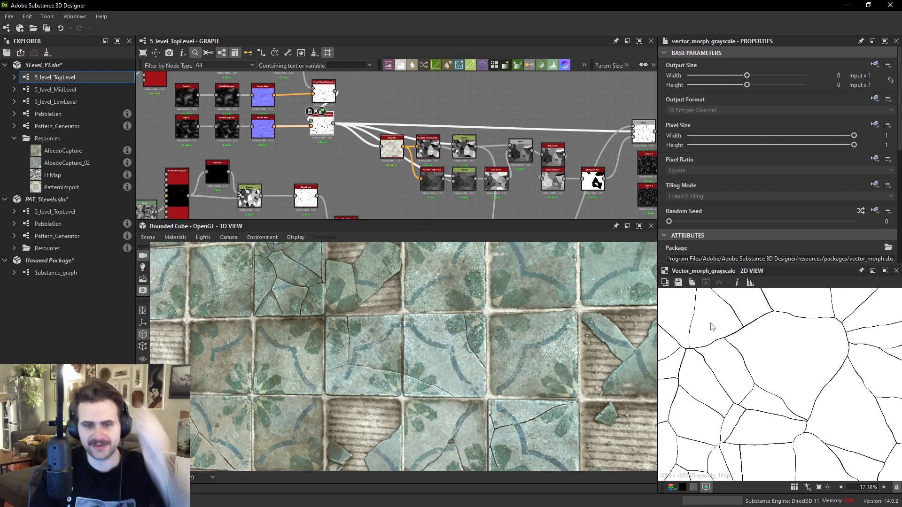
middle_click_drag(346, 135, 412, 146)
double_click(450, 175)
scroll(798, 384, "down", 2)
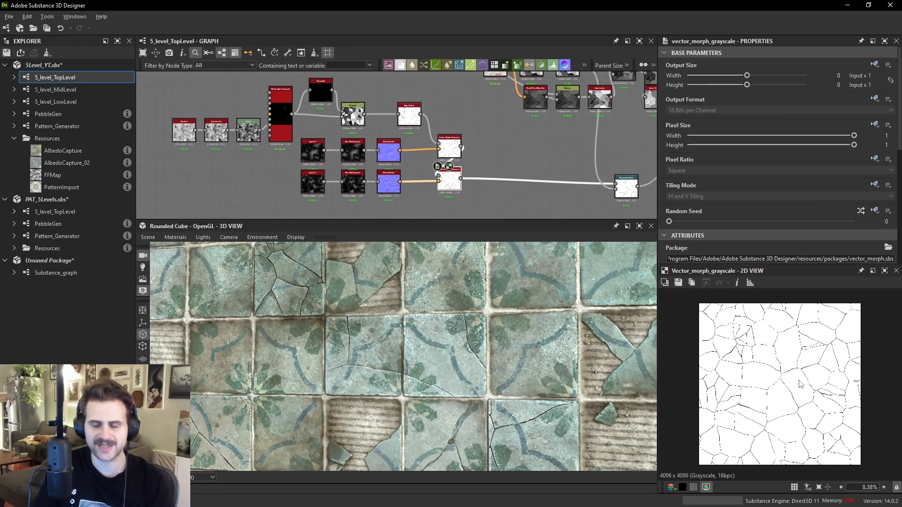
scroll(475, 171, "down", 3)
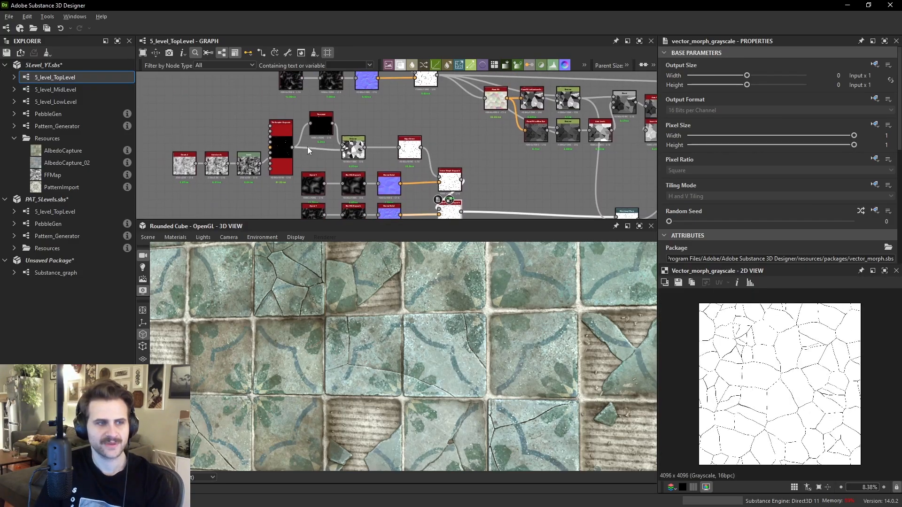
- Preview the Tile Sampler node and inspect its instance parameters
left_click_drag(219, 125, 427, 206)
middle_click_drag(321, 137, 354, 161)
double_click(332, 162)
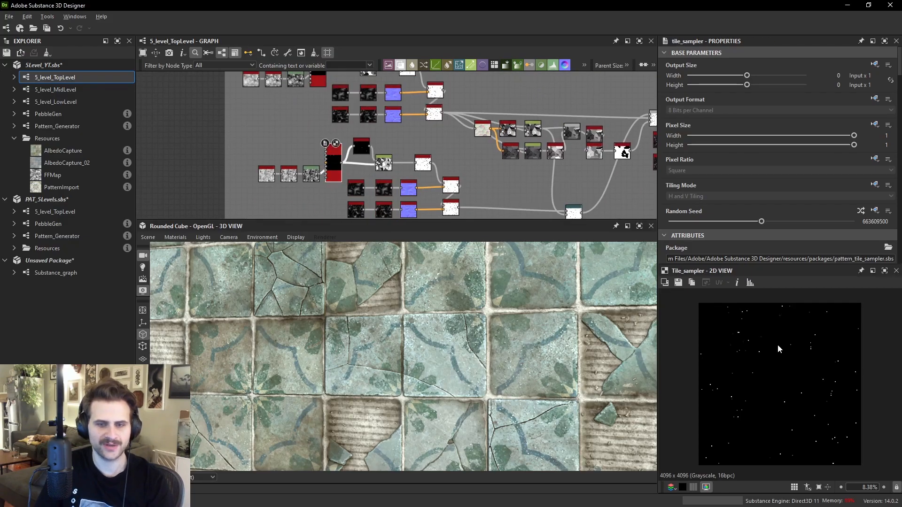
scroll(779, 348, "up", 2)
scroll(771, 175, "down", 3)
scroll(784, 224, "down", 3)
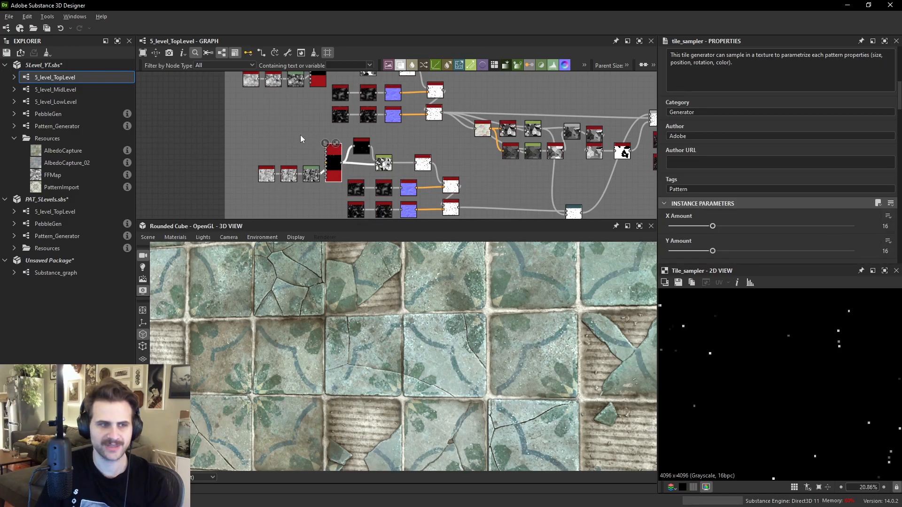
- Select the neighbouring Vector Morph Grayscale nodes in turn to compare their previews
middle_click_drag(333, 146, 327, 110)
left_click(317, 101)
left_click(341, 126)
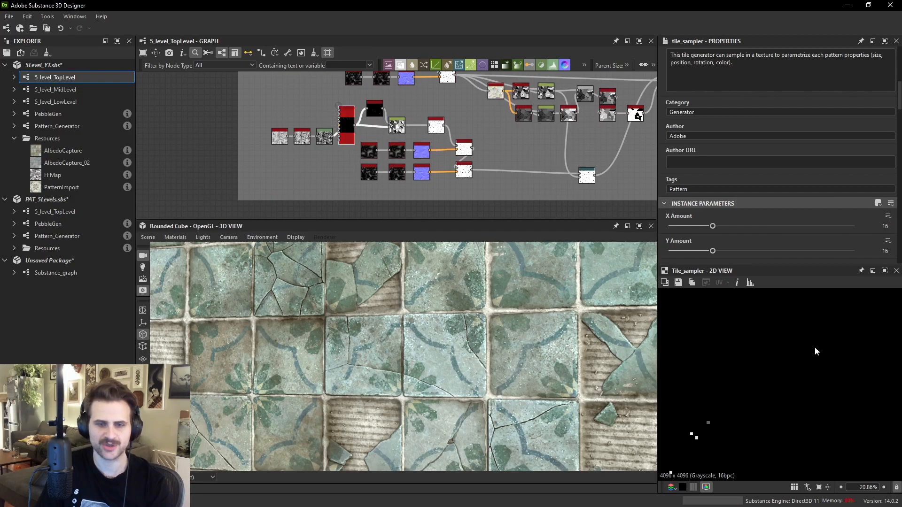
left_click(468, 152)
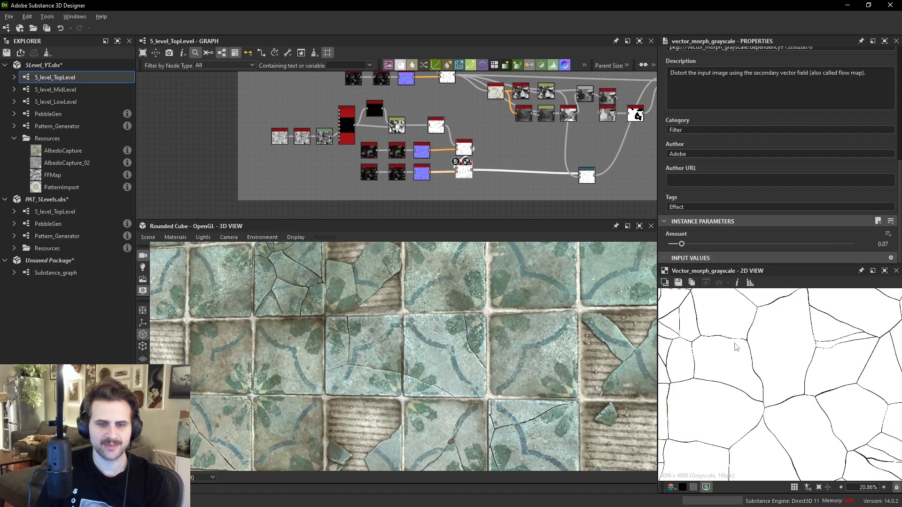
middle_click_drag(446, 111, 443, 131)
left_click(444, 95)
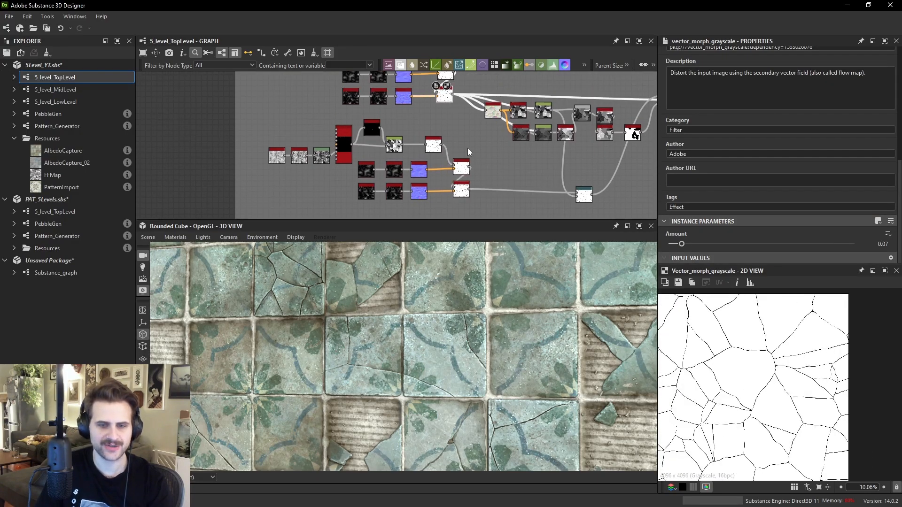
left_click(456, 192)
left_click(447, 97)
- Preview the next Vector Morph Grayscale nodes and the Blend node that combines them in the 2D view
double_click(465, 190)
middle_click_drag(550, 114, 457, 91)
scroll(499, 160, "up", 1)
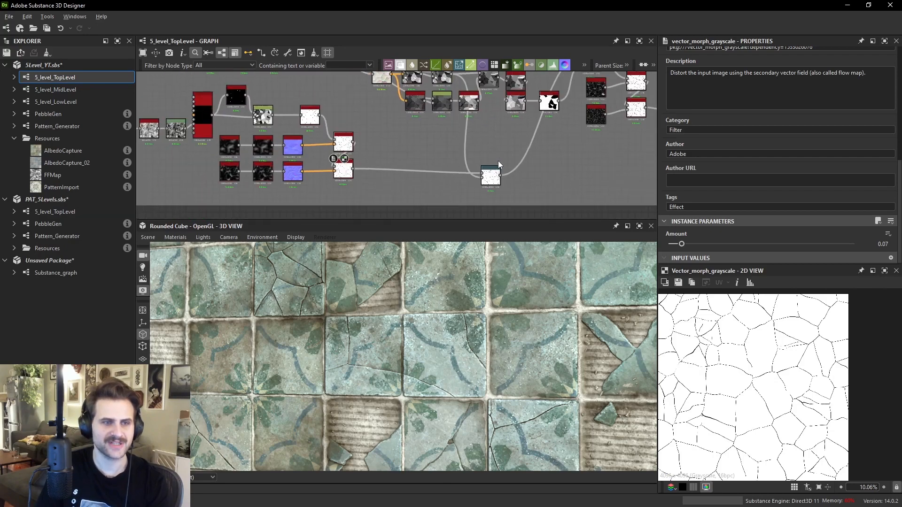
double_click(491, 174)
middle_click_drag(585, 79, 571, 111)
scroll(571, 112, "up", 1)
double_click(577, 91)
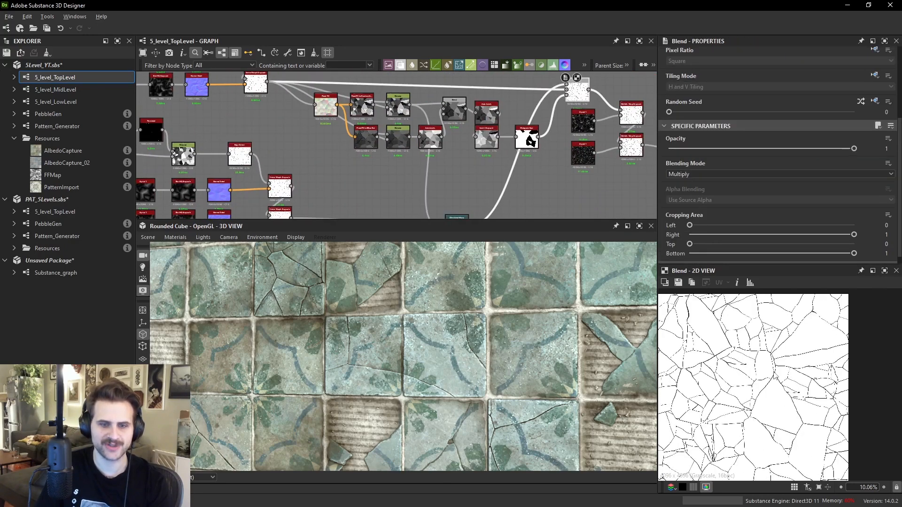
- Preview the Directional Warp and Vector Morph Grayscale nodes feeding the Multiply Blend node
scroll(781, 395, "up", 2)
middle_click_drag(574, 86, 570, 120)
double_click(562, 119)
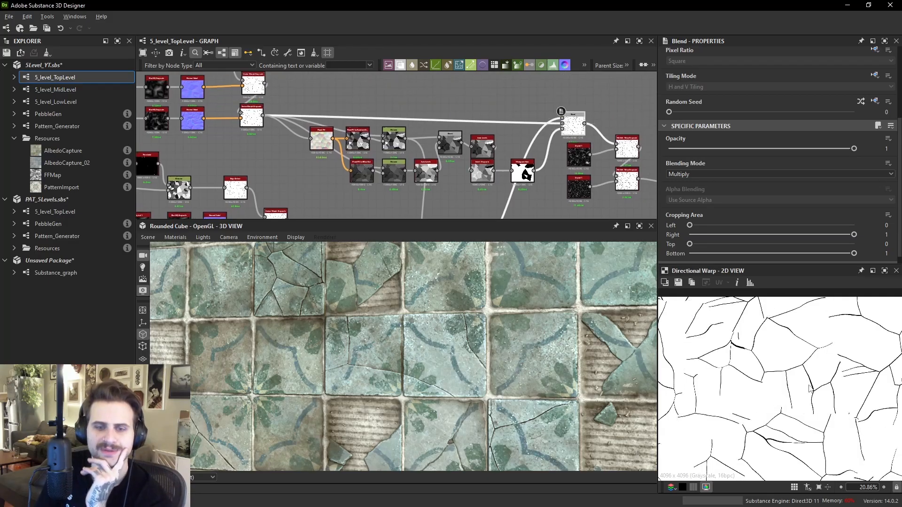
double_click(563, 126)
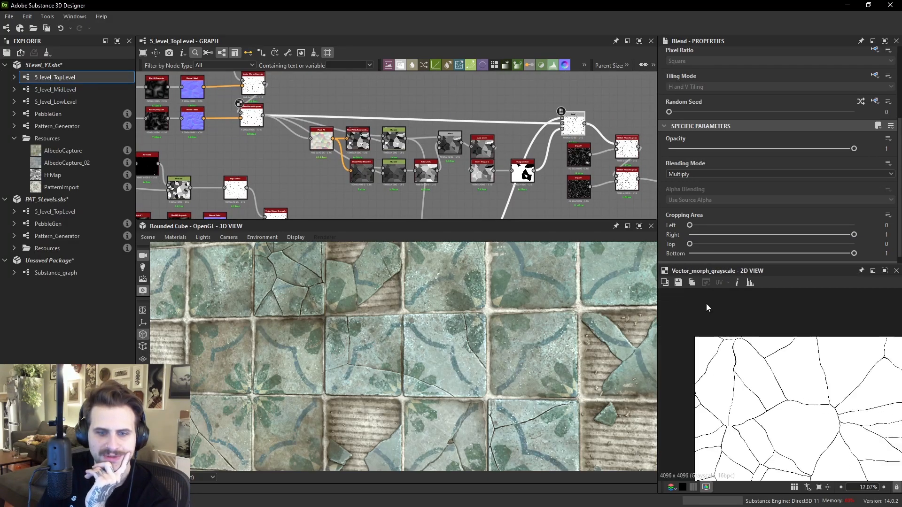
double_click(562, 118)
scroll(796, 383, "up", 3)
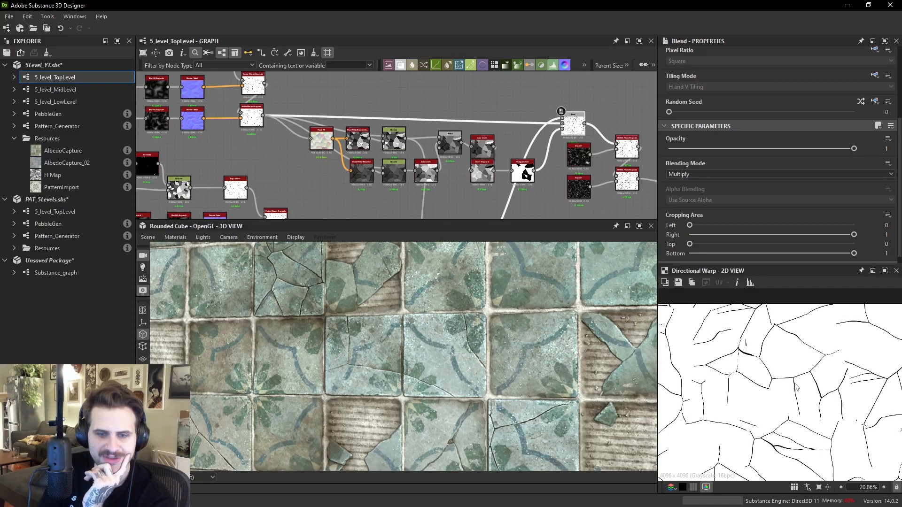
- Inspect the Multiply Blend node's crack output up close in the 2D view
double_click(576, 127)
scroll(795, 368, "down", 4)
scroll(768, 400, "up", 3)
middle_click_drag(803, 442, 798, 395)
scroll(769, 400, "up", 1)
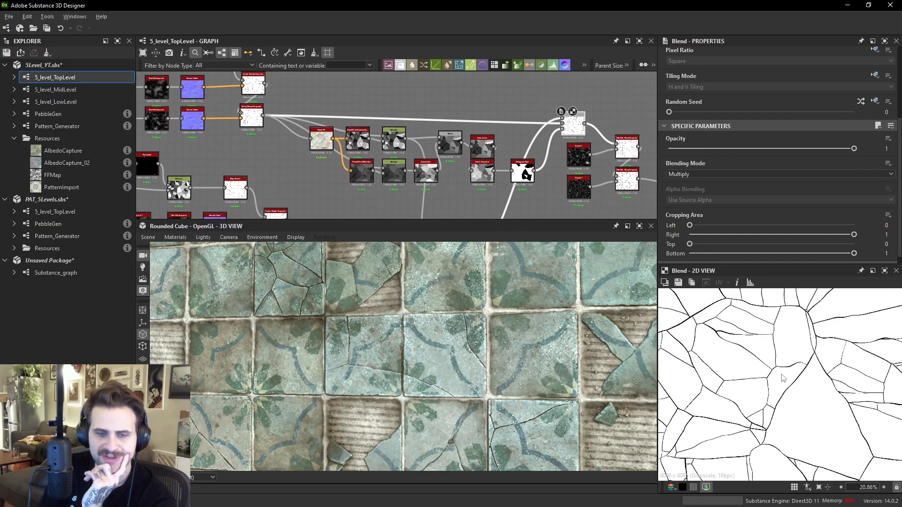
scroll(801, 395, "down", 5)
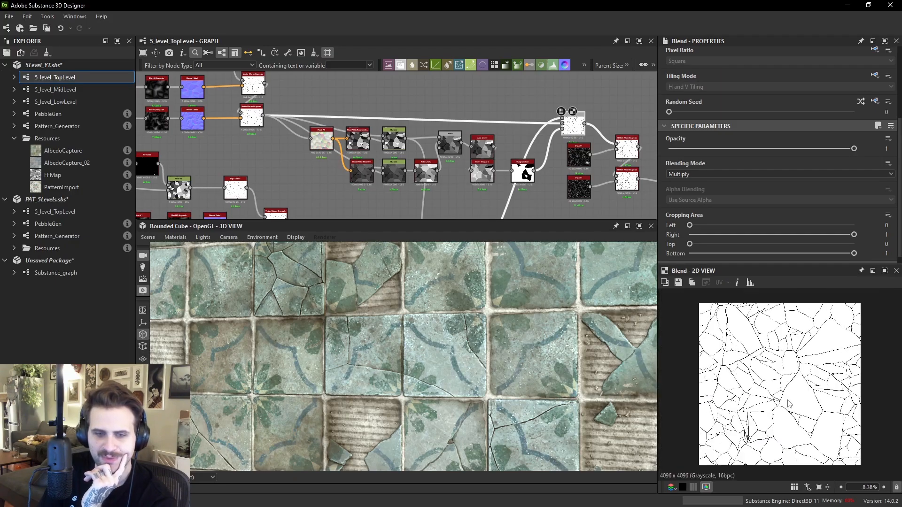
scroll(820, 359, "up", 3)
middle_click_drag(754, 398, 807, 375)
scroll(757, 365, "up", 2)
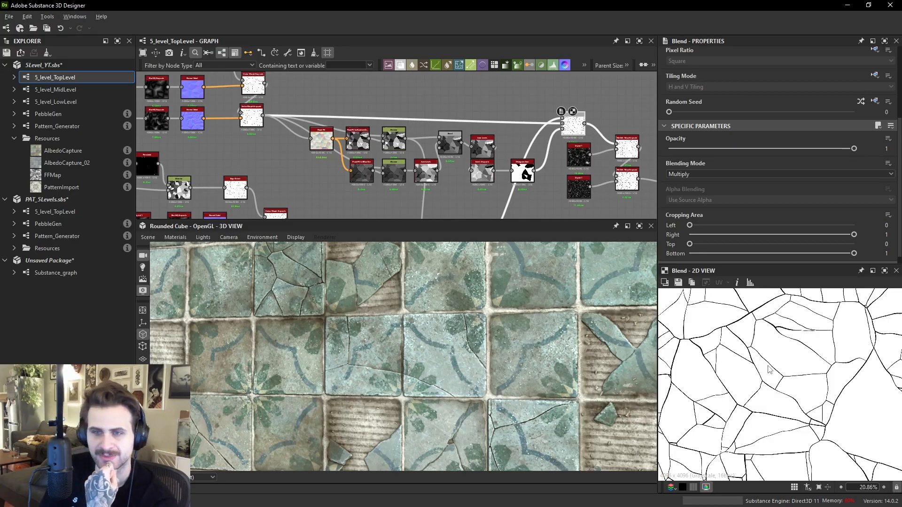
scroll(754, 348, "down", 5)
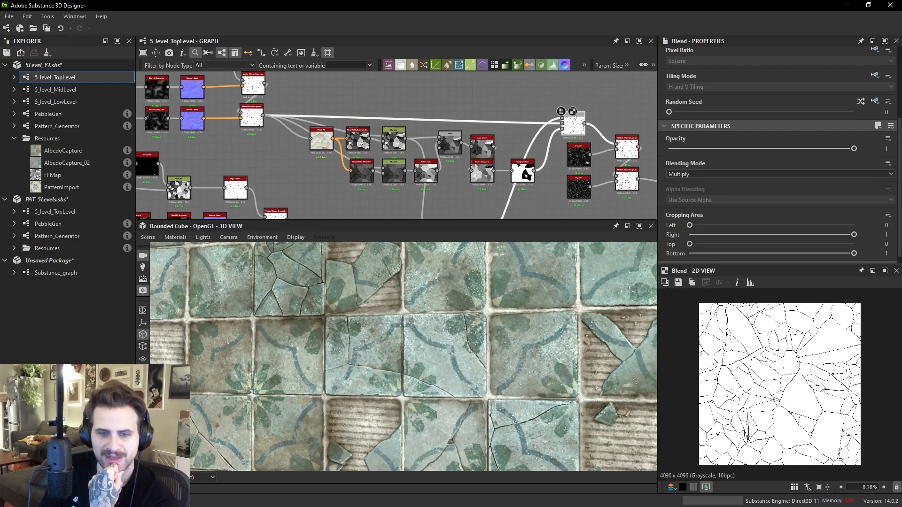
scroll(770, 350, "up", 5)
scroll(769, 350, "up", 3)
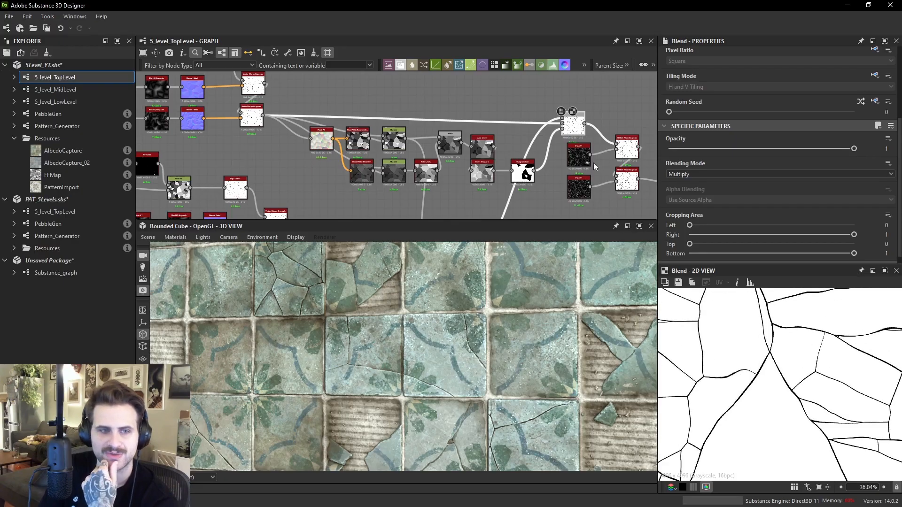
scroll(594, 167, "up", 1)
- Preview the Multi Directional Warp Grayscale node and the nodes following it in the crack chain
middle_click_drag(594, 167, 546, 167)
double_click(582, 149)
double_click(587, 188)
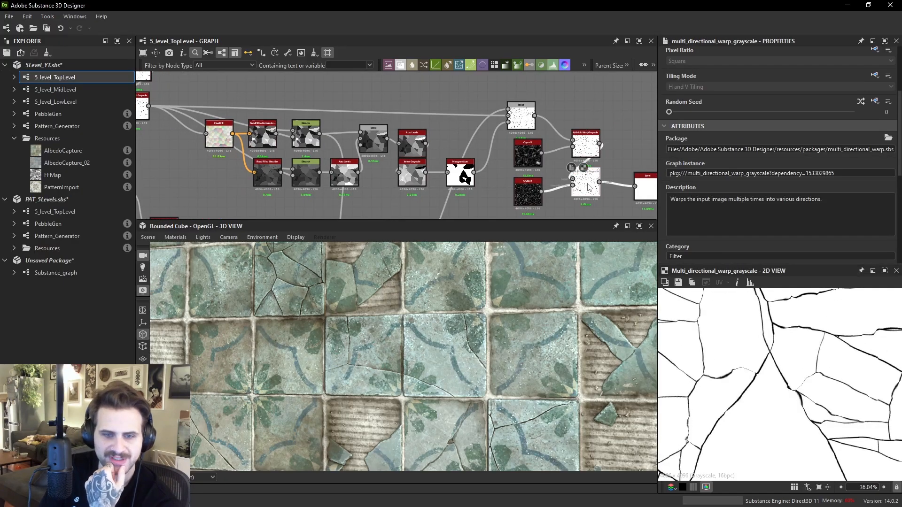
scroll(838, 367, "down", 4)
middle_click_drag(631, 179, 449, 175)
double_click(480, 164)
middle_click_drag(506, 163, 424, 163)
- Follow the graph further along to the Min (Darken) Blend node and preview its height output
double_click(460, 165)
scroll(788, 362, "up", 4)
scroll(737, 381, "up", 1)
double_click(533, 199)
scroll(532, 197, "down", 3)
middle_click_drag(533, 198, 390, 158)
double_click(571, 143)
double_click(391, 158)
scroll(792, 337, "down", 2)
scroll(792, 336, "up", 7)
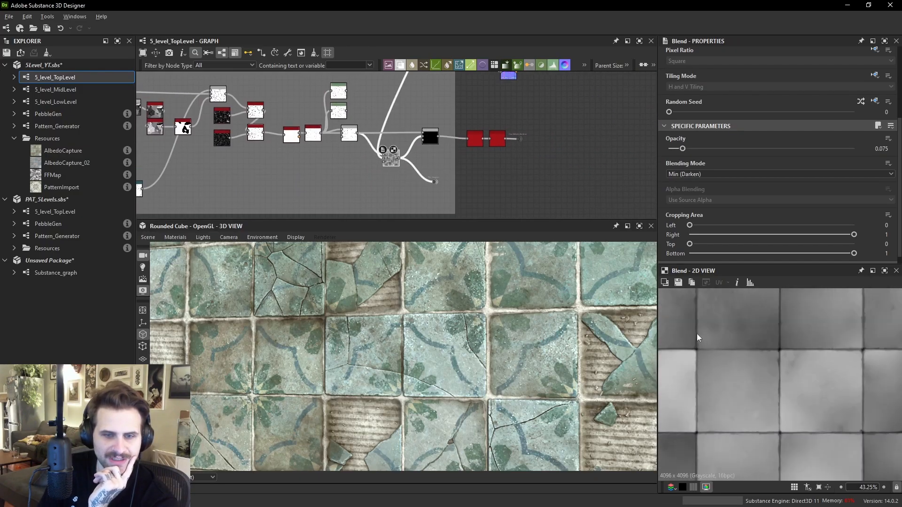
- Zoom and pan the 3D view to inspect the cracks across several tiles
scroll(507, 336, "up", 3)
middle_click_drag(511, 343, 512, 385)
scroll(514, 322, "up", 3)
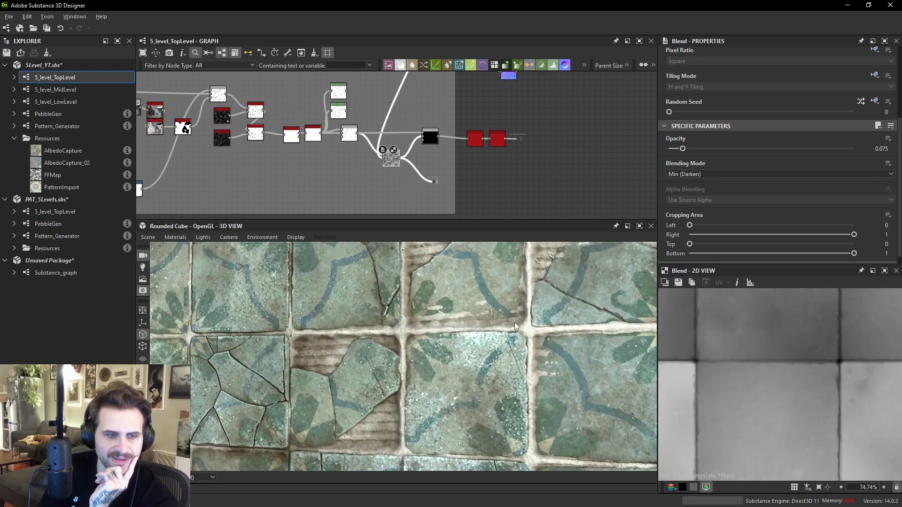
scroll(536, 333, "down", 5)
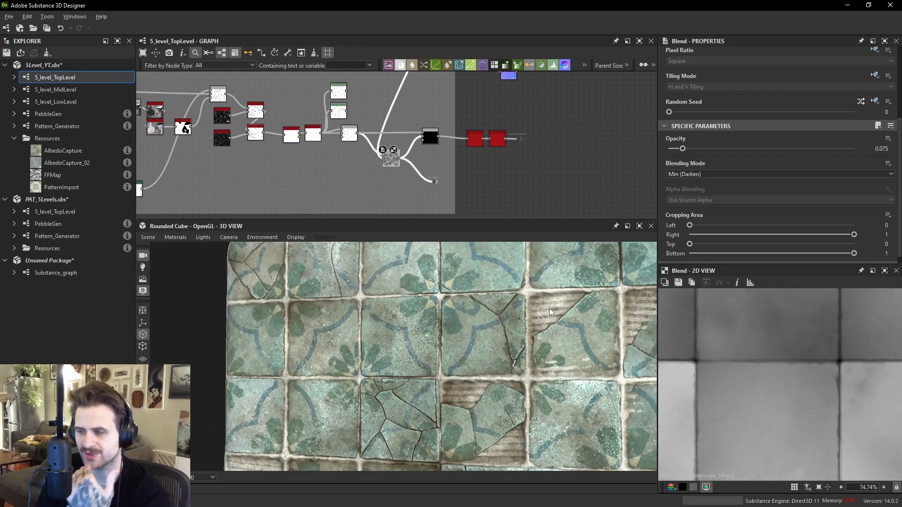
middle_click_drag(428, 154, 486, 144)
scroll(533, 351, "down", 2)
middle_click_drag(533, 351, 524, 323)
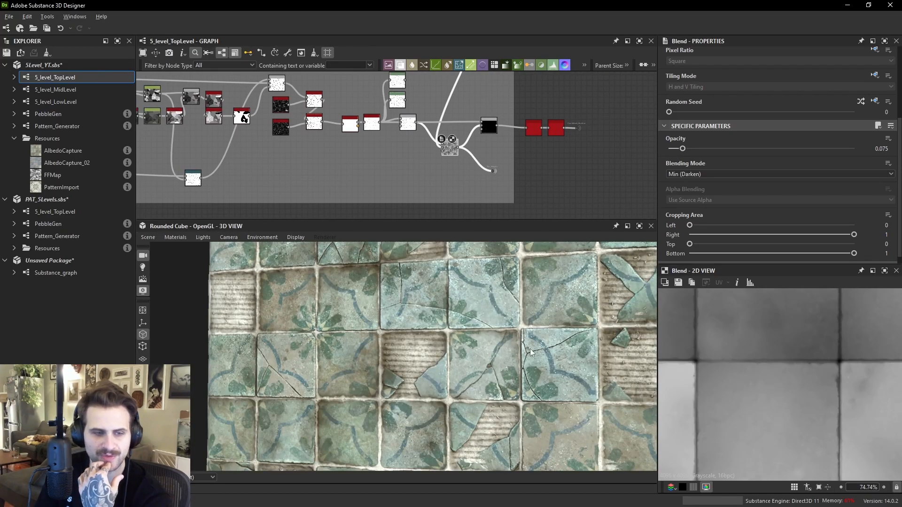
- Zoom the 3D view into a single tile to examine the crack detail close up
scroll(524, 323, "up", 2)
middle_click_drag(544, 384, 486, 350)
scroll(488, 349, "up", 3)
scroll(492, 347, "up", 2)
middle_click_drag(488, 363, 522, 309)
middle_click_drag(346, 358, 367, 351)
scroll(319, 286, "up", 2)
middle_click_drag(319, 286, 410, 327)
scroll(413, 327, "up", 3)
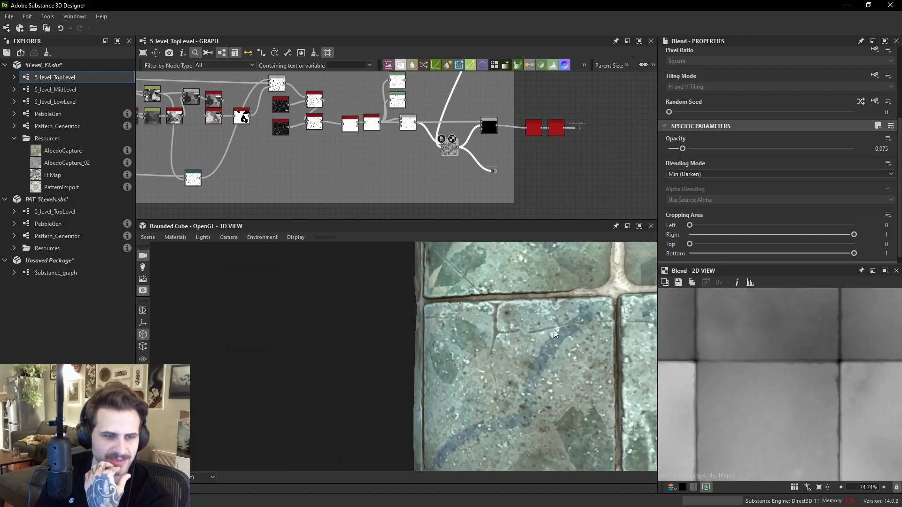
scroll(500, 337, "down", 2)
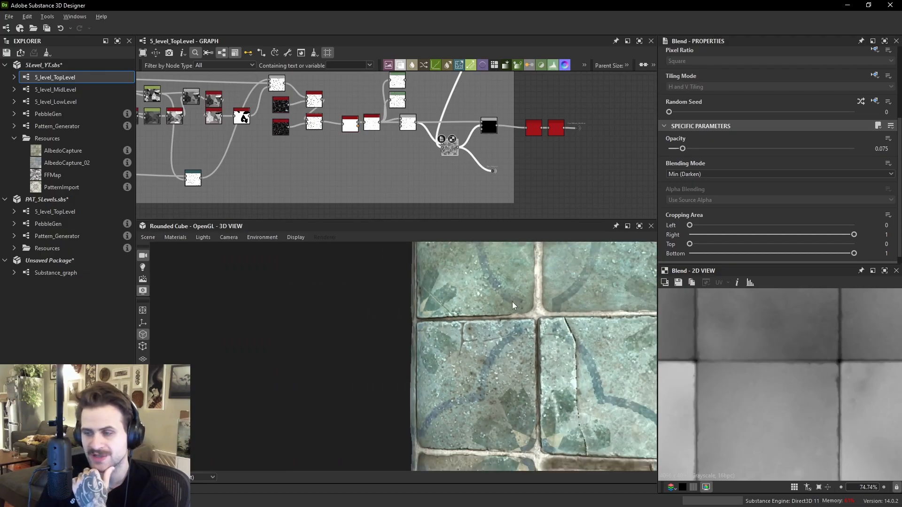
scroll(453, 139, "down", 4)
left_click_drag(260, 121, 559, 201)
scroll(565, 183, "up", 4)
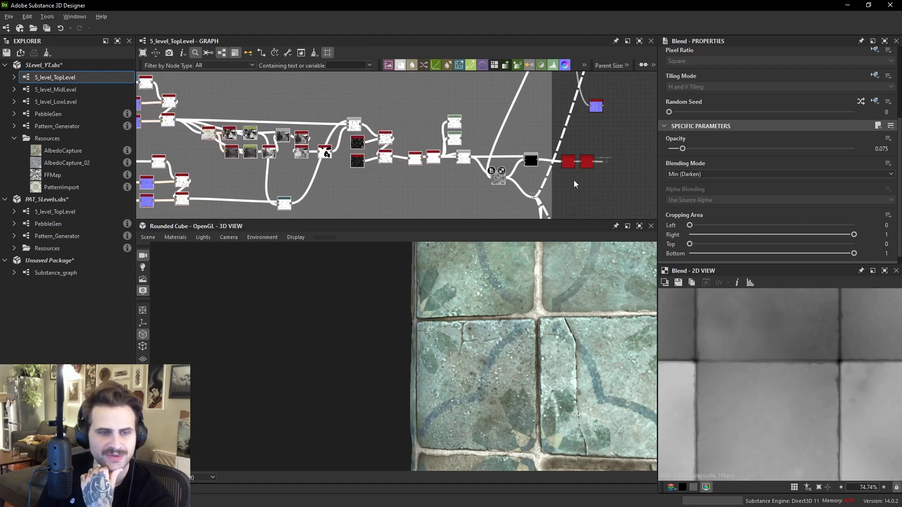
- Try different opacity values on the Min (Darken) Blend node and undo the changes
left_click(476, 181)
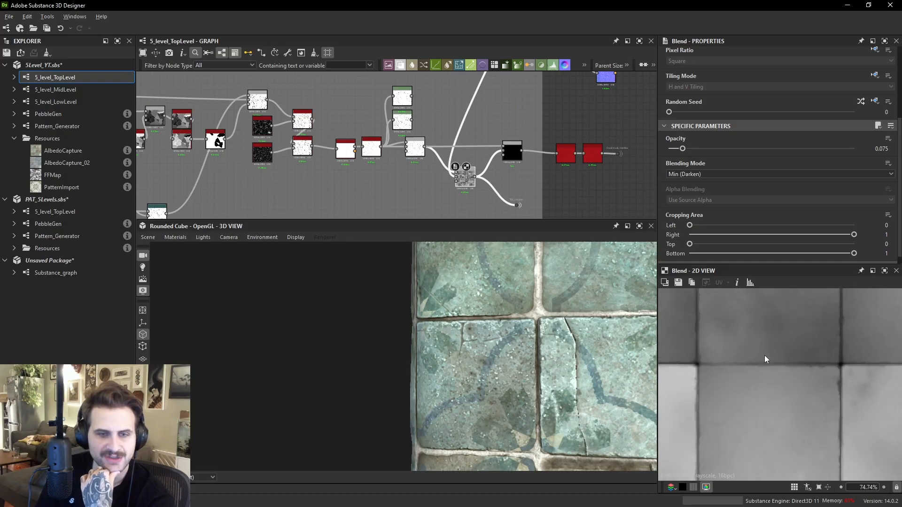
left_click(722, 149)
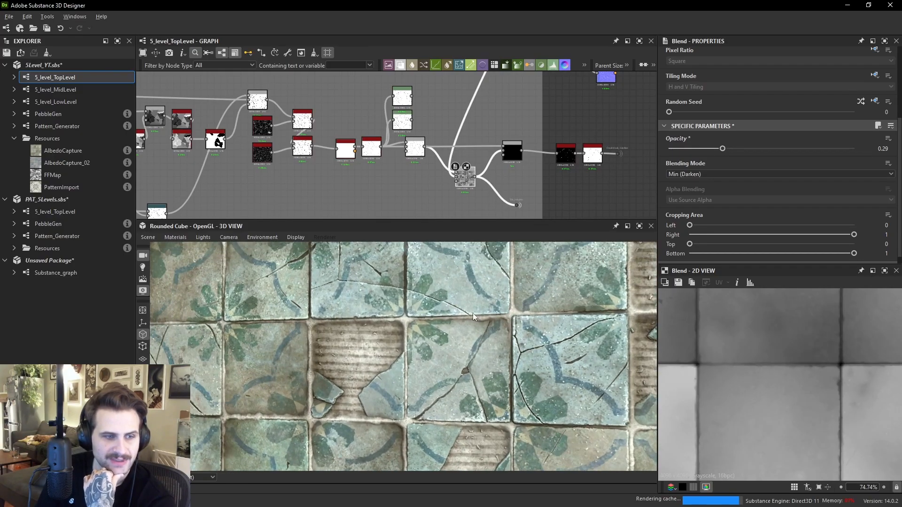
left_click(680, 149)
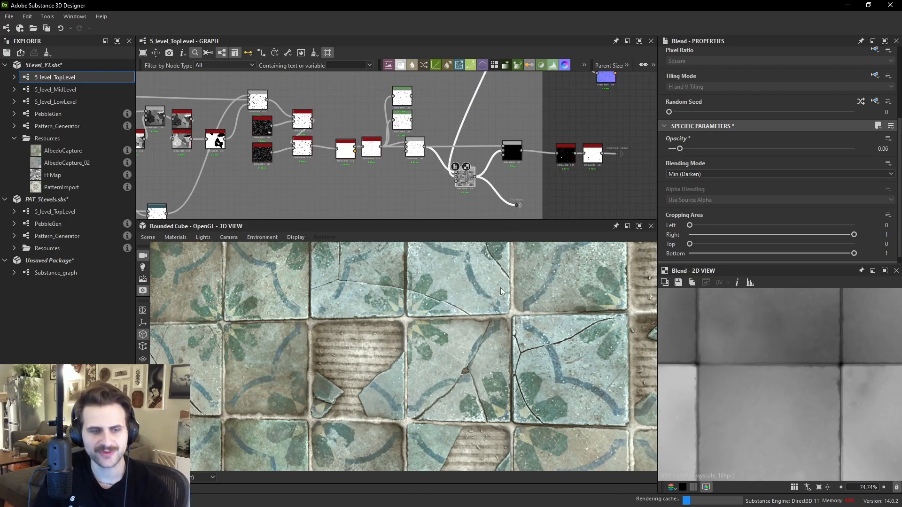
key("ctrl+z")
key("ctrl+y")
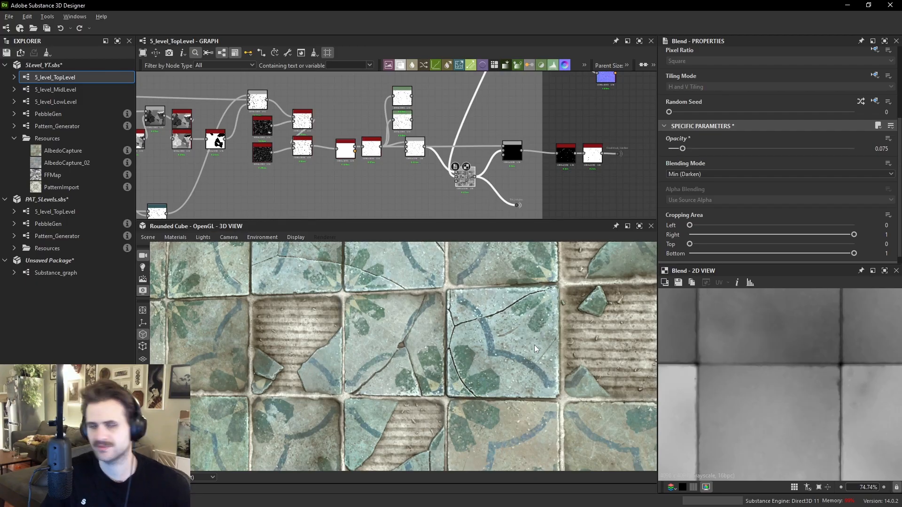
- Preview the Multiply Blend node in the height chain and zoom its 2D view
scroll(588, 131, "down", 5)
scroll(587, 167, "up", 5)
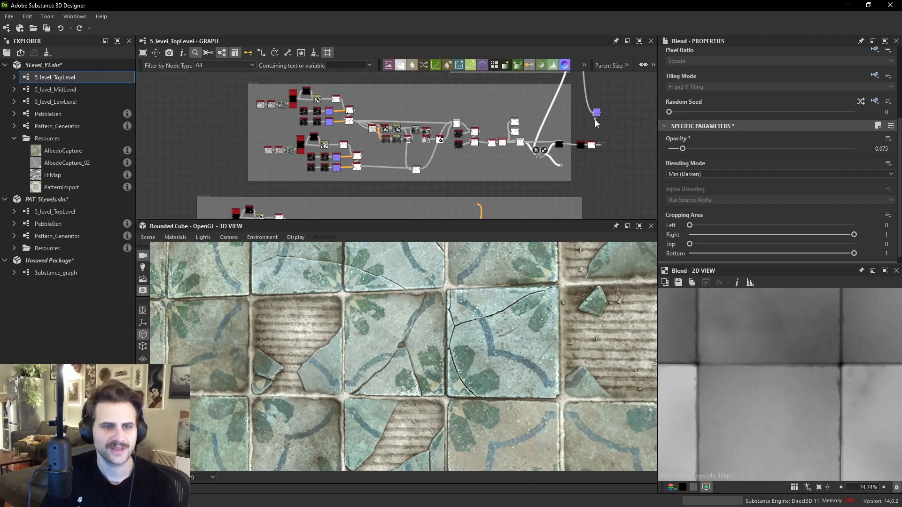
scroll(581, 192, "up", 2)
double_click(577, 201)
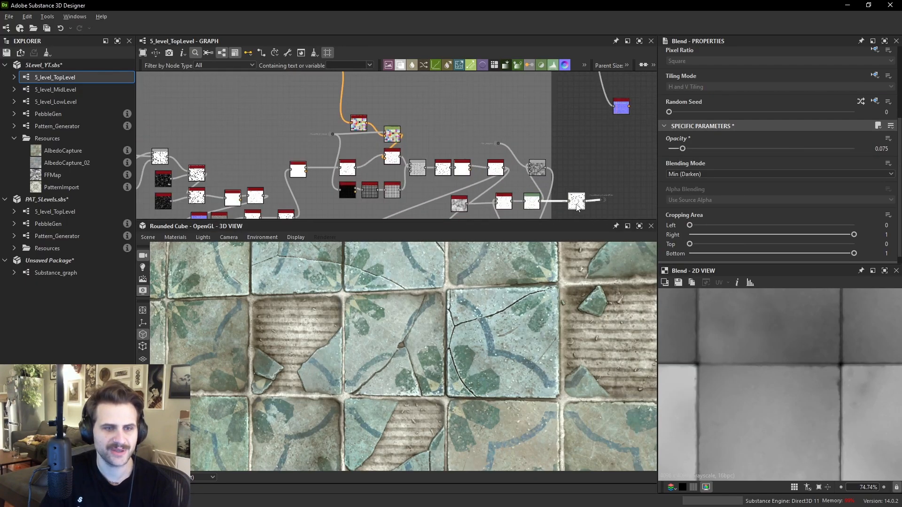
middle_click_drag(576, 199, 564, 170)
double_click(524, 142)
scroll(769, 343, "down", 2)
scroll(781, 350, "down", 2)
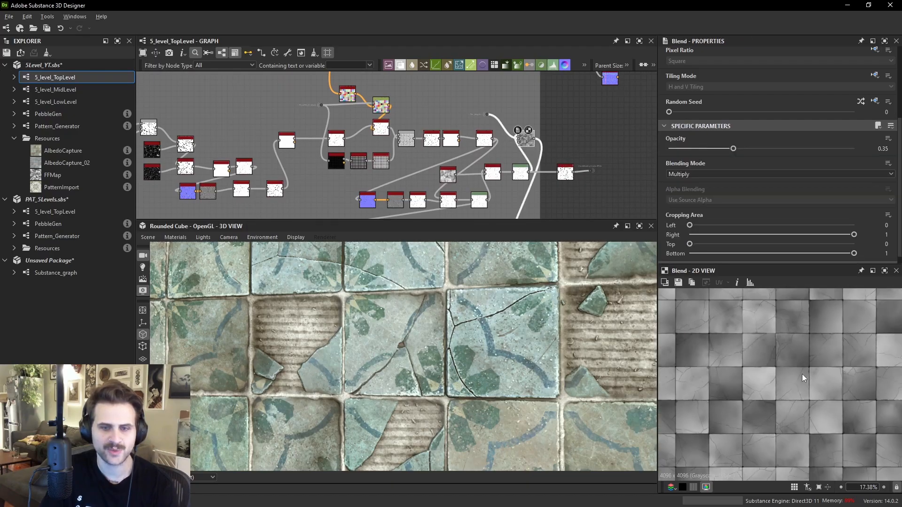
- Preview the Normal Sobel node's normal map in the 2D view
scroll(805, 372, "up", 4)
middle_click_drag(540, 139, 519, 179)
left_click_drag(520, 179, 584, 146)
double_click(590, 119)
scroll(770, 345, "up", 5)
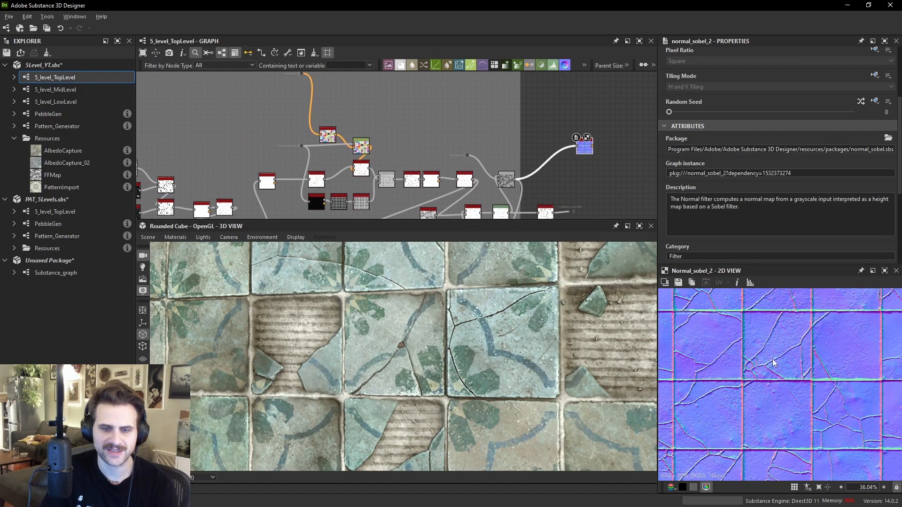
scroll(755, 368, "down", 5)
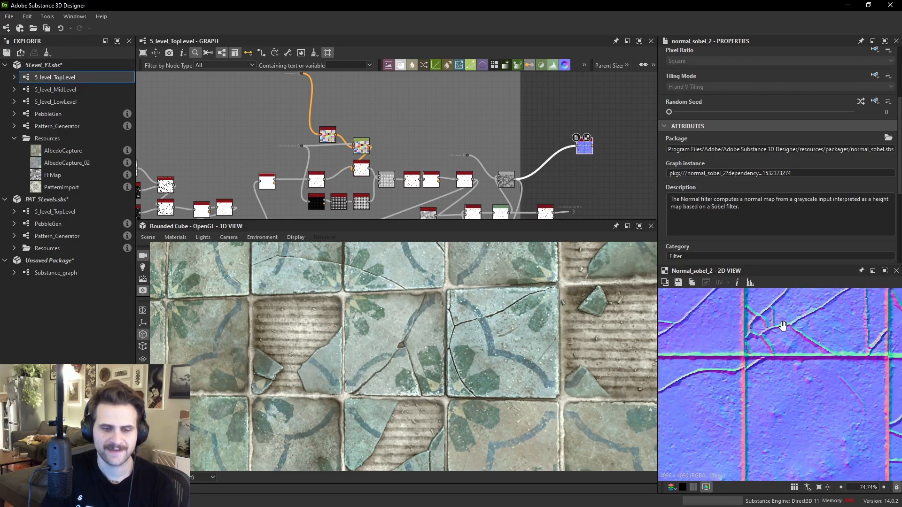
- Pan back along the graph to preview the crack-mask Blend node
middle_click_drag(255, 192, 353, 135)
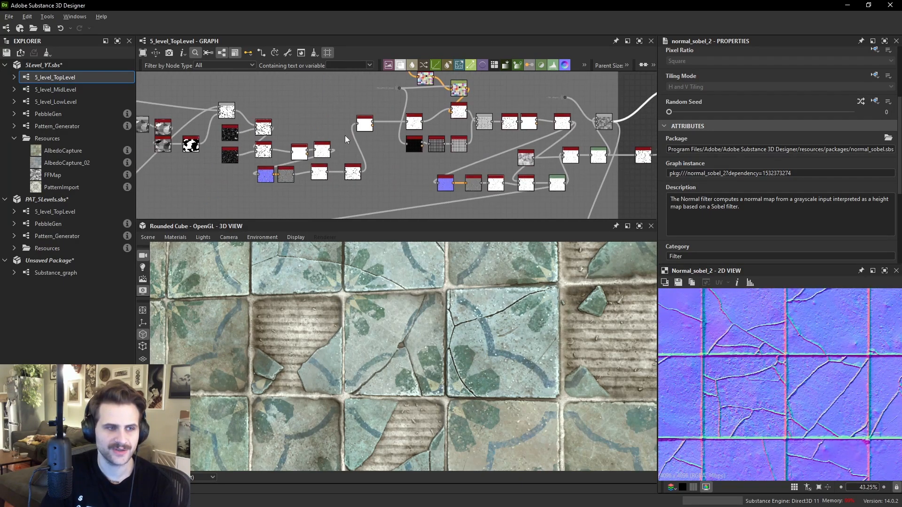
middle_click_drag(166, 126, 352, 134)
scroll(355, 137, "up", 2)
double_click(434, 111)
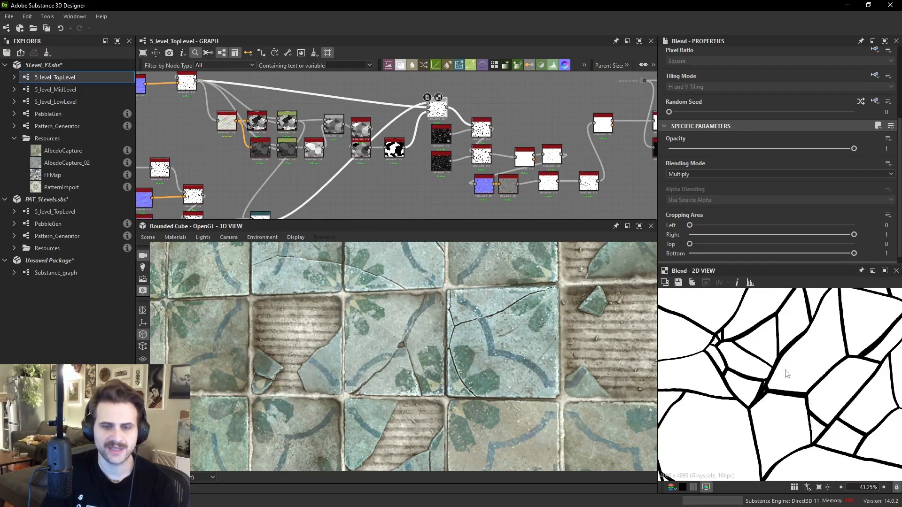
scroll(781, 373, "down", 4)
scroll(458, 176, "down", 3)
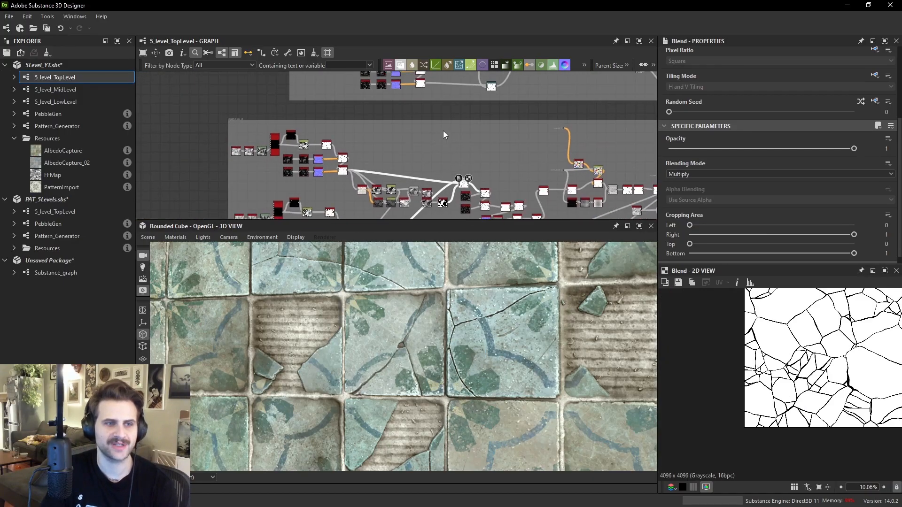
- Pan the graph to preview another crack Blend node and the Multi Directional Warp Grayscale node after it
middle_click_drag(265, 144, 335, 125)
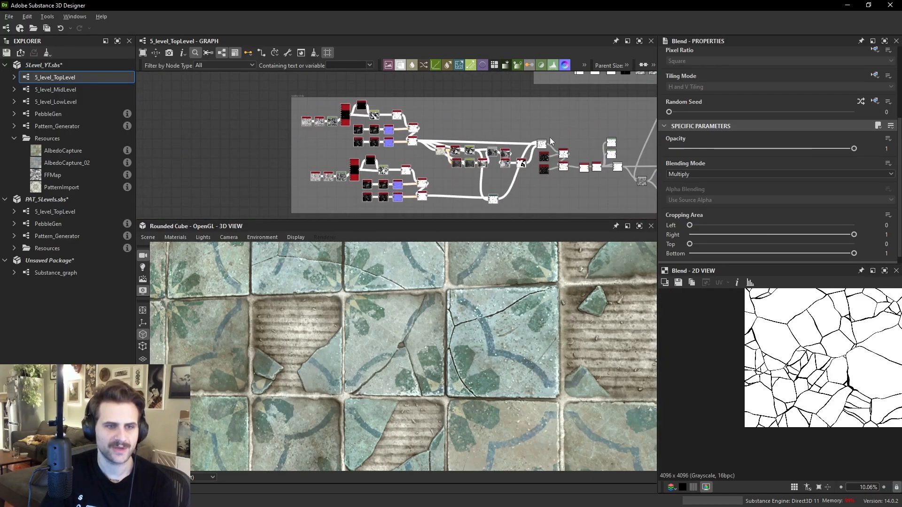
scroll(852, 354, "up", 3)
middle_click_drag(401, 146, 263, 202)
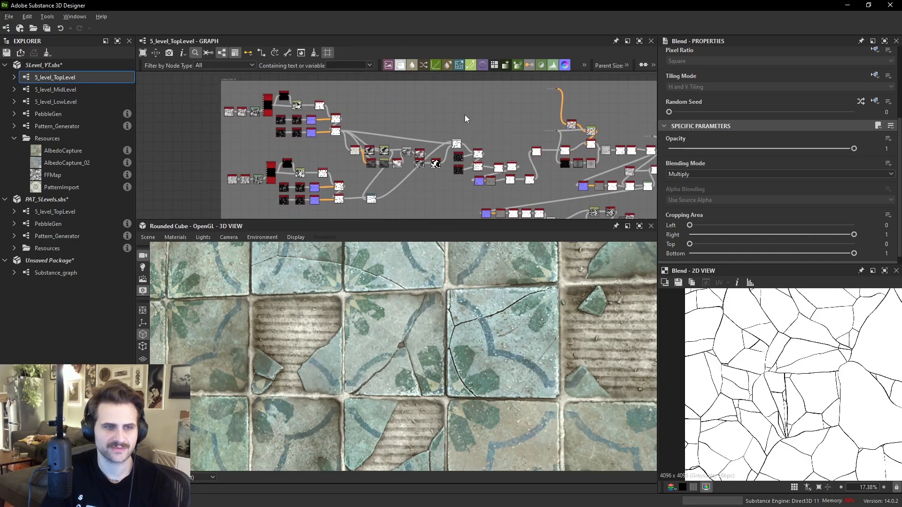
scroll(462, 153, "up", 2)
double_click(450, 139)
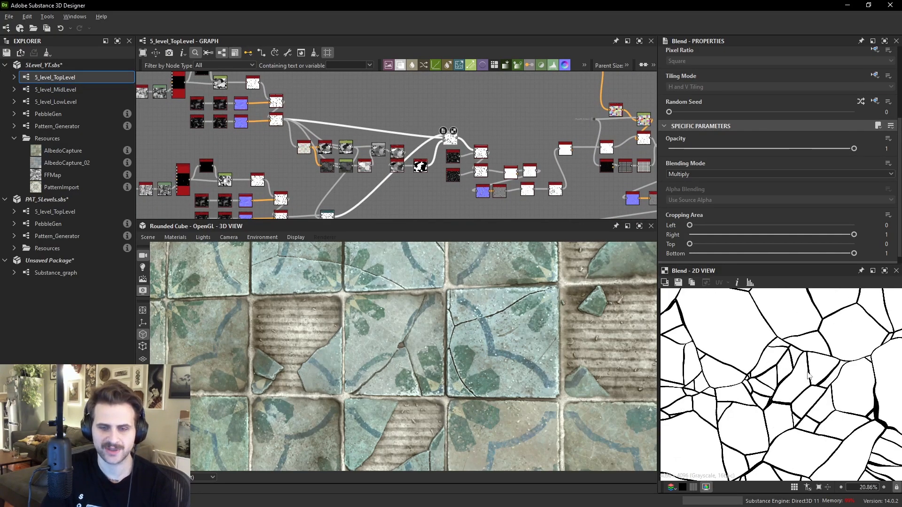
scroll(805, 374, "down", 3)
scroll(504, 179, "up", 5)
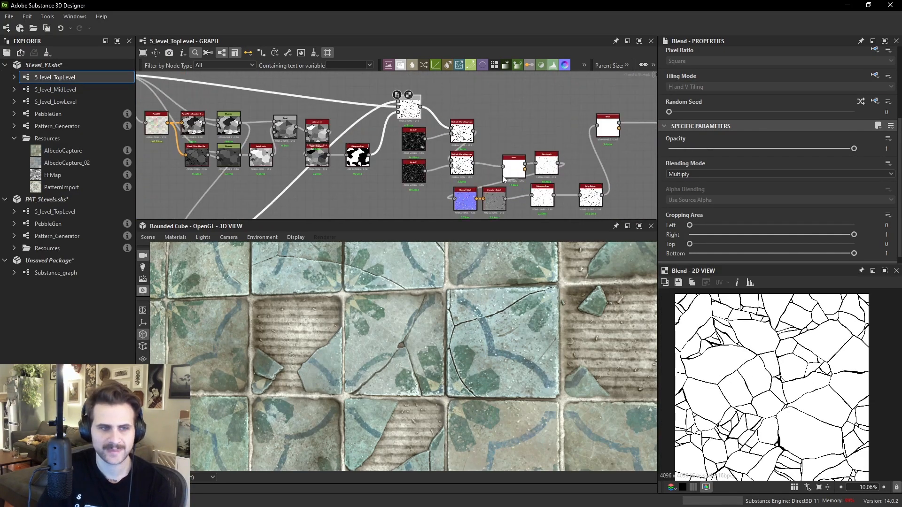
double_click(440, 130)
middle_click_drag(440, 130, 246, 133)
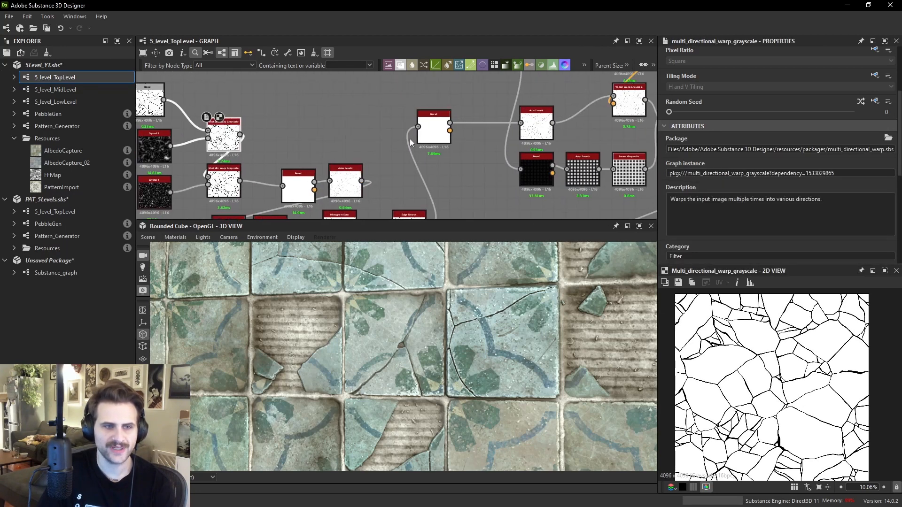
- Pan the graph and preview the Histogram Scan node that follows the crack warp
middle_click_drag(488, 147, 401, 164)
left_click_drag(408, 110, 591, 200)
middle_click_drag(591, 200, 516, 210)
double_click(529, 162)
double_click(569, 153)
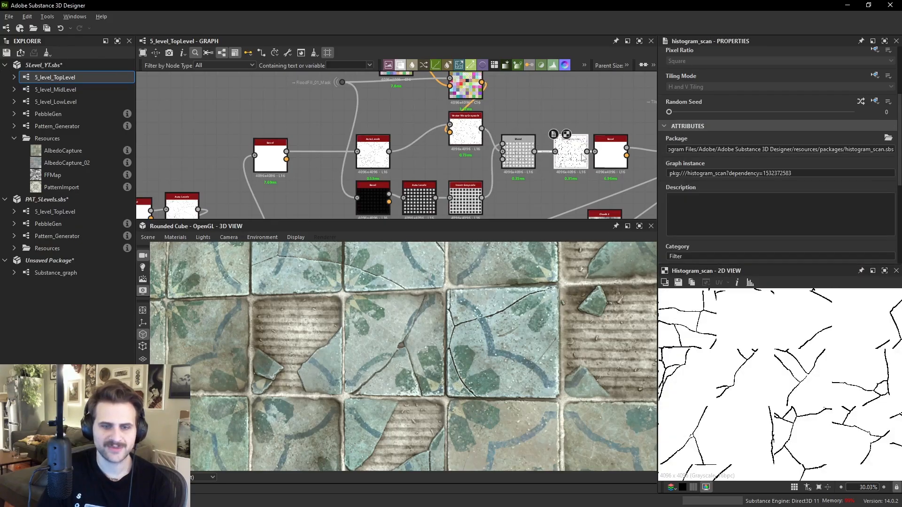
- Examine the crack lines closely in the 2D view and the 3D tile preview
scroll(753, 335, "up", 5)
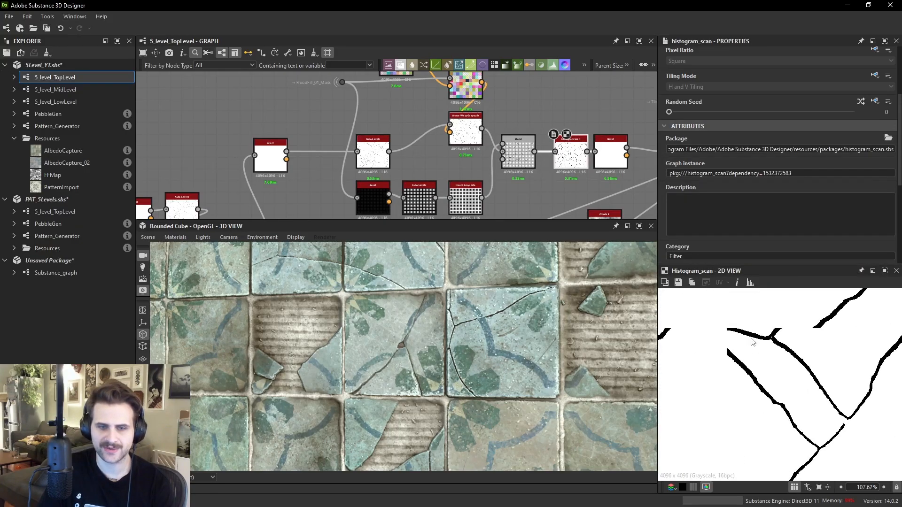
scroll(753, 341, "down", 2)
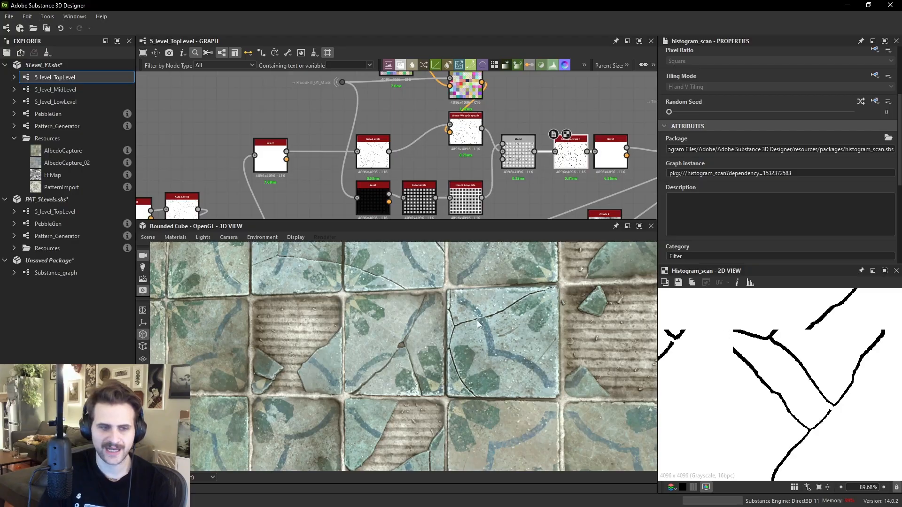
right_click_drag(478, 324, 469, 342)
middle_click_drag(470, 342, 528, 320)
right_click_drag(462, 333, 429, 393)
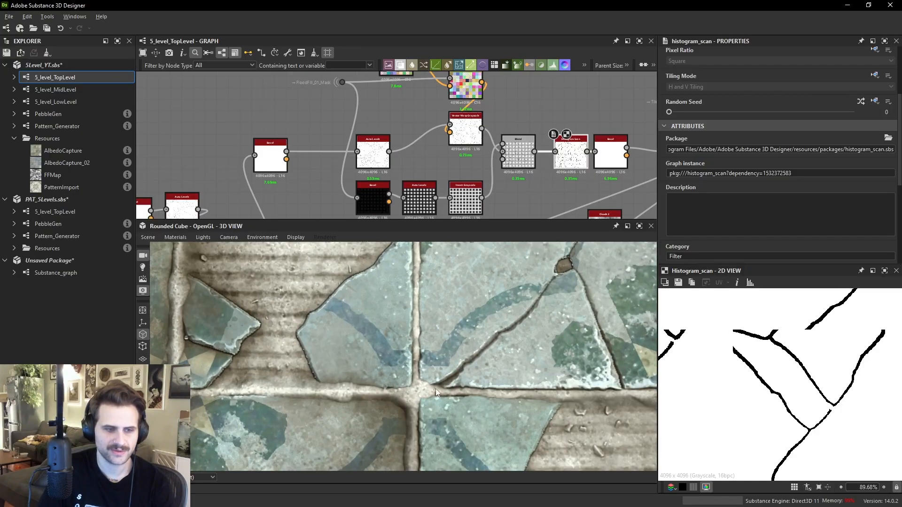
scroll(783, 390, "down", 5)
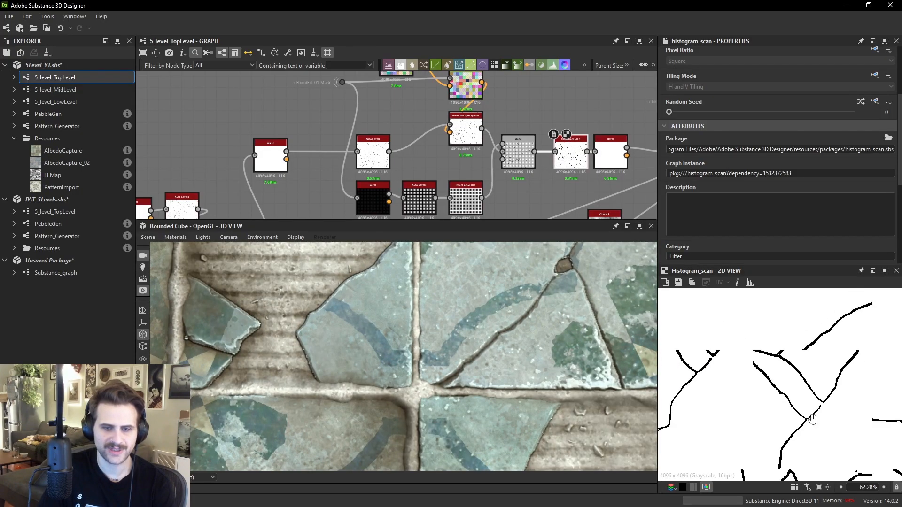
scroll(783, 390, "up", 5)
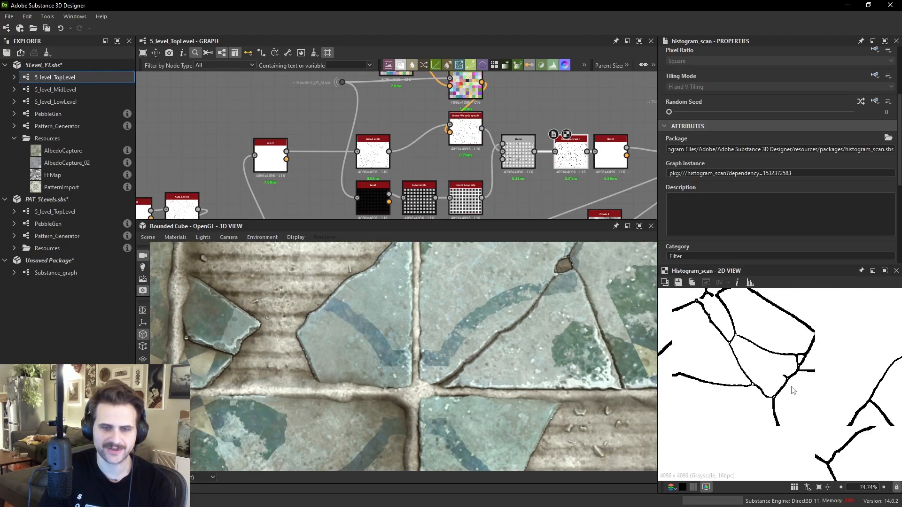
mouse_move(737, 376)
middle_mouse_down()
mouse_move(724, 341)
mouse_move(749, 373)
middle_mouse_up()
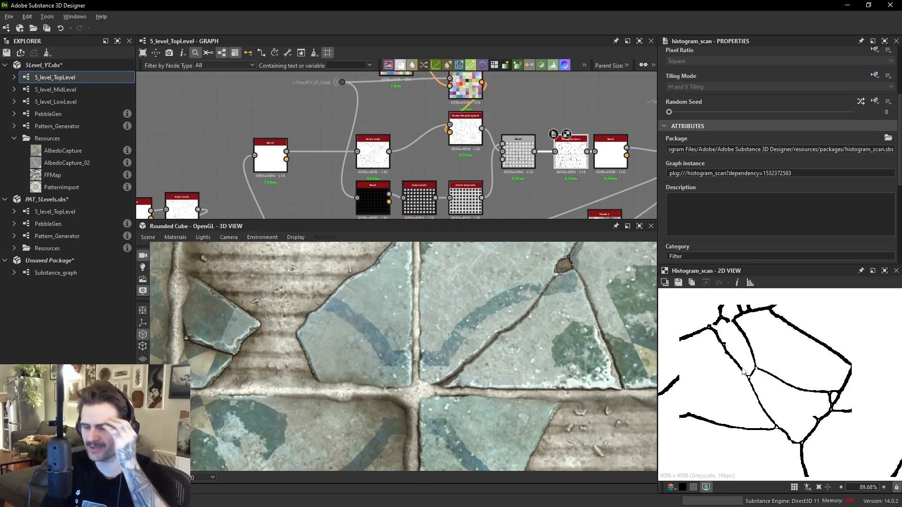
- Preview the Bevel node and then the Vector Warp Grayscale crack mask in the 2D view
scroll(361, 127, "down", 1)
double_click(373, 182)
double_click(285, 157)
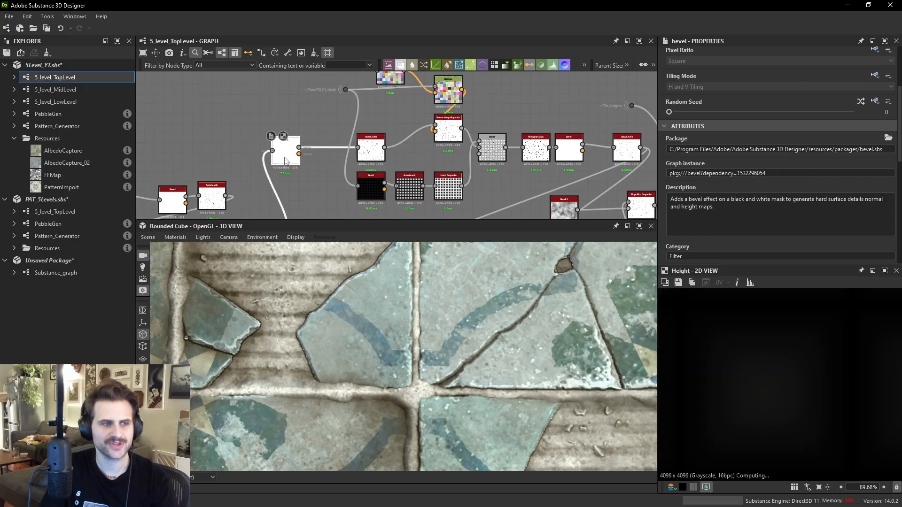
left_click(368, 156)
double_click(368, 157)
middle_click_drag(448, 133, 479, 162)
double_click(479, 162)
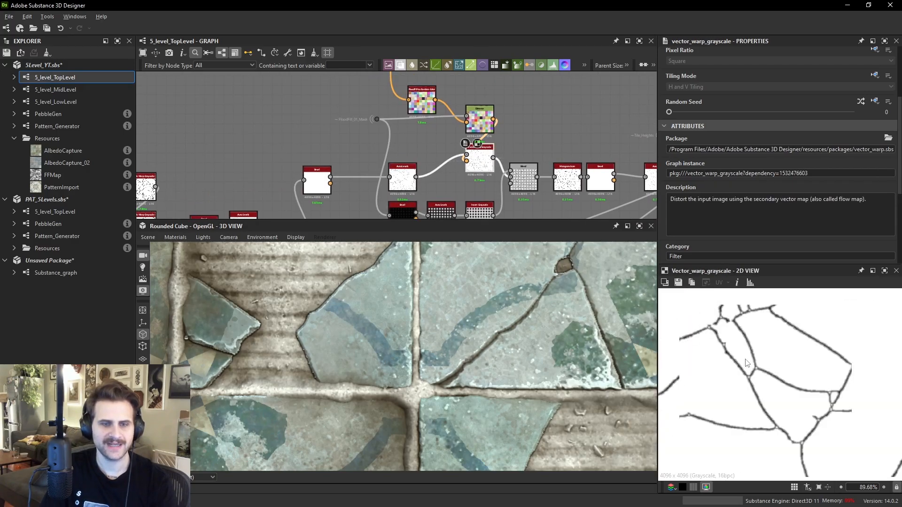
scroll(798, 378, "up", 3)
scroll(749, 339, "up", 4)
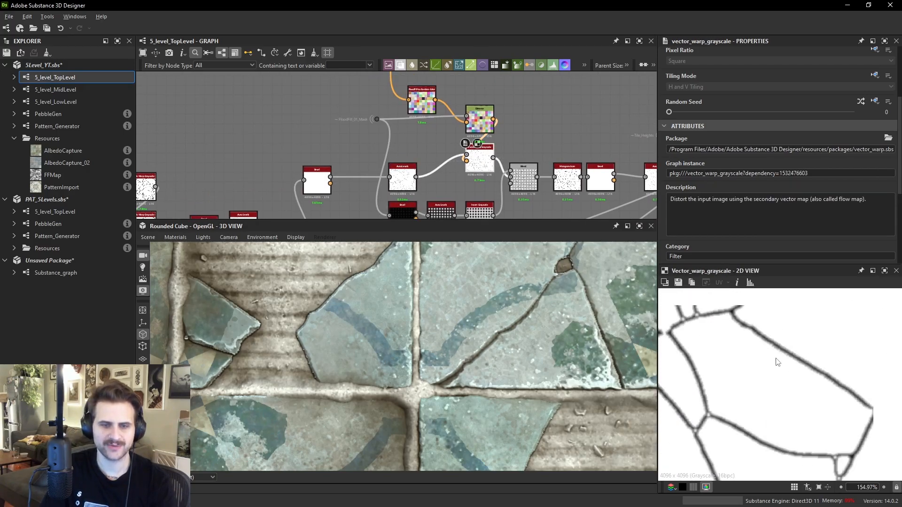
scroll(747, 338, "down", 2)
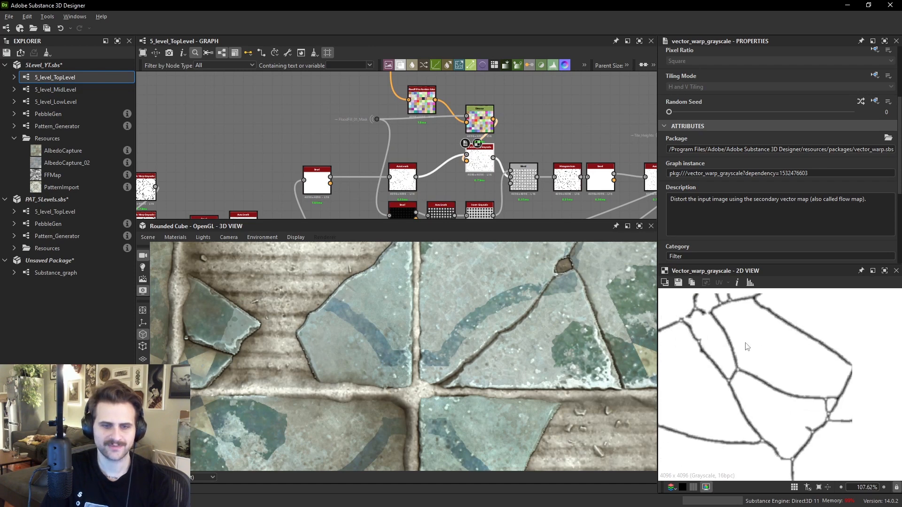
- Add a Blend node beside the Vector Warp Grayscale node and wire the warped crack mask into it
middle_click_drag(553, 113, 550, 117)
key("space")
left_click(582, 145)
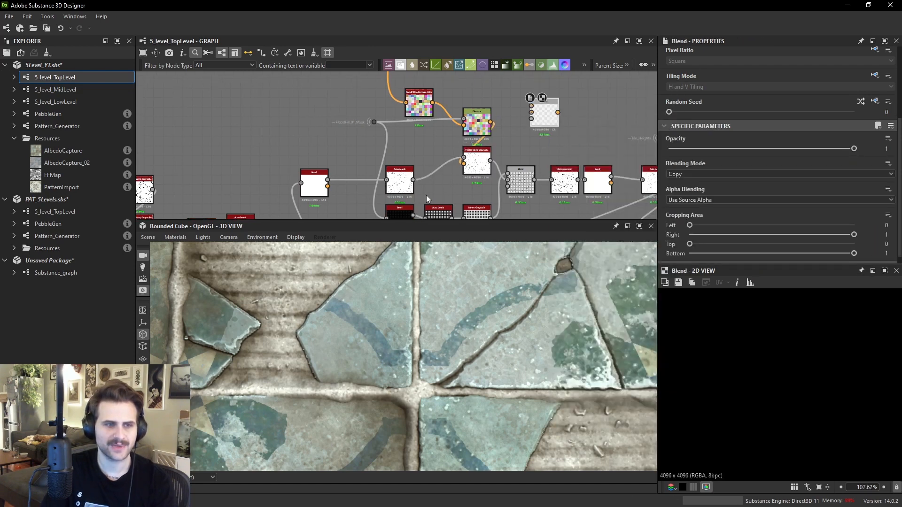
left_click_drag(536, 130, 531, 112)
middle_click_drag(565, 102, 570, 64)
left_click(401, 190)
middle_click_drag(379, 85, 354, 149)
left_click(355, 149)
scroll(780, 338, "up", 4)
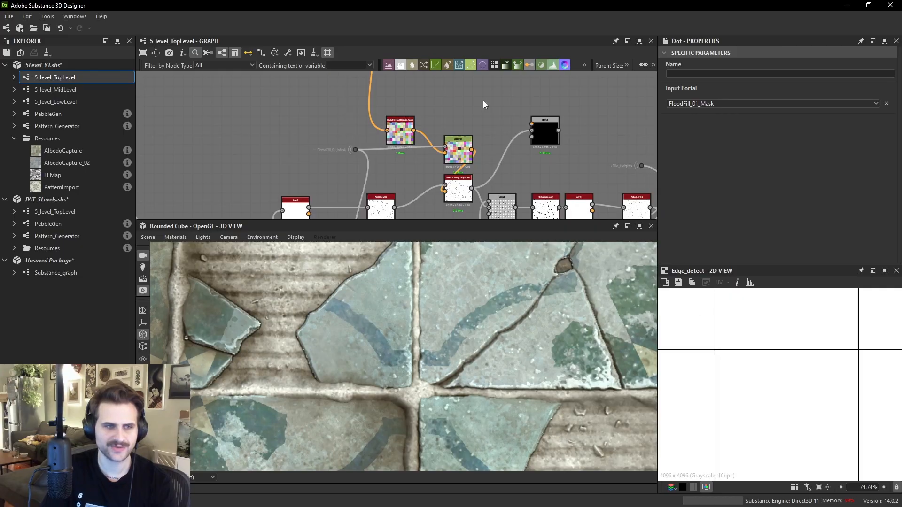
- Add a Bevel node fed by the FloodFill_01_Mask dot and set its Distance to -1
key("space")
type("bevel")
key("Return")
left_click_drag(356, 149, 474, 101)
scroll(747, 181, "down", 10)
left_click_drag(807, 254, 669, 254)
middle_click_drag(545, 110, 528, 132)
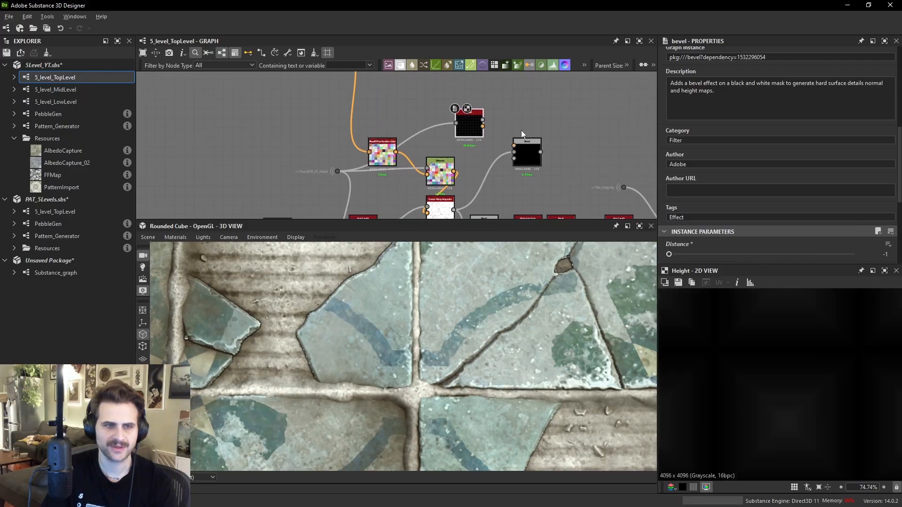
- Add an Auto Levels node after the Bevel, connect it, and preview its gradient
key("space")
type("auto")
key("Return")
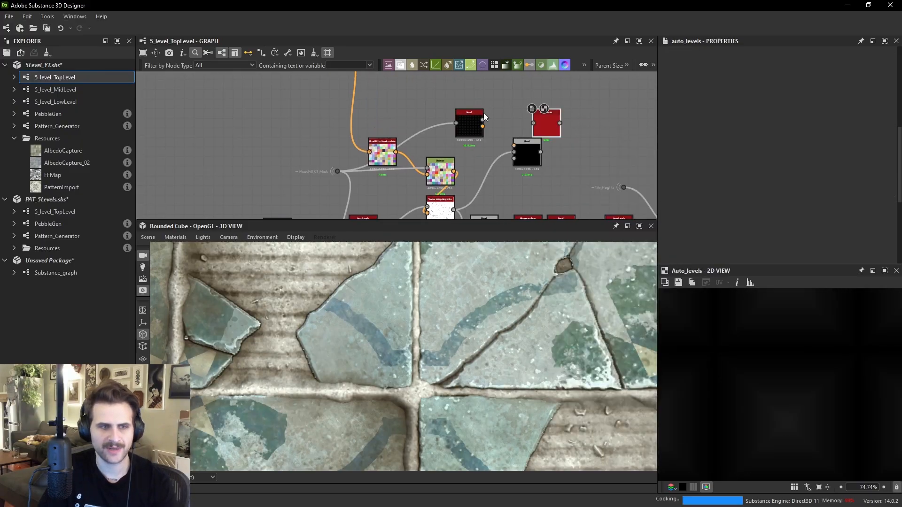
left_click_drag(542, 122, 505, 121)
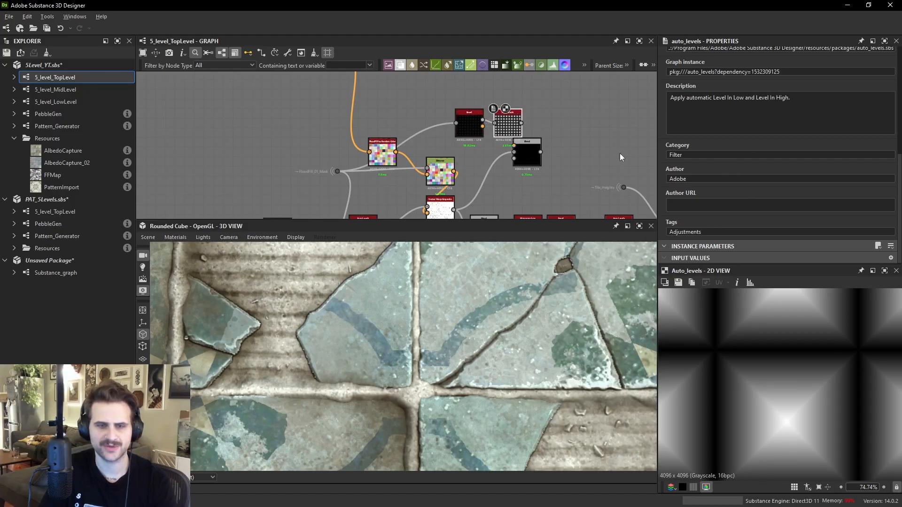
left_click_drag(461, 123, 465, 122)
double_click(469, 123)
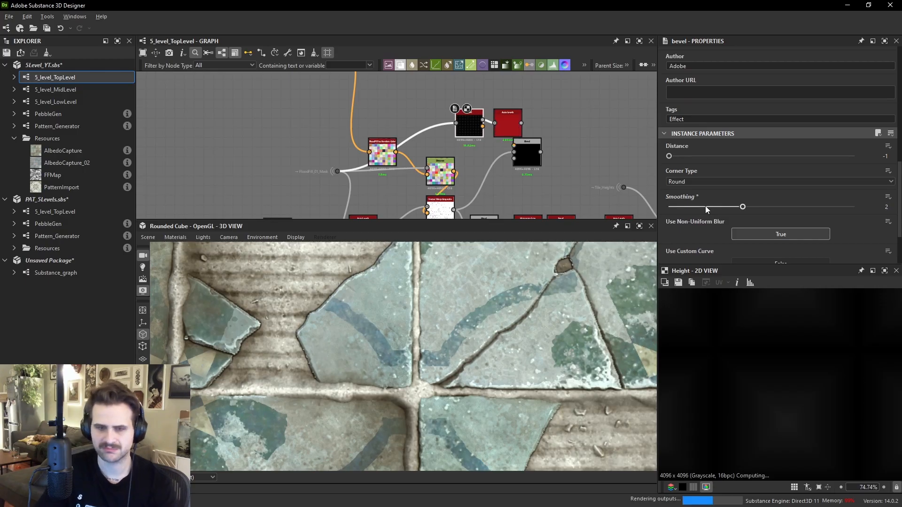
double_click(515, 122)
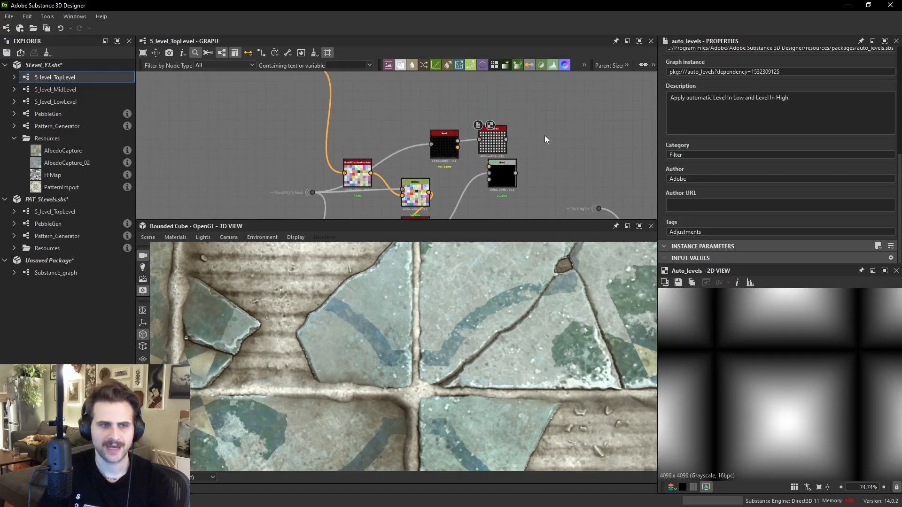
- Add an Invert Grayscale node after Auto Levels to invert the tile gradient
key("space")
type("in")
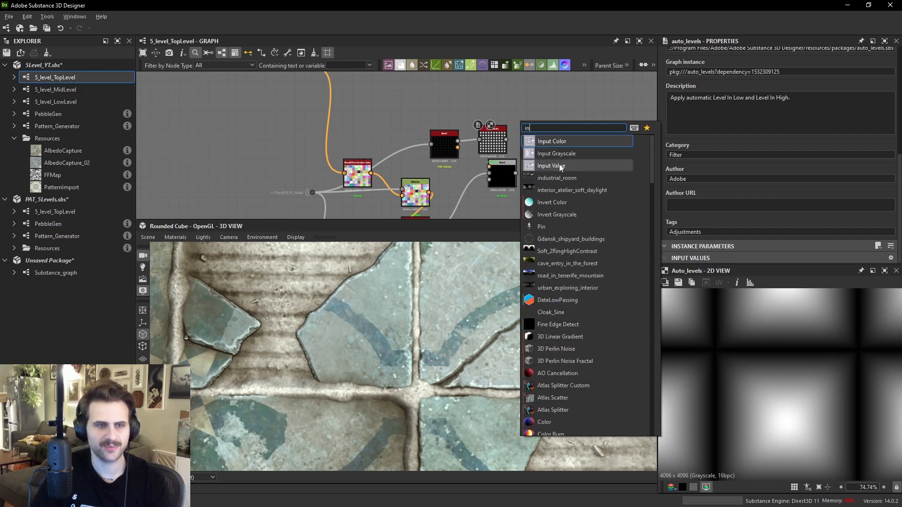
type("v")
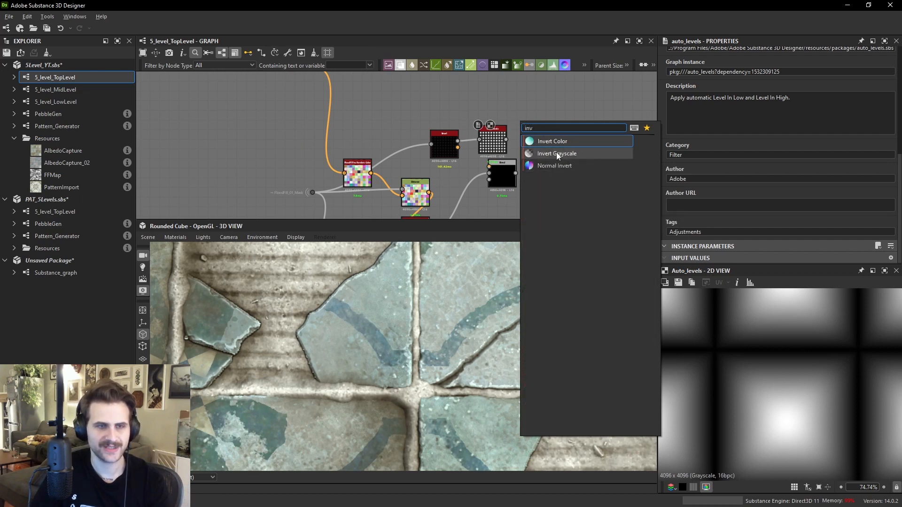
left_click(556, 153)
left_click_drag(518, 131, 531, 141)
scroll(781, 365, "down", 3)
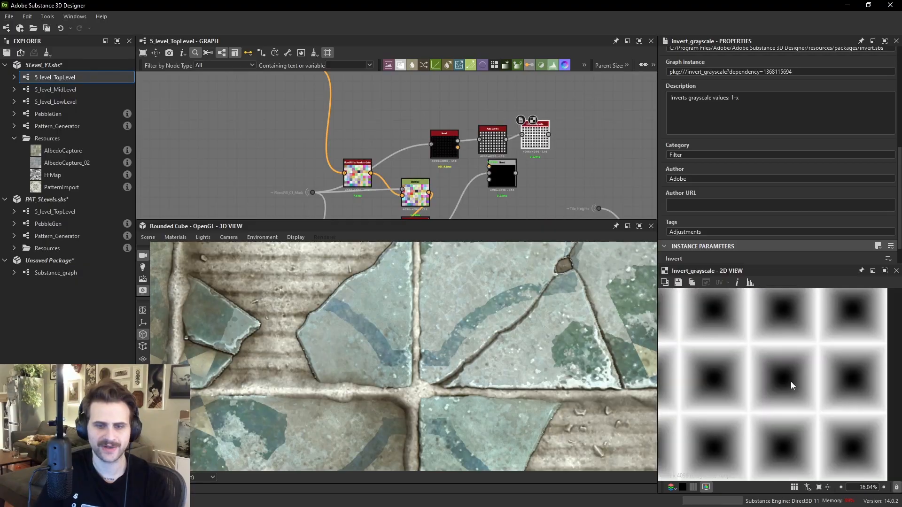
scroll(558, 186, "up", 2)
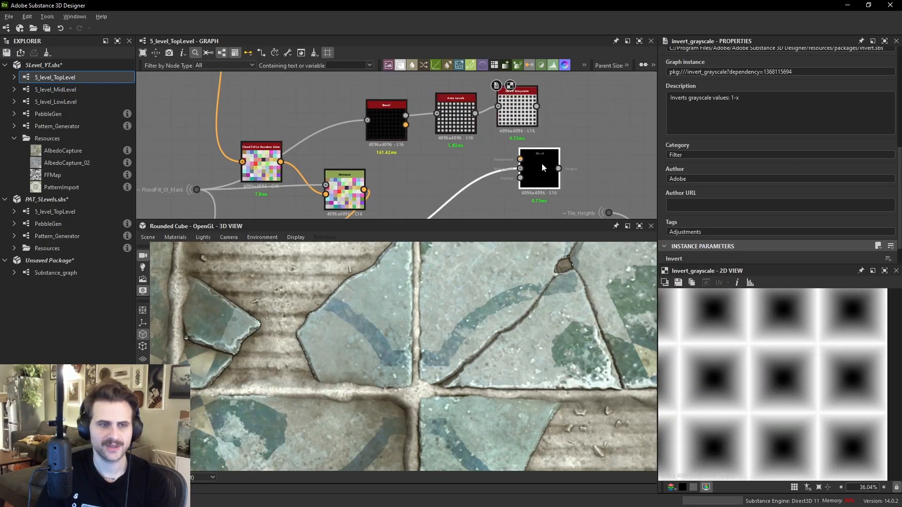
- Plug the inverted gradient into the new Blend node, set blending mode to Subtract and opacity to 0.5
left_click_drag(536, 107, 521, 168)
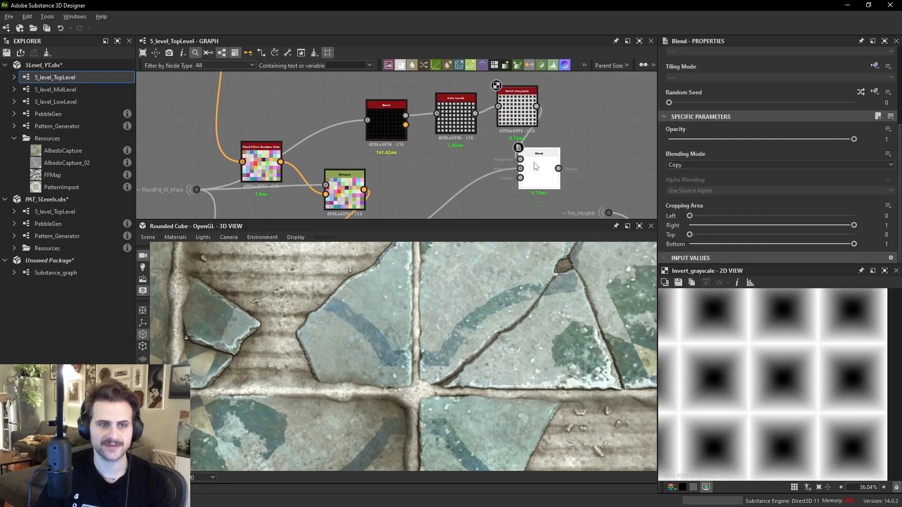
scroll(749, 379, "up", 6)
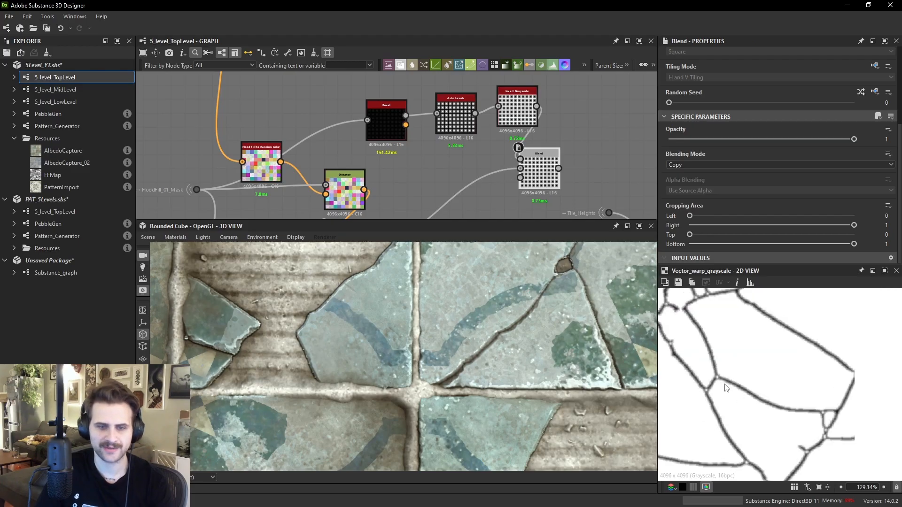
double_click(540, 172)
left_click(686, 165)
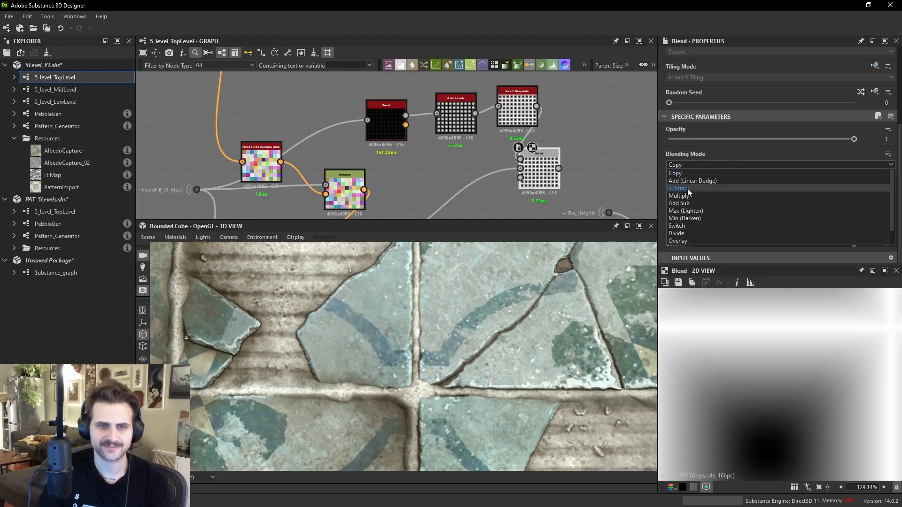
left_click(687, 188)
scroll(766, 358, "down", 4)
scroll(754, 383, "up", 4)
middle_click_drag(754, 392, 771, 431)
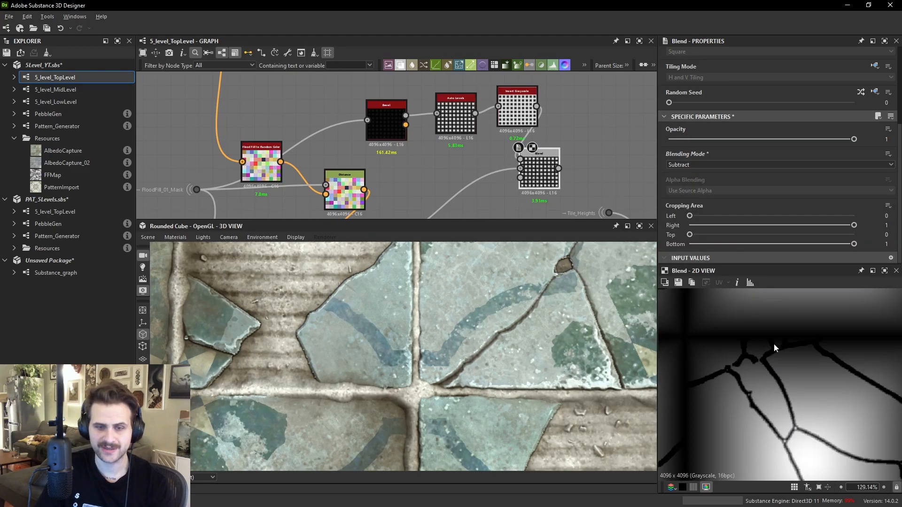
left_click_drag(816, 139, 761, 150)
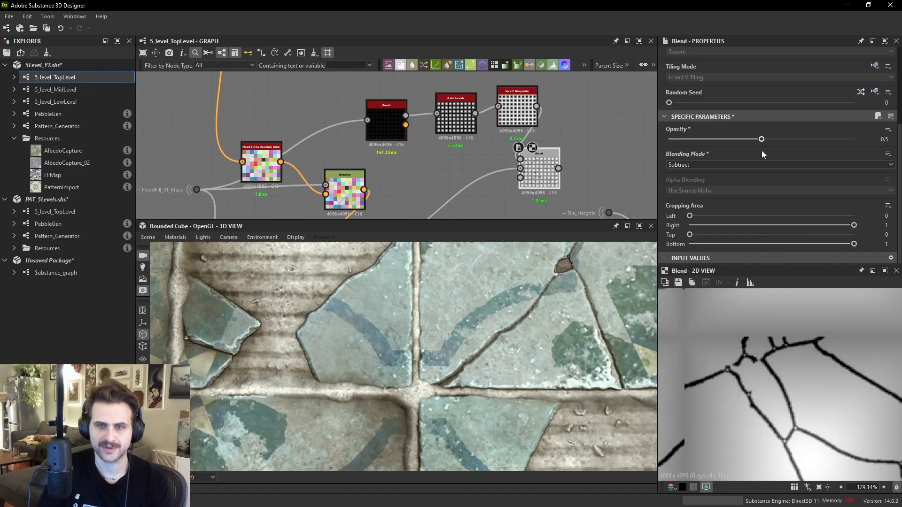
- Add a Histogram Scan node after the Blend and set its Position to 0.54
scroll(752, 359, "down", 4)
key("space")
type("his")
left_click(677, 219)
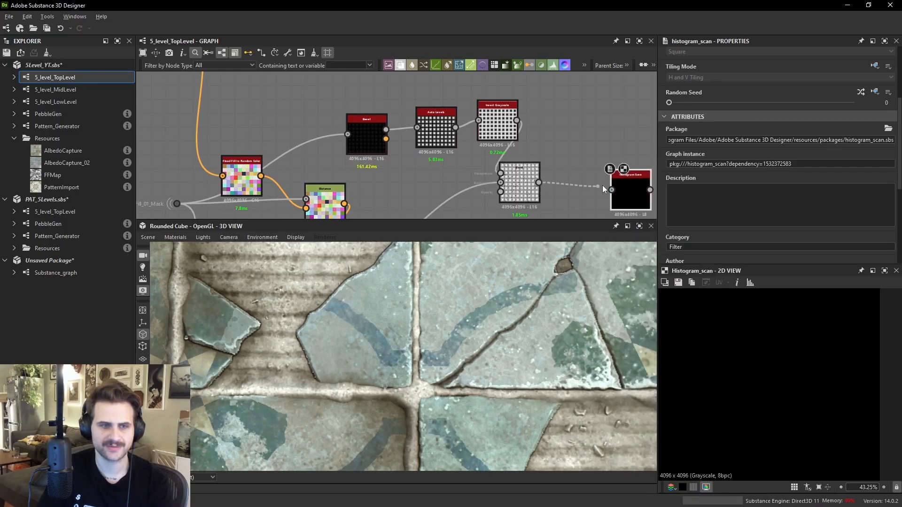
left_click_drag(595, 187, 612, 190)
scroll(618, 191, "down", 1)
left_click_drag(621, 191, 587, 181)
scroll(695, 198, "down", 3)
left_click_drag(684, 220, 768, 227)
- Inspect the thinned crack mask in the 2D view
scroll(759, 347, "up", 2)
scroll(759, 347, "down", 2)
key("space")
middle_click_drag(758, 346, 770, 371)
middle_click_drag(718, 340, 759, 371)
scroll(754, 372, "up", 3)
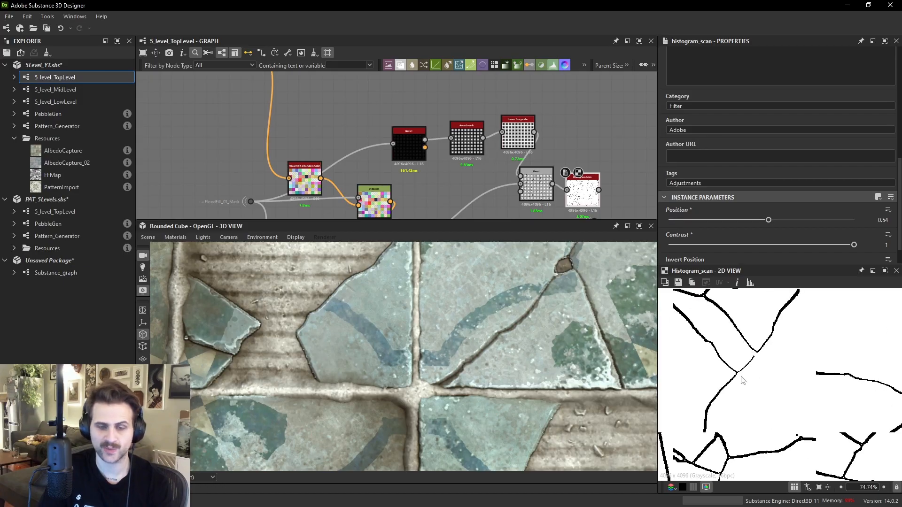
scroll(711, 339, "up", 2)
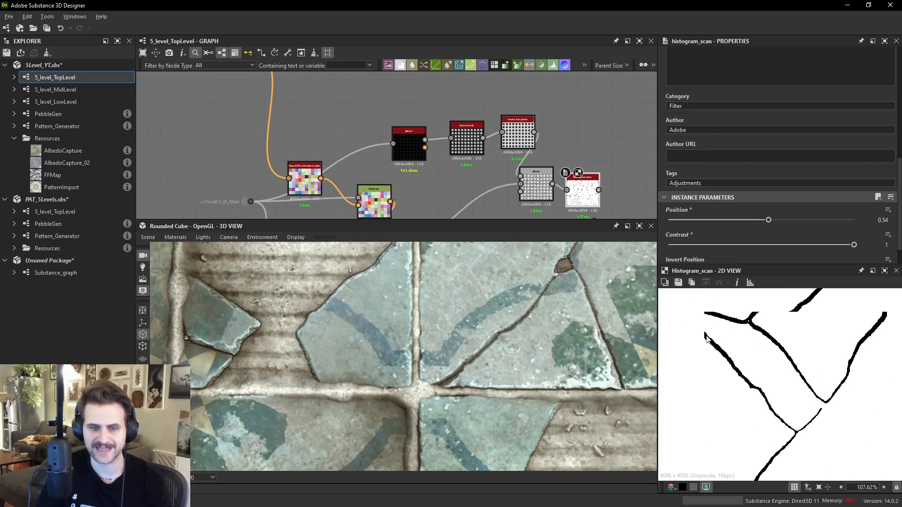
scroll(709, 339, "down", 5)
scroll(759, 329, "up", 5)
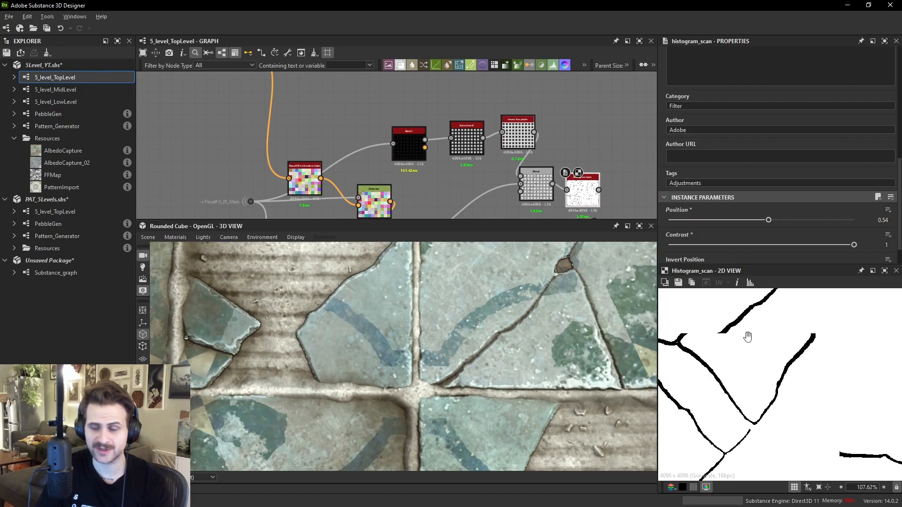
- Switch to the reference image viewer and study photos of cracked tiles
key("alt+Tab")
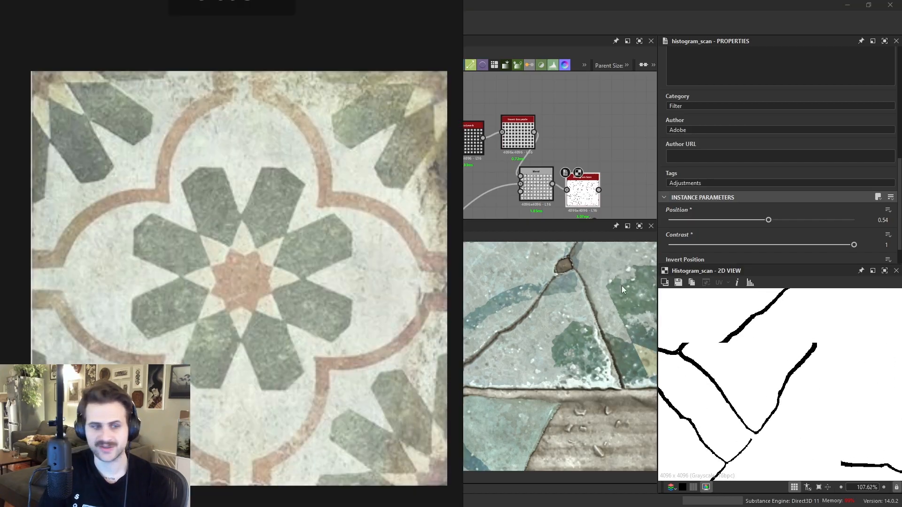
scroll(557, 286, "down", 3)
scroll(298, 206, "down", 7)
middle_click_drag(324, 240, 223, 197)
middle_click_drag(454, 168, 223, 190)
middle_click_drag(438, 190, 364, 198)
scroll(364, 198, "up", 7)
middle_click_drag(300, 162, 305, 177)
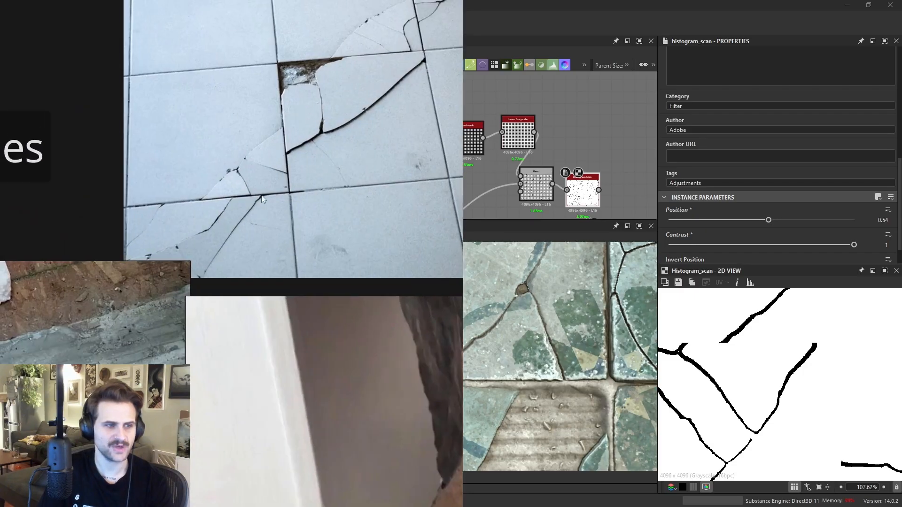
scroll(268, 196, "up", 6)
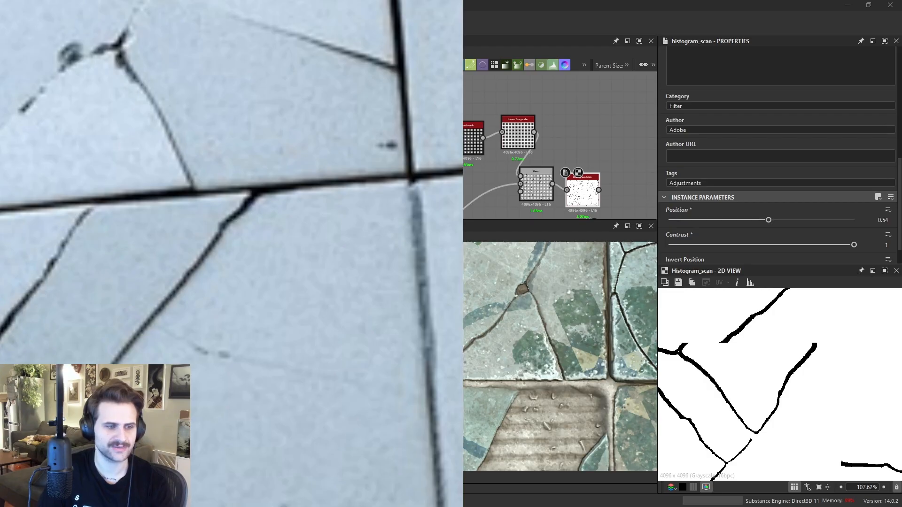
scroll(287, 261, "down", 6)
scroll(279, 271, "down", 8)
scroll(305, 311, "up", 8)
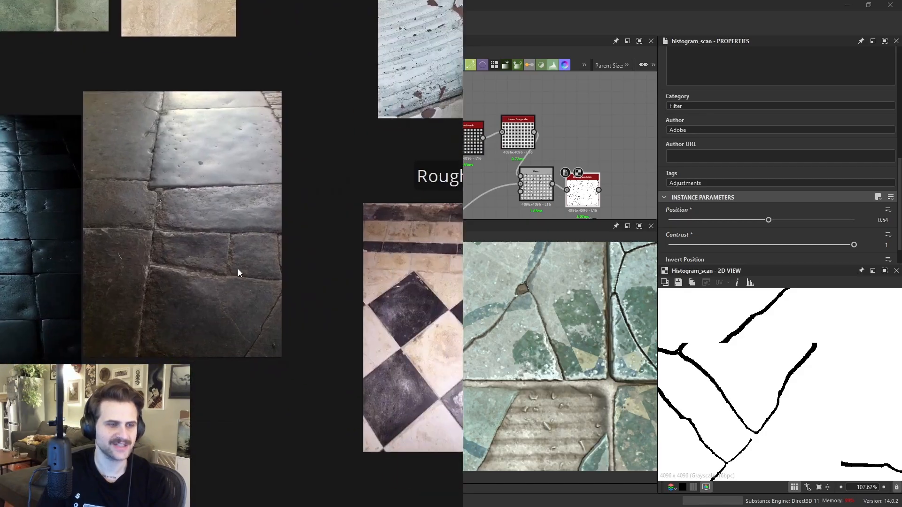
middle_click_drag(135, 177, 224, 235)
scroll(249, 205, "up", 3)
scroll(145, 269, "down", 2)
middle_click_drag(113, 267, 396, 262)
middle_click_drag(294, 290, 339, 243)
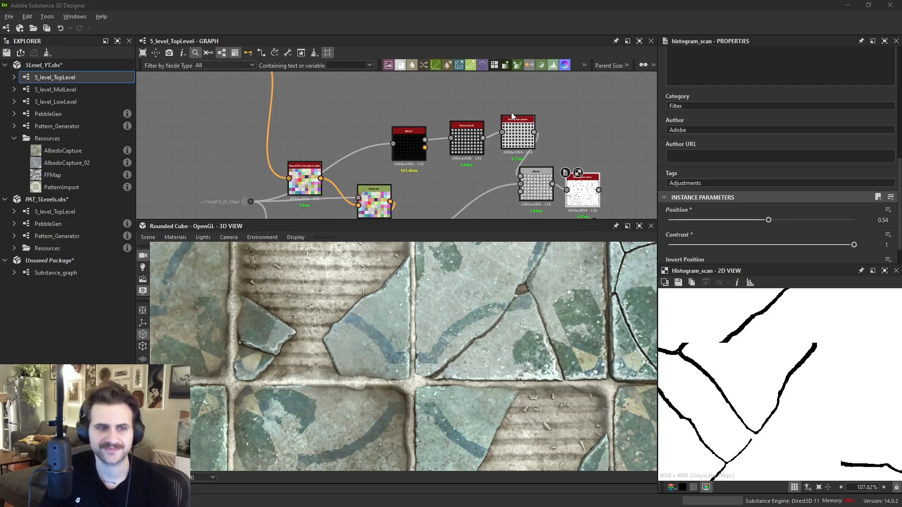
- Add a Levels node and insert it into the gradient chain feeding the Blend node
left_click_drag(517, 120, 524, 132)
scroll(802, 355, "up", 1)
middle_click_drag(480, 97, 438, 103)
key("space")
type("lev")
key("Return")
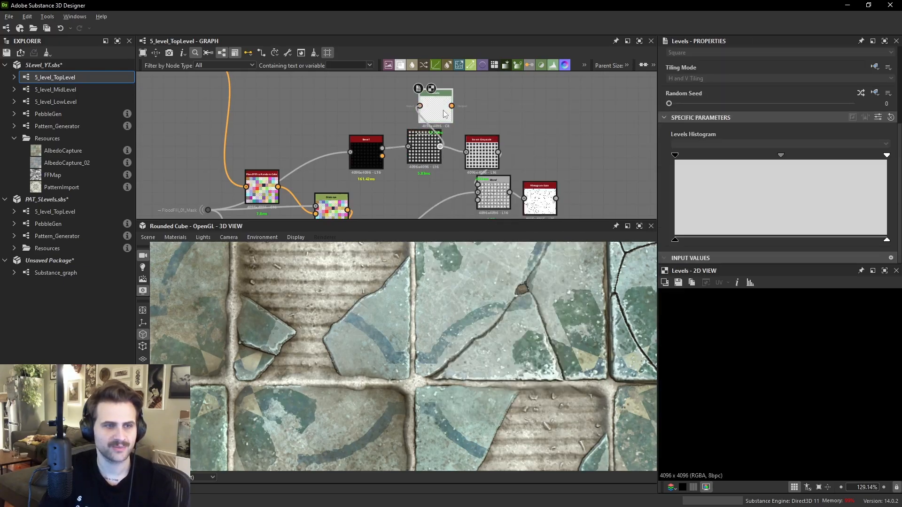
left_click_drag(435, 114, 529, 144)
scroll(529, 147, "up", 2)
left_click_drag(468, 204, 468, 206)
middle_click_drag(468, 206, 459, 140)
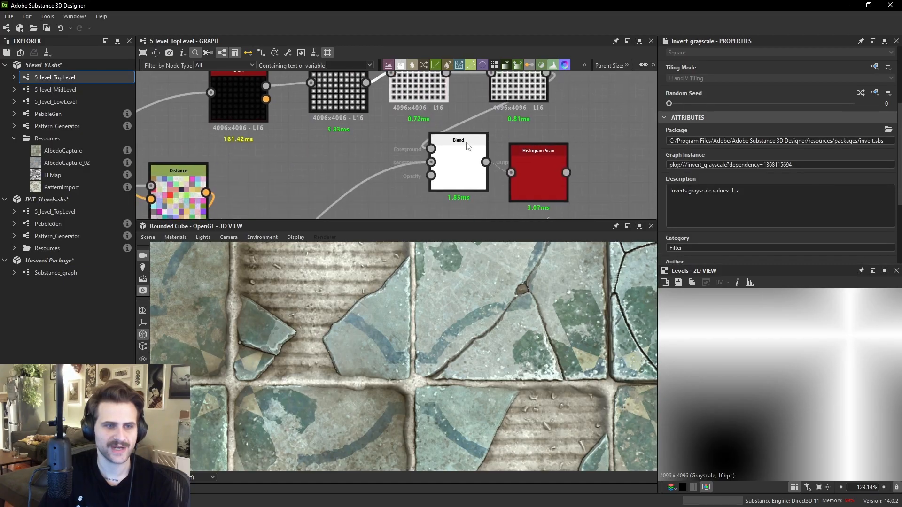
- Adjust the Levels low and midtone input sliders while previewing the Histogram Scan crack mask
double_click(462, 144)
double_click(535, 176)
left_click_drag(534, 176, 554, 176)
left_click(529, 84)
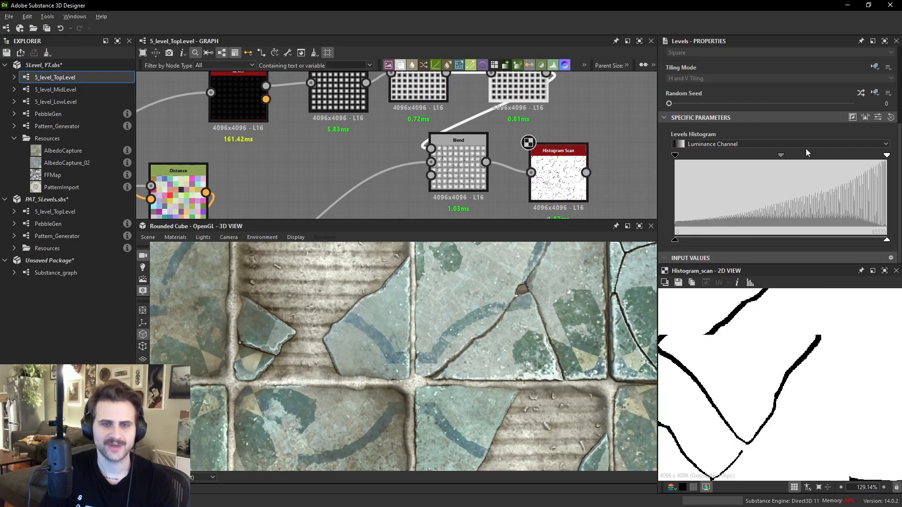
left_click_drag(782, 161, 829, 159)
scroll(790, 371, "down", 3)
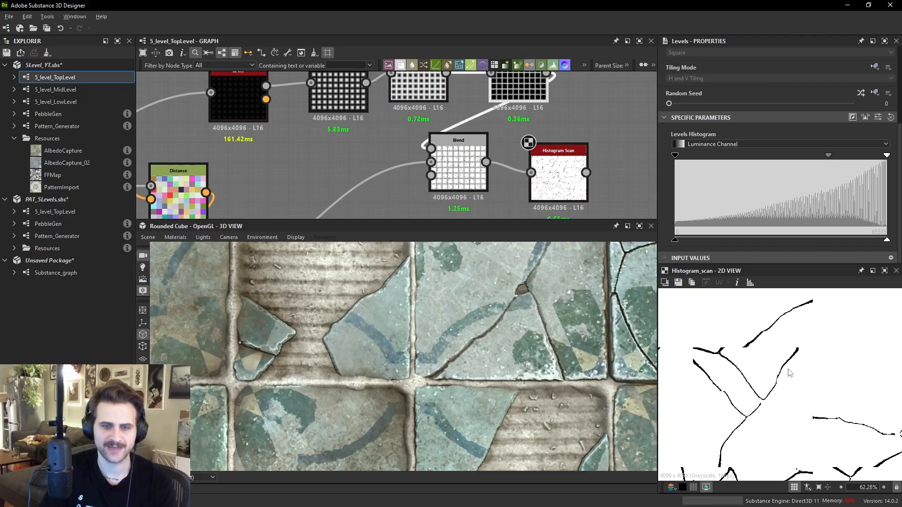
left_click_drag(829, 161, 738, 165)
scroll(766, 422, "up", 4)
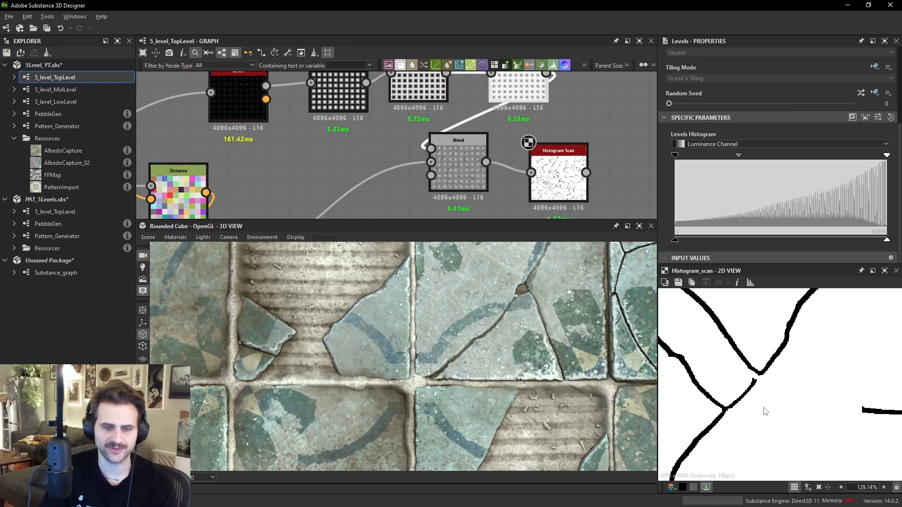
left_click_drag(676, 158, 708, 158)
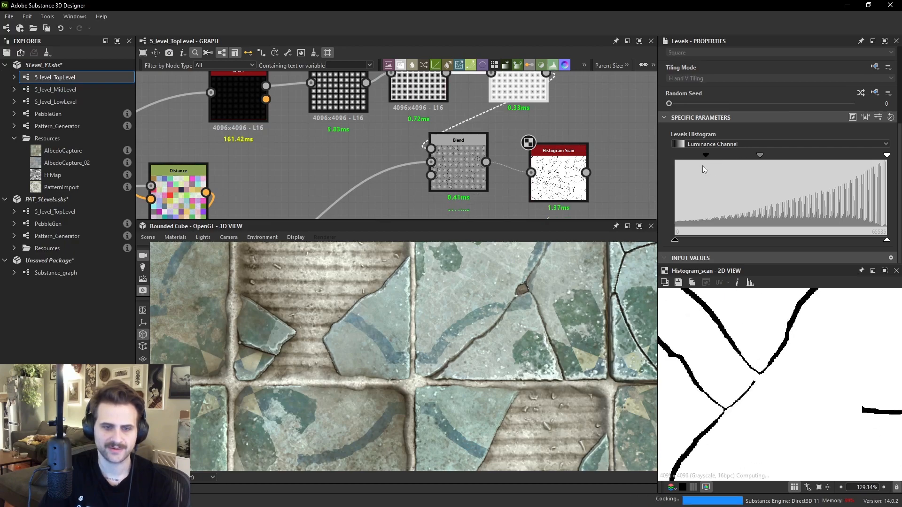
left_click_drag(765, 158, 804, 159)
scroll(814, 311, "down", 4)
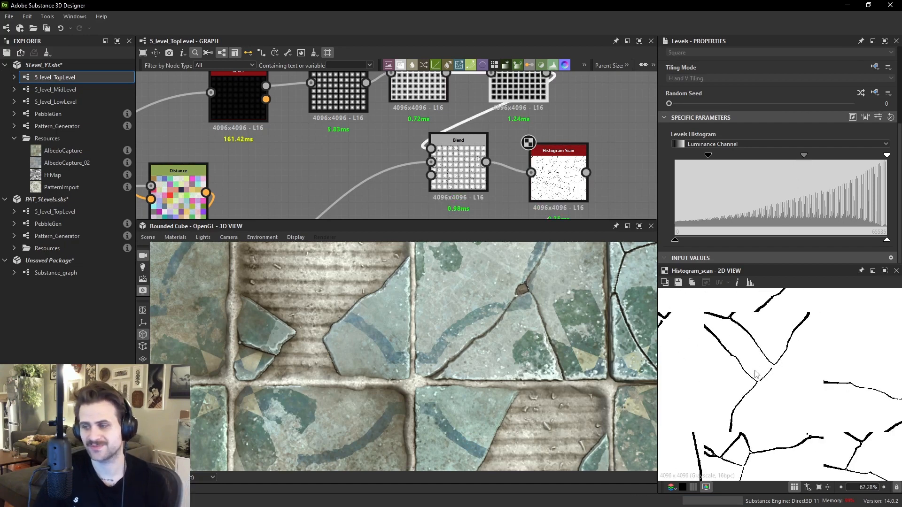
- Set the Edge Detect node's Edge Width to 1.5
scroll(457, 137, "down", 6)
middle_click_drag(426, 161, 563, 86)
scroll(706, 341, "up", 2)
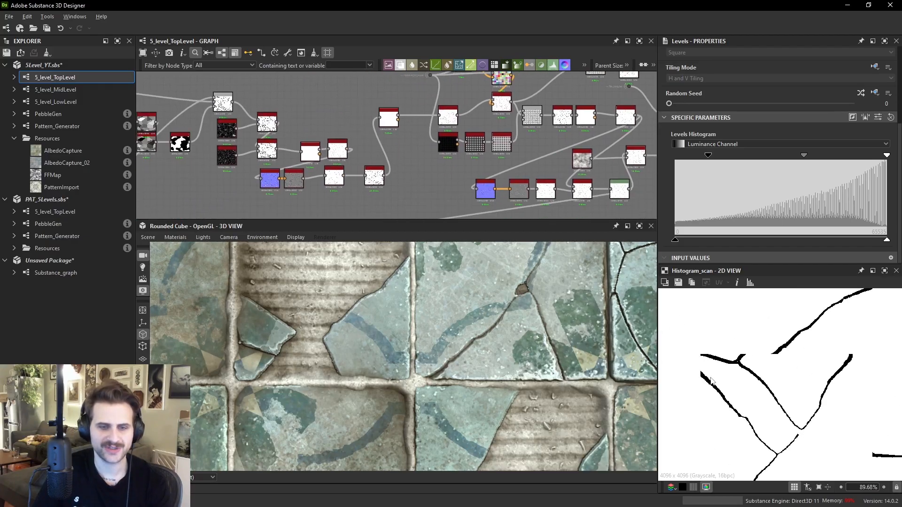
scroll(396, 154, "up", 2)
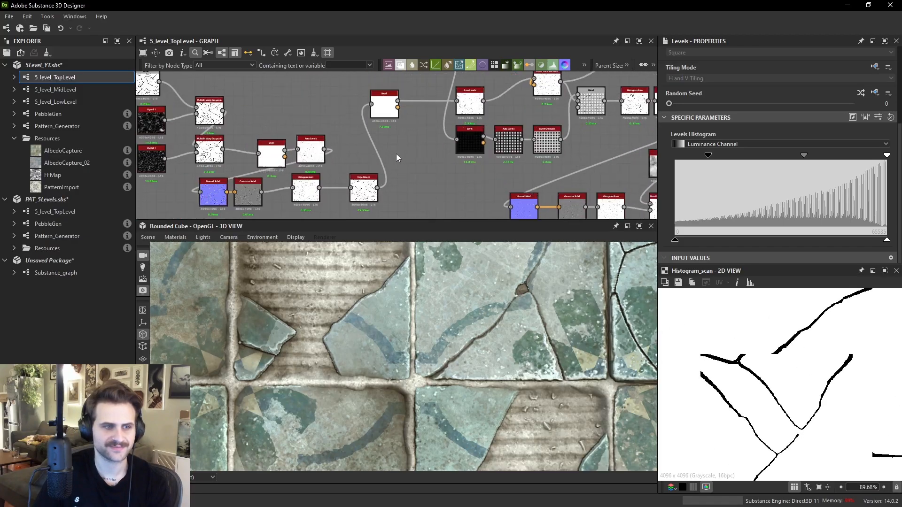
double_click(366, 200)
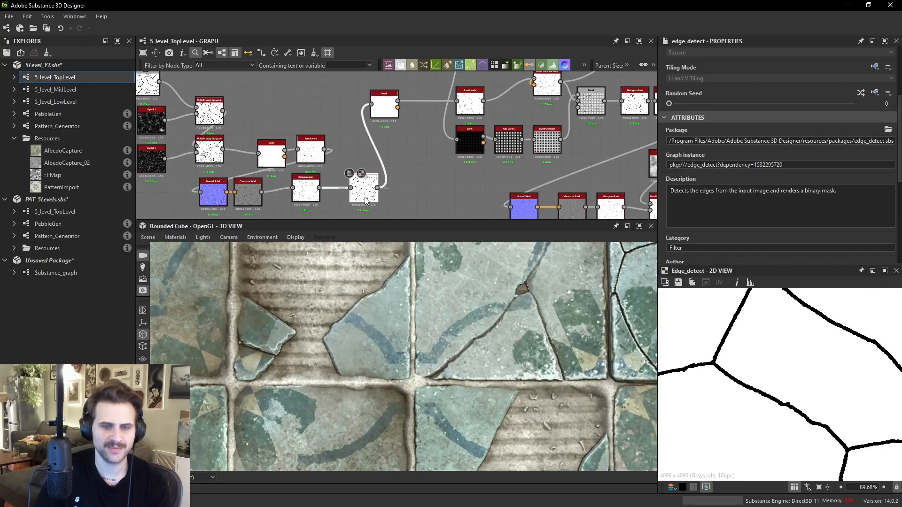
scroll(753, 209, "down", 4)
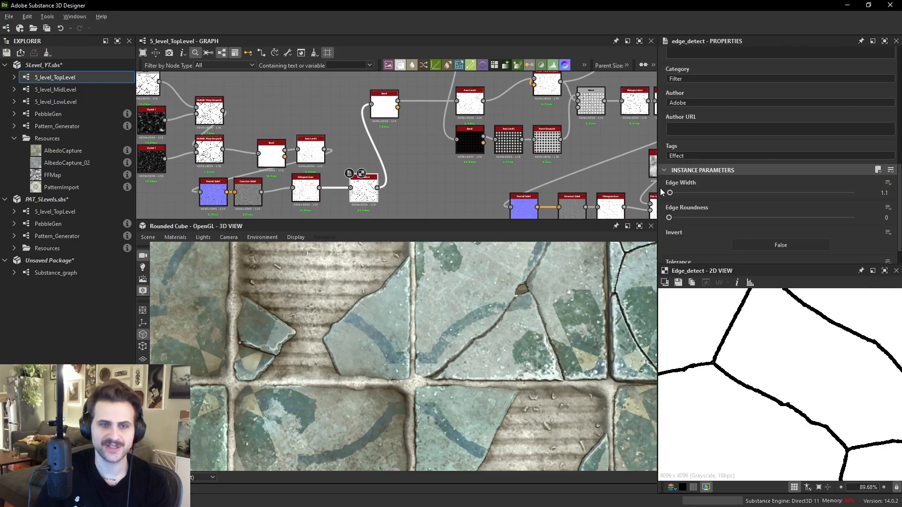
type(".5")
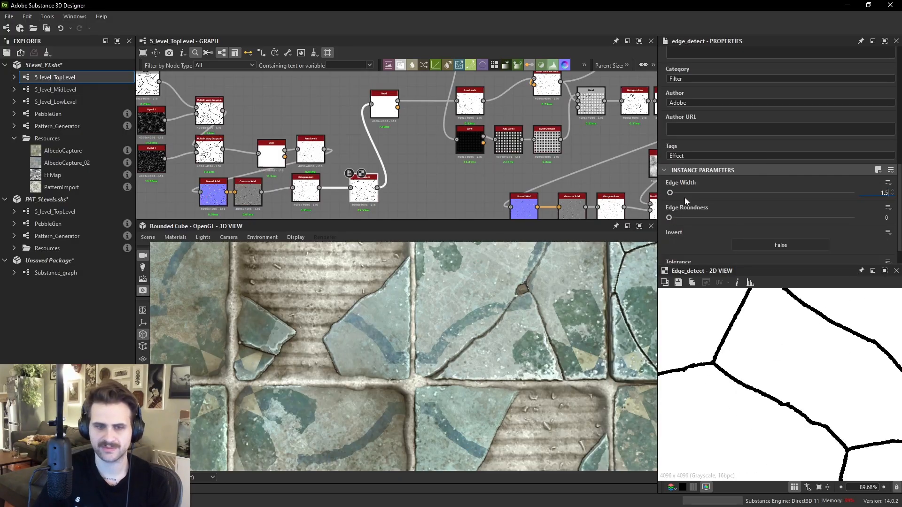
key("Return")
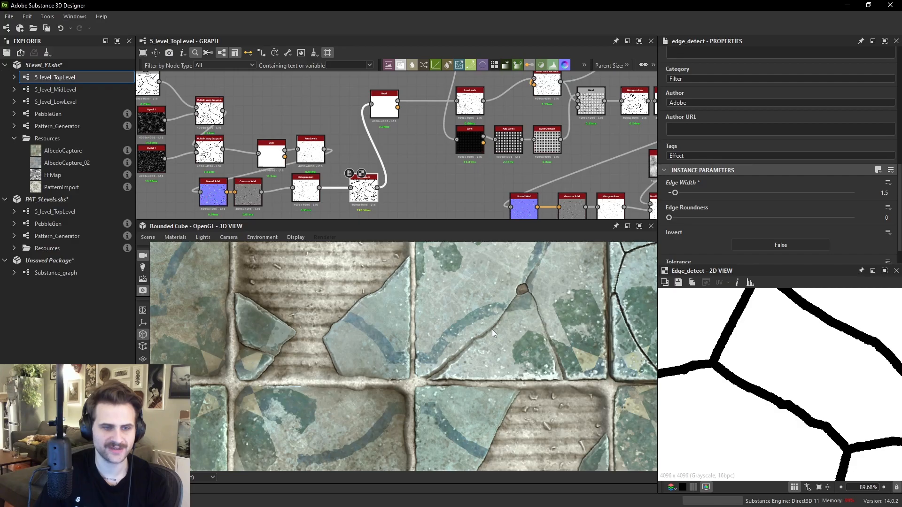
- Set the Edge Detect node's Edge Width to 2 and check the cracks in the 3D view
scroll(489, 331, "down", 7)
middle_click_drag(498, 336, 504, 279)
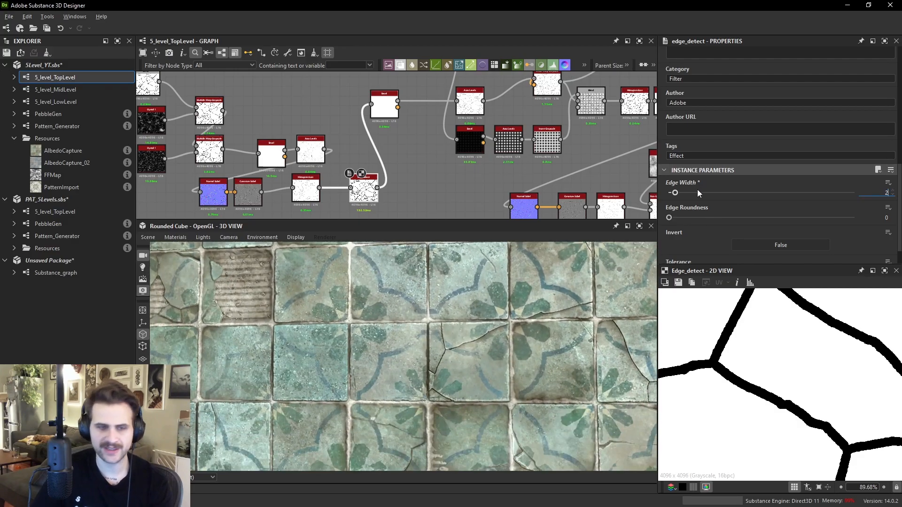
key("Return")
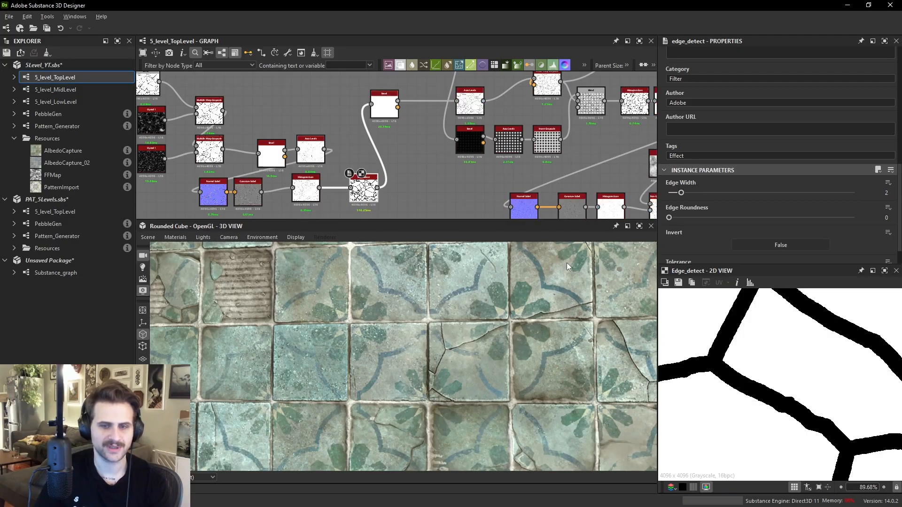
scroll(519, 319, "down", 4)
middle_click_drag(512, 350, 488, 290)
scroll(506, 376, "up", 7)
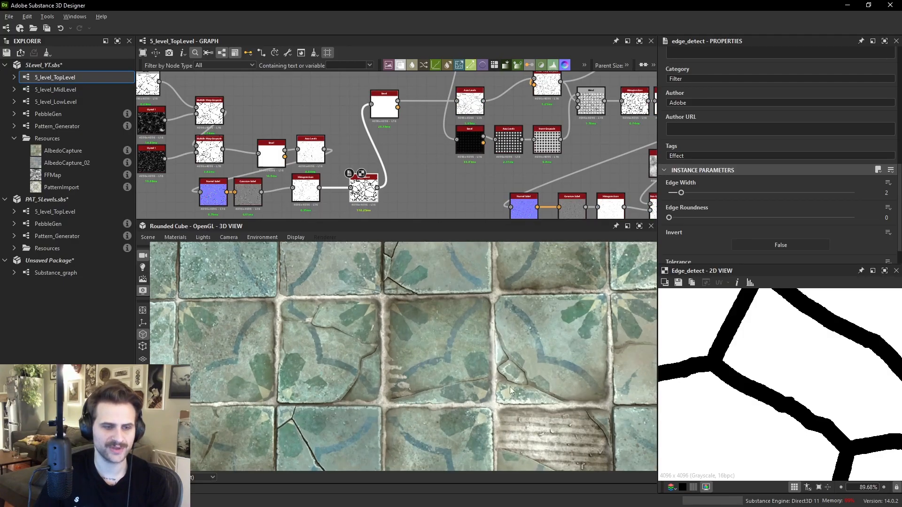
- Undo the two Edge Width changes
key("ctrl+z")
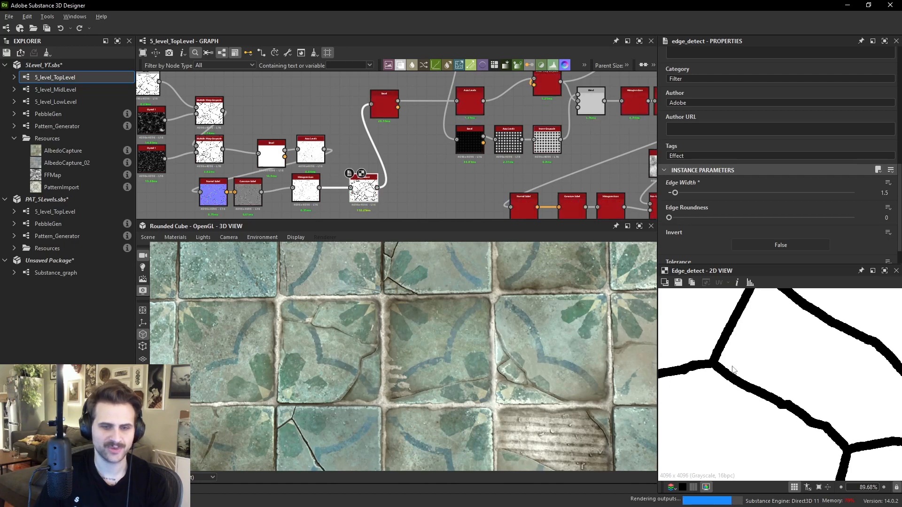
key("ctrl+z")
middle_click_drag(533, 110, 476, 150)
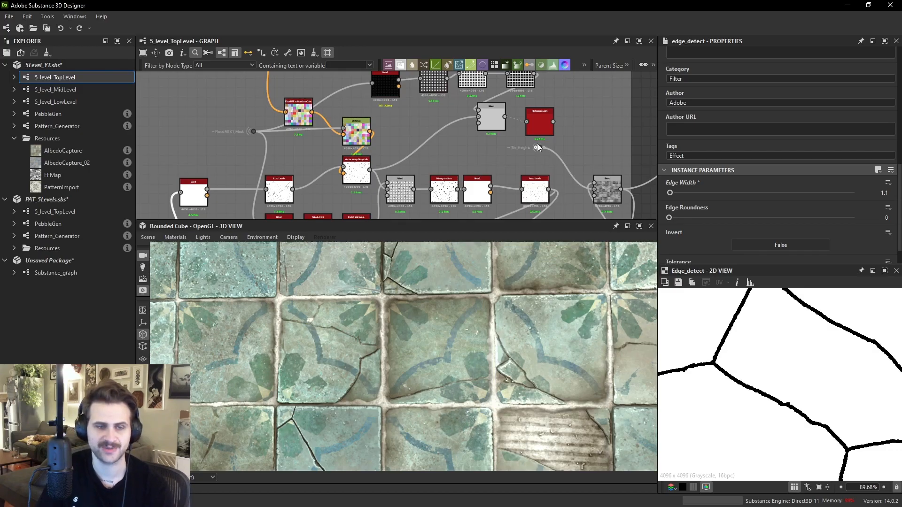
- Delete the Histogram Scan node at the end of the crack-thinning chain
scroll(587, 360, "down", 3)
middle_click_drag(521, 354, 466, 372)
scroll(540, 343, "up", 1)
scroll(540, 342, "up", 2)
middle_click_drag(540, 343, 522, 337)
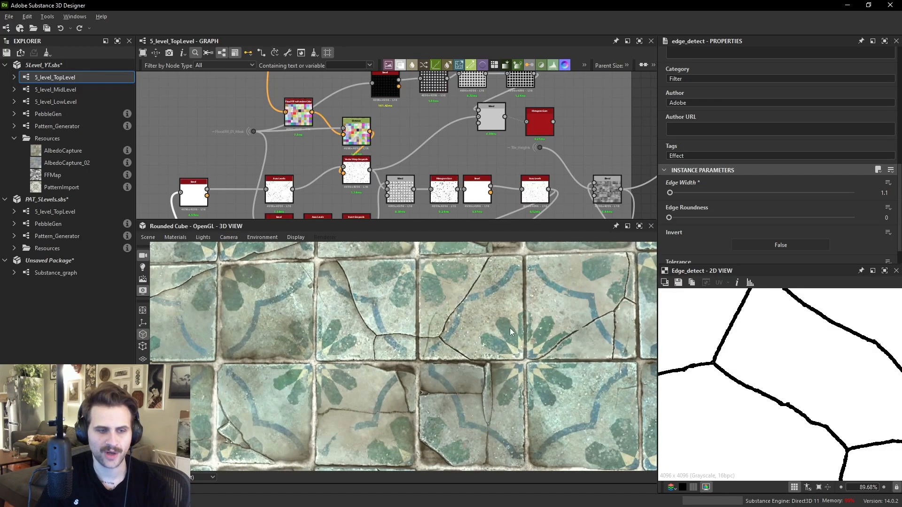
scroll(565, 150, "down", 4)
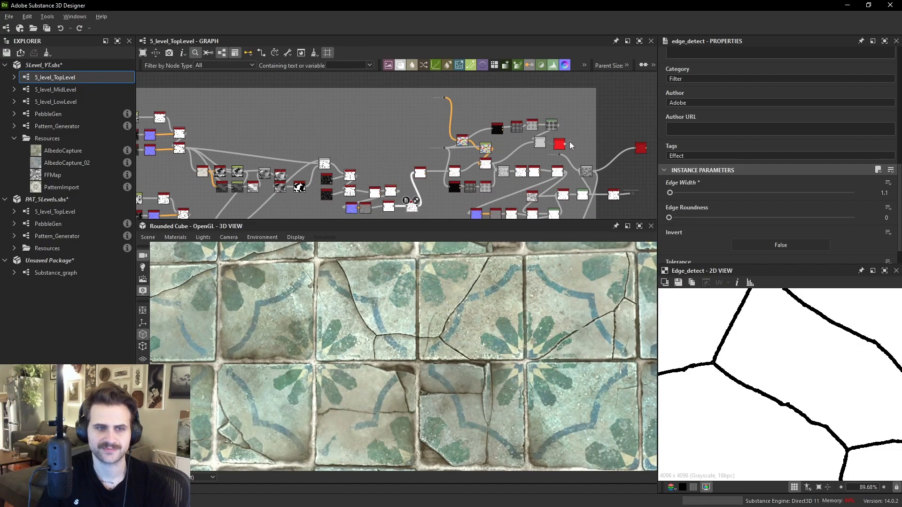
key("Delete")
- Delete the leftover crack-thinning nodes and tidy the remaining node layout
left_click_drag(485, 107, 559, 121)
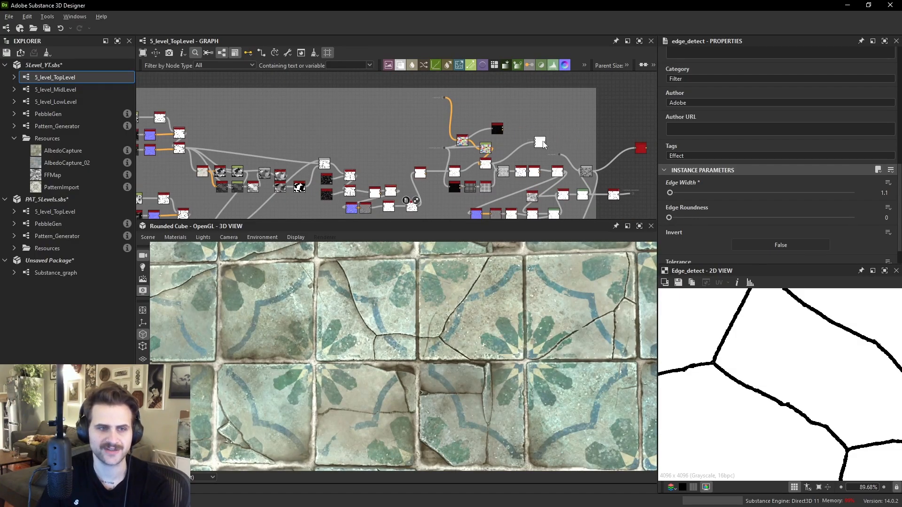
left_click_drag(494, 131, 493, 112)
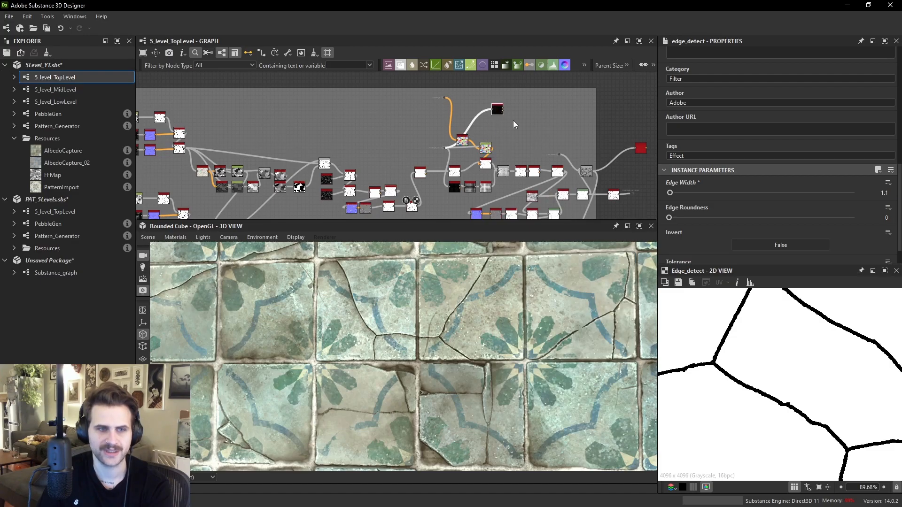
middle_click_drag(611, 140, 507, 123)
key("Delete")
mouse_move(539, 140)
left_mouse_down()
mouse_move(557, 133)
mouse_move(524, 143)
left_mouse_up()
middle_click_drag(524, 144, 524, 99)
scroll(480, 110, "up", 1)
left_click(485, 104)
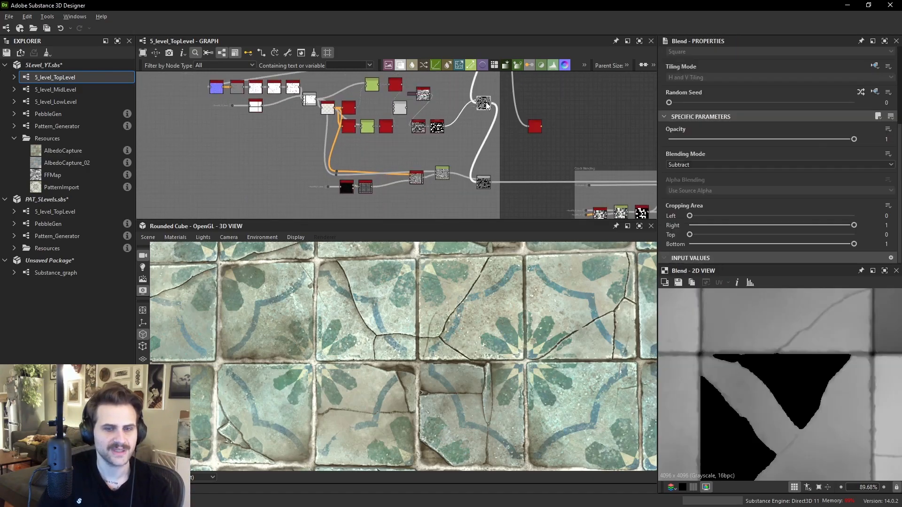
- Compute the node thumbnails for the whole graph
scroll(796, 402, "down", 5)
scroll(510, 172, "up", 1)
double_click(425, 116)
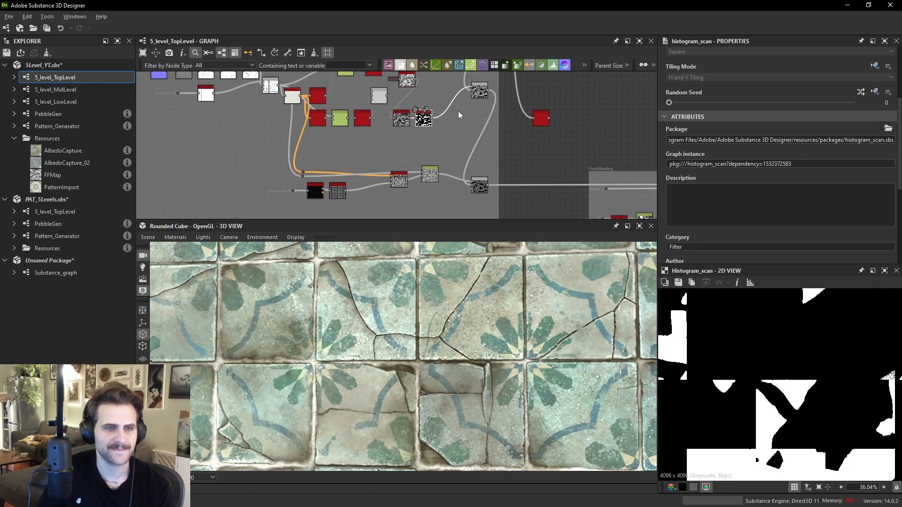
middle_click_drag(488, 89, 516, 162)
right_click(458, 134)
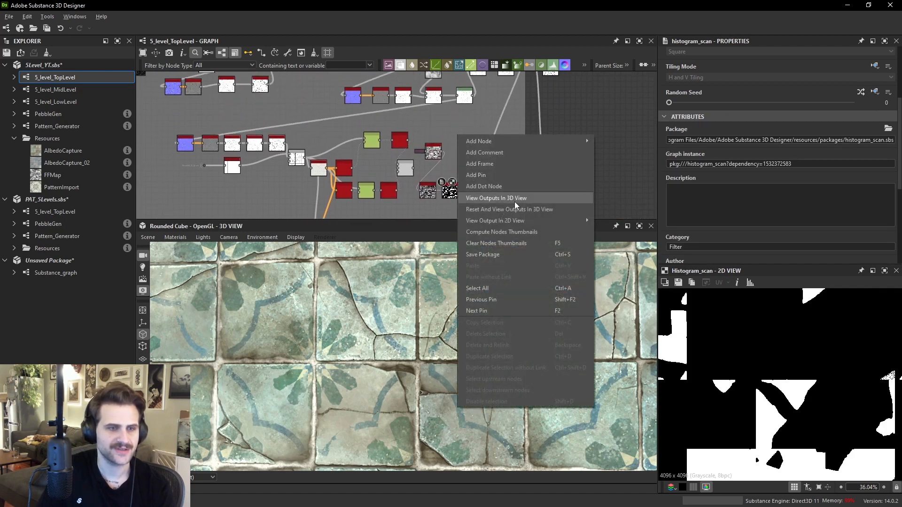
left_click(509, 230)
- Inspect the Distance and Blend node outputs in the 2D view
double_click(371, 141)
scroll(539, 174, "down", 4)
left_click(551, 182)
left_click(546, 167)
middle_click_drag(546, 167, 535, 102)
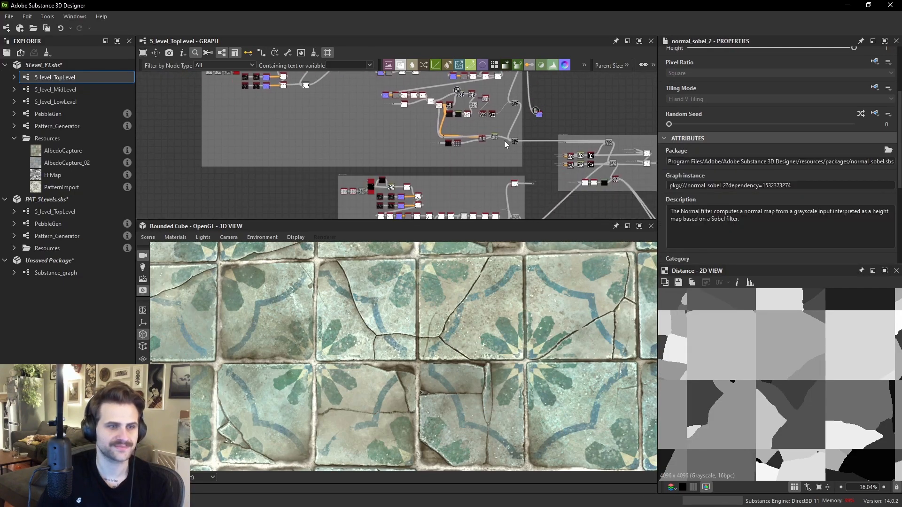
scroll(503, 141, "up", 1)
middle_click_drag(503, 173, 498, 81)
middle_click_drag(496, 119, 499, 197)
scroll(502, 127, "up", 5)
scroll(528, 134, "up", 1)
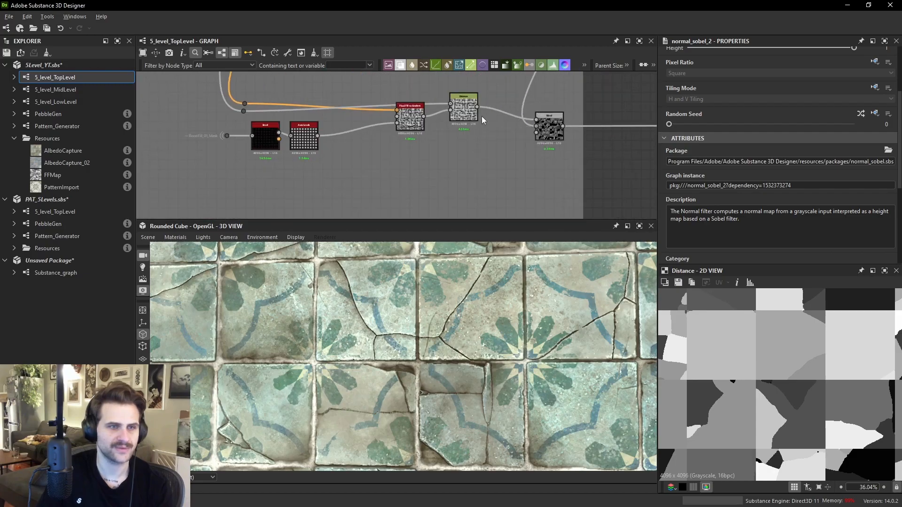
double_click(475, 109)
mouse_move(617, 63)
middle_mouse_down()
mouse_move(571, 115)
mouse_move(610, 101)
mouse_move(583, 112)
middle_mouse_up()
left_click_drag(583, 112, 559, 157)
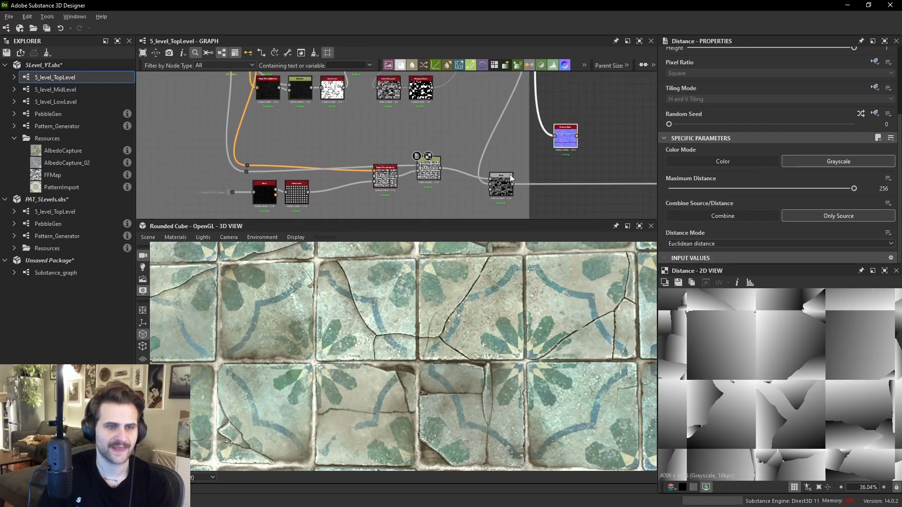
double_click(501, 184)
left_click_drag(515, 187, 562, 147)
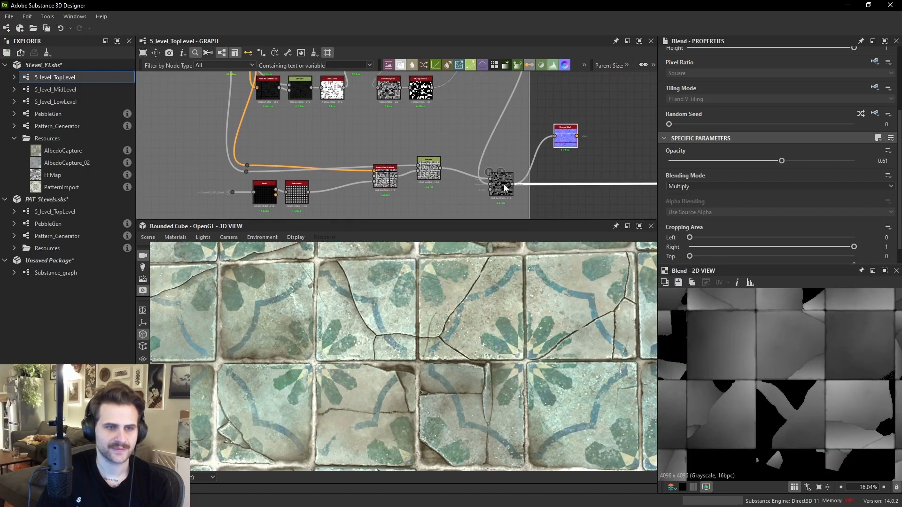
- Inspect the Normal, Blend, Auto Levels and Flood Fill to Gradient outputs in the 2D view
double_click(565, 138)
scroll(746, 358, "up", 1)
scroll(730, 398, "up", 3)
left_click_drag(725, 393, 828, 357)
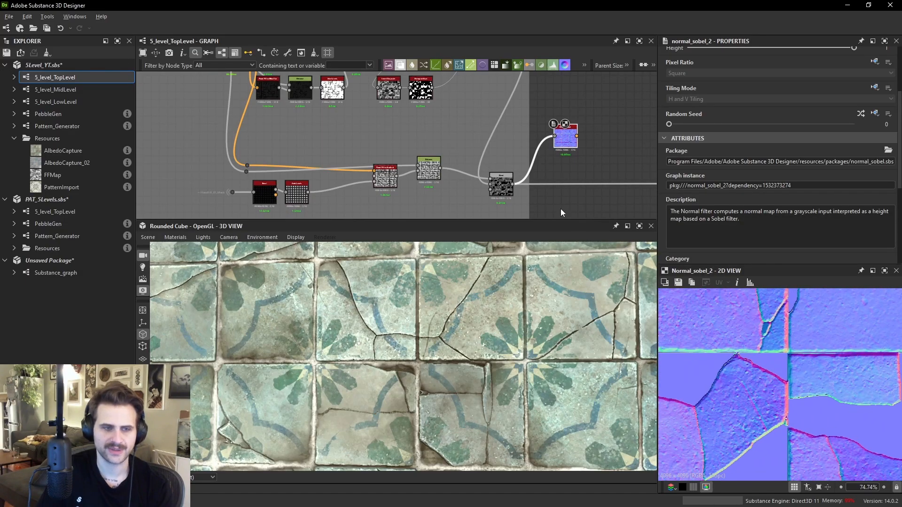
double_click(498, 181)
scroll(802, 409, "down", 4)
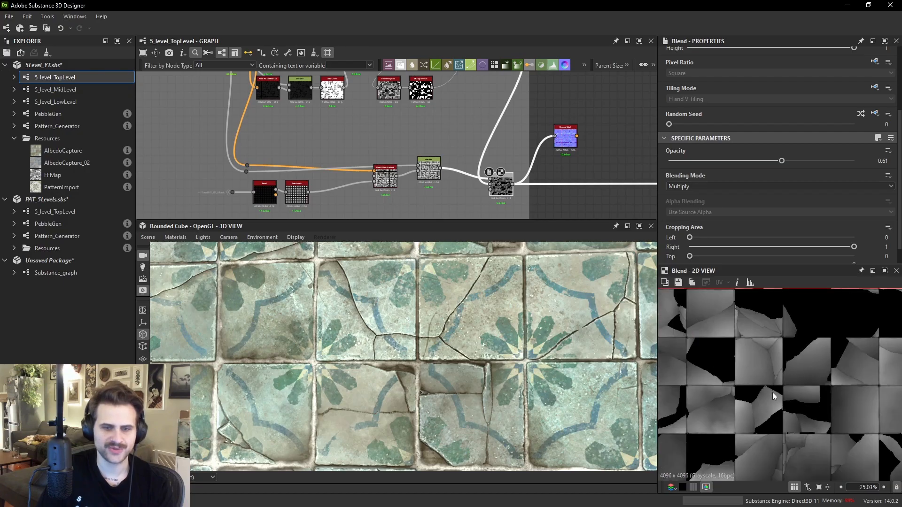
scroll(369, 176, "up", 3)
middle_click_drag(288, 188, 378, 147)
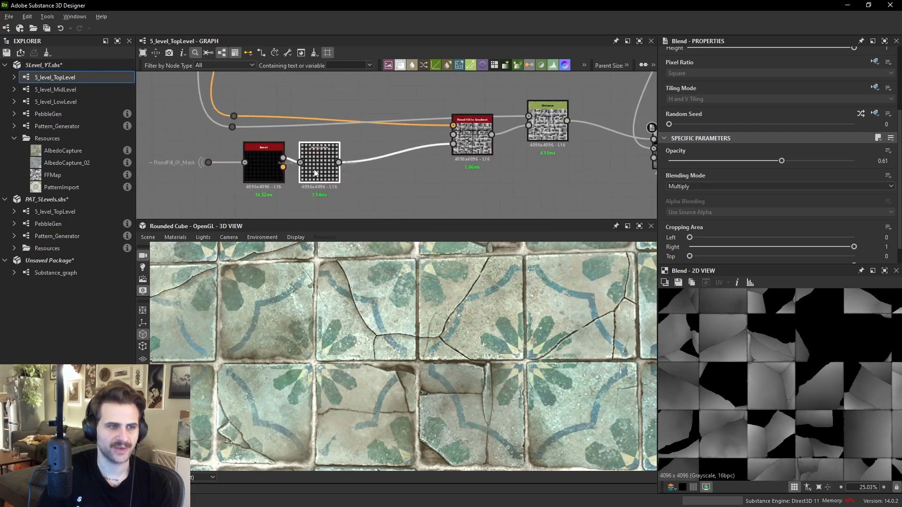
double_click(320, 164)
scroll(818, 360, "up", 3)
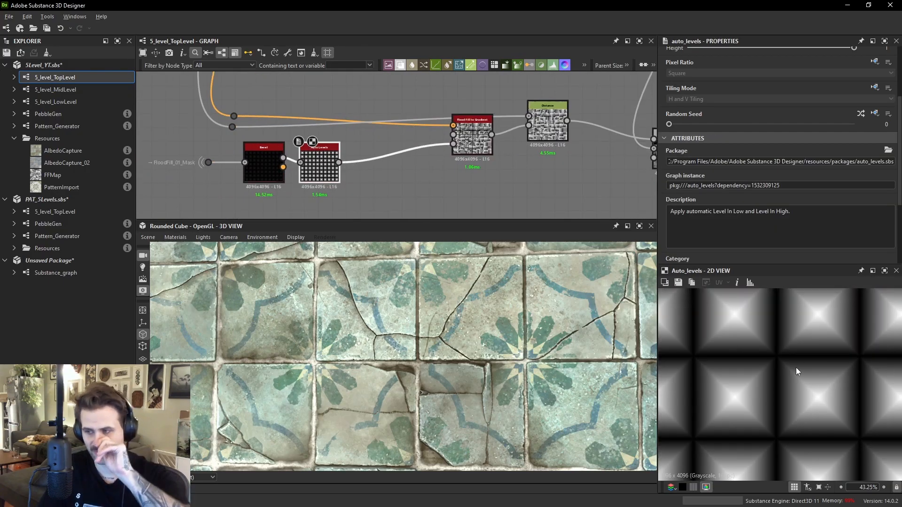
double_click(482, 147)
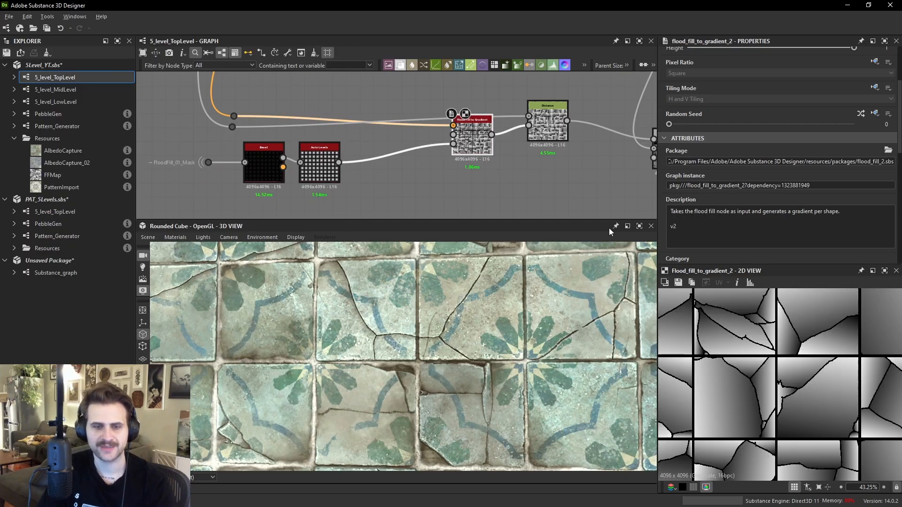
scroll(477, 147, "up", 4)
scroll(474, 146, "down", 2)
- Add a second Flood Fill to Gradient node fed by the Auto Levels output and set its Angle Variation to 1
key("space")
type("flood")
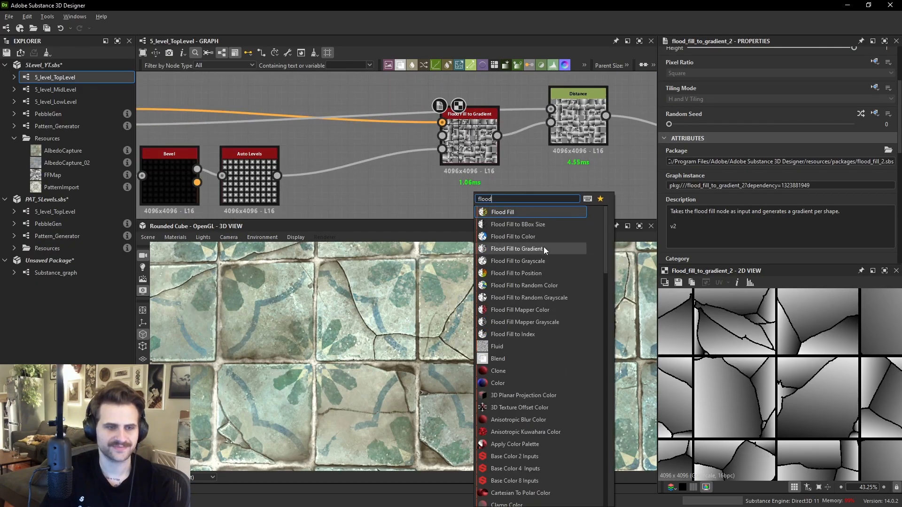
left_click(540, 248)
scroll(324, 147, "down", 4)
scroll(324, 147, "up", 1)
left_click_drag(301, 151, 493, 213)
middle_click_drag(502, 202, 469, 176)
scroll(736, 190, "down", 5)
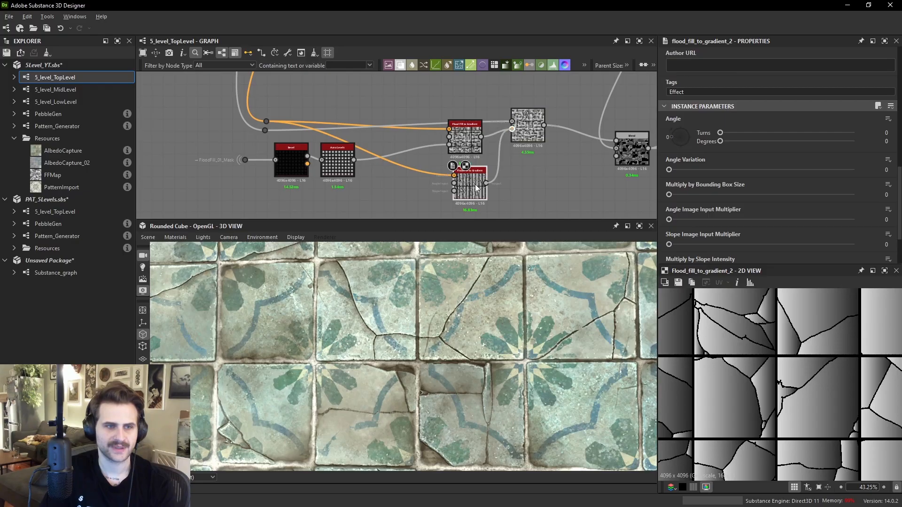
left_click_drag(677, 168, 854, 170)
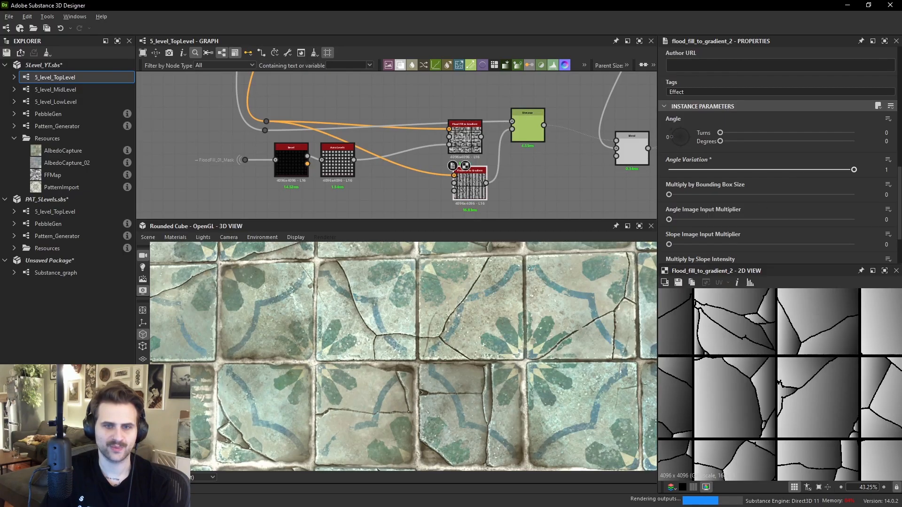
- Switch the 3D view material to the Tessellation + Displacement variant
left_click(527, 125)
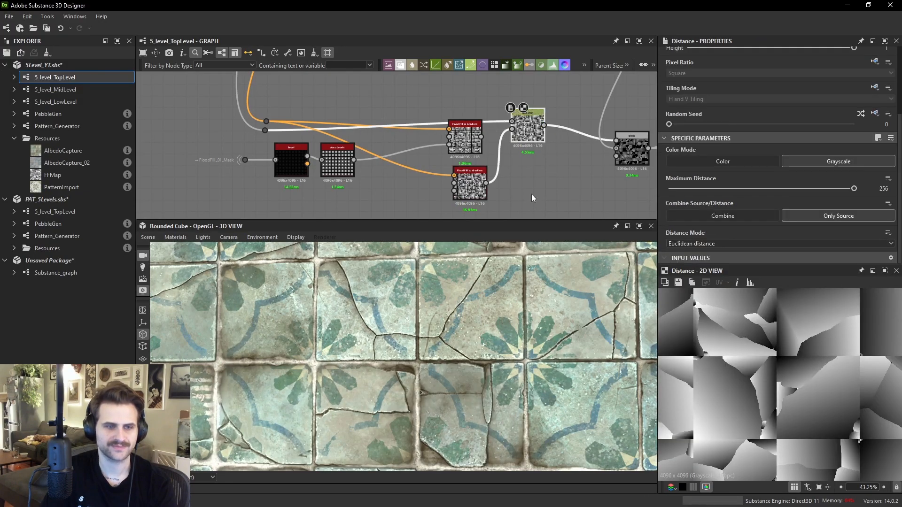
left_click_drag(479, 337, 281, 282, "alt")
left_click(174, 239)
mouse_move(188, 248)
mouse_move(277, 261)
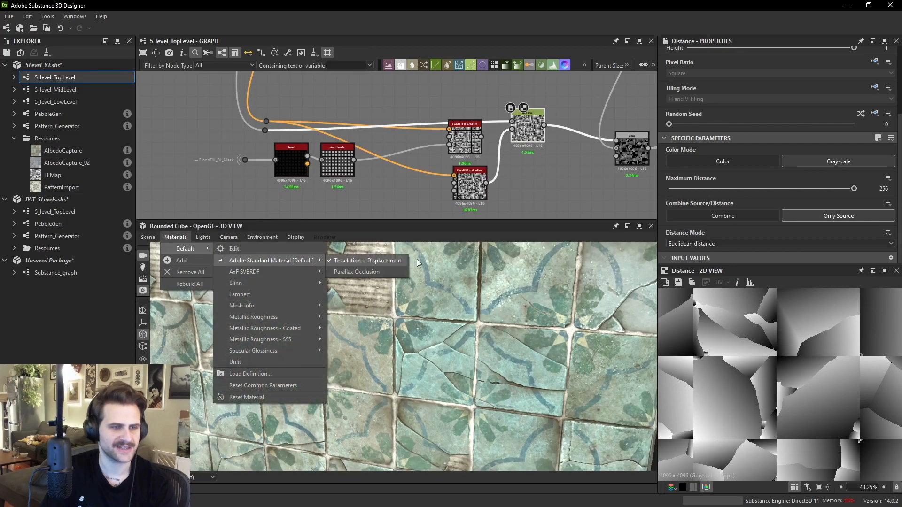
left_click(386, 262)
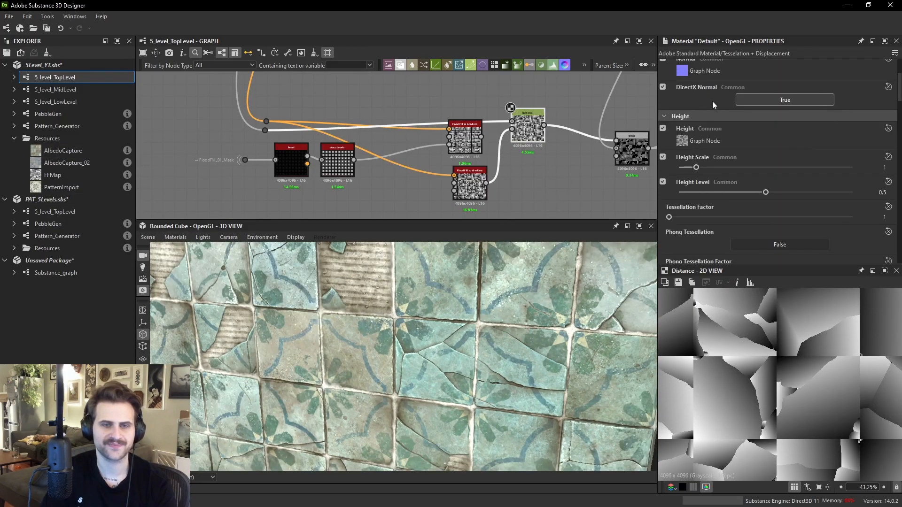
- Raise the 3D material's Height Scale and set the Tessellation Factor to 24
left_click_drag(709, 167, 737, 173)
left_click_drag(669, 217, 852, 217)
left_click_drag(726, 167, 767, 168)
left_click_drag(532, 302, 607, 238)
scroll(424, 343, "up", 3)
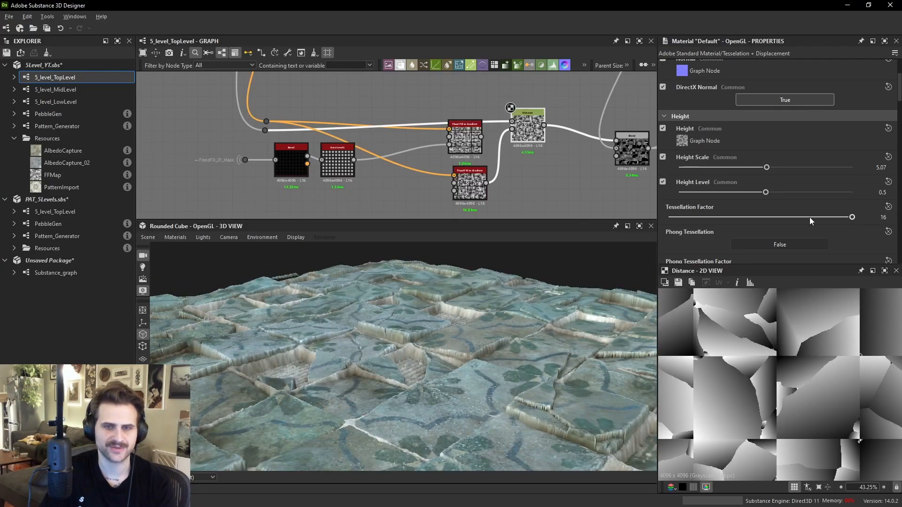
type("24")
key("Return")
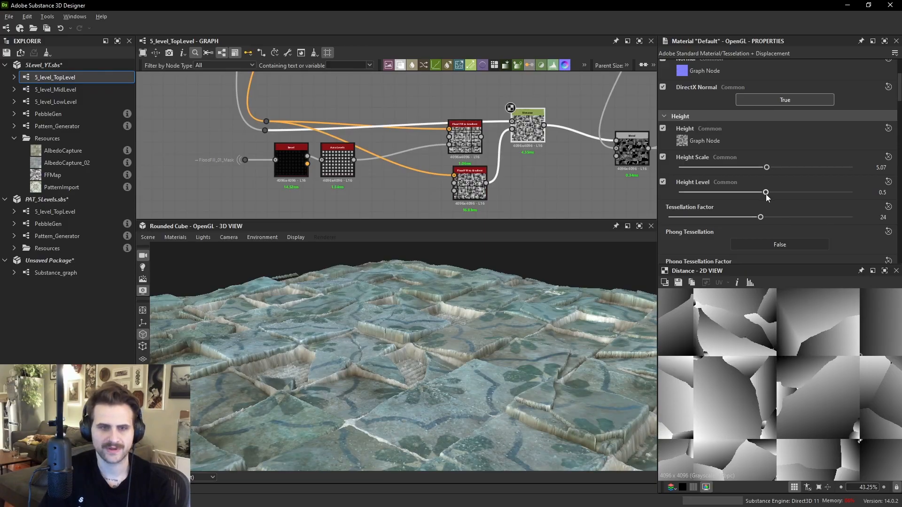
left_click_drag(766, 167, 717, 168)
left_click_drag(487, 304, 458, 294)
scroll(429, 311, "up", 3)
scroll(498, 147, "down", 1)
- Set the Blend node's opacity to 0.87
middle_click_drag(570, 133, 479, 138)
double_click(520, 161)
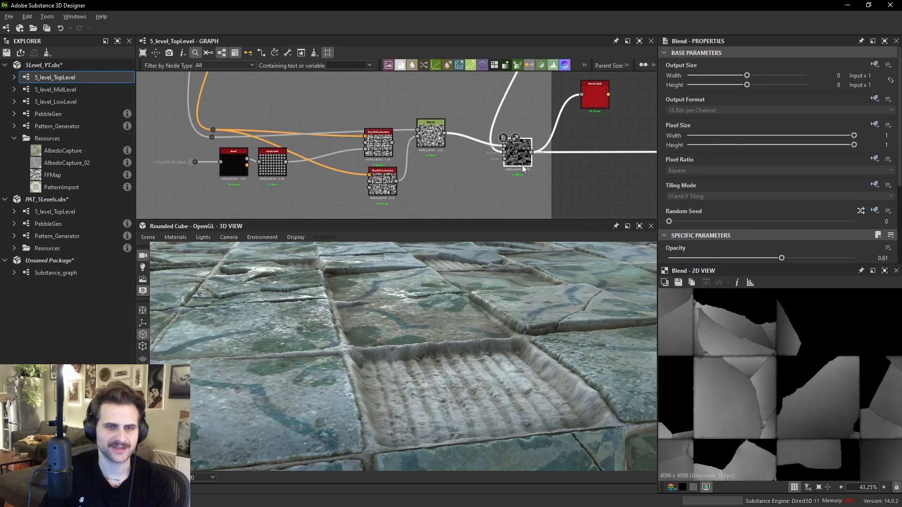
scroll(802, 222, "down", 3)
left_click(830, 174)
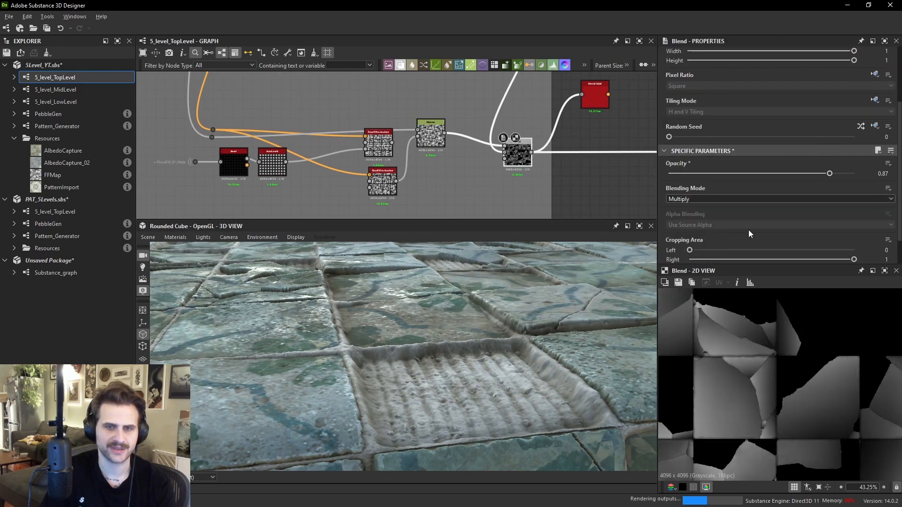
- Orbit and zoom the 3D view to examine the displaced tile surface
left_click_drag(496, 273, 475, 319)
scroll(475, 318, "down", 4)
scroll(485, 317, "up", 2)
right_click_drag(486, 317, 439, 348, "ctrl+shift")
left_click_drag(439, 348, 399, 324)
scroll(390, 356, "up", 5)
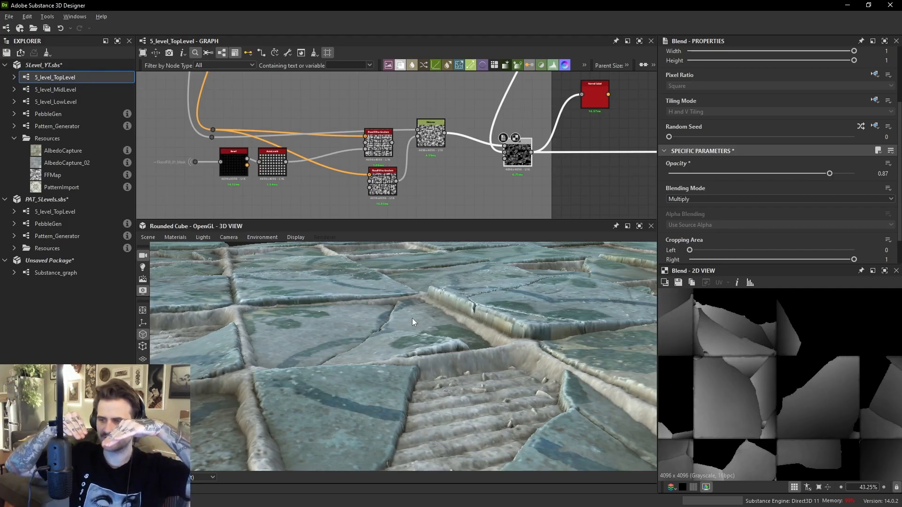
scroll(362, 164, "up", 4)
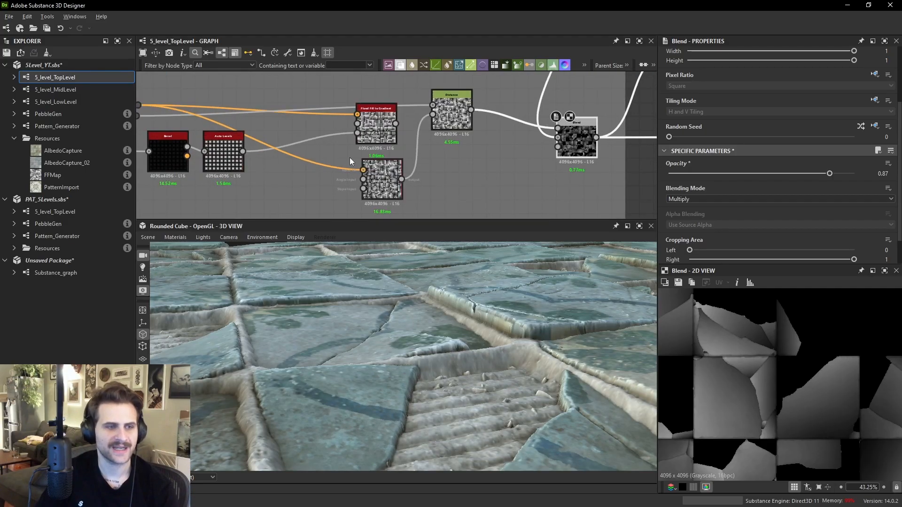
- Set the original Flood Fill to Gradient node's Slope Image Input Multiplier to 1
left_click(214, 155)
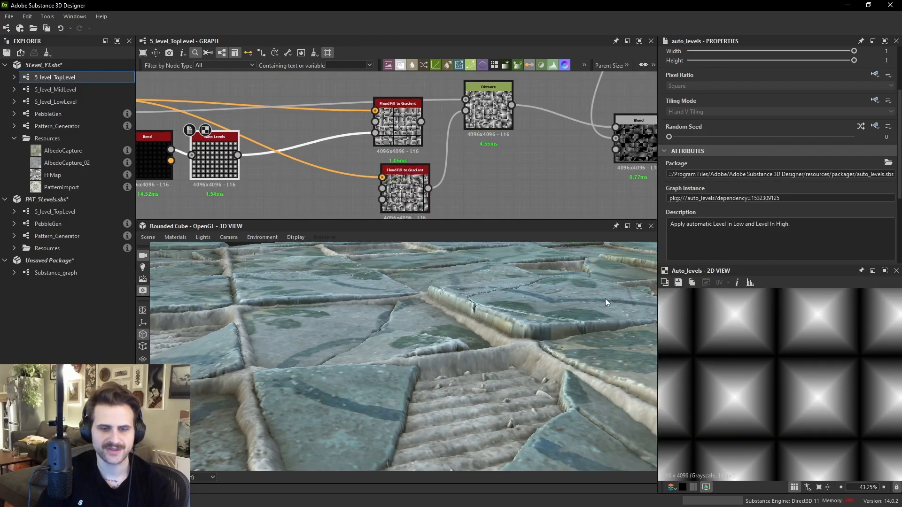
scroll(386, 135, "up", 3)
left_click(405, 115)
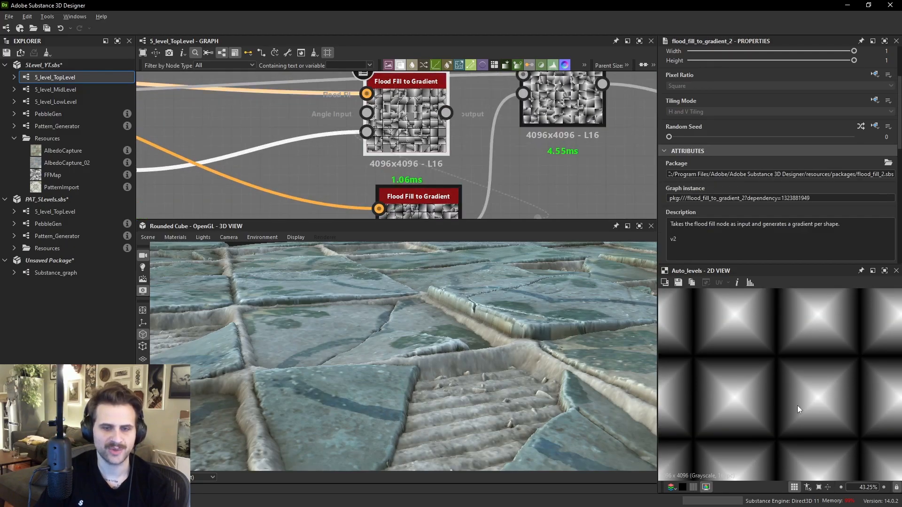
left_click_drag(388, 134, 401, 134)
scroll(775, 171, "down", 5)
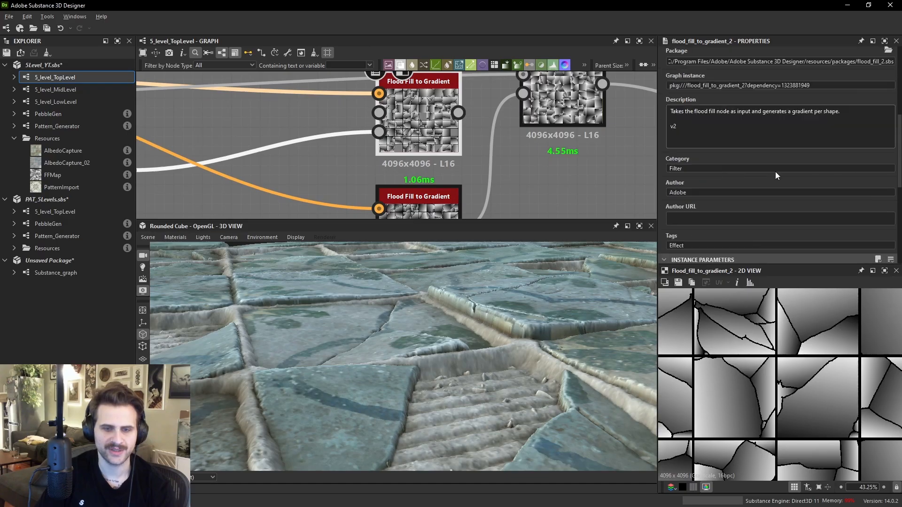
scroll(779, 187, "down", 2)
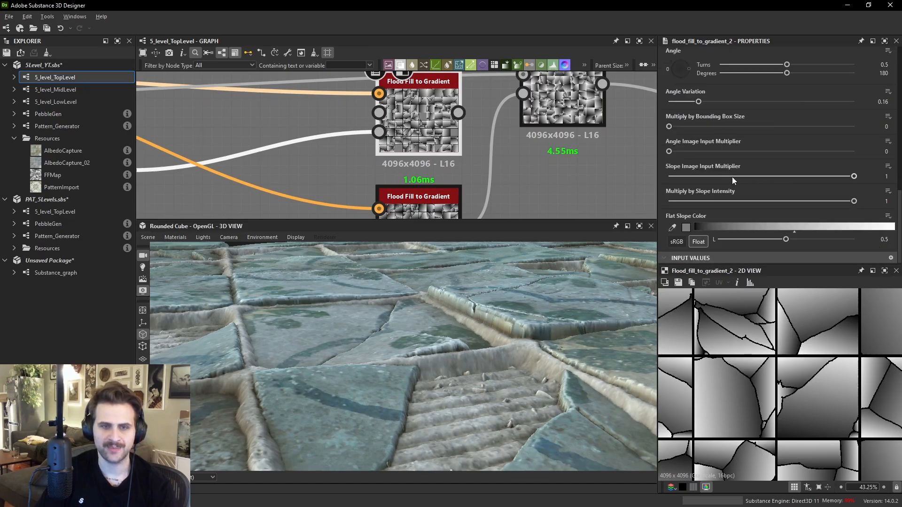
left_click_drag(723, 175, 855, 190)
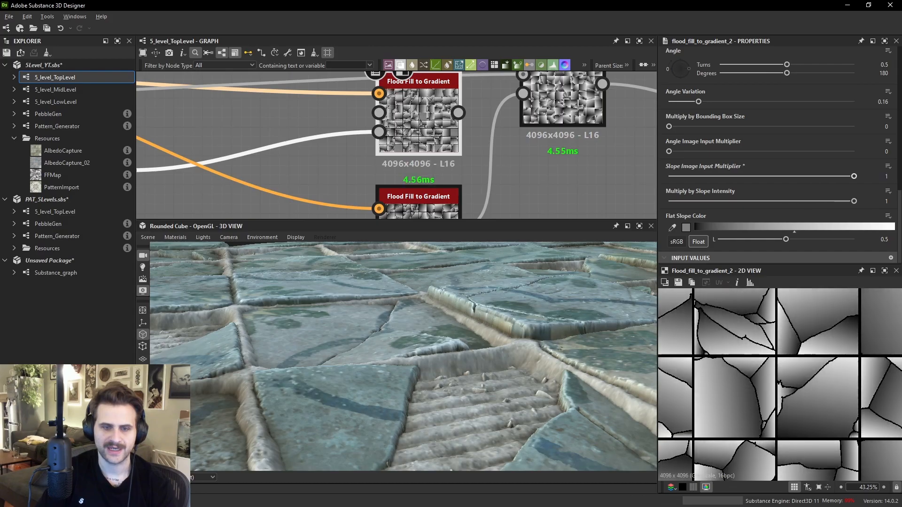
- Set the same Flood Fill to Gradient node's Angle to -0.5 turns (-180 degrees)
middle_click_drag(827, 384, 820, 397)
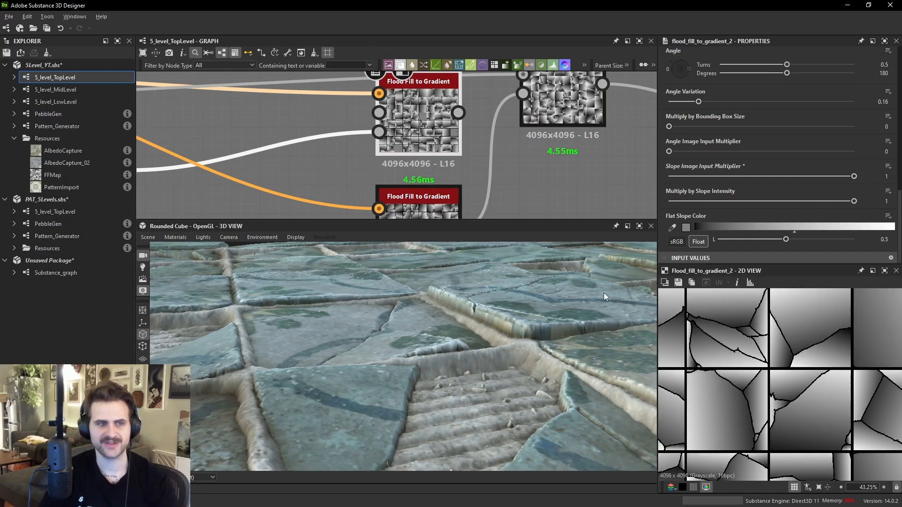
double_click(379, 132)
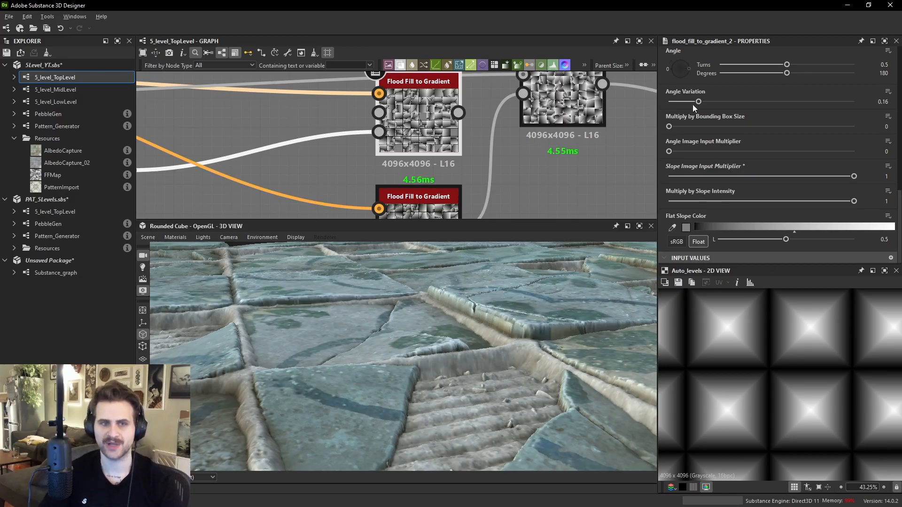
left_click(669, 69)
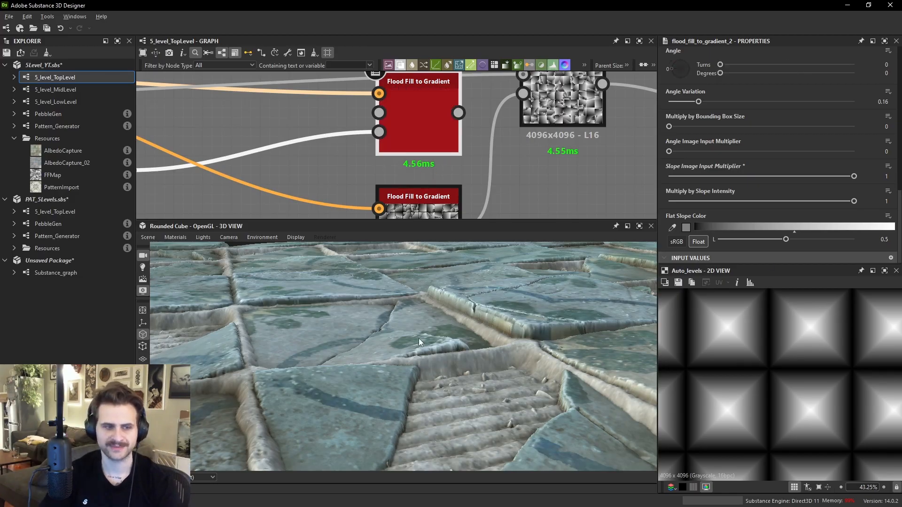
left_click_drag(436, 334, 426, 328)
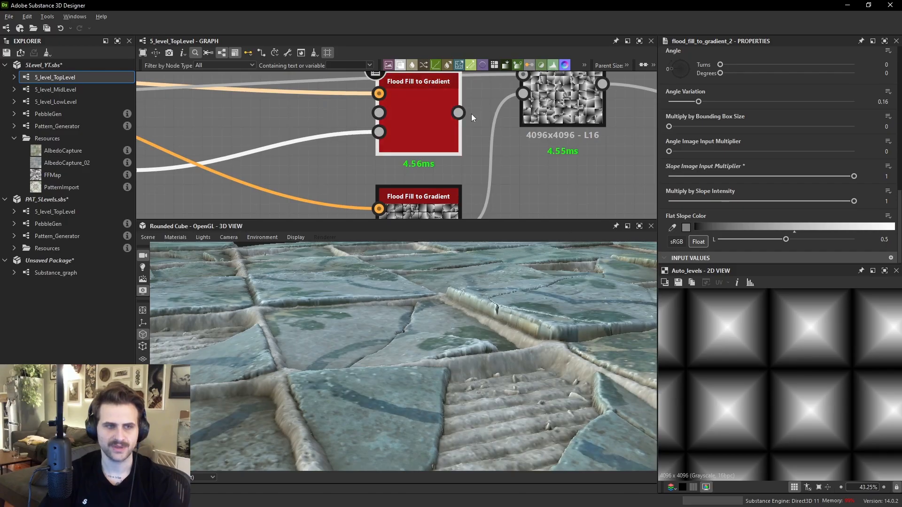
scroll(475, 124, "down", 3)
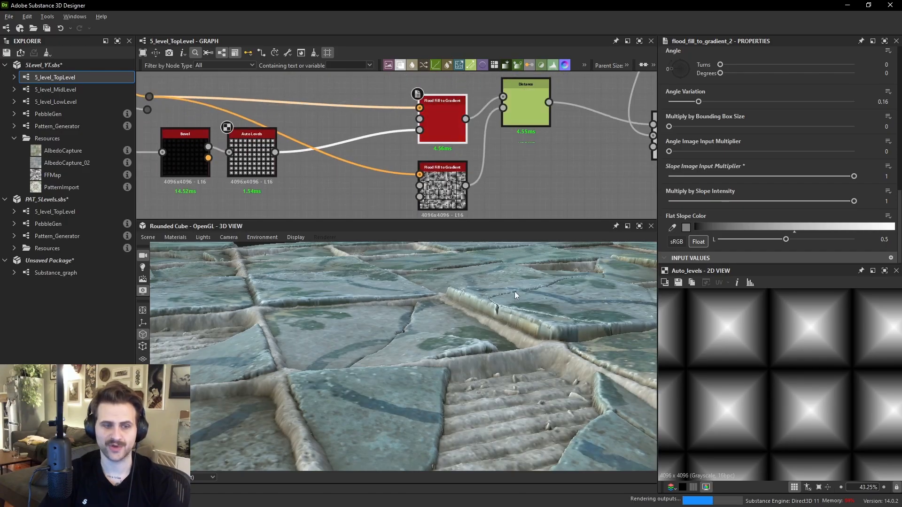
left_click_drag(432, 342, 475, 368)
left_click_drag(681, 72, 692, 72)
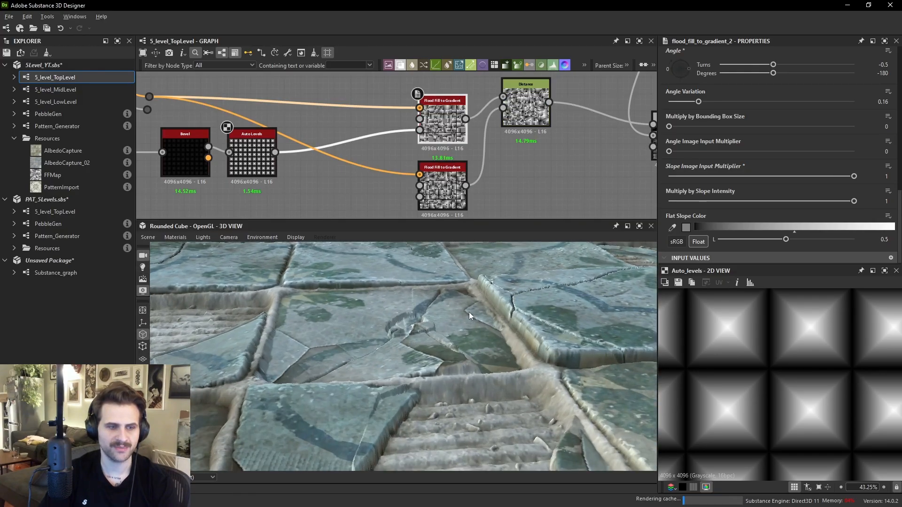
- Set the Blend node's opacity to 0.62
left_click_drag(429, 331, 492, 308)
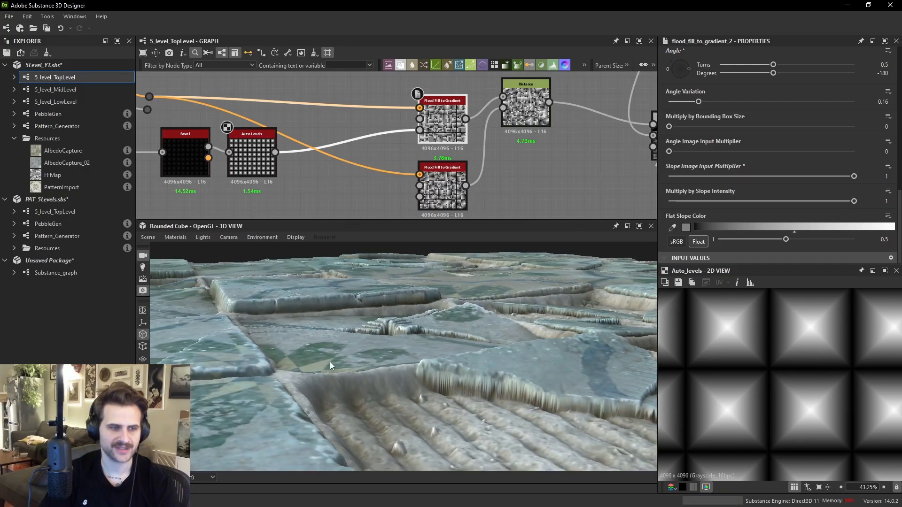
left_click_drag(380, 331, 308, 345)
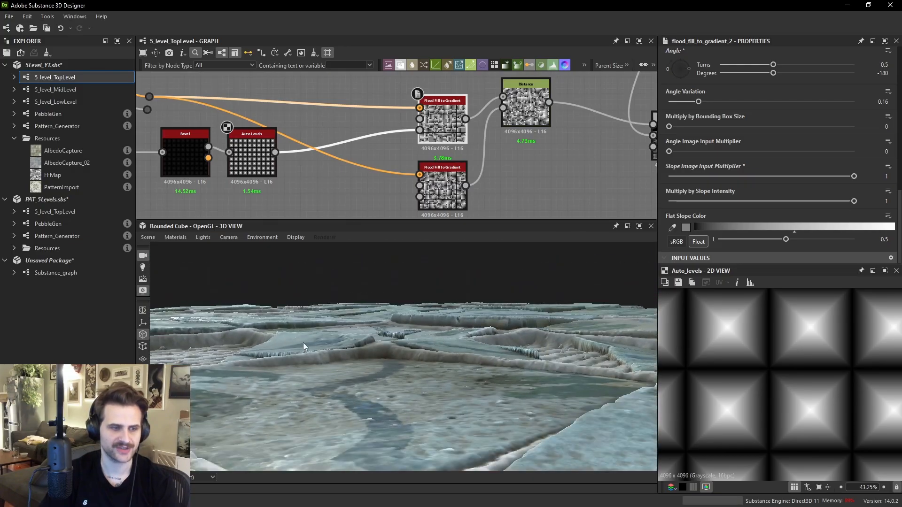
left_click_drag(240, 350, 414, 322)
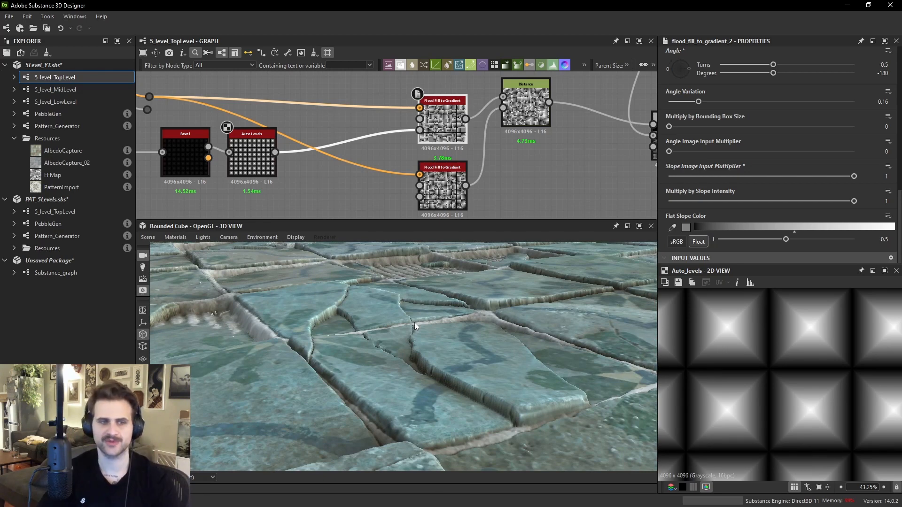
scroll(561, 151, "down", 5)
double_click(541, 151)
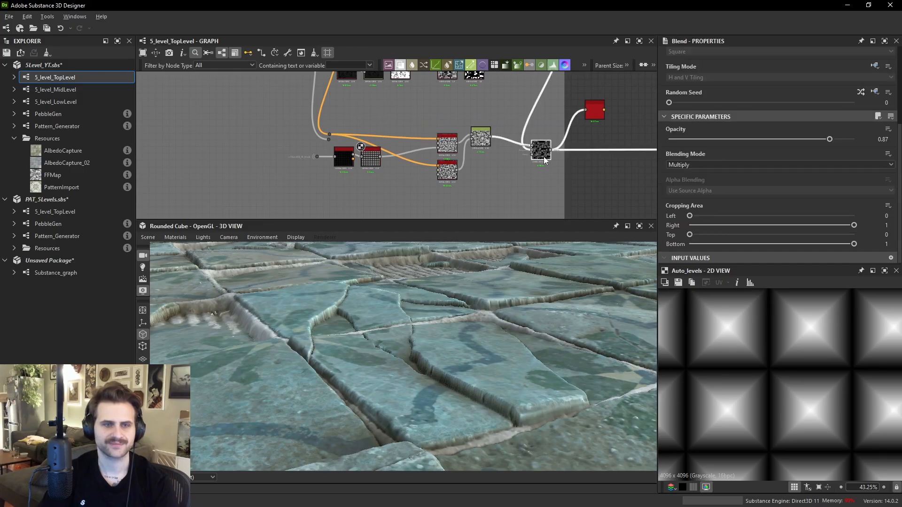
left_click(783, 139)
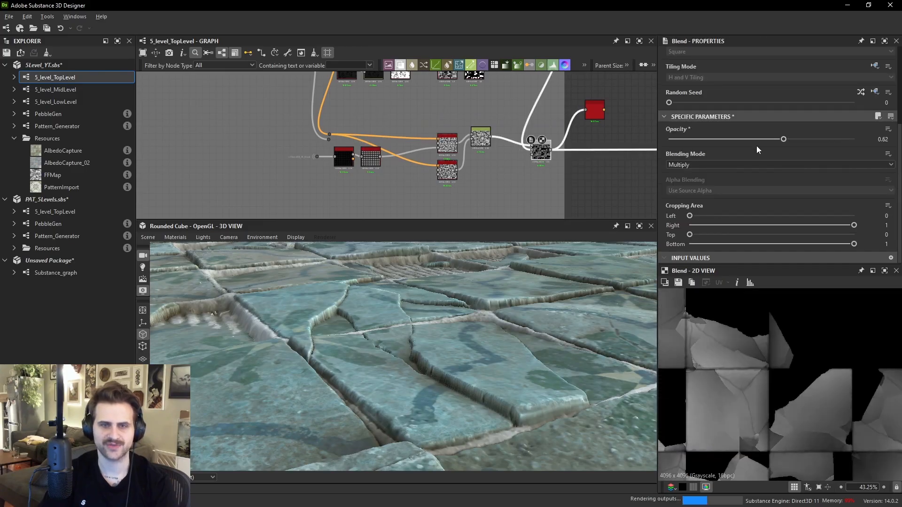
left_click_drag(487, 322, 529, 280)
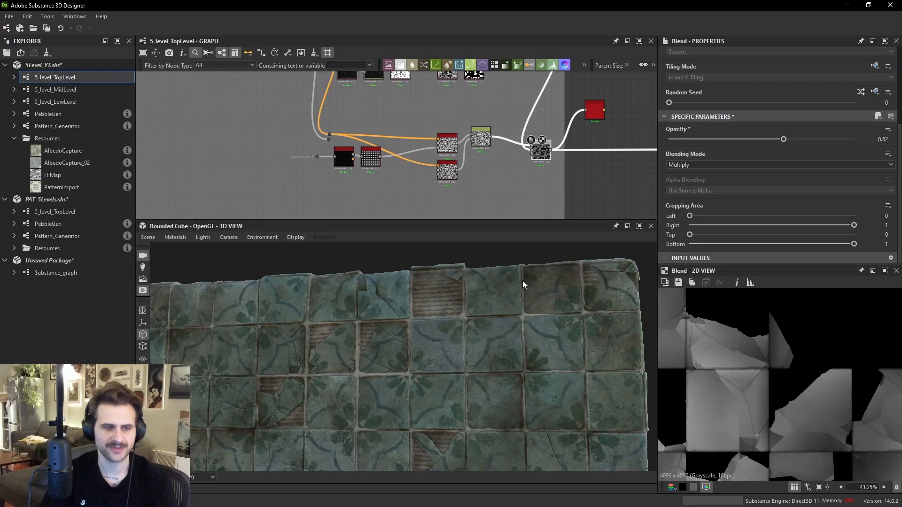
- Navigate the graph to the height blending chain and view the Screen-mode Blend node output in the 2D view
middle_click_drag(601, 112, 476, 139)
scroll(517, 145, "down", 3)
middle_click_drag(426, 216, 422, 115)
scroll(343, 120, "up", 1)
middle_click_drag(344, 120, 373, 135)
scroll(411, 143, "up", 2)
scroll(391, 144, "up", 3)
middle_click_drag(427, 164, 469, 175)
scroll(470, 175, "down", 1)
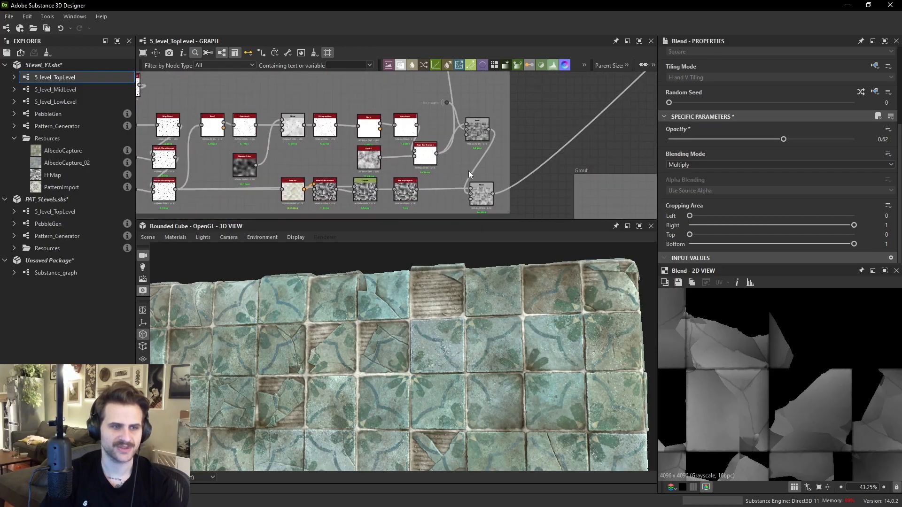
double_click(486, 202)
scroll(755, 388, "down", 3)
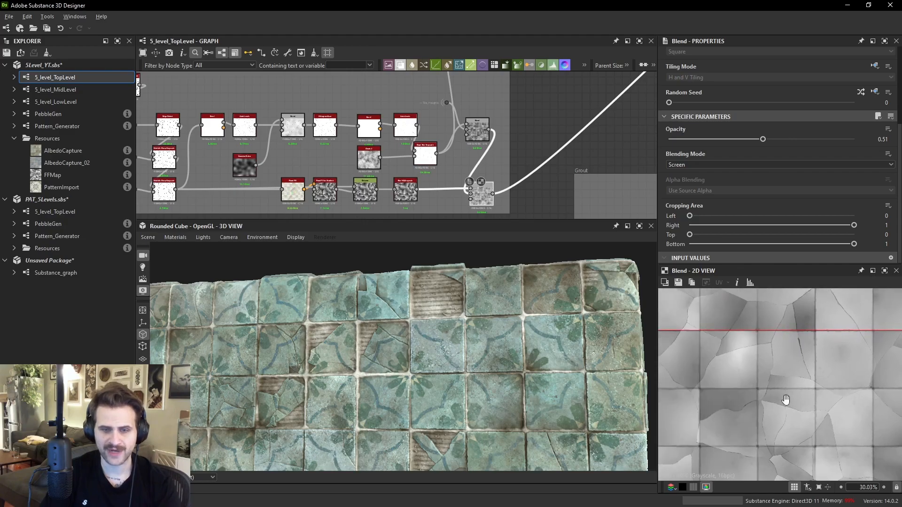
- Compare the Multiply and Screen Blend node outputs in the 2D view
middle_click_drag(252, 139, 452, 172)
scroll(282, 113, "down", 2)
middle_click_drag(252, 109, 264, 149)
middle_click_drag(519, 171, 399, 119)
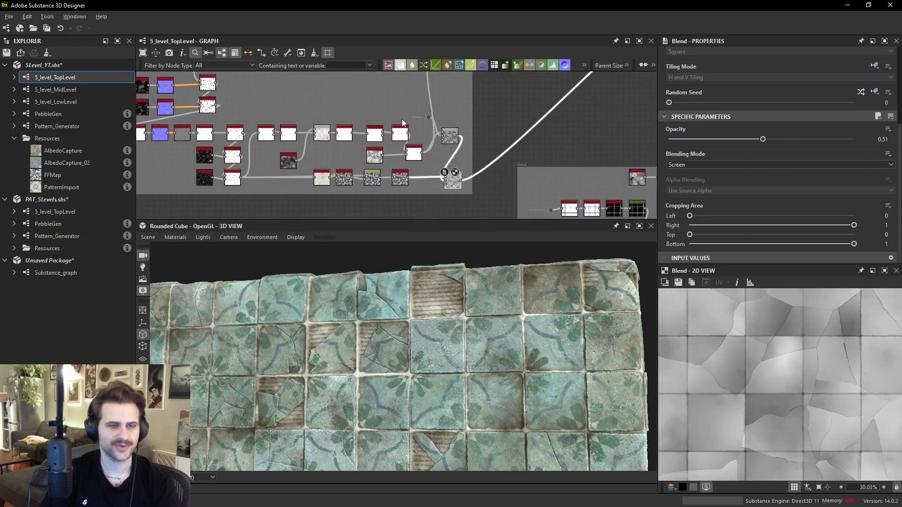
scroll(452, 172, "up", 3)
middle_click_drag(452, 172, 460, 198)
scroll(730, 393, "up", 5)
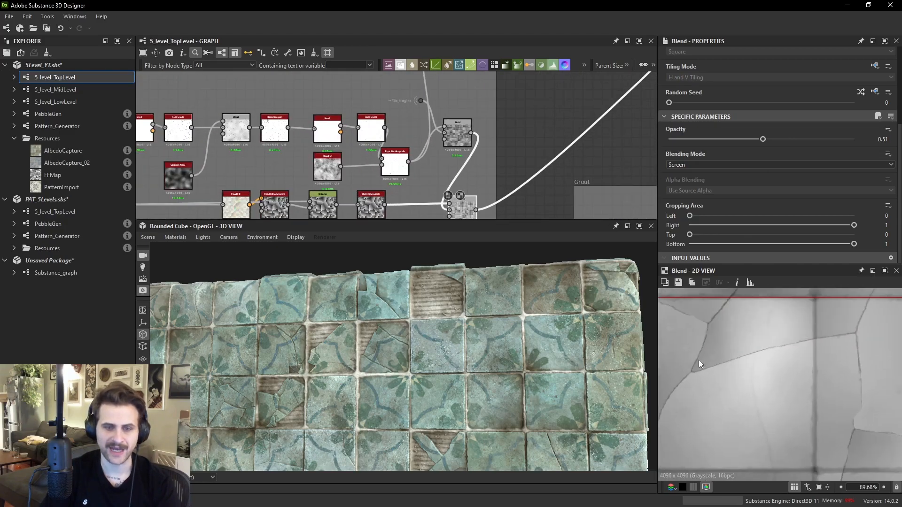
double_click(453, 134)
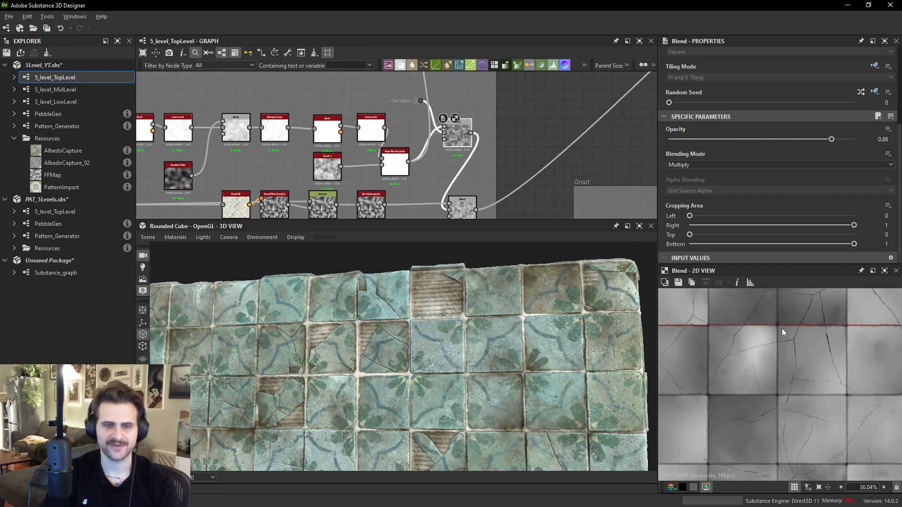
double_click(460, 209)
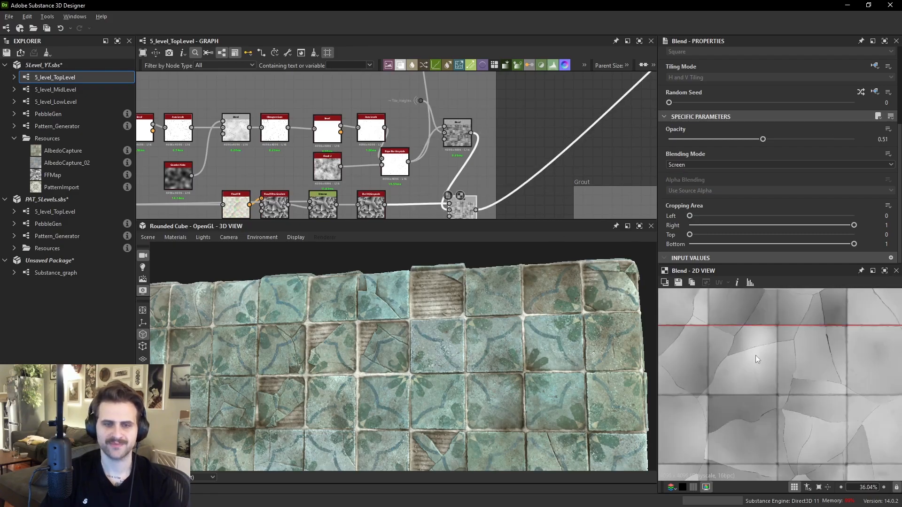
- Orbit and zoom the 3D view to inspect the displaced cracked tiles up close
scroll(738, 340, "up", 3)
left_click_drag(505, 294, 488, 374)
scroll(495, 346, "up", 10)
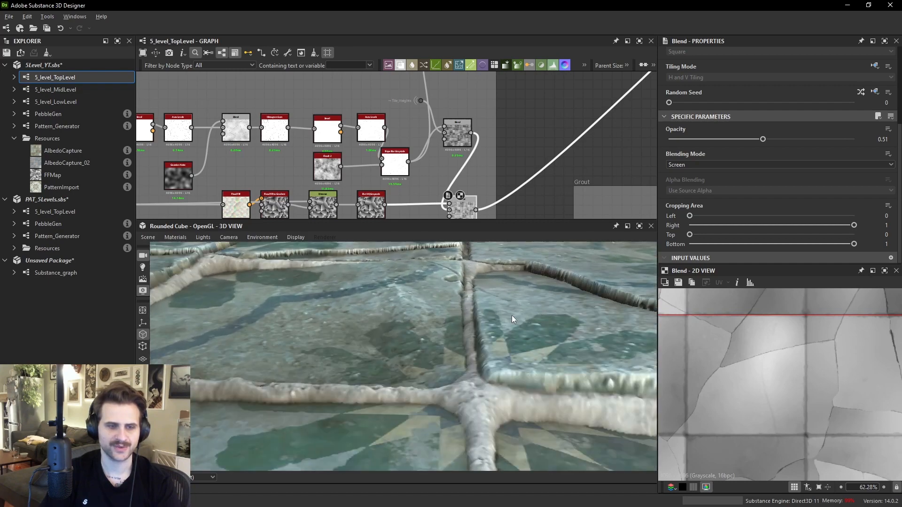
left_click_drag(513, 304, 450, 340)
scroll(511, 315, "down", 3)
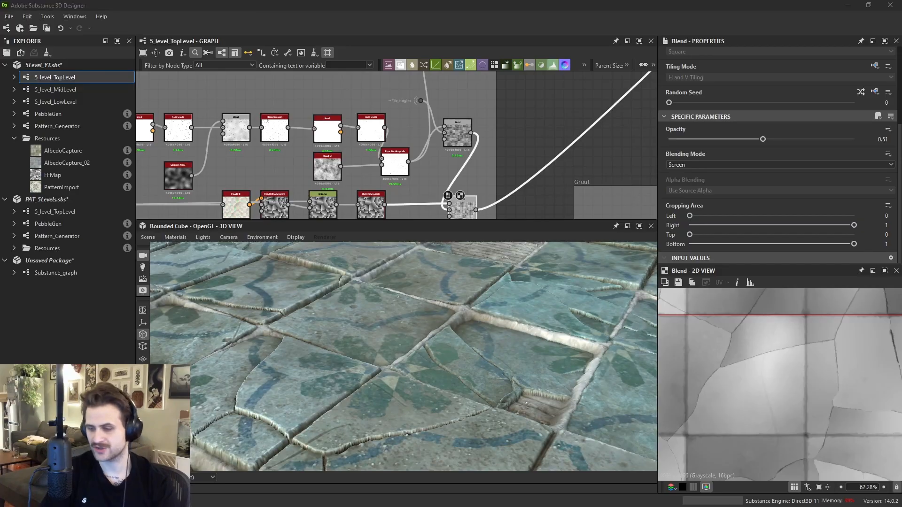
- Switch to the reference board to study the broken tile reference images, then return to the 3D preview
right_click_drag(901, 263, 319, 211)
scroll(319, 211, "down", 6)
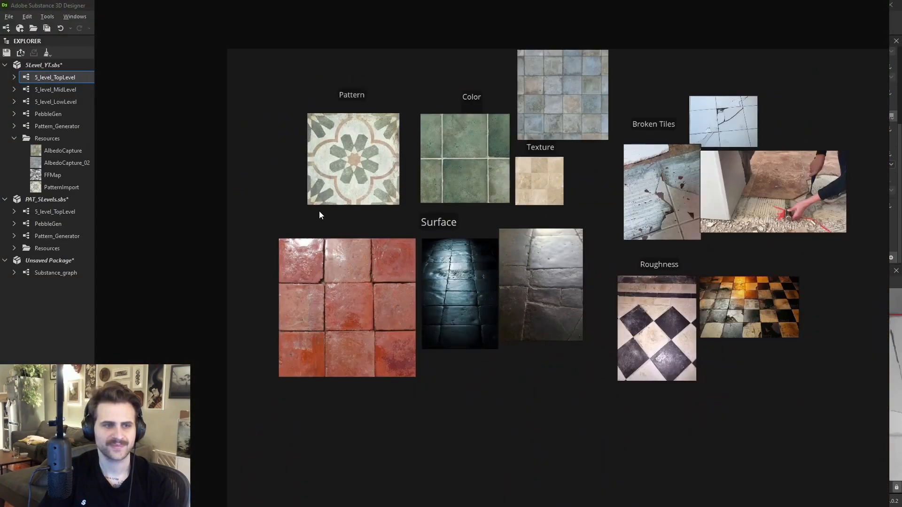
middle_click_drag(320, 211, 259, 253)
scroll(658, 172, "up", 9)
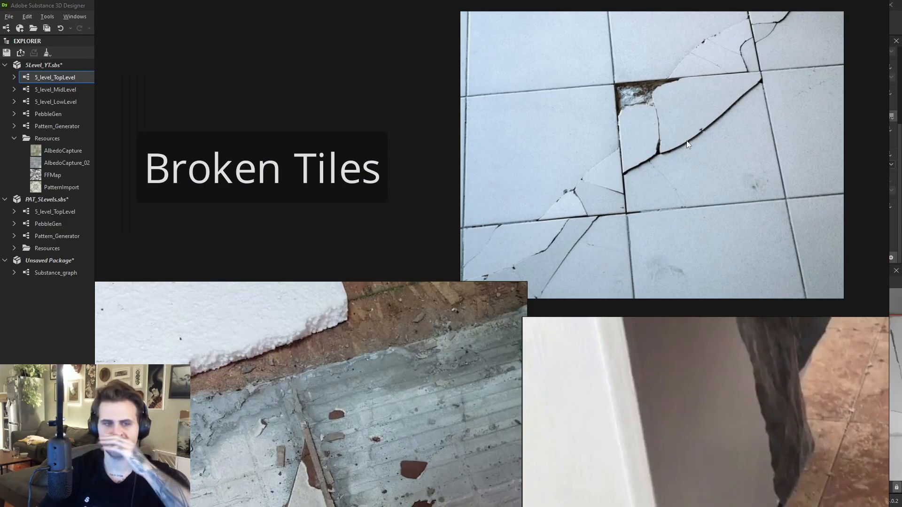
scroll(641, 167, "up", 3)
right_click_drag(641, 167, 901, 221)
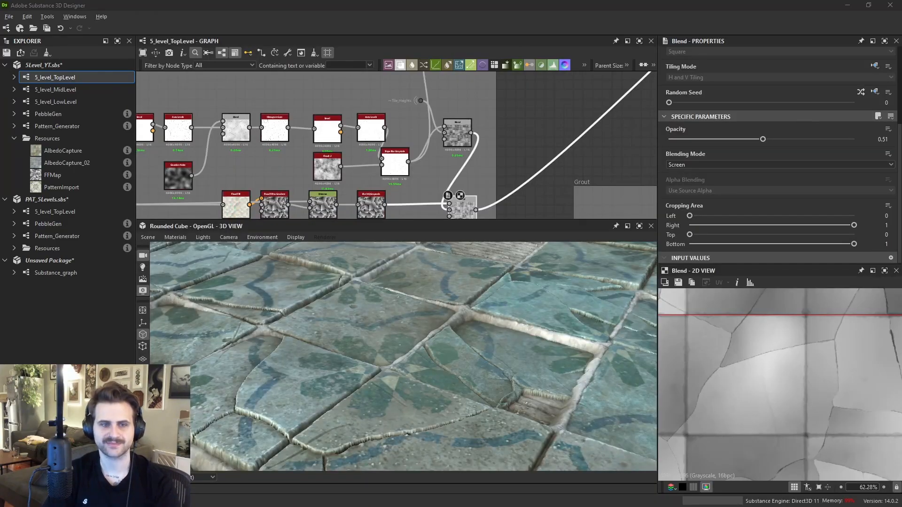
- Navigate the graph to the grout Blend node while orbiting the 3D view to examine the tile surface
scroll(525, 151, "down", 8)
middle_click_drag(498, 141, 451, 160)
left_click_drag(471, 352, 491, 280)
scroll(495, 275, "down", 5)
right_click_drag(495, 276, 512, 287, "ctrl+shift")
scroll(512, 287, "down", 4)
left_click_drag(512, 287, 517, 289)
right_click_drag(518, 289, 498, 295, "ctrl+shift")
scroll(498, 295, "down", 4)
left_click_drag(498, 295, 510, 306)
right_click_drag(502, 307, 501, 306, "ctrl+shift")
scroll(573, 212, "up", 2)
middle_click_drag(573, 212, 507, 74)
scroll(538, 149, "up", 2)
middle_click_drag(453, 175, 447, 112)
scroll(447, 112, "up", 2)
double_click(438, 100)
scroll(692, 336, "up", 3)
scroll(478, 344, "up", 8)
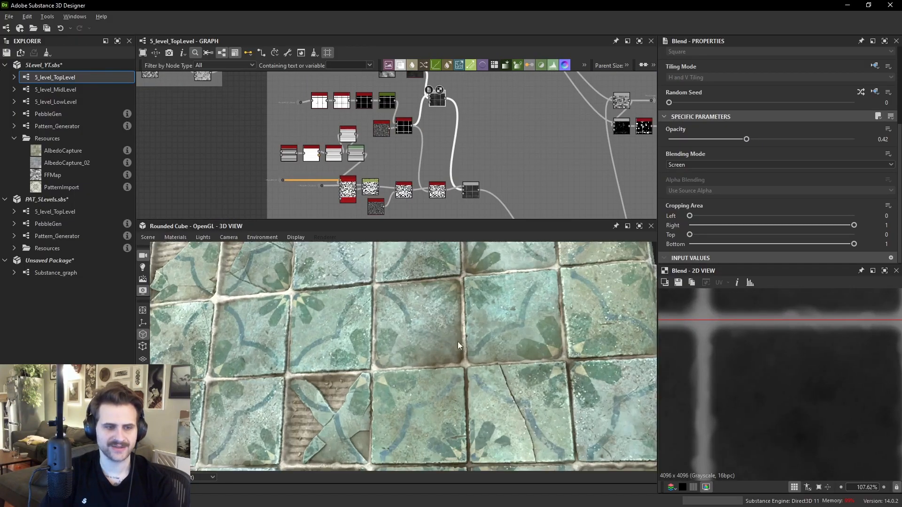
scroll(363, 148, "up", 2)
middle_click_drag(363, 148, 351, 202)
- Step through the edge detect, invert, slope blur and Blend nodes of the grout mask chain in the 2D view
double_click(288, 136)
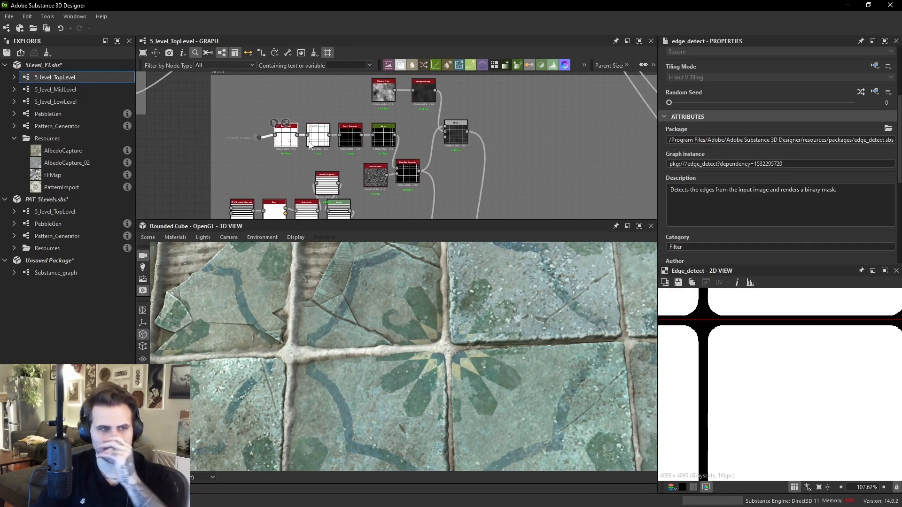
left_click(261, 137)
scroll(716, 374, "down", 4)
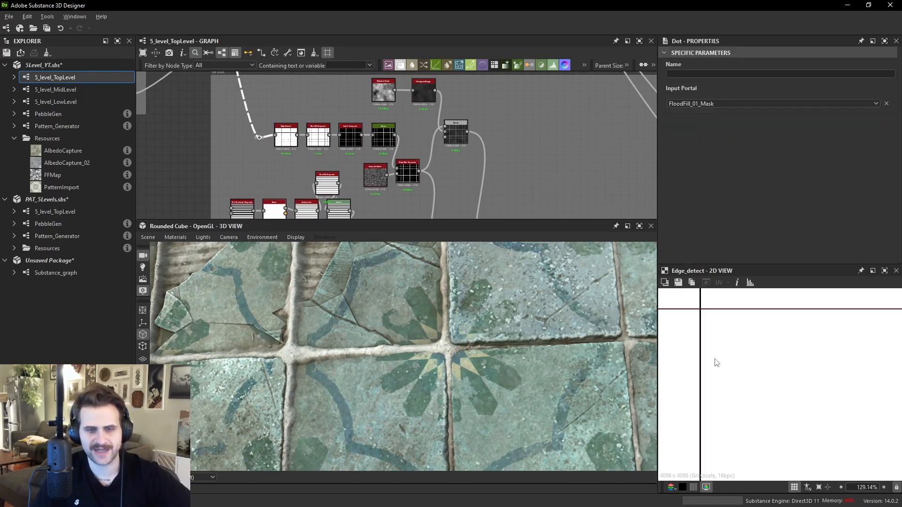
scroll(722, 381, "up", 1)
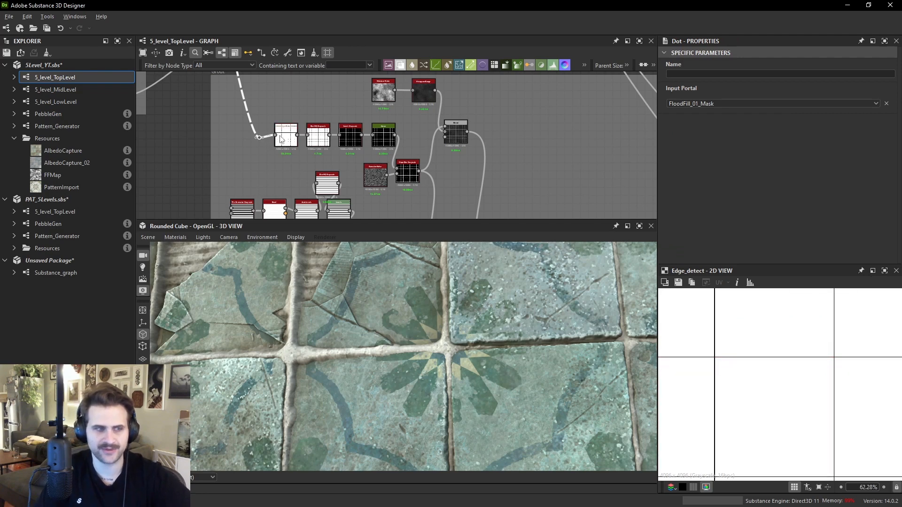
left_click(318, 136)
scroll(771, 376, "up", 2)
scroll(403, 155, "up", 2)
left_click(330, 131)
left_click(383, 135)
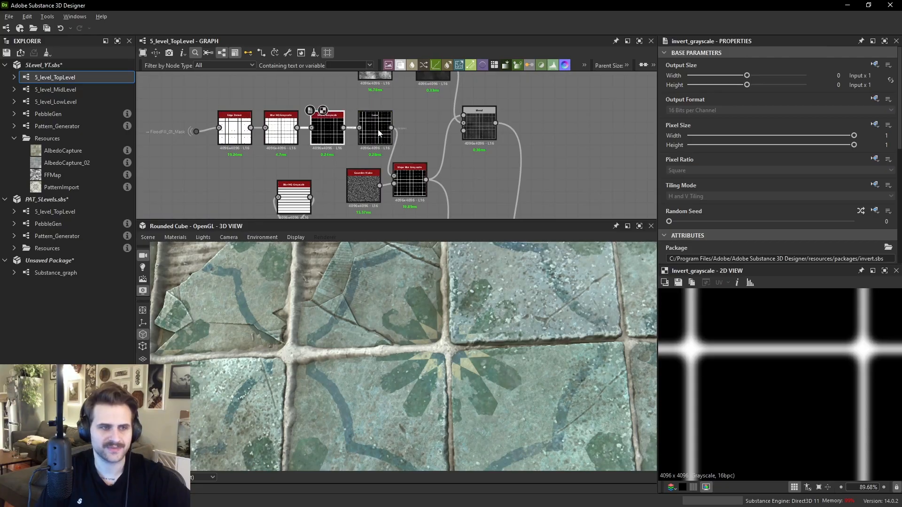
left_click(417, 187)
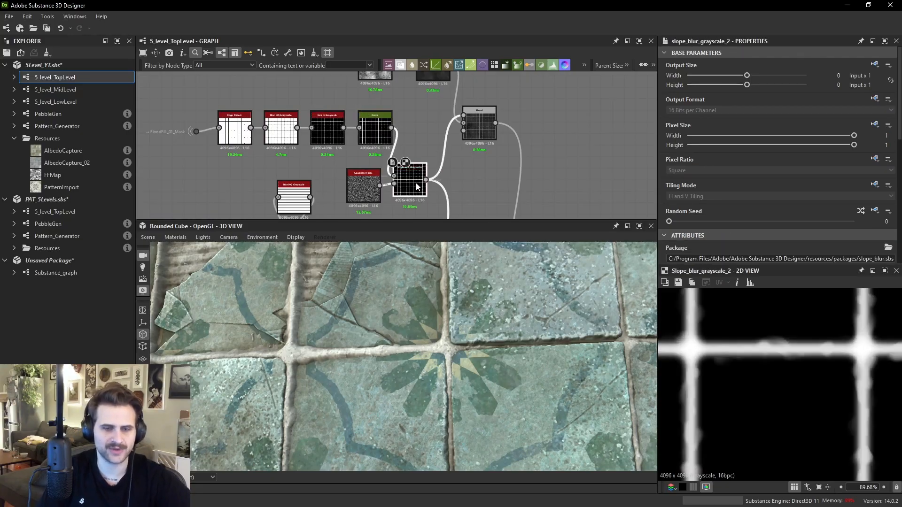
left_click(489, 135)
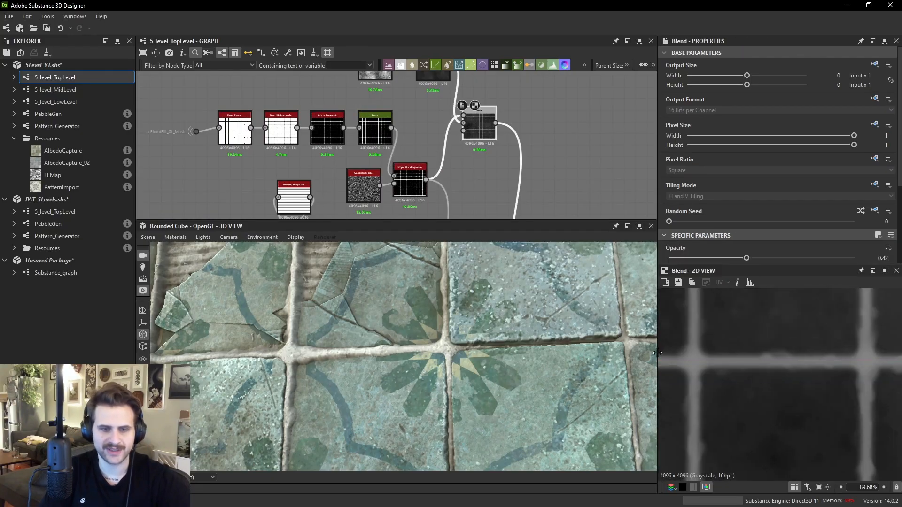
scroll(690, 255, "down", 2)
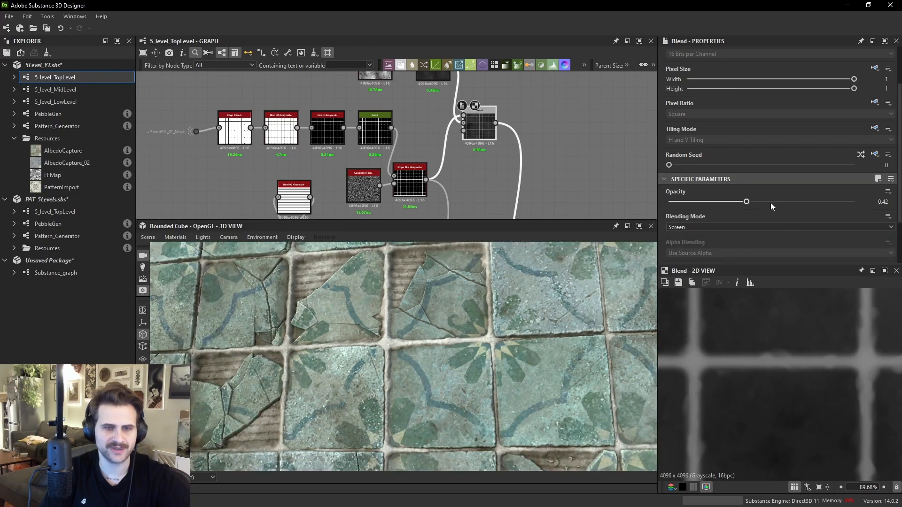
- Try raising the grout Blend node's opacity to 0.8 and undo the change
left_click(816, 202)
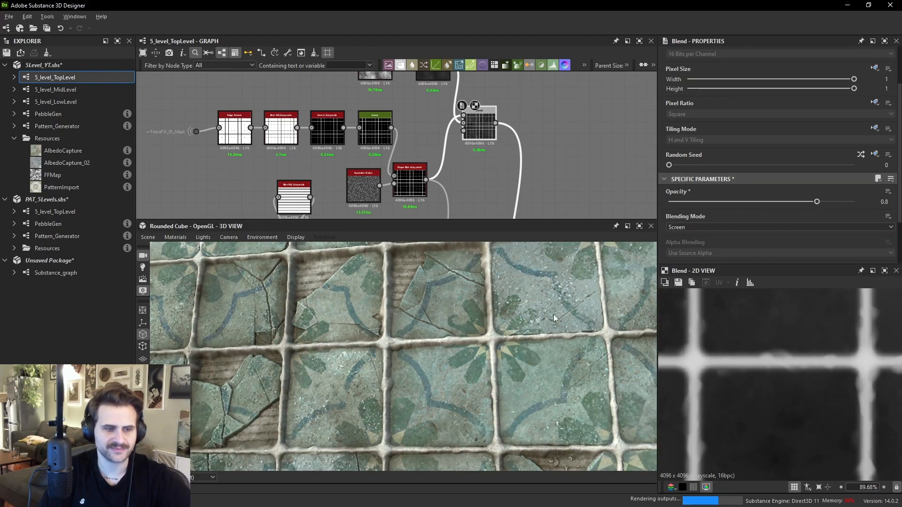
left_click_drag(497, 306, 457, 359)
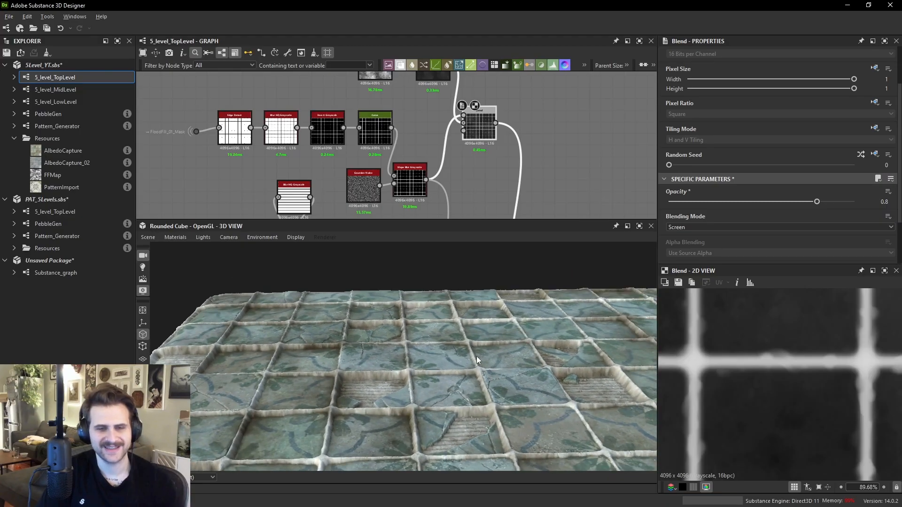
key("ctrl+z")
- Inspect the 3D preview and navigate the graph to the albedo capture chain
left_click_drag(449, 356, 478, 337)
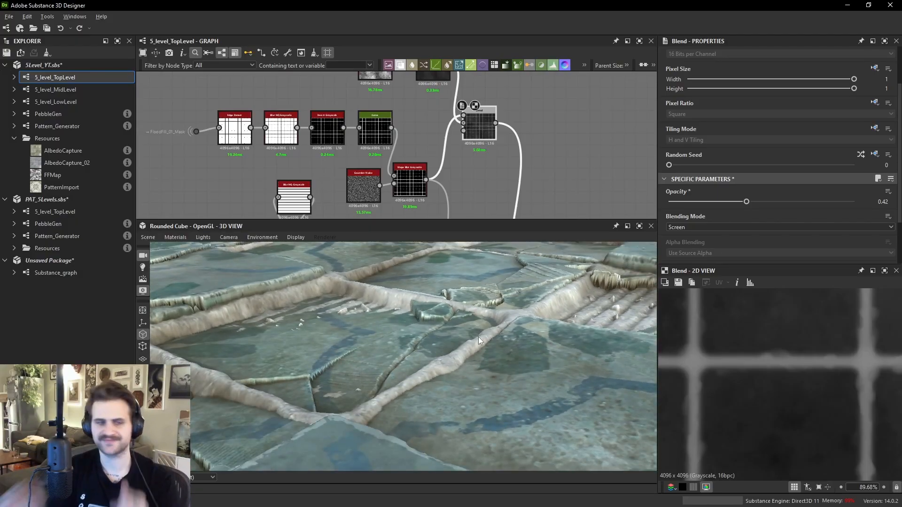
left_click_drag(411, 333, 435, 338)
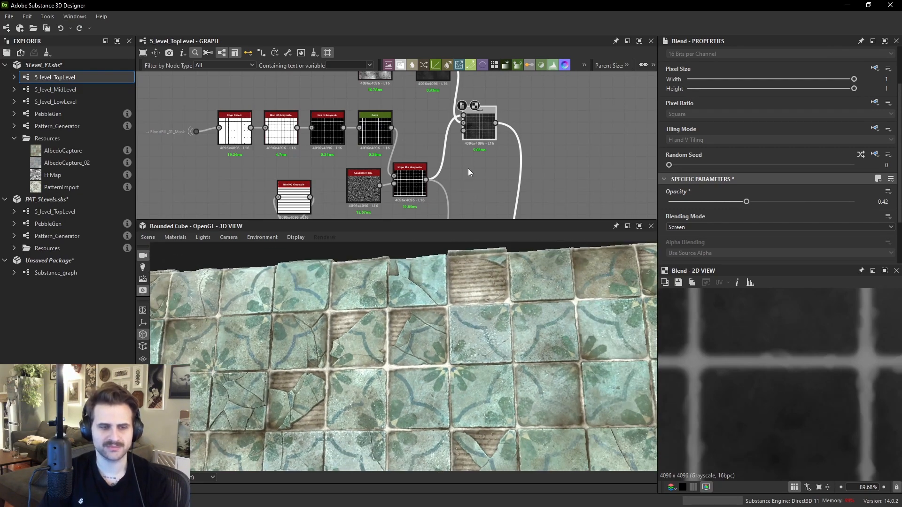
scroll(461, 159, "down", 8)
scroll(508, 131, "up", 6)
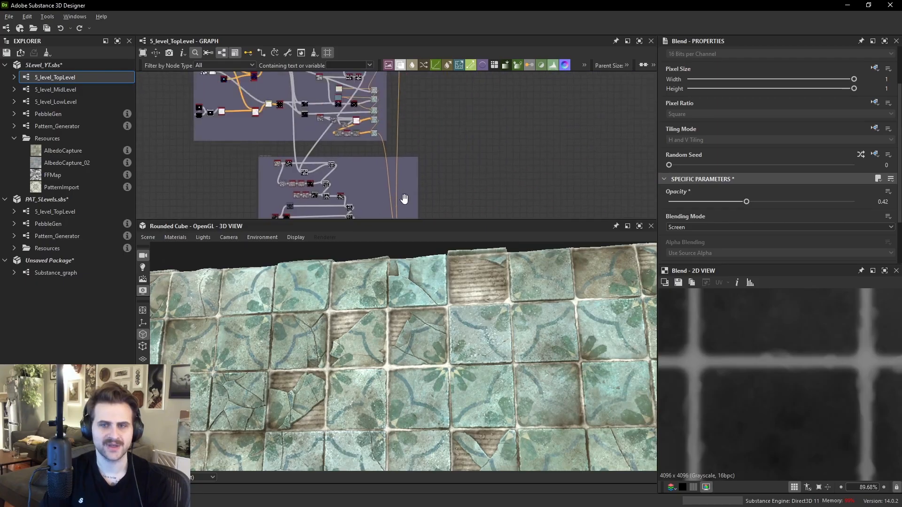
scroll(417, 121, "up", 8)
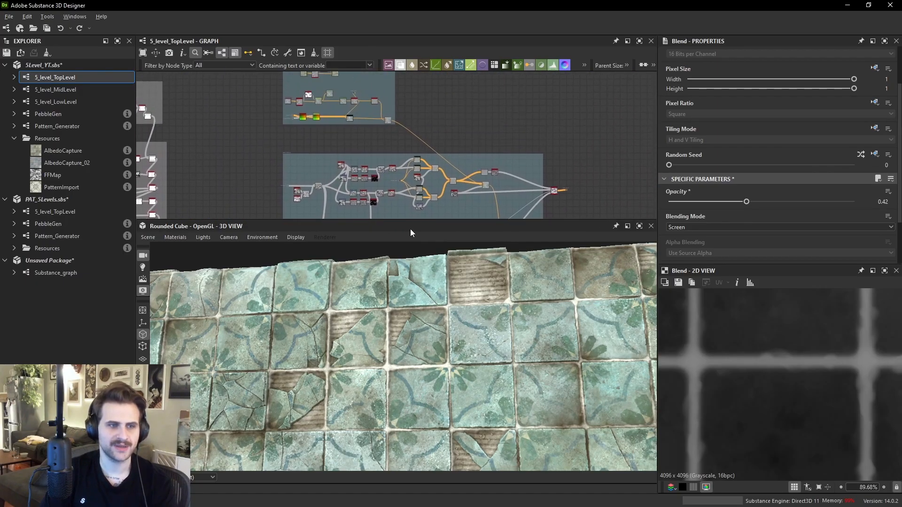
scroll(403, 127, "up", 4)
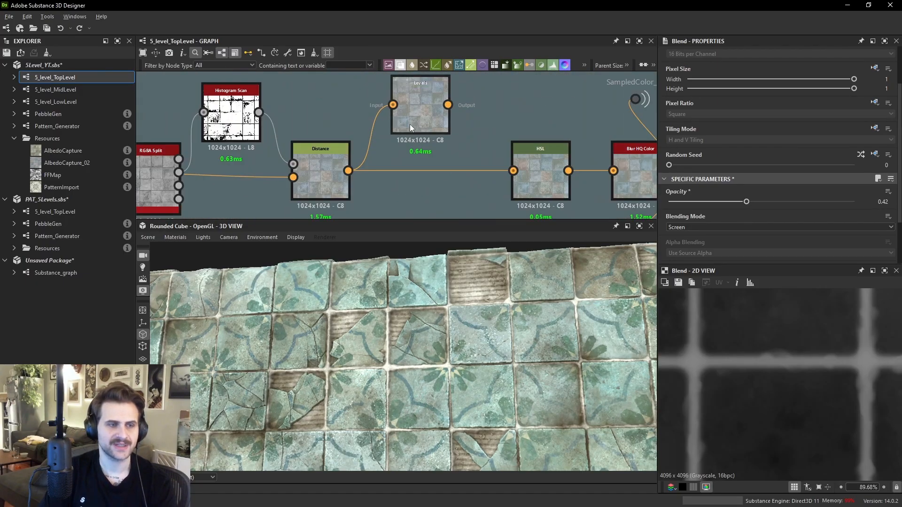
- Delete the Levels node branching off the Distance node in the albedo capture chain
scroll(448, 175, "down", 1)
left_click(443, 168)
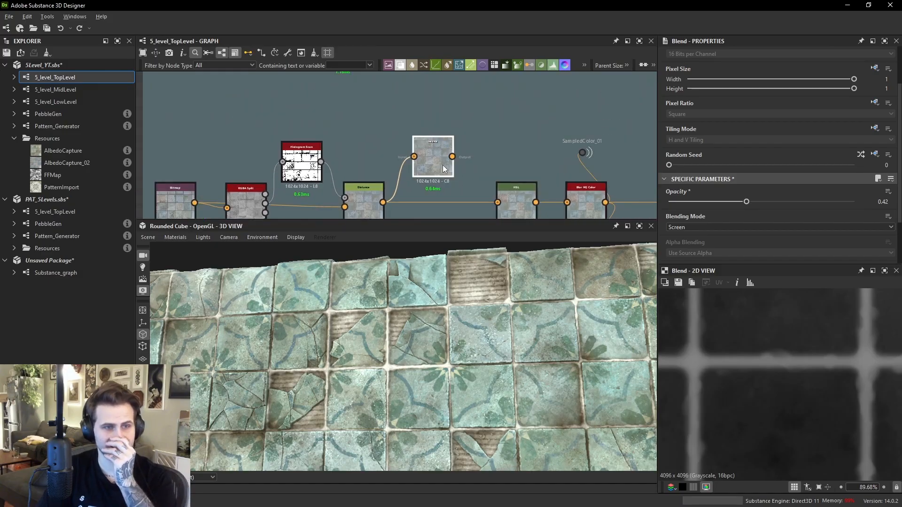
key("Delete")
left_click_drag(372, 201, 393, 197)
double_click(393, 197)
middle_click_drag(223, 203, 266, 146)
middle_click_drag(453, 131, 423, 157)
left_click(422, 157)
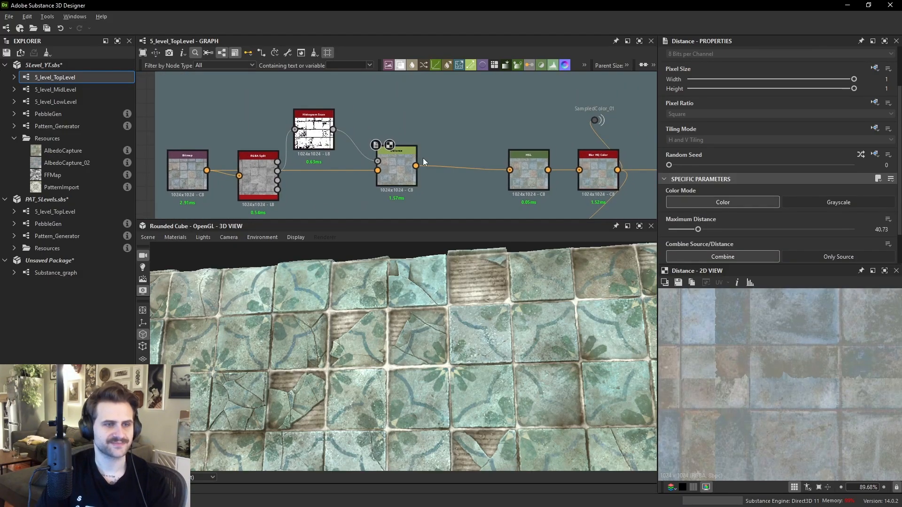
- Examine the Histogram Scan, RGBA Split and Distance nodes of the albedo capture chain
middle_click_drag(491, 136, 409, 138)
left_click_drag(389, 156, 477, 164)
left_click(458, 130)
scroll(352, 156, "up", 2)
middle_click_drag(296, 120, 366, 113)
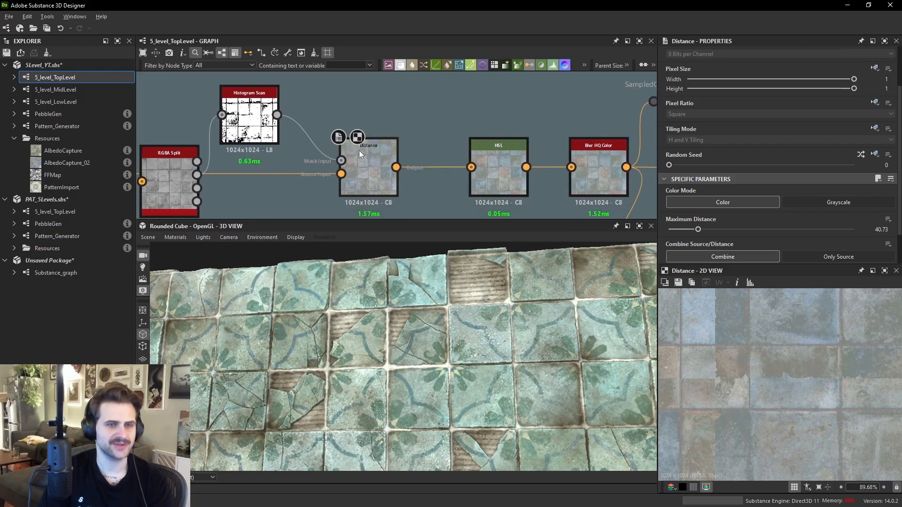
scroll(403, 210, "down", 1)
middle_click_drag(403, 210, 474, 183)
- View the AlbedoCapture_02 bitmap in the 2D view, checking its individual colour channels
double_click(197, 158)
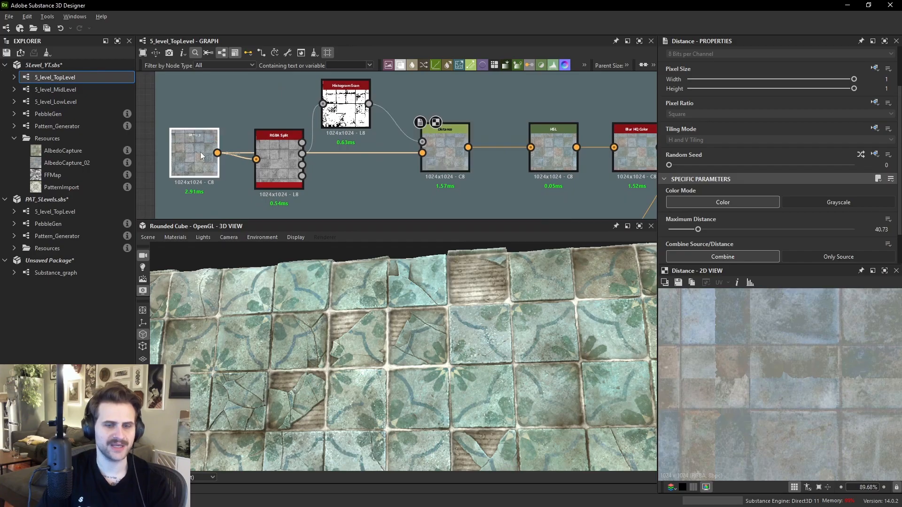
middle_click_drag(787, 385, 742, 306)
scroll(802, 366, "down", 2)
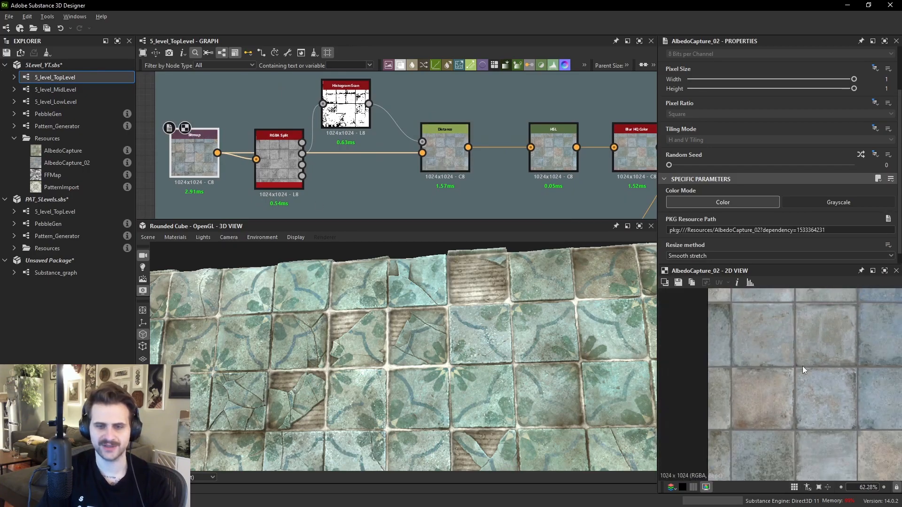
scroll(810, 363, "up", 7)
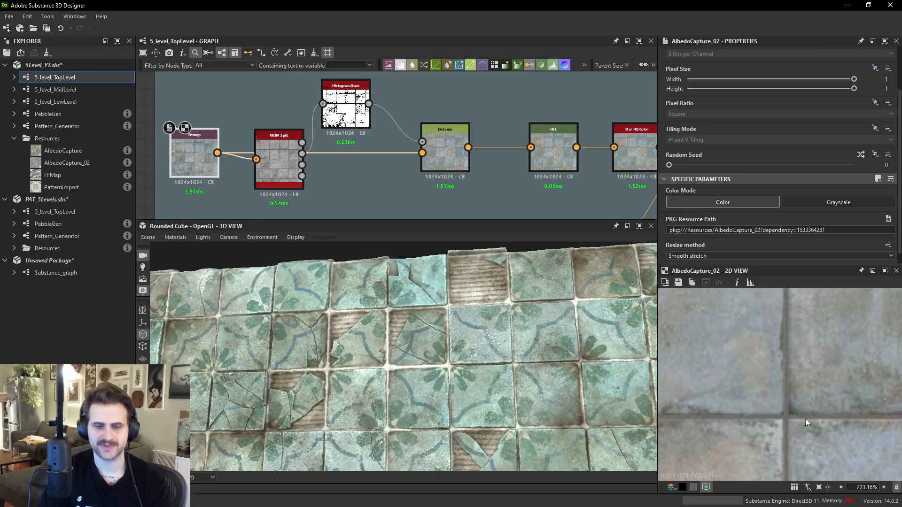
scroll(295, 153, "up", 1)
double_click(288, 153)
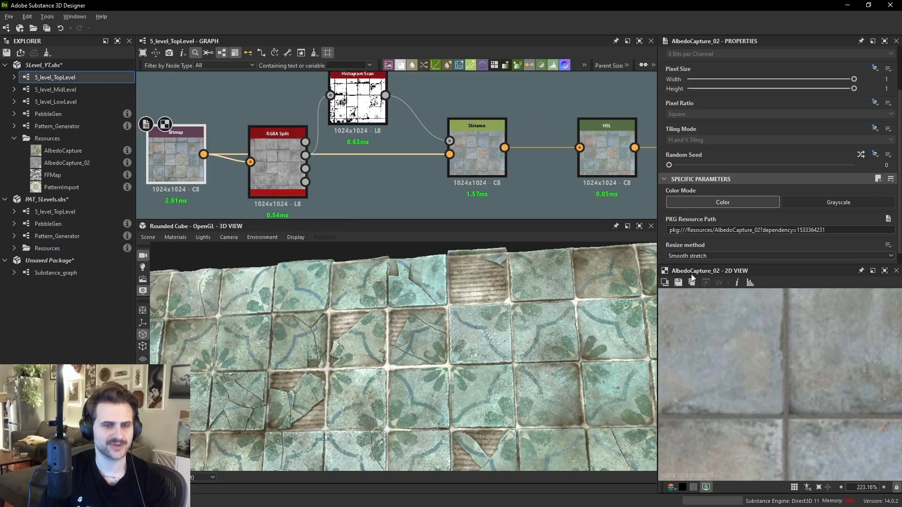
scroll(766, 358, "down", 9)
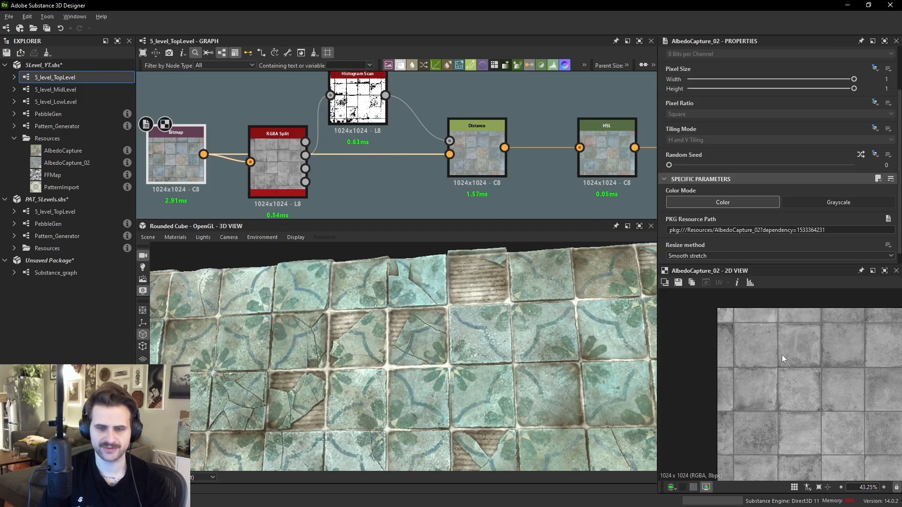
key("b")
key("a")
key("a")
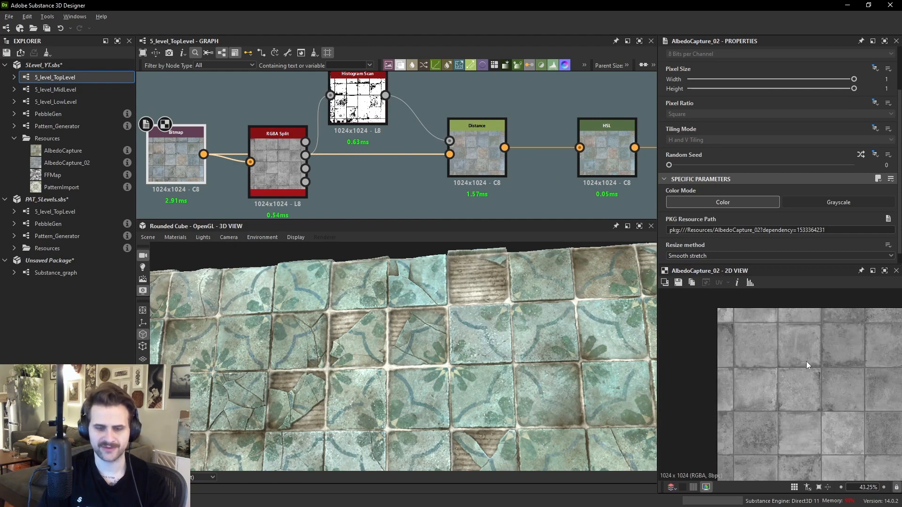
scroll(818, 362, "up", 3)
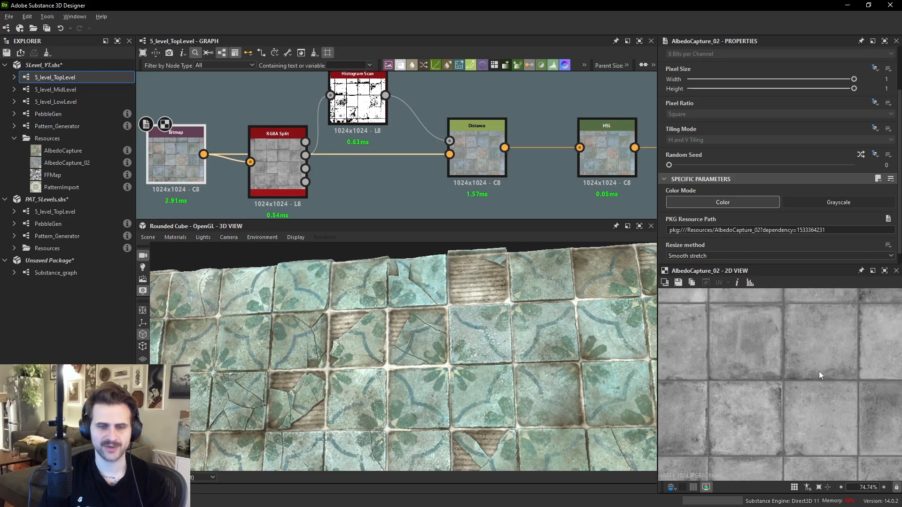
scroll(819, 371, "down", 4)
scroll(821, 374, "up", 2)
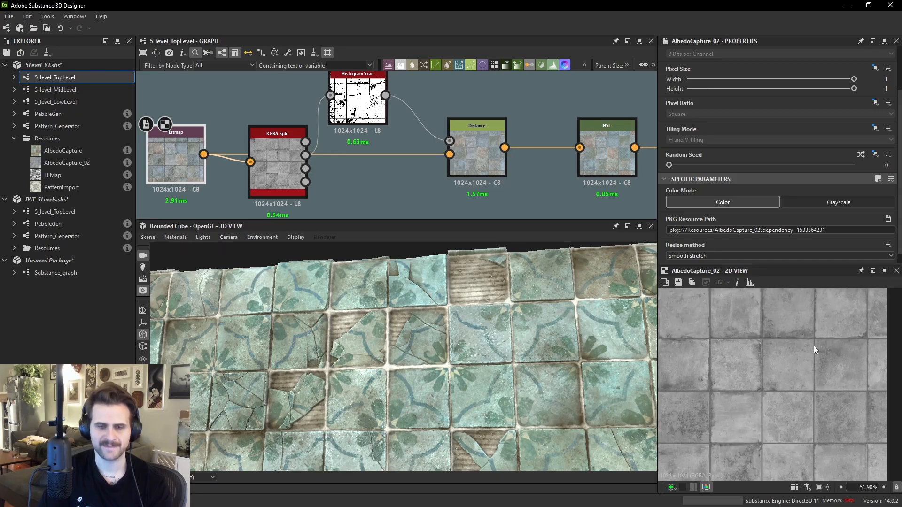
- Inspect the RGBA Split green channel, Histogram Scan and Distance node outputs in the 2D view
left_click(305, 155)
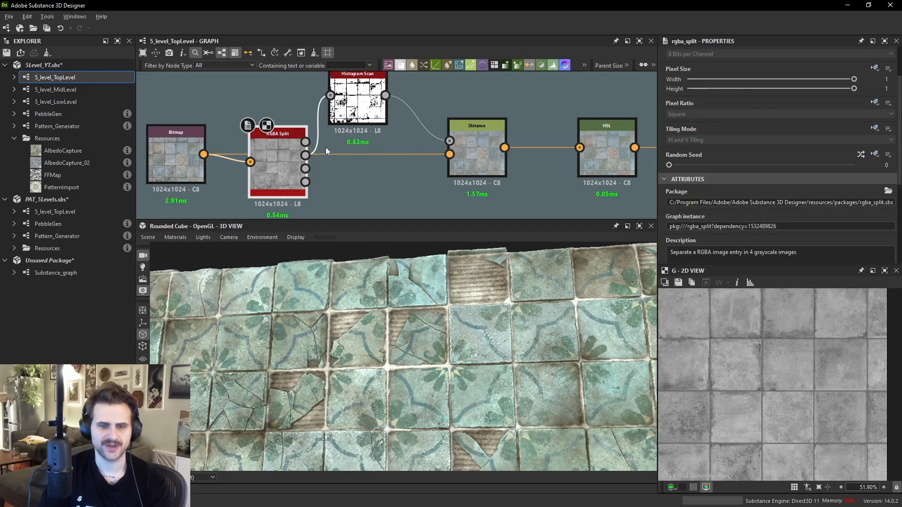
middle_click_drag(358, 103, 396, 175)
double_click(400, 178)
scroll(753, 341, "up", 5)
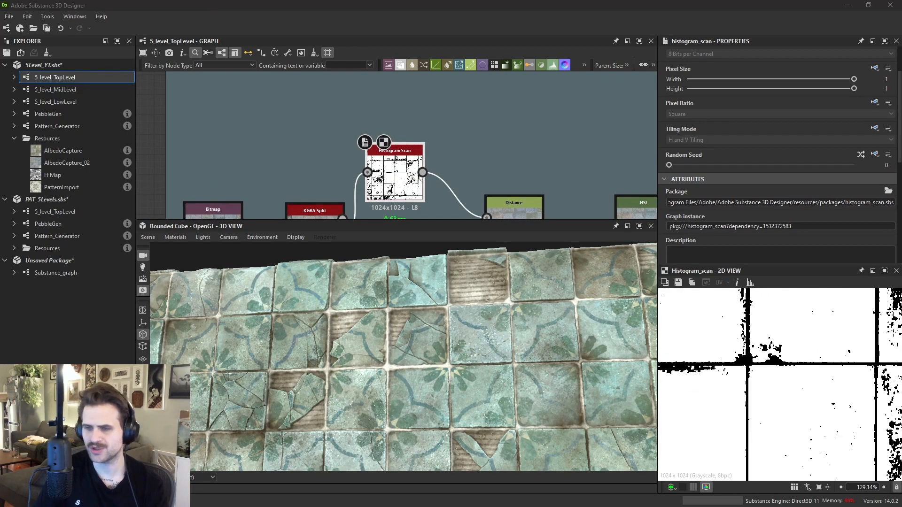
middle_click_drag(494, 191, 487, 126)
double_click(517, 174)
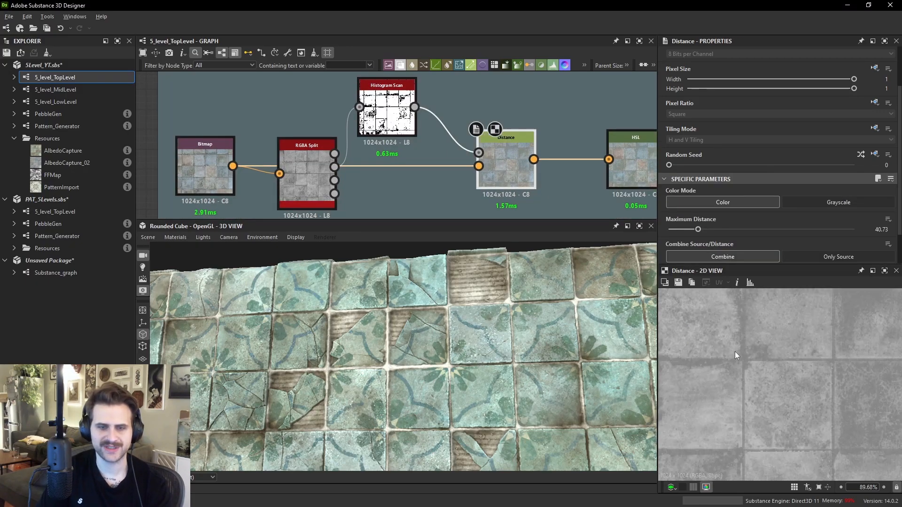
scroll(797, 355, "down", 2)
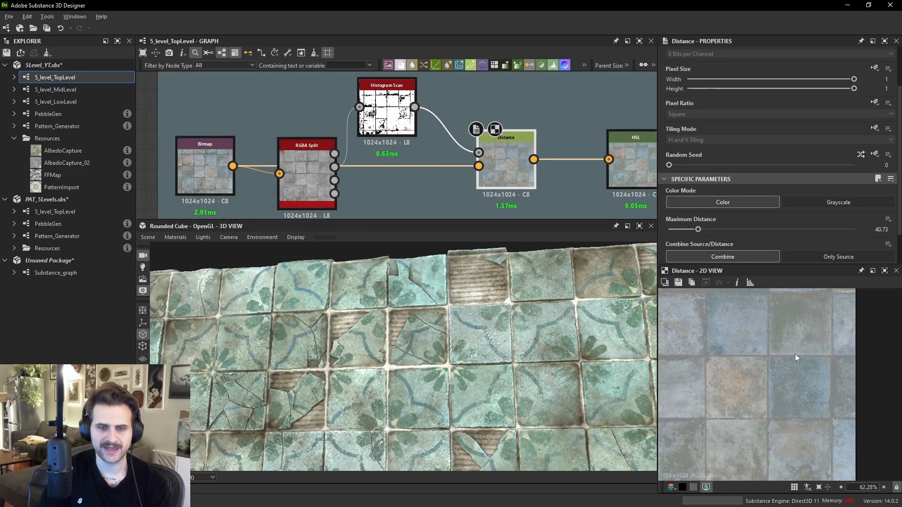
- Examine the Distance, HSL and Blur HQ Color node outputs in the albedo capture chain
double_click(479, 166)
double_click(498, 165)
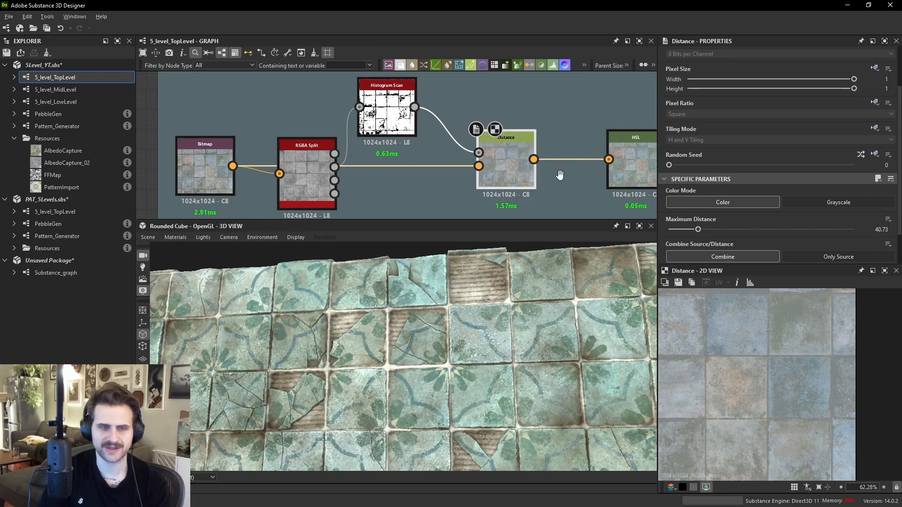
middle_click_drag(566, 181, 451, 175)
double_click(529, 154)
middle_click_drag(529, 149, 338, 135)
double_click(455, 140)
scroll(760, 339, "down", 3)
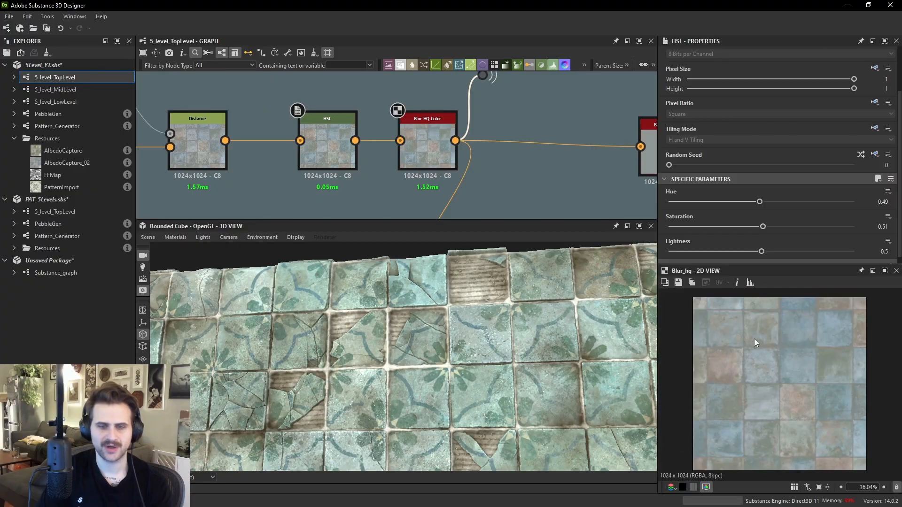
scroll(482, 130, "down", 4)
middle_click_drag(477, 137, 493, 72)
scroll(468, 155, "up", 4)
scroll(485, 112, "up", 1)
middle_click_drag(506, 131, 477, 12)
scroll(509, 165, "down", 6)
middle_click_drag(509, 164, 451, 41)
middle_click_drag(559, 129, 547, 147)
scroll(559, 141, "up", 3)
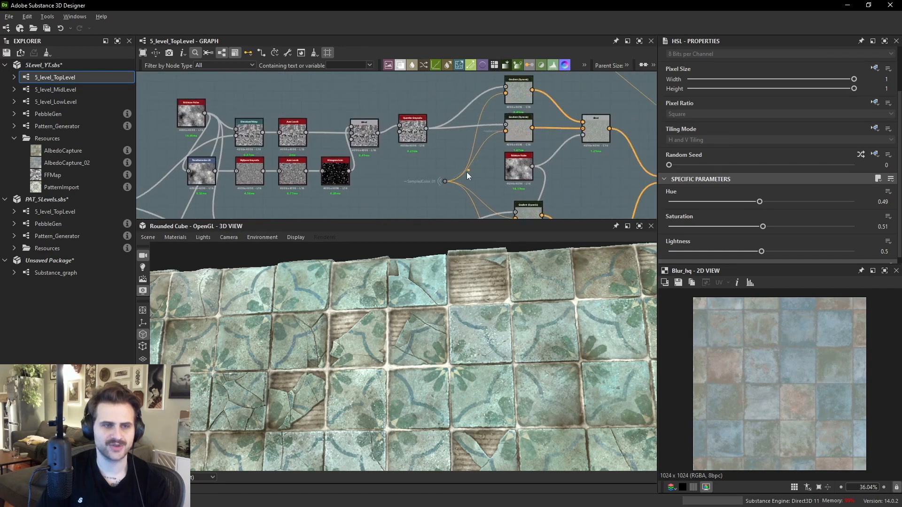
scroll(494, 155, "up", 2)
- Compare the Gradient (Dynamic) nodes and set the vertical gradient's input position to 0.6
double_click(534, 120)
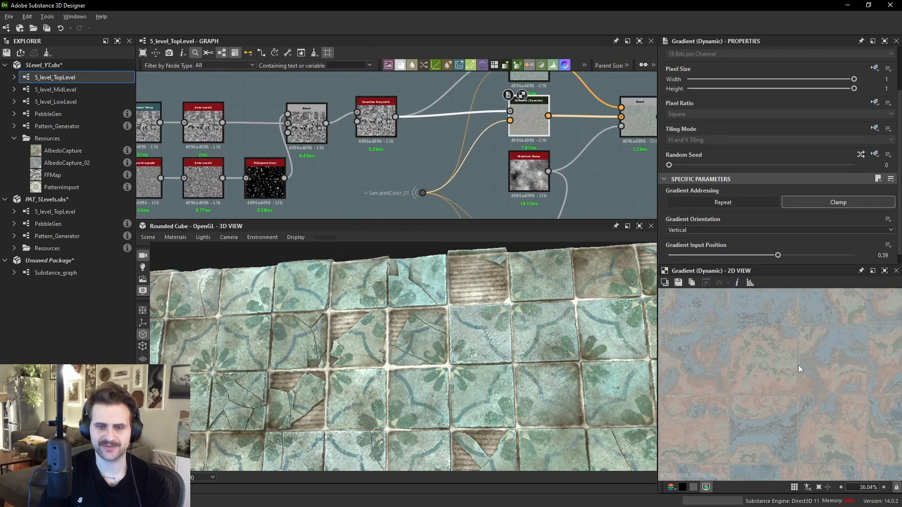
middle_click_drag(798, 365, 792, 398)
double_click(539, 116)
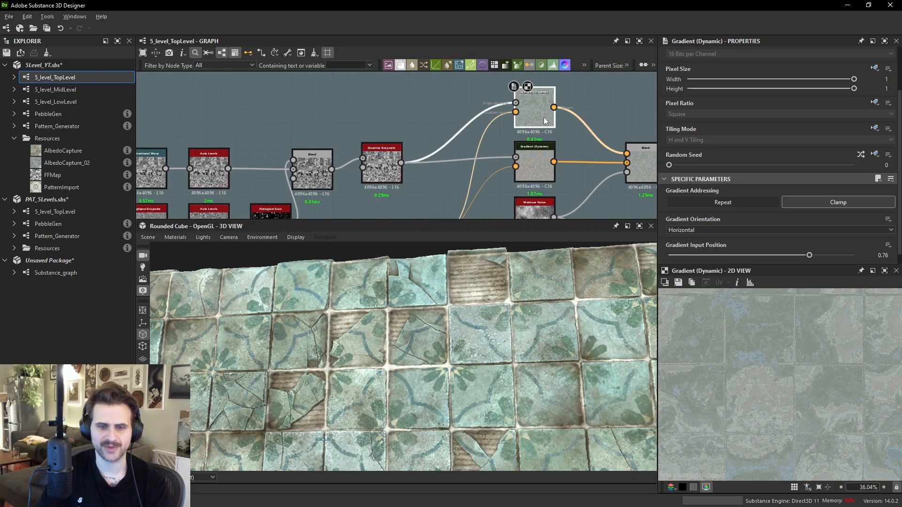
double_click(534, 167)
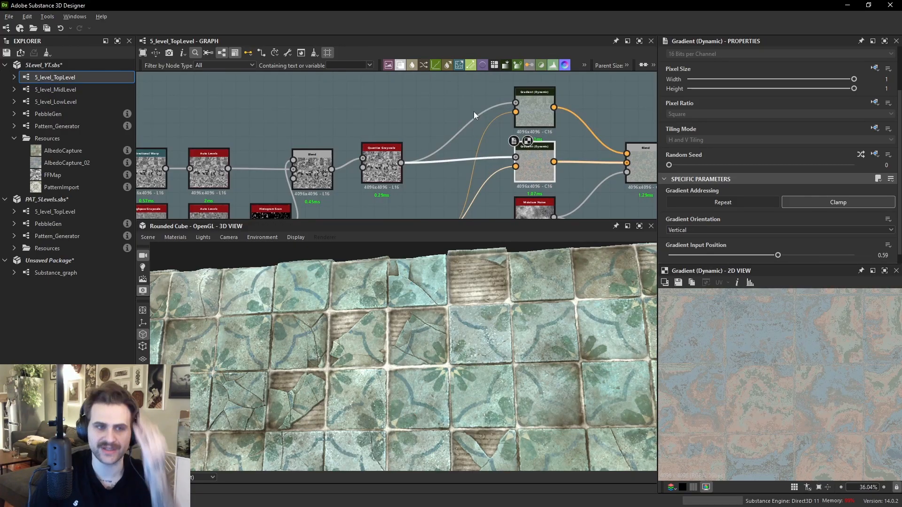
double_click(540, 116)
middle_click_drag(540, 116, 477, 118)
double_click(469, 151)
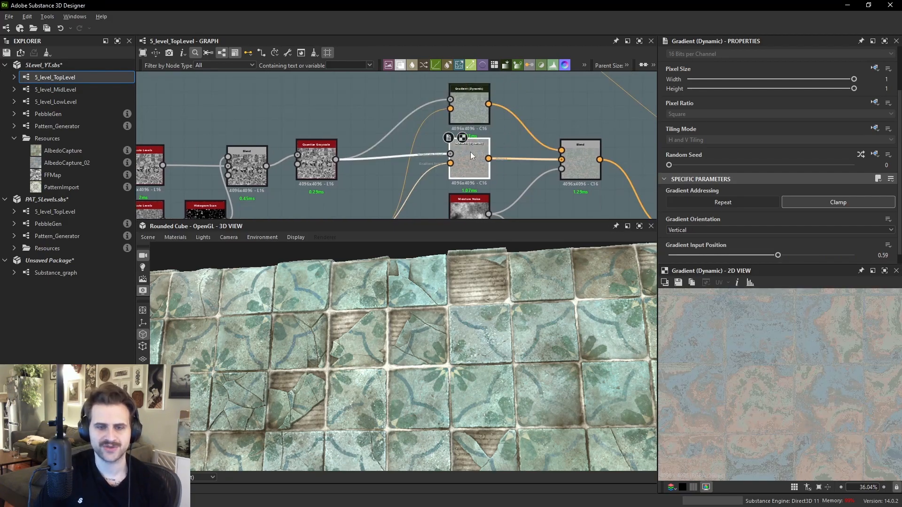
double_click(459, 112)
double_click(468, 157)
mouse_move(785, 255)
left_mouse_down()
mouse_move(802, 255)
mouse_move(779, 260)
left_mouse_up()
- Examine the Blend nodes mixing the gradients and moisture noise, checking their blending modes and outputs
double_click(574, 162)
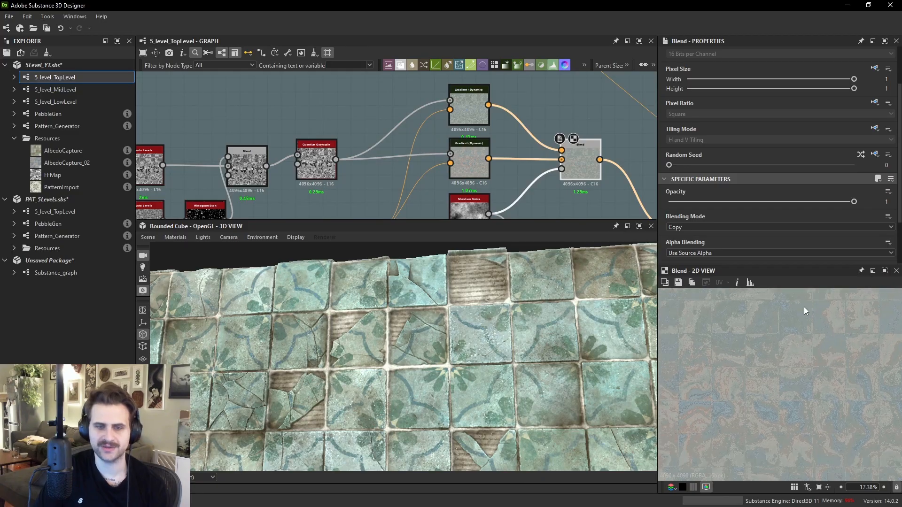
left_click(562, 168)
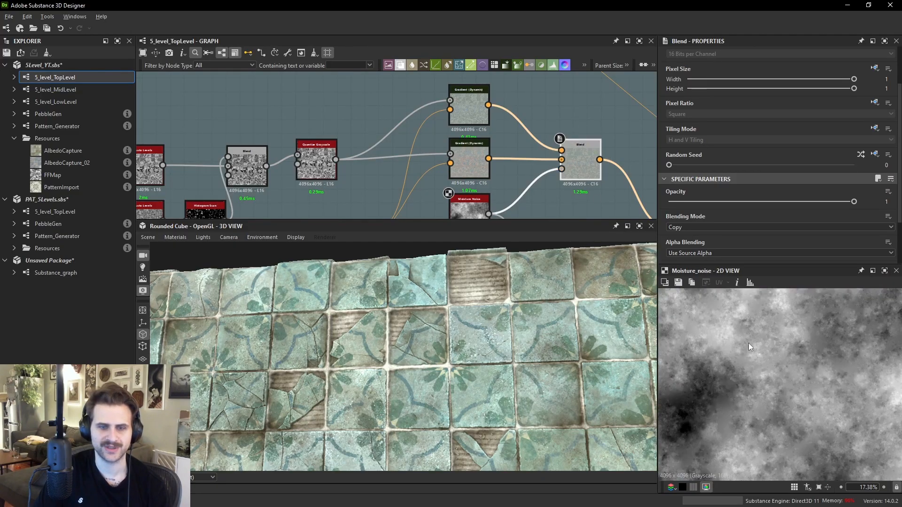
double_click(587, 157)
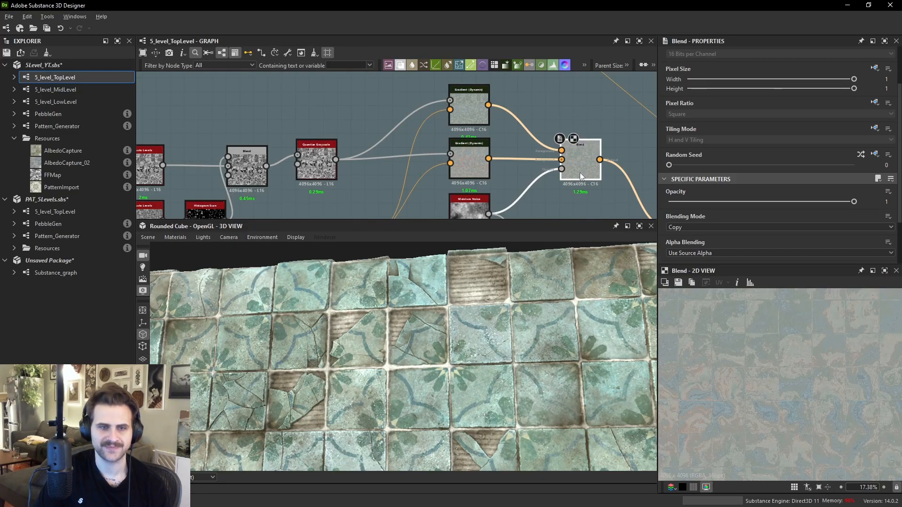
middle_click_drag(581, 165, 489, 119)
left_click(540, 164)
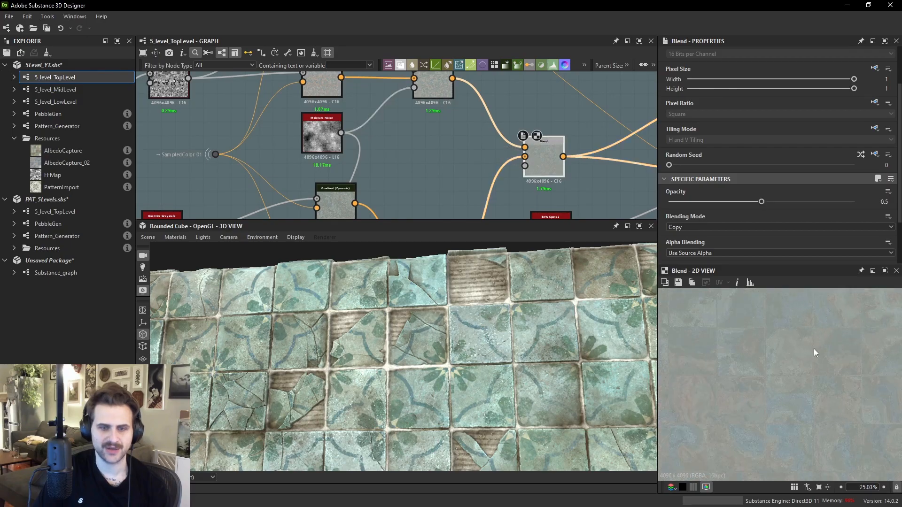
scroll(803, 343, "down", 3)
middle_click_drag(582, 171, 389, 124)
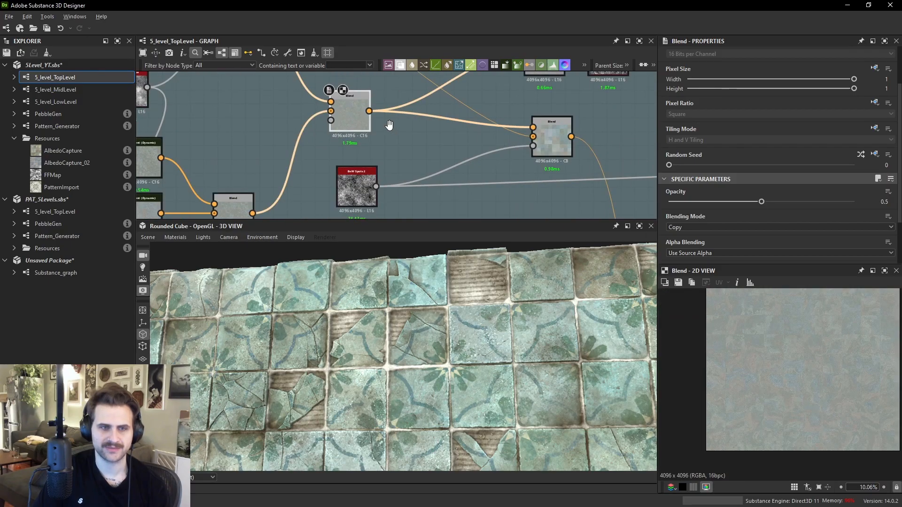
double_click(570, 143)
scroll(814, 413, "up", 5)
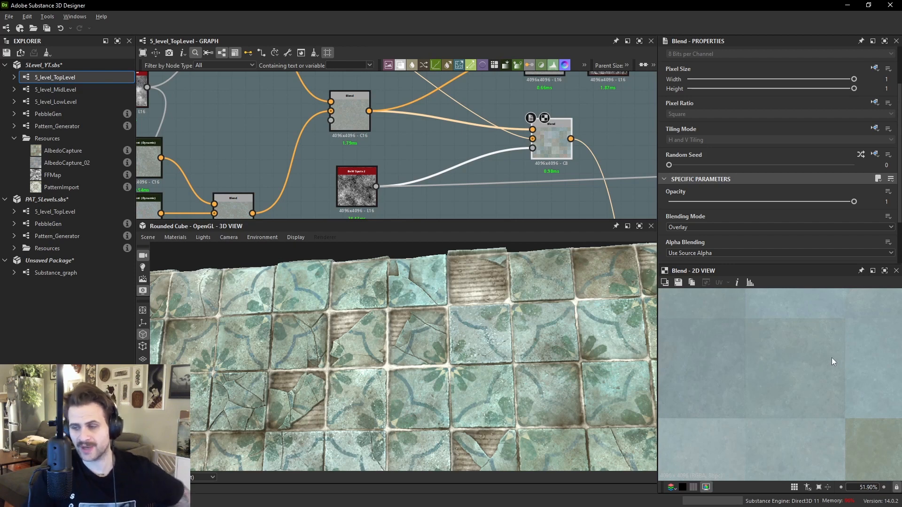
scroll(379, 128, "down", 5)
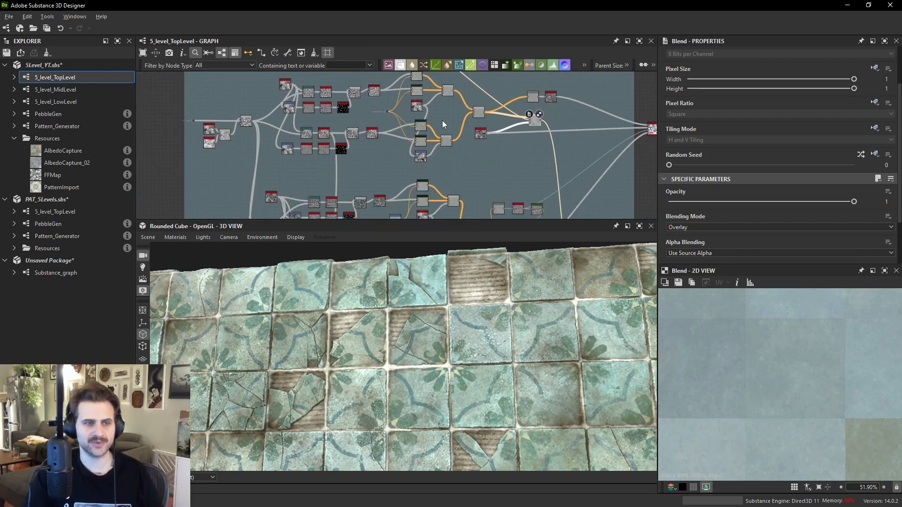
scroll(426, 124, "up", 1)
middle_click_drag(413, 93, 438, 130)
scroll(440, 109, "up", 2)
double_click(496, 125)
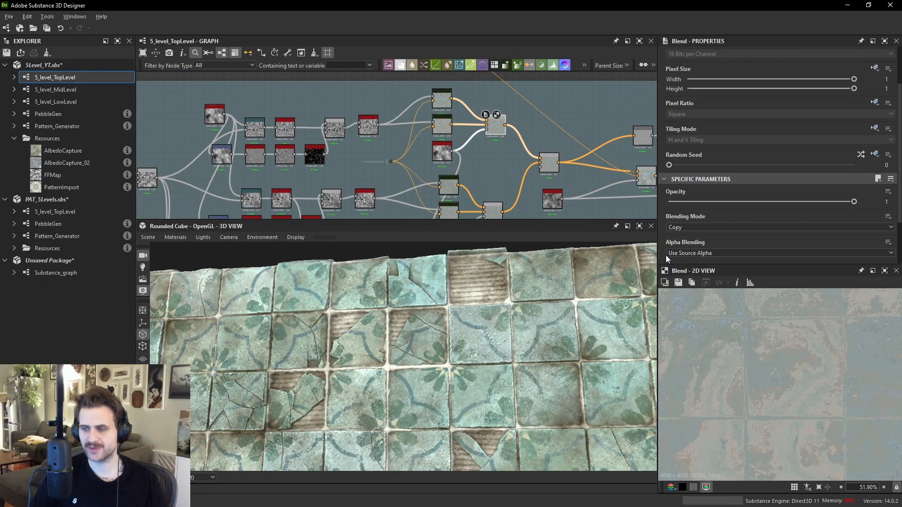
scroll(447, 106, "up", 2)
middle_click_drag(447, 106, 251, 113)
double_click(435, 131)
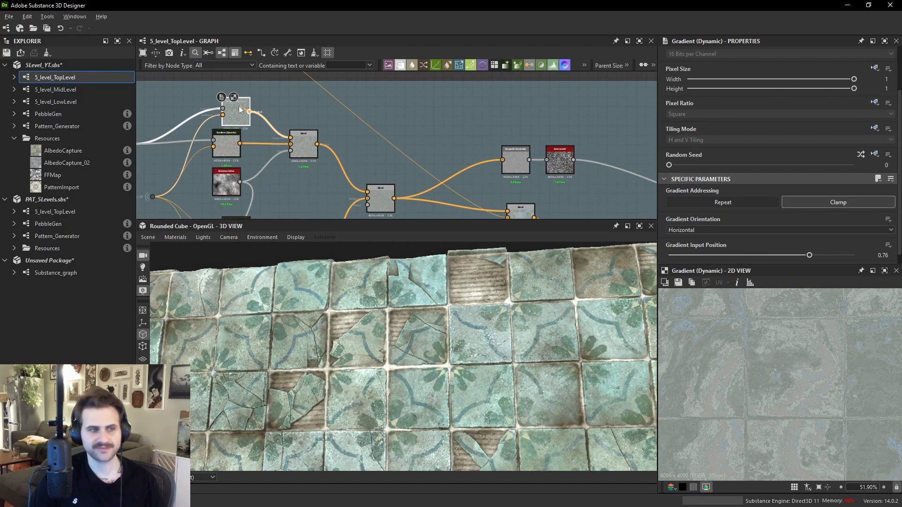
left_click(227, 146)
scroll(224, 139, "up", 4)
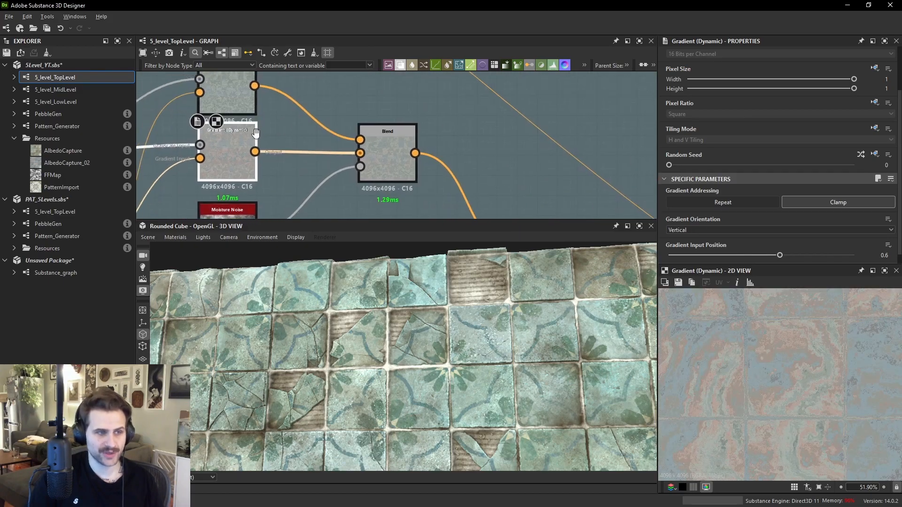
left_click(388, 154)
middle_click_drag(388, 150, 498, 173)
scroll(497, 172, "down", 1)
scroll(461, 101, "down", 4)
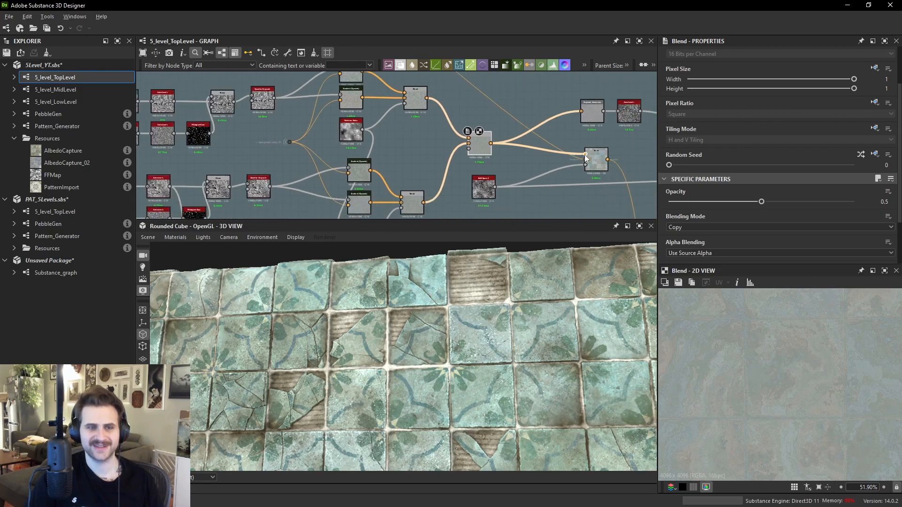
left_click(591, 158)
scroll(804, 361, "up", 4)
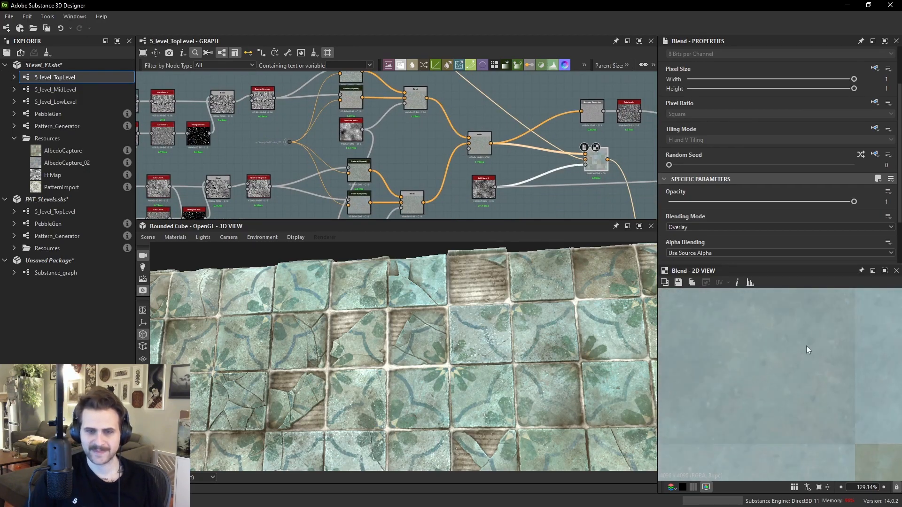
scroll(809, 359, "down", 2)
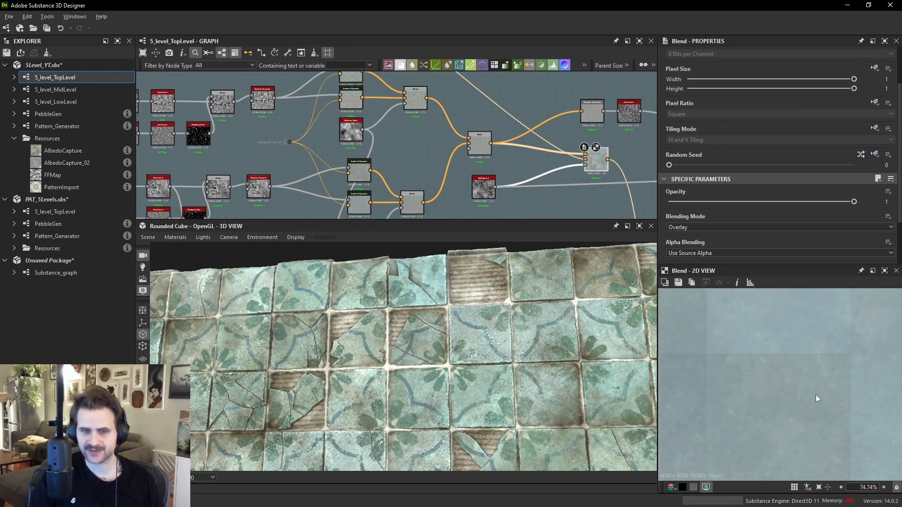
scroll(786, 371, "down", 2)
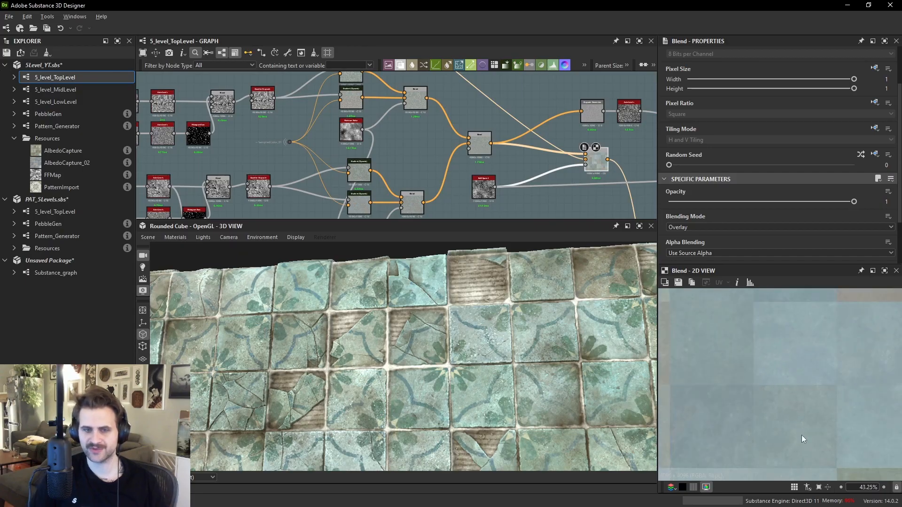
middle_click_drag(829, 418, 834, 403)
scroll(533, 143, "down", 1)
middle_click_drag(539, 170, 511, 66)
middle_click_drag(576, 207, 531, 122)
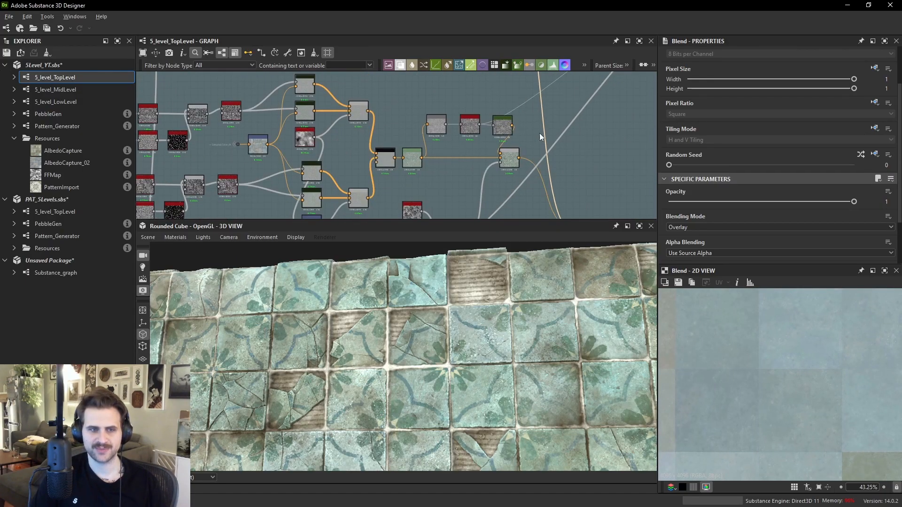
middle_click_drag(549, 189, 507, 103)
- Inspect the Overlay, Soft Light and Add Sub blends and the Distance node feeding the tile colour variation
double_click(537, 144)
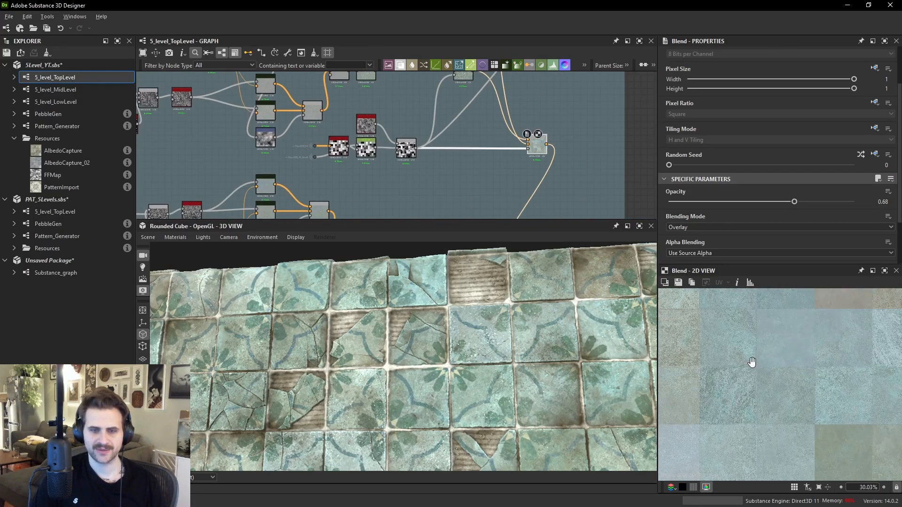
scroll(762, 380, "up", 2)
middle_click_drag(463, 97, 473, 134)
double_click(469, 107)
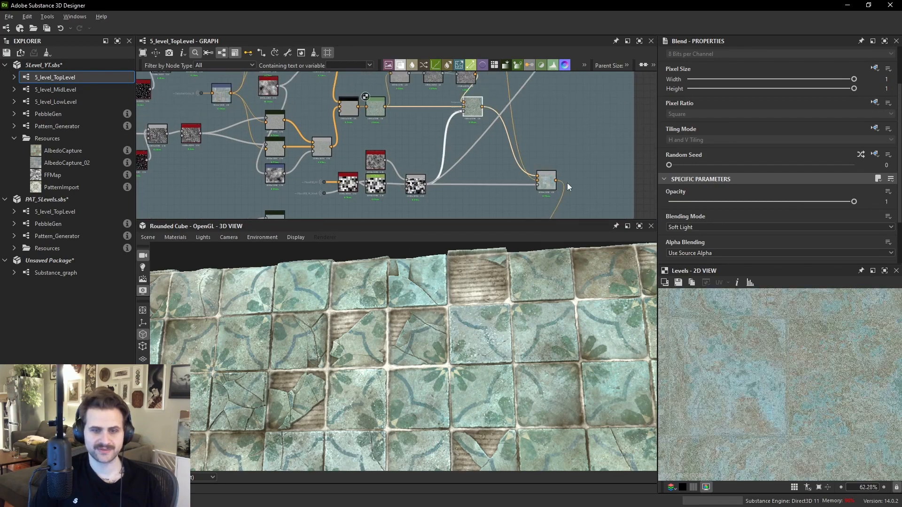
scroll(800, 362, "down", 3)
scroll(826, 386, "down", 2)
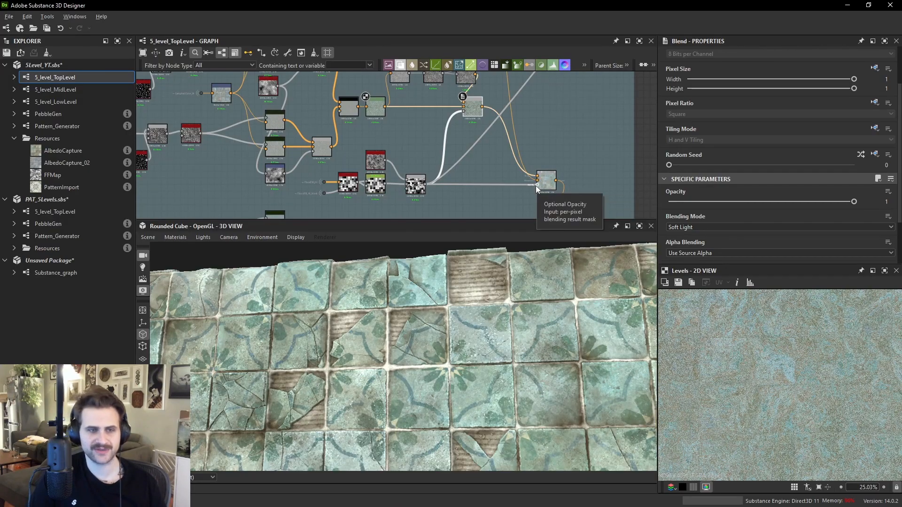
double_click(415, 184)
scroll(827, 377, "up", 2)
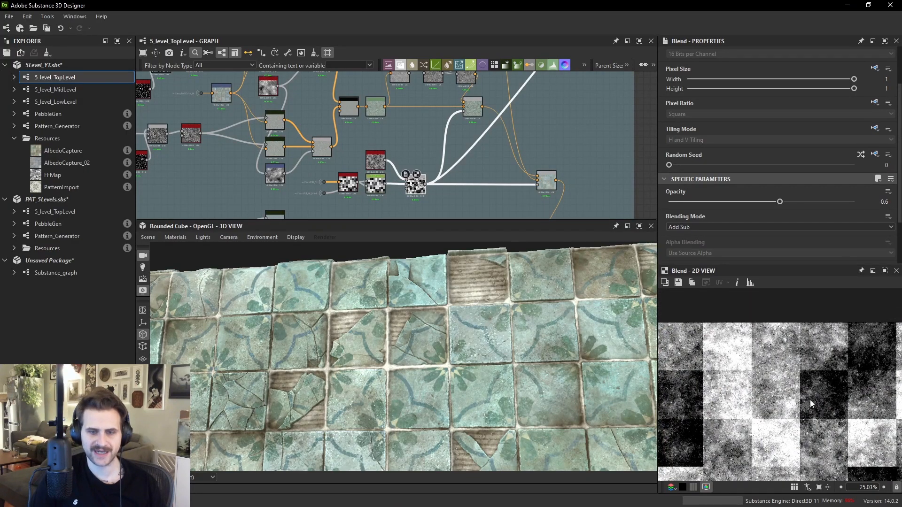
scroll(359, 158, "up", 3)
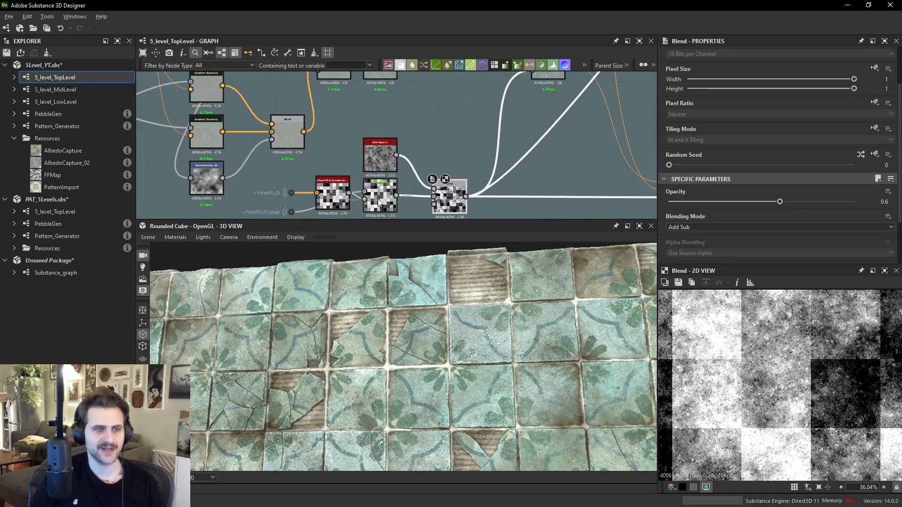
double_click(375, 184)
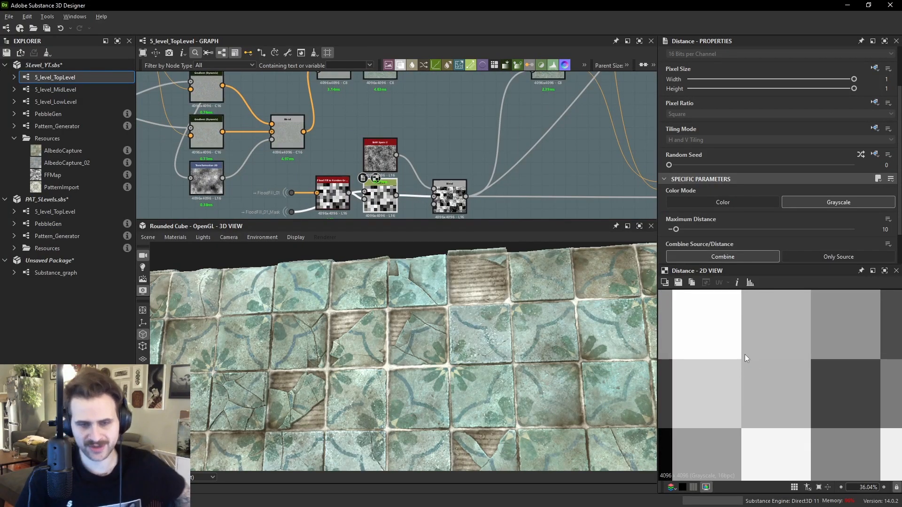
double_click(449, 197)
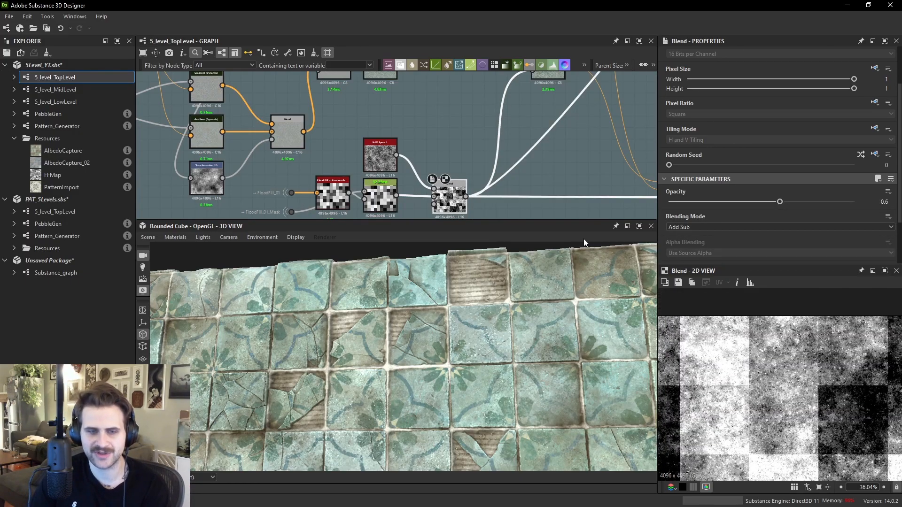
middle_click_drag(635, 191, 539, 155)
double_click(583, 161)
- Inspect the tile material surface up close in the 3D view
scroll(801, 391, "down", 2)
key("space")
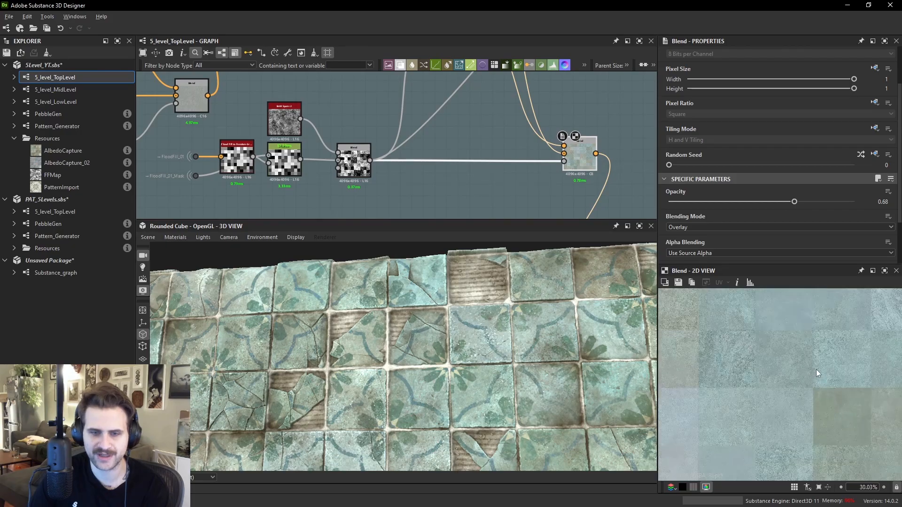
scroll(814, 372, "up", 5)
scroll(550, 337, "up", 5)
scroll(529, 337, "up", 5)
middle_click_drag(536, 406, 467, 337)
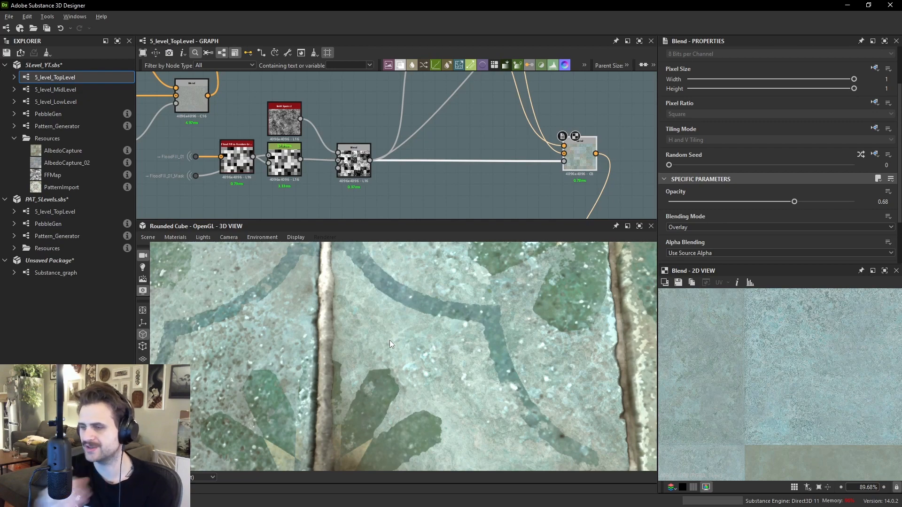
scroll(450, 352, "down", 4)
scroll(529, 164, "down", 6)
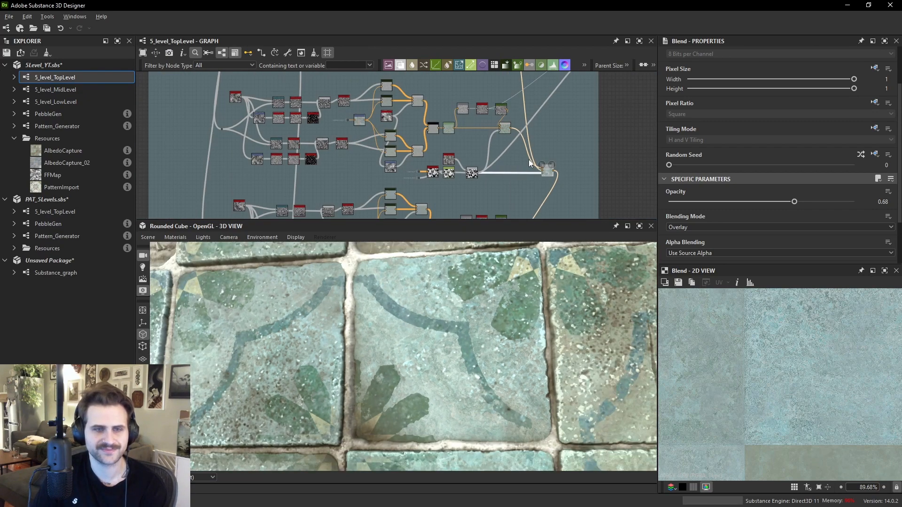
- Locate the Pixel Processor node in the albedo capture chain and view its output
middle_click_drag(505, 120, 490, 162)
scroll(500, 133, "down", 4)
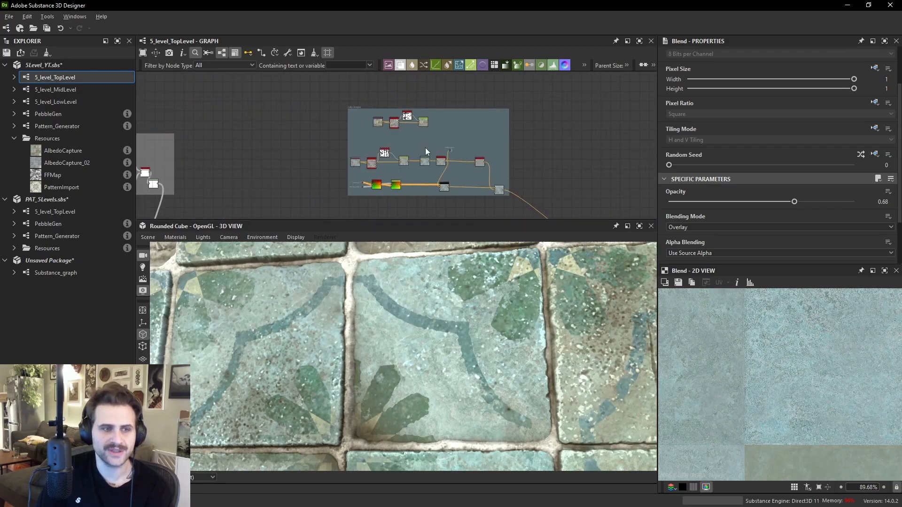
scroll(425, 148, "up", 8)
left_click(418, 208)
scroll(824, 343, "down", 8)
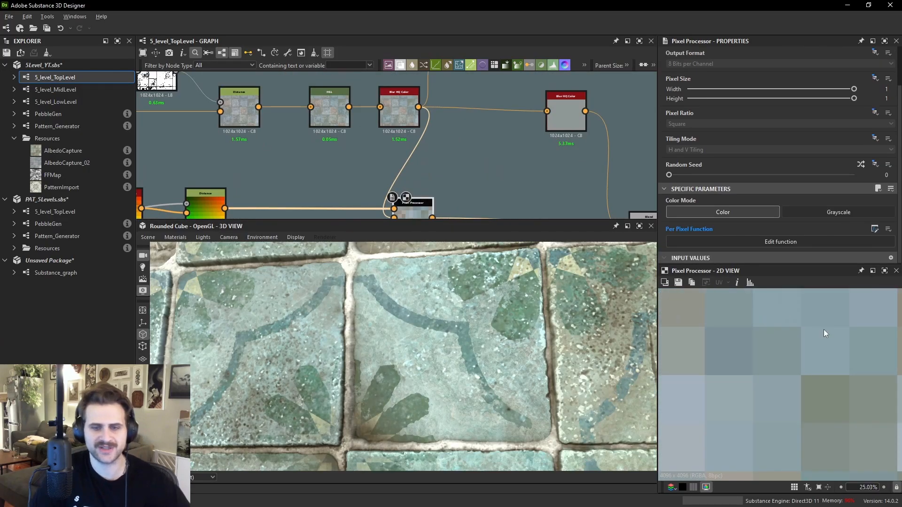
middle_click_drag(561, 150, 576, 115)
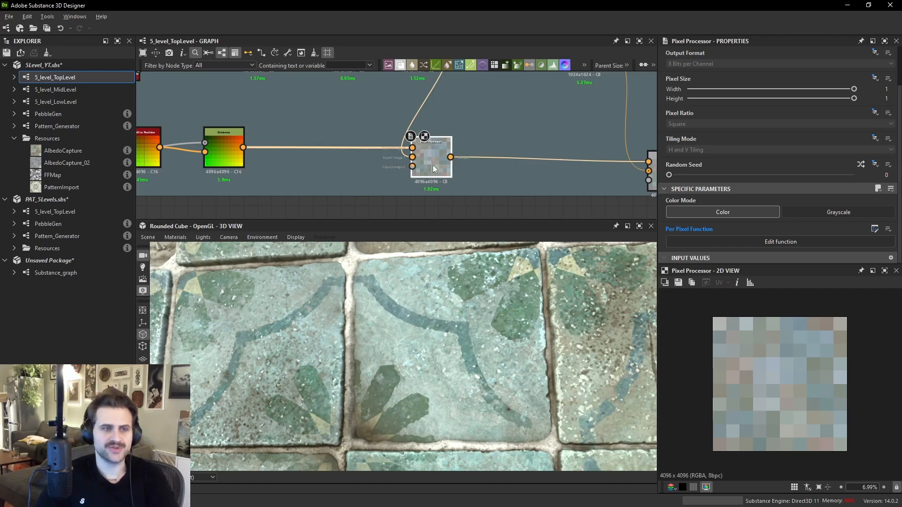
- Add a Gradient (Dynamic) node near the Pixel Processor and connect the blurred colour output to its gradient input
scroll(456, 159, "down", 1)
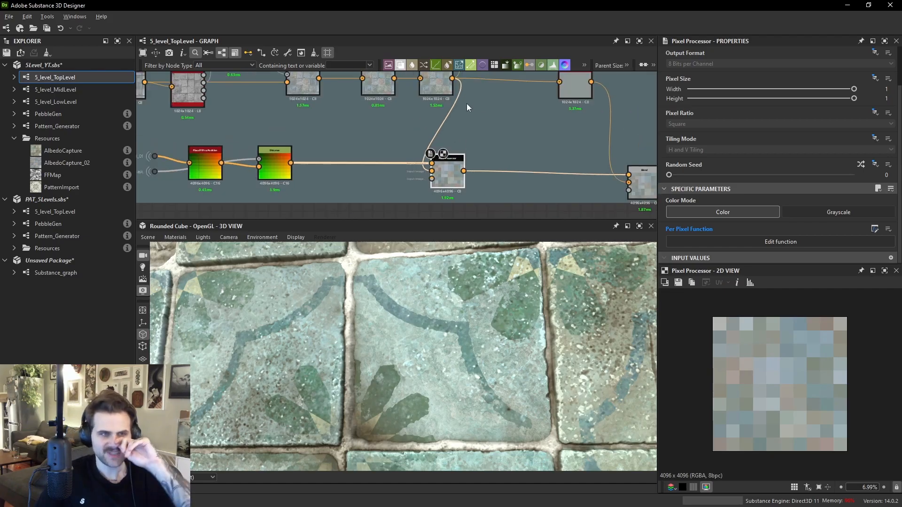
key("space")
type("grad")
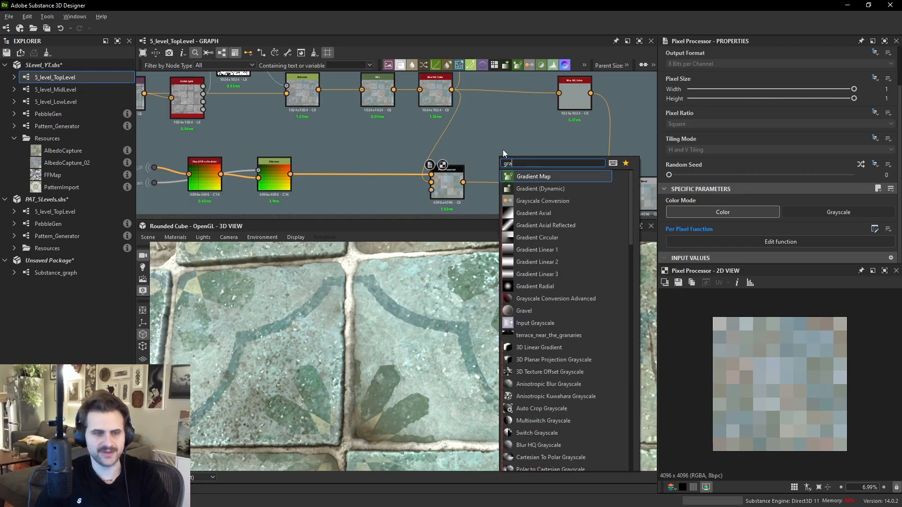
left_click(557, 188)
scroll(490, 89, "down", 4)
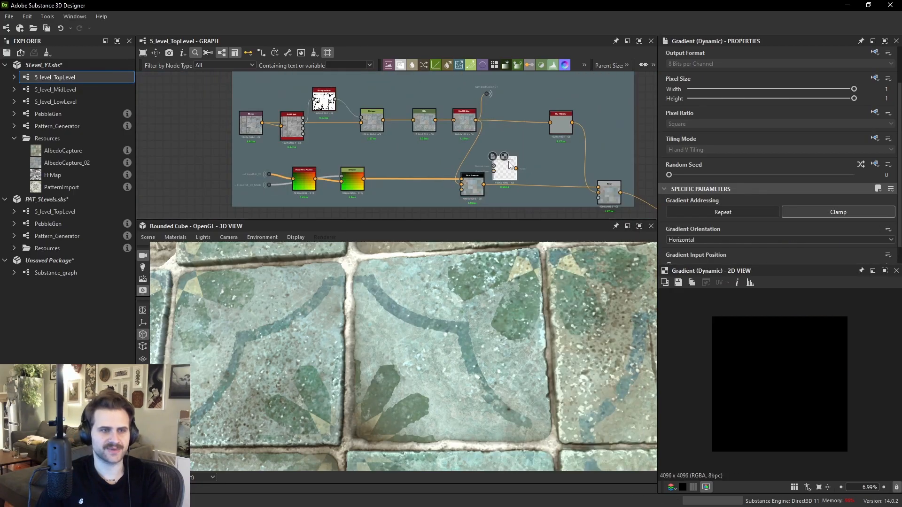
scroll(491, 89, "up", 5)
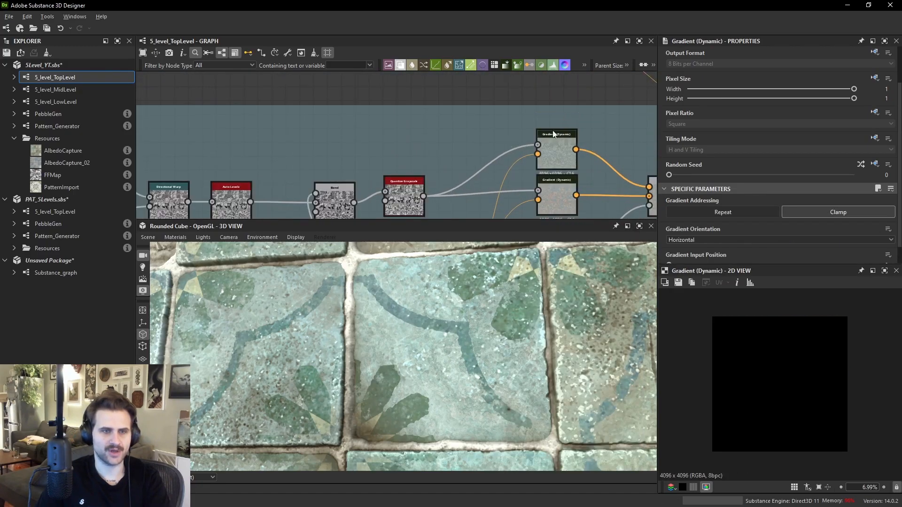
scroll(558, 159, "down", 4)
scroll(445, 164, "up", 3)
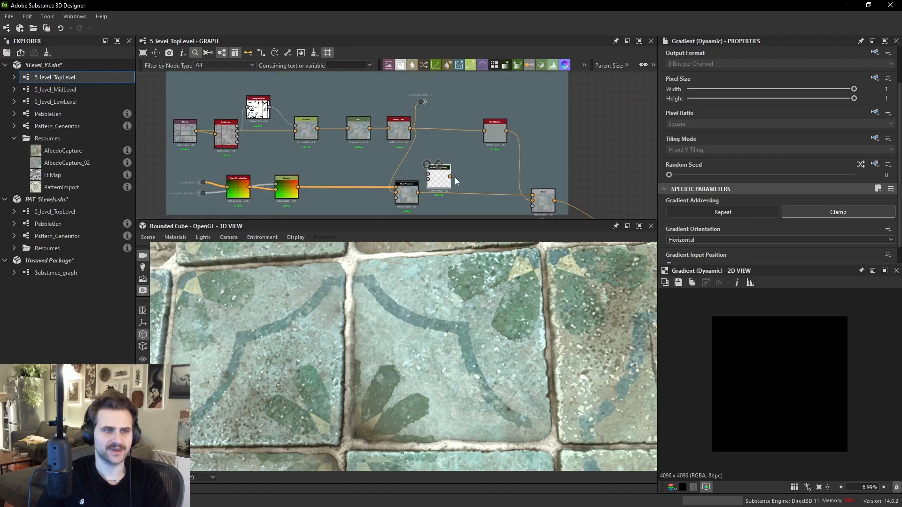
scroll(437, 157, "up", 4)
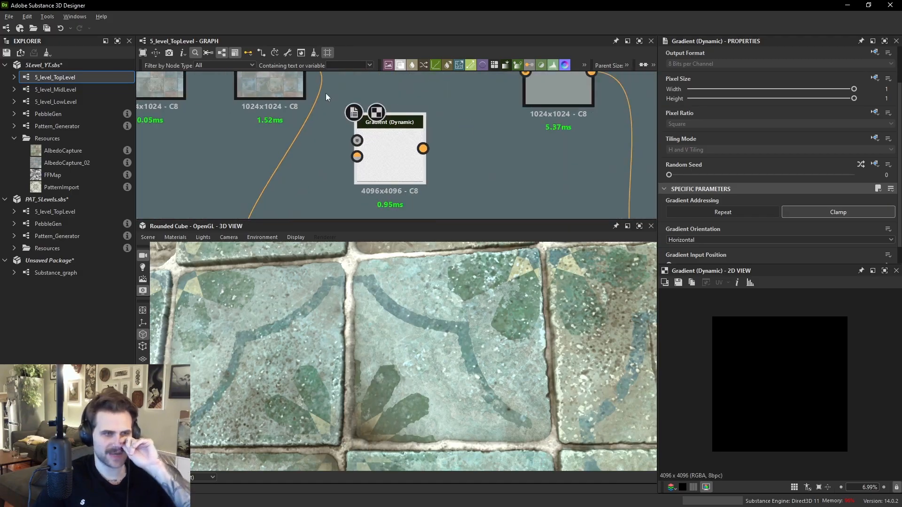
left_click_drag(318, 80, 372, 171)
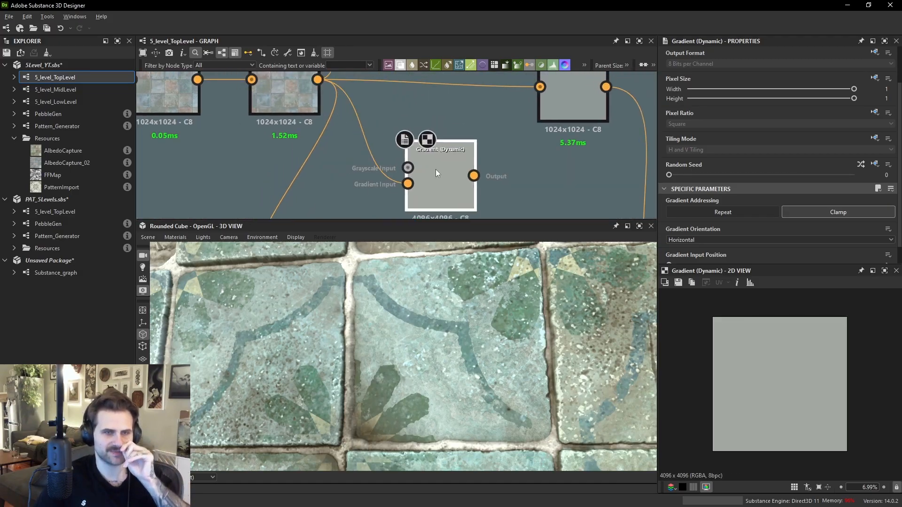
scroll(349, 163, "down", 2)
mouse_move(350, 163)
middle_mouse_down()
mouse_move(368, 134)
mouse_move(360, 158)
middle_mouse_up()
key("space")
type("flood")
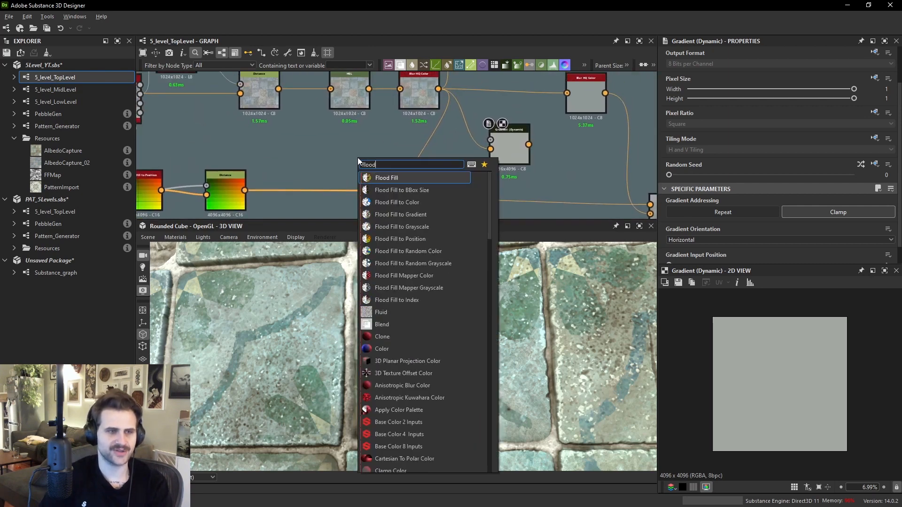
left_click(442, 225)
middle_click_drag(339, 173, 365, 177)
key("Delete")
- Add a Flood Fill to Random Grayscale node and feed it the flood fill input
key("space")
type("flood")
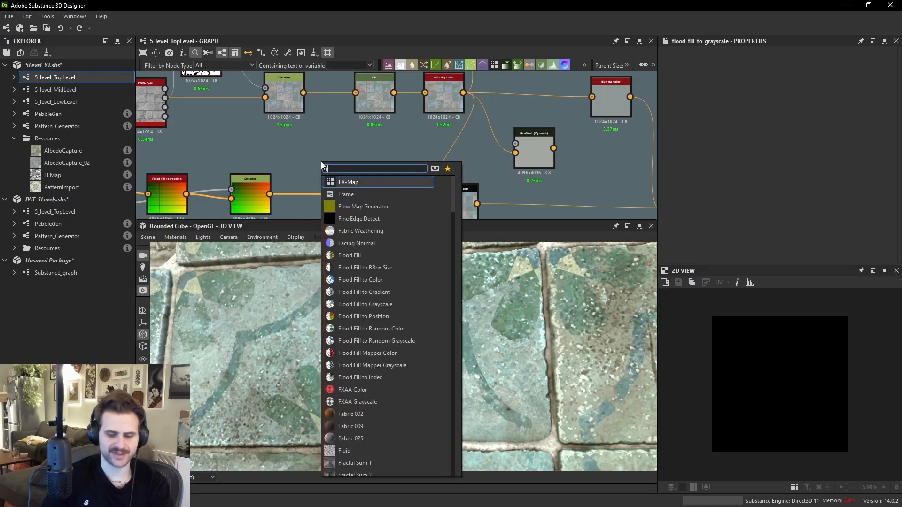
left_click(403, 267)
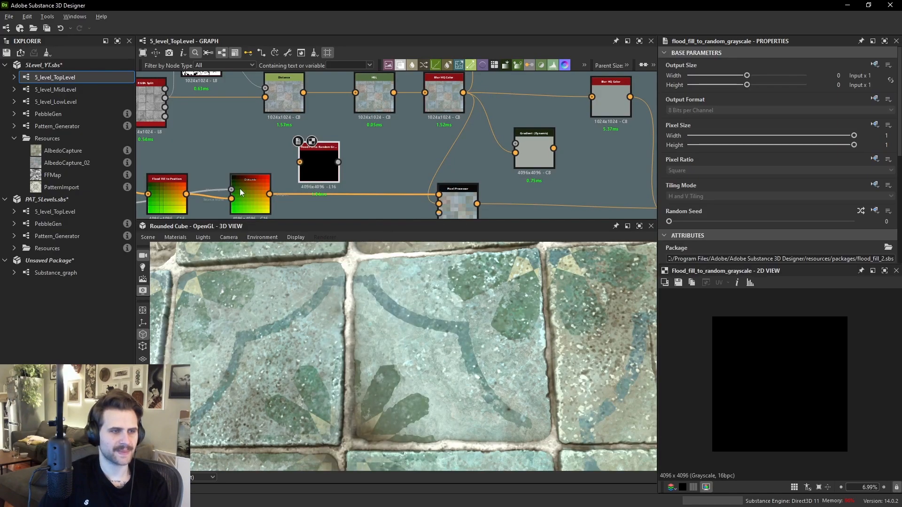
middle_click_drag(189, 175, 308, 171)
left_click_drag(234, 176, 418, 153)
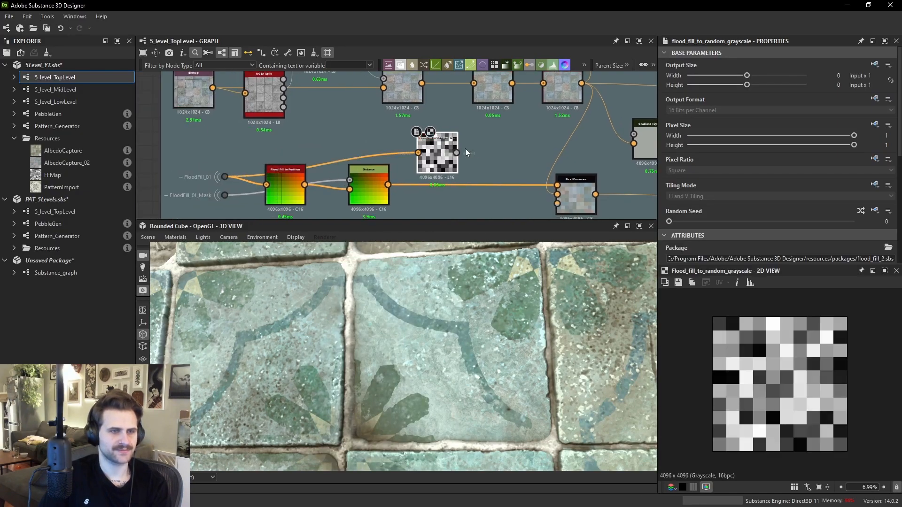
key("space")
type("dis")
key("BackSpace")
key("BackSpace")
key("Escape")
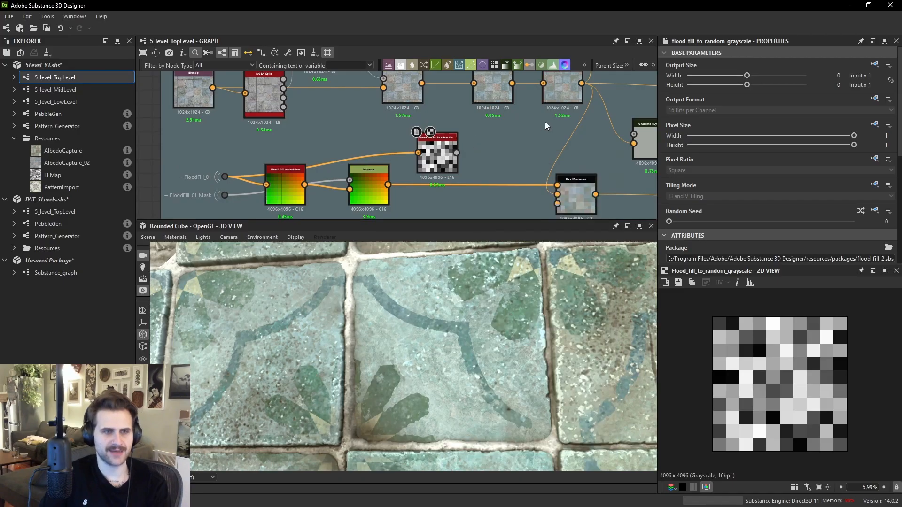
- Add a Distance node fed by the Flood Fill to Random Grayscale output, set to Only Source, and adjust its Maximum Distance
key("space")
type("dist")
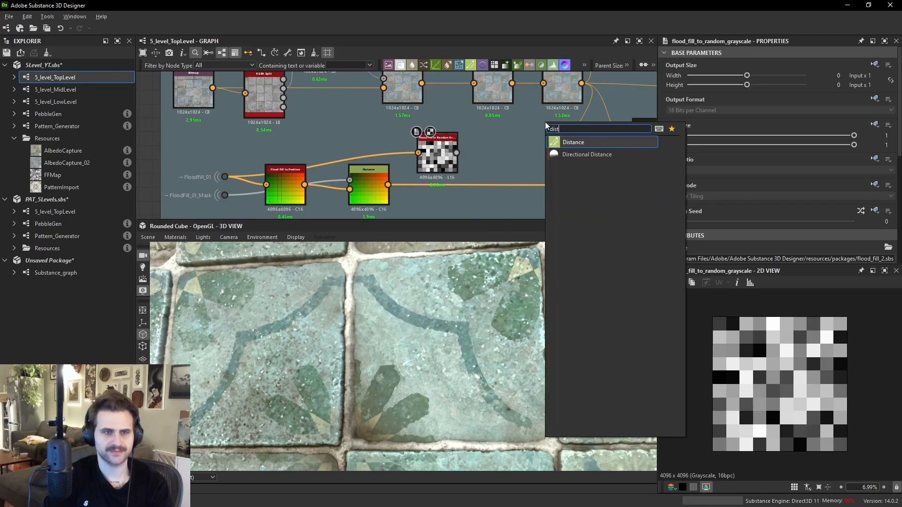
key("Return")
left_click_drag(537, 139, 502, 155)
scroll(502, 155, "up", 4)
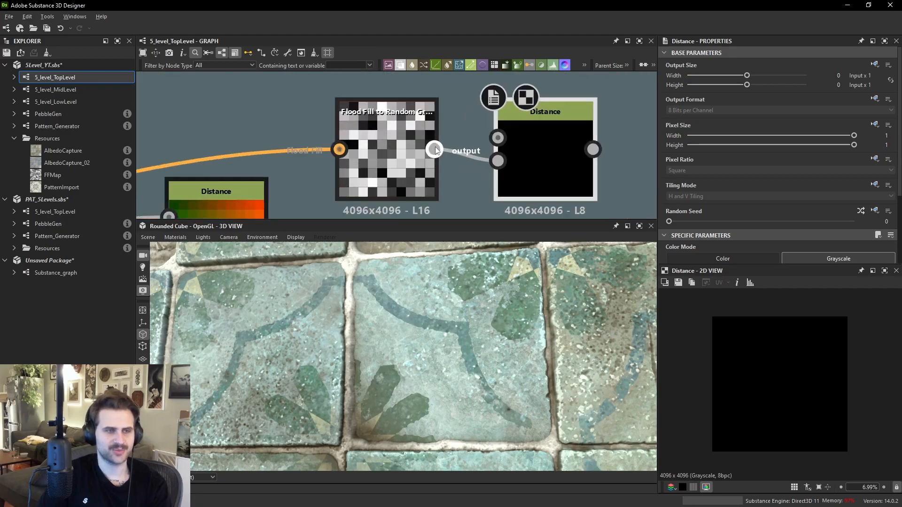
left_click_drag(499, 139, 283, 162)
scroll(503, 145, "down", 4)
middle_click_drag(520, 133, 442, 150)
scroll(442, 150, "up", 3)
scroll(821, 253, "down", 3)
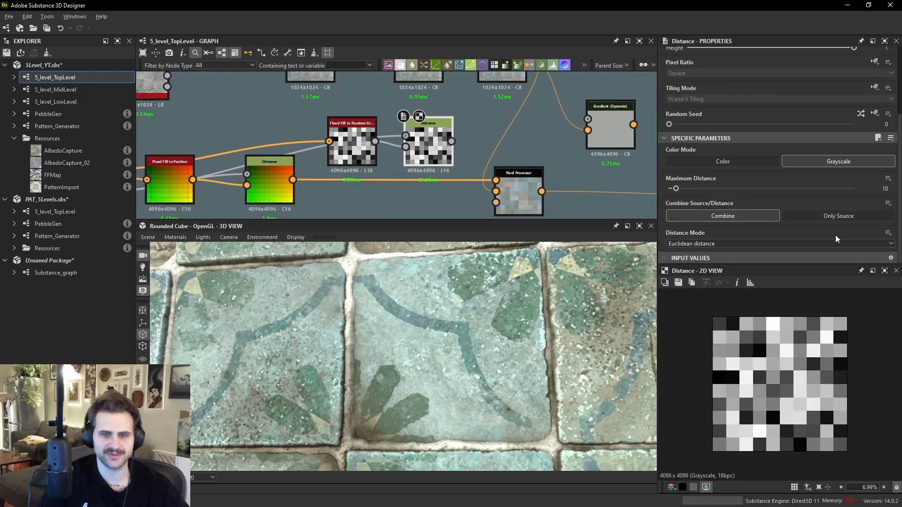
left_click(845, 215)
left_click(853, 189)
- Connect the Distance output to the Gradient (Dynamic) grayscale input and plug the Blur HQ Color output into its gradient input
middle_click_drag(457, 116, 444, 129)
left_click_drag(438, 154, 557, 149)
left_click(581, 147)
scroll(728, 337, "up", 1)
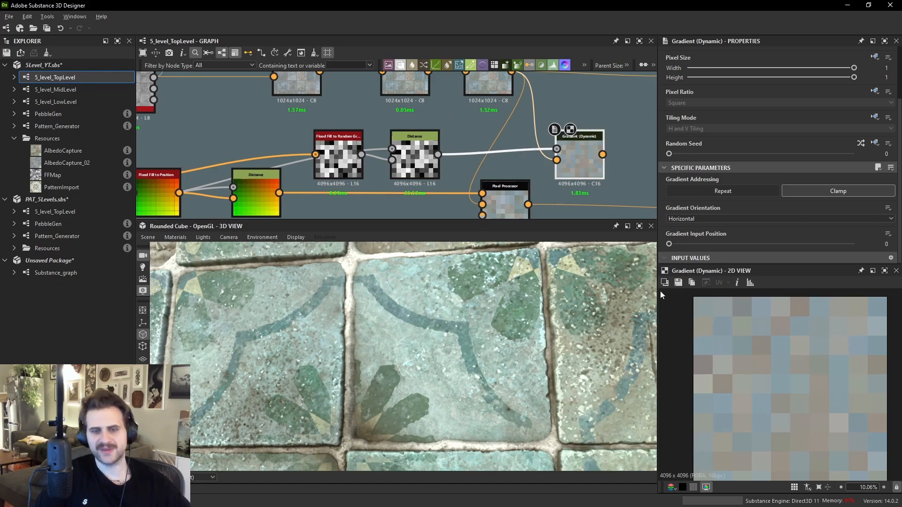
middle_click_drag(574, 177, 562, 130)
middle_click_drag(579, 85, 570, 147)
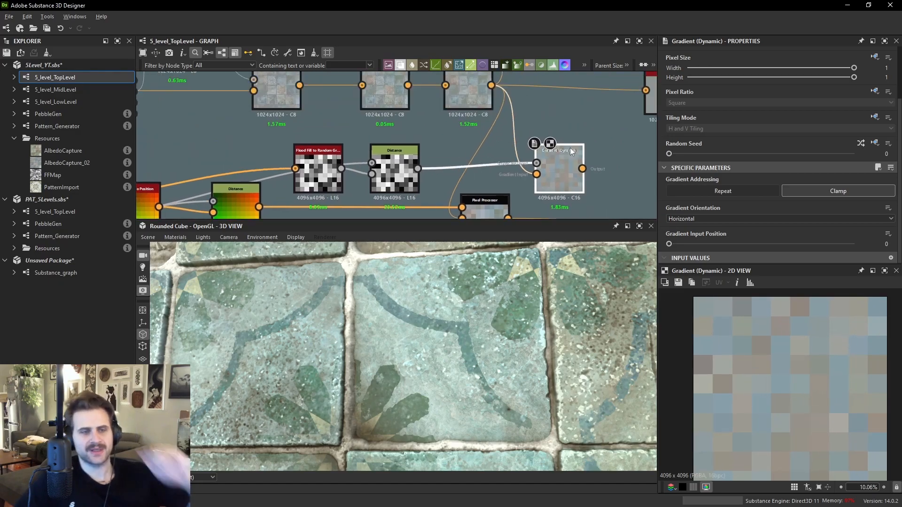
- Compare the Distance, blurred colour input and Gradient (Dynamic) outputs in the 2D view
double_click(500, 164)
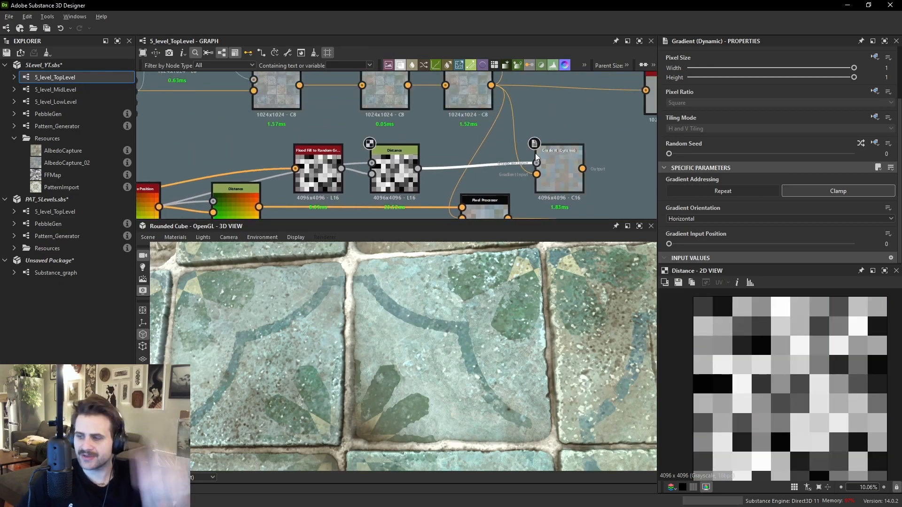
scroll(776, 320, "up", 1)
double_click(536, 173)
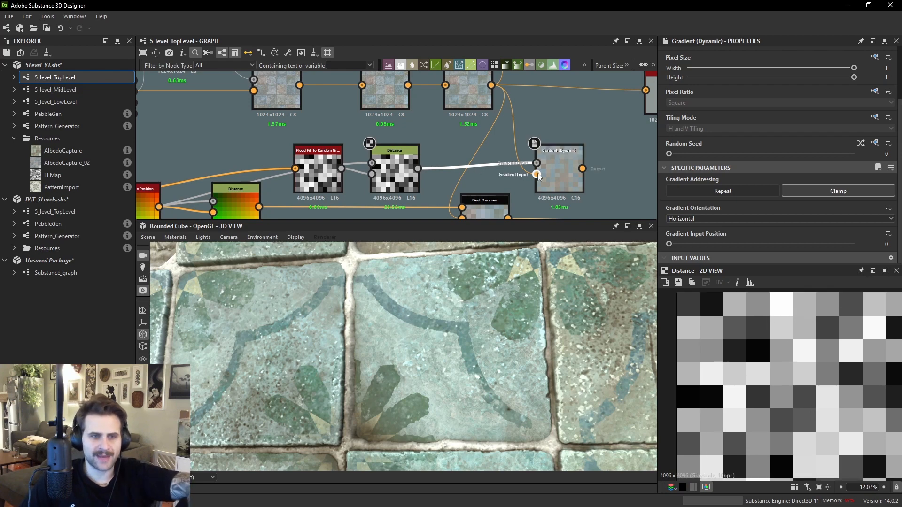
scroll(783, 367, "up", 6)
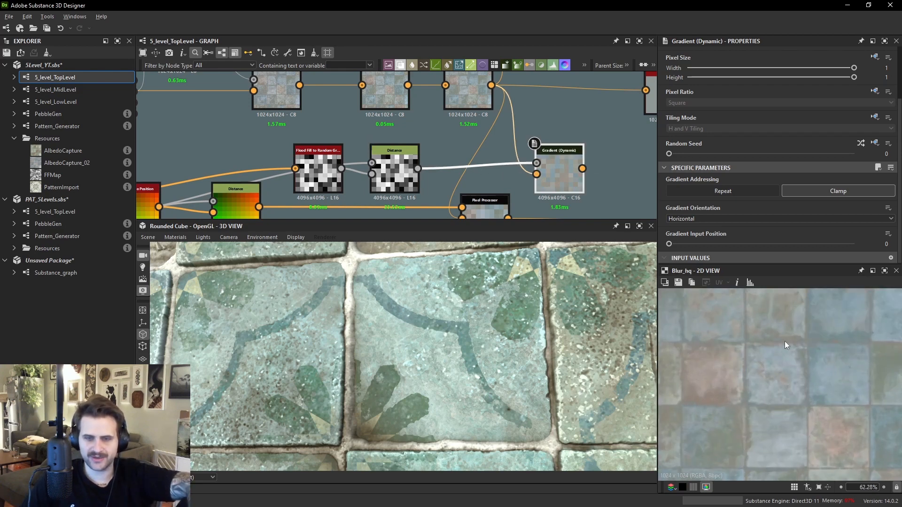
middle_click_drag(796, 337, 805, 394)
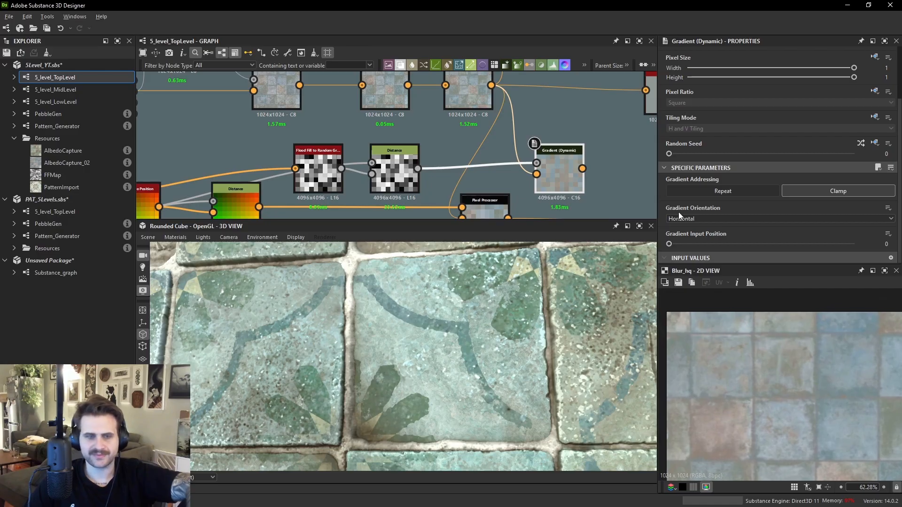
double_click(577, 174)
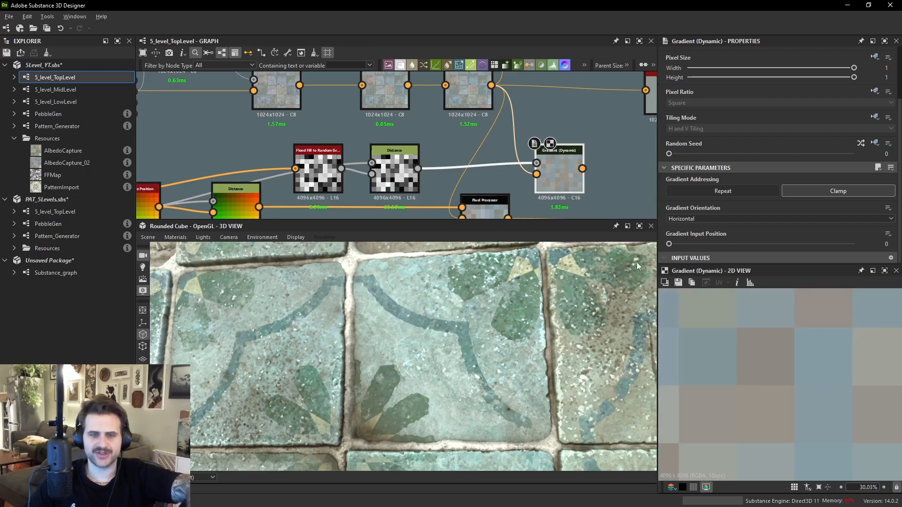
double_click(537, 174)
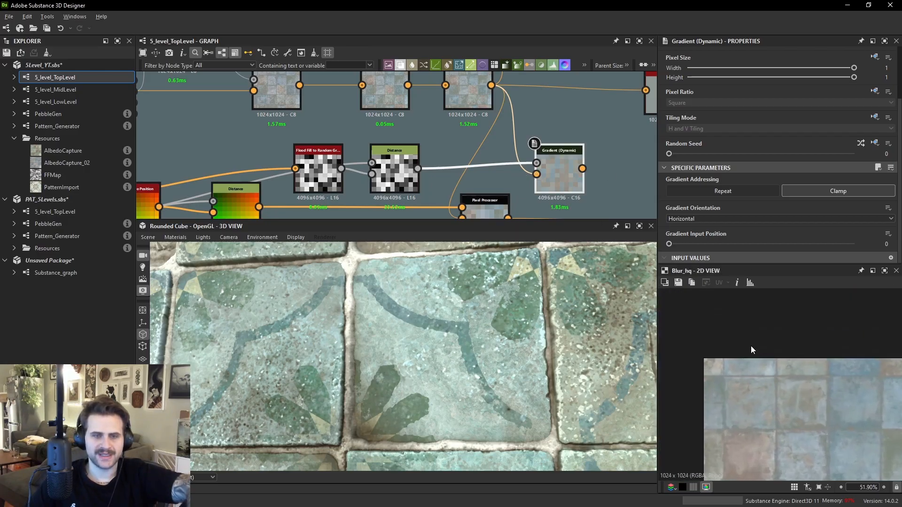
scroll(714, 368, "up", 10)
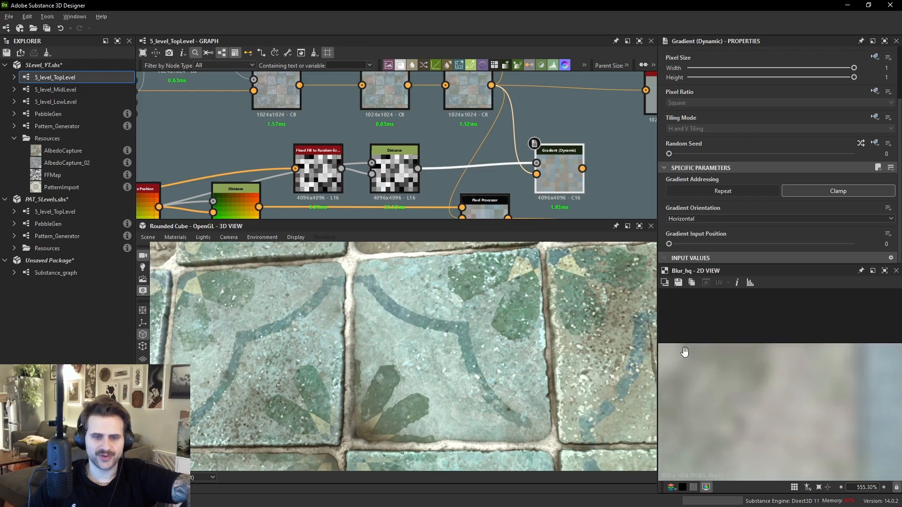
scroll(694, 361, "up", 5)
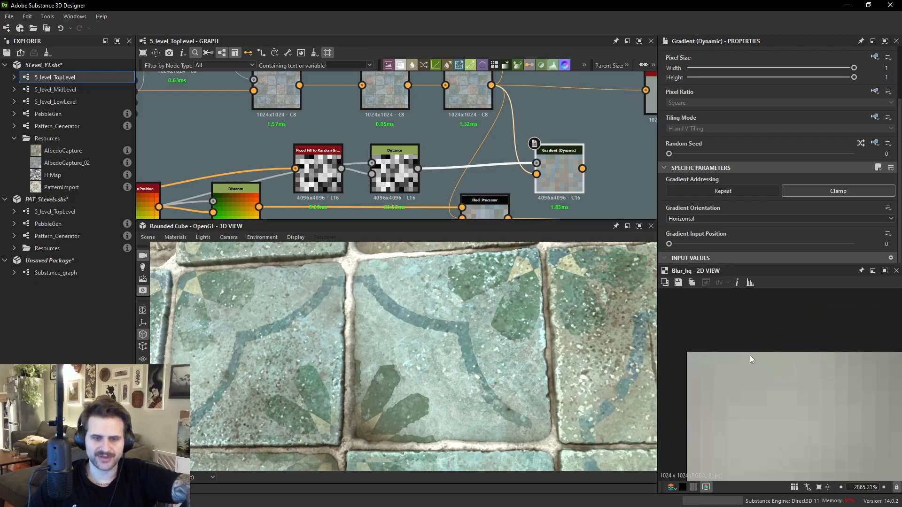
- Switch the Gradient (Dynamic) orientation to Vertical and preview its output
left_click(686, 219)
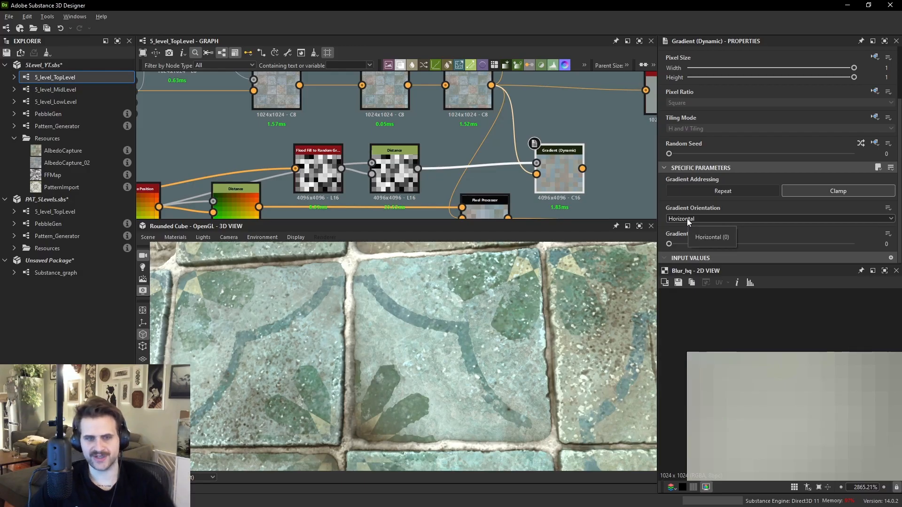
left_click(686, 235)
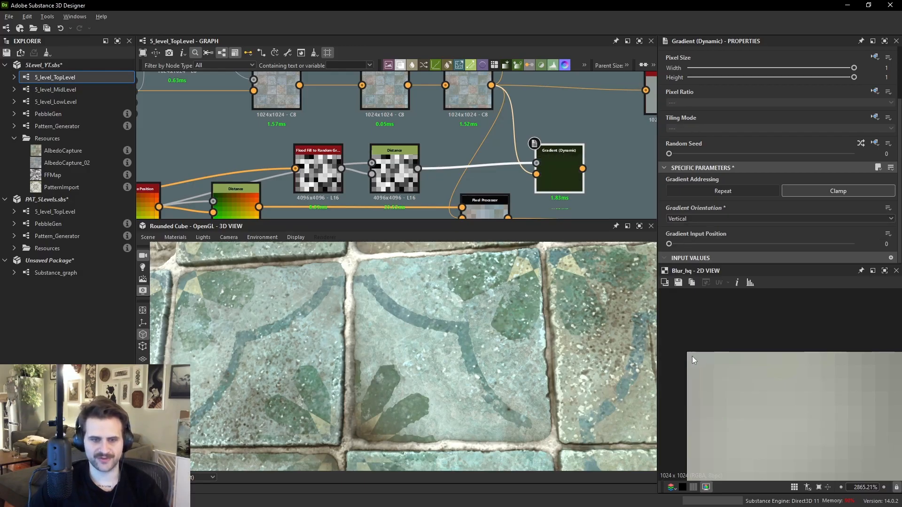
double_click(567, 157)
scroll(723, 345, "down", 4)
scroll(753, 368, "down", 18)
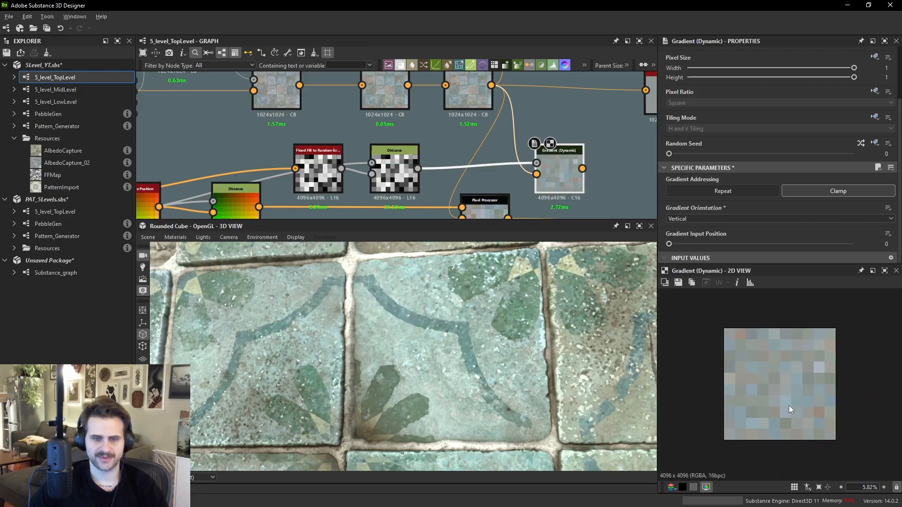
scroll(783, 370, "up", 3)
middle_click_drag(562, 204, 546, 173)
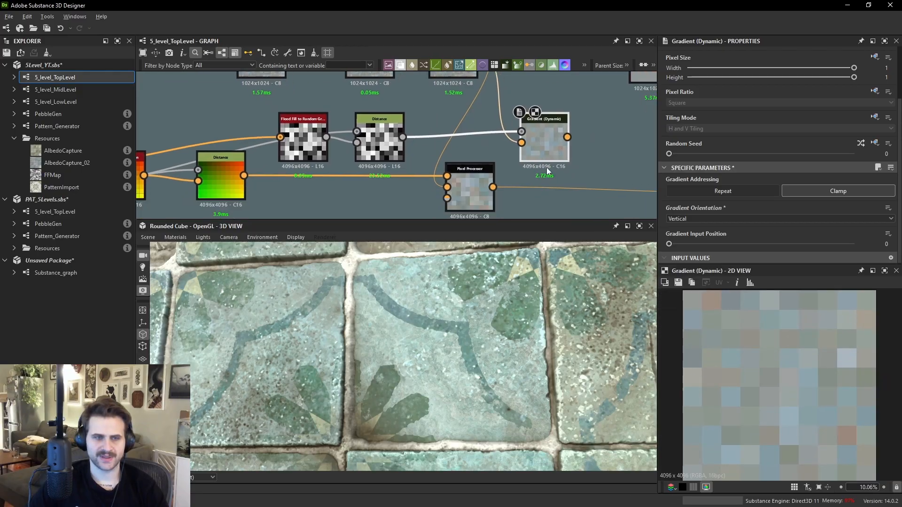
- Set the Gradient Input Position to about 0.77 and set the orientation to Horizontal
left_click_drag(682, 243, 706, 244)
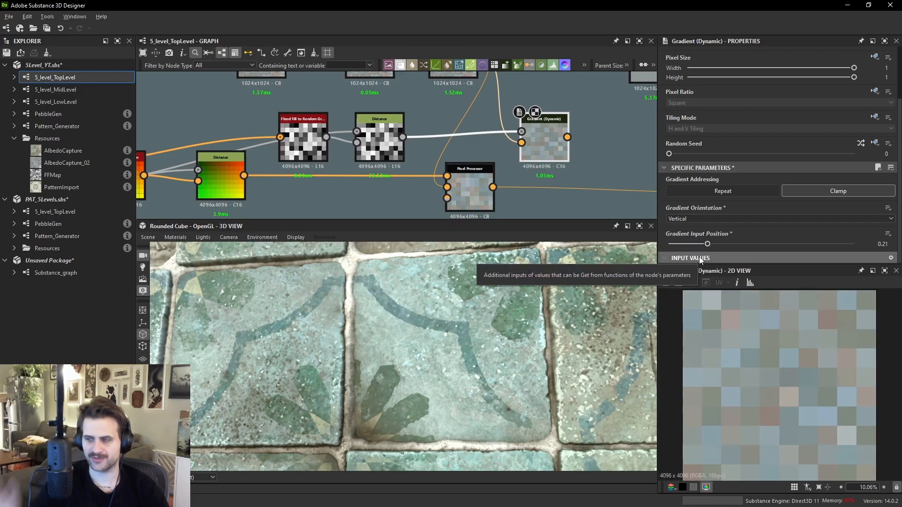
left_click_drag(715, 244, 810, 255)
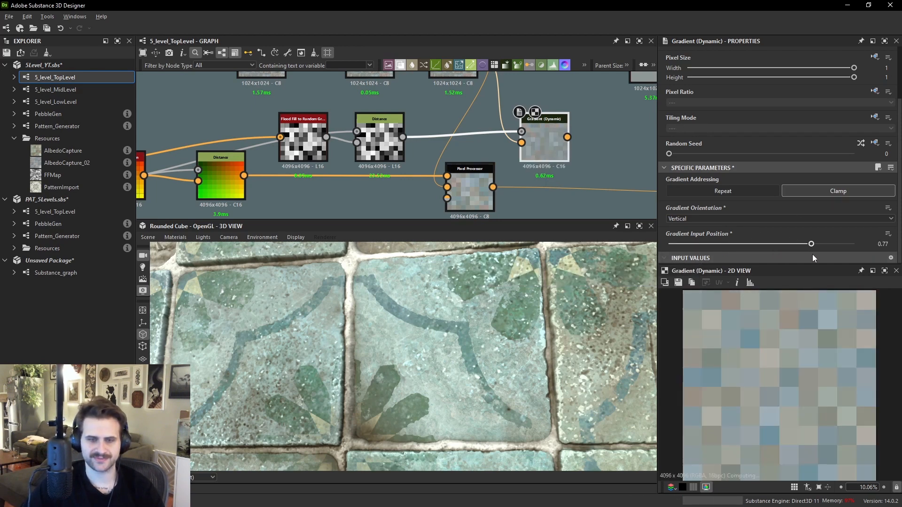
left_click(692, 219)
left_click(692, 225)
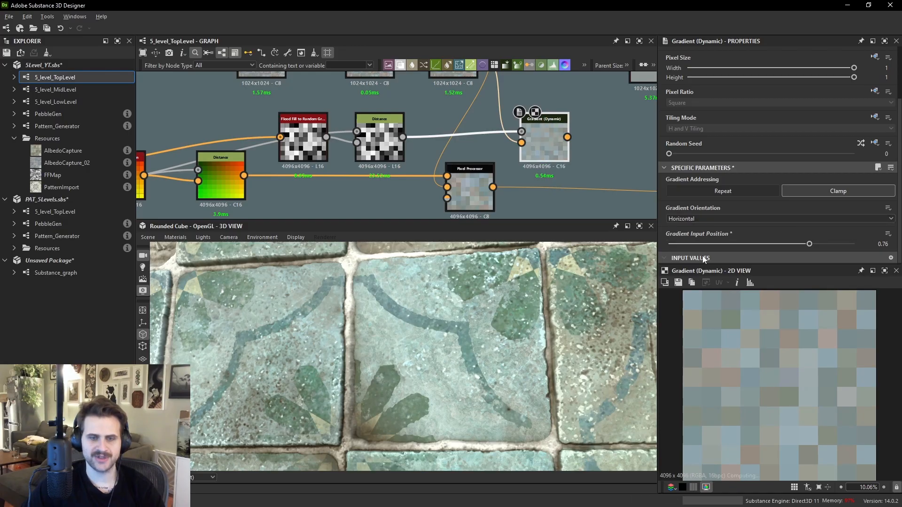
- Compare the Pixel Processor output with the Gradient (Dynamic) output
left_click(474, 185)
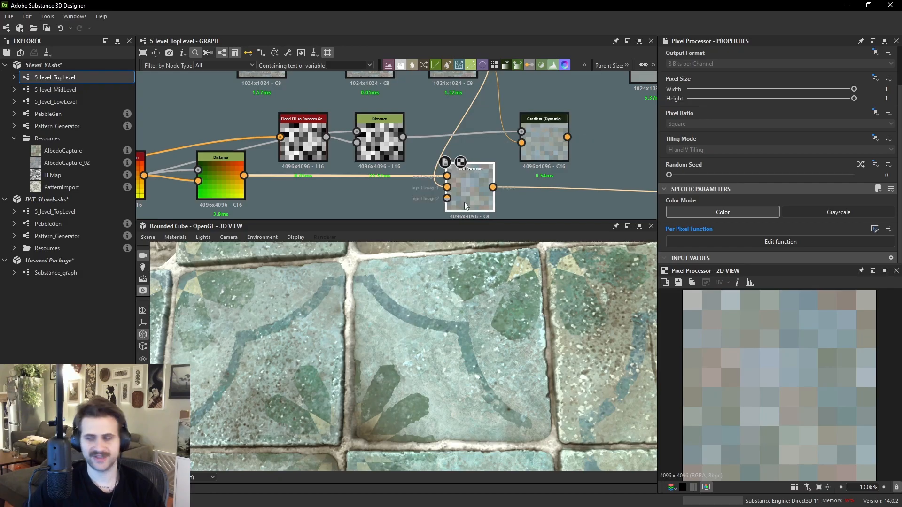
left_click(541, 140)
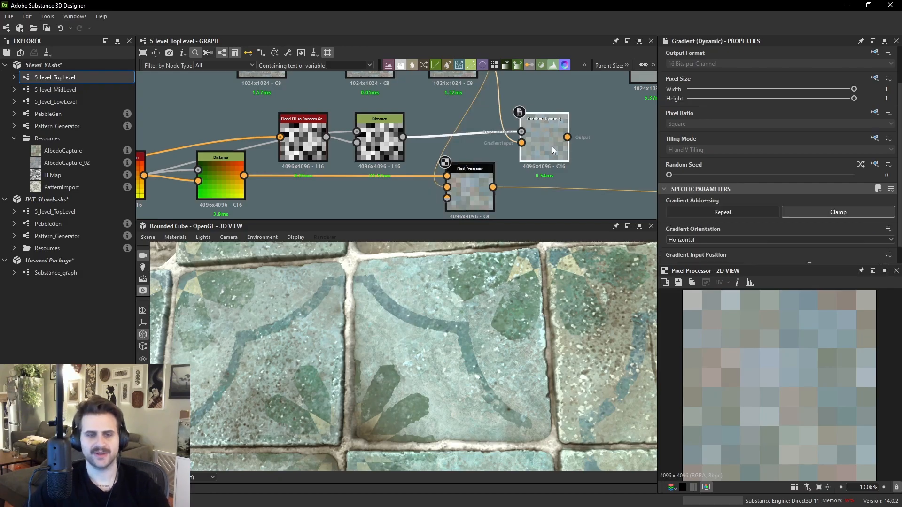
scroll(542, 125, "up", 3)
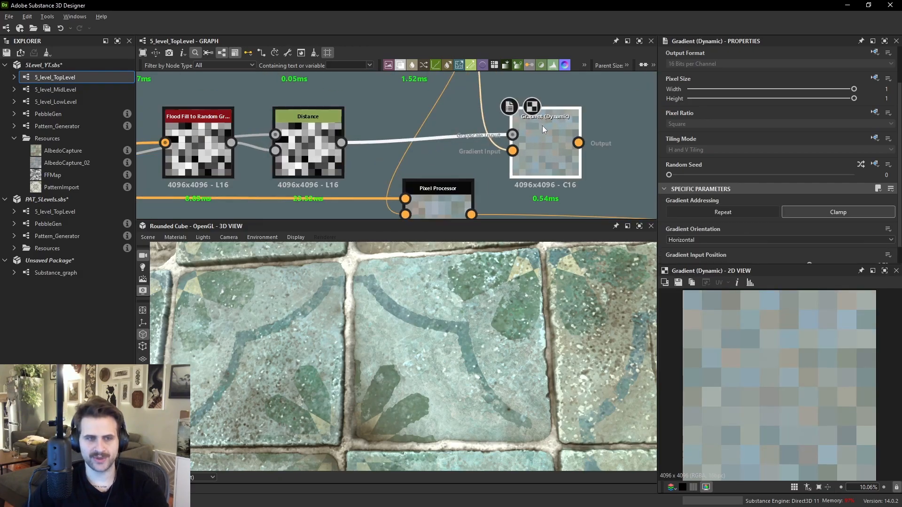
scroll(745, 200, "down", 1)
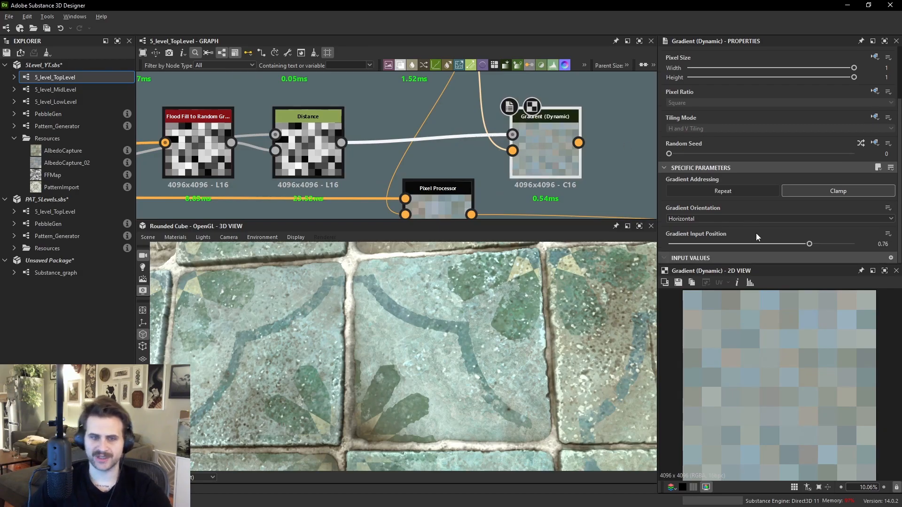
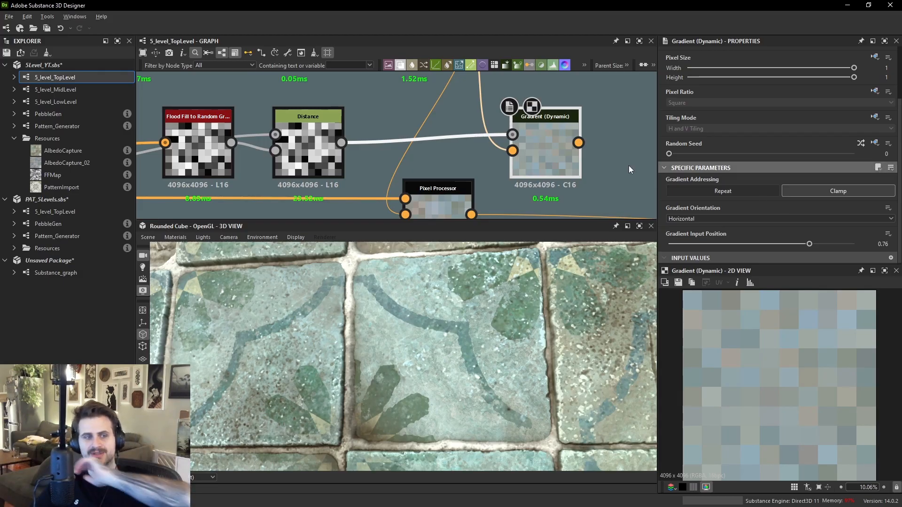
- Examine the Pixel Processor, Gradient (Dynamic) and blurred colour outputs in the 2D view
middle_click_drag(478, 183, 472, 149)
left_click(445, 178)
left_click(539, 112)
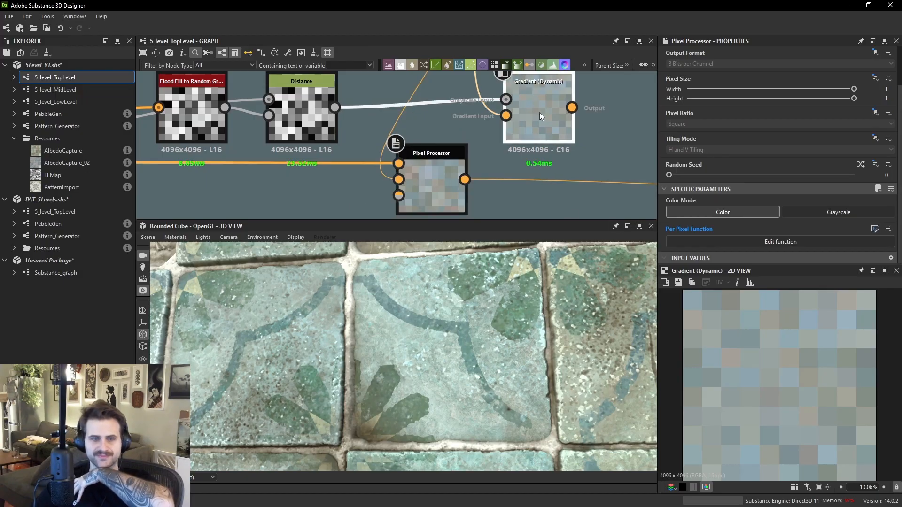
left_click(430, 173)
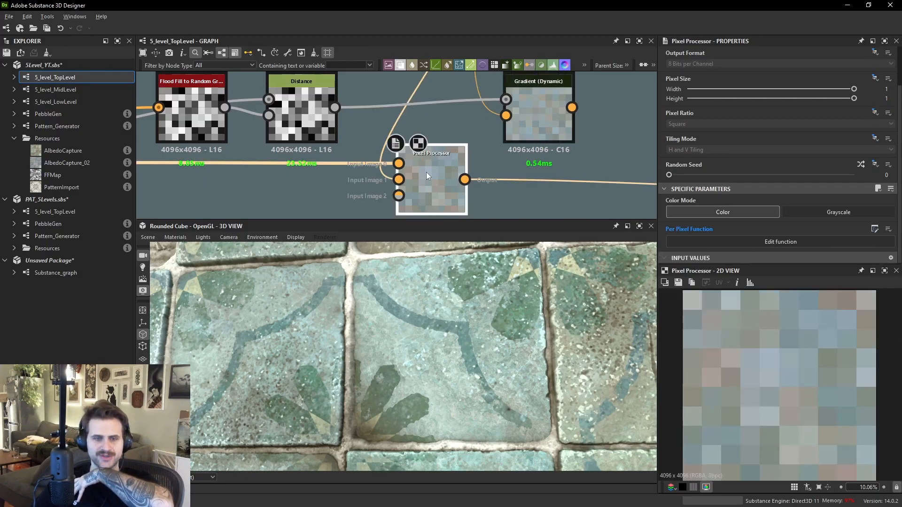
left_click(543, 128)
scroll(738, 232, "down", 1)
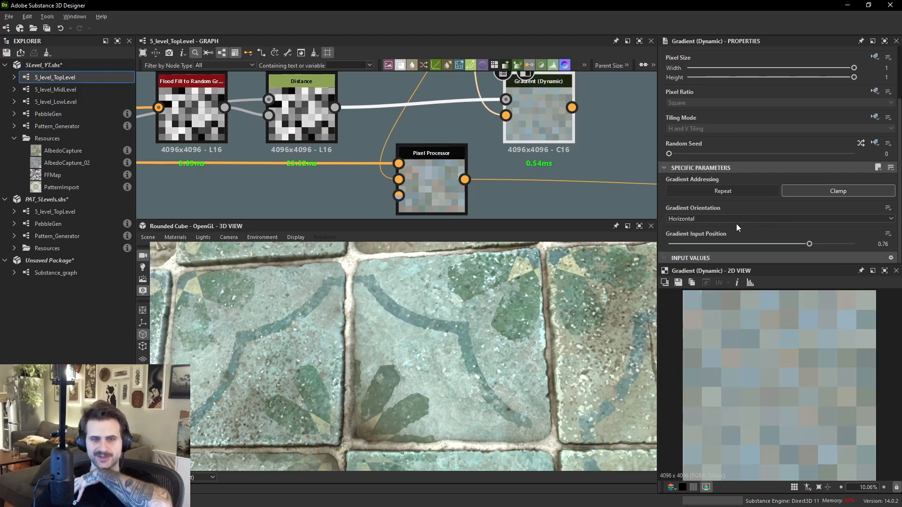
scroll(536, 118, "down", 3)
left_click(534, 117)
scroll(783, 349, "up", 6)
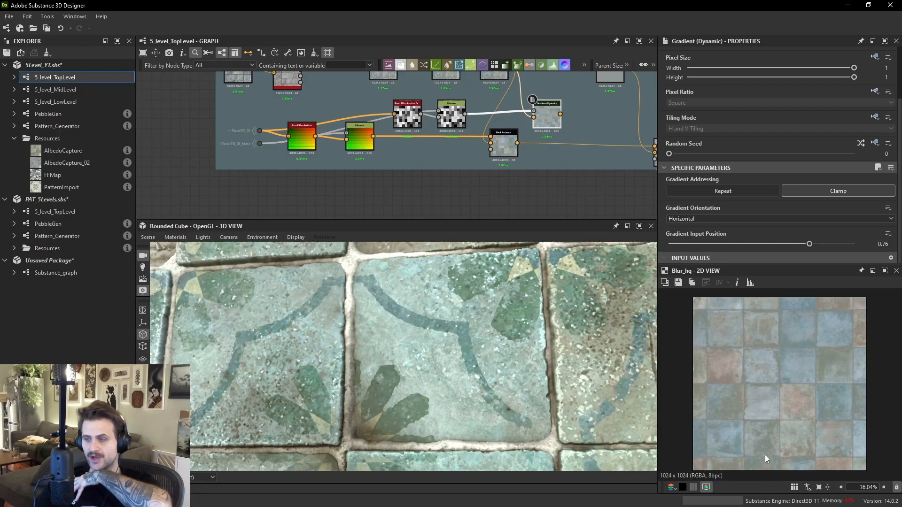
scroll(476, 206, "down", 2)
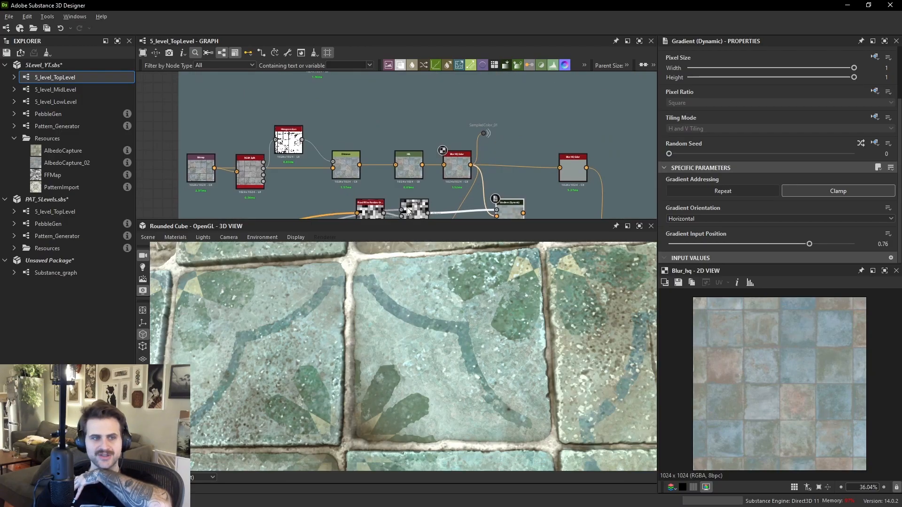
scroll(460, 188, "up", 5)
- Add a new Pixel Processor node below the existing one and open its per-pixel function
middle_click_drag(460, 187, 463, 103)
double_click(469, 154)
scroll(469, 155, "down", 3)
middle_click_drag(469, 154, 474, 114)
key("space")
type("pixel")
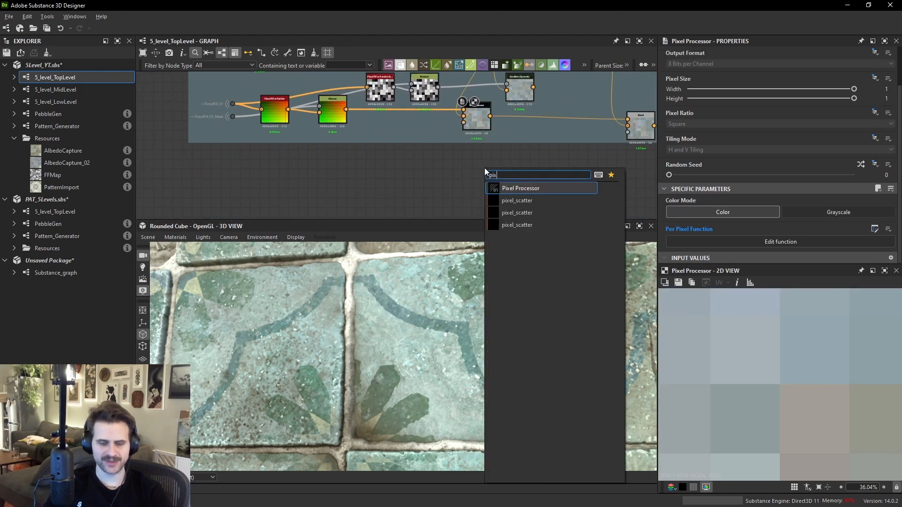
key("Return")
left_click_drag(487, 165, 465, 168)
scroll(478, 169, "up", 1)
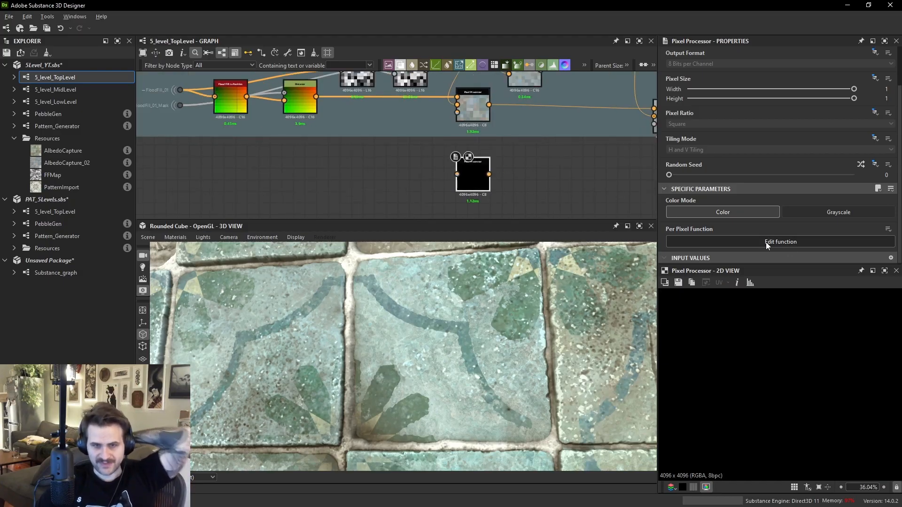
left_click(762, 242)
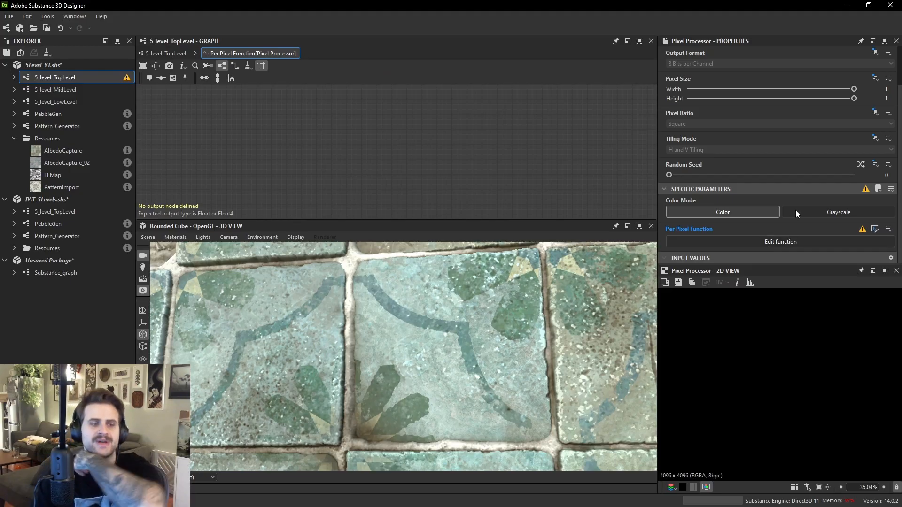
- Enlarge the graph panel and return to the top-level graph
left_click_drag(545, 222, 545, 199)
left_click_drag(219, 50, 364, 262)
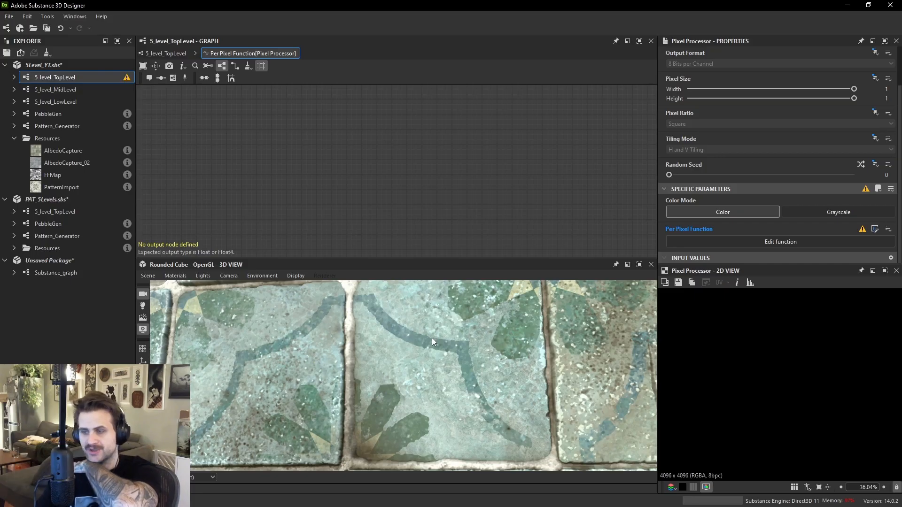
left_click(166, 53)
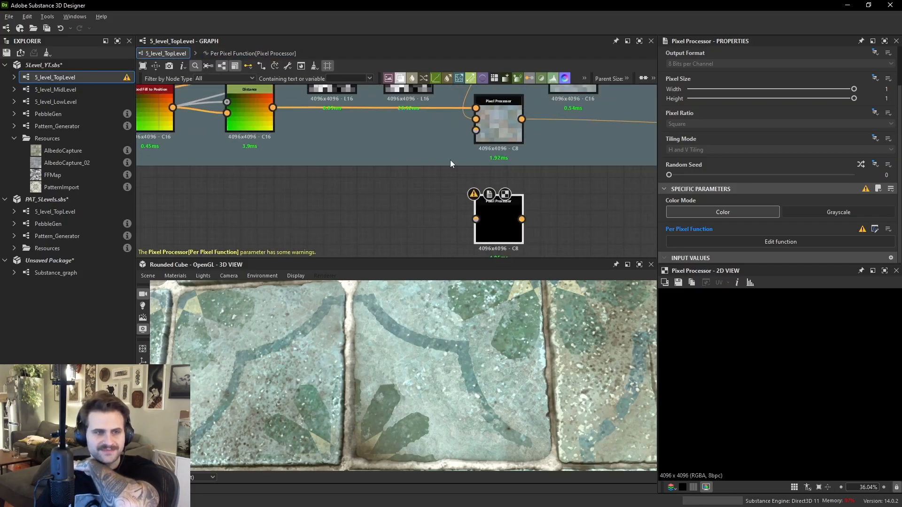
middle_click_drag(450, 160, 467, 191)
left_click_drag(289, 139, 470, 199)
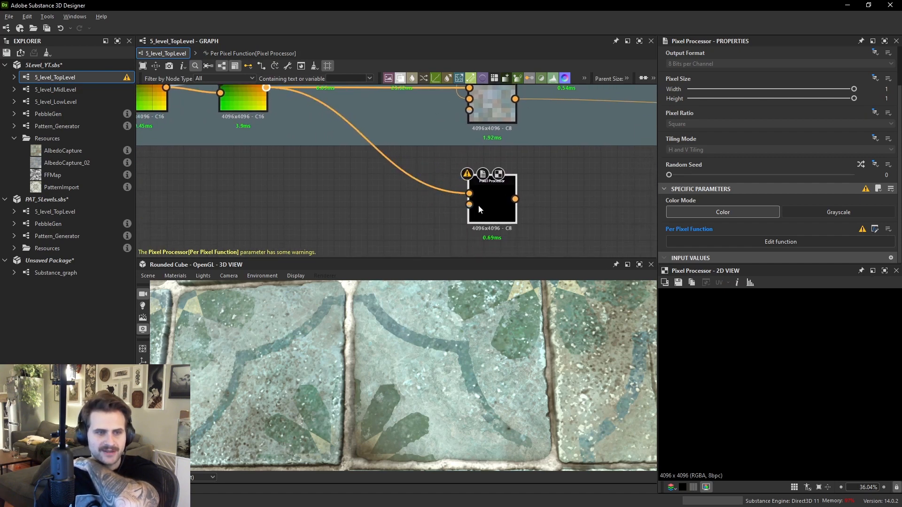
middle_click_drag(447, 125, 451, 207)
scroll(451, 206, "up", 1)
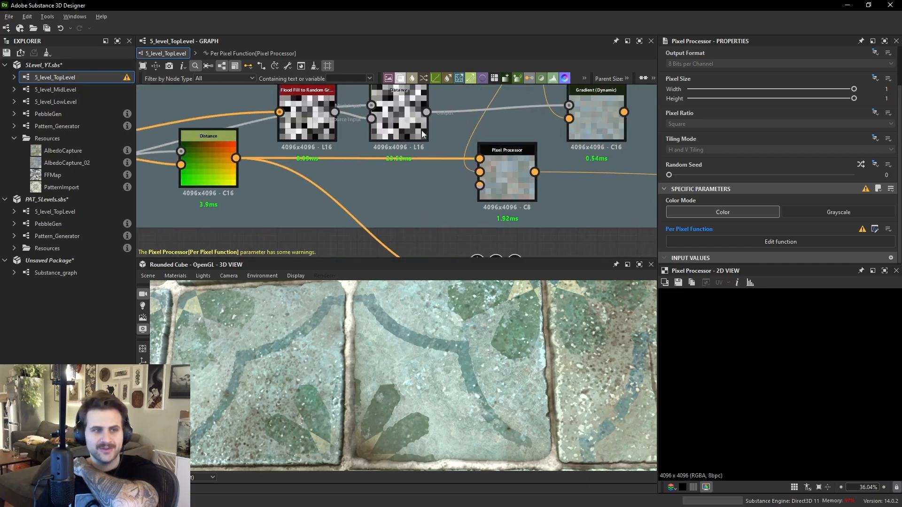
left_click_drag(429, 112, 469, 176)
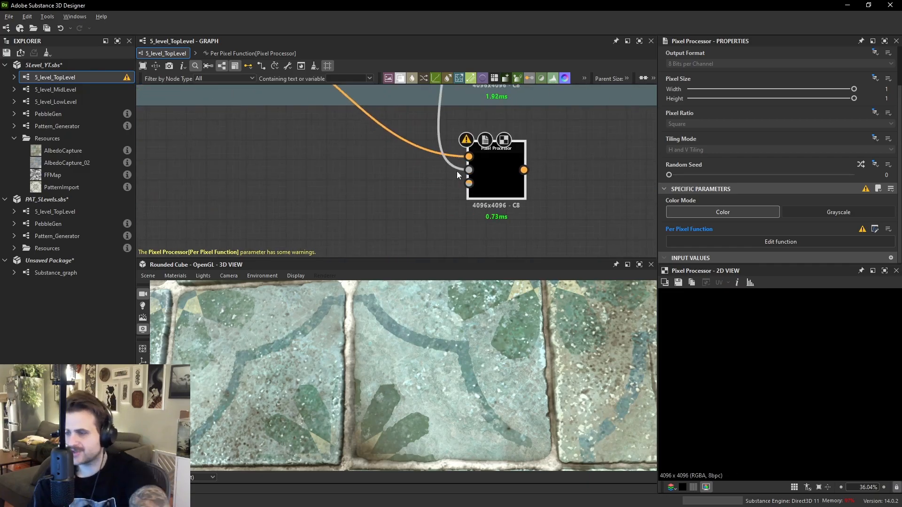
left_click_drag(456, 182, 424, 132)
key("Delete")
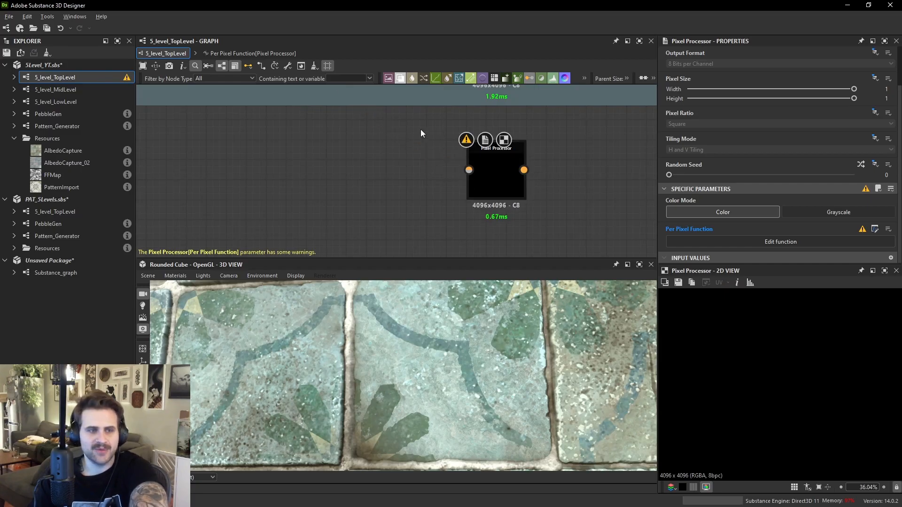
- Examine the Flood Fill to Position and Distance outputs in the 2D view
middle_click_drag(409, 115, 518, 208)
double_click(299, 123)
scroll(761, 356, "down", 3)
scroll(783, 353, "up", 2)
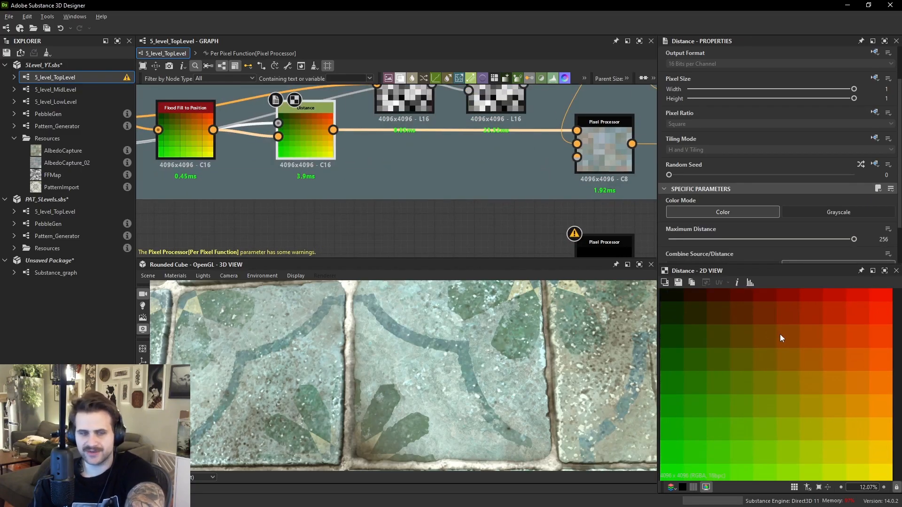
middle_click_drag(167, 129, 428, 165)
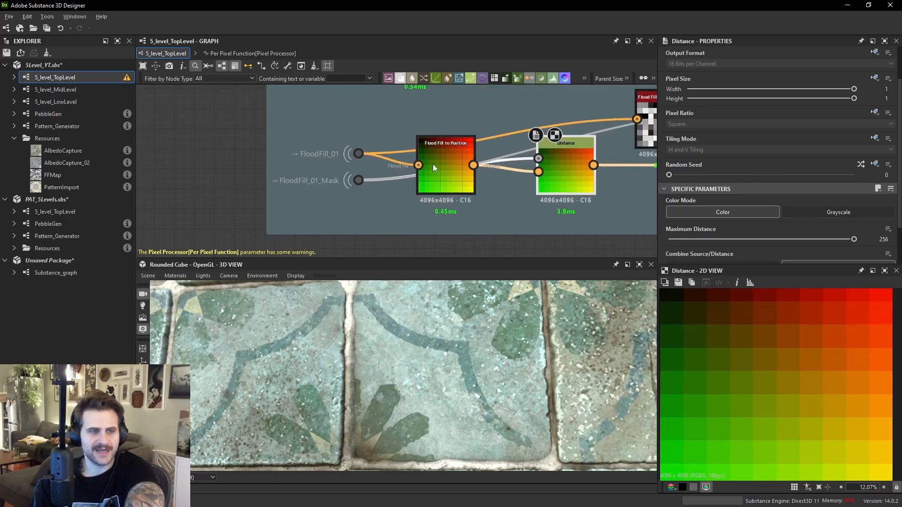
double_click(449, 166)
scroll(769, 346, "up", 1)
double_click(577, 183)
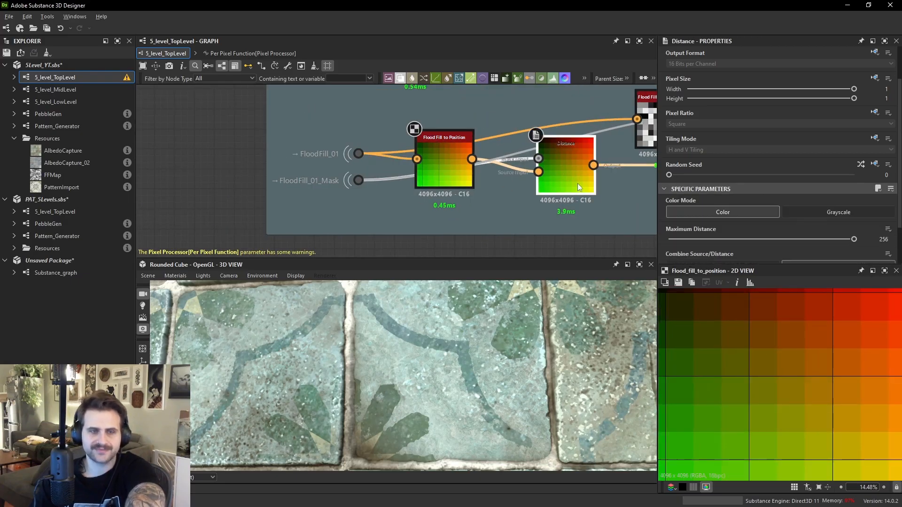
scroll(794, 352, "down", 1)
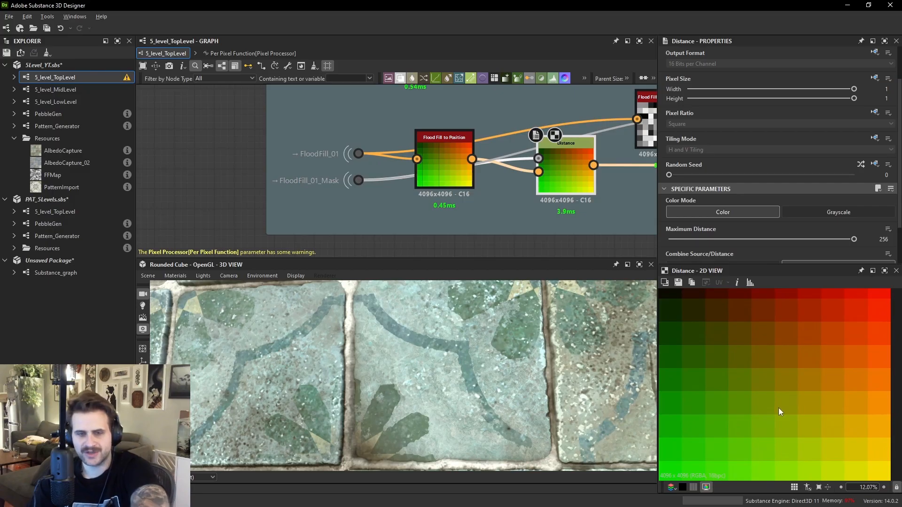
scroll(800, 325, "up", 1)
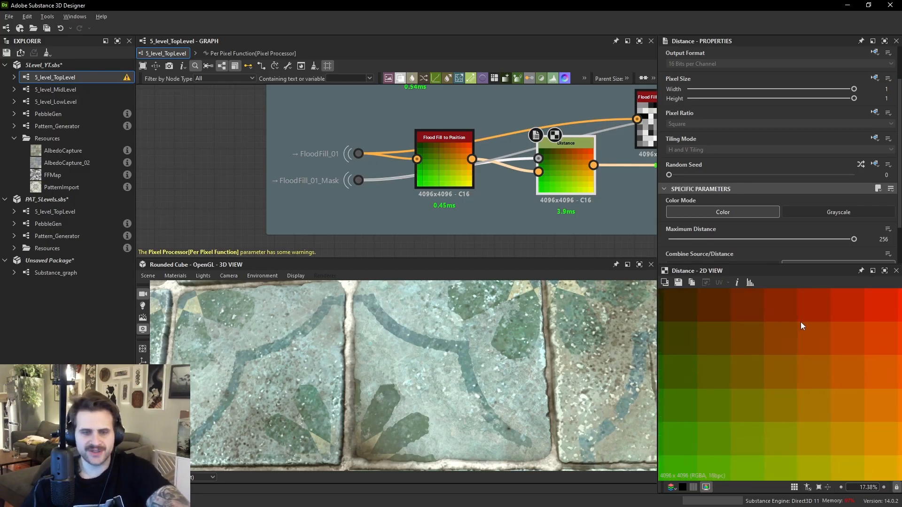
scroll(801, 323, "up", 4)
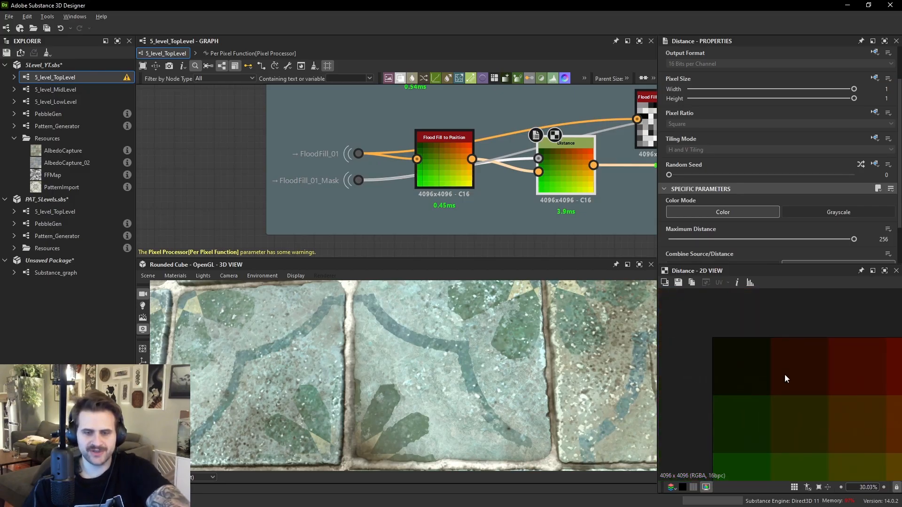
scroll(751, 357, "down", 8)
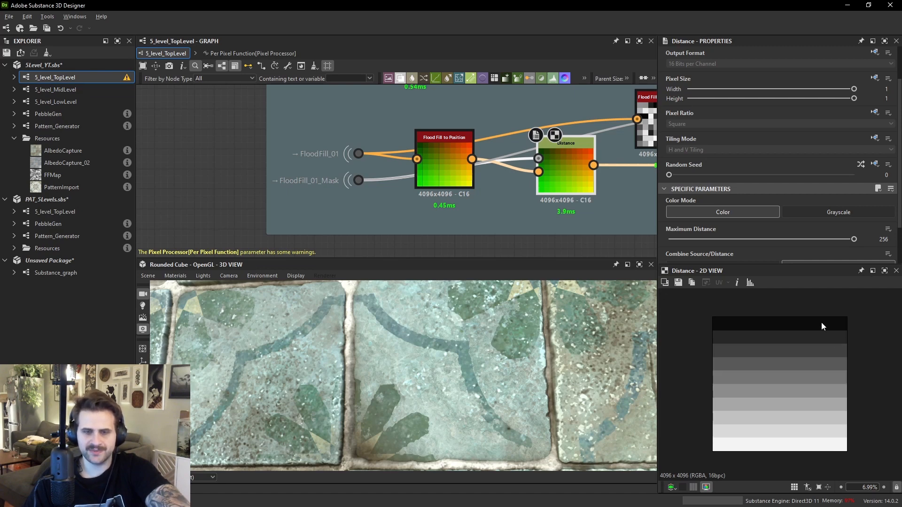
scroll(821, 322, "up", 3)
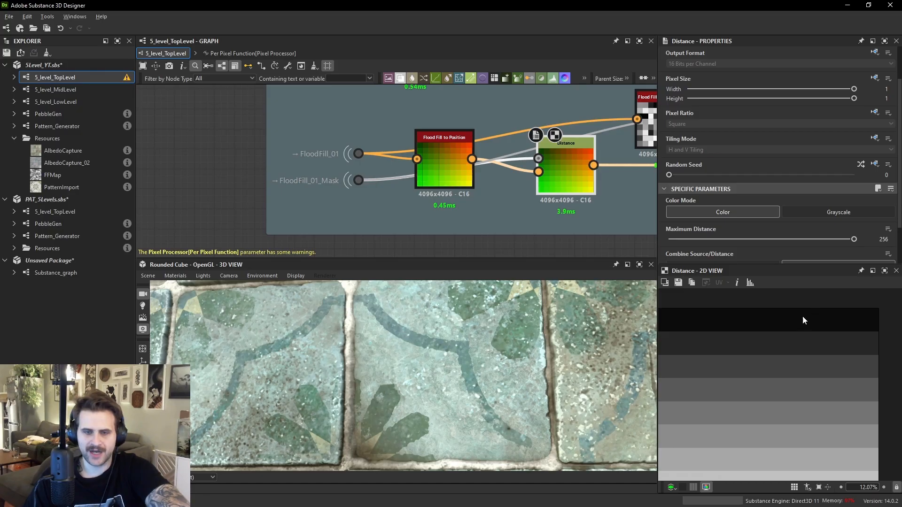
scroll(809, 314, "down", 3)
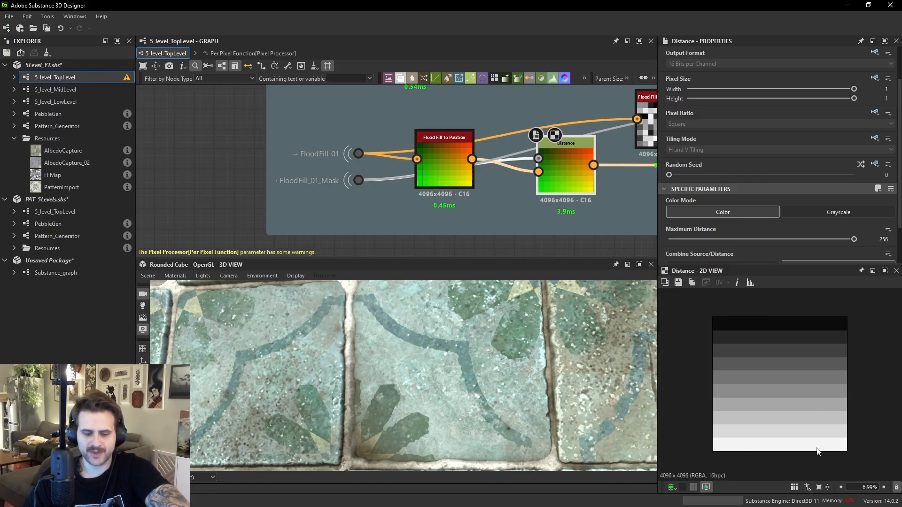
key("g")
scroll(754, 345, "up", 2)
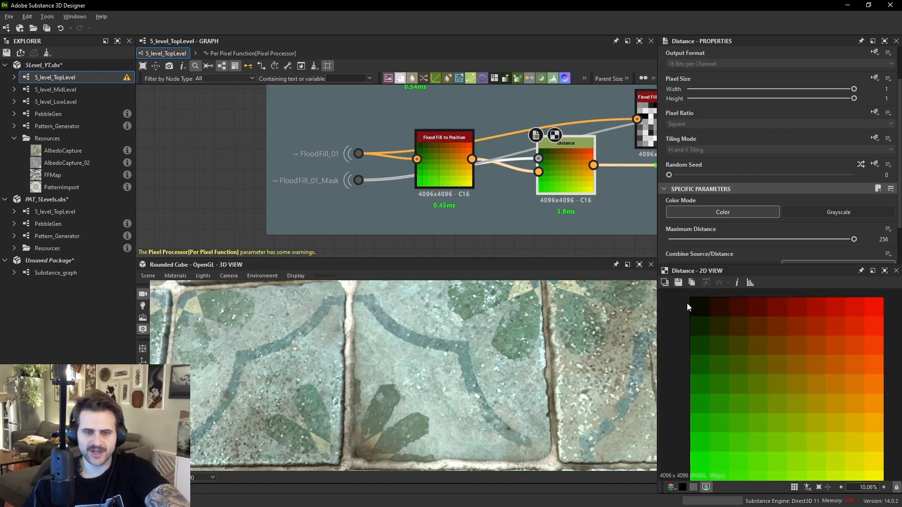
middle_click_drag(836, 417, 821, 387)
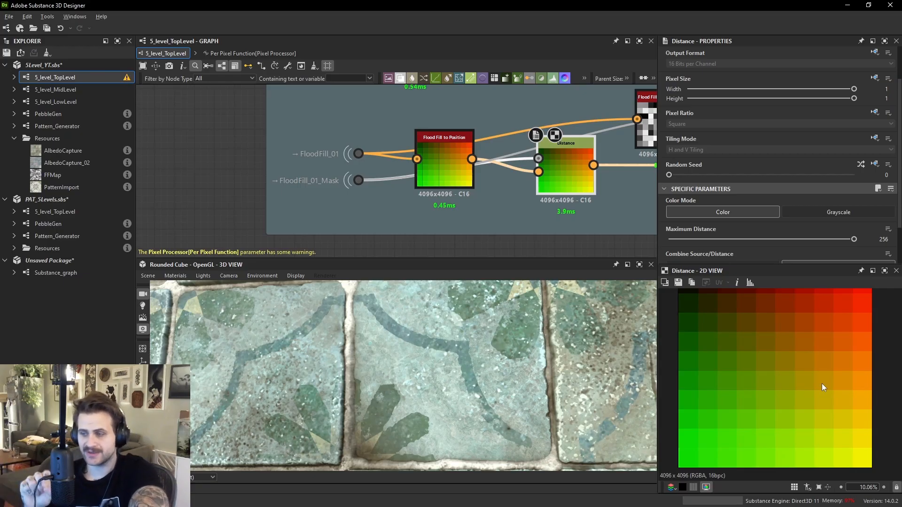
left_click_drag(548, 363, 722, 399)
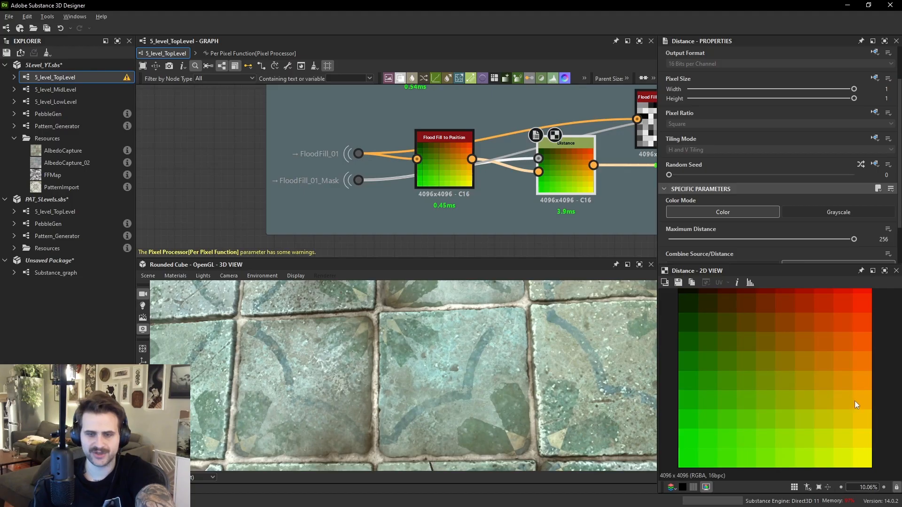
- Wire the Distance output and the blurred colour into the new Pixel Processor's first two inputs
scroll(405, 188, "down", 3)
left_click_drag(430, 157, 590, 233)
left_click(590, 233)
scroll(514, 125, "down", 1)
scroll(501, 173, "up", 1)
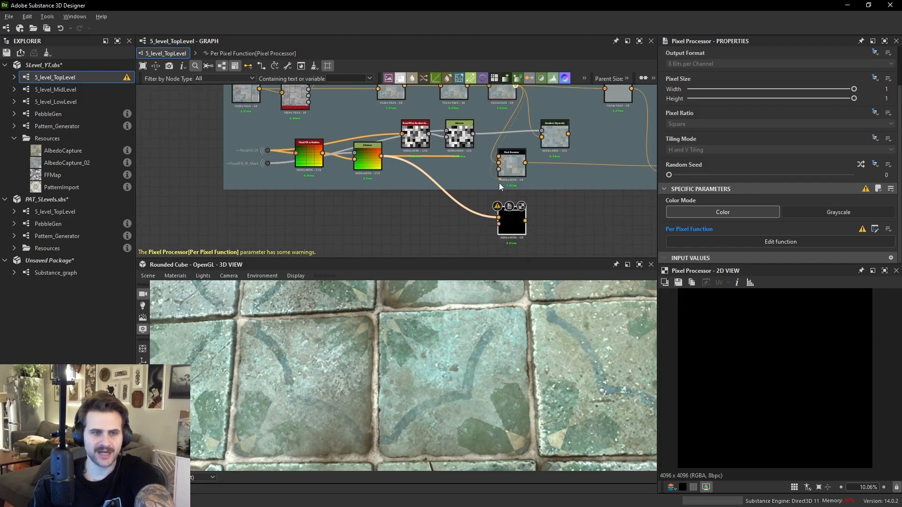
- Preview the new Pixel Processor's second input and open its per-pixel function graph
scroll(501, 214, "up", 5)
double_click(490, 202)
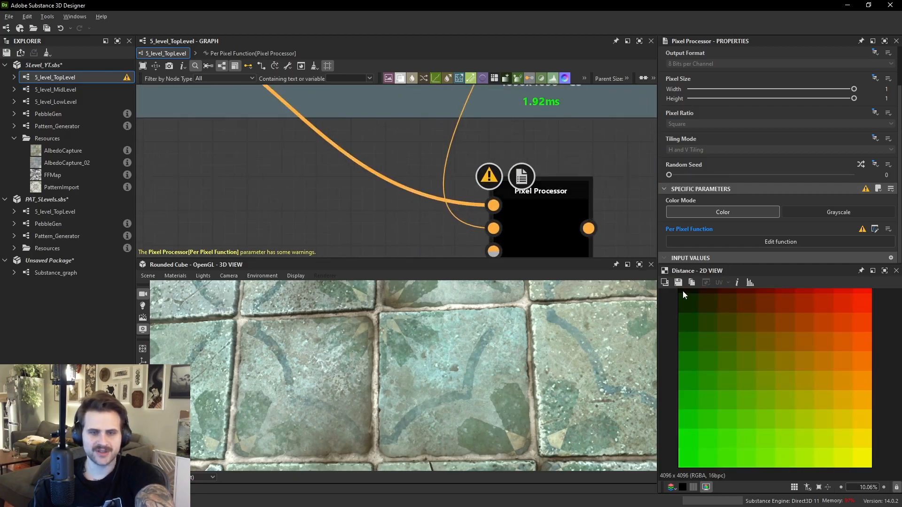
scroll(480, 208, "up", 1)
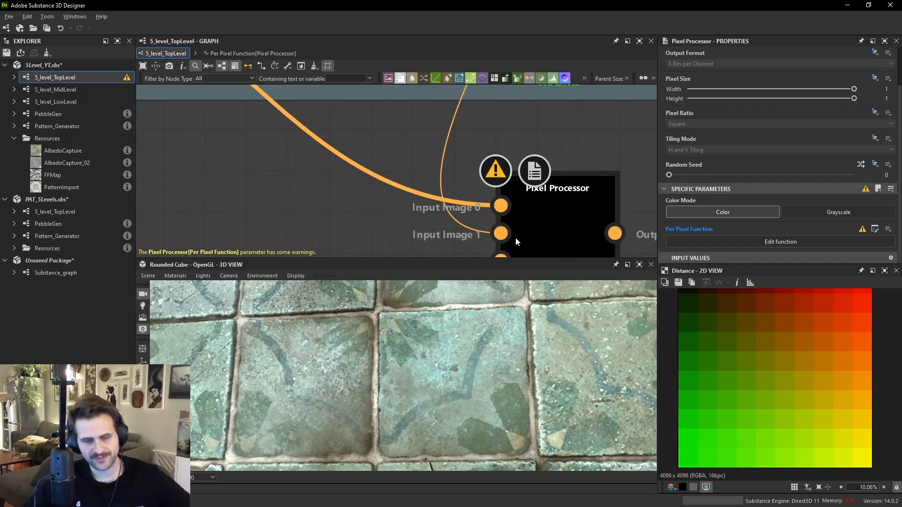
double_click(502, 233)
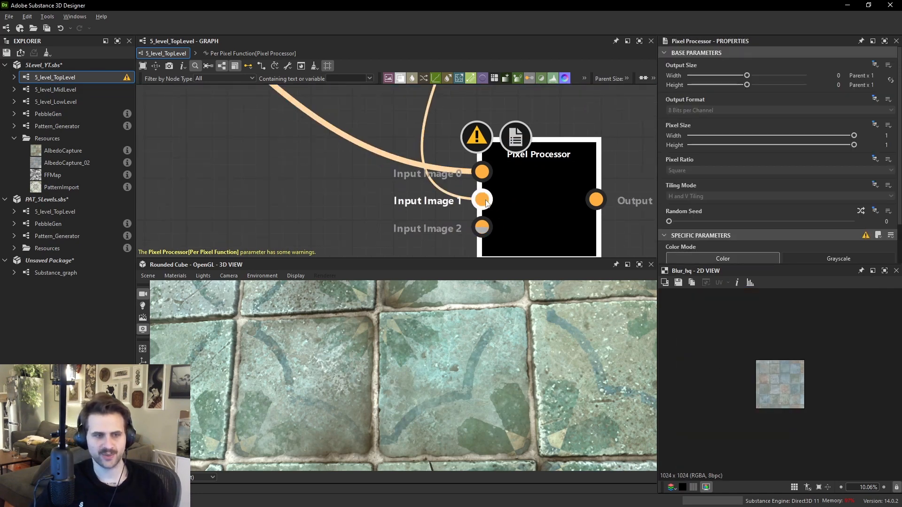
double_click(535, 195)
scroll(735, 149, "down", 1)
left_click(779, 240)
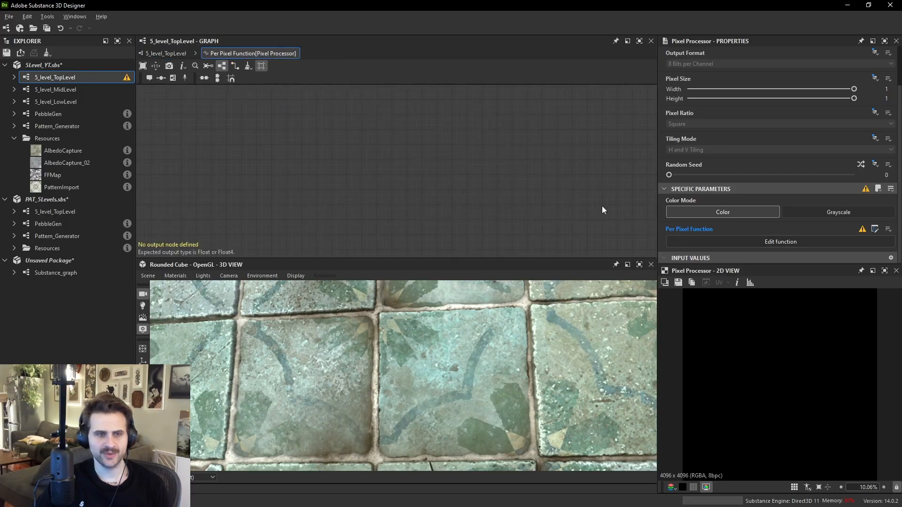
key("space")
type("get")
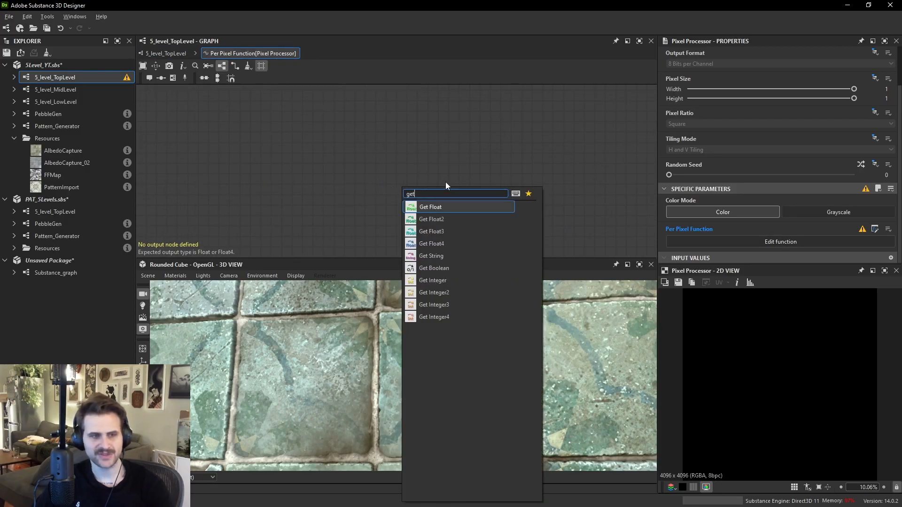
left_click(411, 151)
key("space")
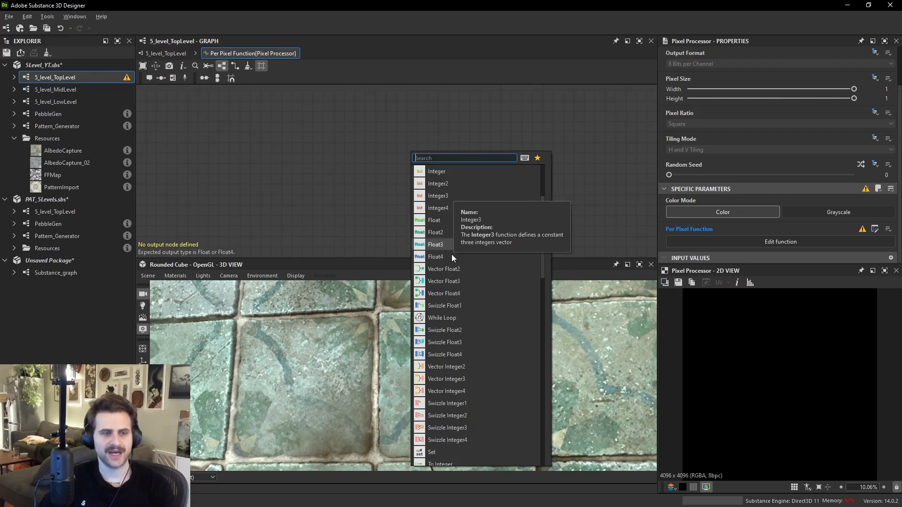
left_click(376, 182)
- Add a Get Float2 node to the per-pixel function graph
key("space")
type("get")
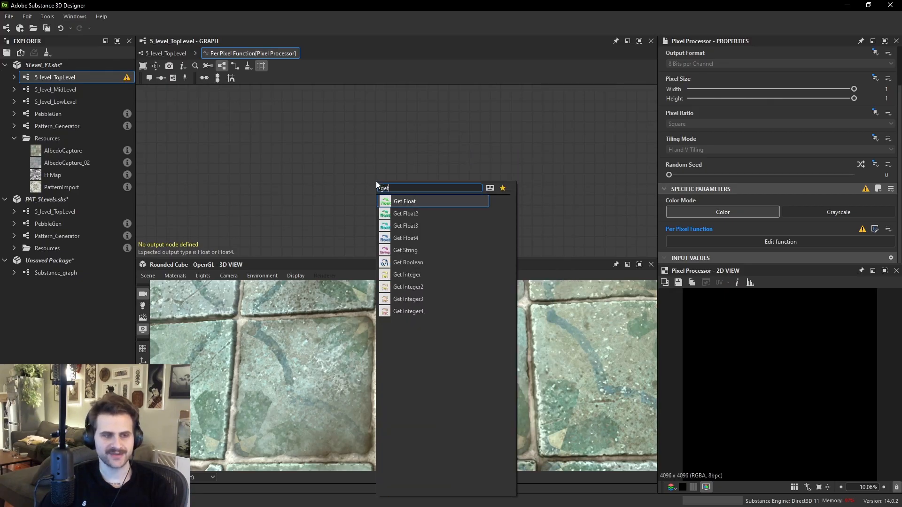
left_click(418, 215)
scroll(383, 178, "up", 2)
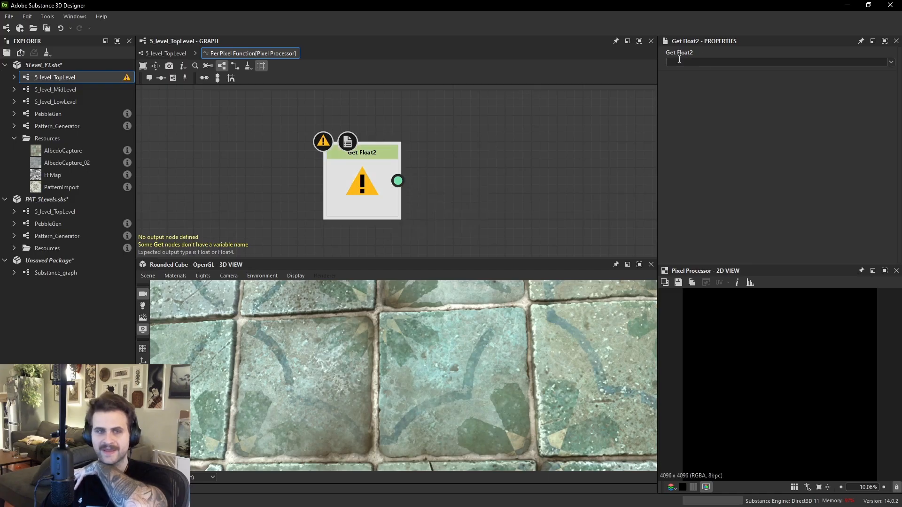
- Set the Get Float2 node's variable to $pos
left_click(891, 62)
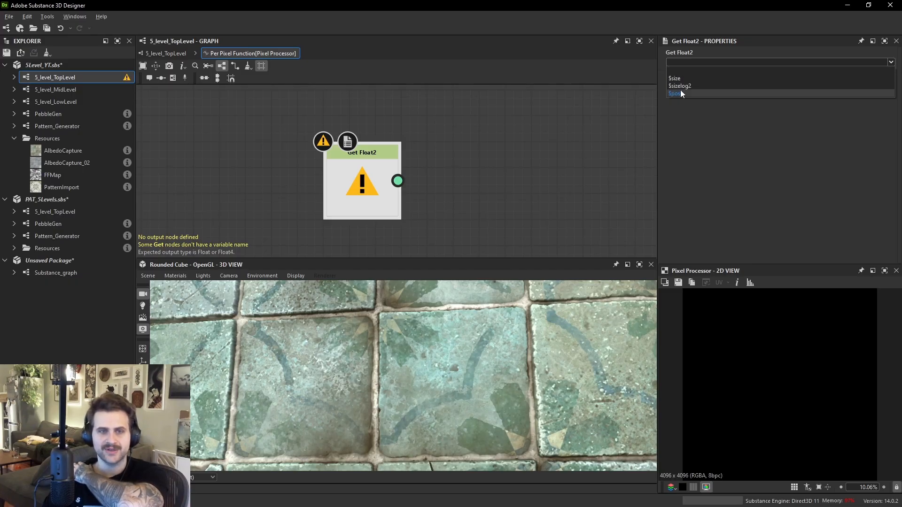
left_click(680, 93)
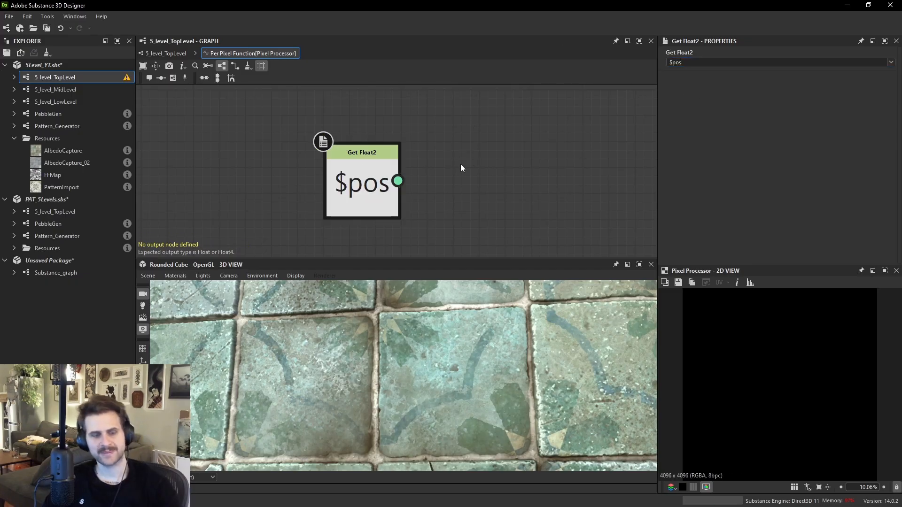
- Add a Sample Color node and connect the $pos output to its position input
key("space")
type("s")
type("ample")
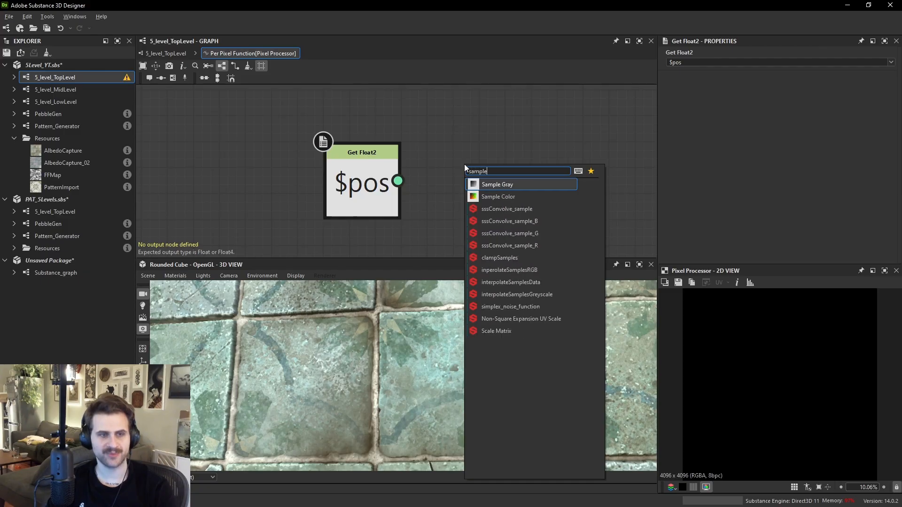
left_click(505, 195)
left_click_drag(398, 183, 467, 175)
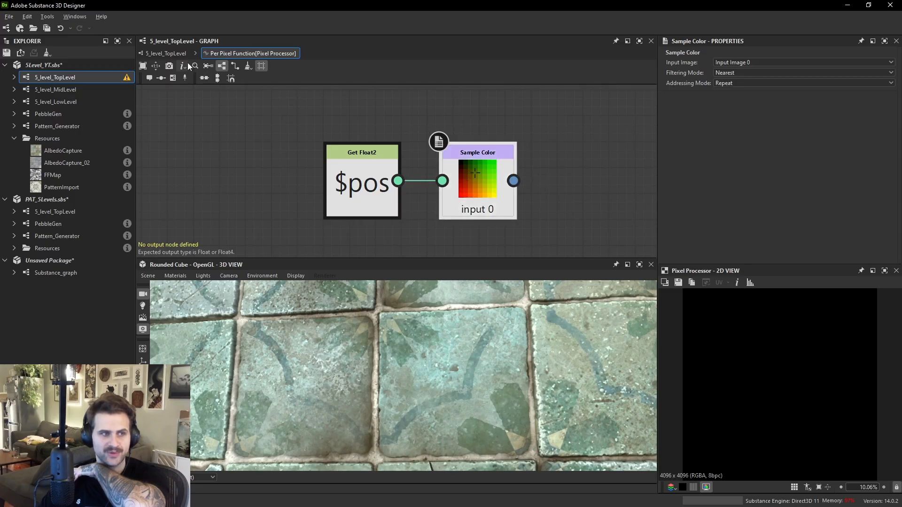
- Check the Pixel Processor's inputs at top level and the Sample Color node's input image setting
left_click(170, 55)
scroll(475, 176, "up", 2)
left_click(490, 183)
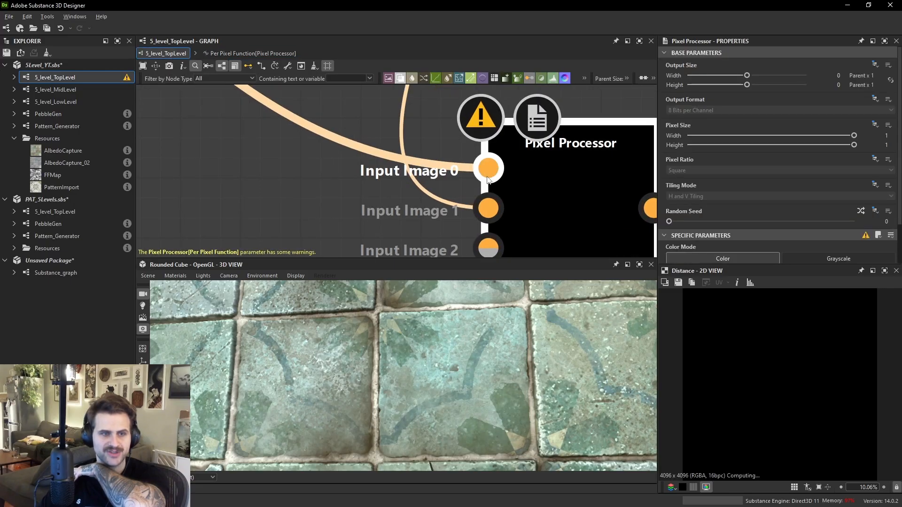
scroll(727, 218, "down", 2)
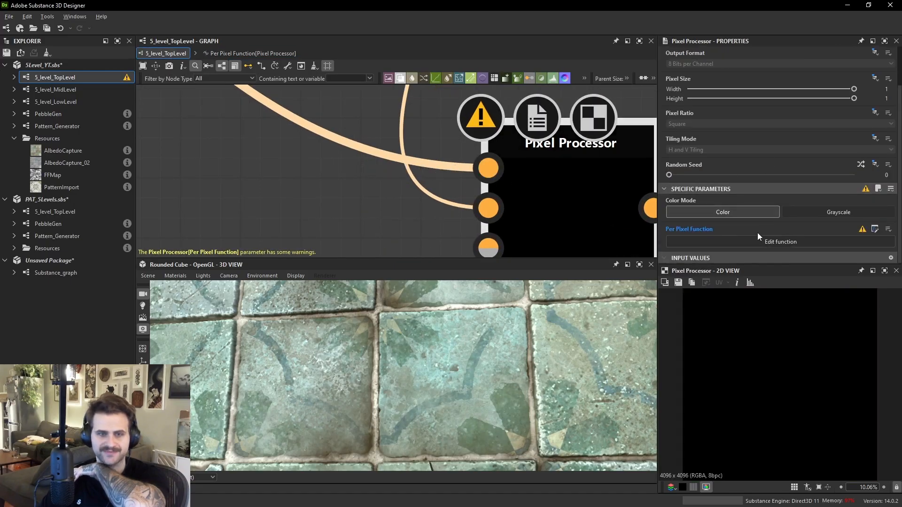
left_click(768, 241)
left_click(504, 186)
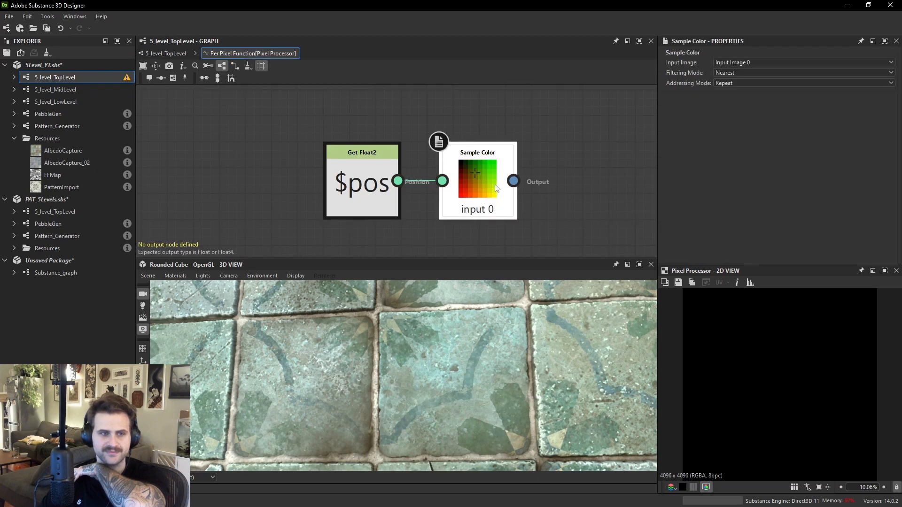
left_click(740, 63)
left_click(748, 71)
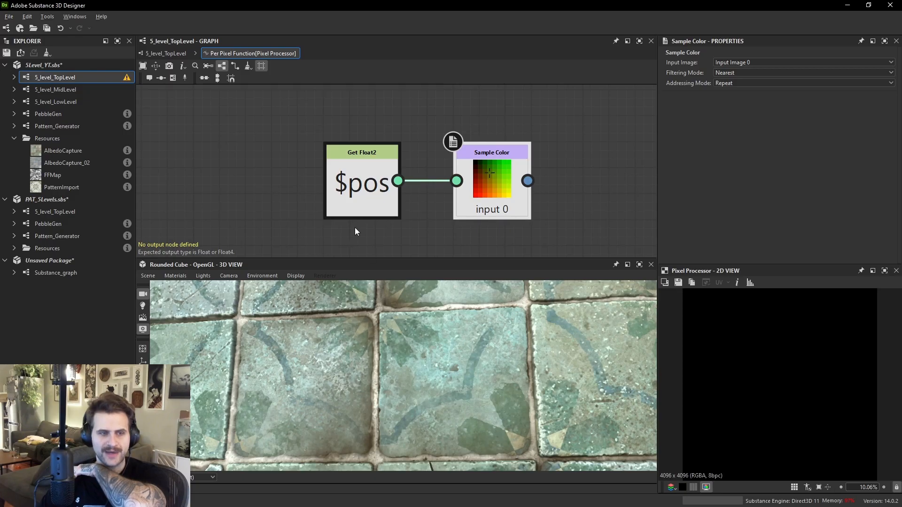
- Set the Sample Color node as the function's output node
scroll(523, 189, "down", 2)
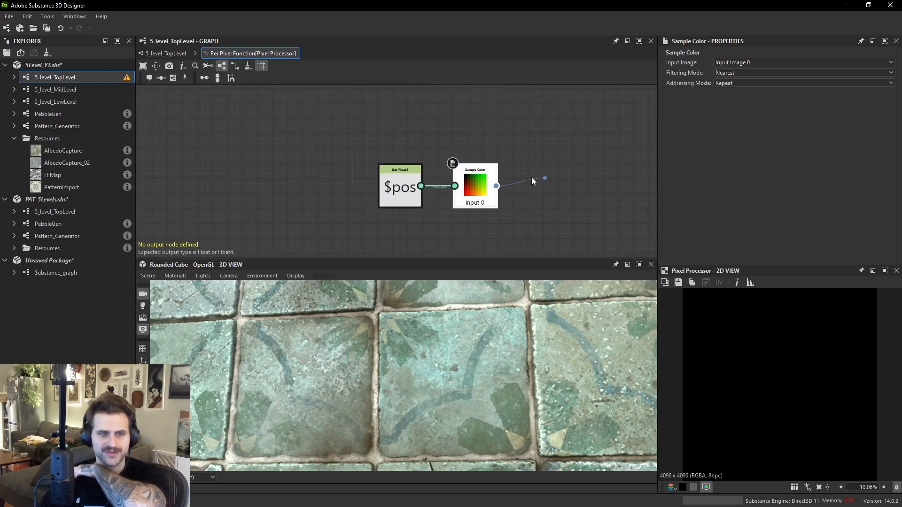
left_click_drag(562, 186, 563, 179)
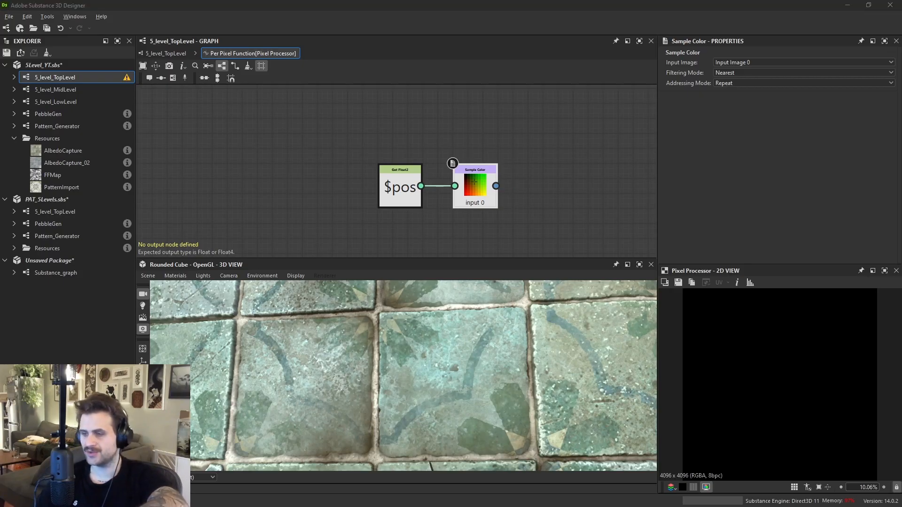
scroll(511, 190, "up", 2)
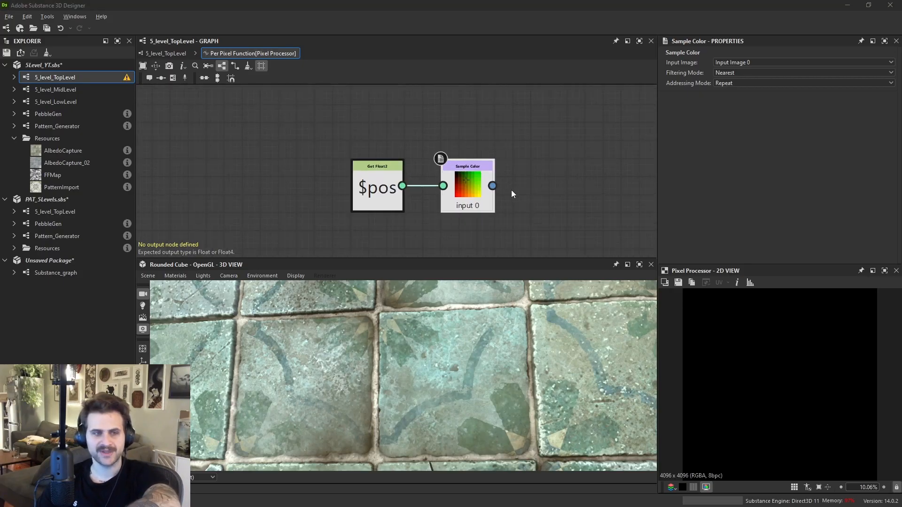
right_click(453, 168)
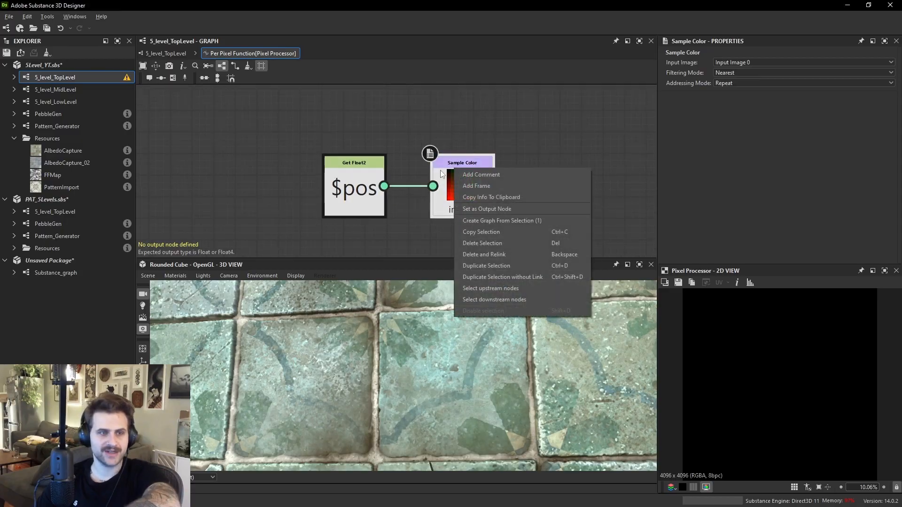
left_click(511, 210)
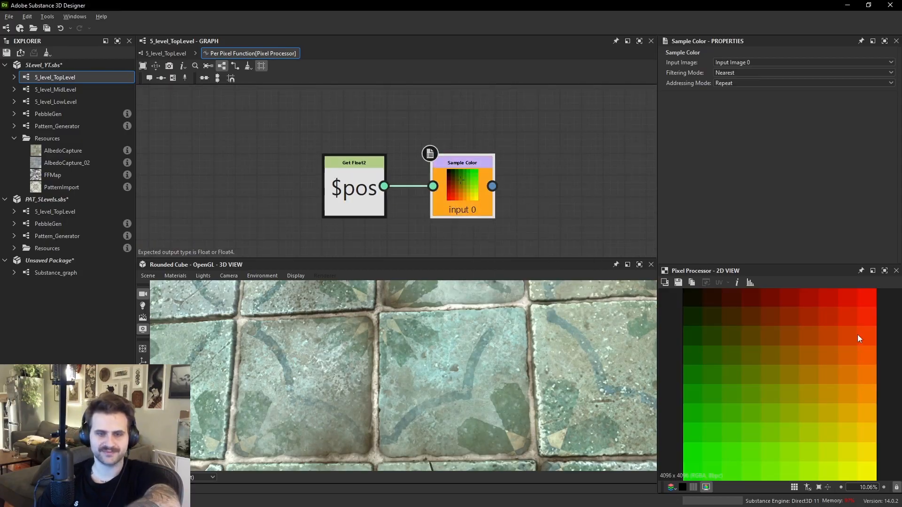
- Preview the Pixel Processor at top level and reopen its per-pixel function graph
left_click(167, 53)
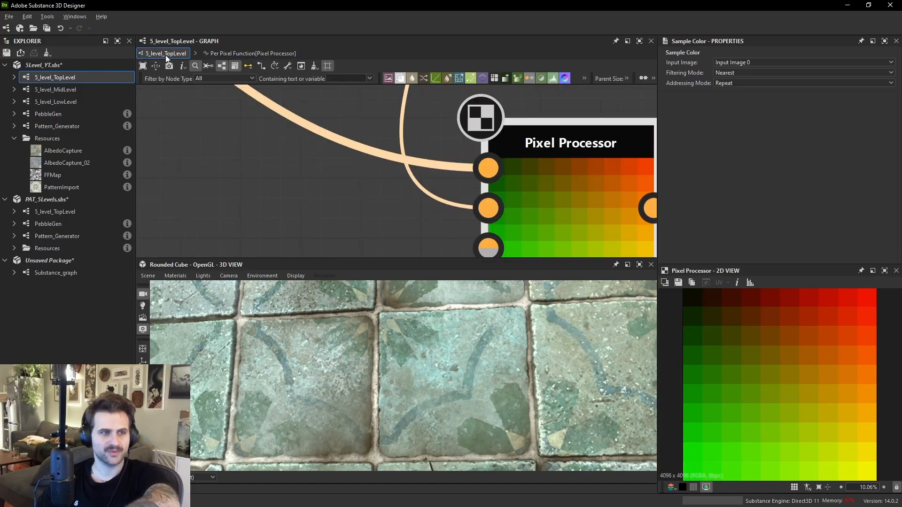
scroll(557, 190, "down", 4)
scroll(566, 186, "up", 4)
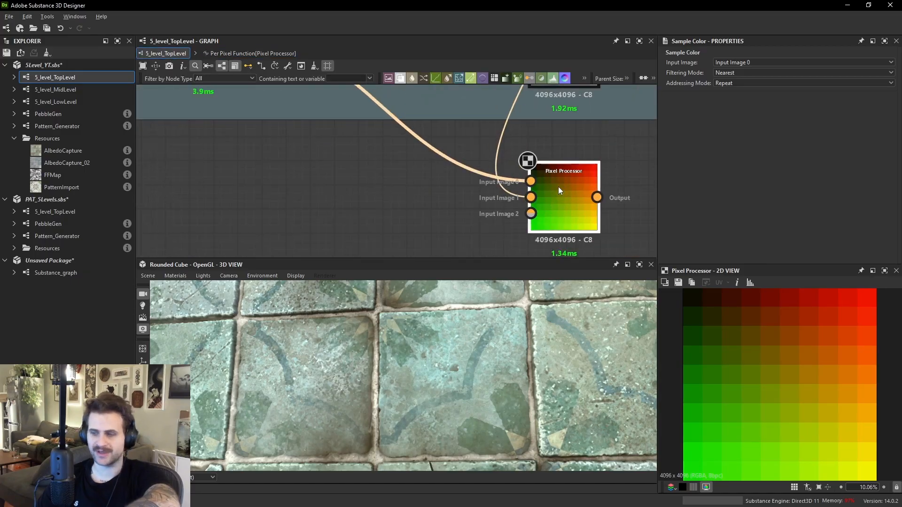
scroll(558, 185, "up", 2)
left_click(549, 196)
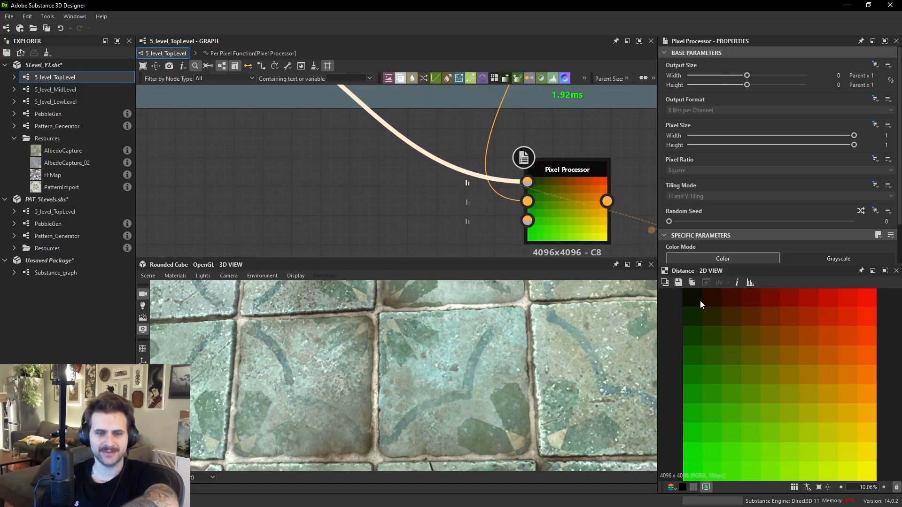
scroll(801, 258, "down", 2)
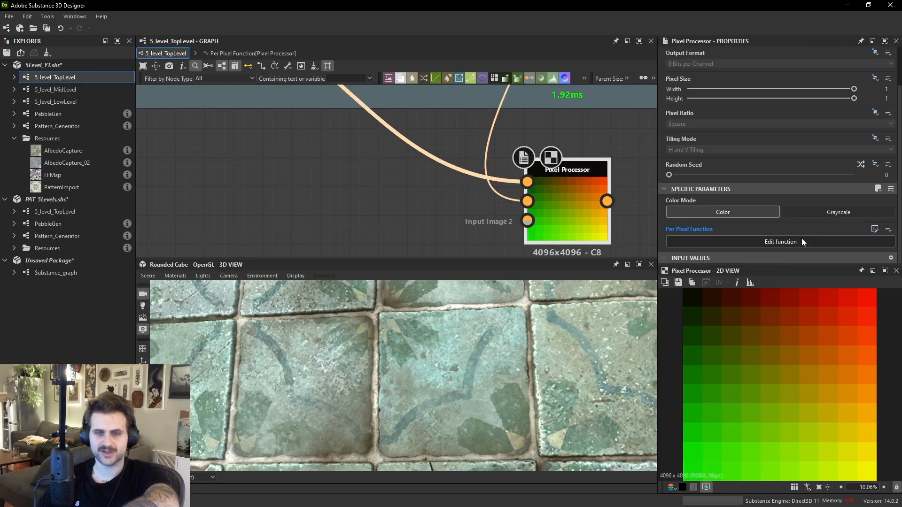
left_click(801, 240)
- Add a Float node below the $pos and Sample Color nodes
middle_click_drag(449, 182, 337, 162)
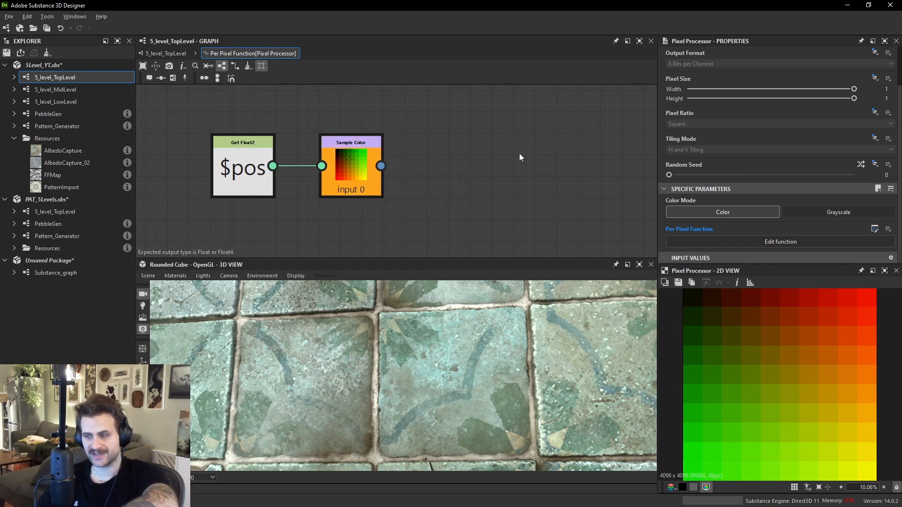
scroll(358, 166, "up", 3)
scroll(267, 160, "up", 2)
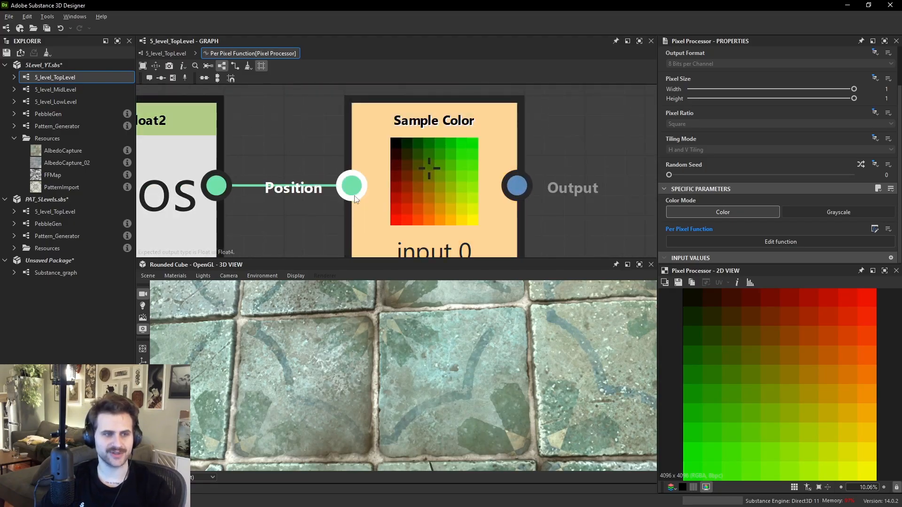
scroll(233, 192, "down", 2)
scroll(232, 206, "down", 1)
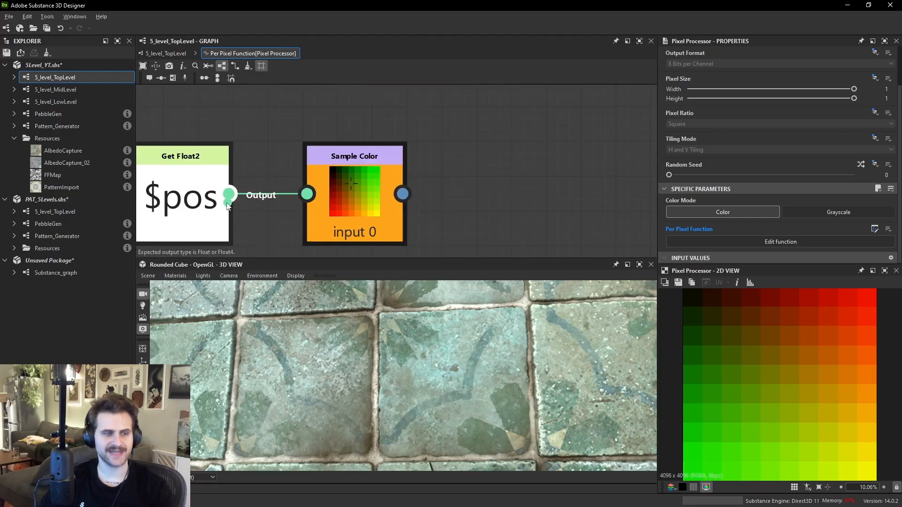
scroll(229, 204, "down", 3)
middle_click_drag(225, 203, 295, 158)
key("space")
type("flo")
key("Return")
middle_click_drag(332, 218, 331, 158)
right_click(330, 157)
key("Escape")
left_click_drag(330, 156, 298, 177)
- Add a Float2 node beside the Float node
key("space")
type("fl")
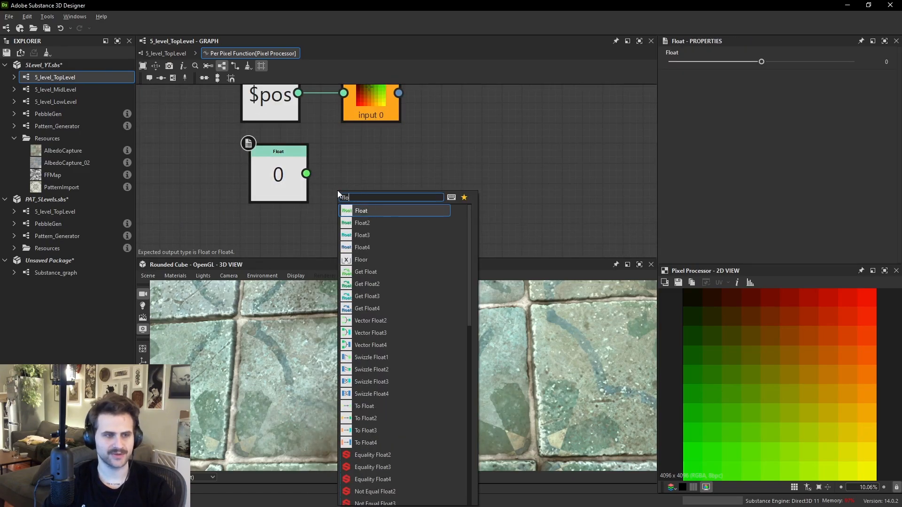
type("o")
key("Down")
key("Return")
left_click_drag(353, 206, 390, 207)
scroll(400, 177, "up", 2)
middle_click_drag(371, 110, 371, 151)
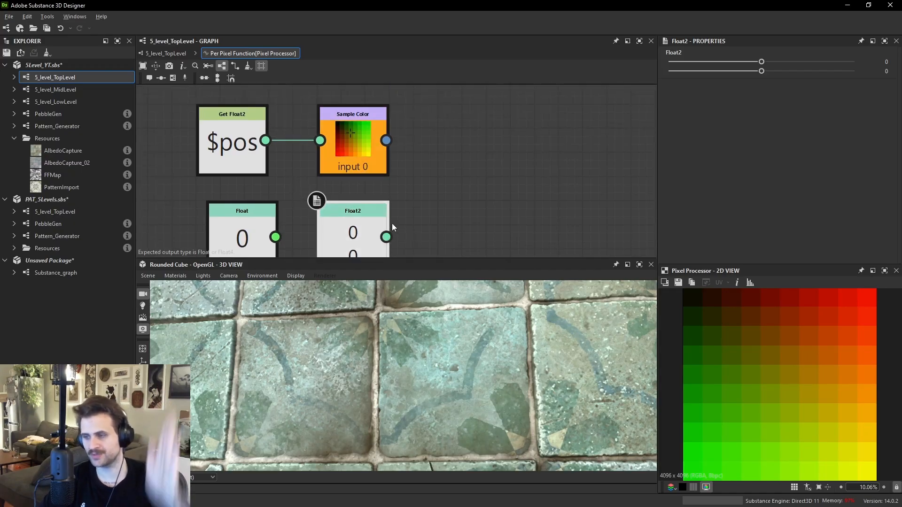
middle_click_drag(454, 248, 459, 165)
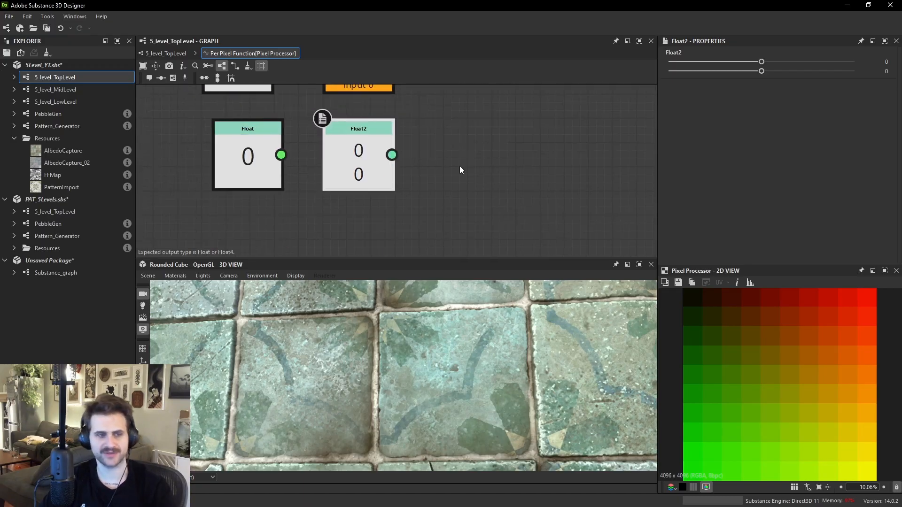
- Add a Float3 node and set its first value to 1
left_click(463, 166)
key("space")
type("flo")
key("Down")
key("Down")
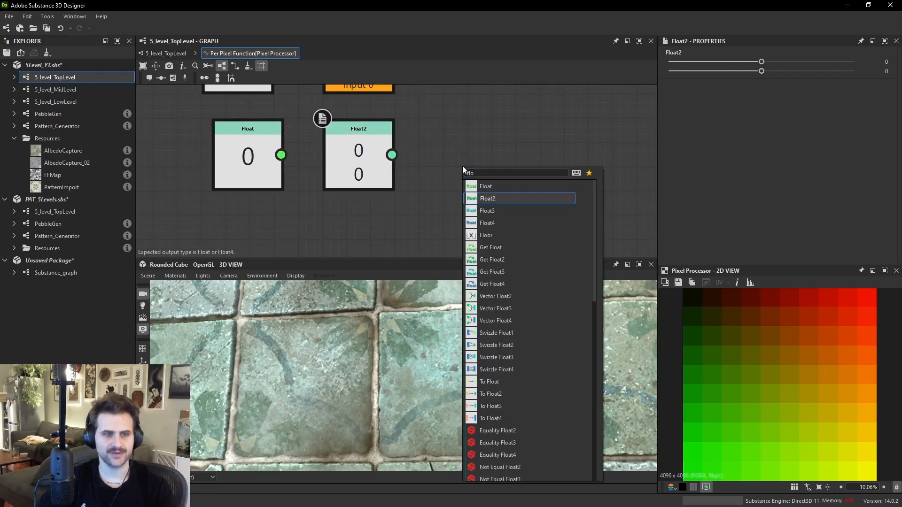
key("Return")
scroll(454, 162, "up", 4)
scroll(473, 157, "down", 3)
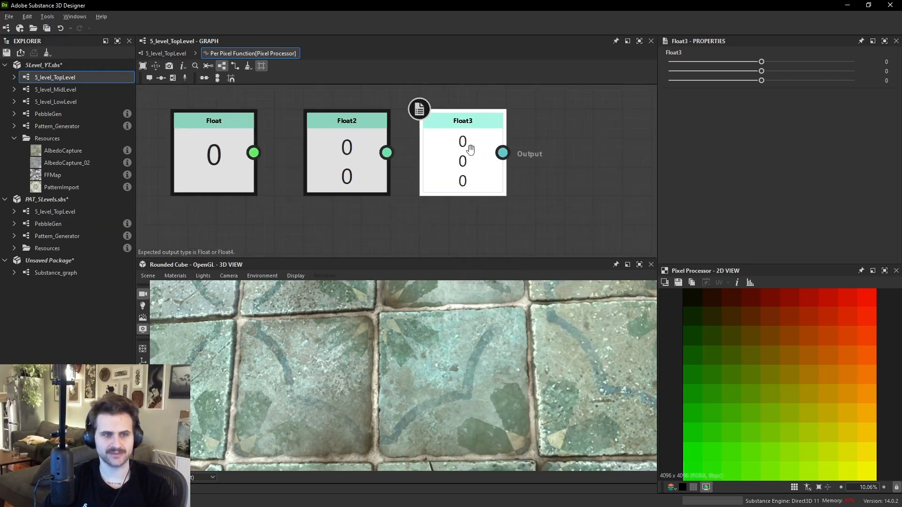
left_click(748, 63)
type("1")
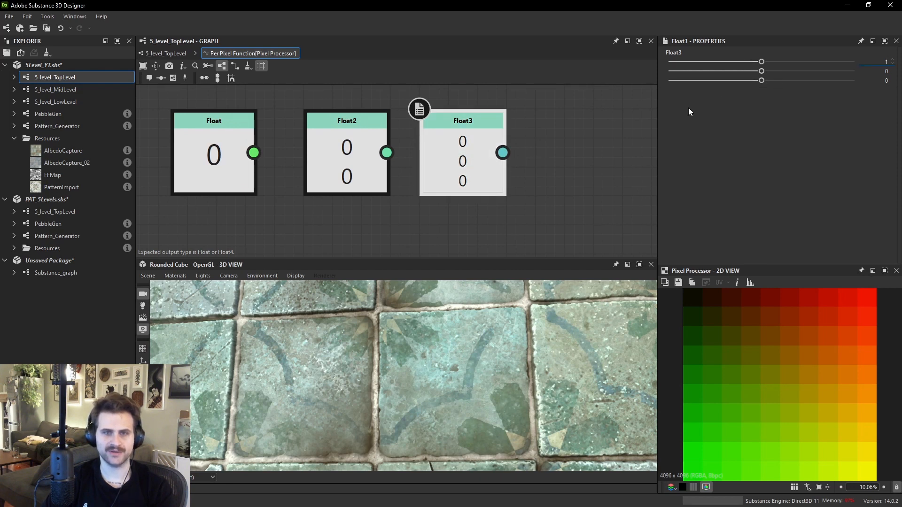
key("Return")
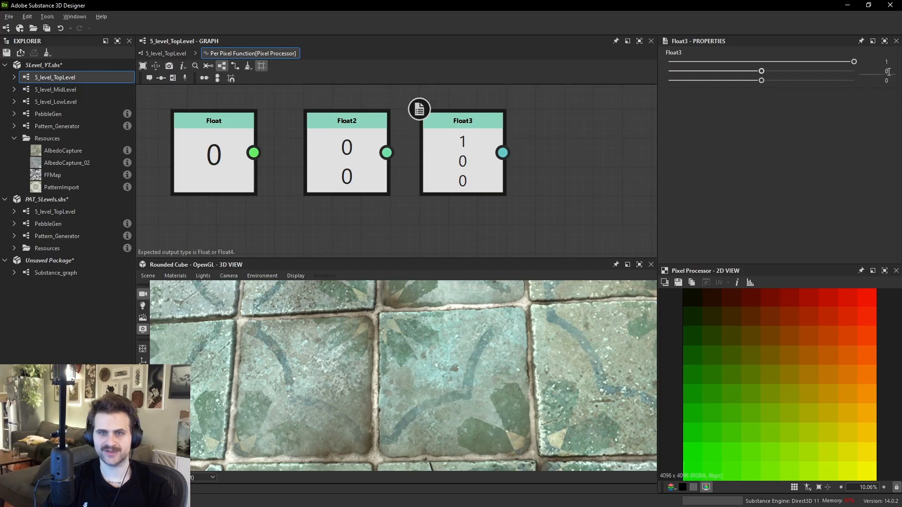
- Add a Float4 node with its first value at 1 and set it as the function's output node
right_click(466, 128)
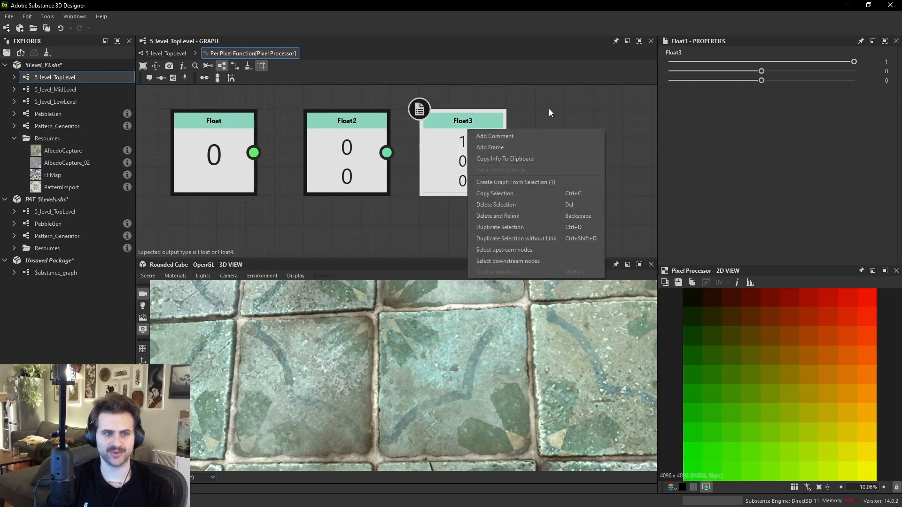
left_click(540, 123)
middle_click_drag(559, 152, 521, 147)
left_click(526, 142)
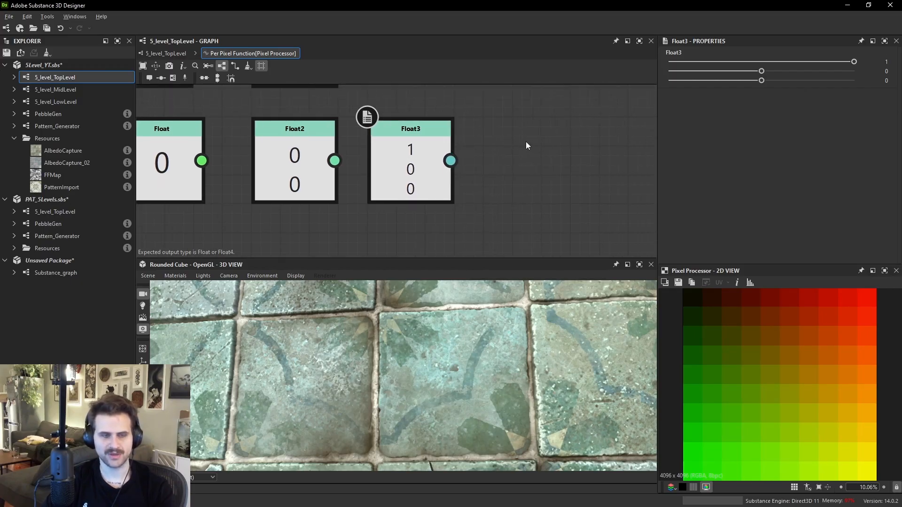
key("space")
type("flo")
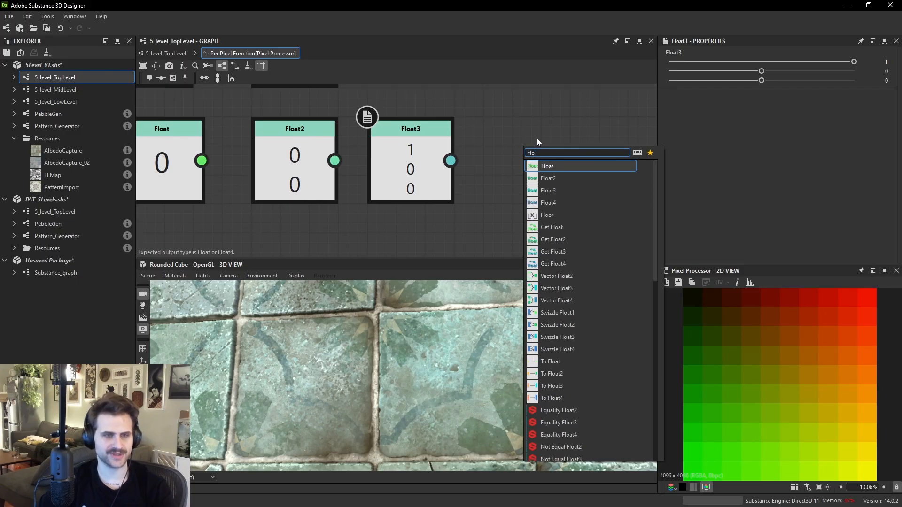
key("Down")
key("Down")
key("Down")
key("Return")
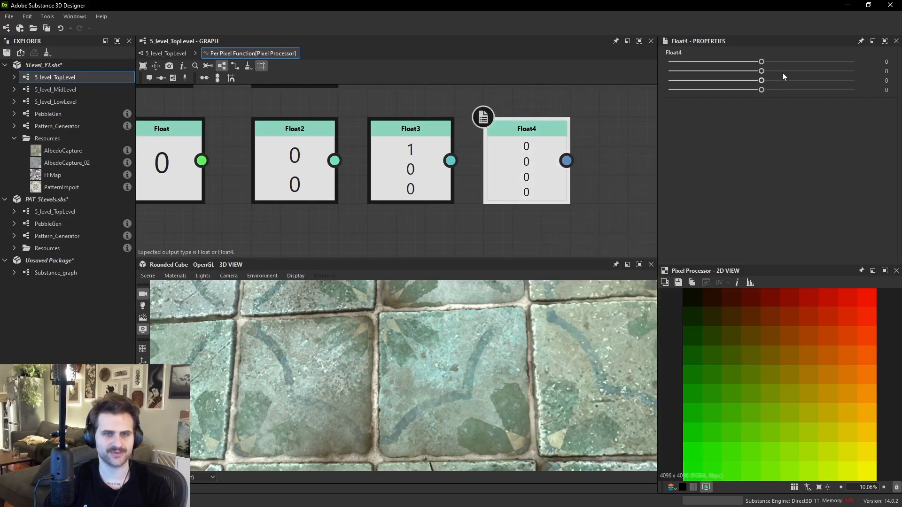
key("Return")
right_click(567, 133)
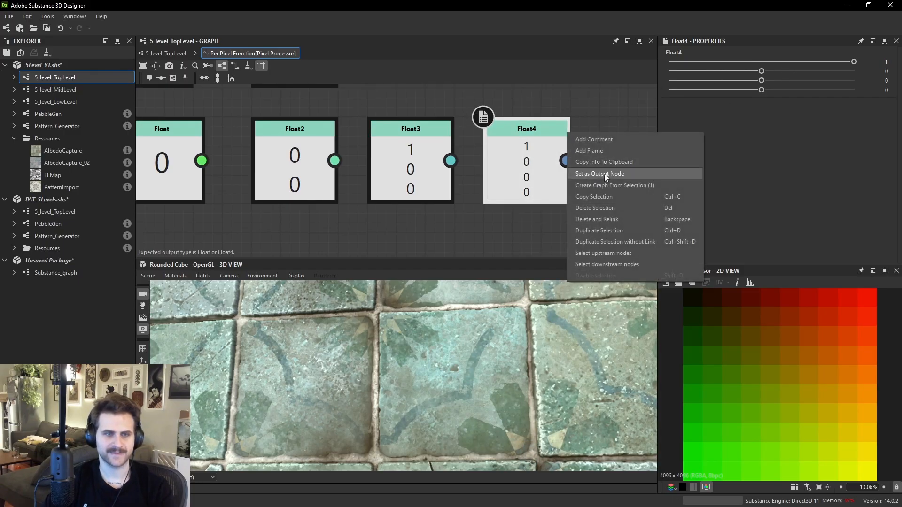
left_click(604, 174)
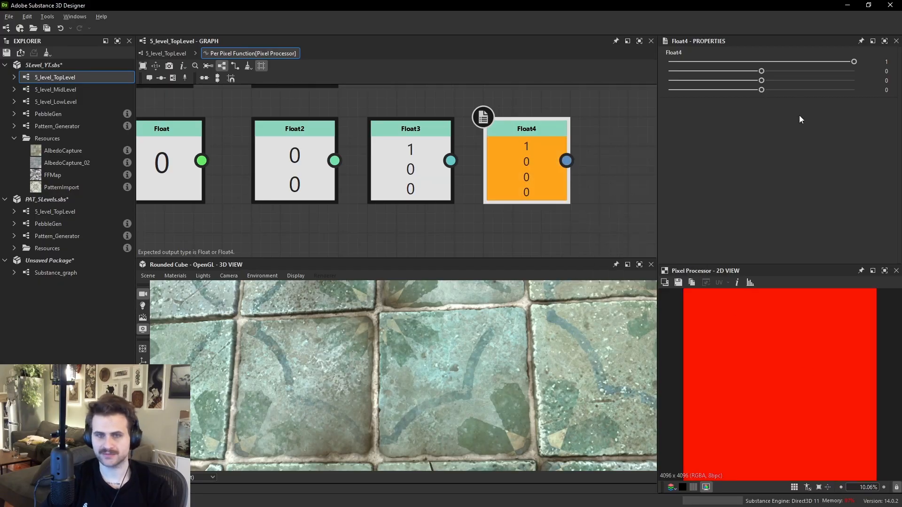
- Set the Float4 node's second and third values to 1
left_click(802, 81)
type("1")
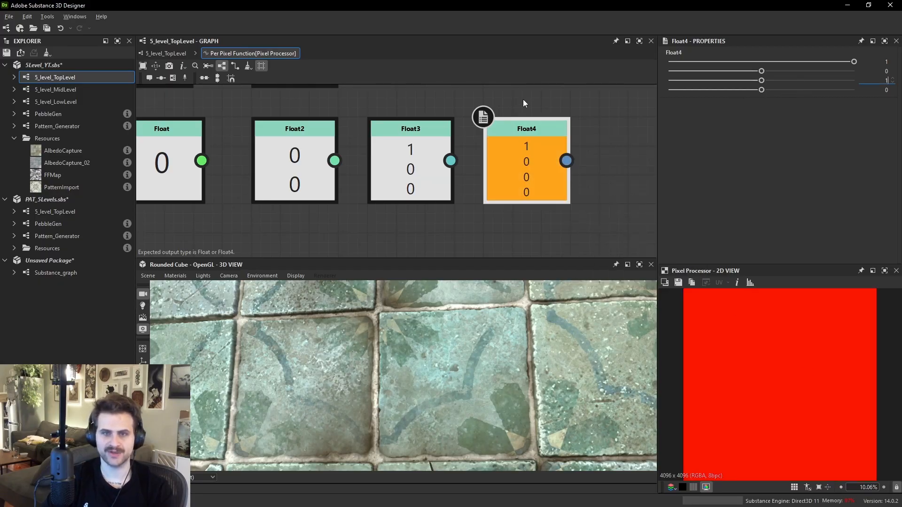
left_click_drag(531, 100, 530, 86)
left_click(799, 72)
type("1")
left_click(583, 126)
scroll(492, 176, "down", 1)
middle_click_drag(492, 176, 532, 192)
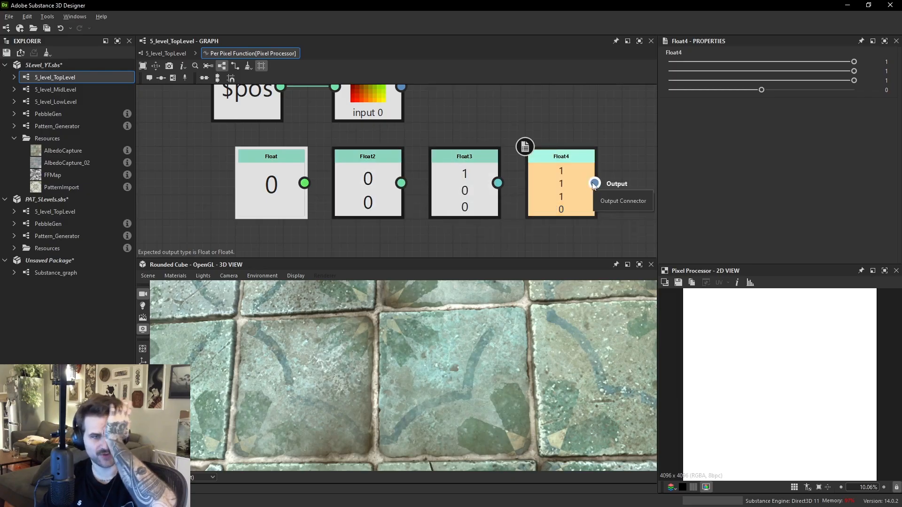
- Select the Float, Float2, Float3 and Float4 nodes in turn to review their values
left_click(271, 192)
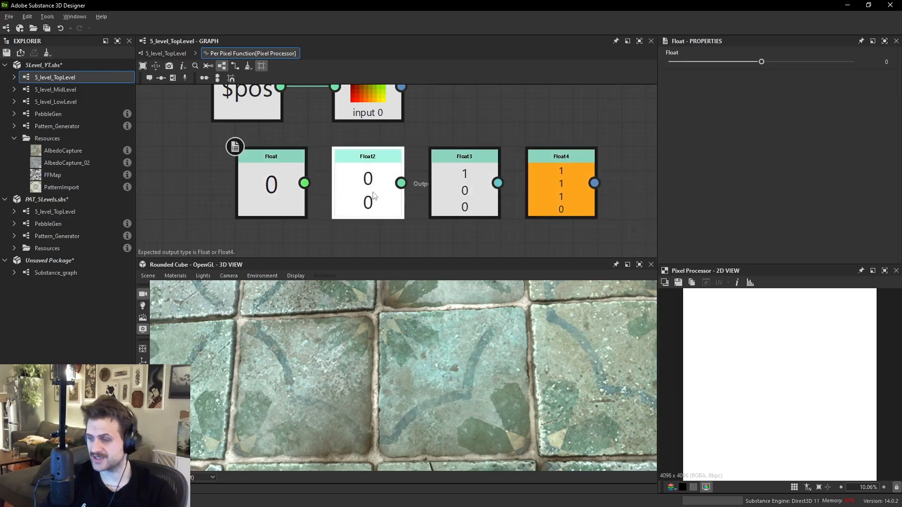
left_click(374, 195)
left_click(458, 176)
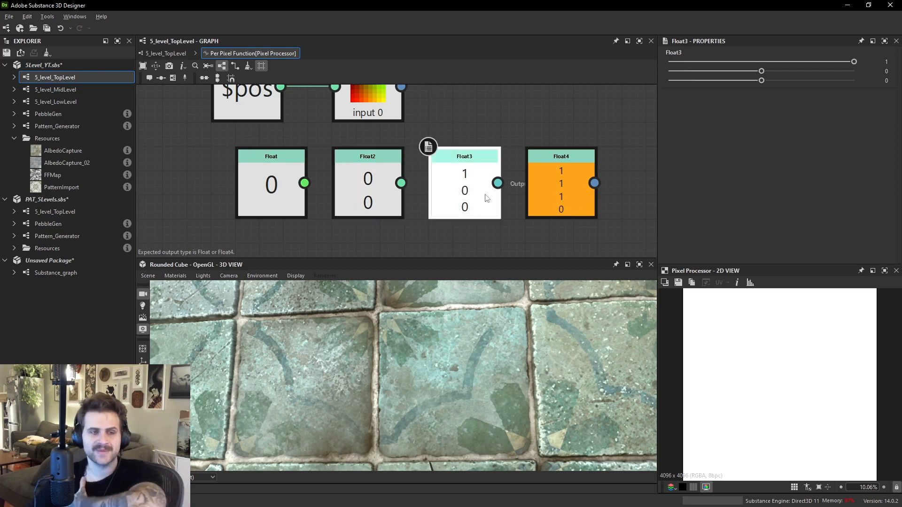
scroll(817, 348, "down", 3)
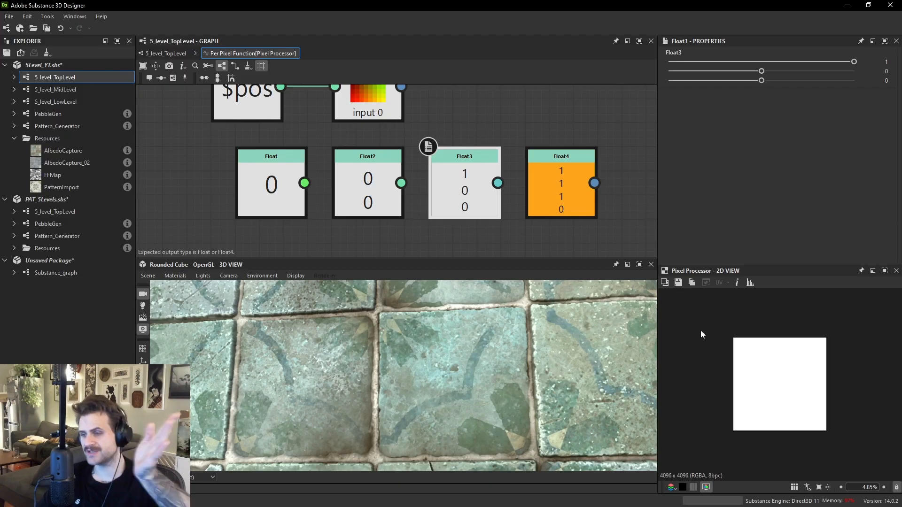
left_click(576, 197)
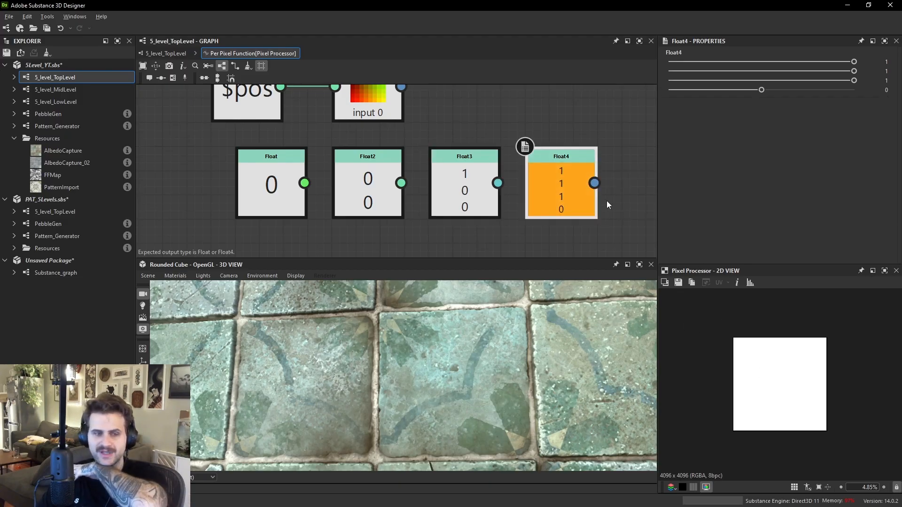
scroll(573, 183, "up", 2)
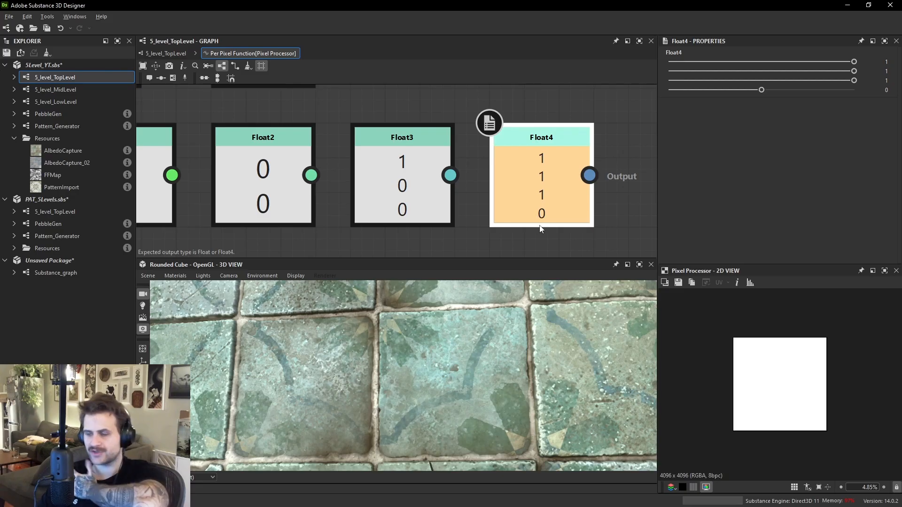
scroll(536, 181, "down", 3)
scroll(539, 163, "up", 3)
- Delete the Float, Float2, Float3 and Float4 nodes from the function graph
left_click_drag(549, 141, 499, 229)
left_click_drag(535, 150, 536, 141)
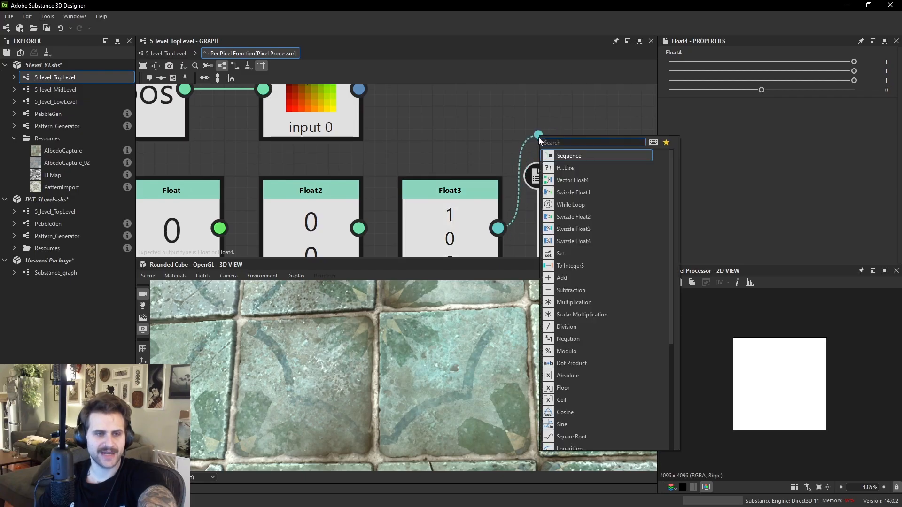
key("Escape")
scroll(376, 195, "down", 1)
left_click_drag(362, 220, 475, 232)
scroll(475, 232, "down", 2)
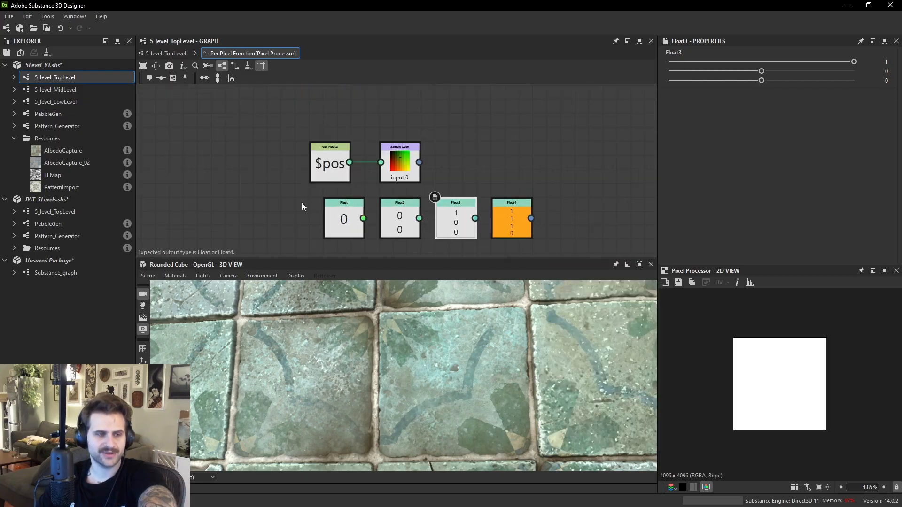
key("Delete")
- Set the Sample Color node as the function's output node
scroll(381, 154, "up", 4)
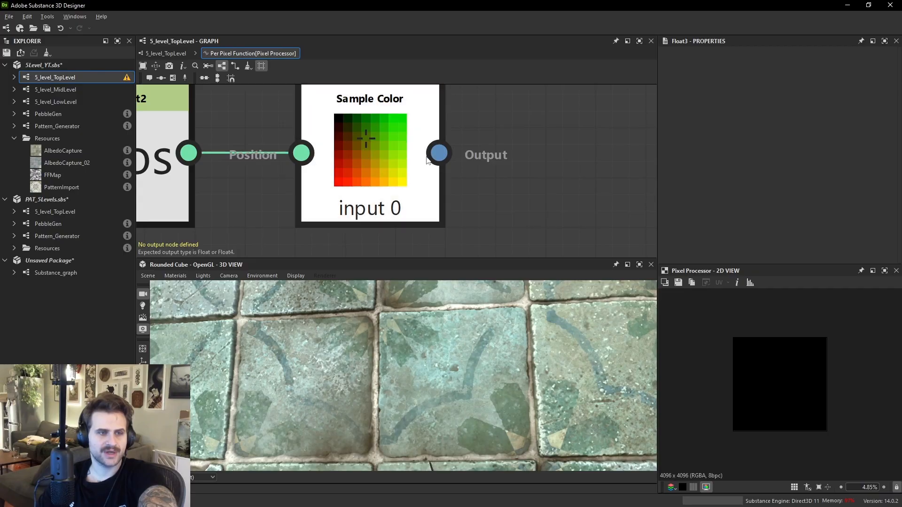
left_click(381, 155)
scroll(406, 159, "down", 1)
scroll(395, 163, "up", 2)
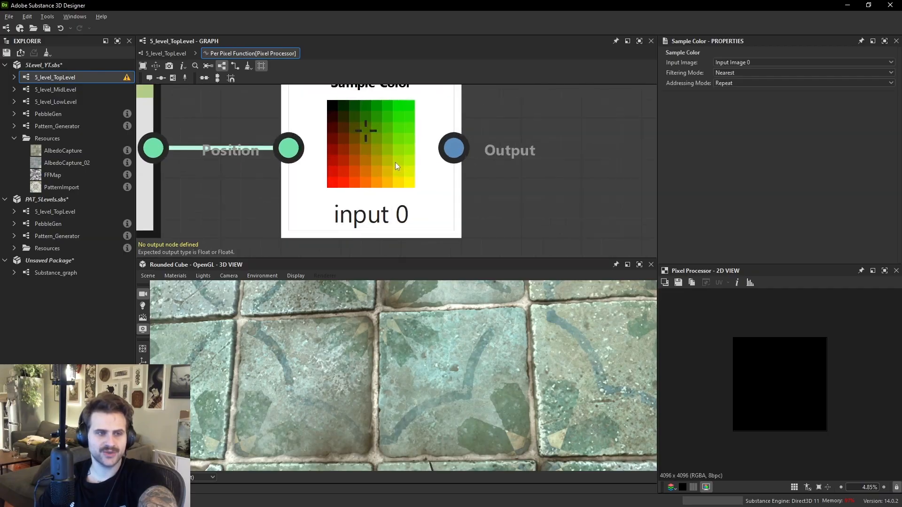
right_click(395, 145)
left_click(435, 198)
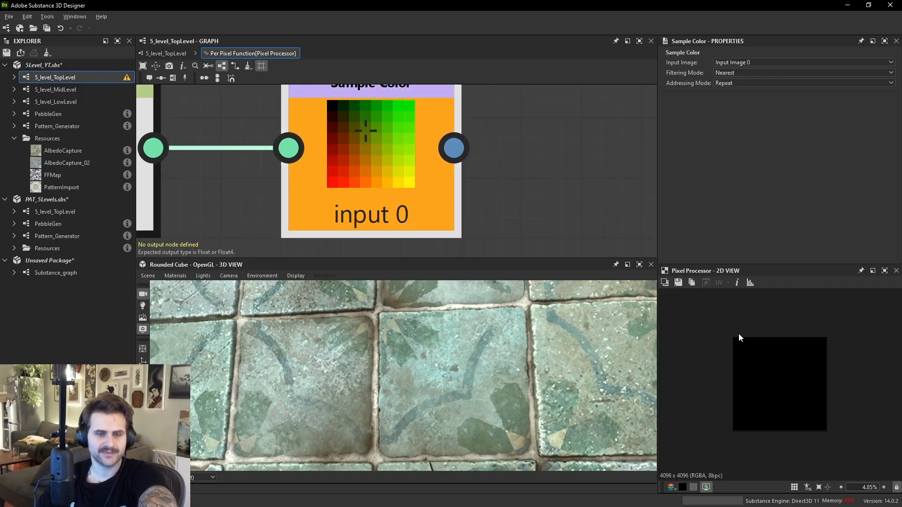
scroll(814, 366, "up", 2)
scroll(812, 369, "up", 1)
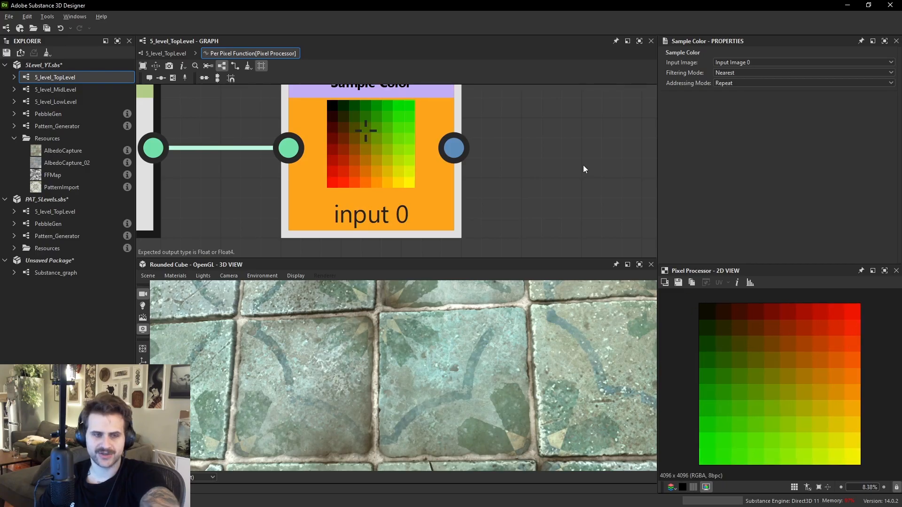
middle_click_drag(584, 166, 484, 168)
key("space")
type("vec")
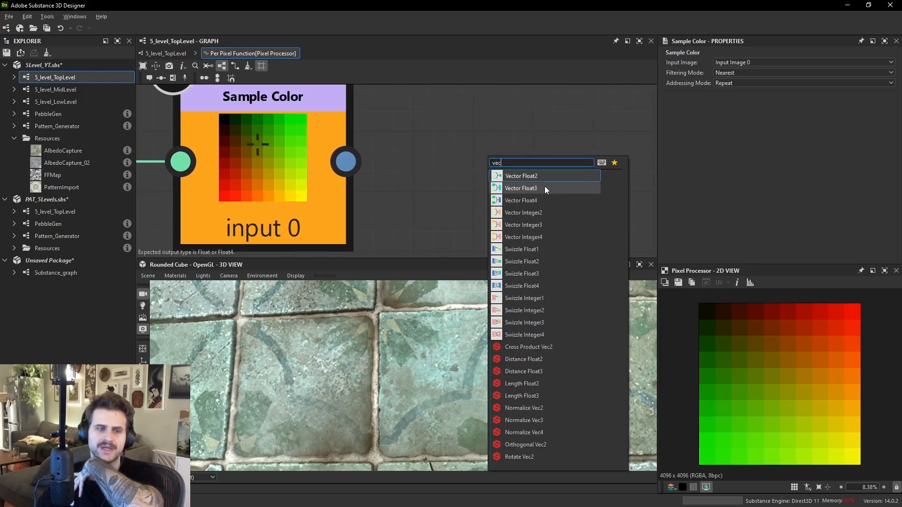
left_click(540, 260)
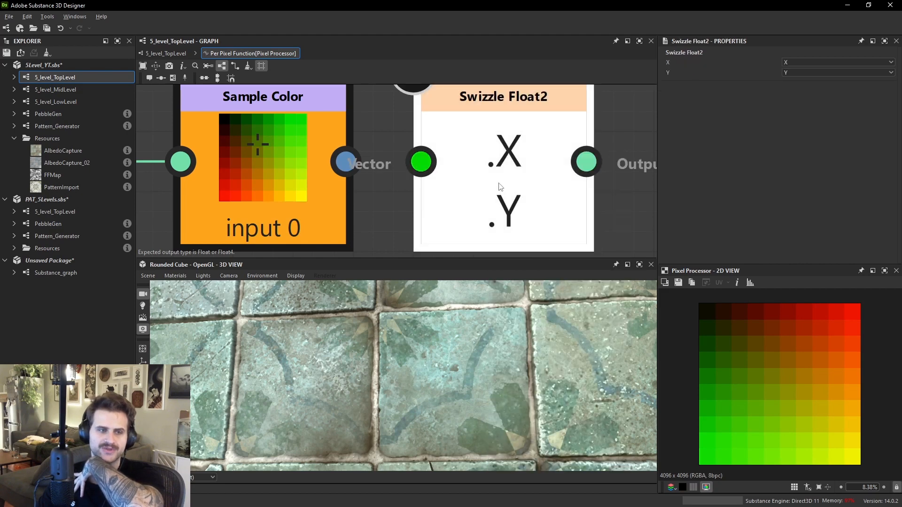
key("Delete")
key("space")
type("swizz")
left_click(563, 223)
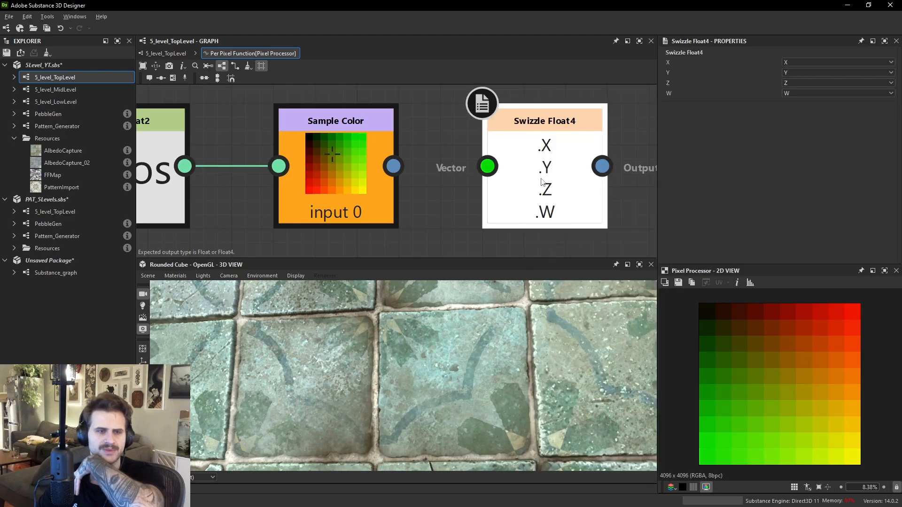
key("Delete")
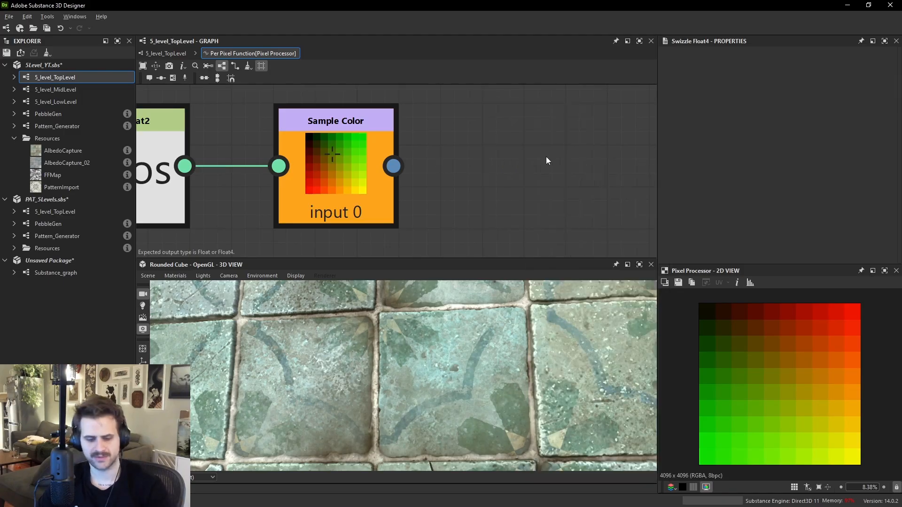
- Add a Swizzle Float1 node and connect the Sample Color output to its vector input
key("f")
key("space")
type("swizz")
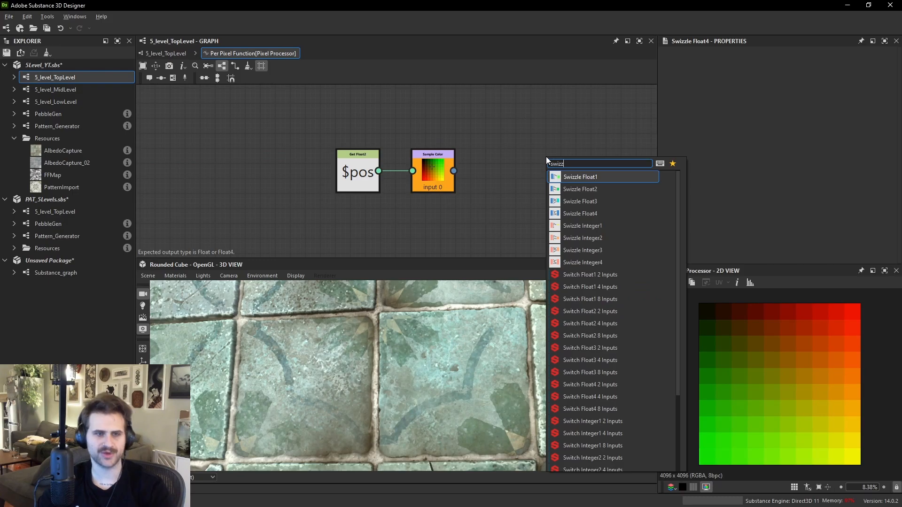
left_click(594, 176)
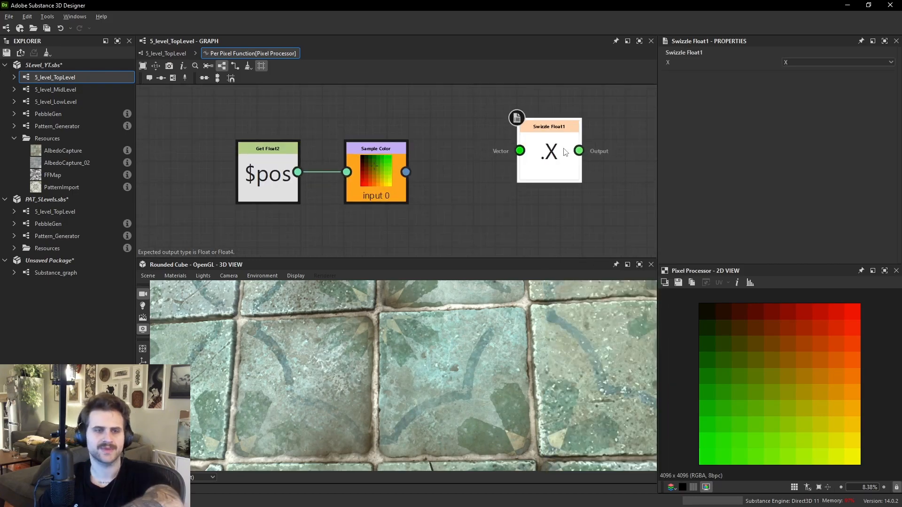
left_click_drag(406, 172, 455, 160)
left_click_drag(512, 178, 501, 156)
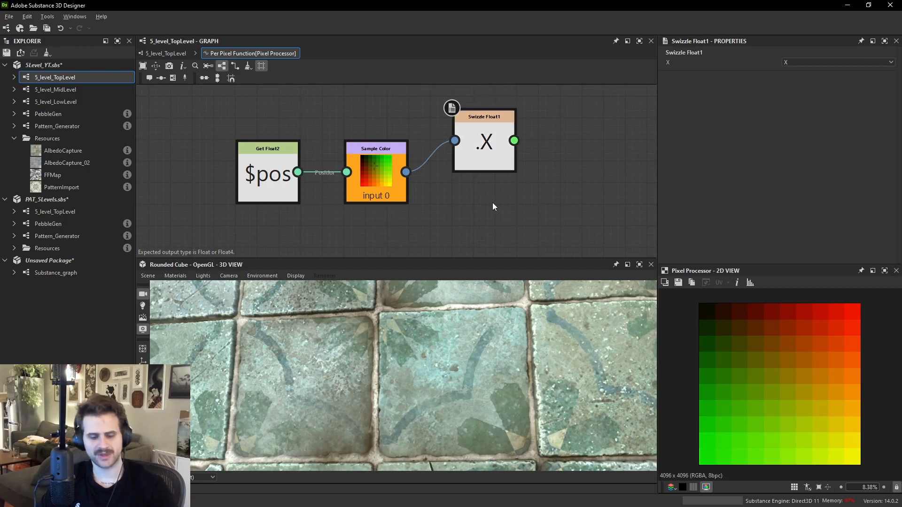
- Add a Swizzle Float2 node fed by the Sample Color output and delete the Swizzle Float1 node
key("space")
type("swi")
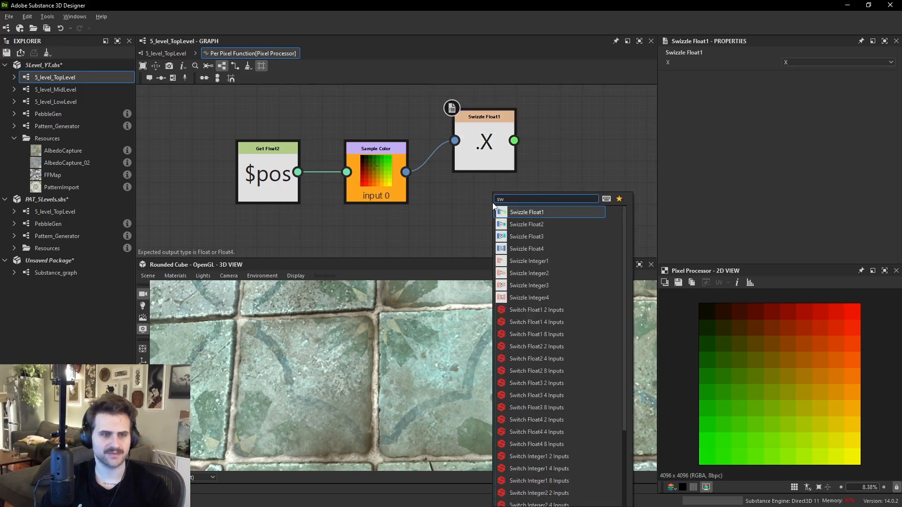
left_click(511, 224)
left_click_drag(455, 194, 405, 172)
left_click_drag(490, 149, 490, 116)
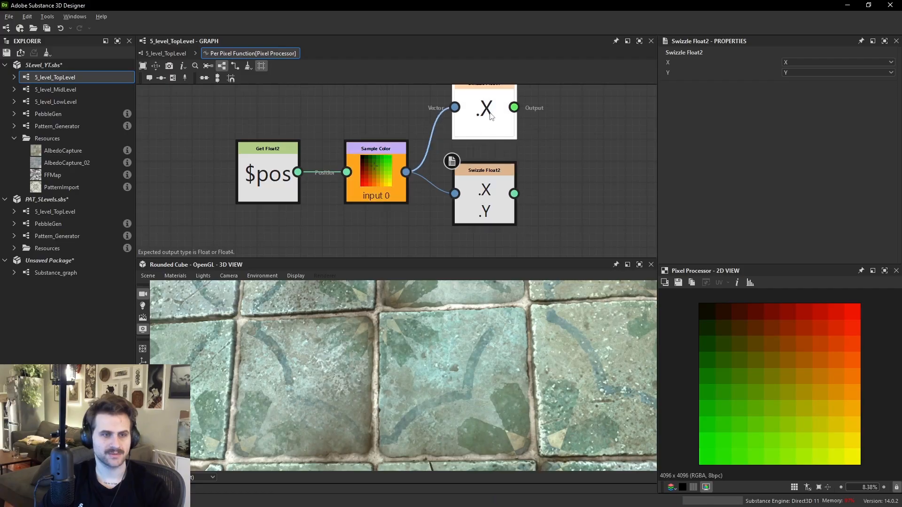
key("Delete")
left_click_drag(496, 181, 495, 159)
- Add Vector Float4 and Vector Float2 nodes above the Sample Color and Swizzle Float2 nodes
scroll(480, 191, "up", 1)
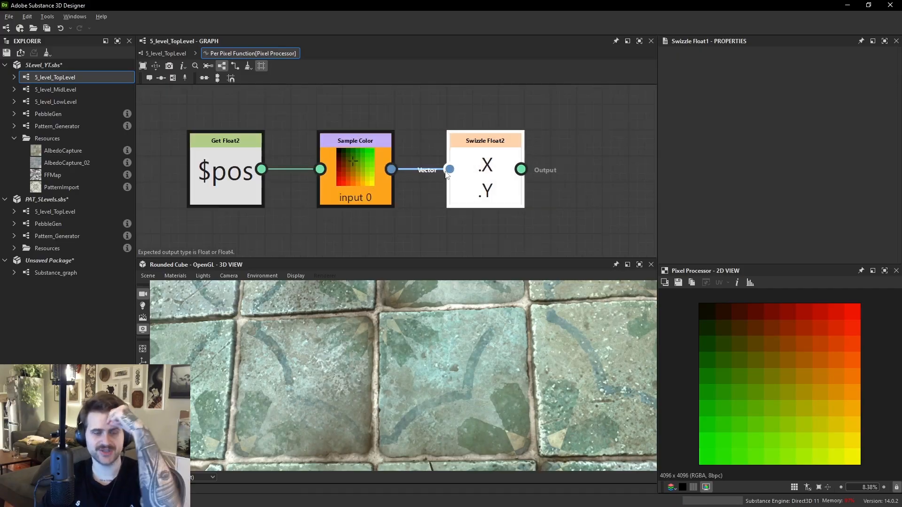
middle_click_drag(384, 128, 392, 170)
key("space")
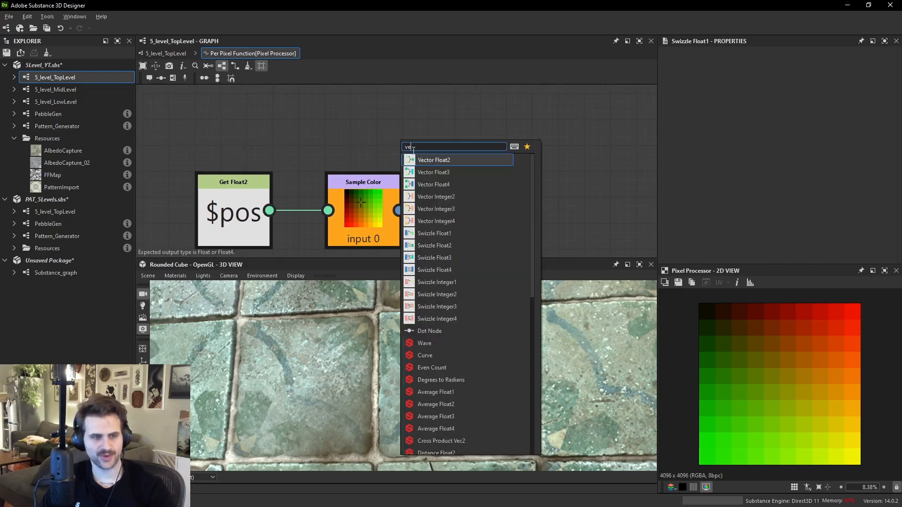
left_click(403, 183)
left_click_drag(394, 136, 368, 121)
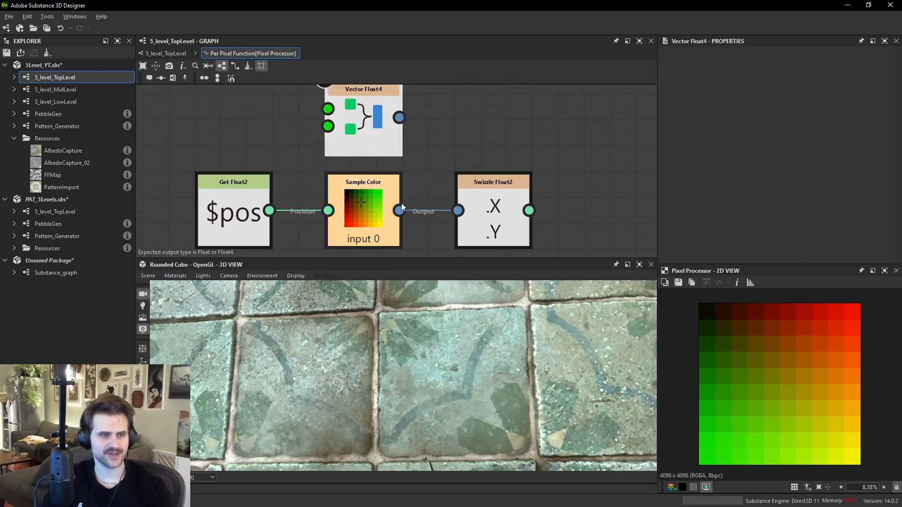
middle_click_drag(501, 123, 464, 142)
key("space")
type("v")
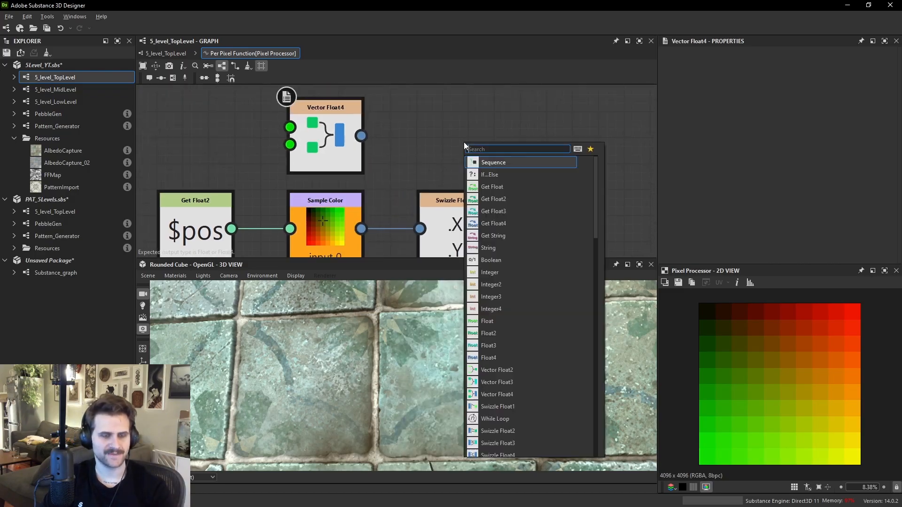
type("ec")
left_click(493, 164)
left_click_drag(480, 161, 516, 126)
left_click(415, 195)
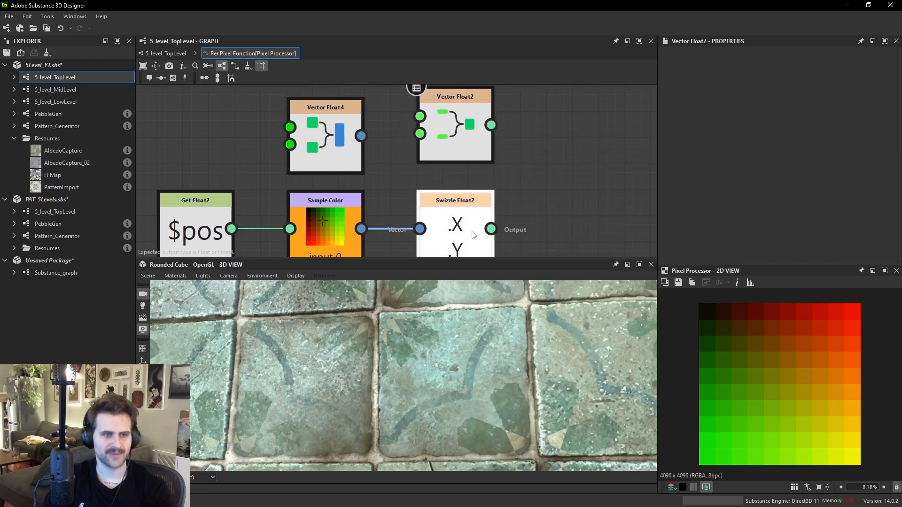
left_click_drag(473, 227, 471, 227)
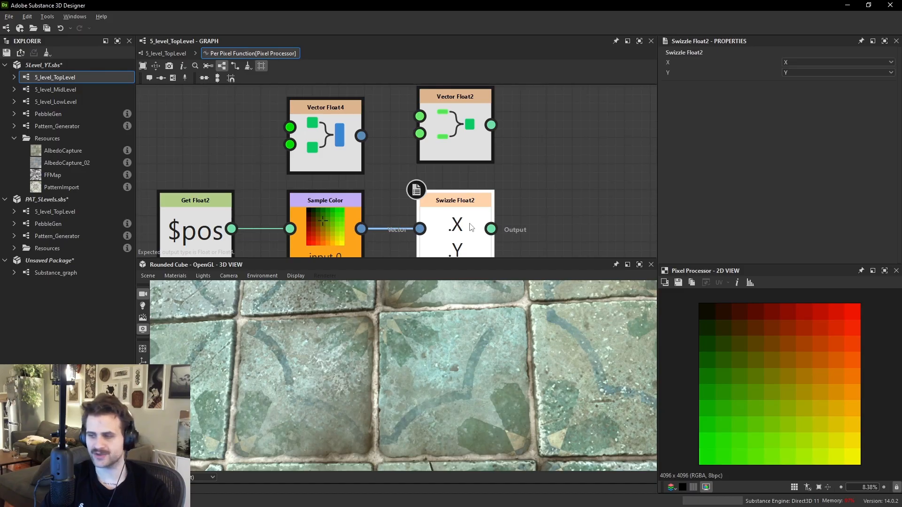
right_click(454, 211)
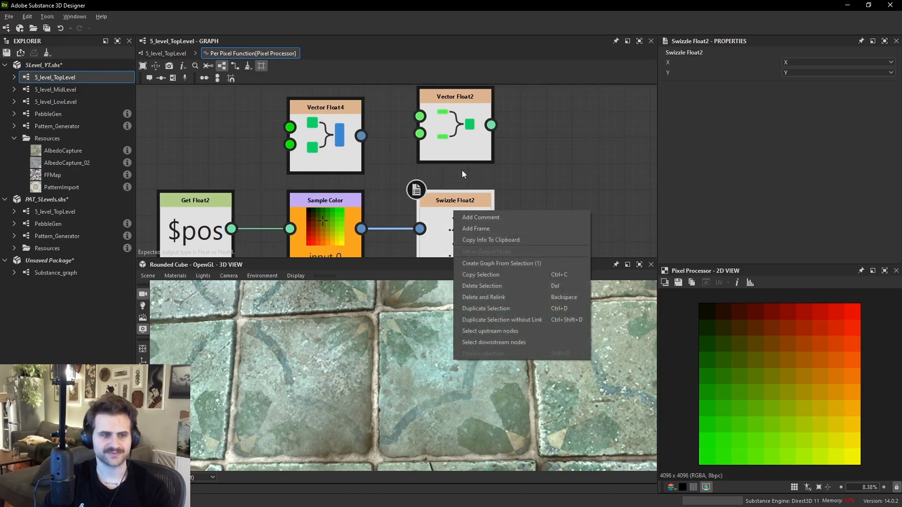
left_click(460, 105)
left_click_drag(459, 104, 458, 106)
key("ctrl+z")
- Delete the Vector Float4 and Vector Float2 nodes
left_click(477, 161)
left_click_drag(402, 120, 484, 164)
key("Delete")
- Add a second Sample Color node fed by the Swizzle Float2 output, sampling Input Image 1
key("space")
type("sampl")
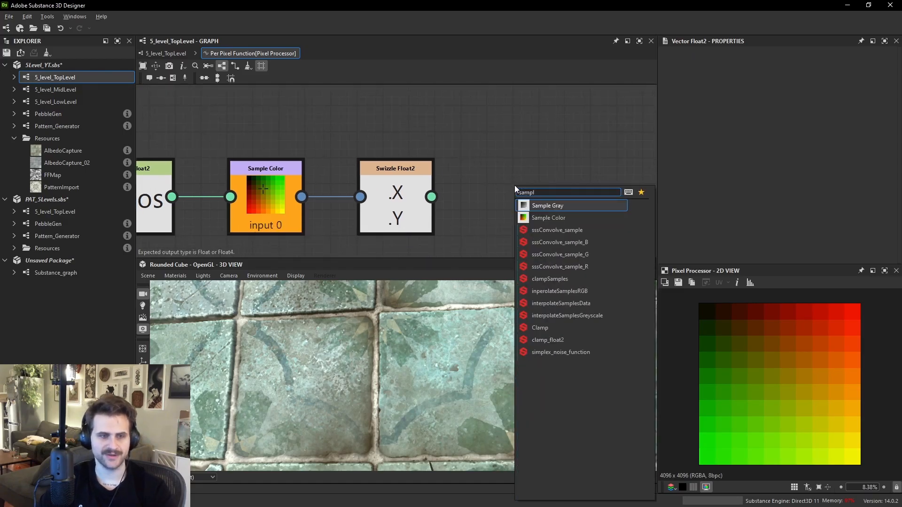
key("Down")
key("Return")
left_click_drag(431, 197, 485, 205)
left_click(760, 63)
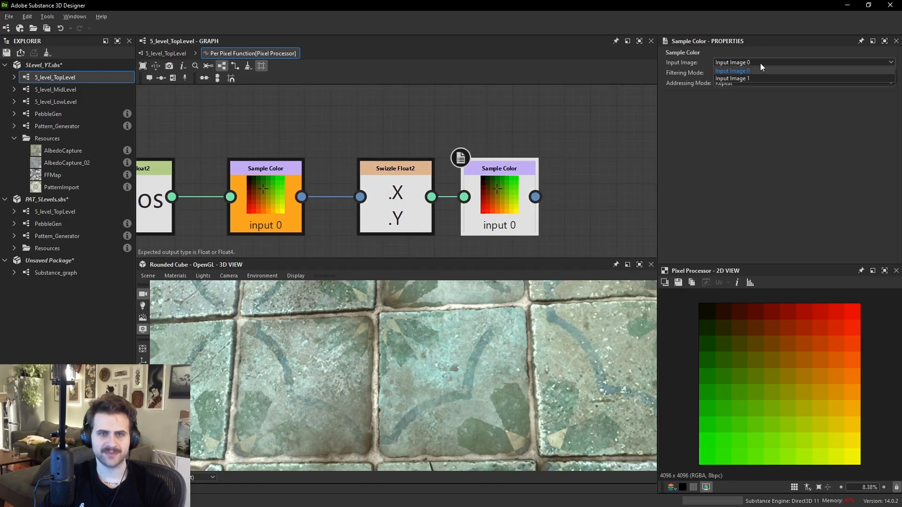
left_click(744, 79)
- Set the second Sample Color node as the function's output node
right_click(501, 183)
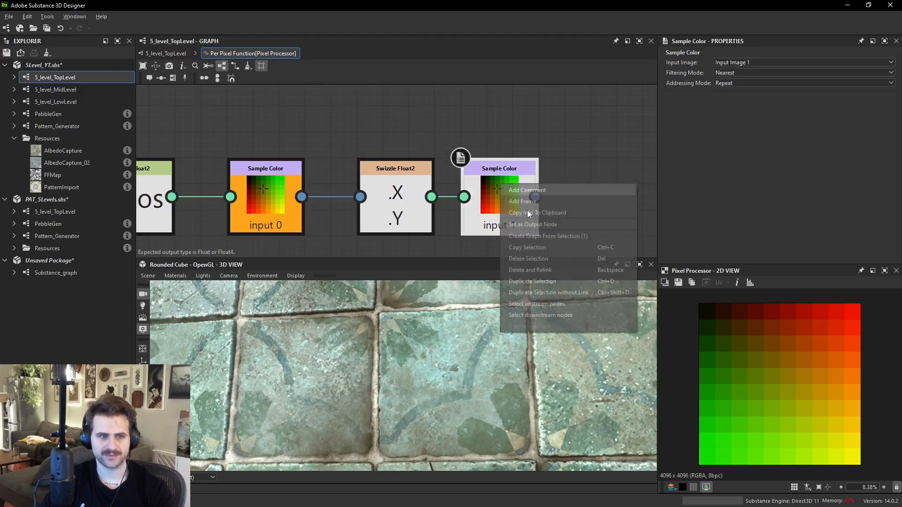
left_click(510, 192)
scroll(805, 383, "up", 2)
middle_click_drag(784, 375, 738, 381)
- Return to the top-level graph and inspect the Pixel Processor's output in the 2D view
left_click(166, 53)
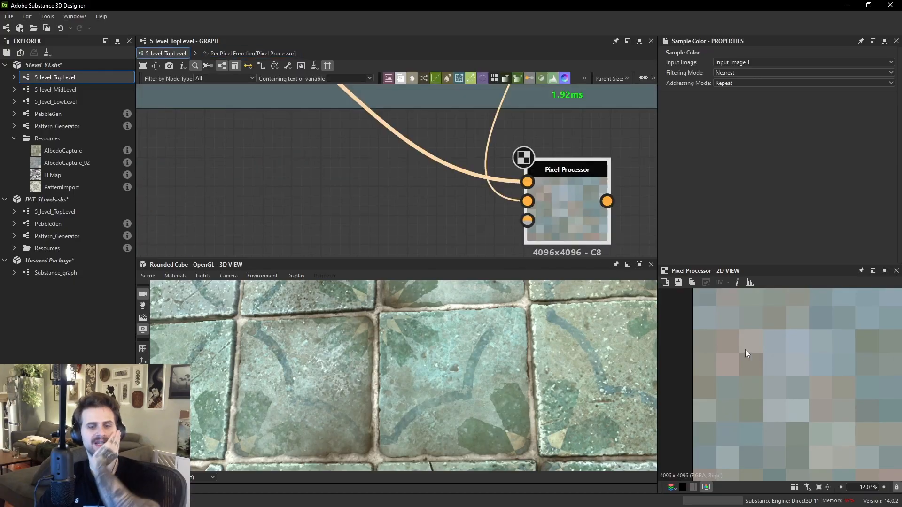
left_click(566, 199)
scroll(750, 340, "up", 7)
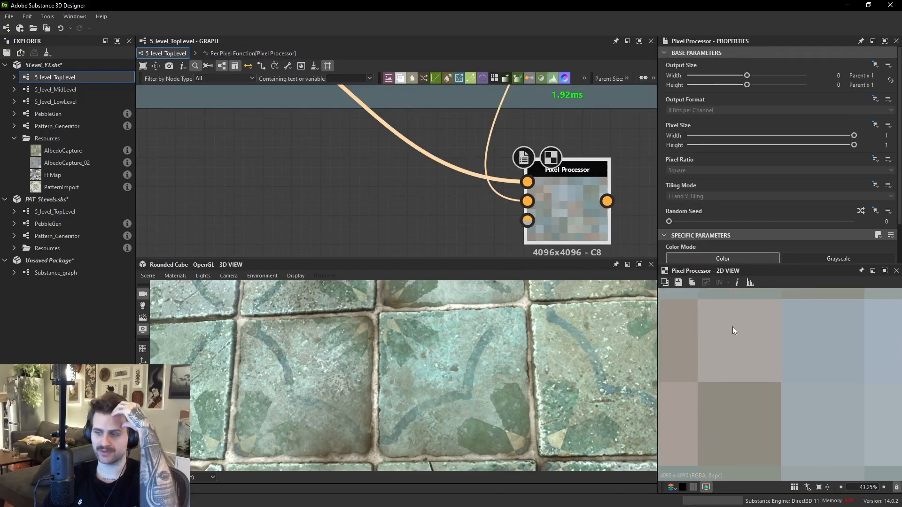
scroll(743, 345, "down", 8)
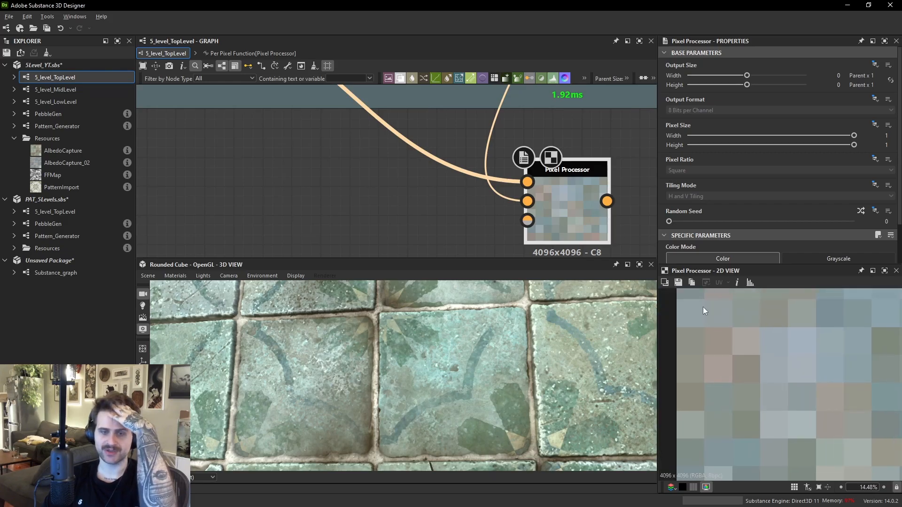
scroll(587, 179, "down", 3)
- Open the Gradient (Dynamic) node's result in the 2D view for comparison
middle_click_drag(589, 108, 564, 131)
double_click(564, 131)
middle_click_drag(625, 85, 587, 120)
left_click(587, 120)
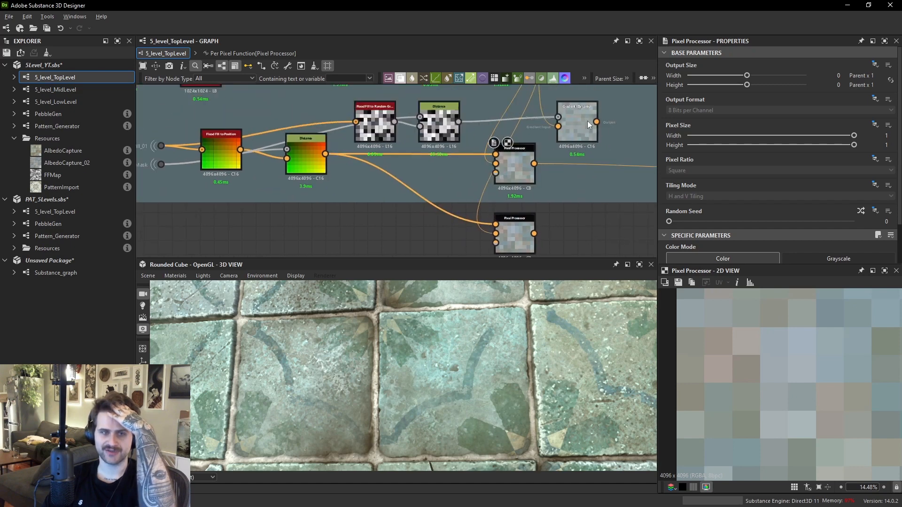
double_click(587, 121)
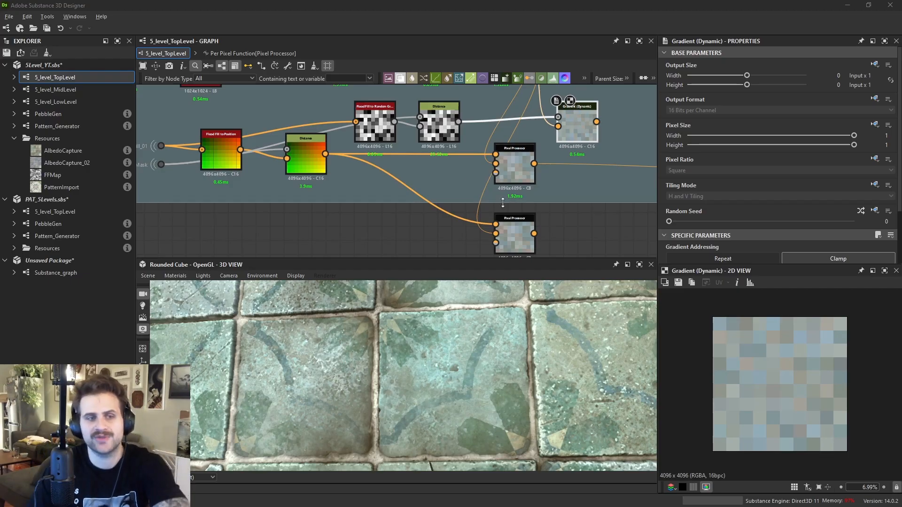
- Add a Flood Fill to Color node, feeding it the Flood Fill output and the Pixel Processor's sampled colours
middle_click_drag(493, 201, 544, 193)
left_click(562, 154)
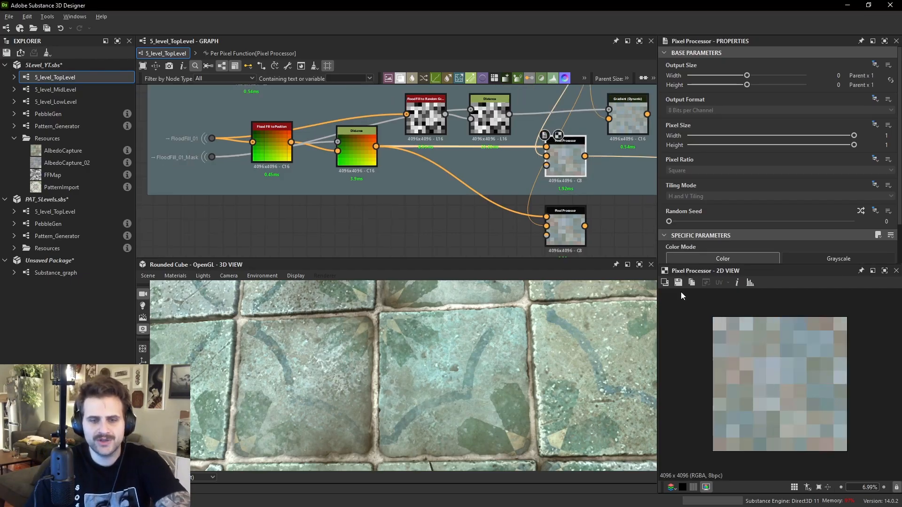
middle_click_drag(384, 241, 427, 219)
key("space")
type("flood")
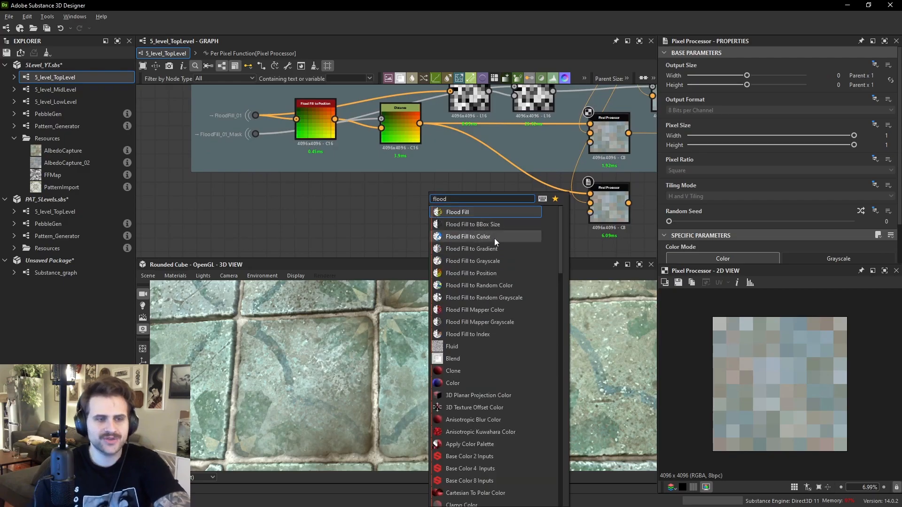
left_click(494, 238)
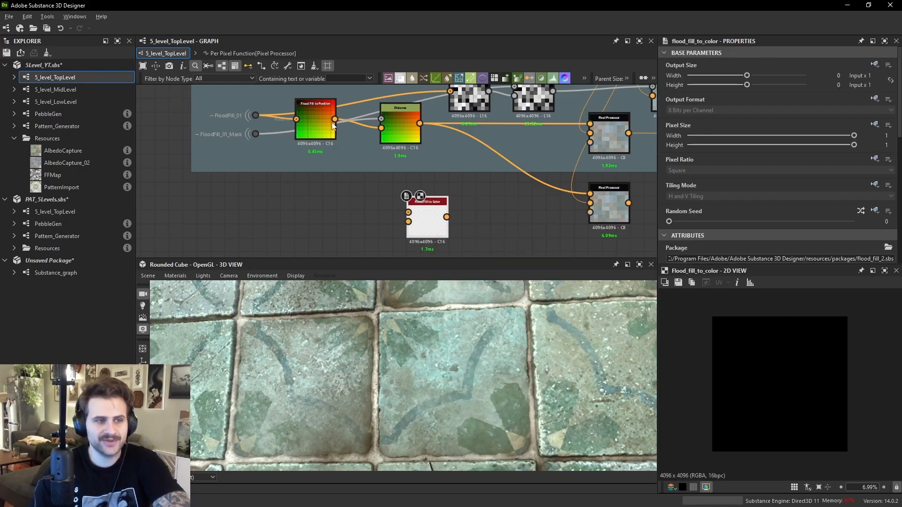
left_click_drag(259, 116, 495, 221)
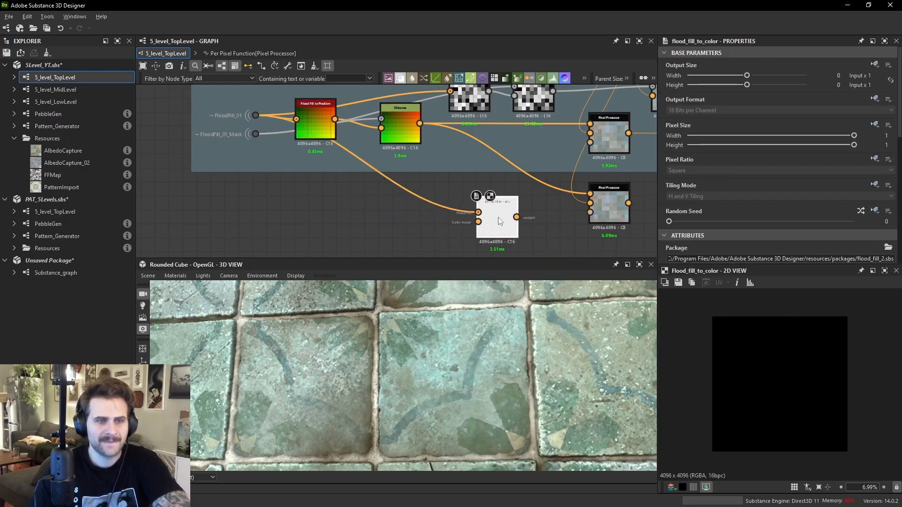
middle_click_drag(589, 149, 522, 193)
scroll(535, 160, "down", 2)
left_click_drag(545, 121, 492, 192)
middle_click_drag(517, 197, 534, 137)
scroll(534, 137, "down", 1)
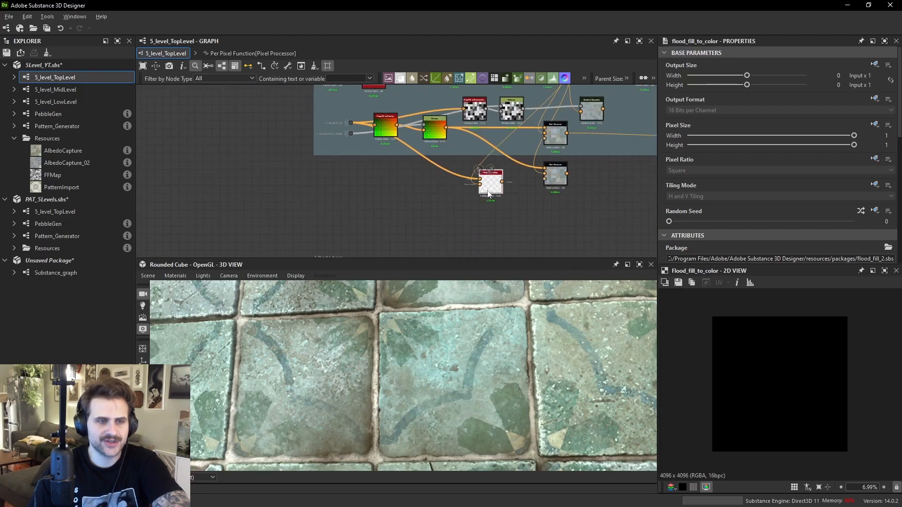
scroll(752, 353, "up", 10)
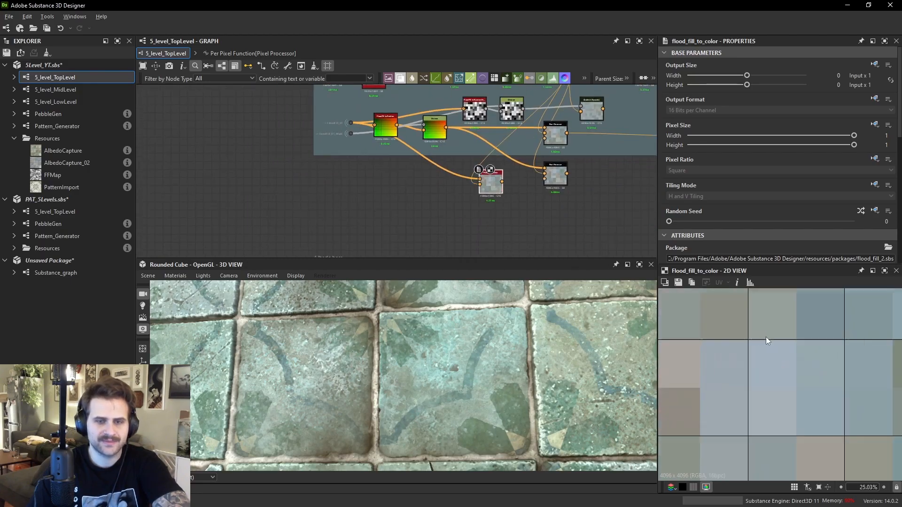
- Compare the Pixel Processor and Flood Fill to Color outputs in the 2D view
double_click(554, 179)
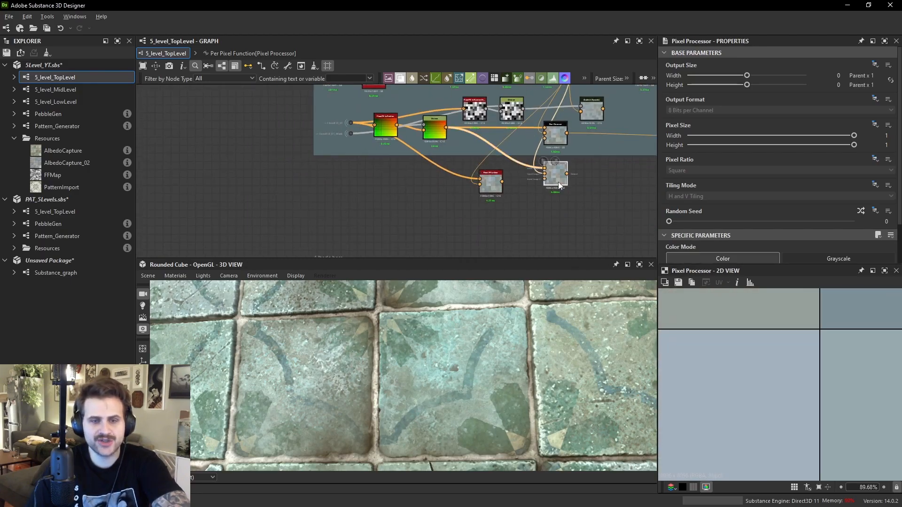
double_click(494, 191)
scroll(796, 331, "down", 2)
scroll(803, 364, "down", 8)
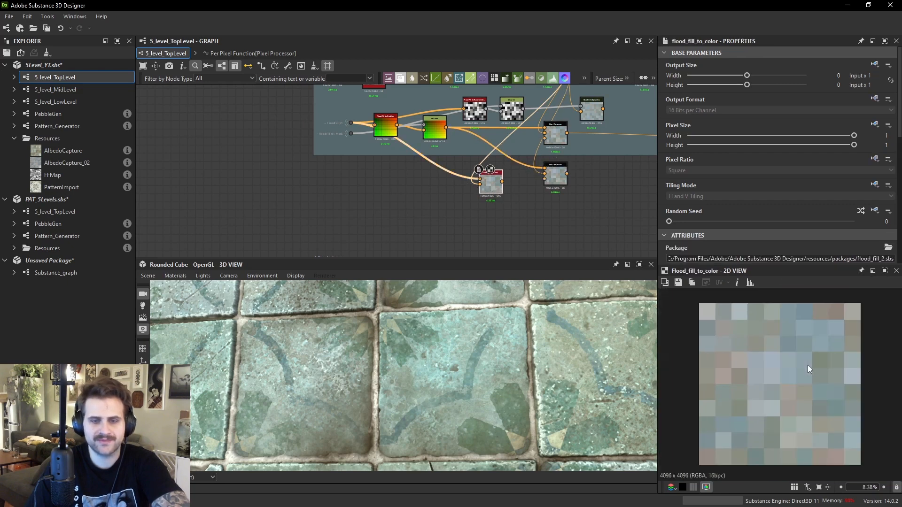
scroll(536, 195, "up", 3)
left_click_drag(424, 143, 419, 175)
key("space")
type("diss")
key("Return")
key("ctrl+z")
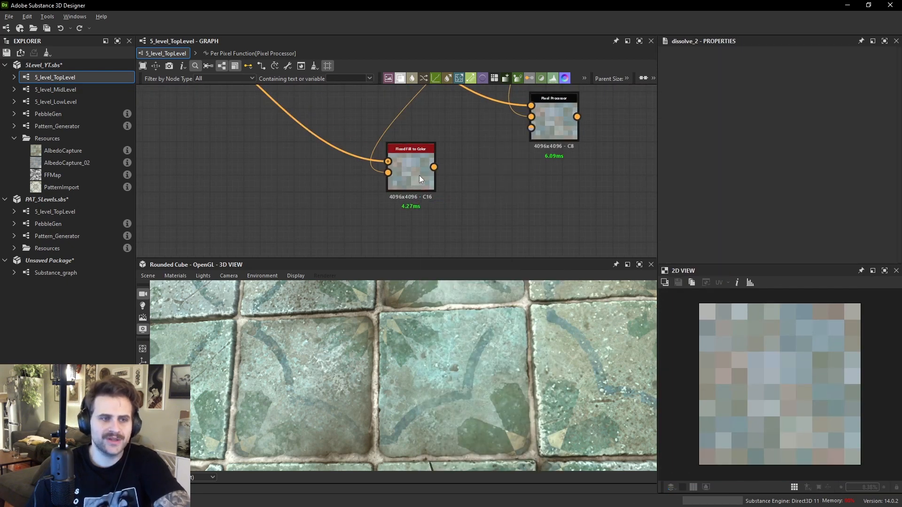
key("space")
type("osi")
left_click(408, 167)
key("space")
type("diss")
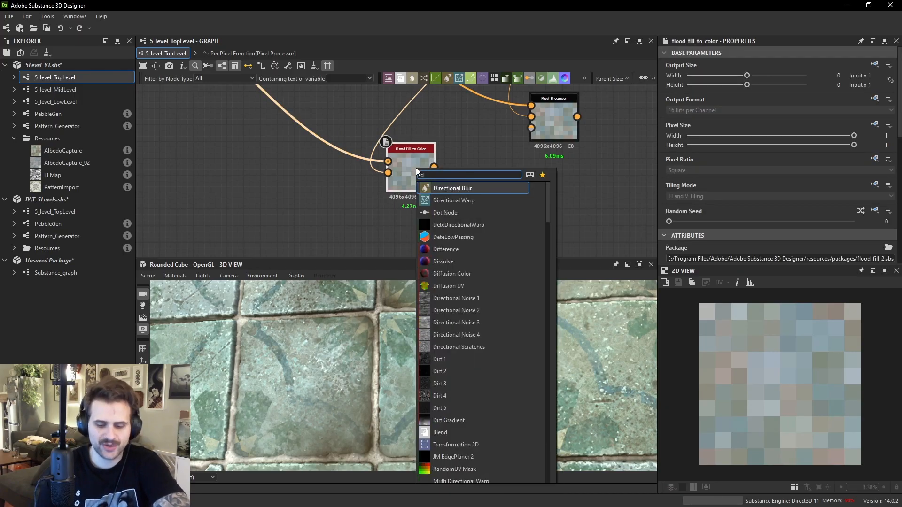
left_click(420, 142)
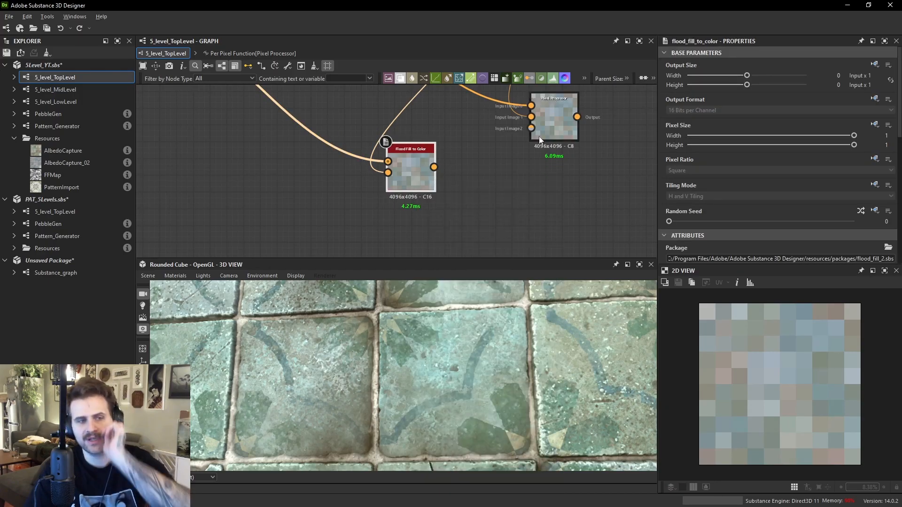
- Rearrange the Pixel Processor and Flood Fill to Color nodes in the graph
left_click(546, 132)
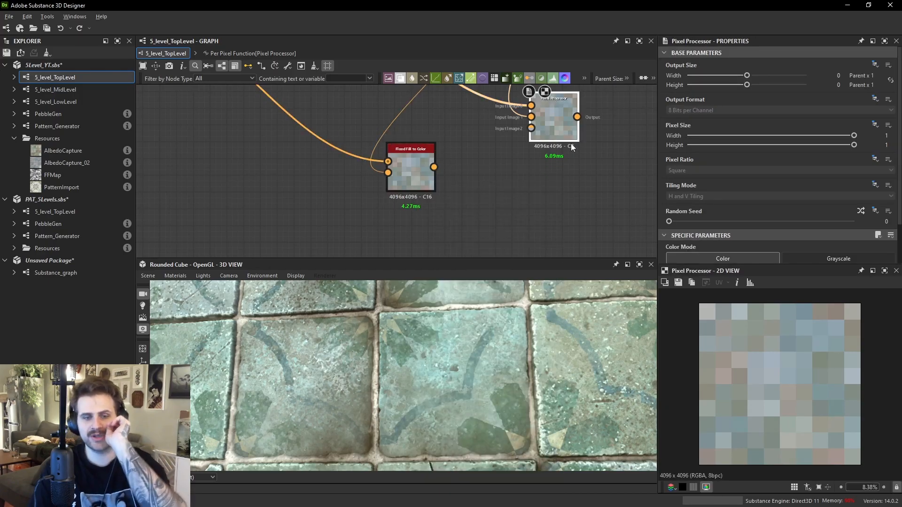
left_click_drag(553, 122, 556, 114)
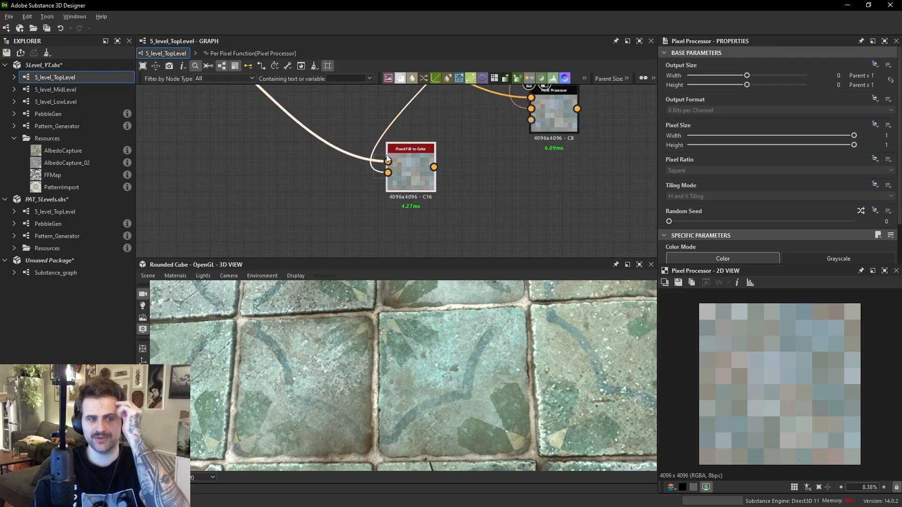
left_click_drag(405, 154, 413, 154)
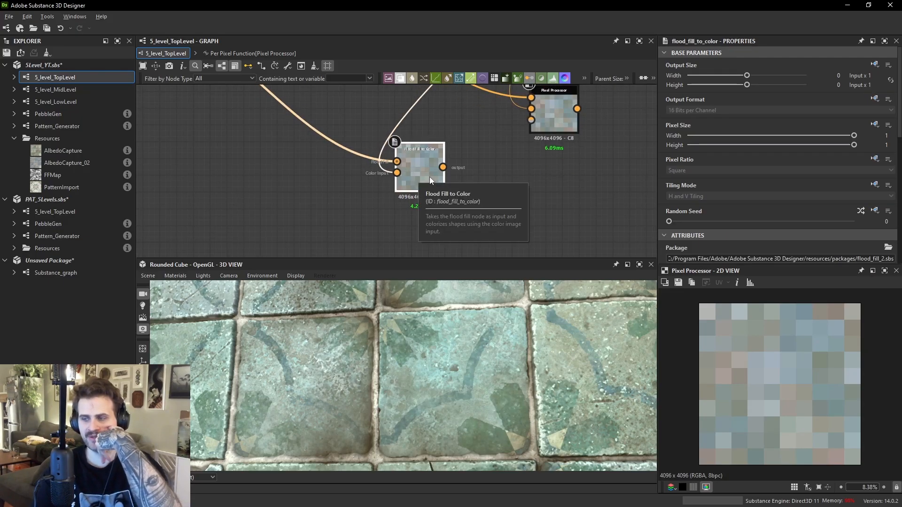
middle_click_drag(429, 176, 398, 235)
left_click(503, 193)
left_click_drag(504, 193, 504, 201)
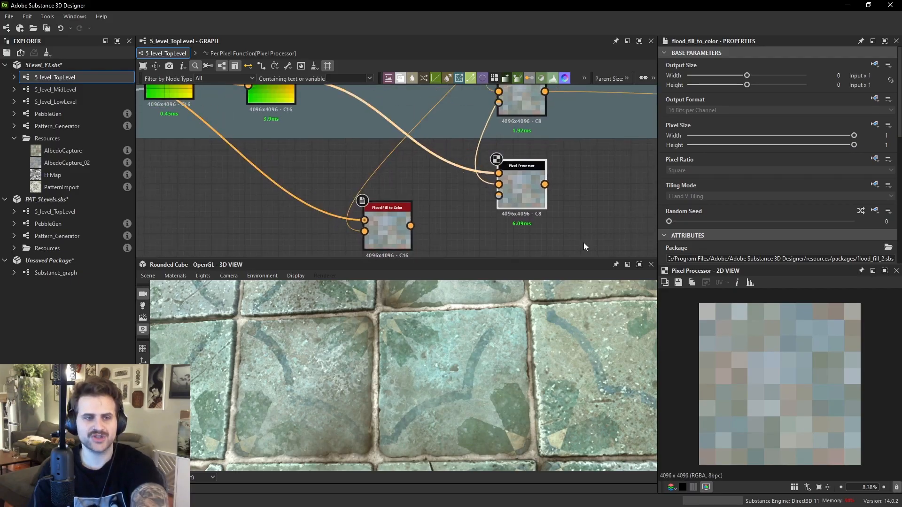
scroll(535, 141, "down", 5)
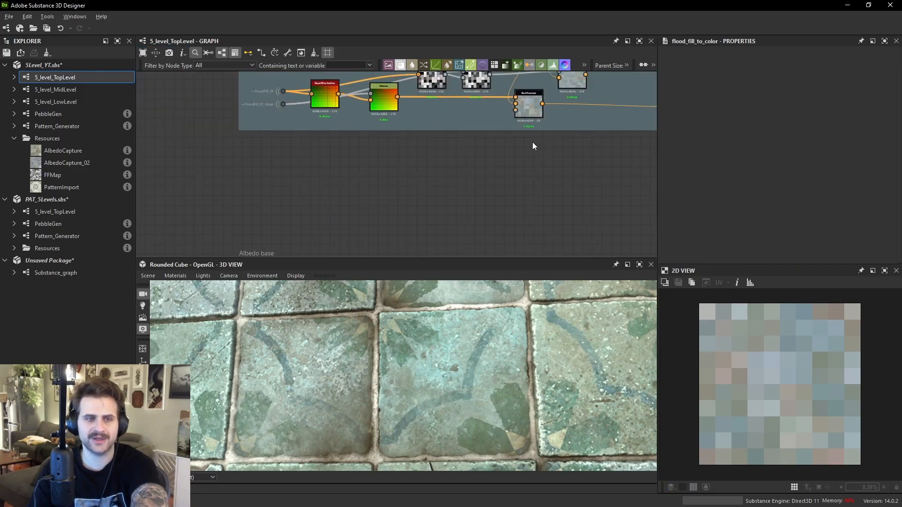
scroll(529, 184, "up", 2)
- Inspect the Blend nodes along the albedo chain in the 2D view
left_click(519, 193)
middle_click_drag(593, 187, 516, 51)
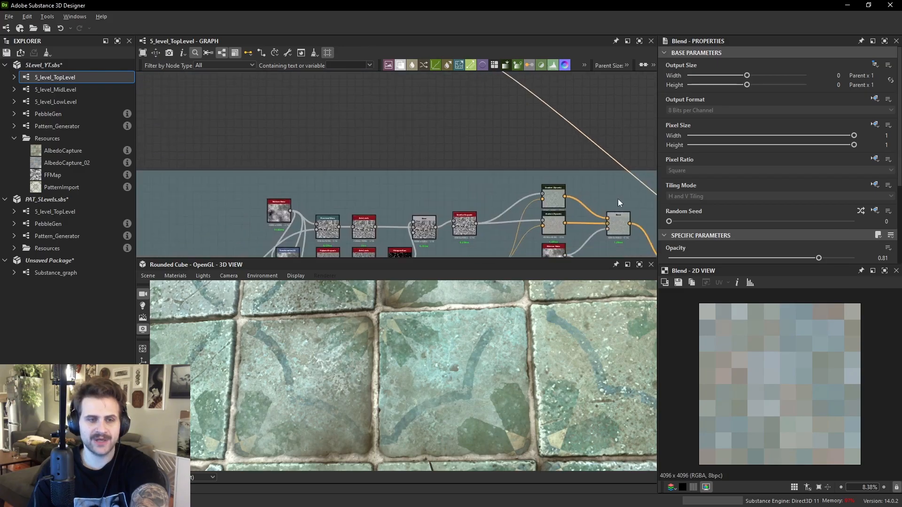
middle_click_drag(618, 199, 439, 114)
left_click(618, 151)
middle_click_drag(625, 202, 537, 123)
scroll(537, 123, "down", 2)
scroll(537, 123, "down", 1)
middle_click_drag(633, 239, 564, 155)
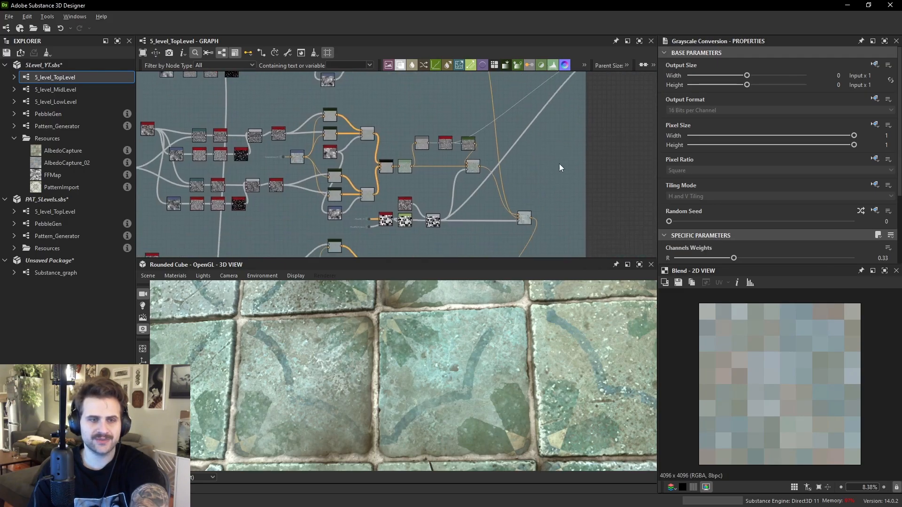
left_click(525, 216)
scroll(802, 385, "up", 5)
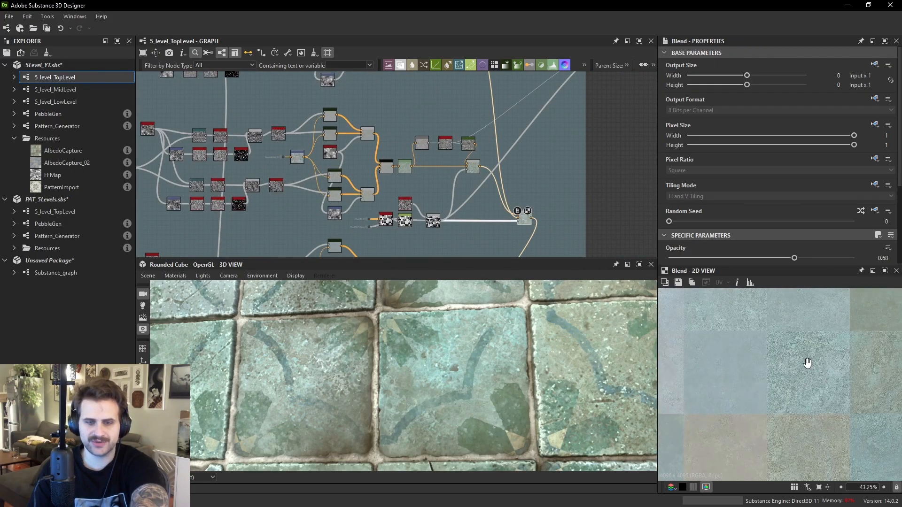
middle_click_drag(557, 202, 530, 113)
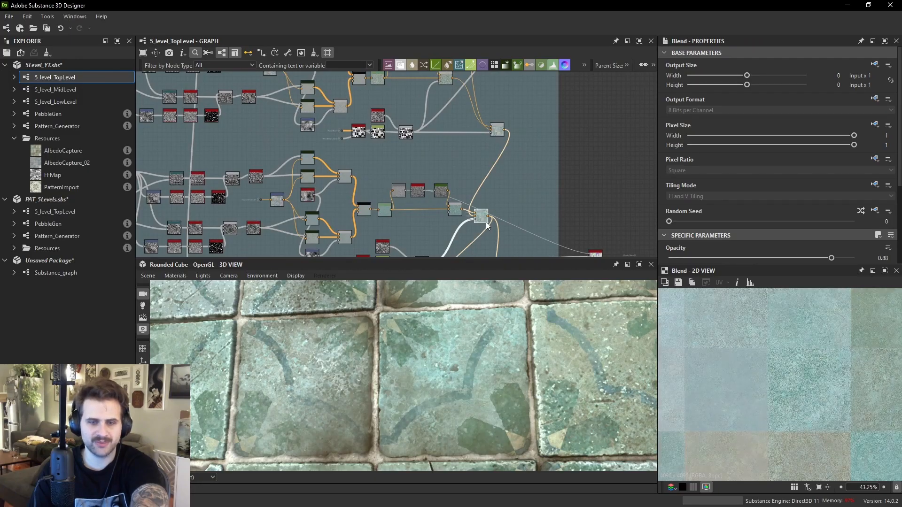
middle_click_drag(485, 221, 491, 131)
left_click(515, 200)
middle_click_drag(519, 212, 537, 141)
double_click(542, 194)
middle_click_drag(541, 195, 528, 117)
middle_click_drag(559, 238, 547, 171)
scroll(541, 168, "up", 1)
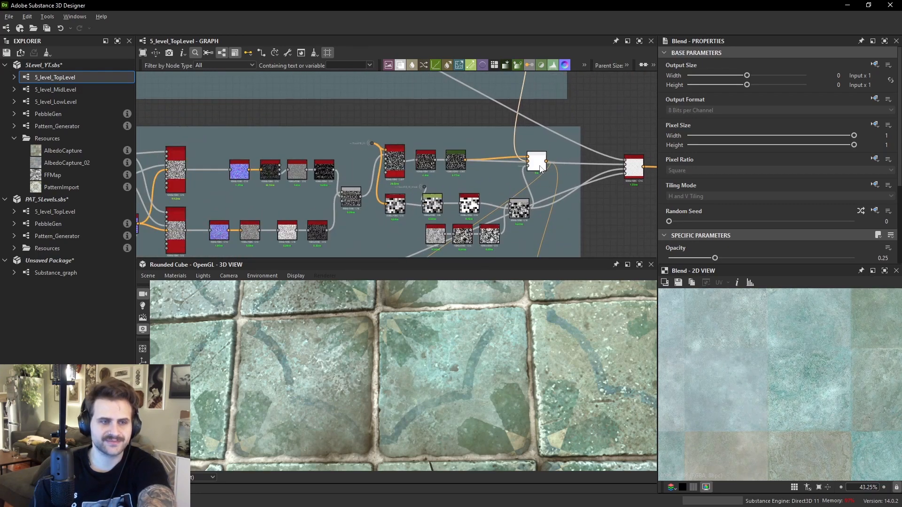
scroll(539, 168, "up", 1)
double_click(539, 168)
scroll(799, 355, "up", 8)
- Examine the Tile Sampler and the cracked Blend mask outputs upstream in the graph
middle_click_drag(695, 324, 883, 329)
middle_click_drag(700, 371, 771, 359)
middle_click_drag(264, 151, 540, 148)
scroll(289, 147, "up", 3)
left_click_drag(224, 119, 286, 137)
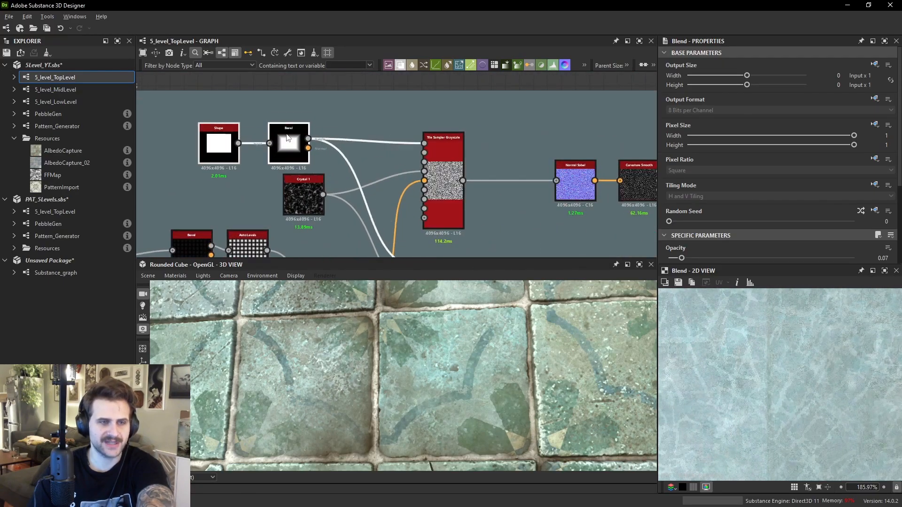
double_click(444, 183)
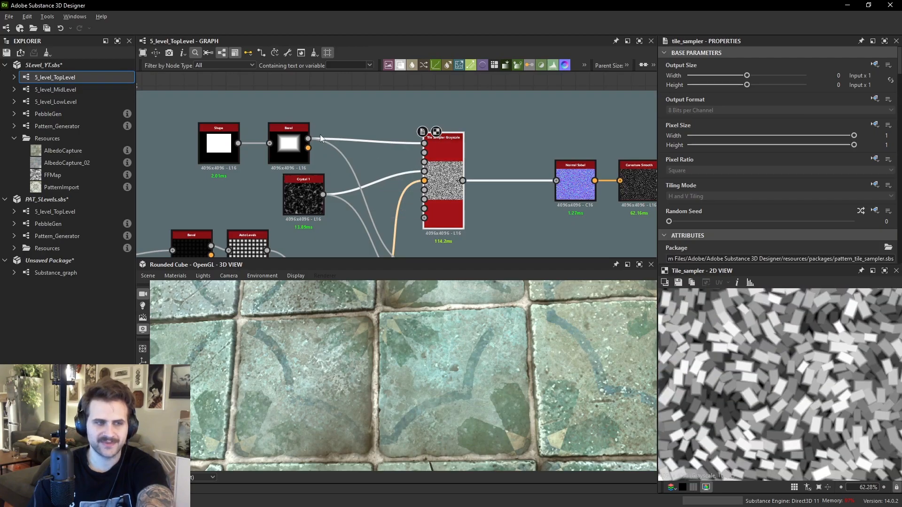
middle_click_drag(320, 135, 360, 134)
double_click(258, 142)
middle_click_drag(625, 183, 293, 149)
double_click(512, 219)
scroll(824, 363, "up", 5)
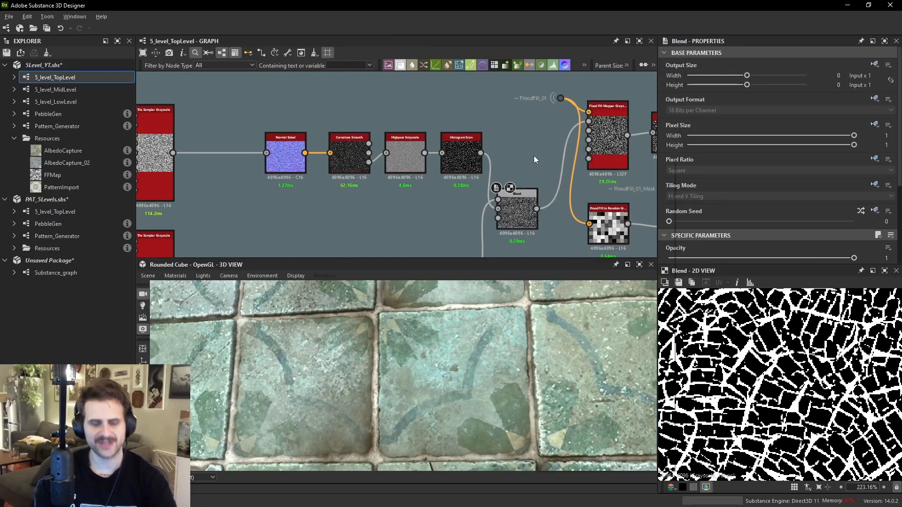
- Try a Directional Scratches node with Angle Random at 1, comparing against the reference, then delete it
key("space")
type("scra")
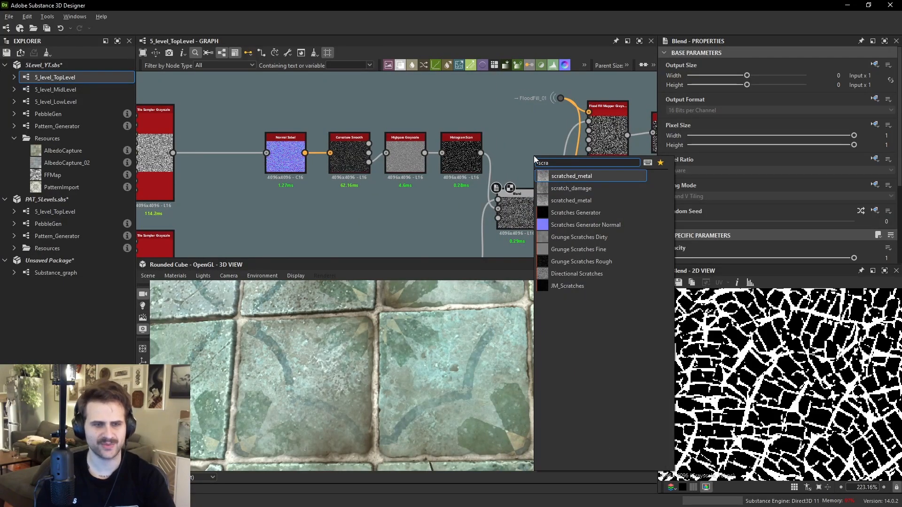
left_click(576, 273)
scroll(523, 136, "up", 1)
left_click_drag(523, 135, 539, 145)
key("Delete")
key("ctrl+z")
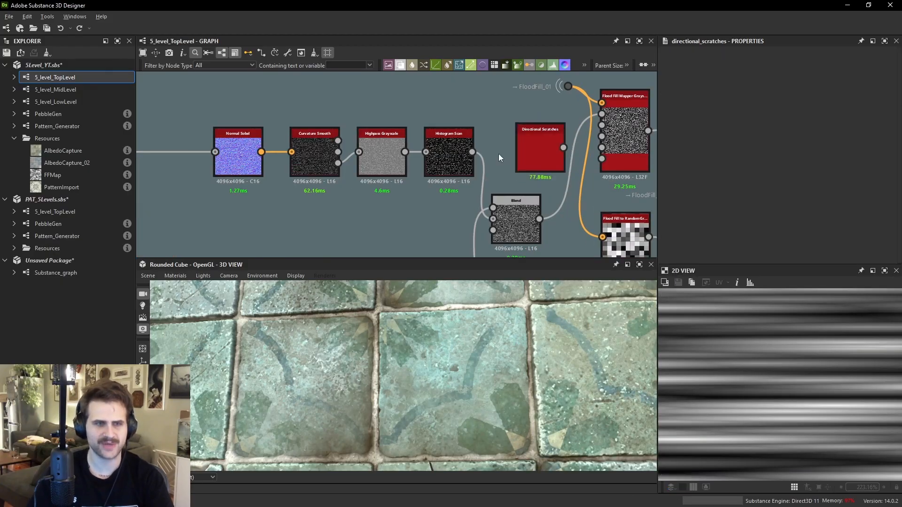
double_click(539, 150)
scroll(724, 203, "down", 5)
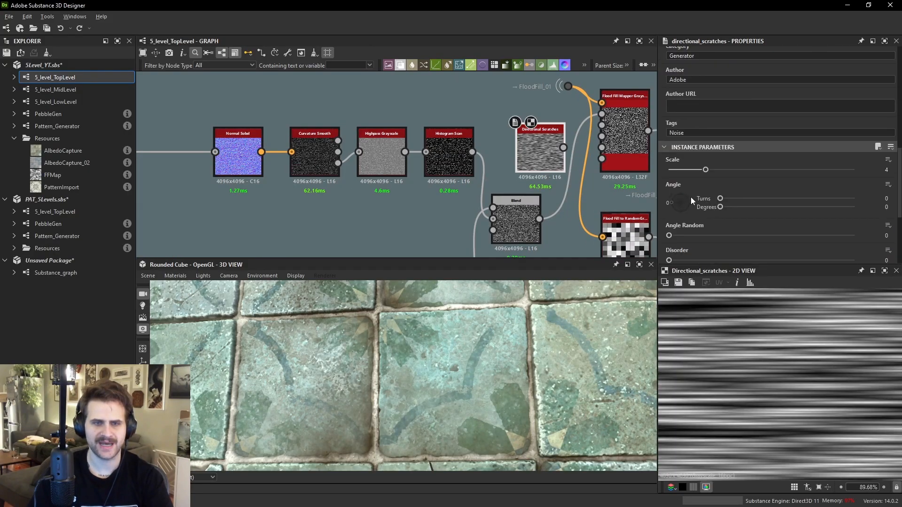
left_click_drag(816, 237, 883, 242)
scroll(771, 378, "down", 6)
key("alt+Tab")
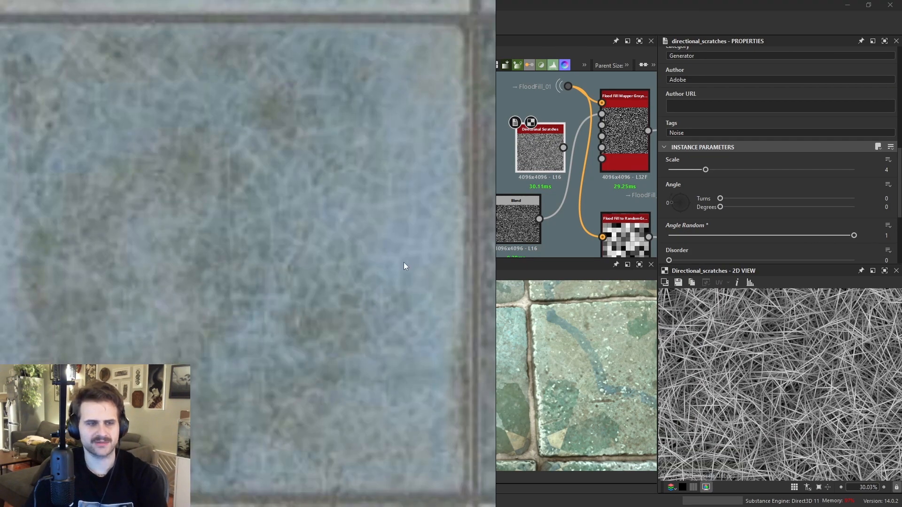
key("alt+Tab")
double_click(519, 171)
scroll(795, 378, "up", 5)
scroll(467, 240, "down", 3)
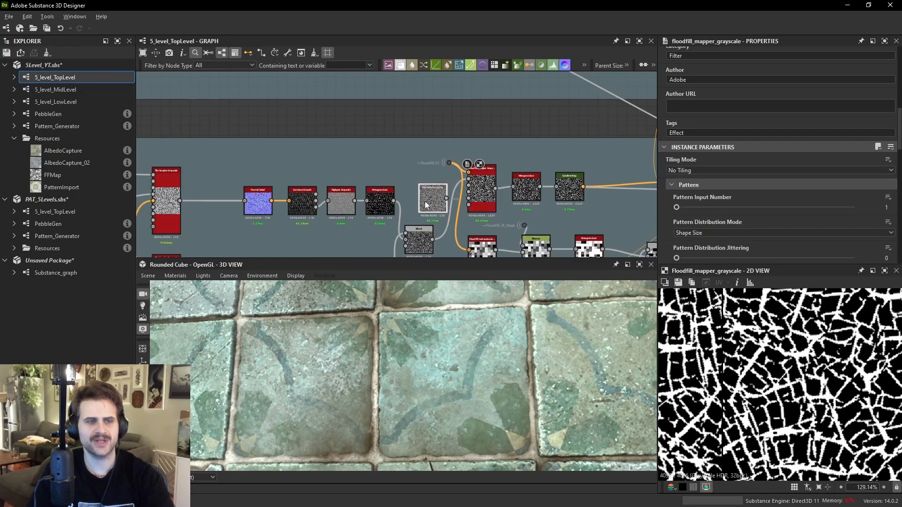
key("Delete")
- Examine the tile material closely in the 3D view
middle_click_drag(369, 189, 488, 164)
scroll(509, 353, "up", 4)
left_click_drag(509, 353, 475, 320)
scroll(486, 365, "up", 3)
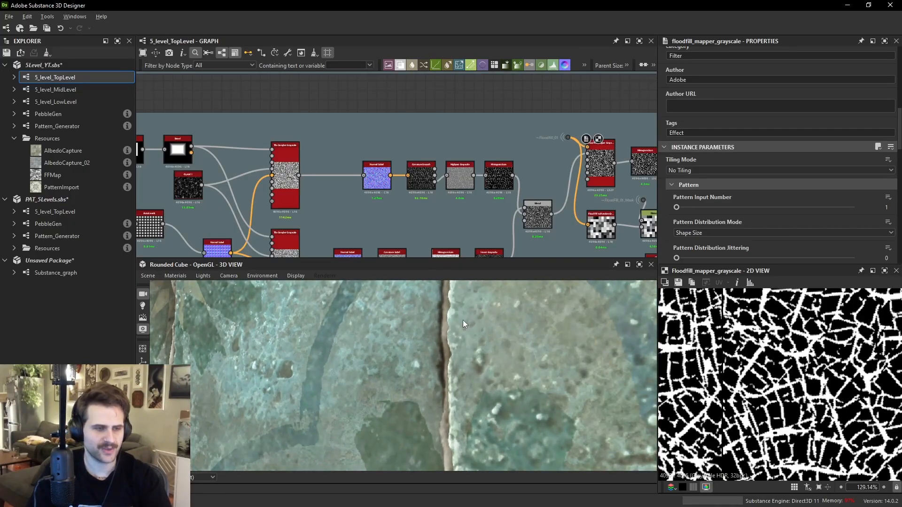
scroll(351, 316, "down", 3)
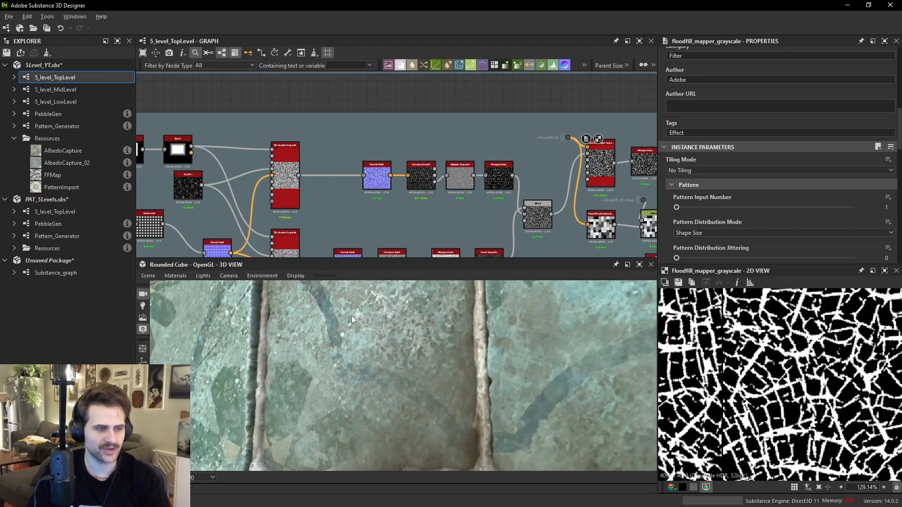
left_click_drag(367, 316, 397, 346)
middle_click_drag(529, 200, 332, 172)
- Inspect the albedo Blend nodes' settings and outputs, ending at the Histogram Scan node
double_click(537, 139)
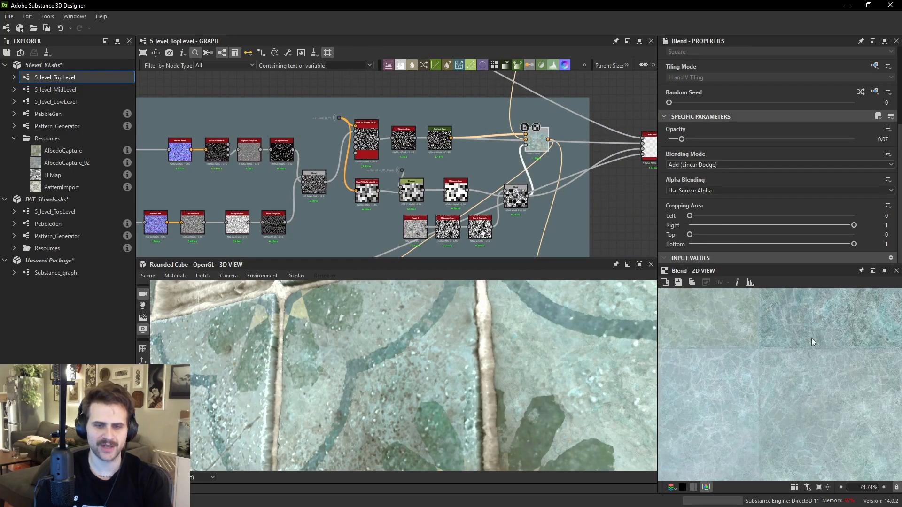
scroll(539, 156, "up", 3)
double_click(524, 193)
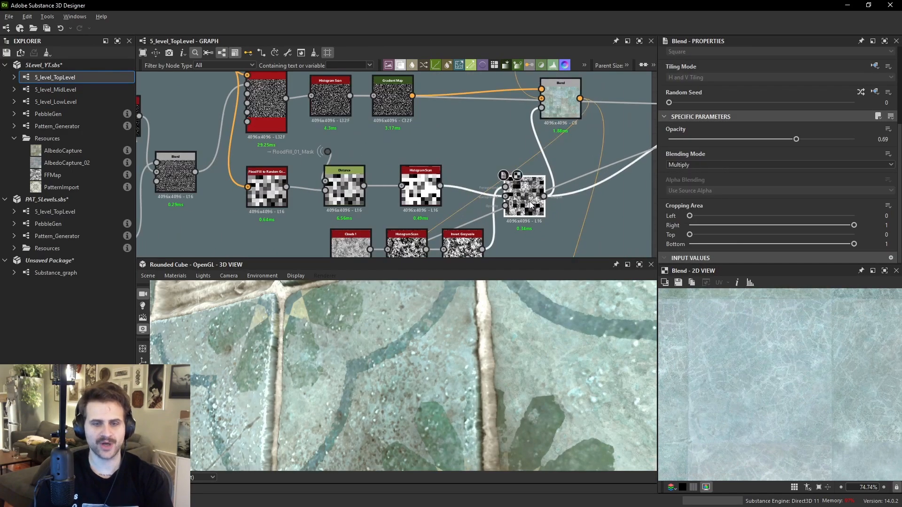
double_click(574, 108)
scroll(558, 131, "up", 2)
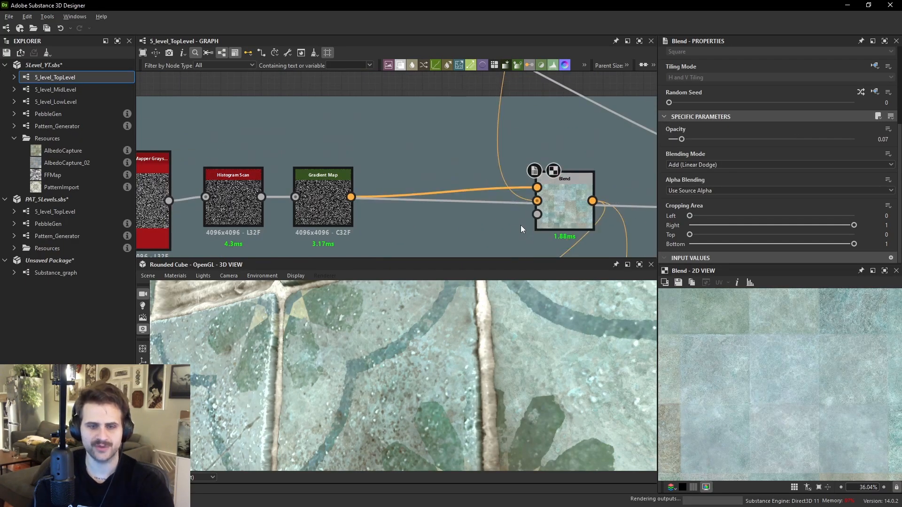
scroll(751, 345, "up", 3)
middle_click_drag(750, 362, 763, 380)
middle_click_drag(494, 187, 499, 35)
left_click_drag(397, 174, 531, 151)
scroll(767, 398, "down", 3)
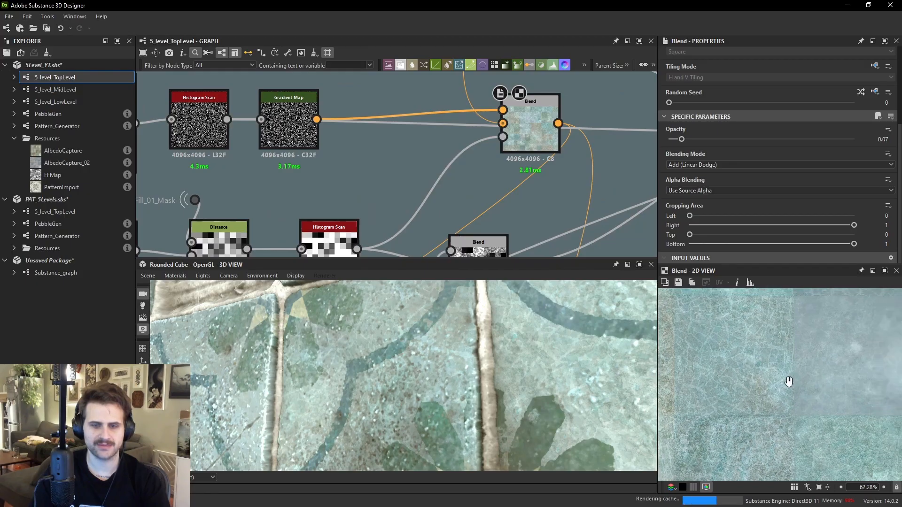
middle_click_drag(798, 361, 737, 354)
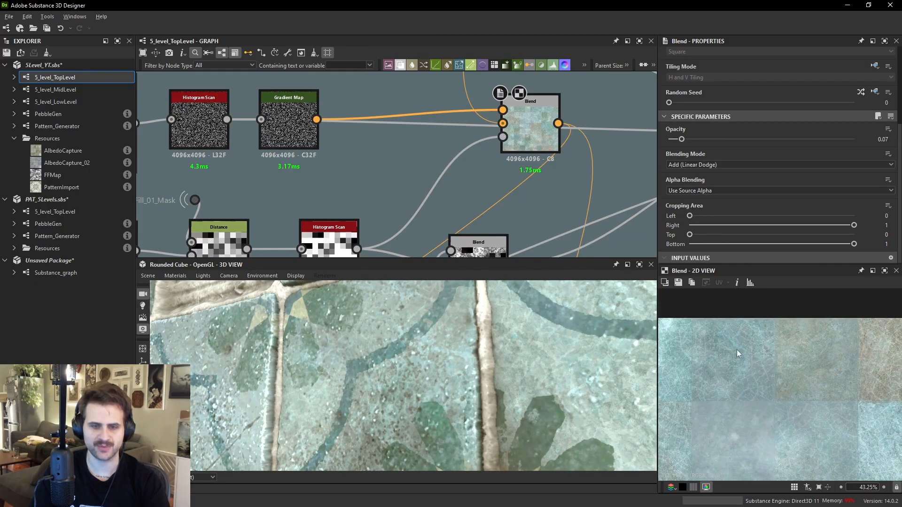
middle_click_drag(555, 224, 552, 157)
left_click(327, 167)
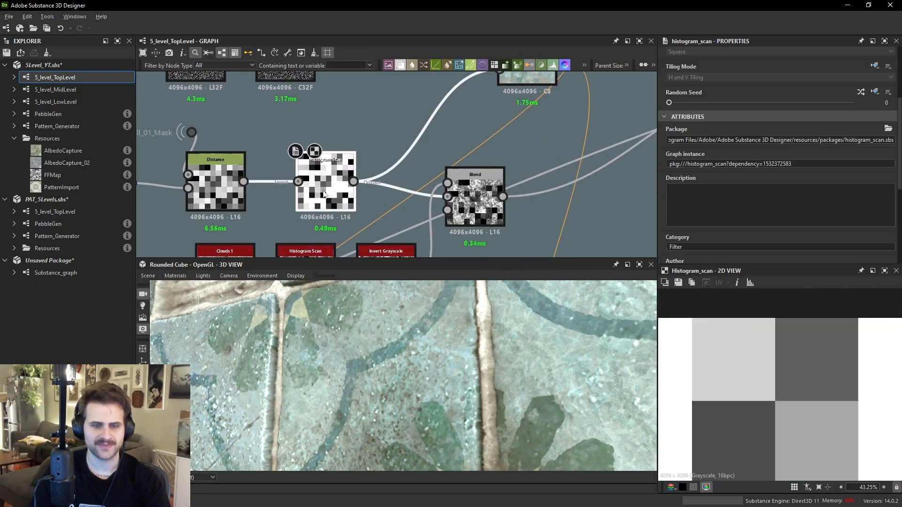
- Inspect the Blend nodes feeding the albedo and their 2D previews
left_click(502, 213)
scroll(789, 377, "down", 1)
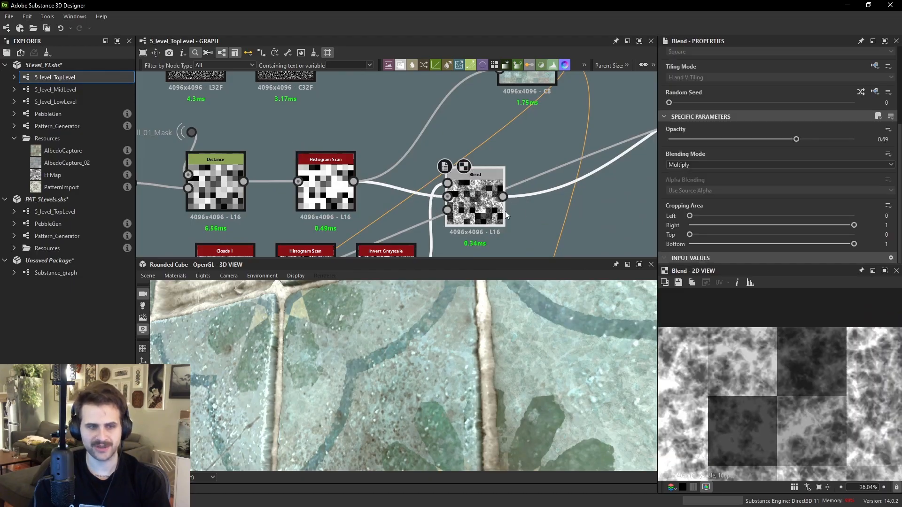
middle_click_drag(503, 97, 502, 148)
left_click(525, 121)
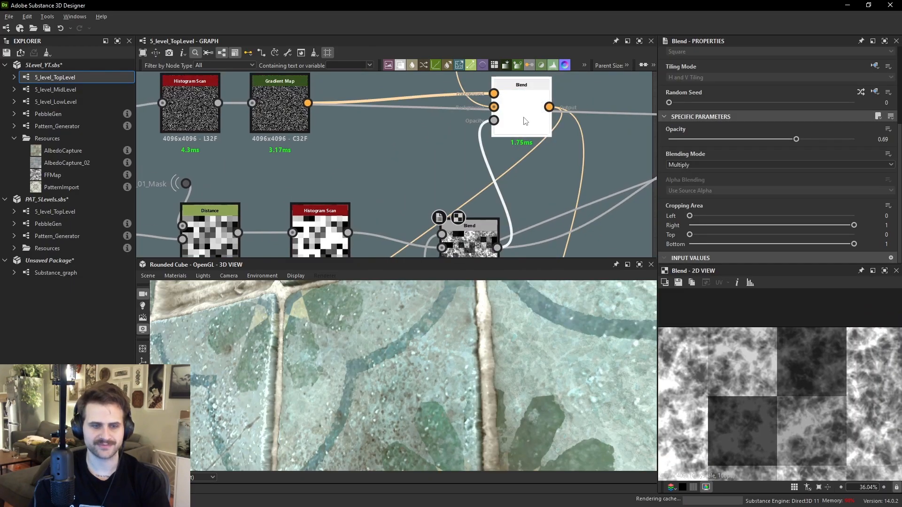
scroll(758, 357, "up", 8)
mouse_move(757, 357)
middle_mouse_down()
mouse_move(801, 419)
mouse_move(798, 373)
mouse_move(815, 304)
mouse_move(752, 383)
mouse_move(751, 345)
middle_mouse_up()
scroll(770, 367, "up", 2)
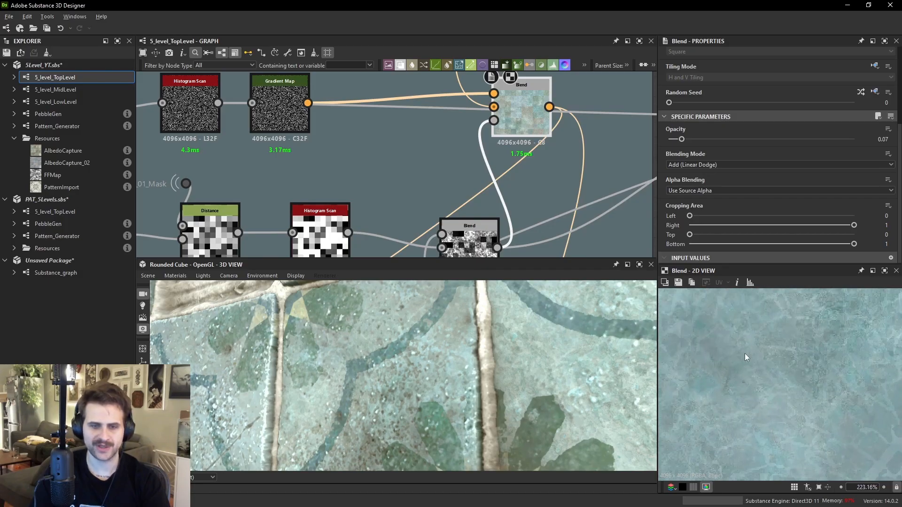
scroll(574, 148, "down", 5)
scroll(610, 170, "down", 3)
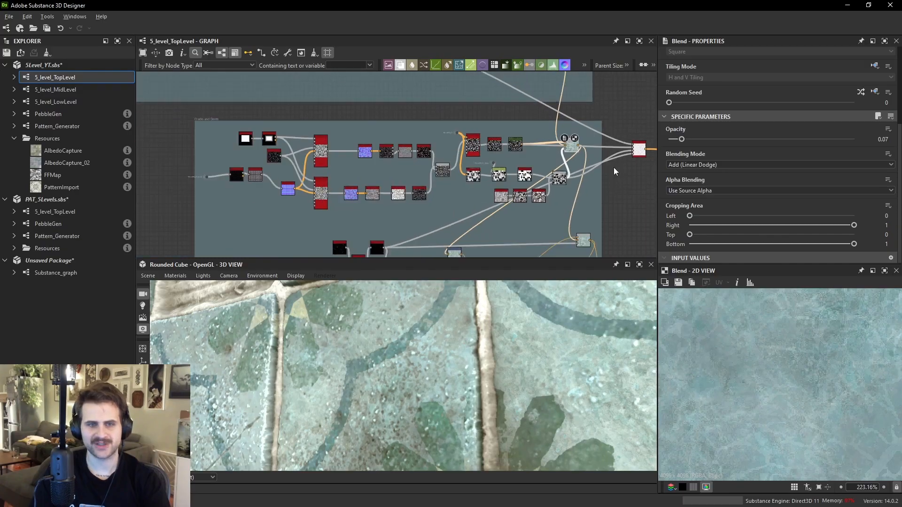
- Pan through the graph, previewing each Blend node in the albedo chain one by one
middle_click_drag(609, 170, 539, 162)
middle_click_drag(528, 213, 514, 157)
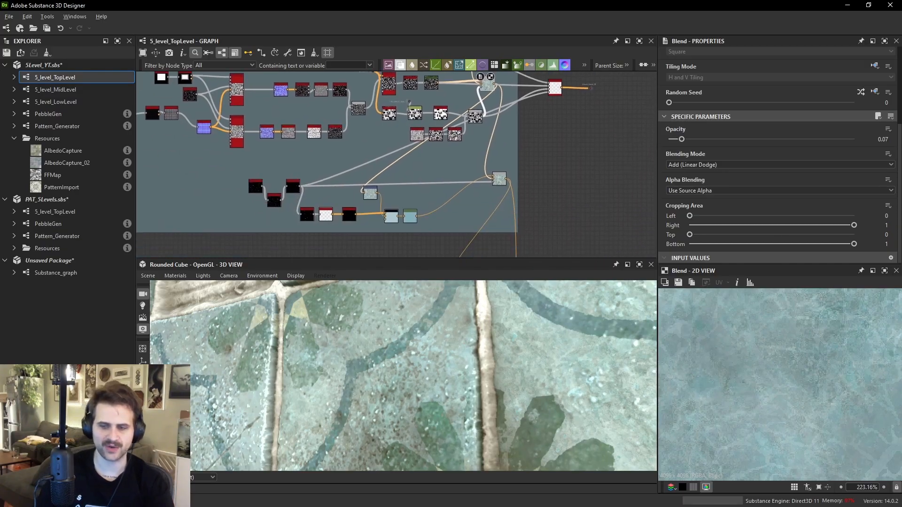
scroll(516, 188, "up", 2)
double_click(495, 179)
middle_click_drag(507, 197, 505, 142)
scroll(791, 346, "down", 3)
scroll(791, 346, "down", 4)
scroll(790, 350, "down", 2)
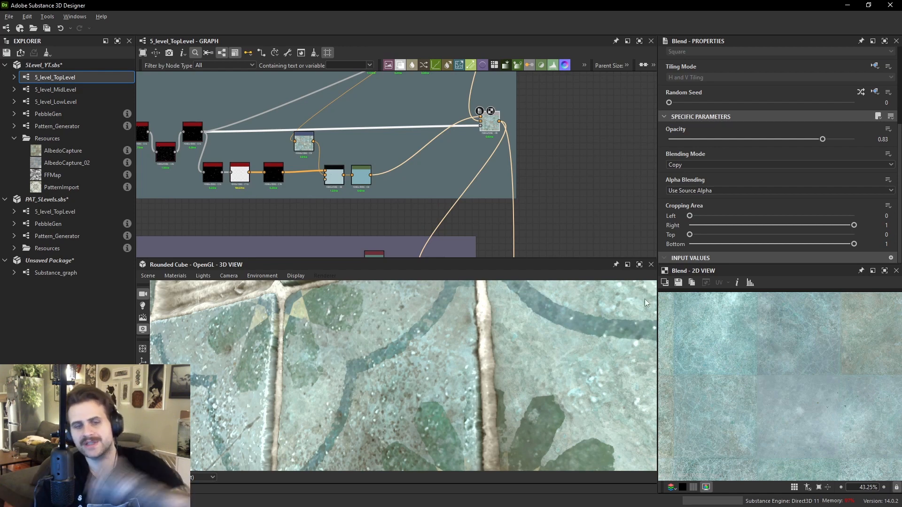
middle_click_drag(505, 210, 503, 140)
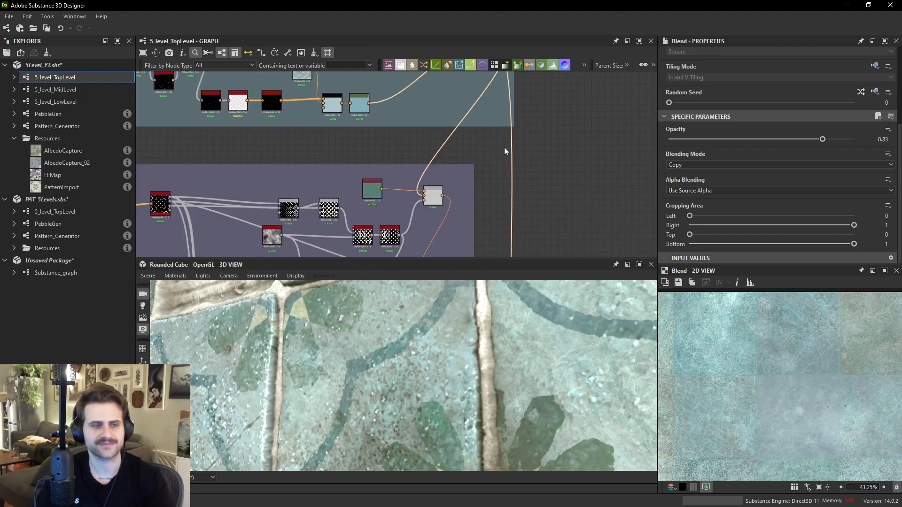
scroll(486, 165, "up", 2)
double_click(411, 210)
middle_click_drag(424, 245, 433, 135)
double_click(428, 209)
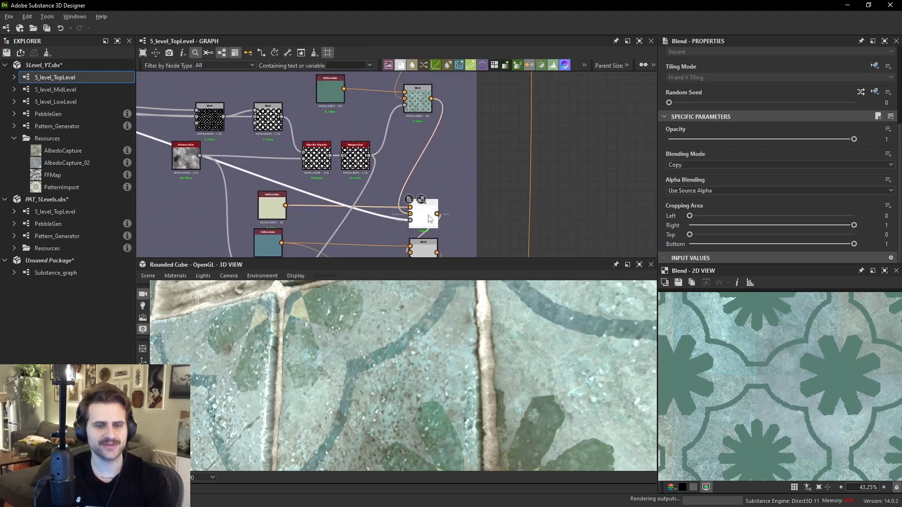
middle_click_drag(429, 232, 431, 159)
double_click(430, 175)
double_click(430, 216)
middle_click_drag(433, 253, 435, 164)
double_click(428, 181)
scroll(844, 340, "up", 10)
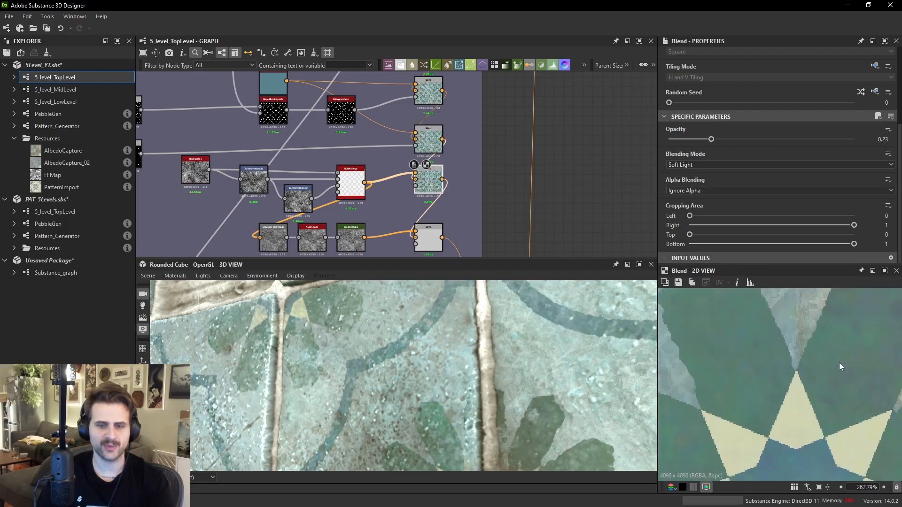
double_click(428, 139)
scroll(773, 377, "down", 4)
scroll(767, 383, "up", 2)
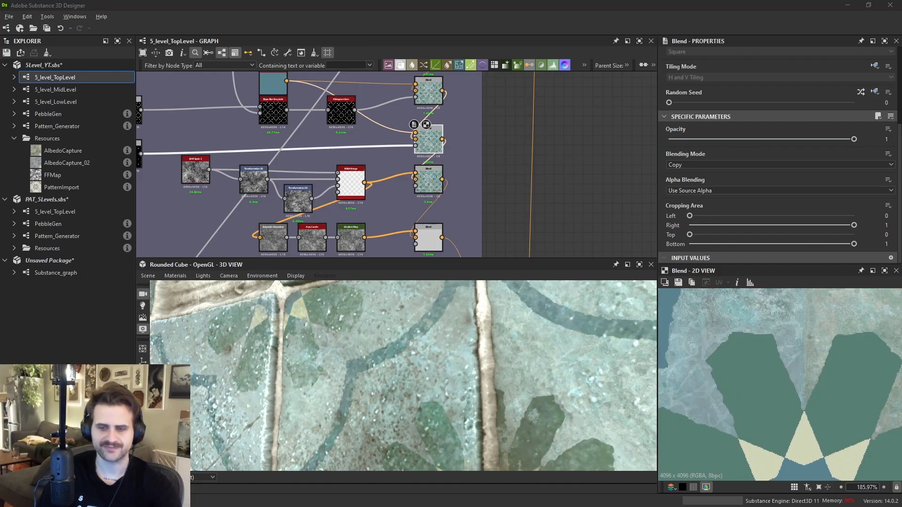
double_click(429, 190)
- Examine the blended albedo pattern closely in the 2D and 3D views
scroll(760, 393, "down", 3)
middle_click_drag(760, 392, 753, 367)
scroll(754, 366, "up", 5)
scroll(753, 364, "up", 1)
middle_click_drag(869, 399, 752, 343)
scroll(759, 369, "up", 2)
scroll(762, 366, "down", 10)
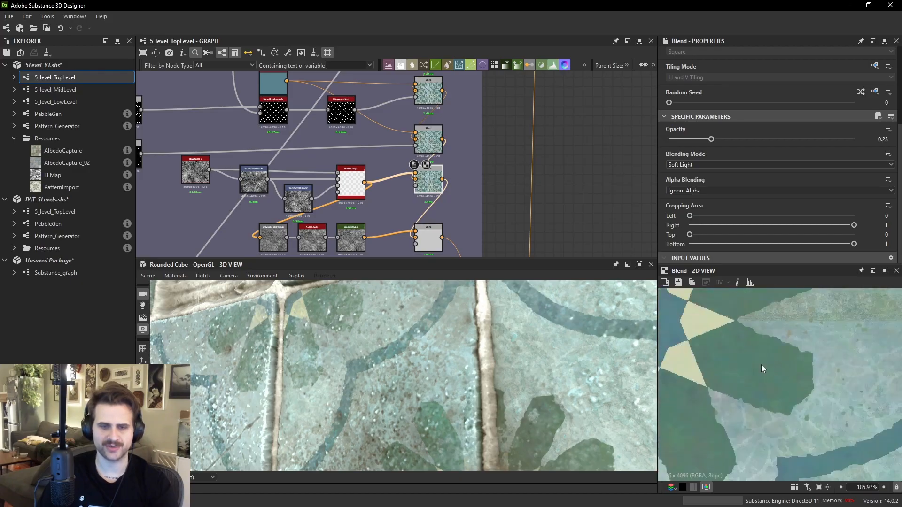
middle_click_drag(832, 426, 815, 366)
scroll(816, 366, "up", 6)
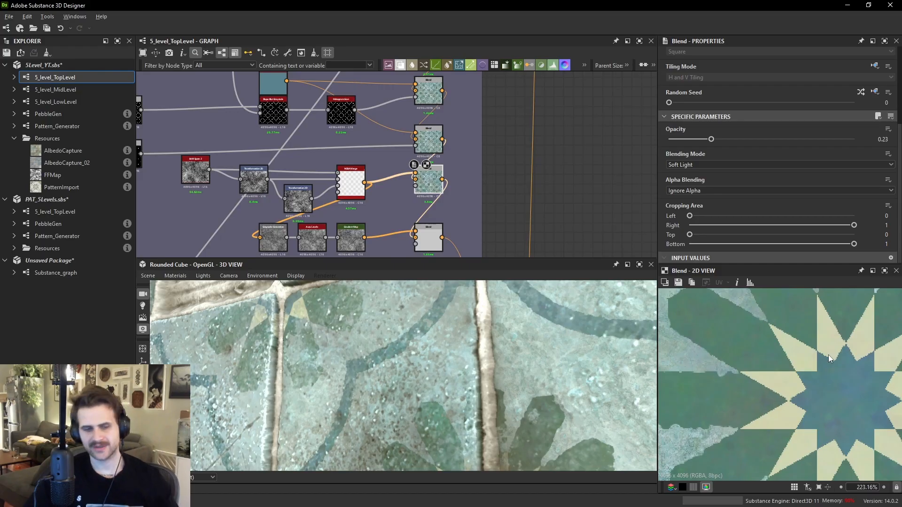
middle_click_drag(548, 343, 523, 334)
scroll(523, 333, "up", 4)
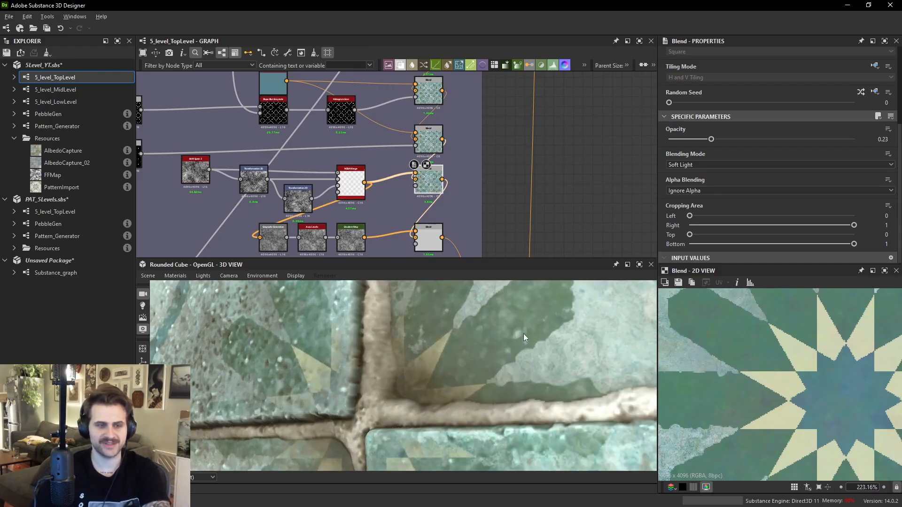
left_click_drag(523, 333, 522, 338)
mouse_move(522, 338)
right_mouse_down("ctrl+shift")
mouse_move(485, 329)
mouse_move(520, 331)
right_mouse_up("ctrl+shift")
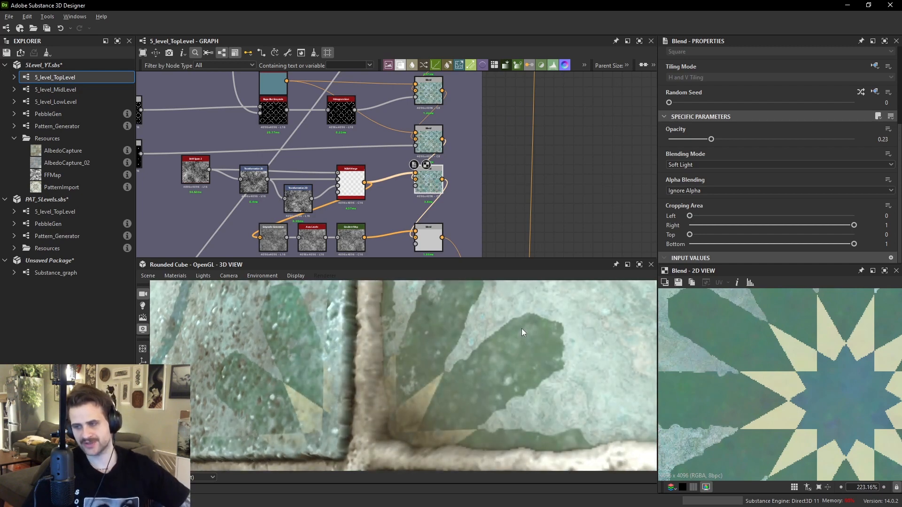
scroll(419, 180, "up", 3)
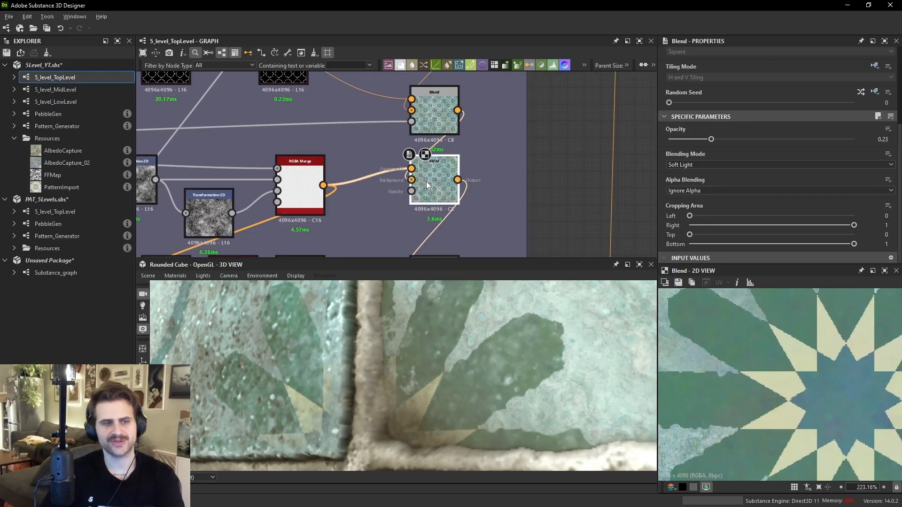
- Preview the RGBA Merge node's output feeding the soft-light Blend
double_click(301, 188)
scroll(833, 379, "down", 10)
scroll(798, 381, "up", 5)
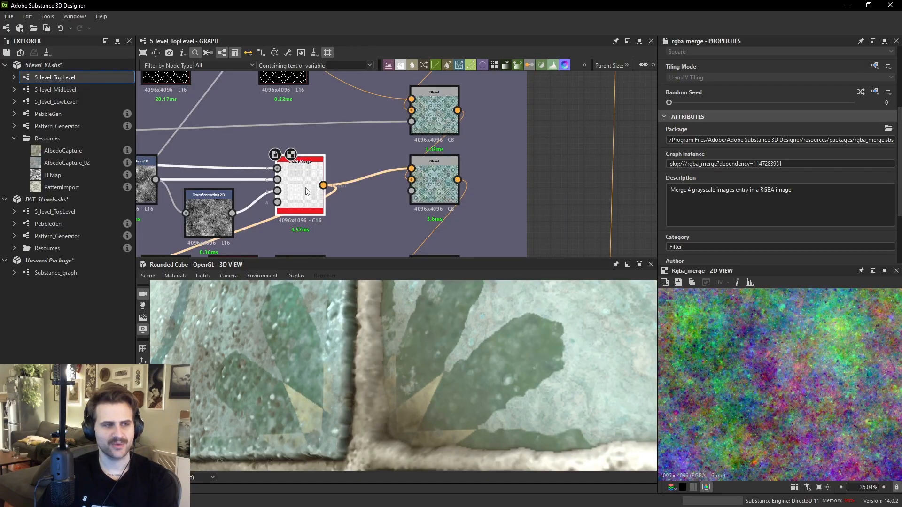
scroll(312, 187, "down", 2)
middle_click_drag(594, 192, 484, 188)
left_click(485, 188)
key("space")
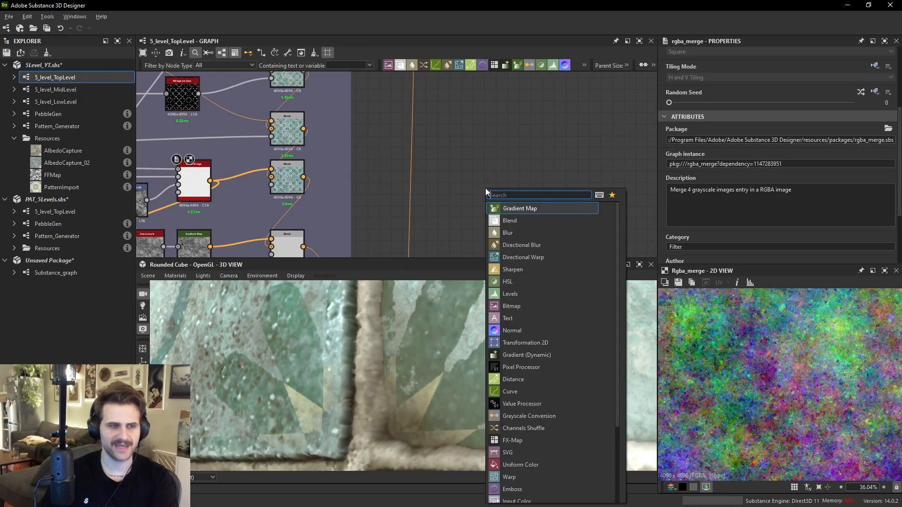
left_click(204, 177)
- Set the soft-light Blend's opacity to 0.2, checking the tiles in the 3D view
scroll(845, 385, "up", 3)
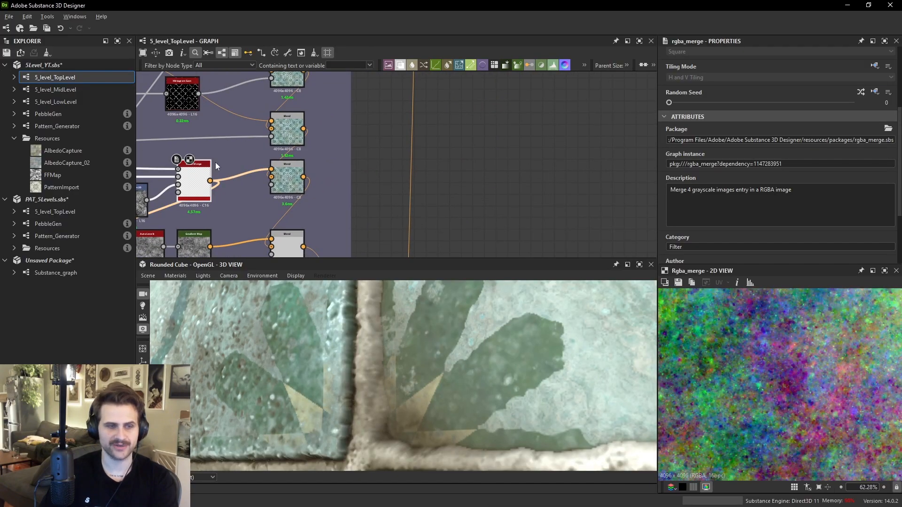
left_click(287, 181)
scroll(797, 374, "up", 8)
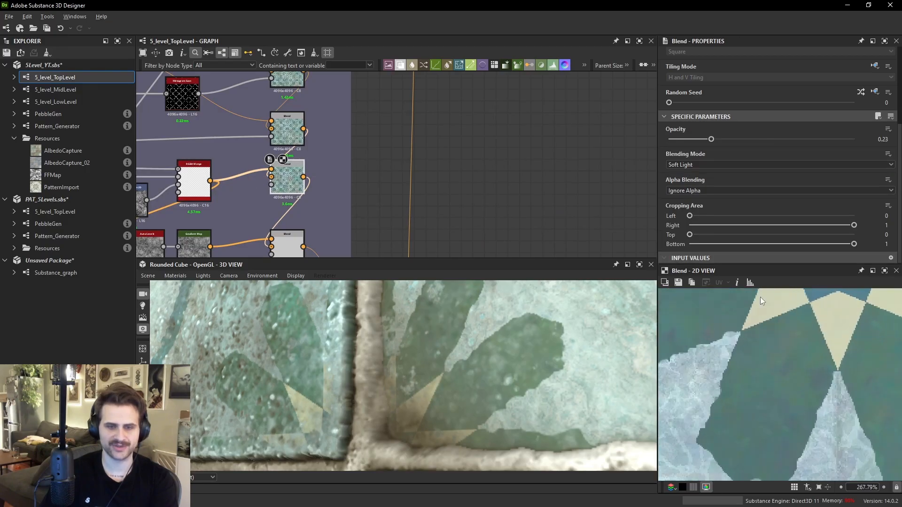
left_click_drag(750, 139, 802, 139)
scroll(489, 337, "down", 3)
scroll(498, 337, "down", 3)
left_click_drag(507, 335, 476, 338)
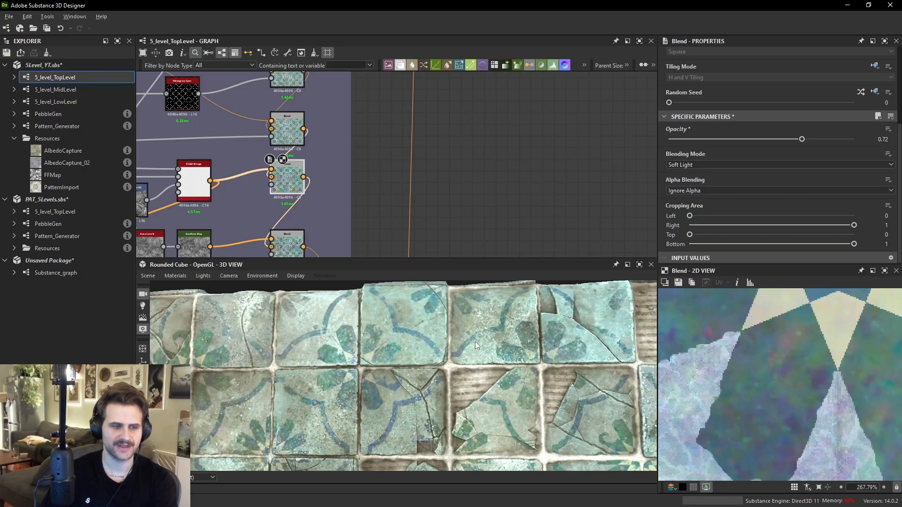
scroll(431, 352, "up", 4)
scroll(431, 352, "up", 5)
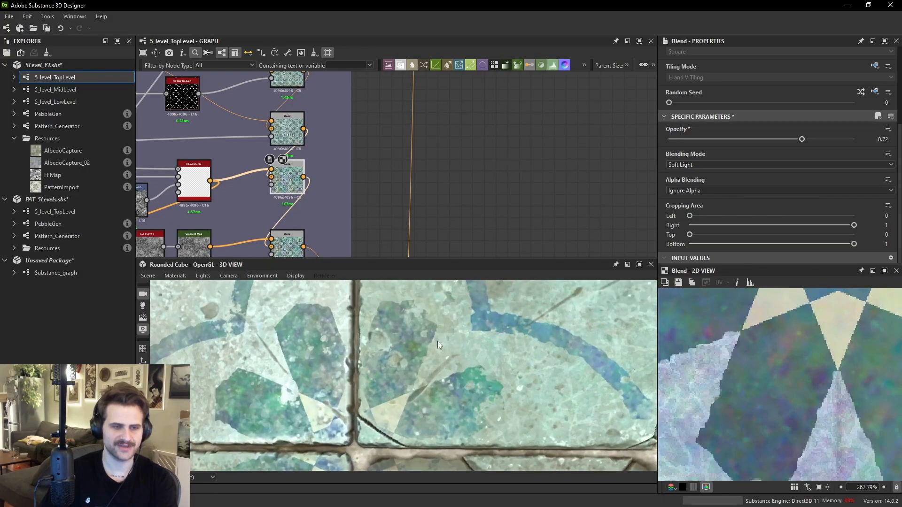
left_click(706, 140)
left_click_drag(416, 376, 491, 337)
scroll(443, 340, "down", 2)
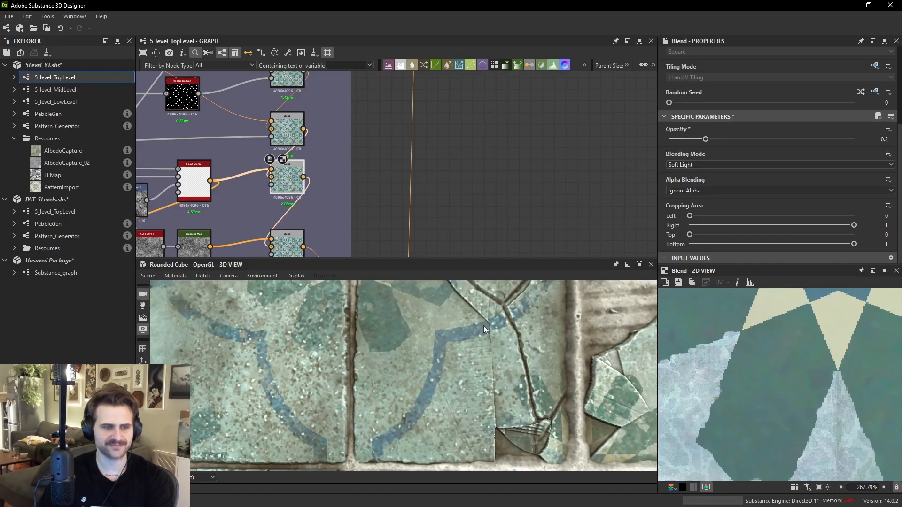
- Add a new RGBA Merge node in empty space beside the albedo Blend nodes
middle_click_drag(258, 182, 302, 170)
key("space")
type("rgba merge")
left_click(590, 187)
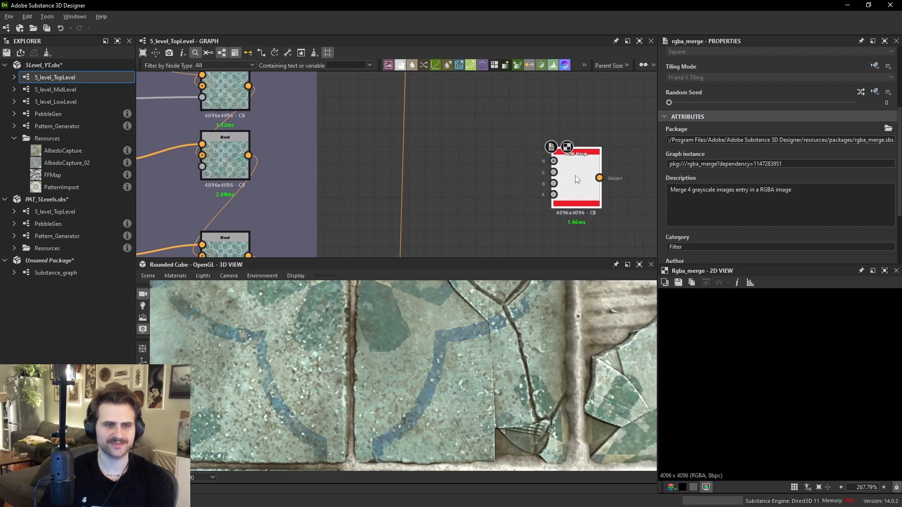
scroll(576, 177, "up", 1)
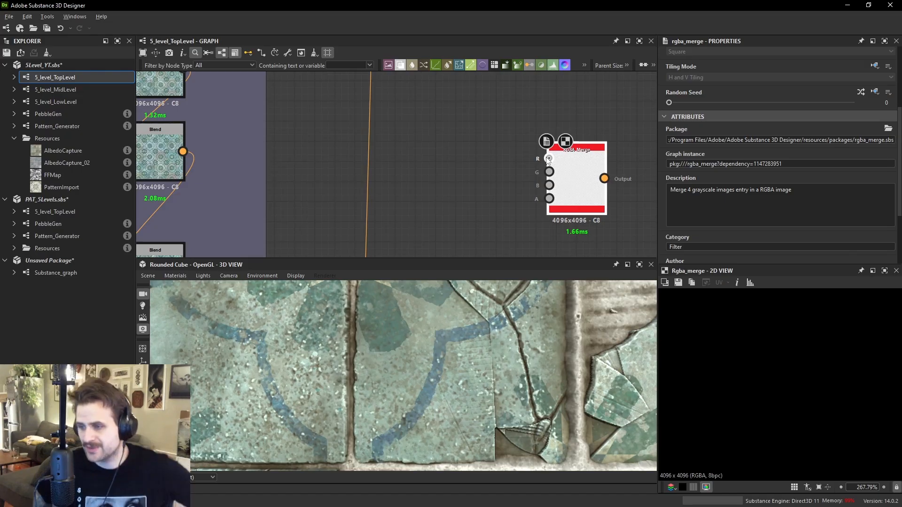
- Add a Moisture Noise node and connect it to the RGBA Merge's R input
key("space")
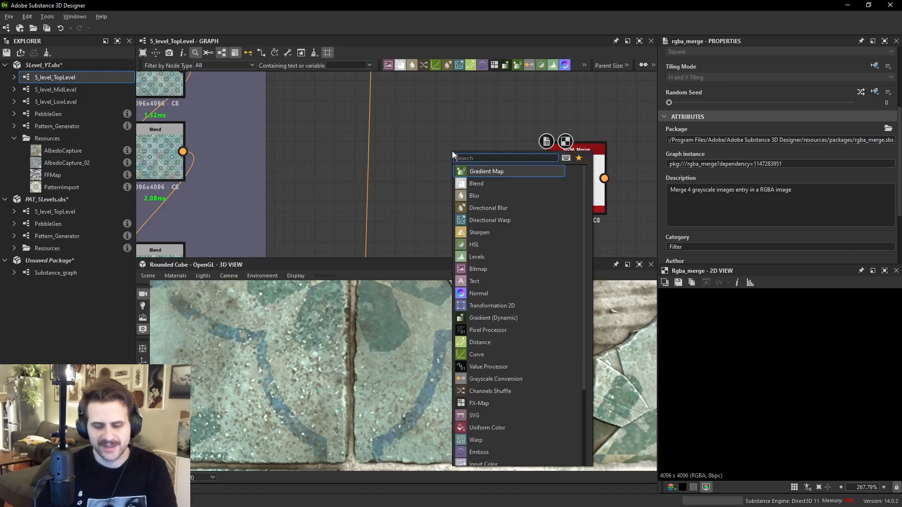
type("moisture")
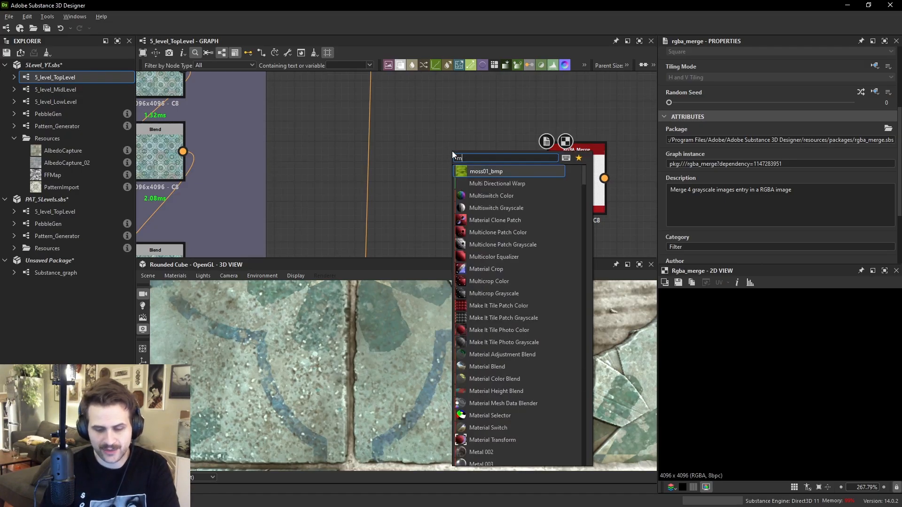
key("Return")
middle_click_drag(502, 147, 448, 146)
left_click_drag(527, 167, 537, 146)
left_click_drag(420, 150, 531, 150)
double_click(531, 151)
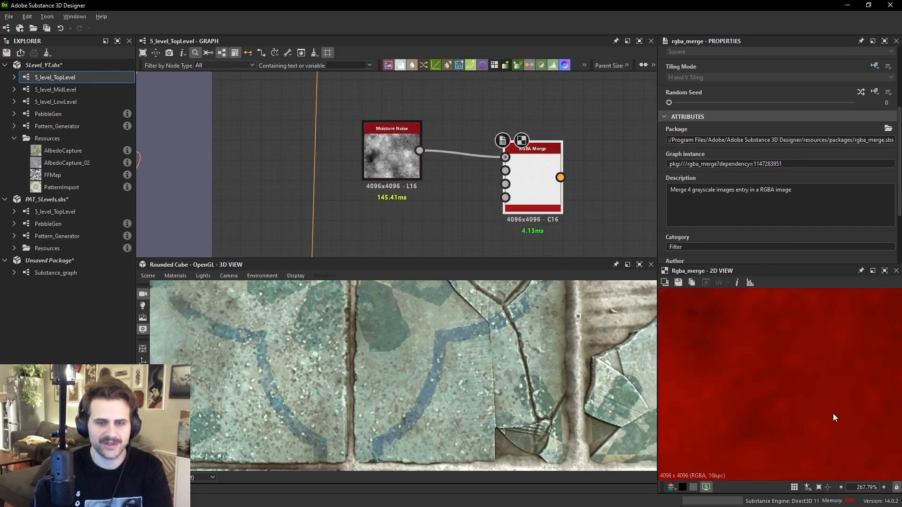
- Preview the Moisture Noise and the RGBA Merge outputs in the 2D view
scroll(817, 371, "down", 5)
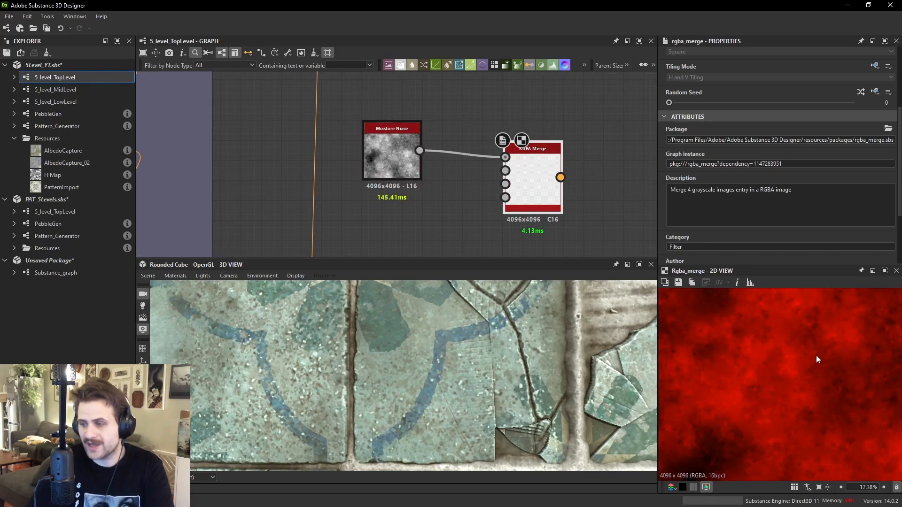
left_click(400, 155)
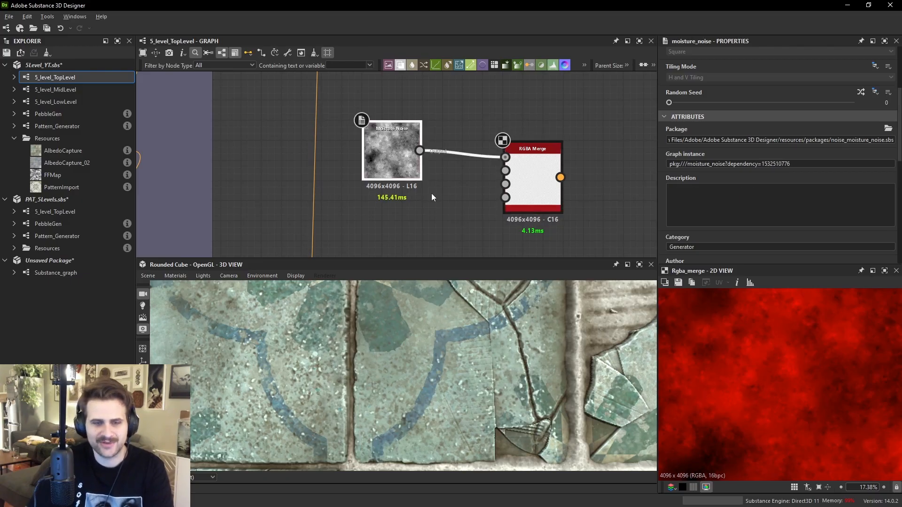
middle_click_drag(703, 455, 713, 422)
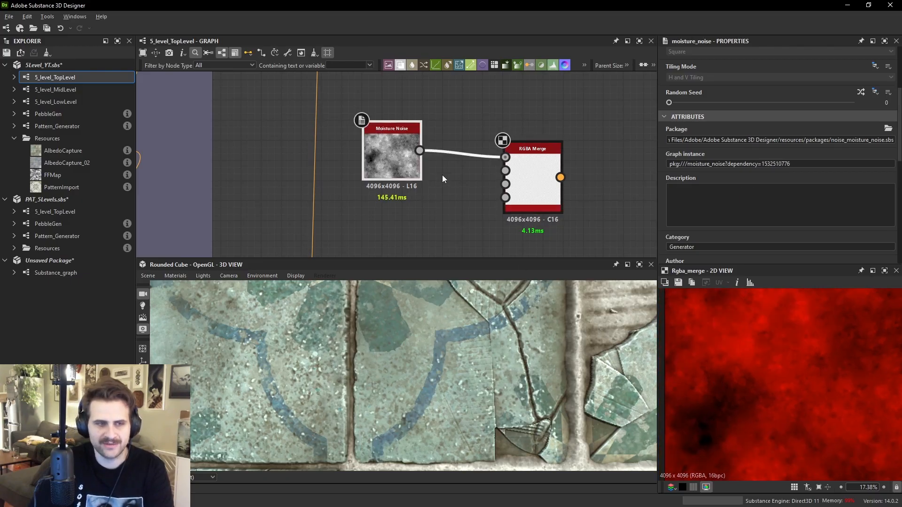
double_click(410, 163)
double_click(532, 183)
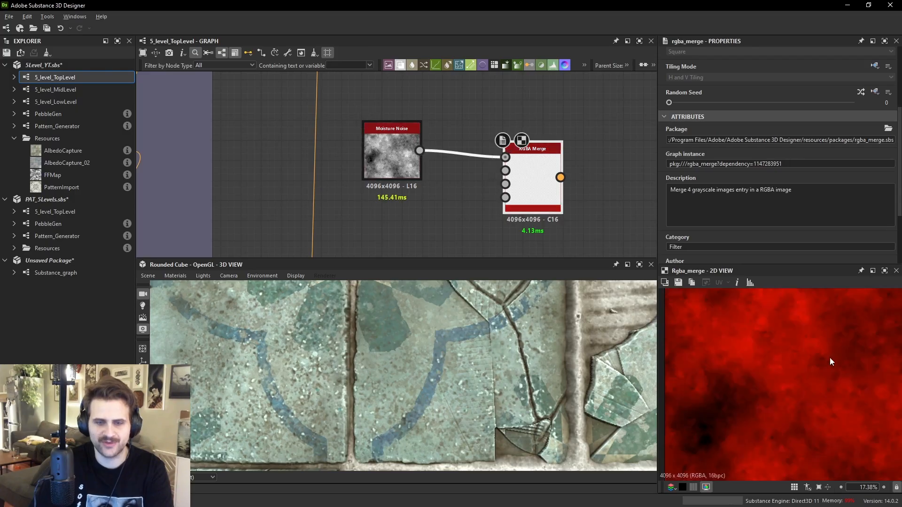
- Insert a Transformation 2D fed by the Moisture Noise and rotate it 90° clockwise
left_click_drag(397, 146, 356, 145)
key("space")
type("t")
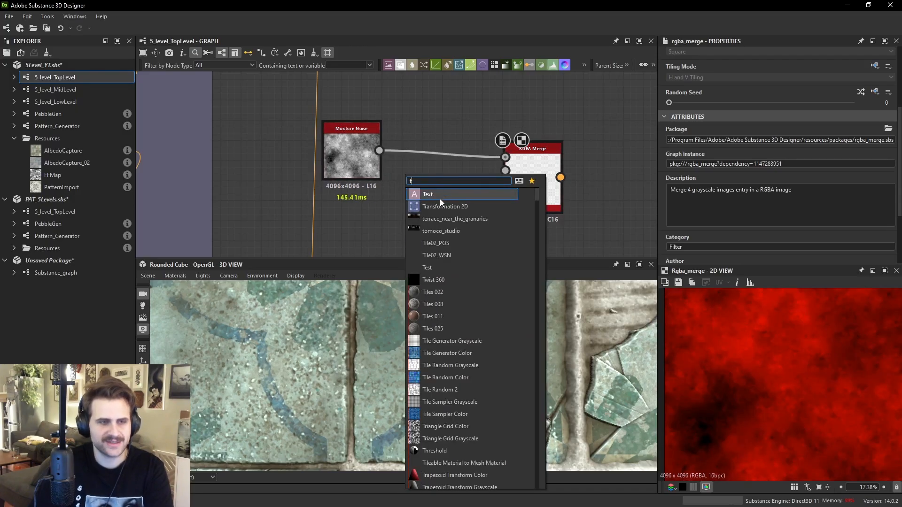
left_click(440, 204)
left_click_drag(413, 173, 415, 213)
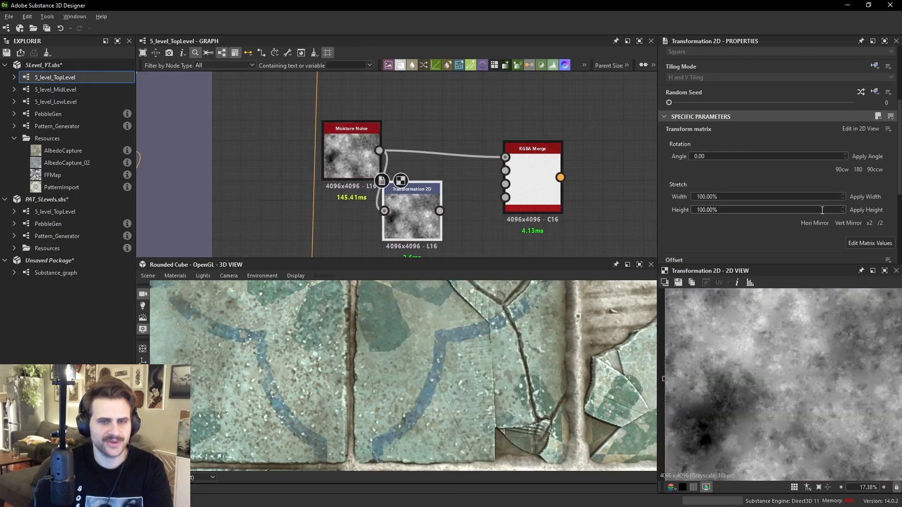
left_click(838, 169)
scroll(805, 378, "down", 7)
left_click_drag(805, 384, 775, 355)
- Connect the Transformation 2D output to the RGBA Merge's G input and preview the merge
left_click_drag(364, 153, 354, 112)
left_click_drag(516, 179, 546, 172)
double_click(525, 170)
scroll(785, 376, "up", 8)
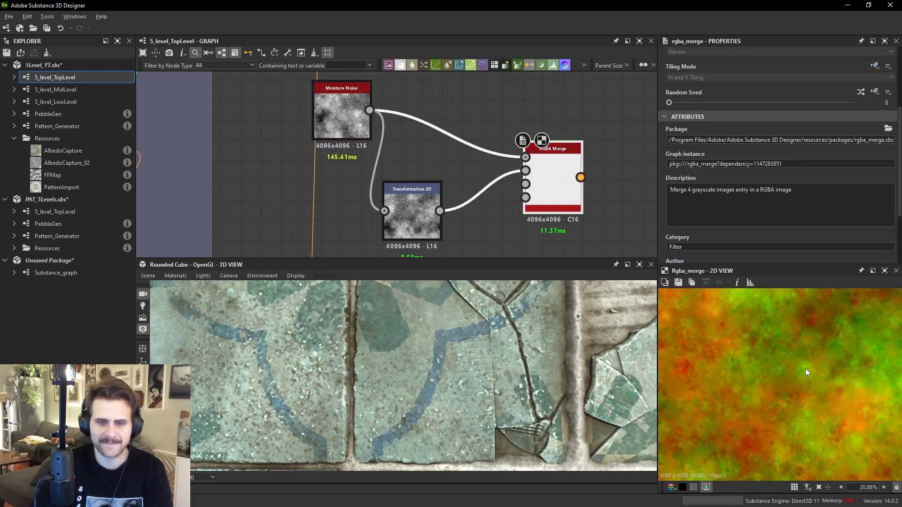
left_click(525, 171)
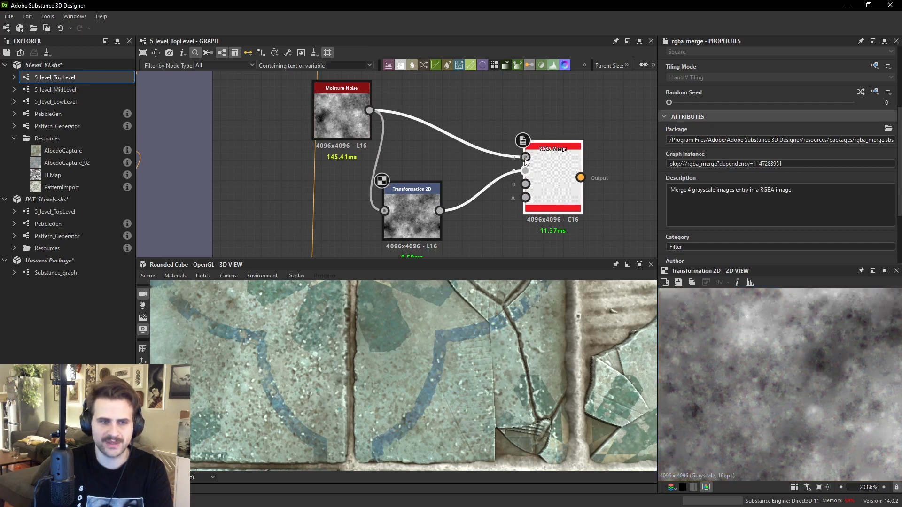
- Move the Transformation 2D node closer beneath the Moisture Noise
double_click(527, 158)
left_click(470, 97)
left_click_drag(413, 210, 393, 191)
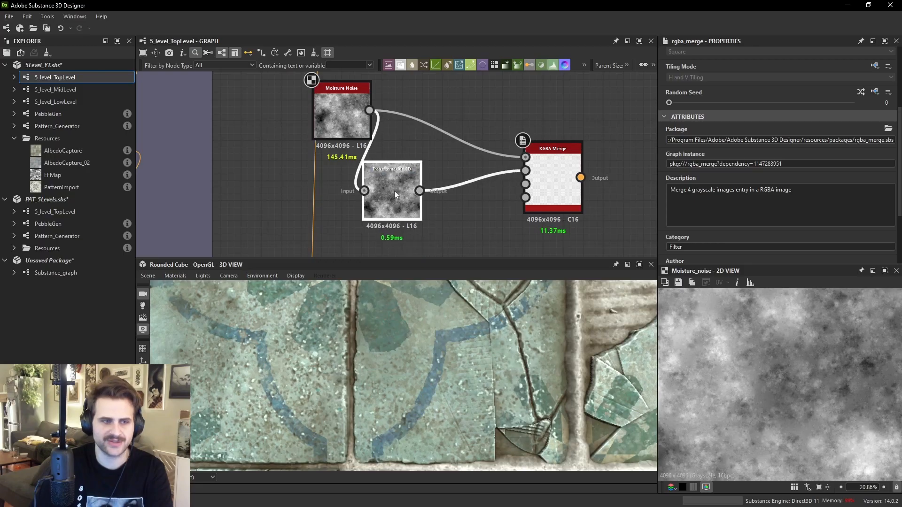
- Duplicate the Transformation 2D, chain it after the first one, and shift its offset in the 2D view
key("ctrl+d")
double_click(457, 192)
left_click_drag(458, 192, 464, 226)
middle_click_drag(464, 226, 457, 189)
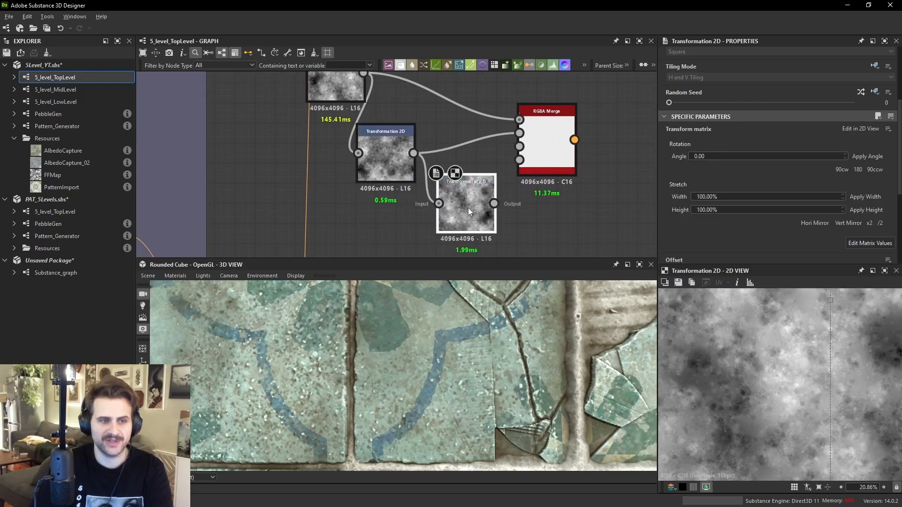
scroll(808, 372, "down", 2)
left_click_drag(750, 369, 708, 296)
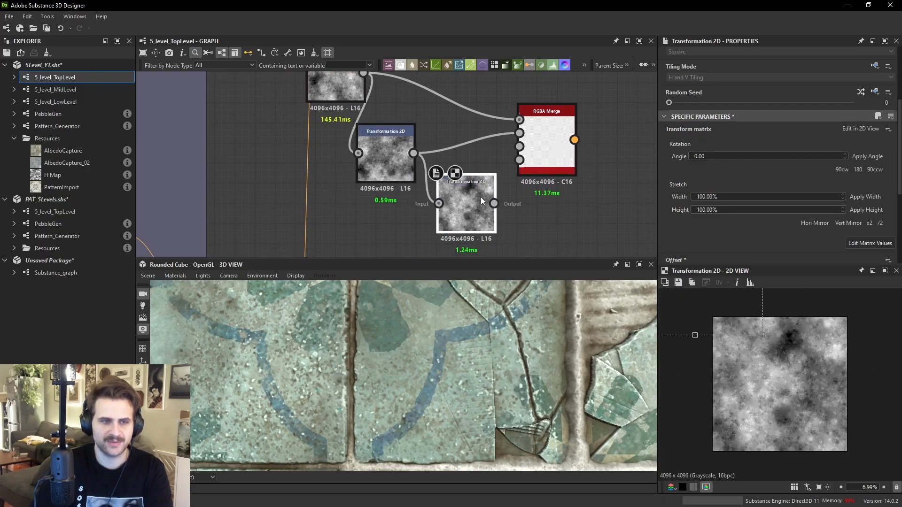
- Connect the duplicated Transformation 2D to the RGBA Merge's B input and preview the merge
left_click(548, 148)
double_click(552, 146)
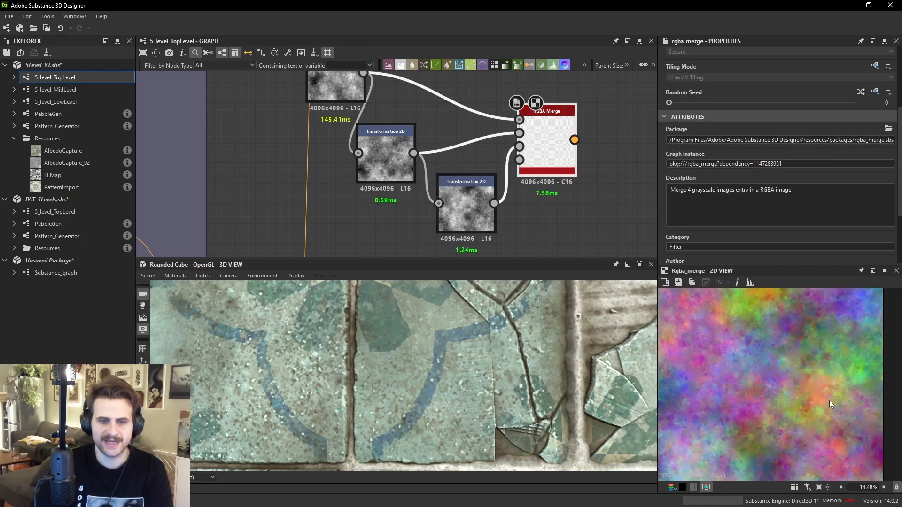
scroll(805, 371, "down", 7)
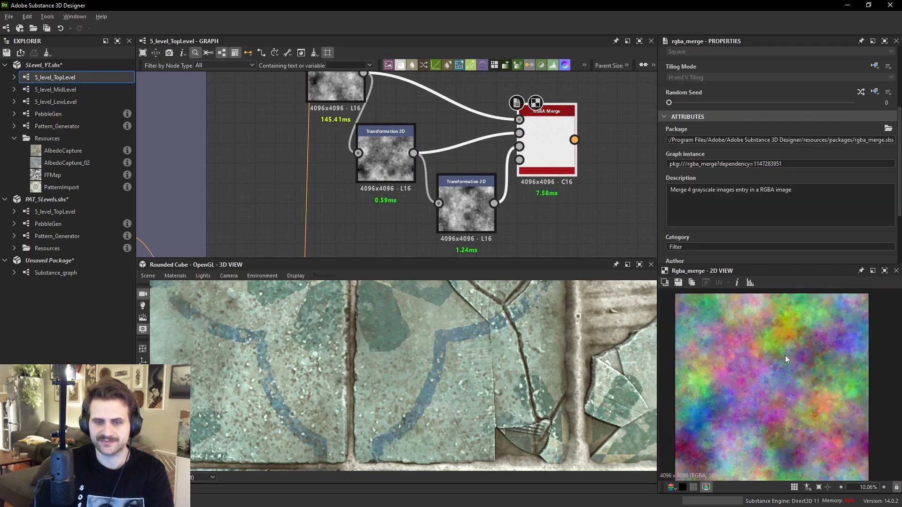
middle_click_drag(459, 133, 469, 185)
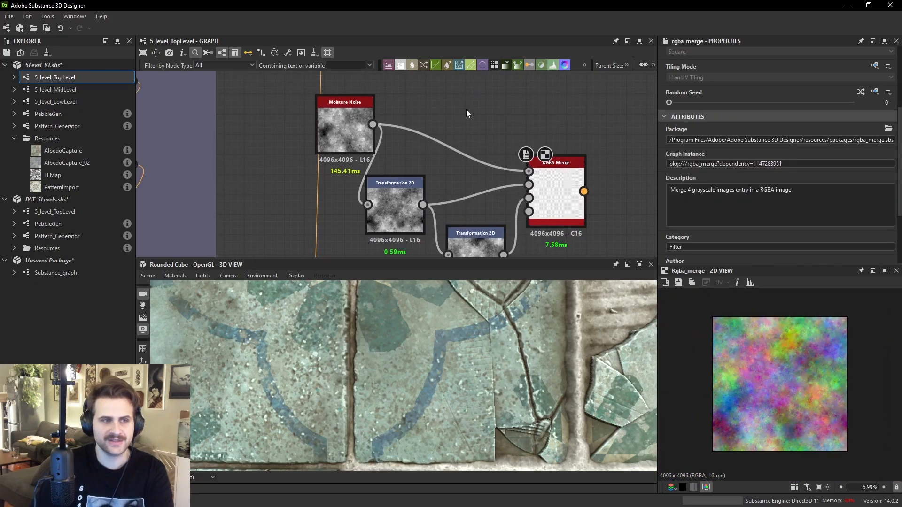
- Add a Checker 1 node beside the Moisture Noise
key("space")
type("che")
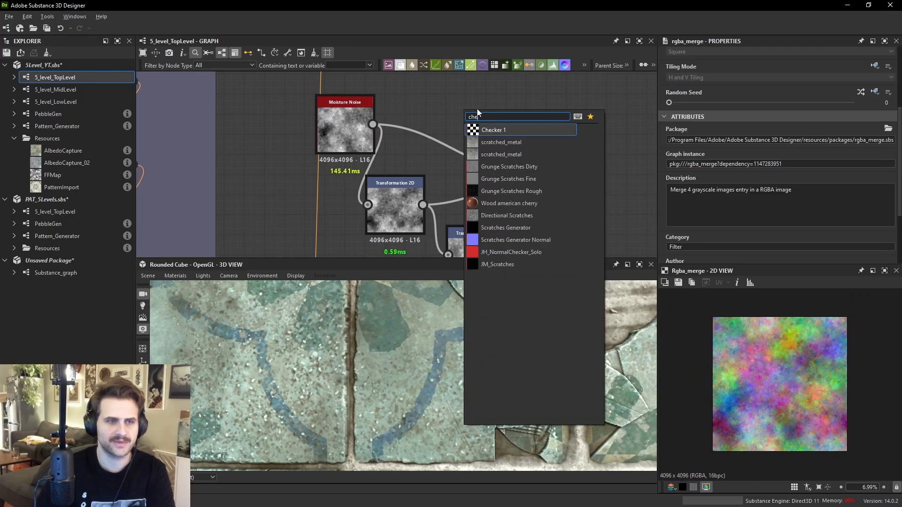
left_click(514, 129)
middle_click_drag(423, 108, 426, 136)
- Try rerouting the Moisture Noise's links to the Checker 1 and previewing the merge, then undo the reroute
left_click_drag(376, 153, 466, 133, "shift")
double_click(543, 212)
scroll(800, 365, "up", 4)
scroll(803, 357, "up", 5)
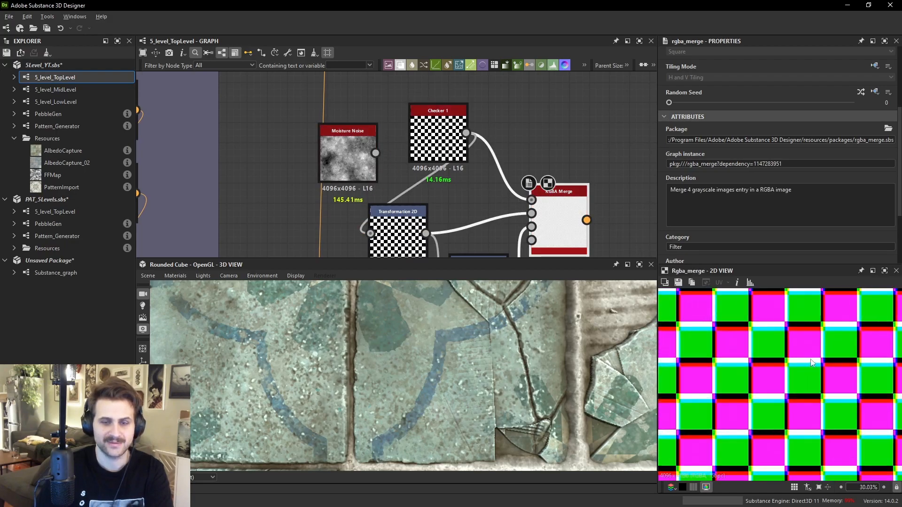
scroll(817, 354, "down", 5)
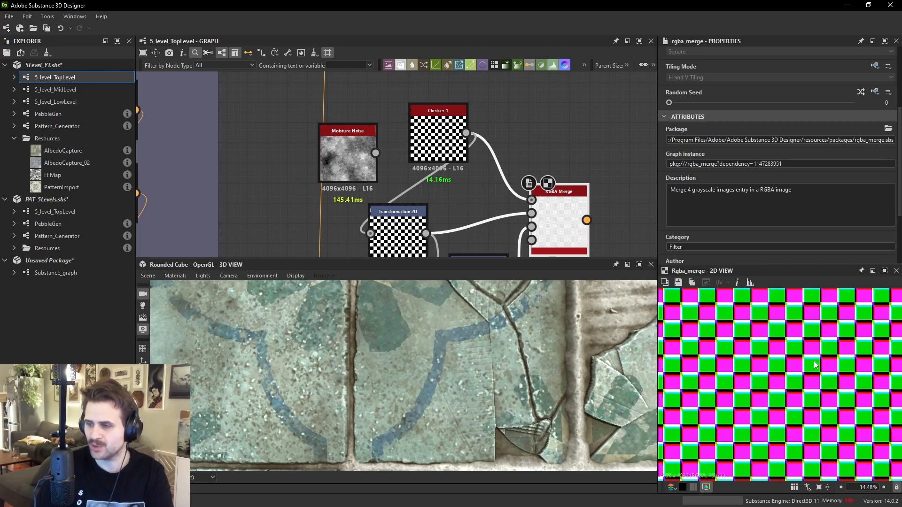
key("ctrl+z")
- Add a BnW Spots 2 node, test it as the merge chain's source, and move the links back to the Moisture Noise
key("space")
type("bnw")
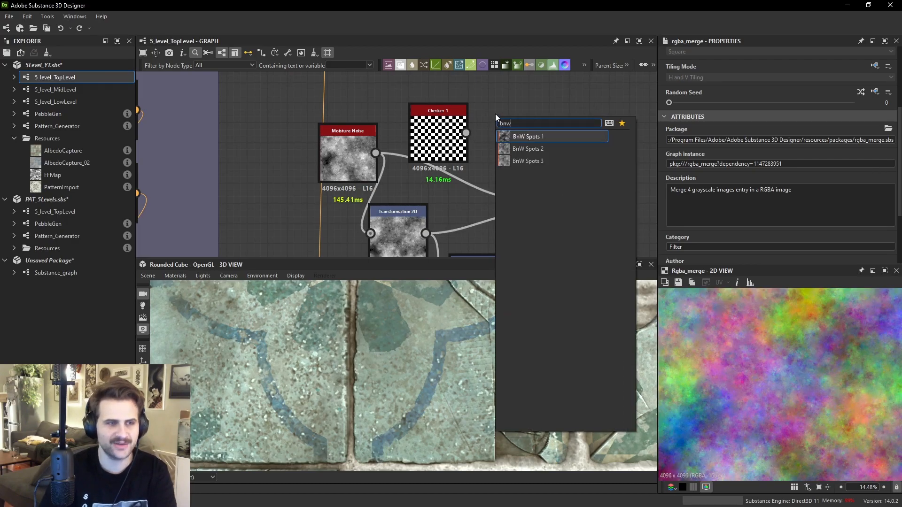
left_click(529, 148)
left_click_drag(508, 134, 325, 73)
left_click(590, 246)
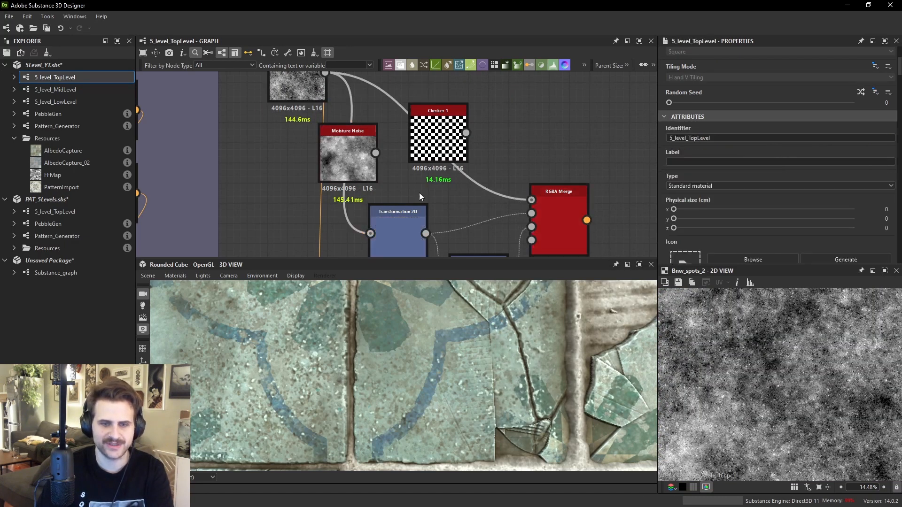
double_click(559, 220)
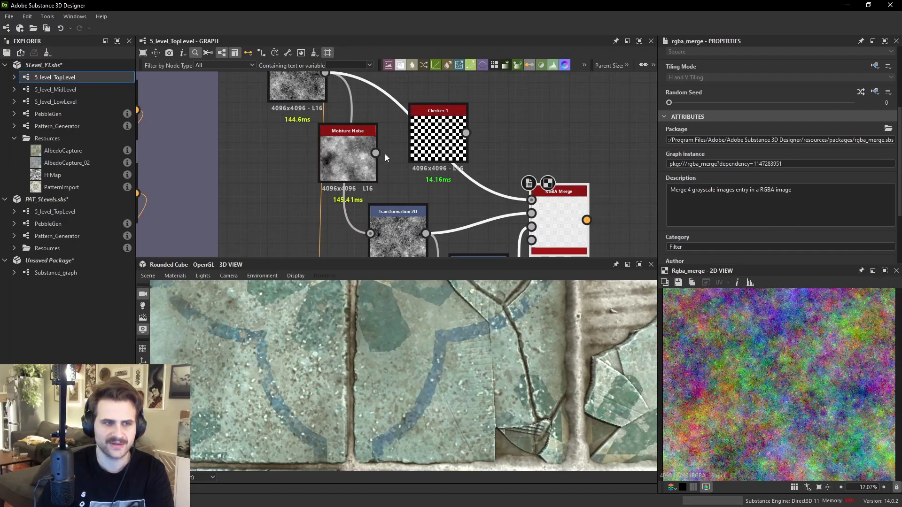
left_click_drag(325, 73, 375, 153, "shift")
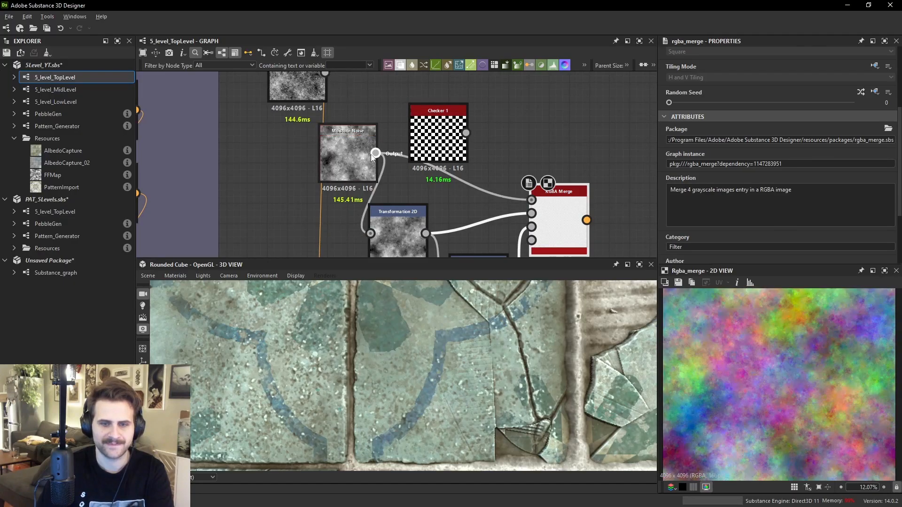
- Add a Clouds 2 node and move the Moisture Noise's outgoing connections onto it
key("space")
type("clou")
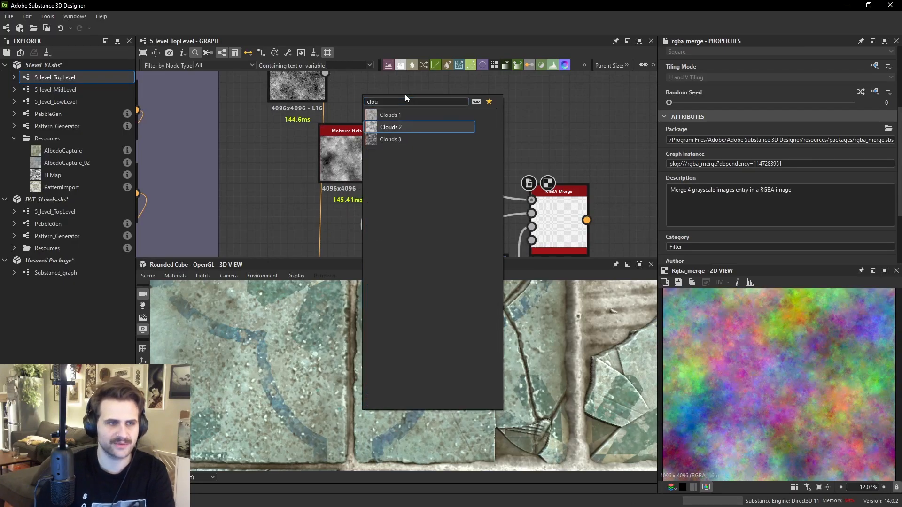
key("Down")
key("Return")
right_click(418, 103)
left_click_drag(418, 107, 496, 71)
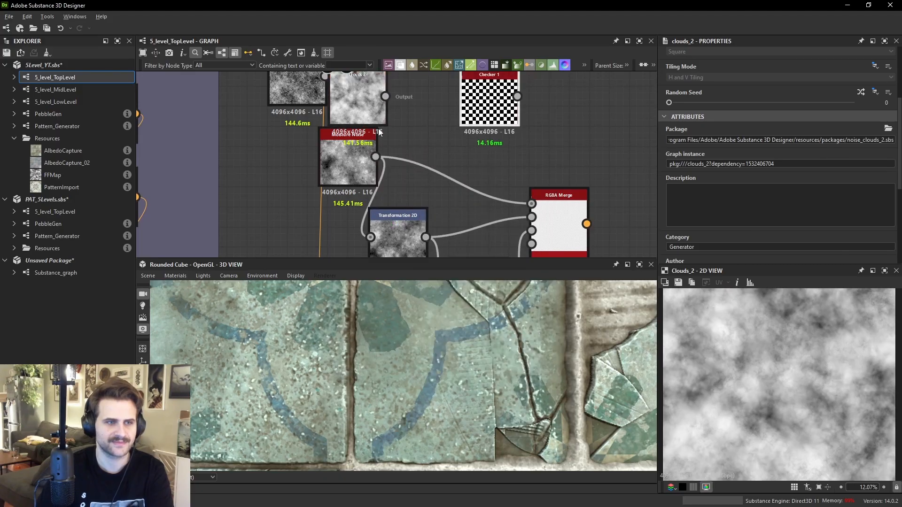
left_click_drag(376, 156, 380, 101, "shift")
- Rearrange the RGBA Merge and Checker 1 nodes in the graph
left_click(575, 255)
middle_click_drag(546, 189, 540, 239)
left_click_drag(489, 148, 587, 108)
left_click(461, 164)
key("space")
type("his")
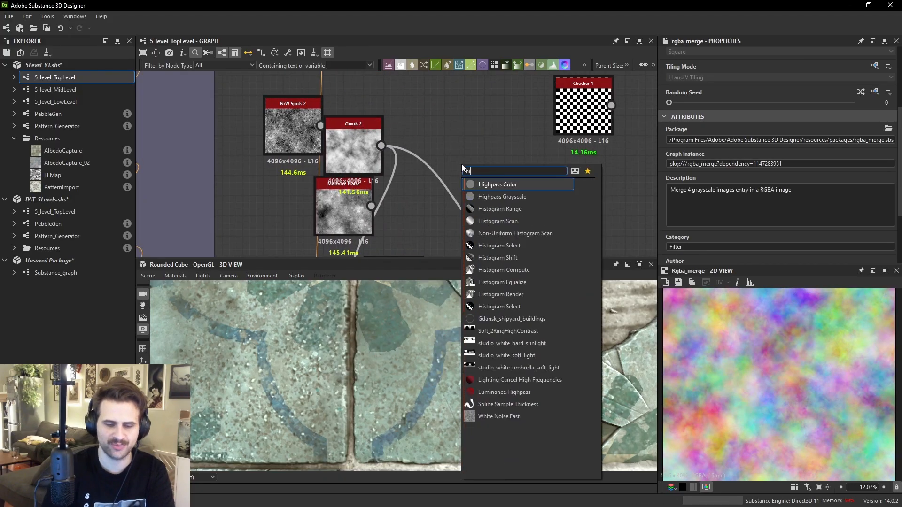
left_click(507, 209)
key("ctrl+z")
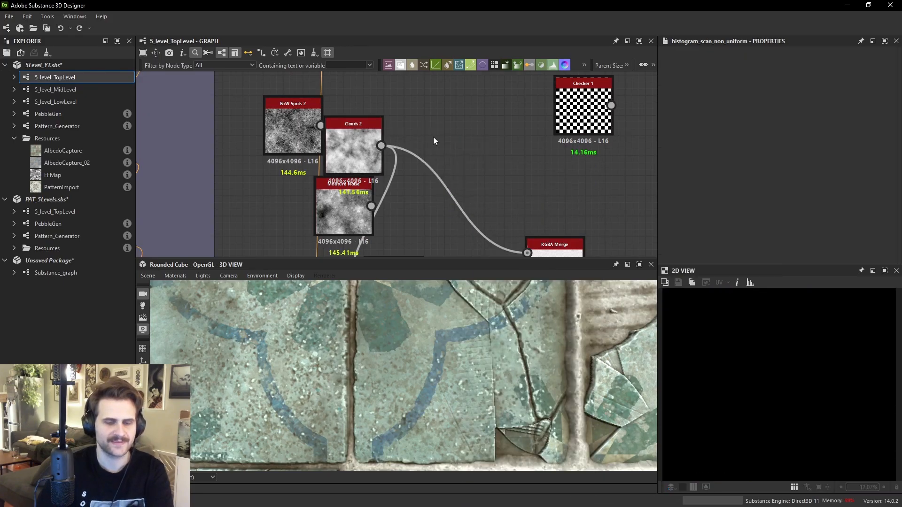
- Insert a Histogram Scan node after the Clouds 2 in the merge chain
key("space")
type("his")
left_click(480, 168)
left_click_drag(381, 145, 443, 146)
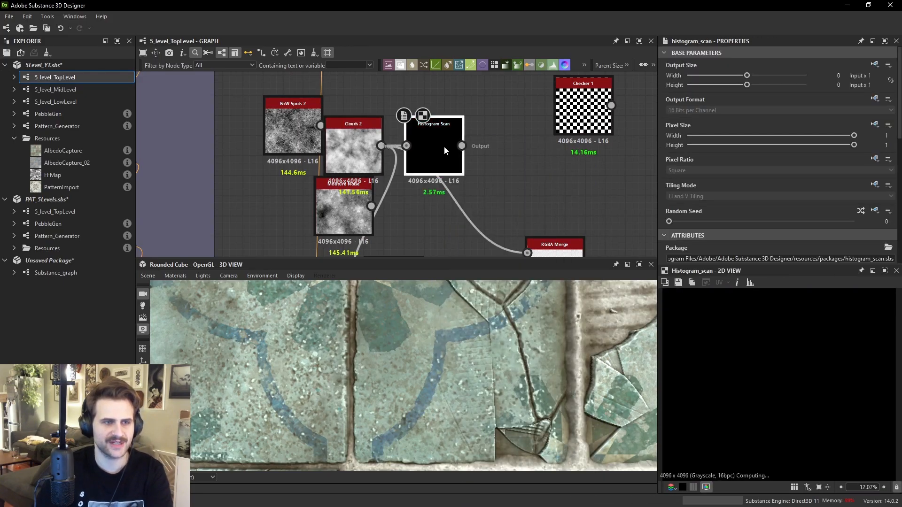
- Set the Histogram Scan's Position to 0.37 and Contrast to 0.63
scroll(717, 194, "down", 2)
scroll(706, 227, "down", 5)
left_click_drag(668, 254, 737, 255)
scroll(737, 257, "down", 3)
left_click(785, 216)
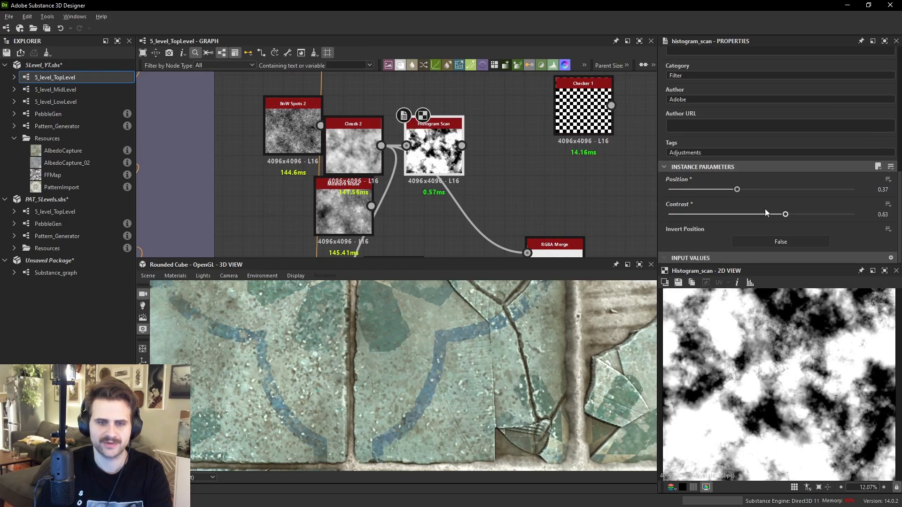
- Move the RGBA Merge node up and preview its output
middle_click_drag(554, 255, 537, 187)
left_click(537, 193)
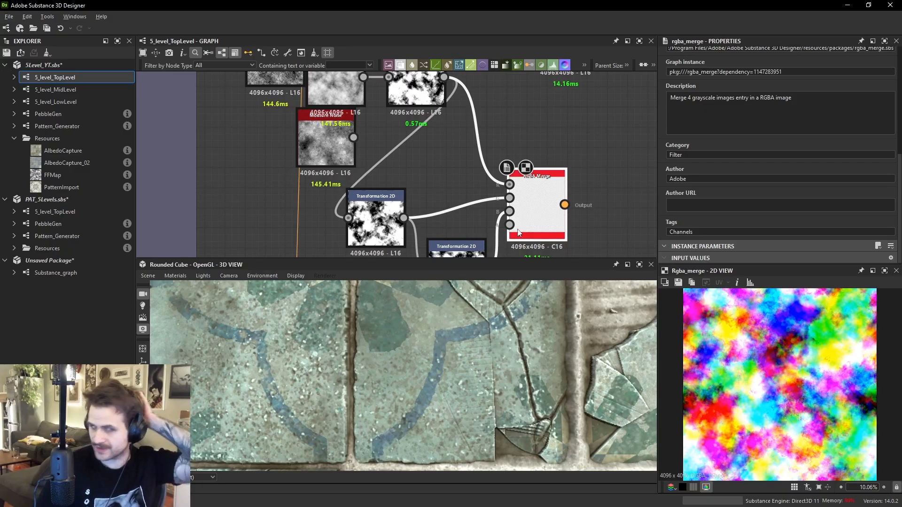
scroll(524, 191, "down", 5)
middle_click_drag(524, 192, 519, 167)
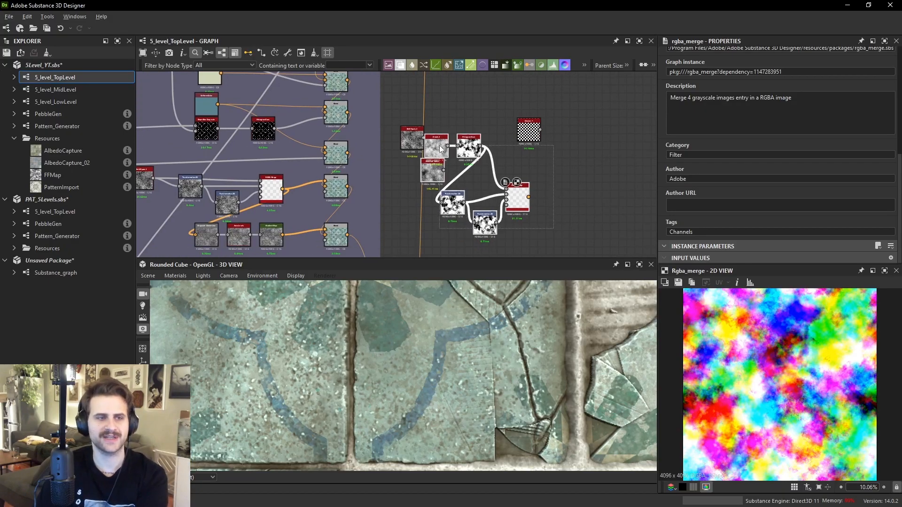
- Undo the last four graph edits
key("ctrl+z")
key("ctrl+z")
key("ctrl+z")
key("ctrl+z")
key("ctrl+z")
key("ctrl+z")
key("ctrl+z")
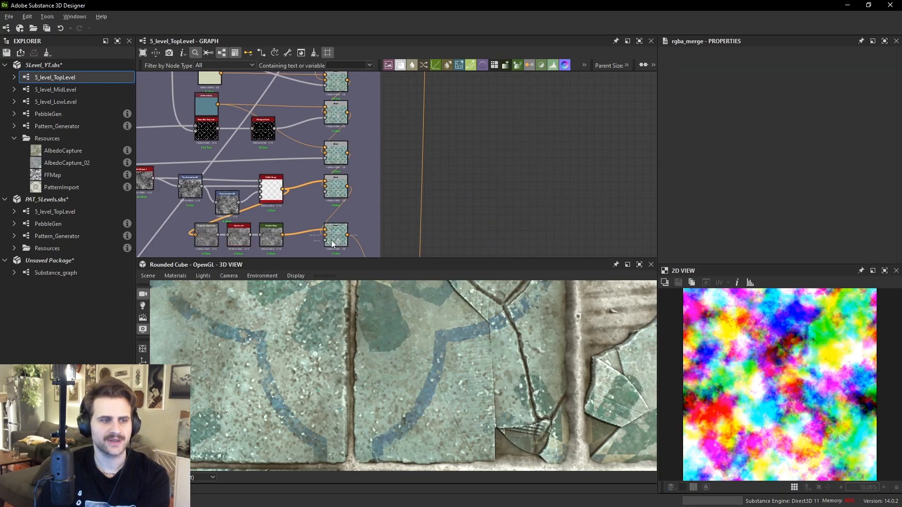
- Preview the albedo Blend node and lower its Opacity to 0.08
double_click(336, 187)
scroll(336, 187, "up", 1)
scroll(820, 389, "up", 8)
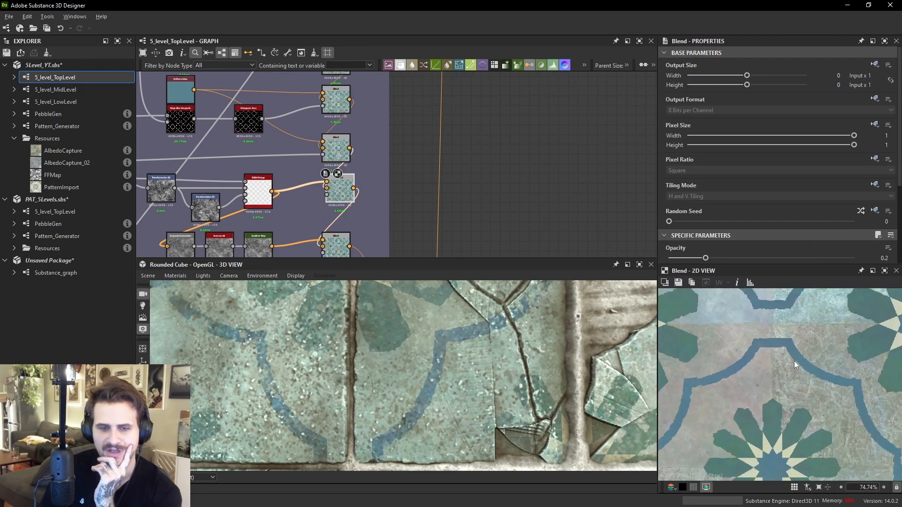
middle_click_drag(810, 362, 838, 397)
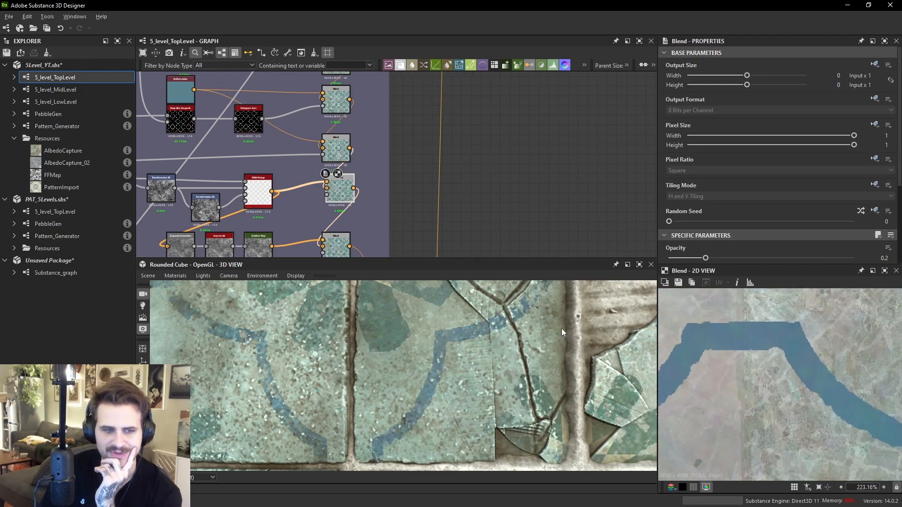
scroll(469, 337, "down", 2)
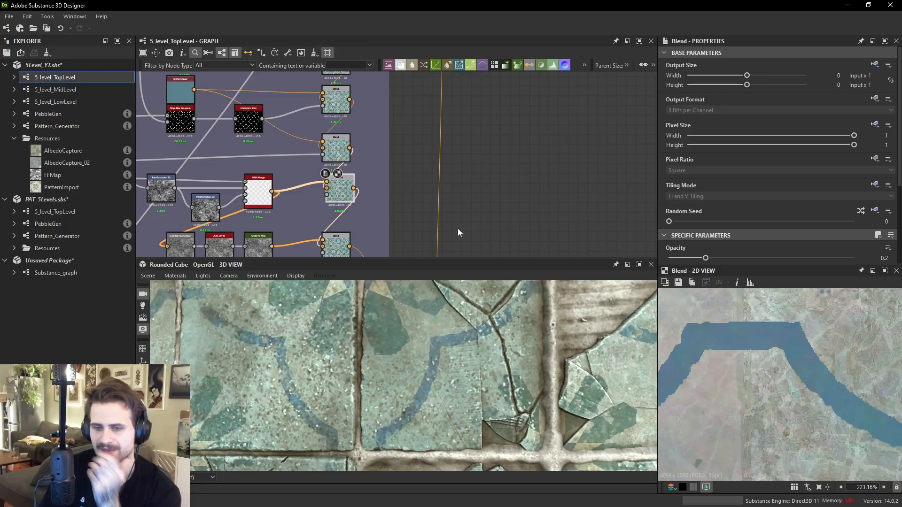
scroll(438, 198, "down", 3)
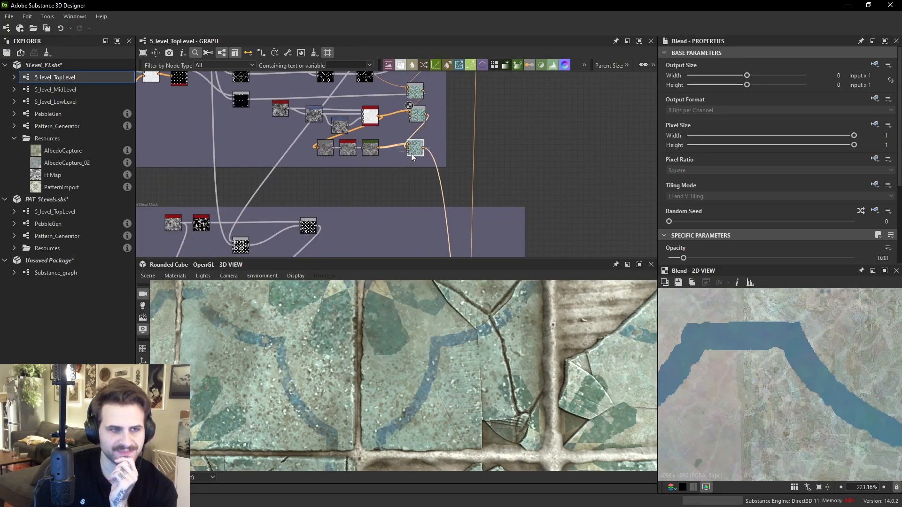
- Raise the Blend node's Opacity to 1
scroll(407, 161, "down", 2)
middle_click_drag(407, 161, 419, 87)
scroll(469, 158, "up", 3)
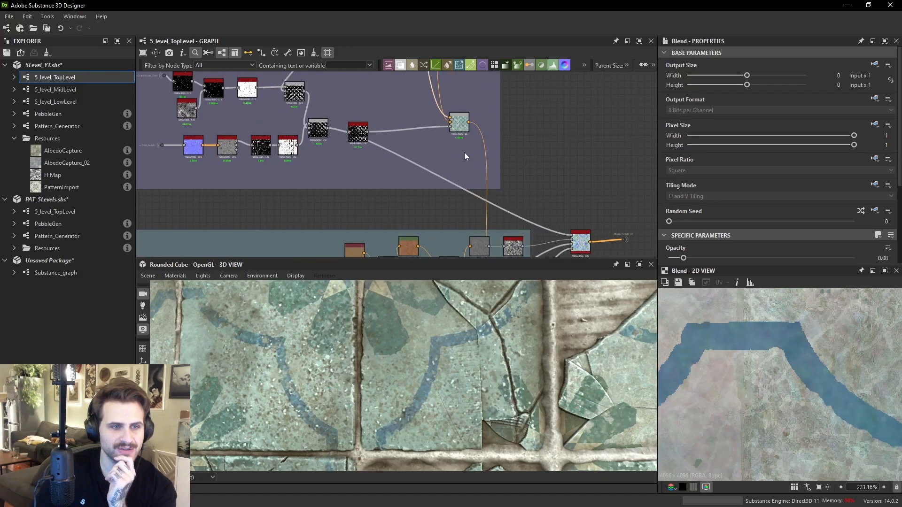
left_click_drag(683, 258, 853, 258)
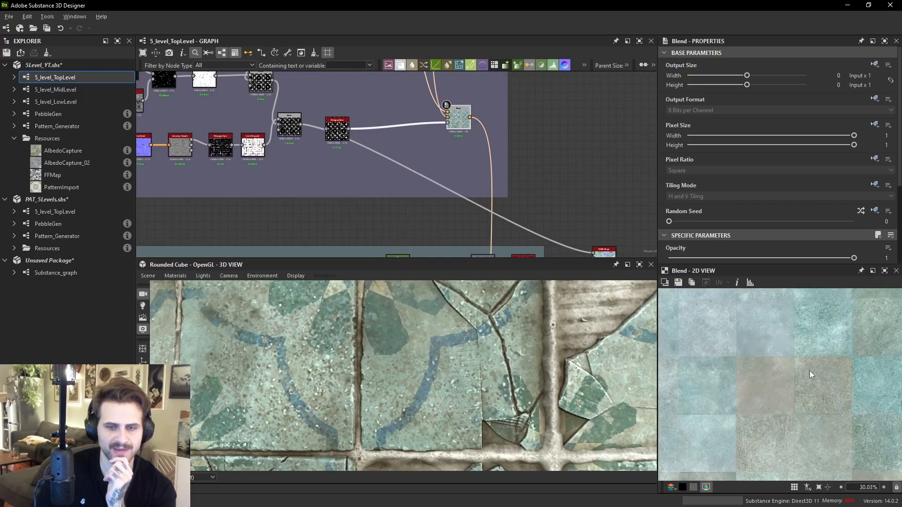
scroll(810, 370, "down", 10)
scroll(424, 99, "up", 1)
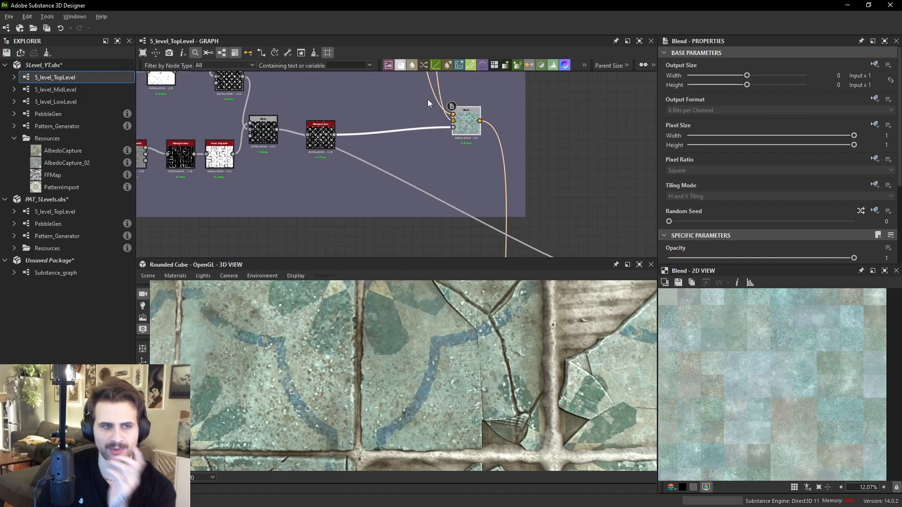
- Preview the Histogram Scan feeding the albedo Blend in the 2D view
left_click_drag(449, 114, 452, 114)
scroll(809, 392, "up", 2)
double_click(327, 142)
scroll(809, 387, "up", 6)
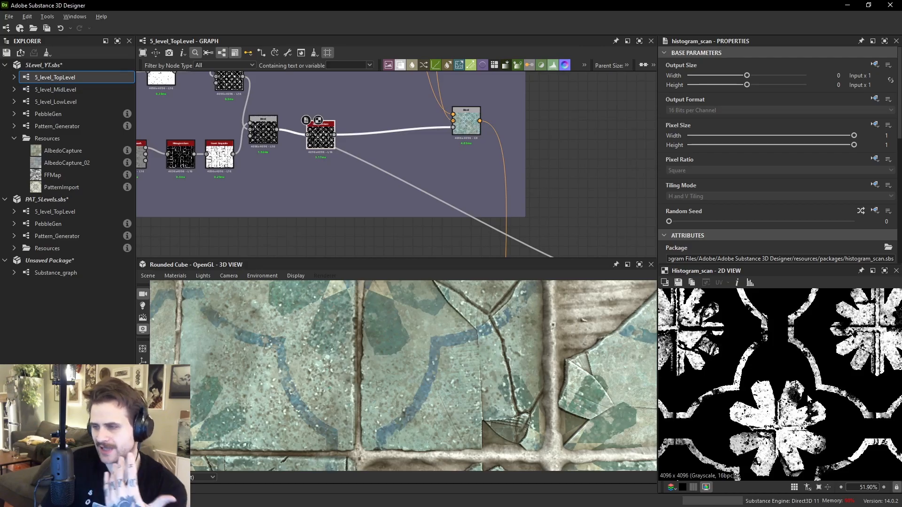
- Preview the nodes inside the Pattern Blend Mask frame one by one
scroll(372, 111, "down", 5)
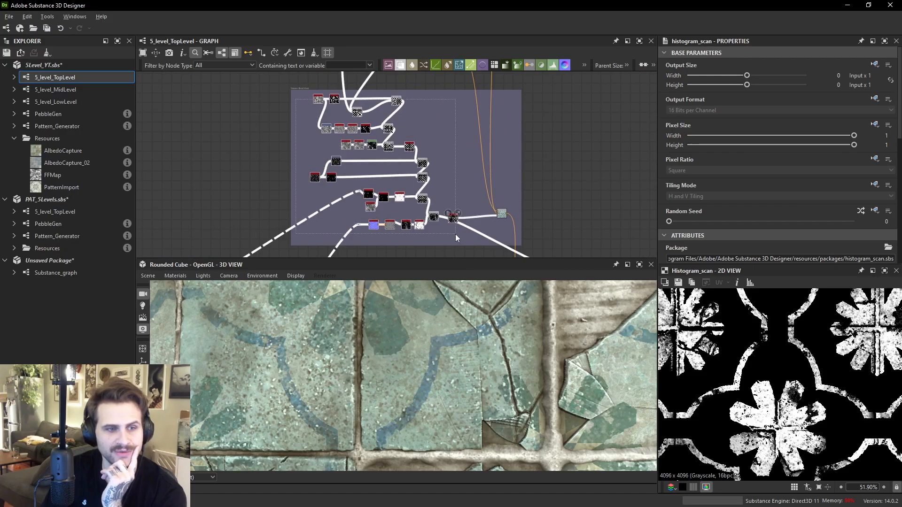
scroll(456, 204, "up", 2)
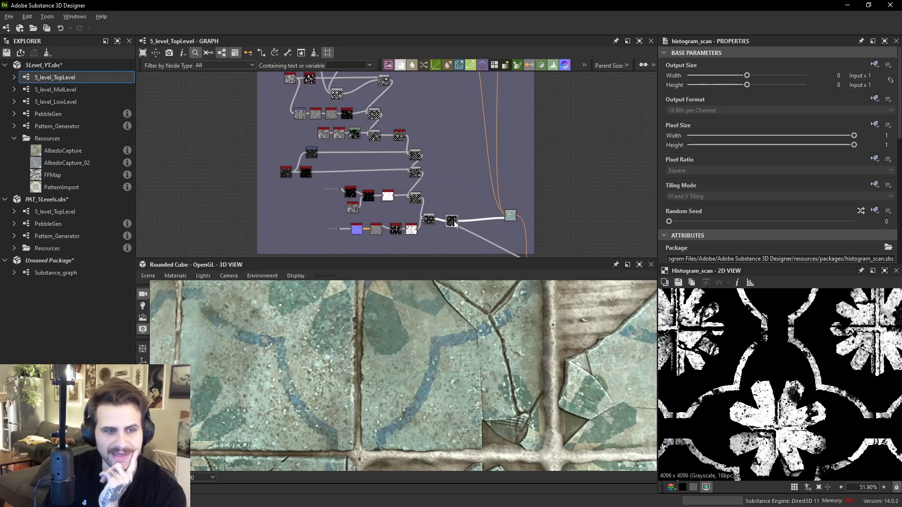
scroll(751, 381, "up", 1)
middle_click_drag(304, 77, 326, 145)
scroll(325, 143, "up", 3)
double_click(306, 150)
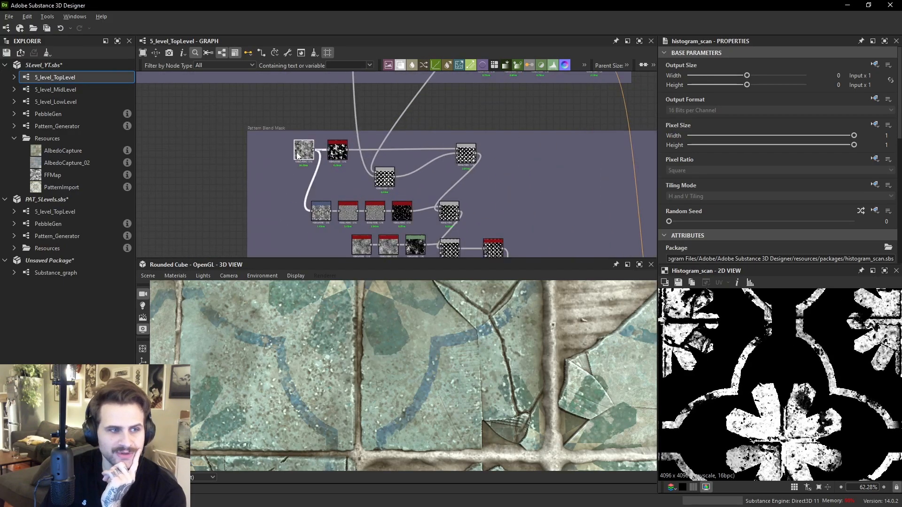
scroll(770, 367, "down", 3)
double_click(337, 151)
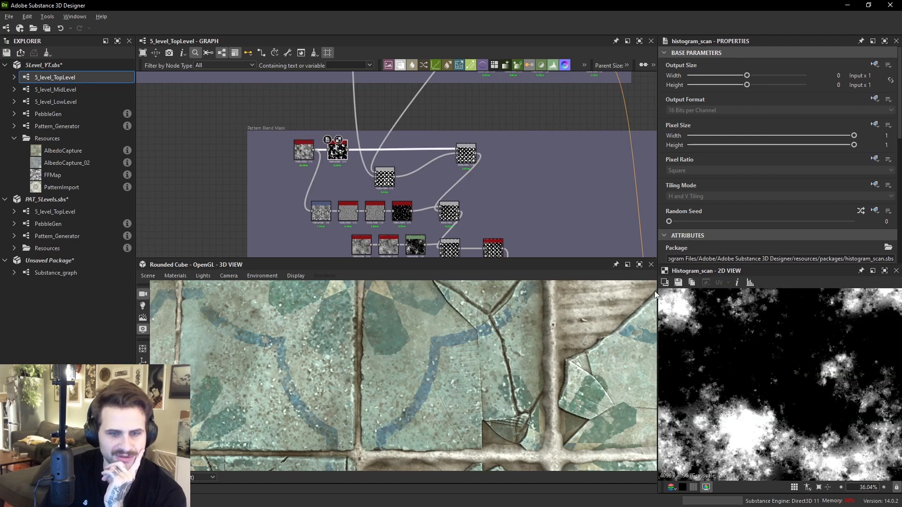
double_click(470, 159)
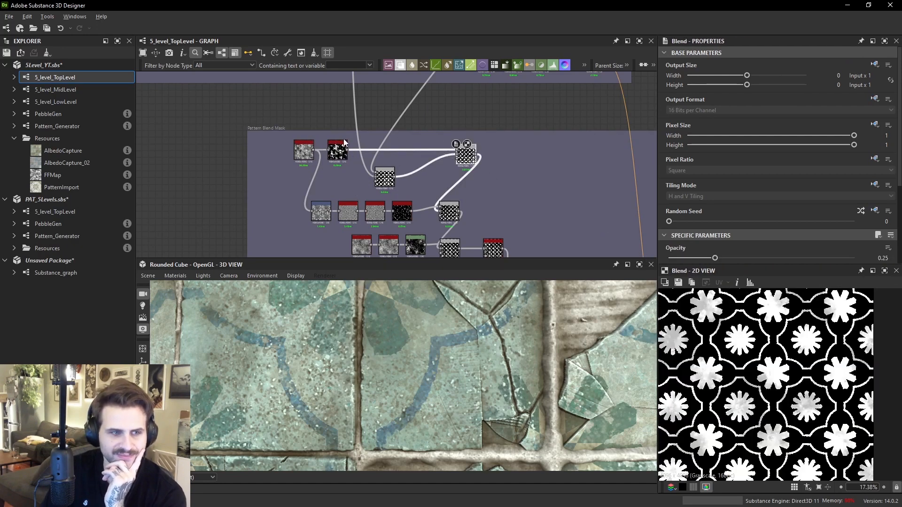
- Inspect the Histogram Scan and Blend outputs along the lower row of the Pattern Blend Mask frame
scroll(857, 383, "up", 7)
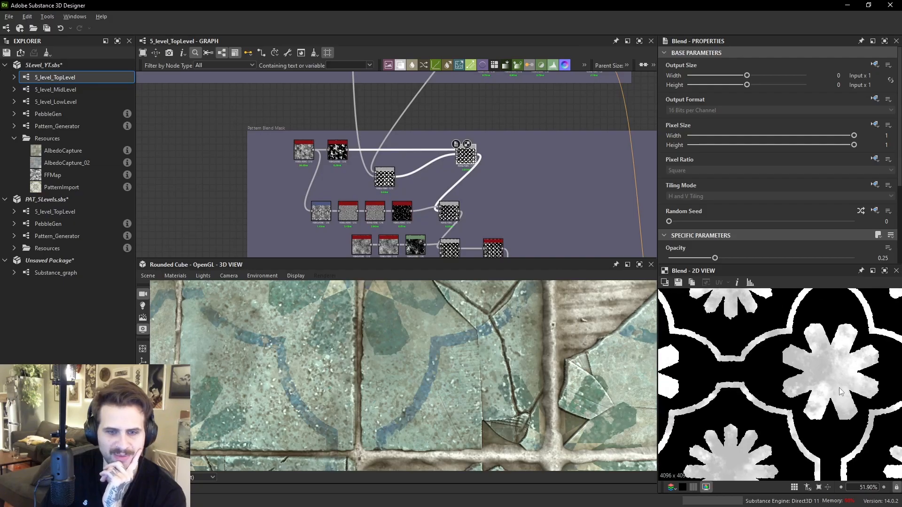
scroll(409, 207, "up", 2)
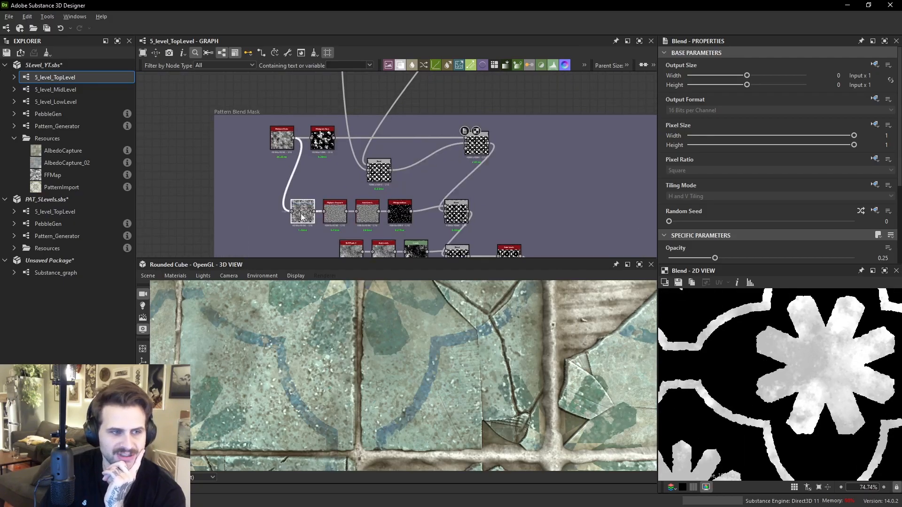
double_click(300, 213)
double_click(458, 217)
scroll(835, 387, "up", 1)
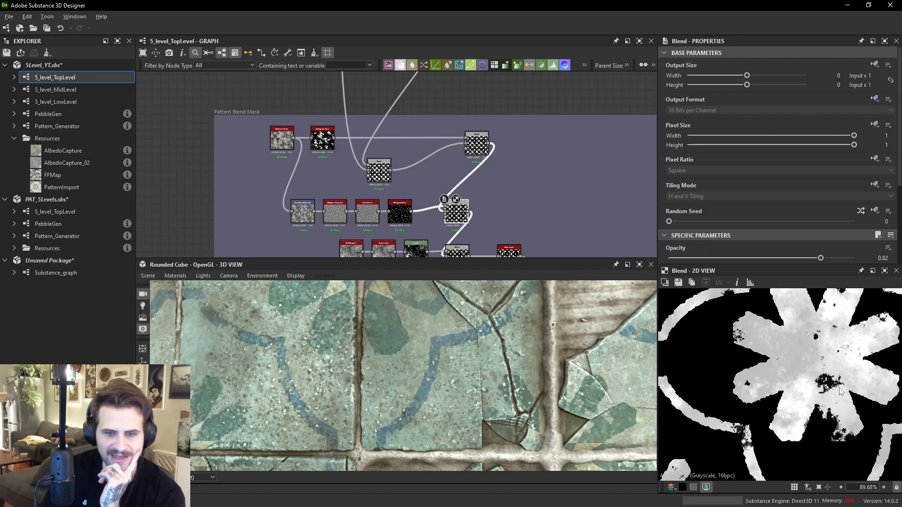
double_click(399, 212)
scroll(833, 417, "up", 2)
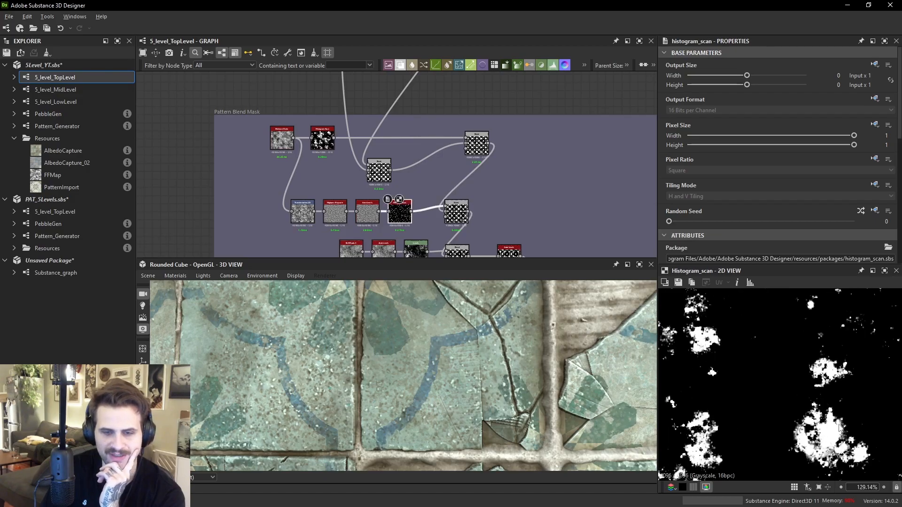
left_click_drag(393, 218, 405, 223)
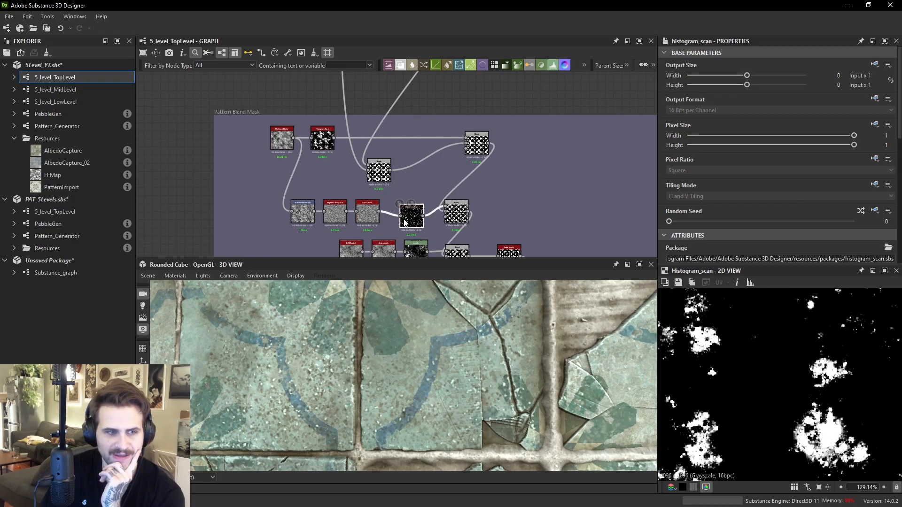
double_click(457, 220)
scroll(784, 387, "up", 2)
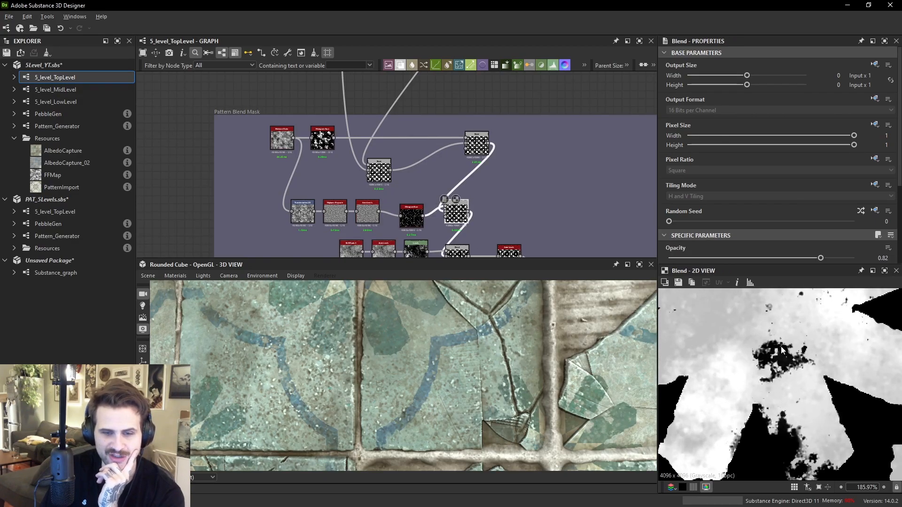
- Examine the height branch by previewing its Histogram Scan, Invert Grayscale and Blend nodes
middle_click_drag(494, 226, 480, 161)
middle_click_drag(434, 207, 433, 103)
scroll(412, 190, "up", 1)
middle_click_drag(408, 214, 384, 183)
scroll(484, 222, "up", 1)
double_click(477, 210)
scroll(747, 363, "down", 3)
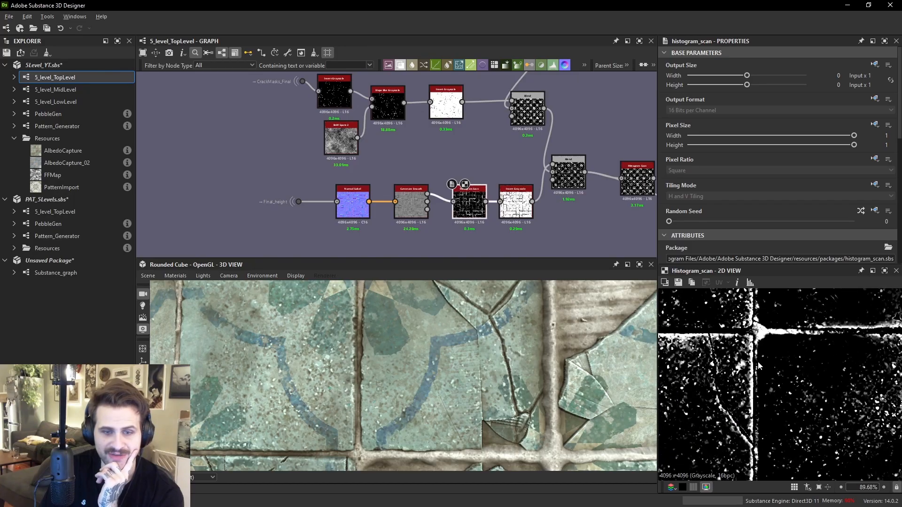
middle_click_drag(705, 334, 814, 345)
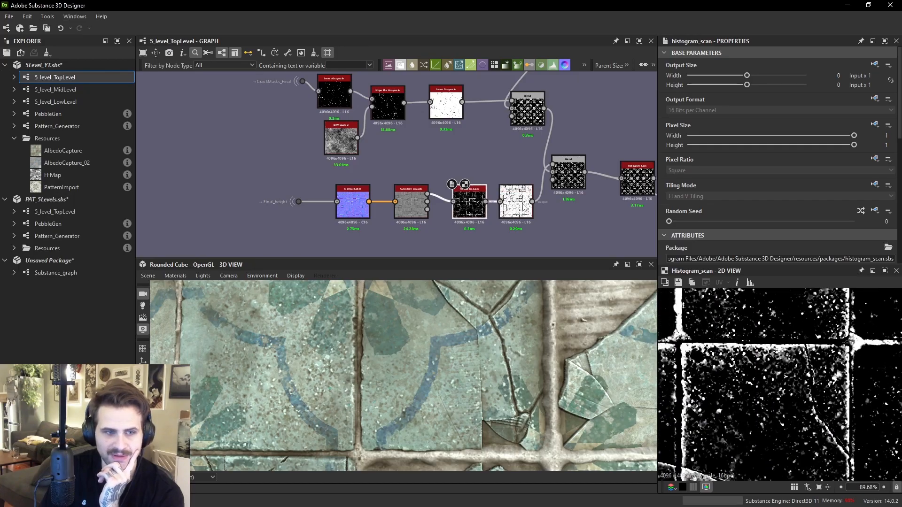
double_click(515, 202)
double_click(567, 175)
scroll(742, 349, "up", 4)
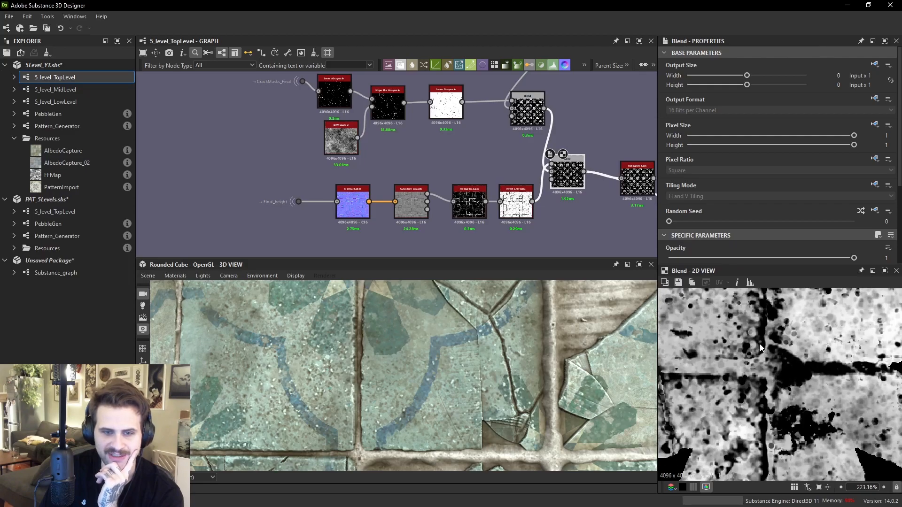
scroll(487, 365, "up", 2)
- Preview the final albedo Blend and its mask input in the 2D view
middle_click_drag(490, 364, 473, 212)
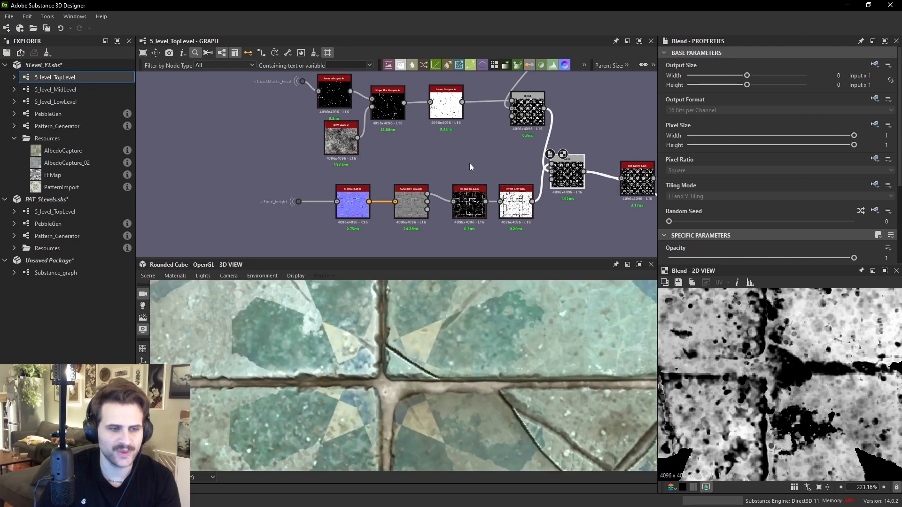
middle_click_drag(571, 184, 445, 185)
double_click(511, 184)
scroll(776, 356, "down", 1)
scroll(775, 356, "down", 5)
middle_click_drag(644, 188, 466, 172)
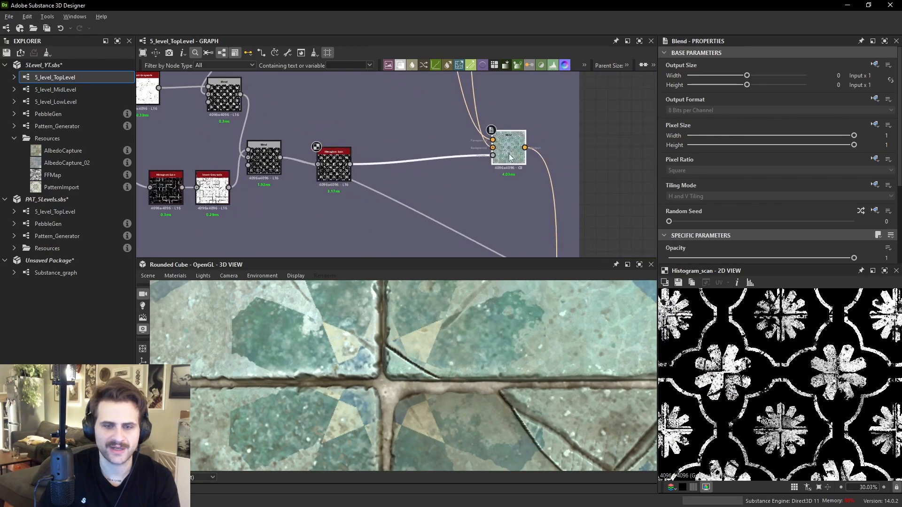
double_click(511, 157)
scroll(765, 368, "up", 4)
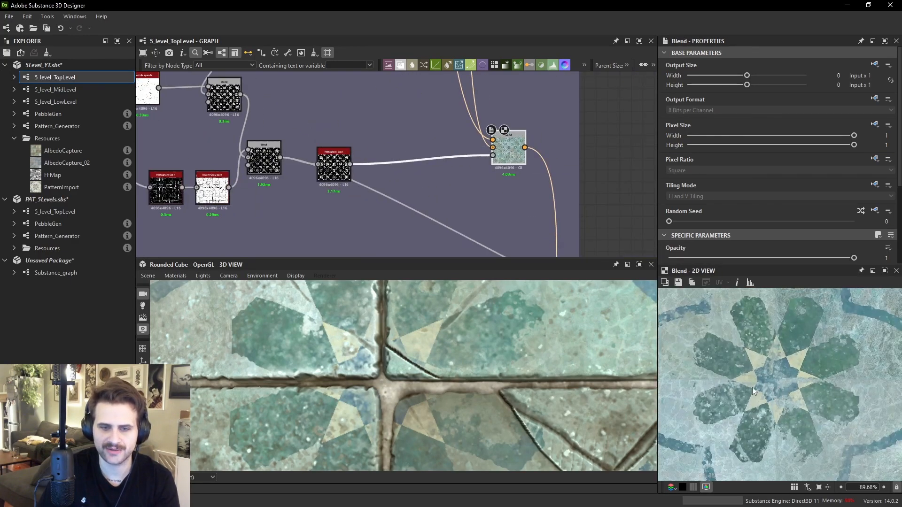
scroll(801, 394, "down", 3)
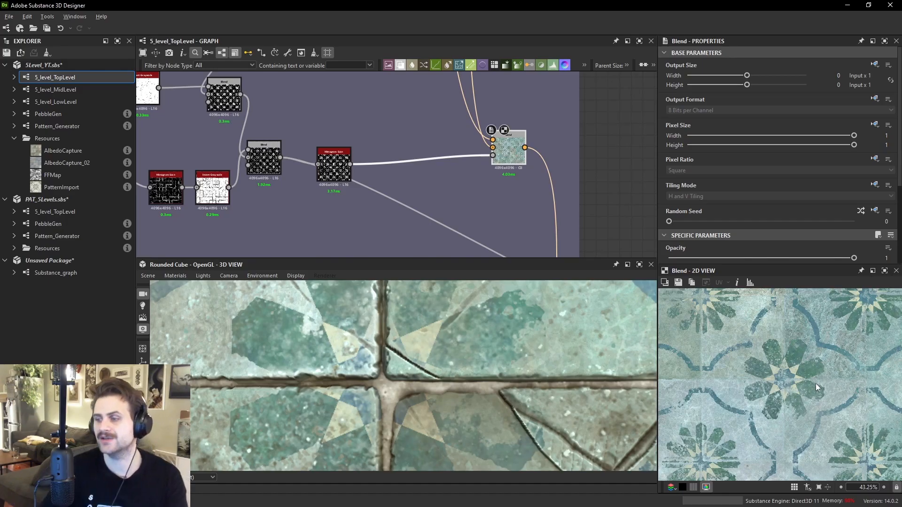
scroll(471, 199, "down", 10)
- Examine the RGBA Split channels and the Blend nodes that combine them
middle_click_drag(461, 210, 481, 146)
scroll(479, 179, "up", 3)
scroll(399, 129, "up", 4)
middle_click_drag(375, 244, 422, 183)
scroll(423, 173, "up", 2)
left_click(322, 107)
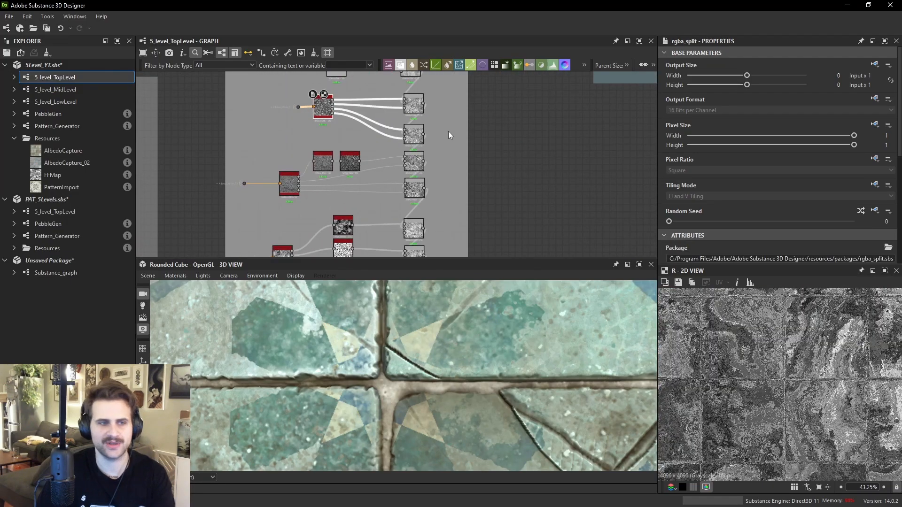
middle_click_drag(442, 142, 448, 180)
double_click(417, 105)
left_click(420, 142)
left_click(416, 177)
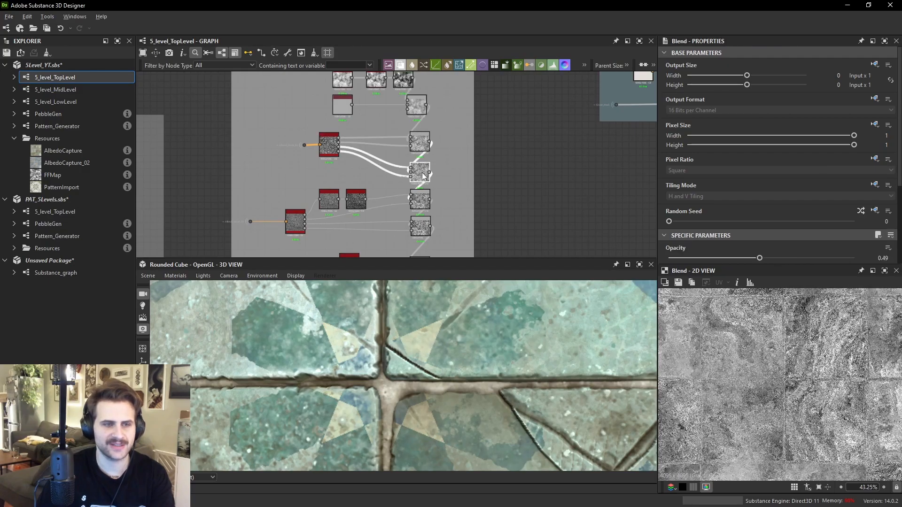
scroll(416, 175, "up", 4)
left_click(412, 190)
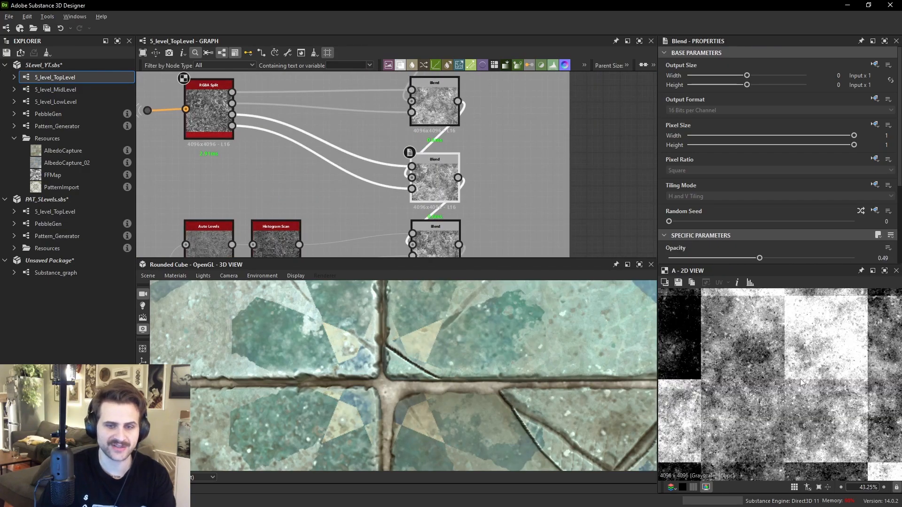
double_click(420, 172)
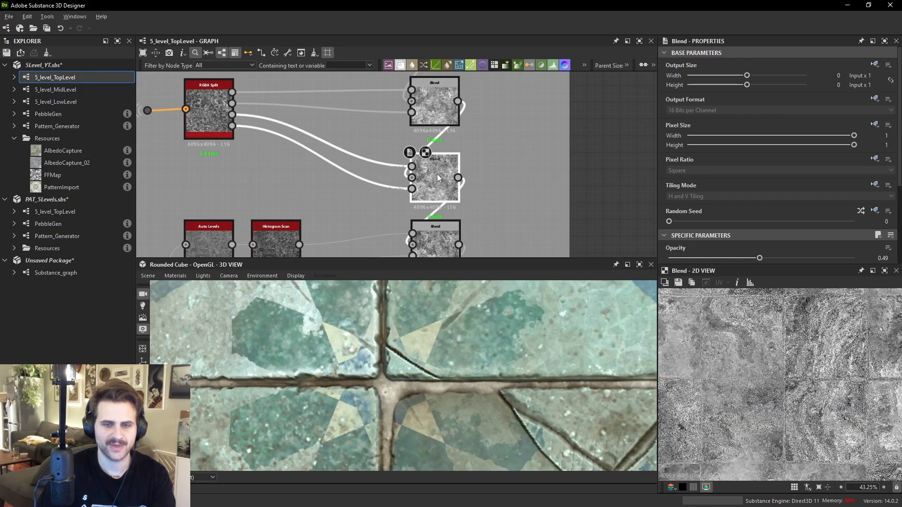
scroll(864, 371, "up", 2)
double_click(437, 231)
middle_click_drag(437, 232, 483, 255)
double_click(458, 190)
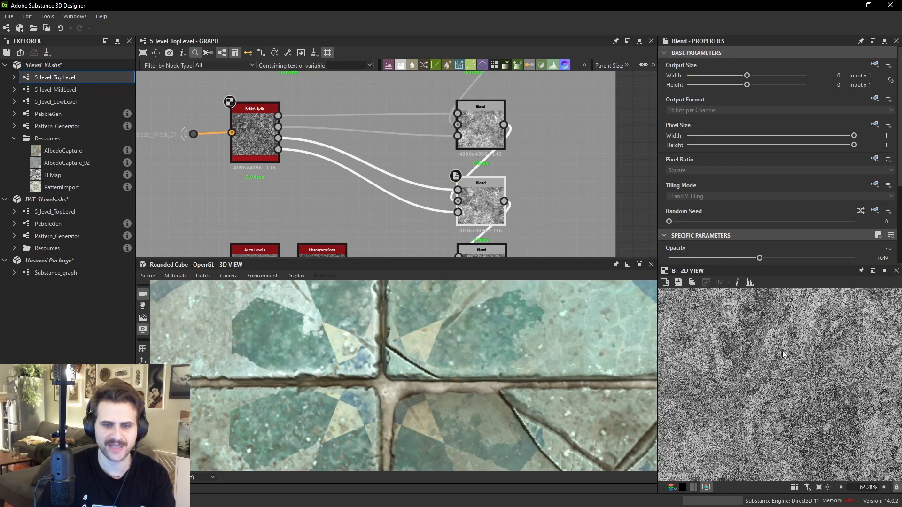
double_click(458, 212)
middle_click_drag(785, 369, 812, 375)
- Preview each Blend node stacked under the first RGBA Split in turn
double_click(479, 195)
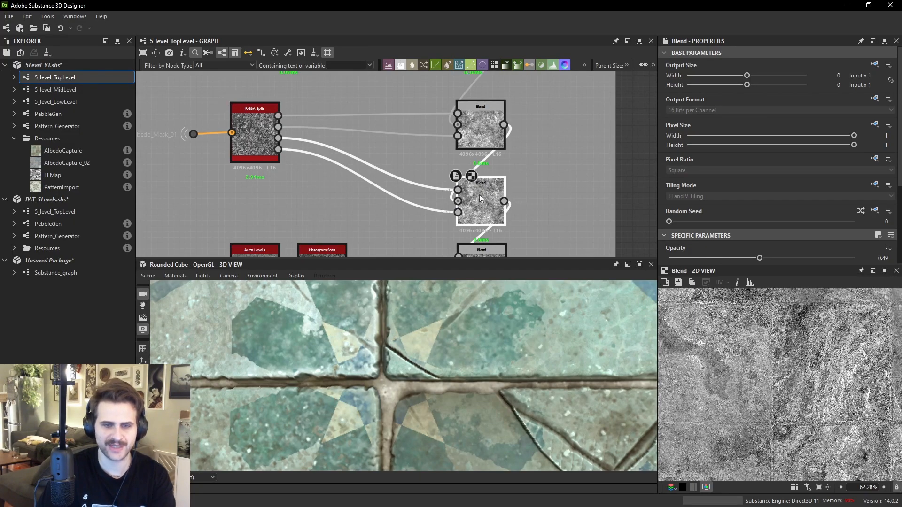
scroll(858, 377, "up", 2)
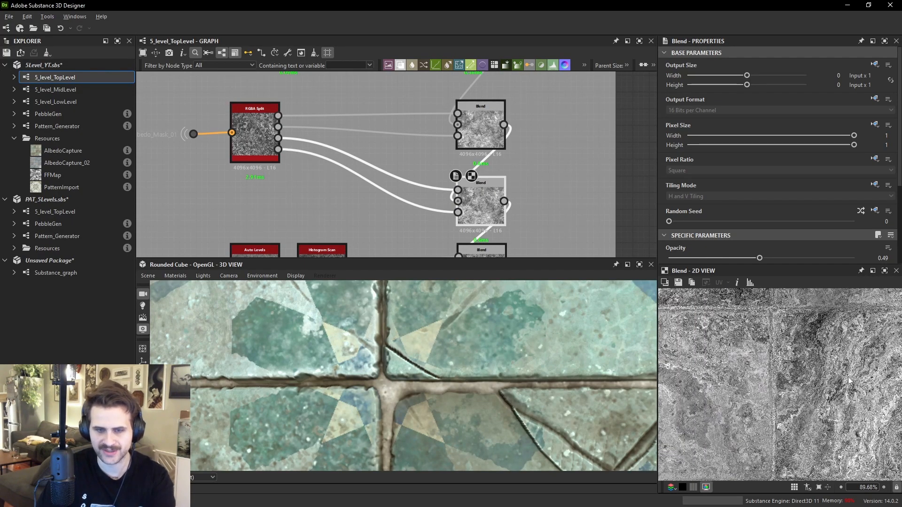
middle_click_drag(481, 246, 483, 176)
double_click(485, 192)
middle_click_drag(482, 240, 477, 160)
left_click(479, 216)
double_click(479, 213)
scroll(479, 212, "down", 3)
double_click(475, 217)
middle_click_drag(475, 215, 469, 144)
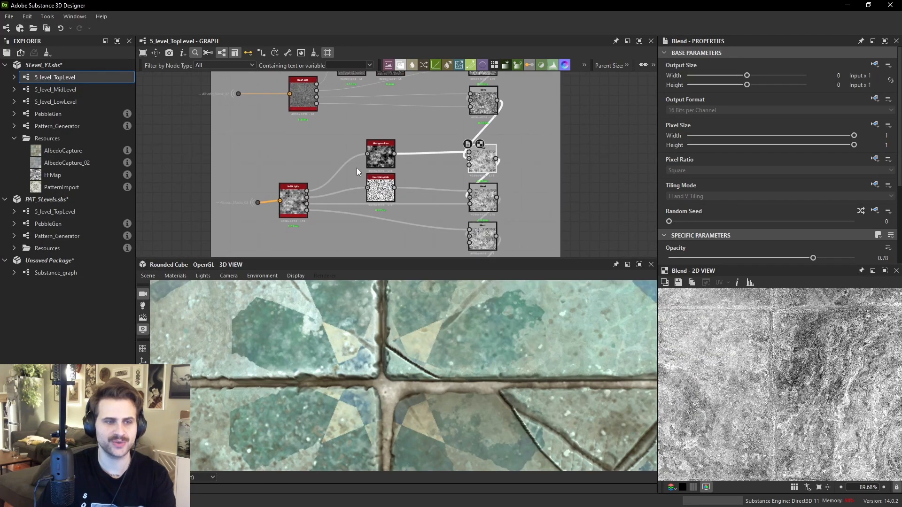
double_click(378, 162)
scroll(467, 204, "up", 2)
double_click(467, 204)
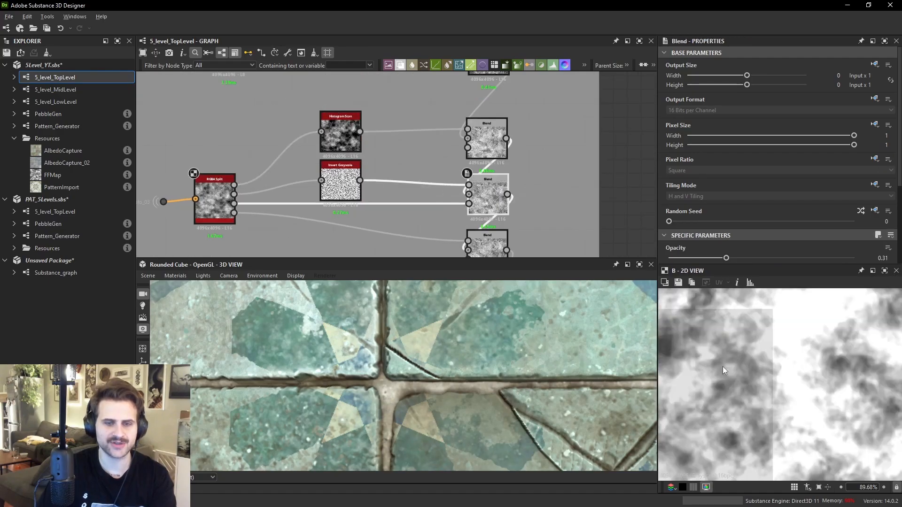
middle_click_drag(470, 233, 469, 204)
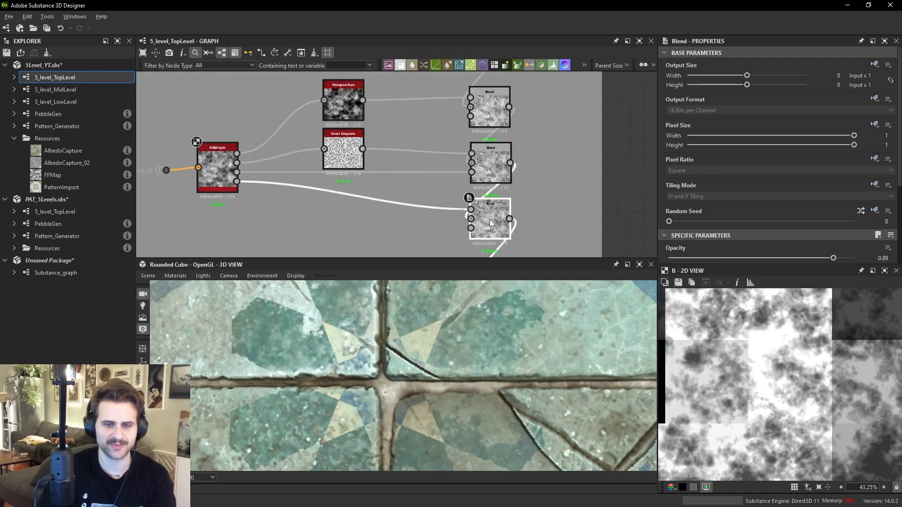
double_click(489, 220)
scroll(753, 369, "up", 2)
- Preview the Blend nodes that merge the two RGBA Split chains in the 2D view
middle_click_drag(723, 351, 803, 434)
scroll(803, 434, "down", 1)
middle_click_drag(526, 205, 504, 80)
left_click(479, 179)
double_click(470, 232)
middle_click_drag(538, 232, 529, 121)
double_click(532, 176)
scroll(532, 176, "down", 2)
double_click(527, 225)
scroll(812, 414, "down", 5)
middle_click_drag(811, 414, 813, 362)
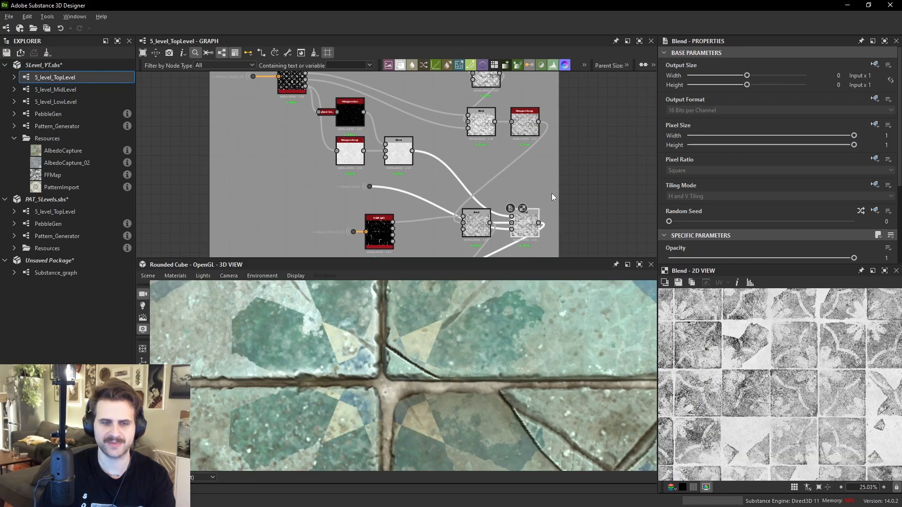
scroll(542, 205, "down", 1)
middle_click_drag(542, 204, 552, 123)
double_click(500, 189)
middle_click_drag(713, 372, 741, 385)
scroll(741, 385, "up", 10)
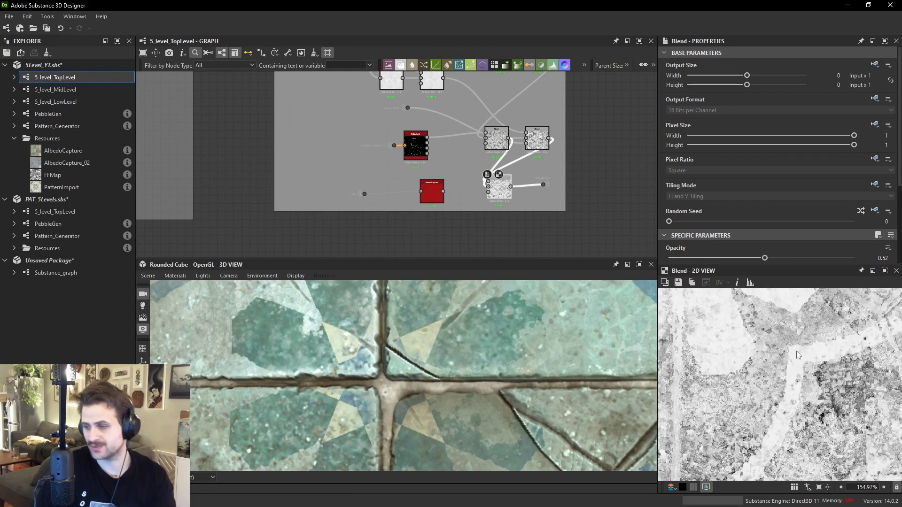
scroll(792, 351, "down", 5)
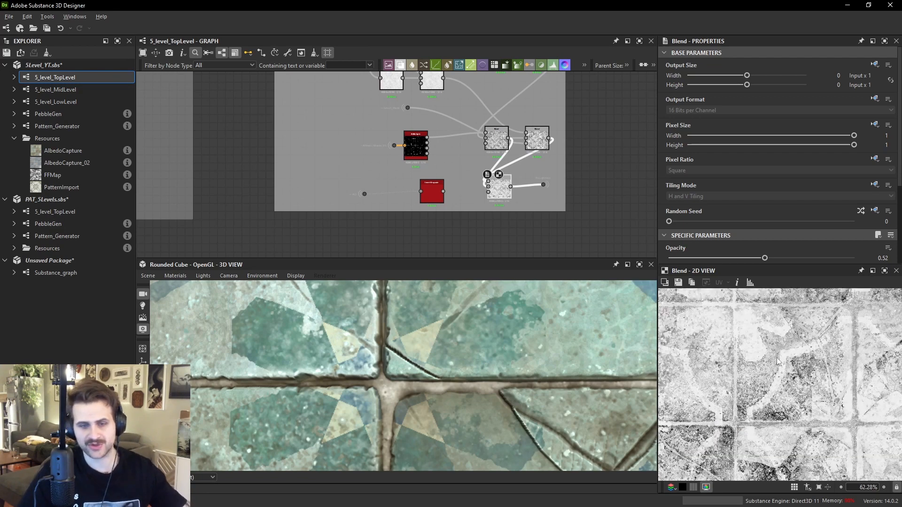
middle_click_drag(794, 353, 815, 406)
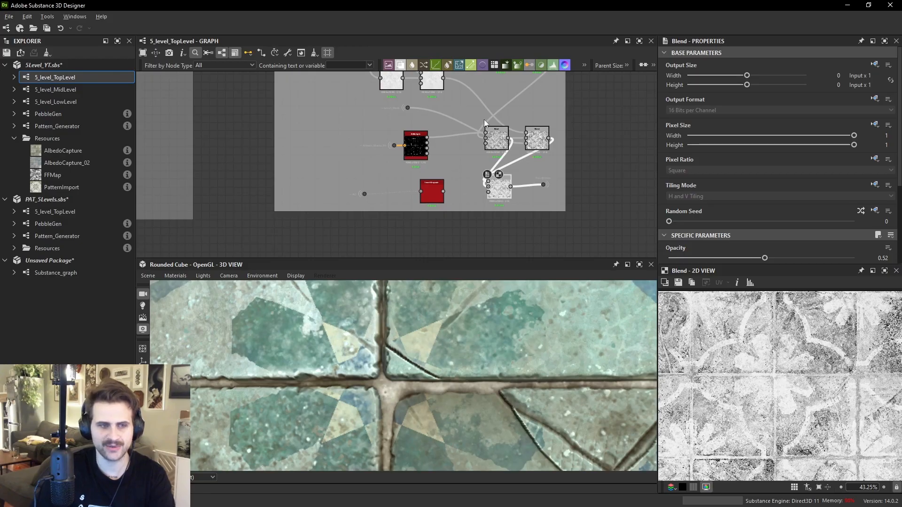
scroll(469, 123, "up", 4)
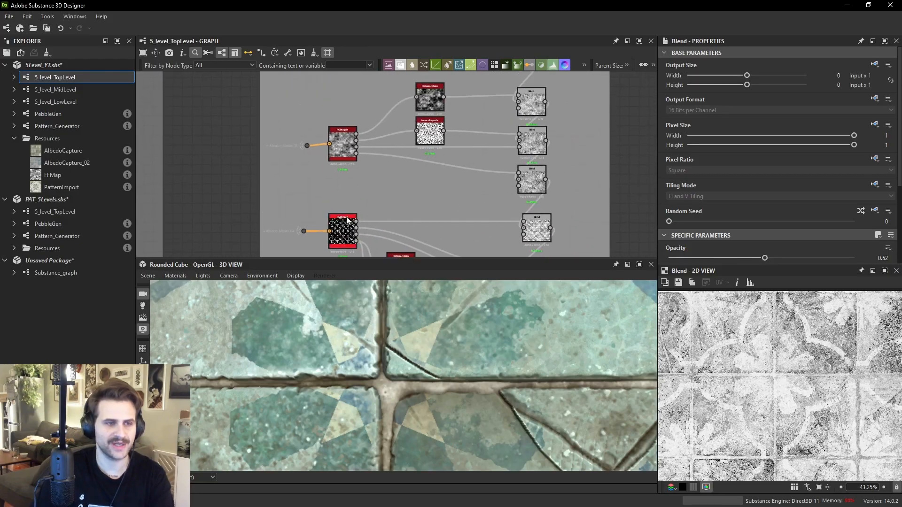
- Set the Blend fed by the second RGBA Split to Subtract blending mode with Opacity 0.27
double_click(348, 224)
middle_click_drag(572, 211, 514, 192)
double_click(479, 206)
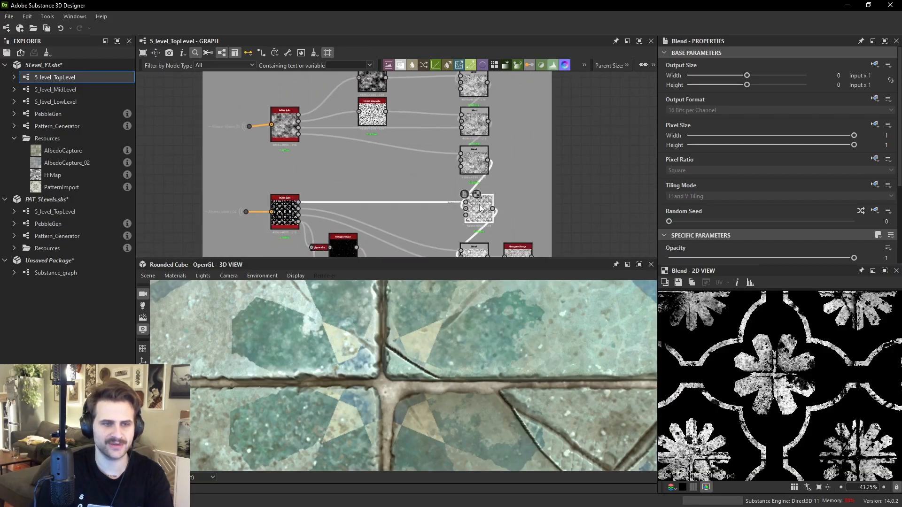
scroll(754, 194, "down", 2)
left_click(688, 174)
left_click(692, 186)
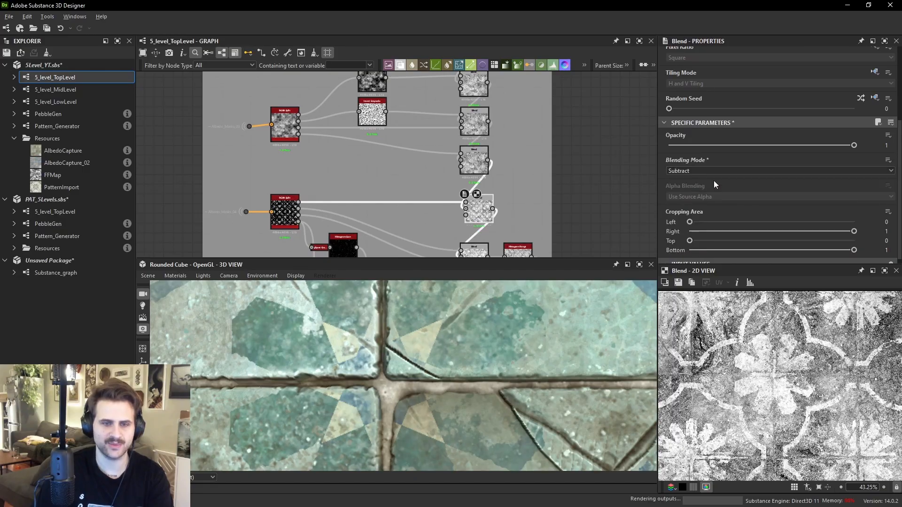
mouse_move(784, 146)
left_mouse_down()
mouse_move(749, 147)
mouse_move(794, 146)
left_mouse_up()
left_click_drag(525, 295, 463, 310)
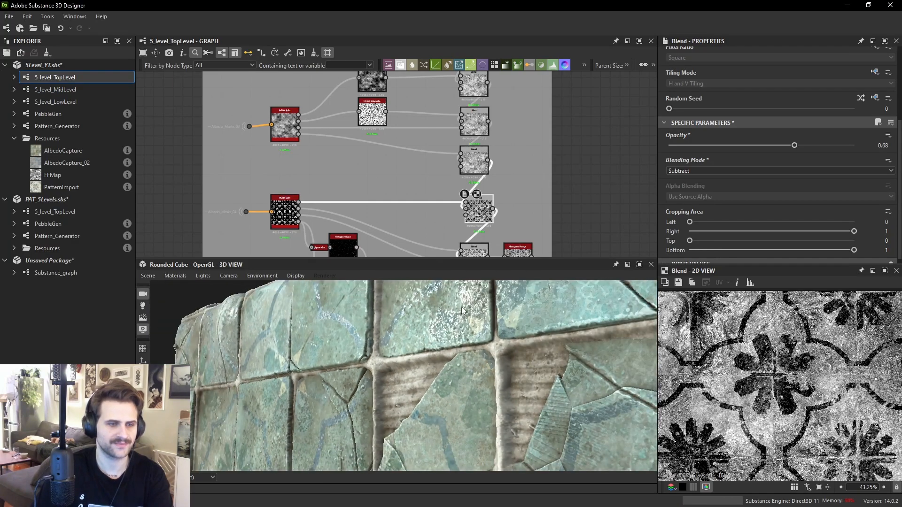
left_click_drag(794, 145, 718, 148)
- Examine the tiled material in the 3D view and select the 5_level_LowLevel graph
left_click_drag(514, 364, 517, 306)
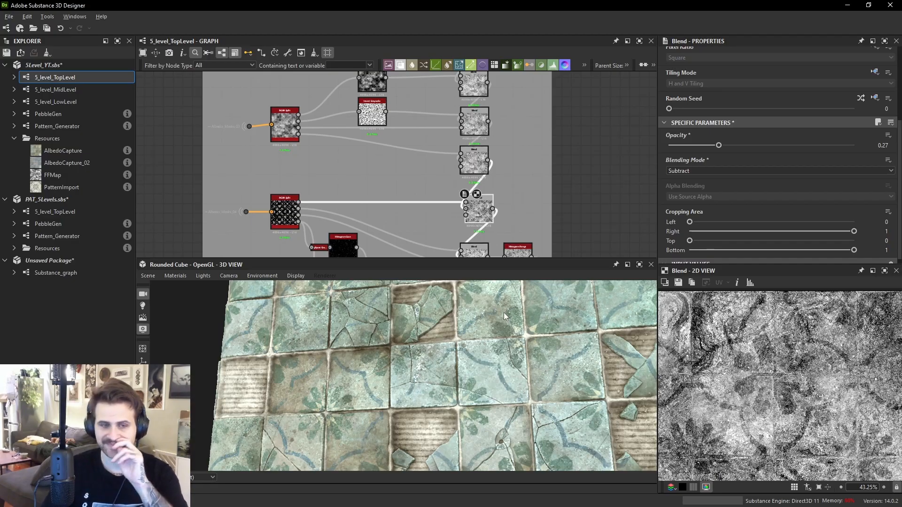
left_click_drag(487, 352, 402, 337)
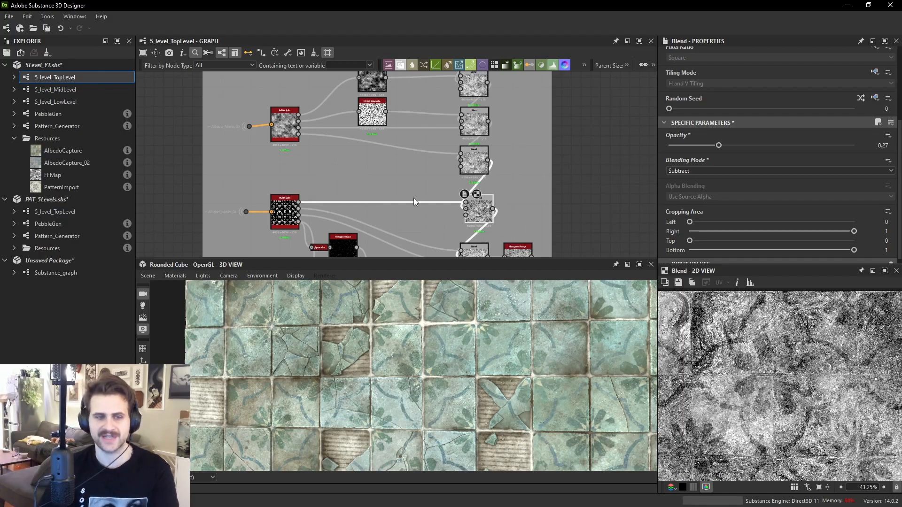
scroll(607, 153, "down", 6)
scroll(555, 361, "down", 2)
mouse_move(552, 396)
left_mouse_down()
mouse_move(537, 403)
mouse_move(547, 381)
left_mouse_up()
middle_click_drag(490, 140, 492, 217)
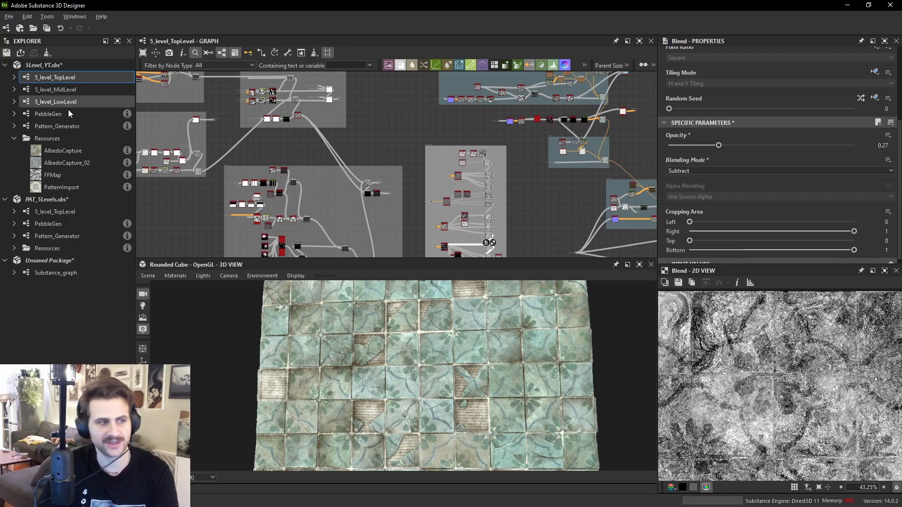
left_click(89, 101)
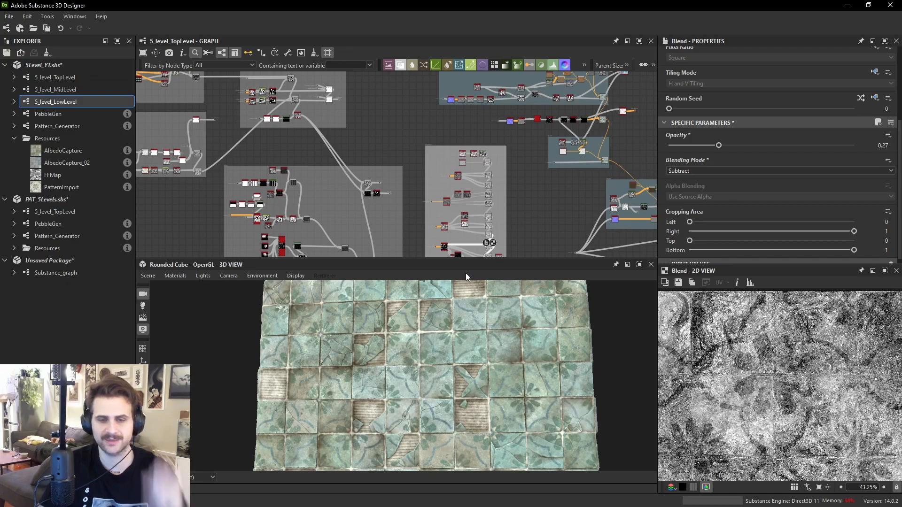